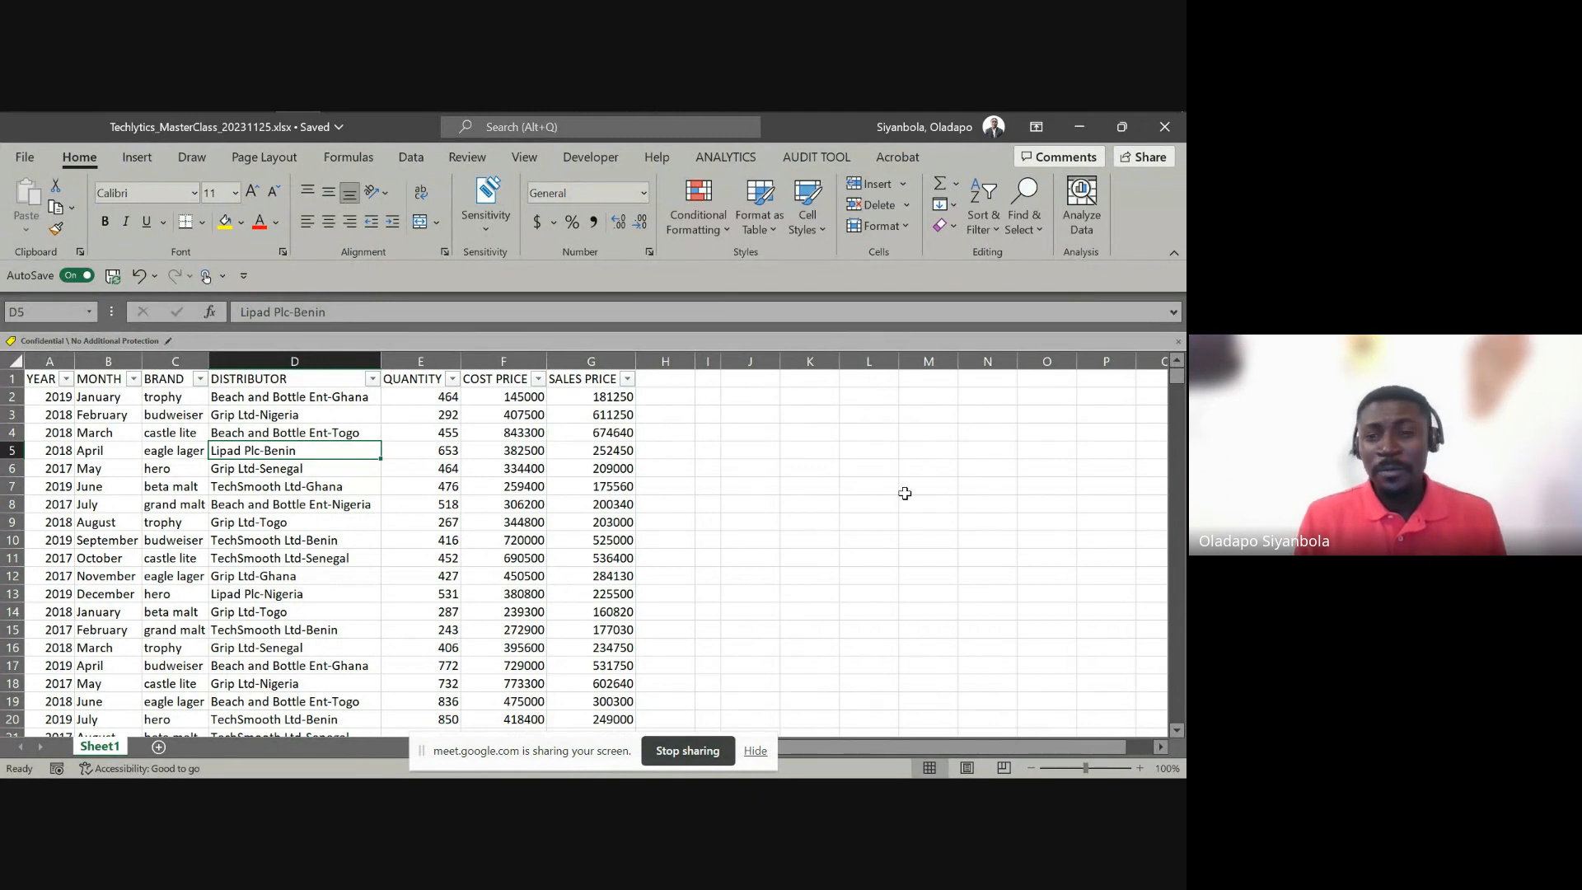
# Enter the company name "NovMasterClass Ltd" in cell K4 beside the sales data
pyautogui.click(817, 434)
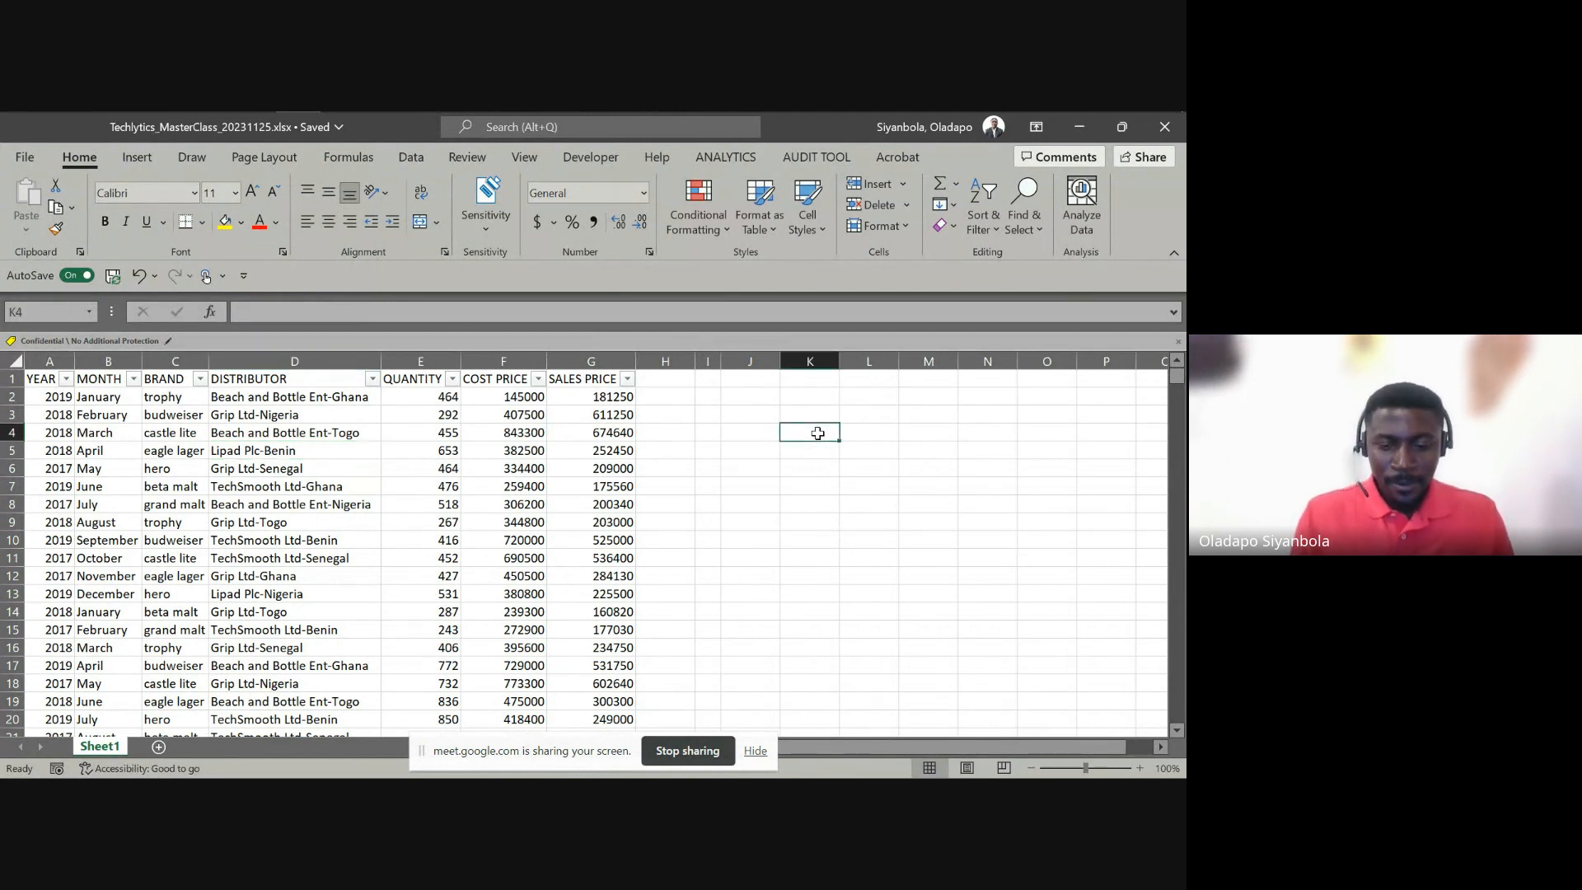
pyautogui.write('No')
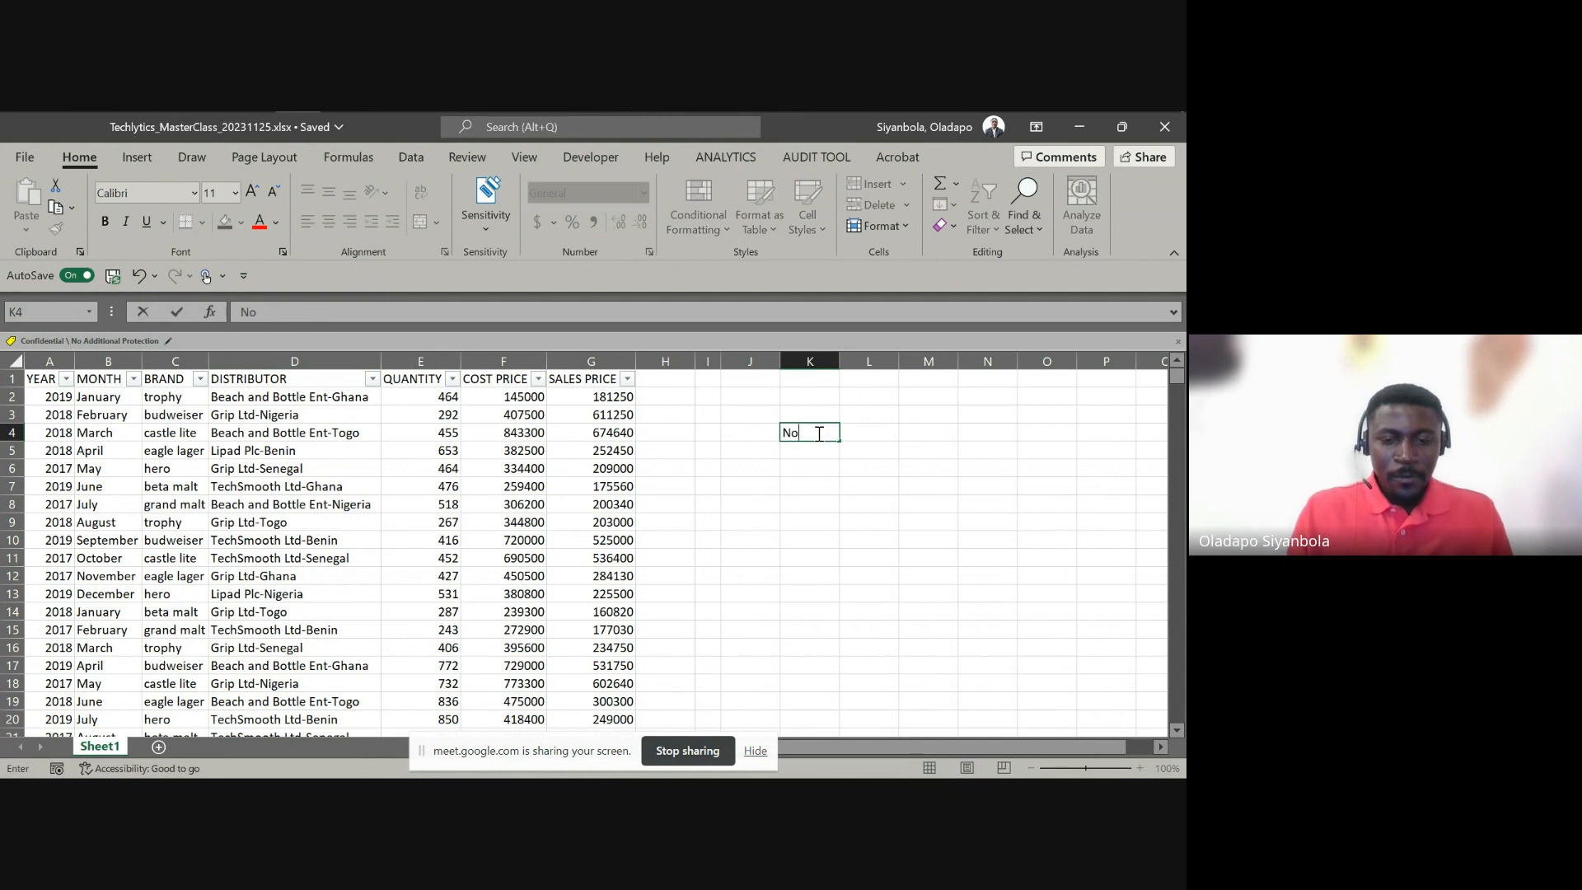
pyautogui.write('vMasterClass L')
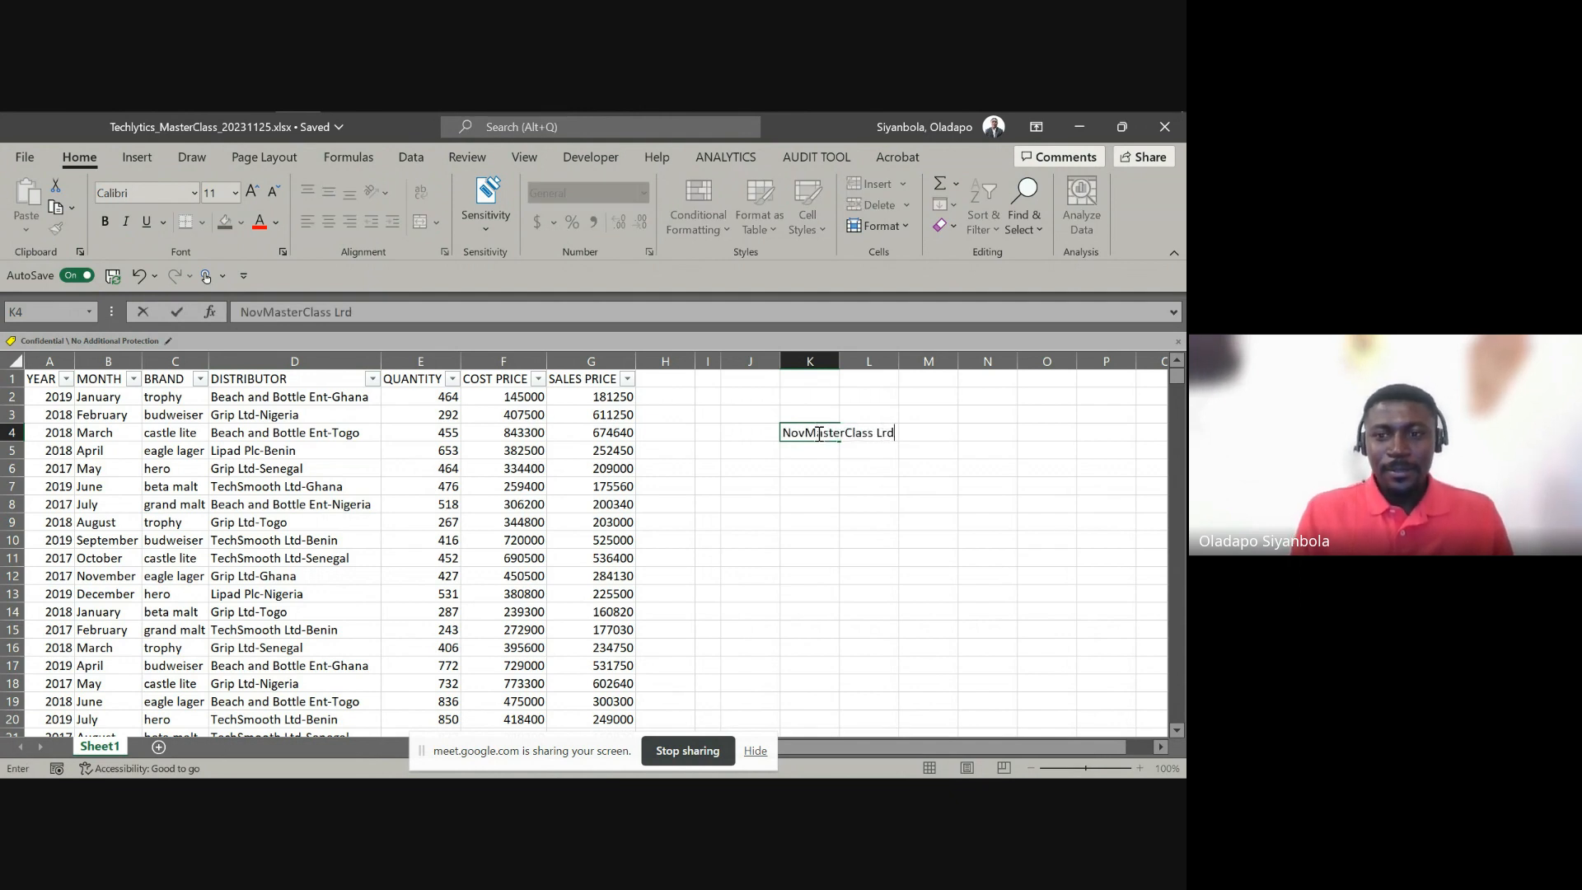
pyautogui.write('td')
pyautogui.press('Return')
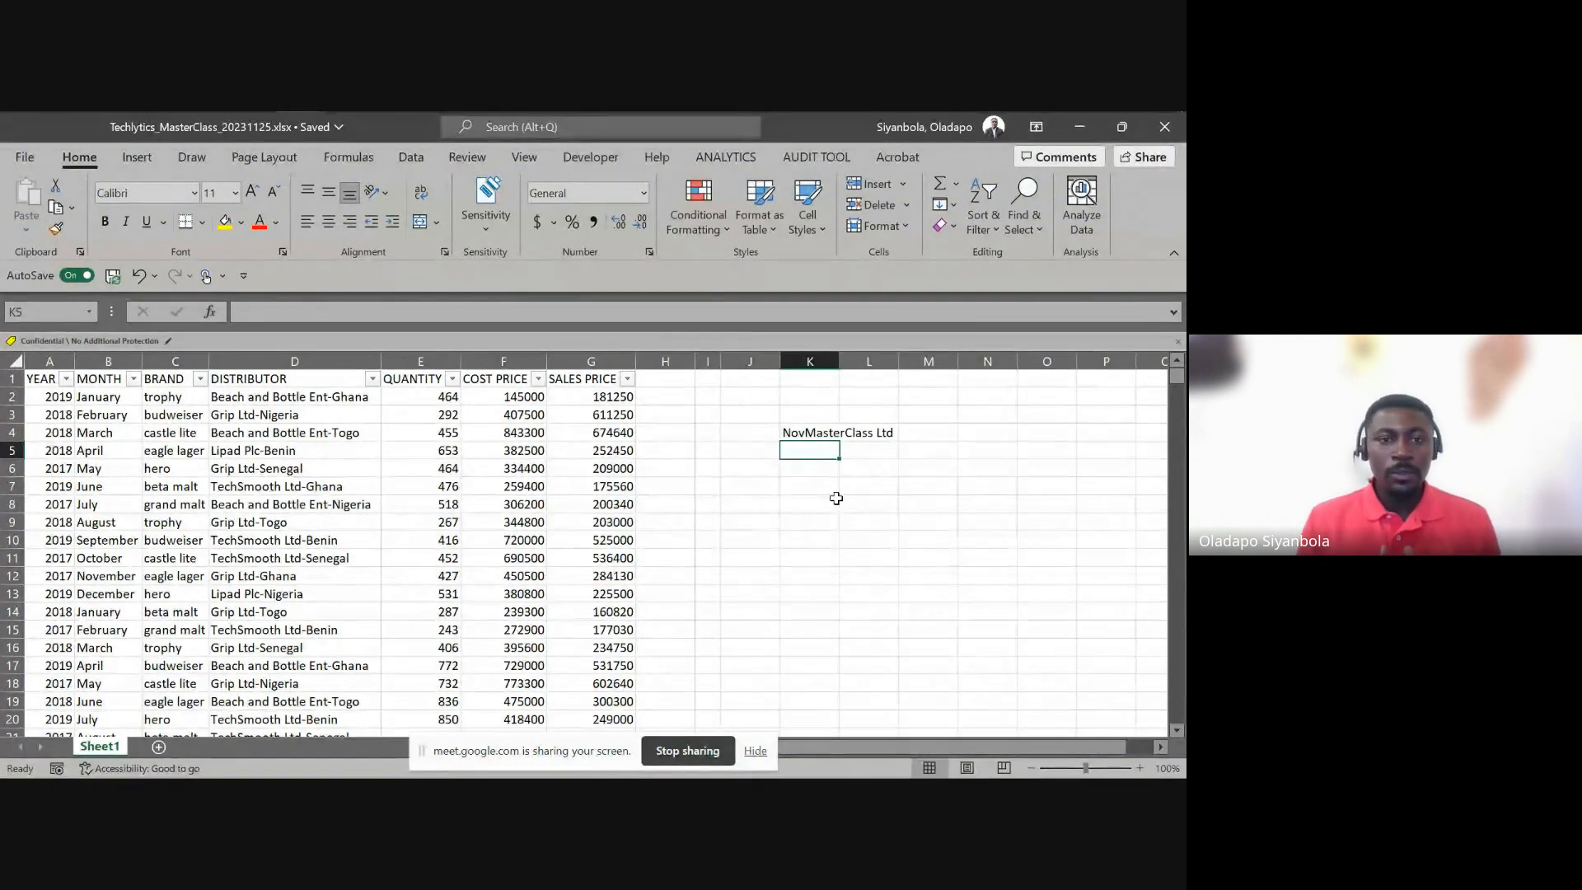
# Examine the distinct values in the YEAR, MONTH and BRAND columns through their filter lists without applying a filter
pyautogui.click(89, 469)
pyautogui.click(37, 356)
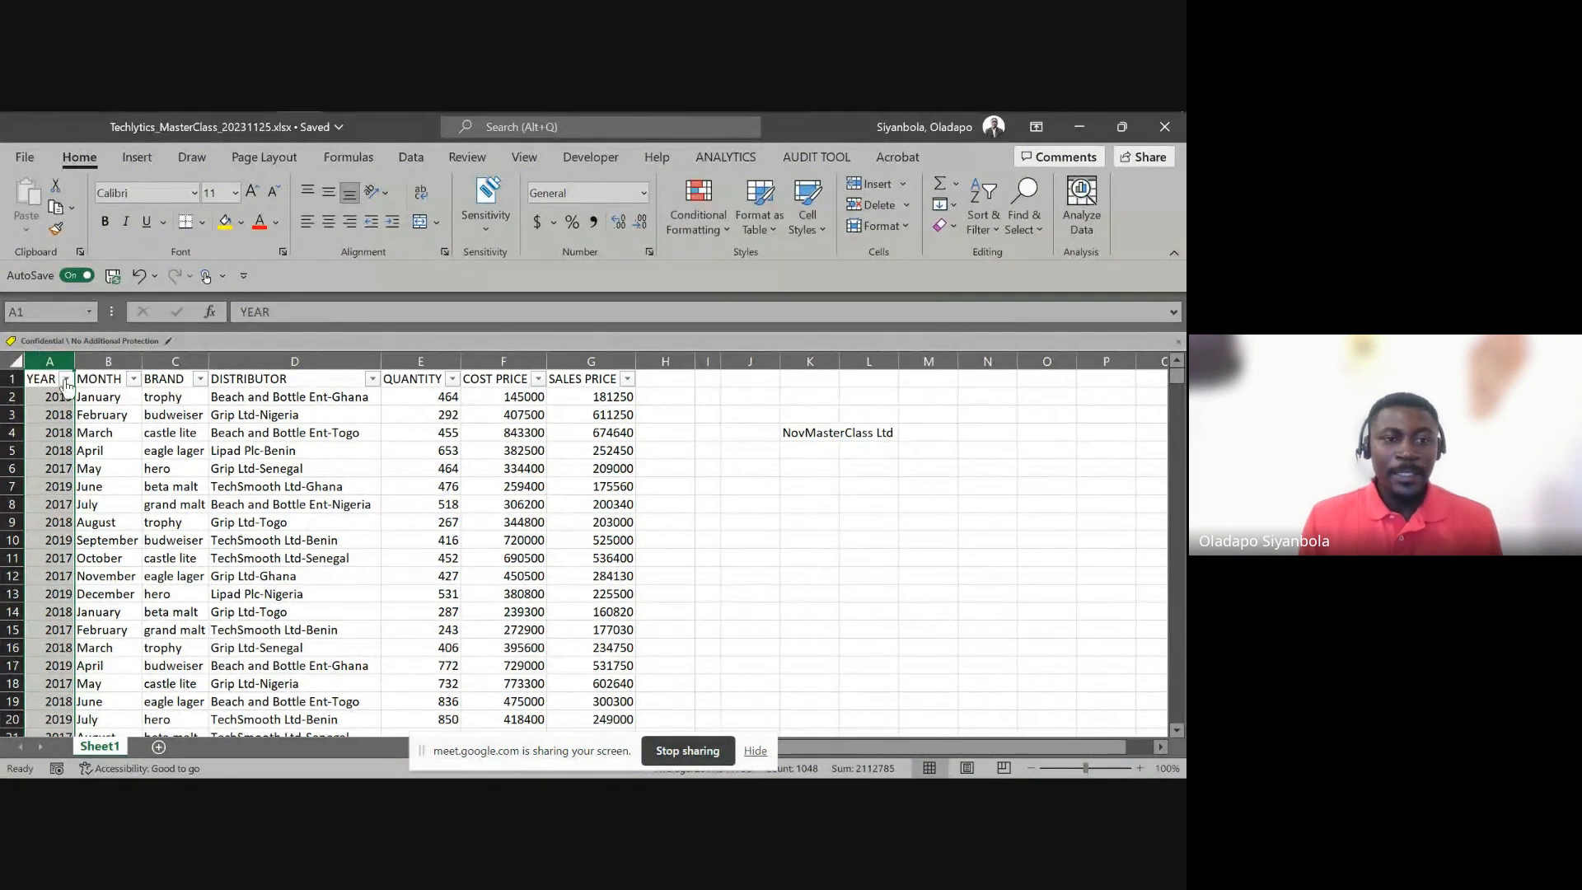
pyautogui.click(67, 380)
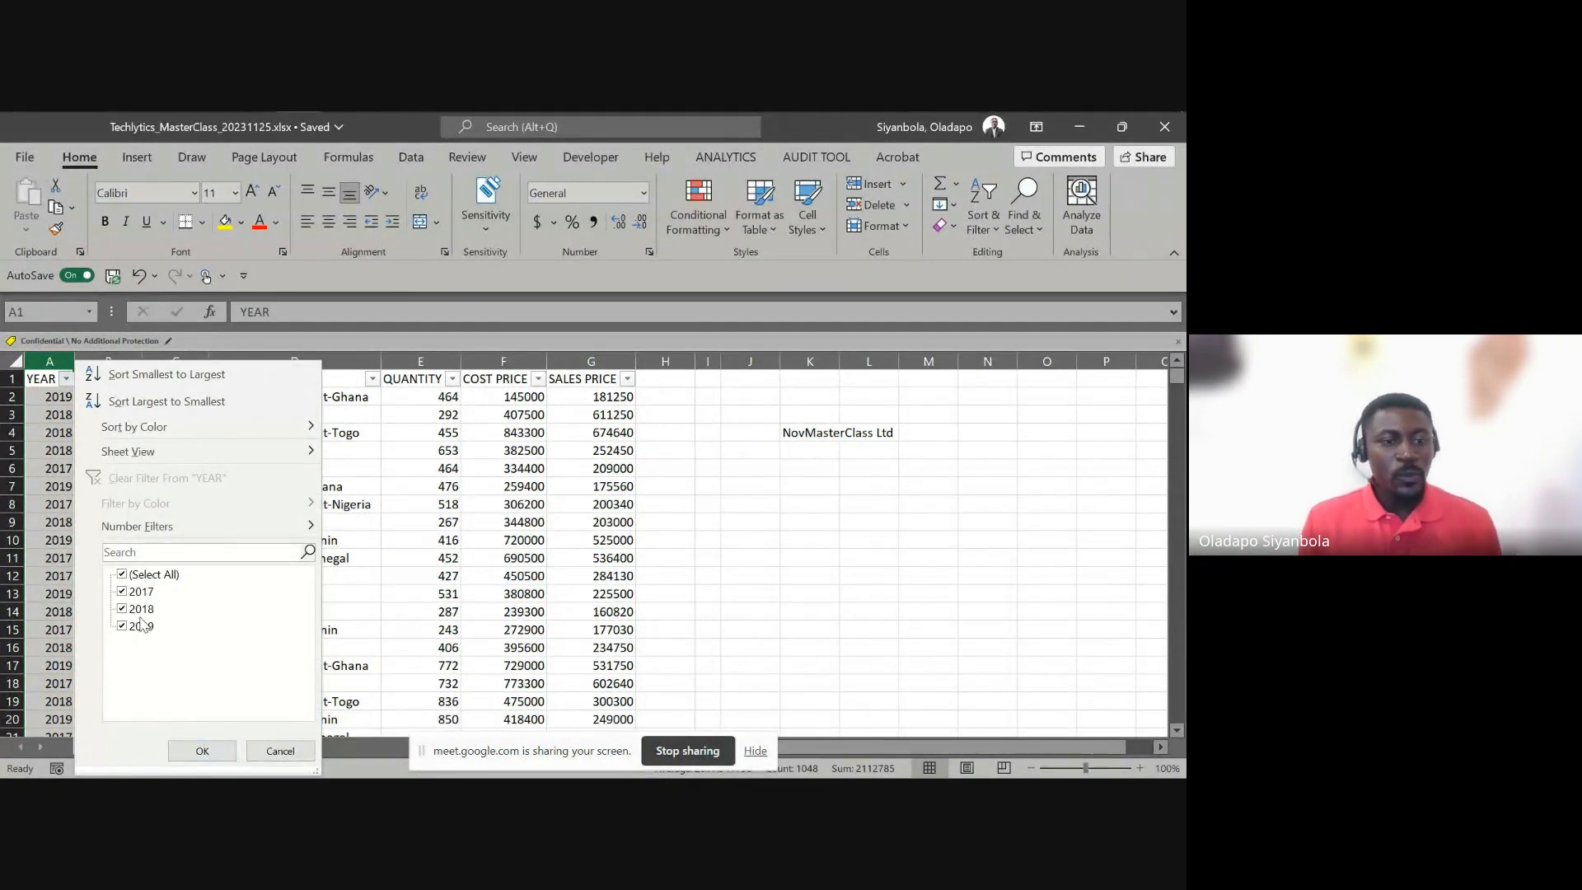
pyautogui.click(51, 541)
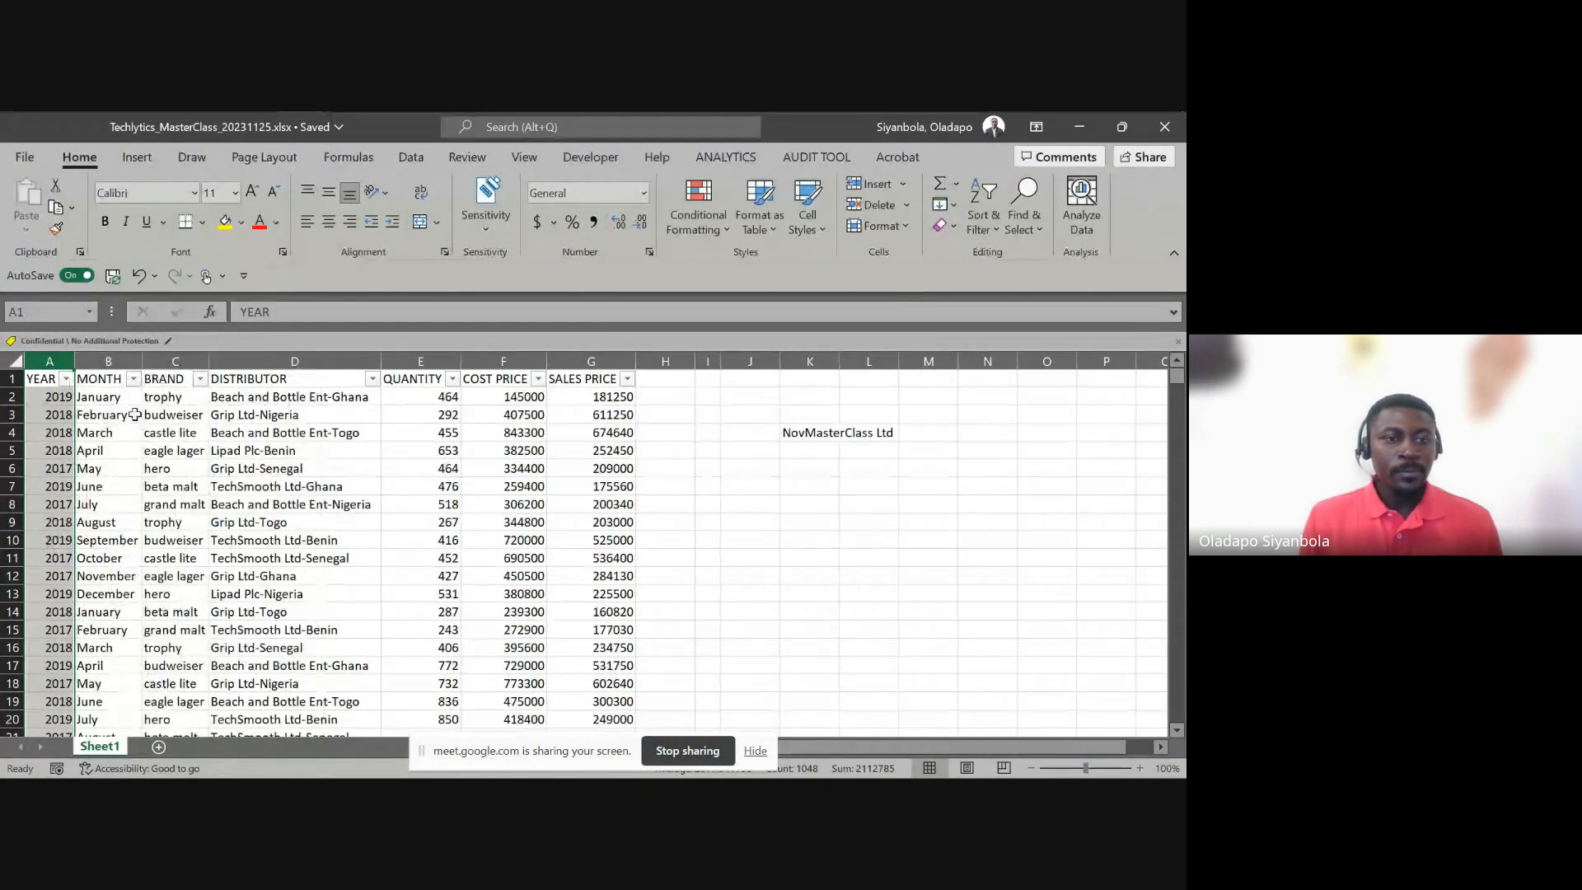
pyautogui.click(134, 379)
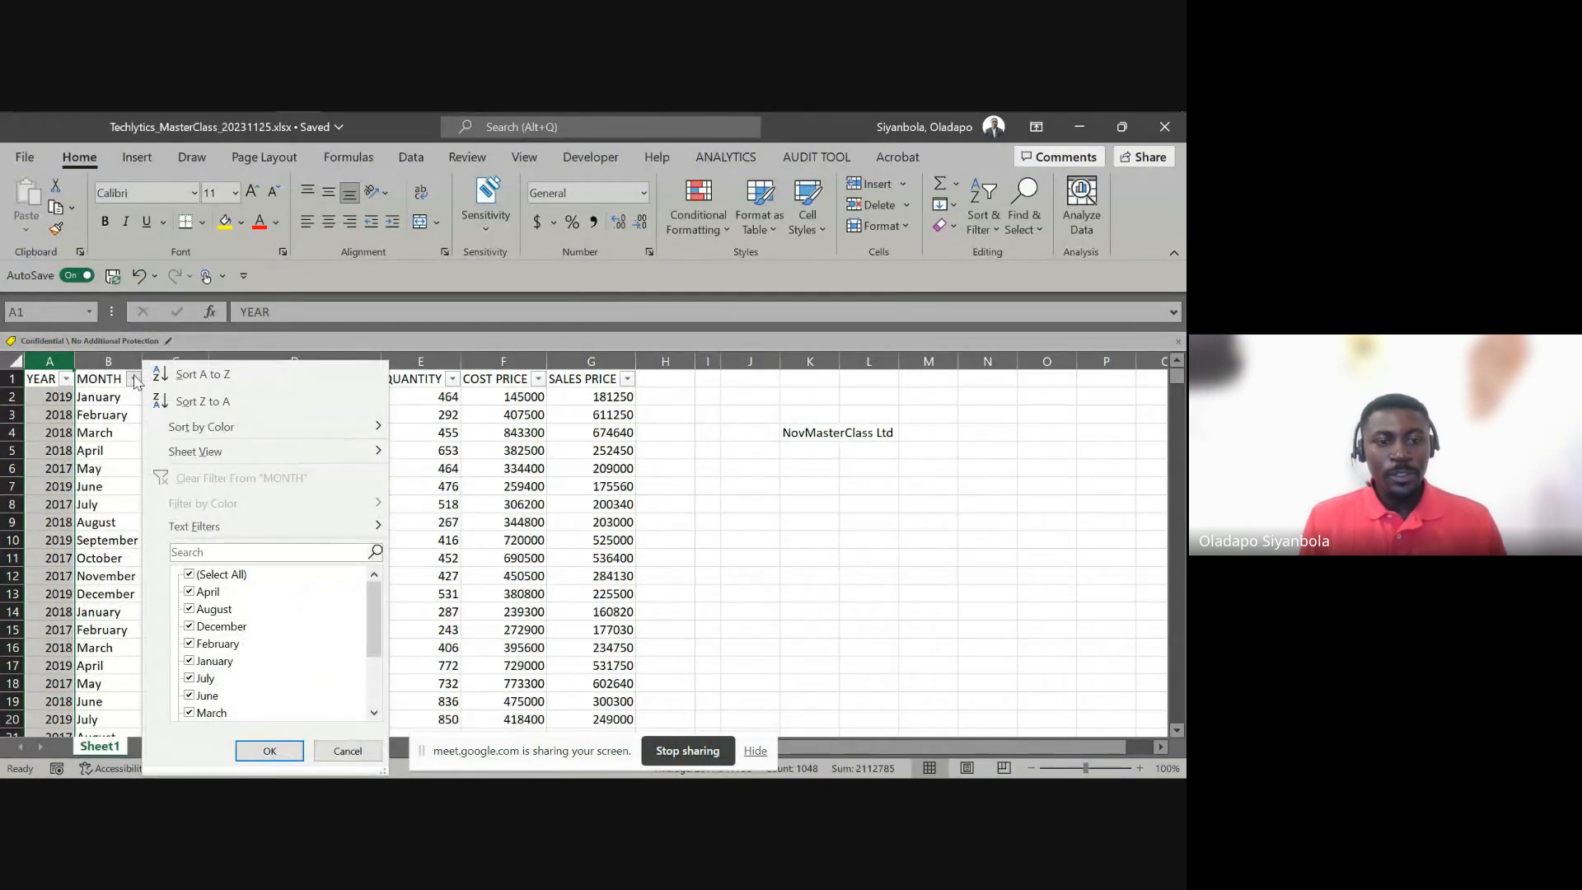
pyautogui.click(134, 380)
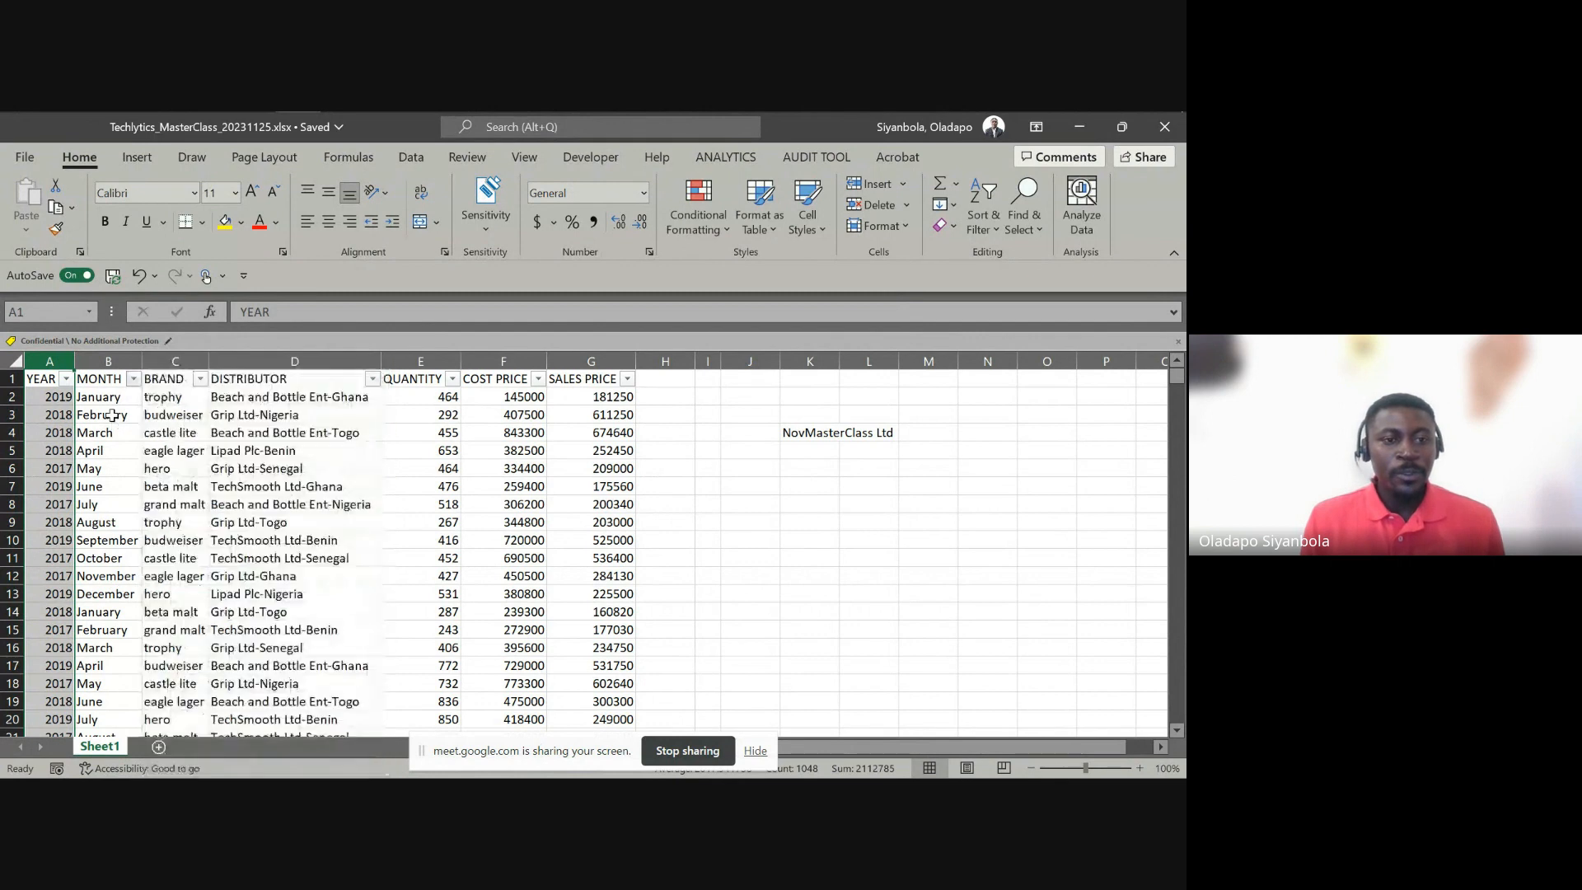
pyautogui.click(200, 379)
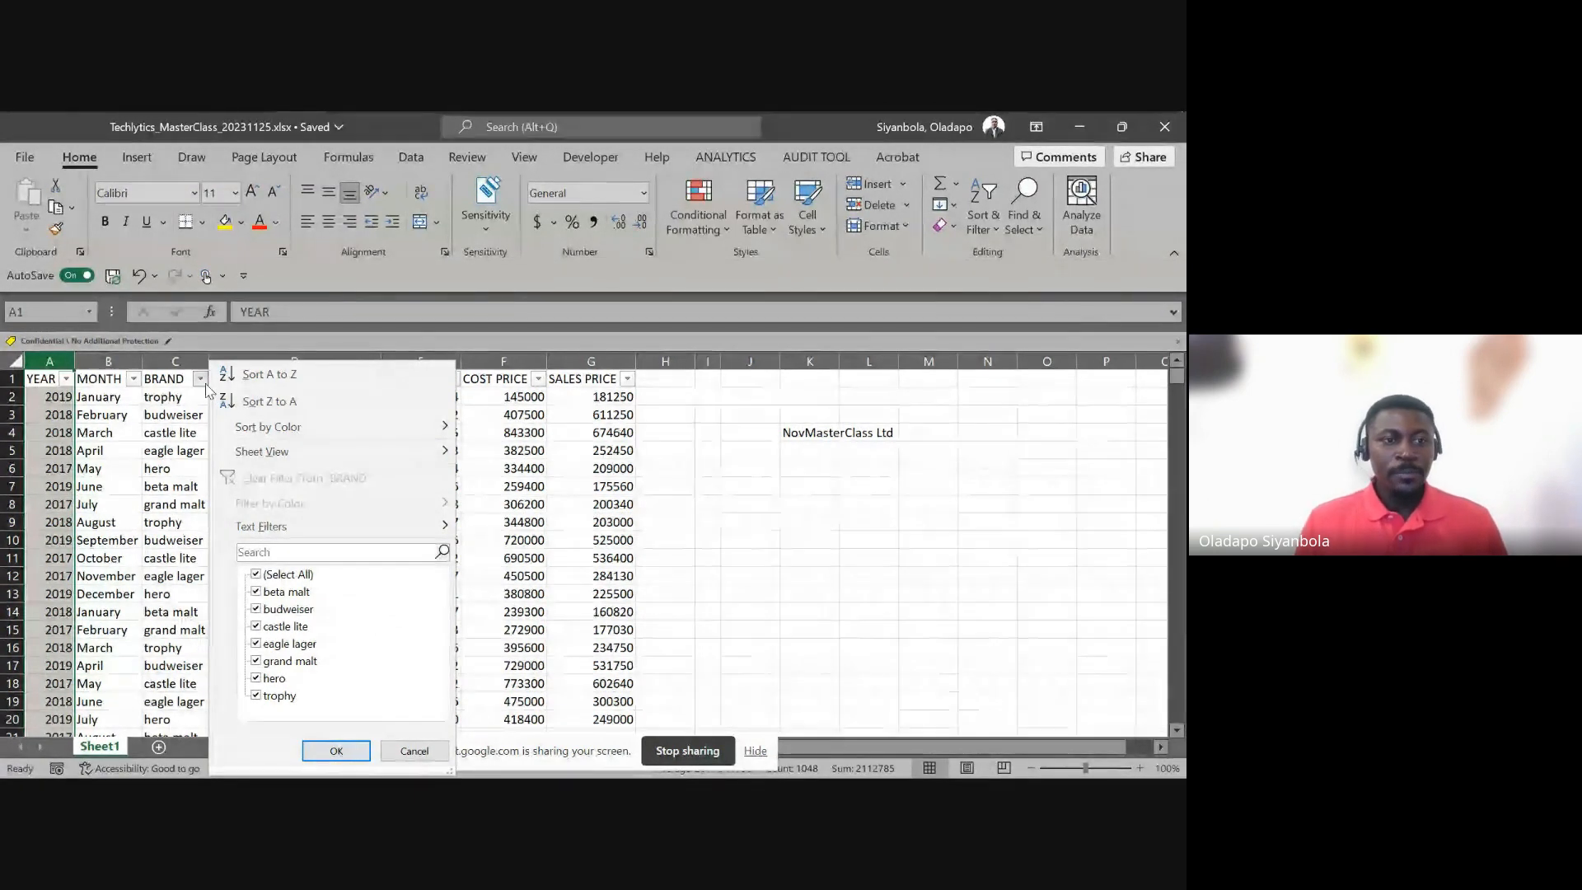
pyautogui.click(203, 381)
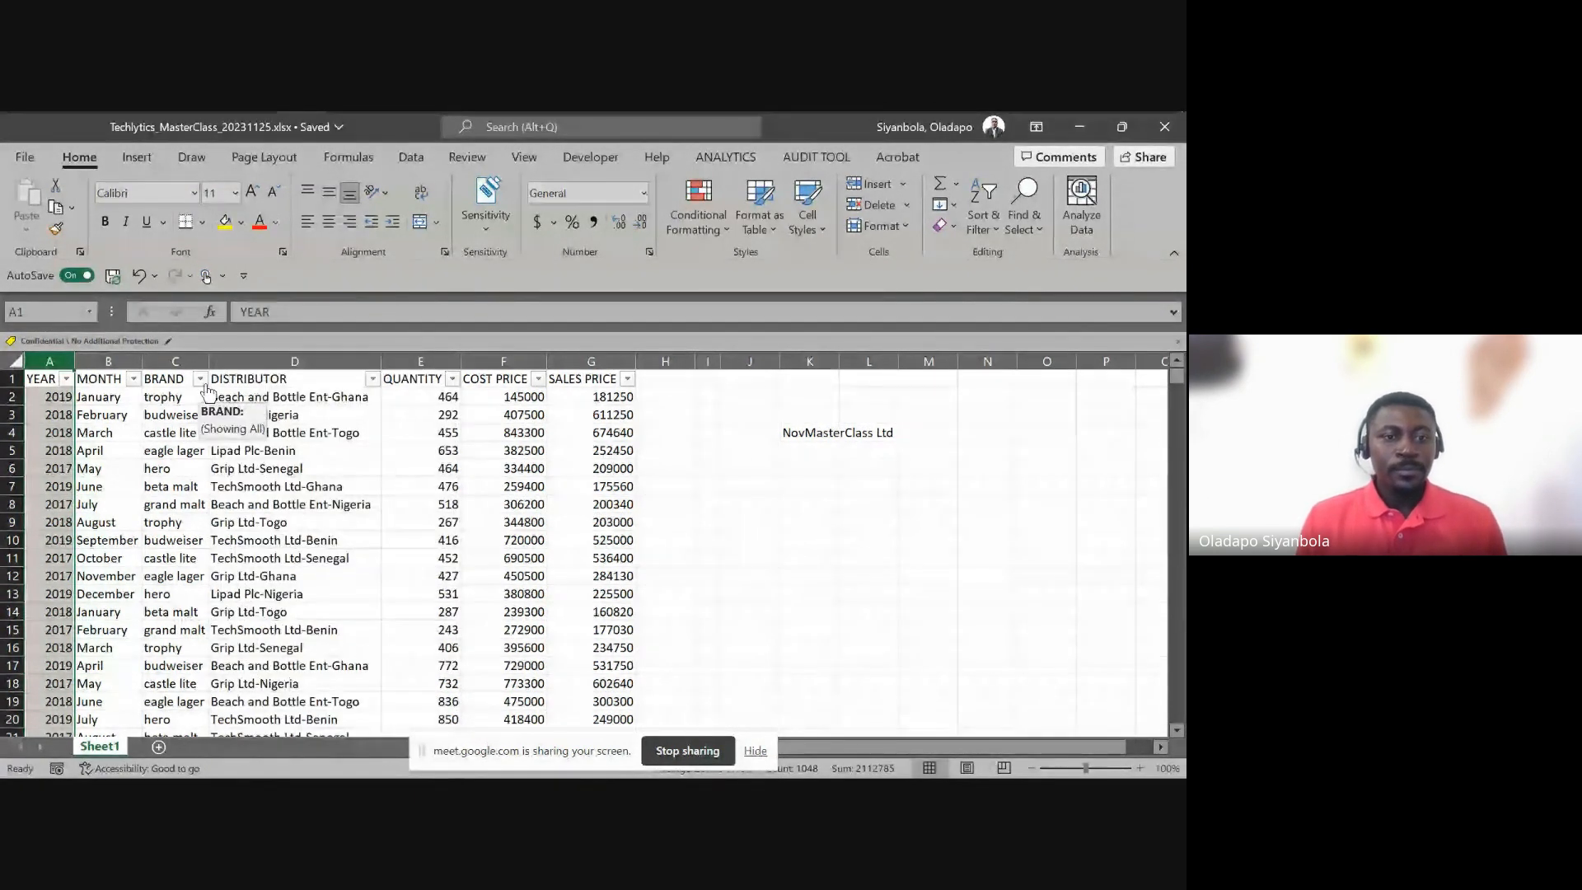
# Examine the filter values of the DISTRIBUTOR and QUANTITY columns, plus the cost and sales price data, without filtering
pyautogui.click(373, 379)
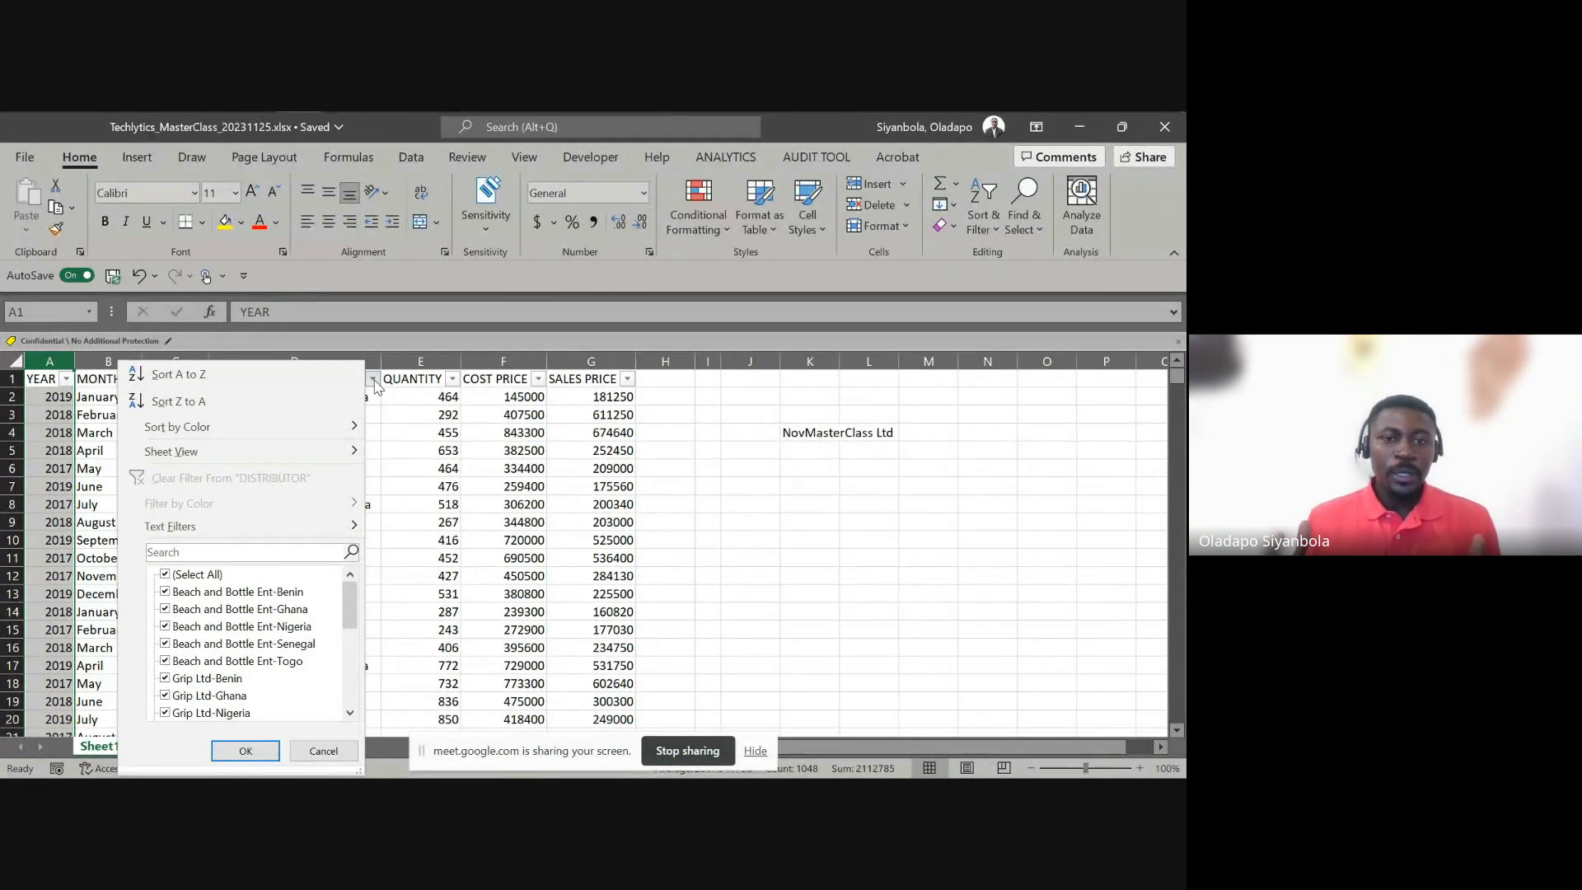
pyautogui.click(374, 381)
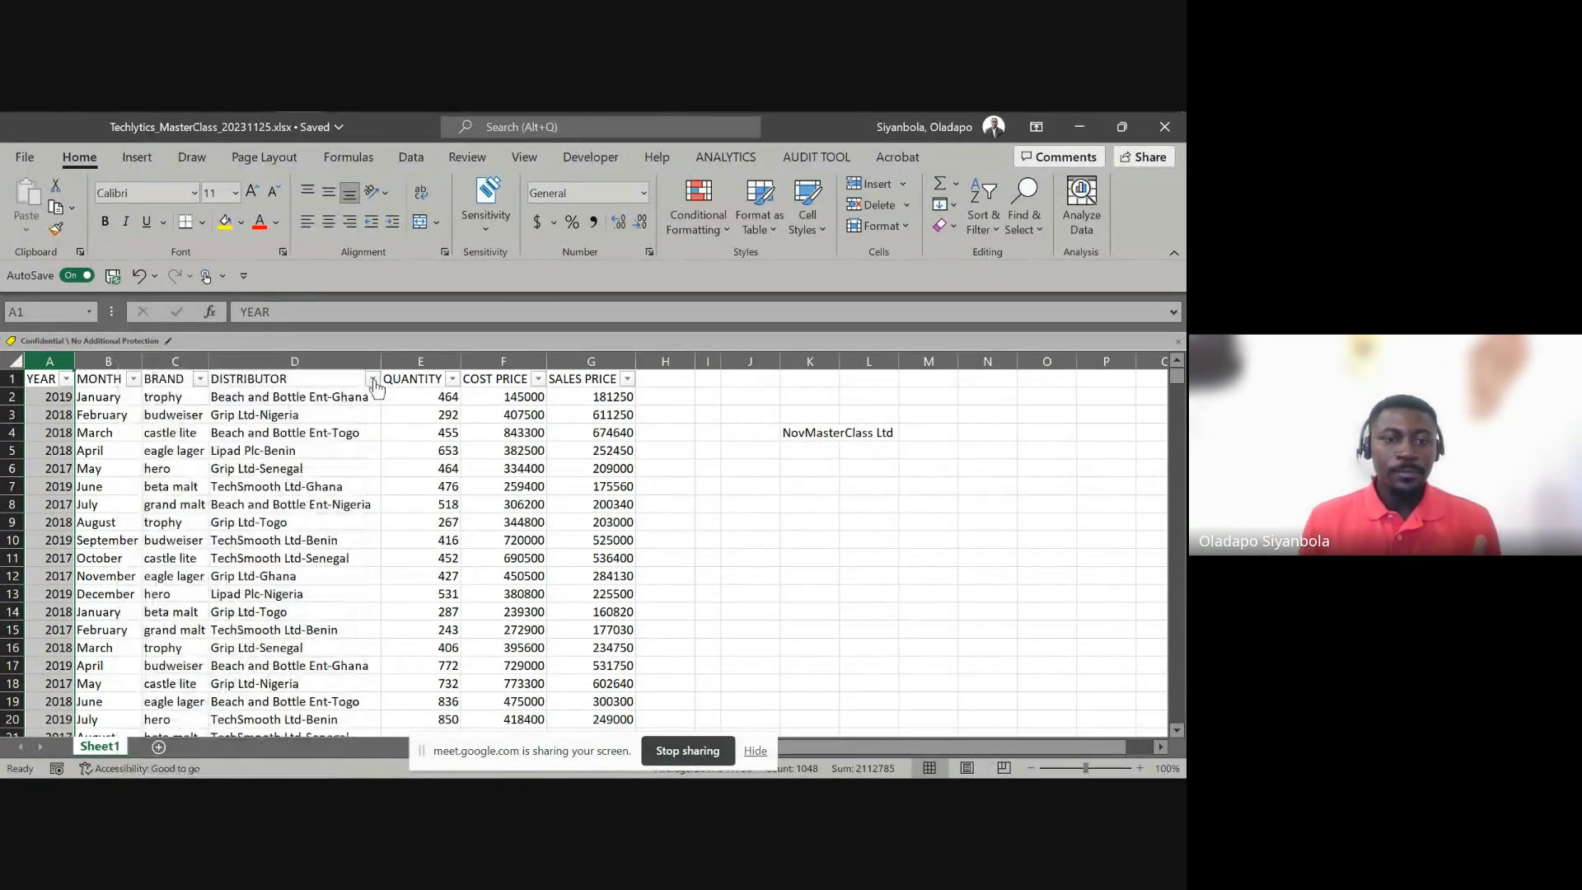
pyautogui.click(453, 380)
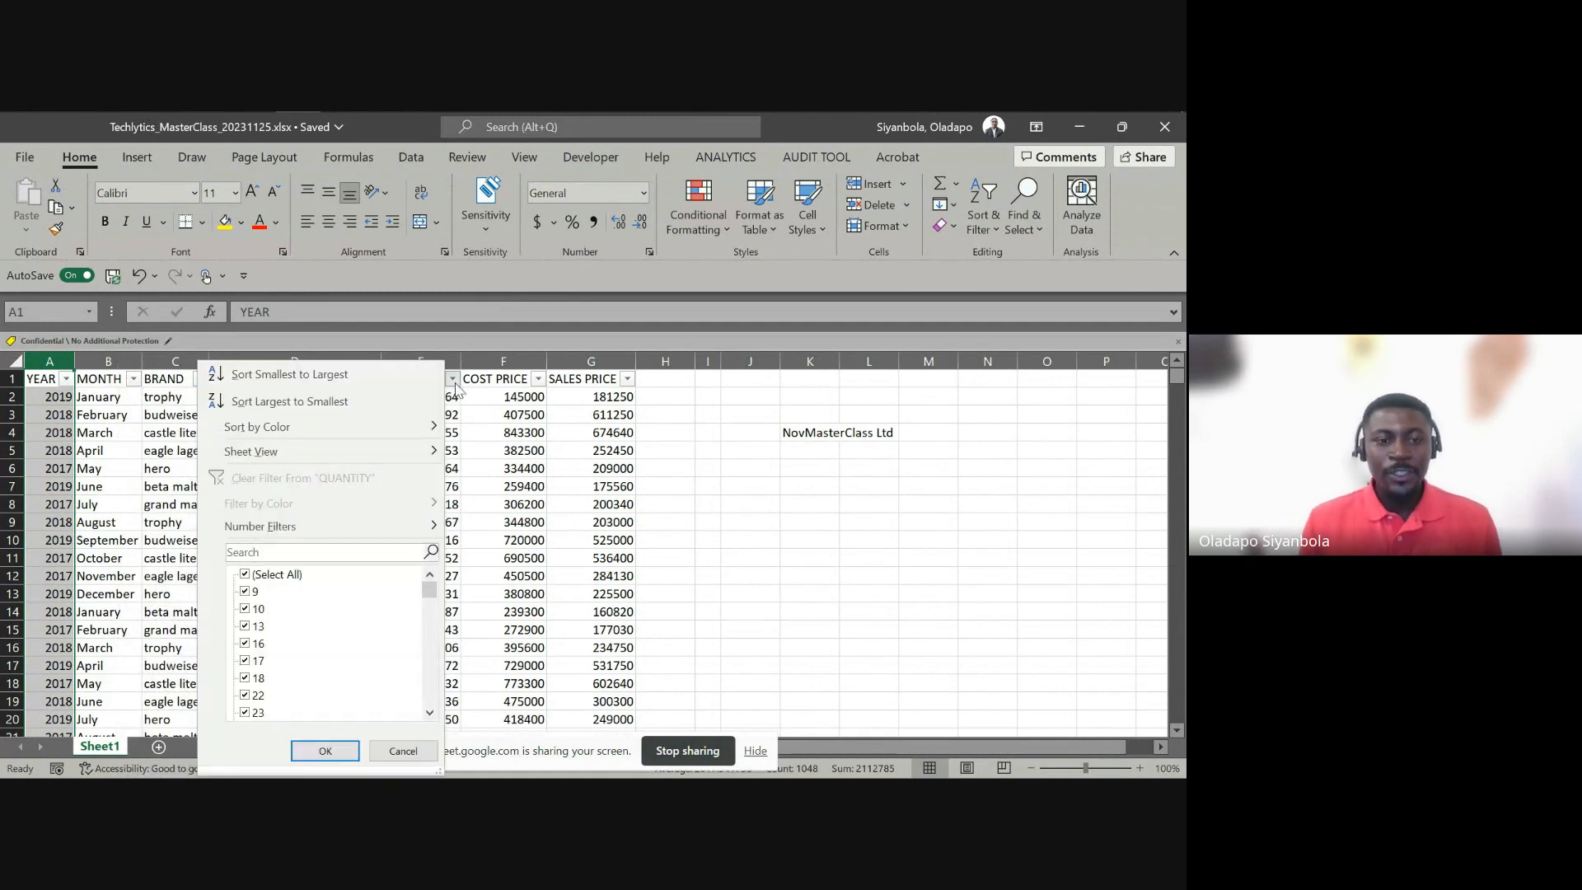
pyautogui.click(456, 384)
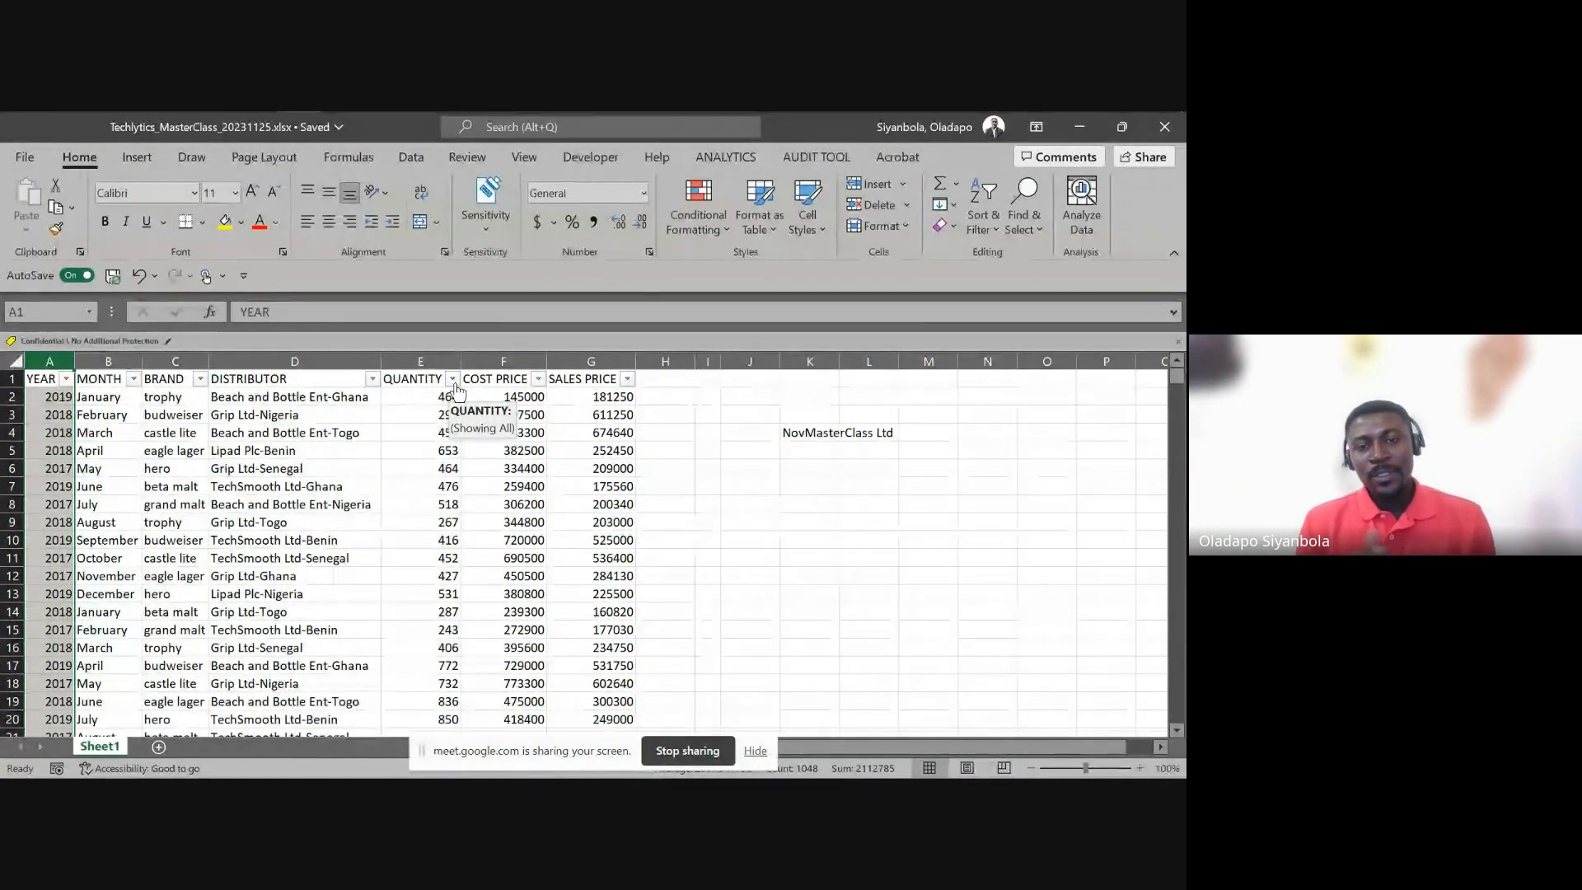
pyautogui.click(498, 393)
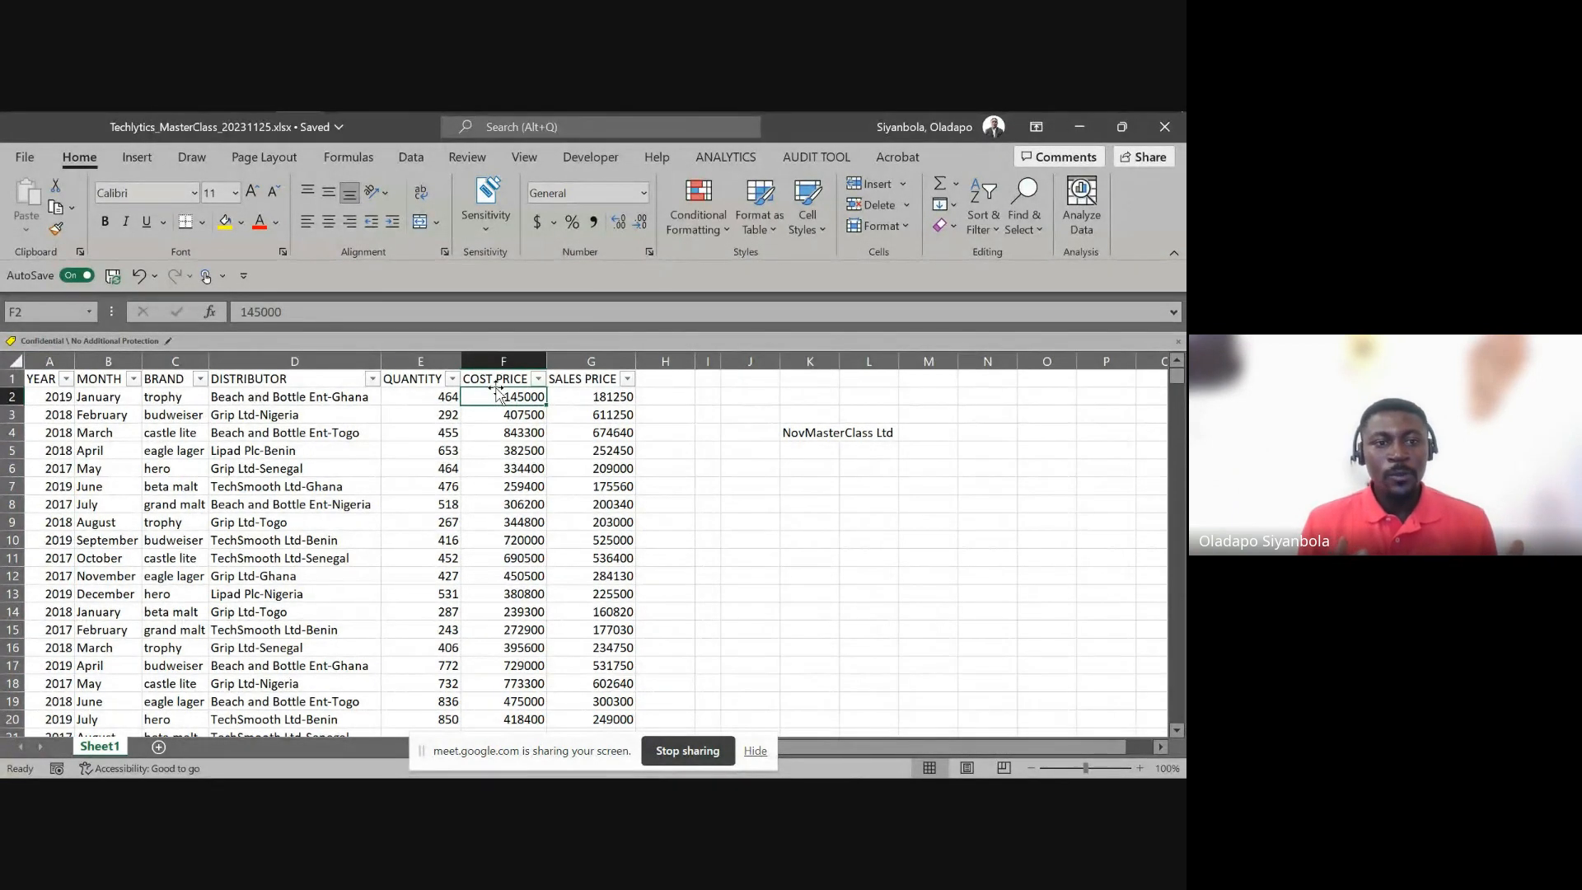
pyautogui.press('Right')
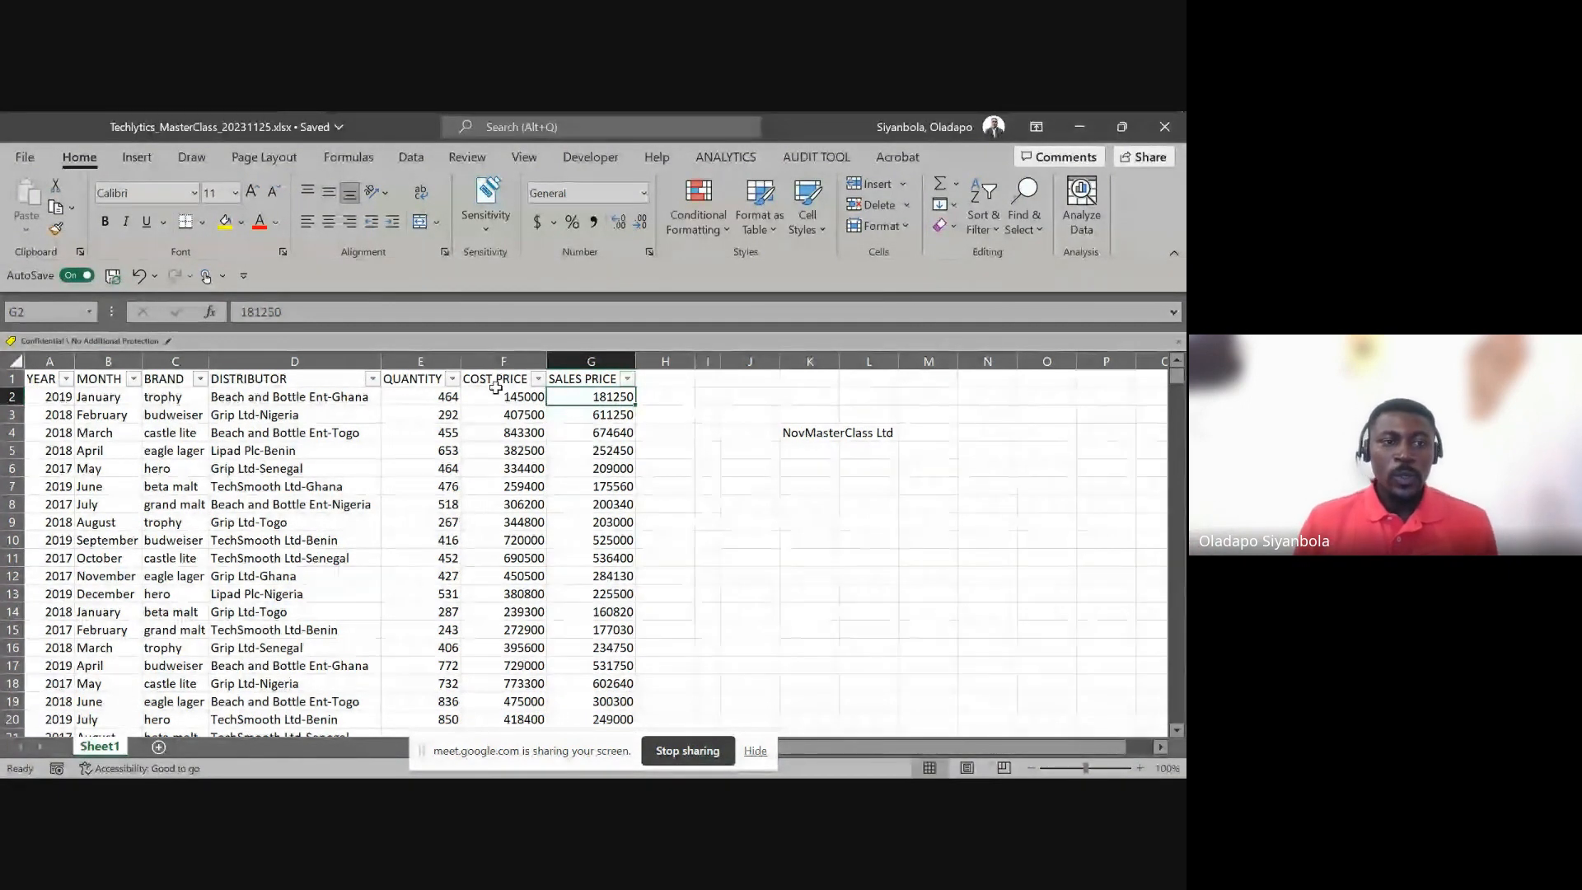
pyautogui.click(45, 364)
pyautogui.moveTo(45, 367); pyautogui.dragTo(589, 371)
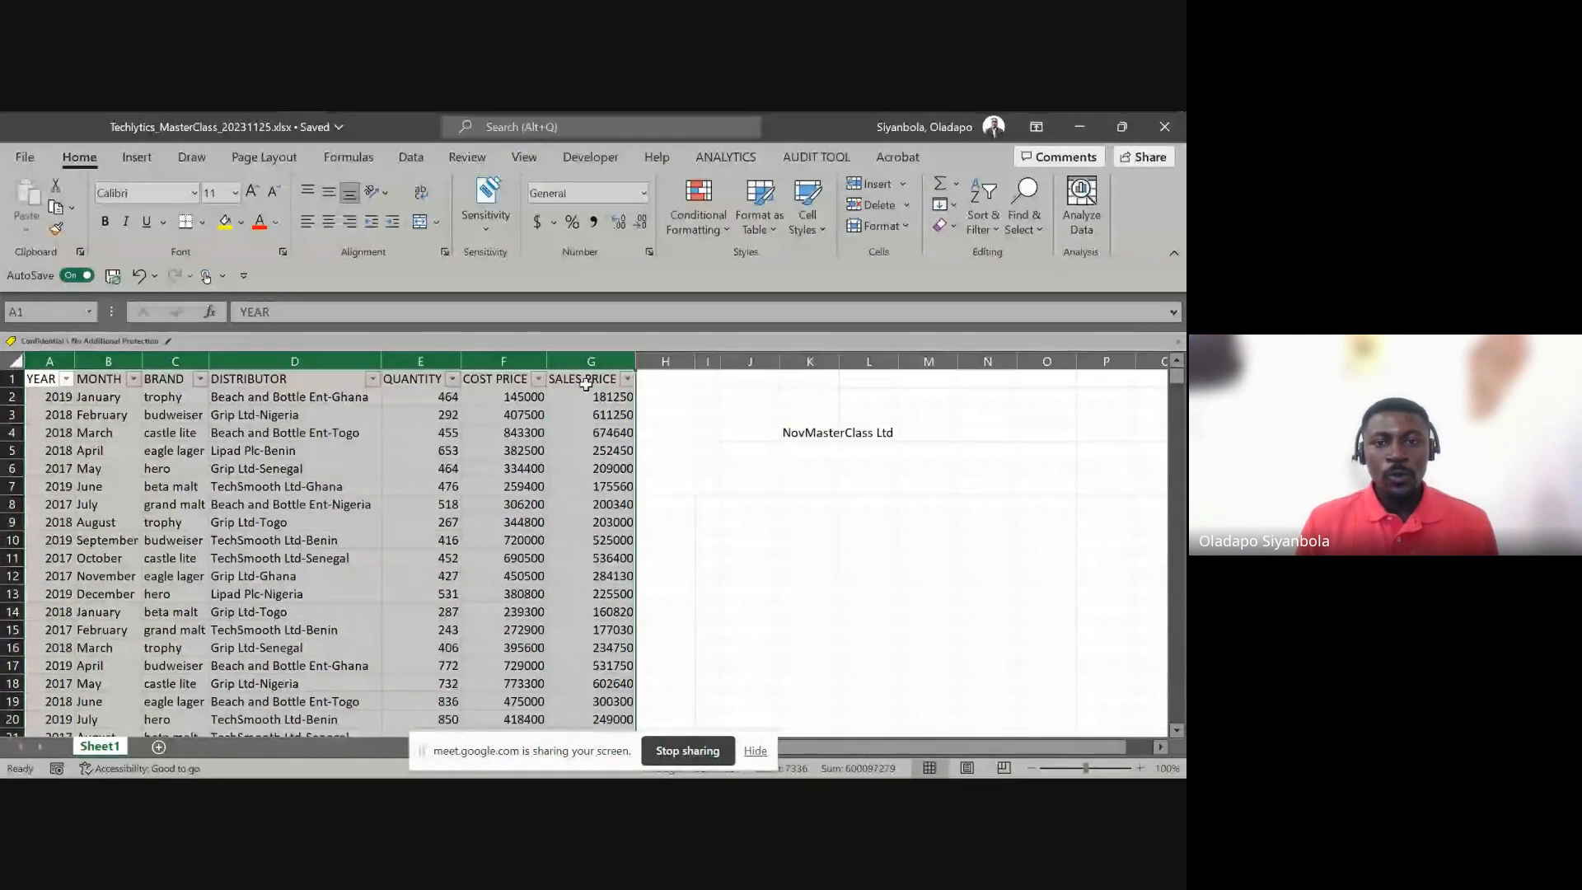
# Enter the heading "Questions" in cell K6, below the company name
pyautogui.click(823, 454)
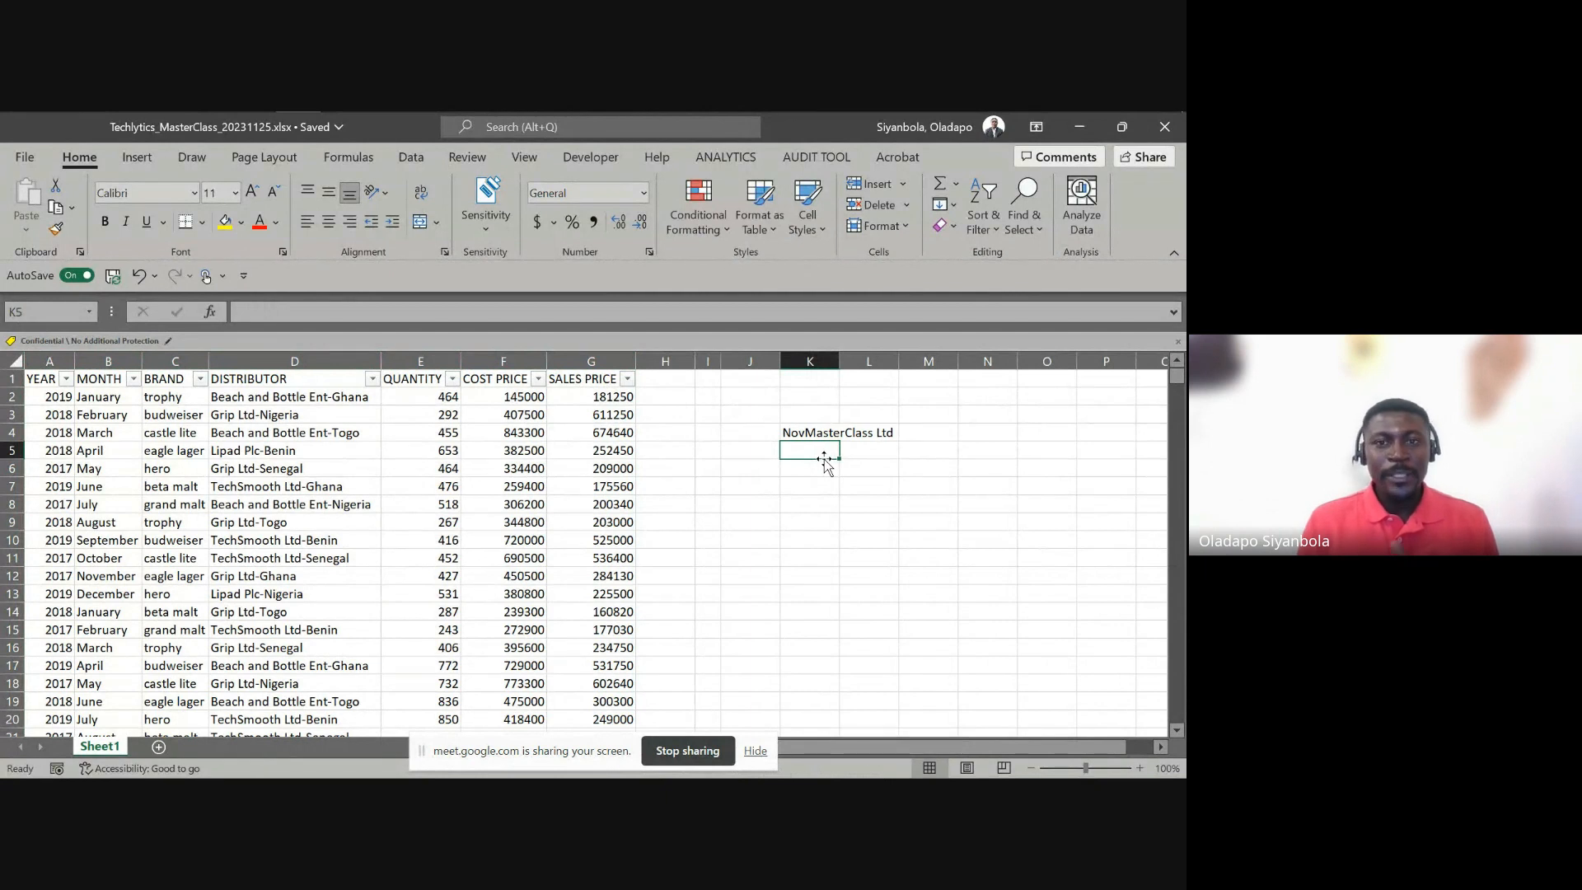
pyautogui.press('Return')
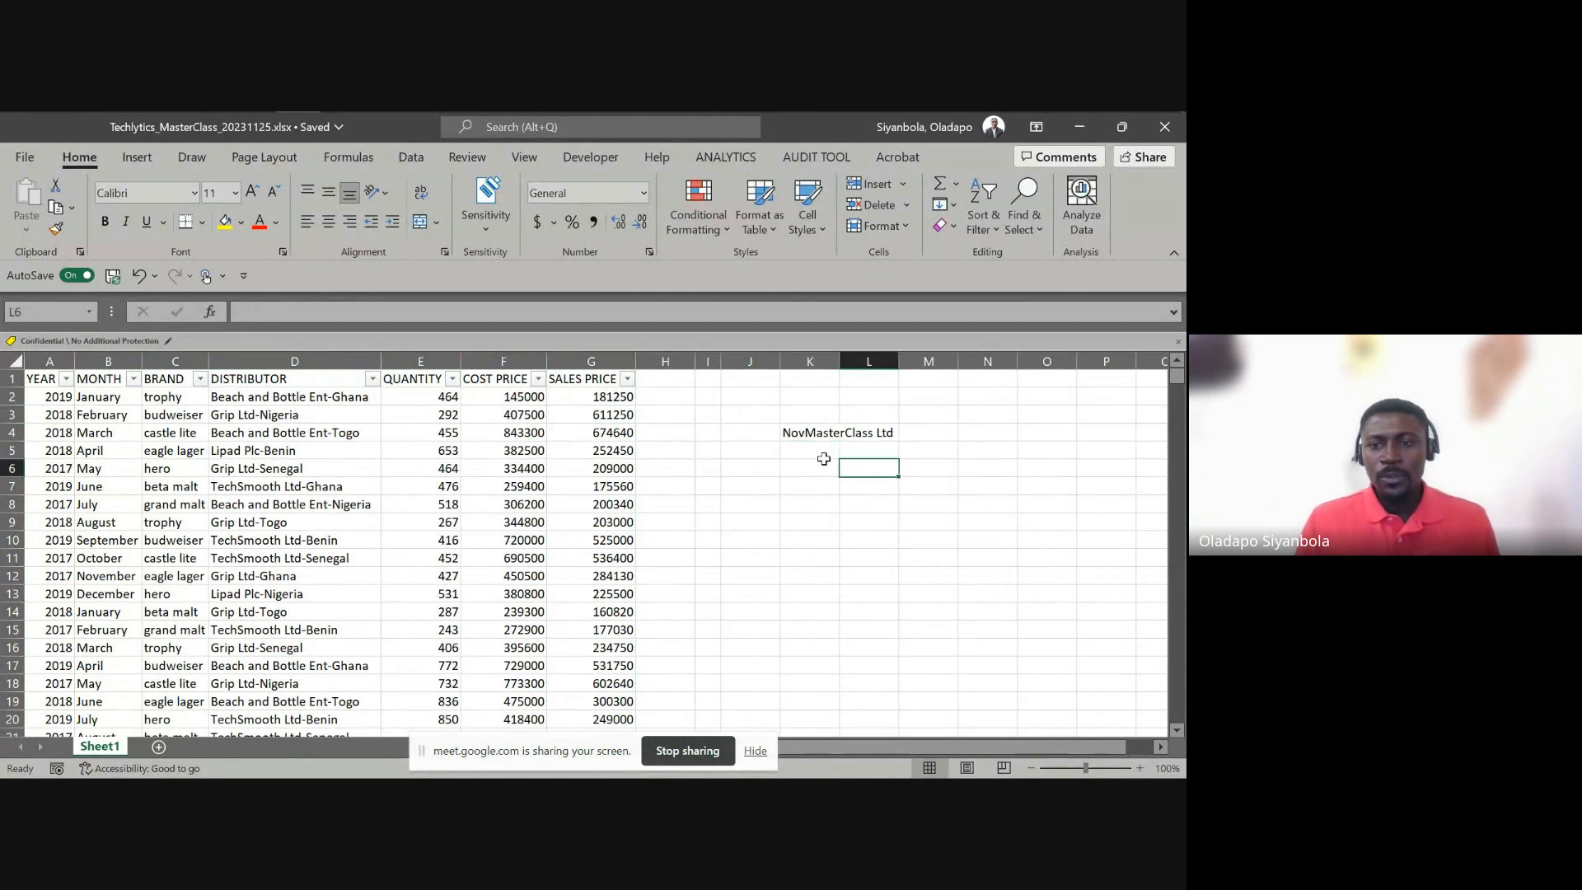
pyautogui.press('Right')
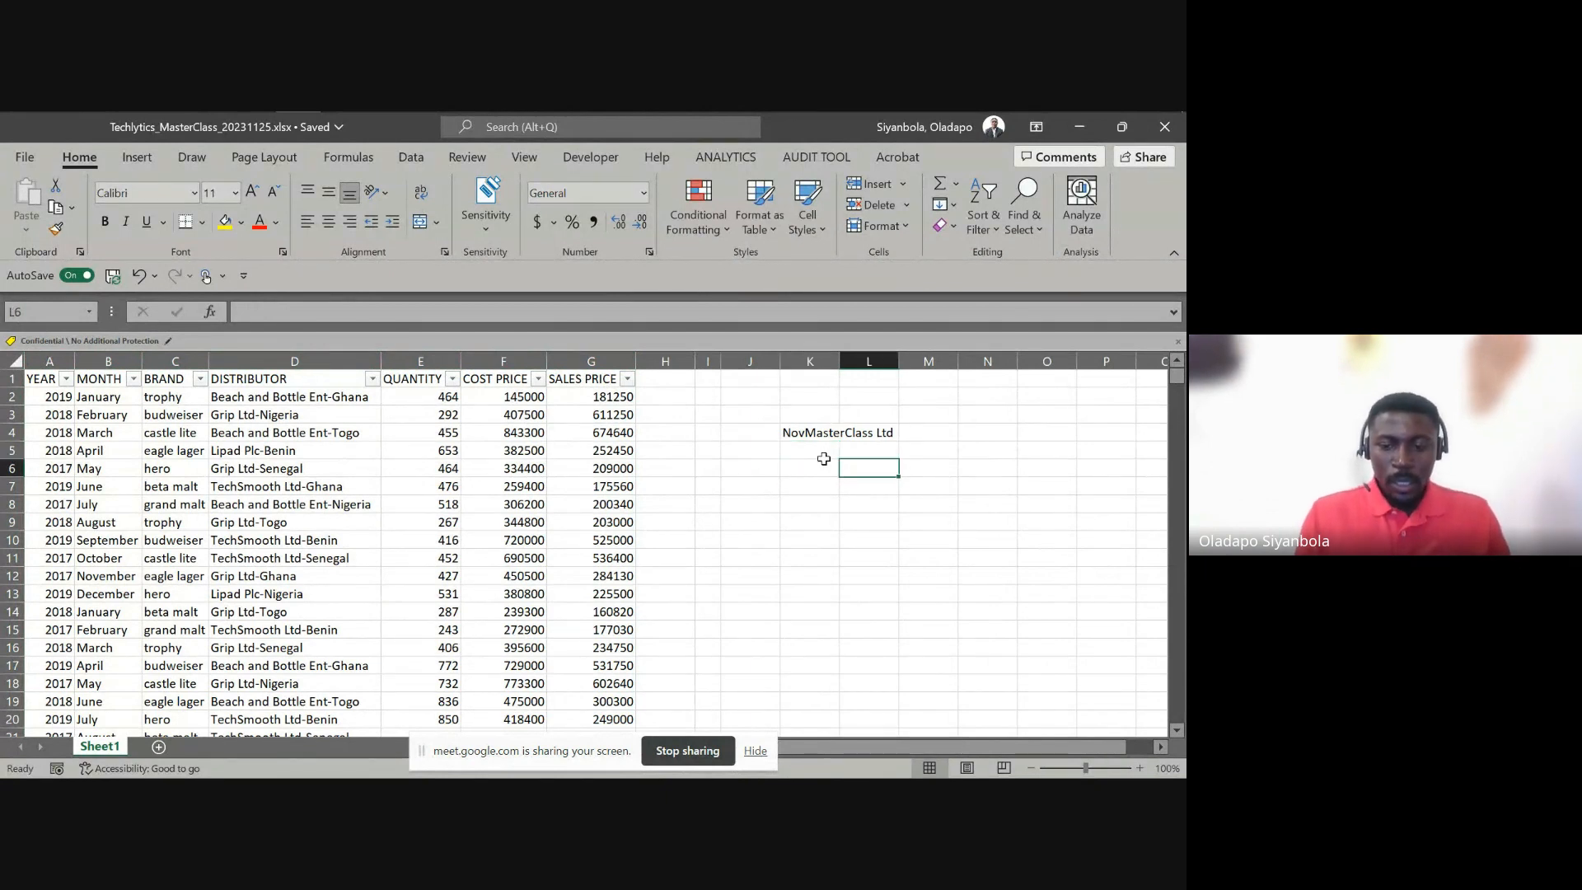
pyautogui.press('Left')
pyautogui.write('Q')
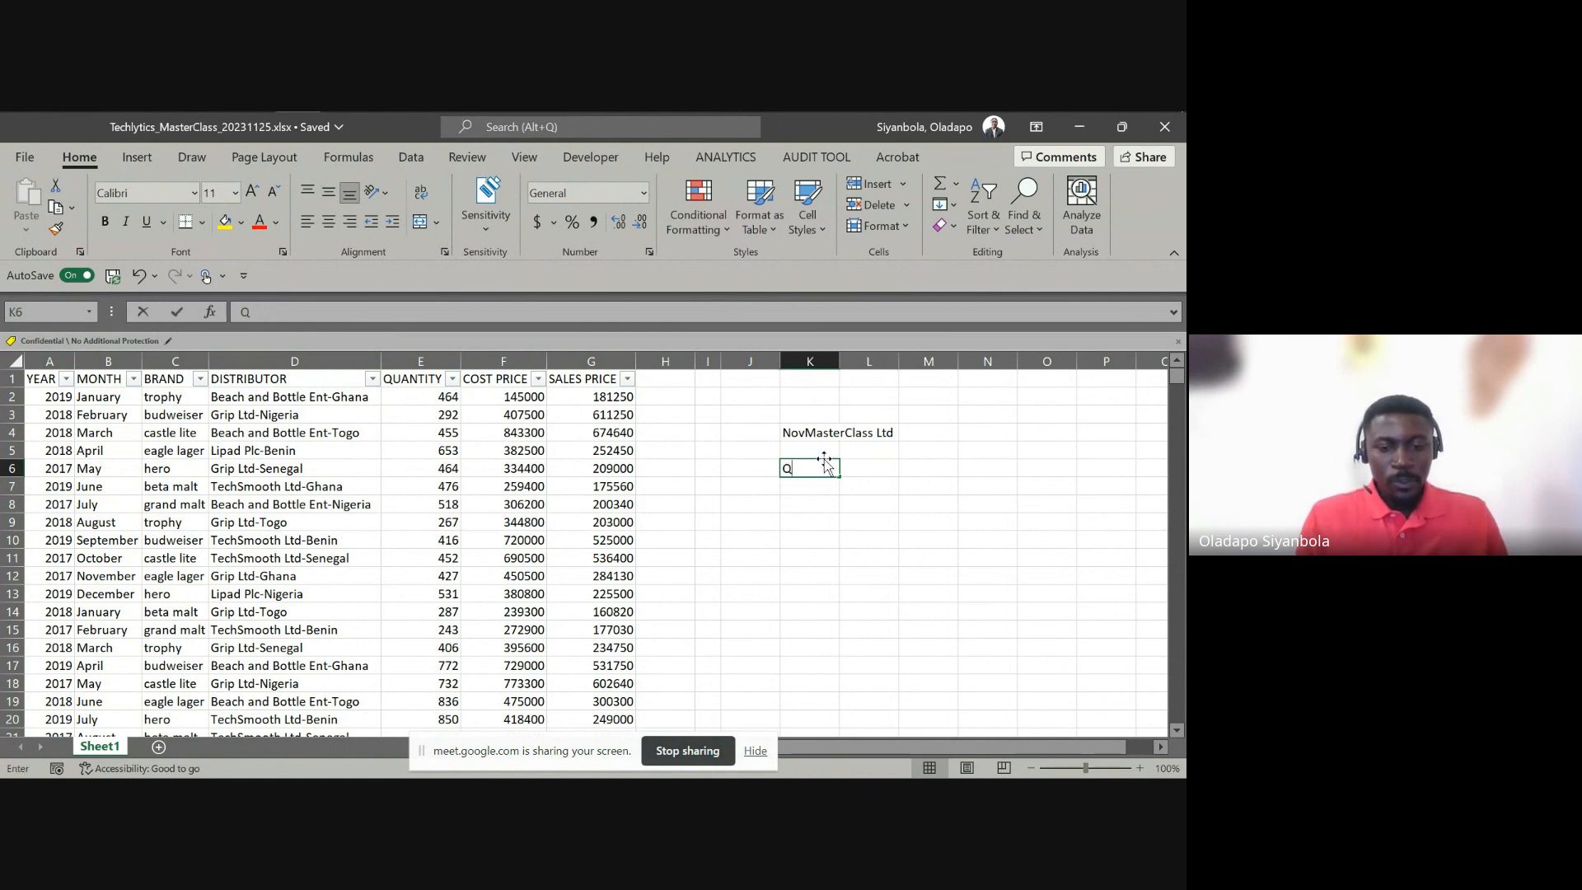
pyautogui.write('yestion')
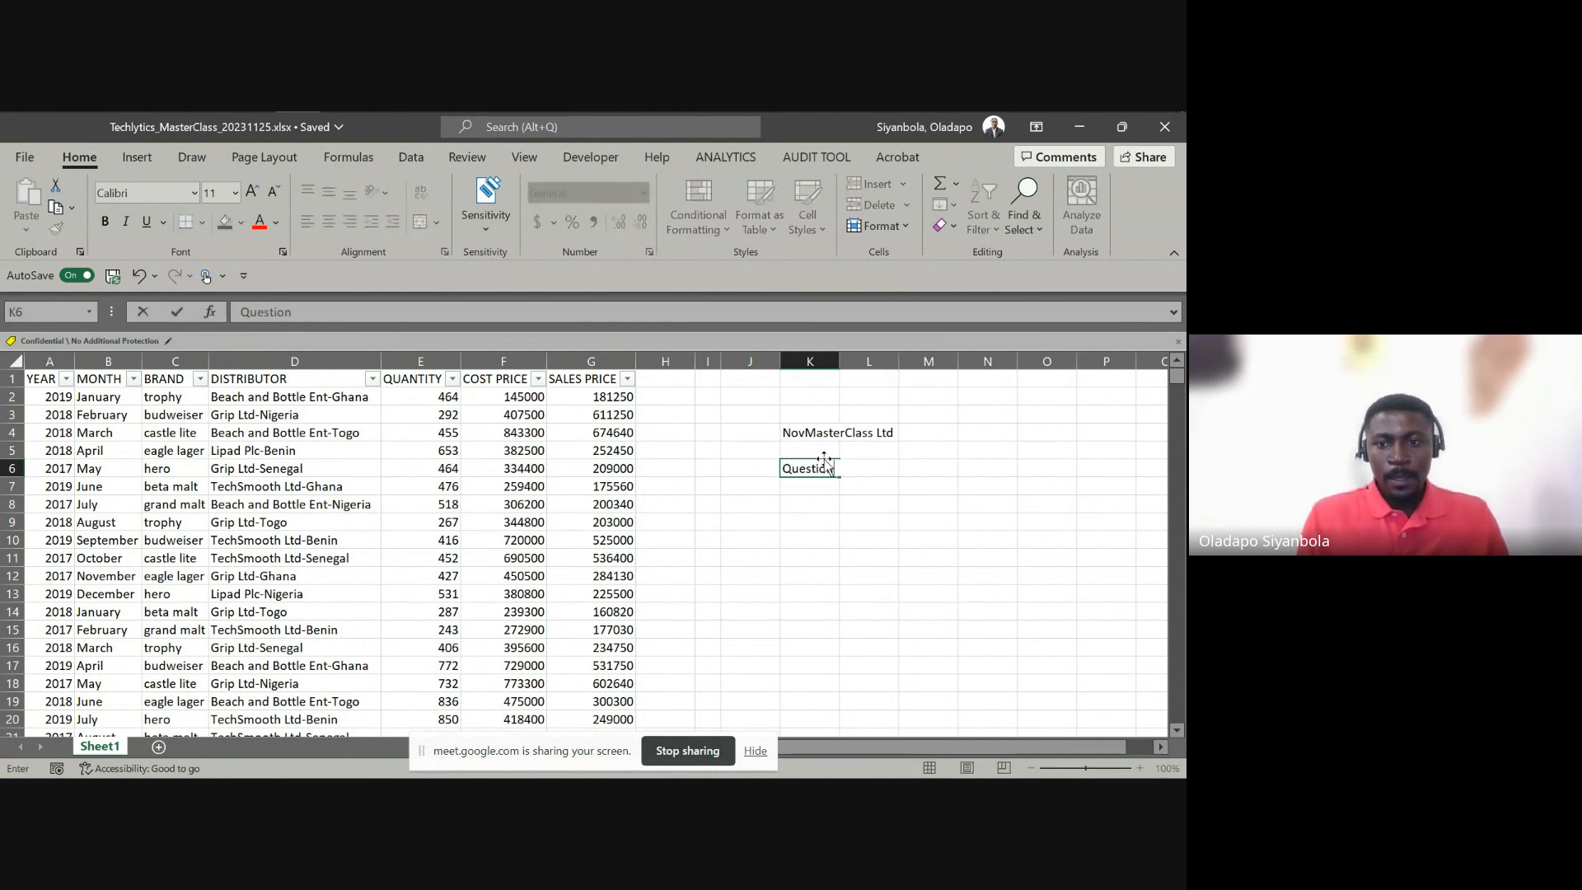
pyautogui.write('s')
pyautogui.press('Return')
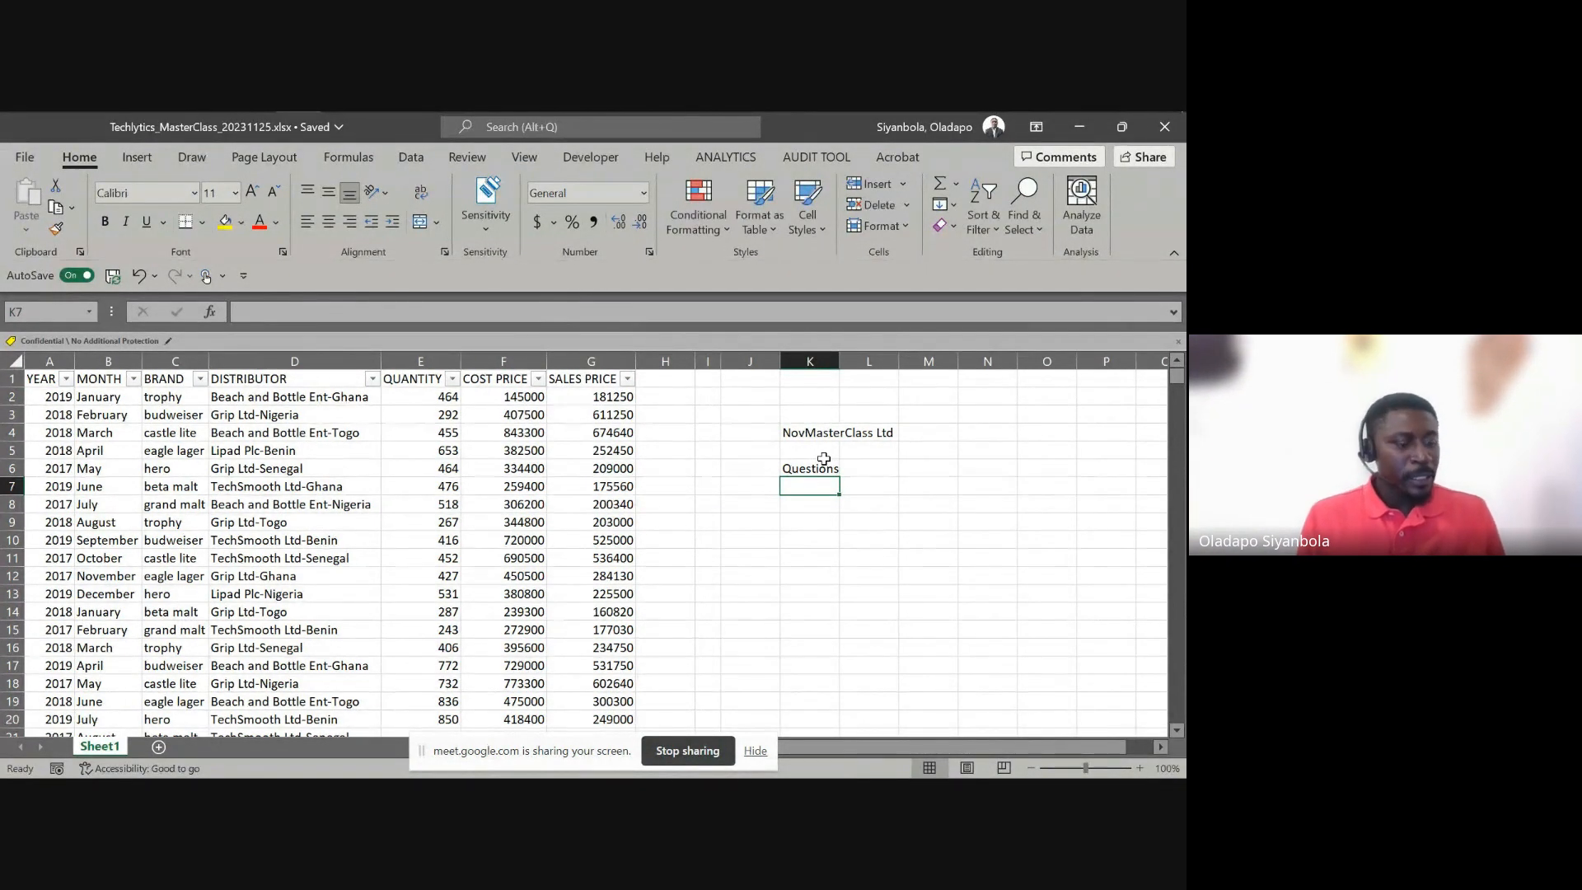
# Add the question "Quantity Sold to each distributor" in K7 and number it 1 in J7
pyautogui.write('Quantity')
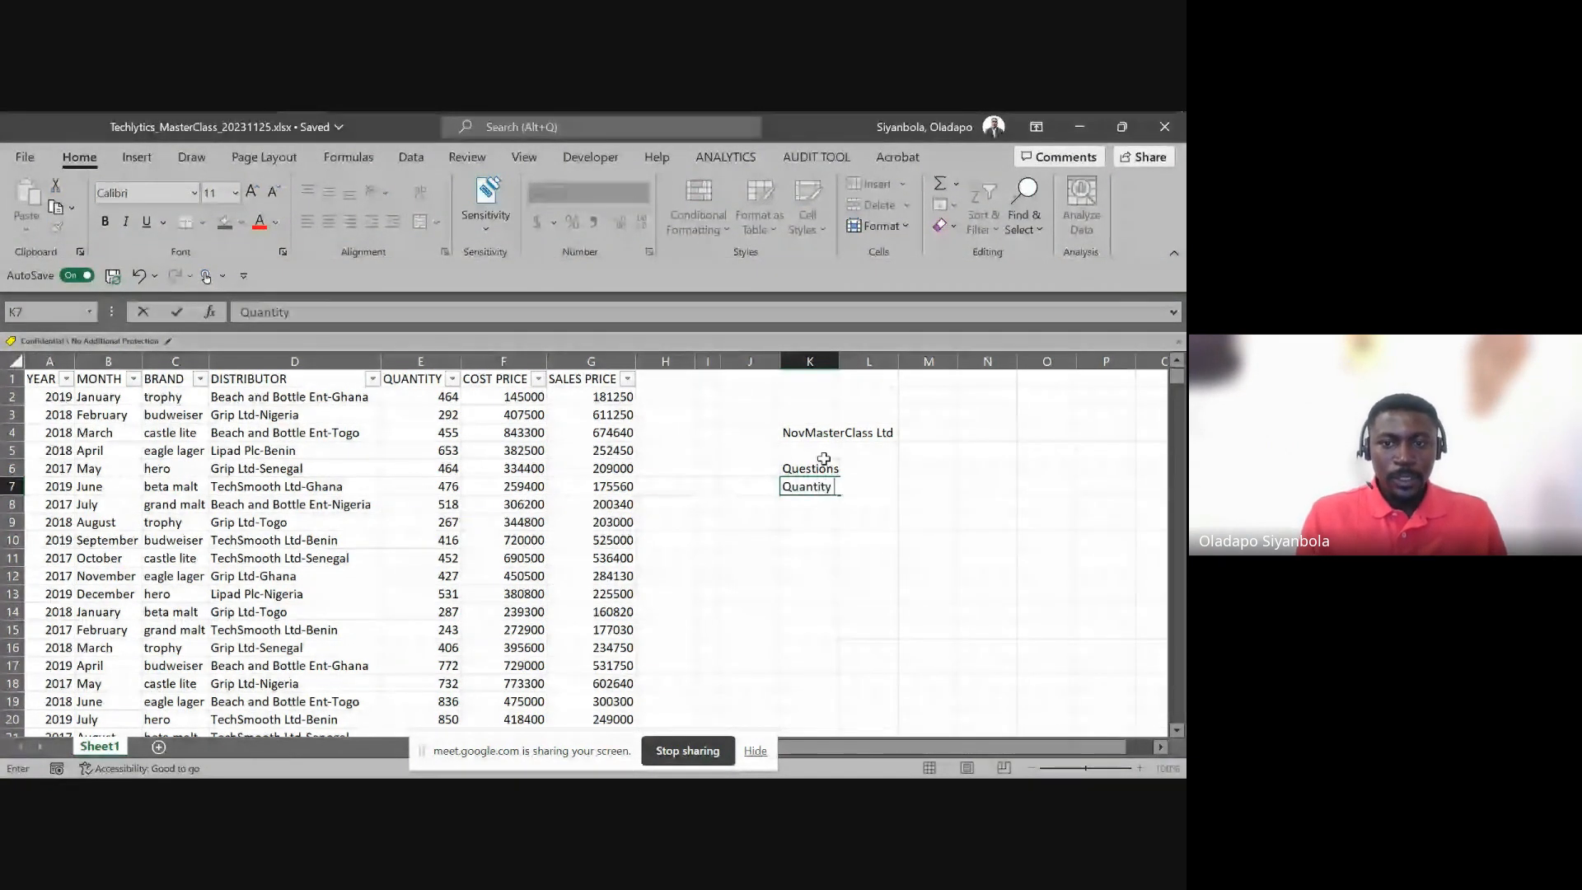
pyautogui.write('Sold to')
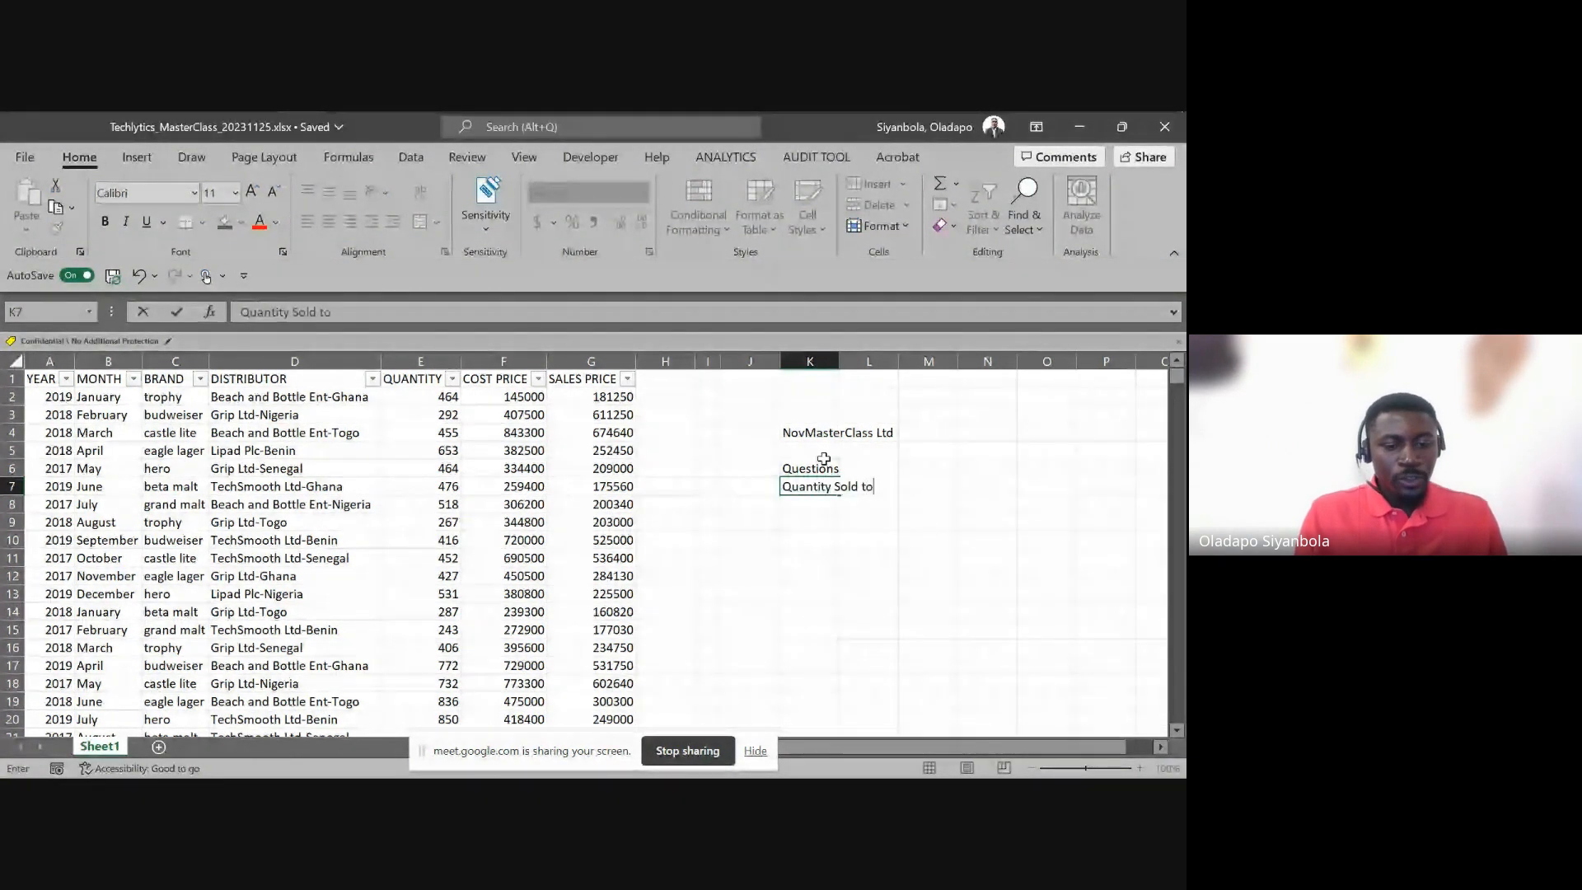
pyautogui.write(' each distr')
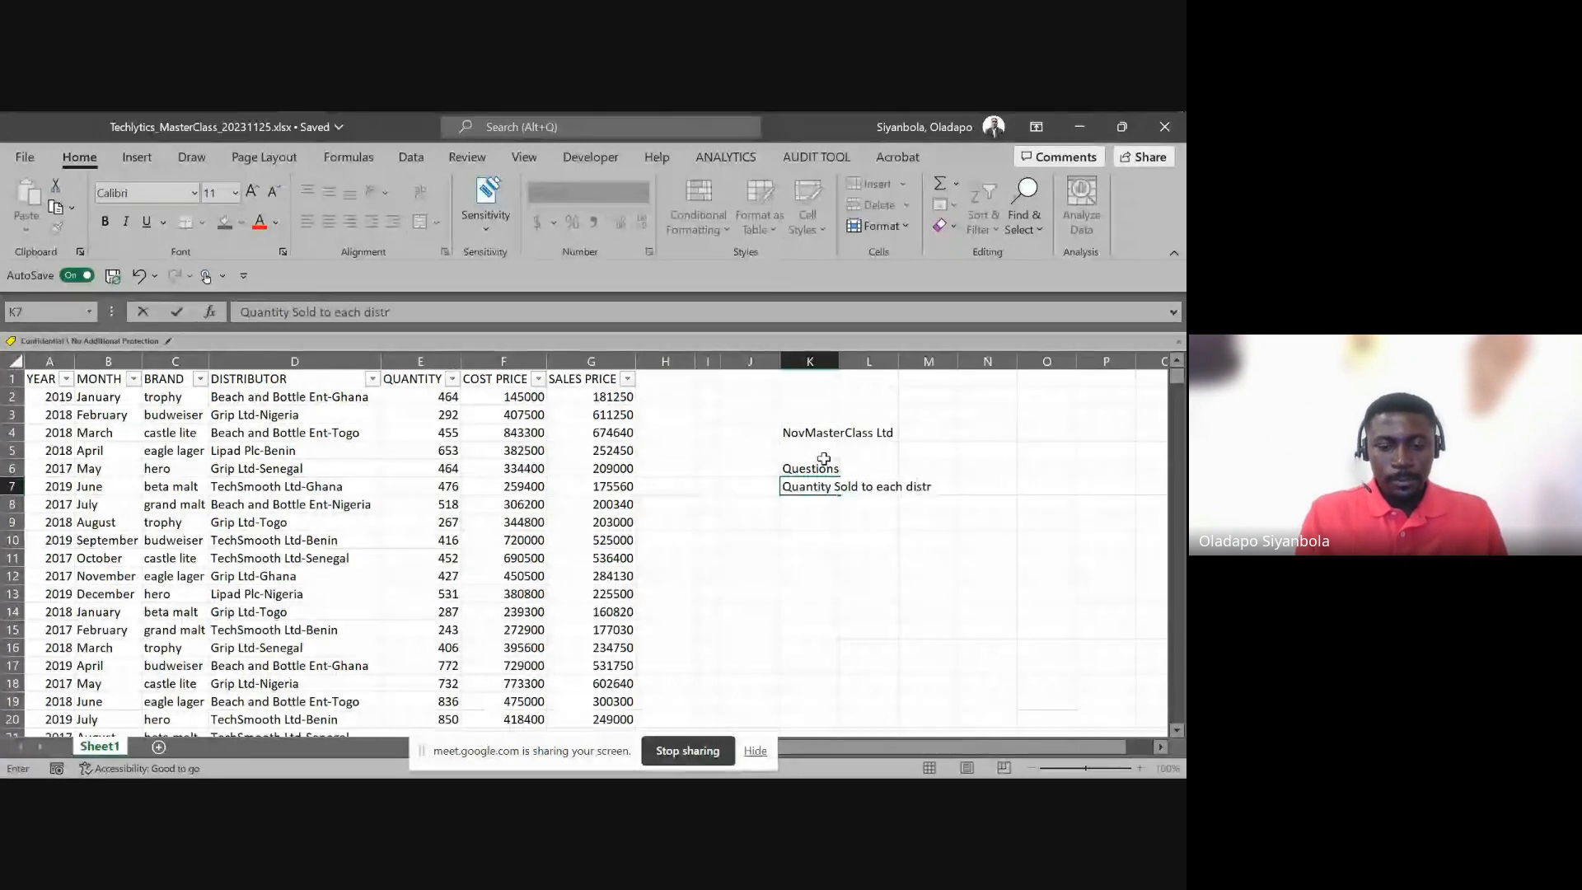
pyautogui.write('ibutor')
pyautogui.press('Return')
pyautogui.press('Up')
pyautogui.press('Left')
pyautogui.write('1')
pyautogui.press('Return')
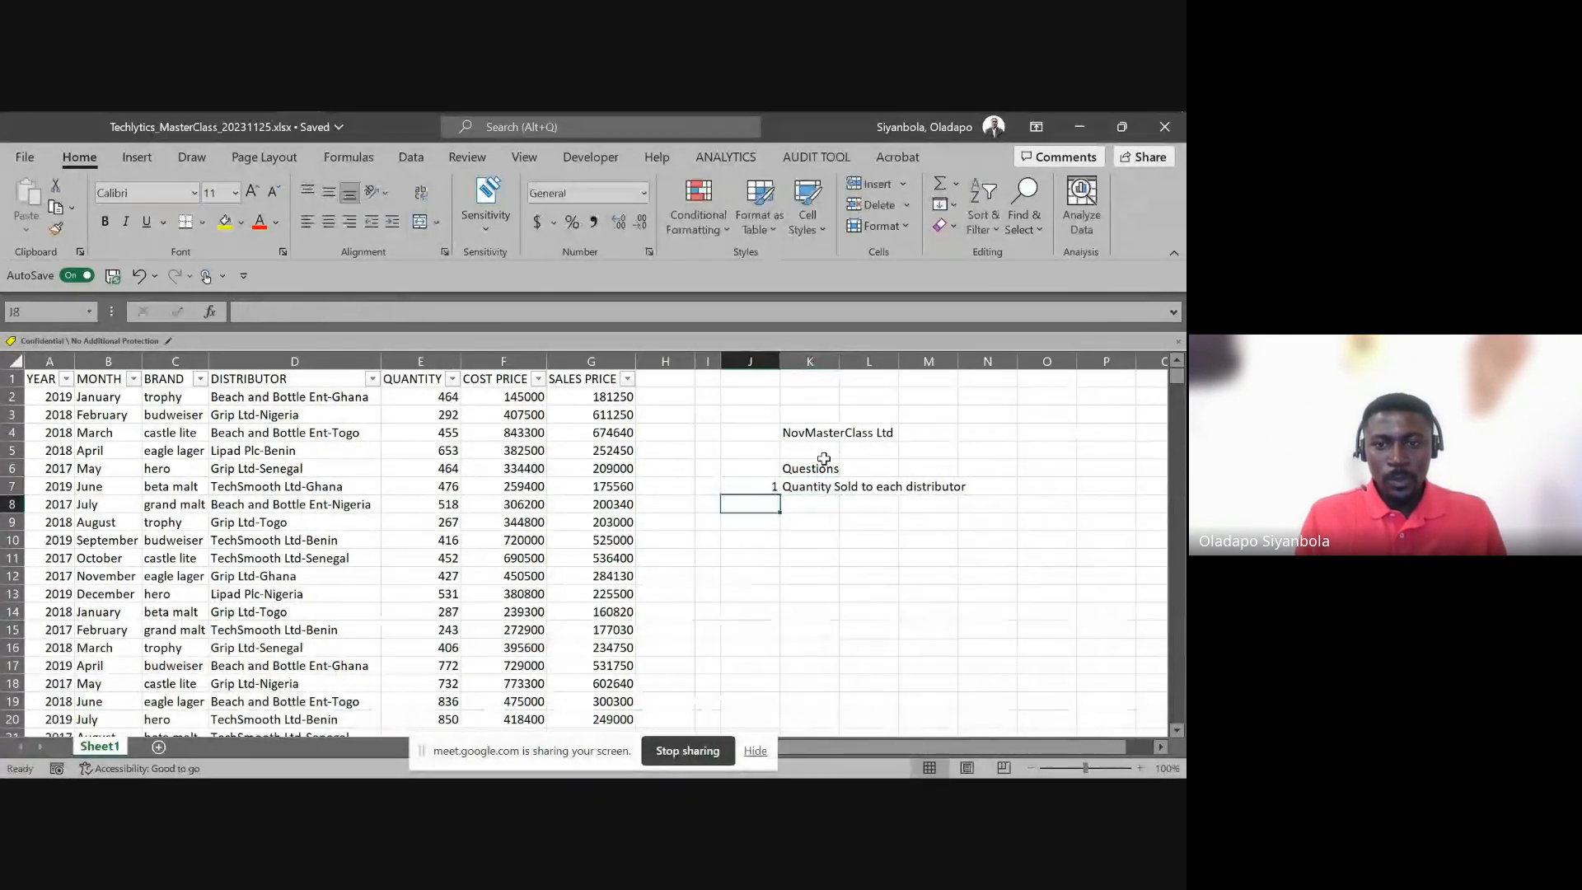
pyautogui.click(412, 402)
pyautogui.moveTo(412, 402); pyautogui.dragTo(473, 542)
pyautogui.moveTo(248, 401); pyautogui.dragTo(244, 565)
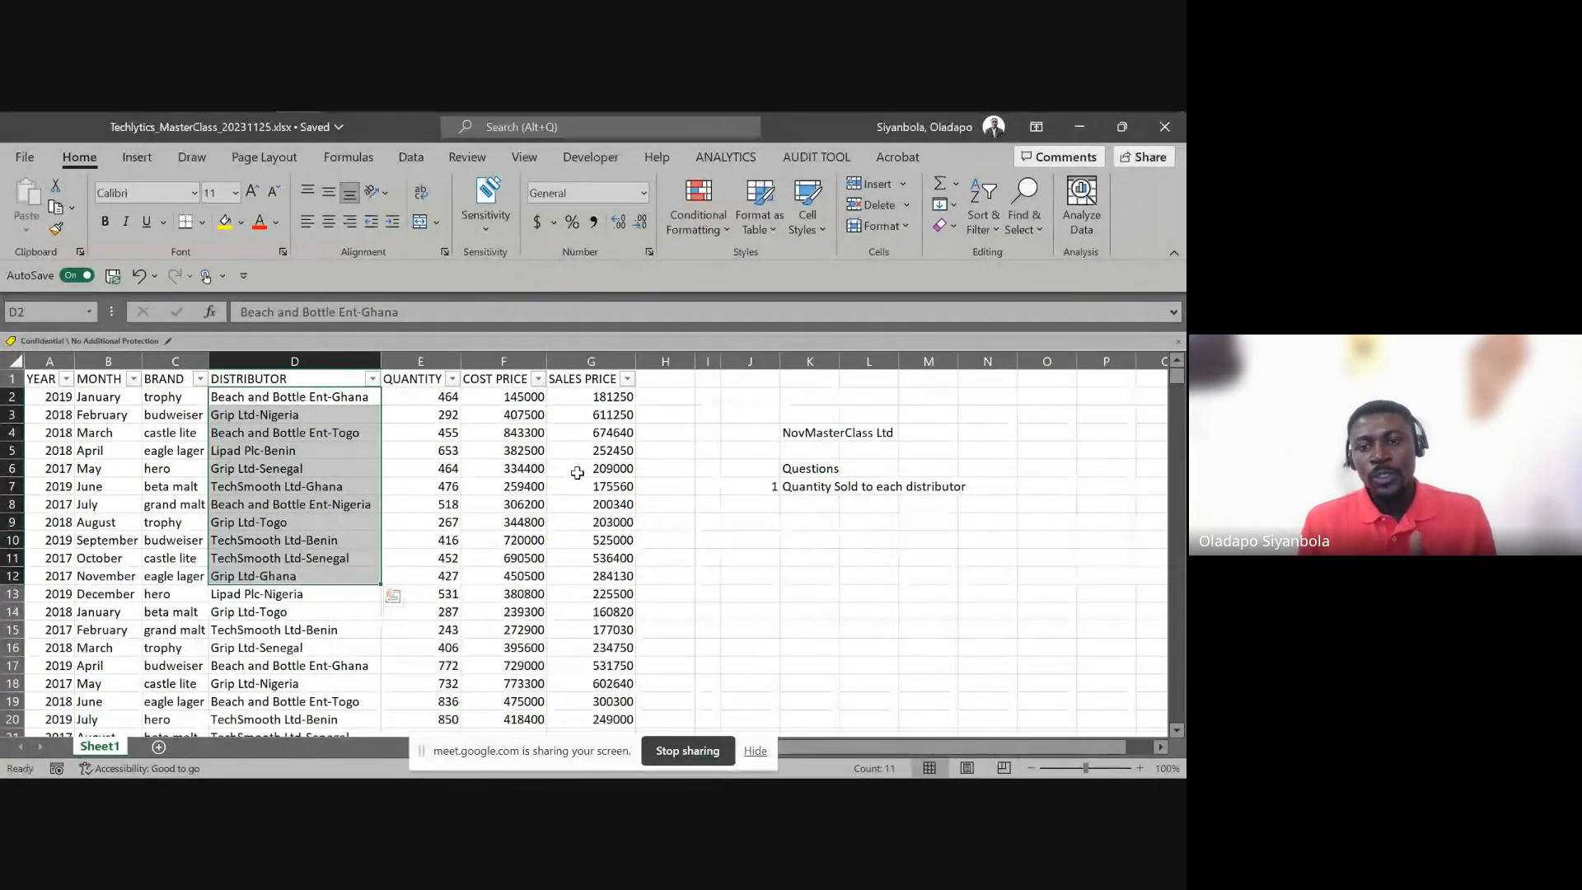
# Add question number 2 in J8 with the text "What is profit across the countries" in K8
pyautogui.press('Right')
pyautogui.press('Right')
pyautogui.press('Right')
pyautogui.press('Right')
pyautogui.press('Right')
pyautogui.press('Right')
pyautogui.press('Down')
pyautogui.press('Down')
pyautogui.press('Down')
pyautogui.press('Down')
pyautogui.press('Down')
pyautogui.press('Down')
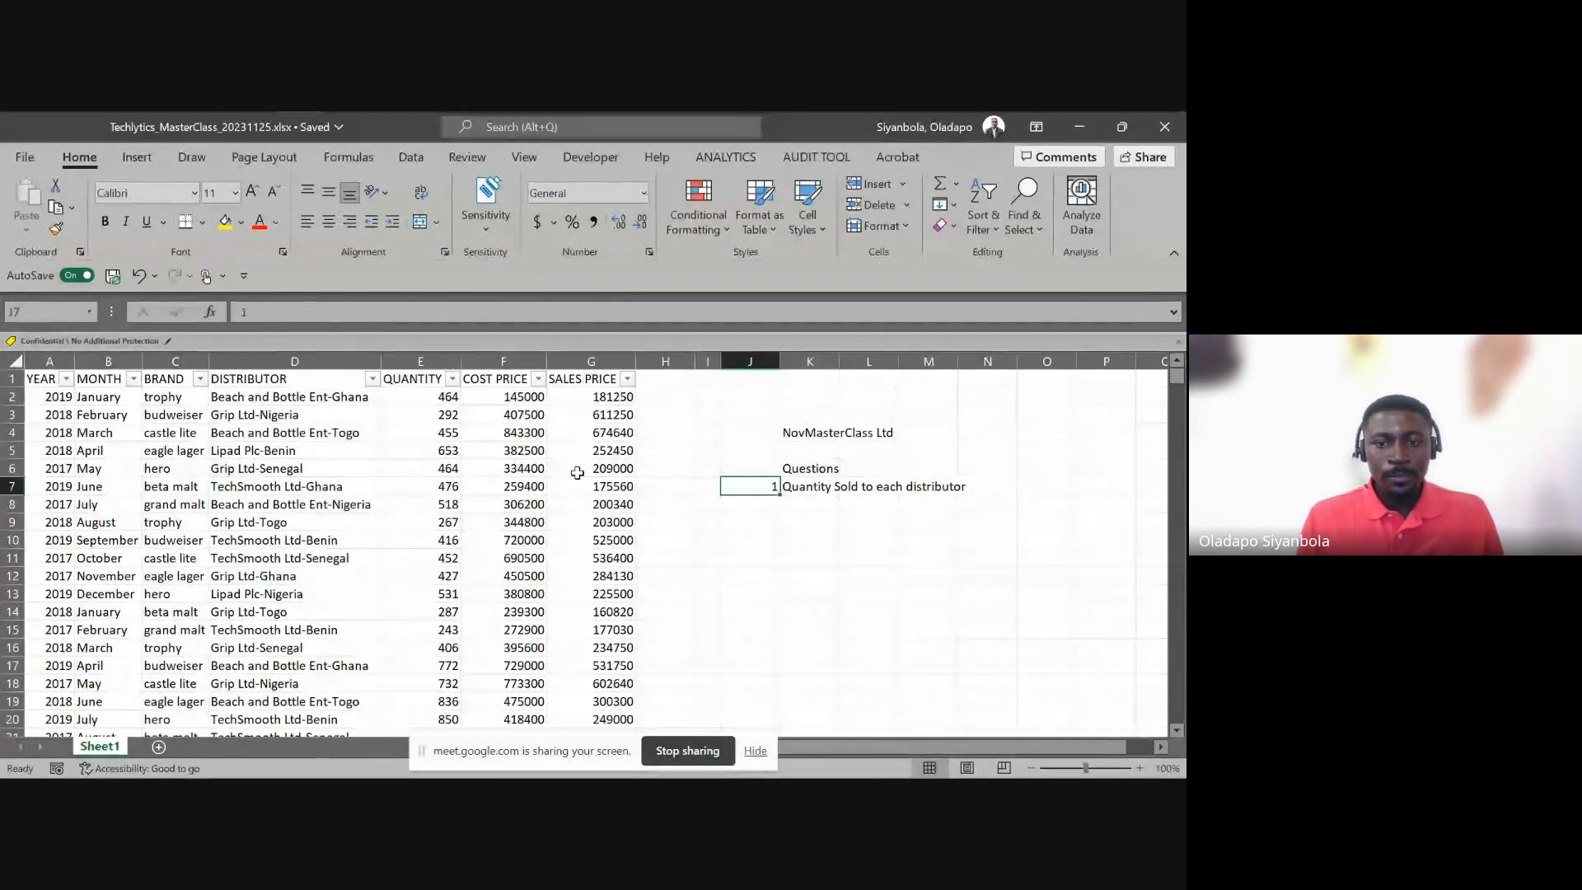
pyautogui.write('2')
pyautogui.press('Tab')
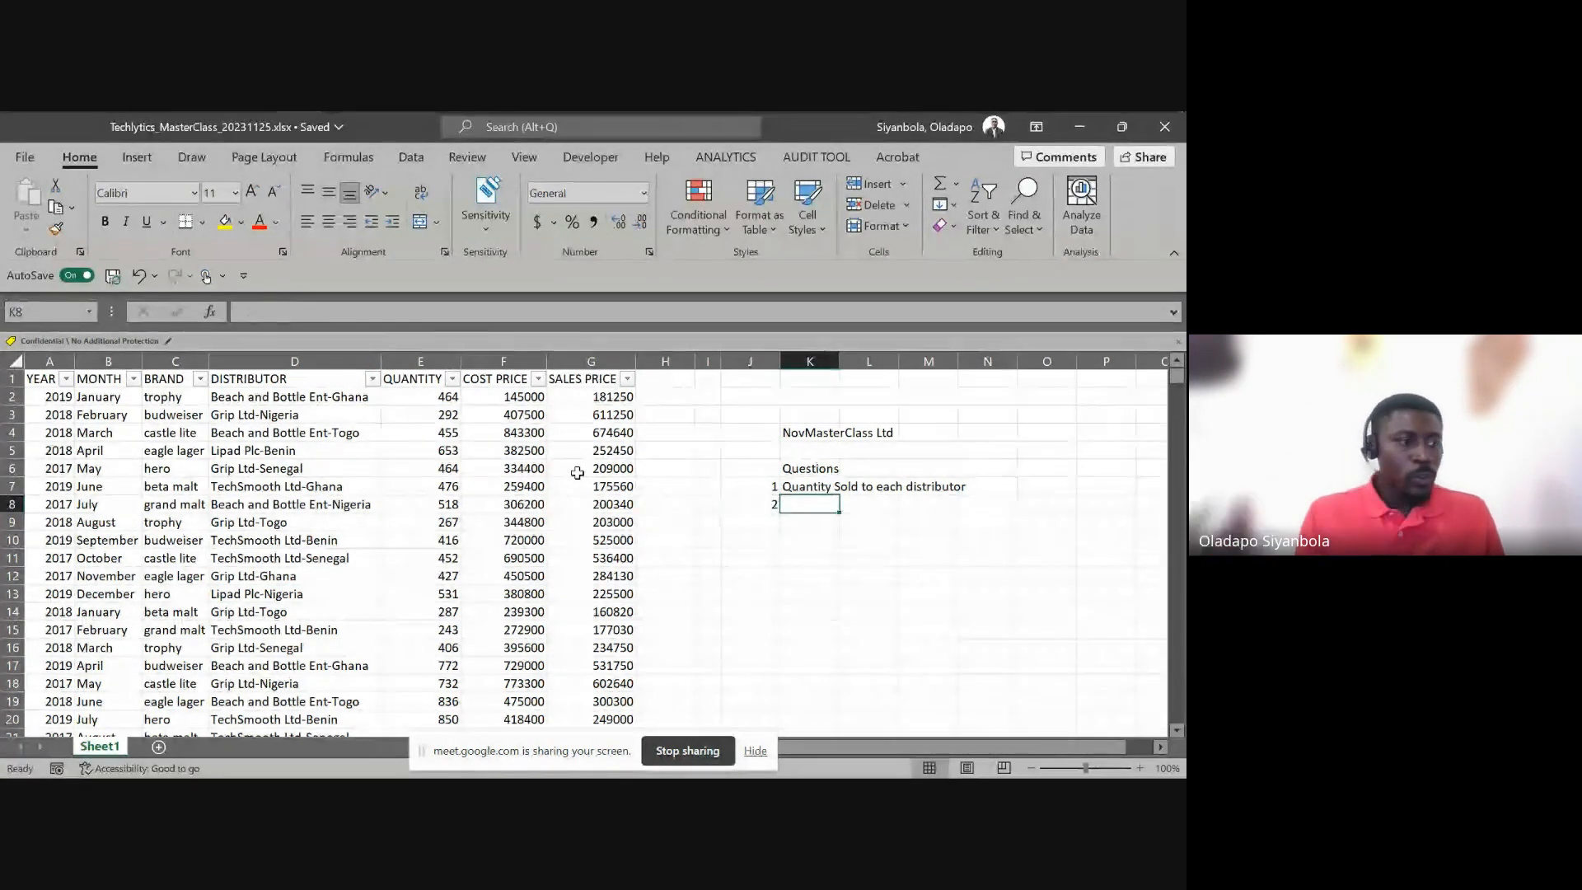
pyautogui.write('What is proi')
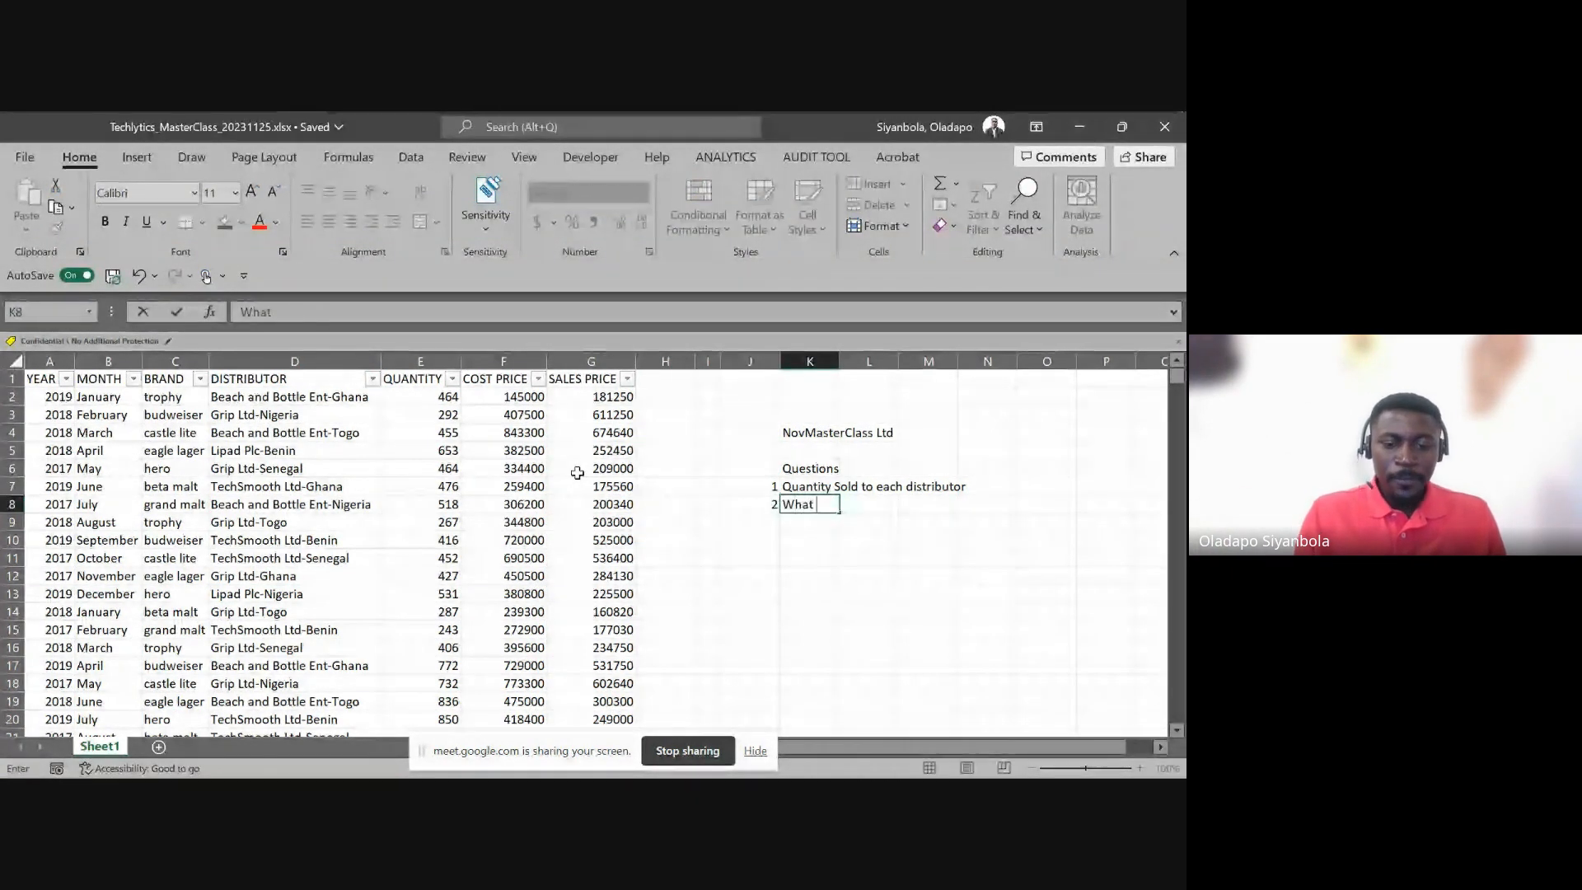
pyautogui.press('BackSpace')
pyautogui.write('fit across the countries')
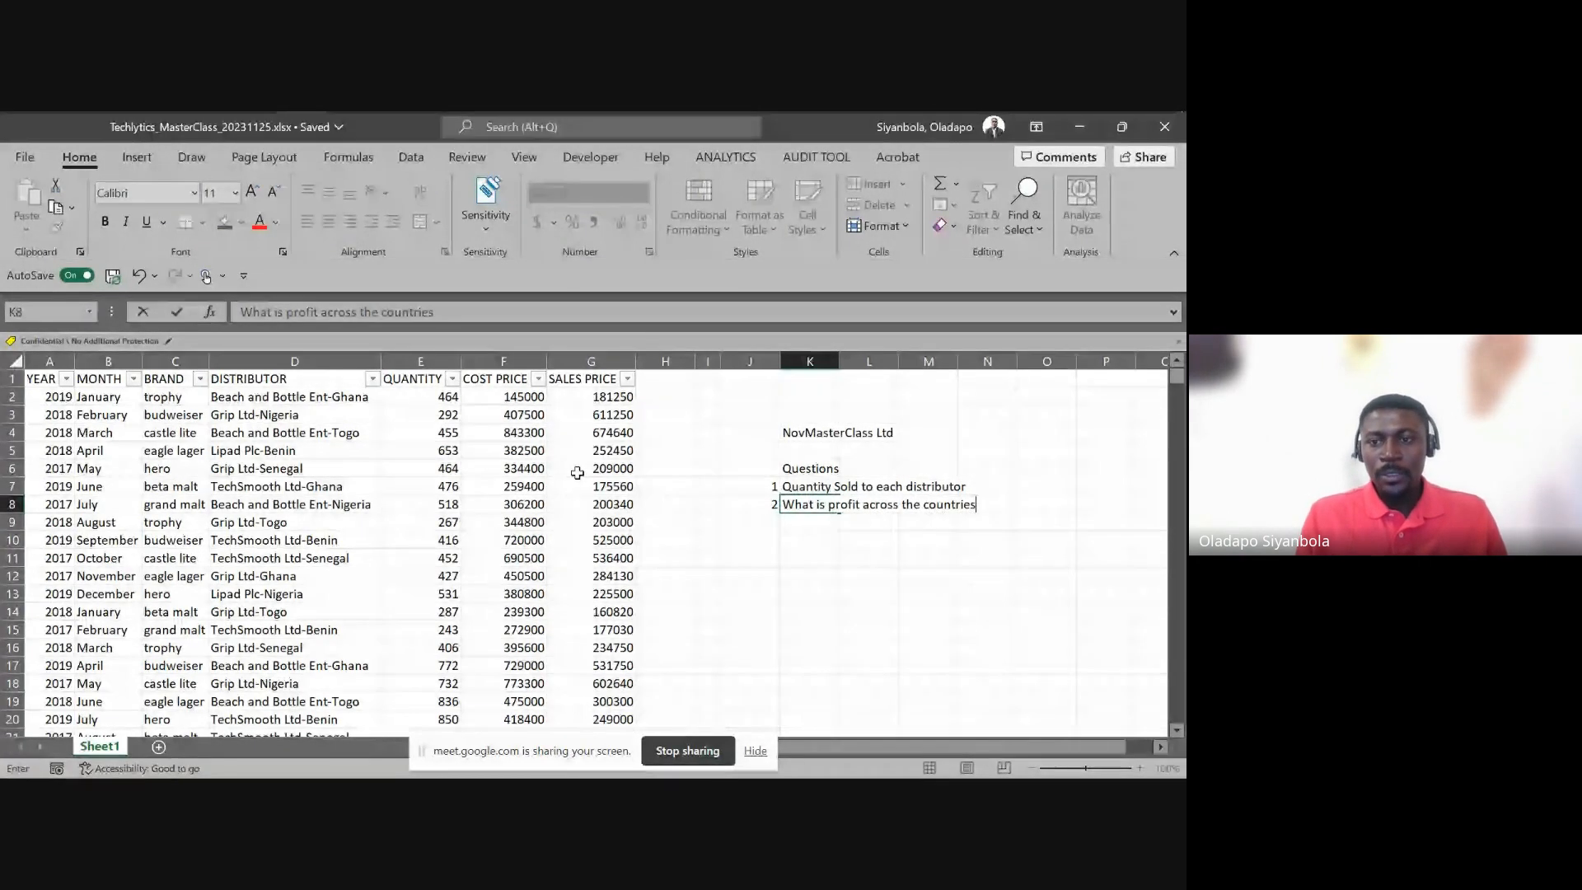
pyautogui.press('Return')
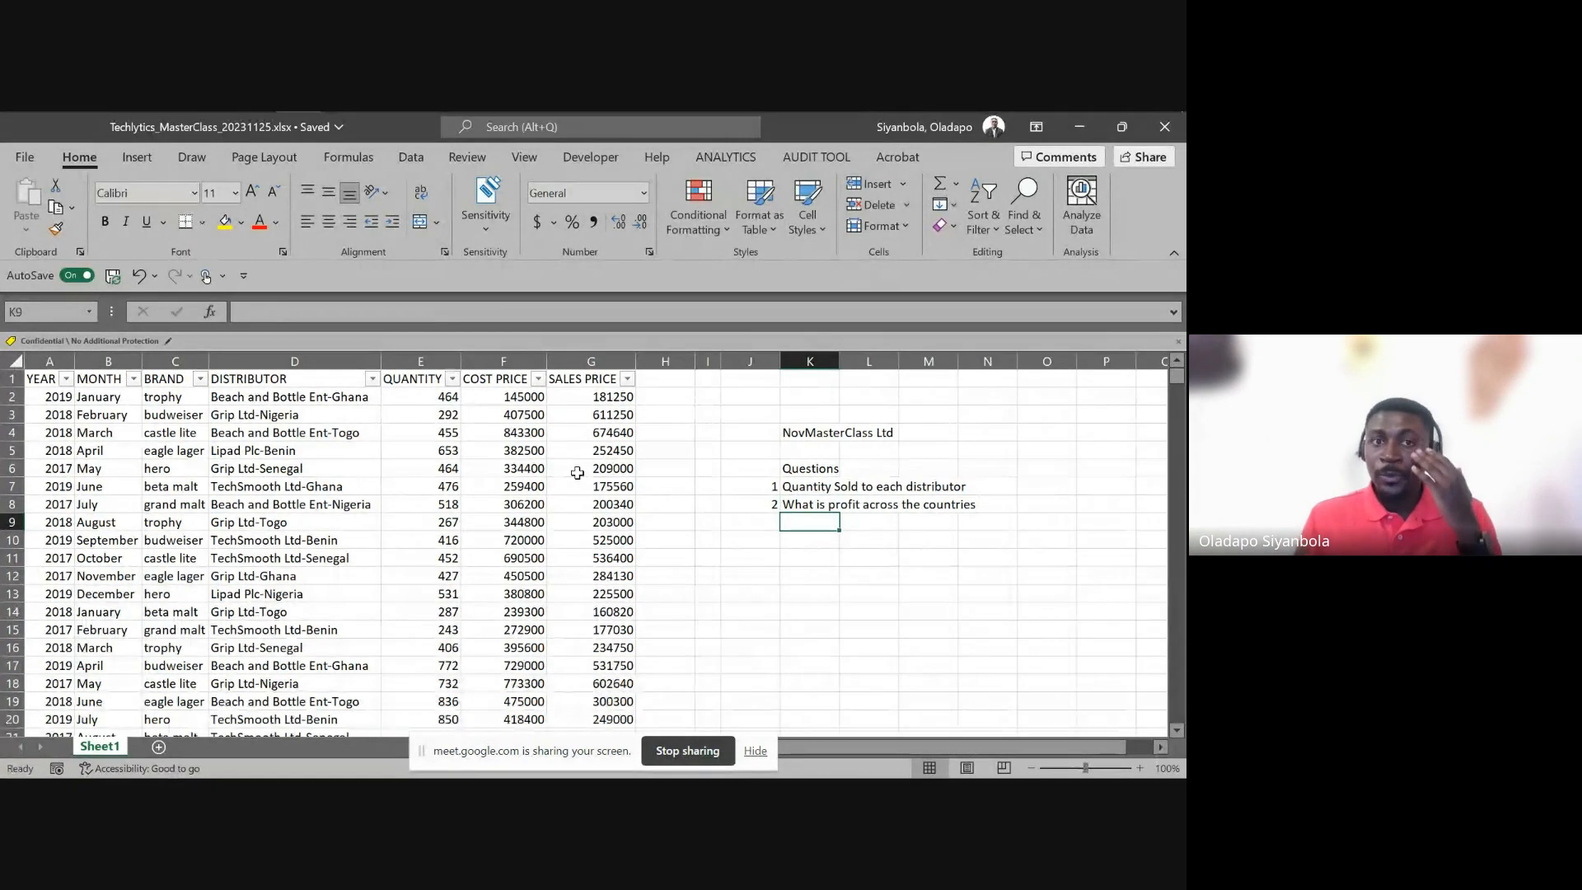
pyautogui.press('Left')
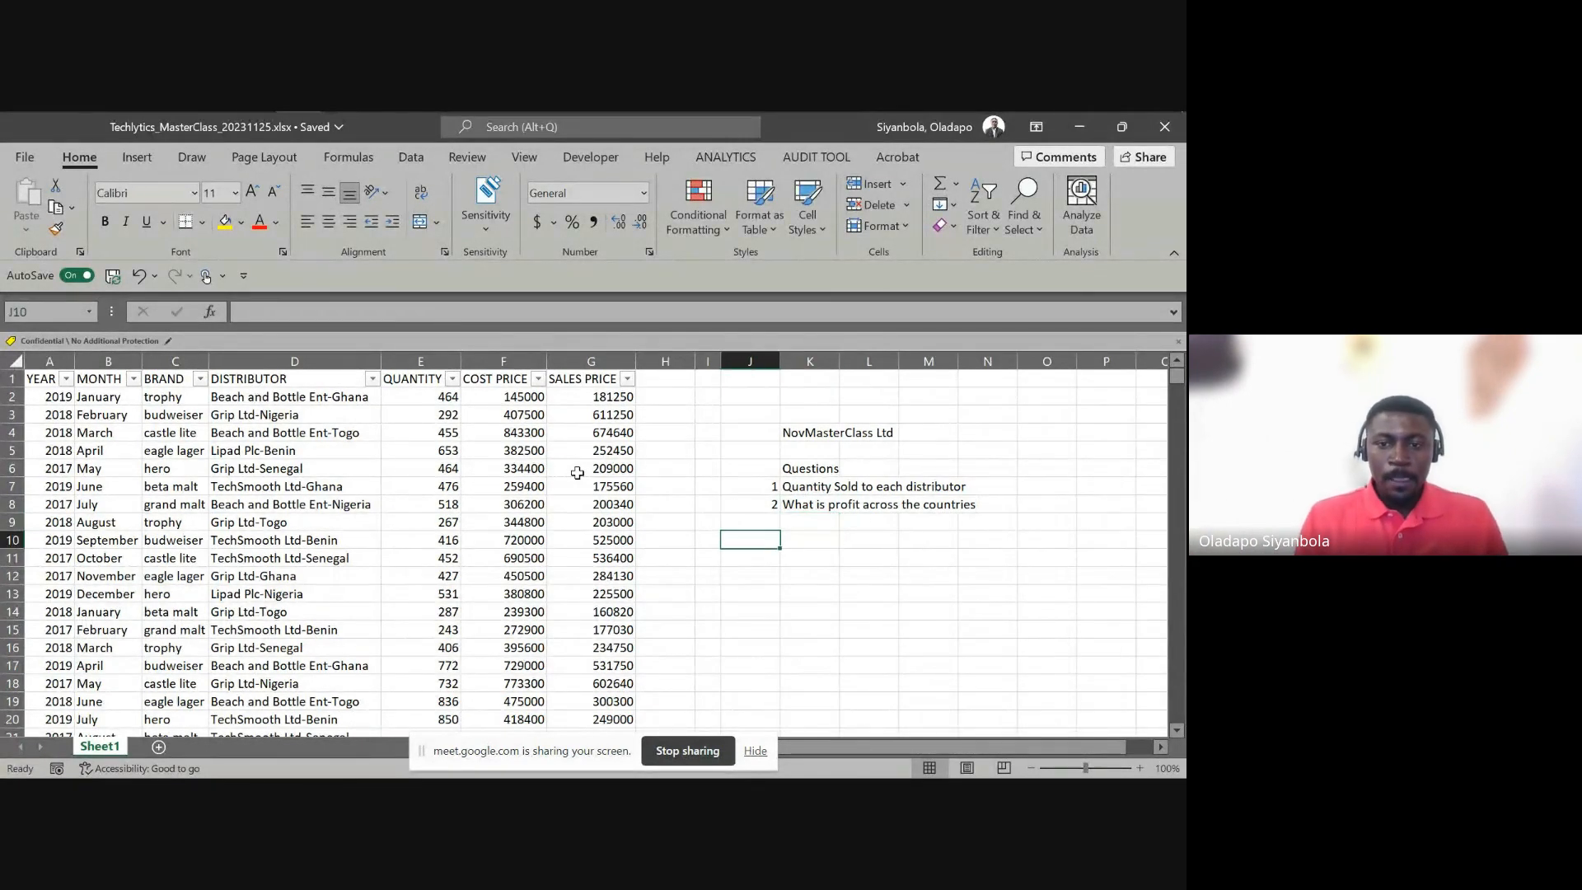
# Add question number 3 in J9 with the text "Cost and Sales Price across the year" in K9
pyautogui.write('3')
pyautogui.press('Tab')
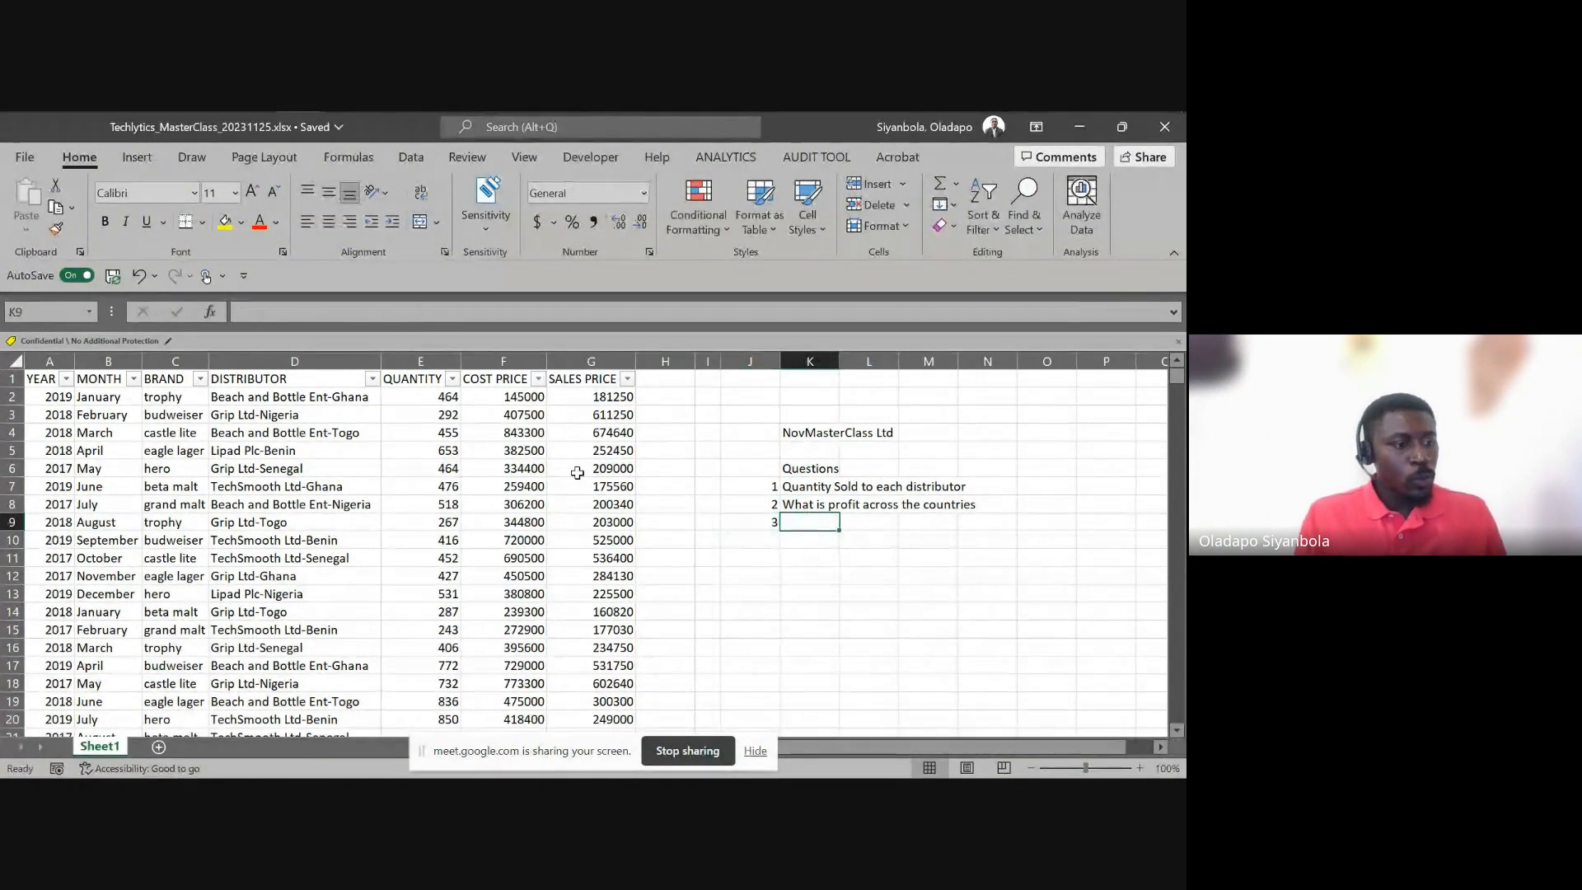
pyautogui.write('Cost a')
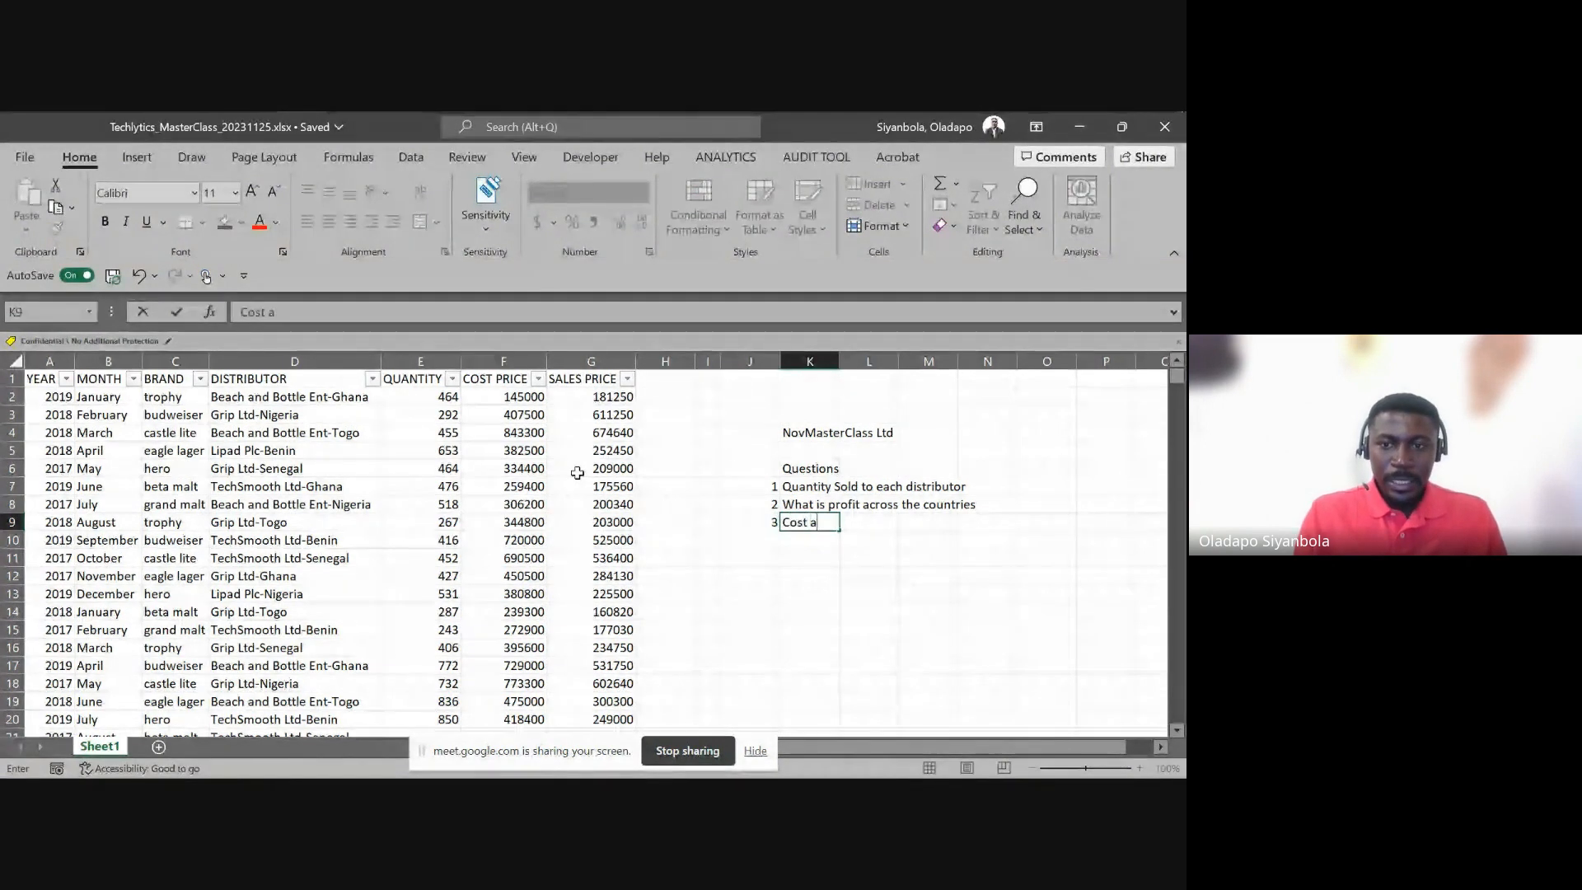
pyautogui.write('nd Sales Pr')
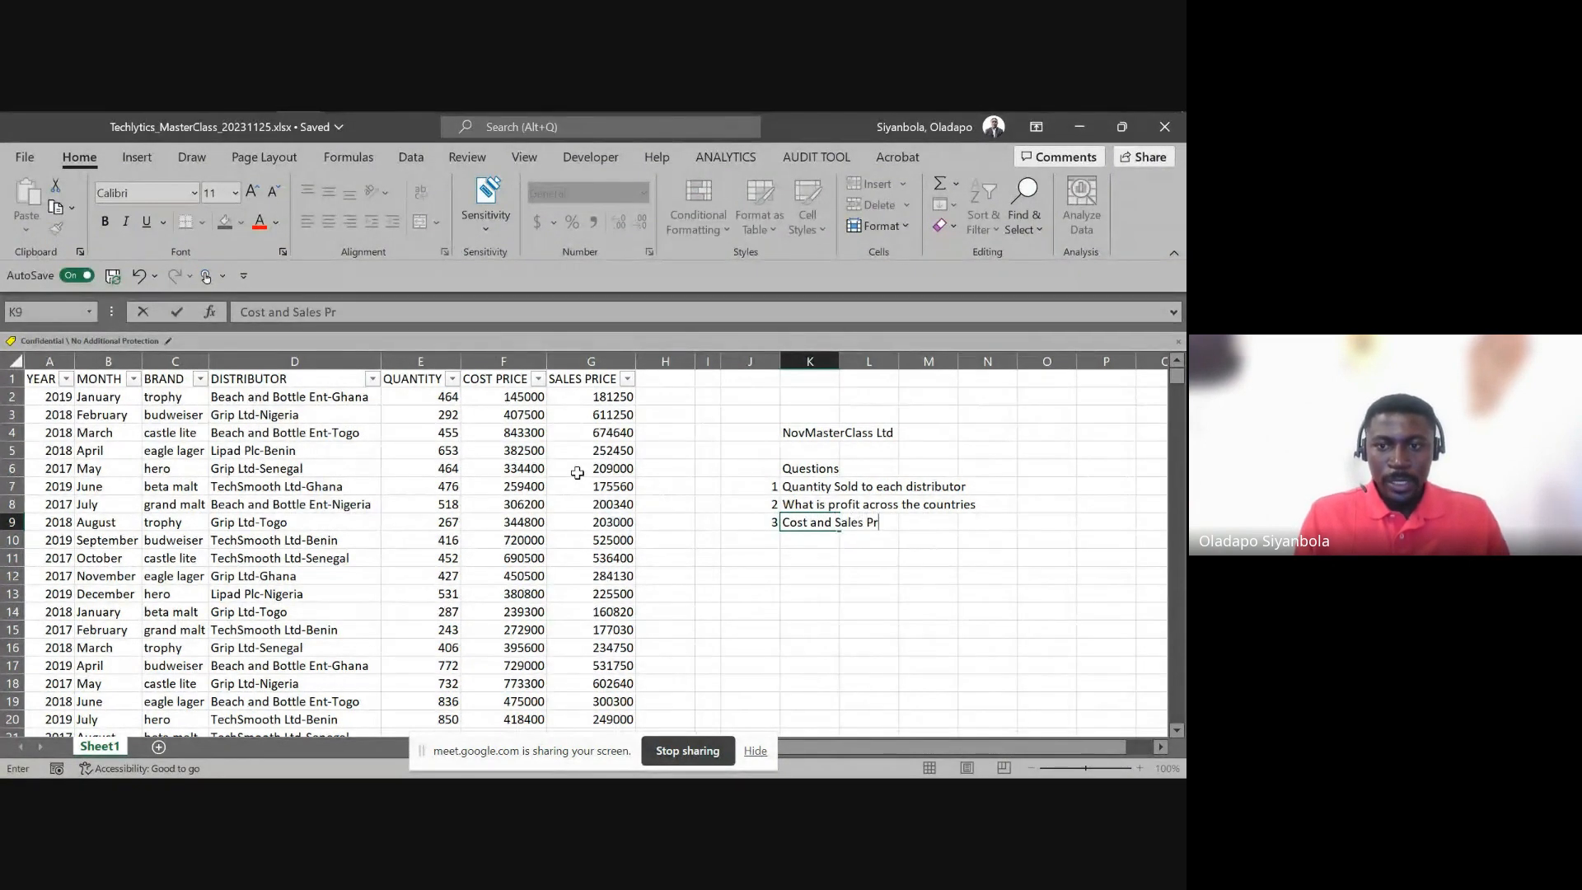
pyautogui.write('ice across the year')
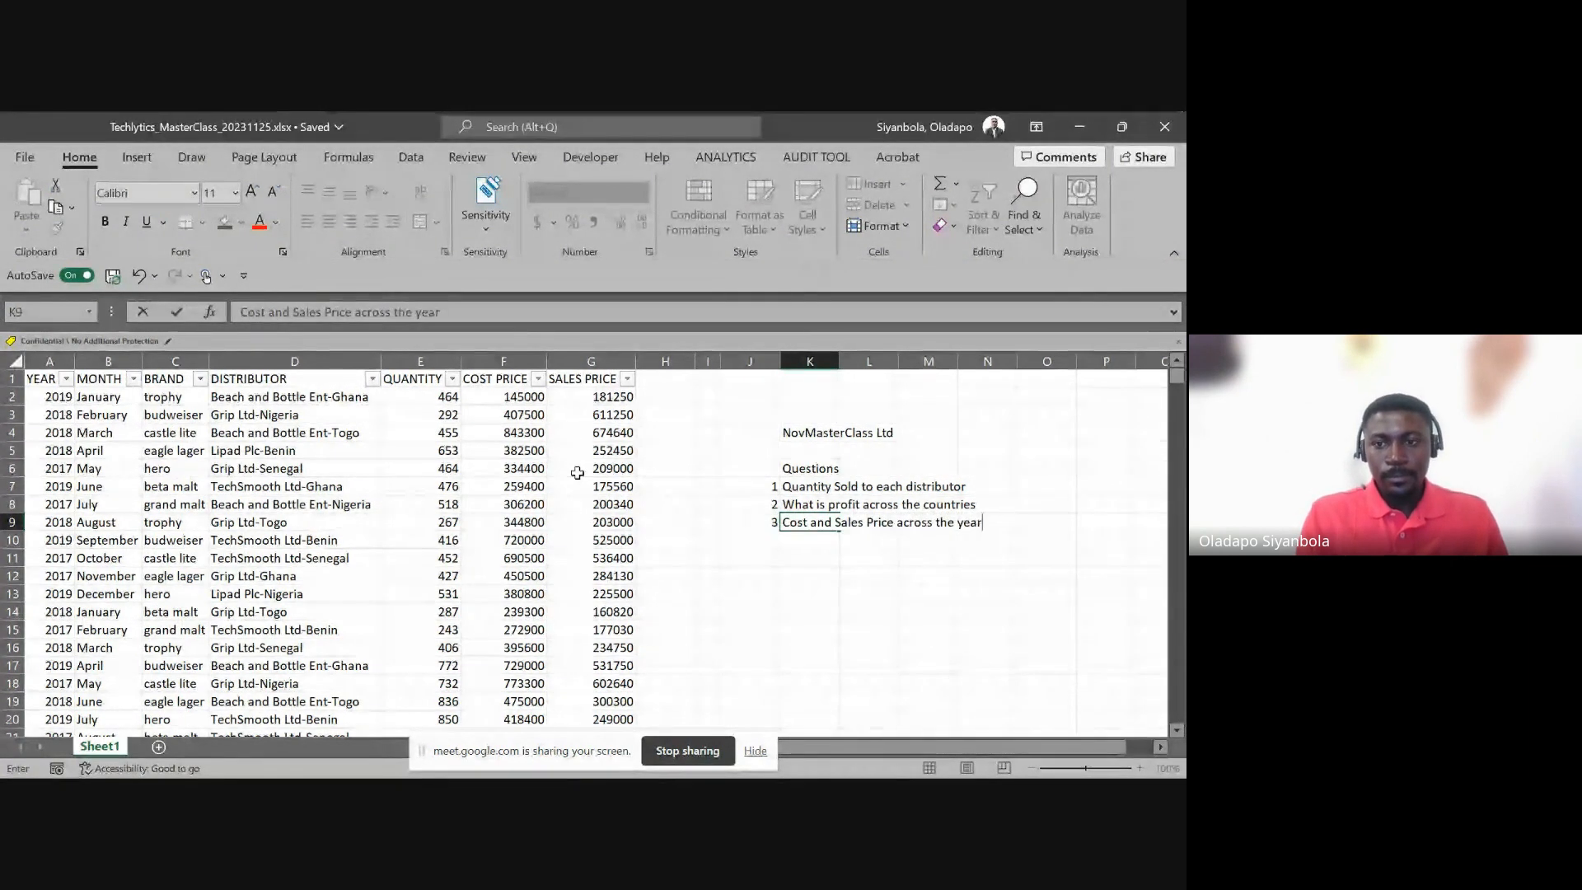
pyautogui.press('Return')
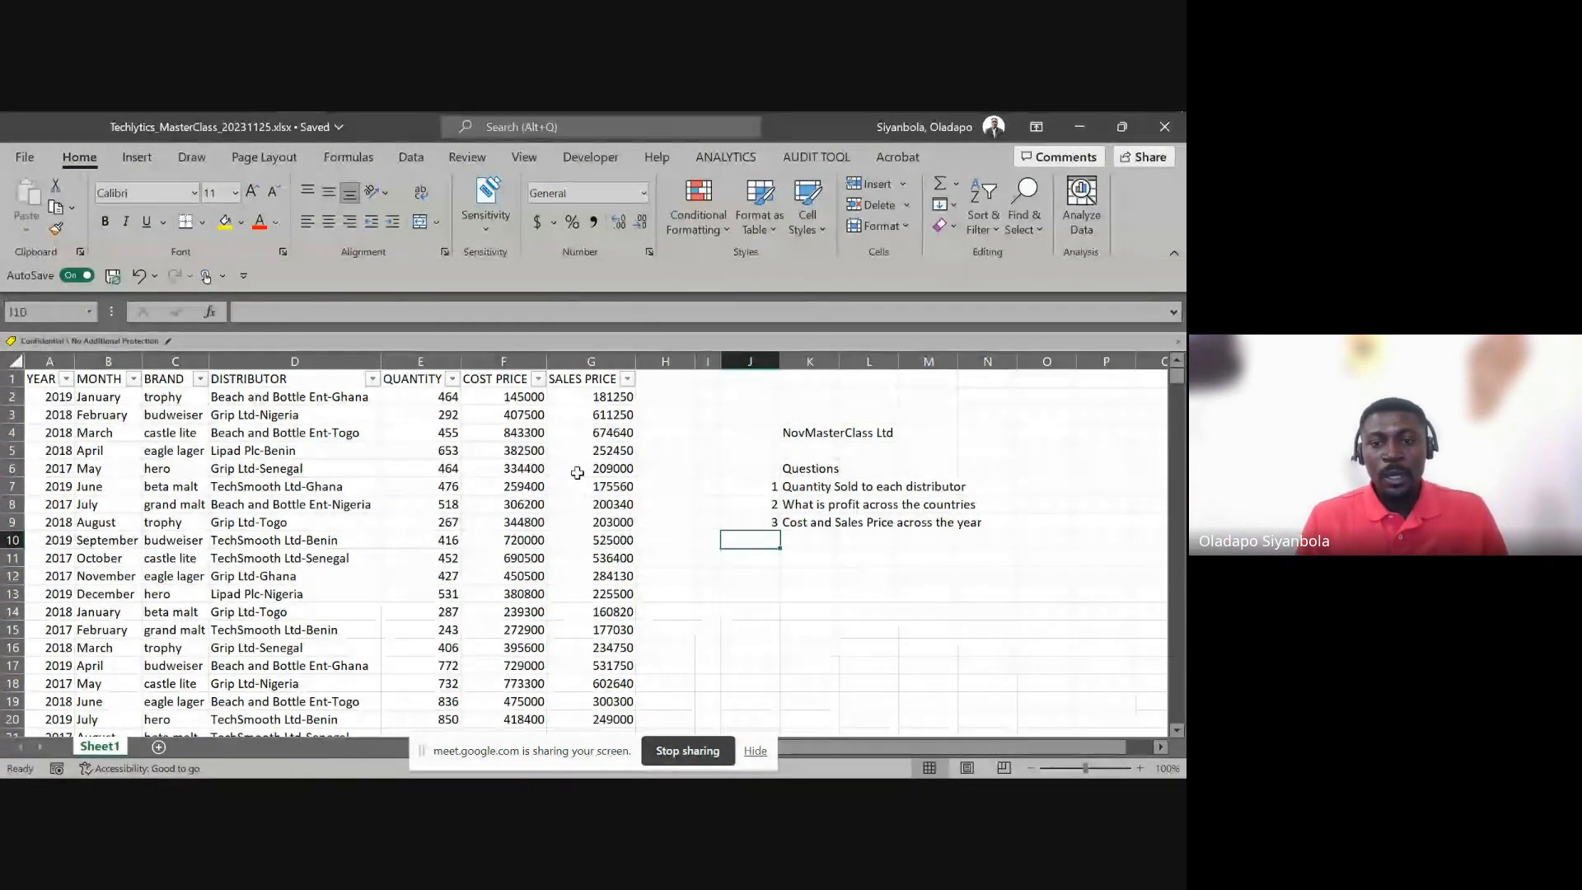
# Add question number 4 in J10 with the text "Most consumed brand" in K10
pyautogui.write('4')
pyautogui.press('Tab')
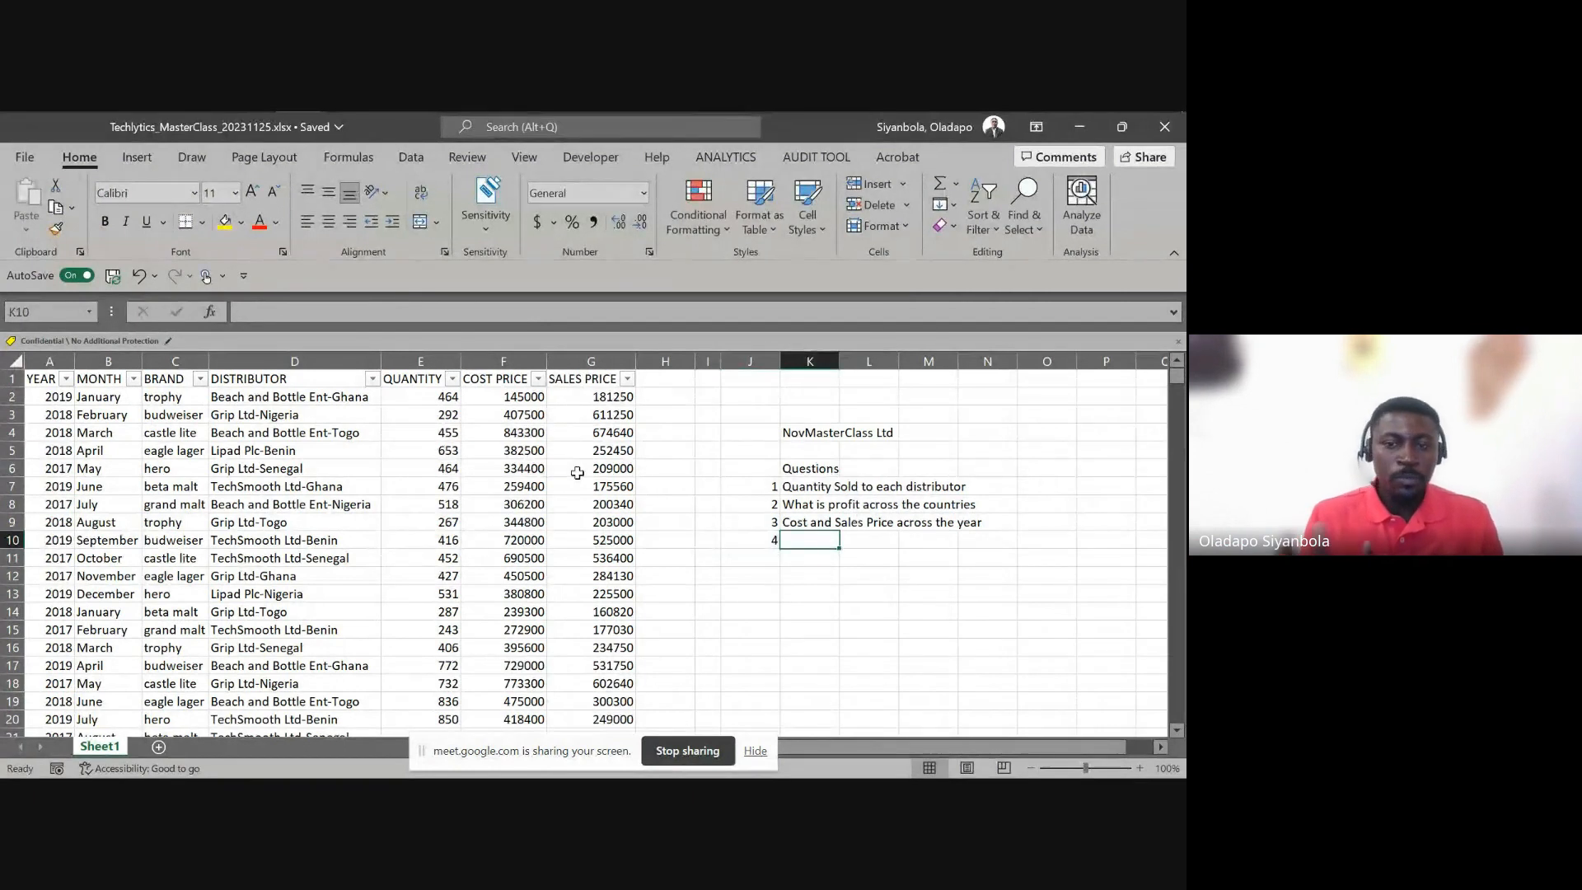
pyautogui.write('Mos')
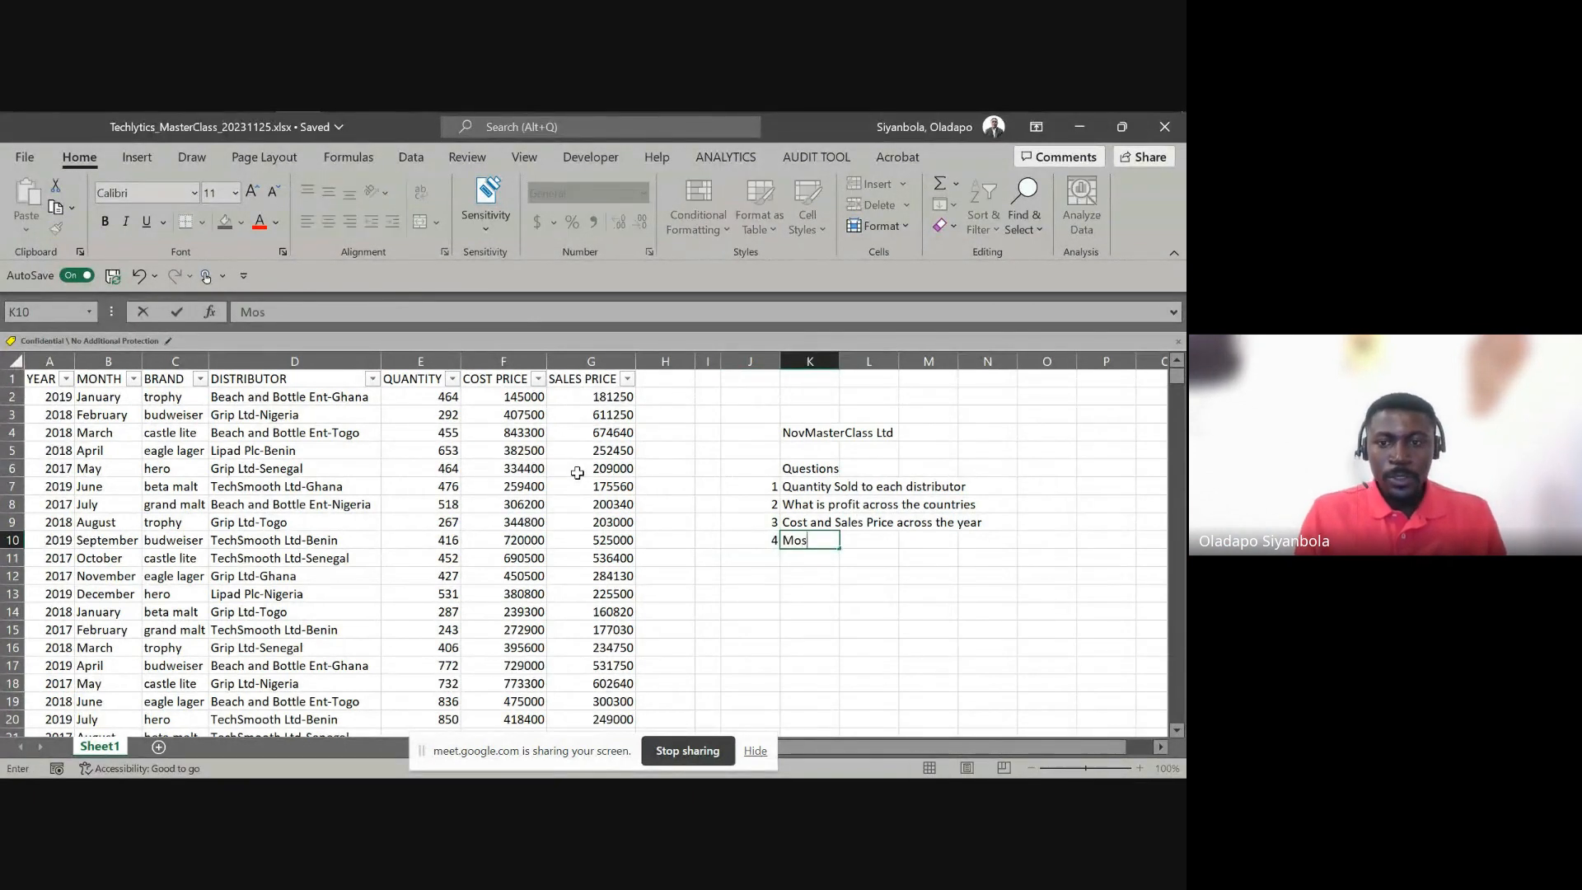
pyautogui.write('t consumed brand')
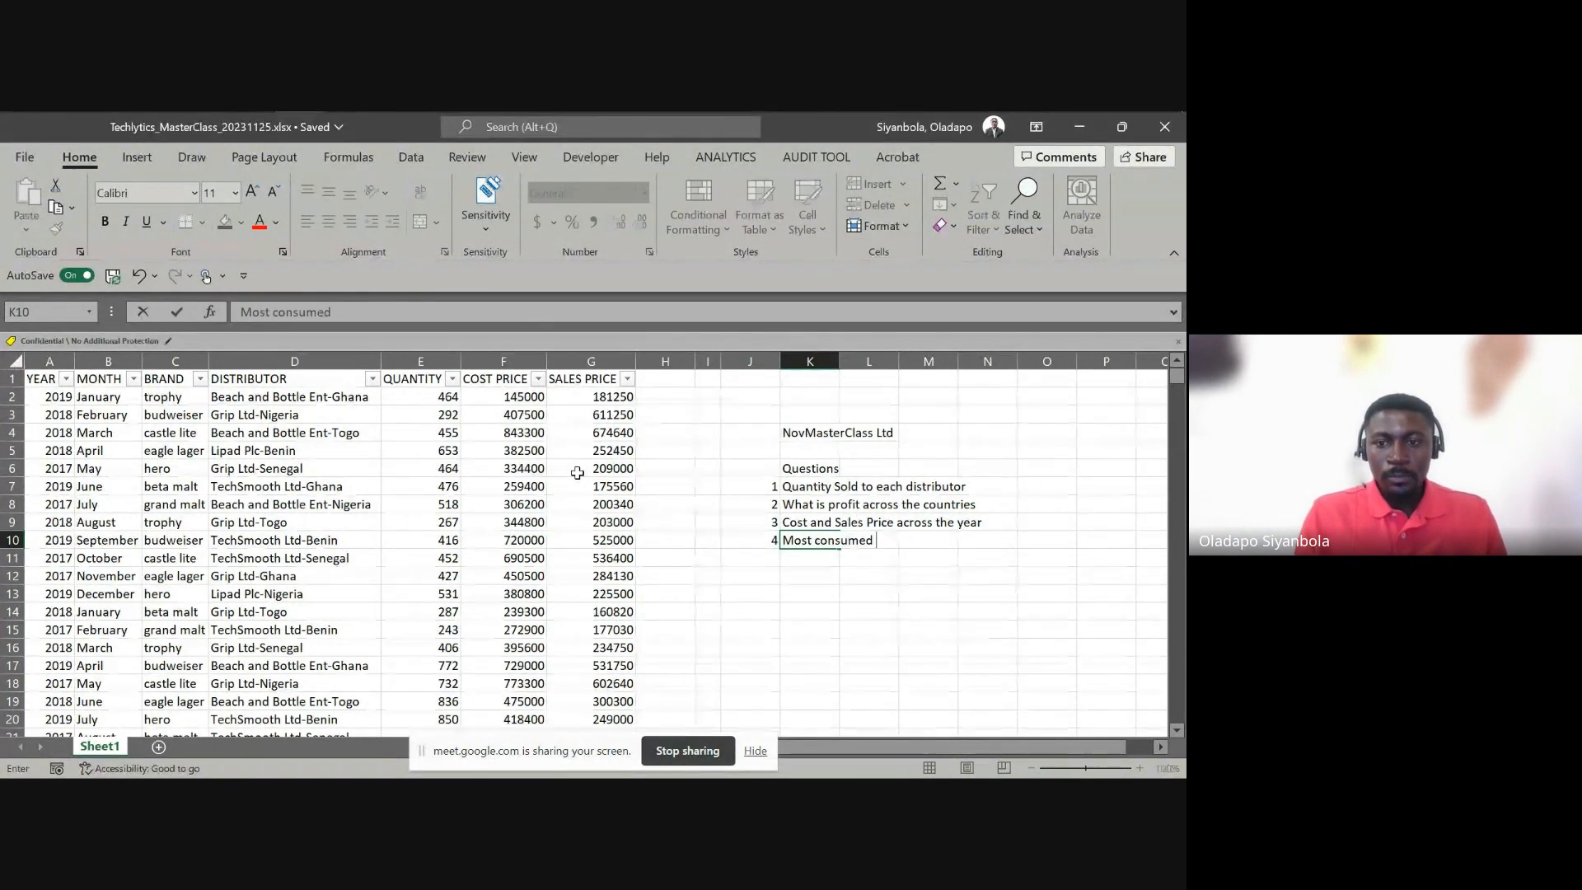
pyautogui.press('Return')
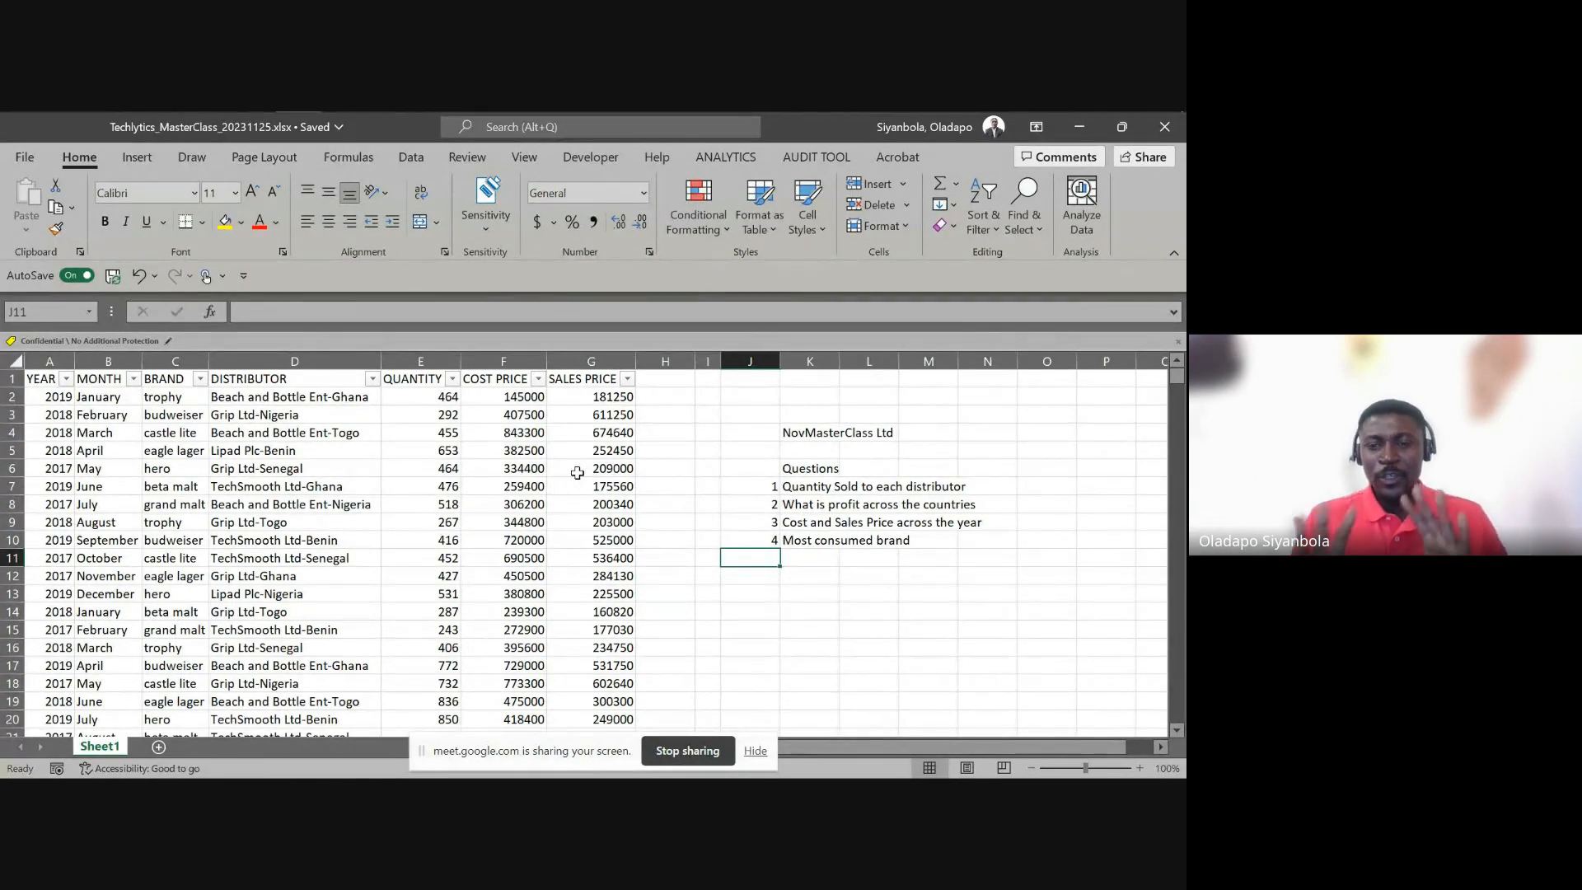
# Review the four listed questions and check the DISTRIBUTOR and QUANTITY columns against the question on quantity sold to each distributor
pyautogui.moveTo(796, 483); pyautogui.dragTo(802, 539)
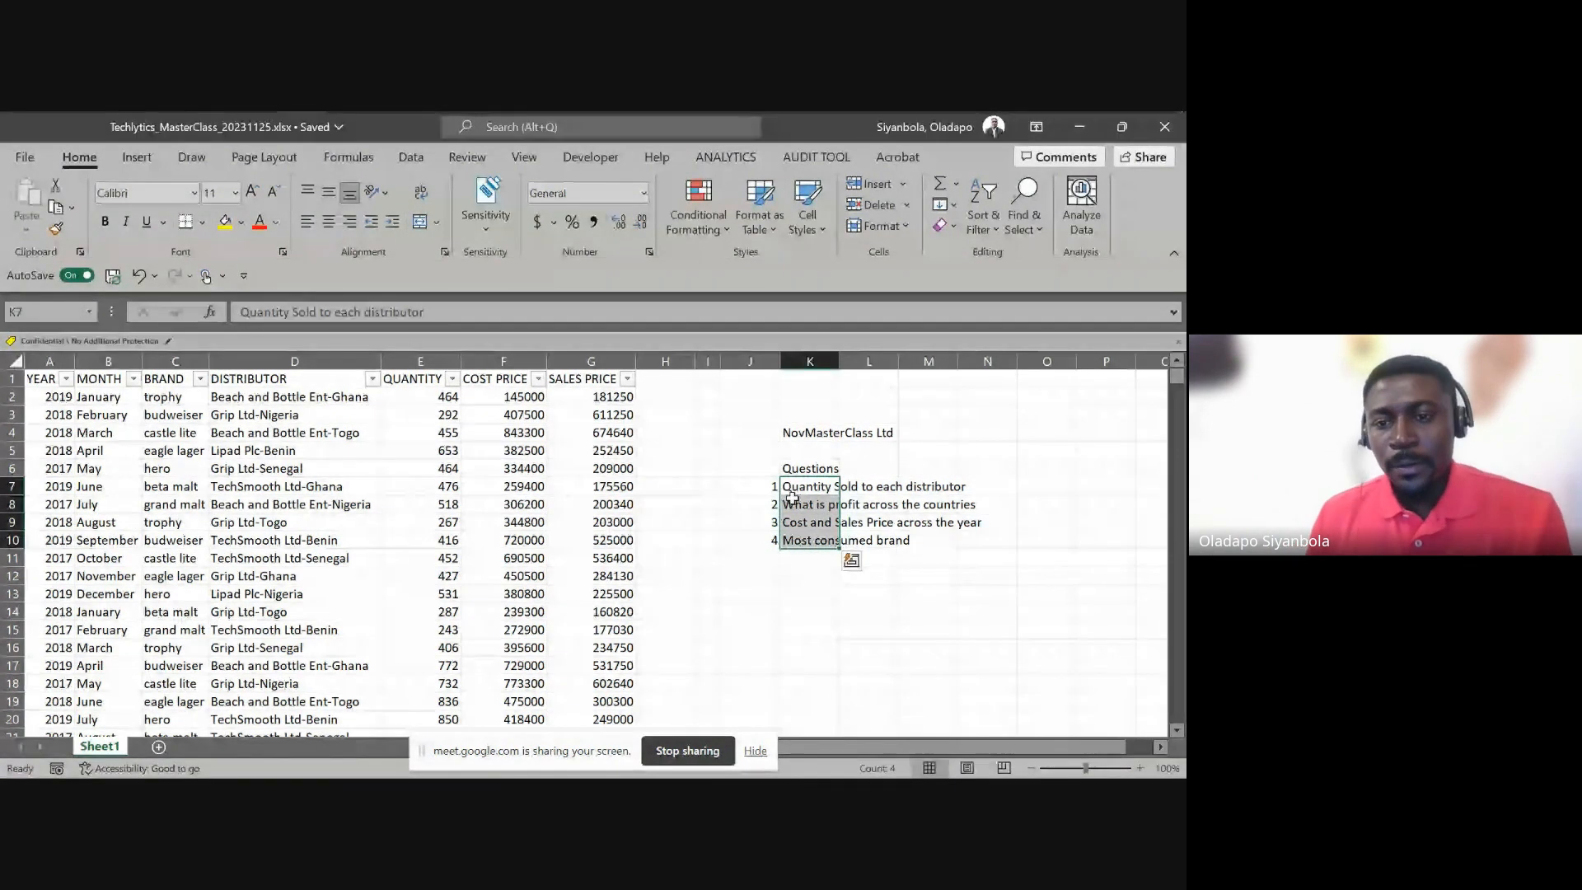
pyautogui.click(791, 500)
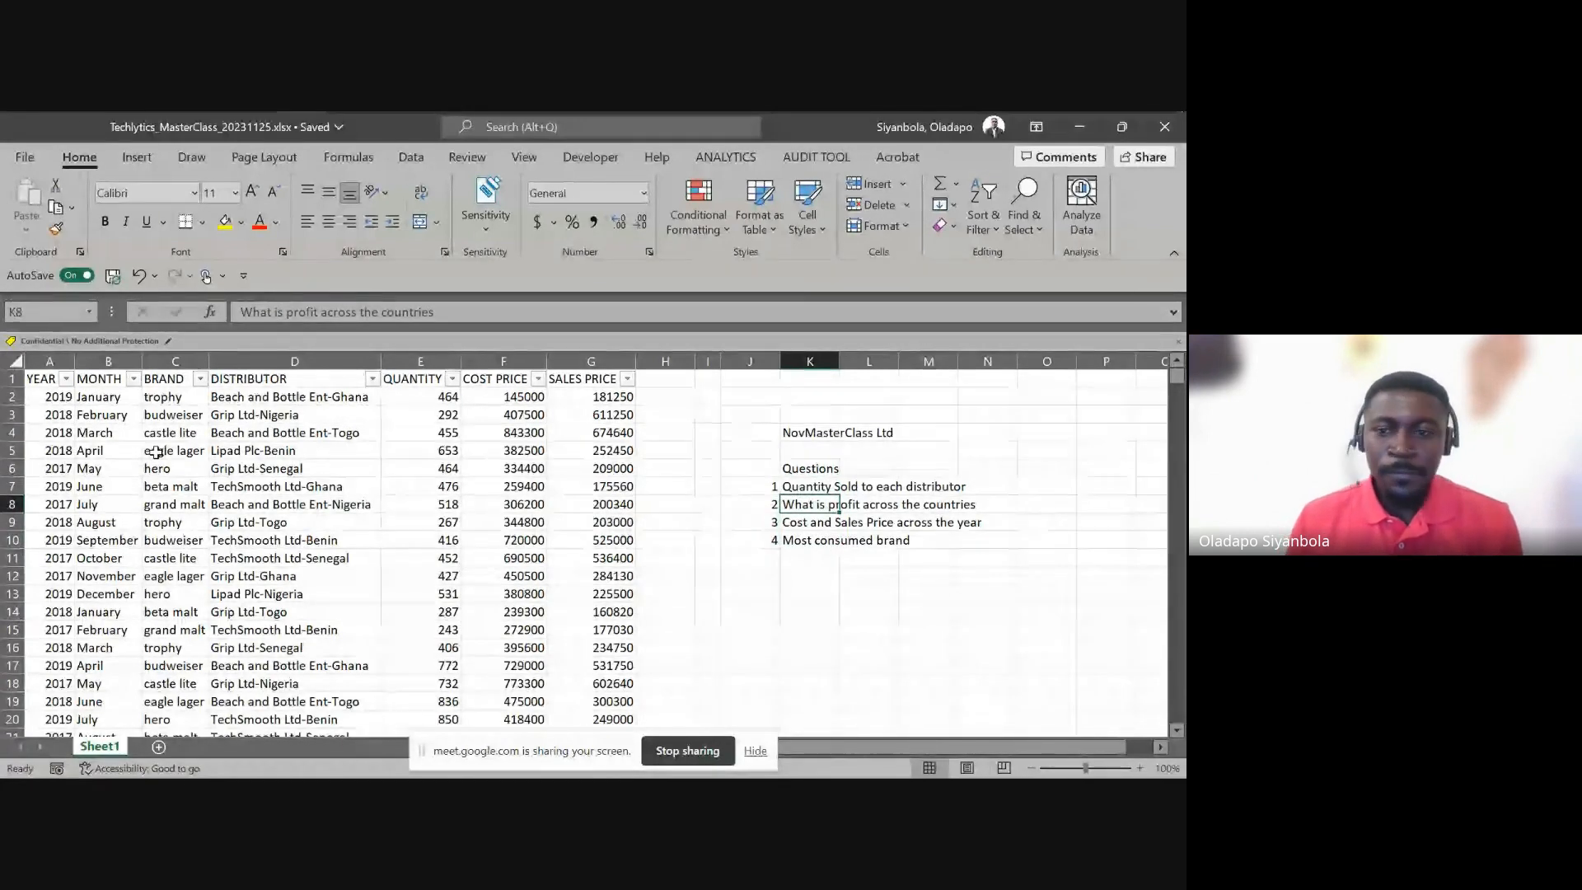
pyautogui.click(811, 489)
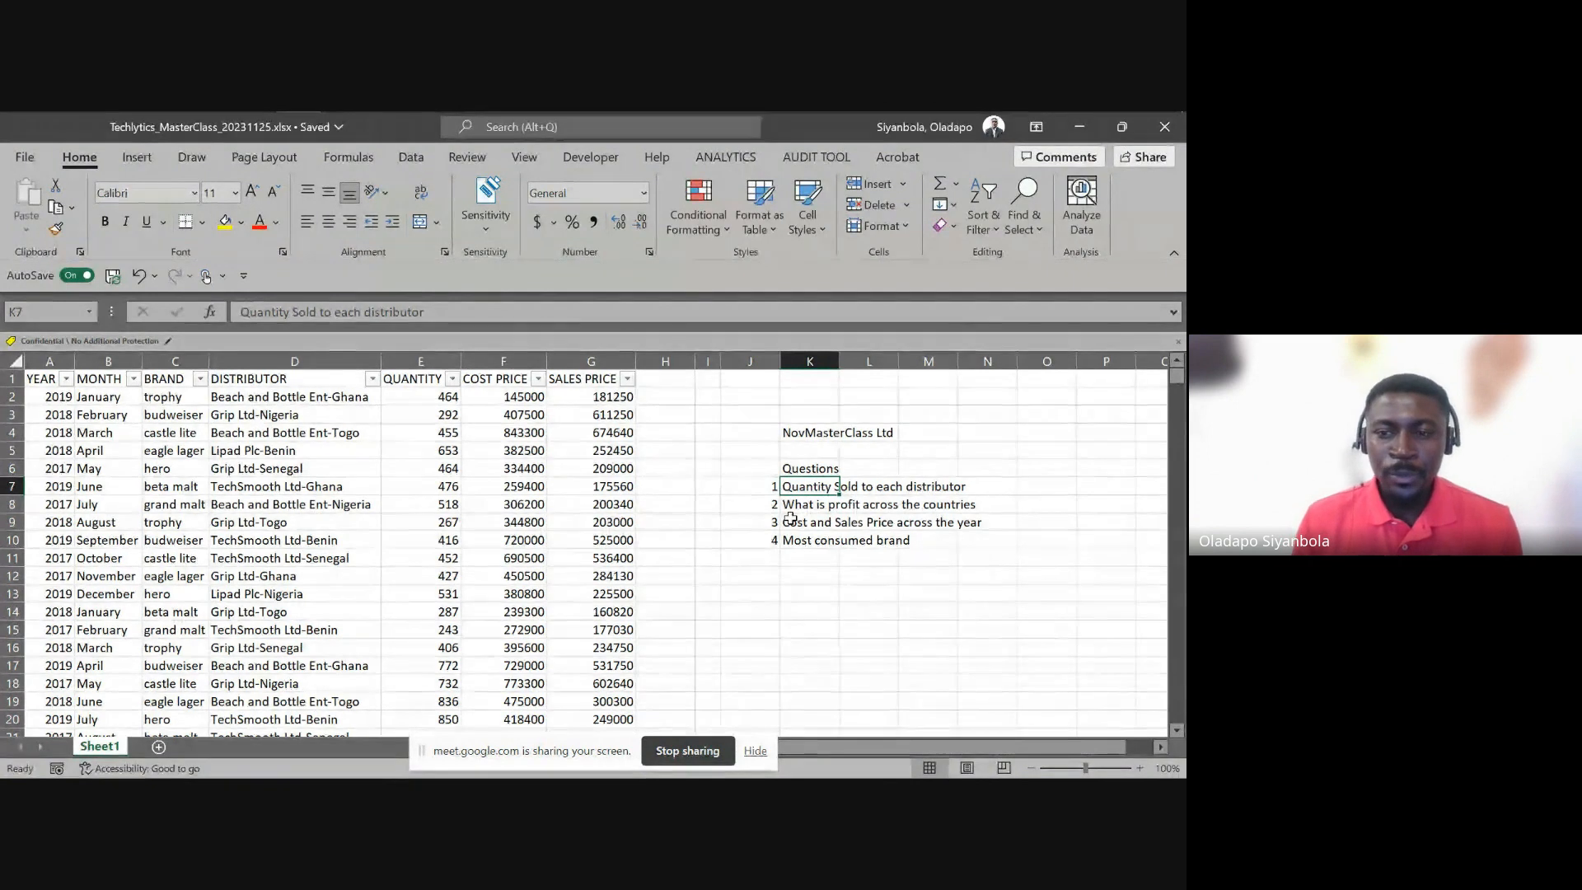
pyautogui.click(268, 400)
pyautogui.click(233, 381)
pyautogui.moveTo(234, 381); pyautogui.dragTo(232, 411)
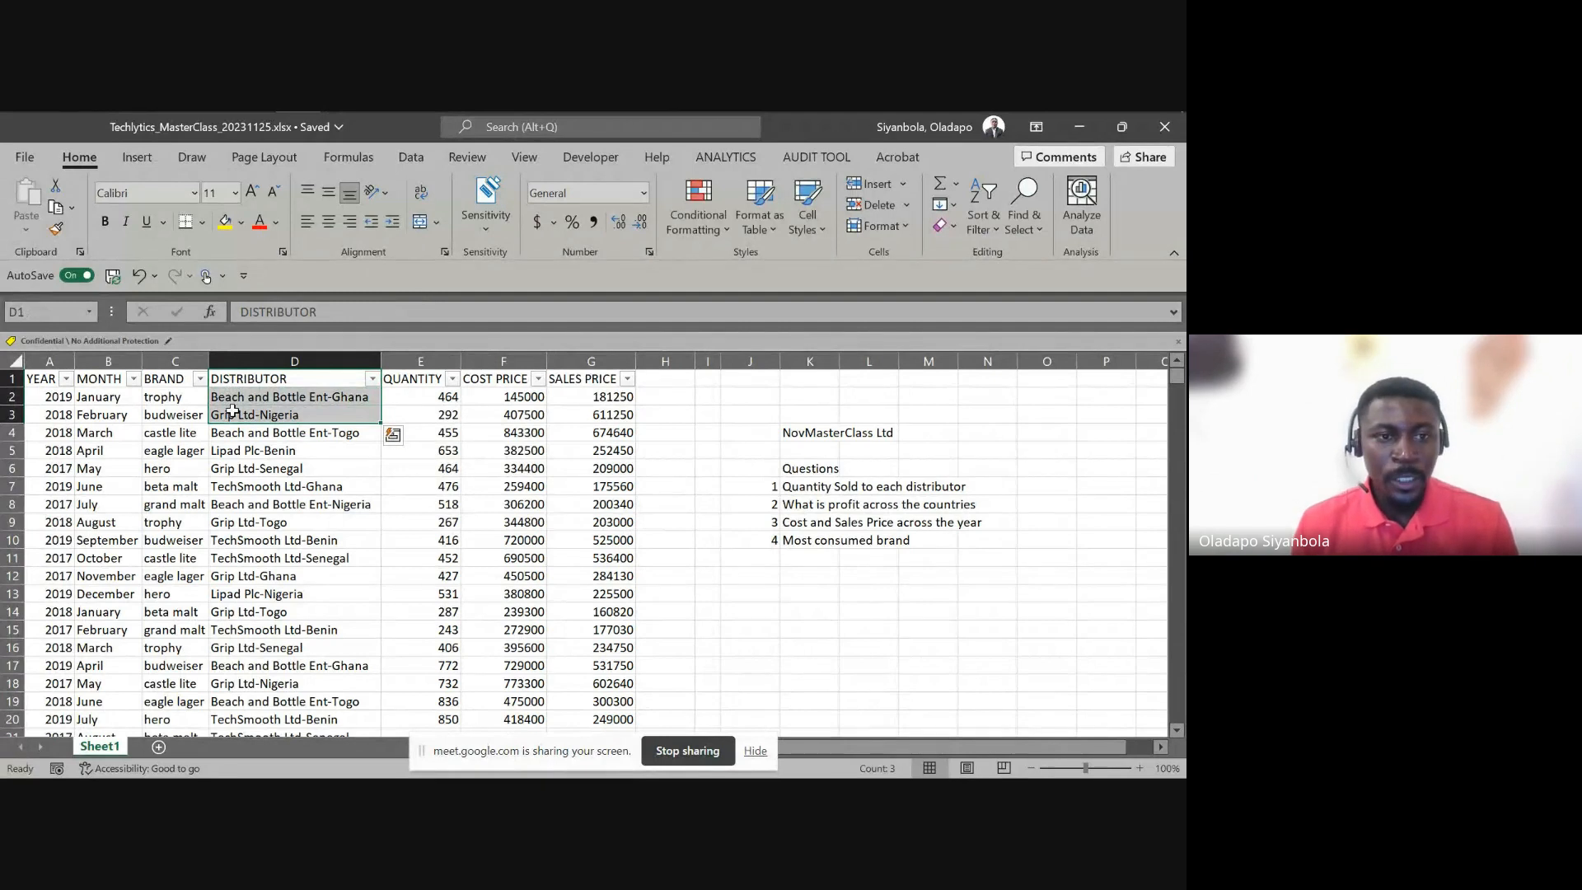
pyautogui.moveTo(424, 381); pyautogui.dragTo(425, 467)
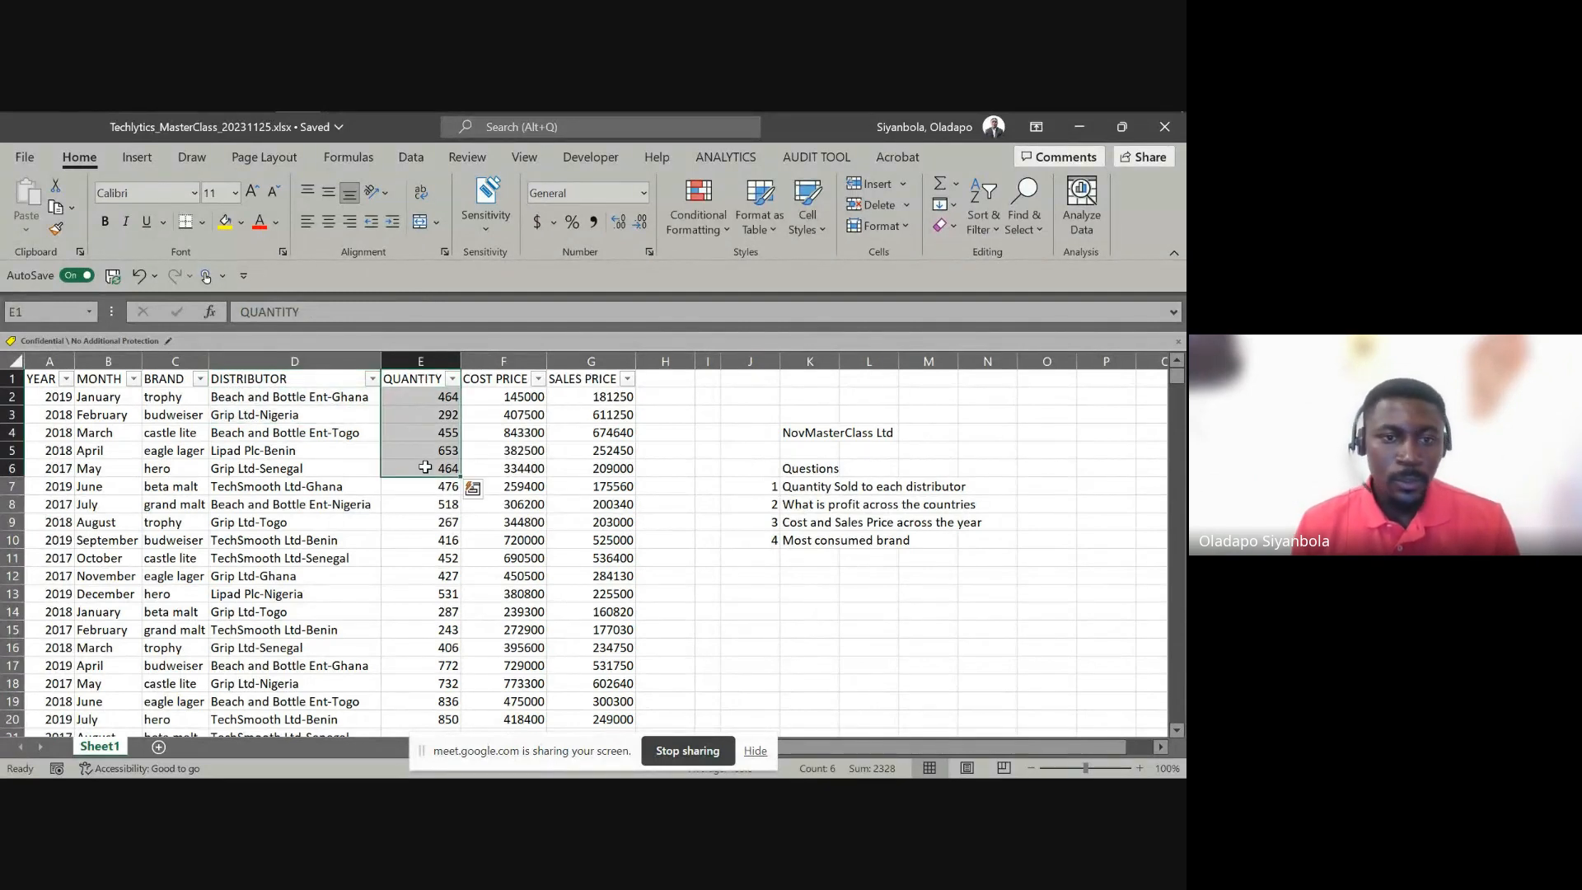
# Check the brand, distributor, quantity and cost price data against the question on profit across the countries
pyautogui.click(815, 502)
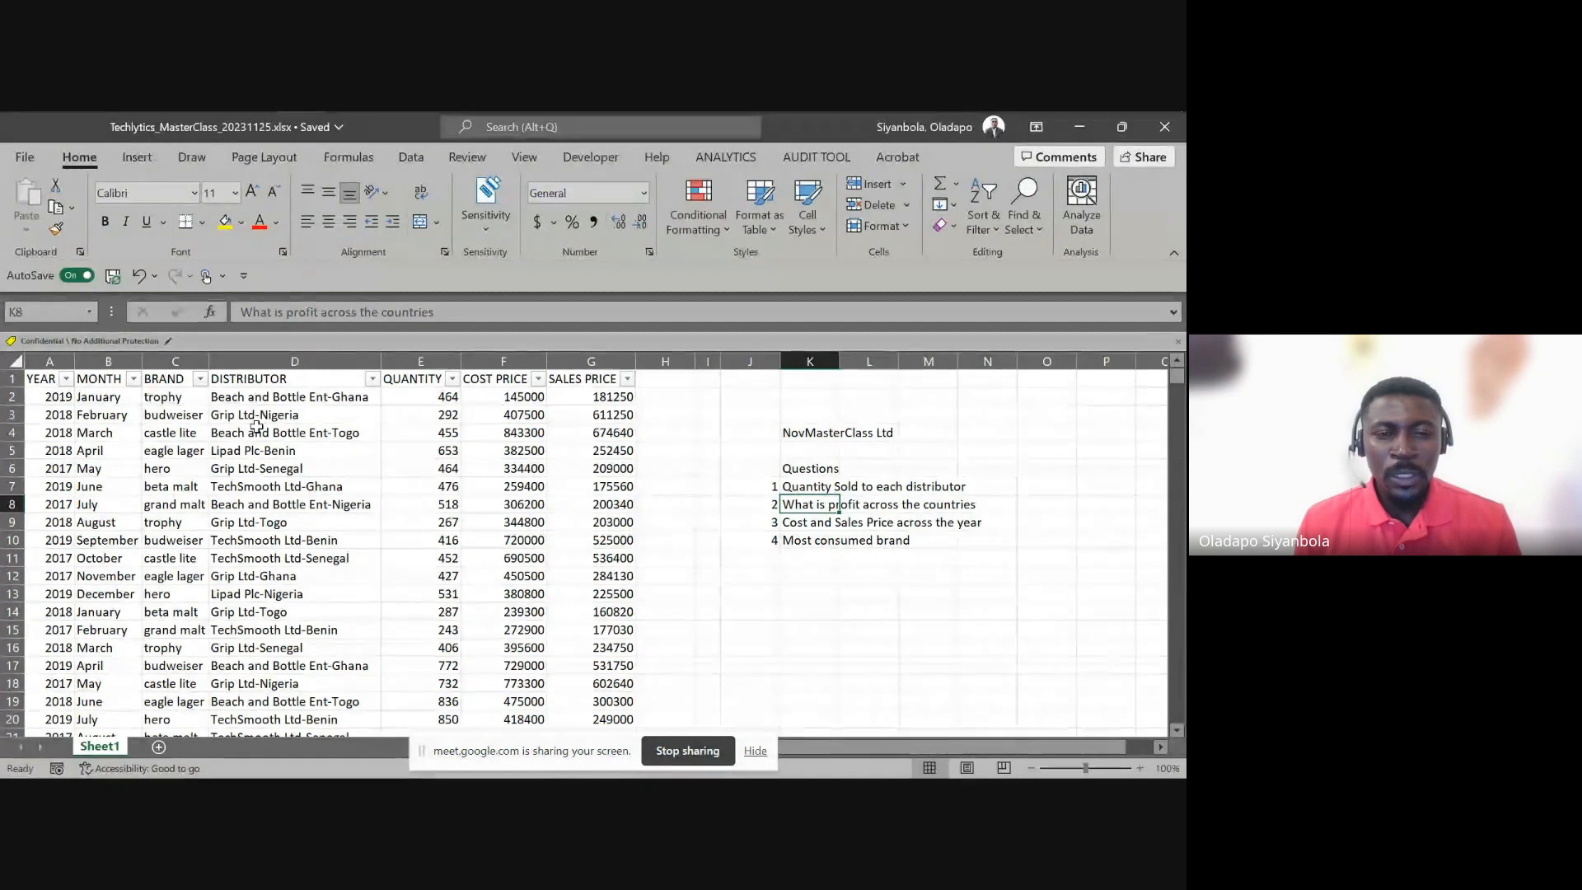
pyautogui.click(150, 384)
pyautogui.moveTo(150, 385); pyautogui.dragTo(260, 489)
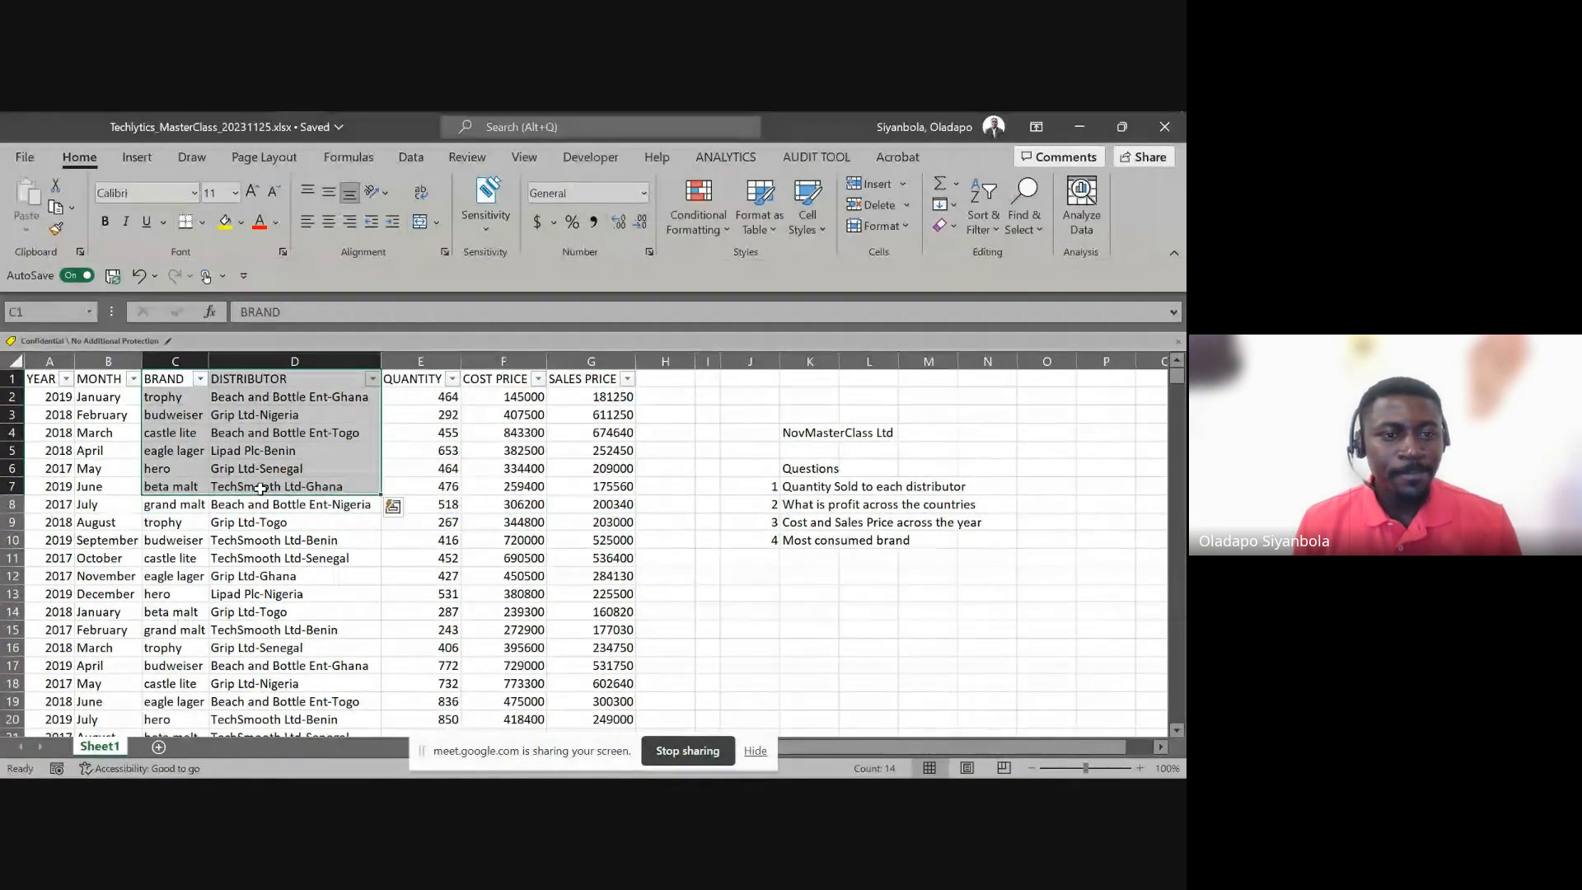
pyautogui.click(261, 489)
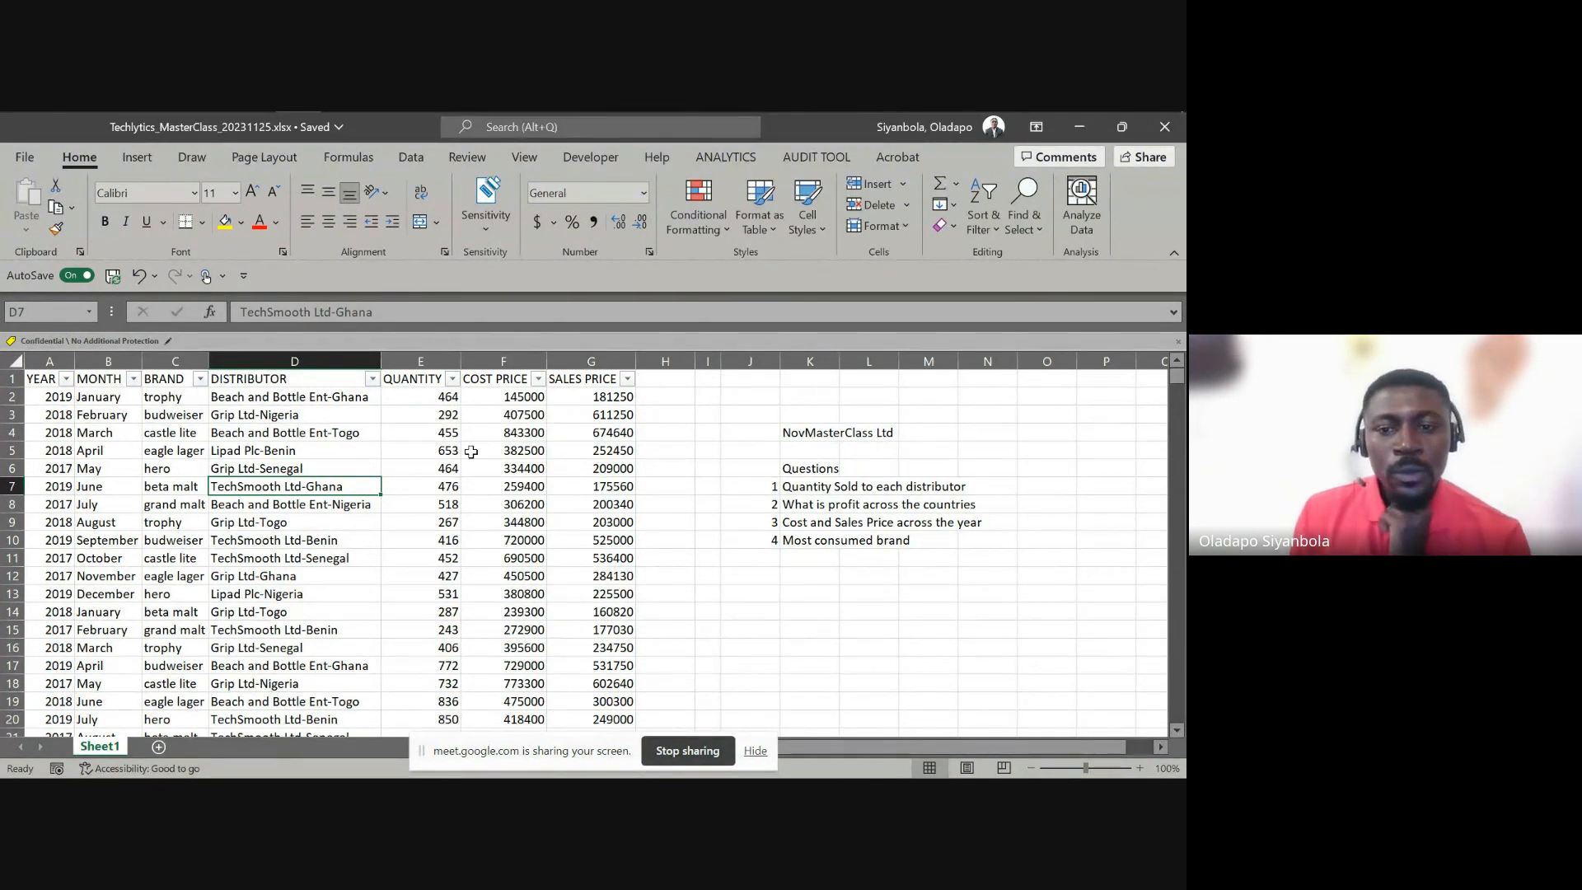
pyautogui.click(799, 509)
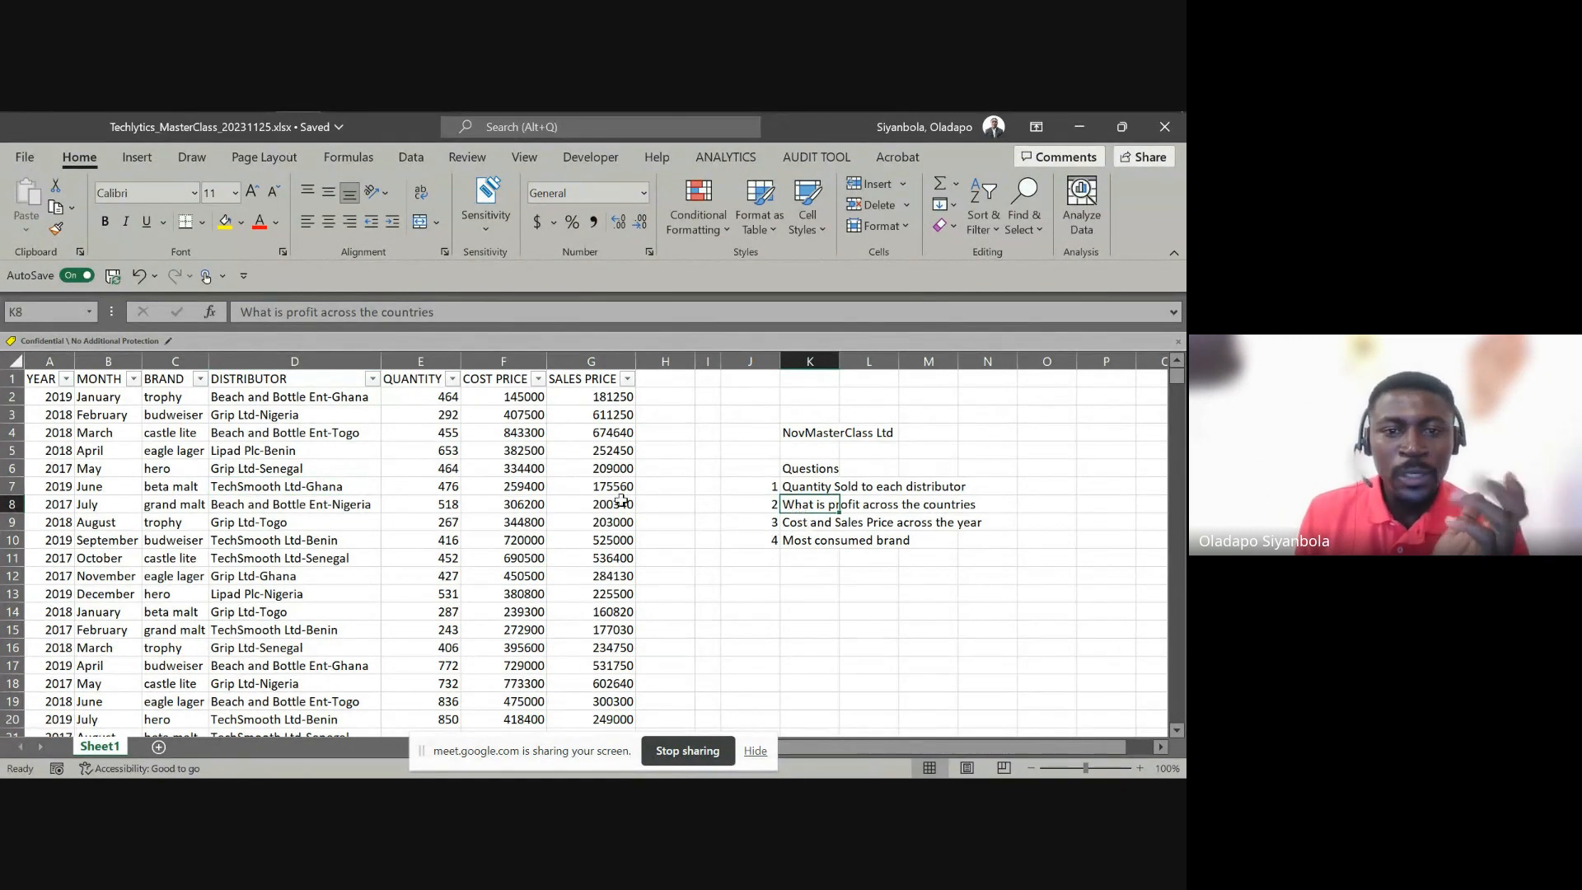
pyautogui.click(153, 416)
pyautogui.moveTo(264, 435); pyautogui.dragTo(548, 506)
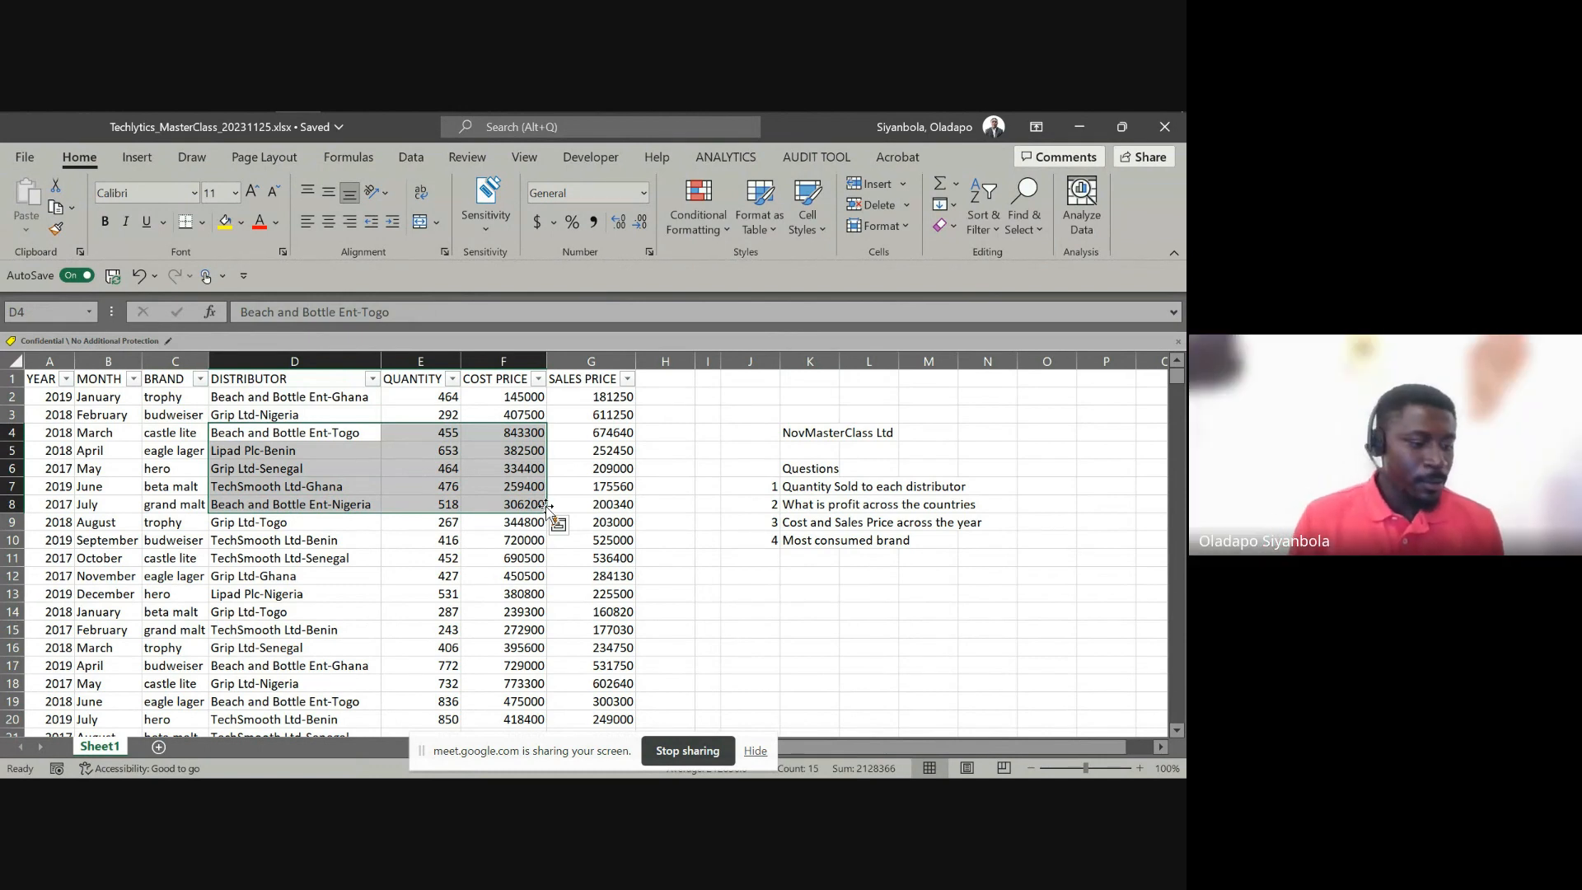
pyautogui.click(412, 466)
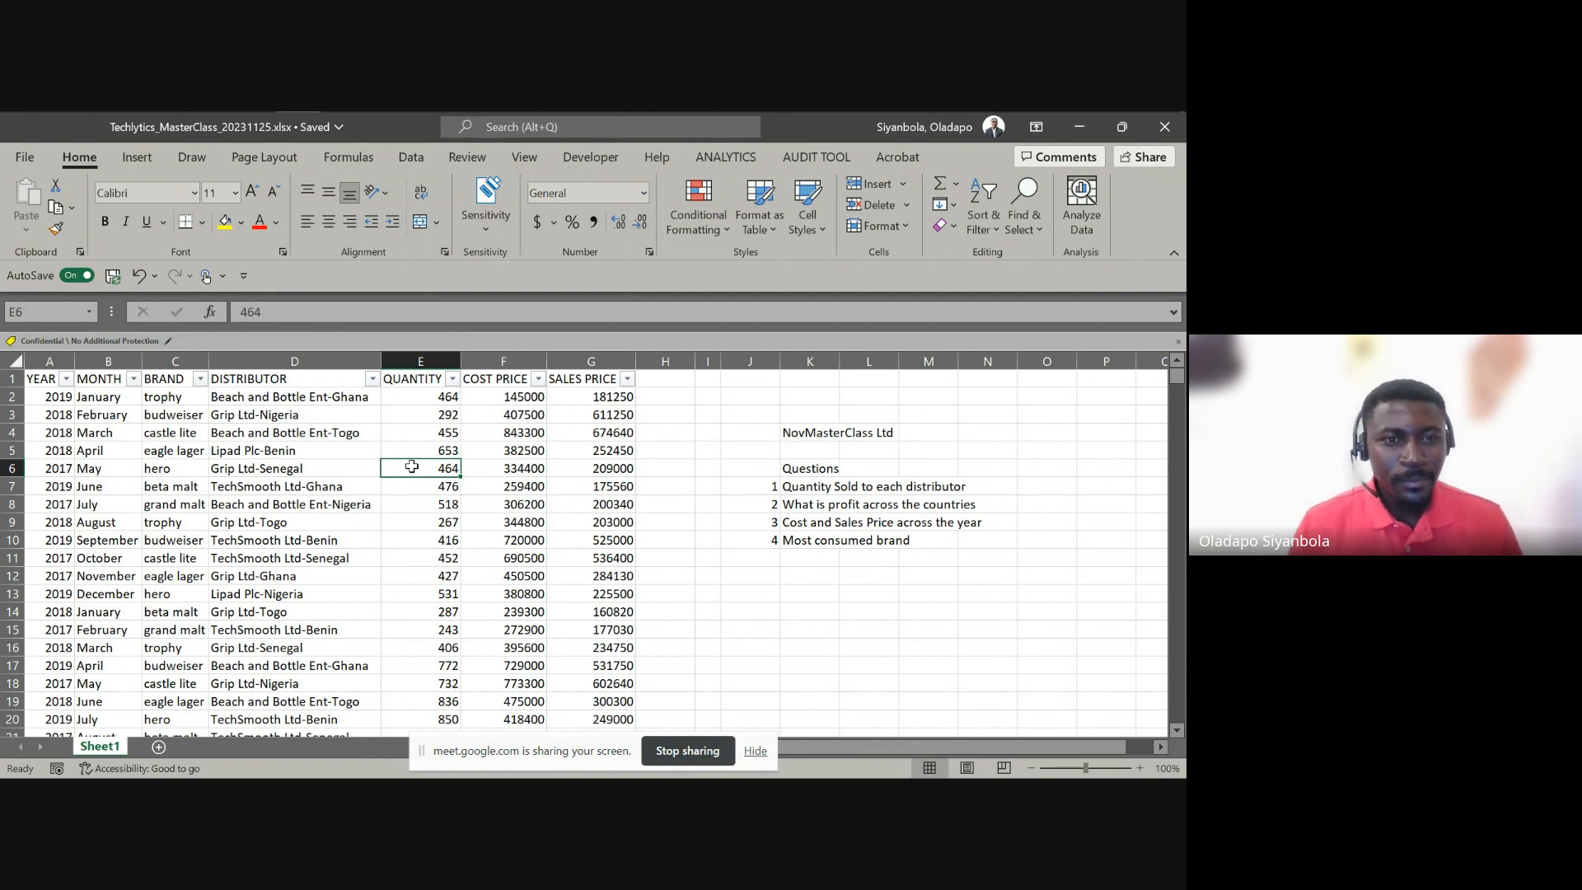
# Examine how the entries in the DISTRIBUTOR column combine the distributor's name with a country
pyautogui.click(276, 356)
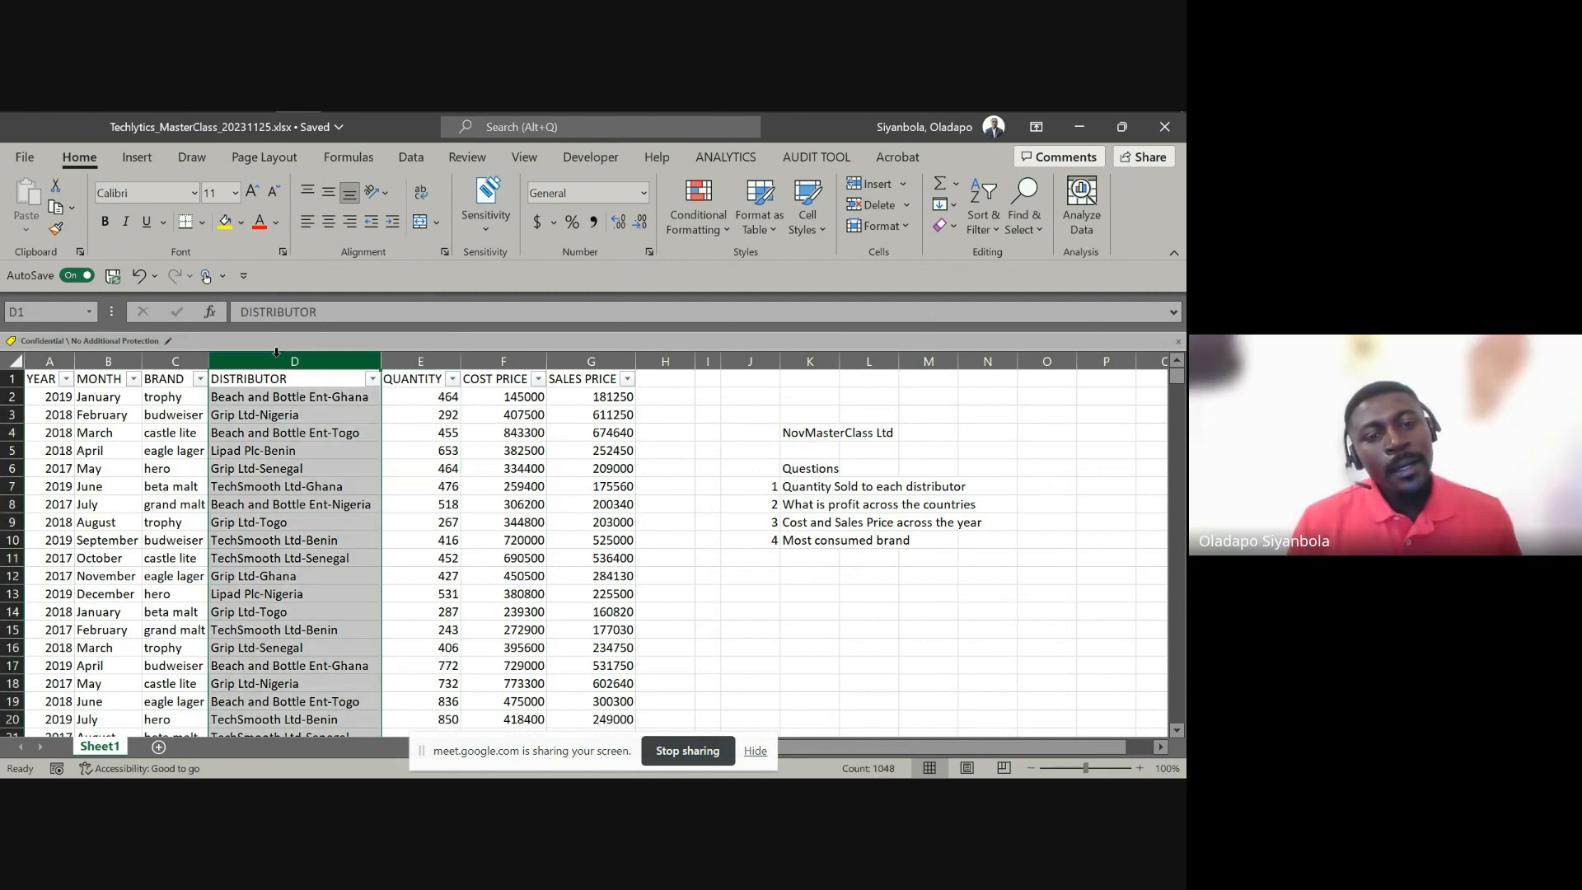
pyautogui.click(315, 397)
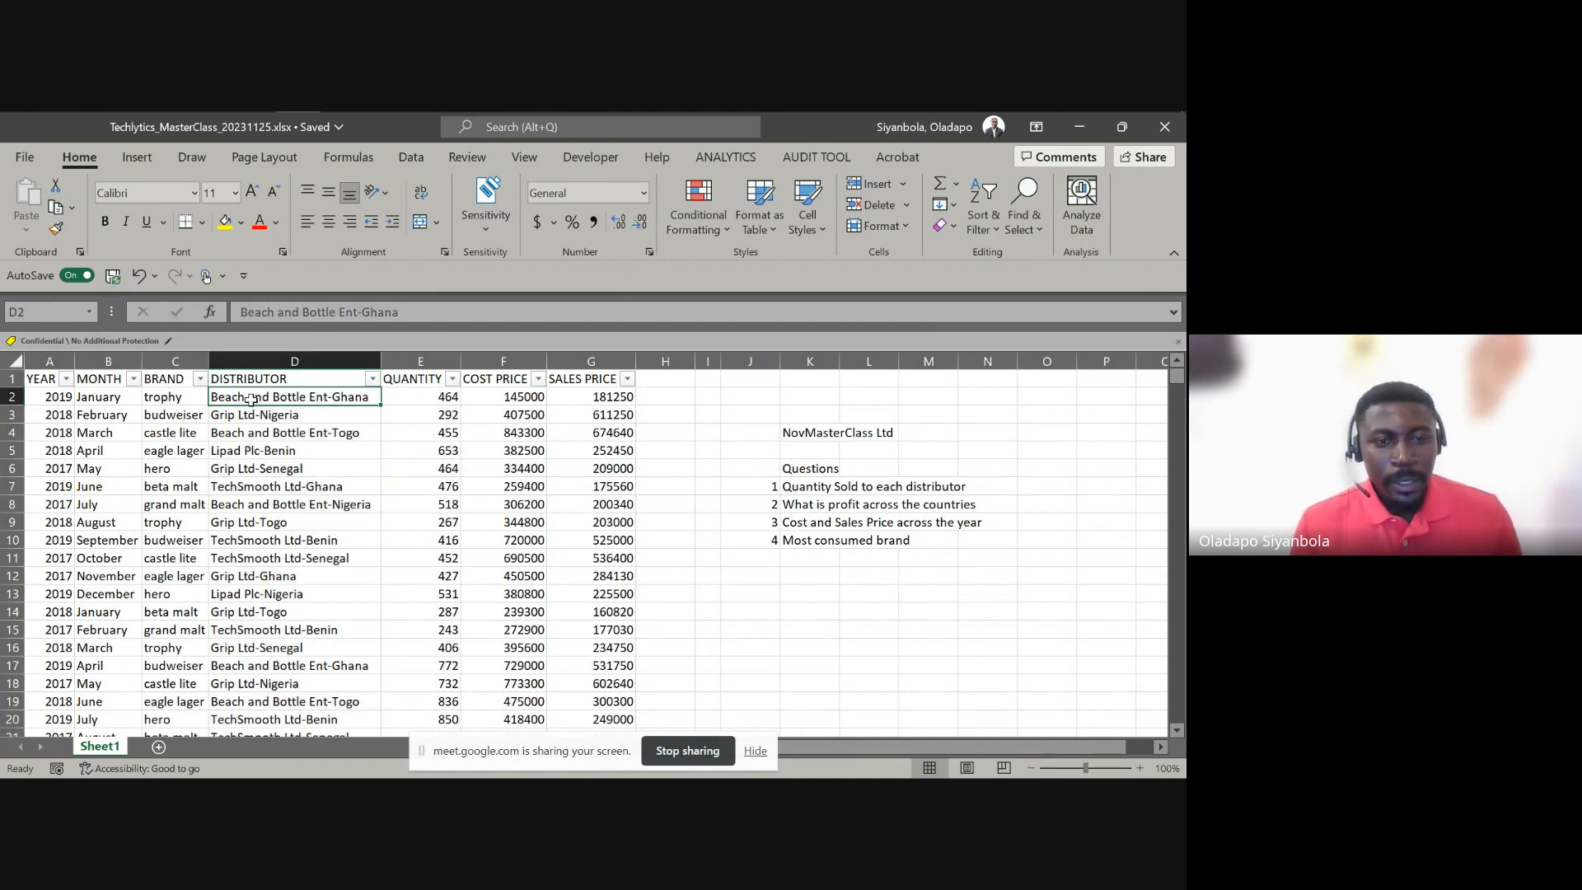
pyautogui.click(253, 466)
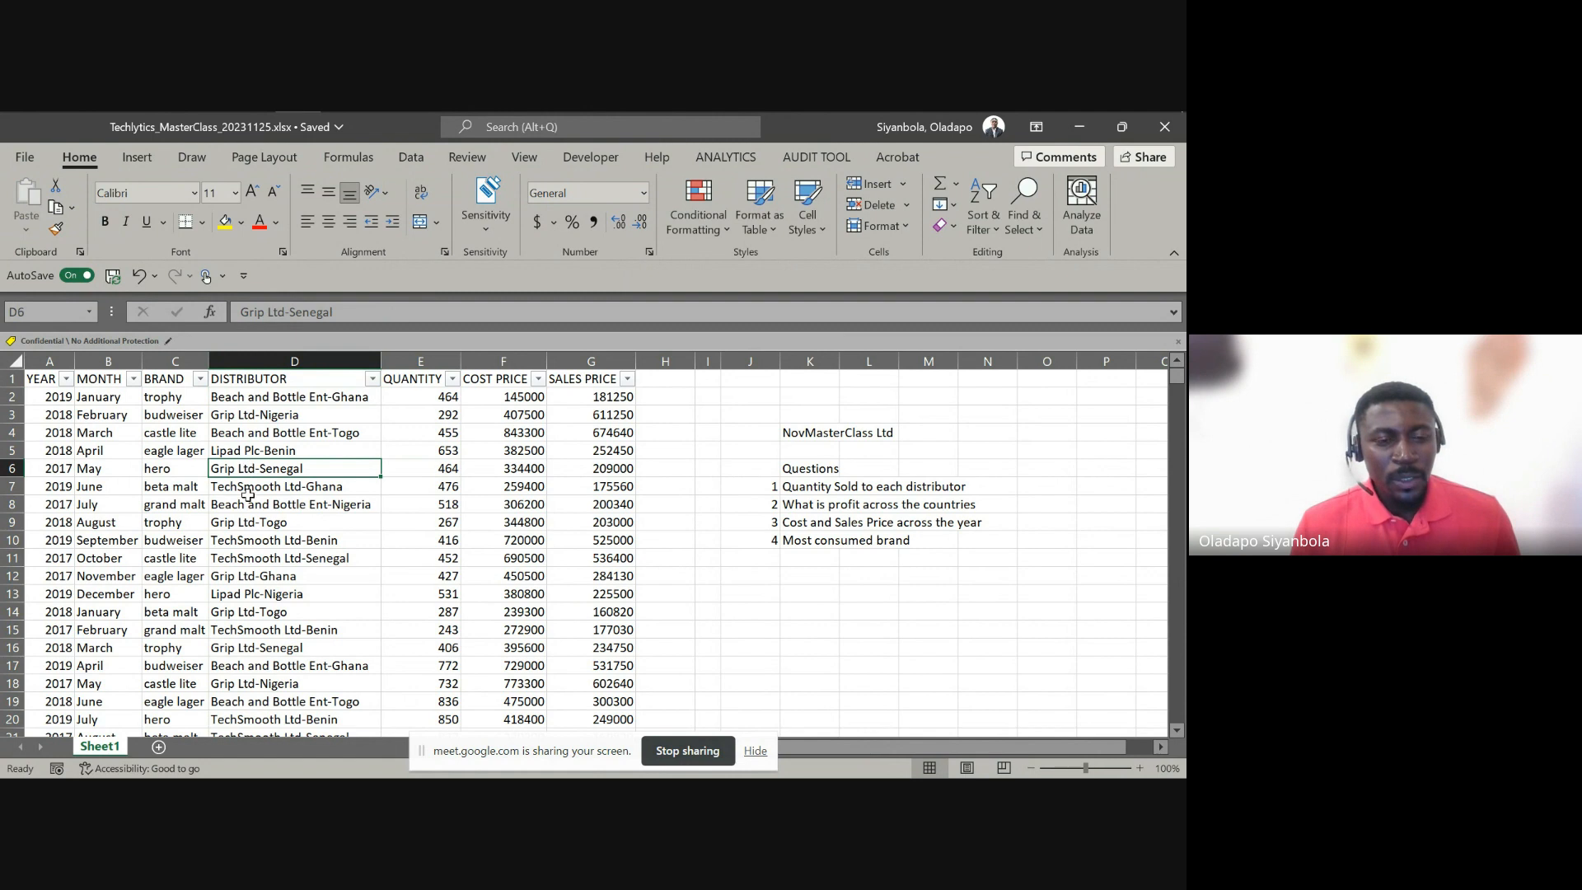
pyautogui.click(249, 499)
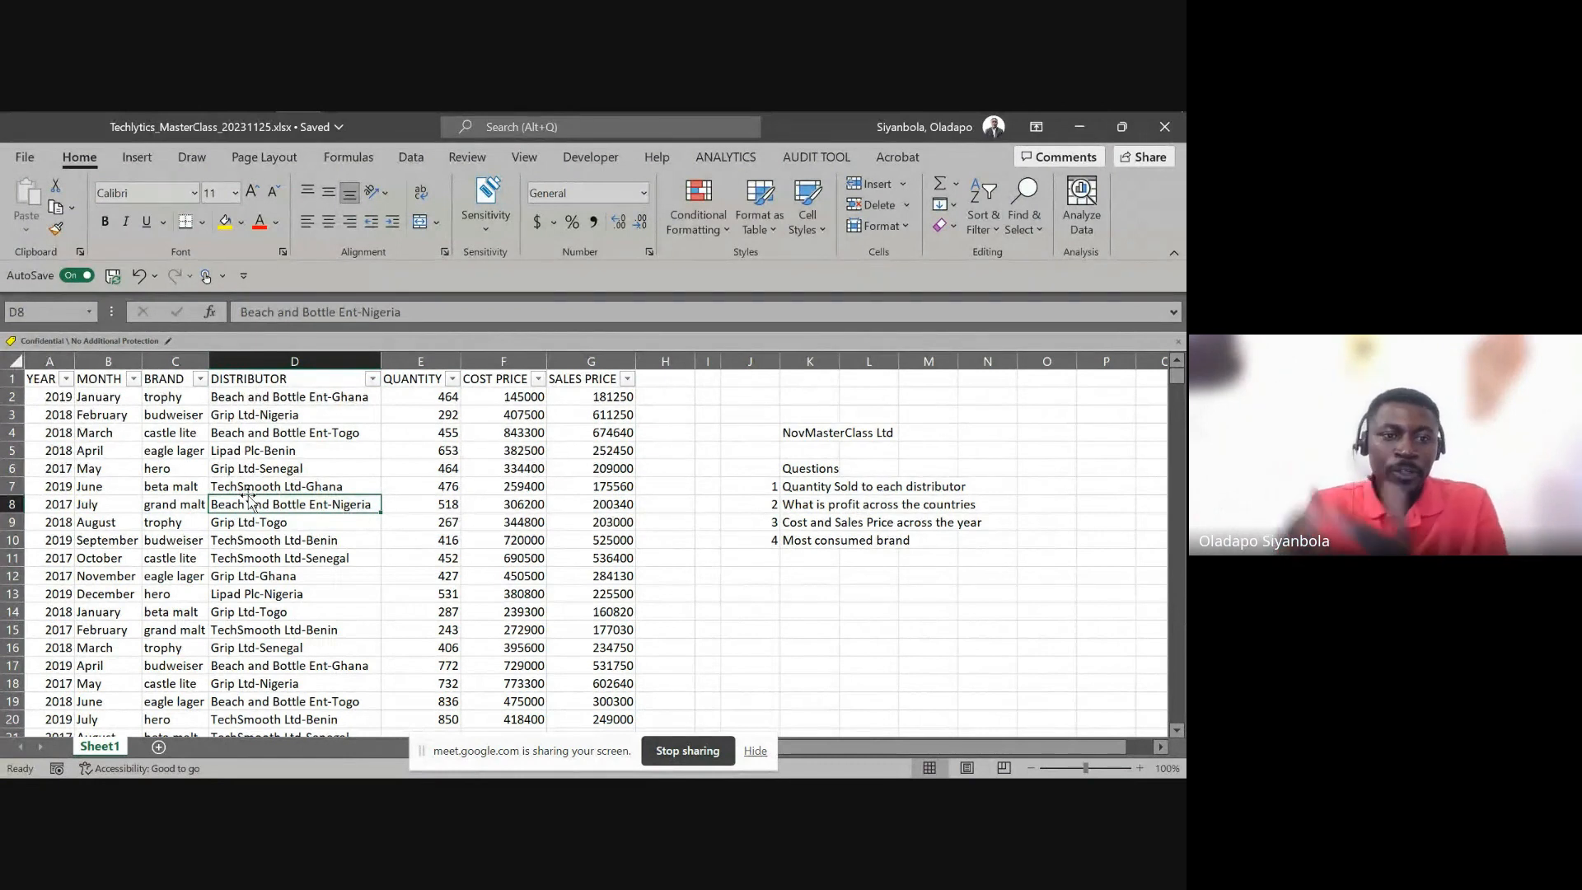
pyautogui.moveTo(249, 398); pyautogui.dragTo(250, 521)
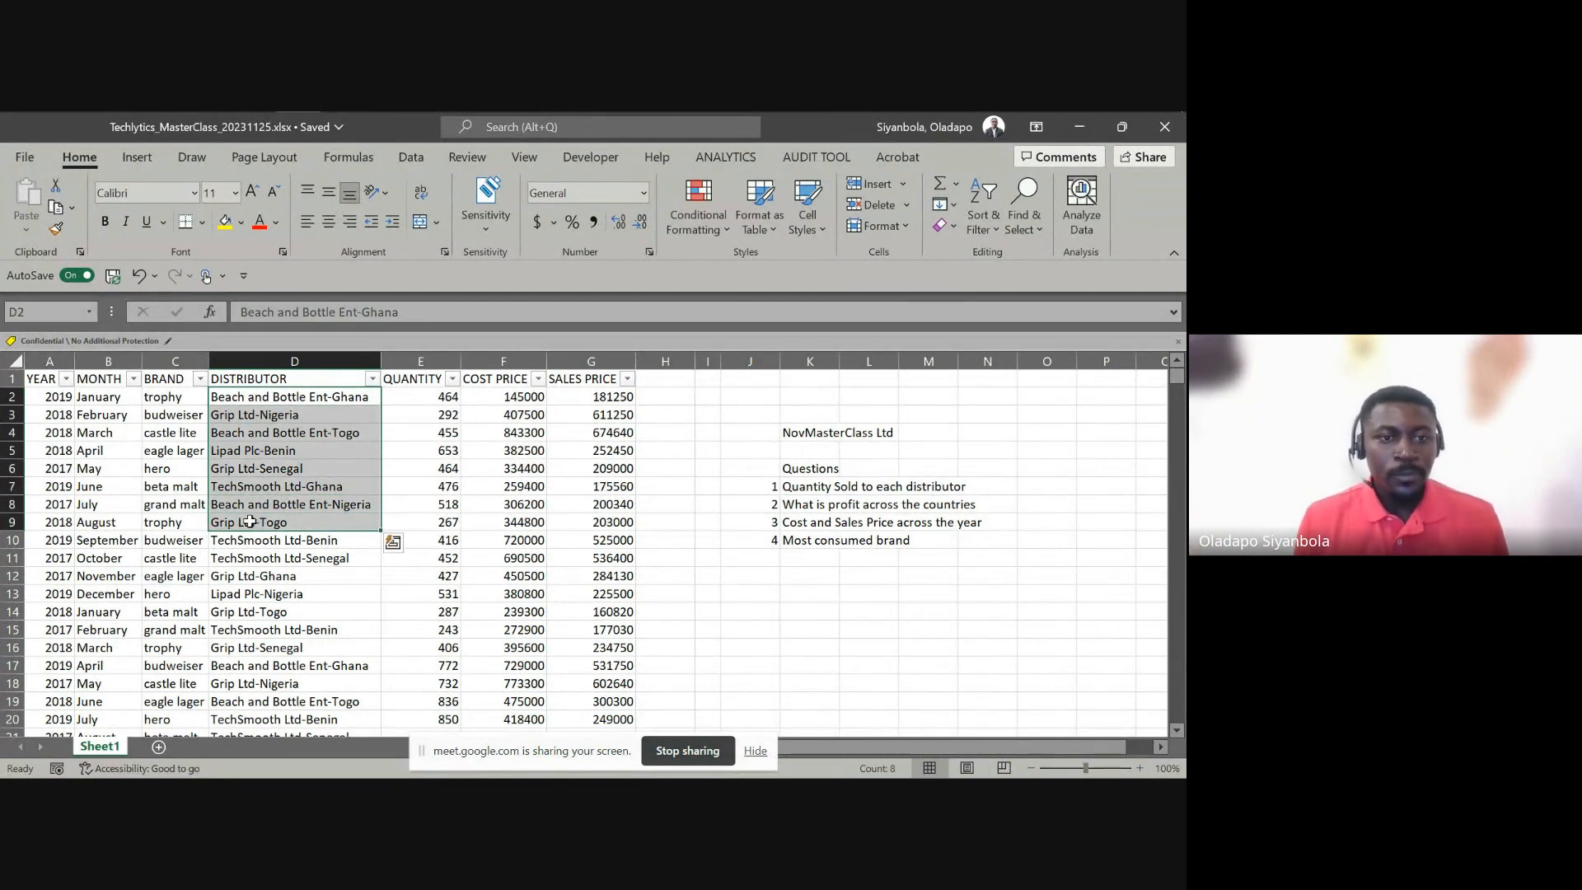
pyautogui.click(241, 397)
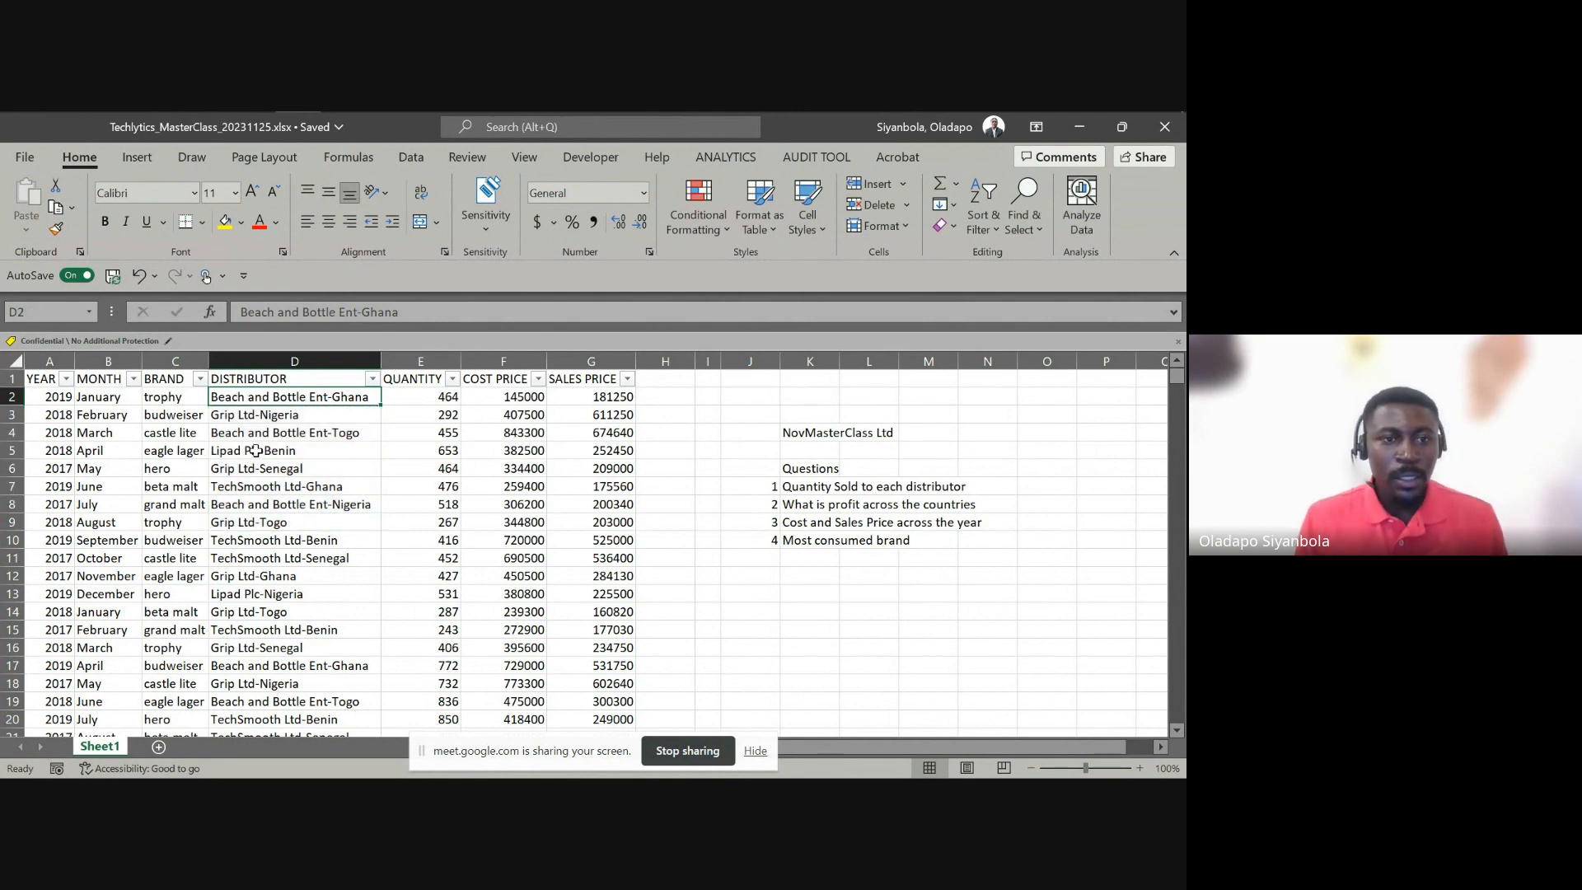
pyautogui.press('Down')
pyautogui.press('Down')
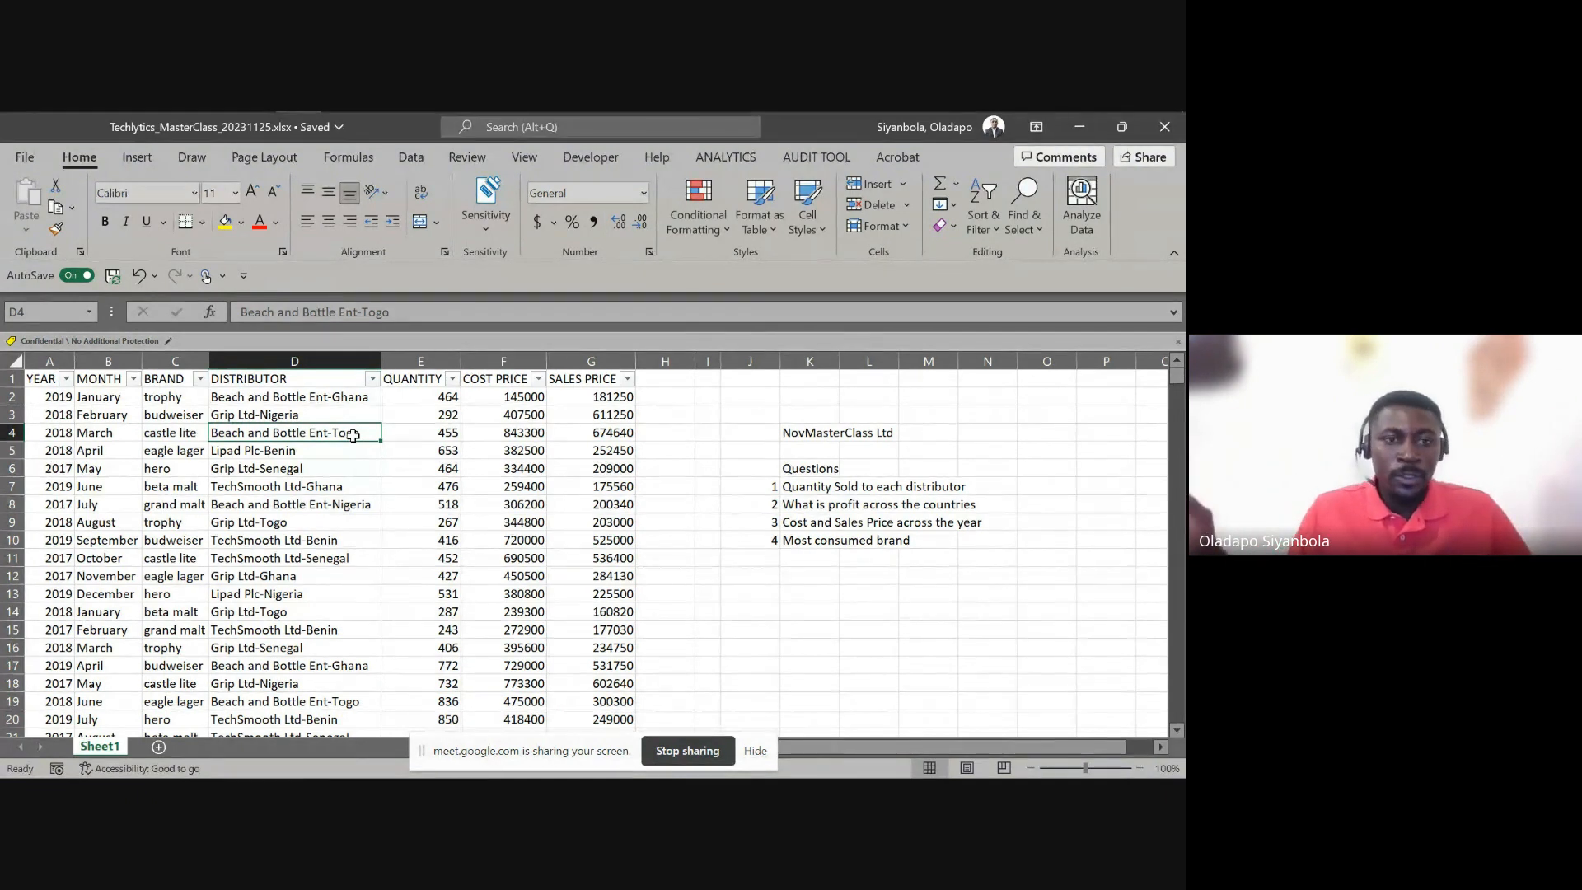
pyautogui.click(289, 399)
pyautogui.click(282, 432)
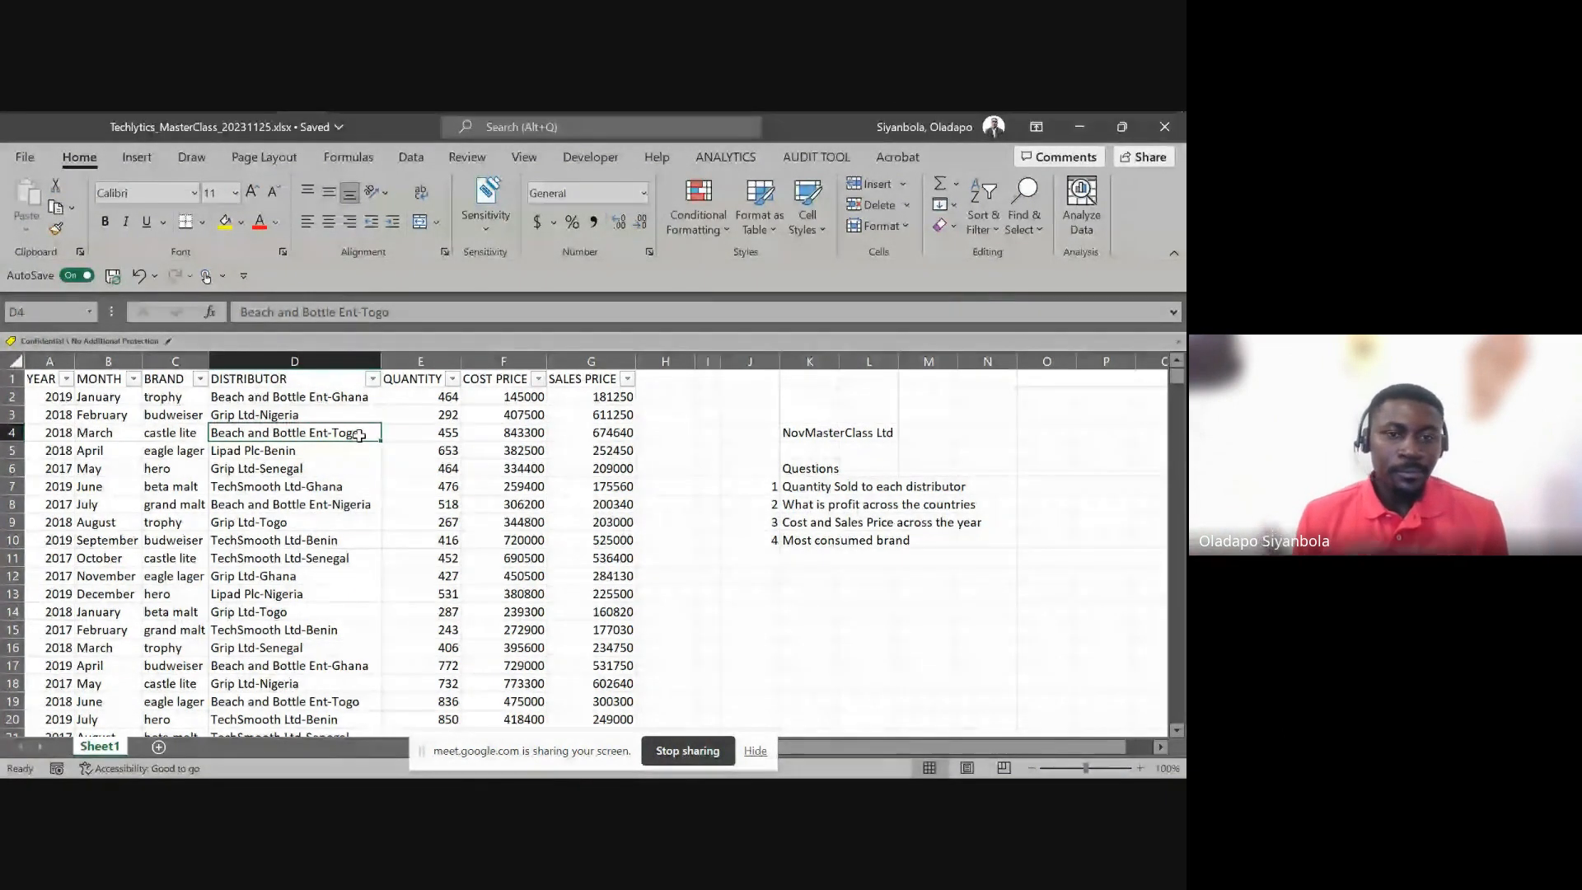
# Insert a blank column between the DISTRIBUTOR and QUANTITY columns
pyautogui.click(430, 360)
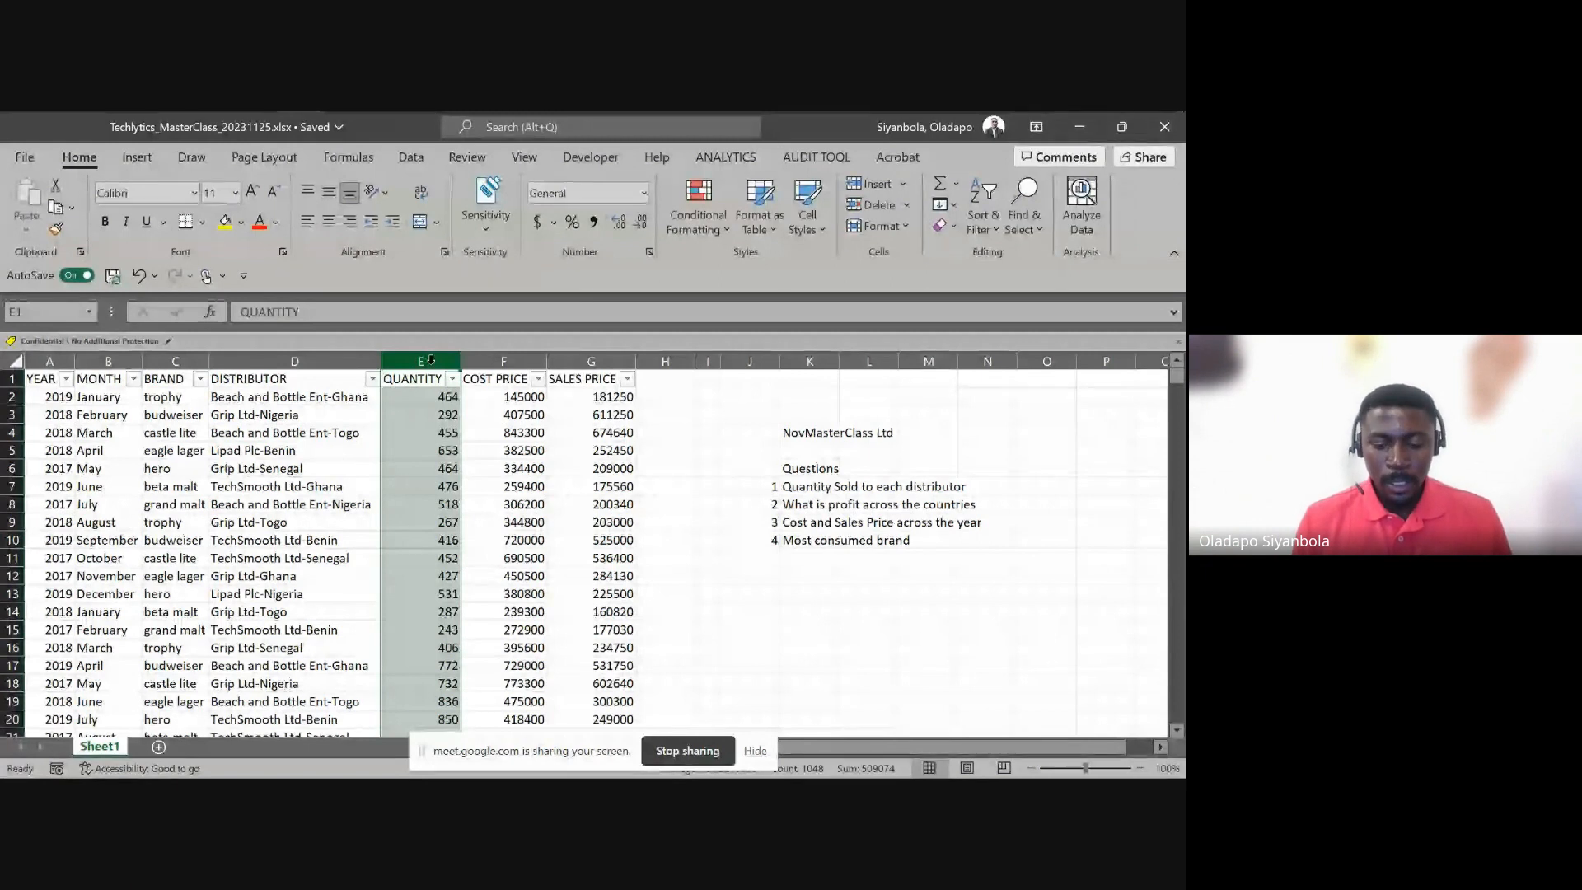
pyautogui.rightClick(430, 360)
pyautogui.click(405, 360)
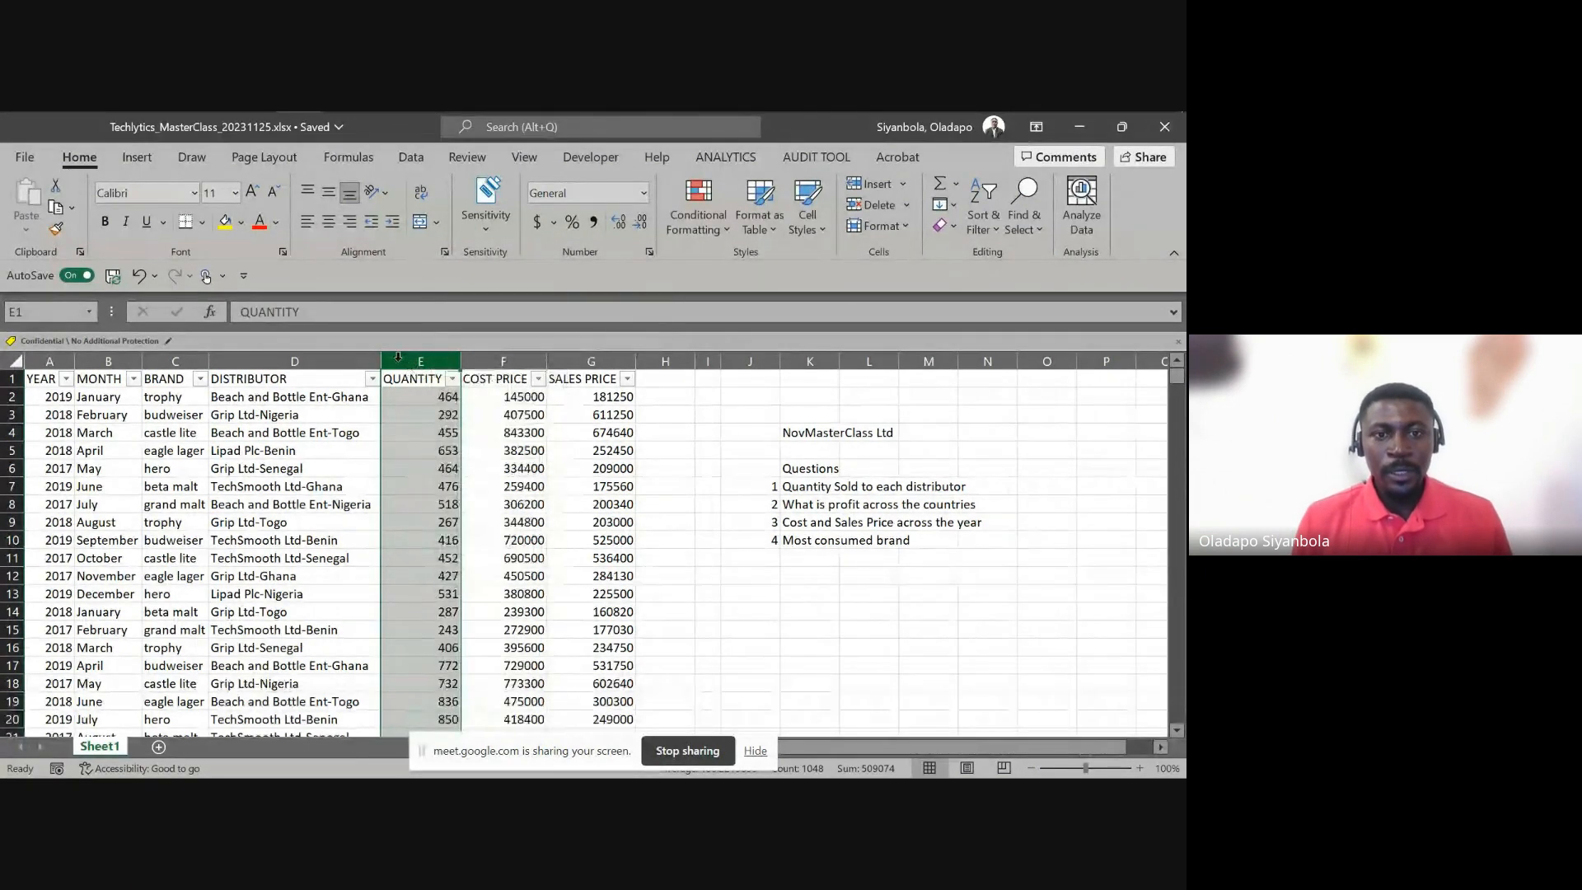
pyautogui.rightClick(405, 360)
pyautogui.click(448, 547)
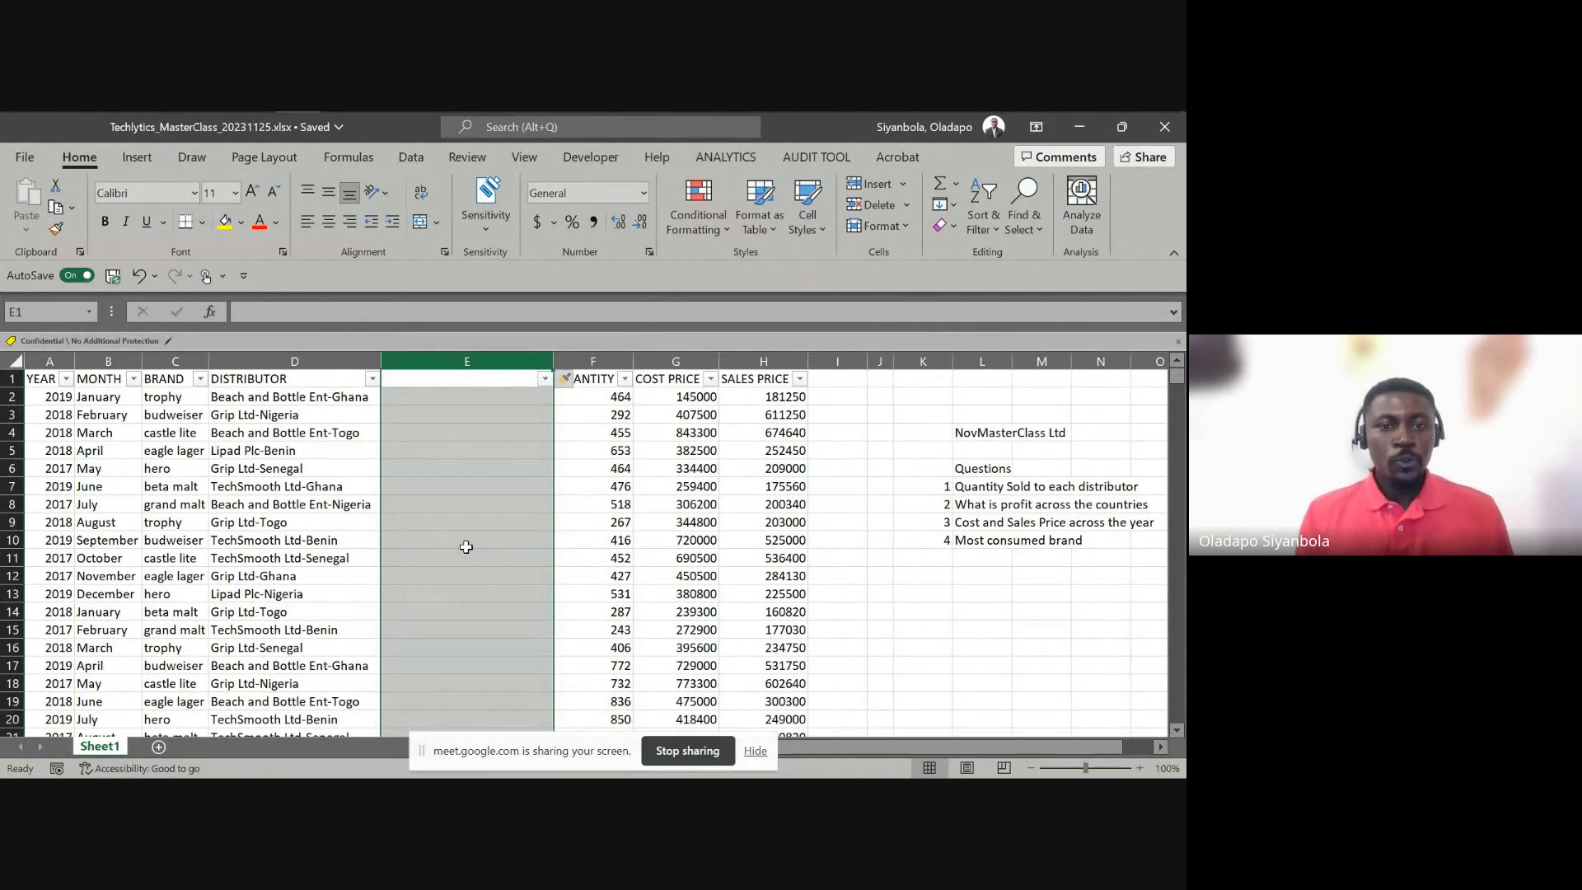
# Examine the DISTRIBUTOR entries down the first rows for the pattern separating distributor name and country
pyautogui.moveTo(250, 403); pyautogui.dragTo(274, 450)
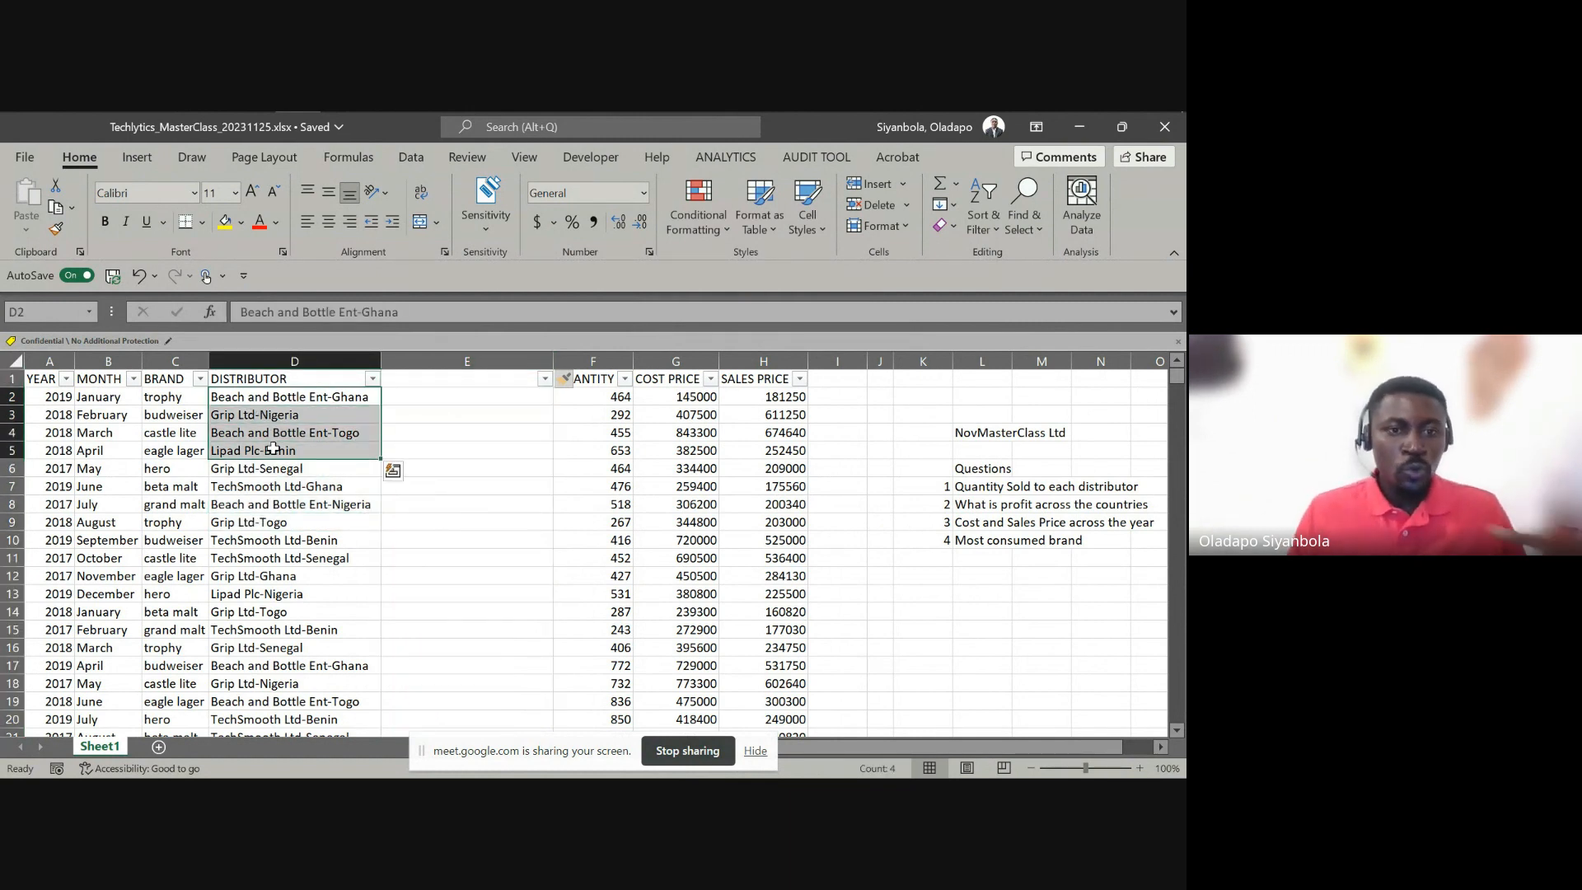
pyautogui.click(274, 450)
pyautogui.press('Up')
pyautogui.press('Up')
pyautogui.press('Up')
pyautogui.press('Down')
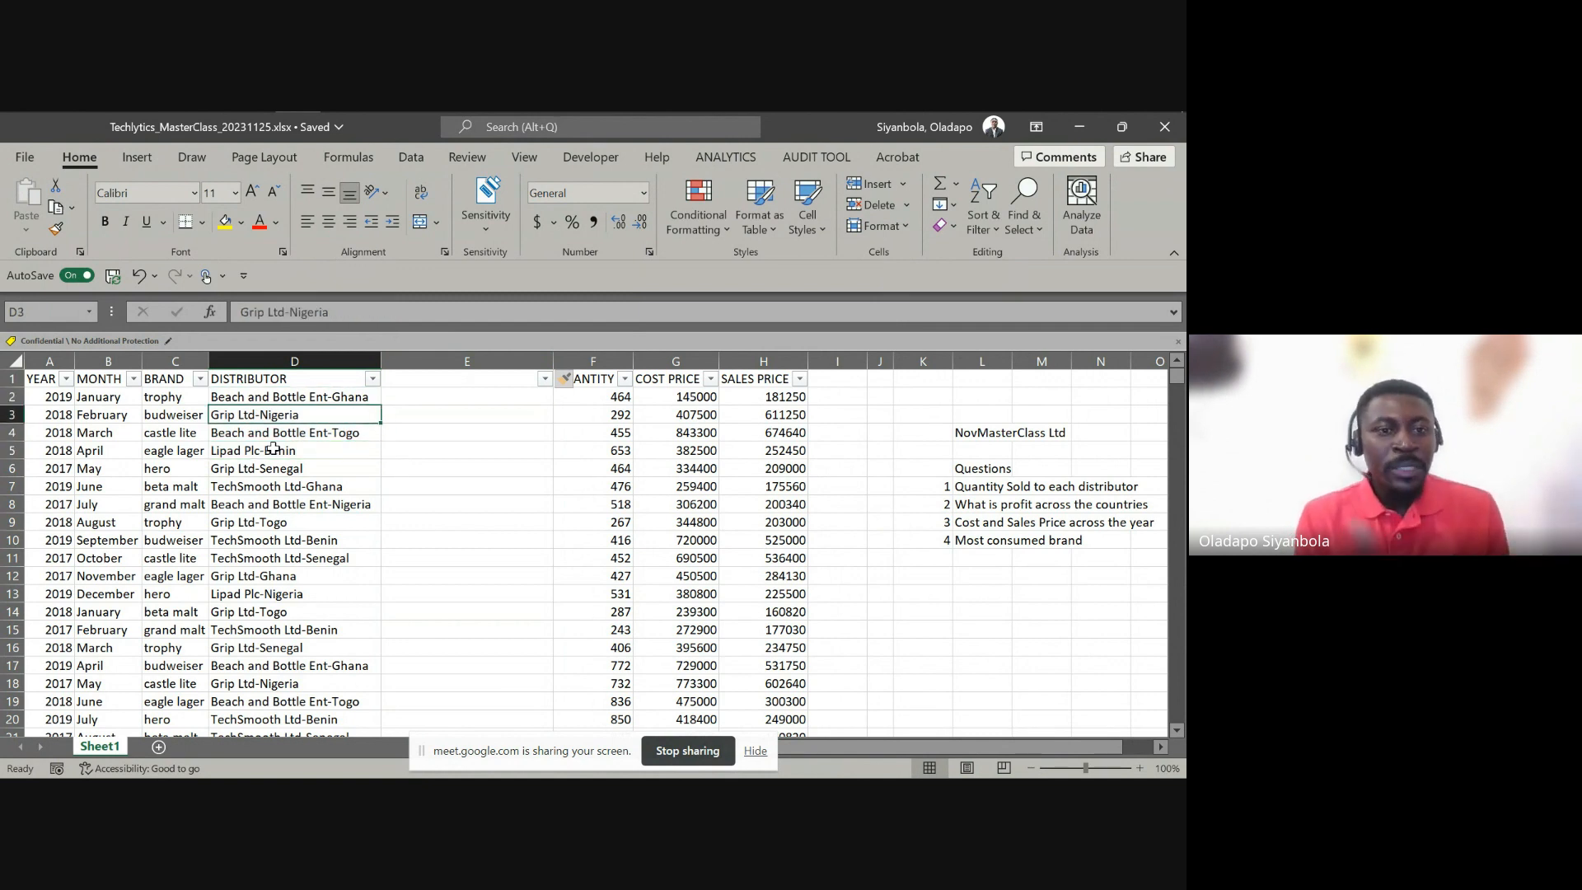
pyautogui.press('Down')
pyautogui.press('Down')
pyautogui.press('Down')
pyautogui.press('Down')
pyautogui.press('Down')
pyautogui.press('Down')
pyautogui.press('Down')
pyautogui.press('Down')
pyautogui.press('Down')
pyautogui.press('Down')
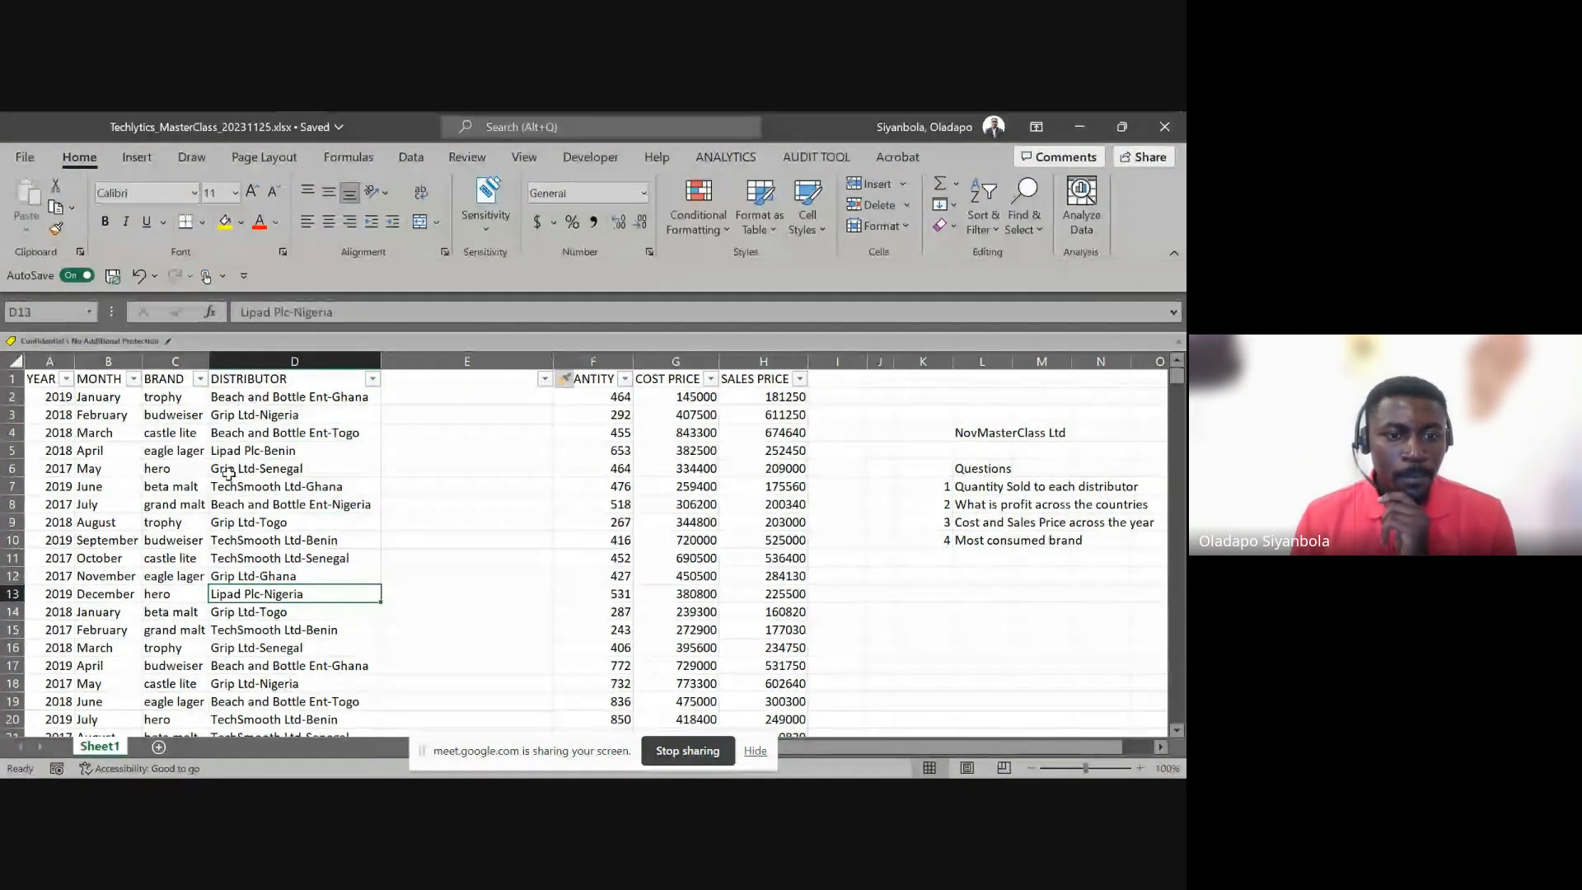
pyautogui.moveTo(247, 504); pyautogui.dragTo(246, 653)
pyautogui.moveTo(257, 433); pyautogui.dragTo(258, 604)
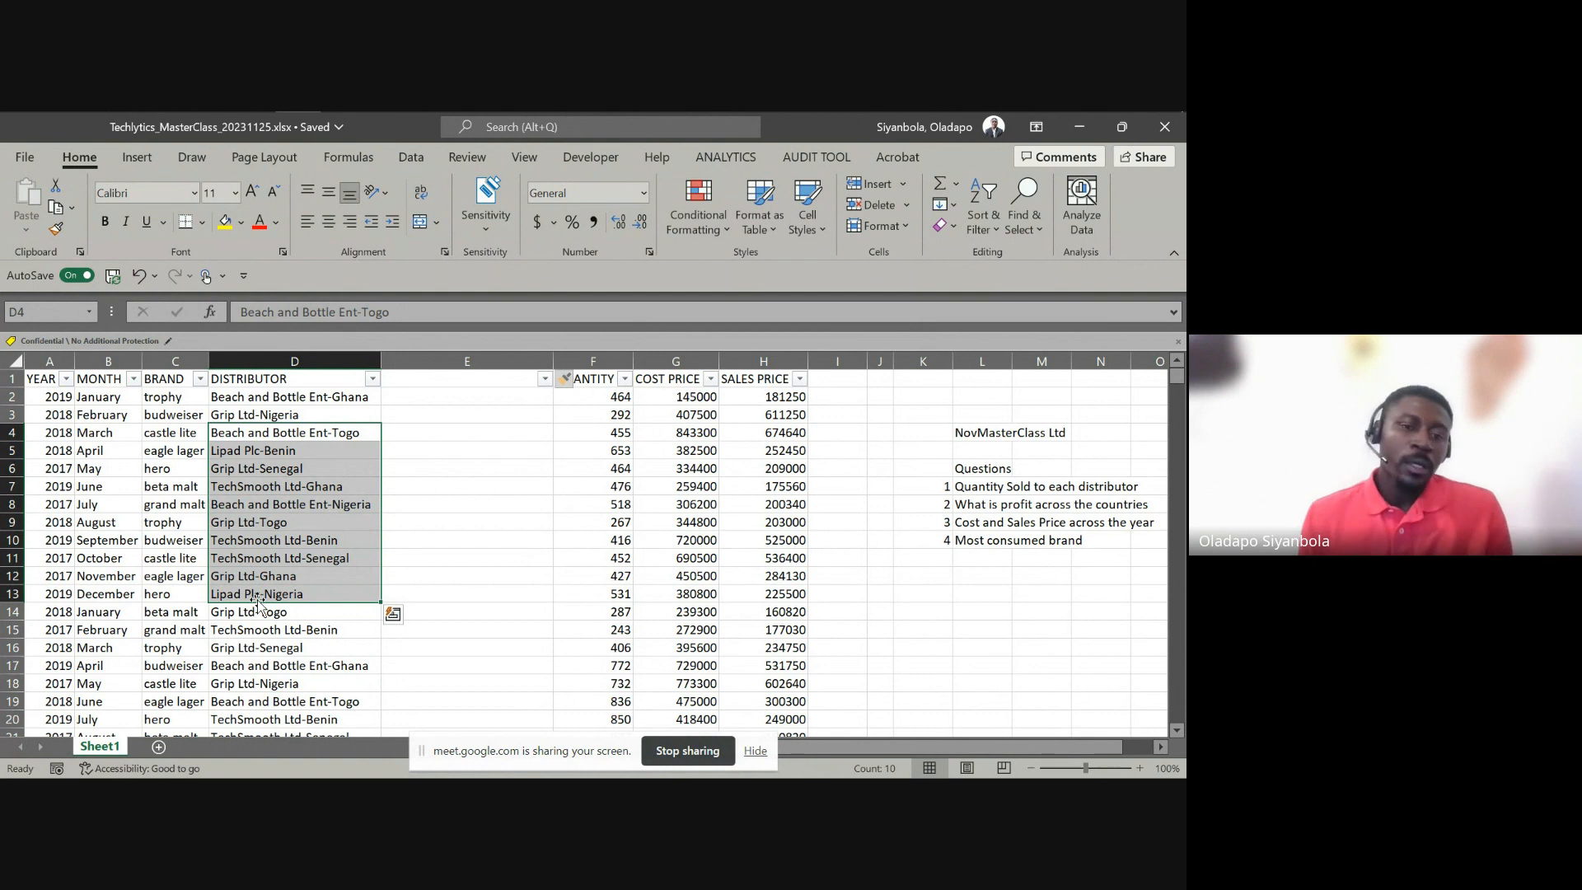
# Insert a second blank column between the DISTRIBUTOR and QUANTITY columns
pyautogui.press('Up')
pyautogui.press('Up')
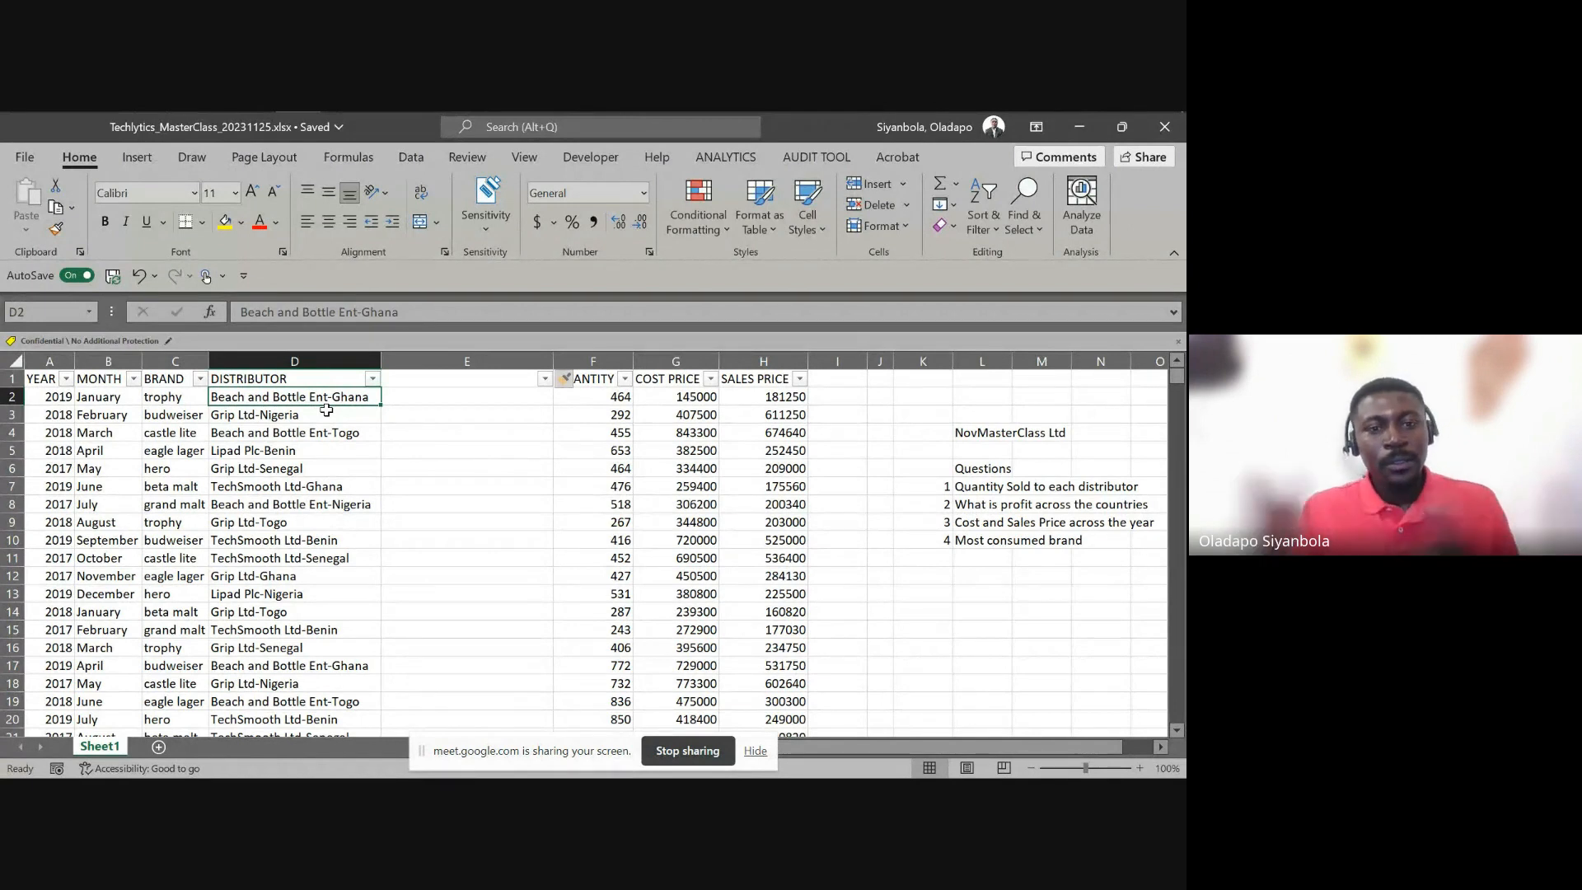
pyautogui.click(417, 352)
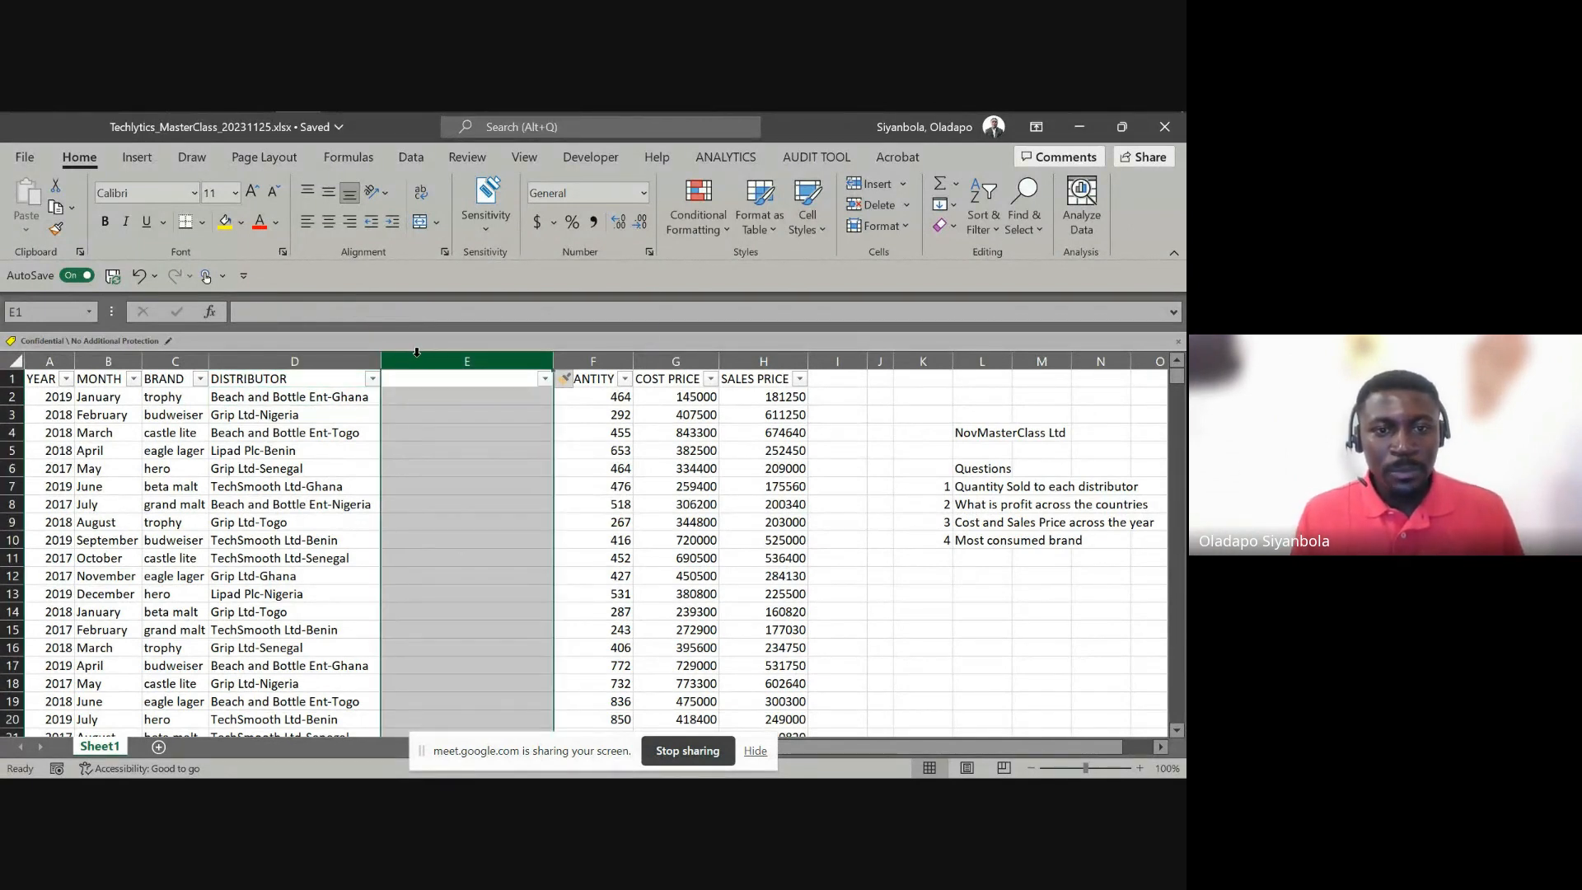
pyautogui.rightClick(416, 351)
pyautogui.click(493, 543)
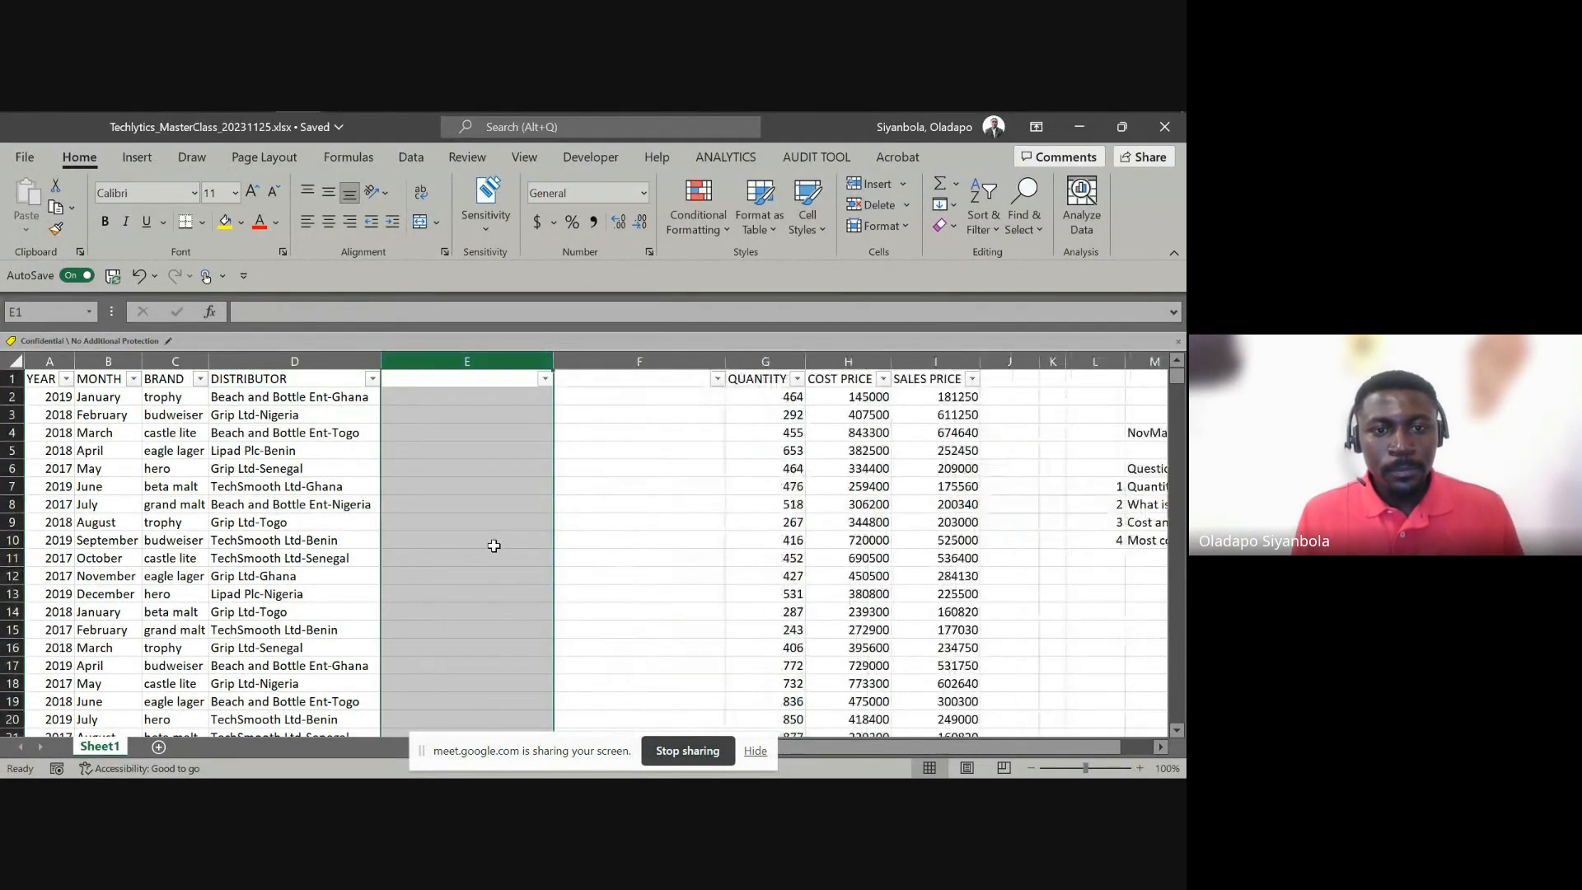
# Split the first DISTRIBUTOR entry at its hyphen by entering =TEXTSPLIT(D2,"-") in cell E2
pyautogui.click(414, 402)
pyautogui.press('Left')
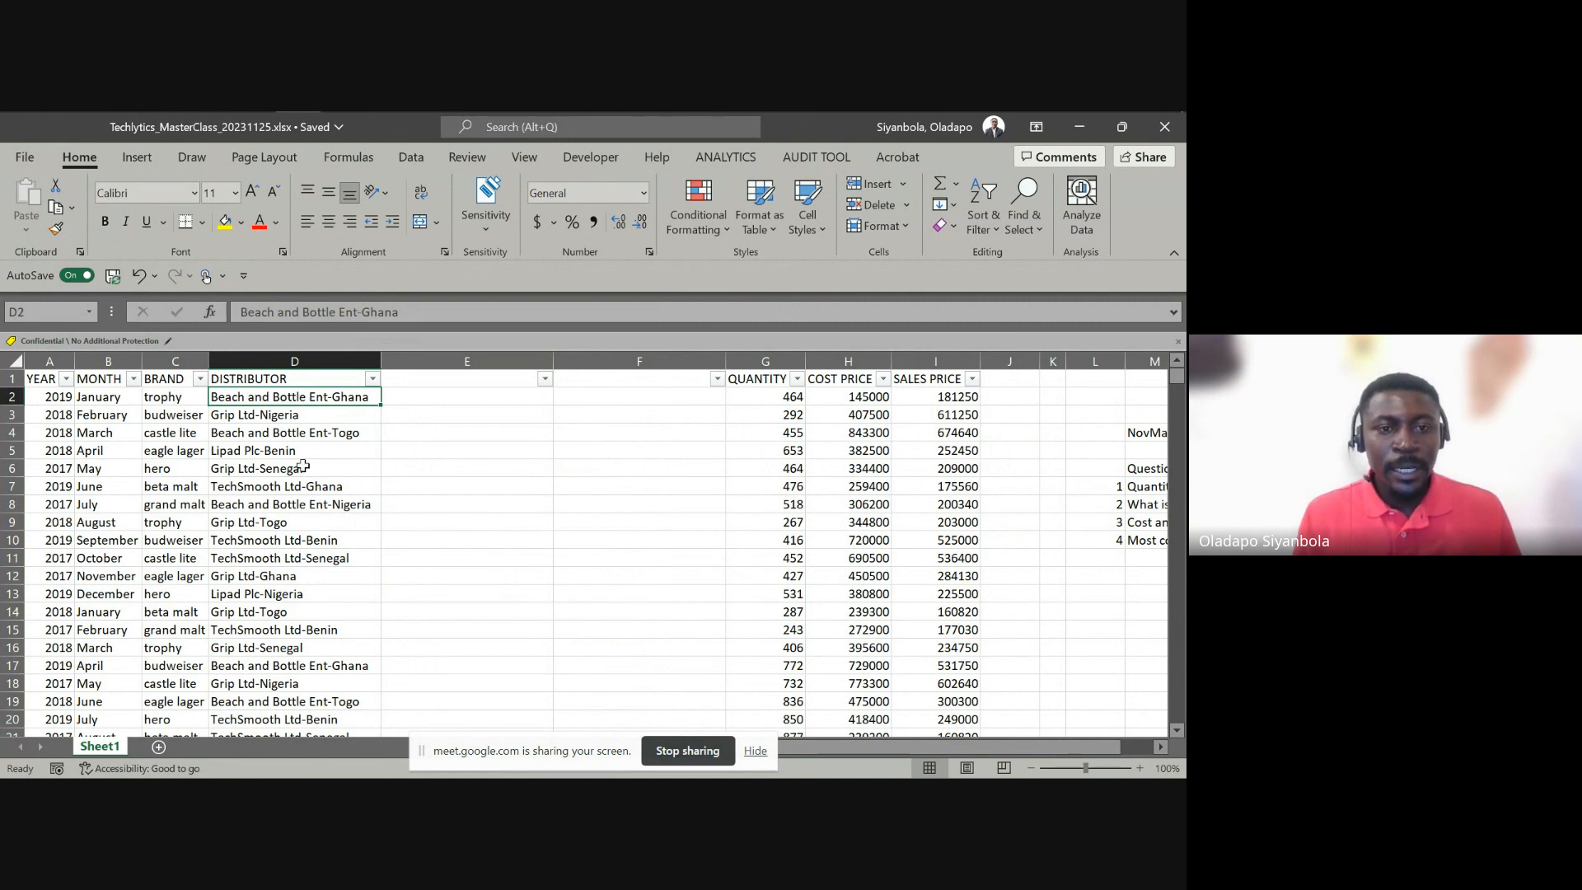
pyautogui.scroll(-15, 303, 466)
pyautogui.scroll(15, 303, 466)
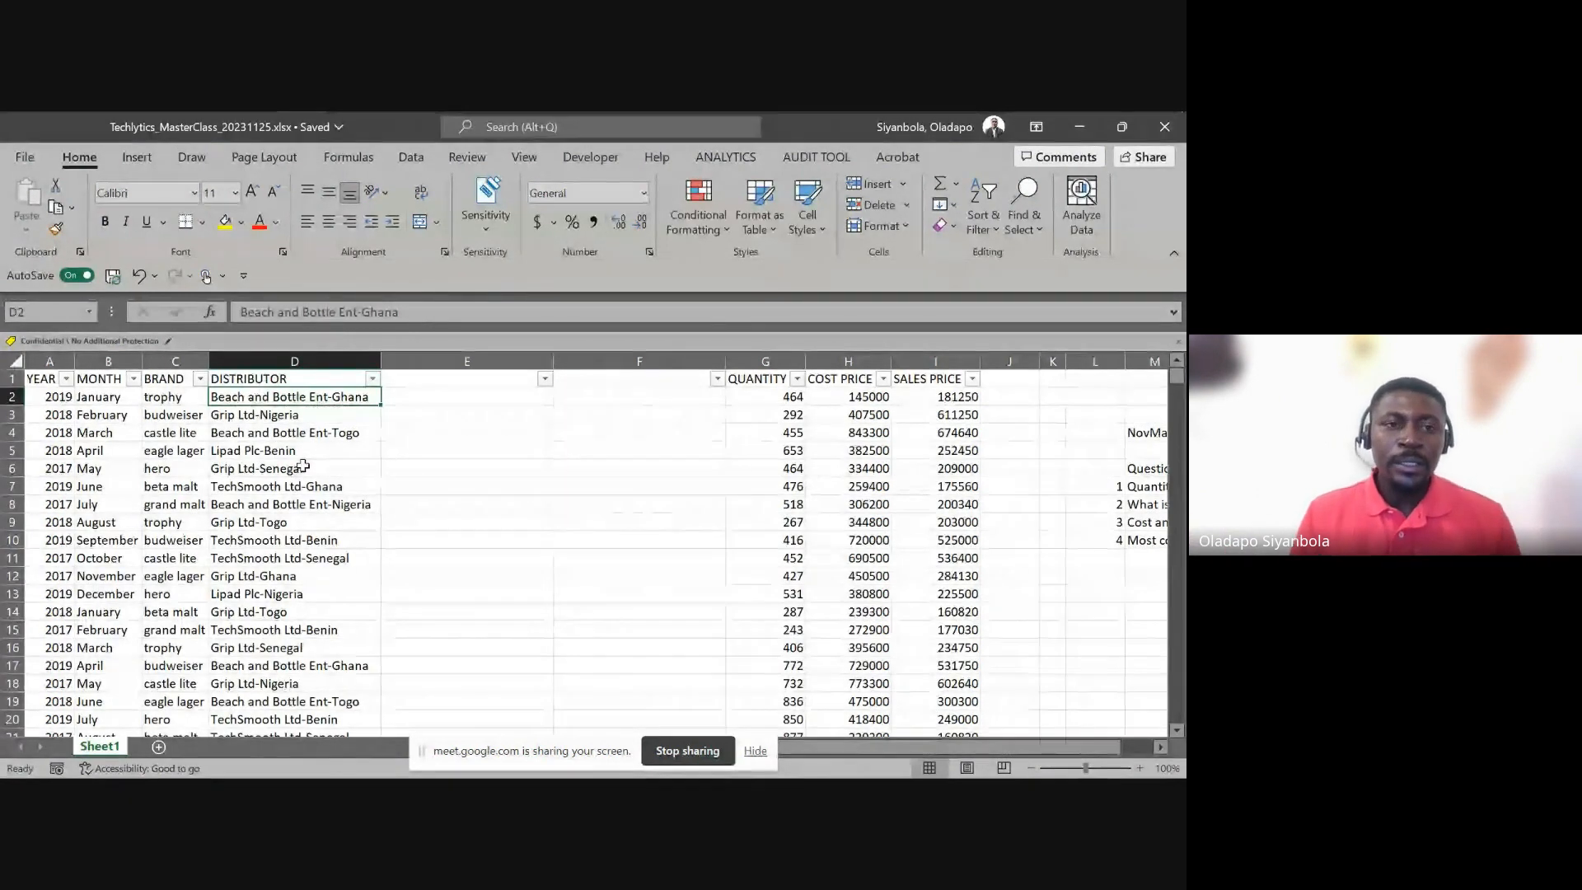
pyautogui.press('Right')
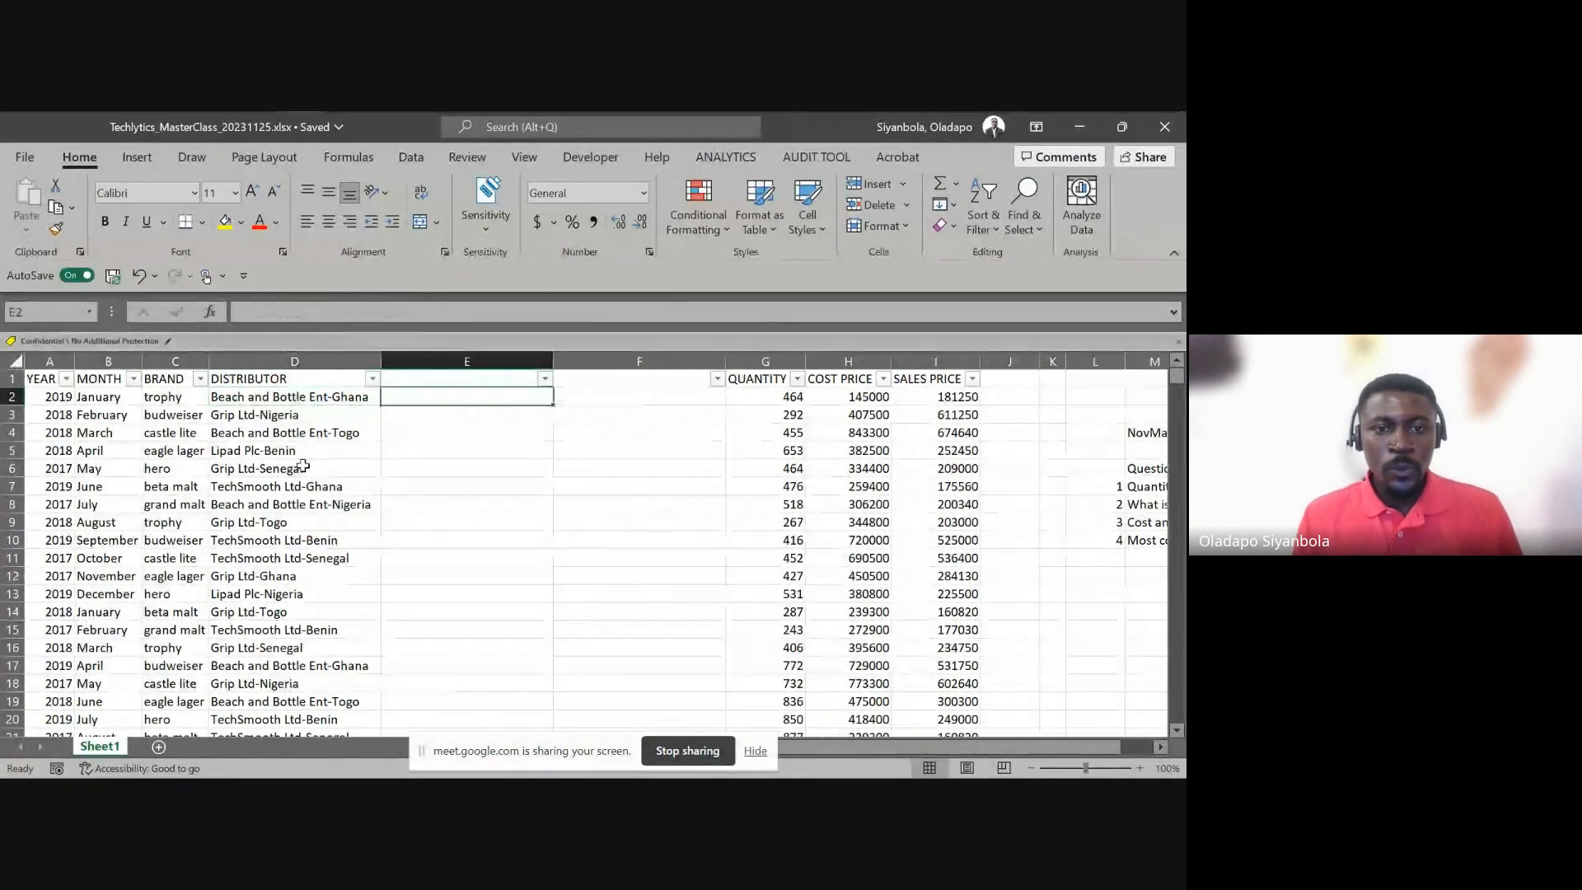
pyautogui.write('=text')
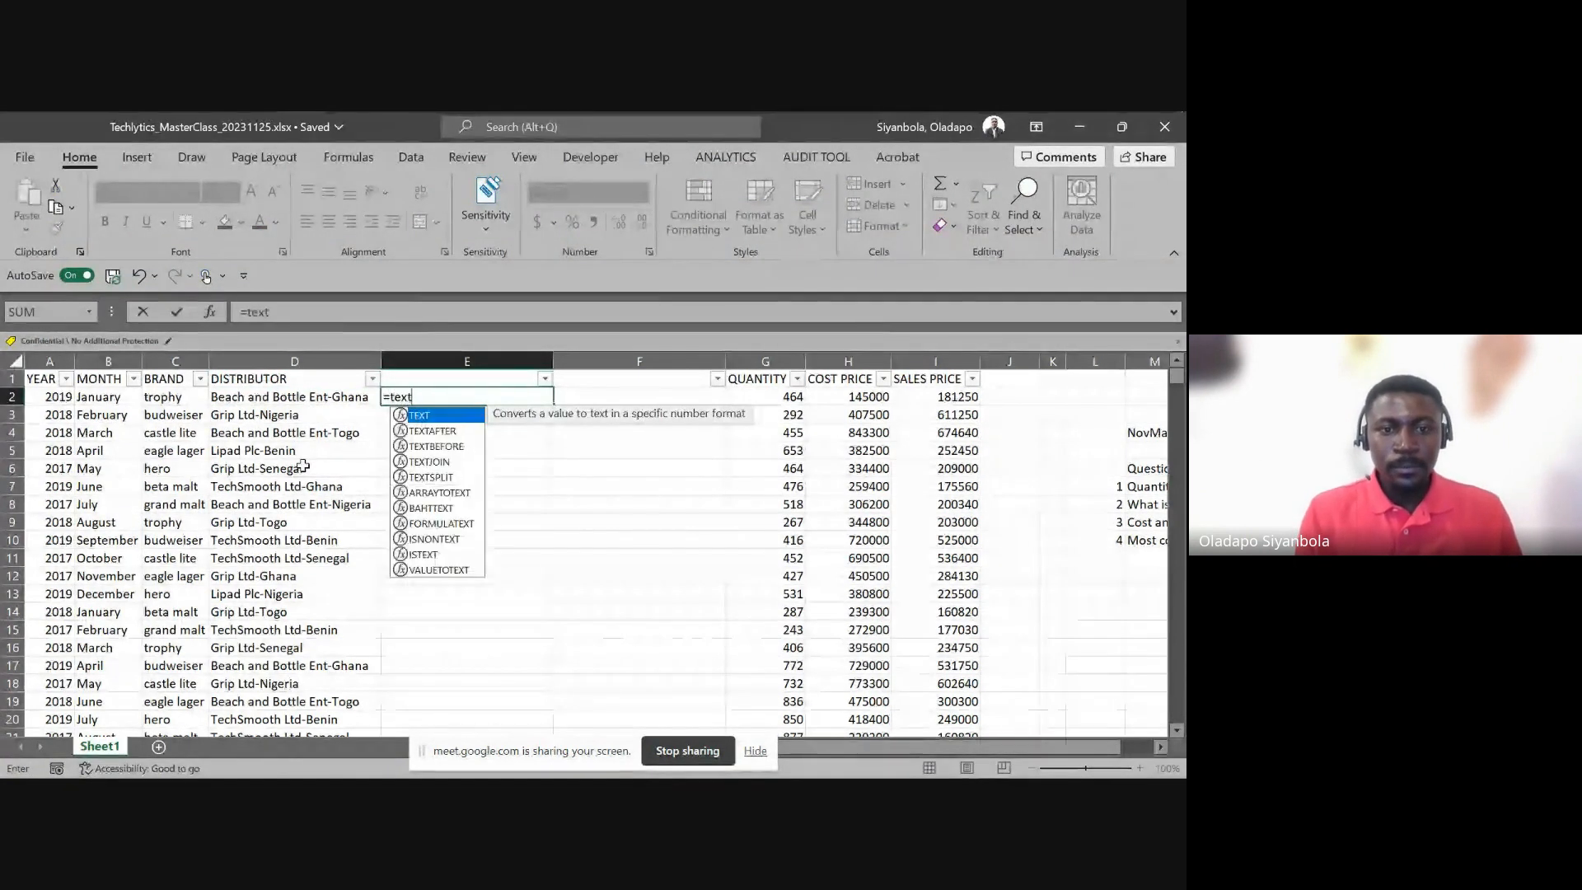
pyautogui.press('Down')
pyautogui.press('Down')
pyautogui.press('Down')
pyautogui.press('Down')
pyautogui.press('Tab')
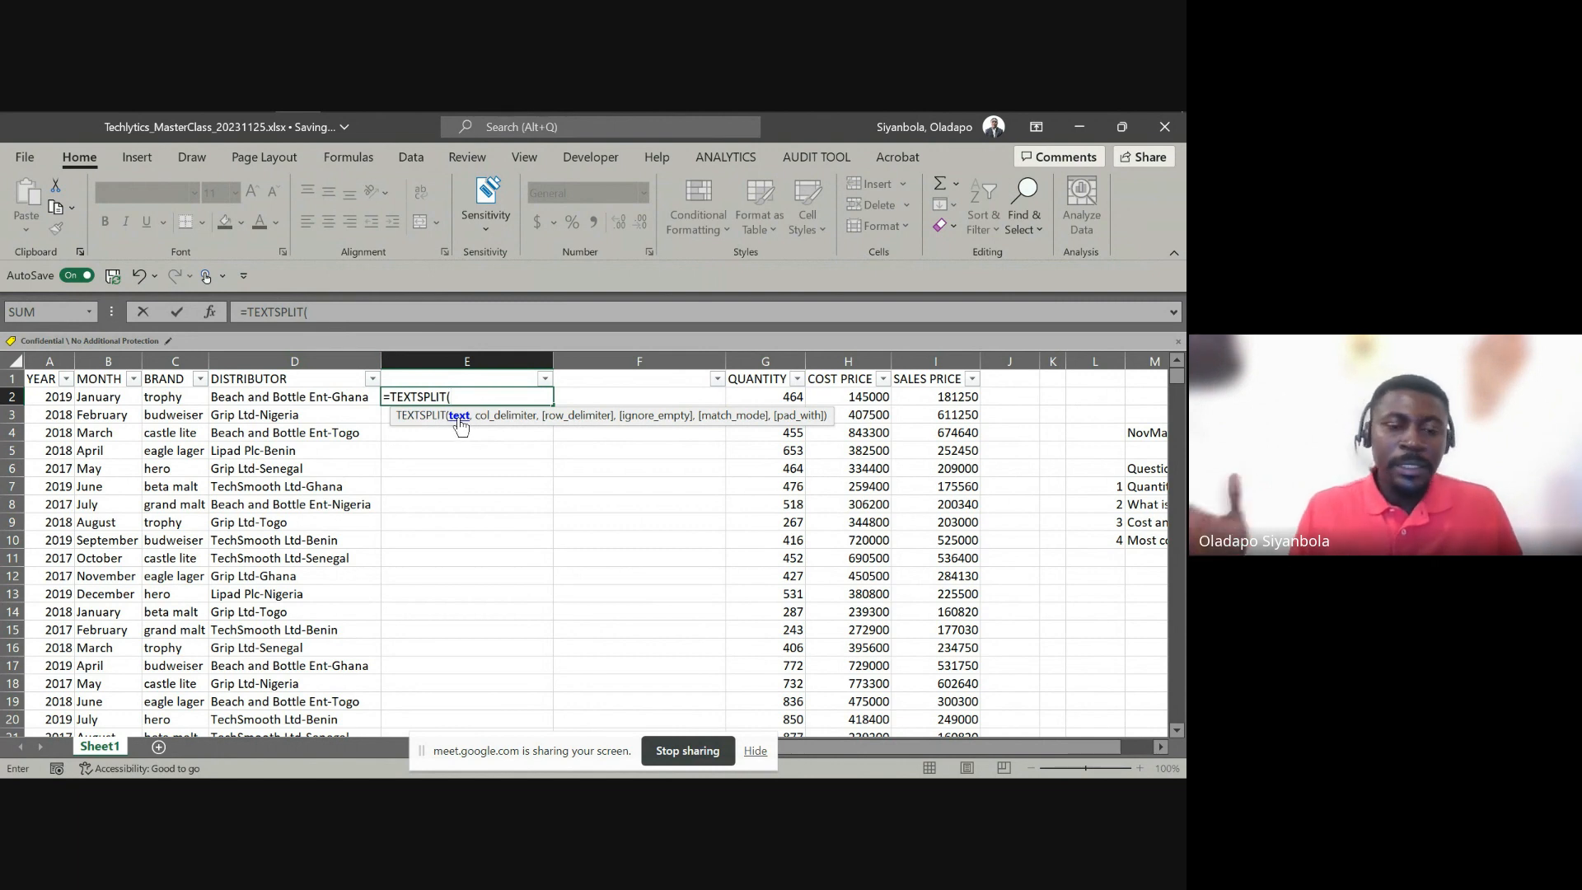
pyautogui.click(328, 397)
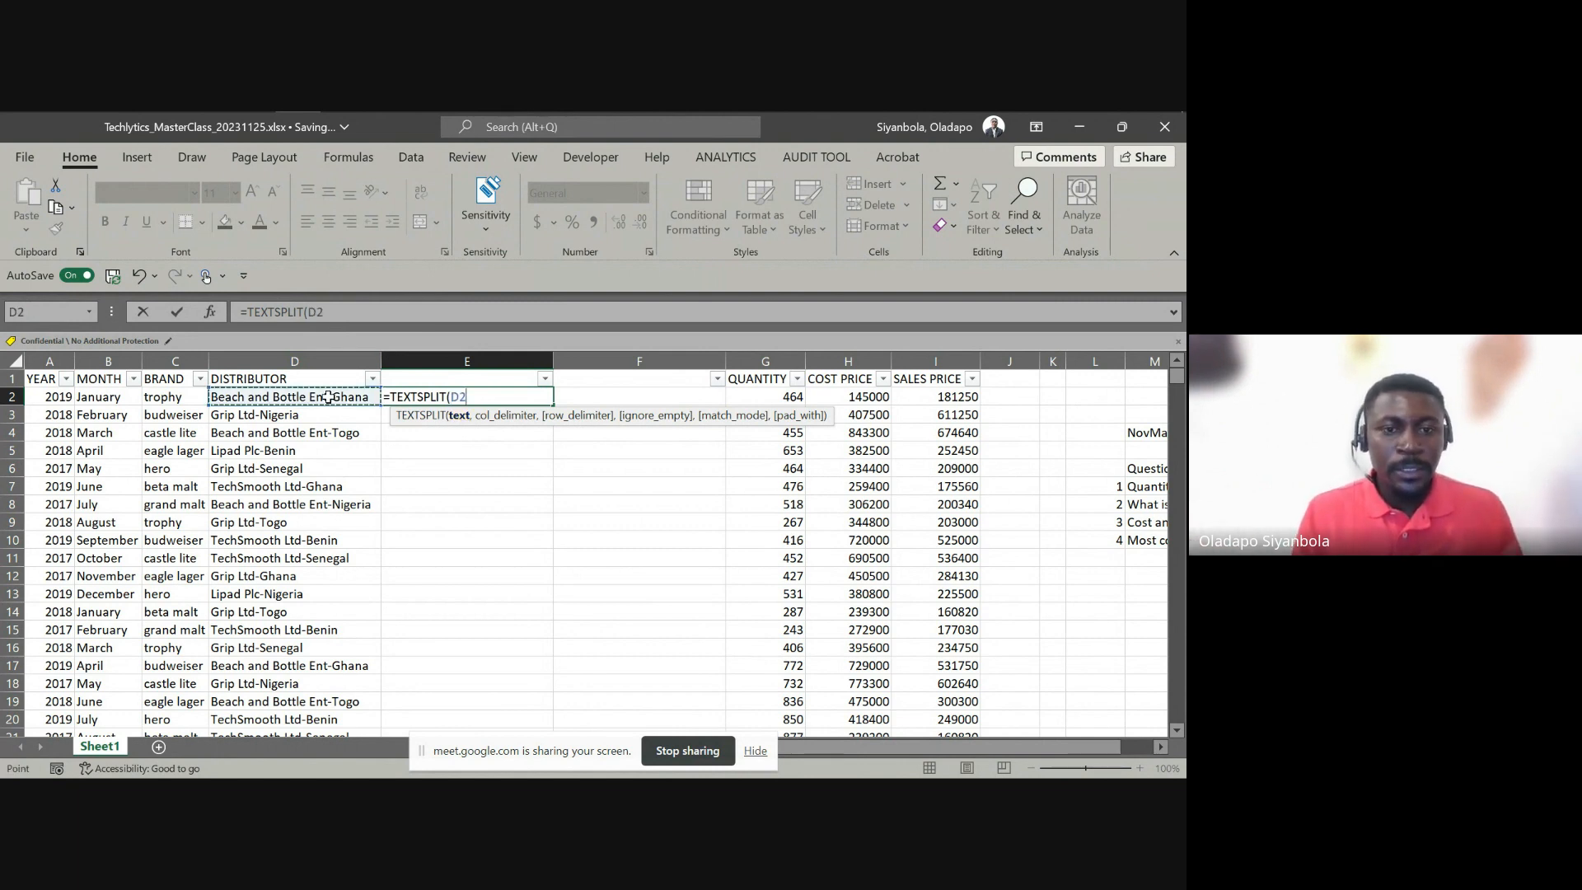
pyautogui.write(',')
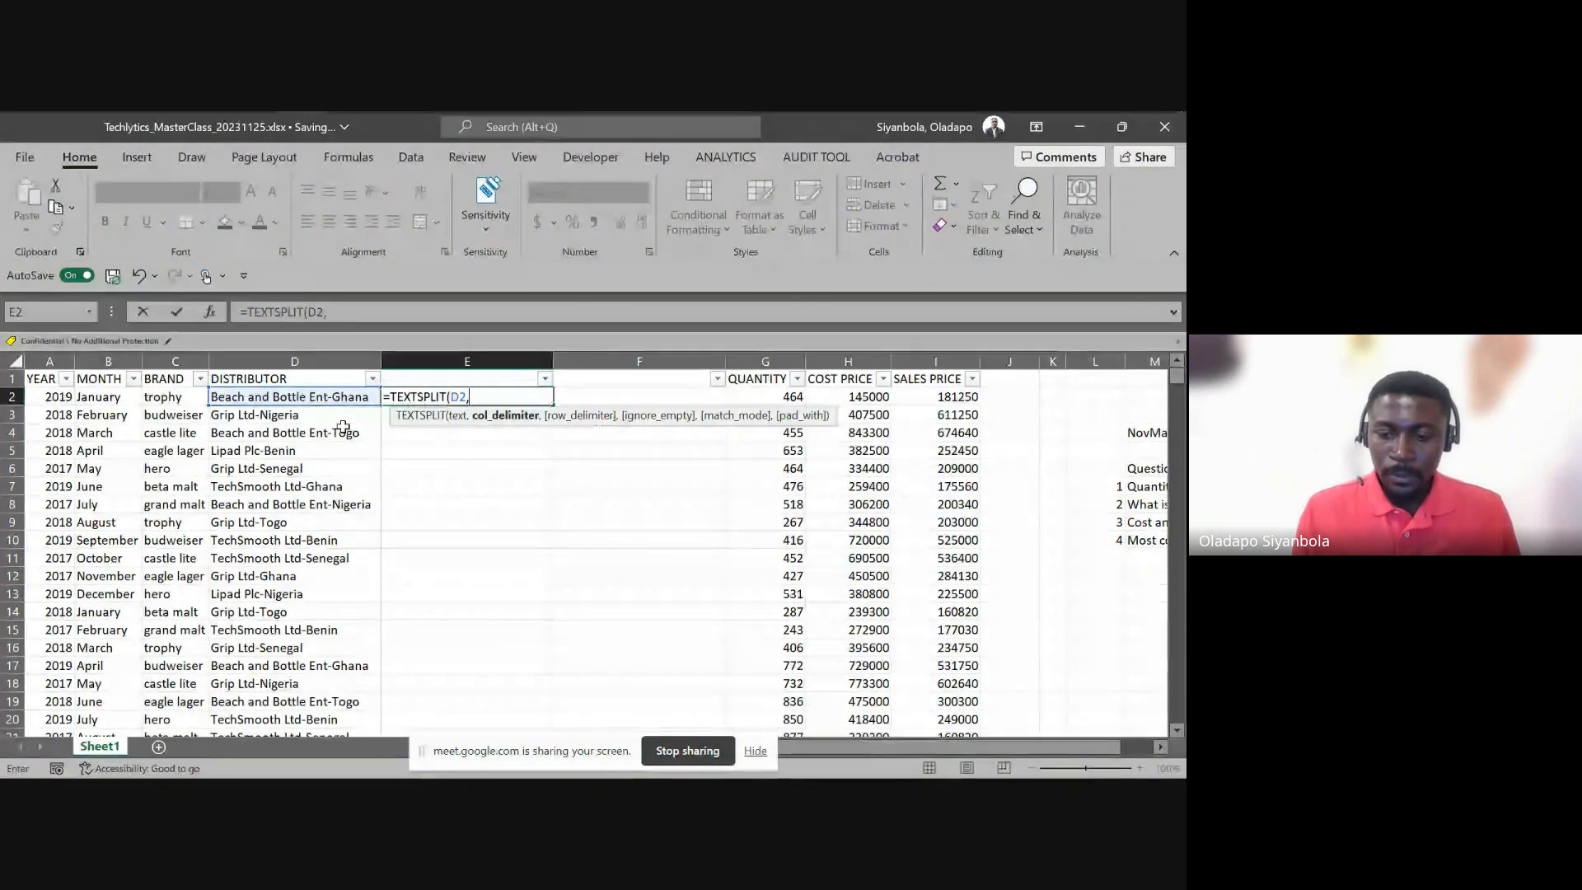
pyautogui.write('"-"')
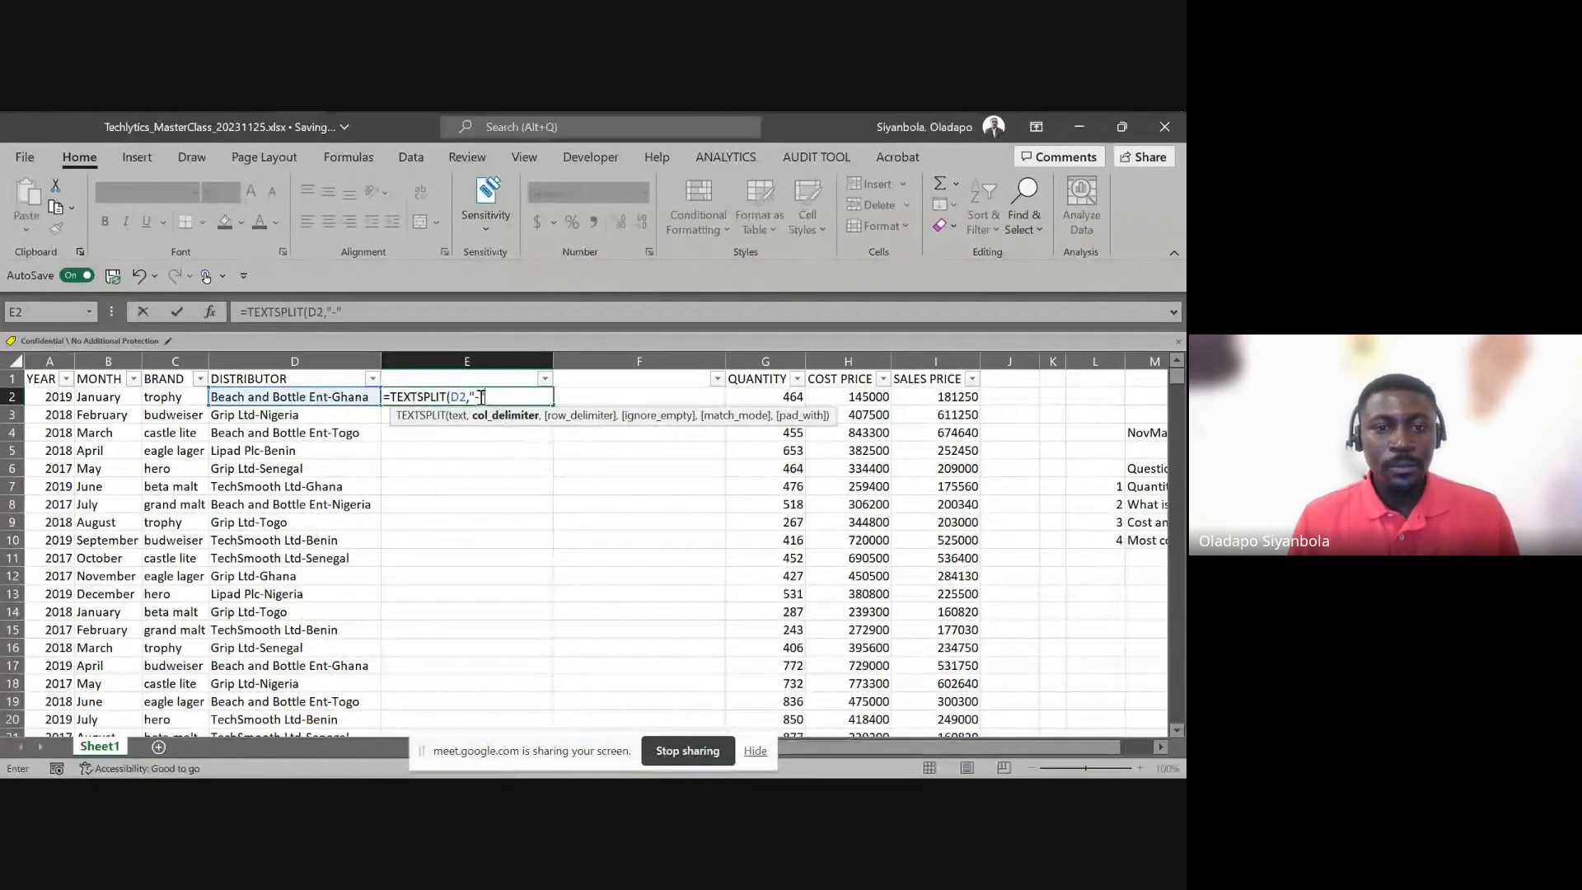
pyautogui.write(')')
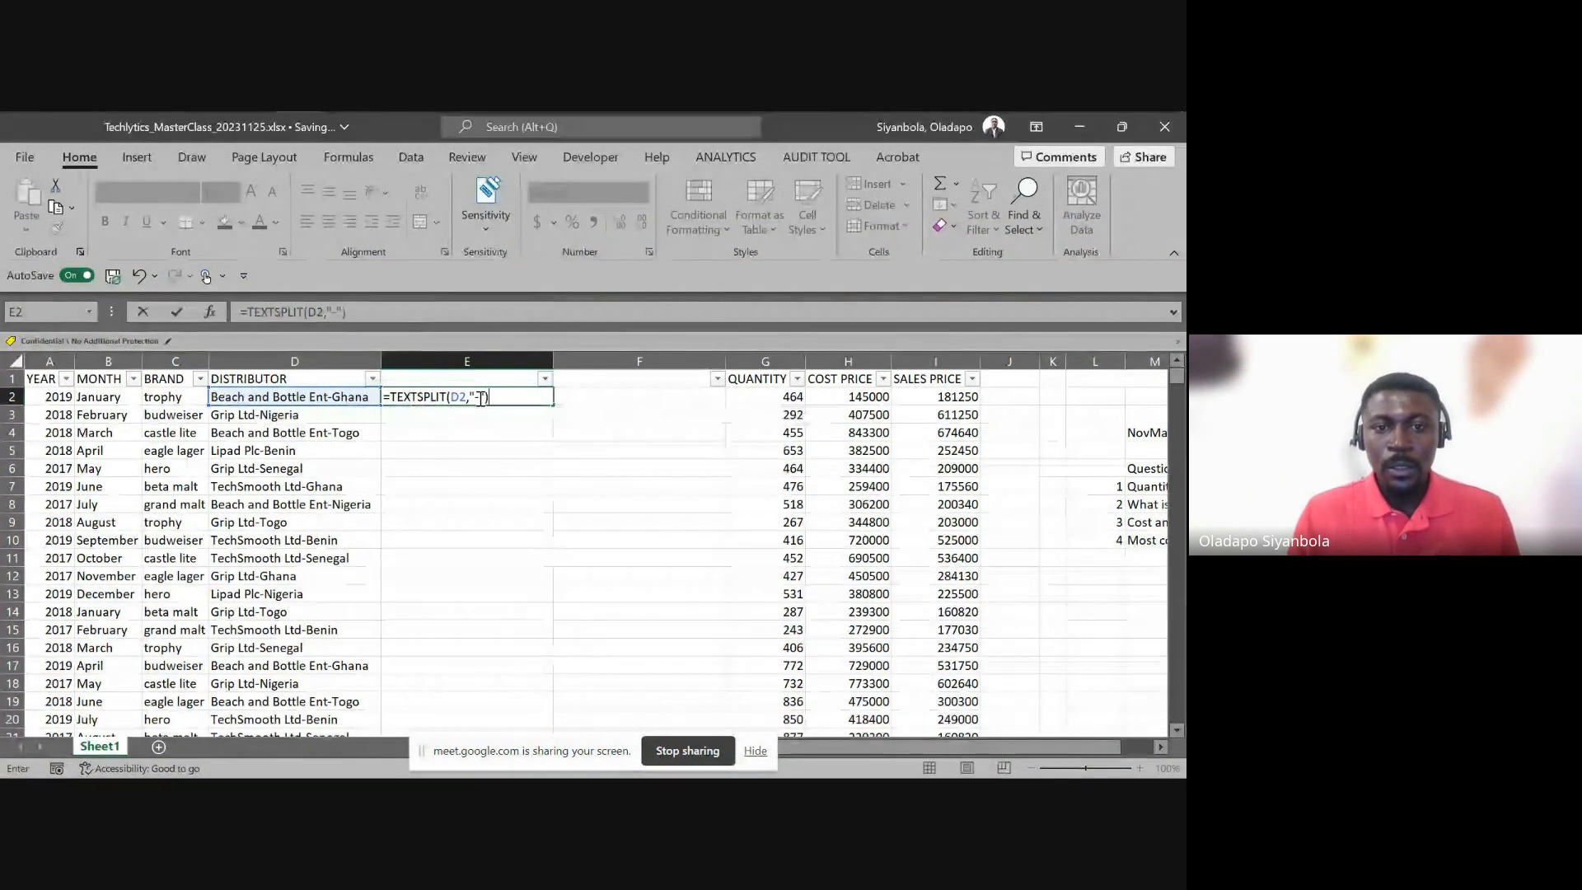
pyautogui.press('Return')
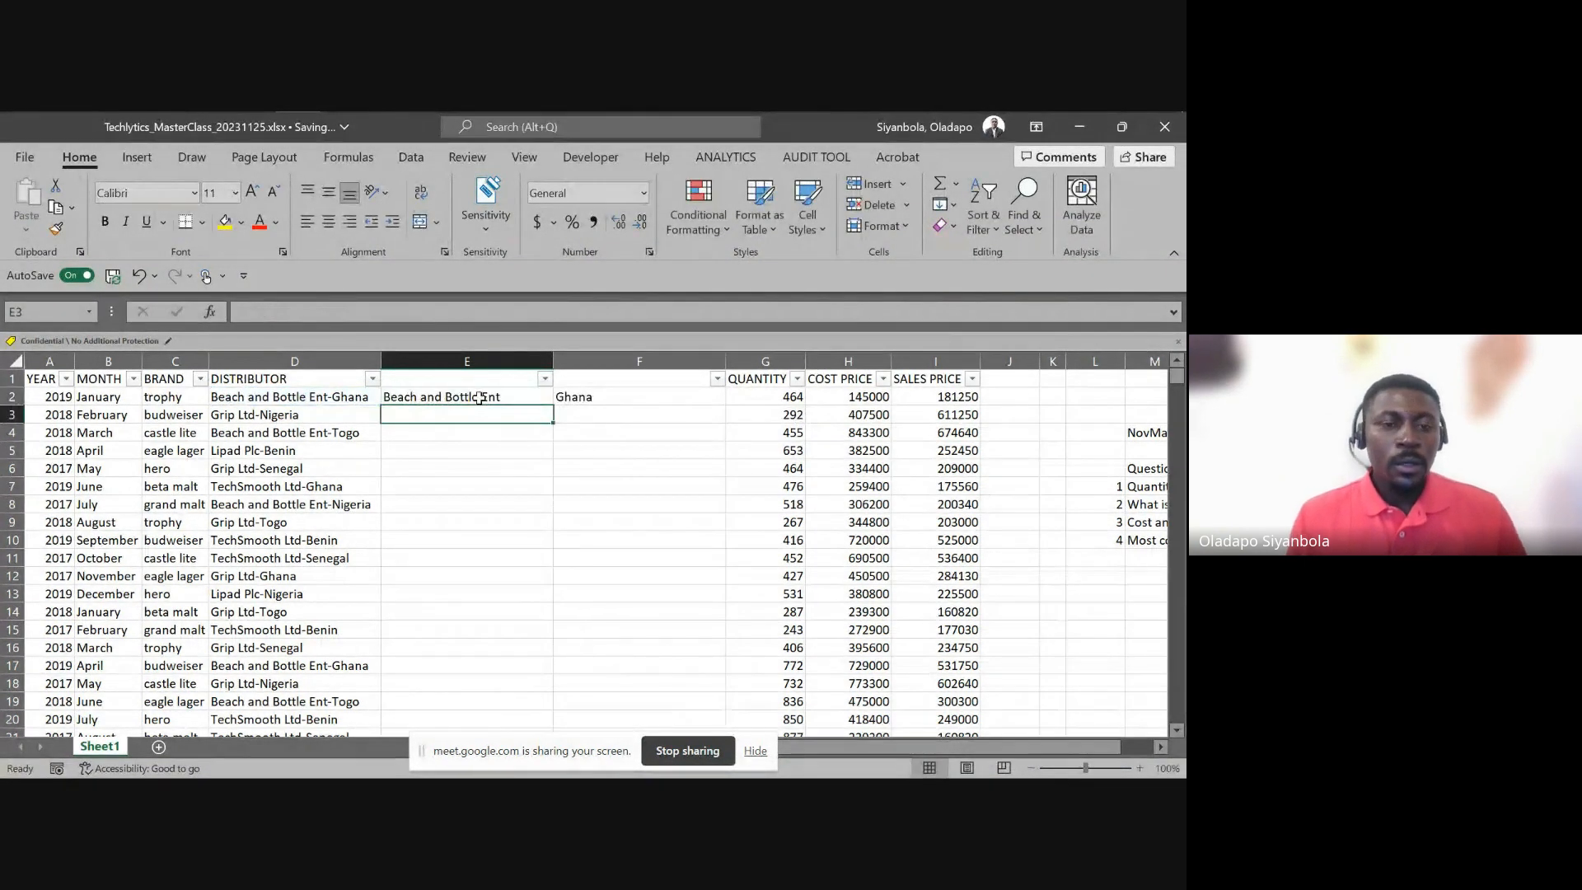
# Fill the TEXTSPLIT formula from E2:F2 down through all the data rows
pyautogui.click(479, 398)
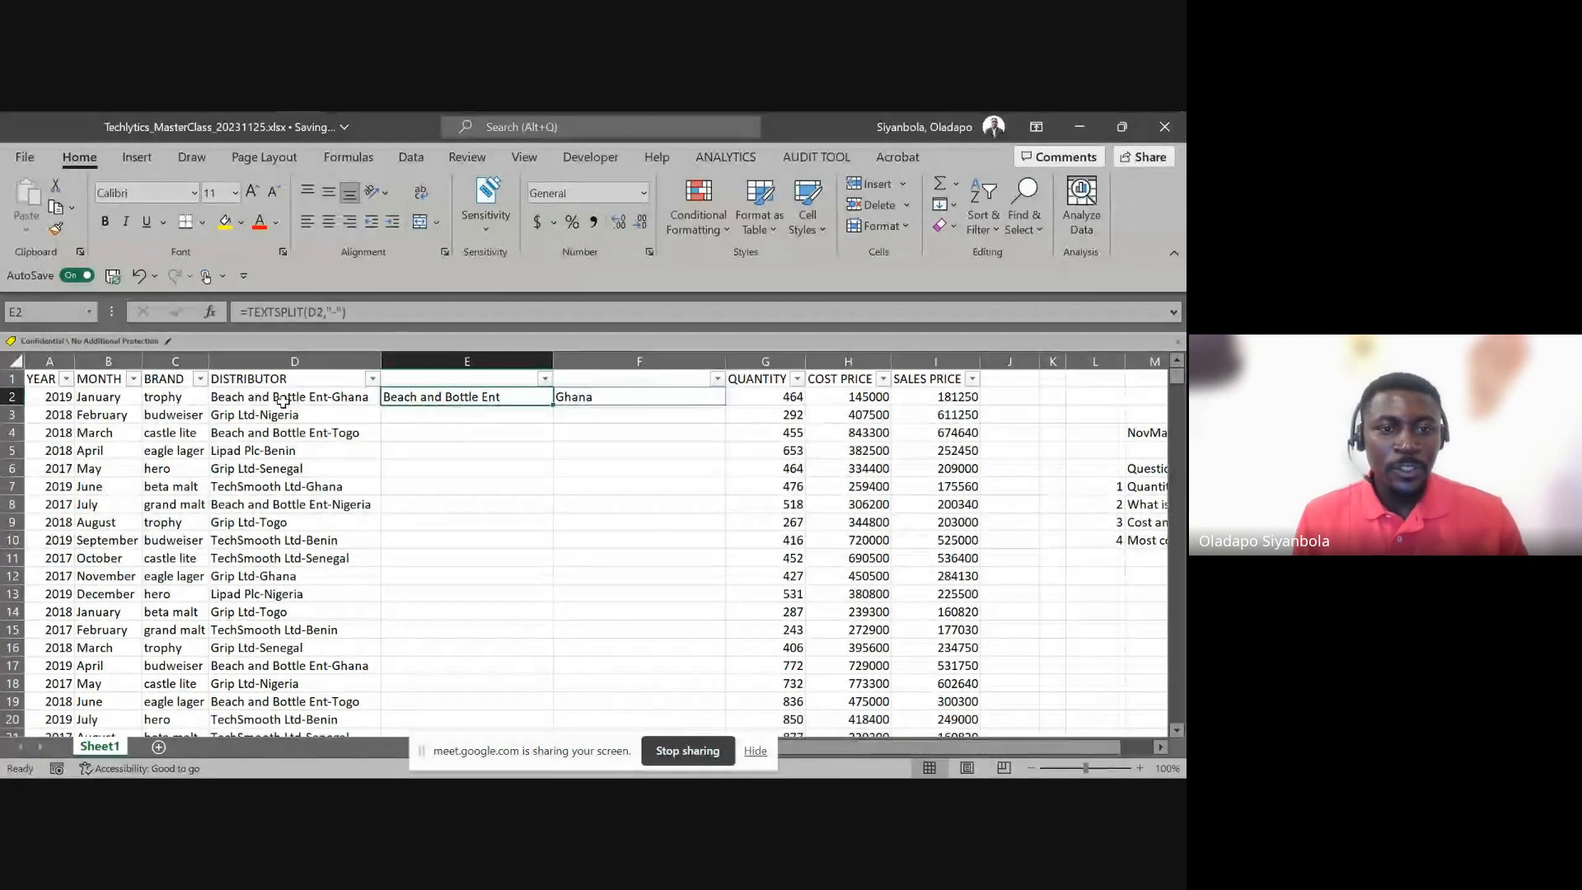
pyautogui.click(220, 396)
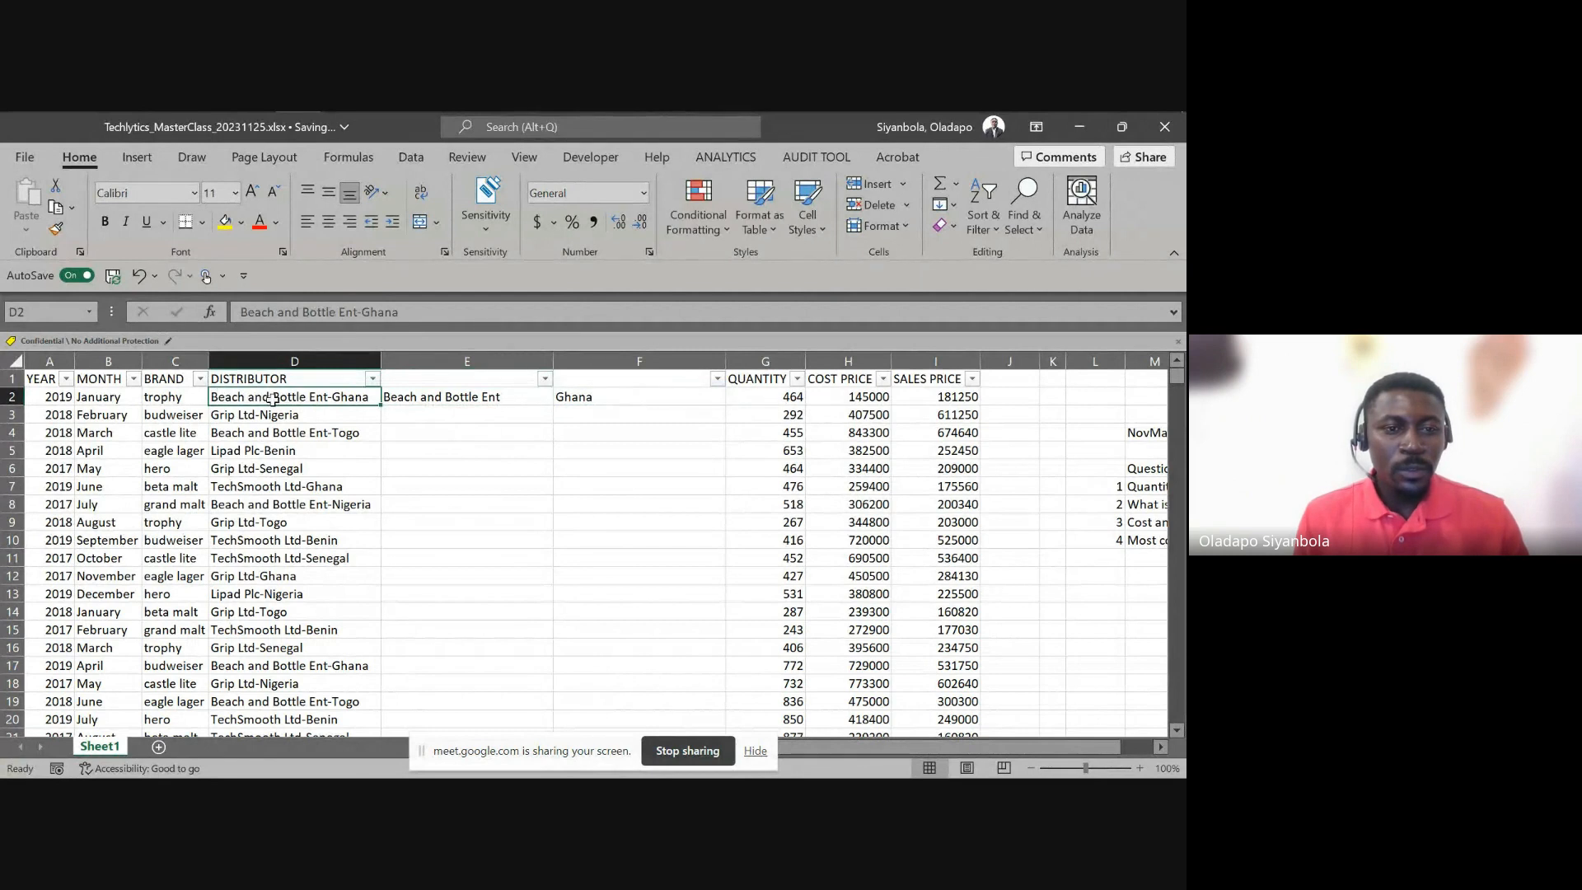
pyautogui.click(432, 397)
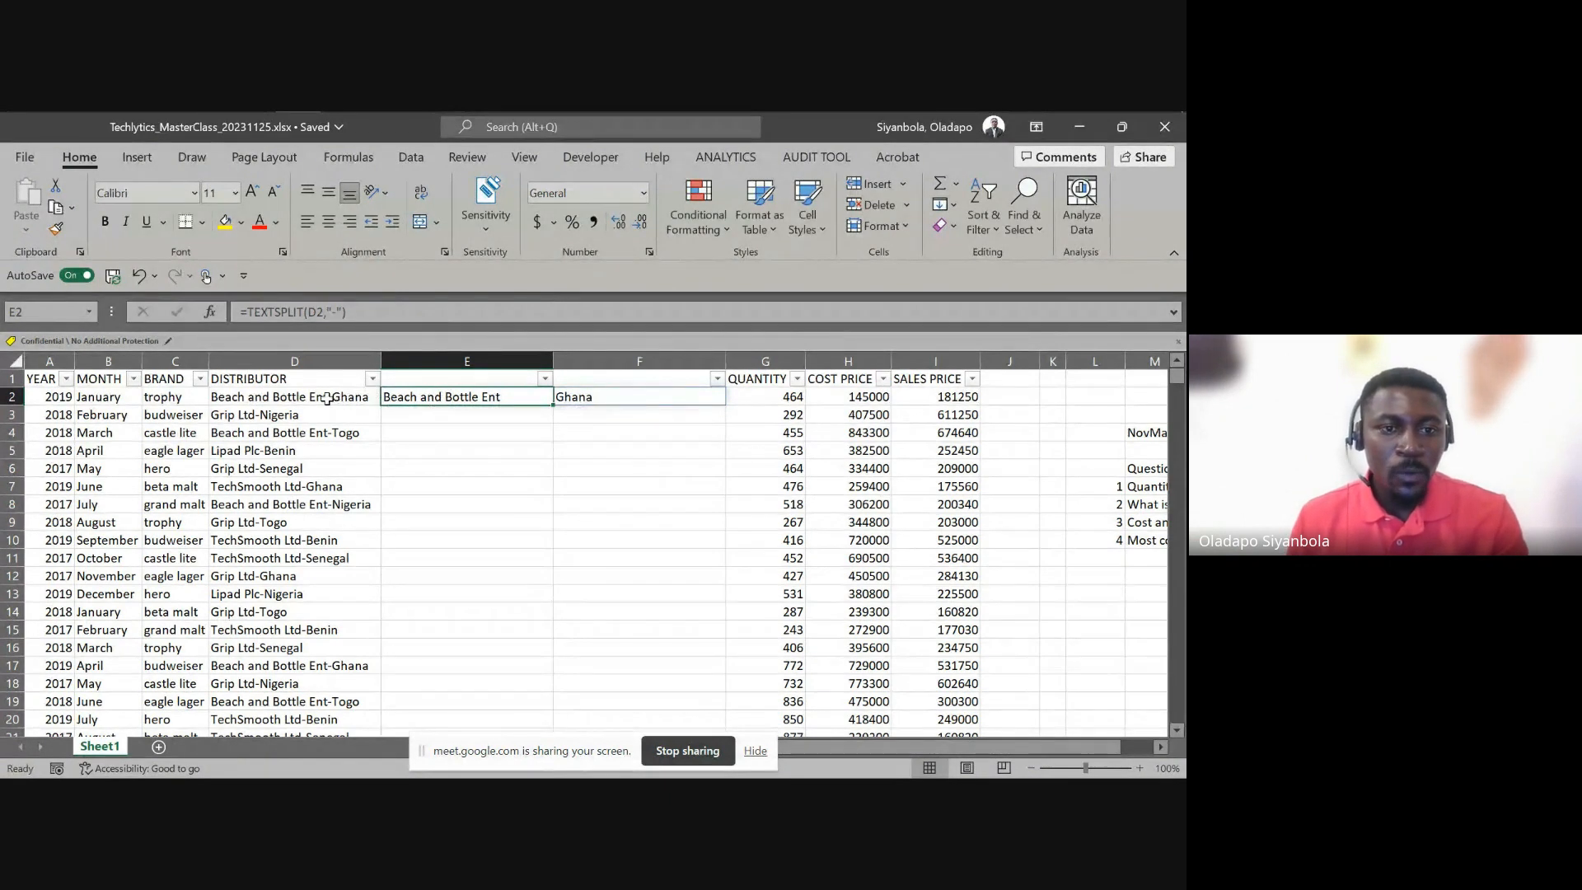
pyautogui.click(576, 401)
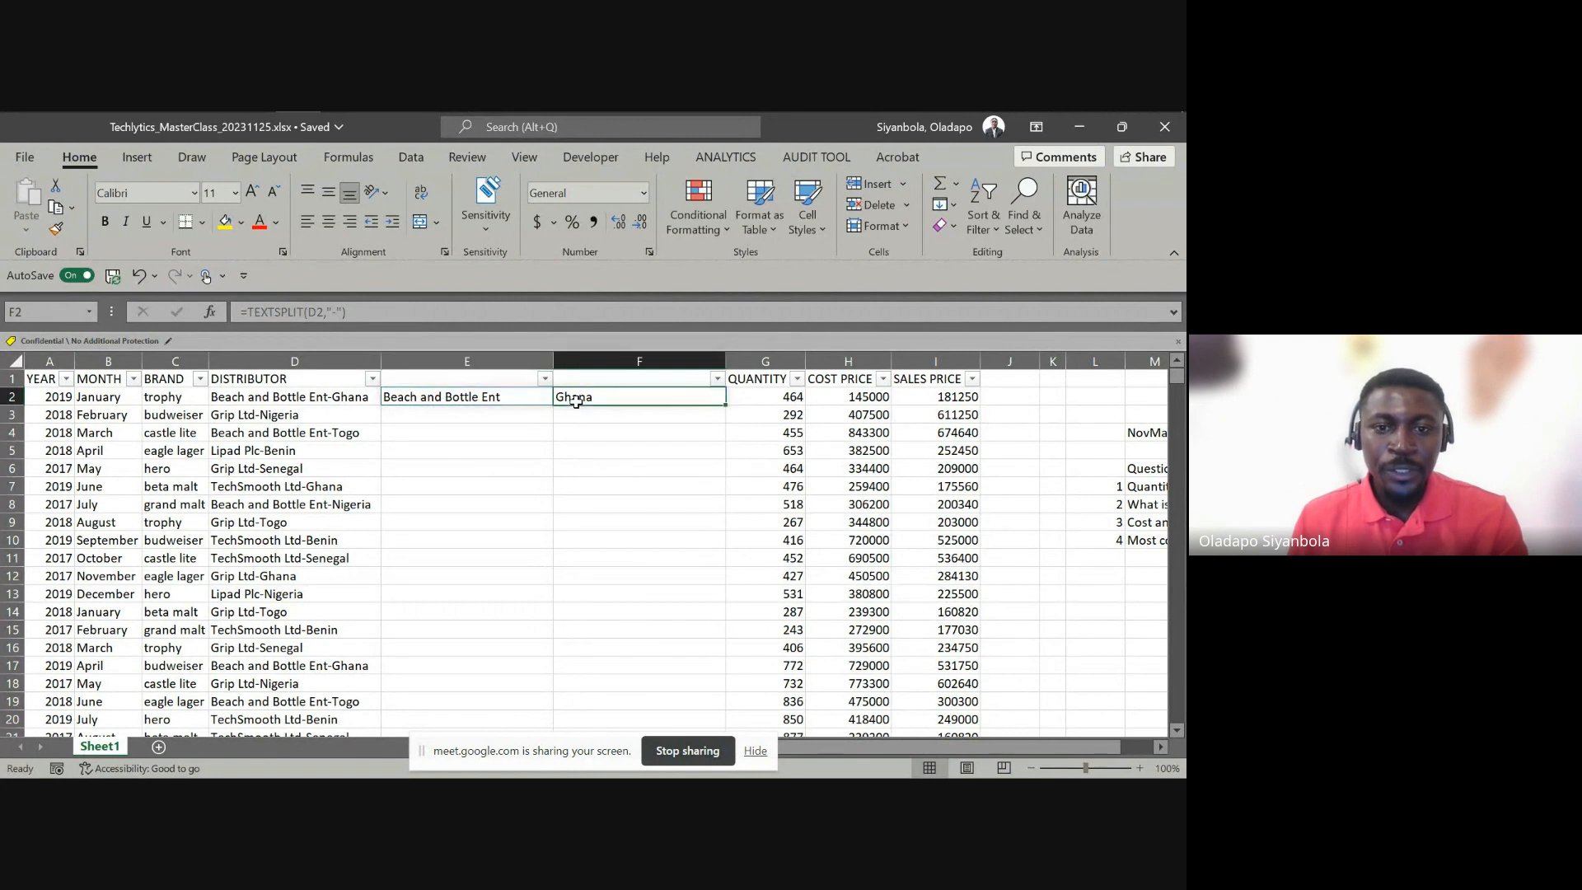
pyautogui.moveTo(467, 396); pyautogui.dragTo(638, 395)
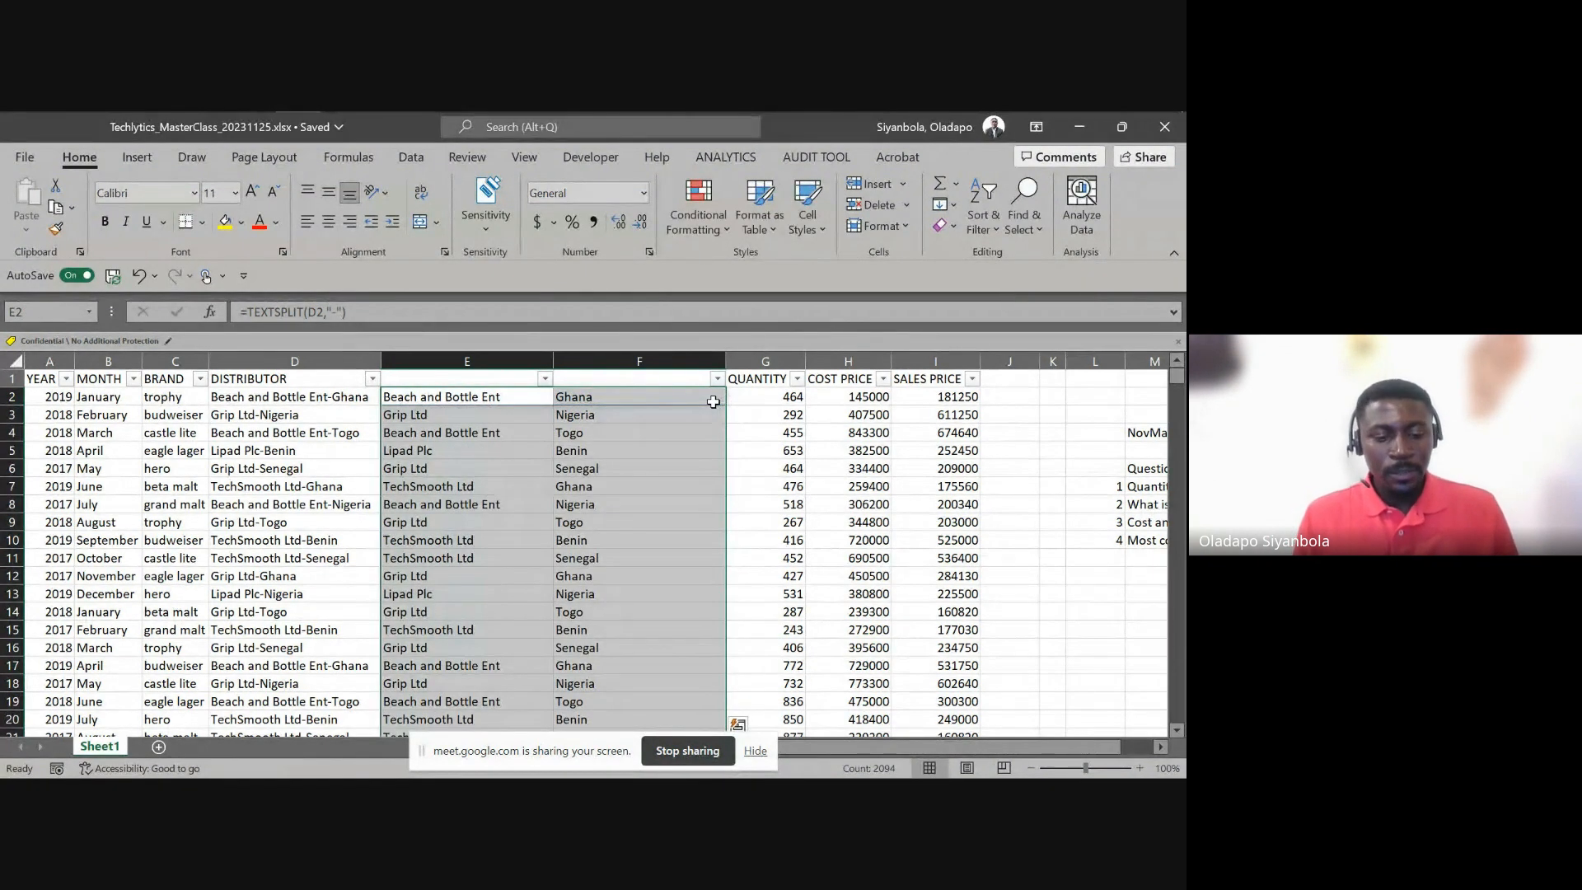
pyautogui.hotkey('ctrl', 'z')
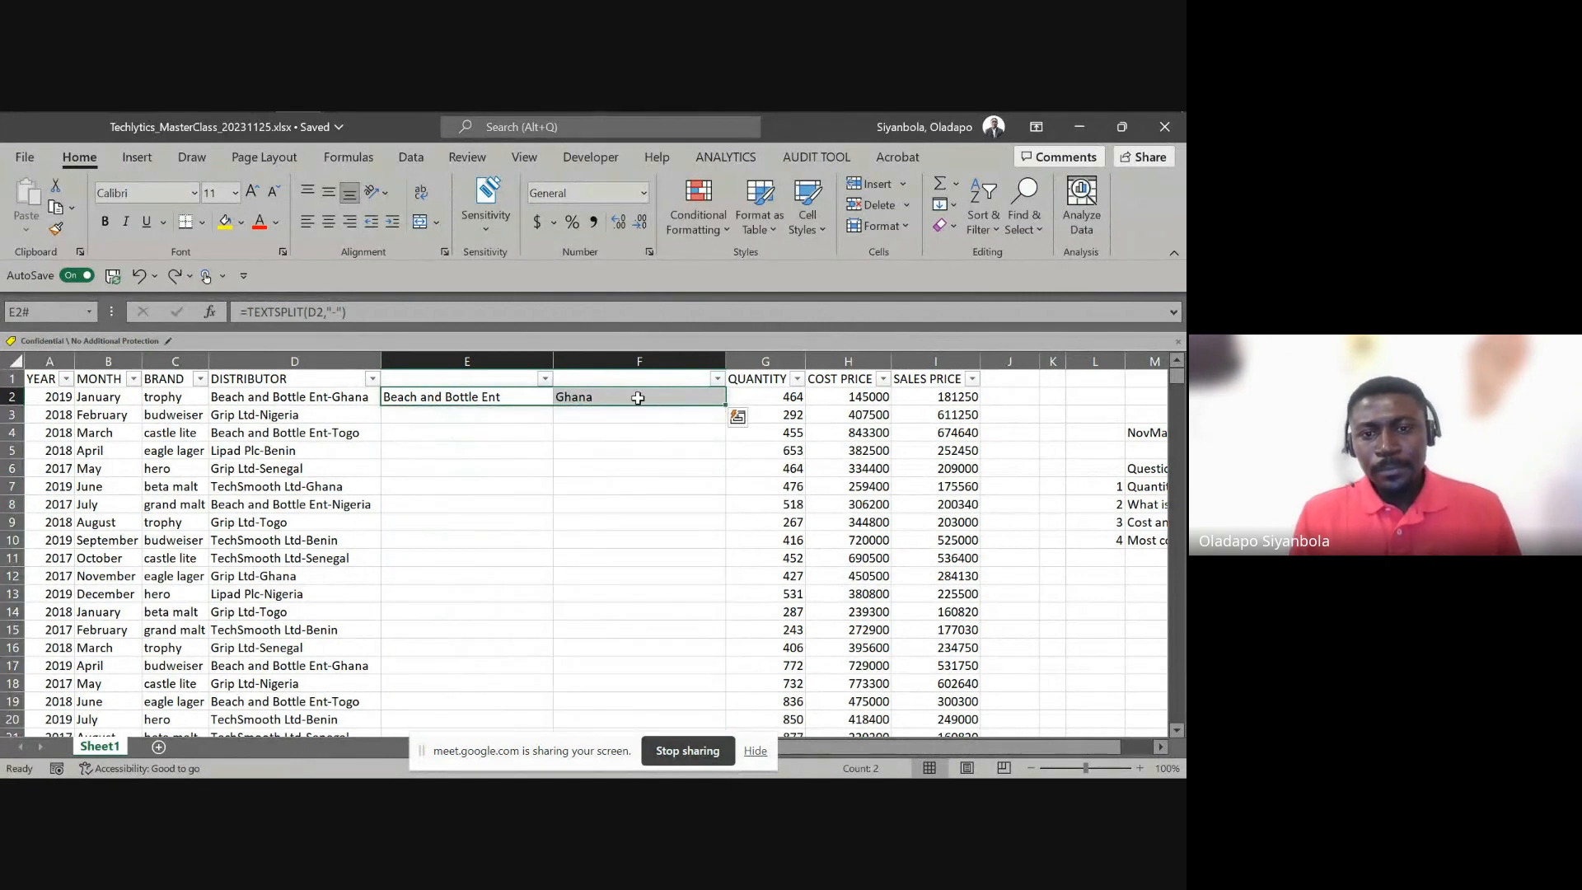
pyautogui.click(626, 397)
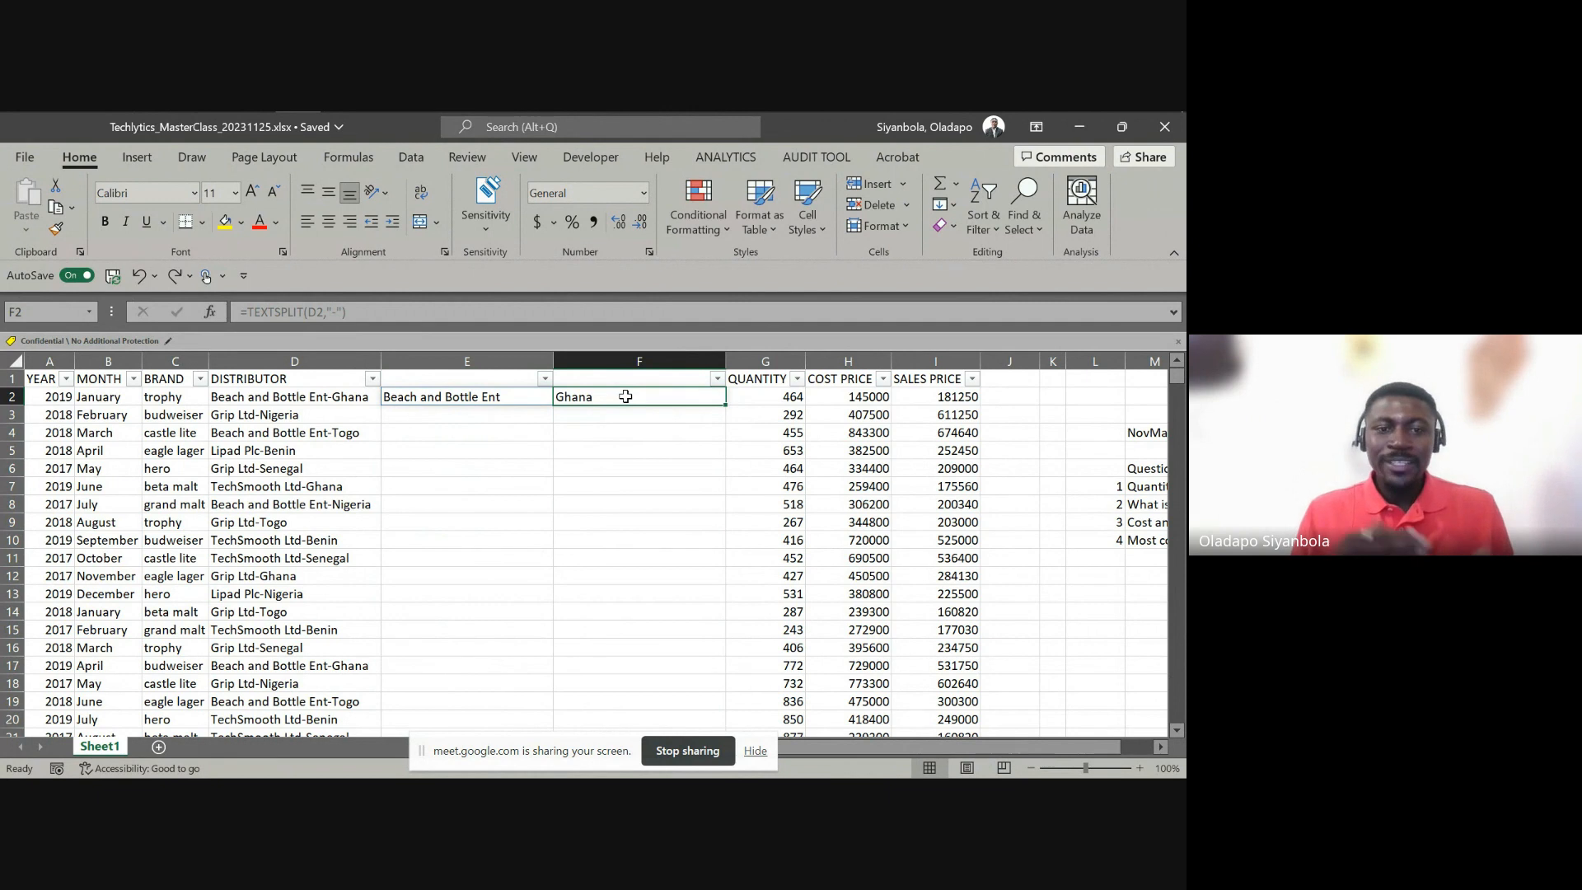
pyautogui.moveTo(519, 399); pyautogui.dragTo(627, 396)
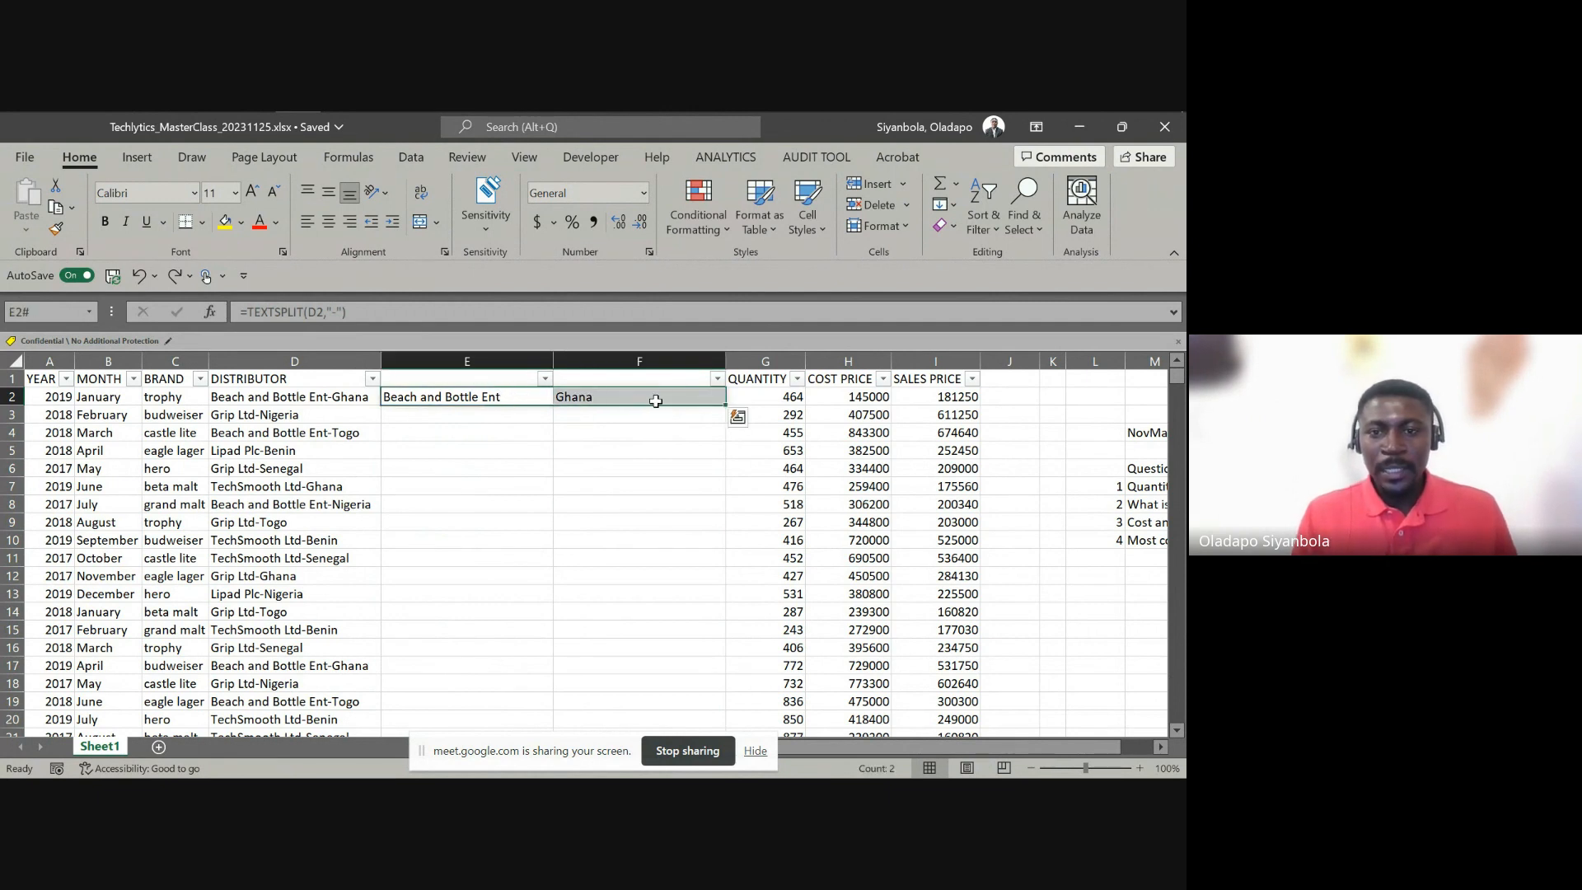
pyautogui.doubleClick(727, 405)
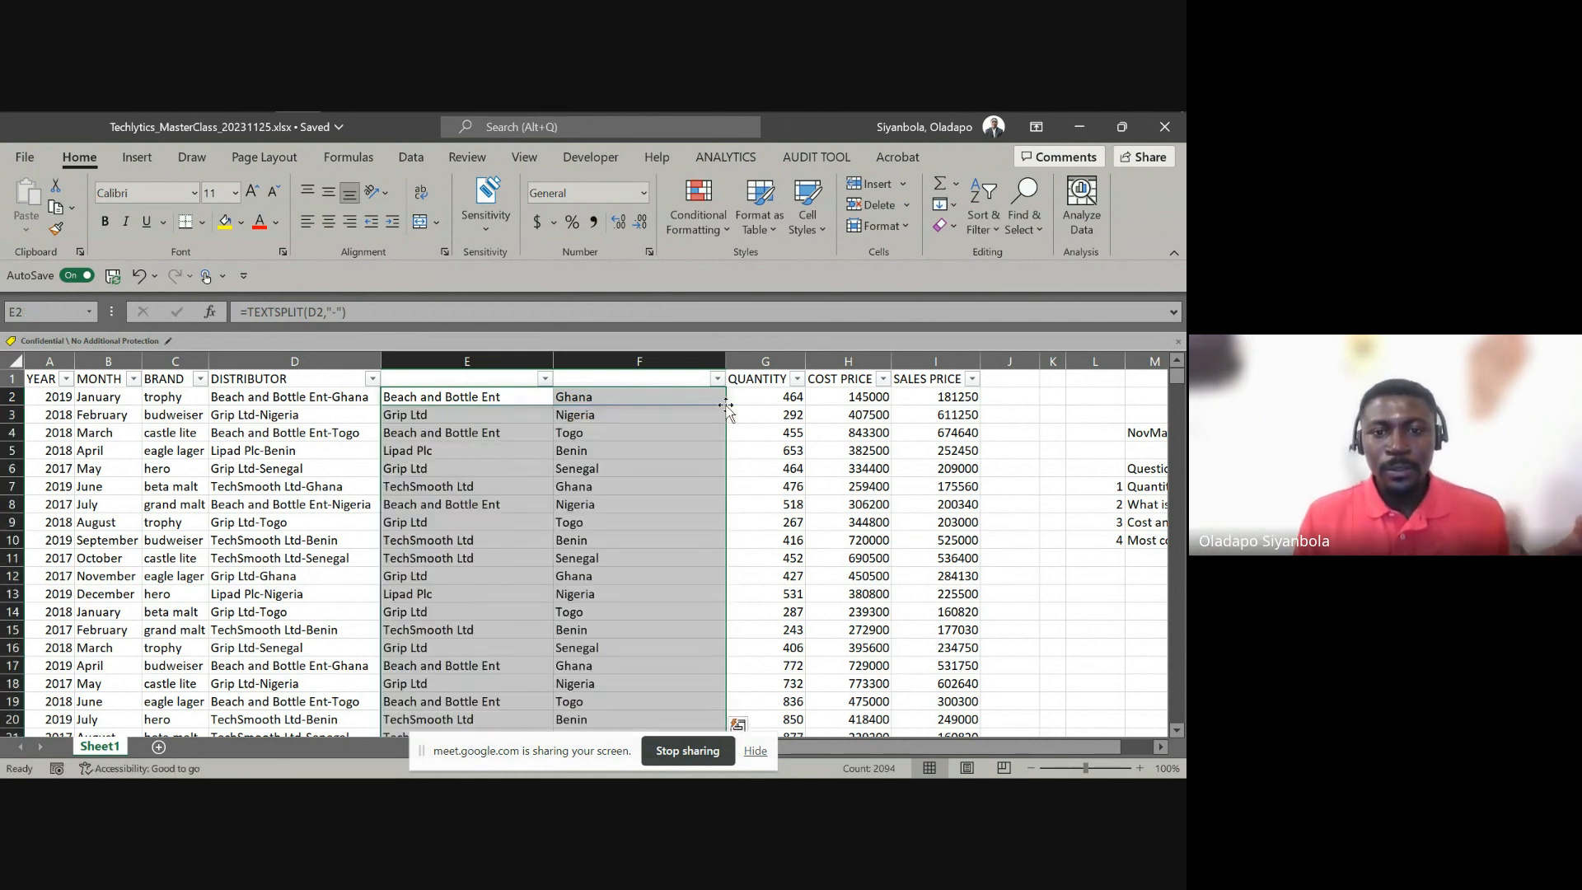
# Check the separated distributor and country values row by row against the original DISTRIBUTOR entries
pyautogui.click(576, 434)
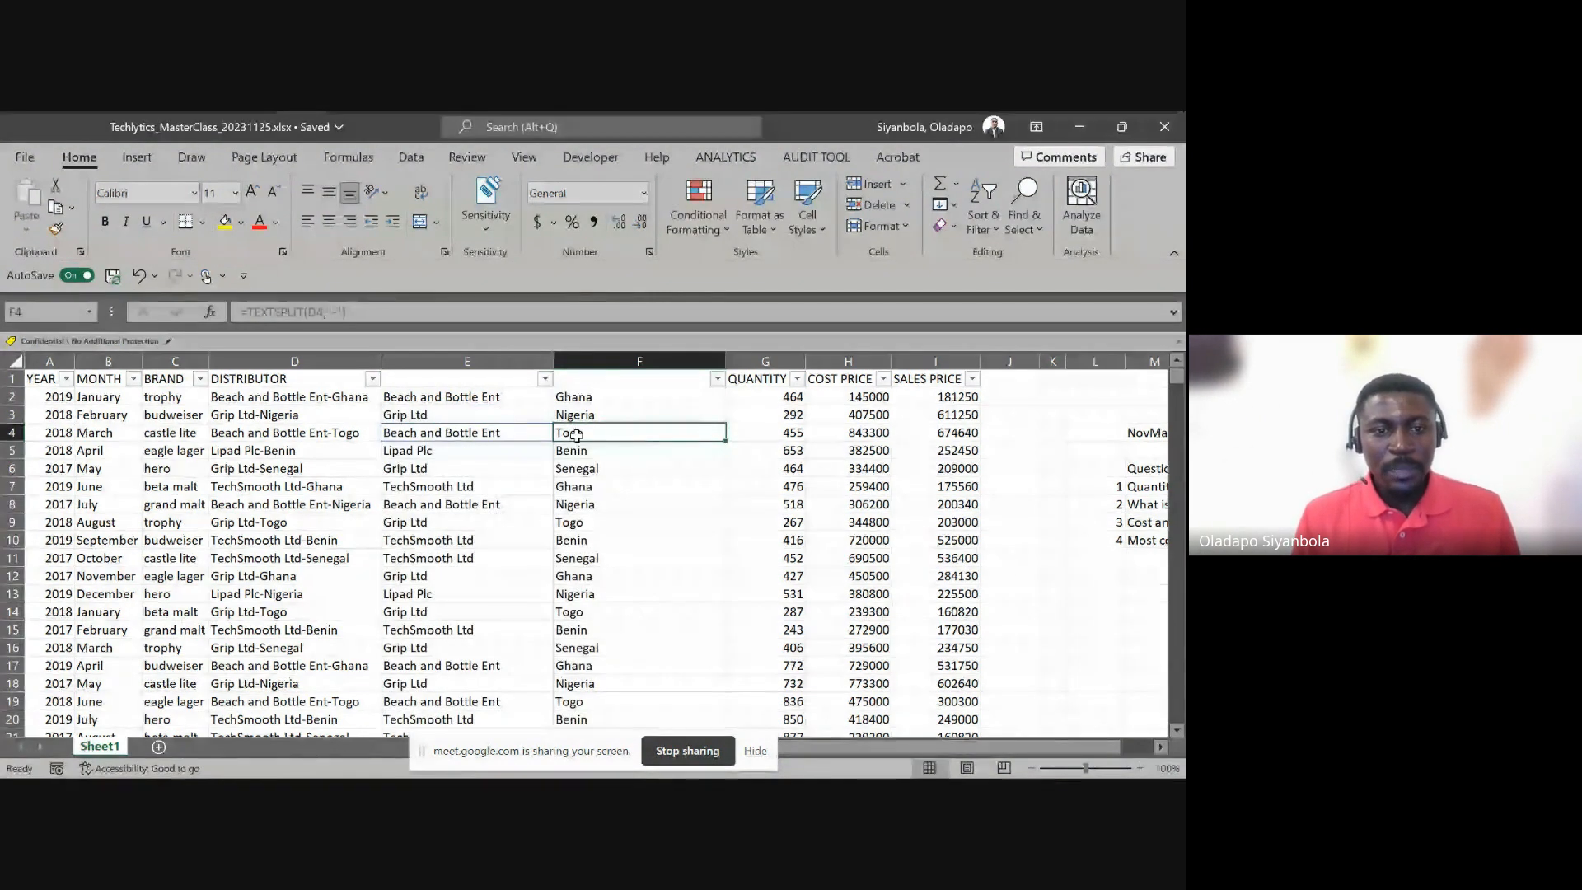
pyautogui.press('Down')
pyautogui.press('Down')
pyautogui.press('Down')
pyautogui.press('Down')
pyautogui.press('Down')
pyautogui.press('Down')
pyautogui.press('Down')
pyautogui.press('Down')
pyautogui.press('Down')
pyautogui.press('Down')
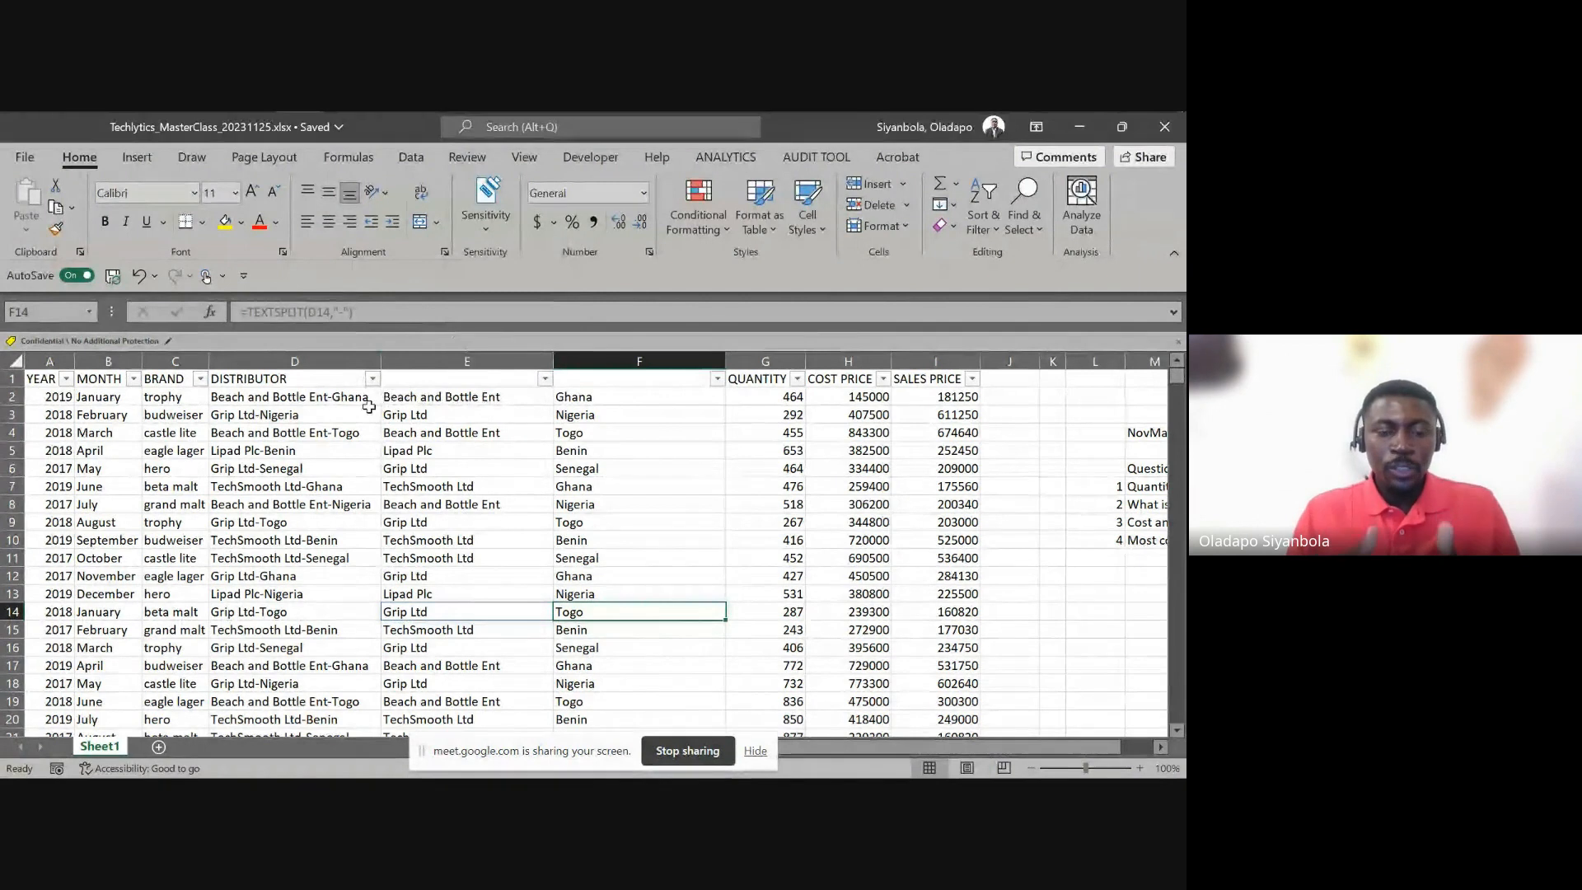
# Replace the TEXTSPLIT formulas in columns E and F with their values using Paste Special Values
pyautogui.click(445, 396)
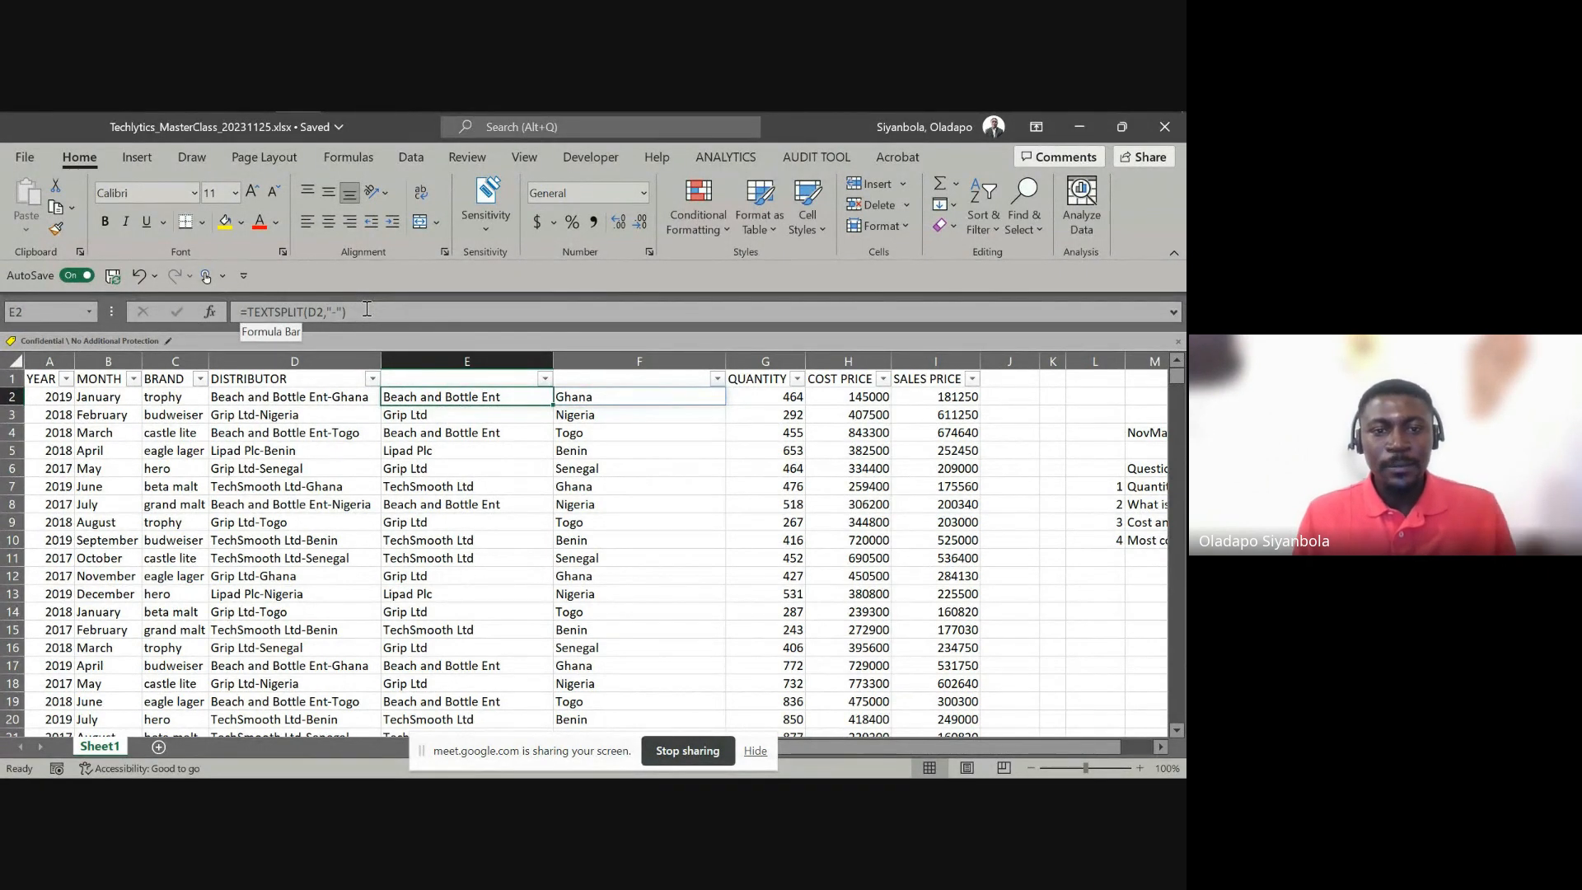
pyautogui.hotkey('shift', 'Right')
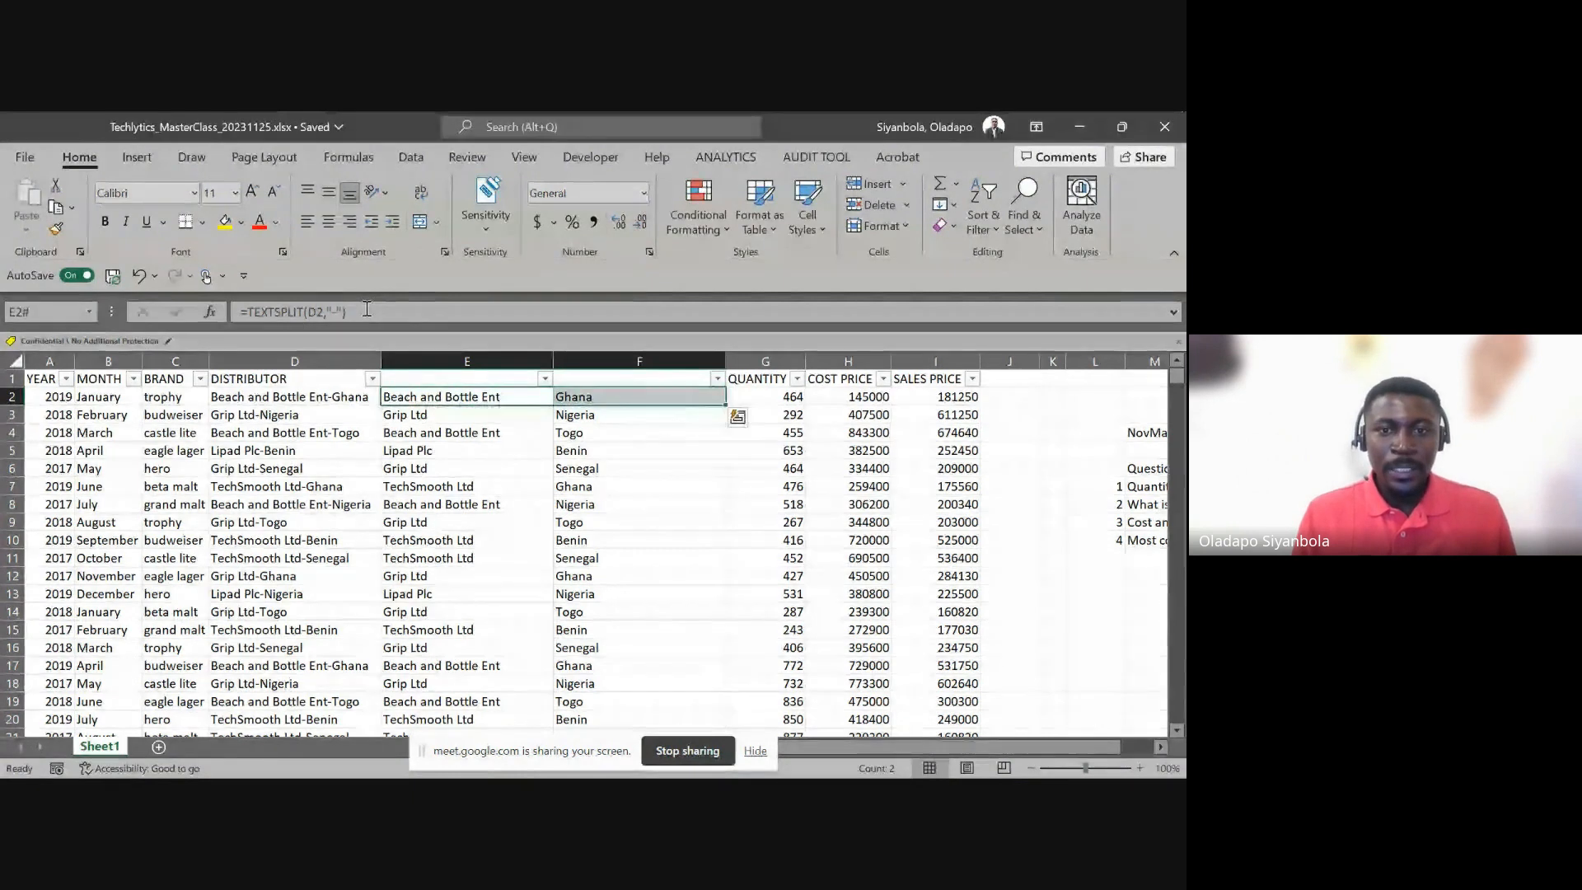
pyautogui.hotkey('ctrl', 'shift', 'Down')
pyautogui.hotkey('ctrl', 'c')
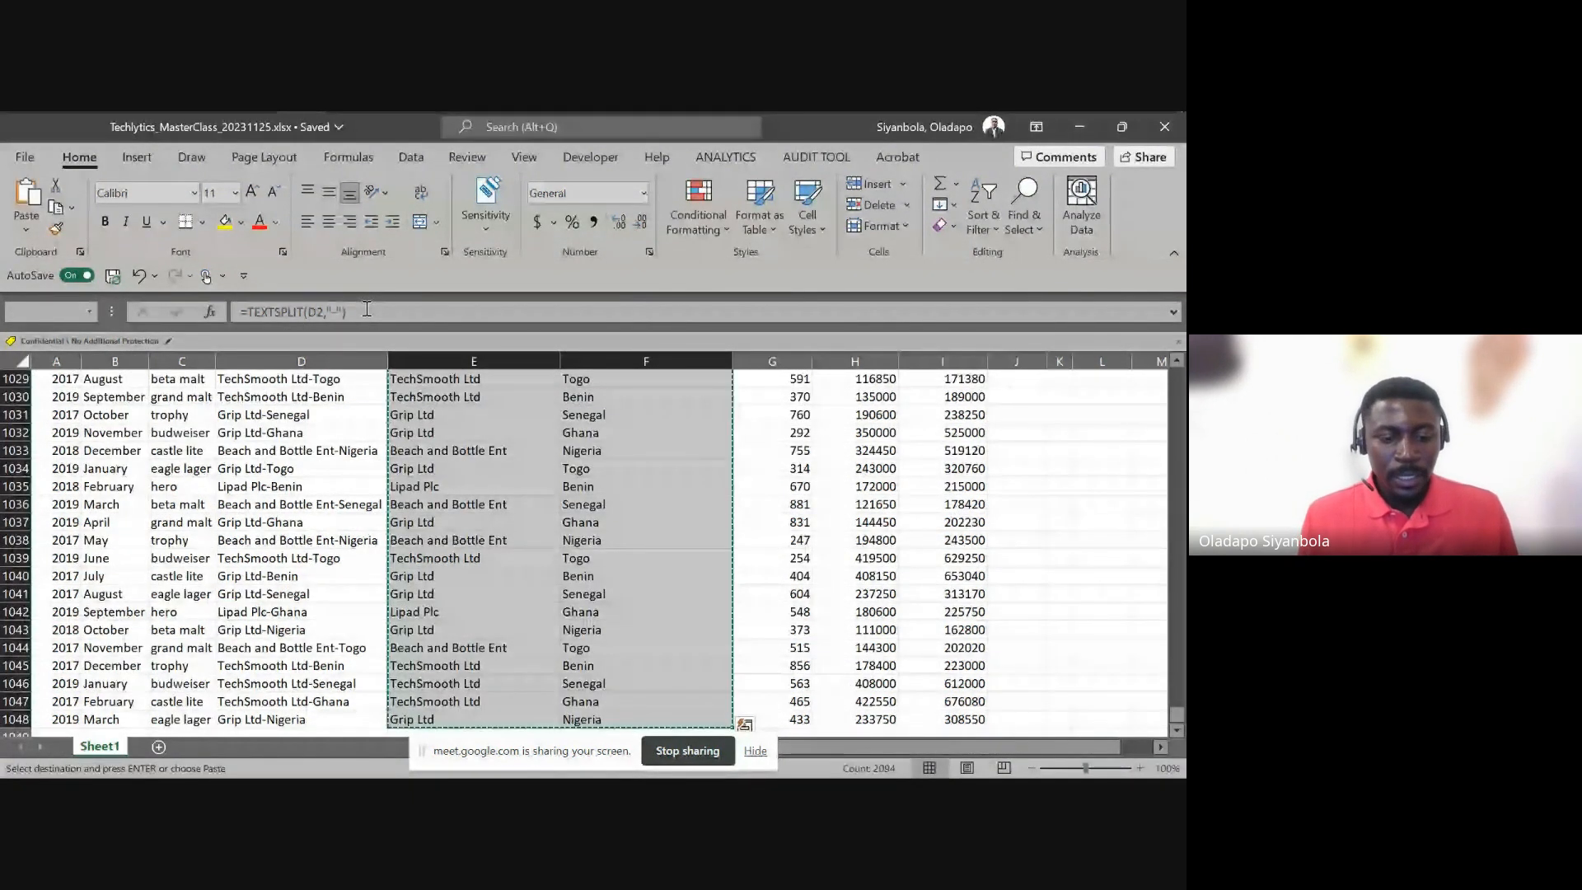
pyautogui.hotkey('ctrl', 'alt', 'v')
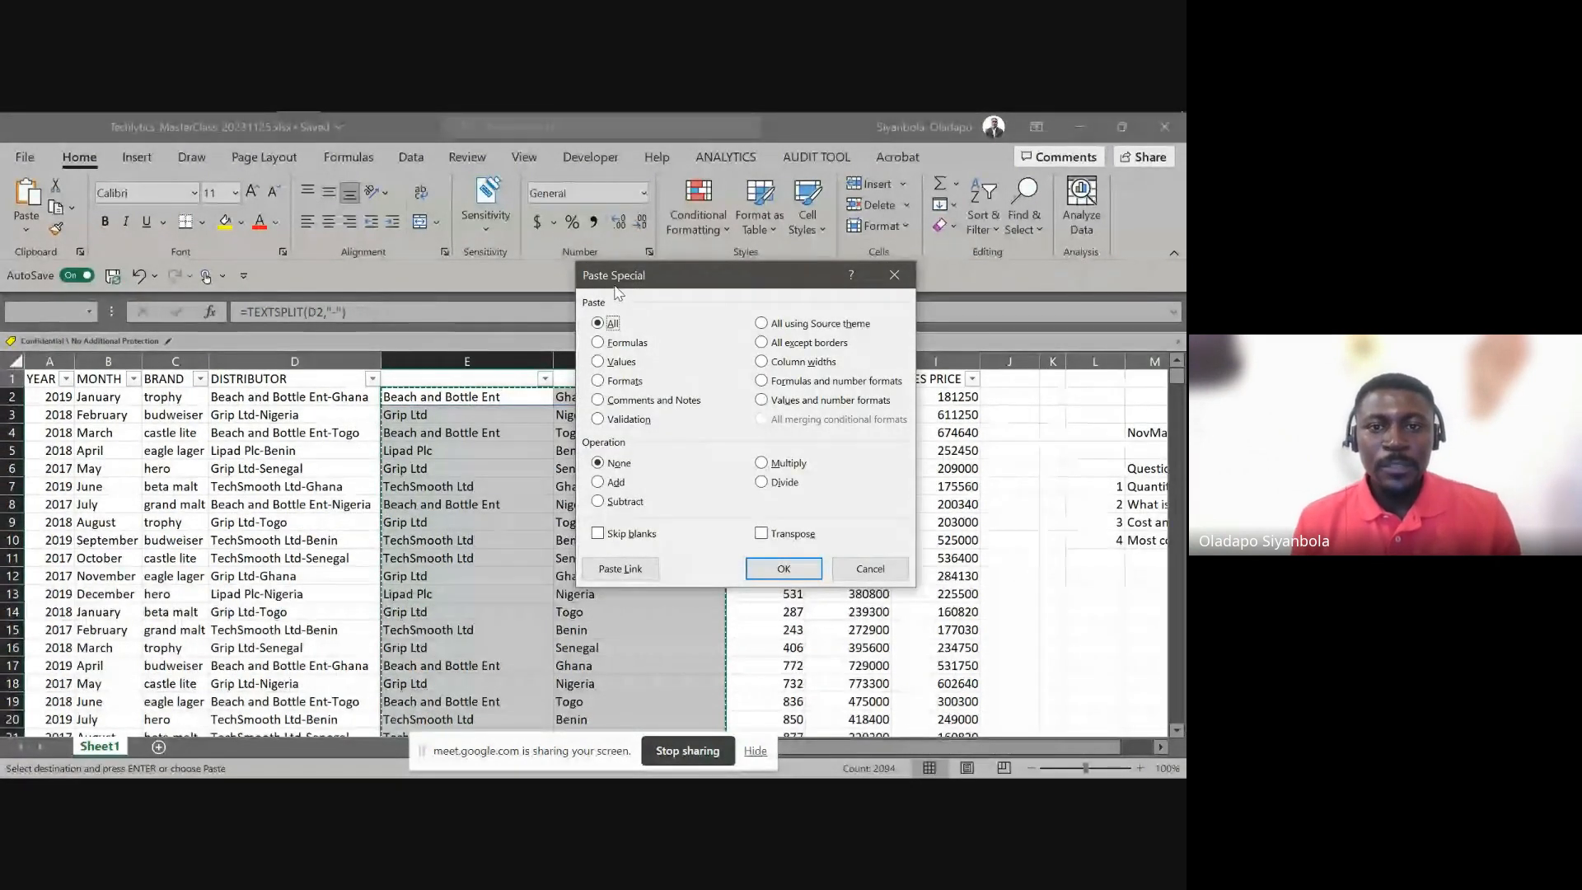
pyautogui.click(616, 362)
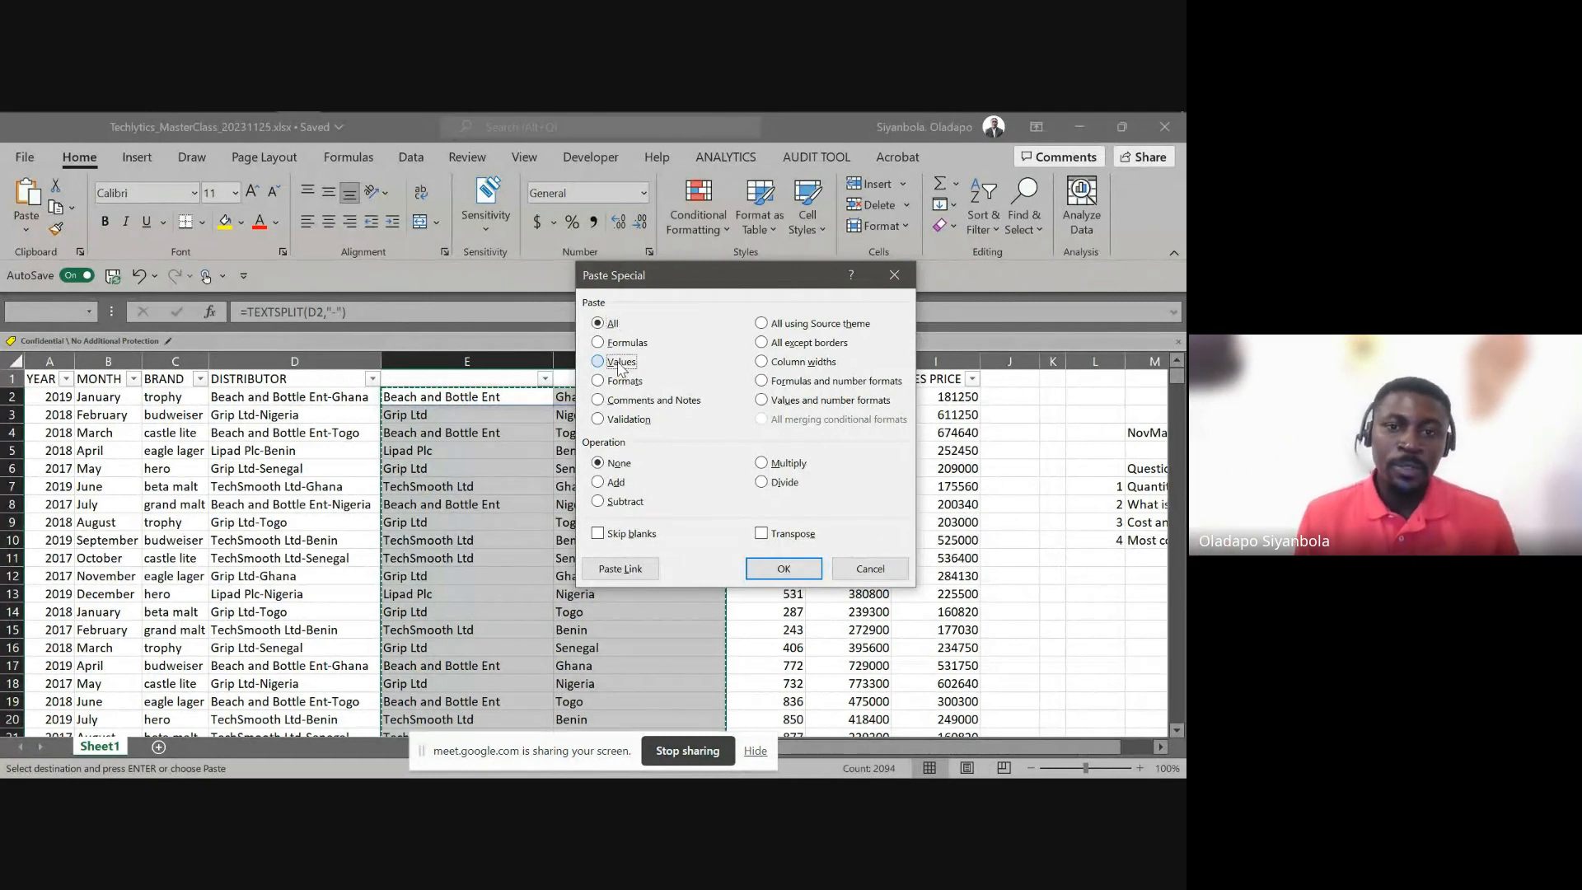
pyautogui.click(768, 569)
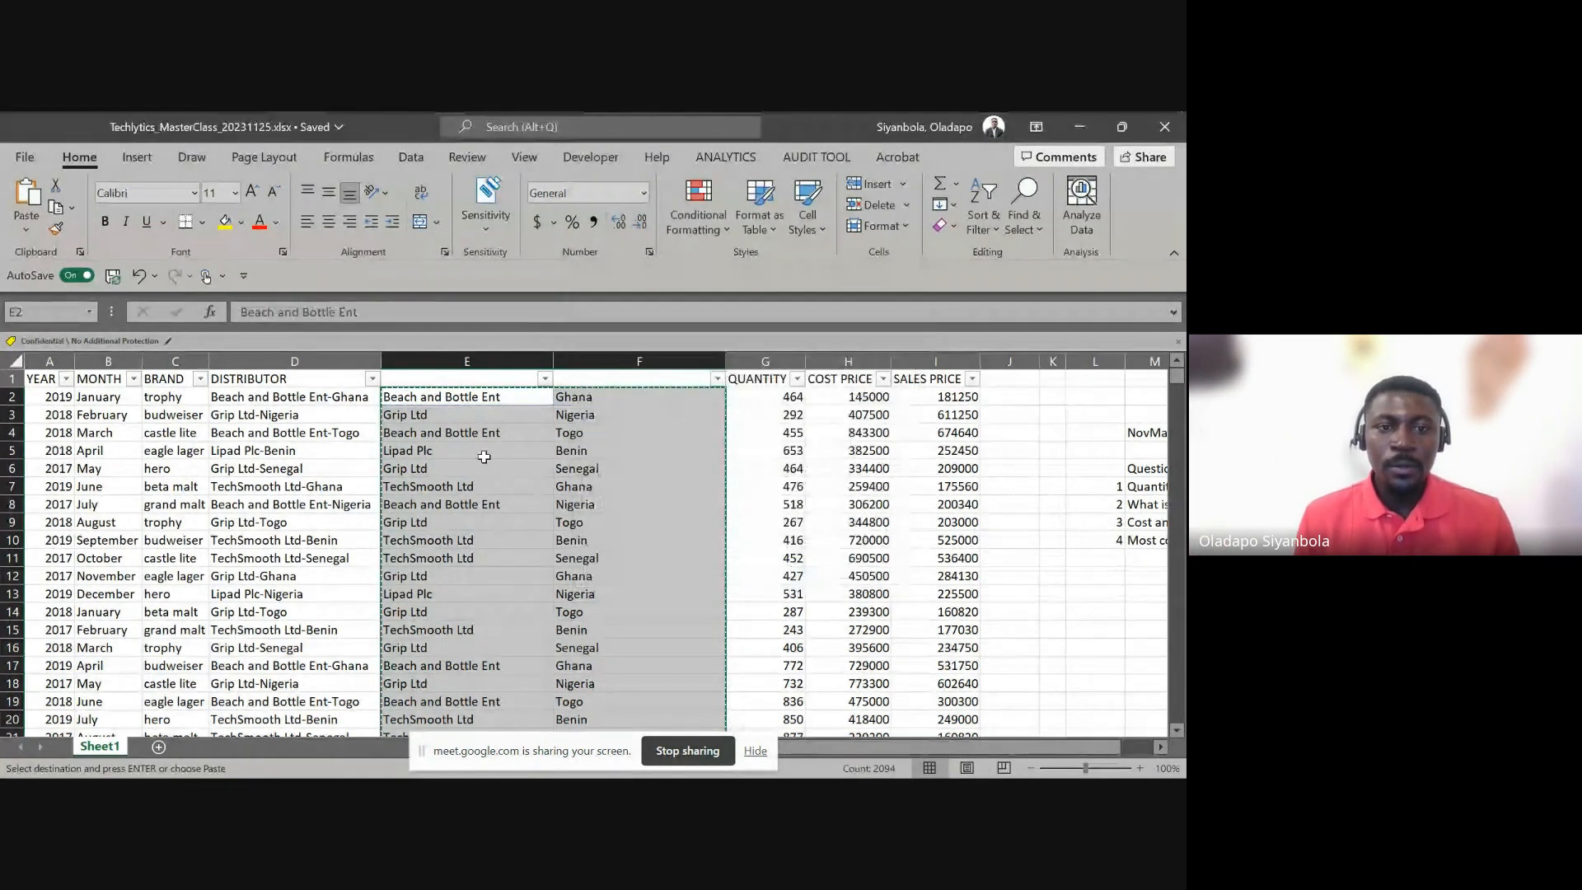
pyautogui.click(432, 415)
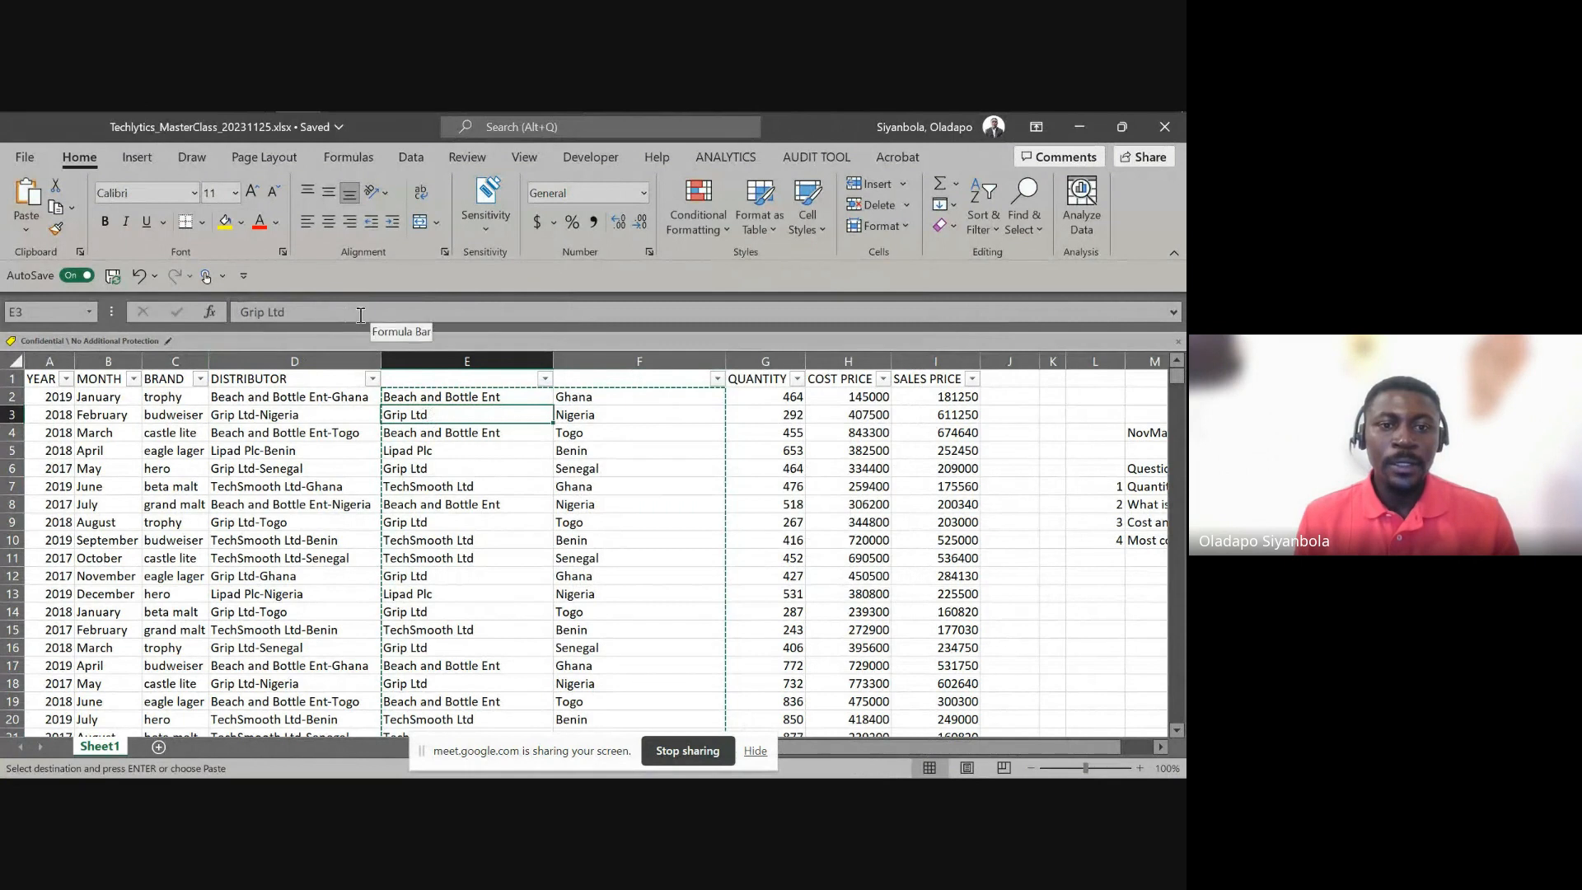
pyautogui.press('Escape')
# Copy the DISTRIBUTOR header from D1 to E1 and enter COUNTRY as the header in F1
pyautogui.press('Up')
pyautogui.press('Up')
pyautogui.press('Left')
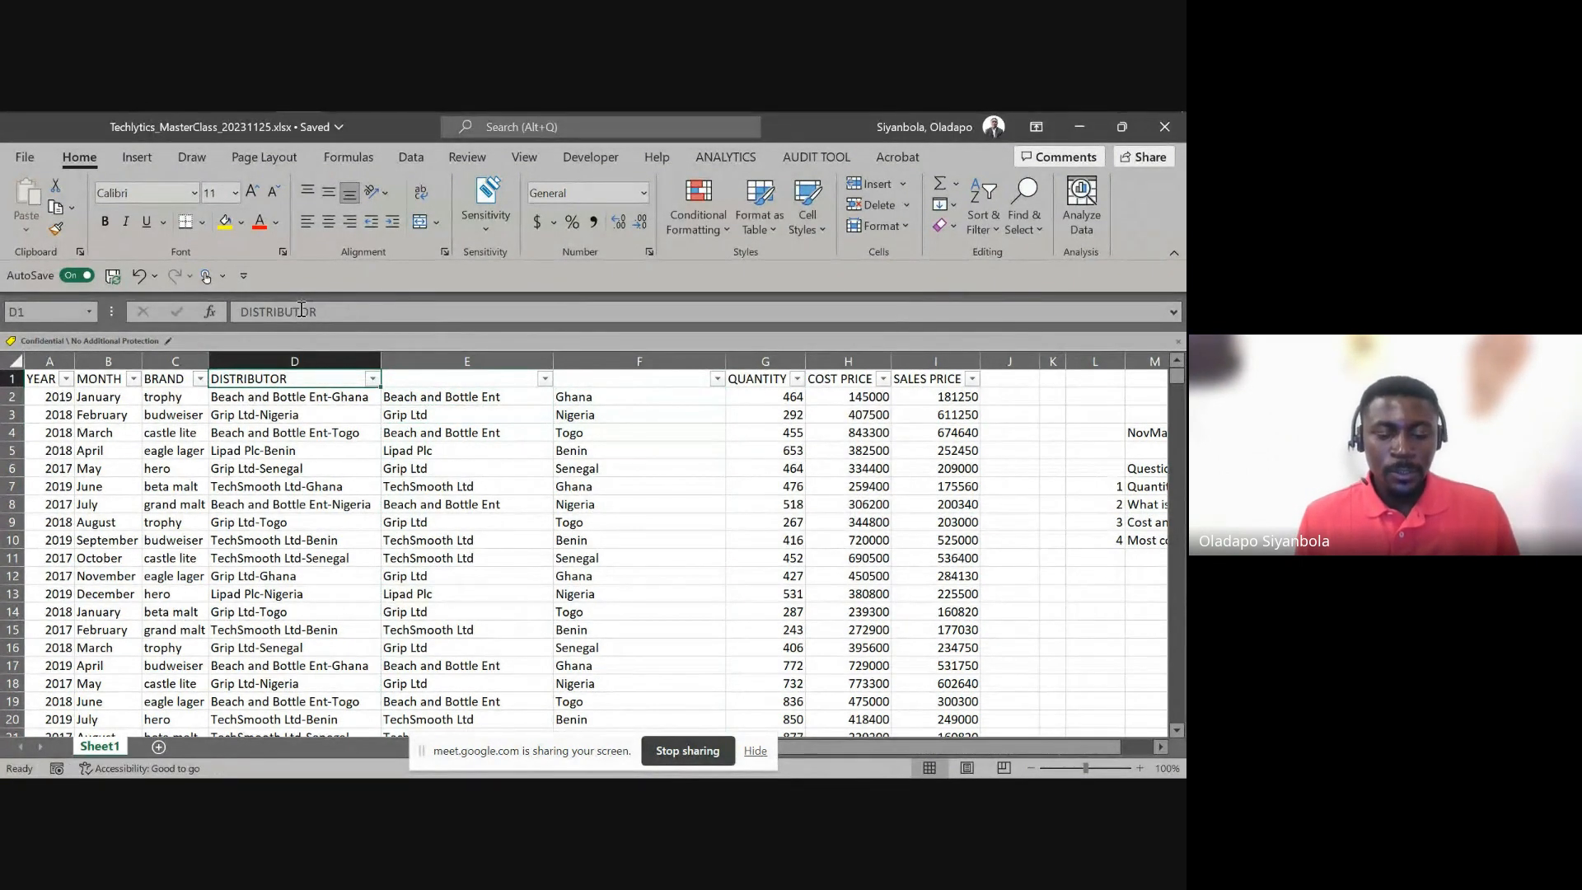
pyautogui.hotkey('ctrl', 'c')
pyautogui.press('Right')
pyautogui.press('Return')
pyautogui.press('Right')
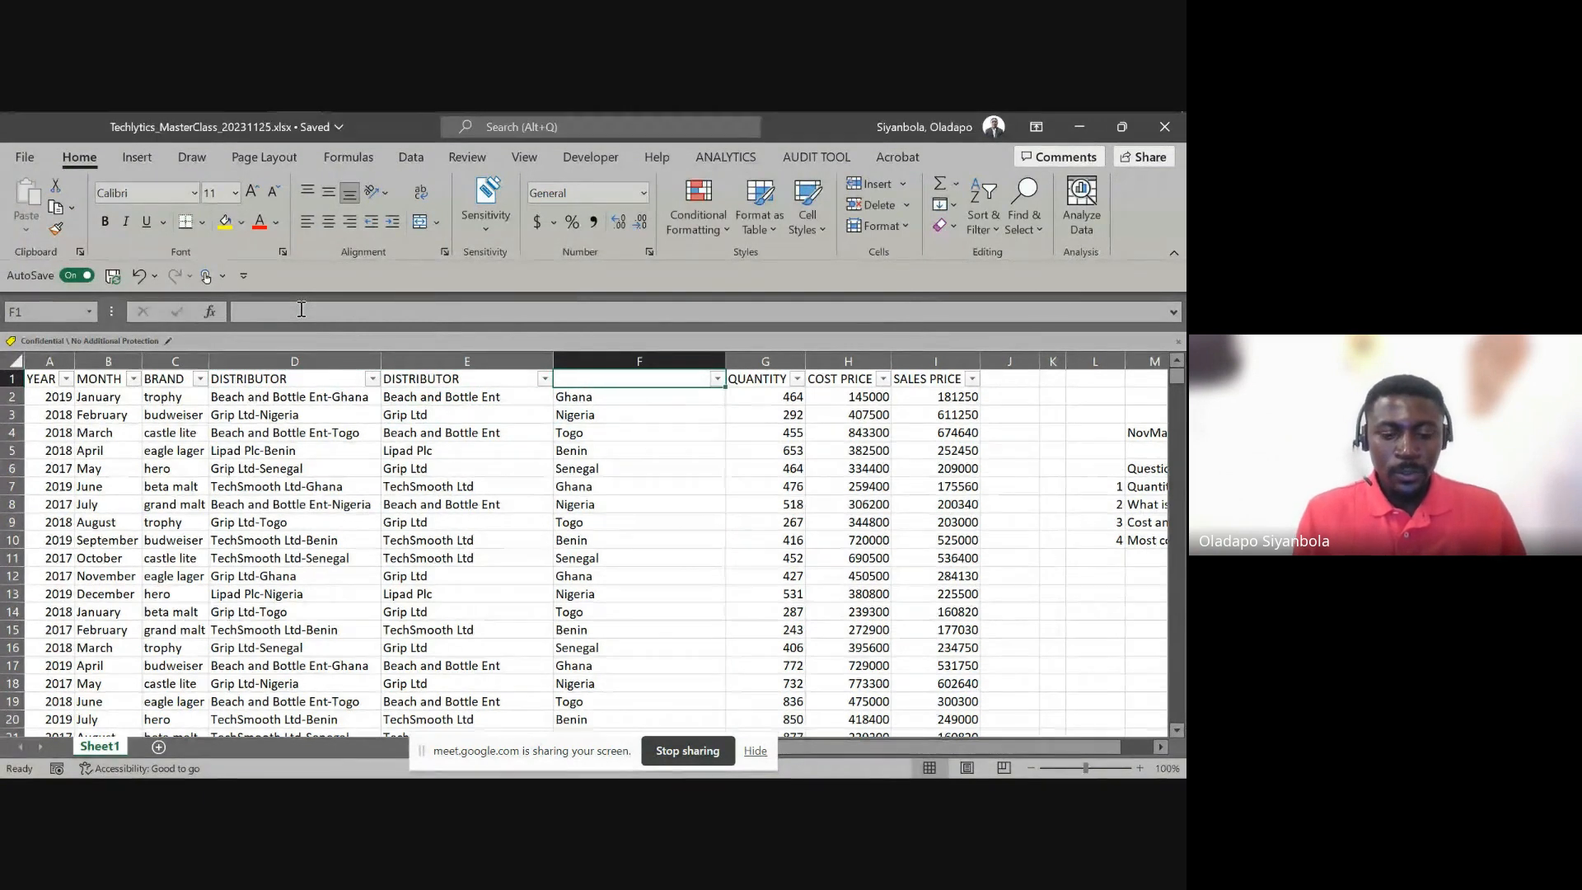
pyautogui.write('COUNTRY')
pyautogui.press('Return')
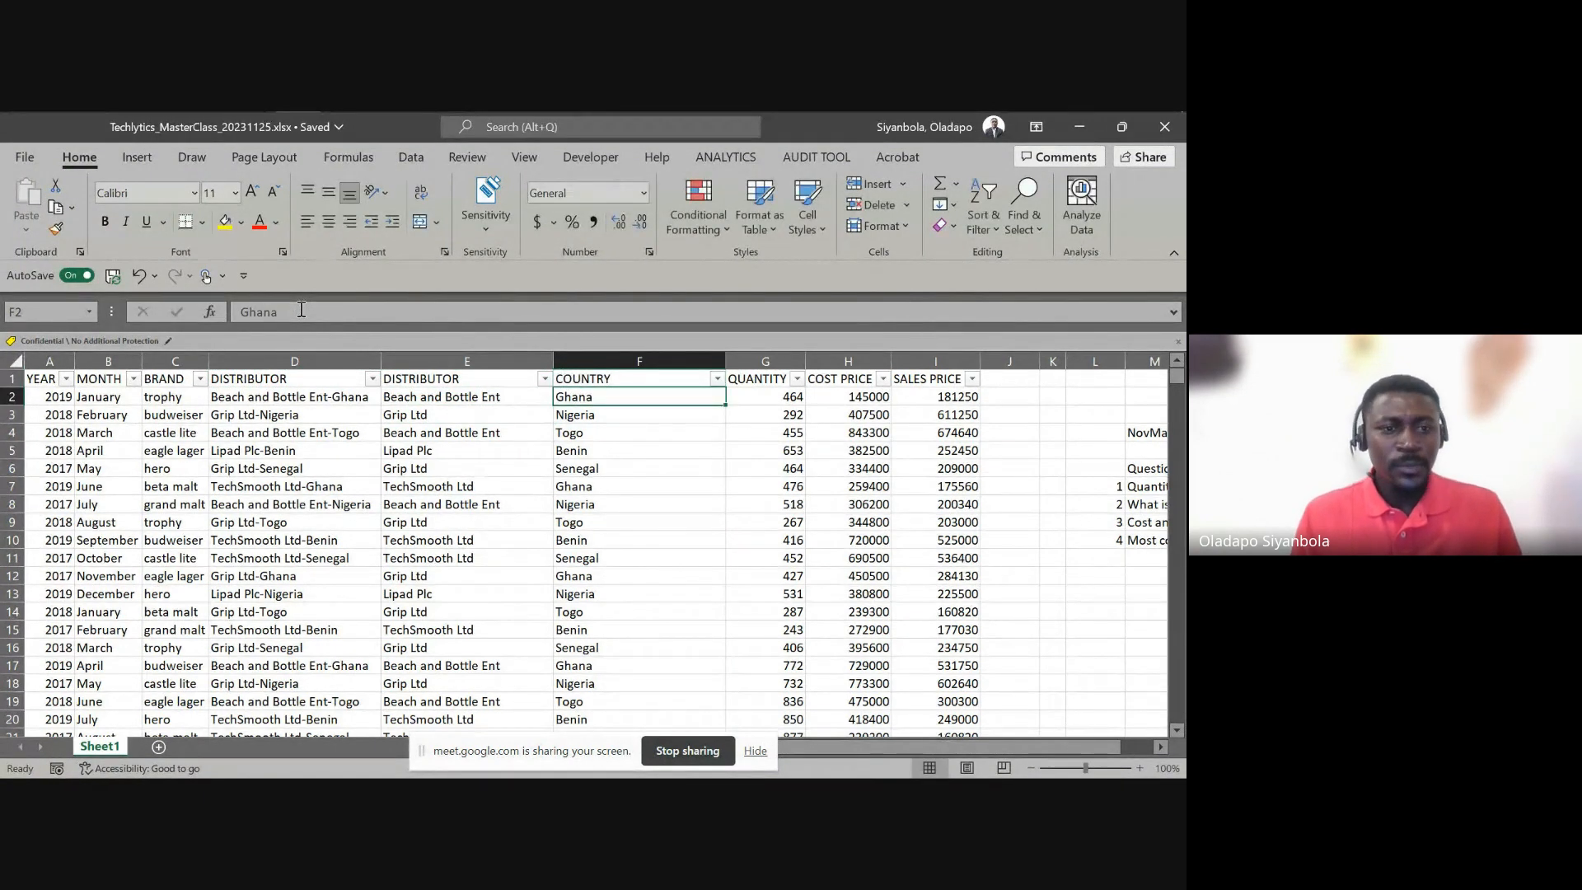
# Delete the original column D holding the combined distributor-country entries
pyautogui.click(314, 360)
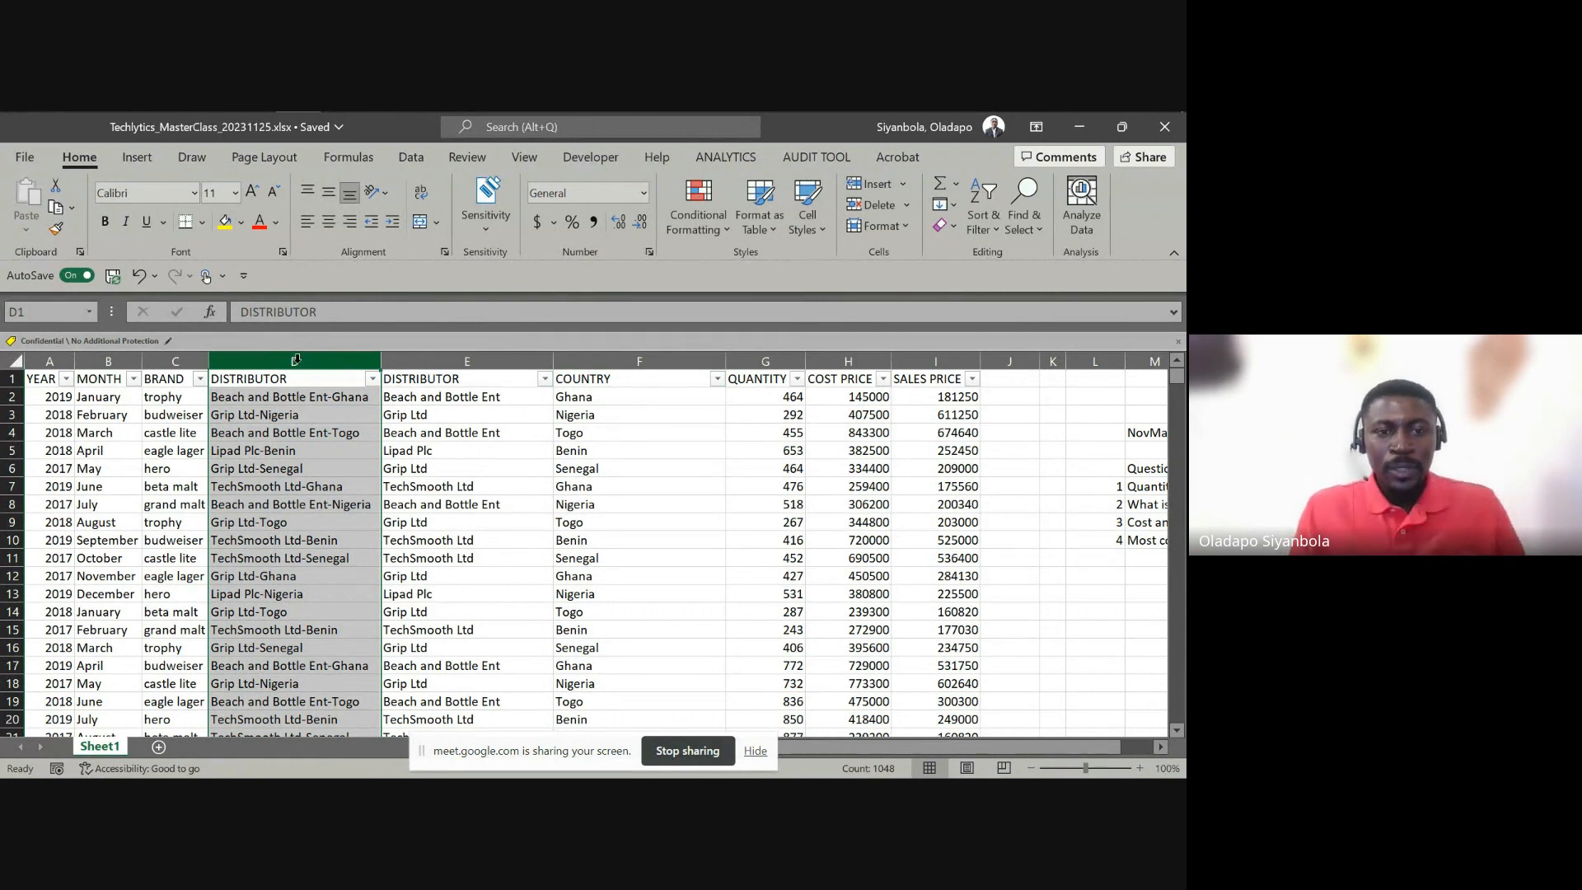
pyautogui.rightClick(297, 361)
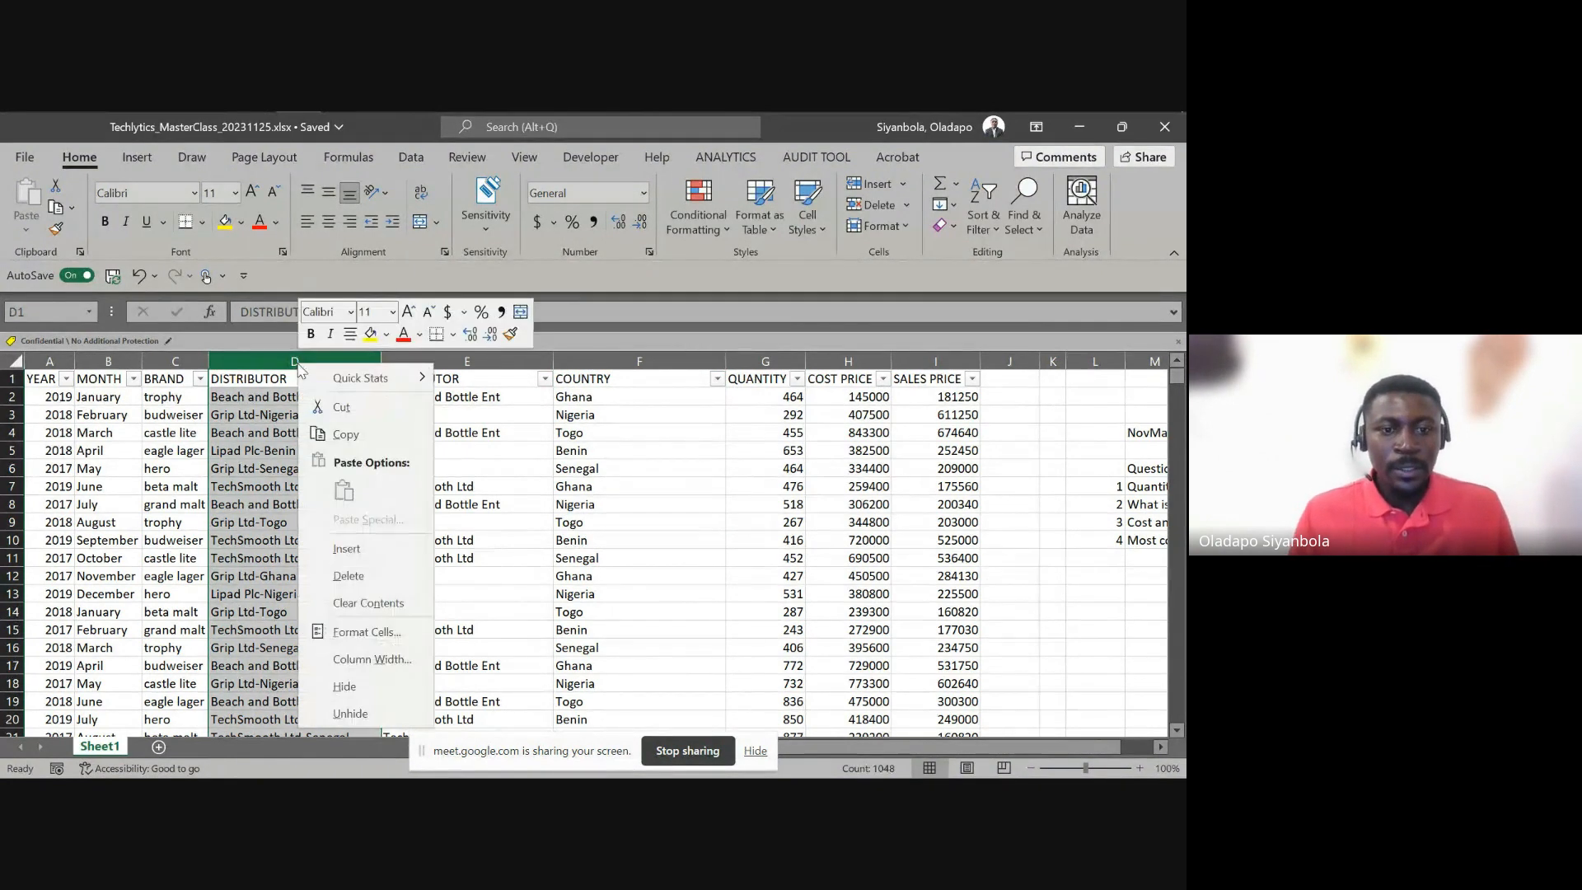
pyautogui.click(379, 579)
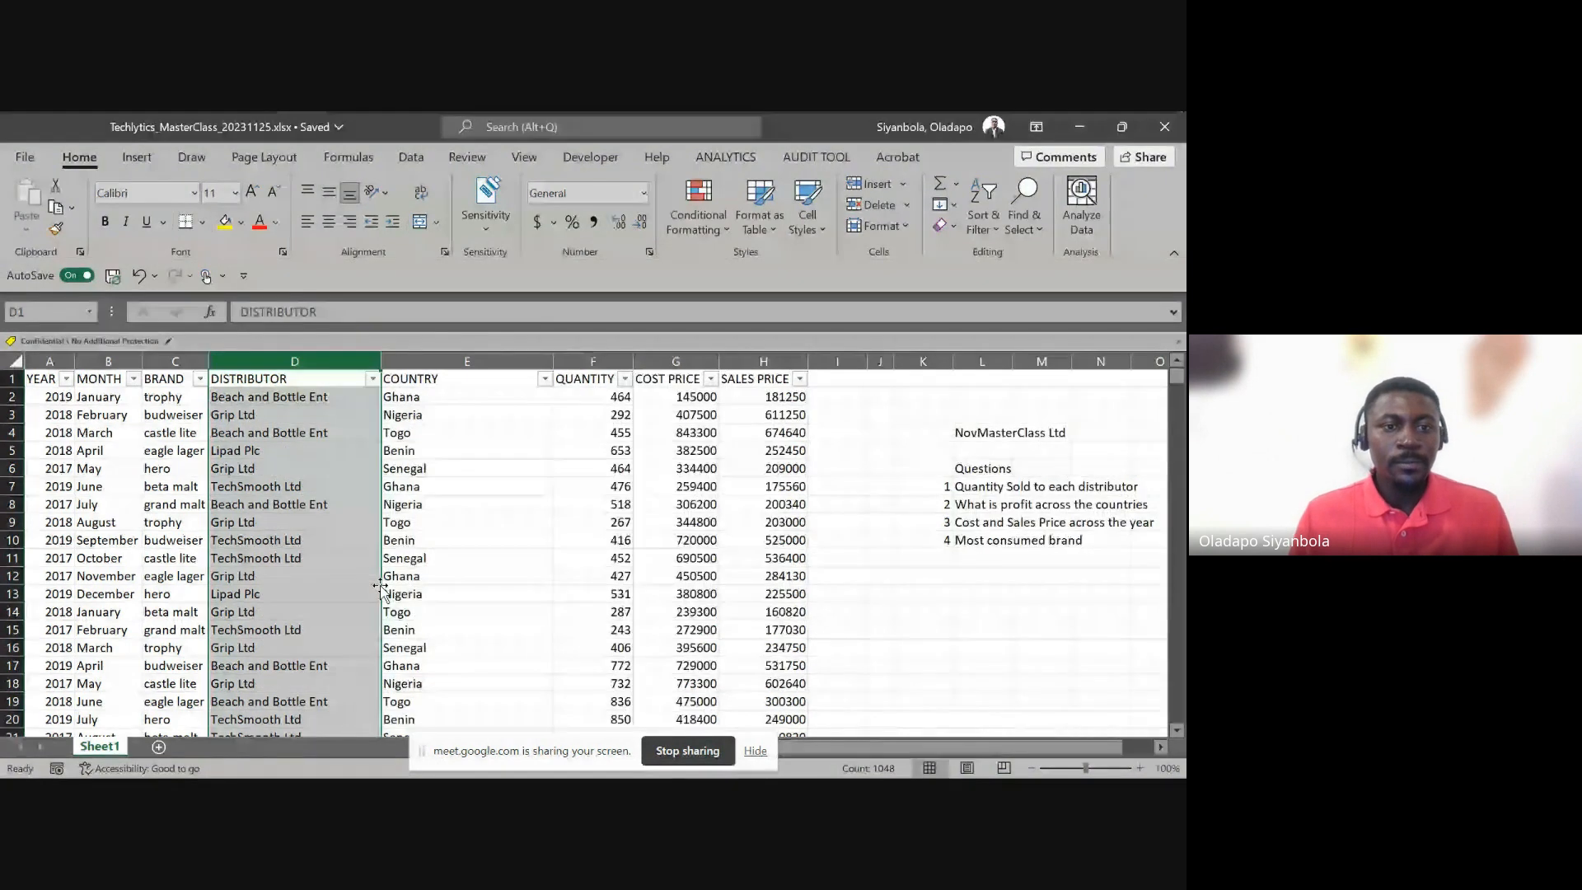
# Compare question 2 on profit across the countries with the DISTRIBUTOR, COUNTRY, COST PRICE and SALES PRICE columns
pyautogui.click(259, 398)
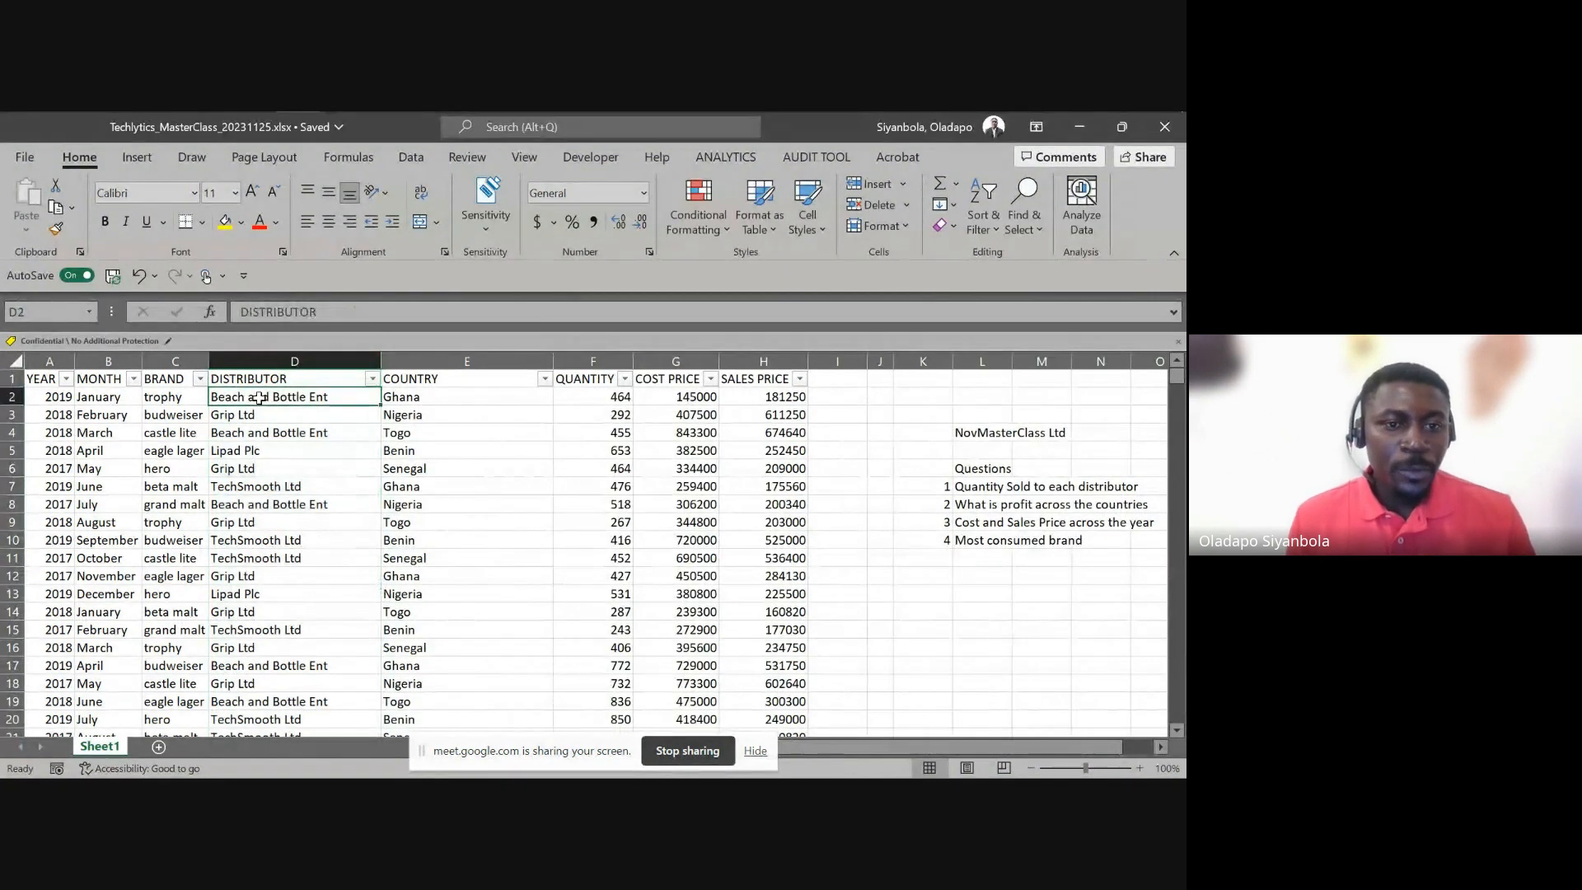
pyautogui.press('Right')
pyautogui.press('Up')
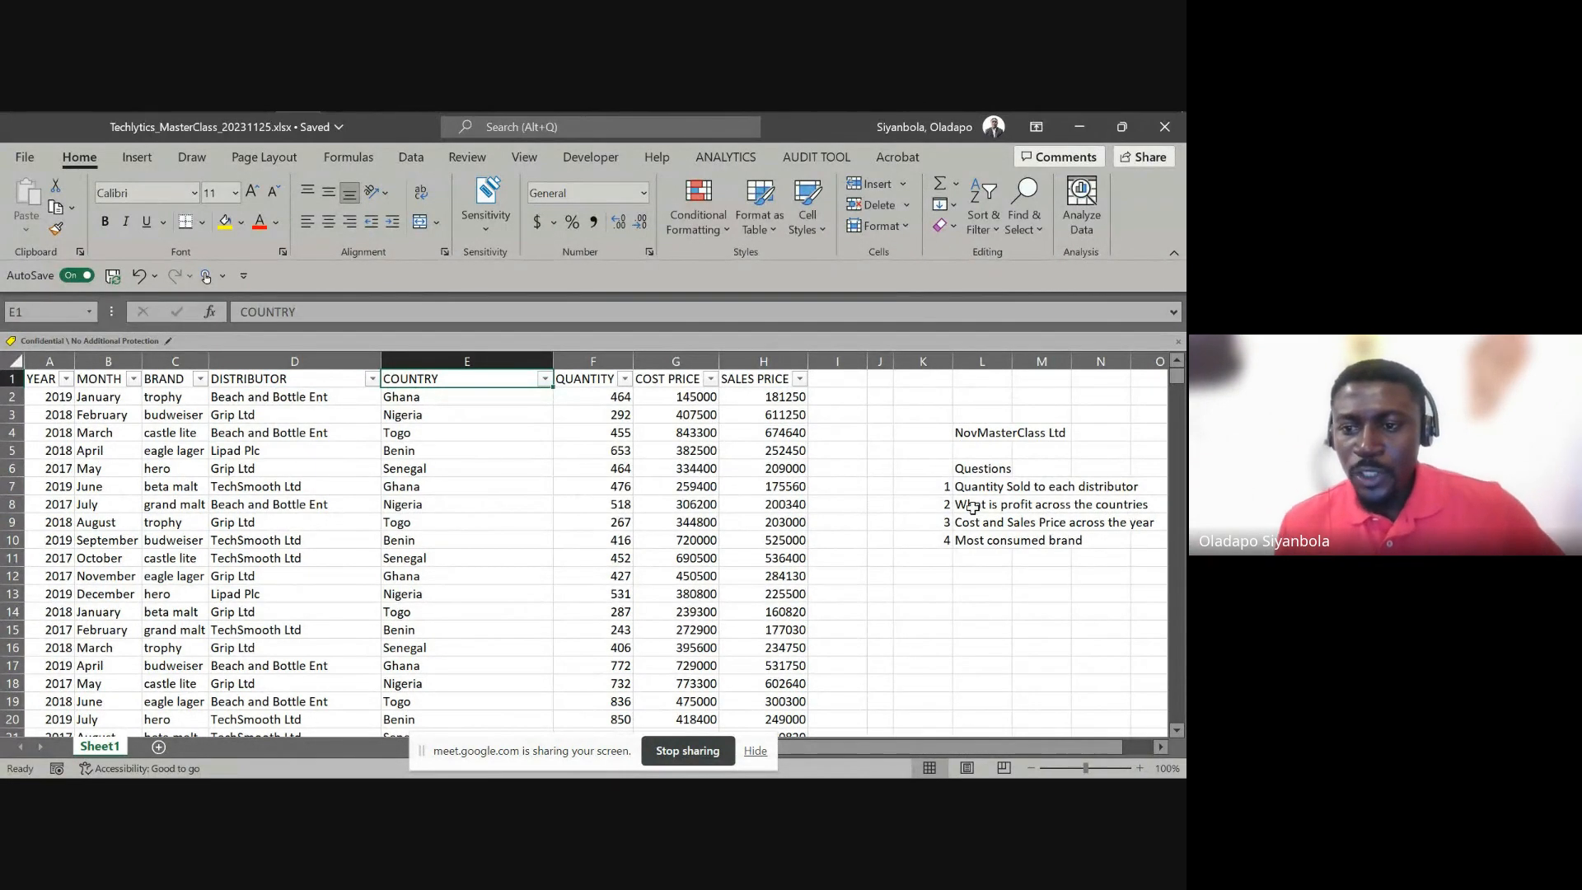
pyautogui.click(959, 507)
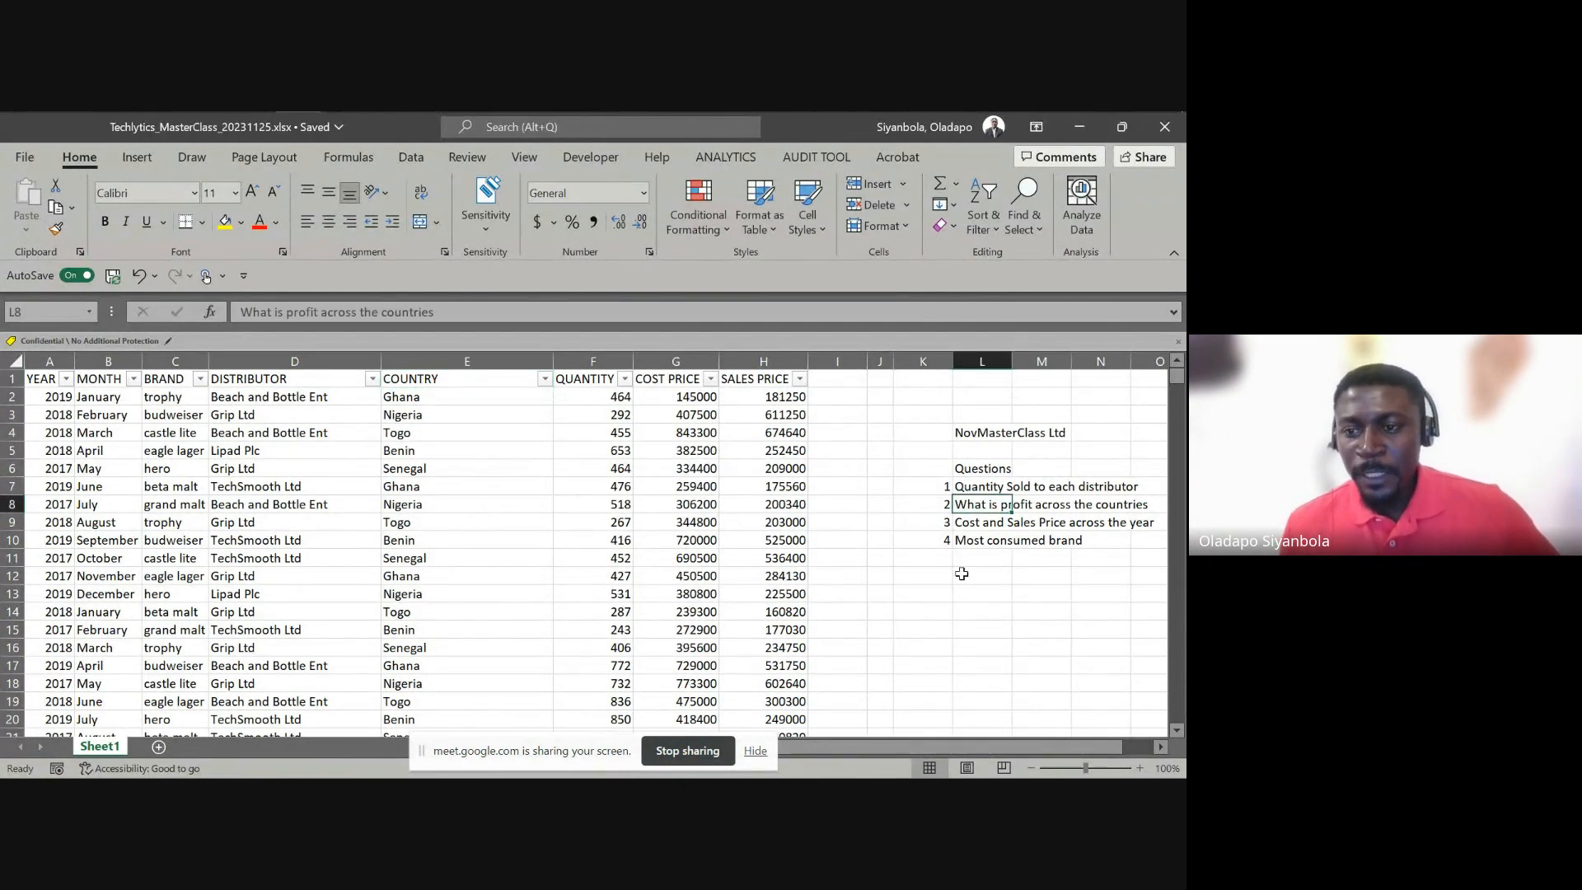
pyautogui.moveTo(424, 412); pyautogui.dragTo(460, 590)
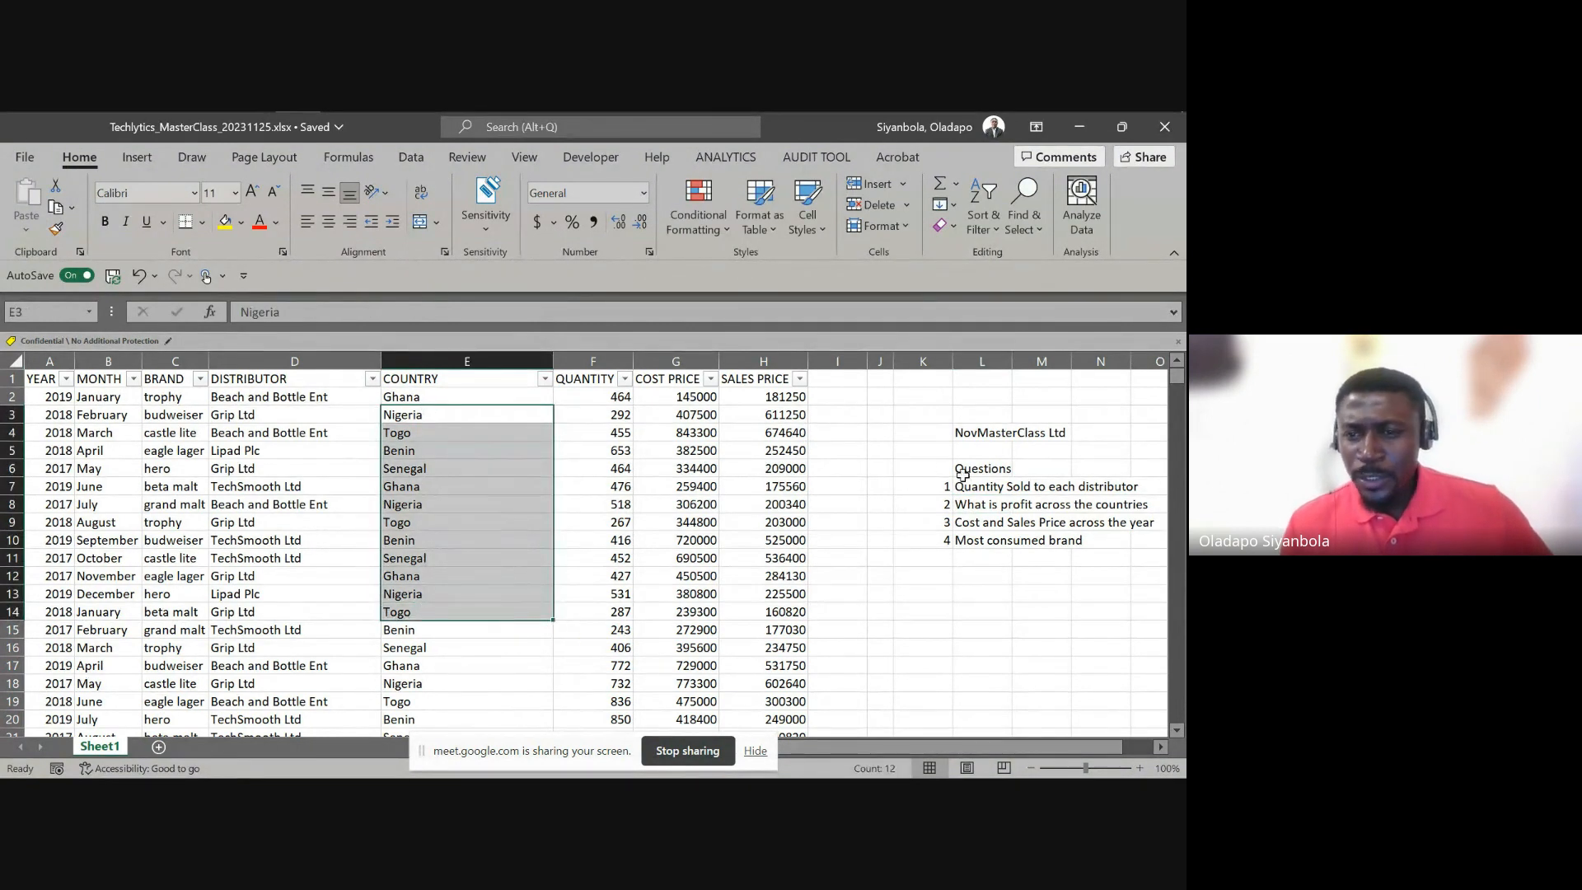
pyautogui.click(986, 505)
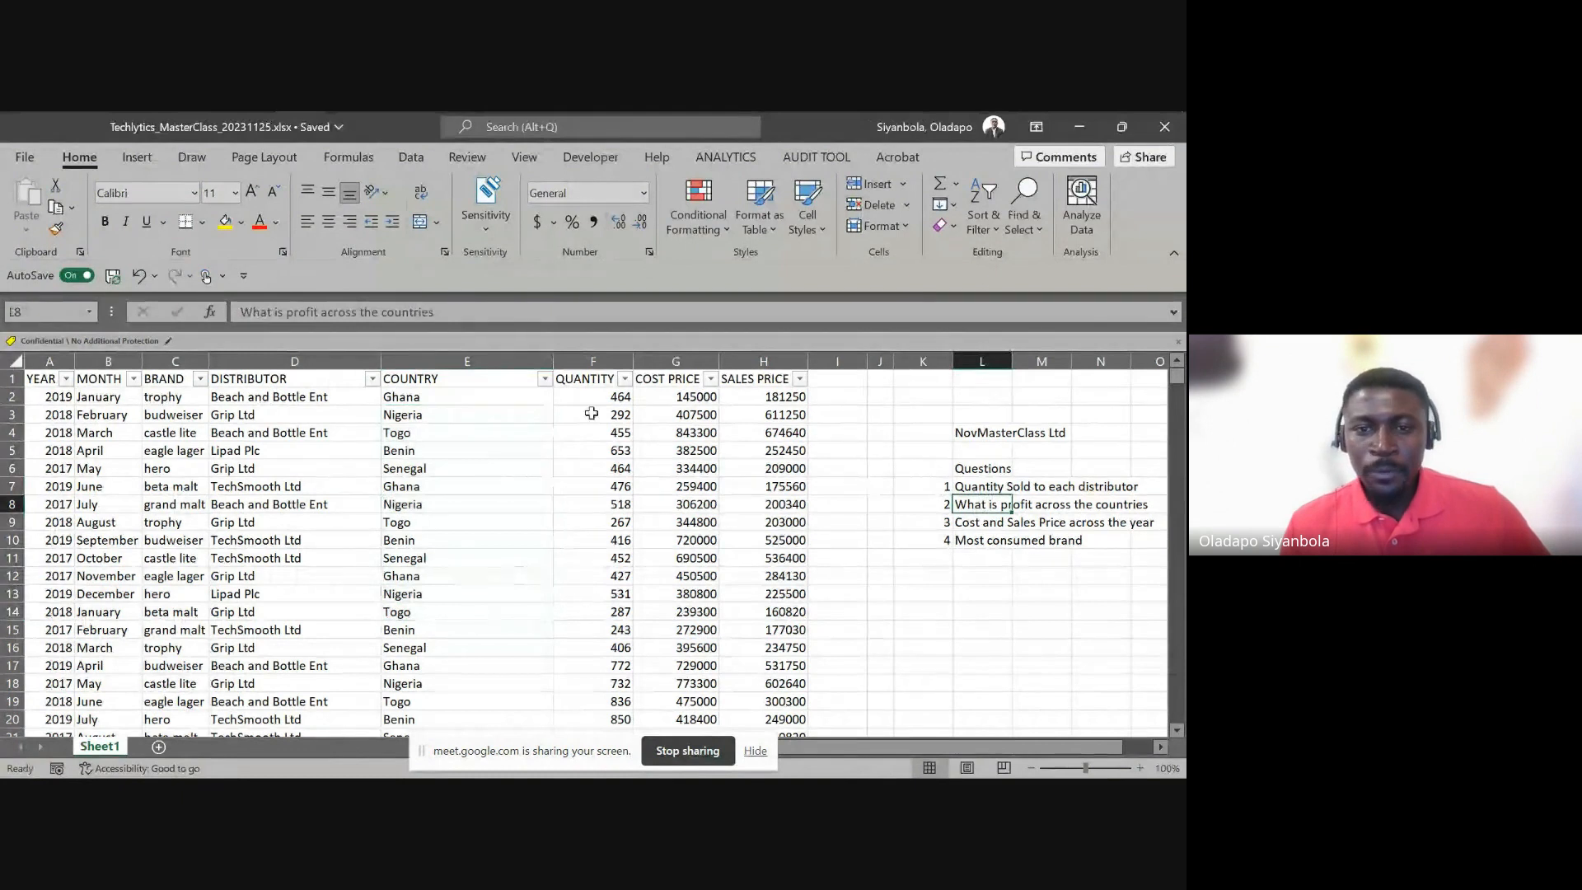
pyautogui.moveTo(491, 412); pyautogui.dragTo(782, 485)
pyautogui.click(783, 478)
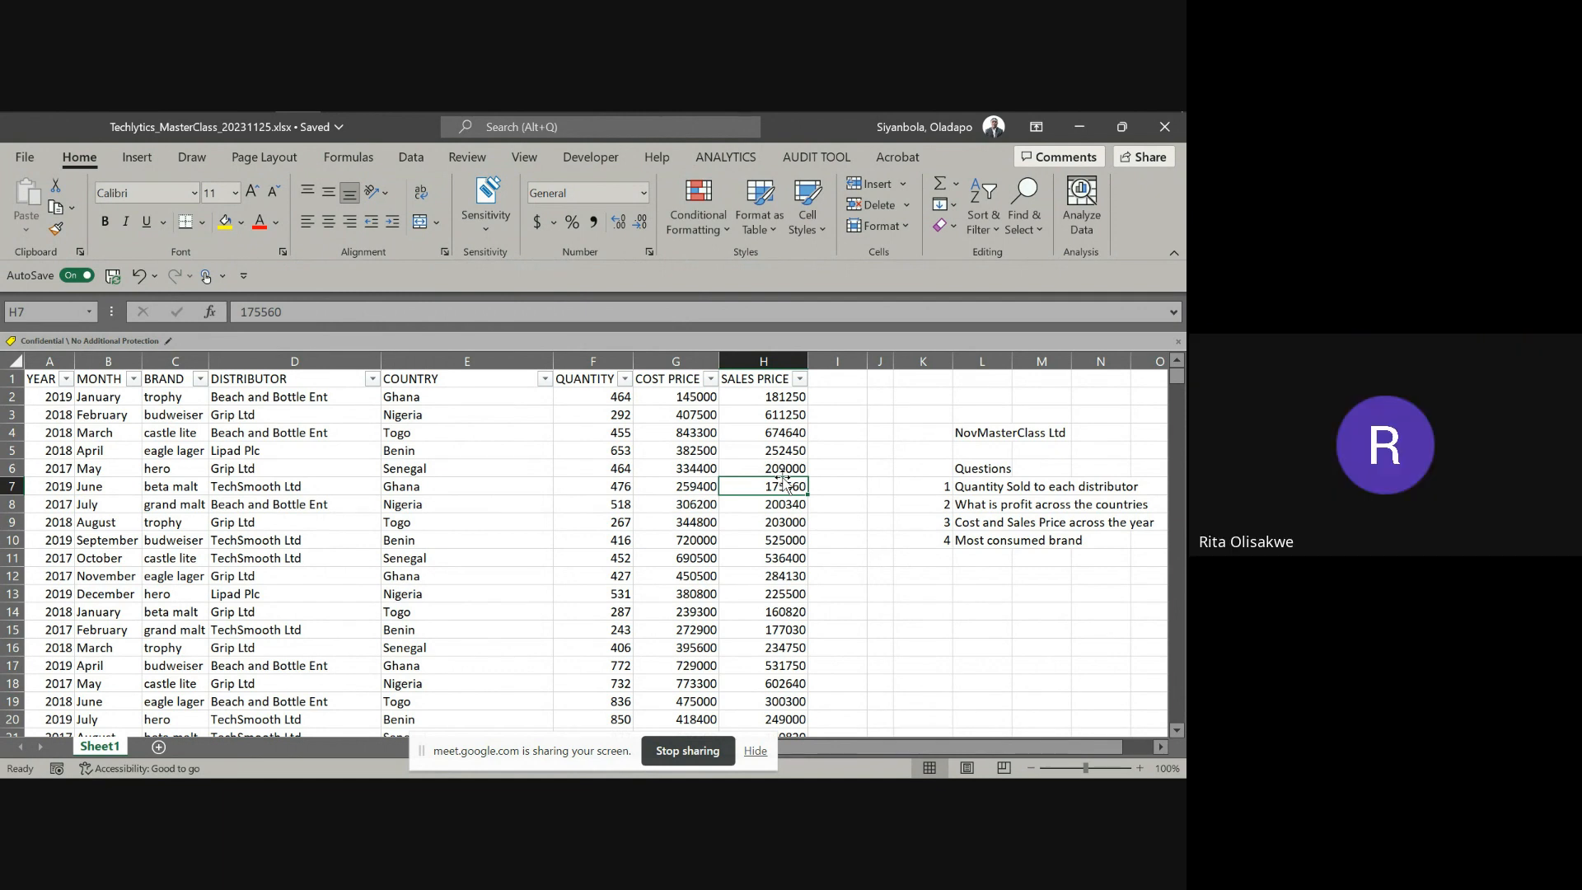
# Enter PROFIT as a new header in I1, beside SALES PRICE
pyautogui.press('Up')
pyautogui.press('Up')
pyautogui.press('Up')
pyautogui.press('Up')
pyautogui.press('Up')
pyautogui.press('Up')
pyautogui.press('Right')
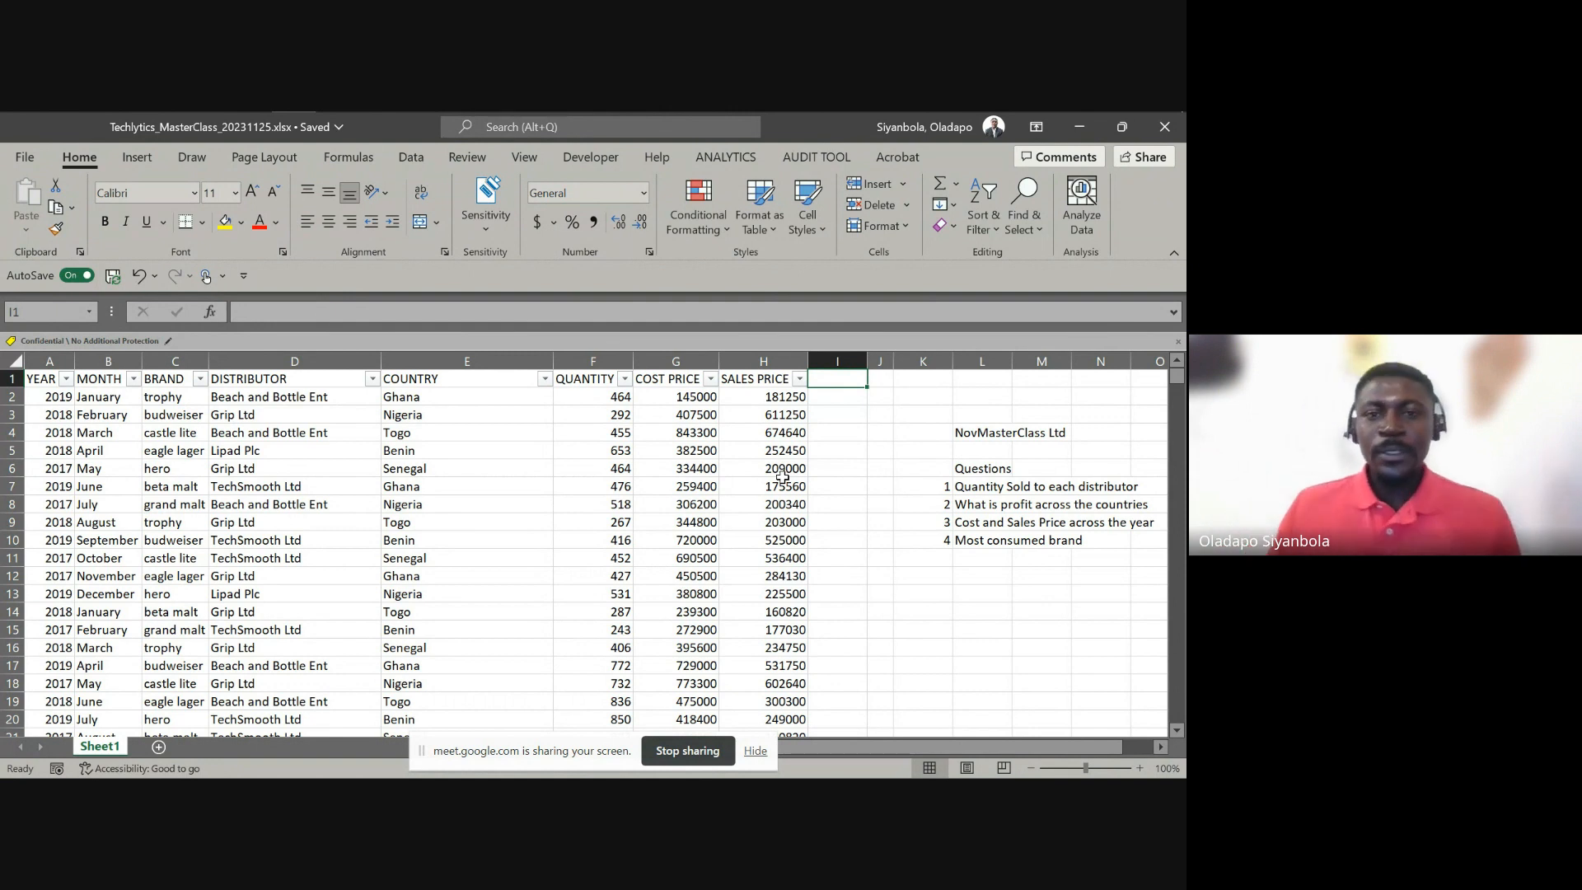
pyautogui.write('PROF')
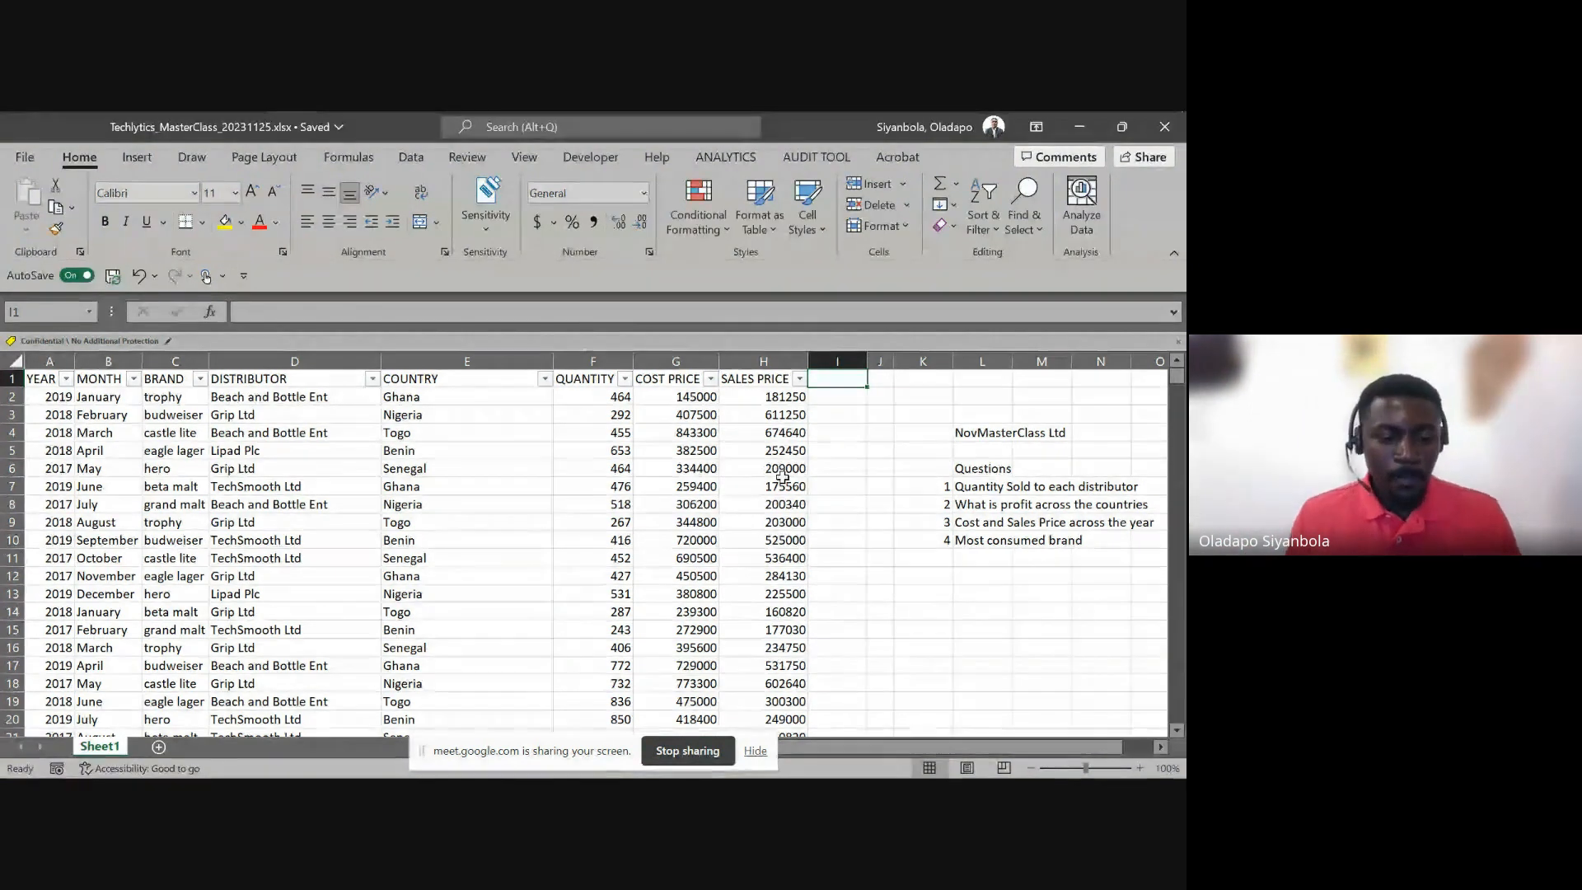
pyautogui.write('I')
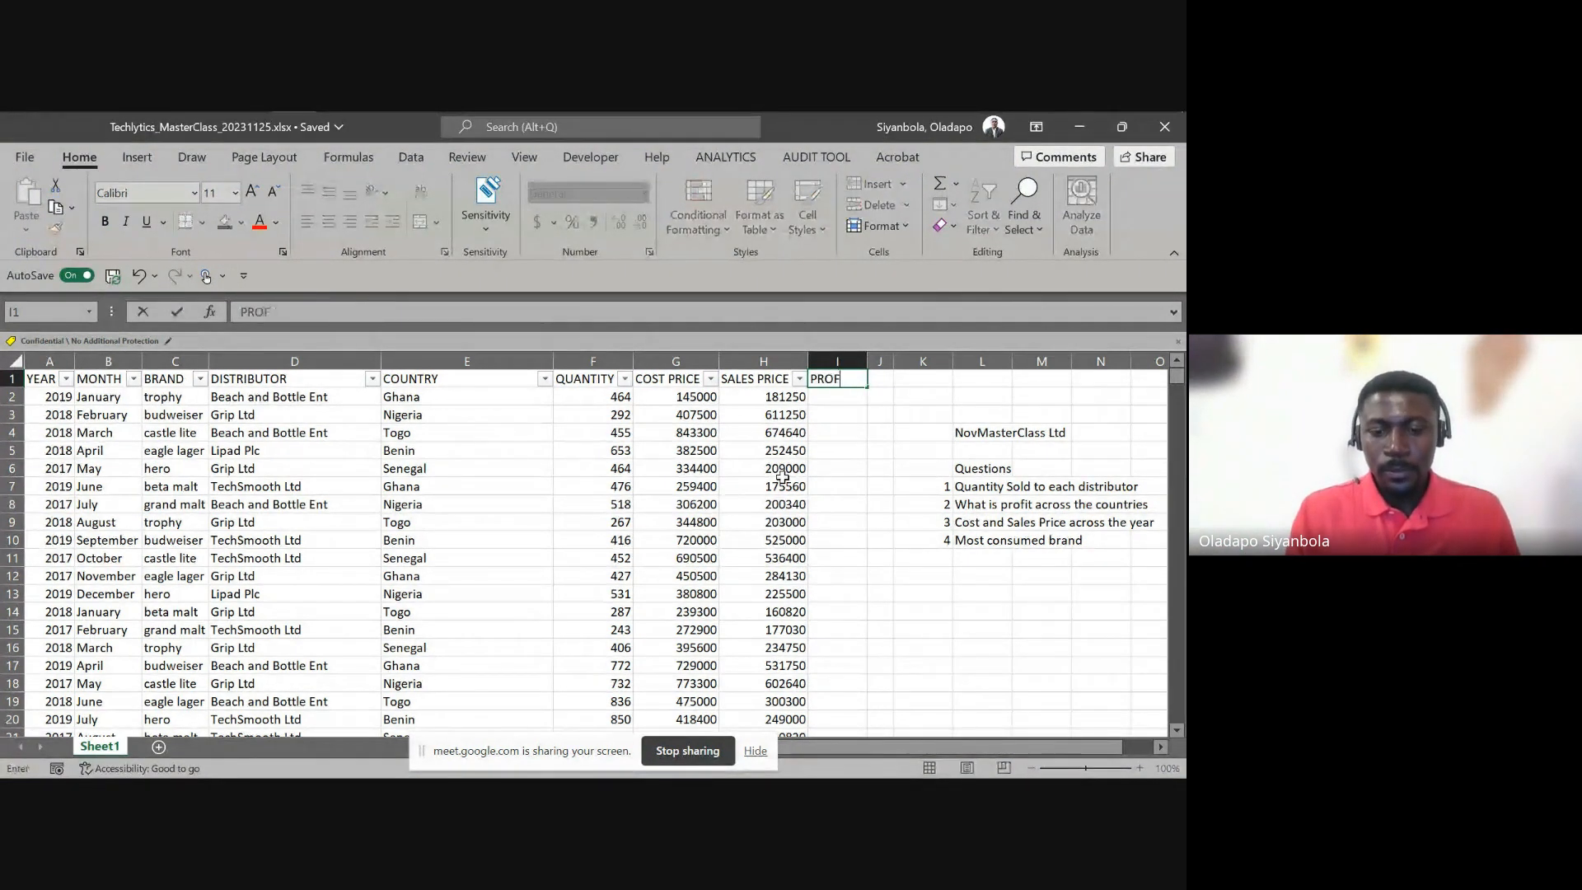
pyautogui.write('T')
pyautogui.hotkey('ctrl', 'Return')
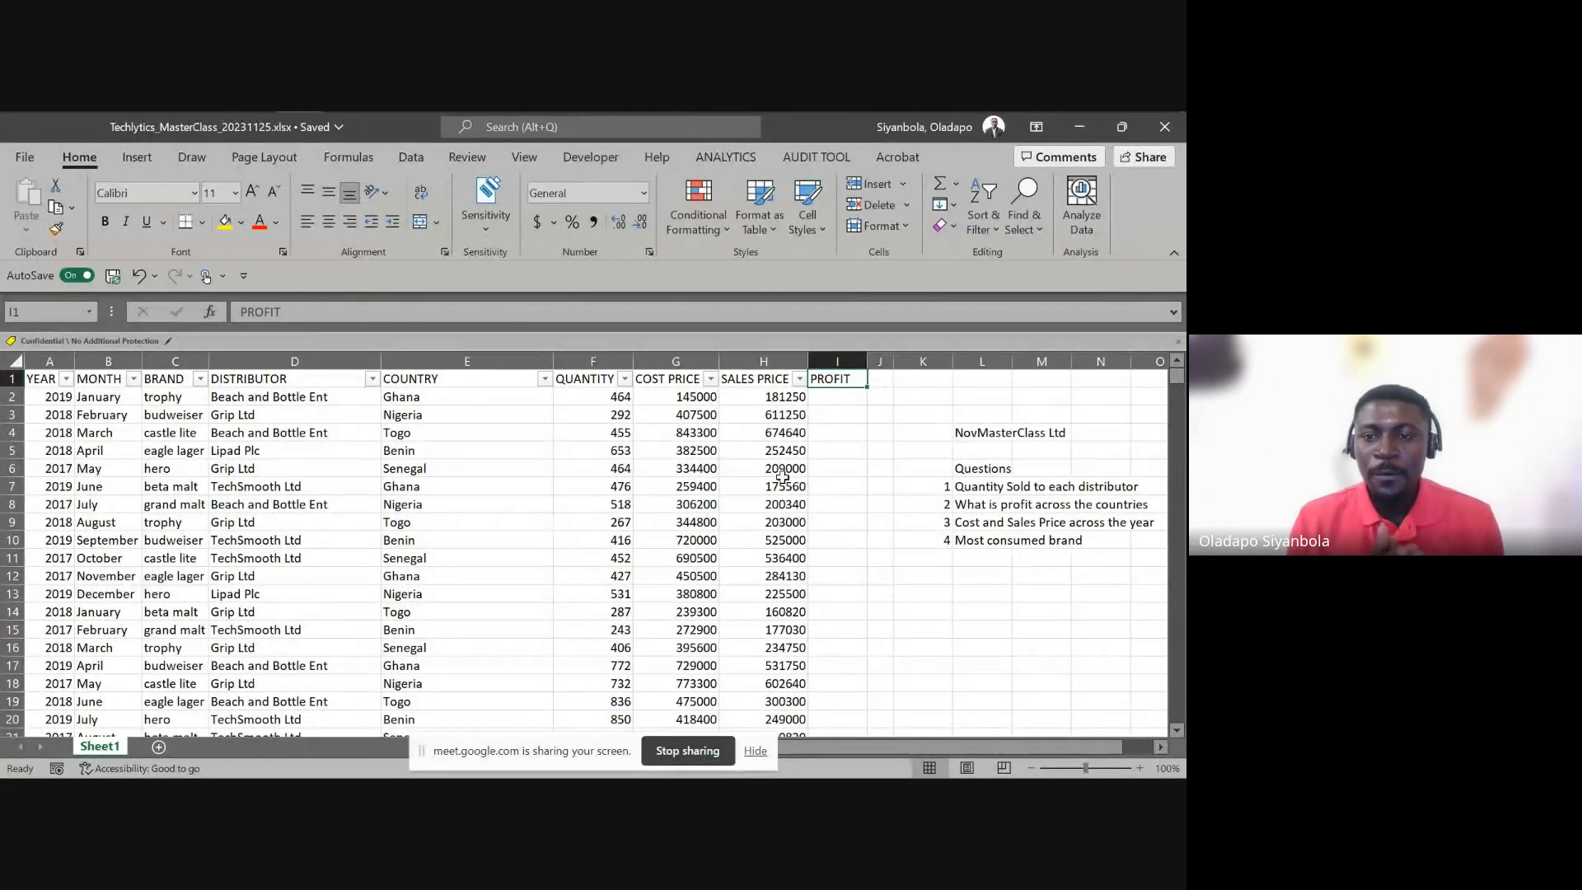
pyautogui.press('Return')
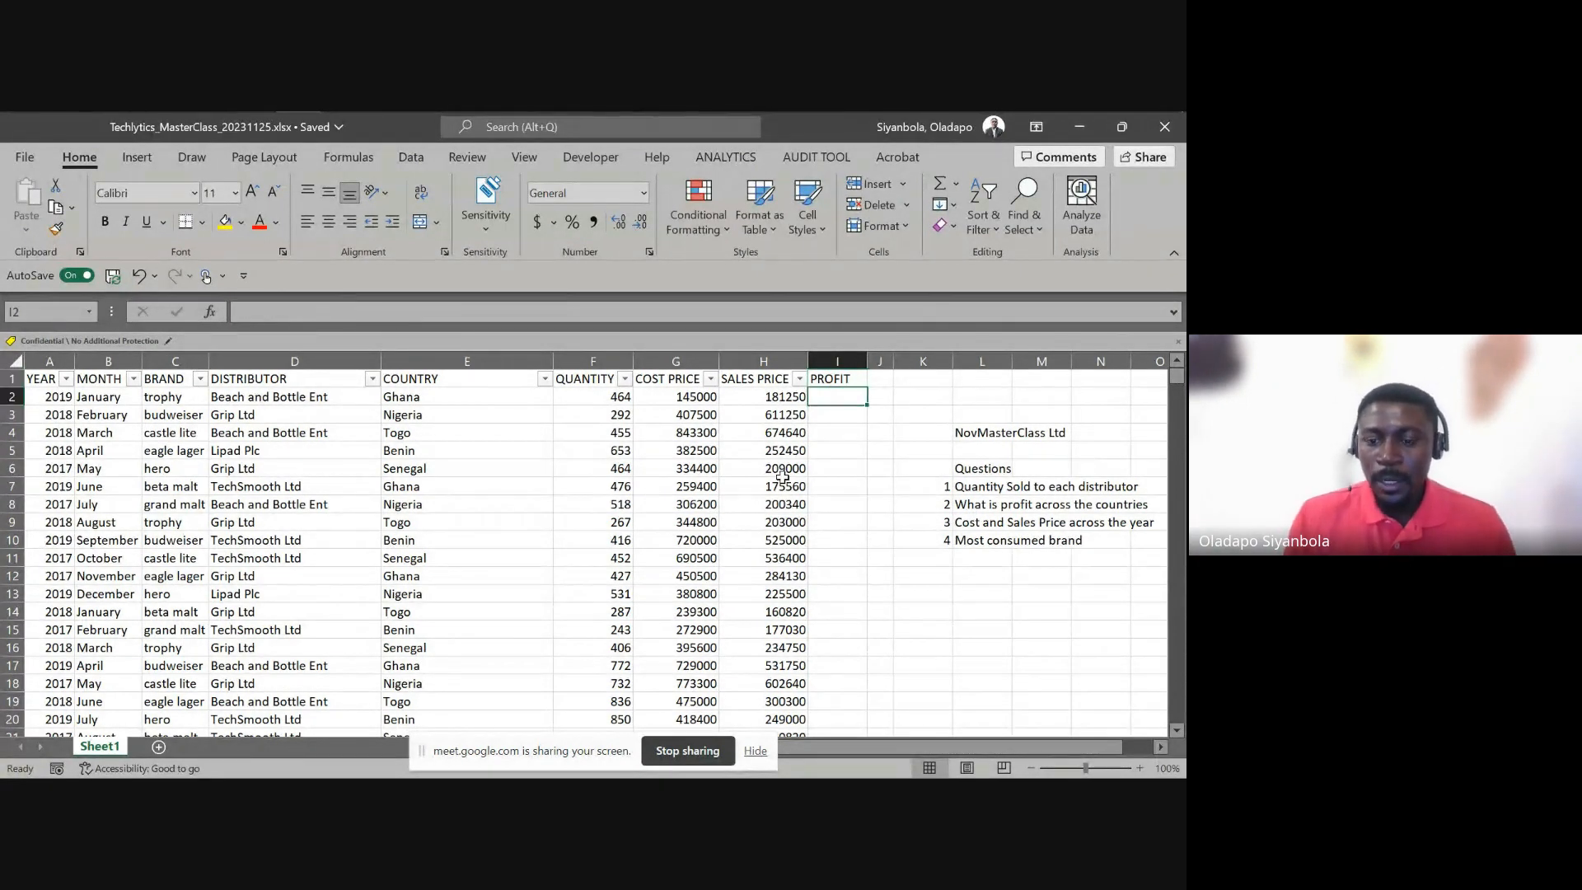
pyautogui.write('=')
pyautogui.press('Left')
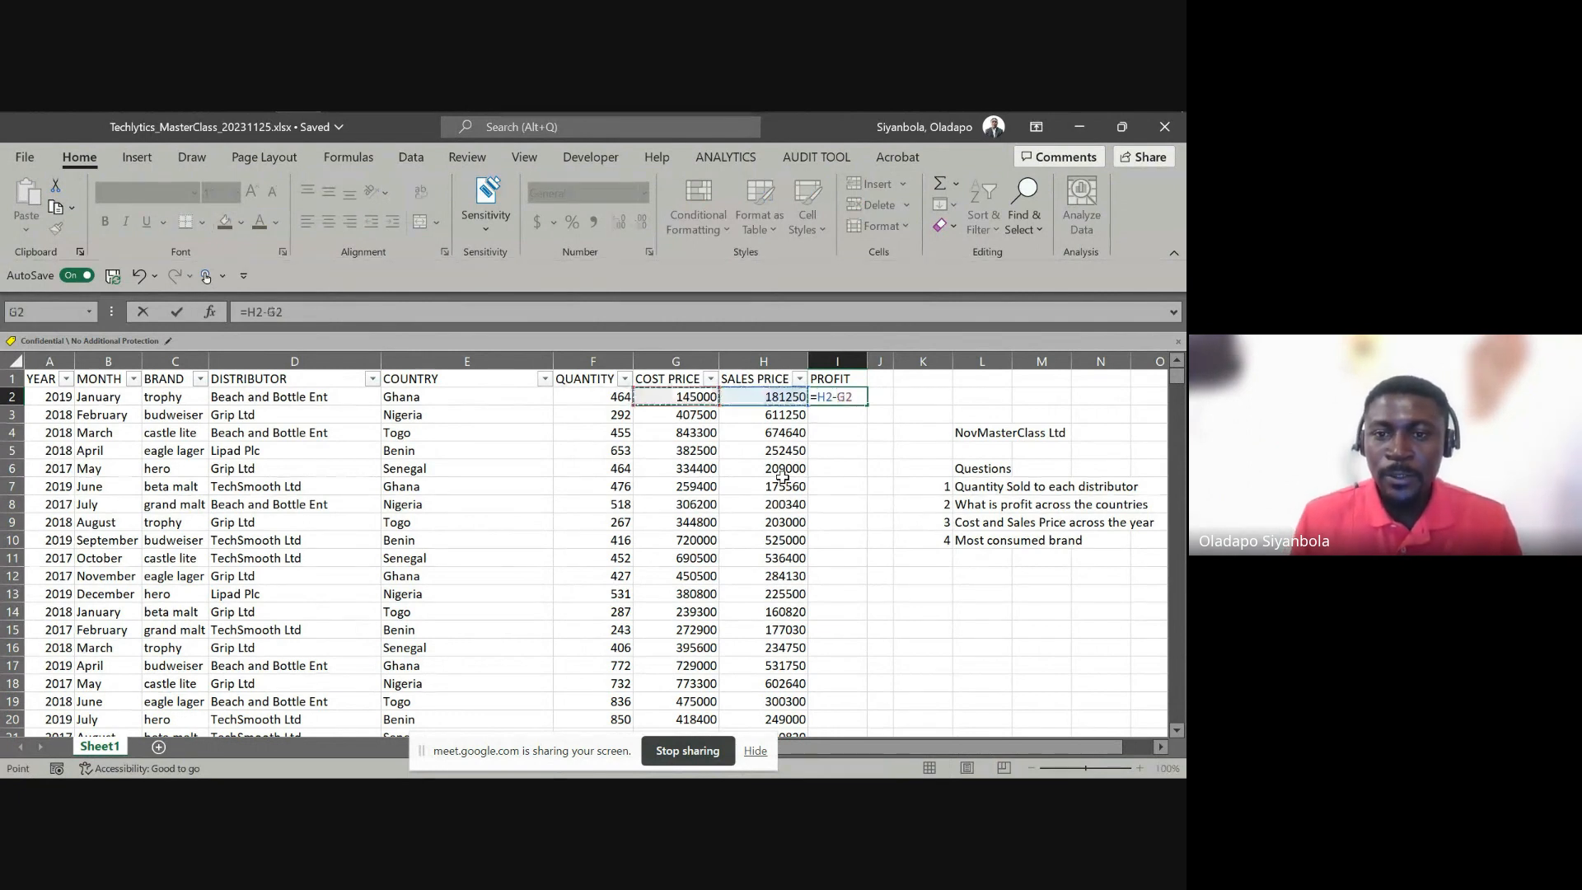
pyautogui.press('Escape')
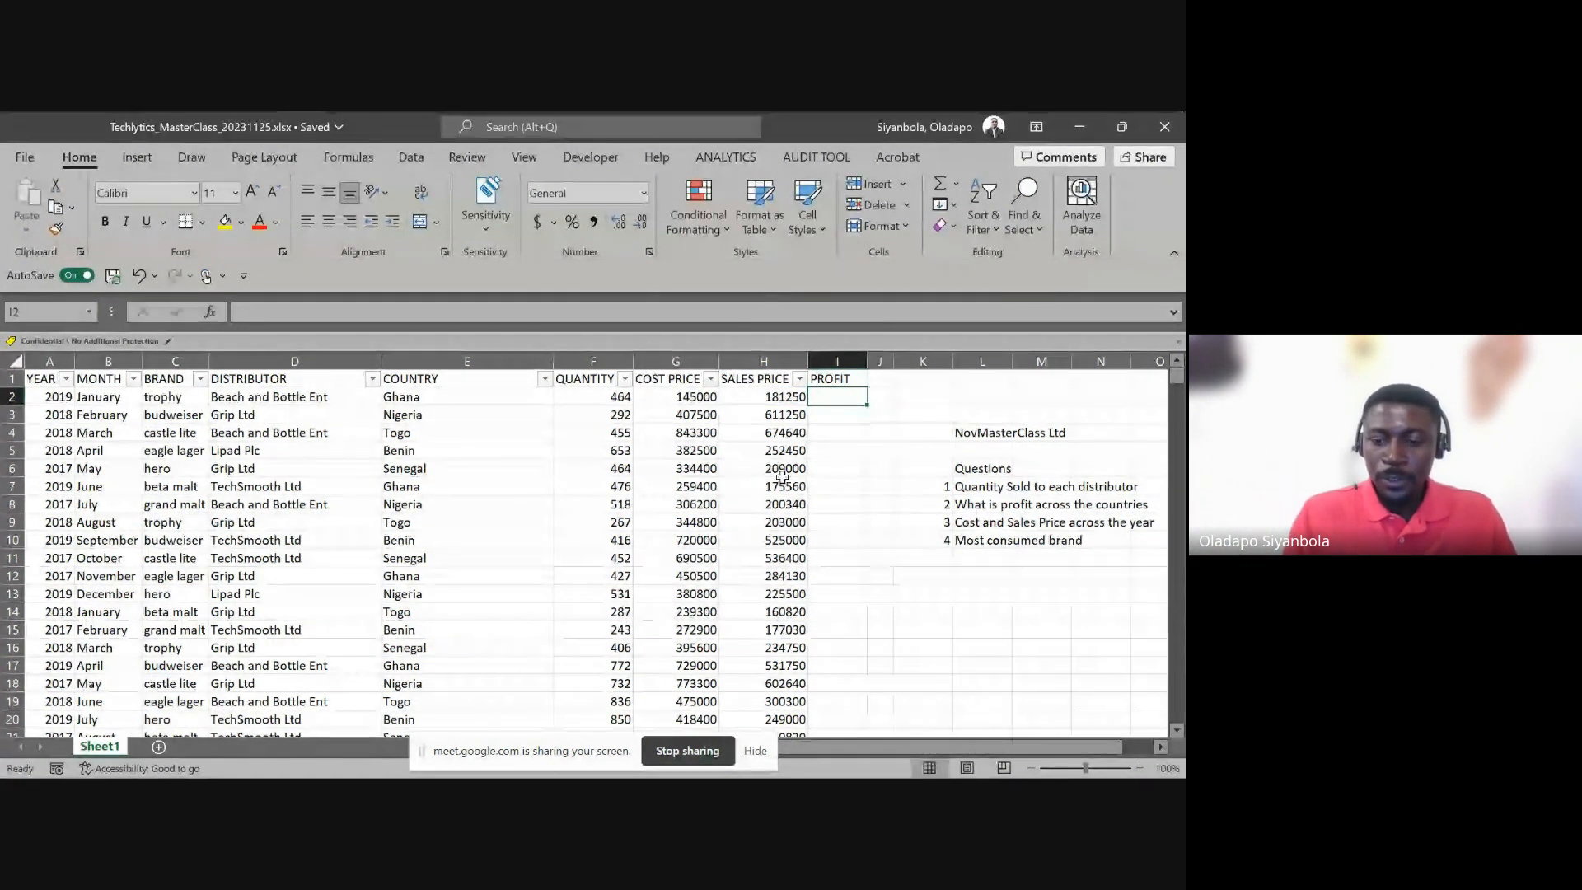
# Calculate profit in I2 as sales price minus cost price with =H2-G2 and fill it down all data rows
pyautogui.write('=')
pyautogui.press('Left')
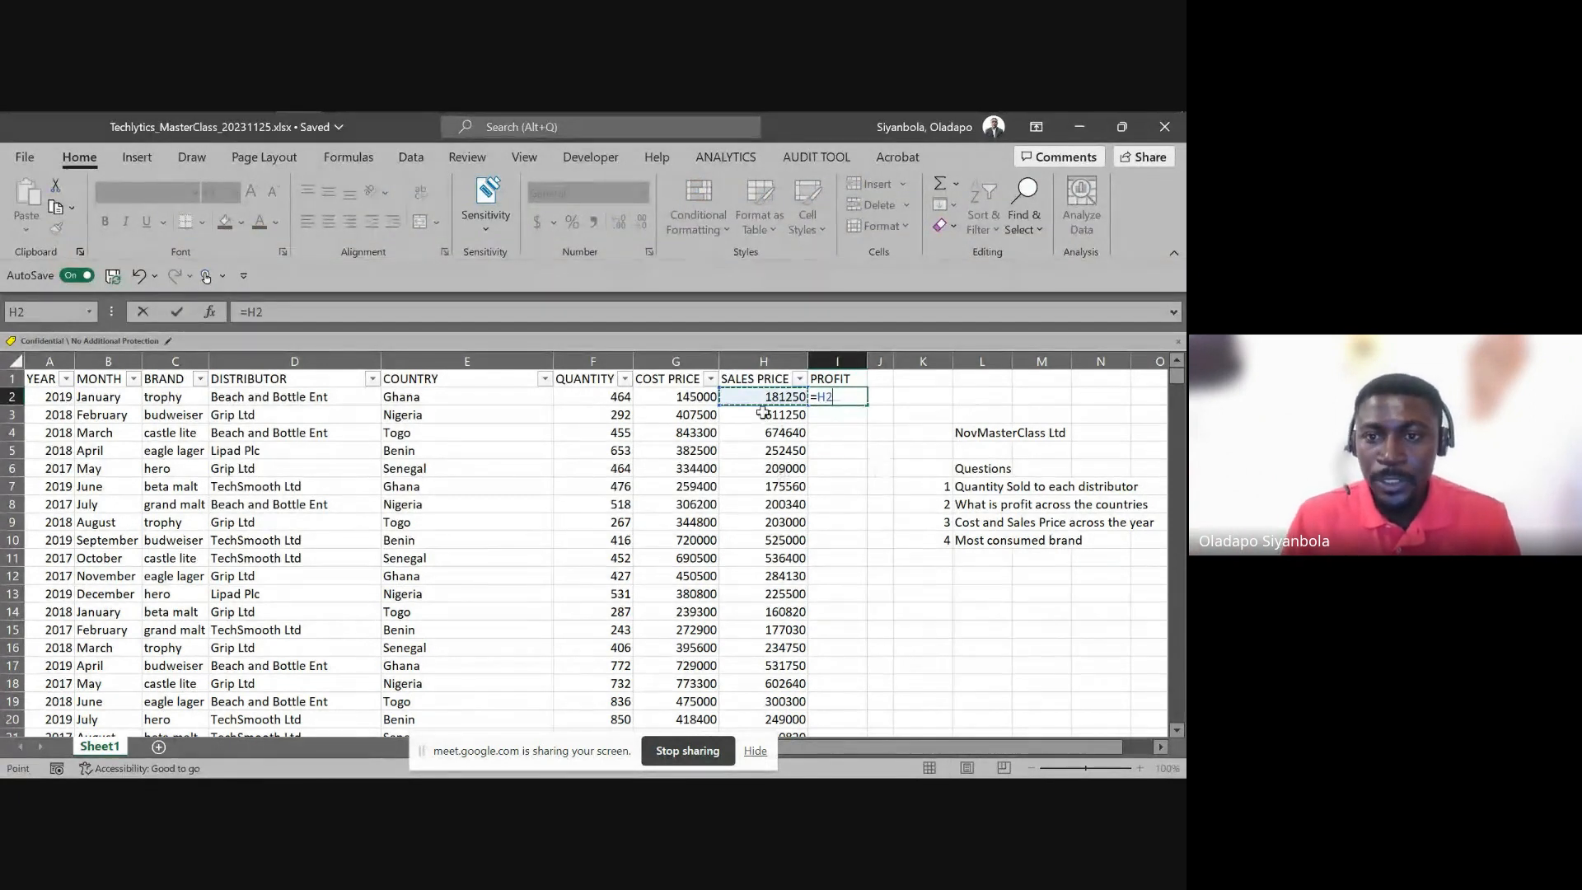
pyautogui.write('-')
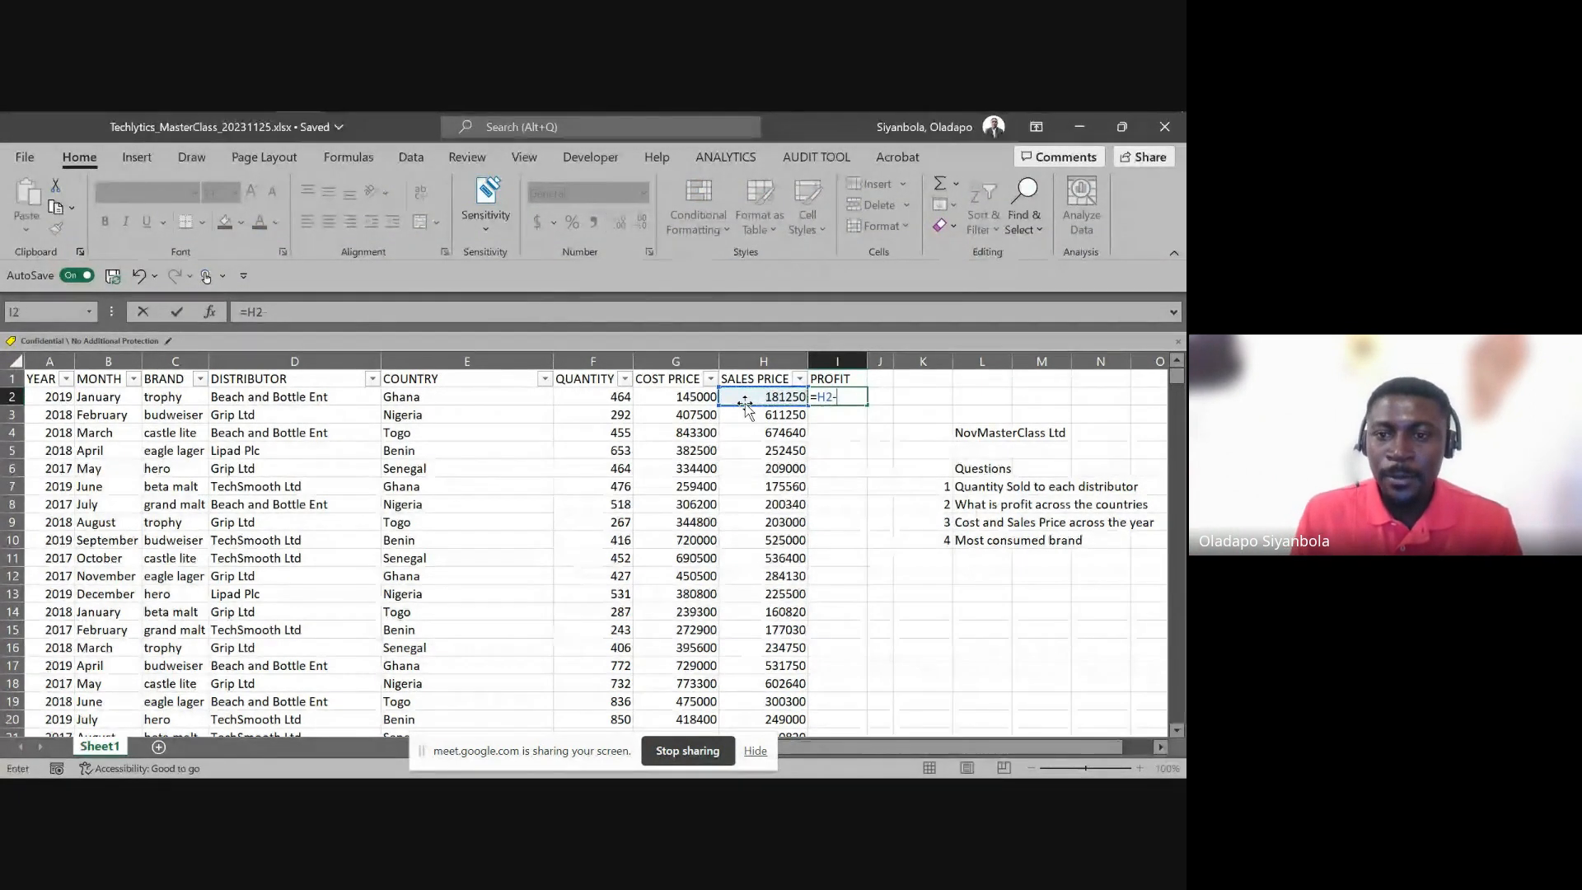
pyautogui.click(673, 395)
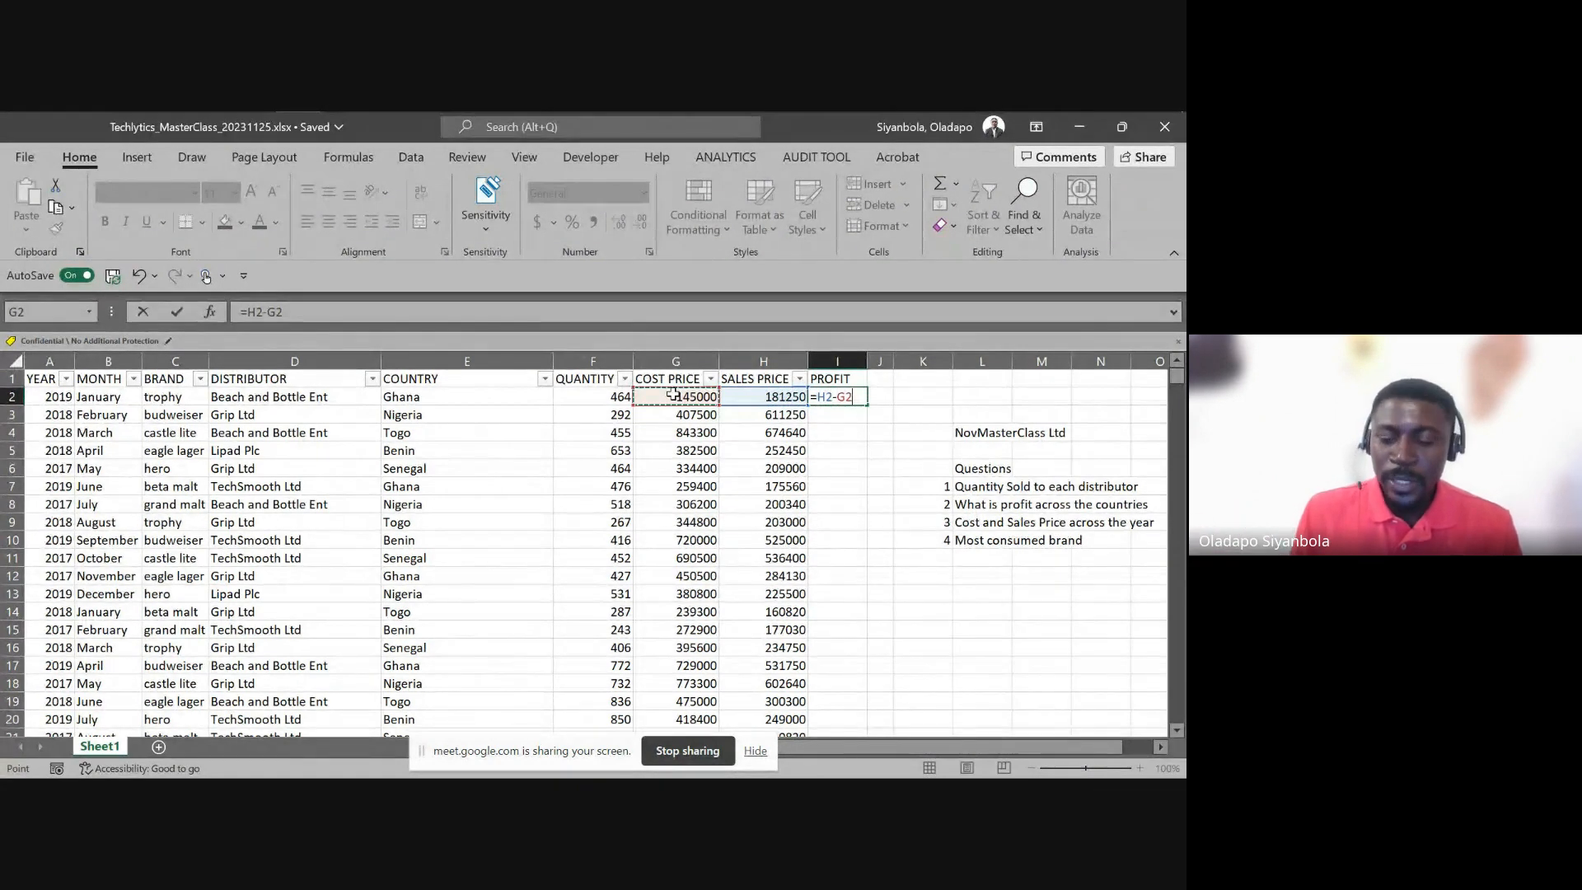
pyautogui.hotkey('ctrl', 'Return')
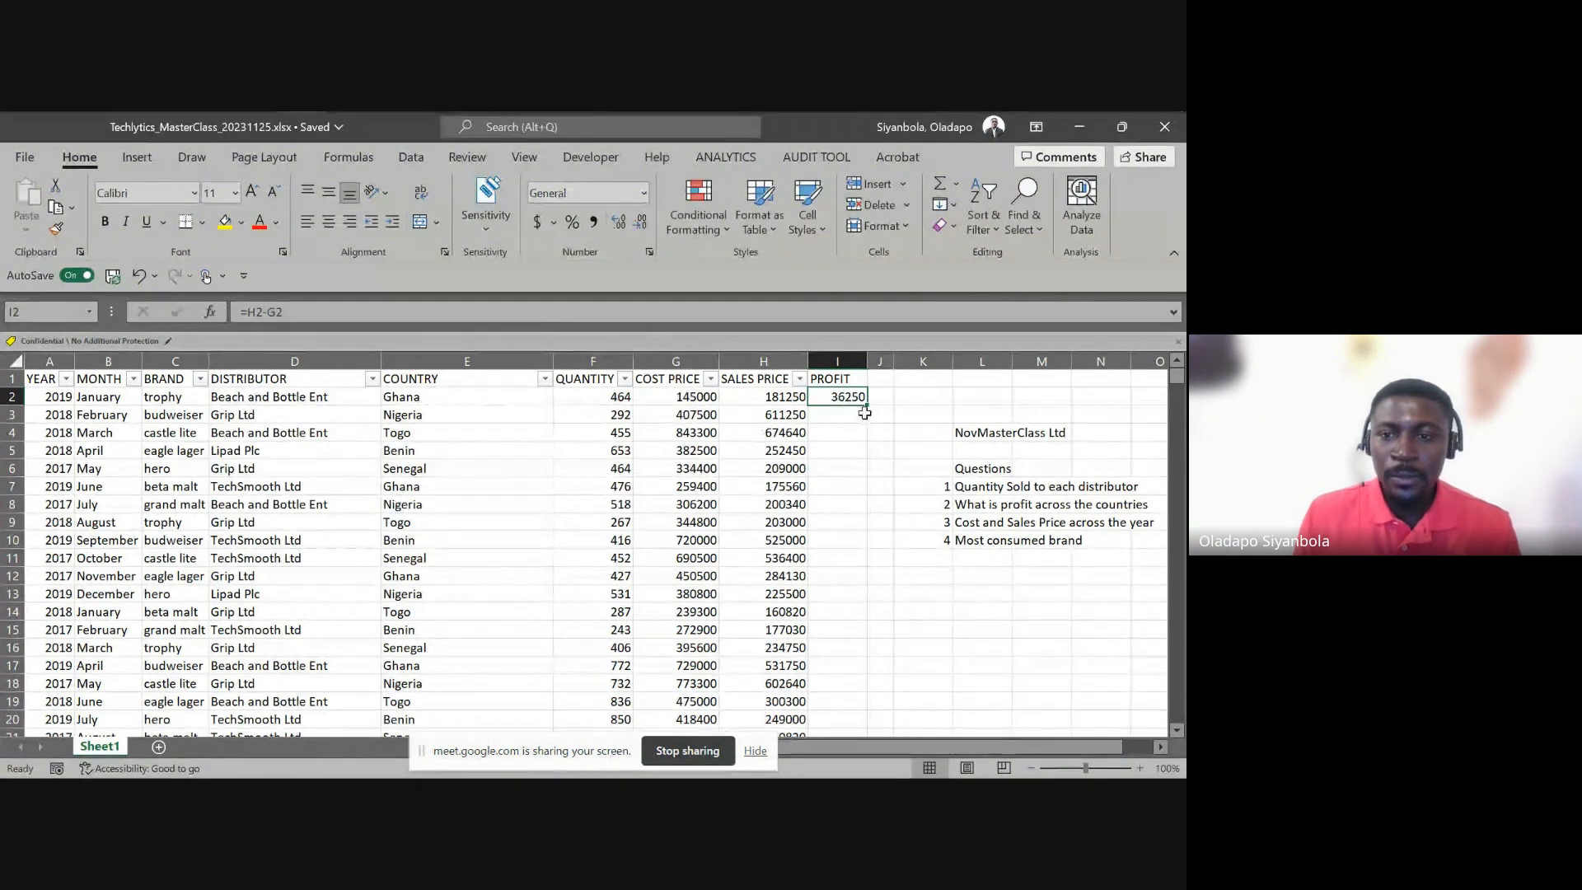
pyautogui.doubleClick(867, 406)
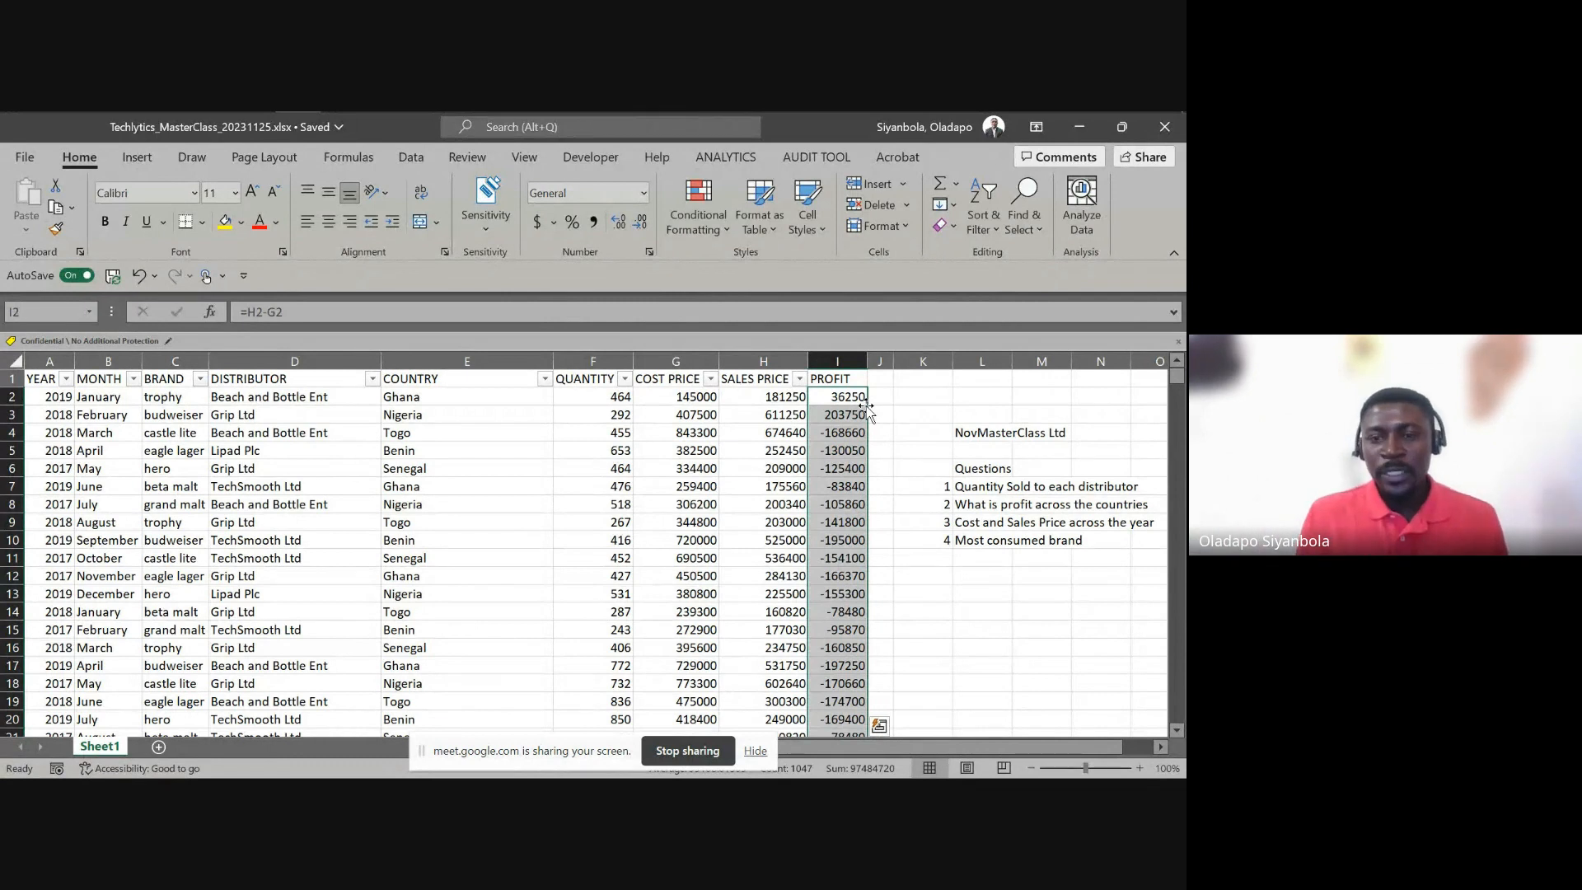
# Apply the comma number format to all COST PRICE, SALES PRICE and PROFIT values from row 2 down
pyautogui.click(755, 452)
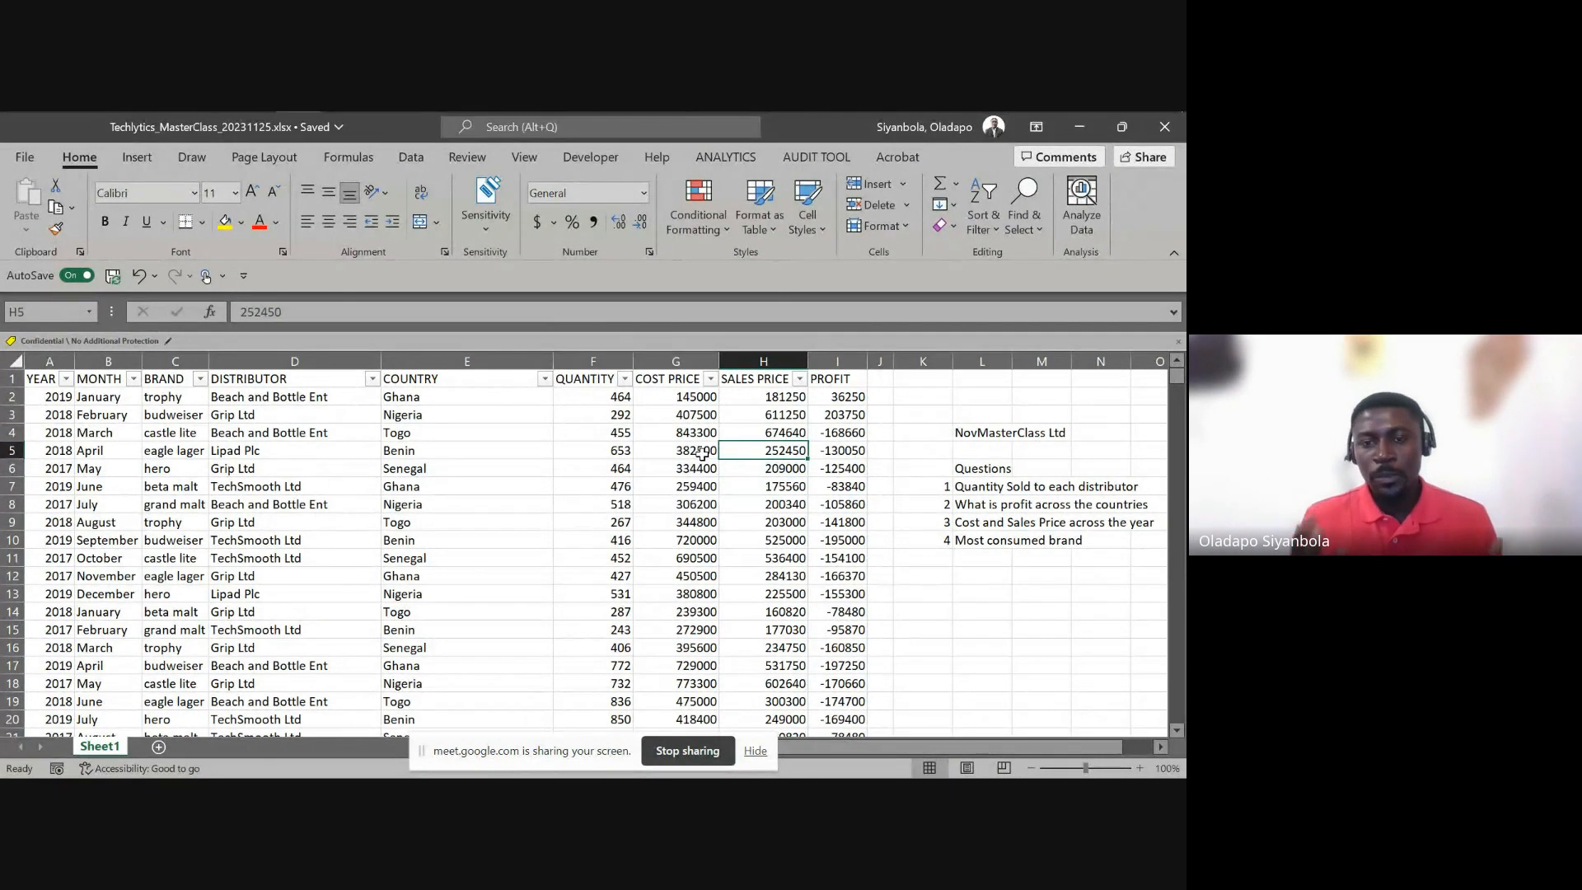
pyautogui.click(663, 397)
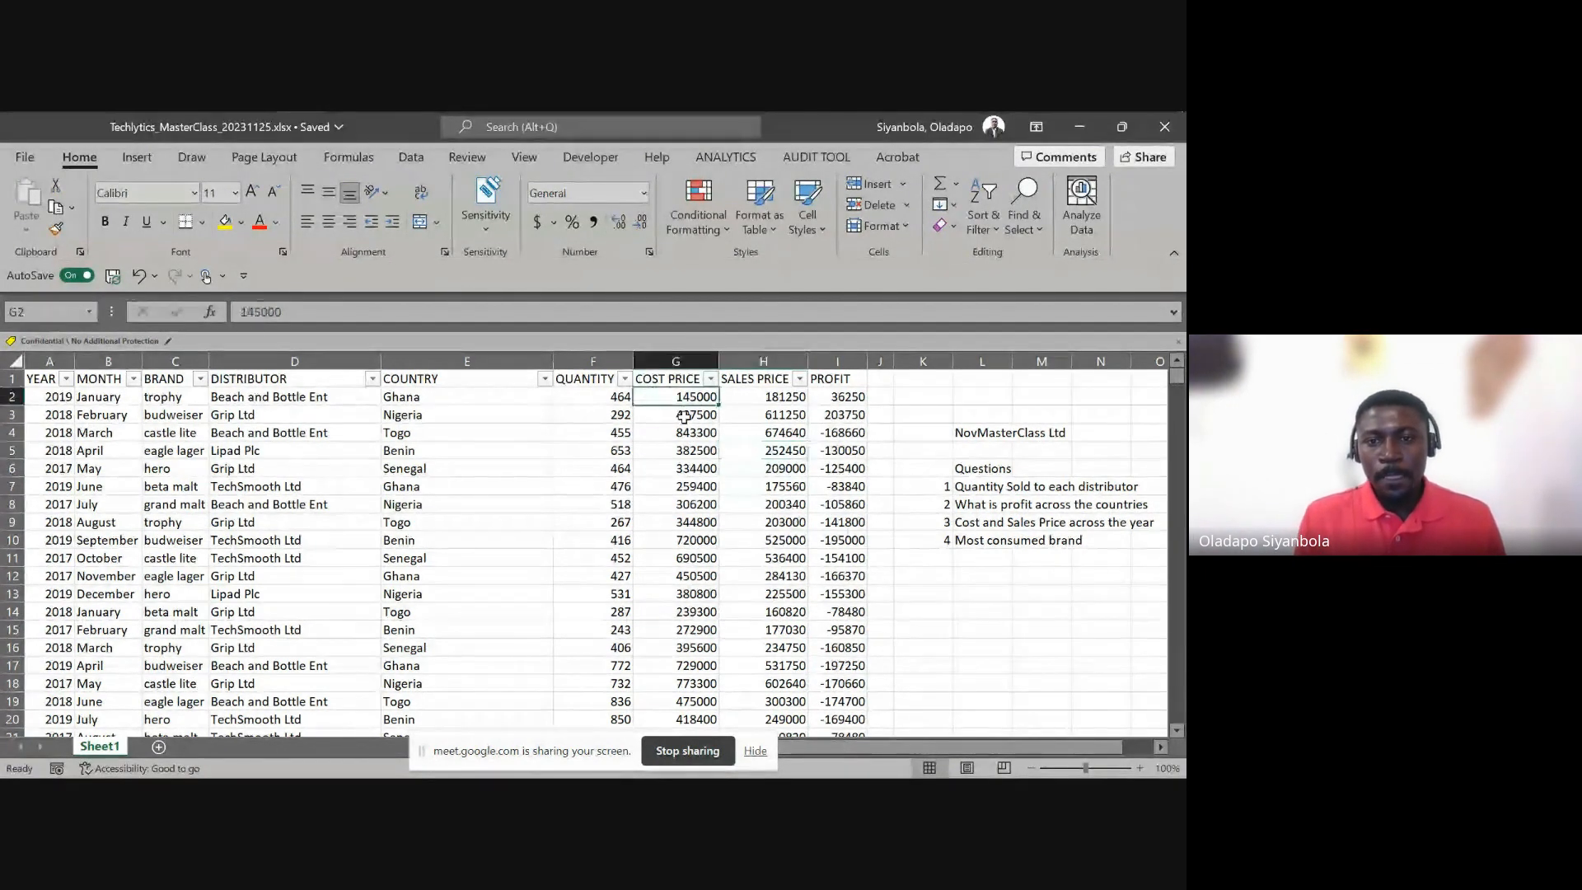
pyautogui.hotkey('shift', 'Right')
pyautogui.hotkey('shift', 'Right')
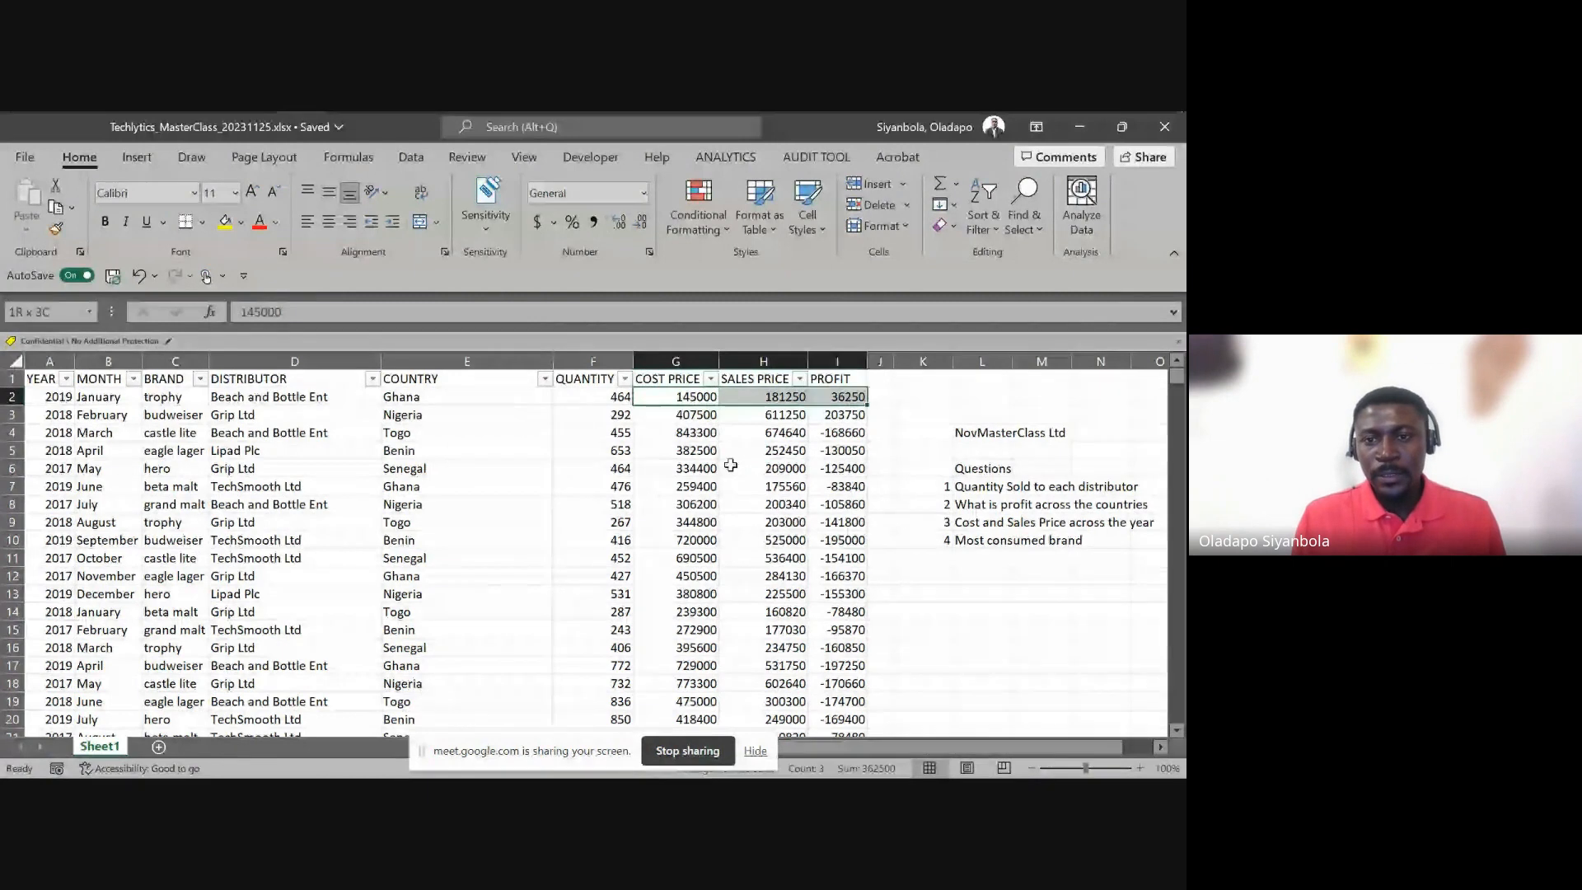
pyautogui.hotkey('ctrl', 'shift', 'Down')
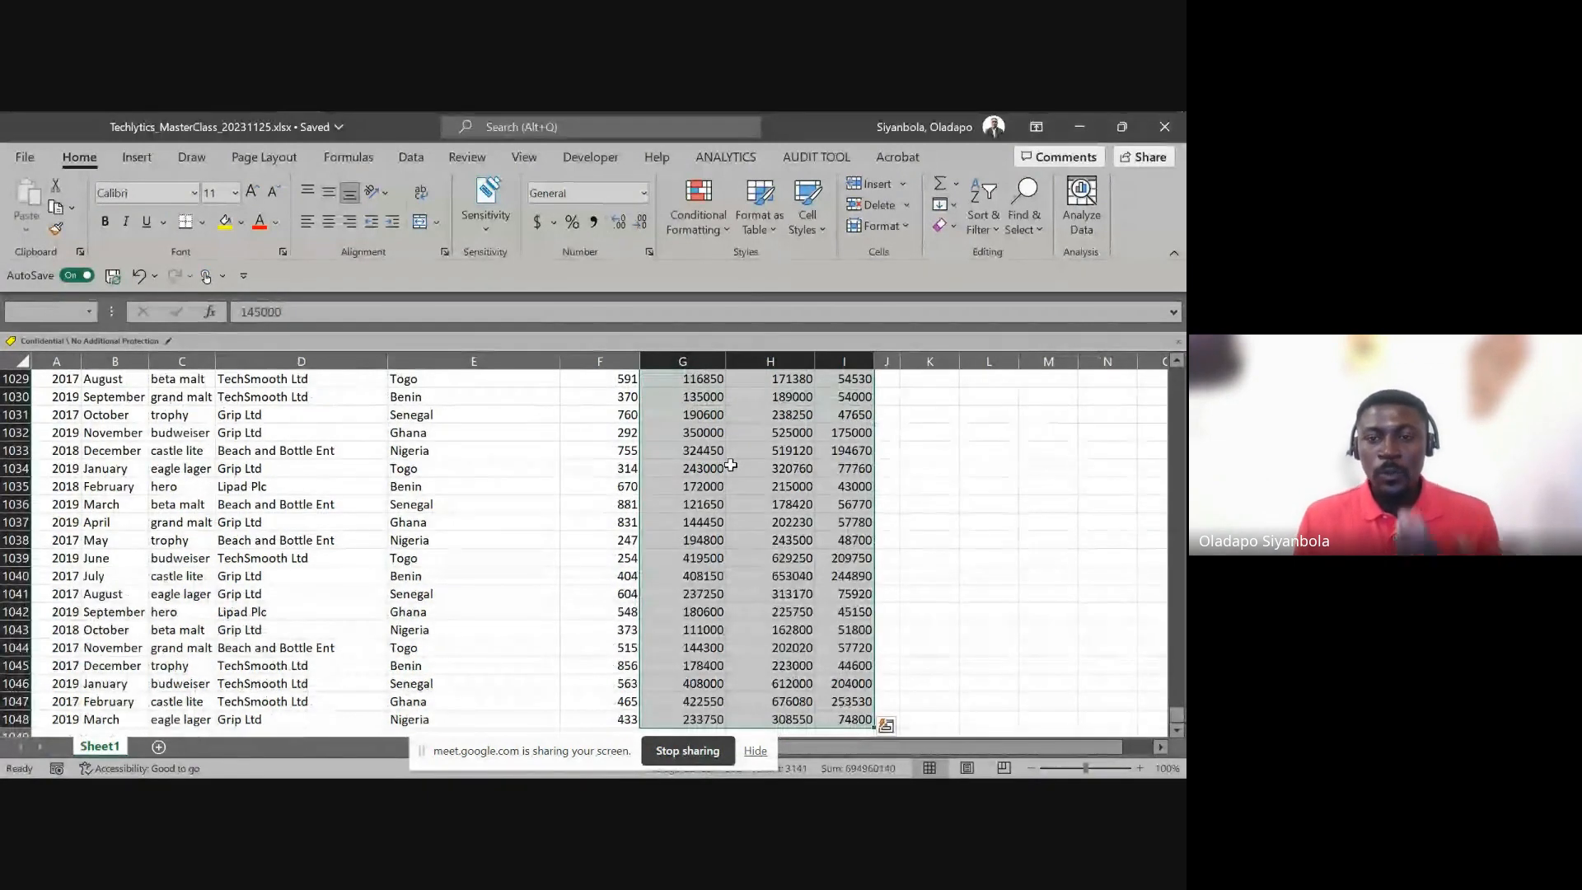
pyautogui.hotkey('ctrl', 'Up')
pyautogui.press('Down')
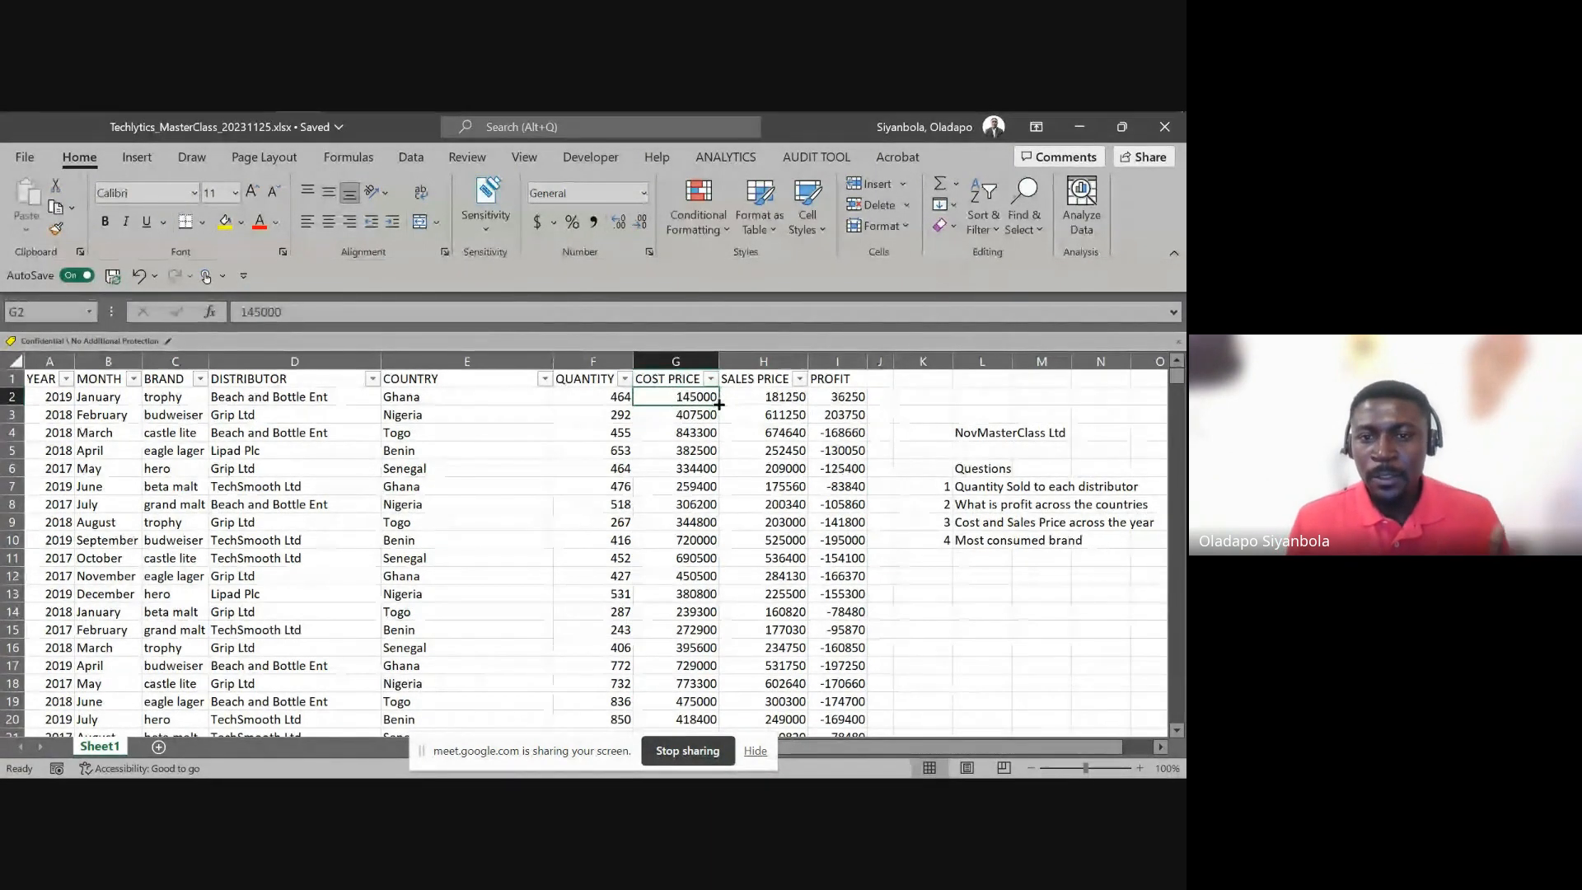
pyautogui.hotkey('shift', 'Right')
pyautogui.hotkey('shift', 'Right')
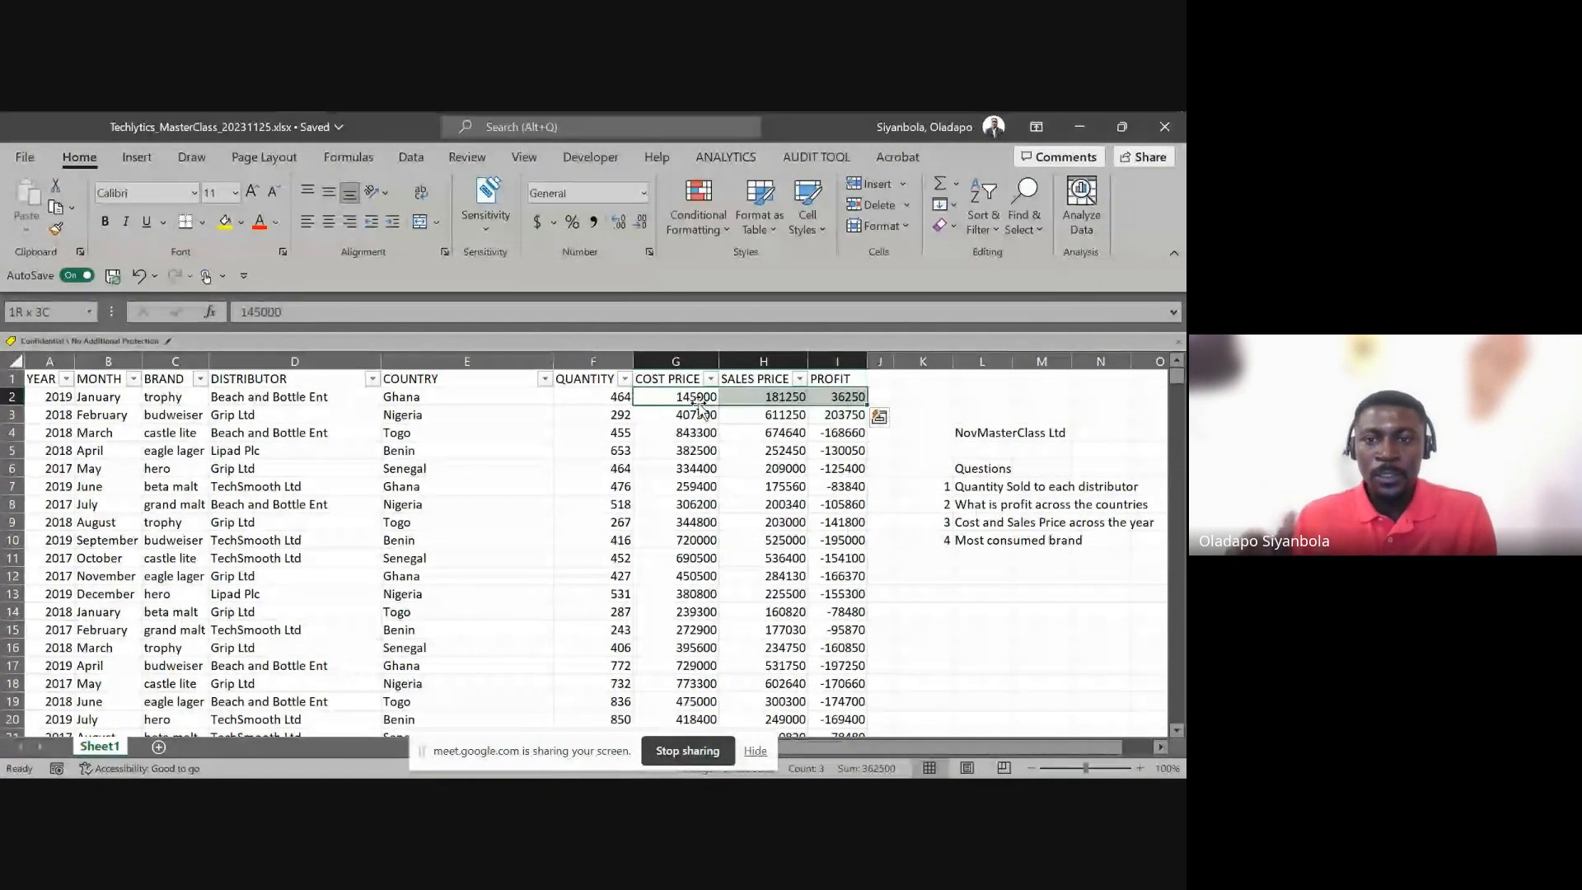
pyautogui.hotkey('ctrl', 'shift', 'Down')
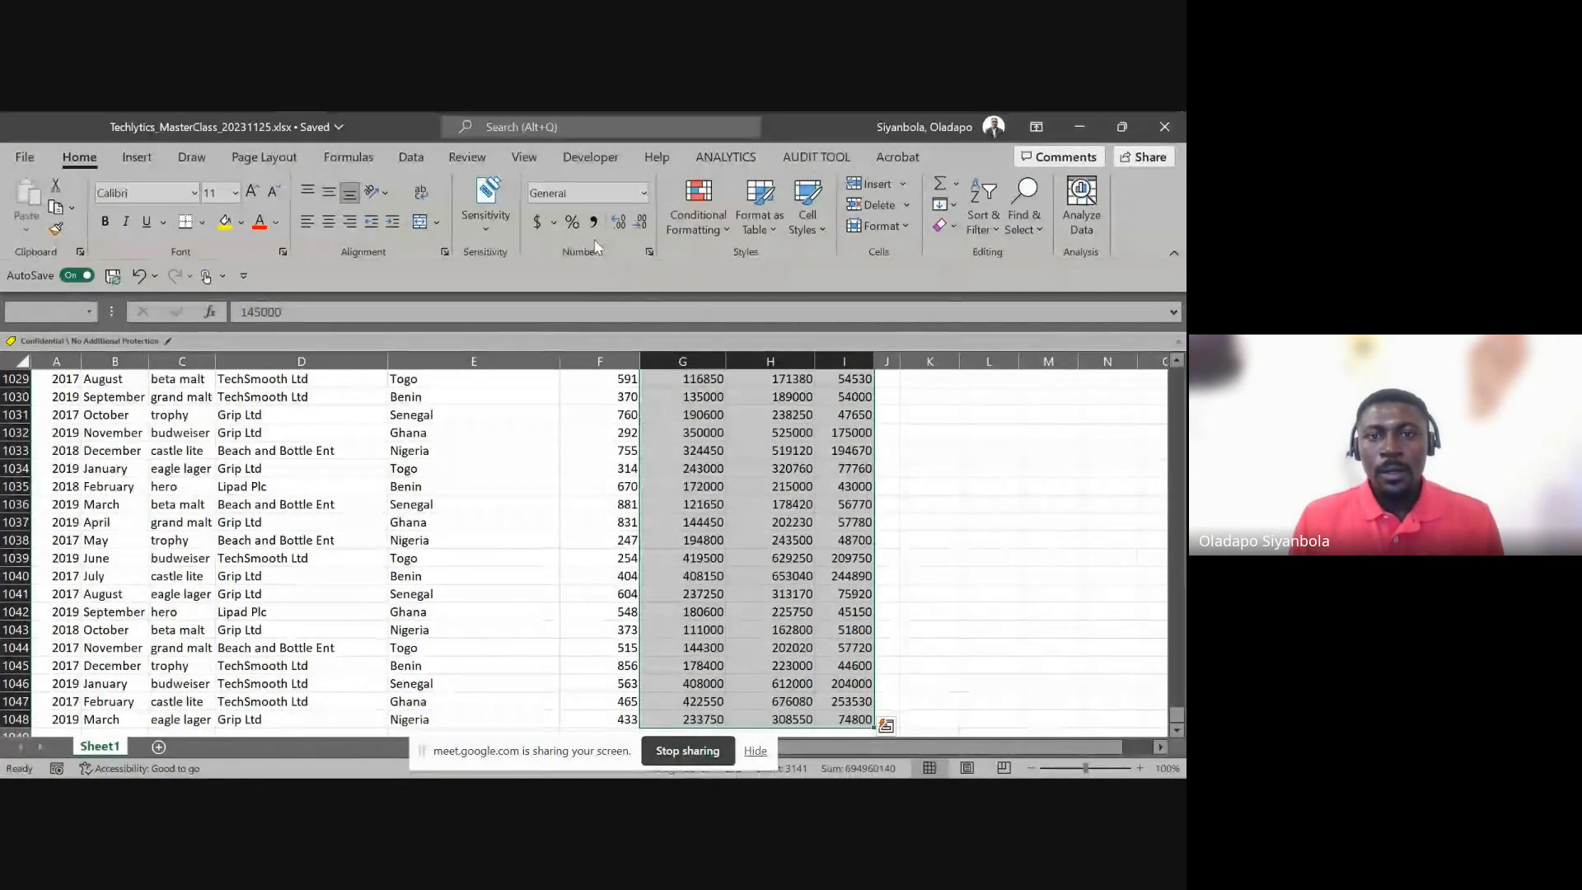
pyautogui.click(593, 223)
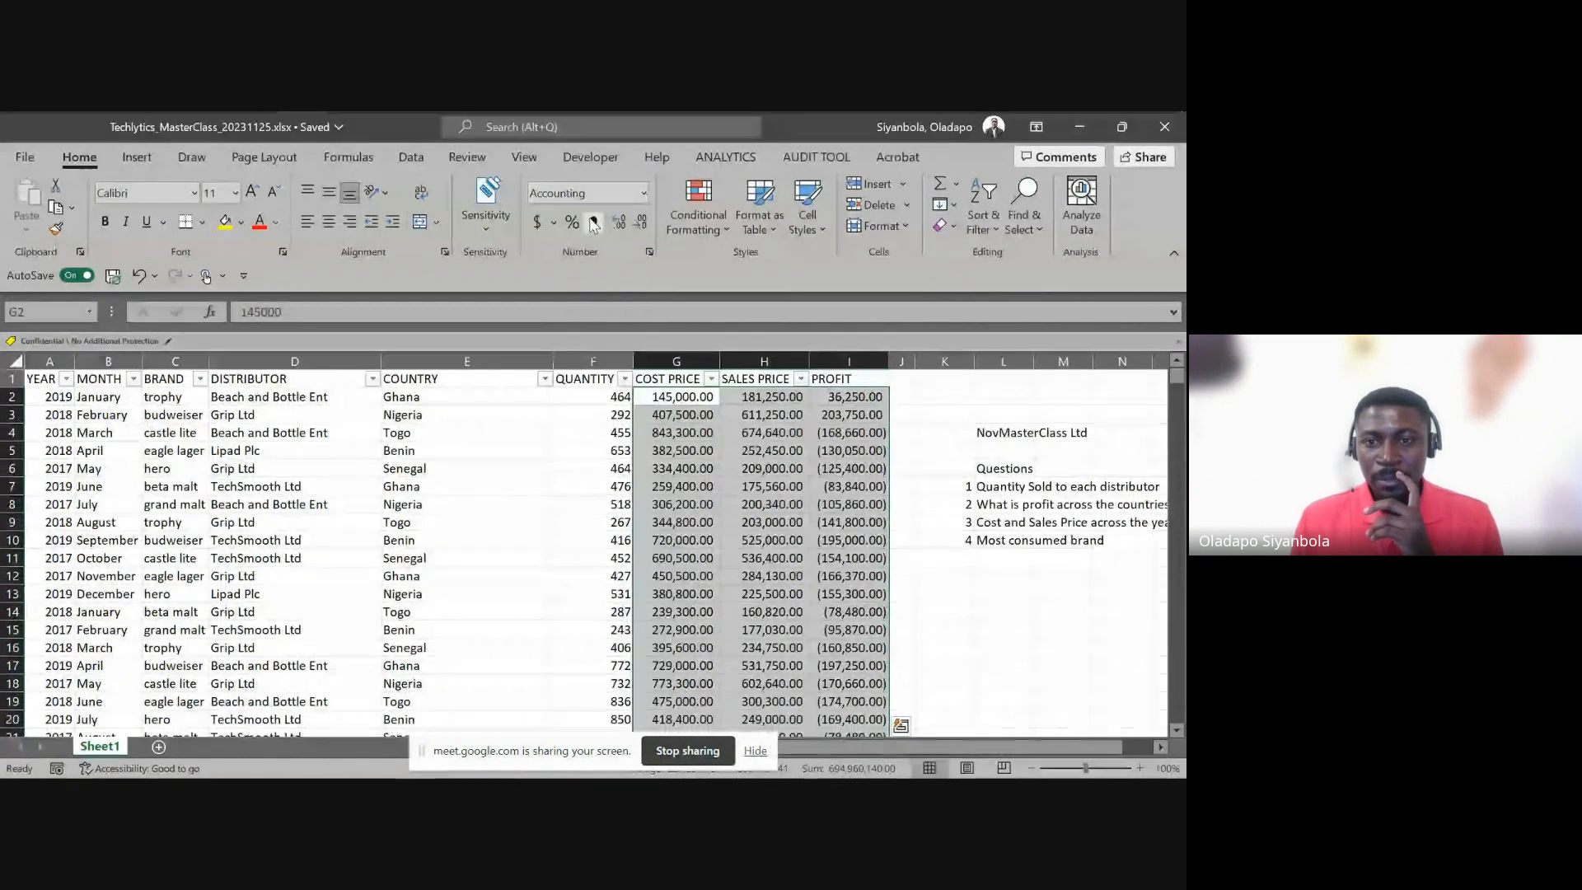
# Check the PROFIT results against the cost and sales prices, comparing G4, H4 and I4
pyautogui.press('Right')
pyautogui.press('Right')
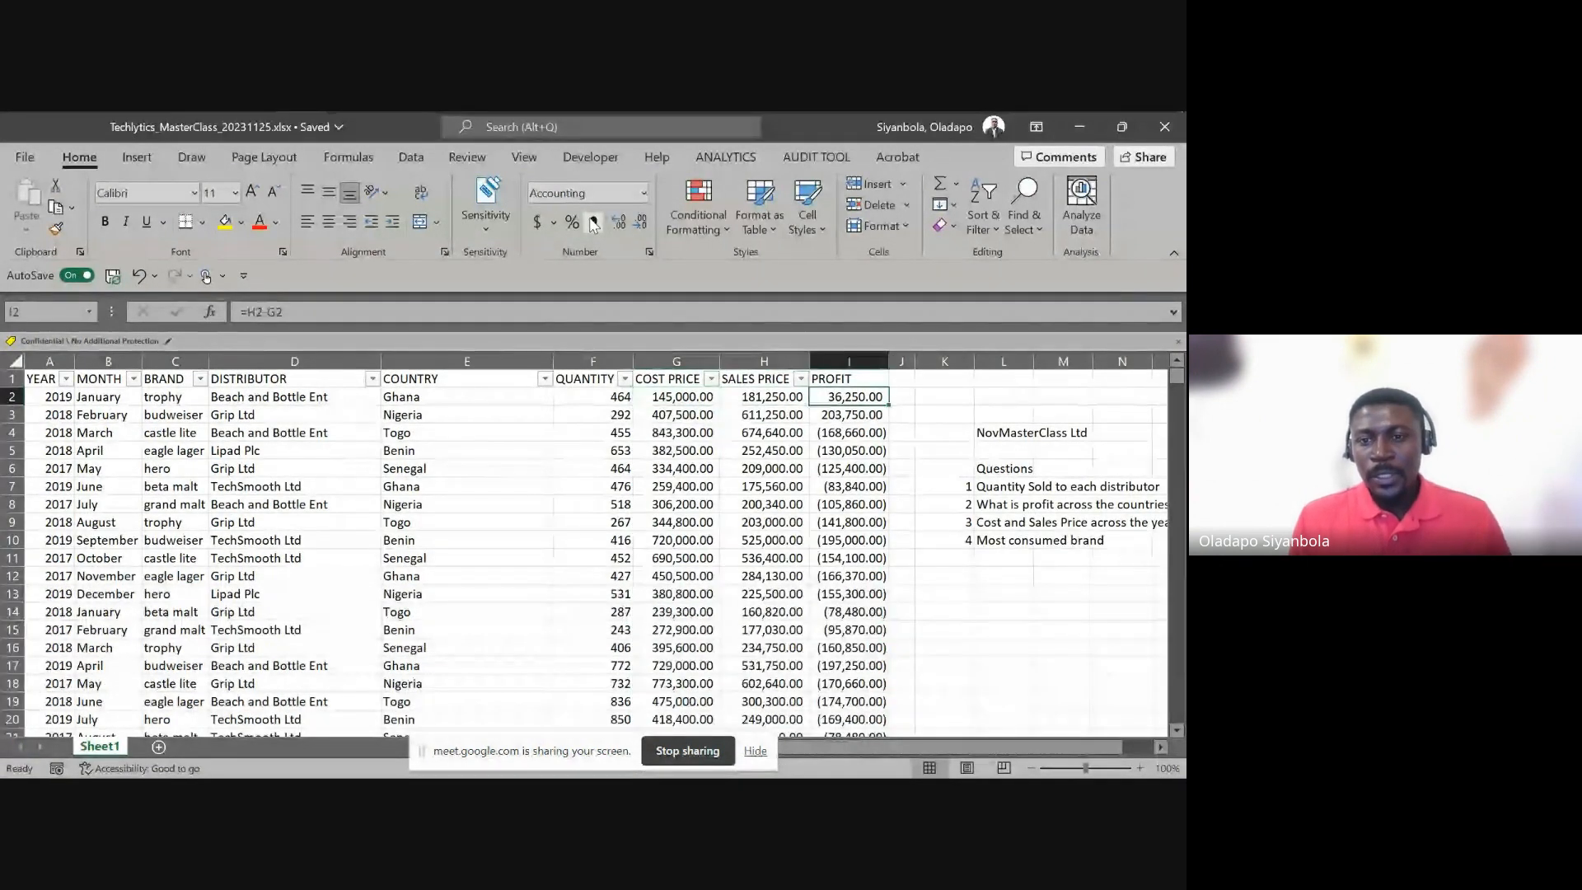
pyautogui.press('Down')
pyautogui.press('Down')
pyautogui.press('Down')
pyautogui.press('Left')
pyautogui.press('Up')
pyautogui.press('Left')
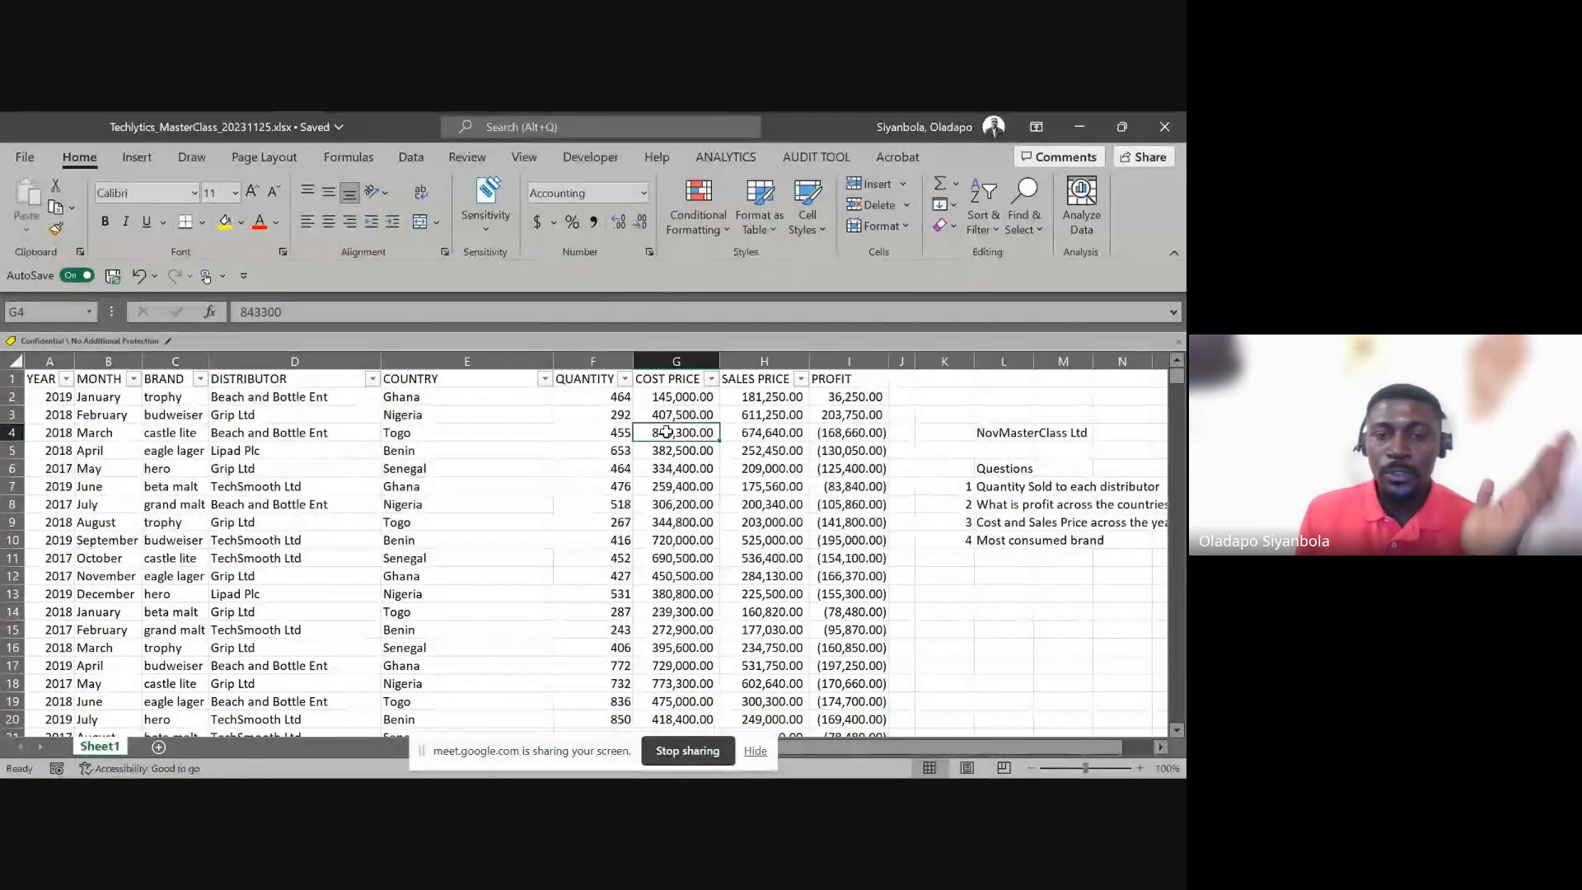
pyautogui.click(773, 431)
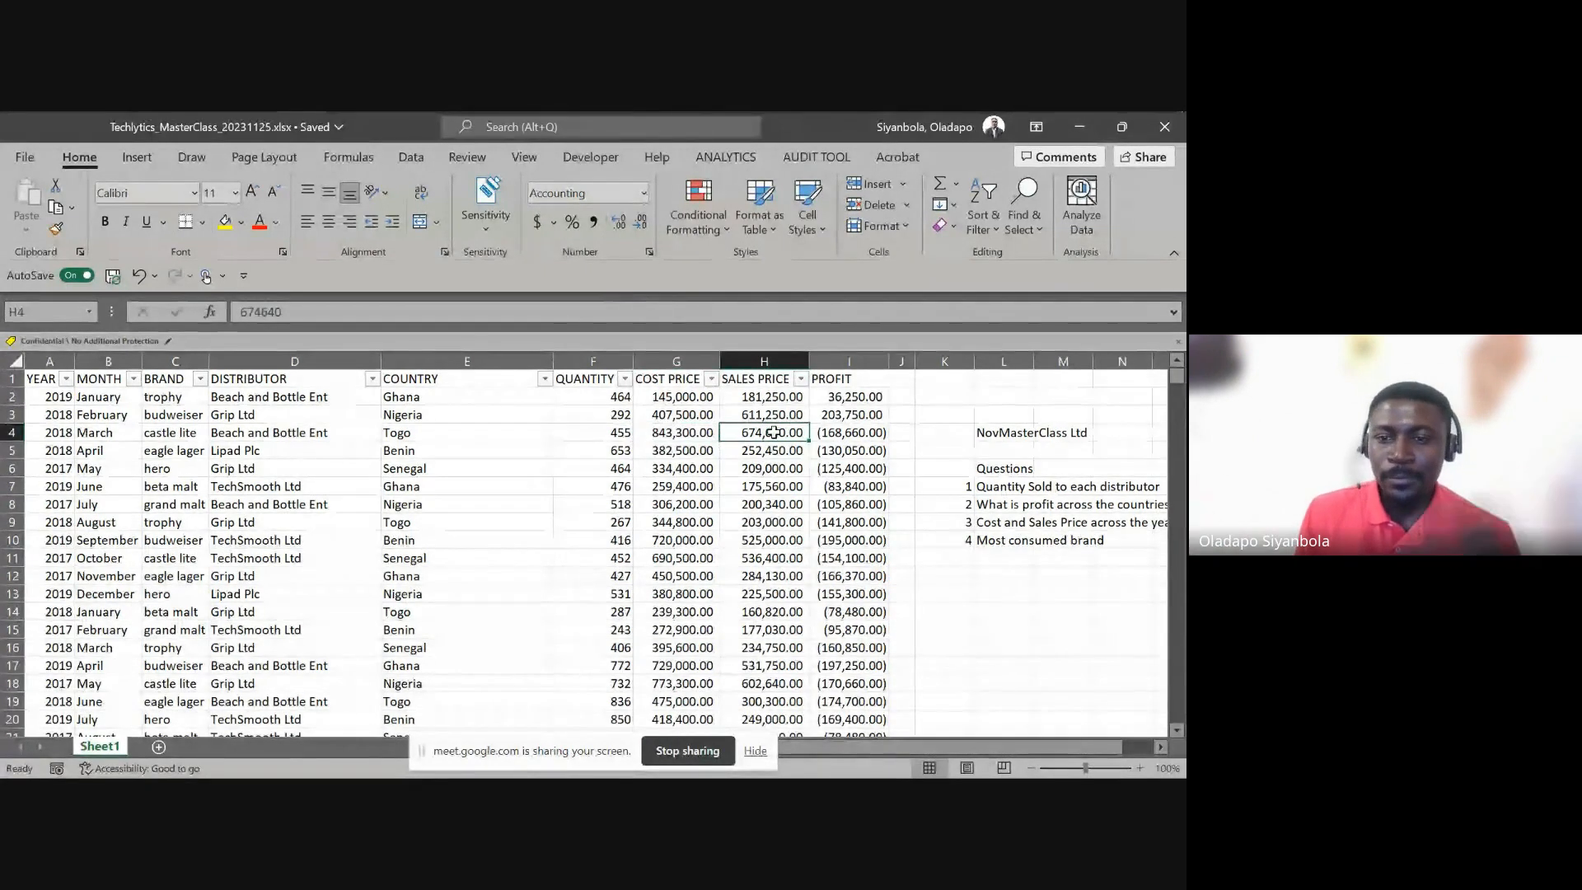
pyautogui.press('Right')
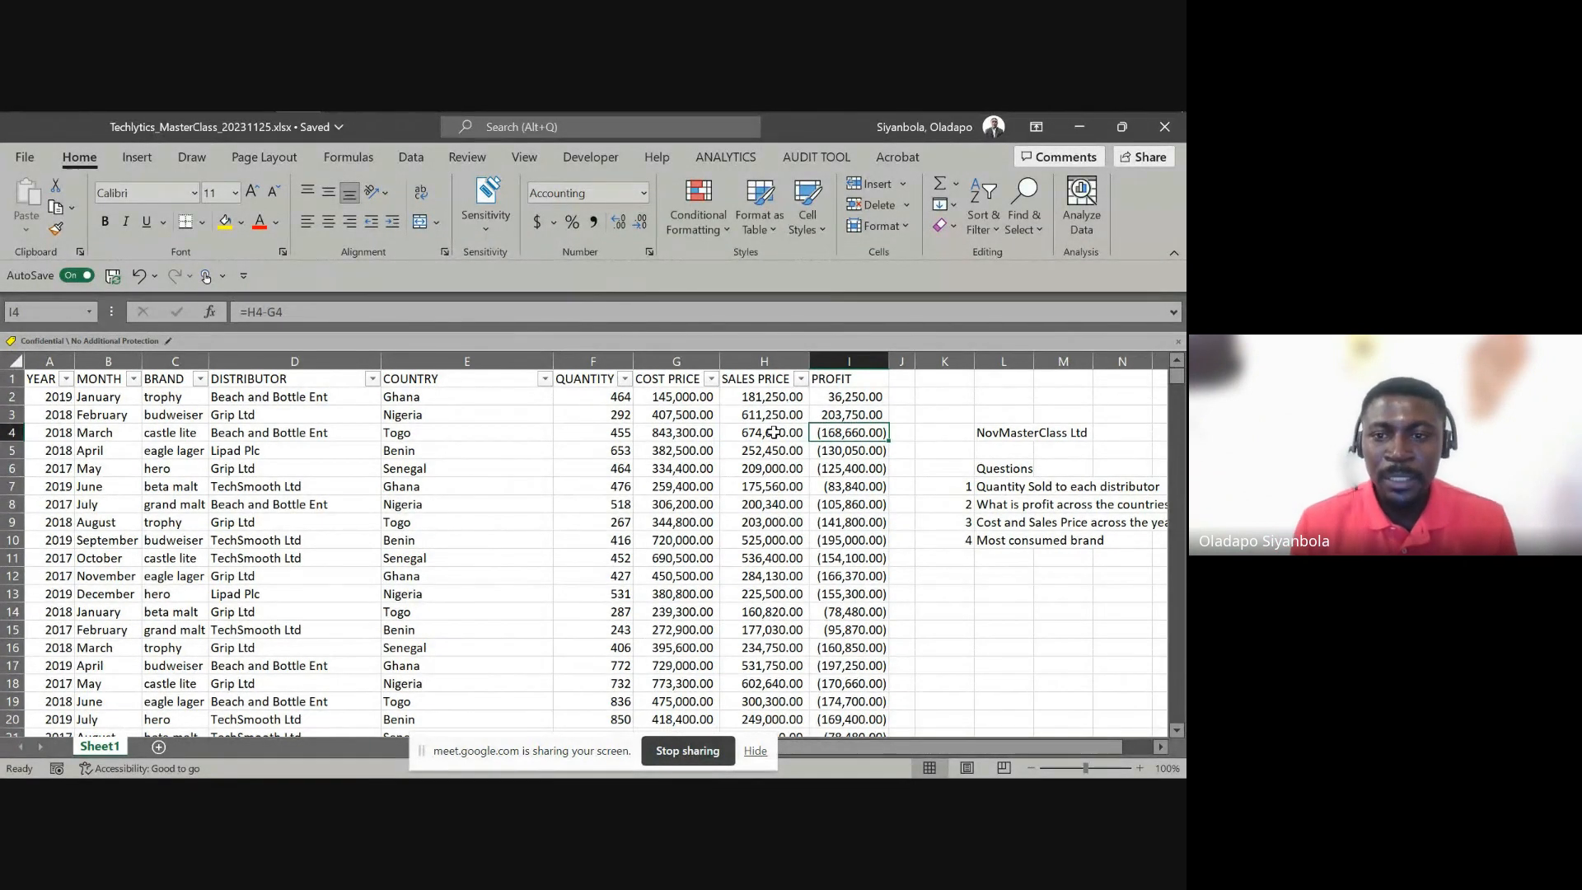
# Review the listed business questions, from profit across the countries to cost and sales price across the year
pyautogui.click(962, 503)
pyautogui.press('Right')
pyautogui.press('Right')
pyautogui.press('Down')
pyautogui.press('Right')
pyautogui.press('Right')
pyautogui.press('Right')
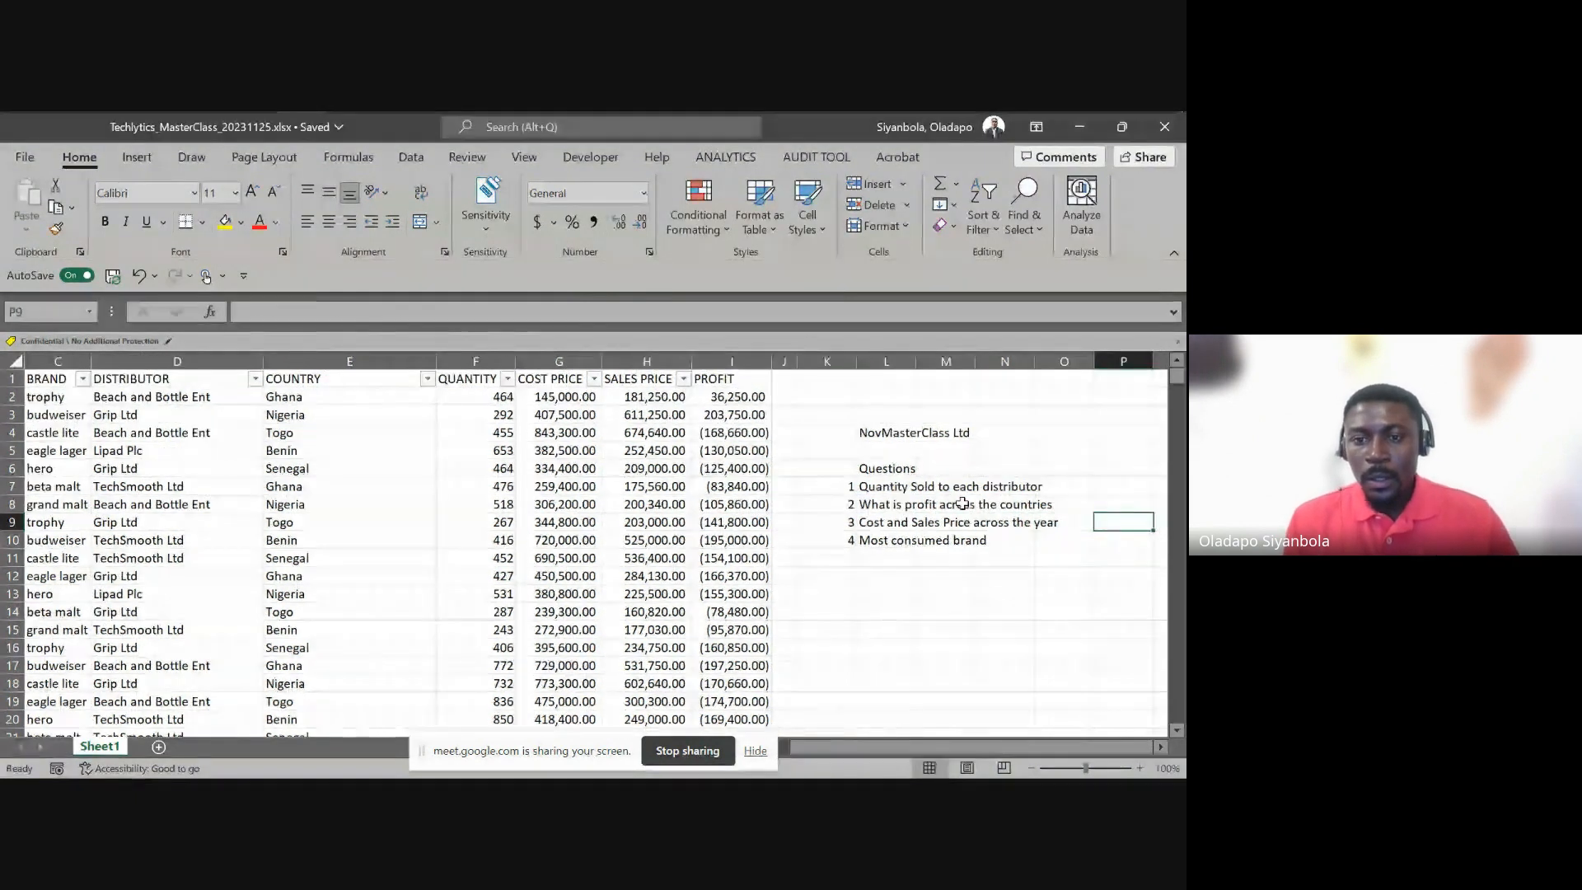
pyautogui.hscroll(1, 963, 504)
pyautogui.press('Left')
pyautogui.press('Left')
pyautogui.press('Left')
pyautogui.press('Left')
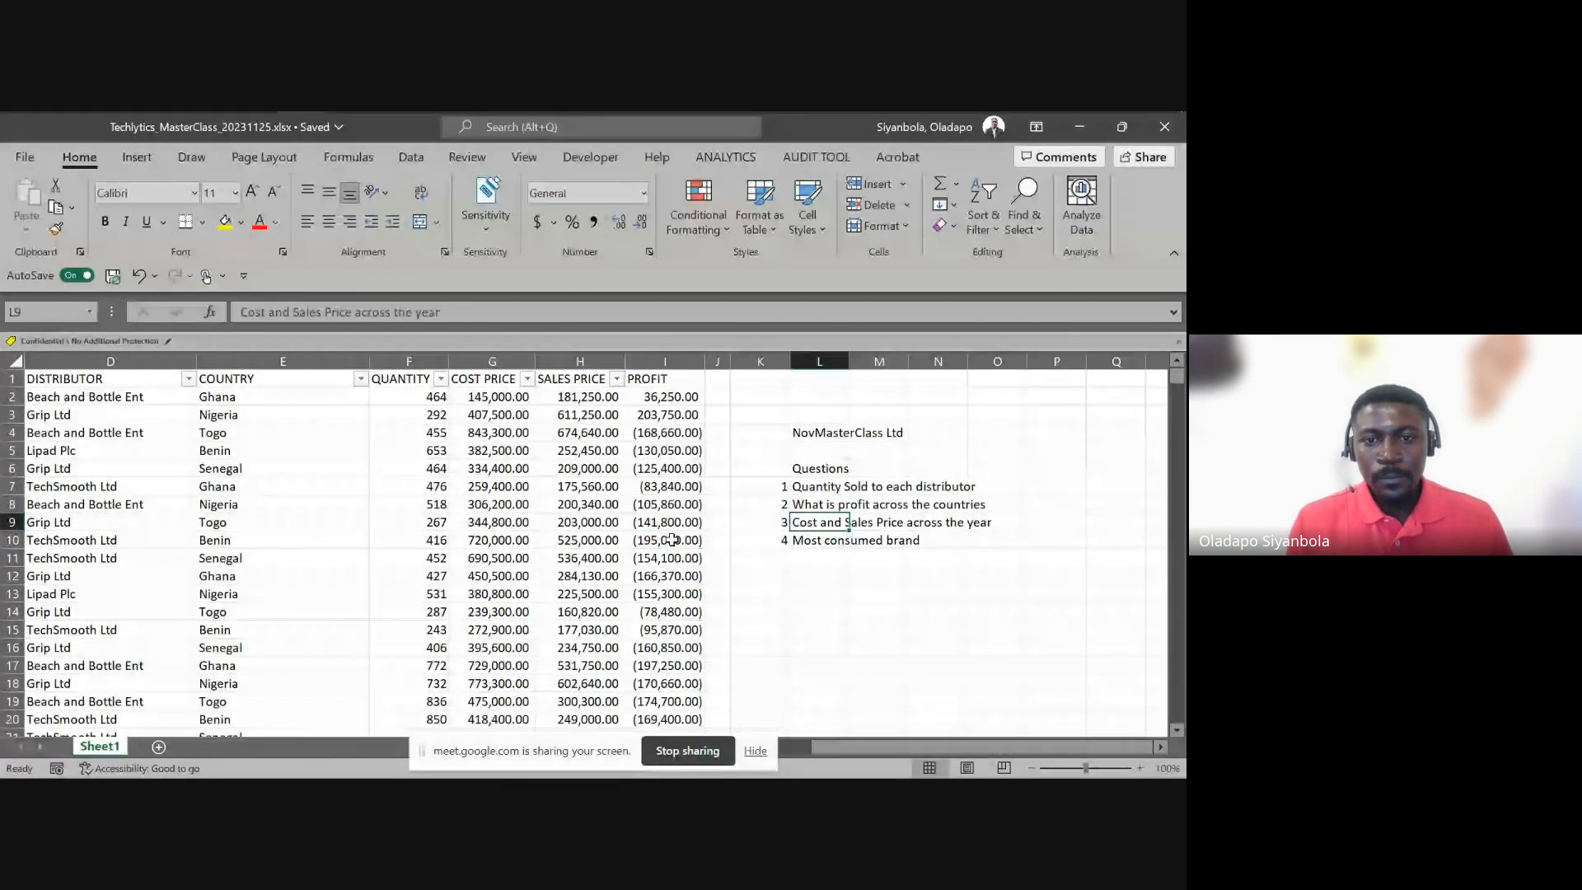
# Match the last two questions to their data: COST PRICE, SALES PRICE and YEAR for question 3, BRAND and QUANTITY for question 4
pyautogui.moveTo(579, 378); pyautogui.dragTo(579, 581)
pyautogui.moveTo(491, 450); pyautogui.dragTo(475, 648)
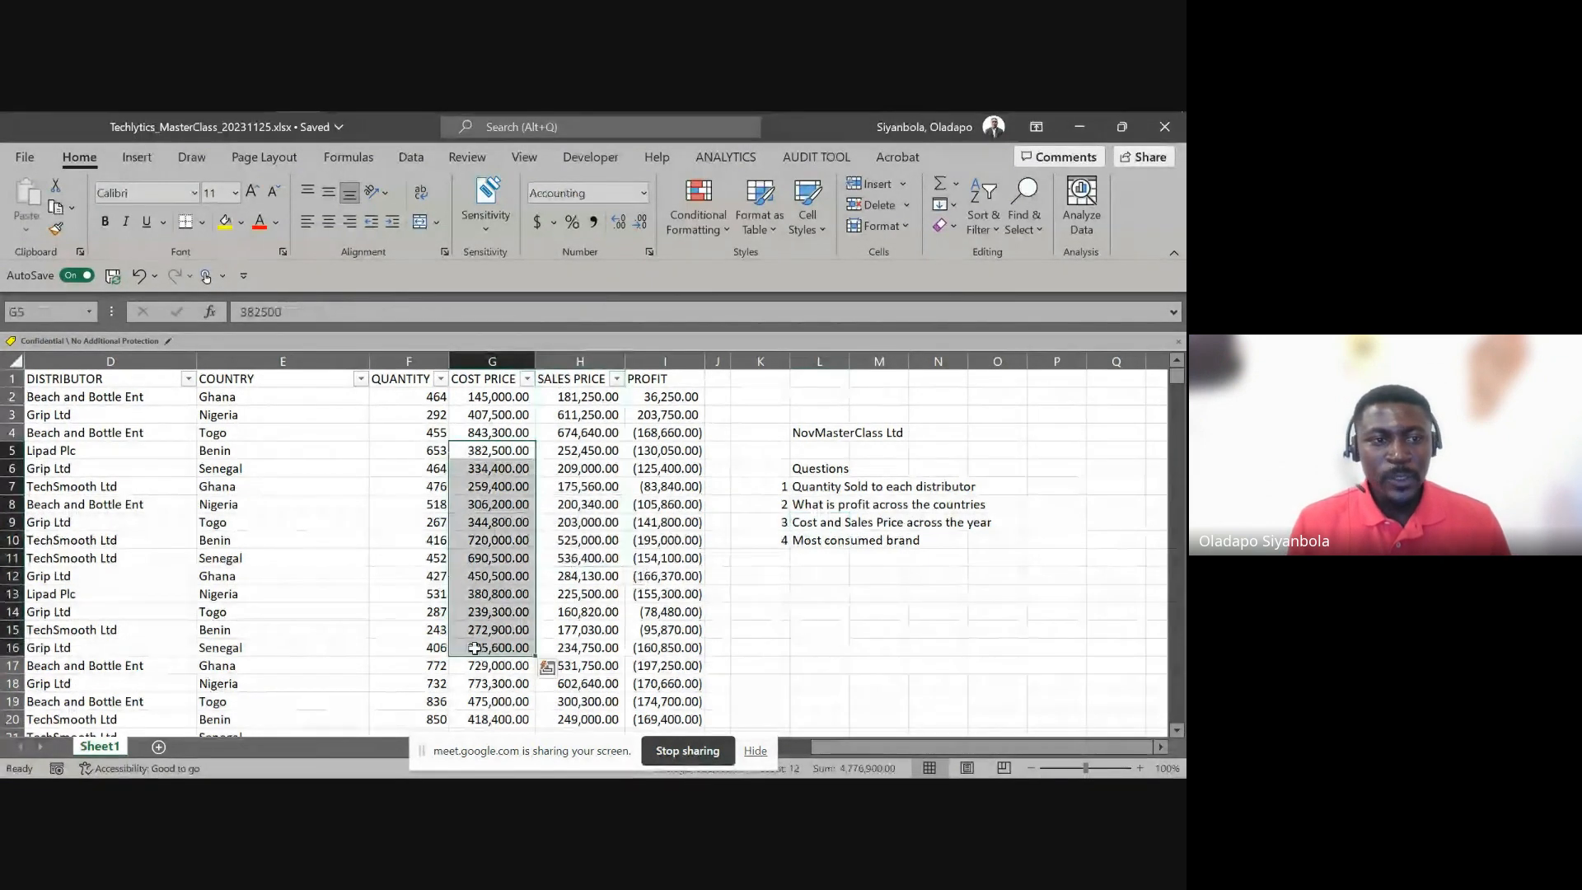
pyautogui.hscroll(-3, 475, 649)
pyautogui.moveTo(59, 469); pyautogui.dragTo(61, 613)
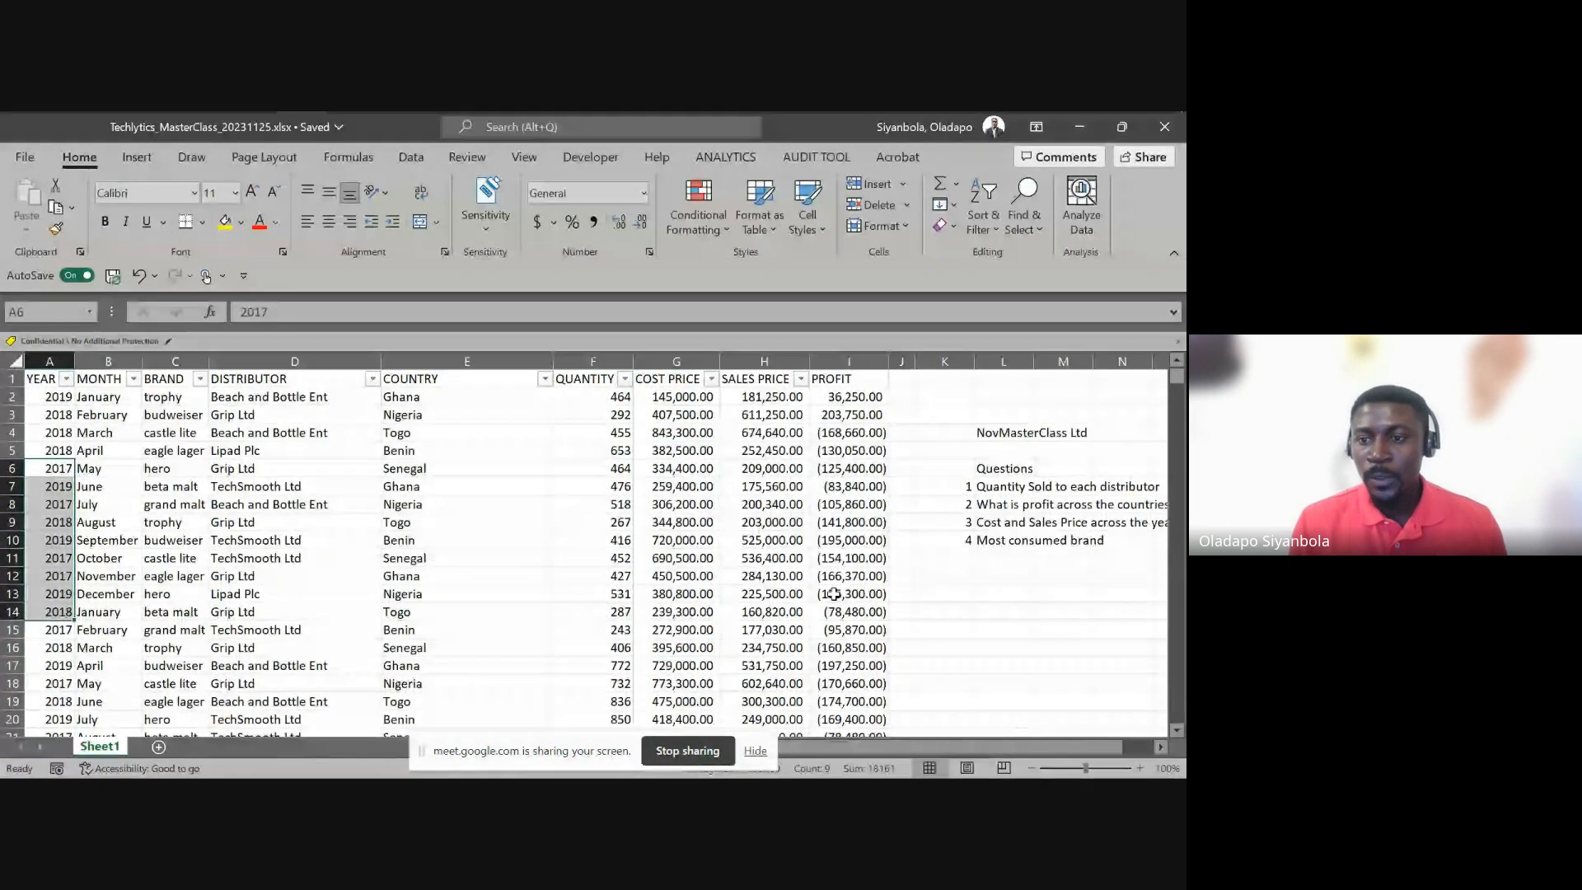
pyautogui.click(981, 541)
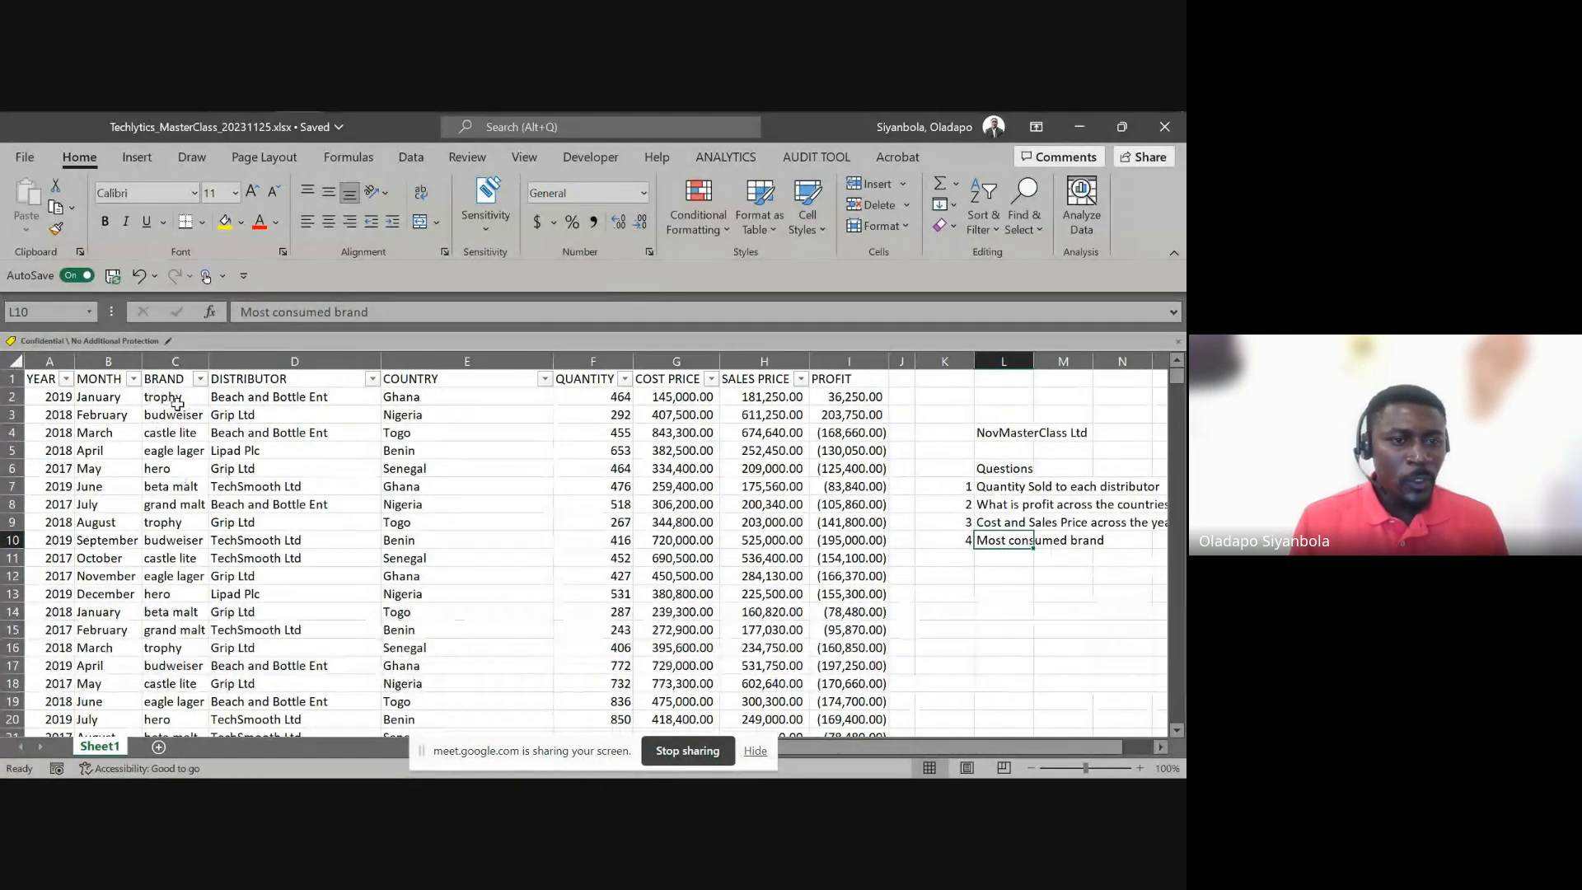
pyautogui.click(174, 395)
pyautogui.moveTo(173, 395); pyautogui.dragTo(175, 595)
pyautogui.moveTo(592, 397); pyautogui.dragTo(602, 594)
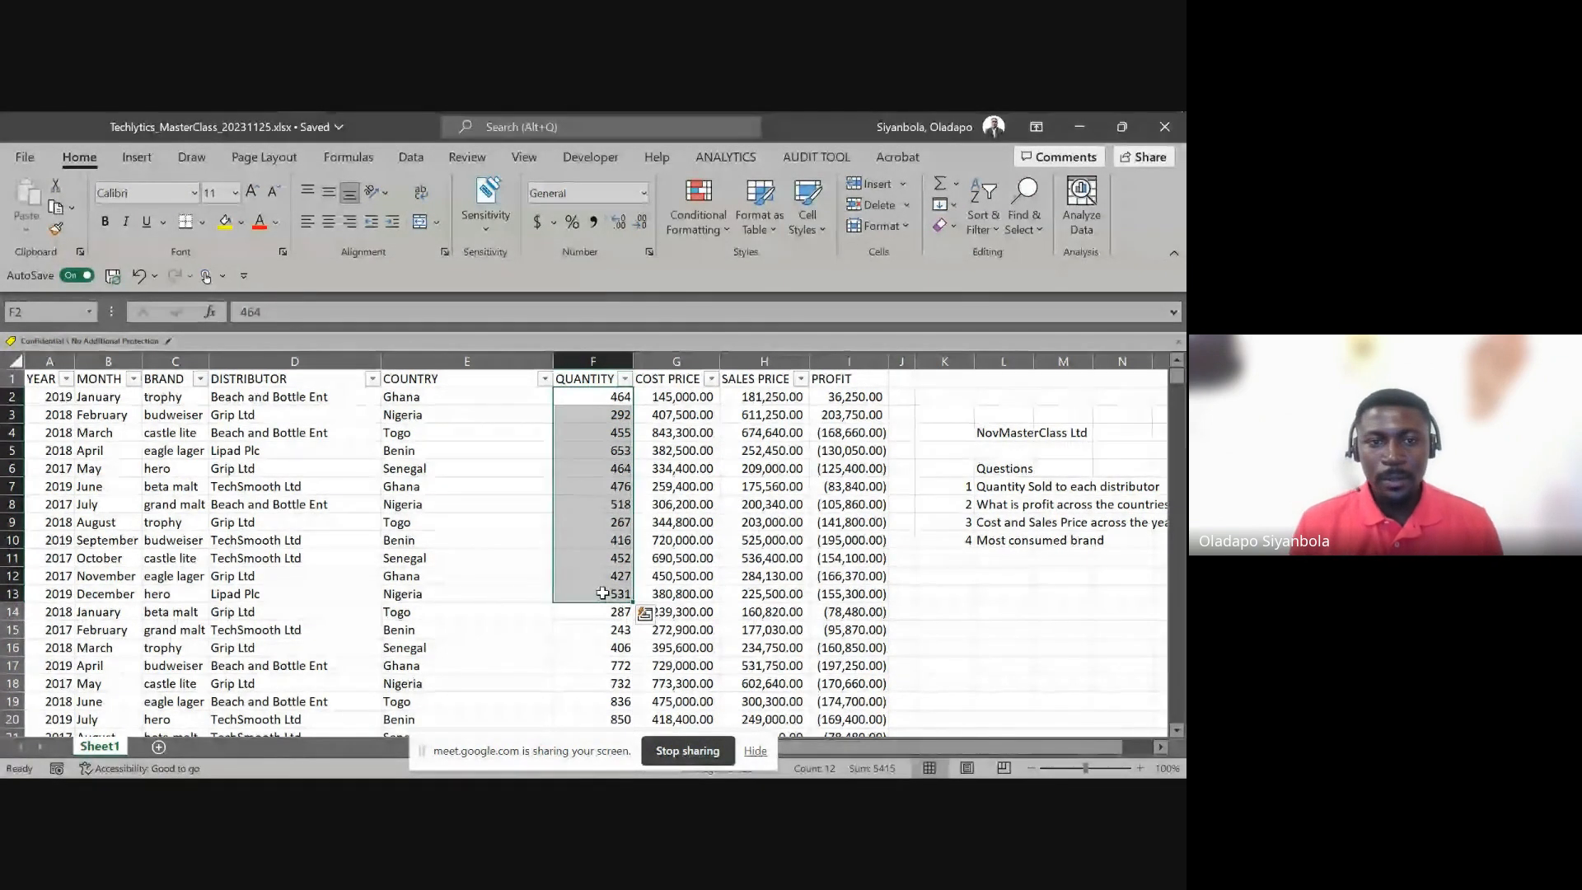
pyautogui.click(247, 488)
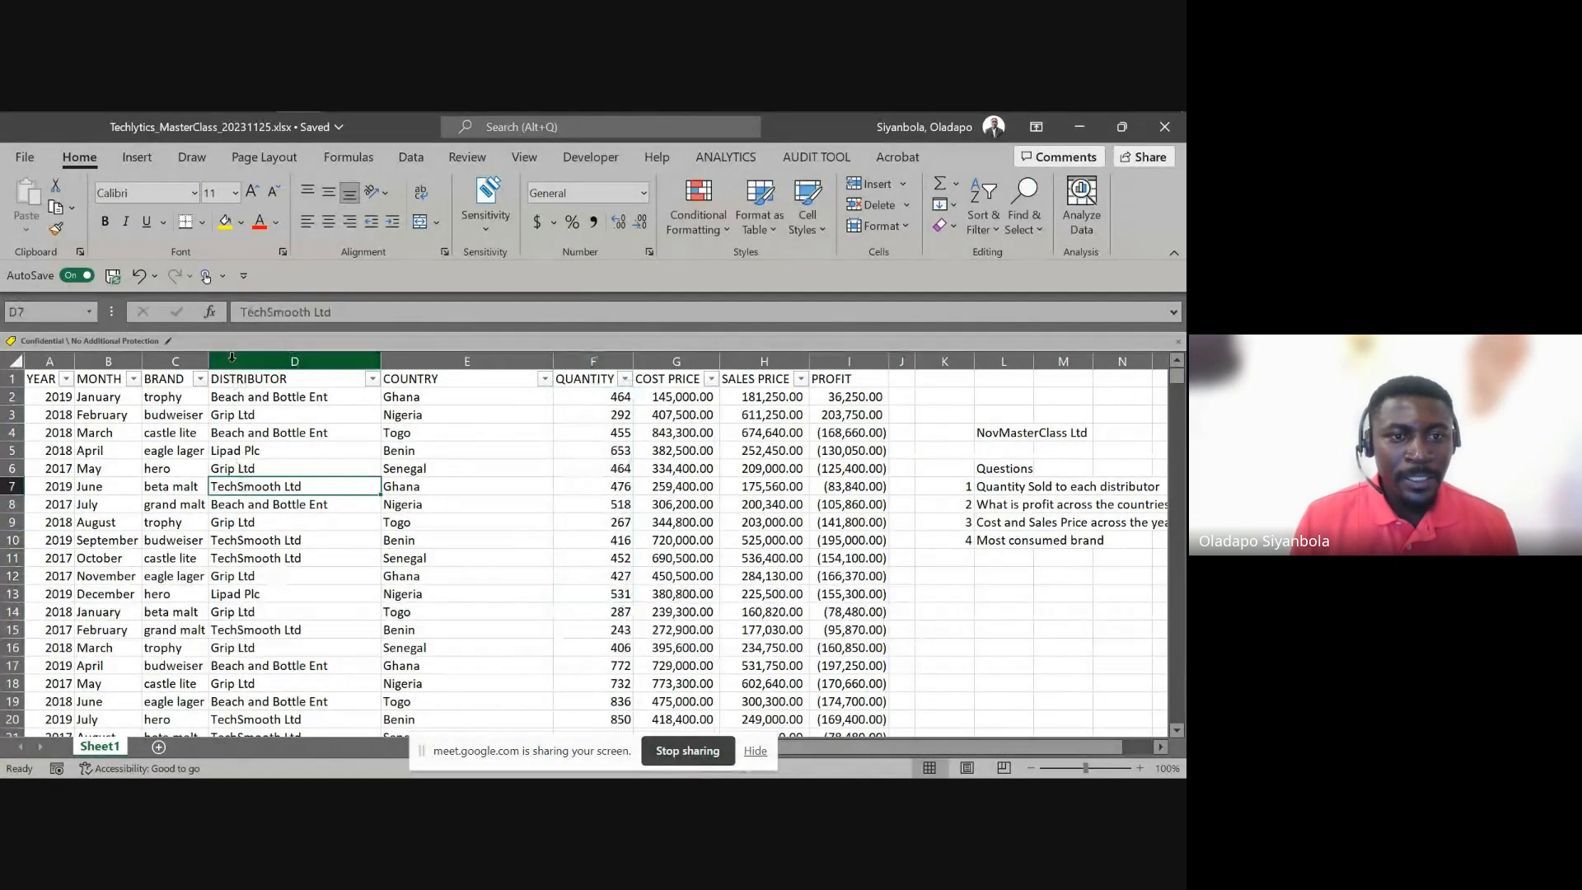
pyautogui.moveTo(159, 399); pyautogui.dragTo(163, 623)
pyautogui.click(175, 534)
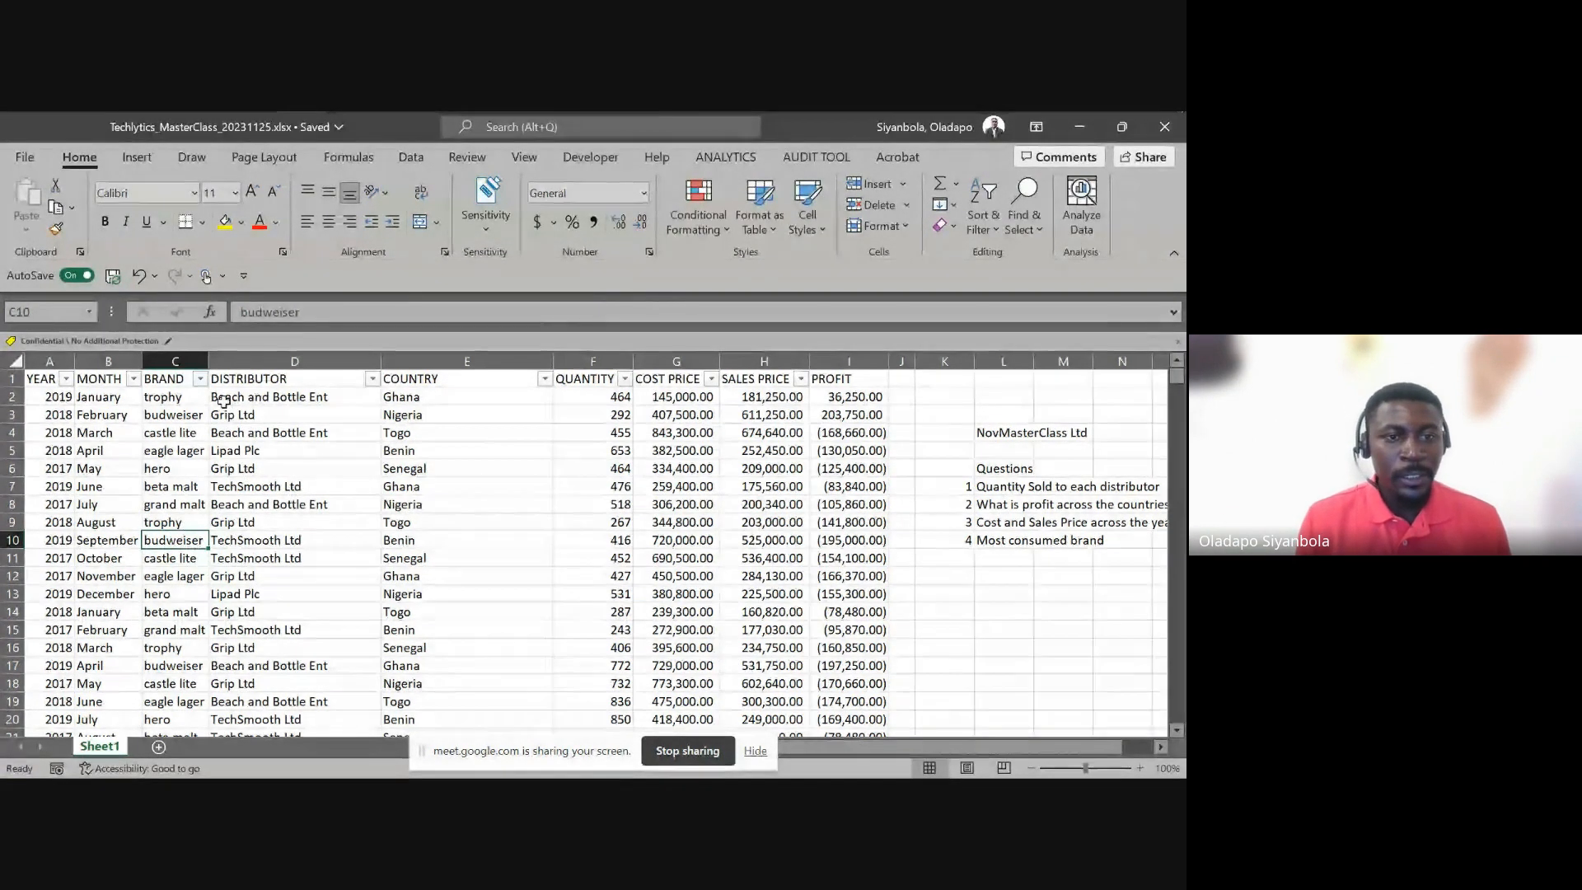
# Insert a blank helper column between BRAND and DISTRIBUTOR
pyautogui.moveTo(216, 398); pyautogui.dragTo(445, 419)
pyautogui.click(305, 416)
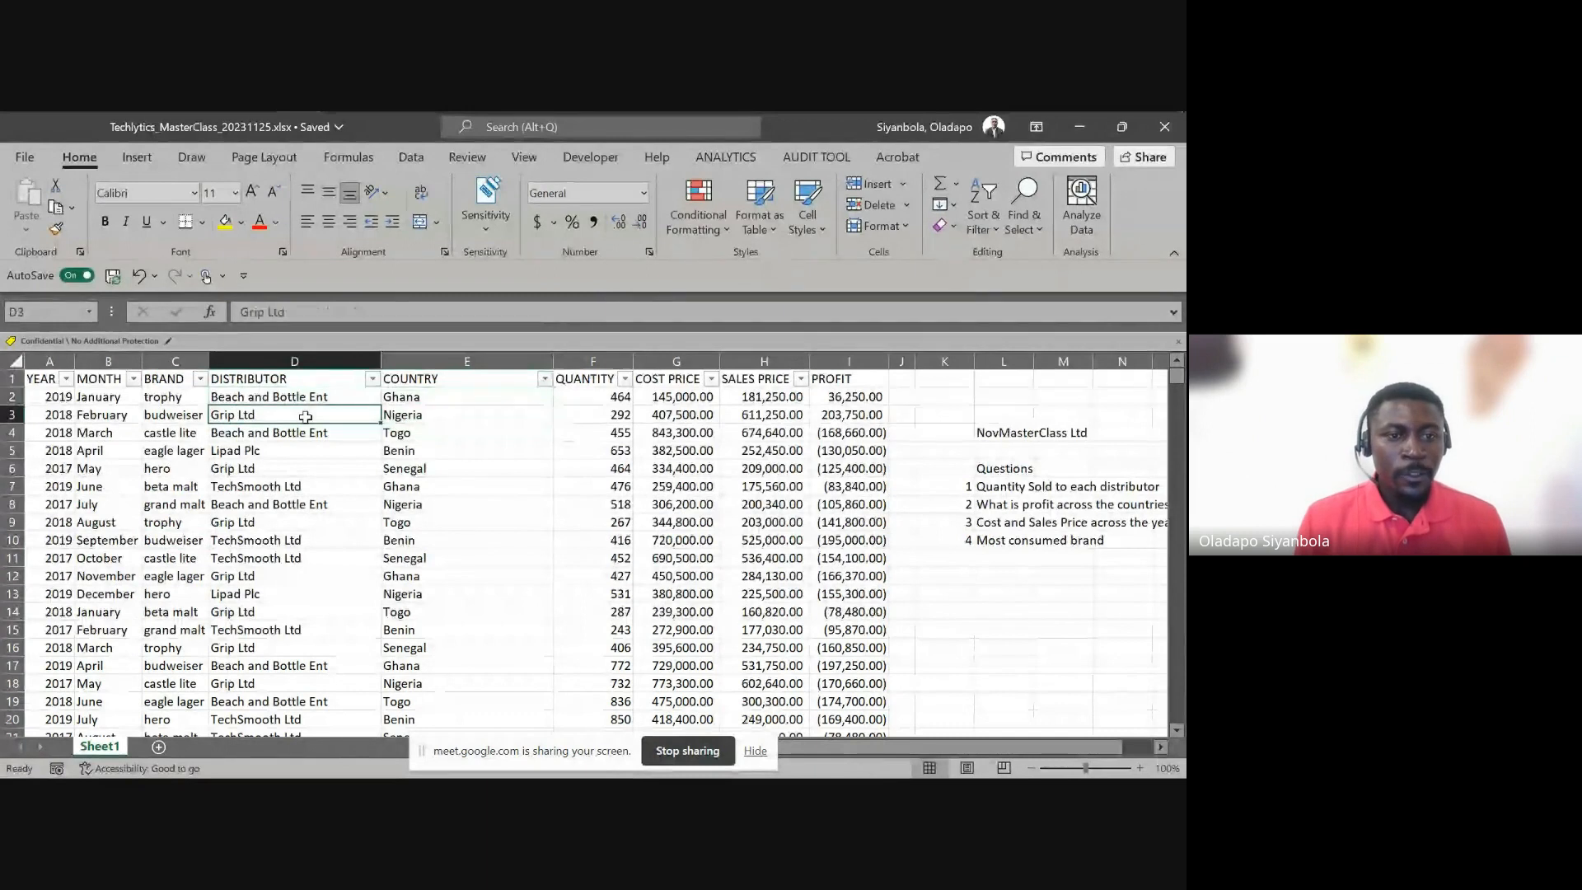
pyautogui.click(229, 356)
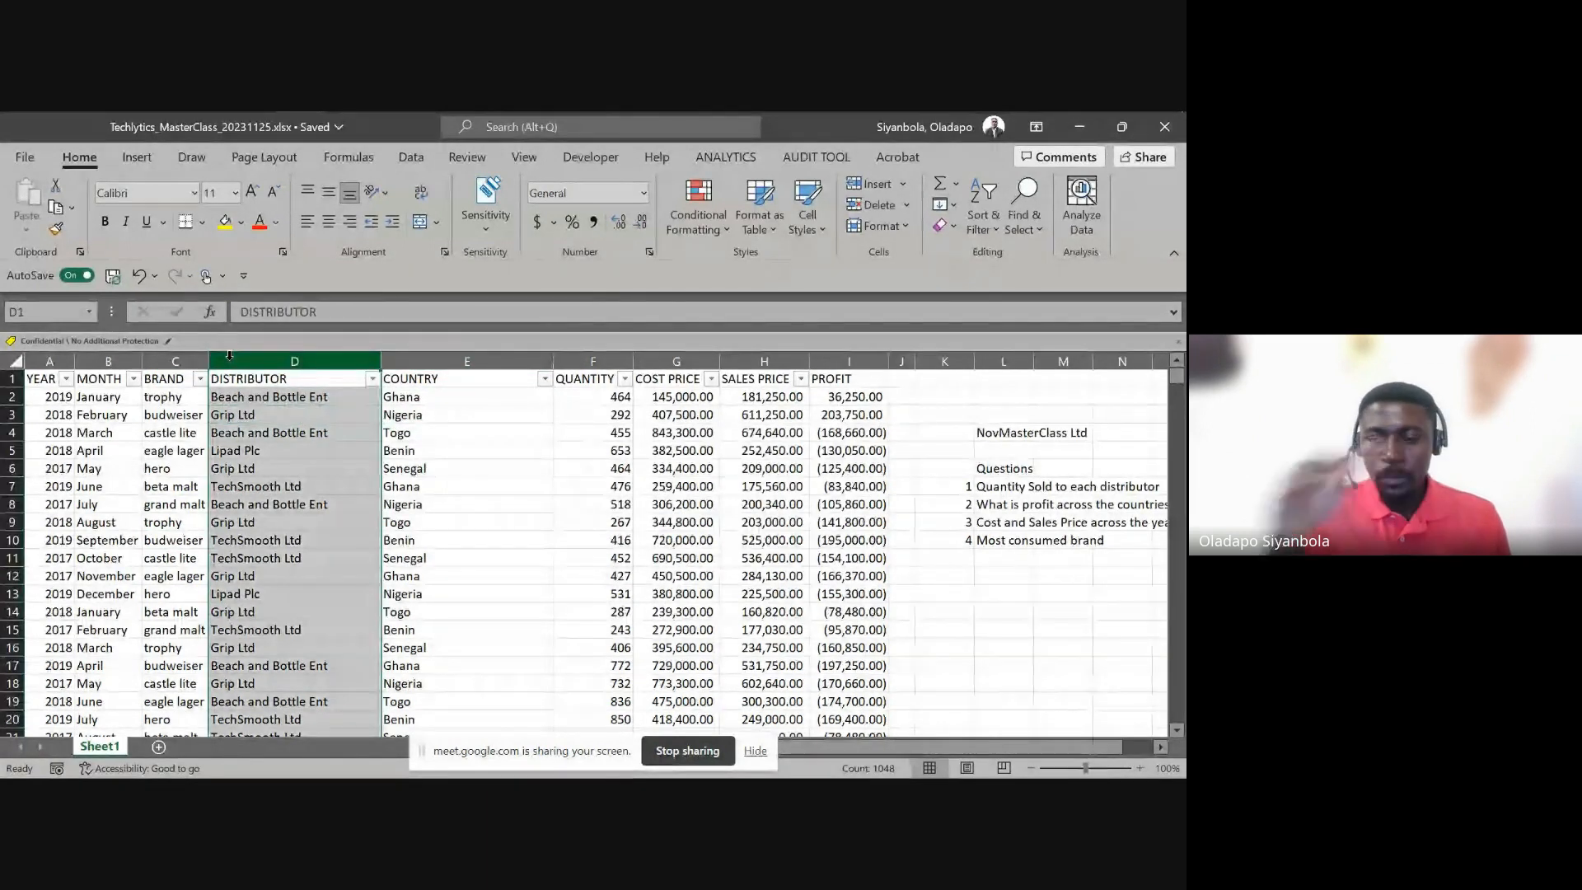
pyautogui.hotkey('ctrl', 'shift', '=')
pyautogui.click(229, 377)
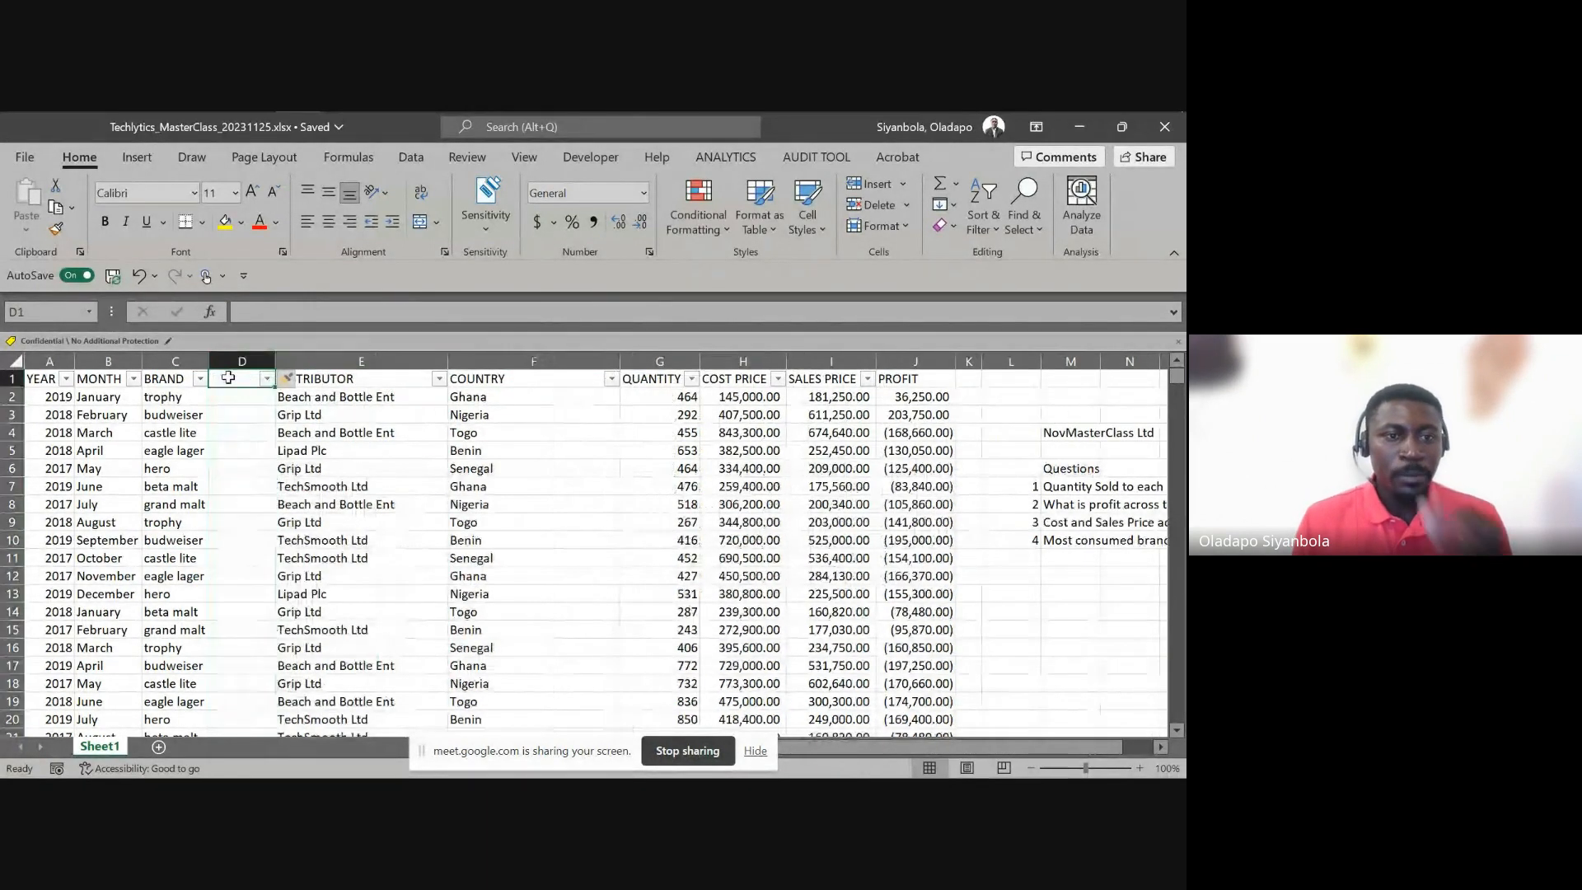
pyautogui.press('Down')
pyautogui.press('Down')
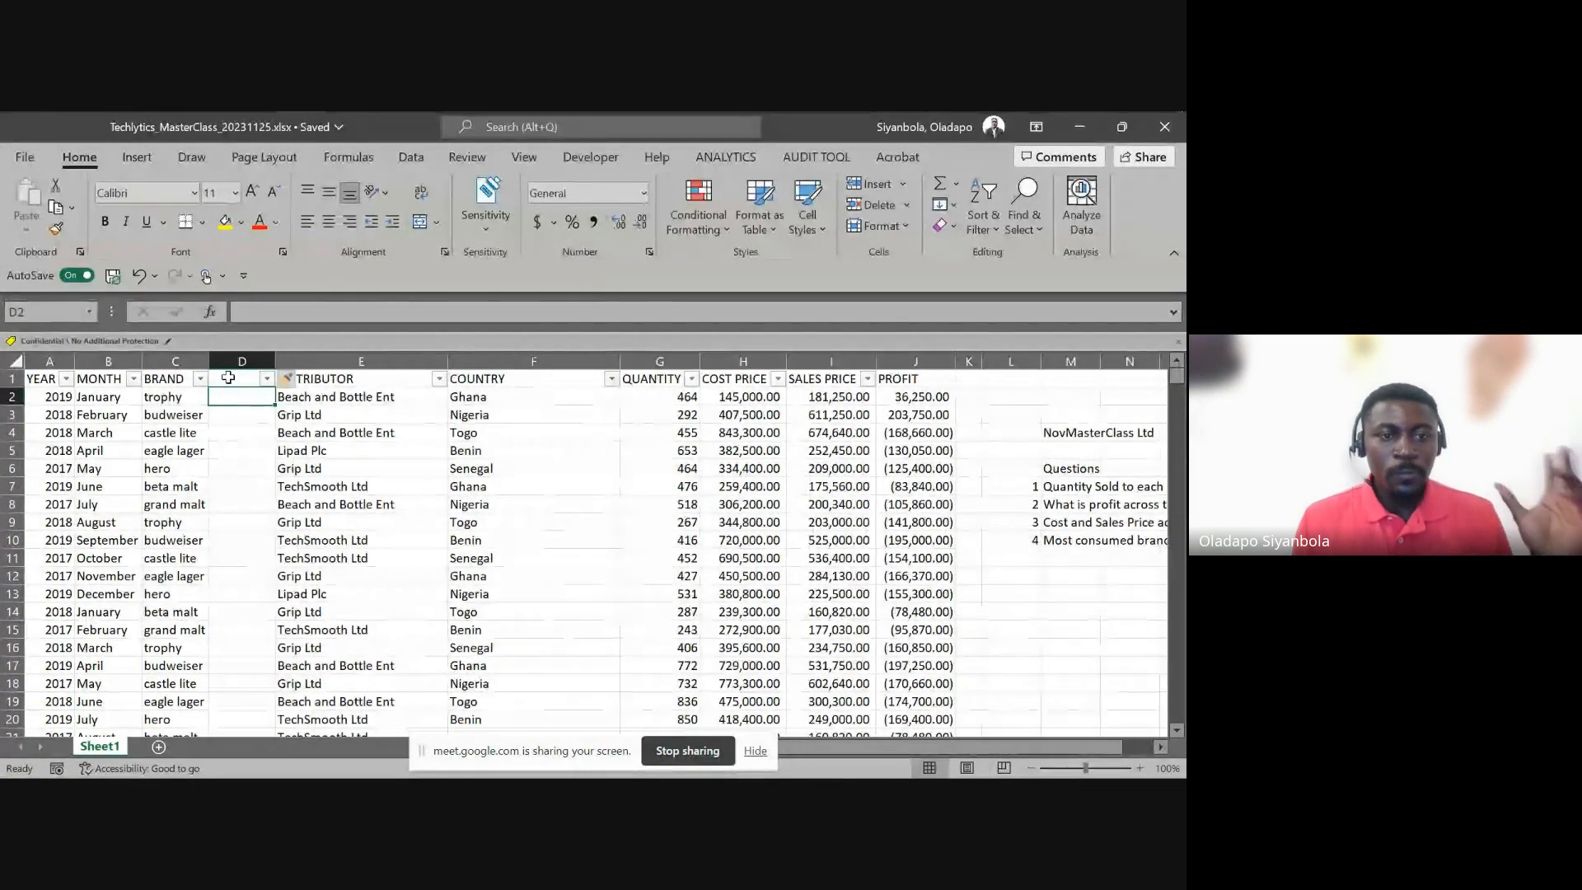
pyautogui.press('Up')
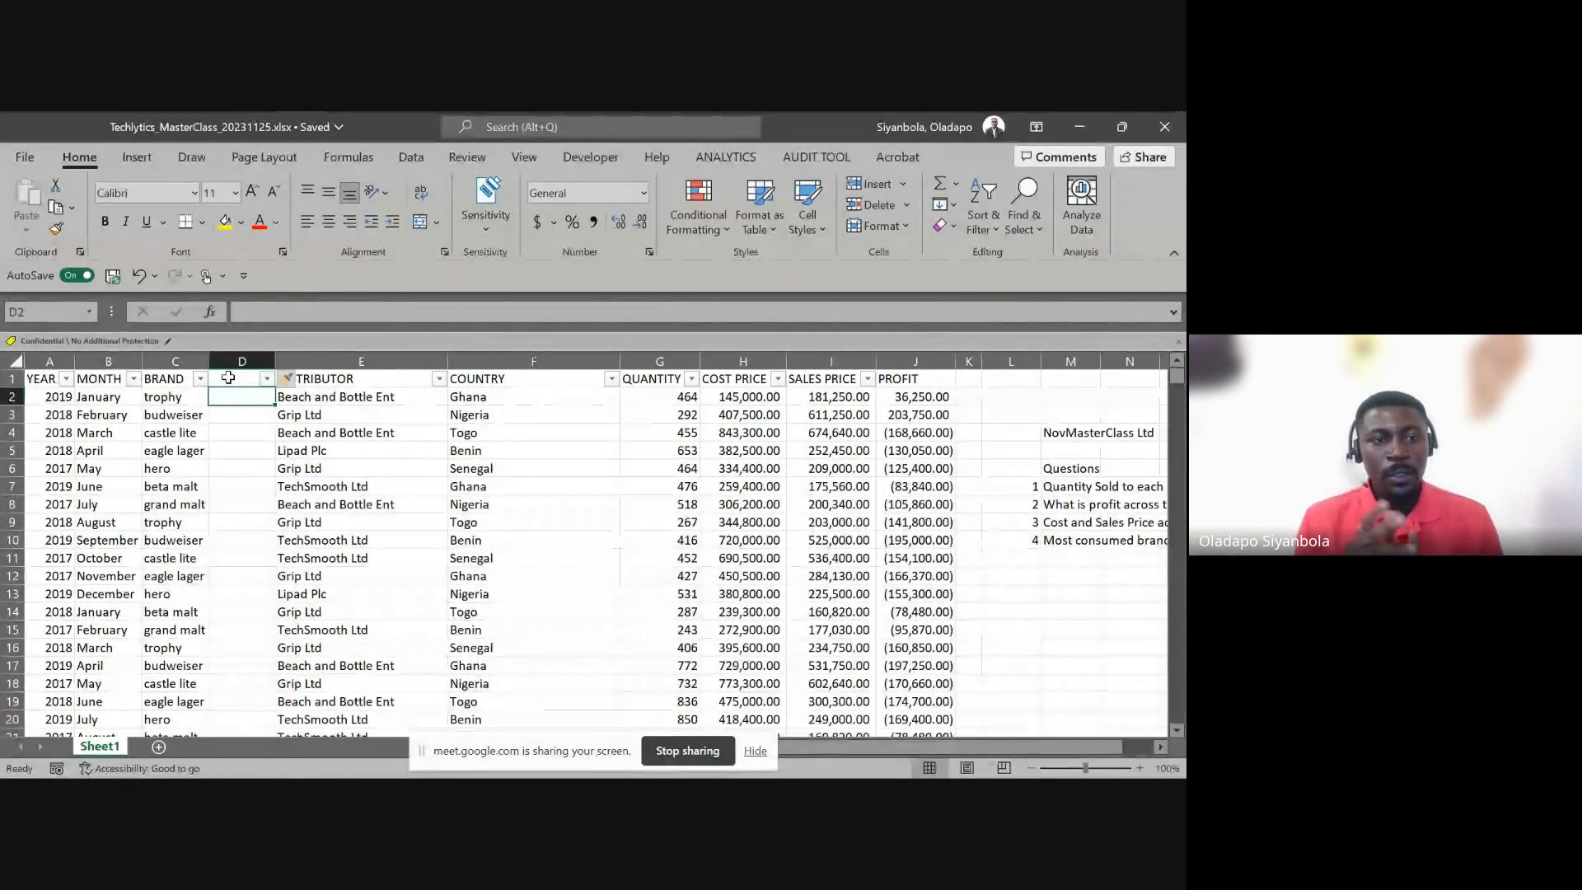
# Convert the brand names to proper case with =PROPER(C2) in D2 and fill it down all data rows
pyautogui.write('=proper(c2)')
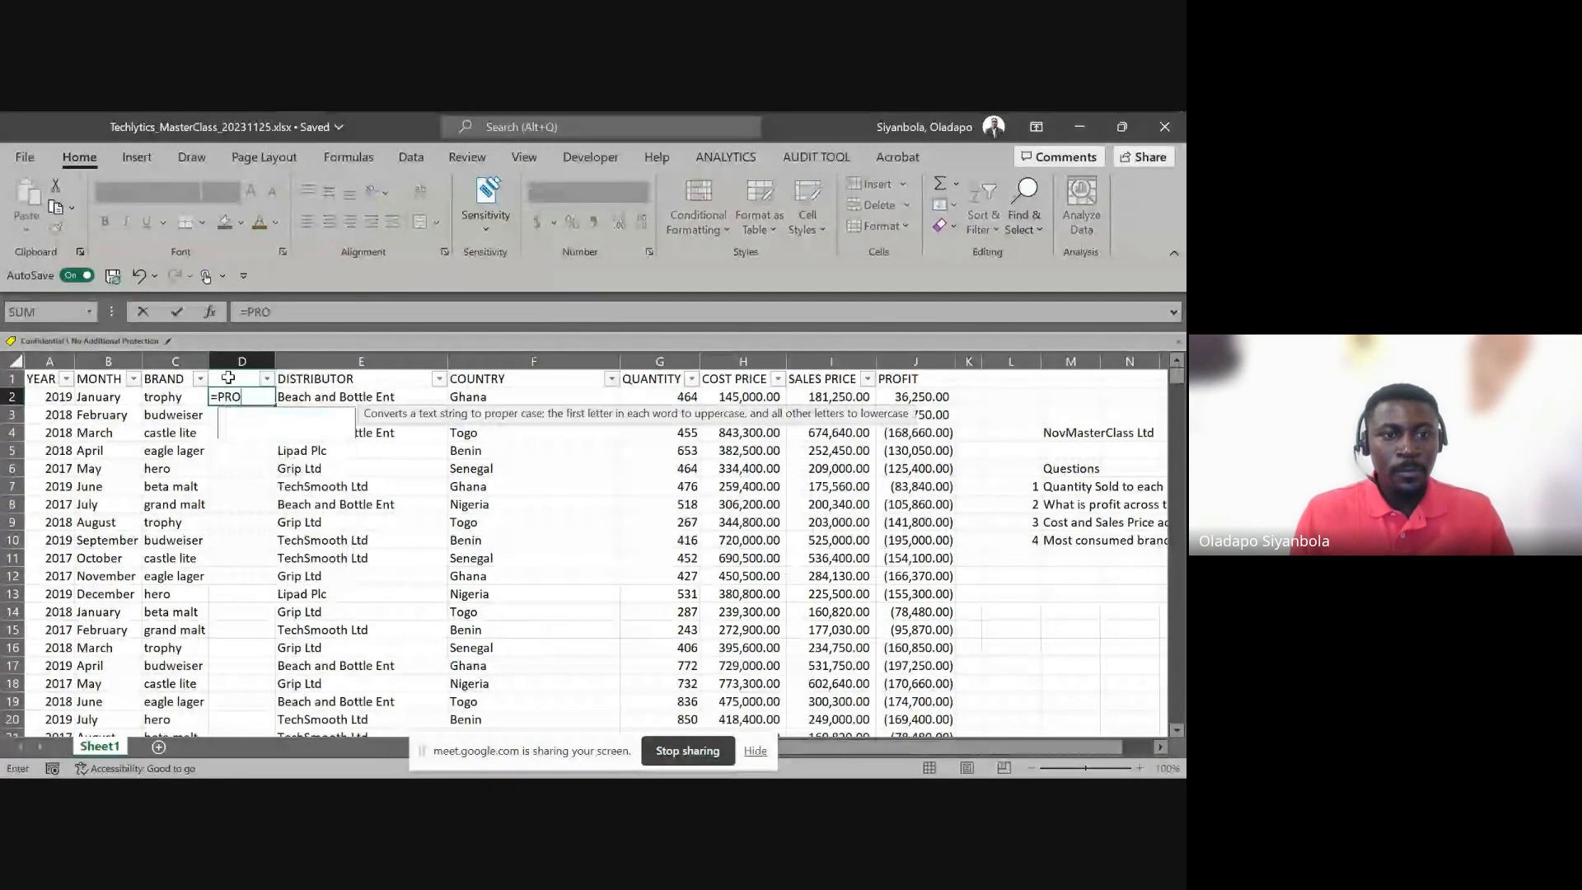
pyautogui.press('Return')
pyautogui.press('Up')
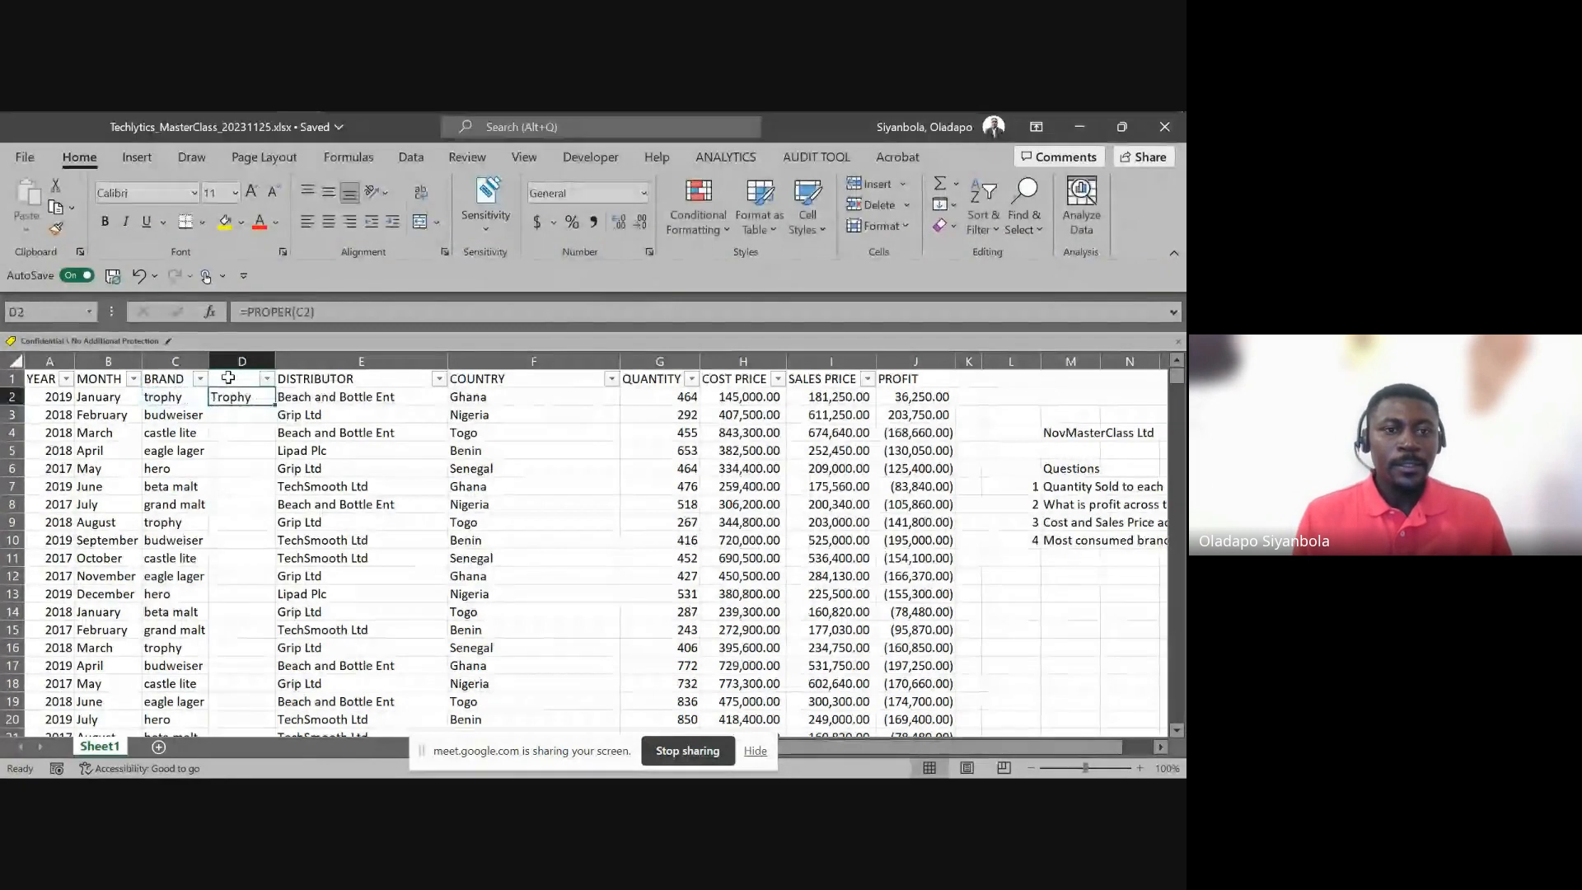
pyautogui.click(269, 307)
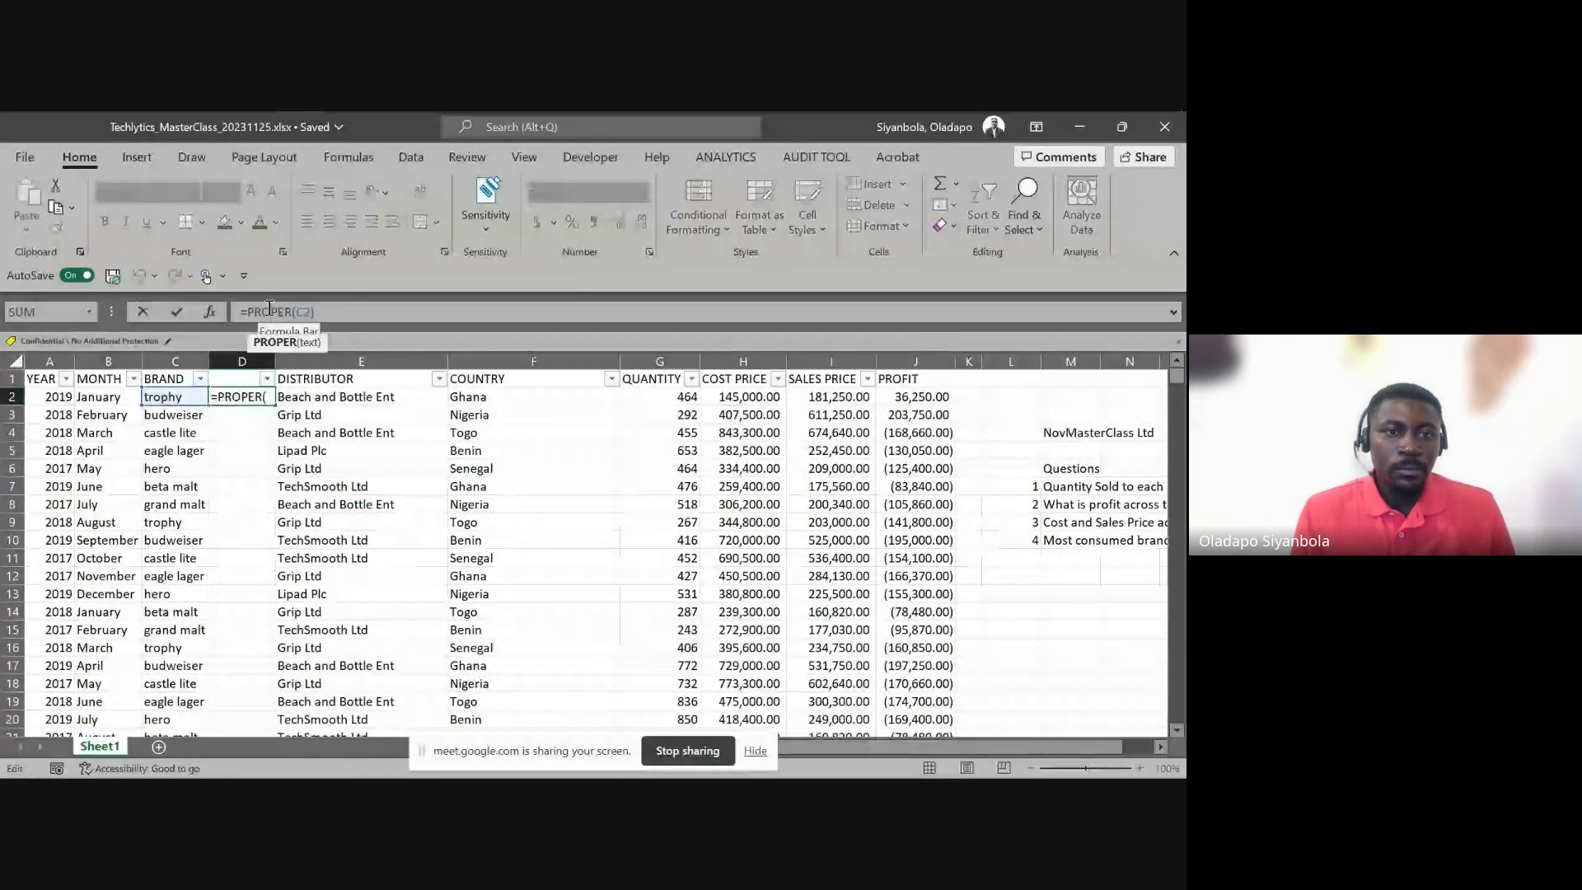
pyautogui.press('Return')
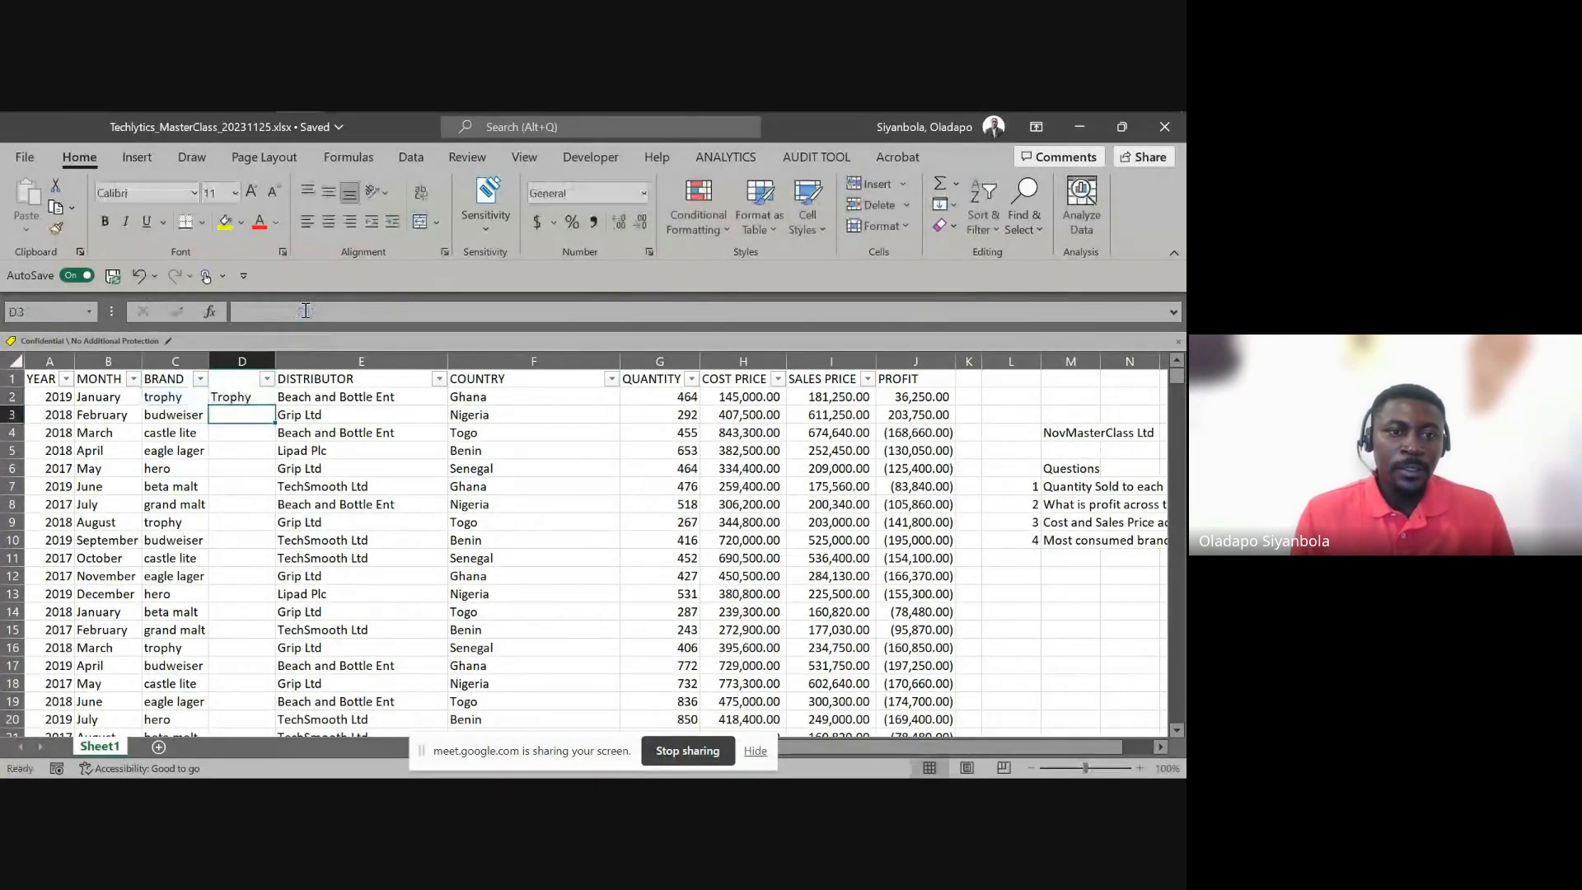
pyautogui.click(156, 397)
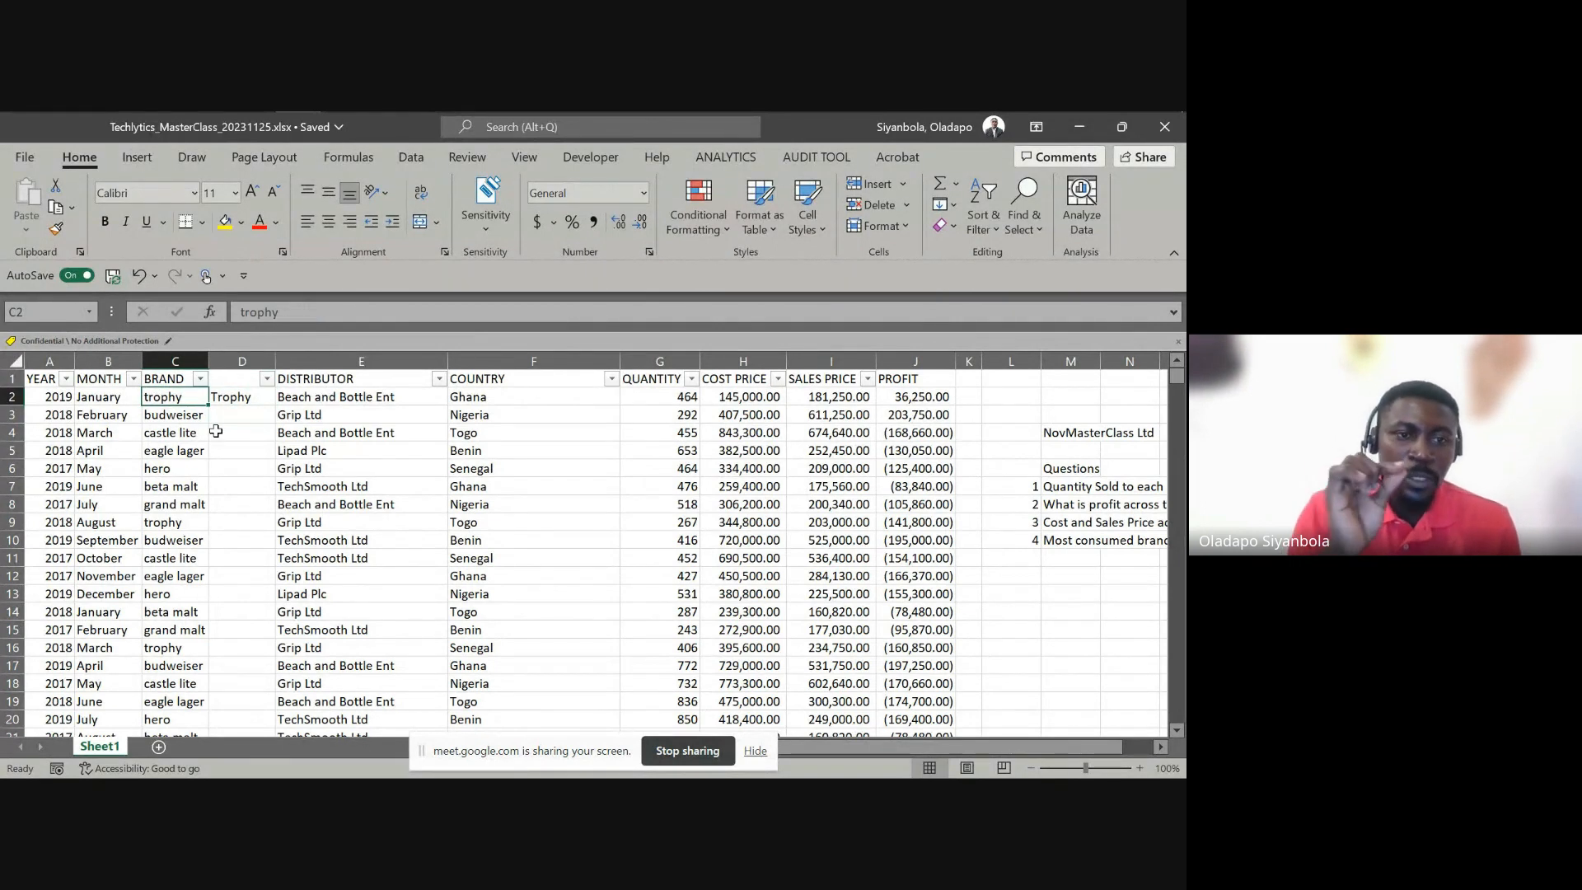
pyautogui.press('Right')
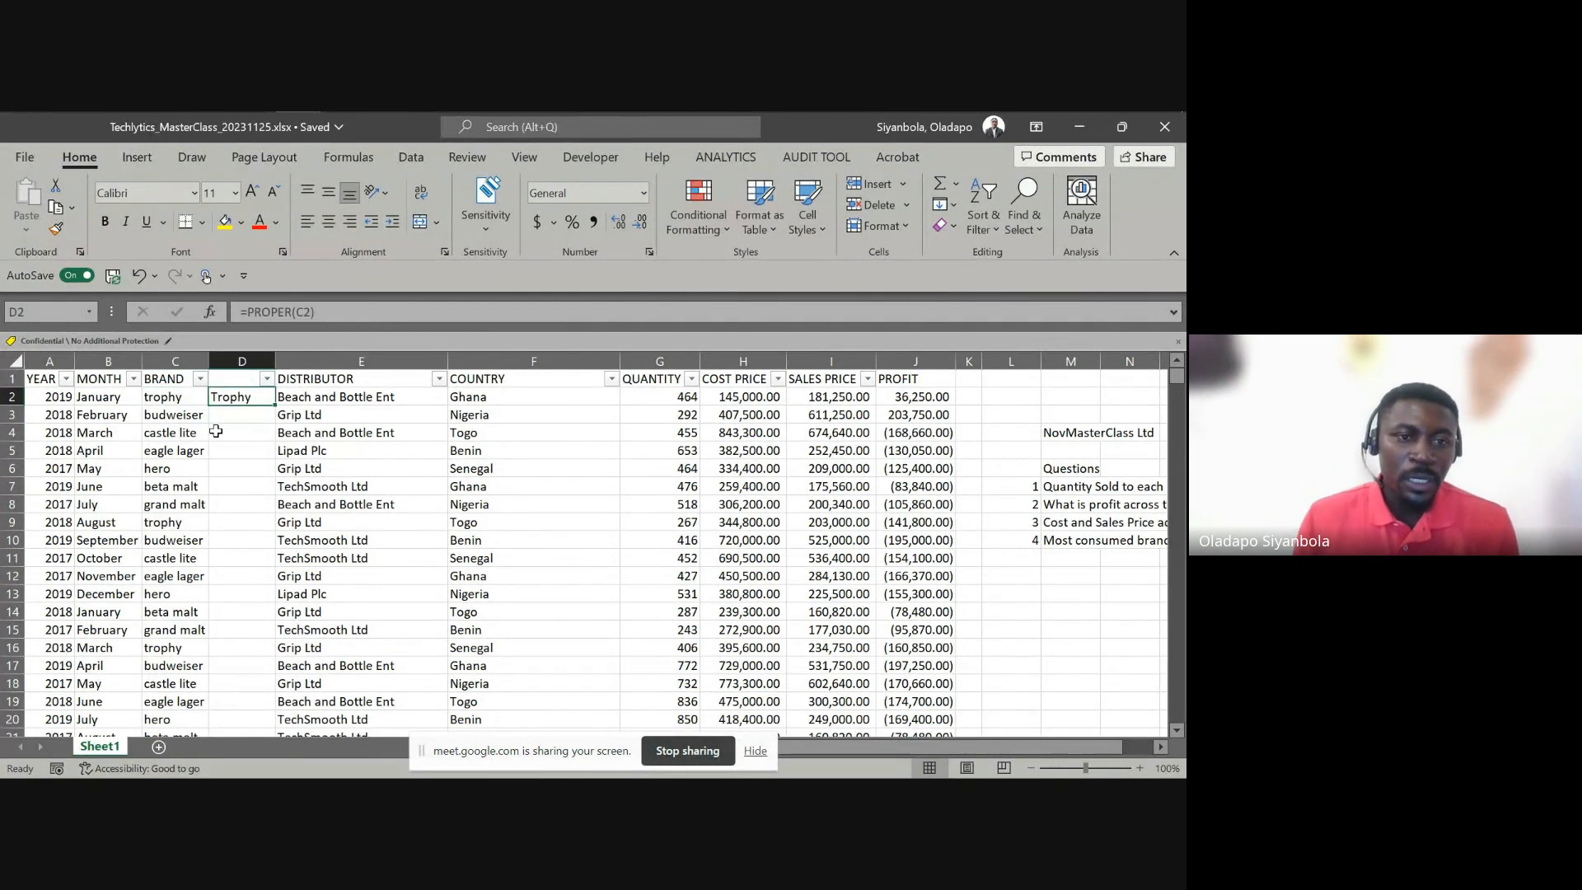
pyautogui.doubleClick(273, 405)
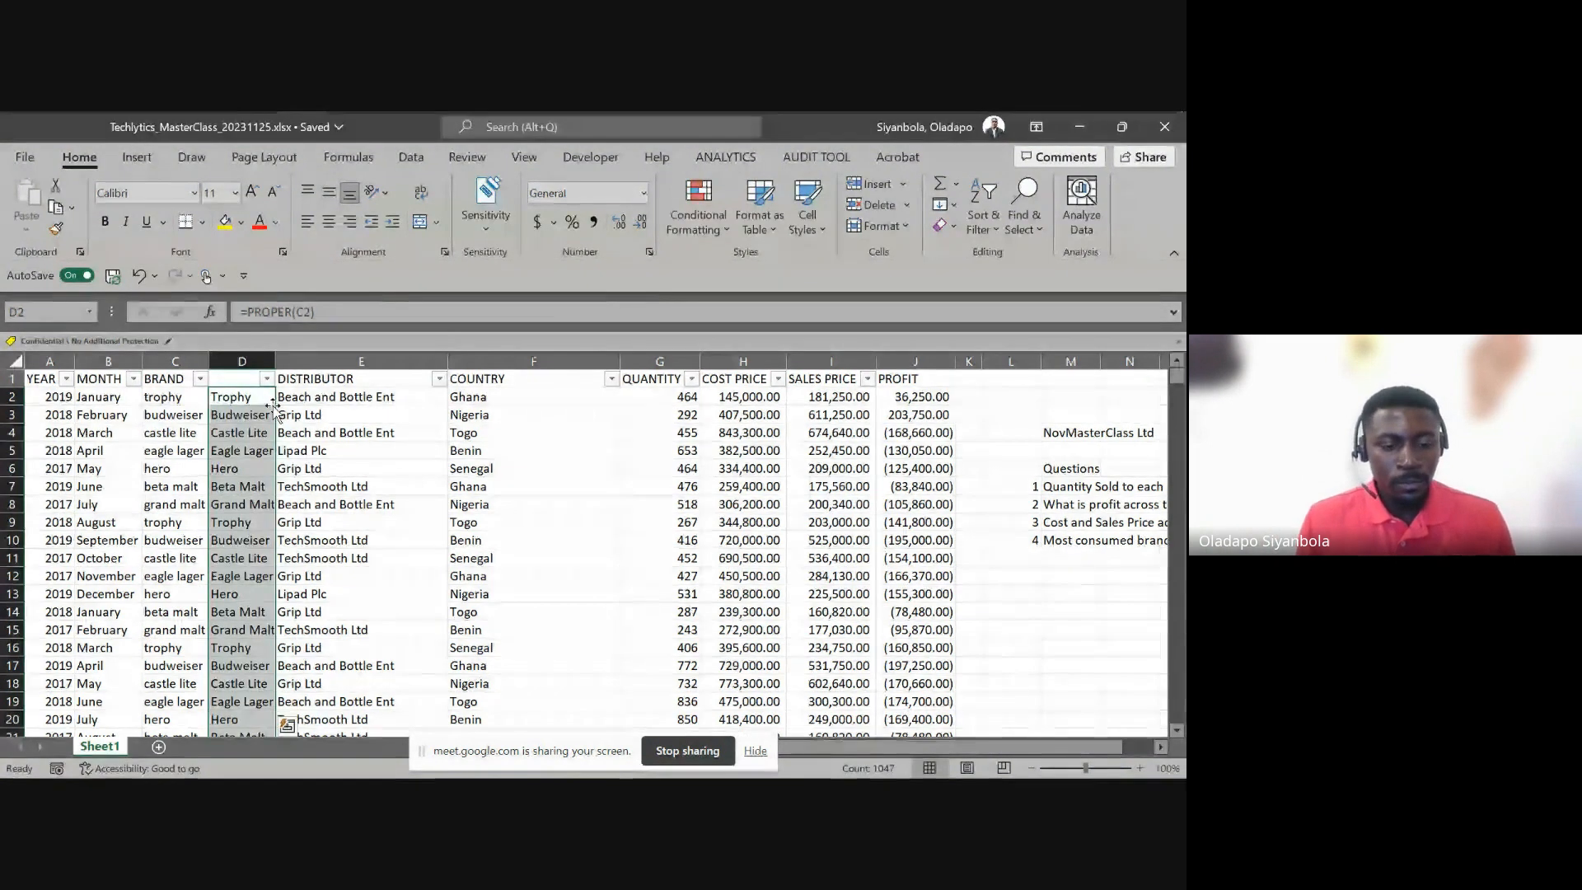
# Replace the PROPER formulas in column D with their values using Paste Special
pyautogui.hotkey('ctrl', 'c')
pyautogui.hotkey('ctrl', 'alt', 'v')
pyautogui.press('v')
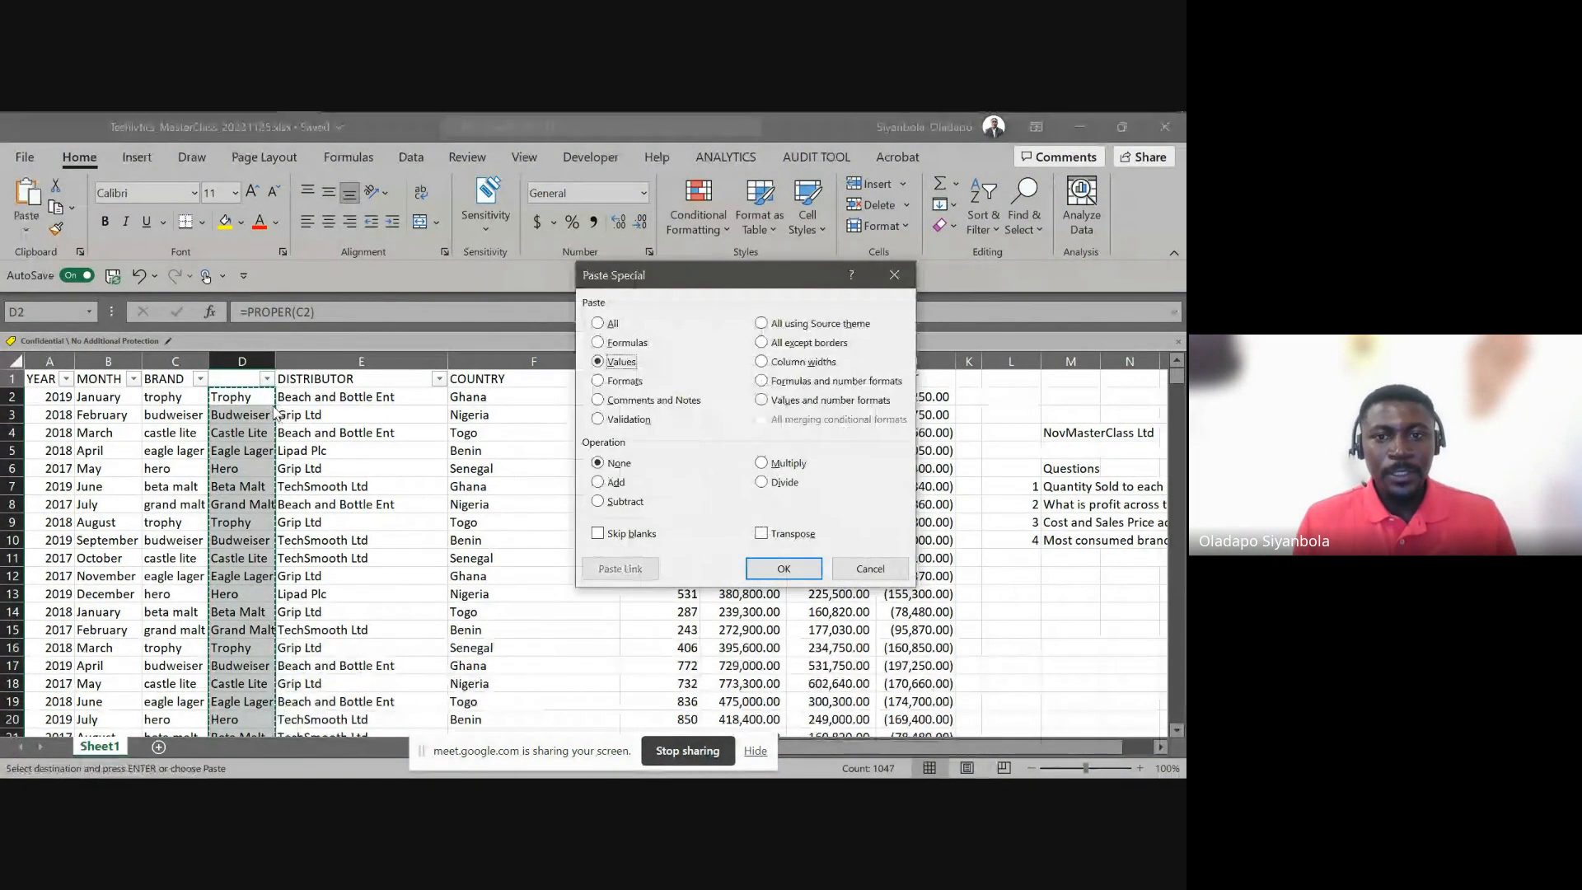
pyautogui.press('Return')
pyautogui.press('Up')
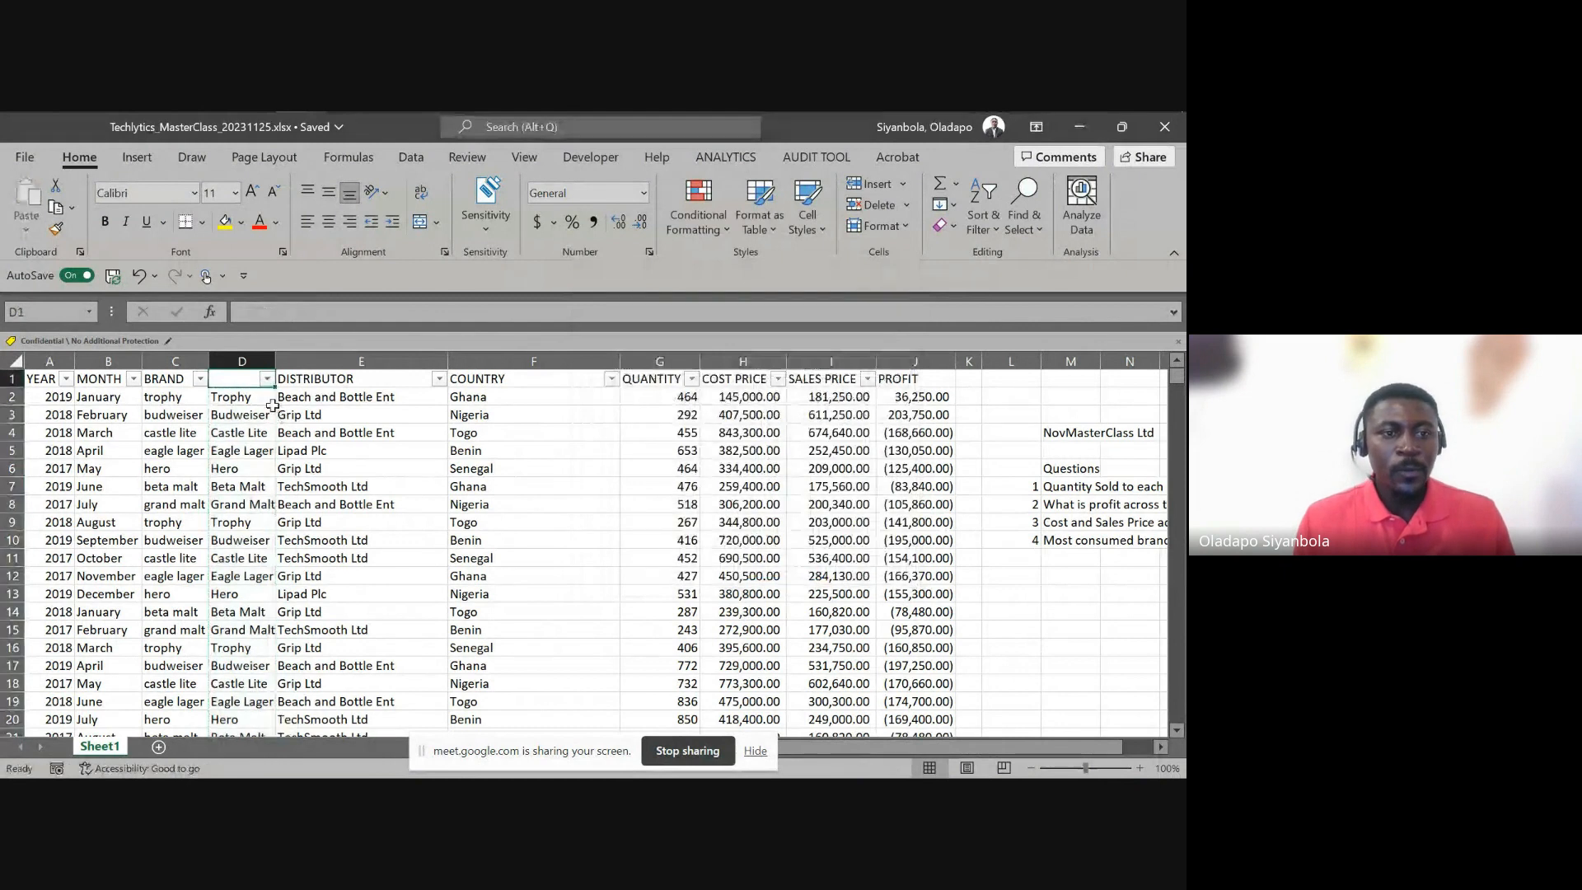
# Delete the original lowercase brand column and head the proper-case column BRAND
pyautogui.click(182, 353)
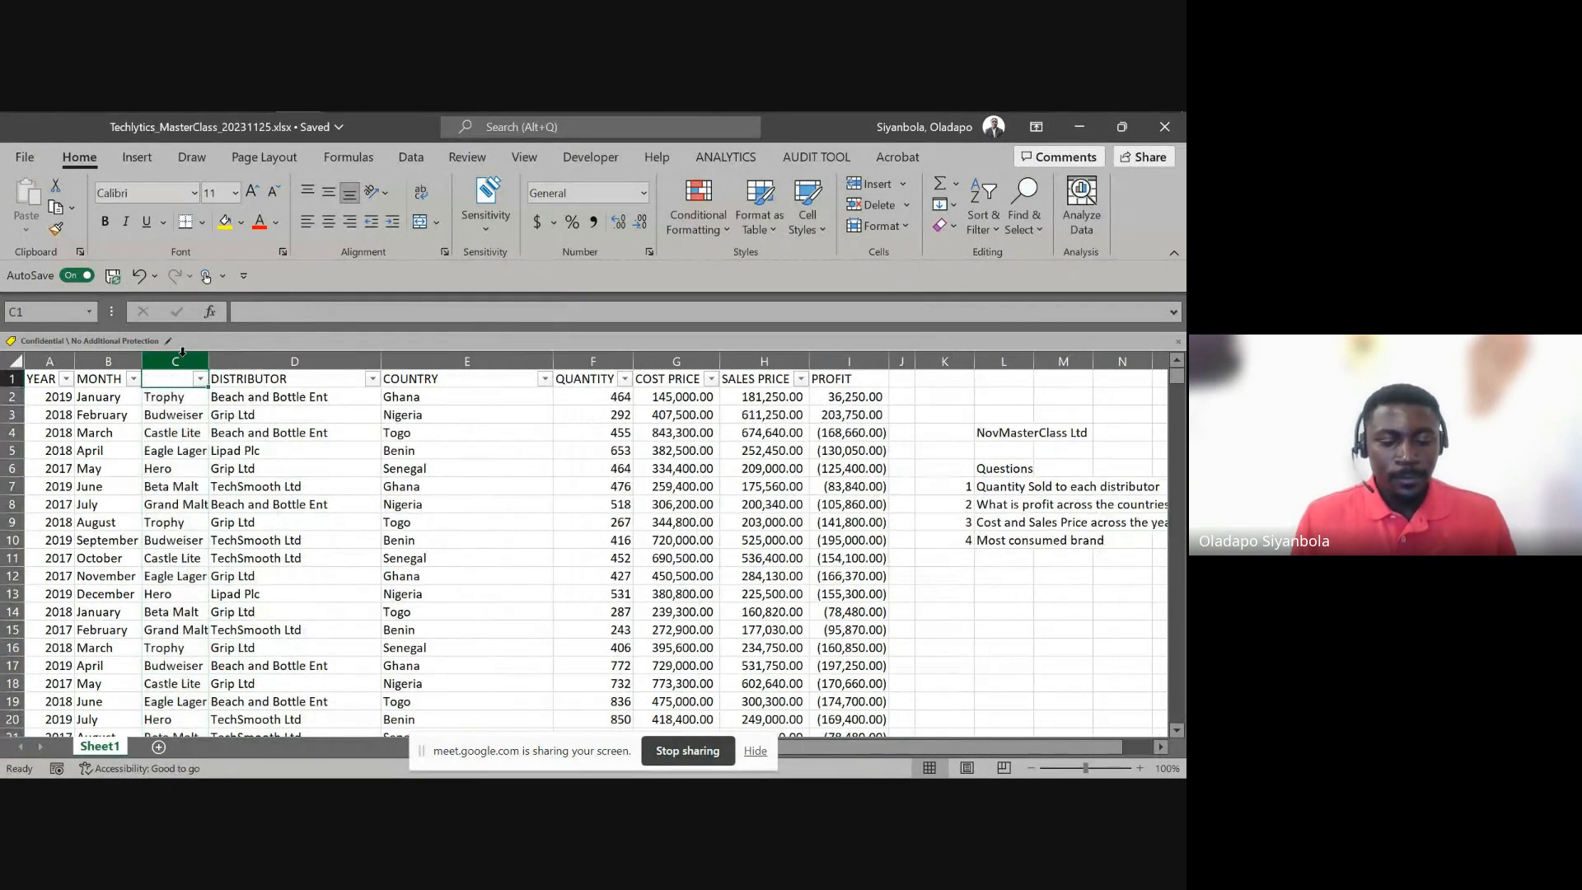
pyautogui.write('BRAND')
pyautogui.press('Return')
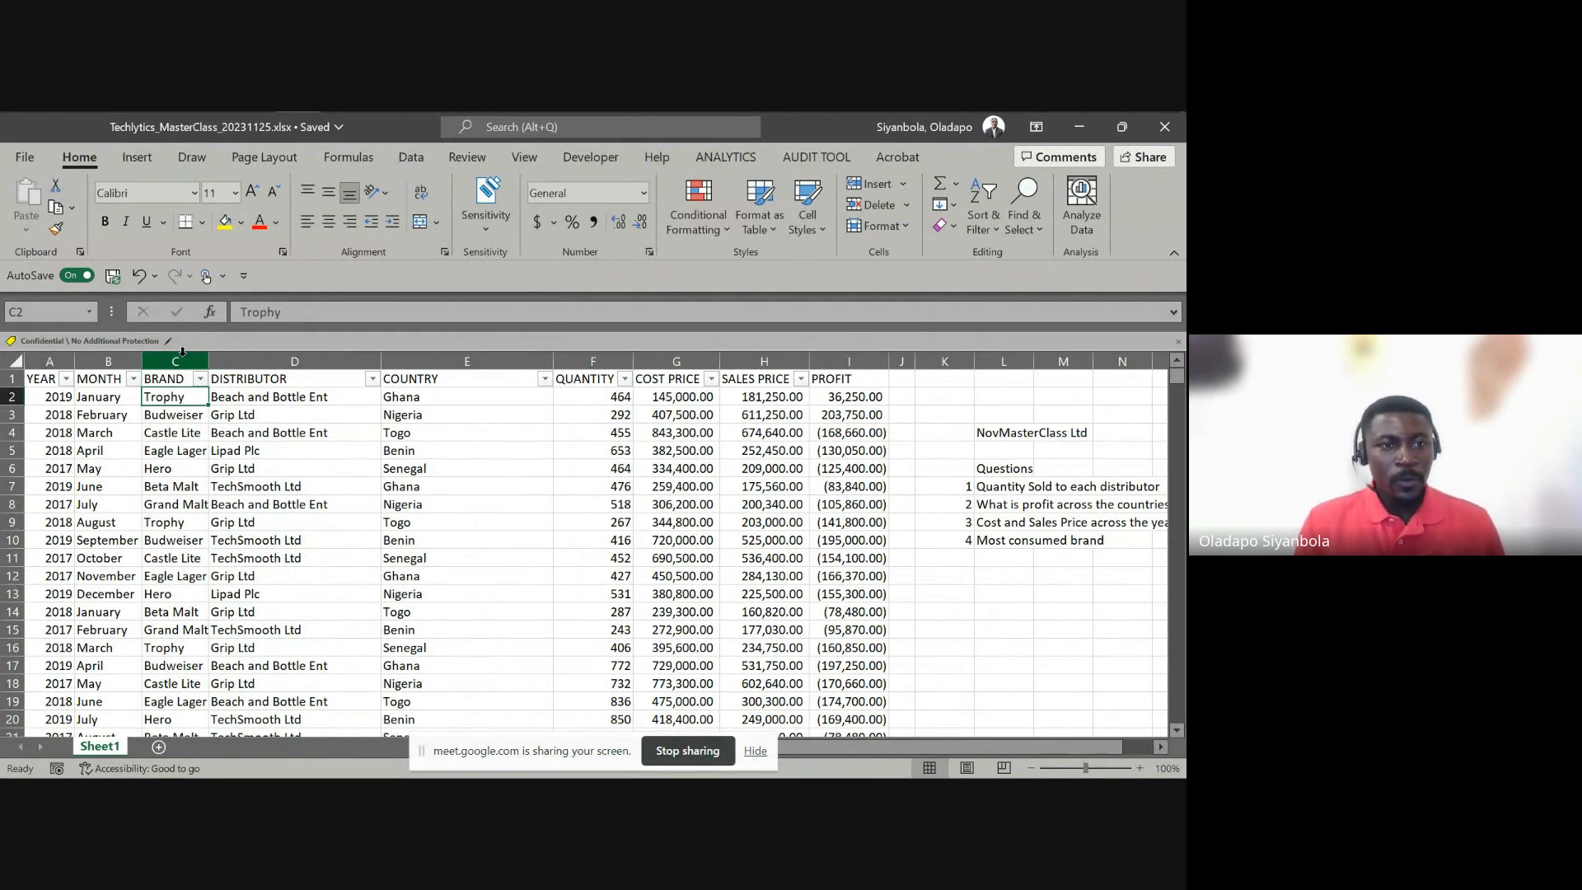
# Rename the worksheet Sheet1 as Dataset
pyautogui.doubleClick(102, 748)
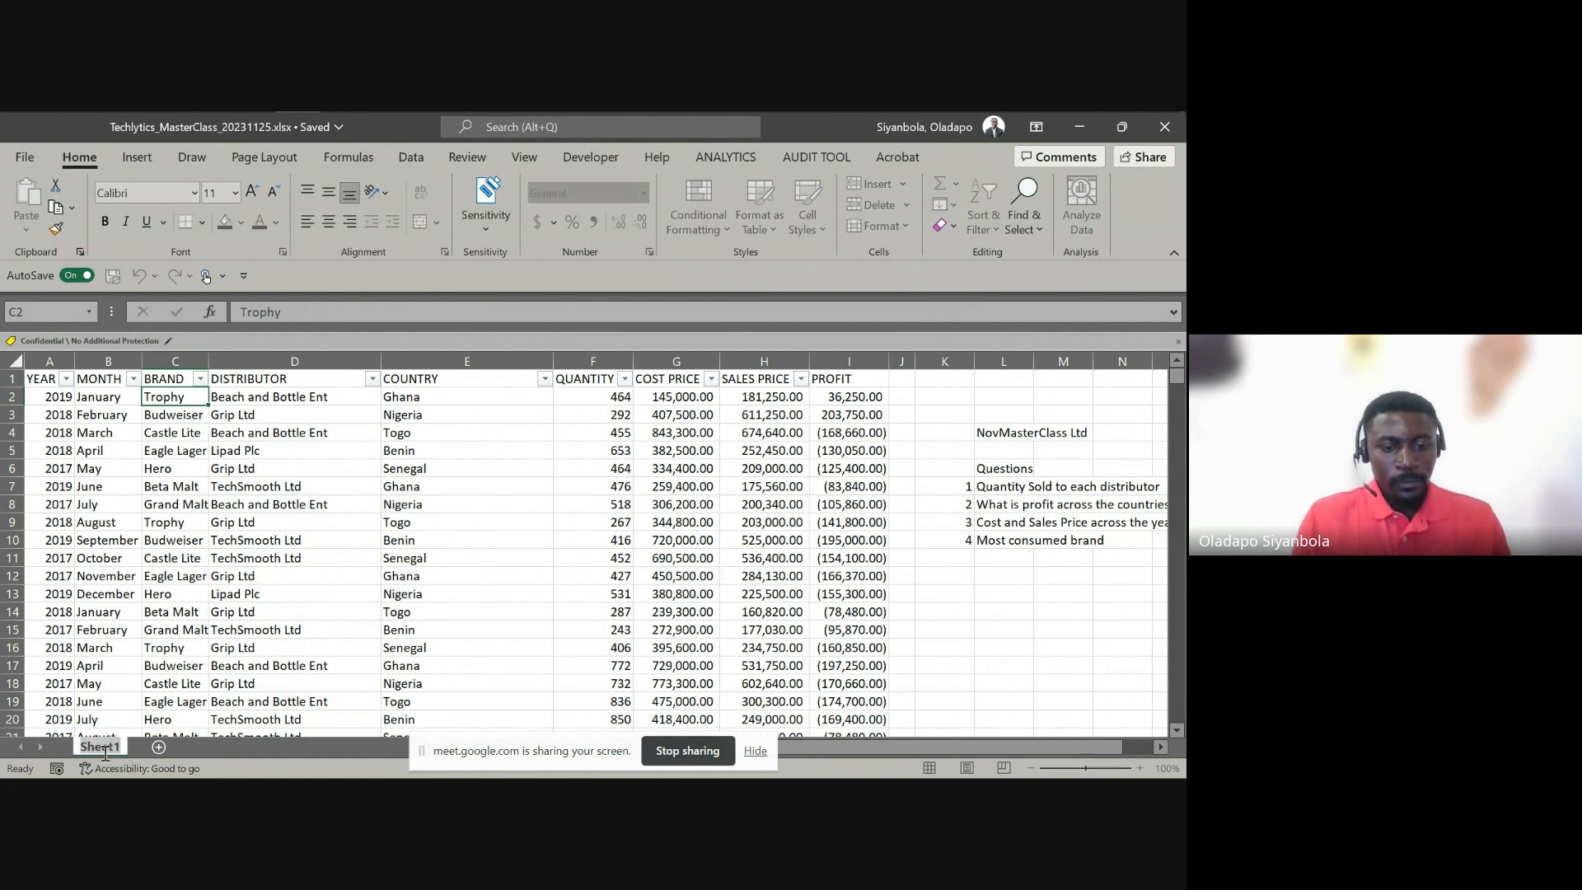
pyautogui.write('Dataset')
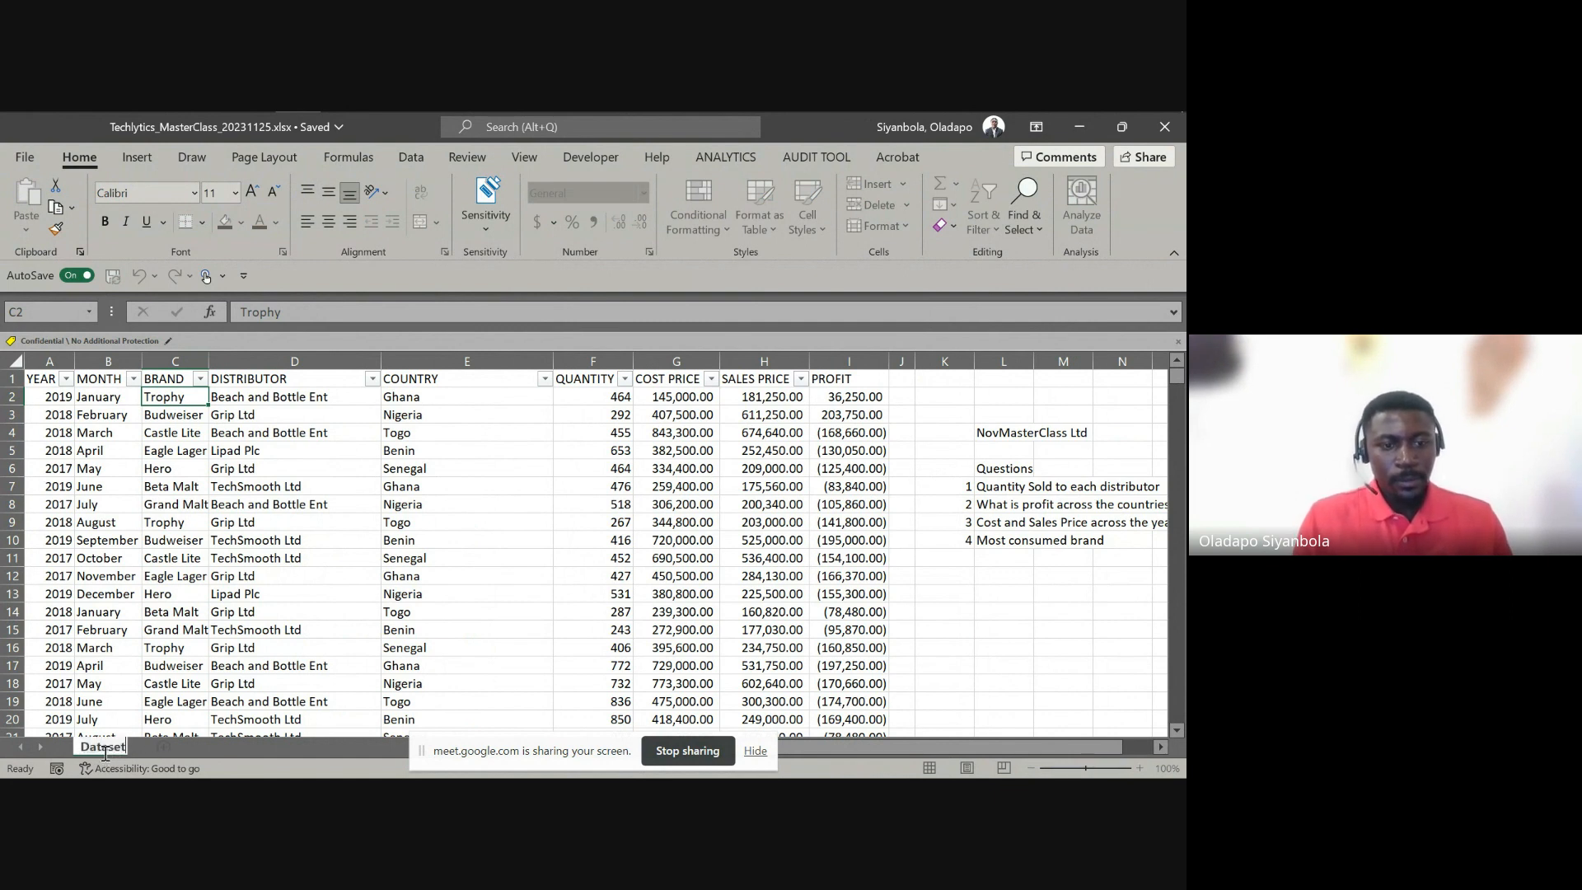
pyautogui.press('Return')
pyautogui.click(273, 598)
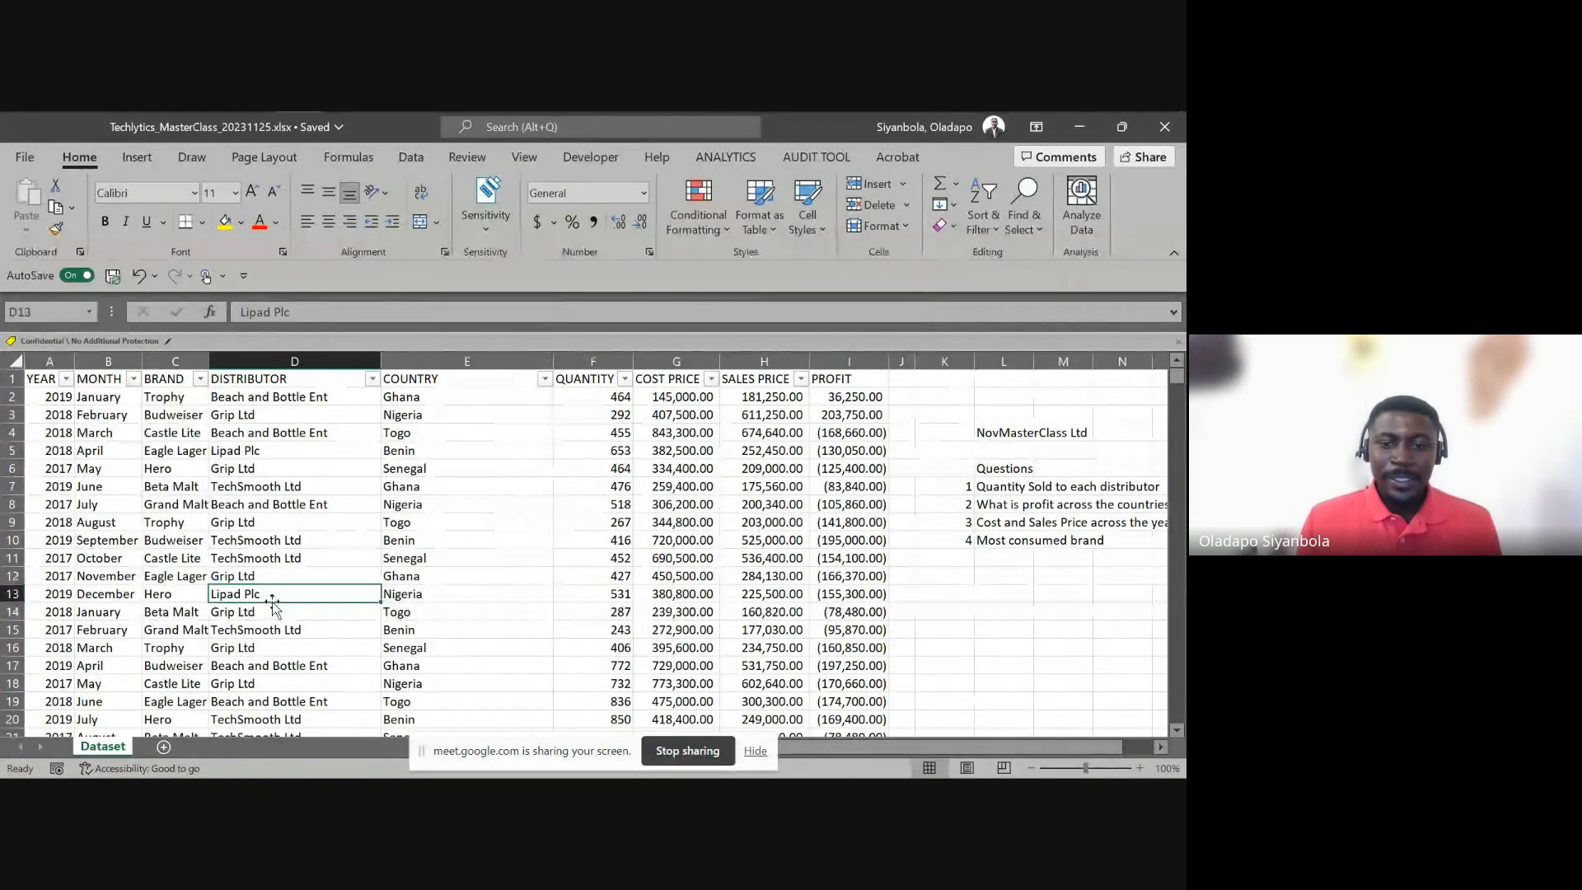
# Check how many records the dataset holds by selecting all DISTRIBUTOR entries from D2 down
pyautogui.click(236, 401)
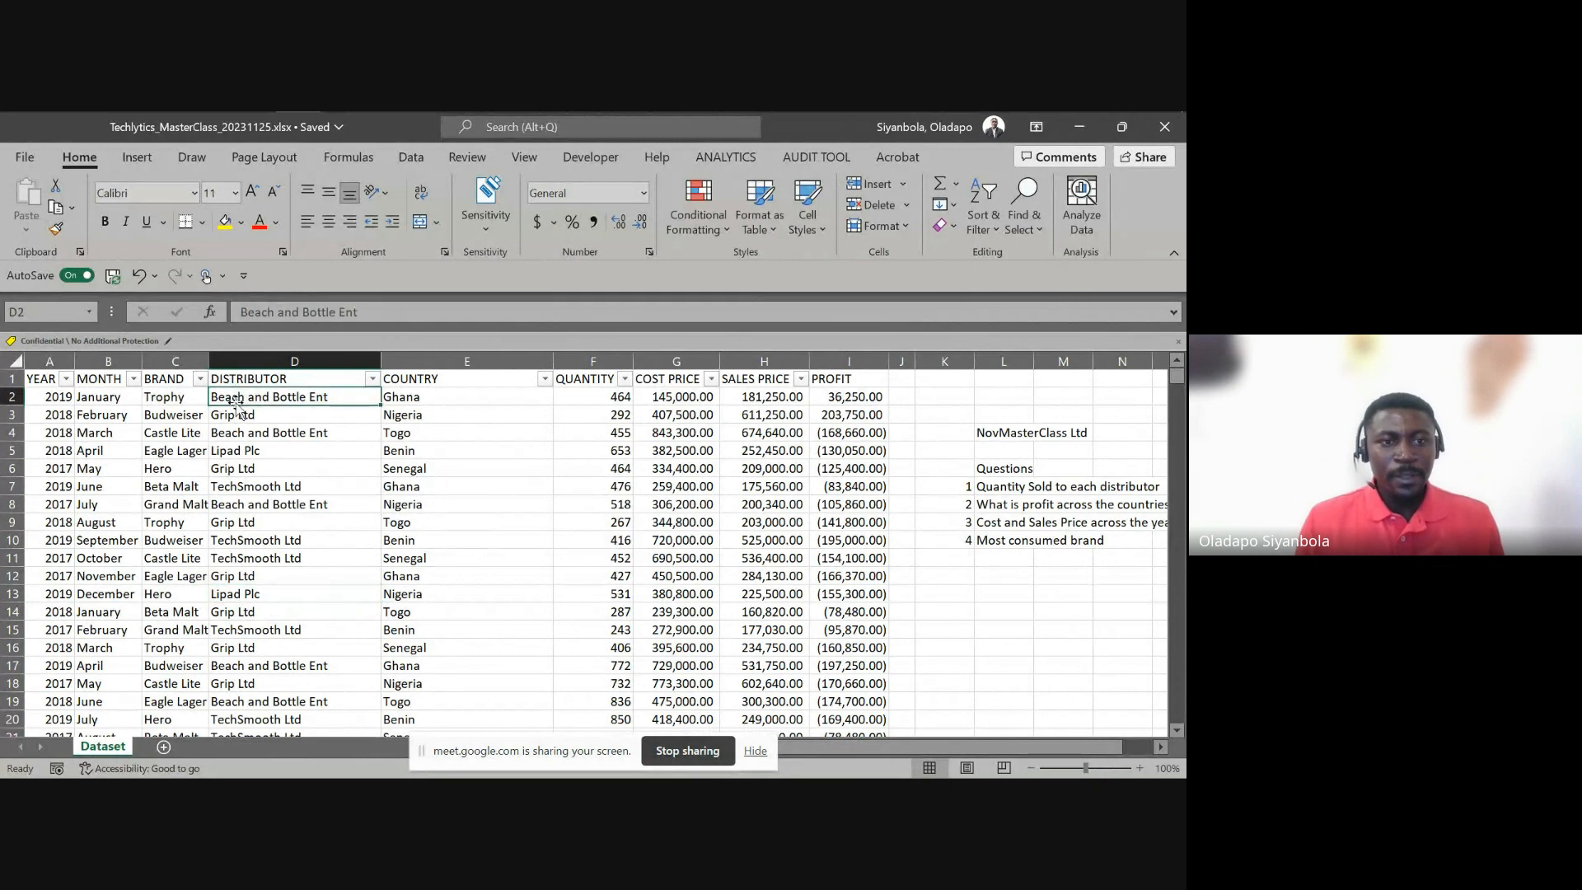
pyautogui.hotkey('ctrl', 'shift', 'Down')
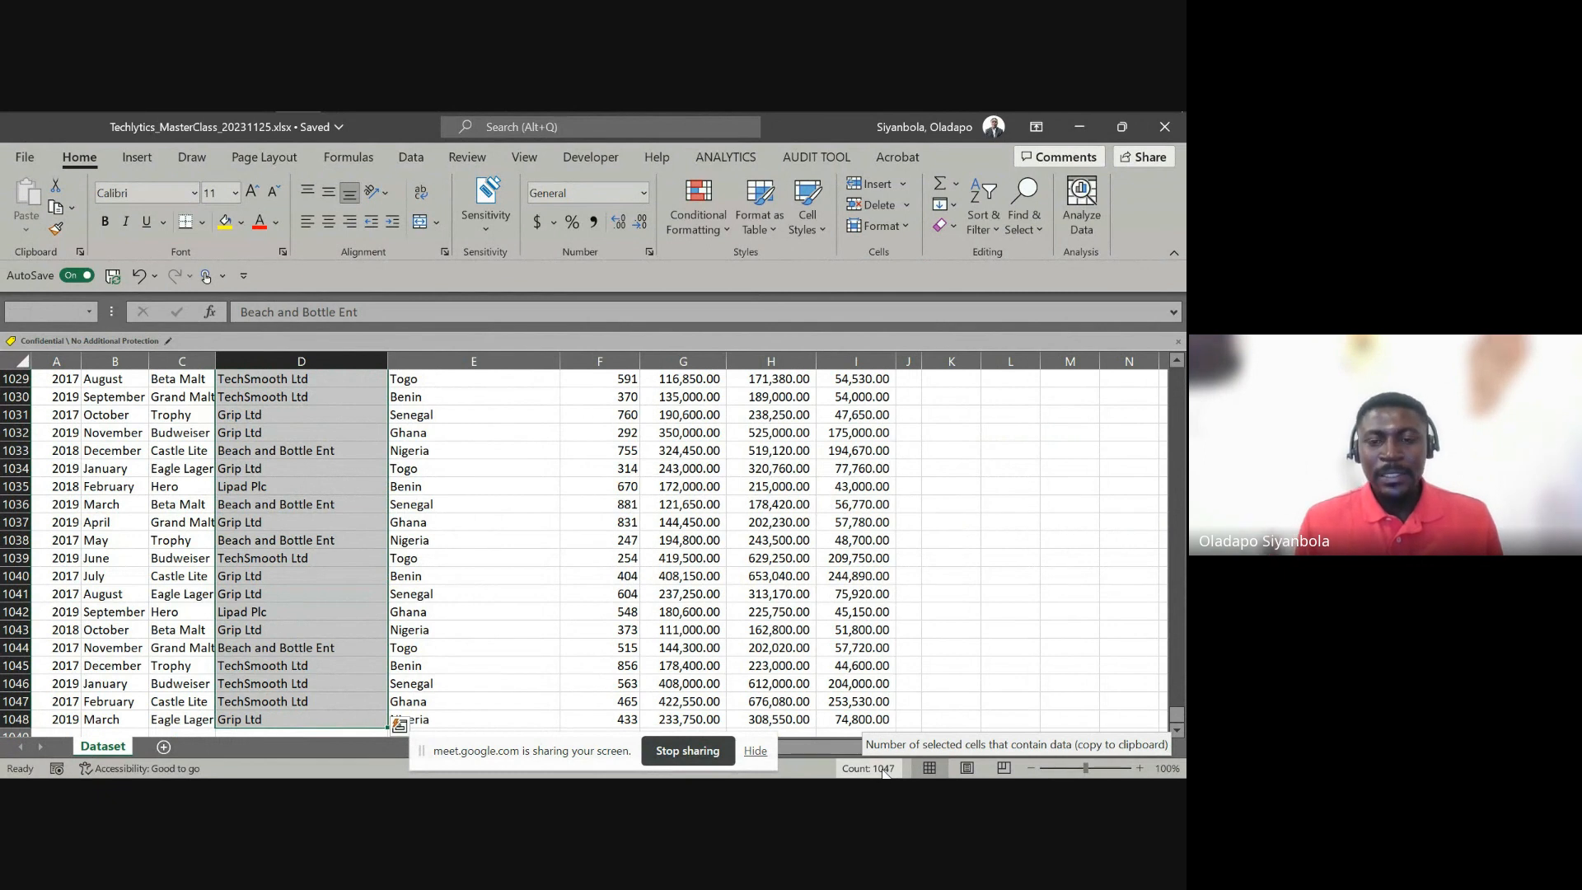
pyautogui.hotkey('ctrl', 'Up')
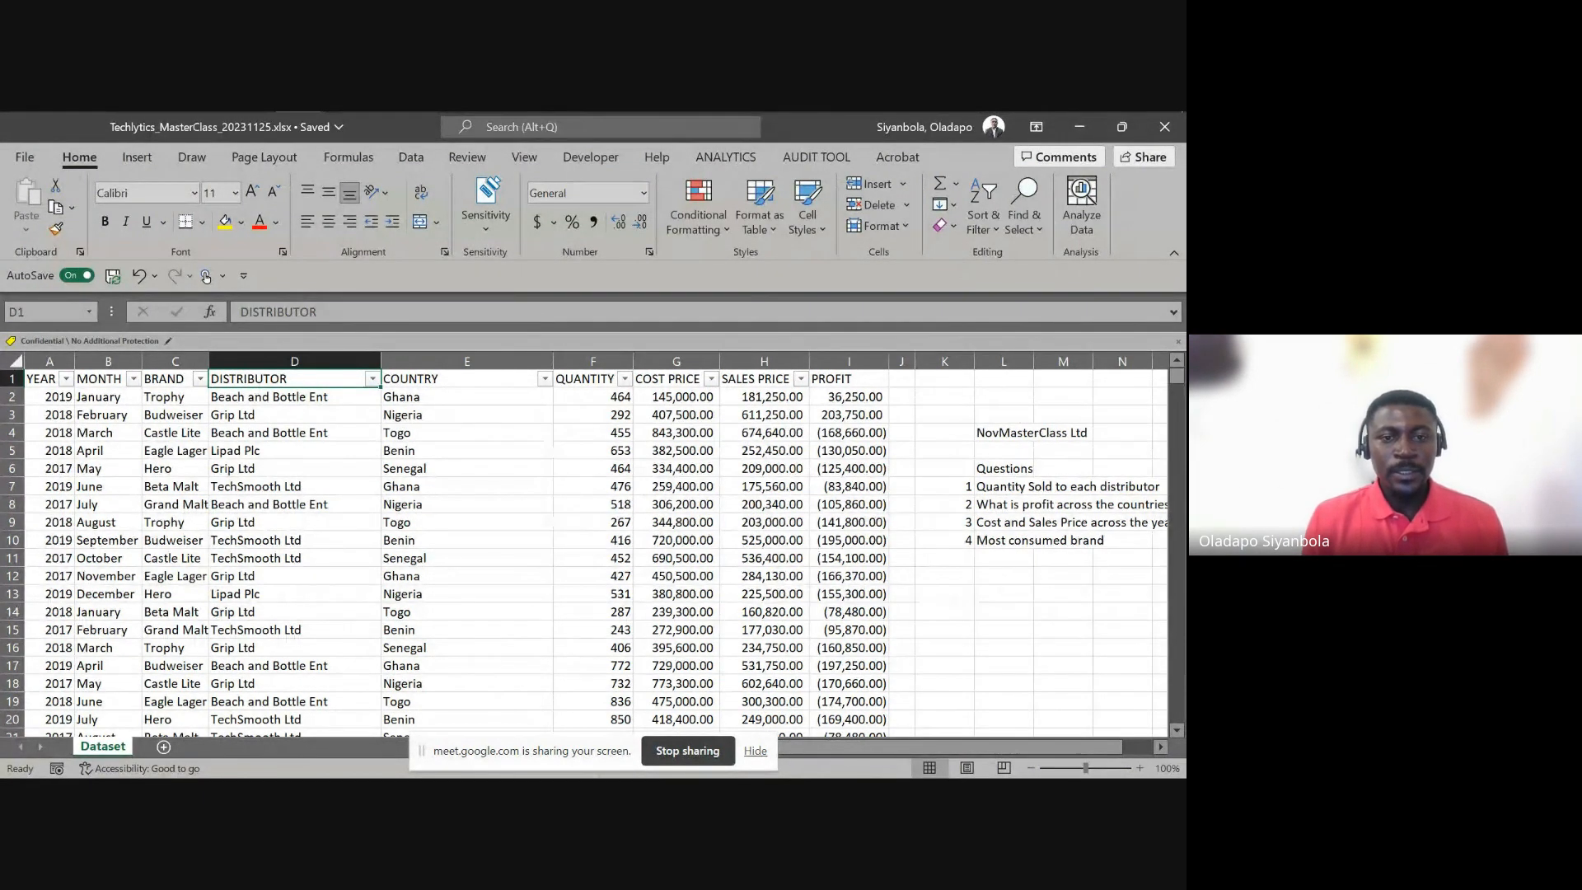
pyautogui.moveTo(169, 629); pyautogui.dragTo(517, 627)
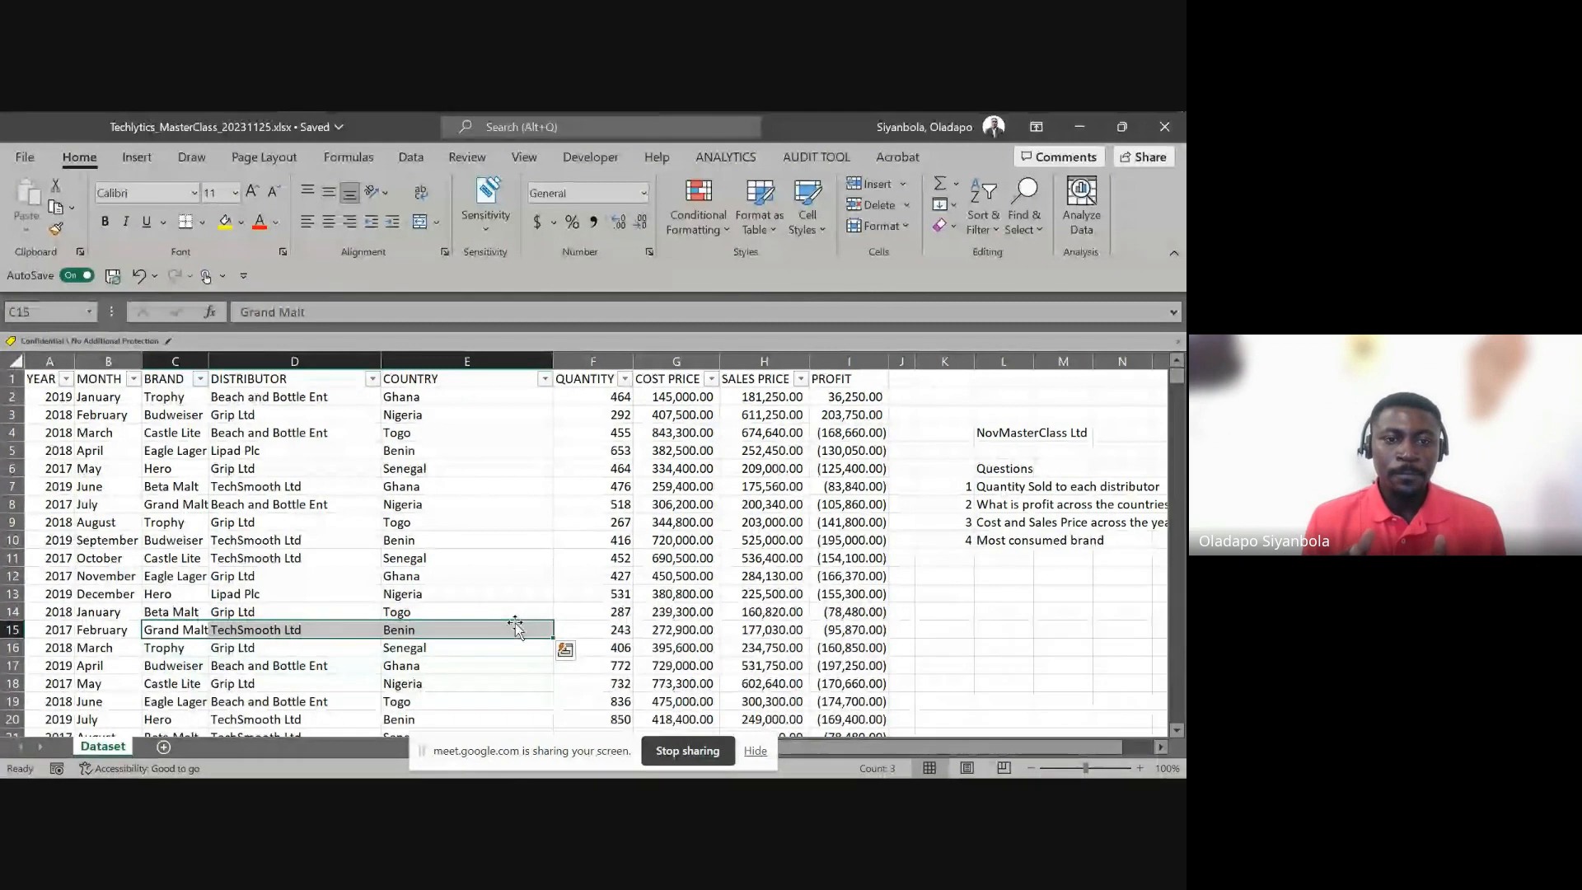
# Create a table from the data range A1:I1048, leaving out the questions beside it and the option for existing headers off
pyautogui.click(305, 538)
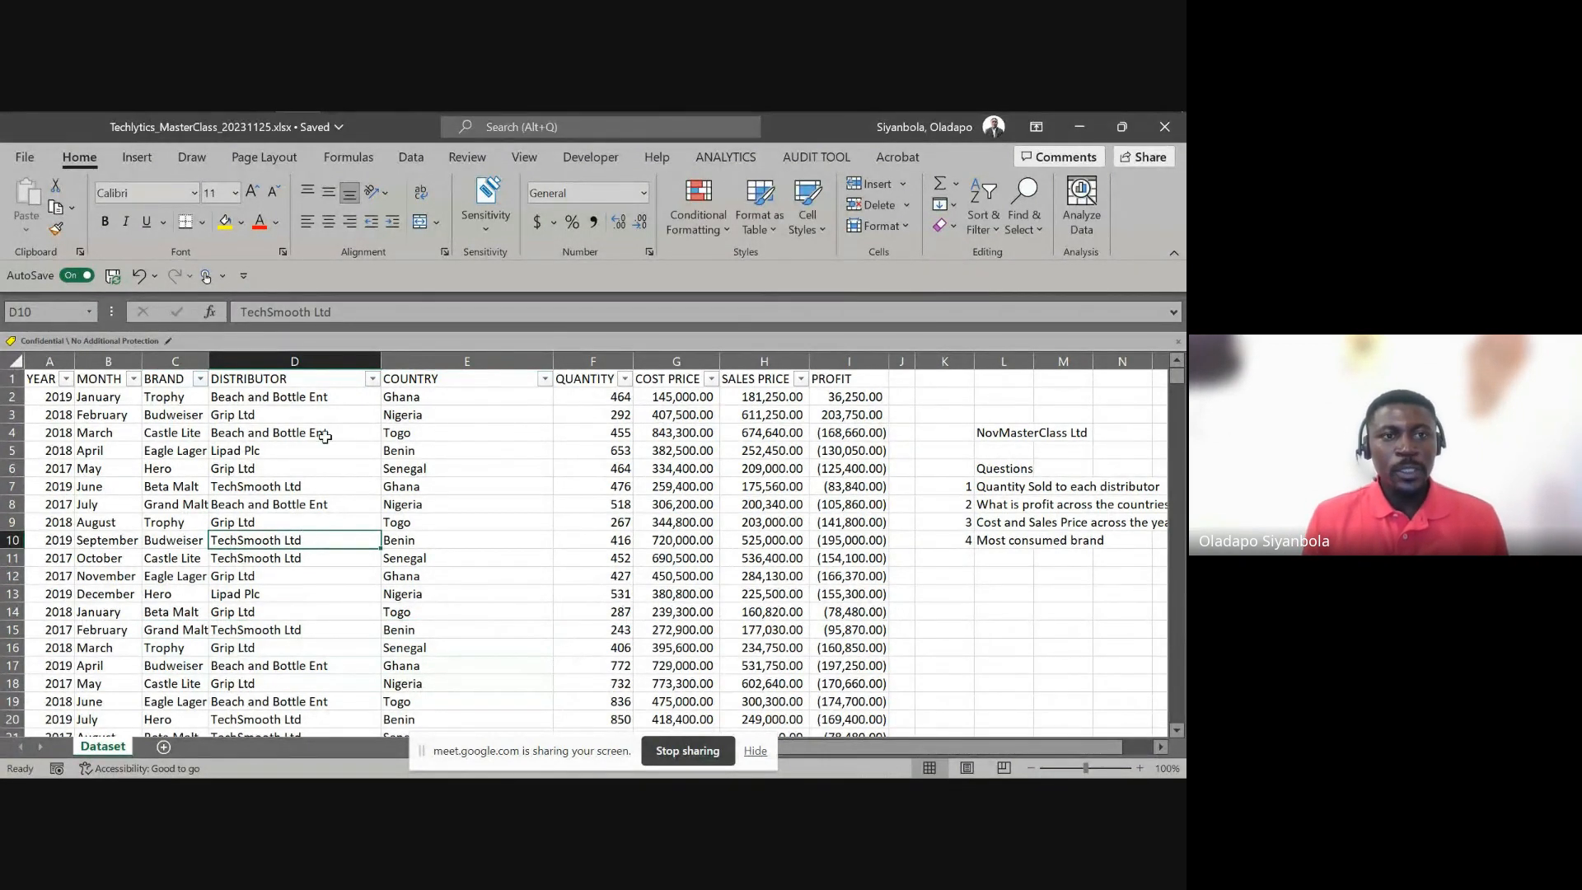
pyautogui.click(134, 157)
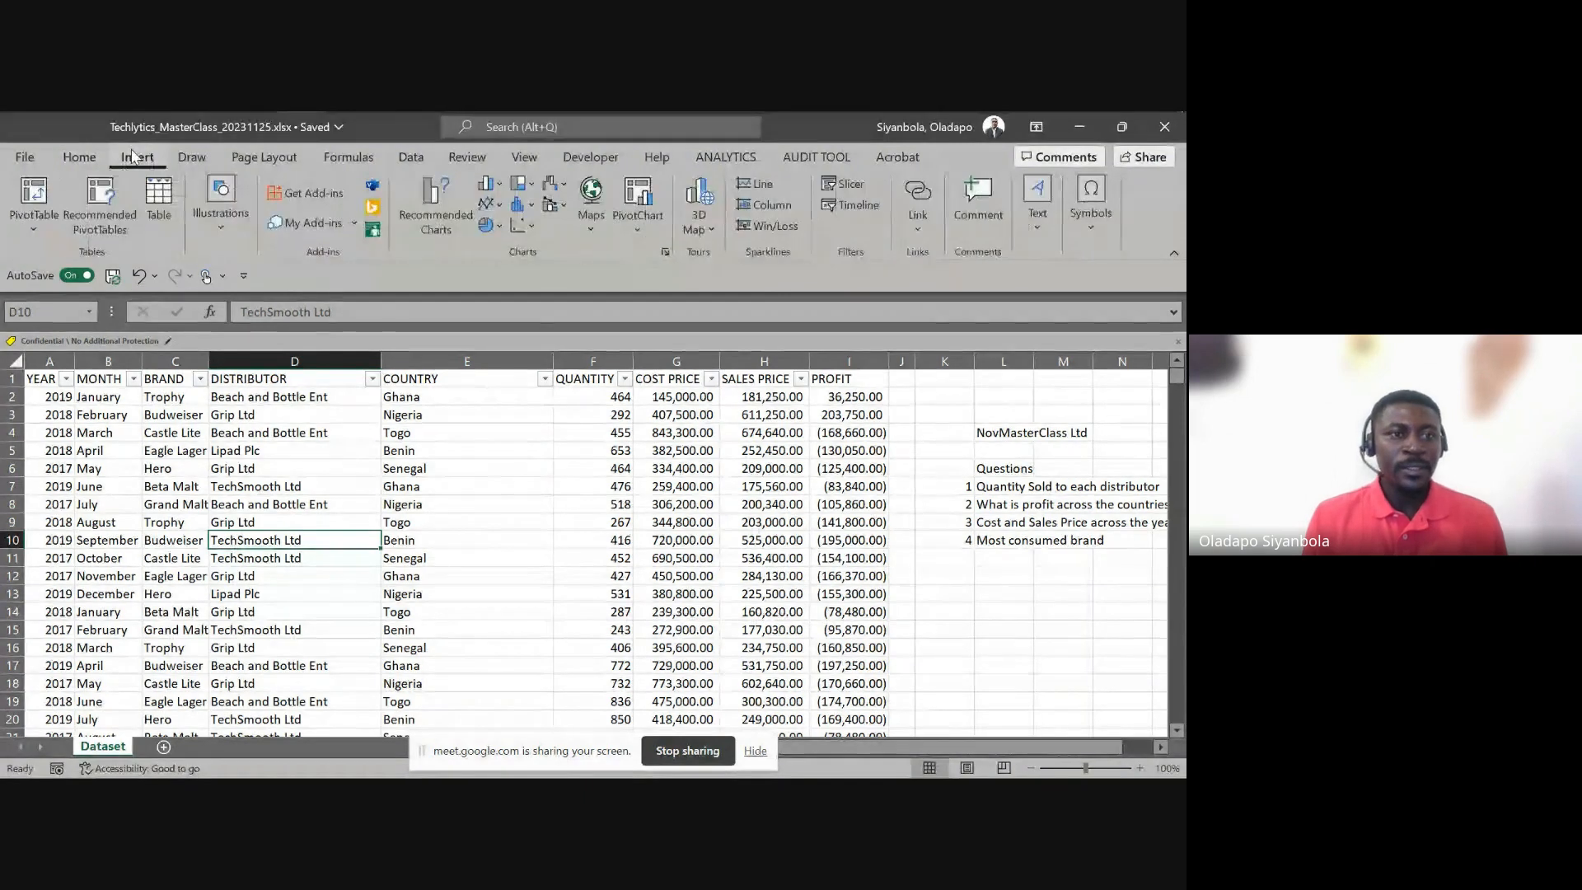
pyautogui.click(153, 204)
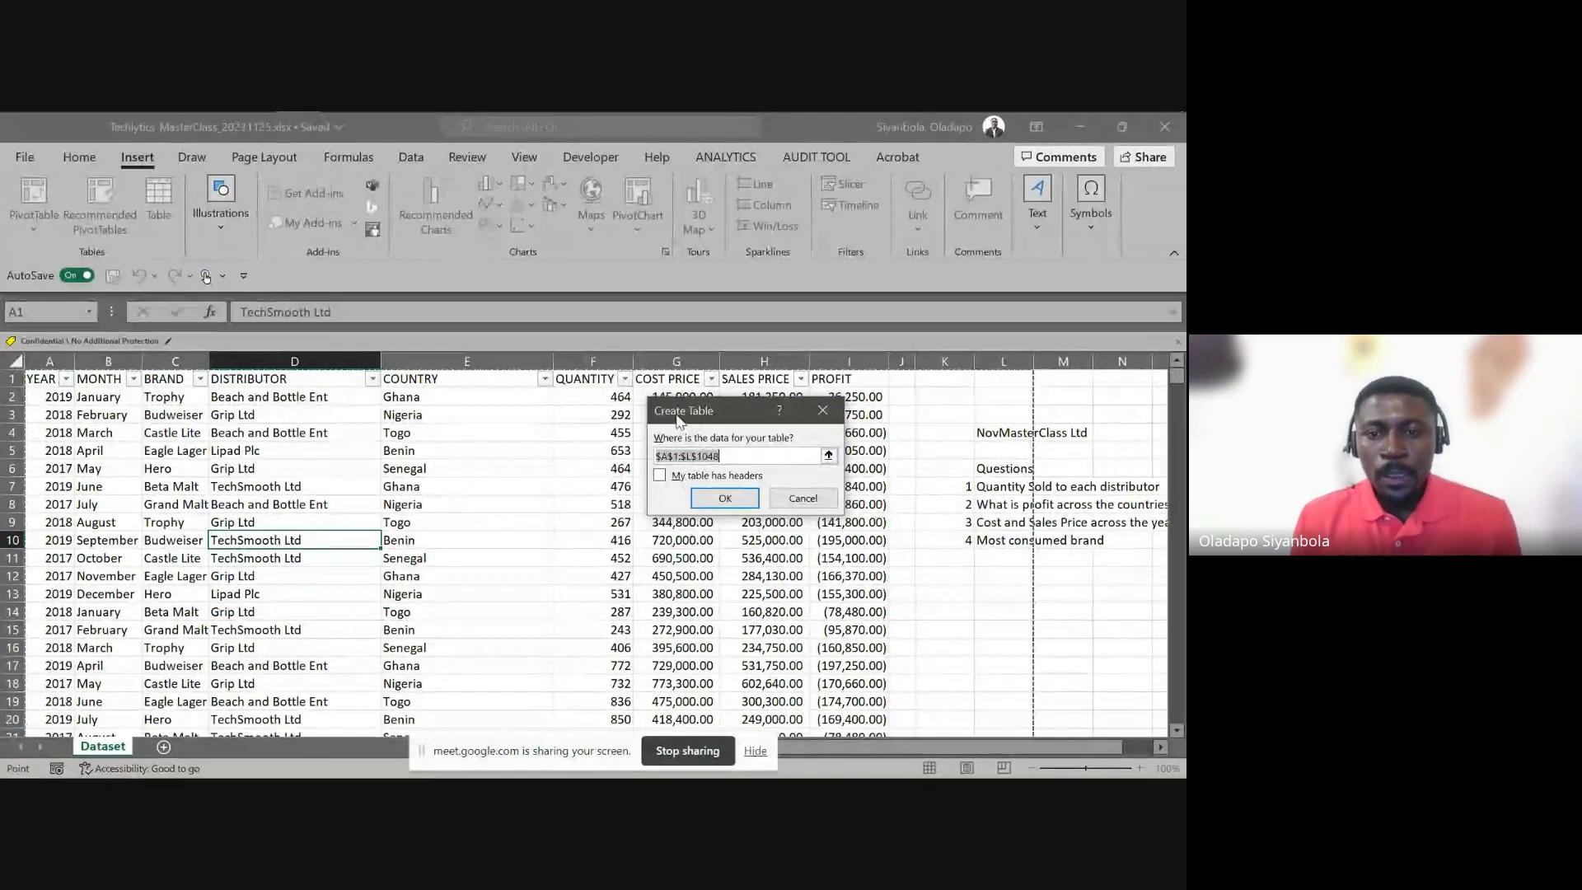
pyautogui.moveTo(678, 418); pyautogui.dragTo(408, 391)
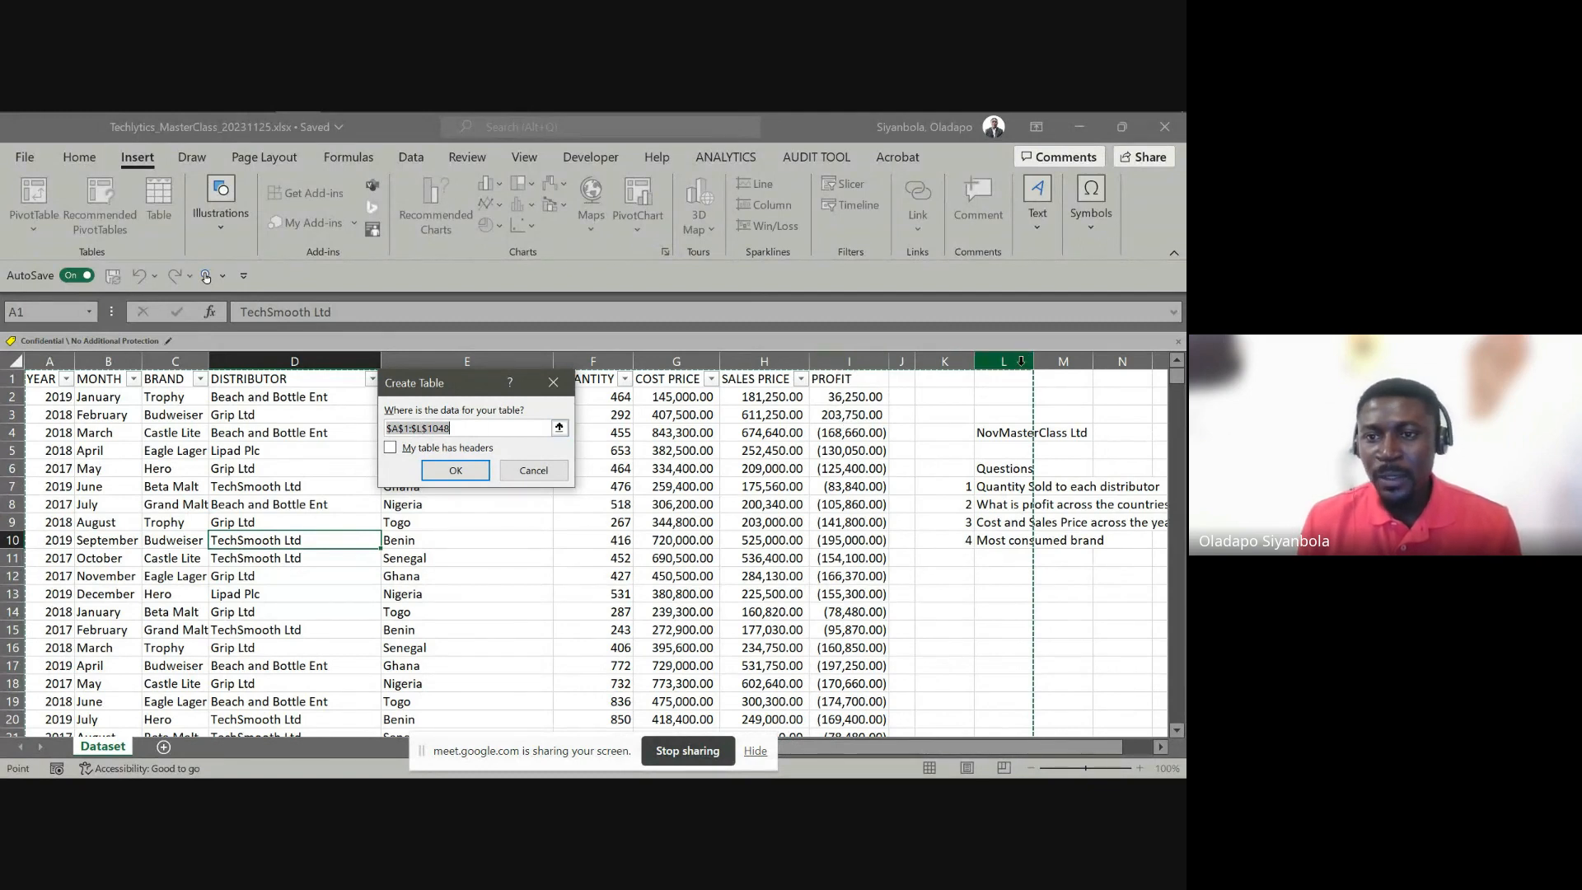
pyautogui.click(422, 429)
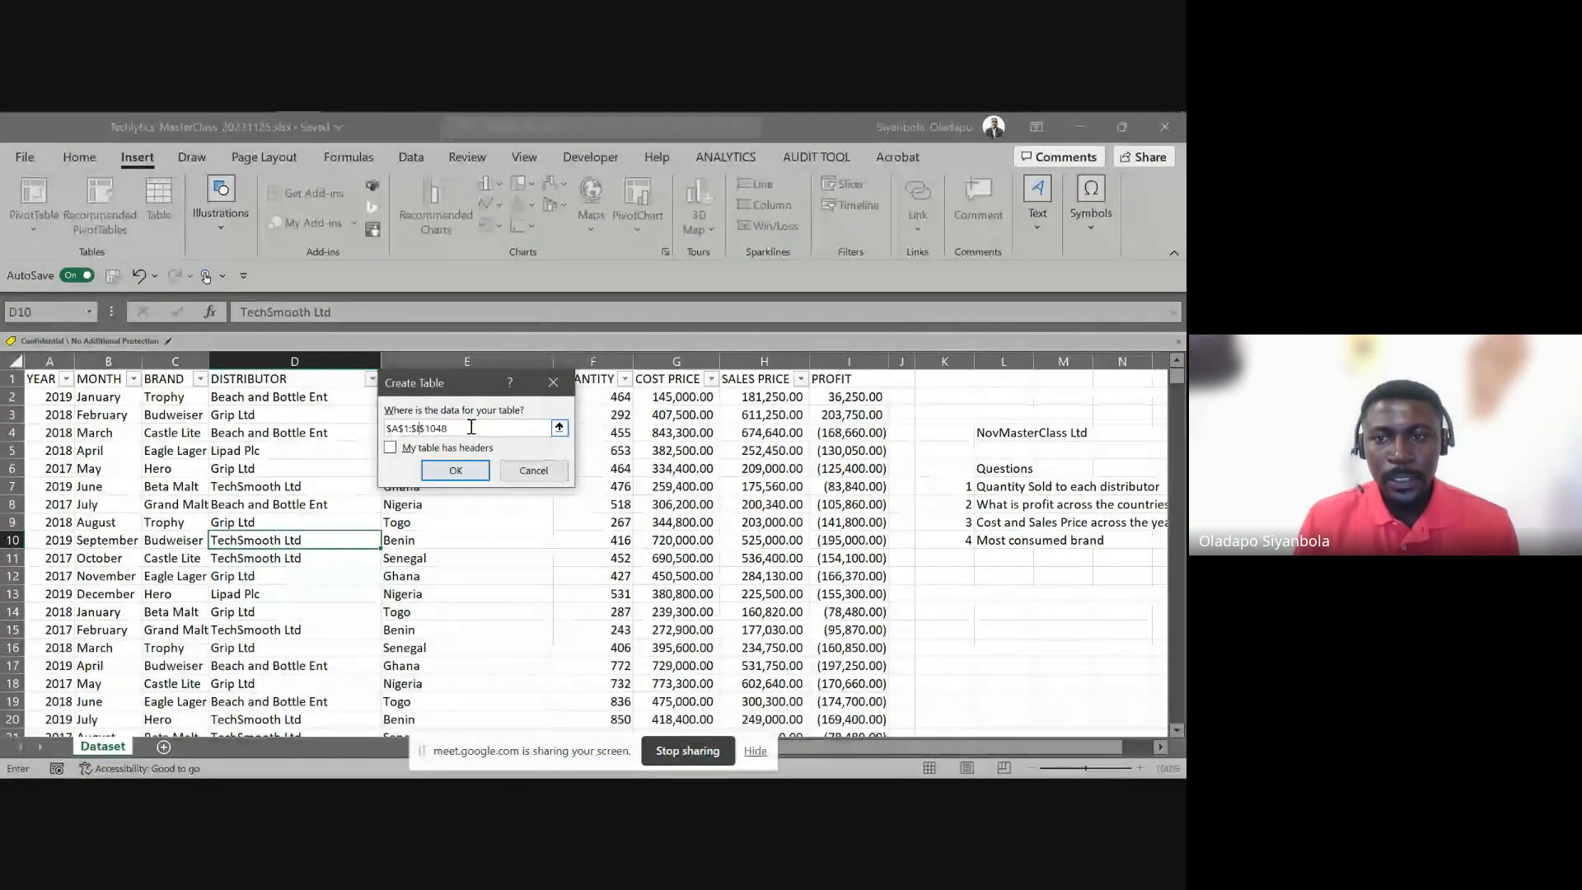
pyautogui.click(456, 471)
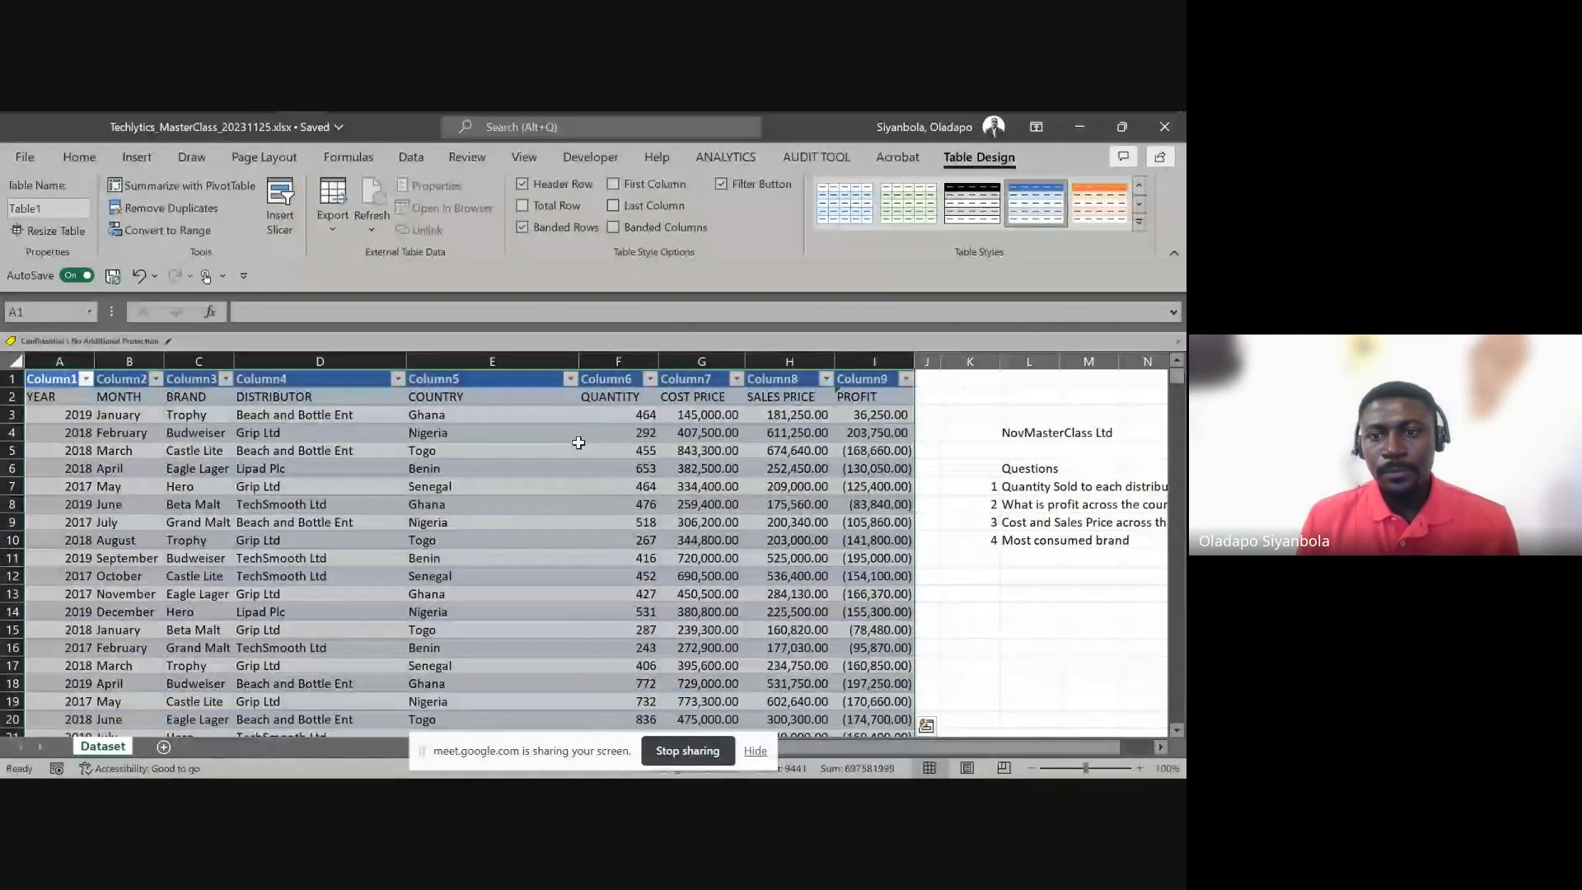
# Undo the creation of the table that placed generic column headings above the dataset's own headings
pyautogui.click(898, 397)
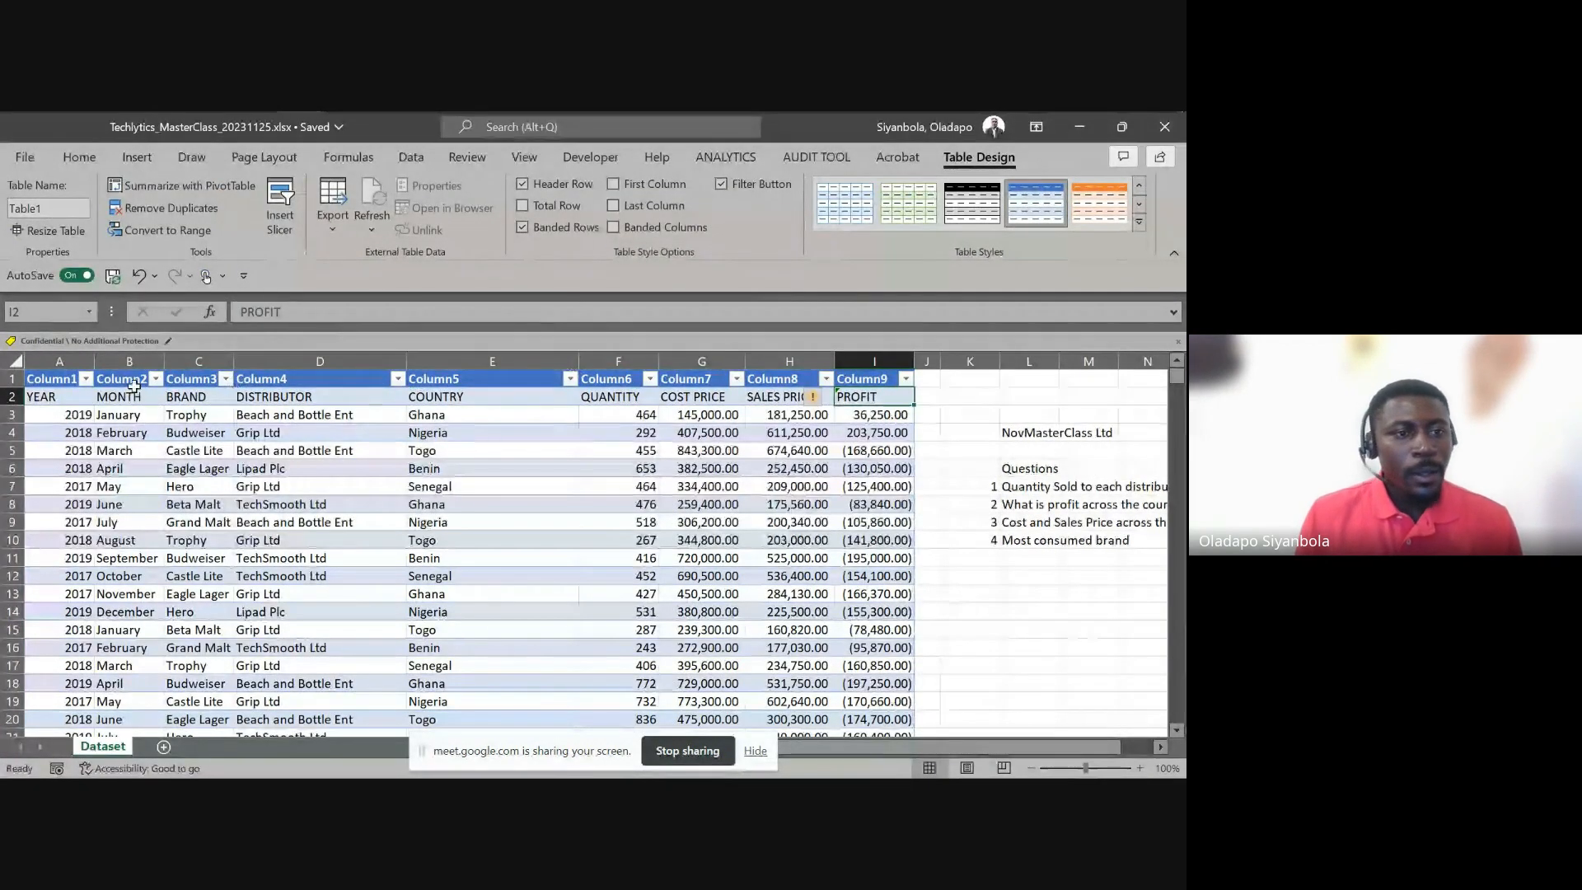
pyautogui.click(13, 378)
pyautogui.moveTo(58, 396); pyautogui.dragTo(873, 403)
pyautogui.moveTo(111, 380); pyautogui.dragTo(272, 387)
pyautogui.hotkey('ctrl', 'z')
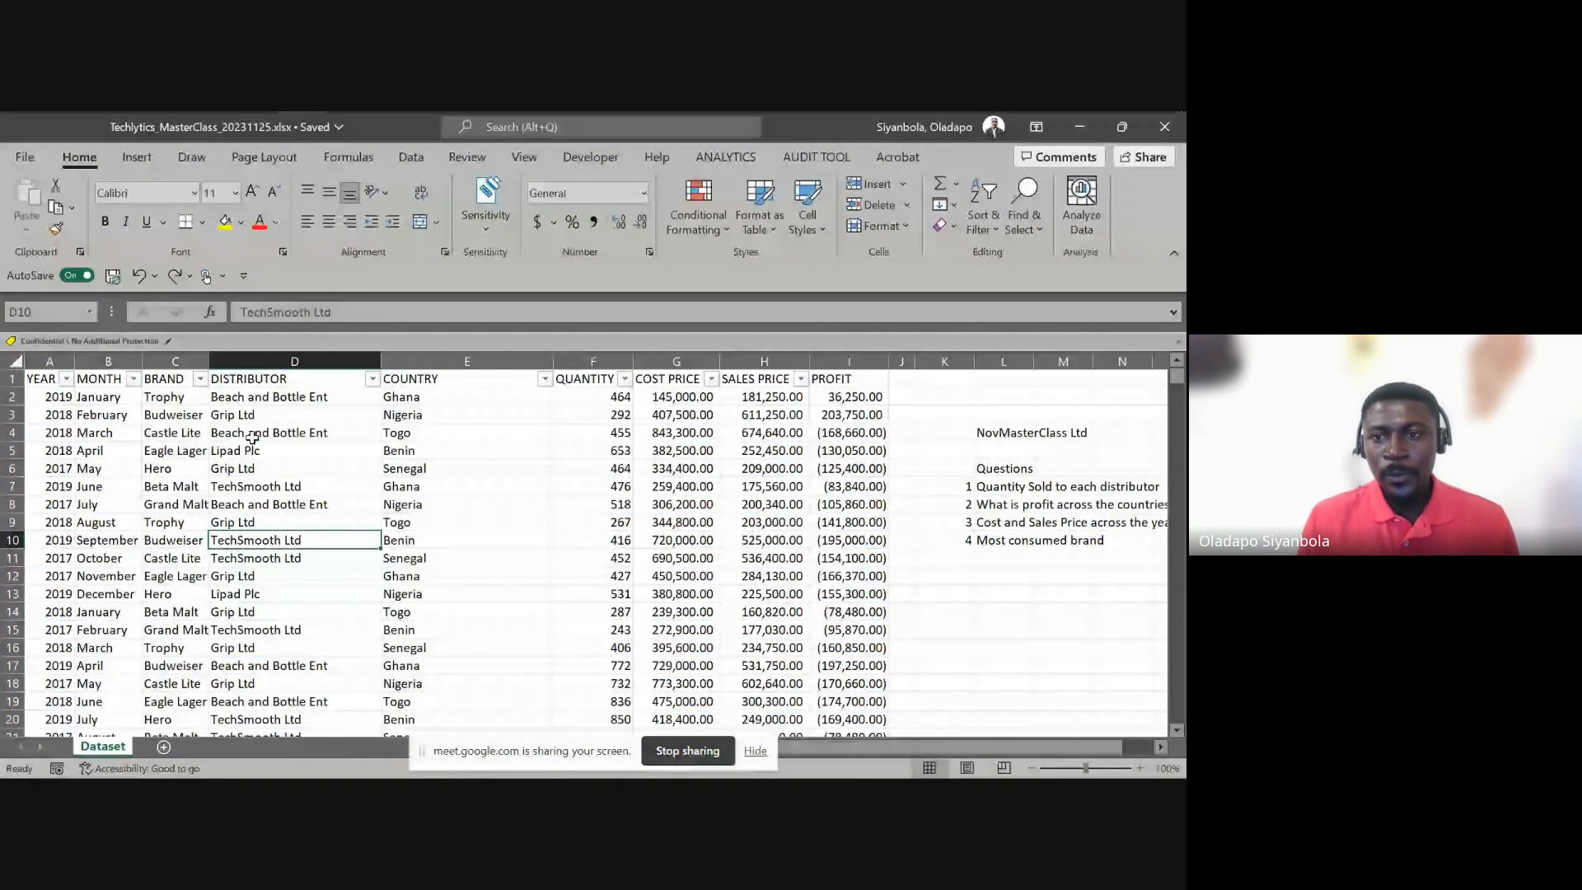
# Create a table from the range A1:I1048, treating the first row as headers
pyautogui.hotkey('ctrl', 't')
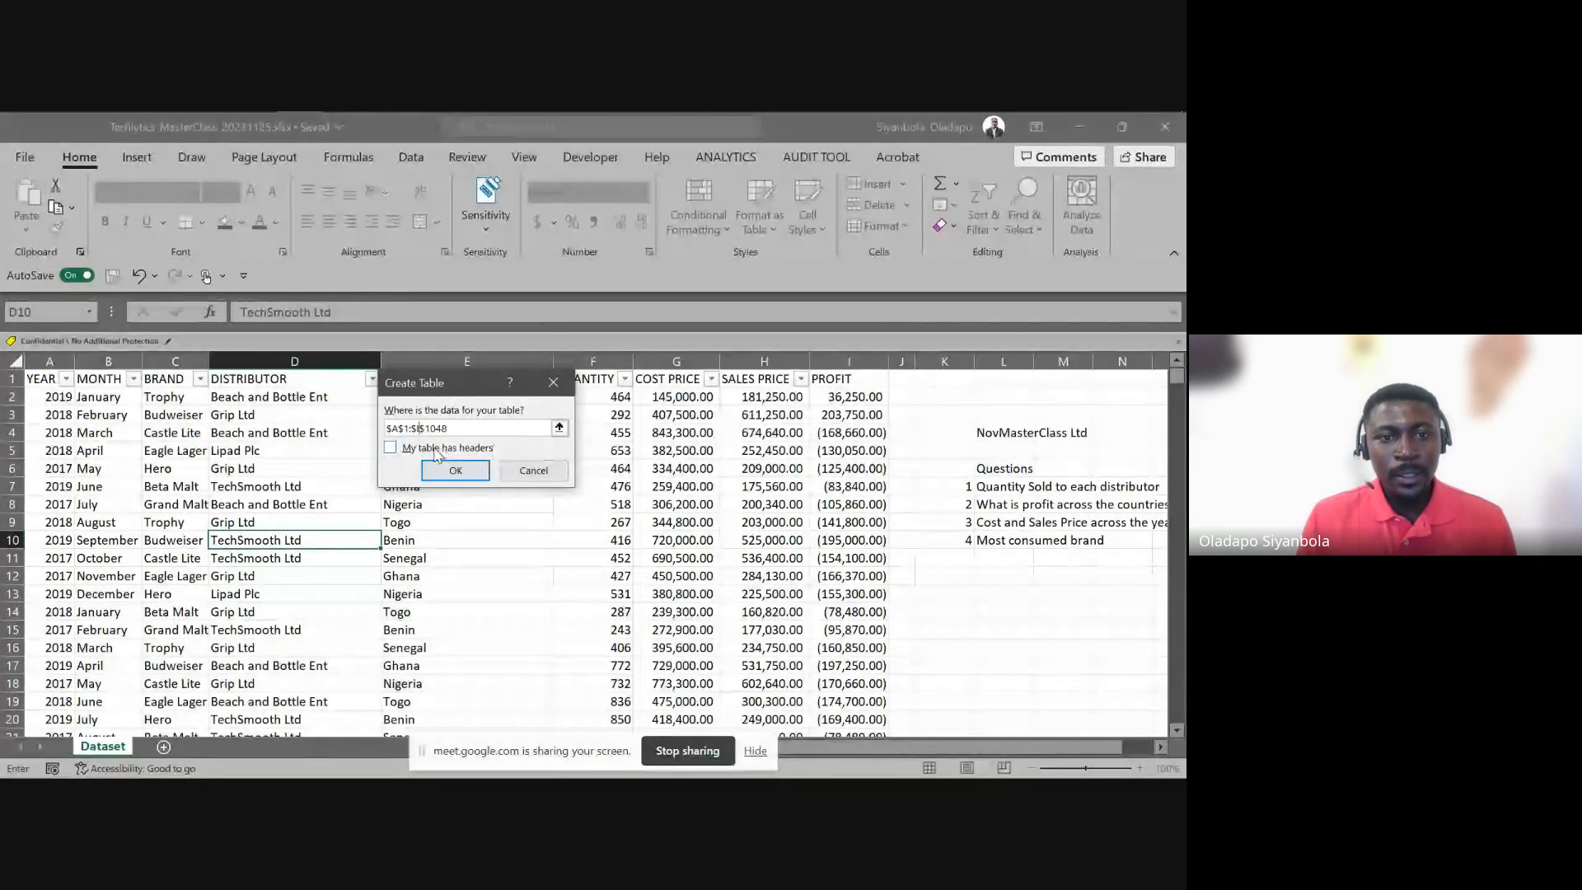
pyautogui.click(390, 448)
pyautogui.click(456, 471)
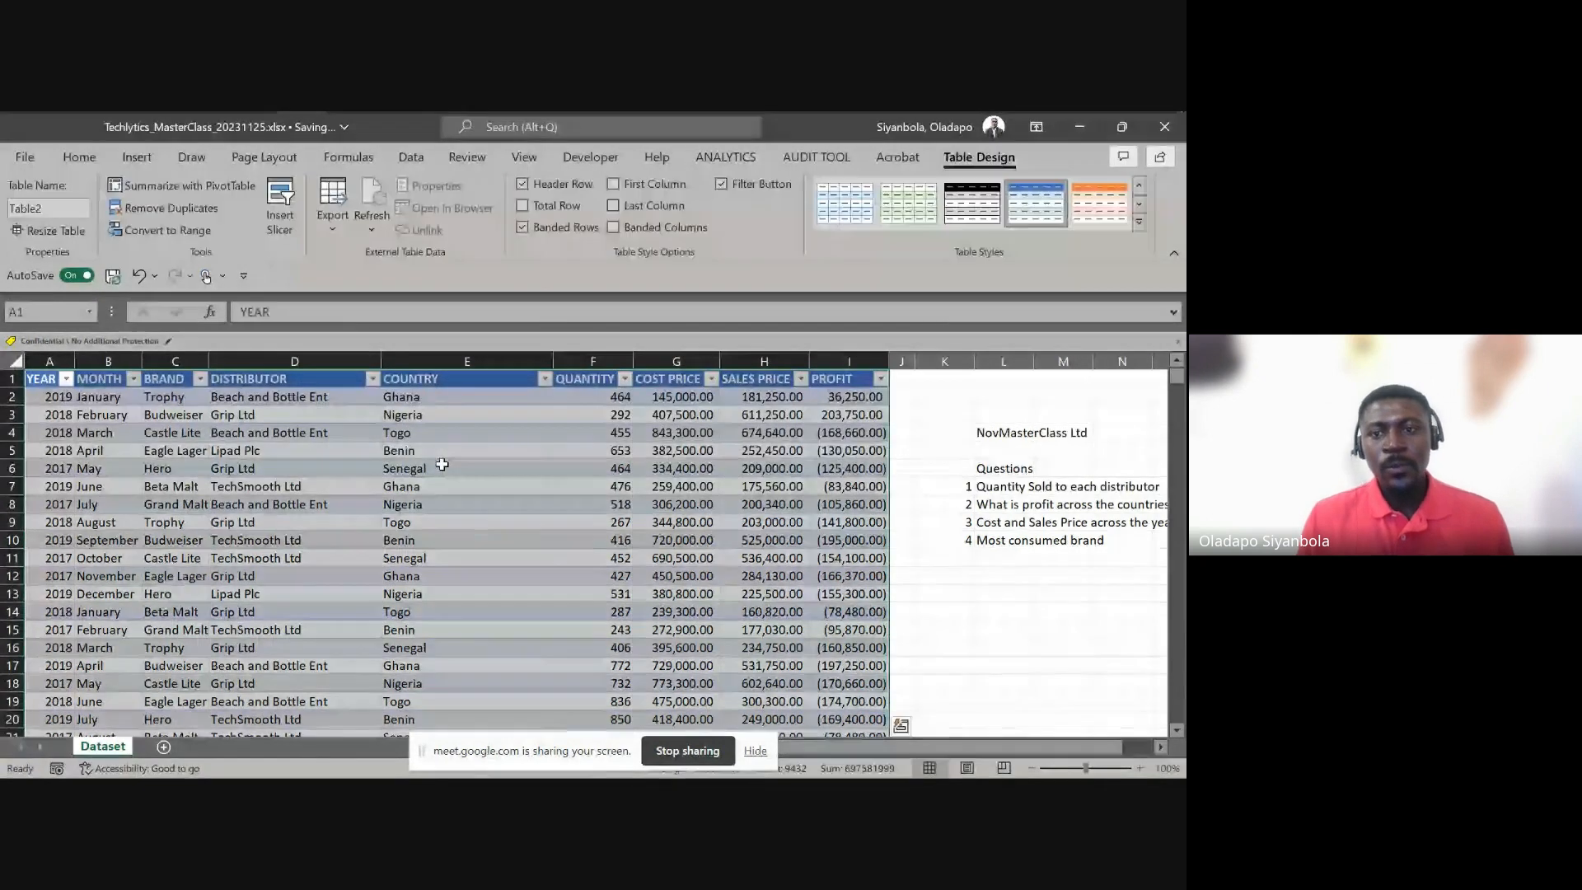
# Examine the table's headings and first record against the question about quantity sold to each distributor
pyautogui.click(664, 380)
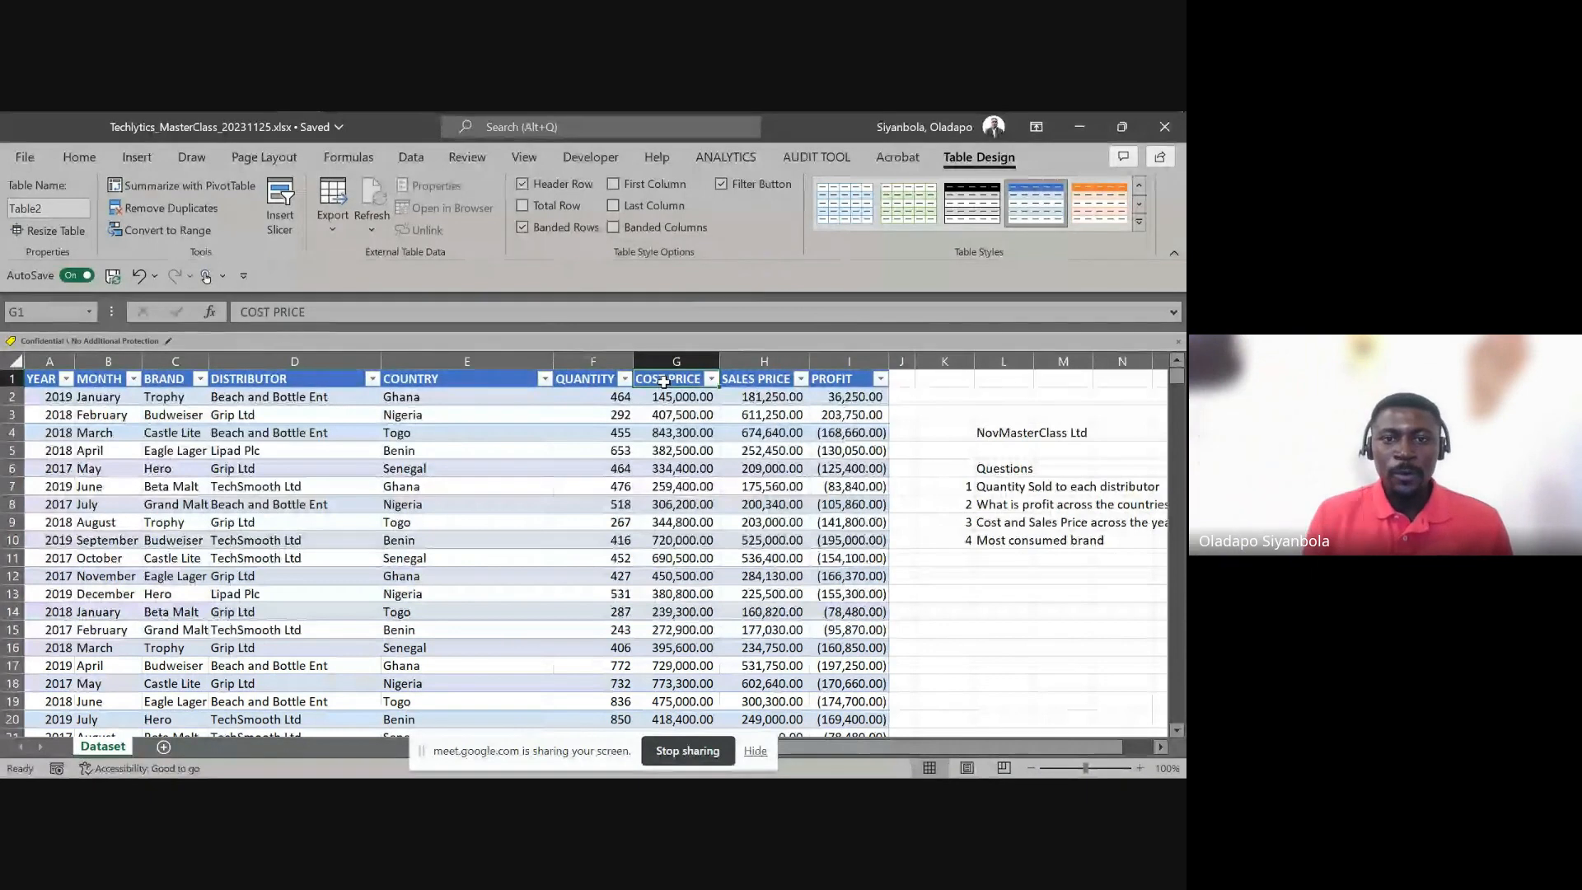
pyautogui.click(427, 378)
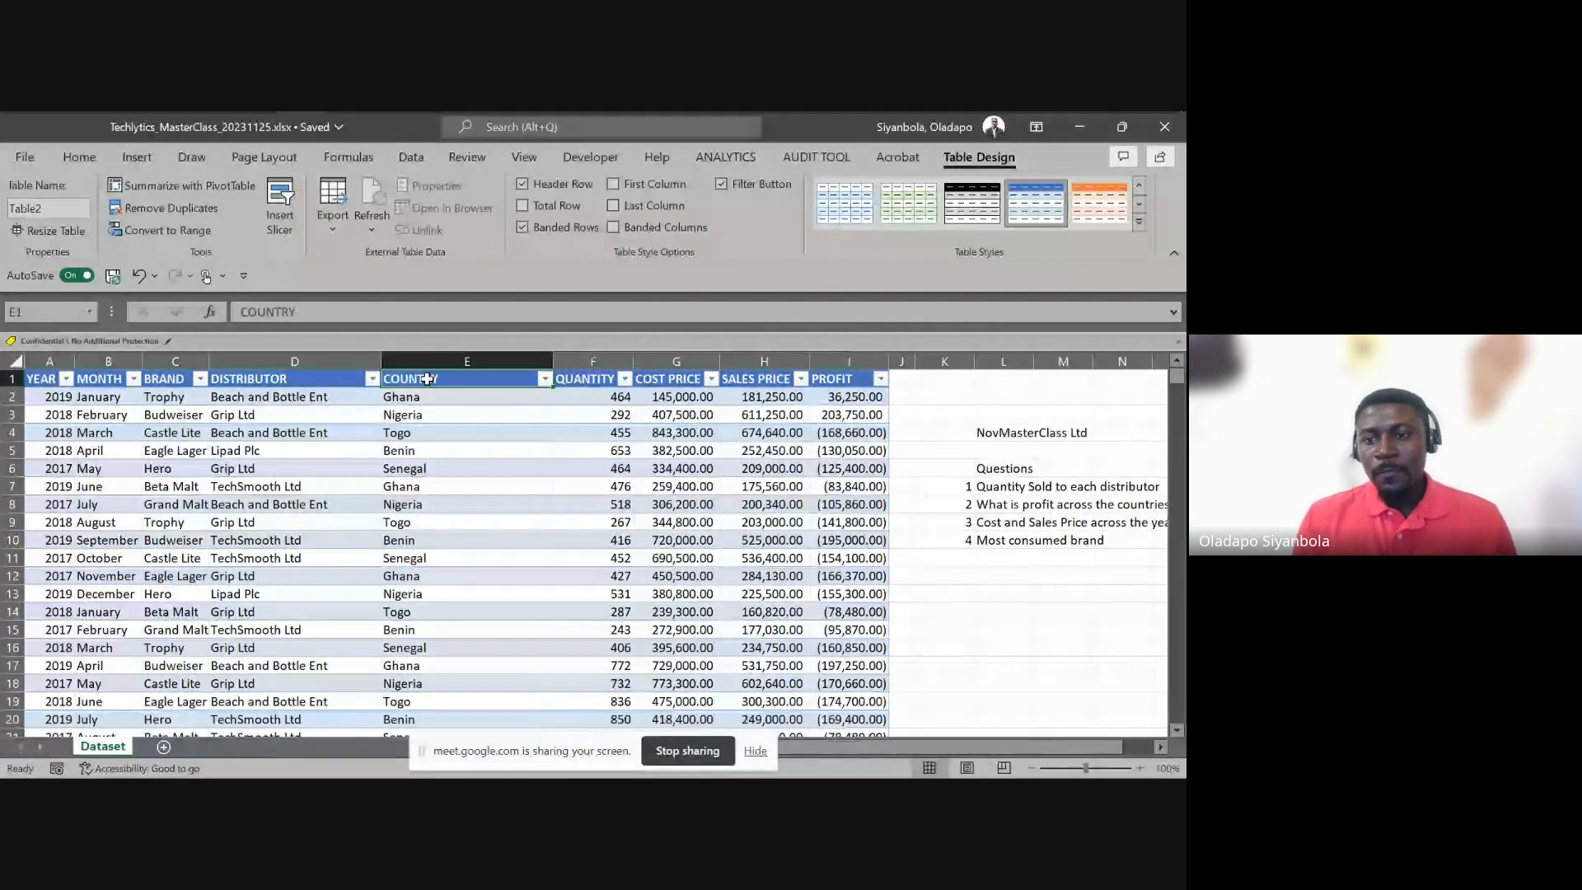
pyautogui.click(982, 486)
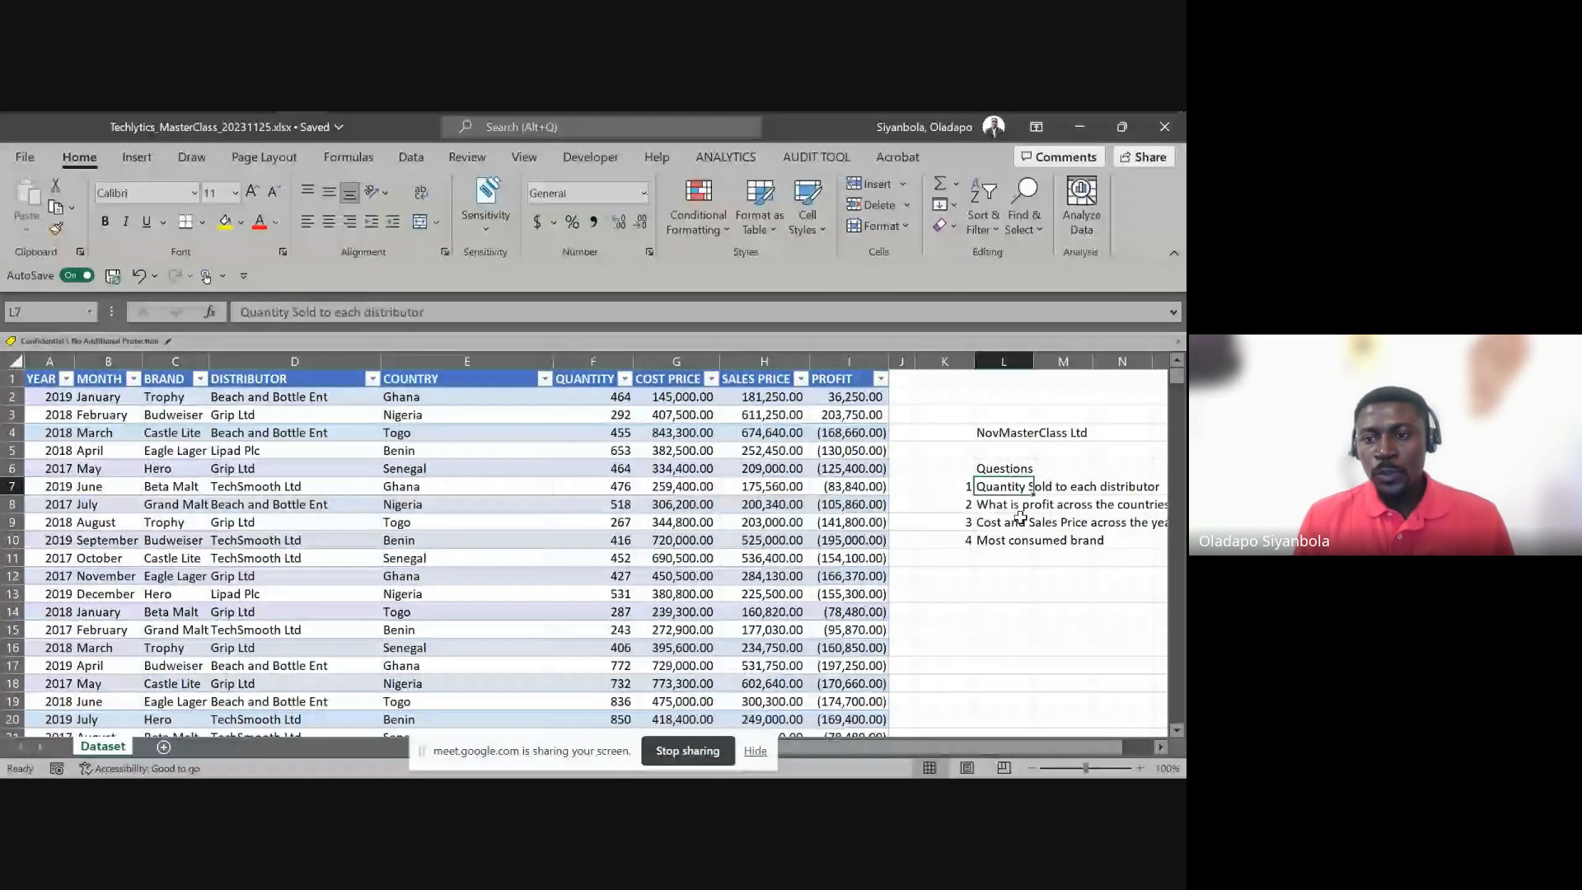
pyautogui.hscroll(-2, 1021, 517)
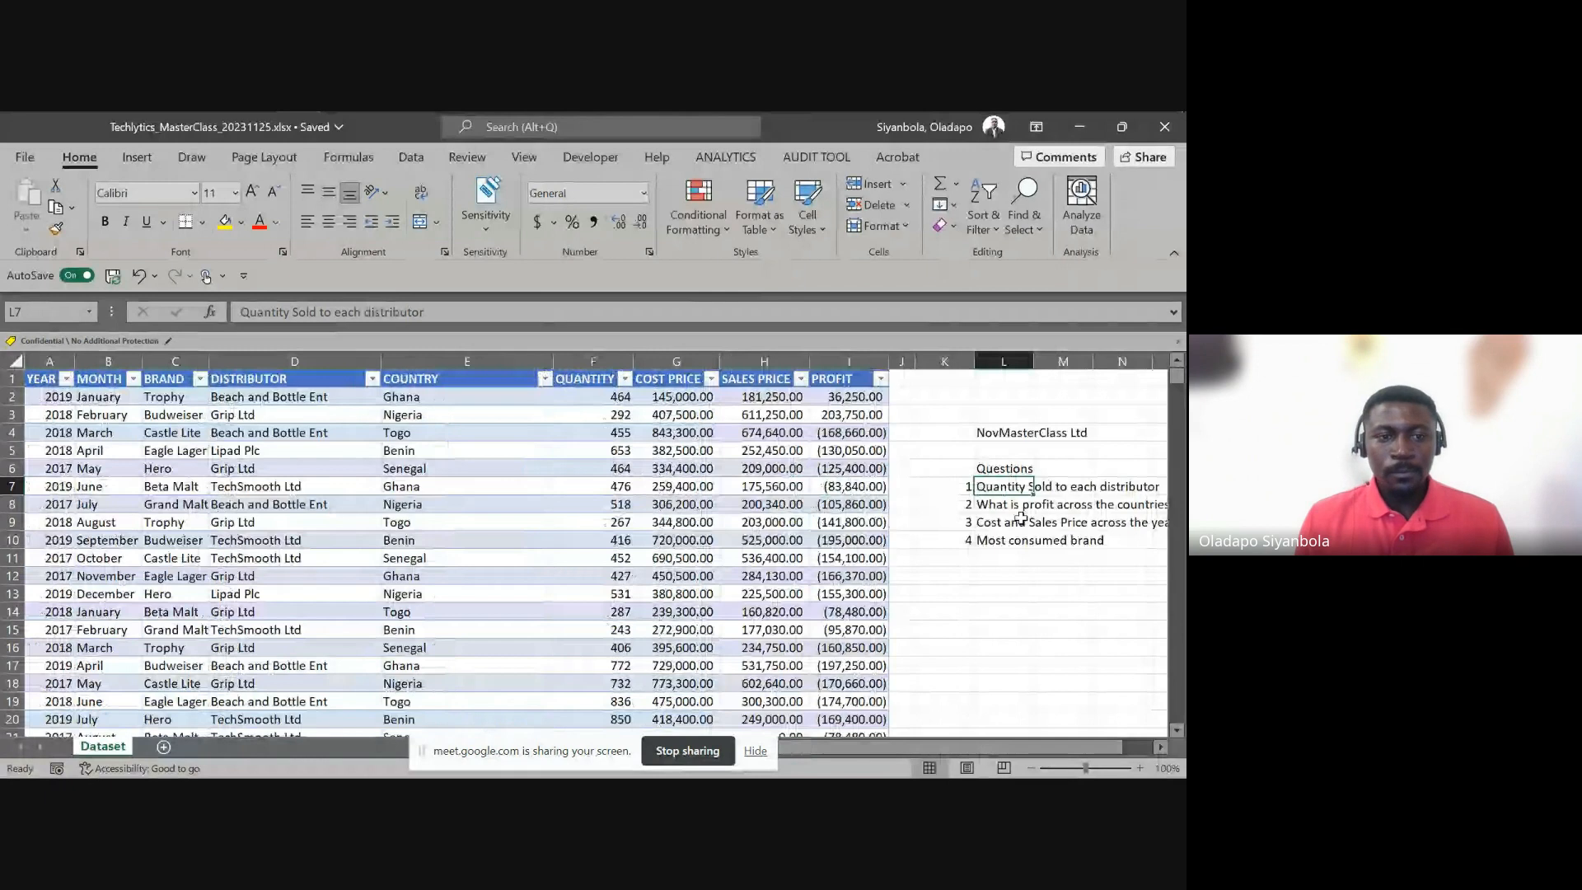
pyautogui.click(276, 519)
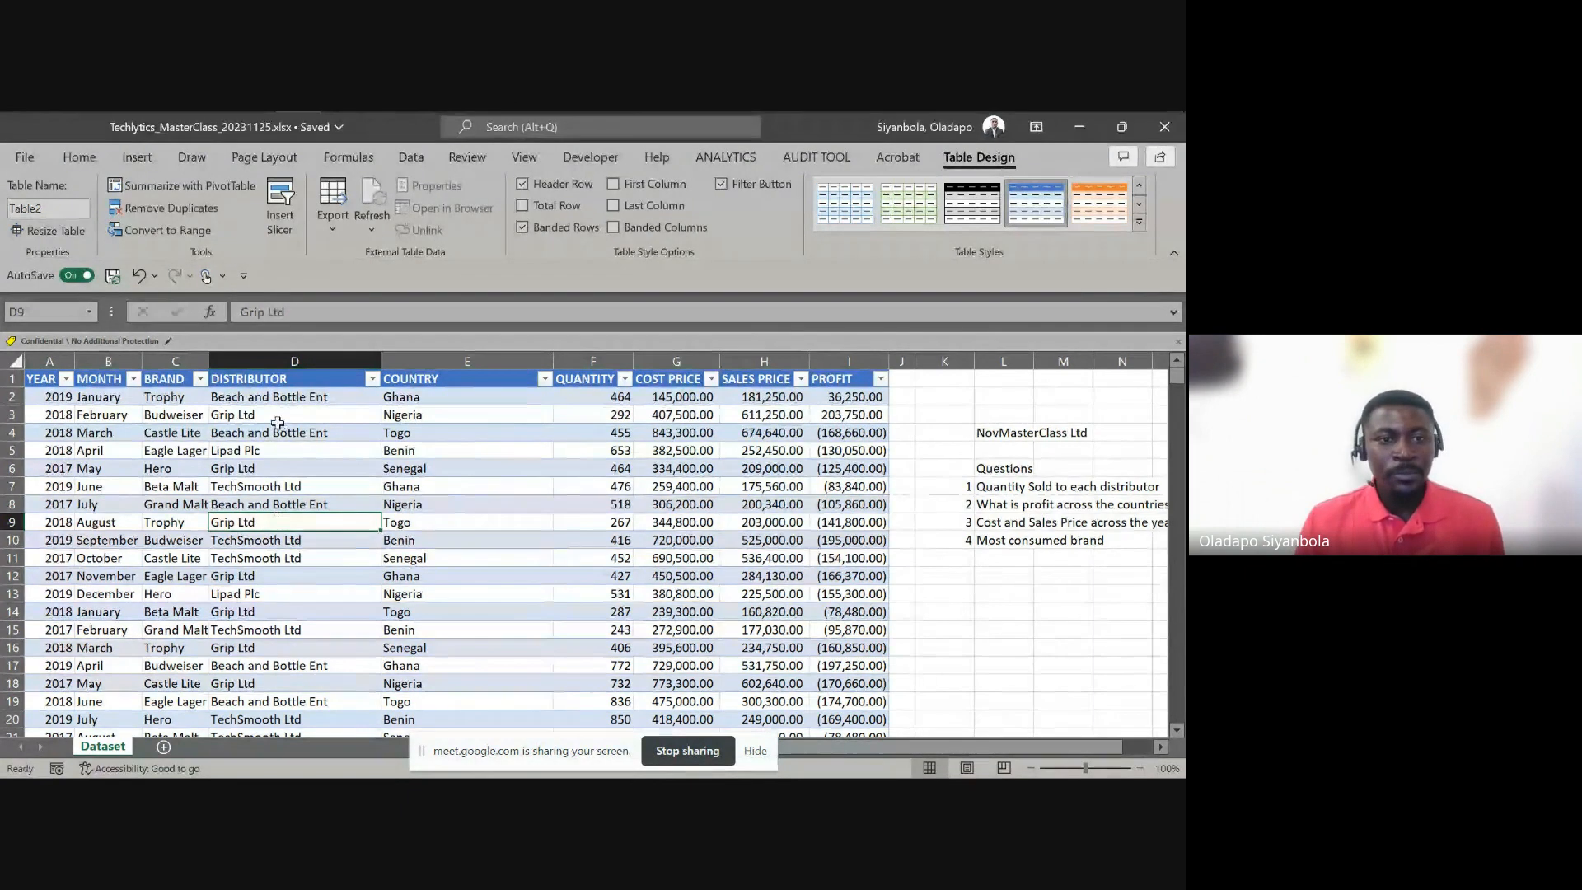
pyautogui.click(297, 394)
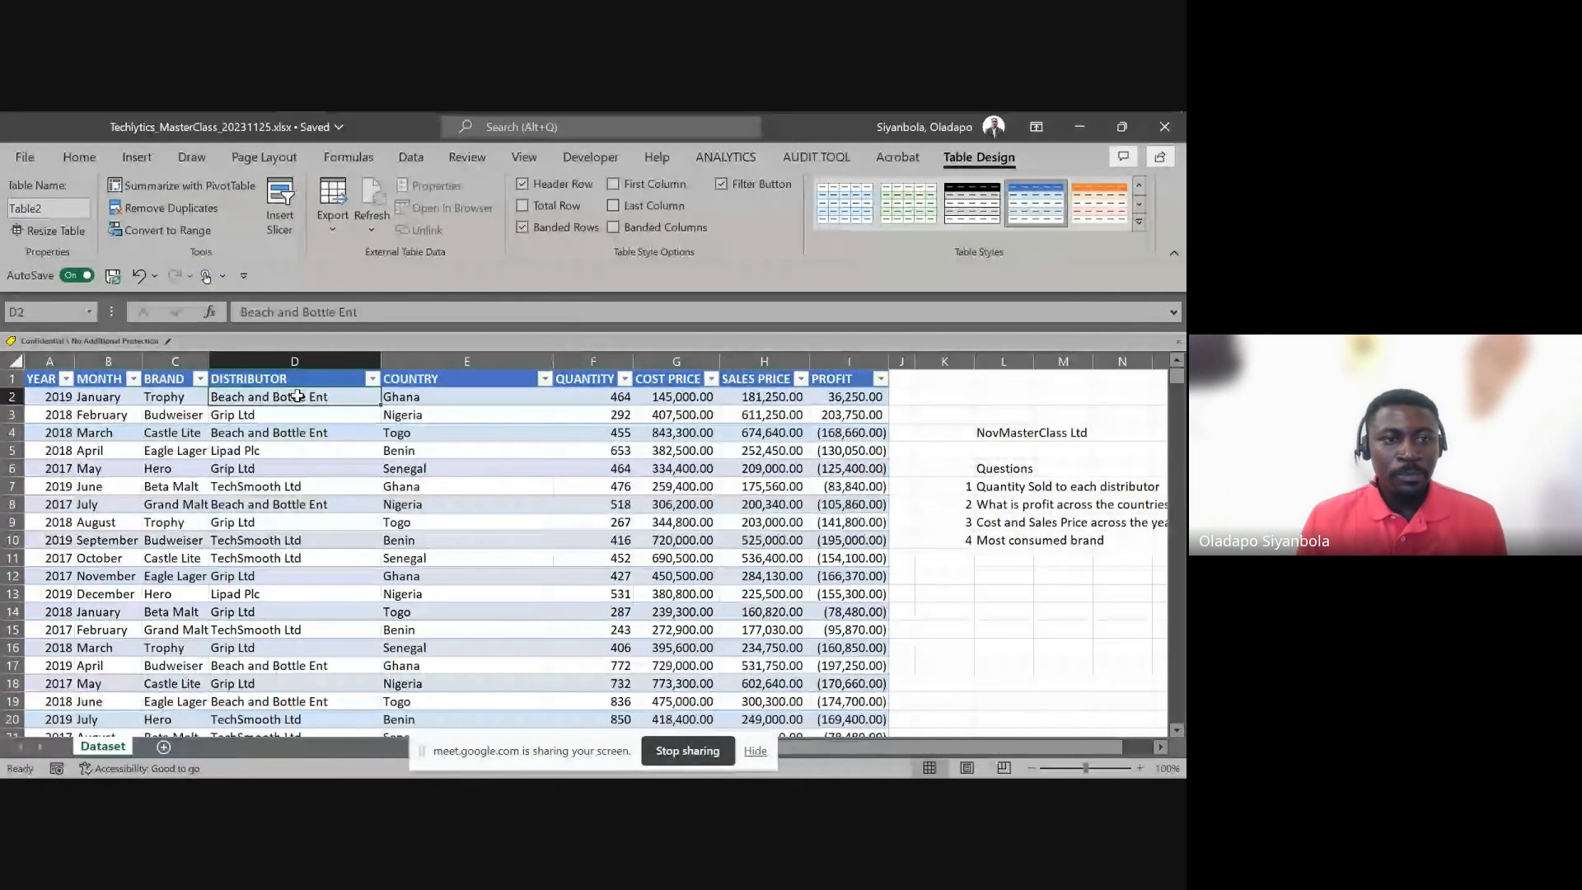
pyautogui.moveTo(69, 398); pyautogui.dragTo(97, 398)
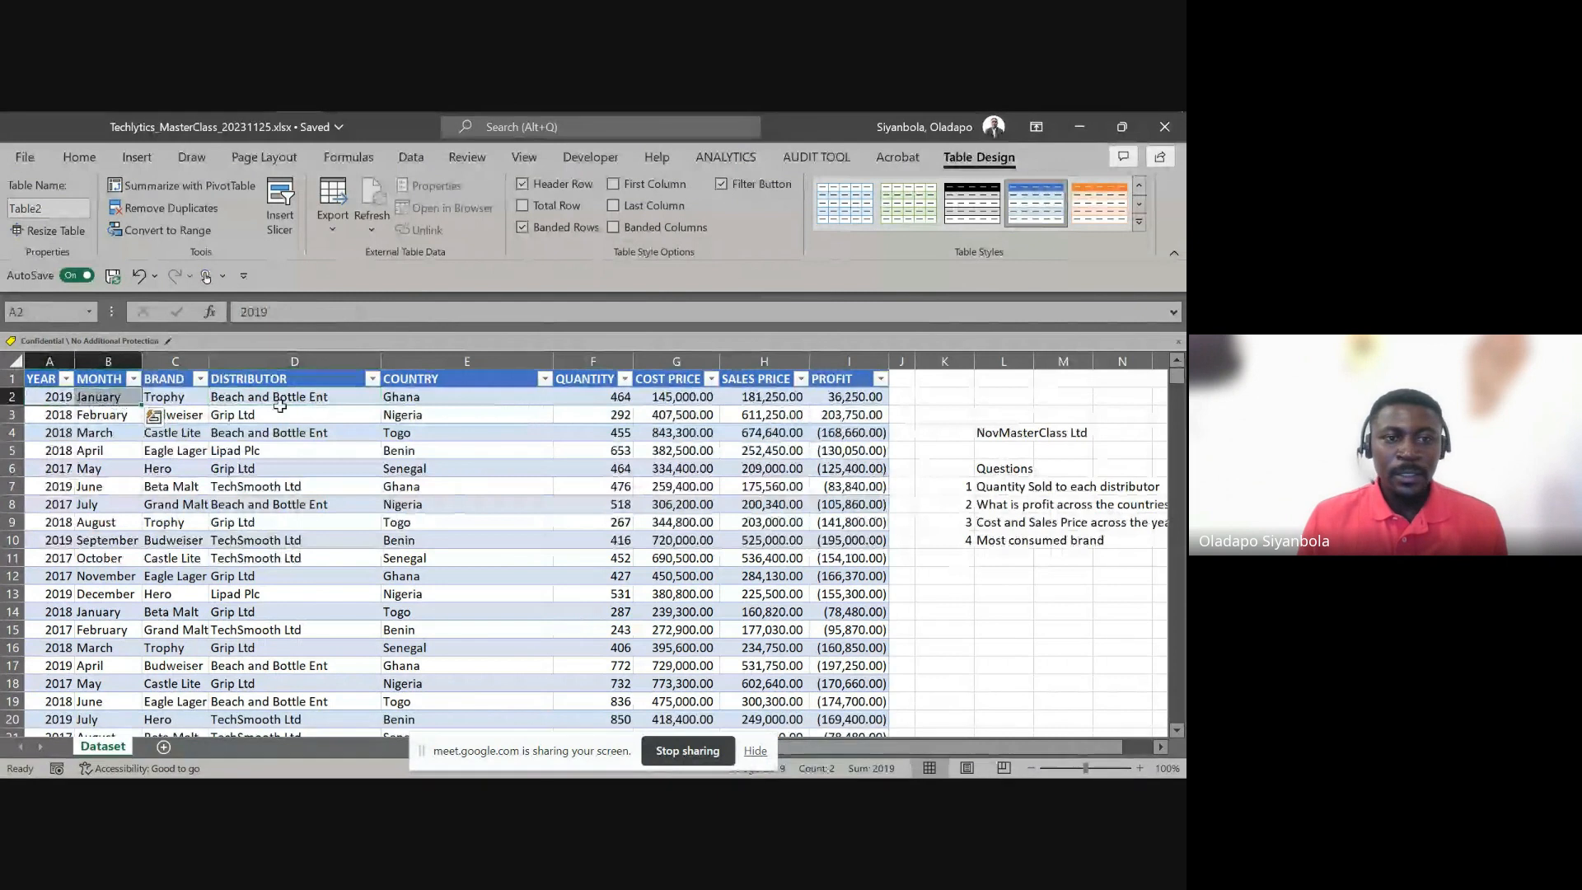
pyautogui.click(165, 400)
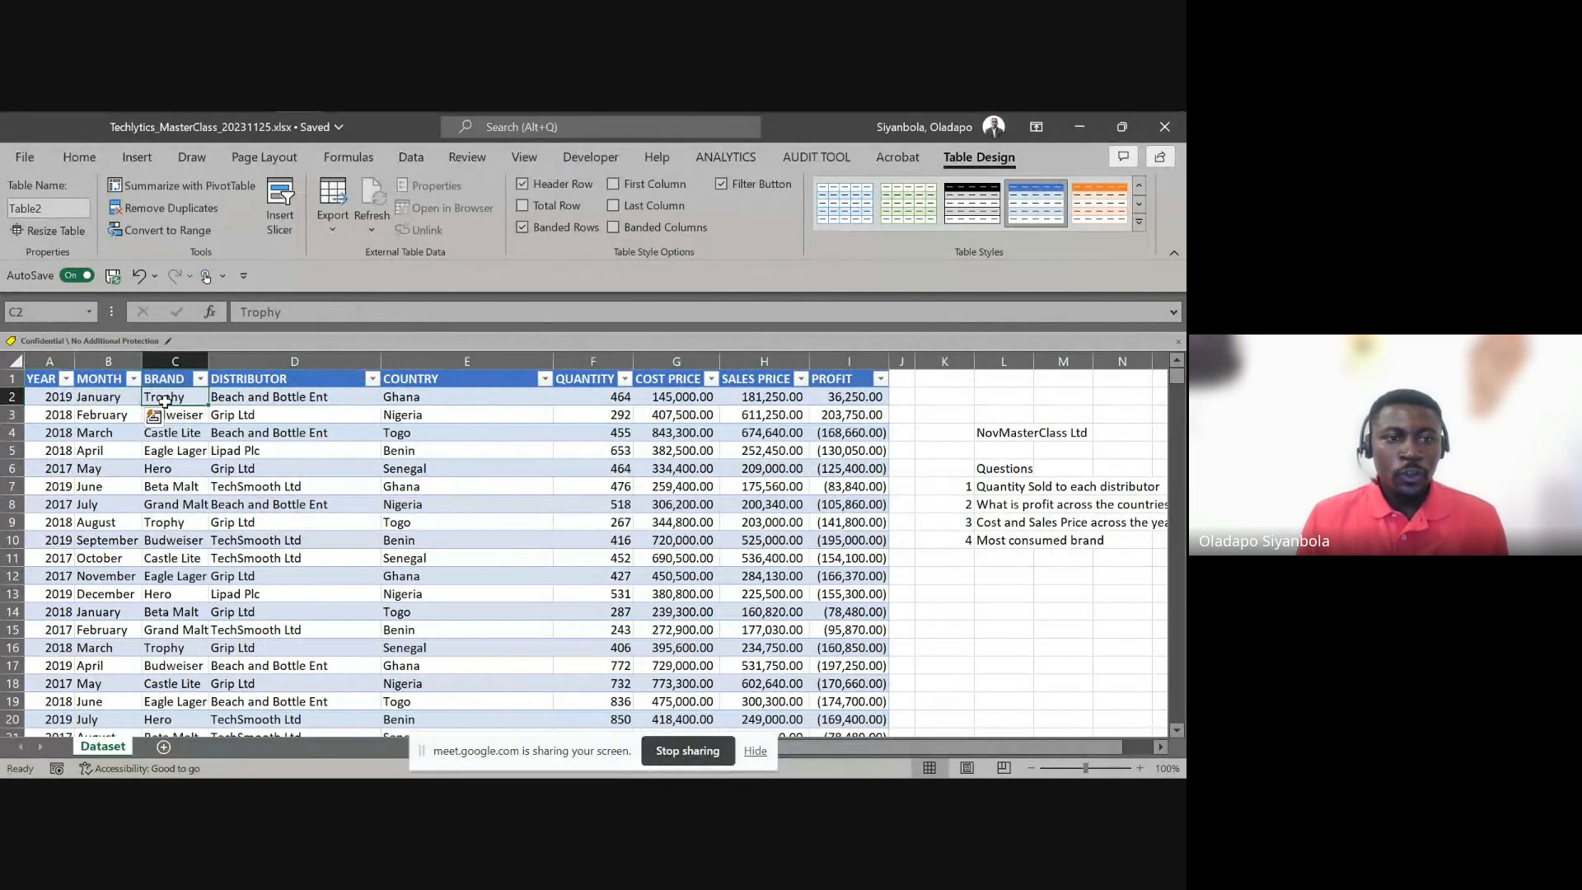
pyautogui.click(597, 399)
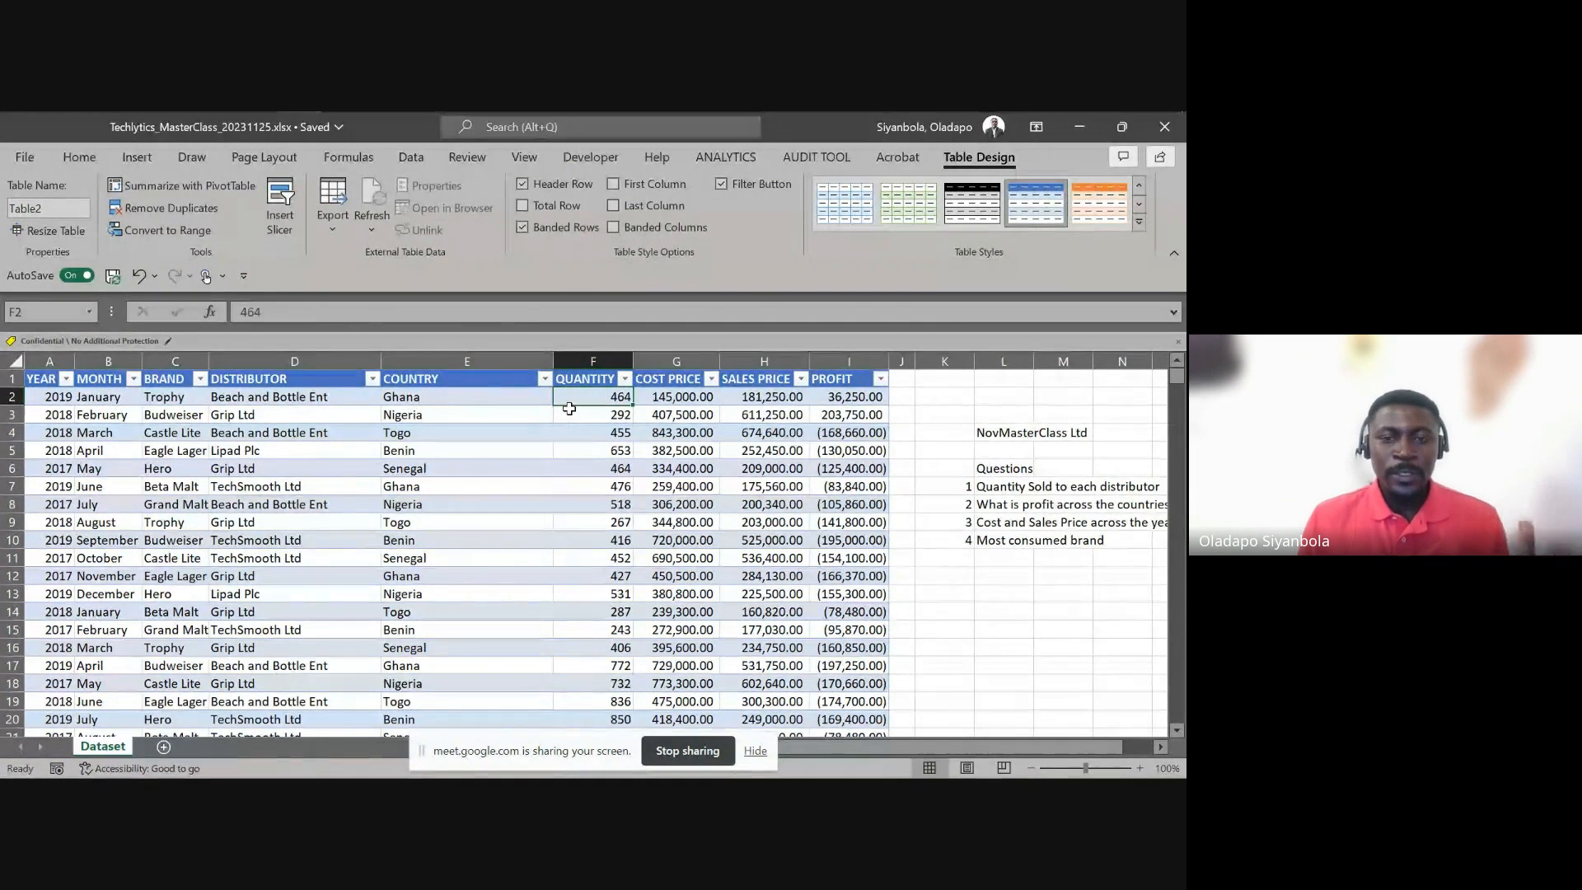
pyautogui.click(236, 430)
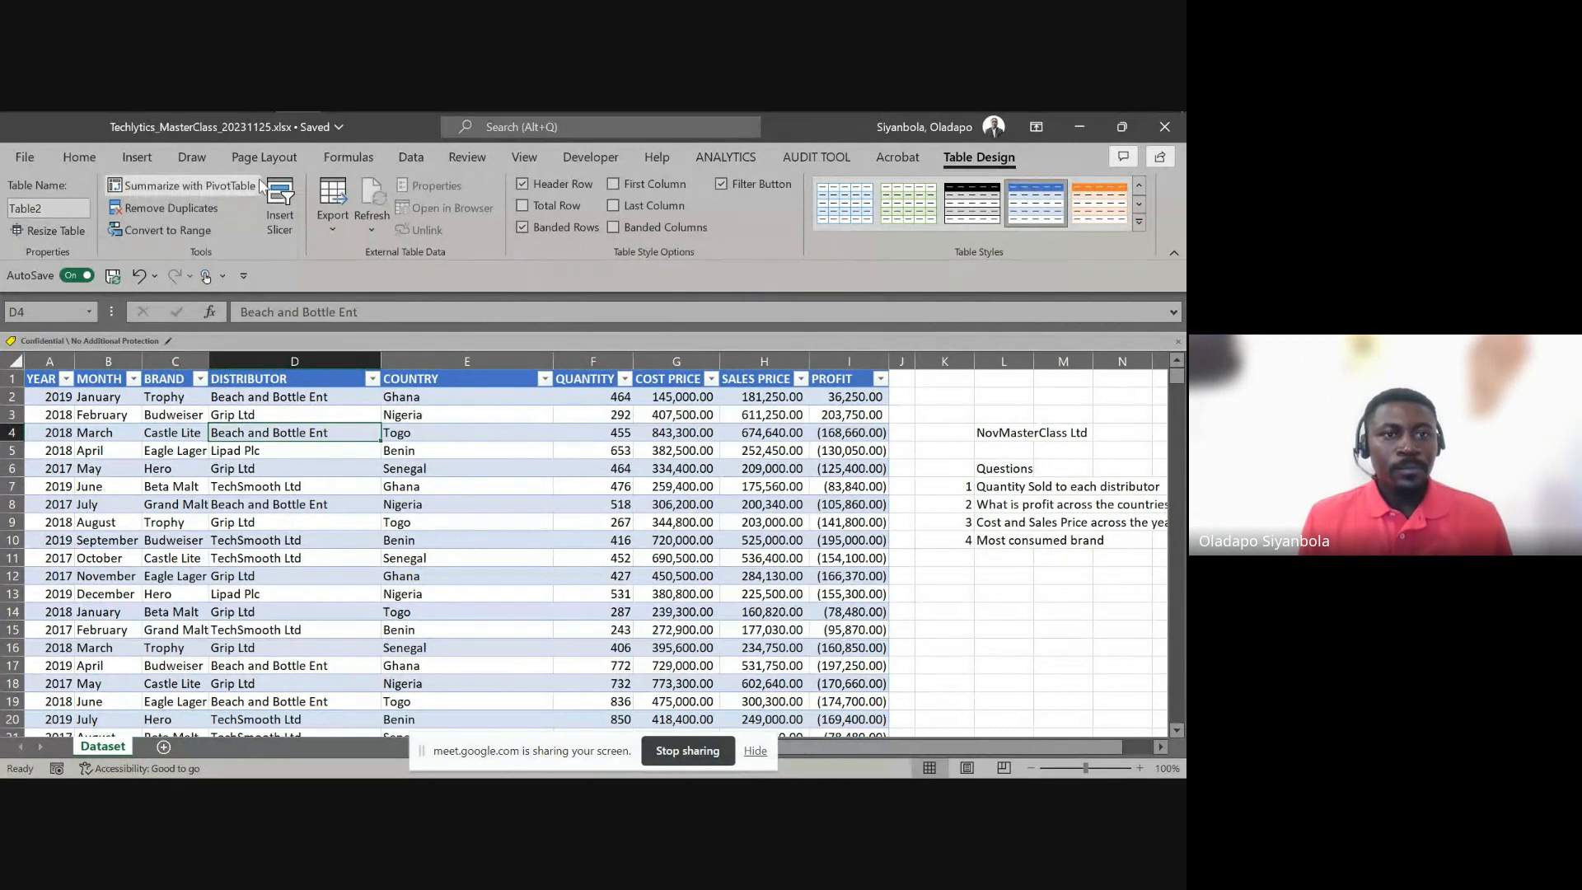
pyautogui.click(133, 160)
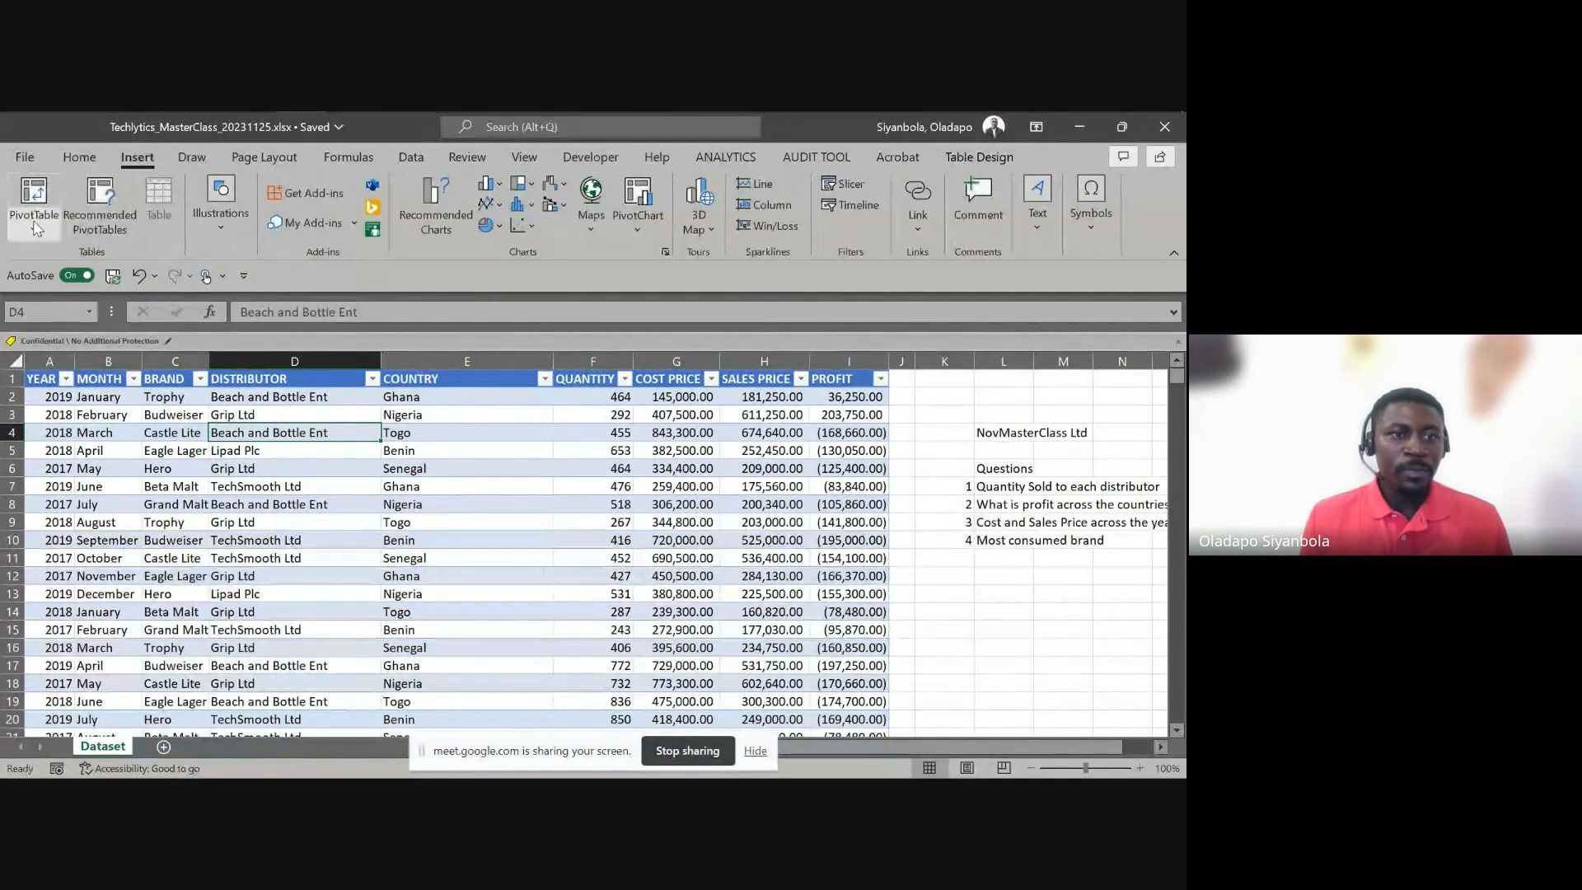
pyautogui.click(37, 224)
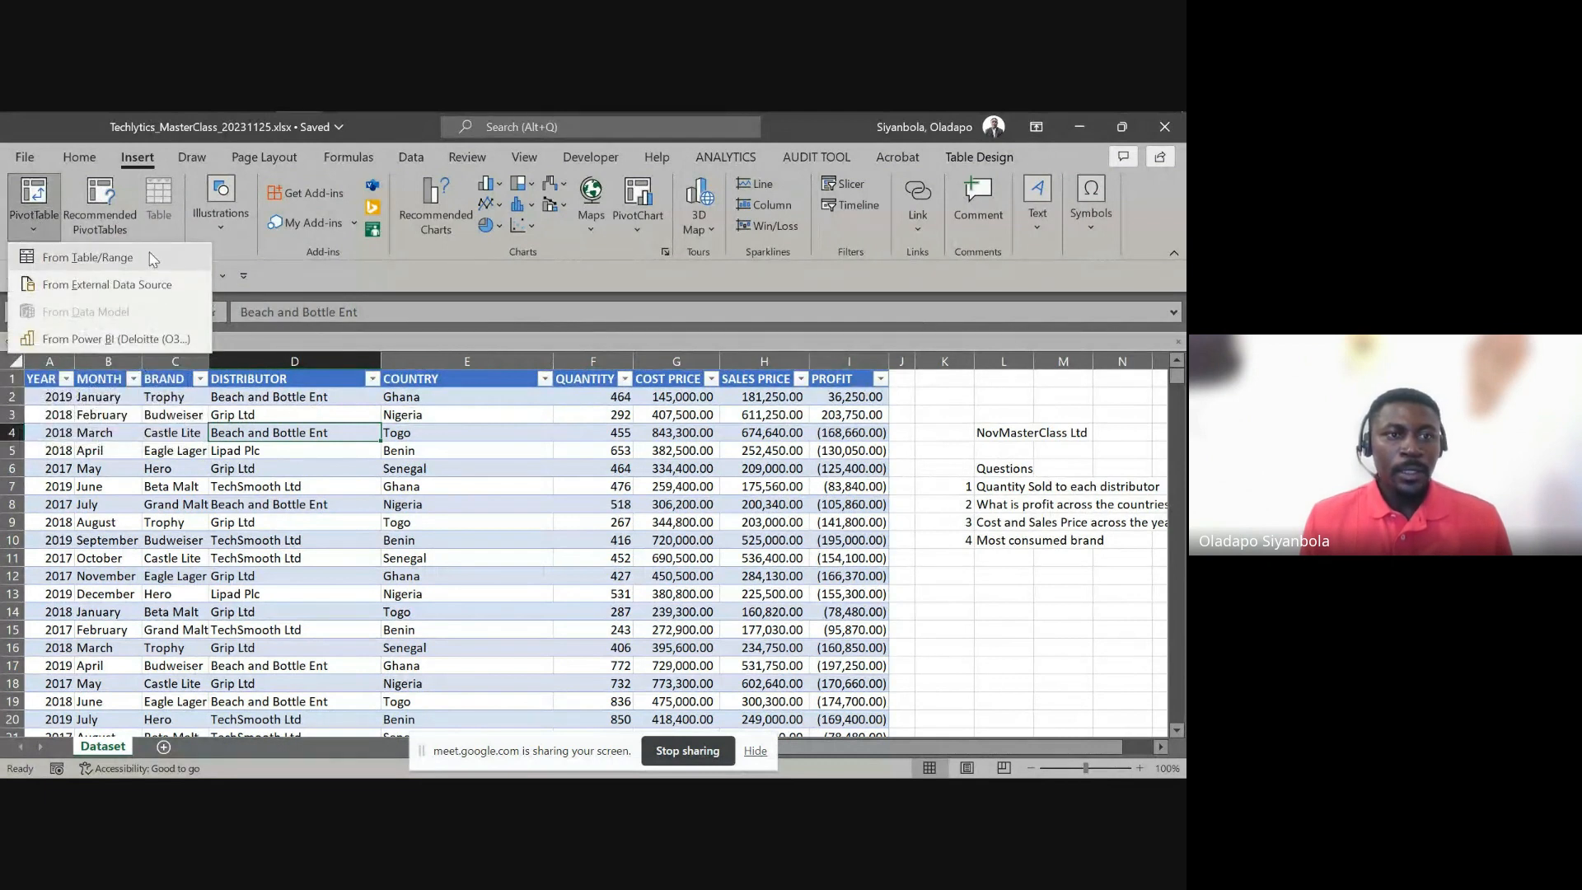
pyautogui.click(89, 258)
pyautogui.moveTo(379, 326); pyautogui.dragTo(554, 235)
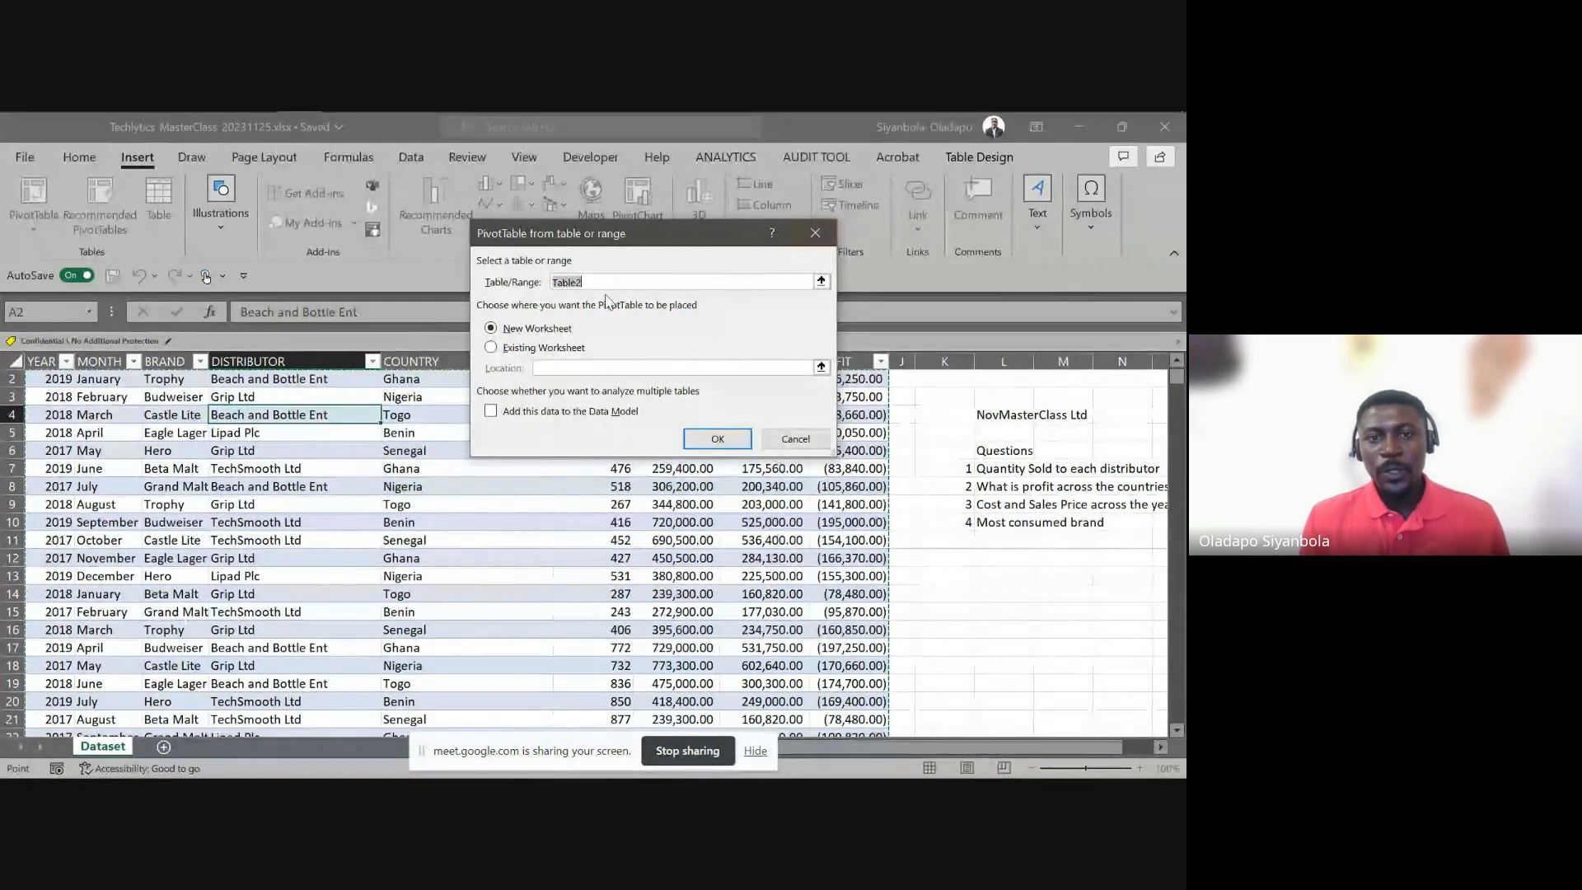
pyautogui.click(796, 439)
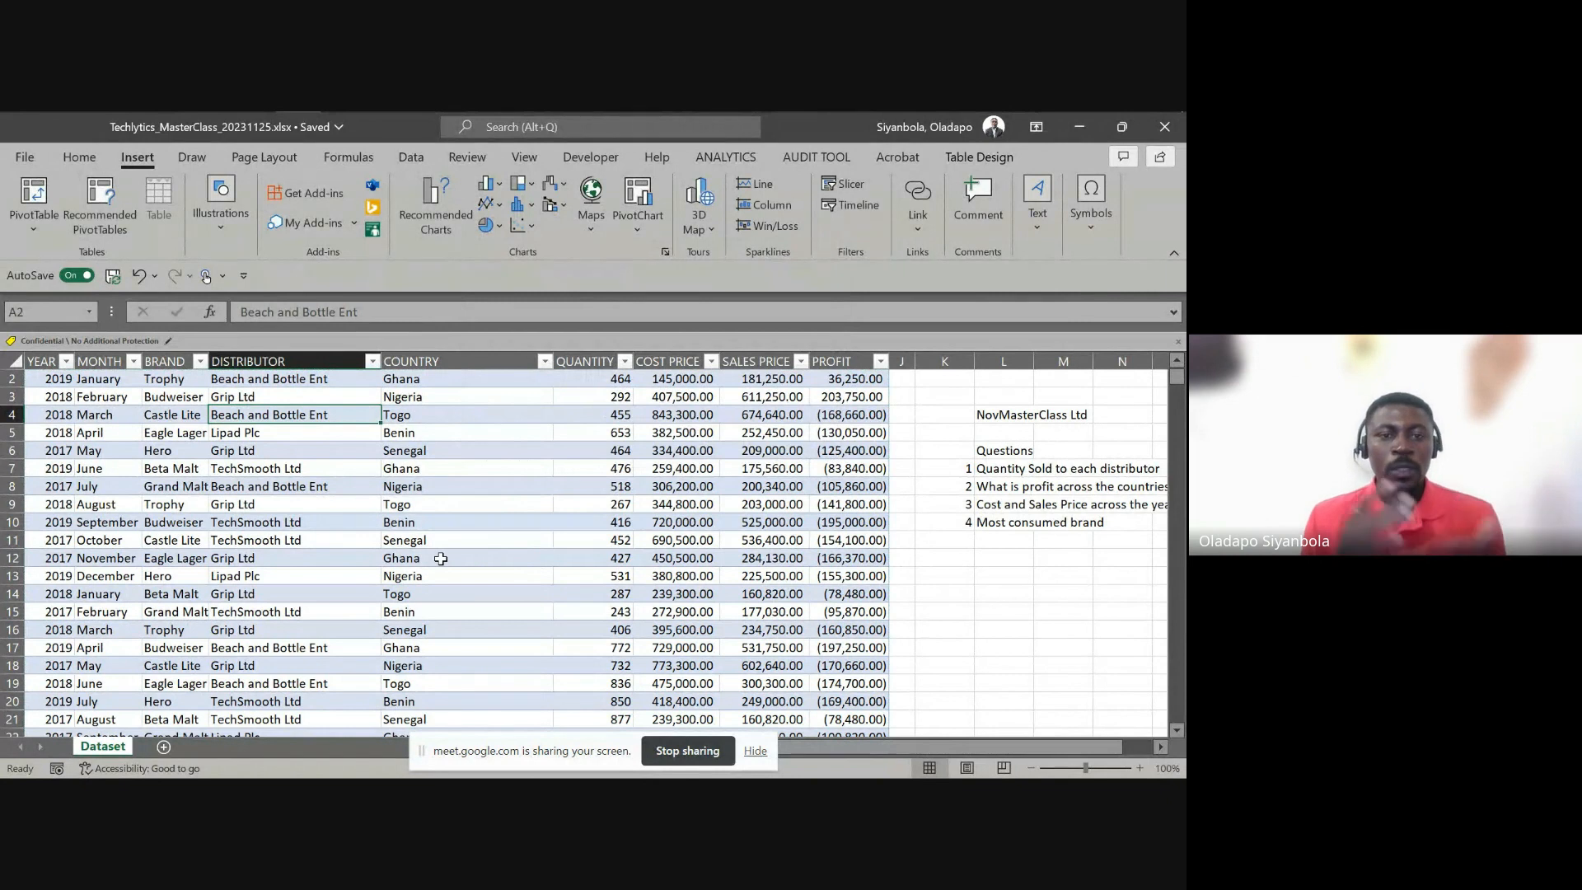
# Rename the sales data table as ProductionTable
pyautogui.click(965, 159)
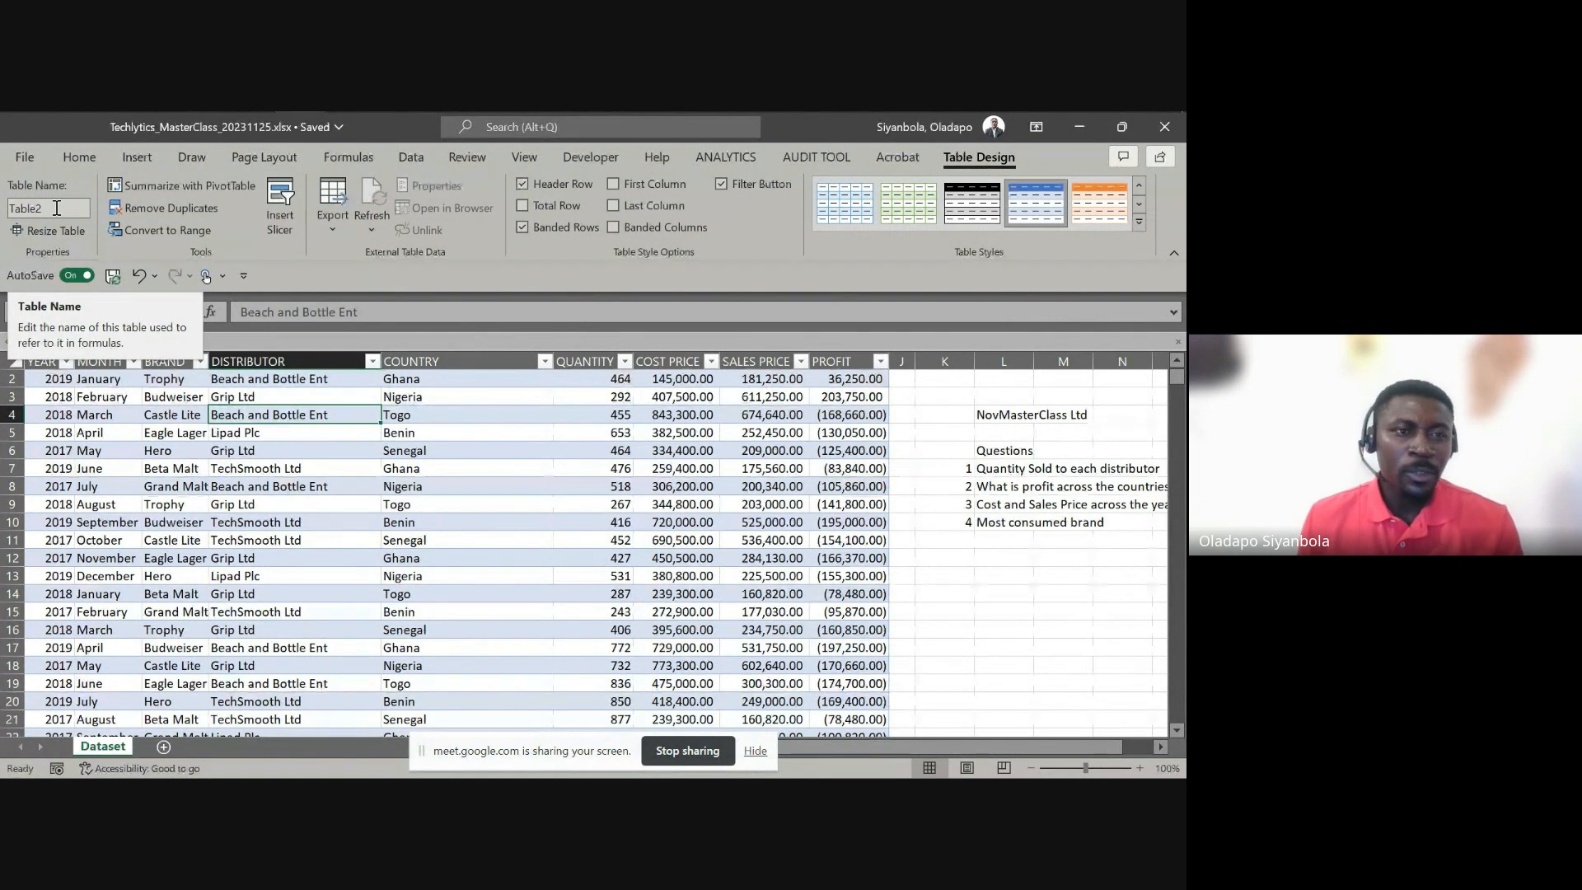
pyautogui.click(56, 208)
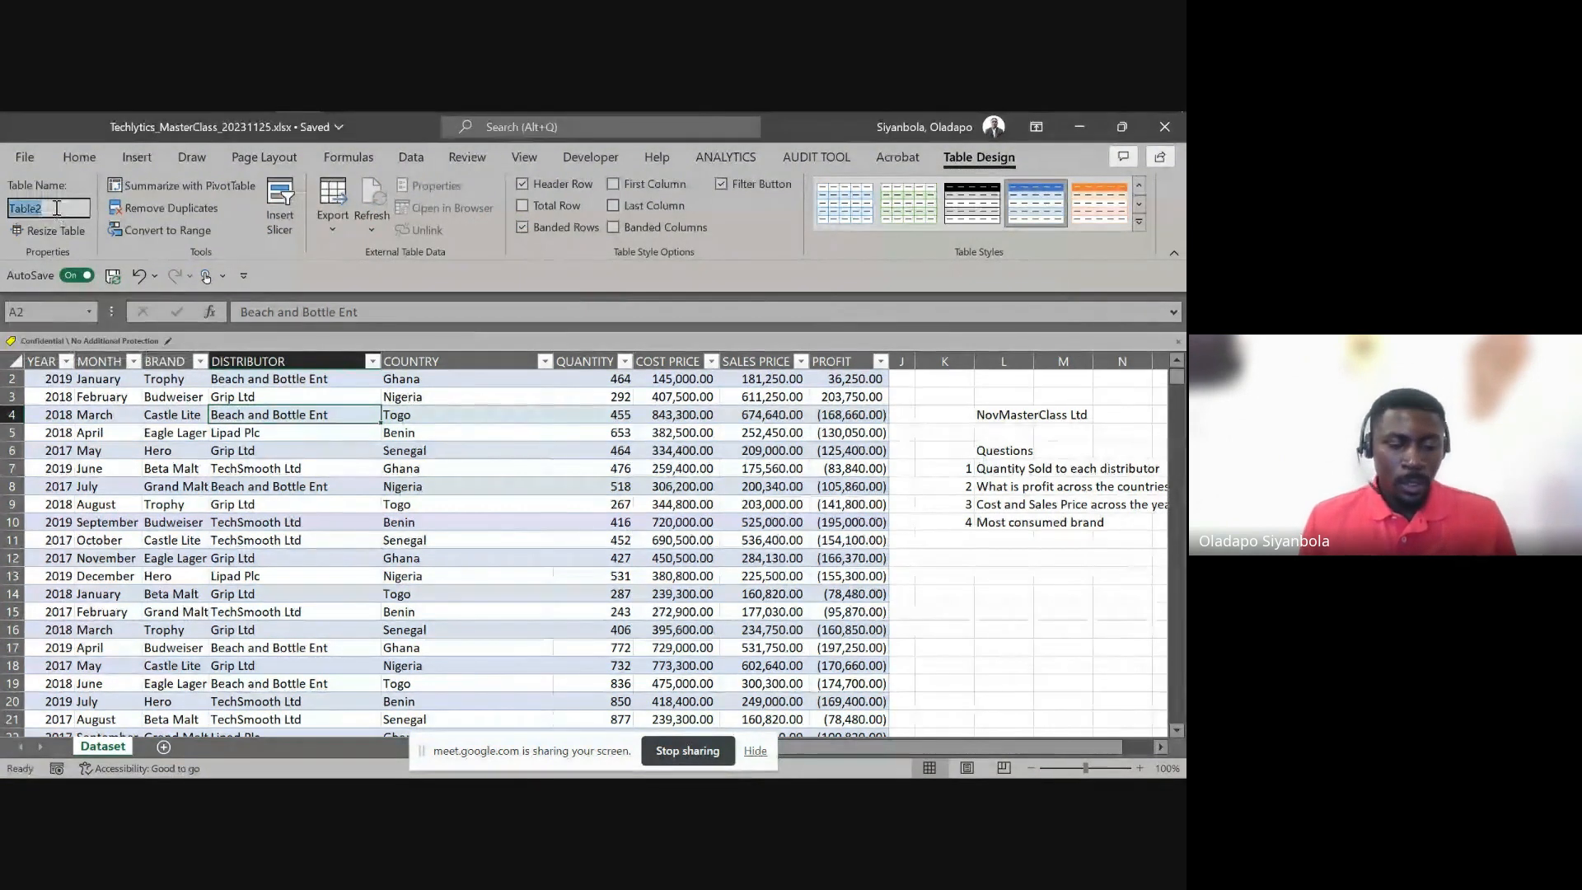
pyautogui.write('Proc')
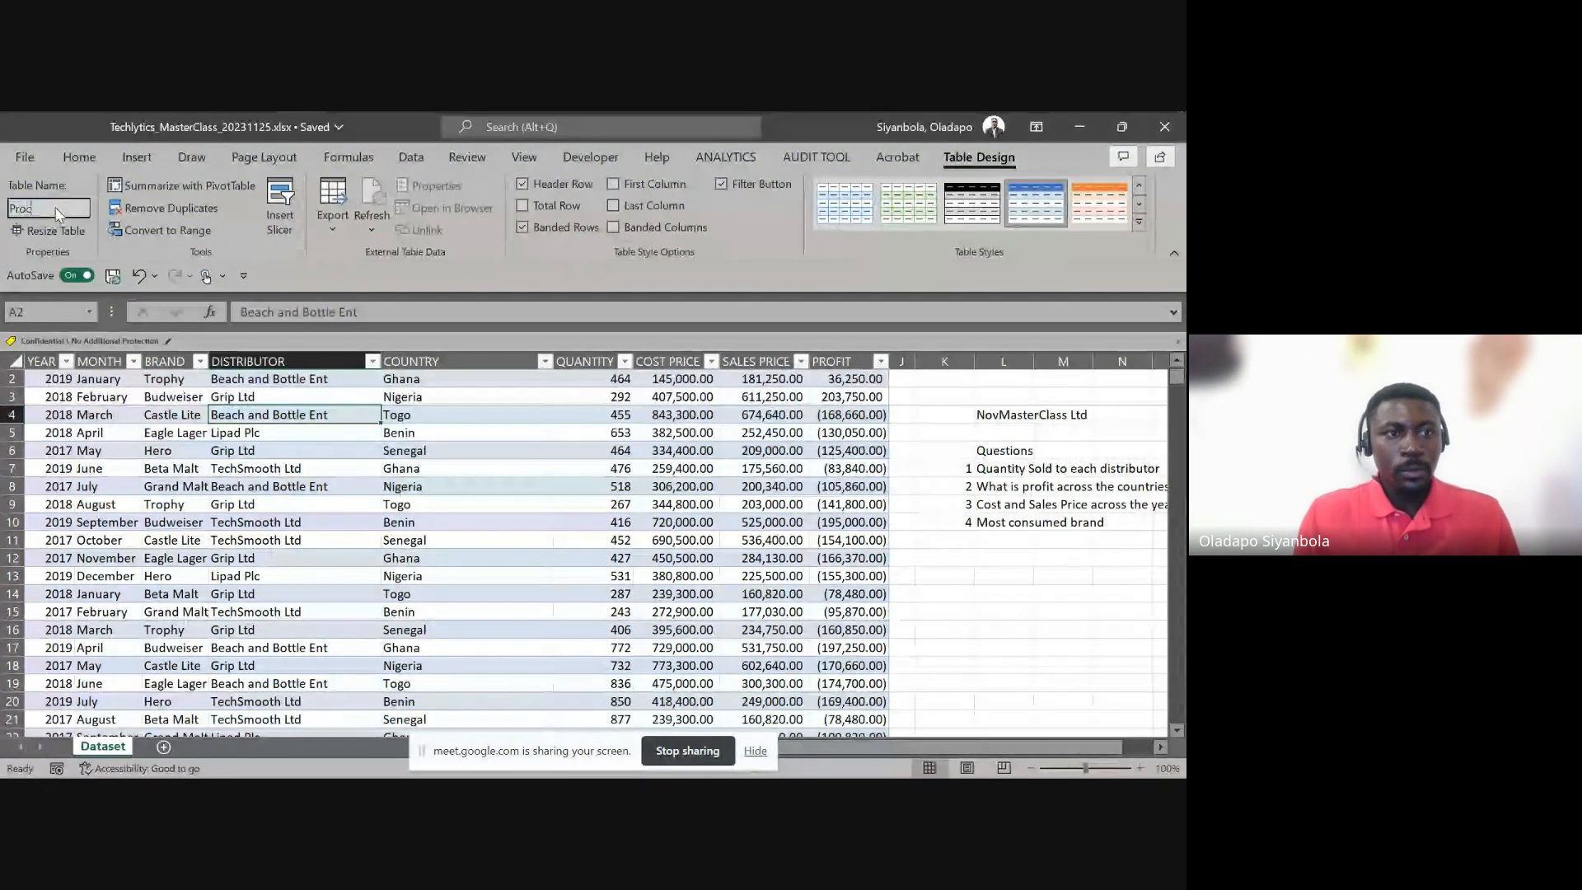
pyautogui.write('uctionTalble')
pyautogui.press('Return')
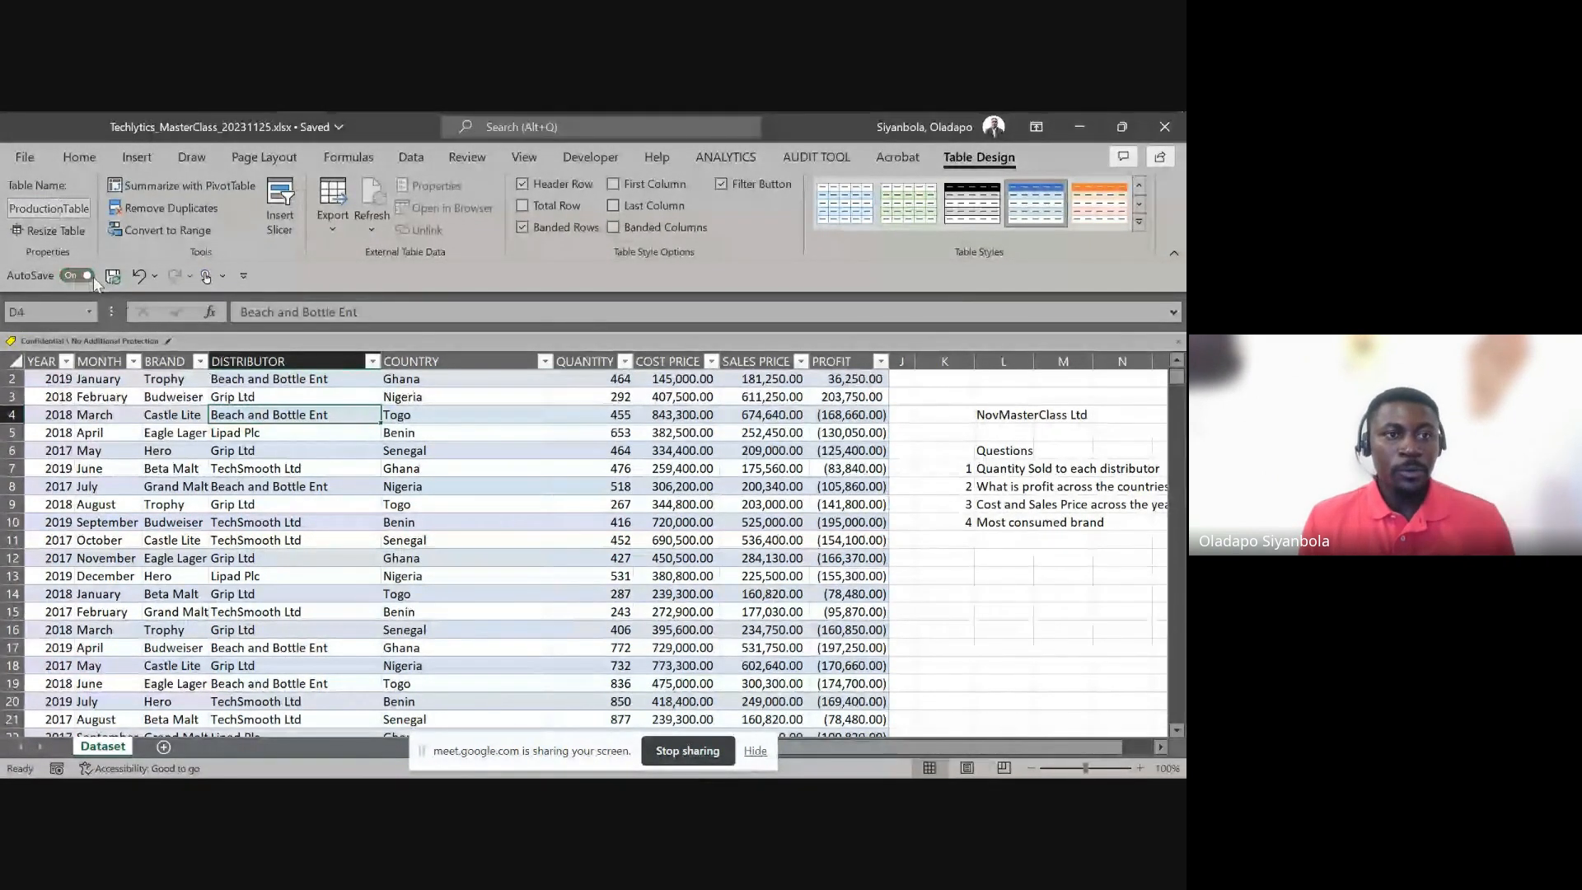
# Insert a PivotTable from ProductionTable on a new worksheet and place that sheet after Dataset
pyautogui.click(233, 484)
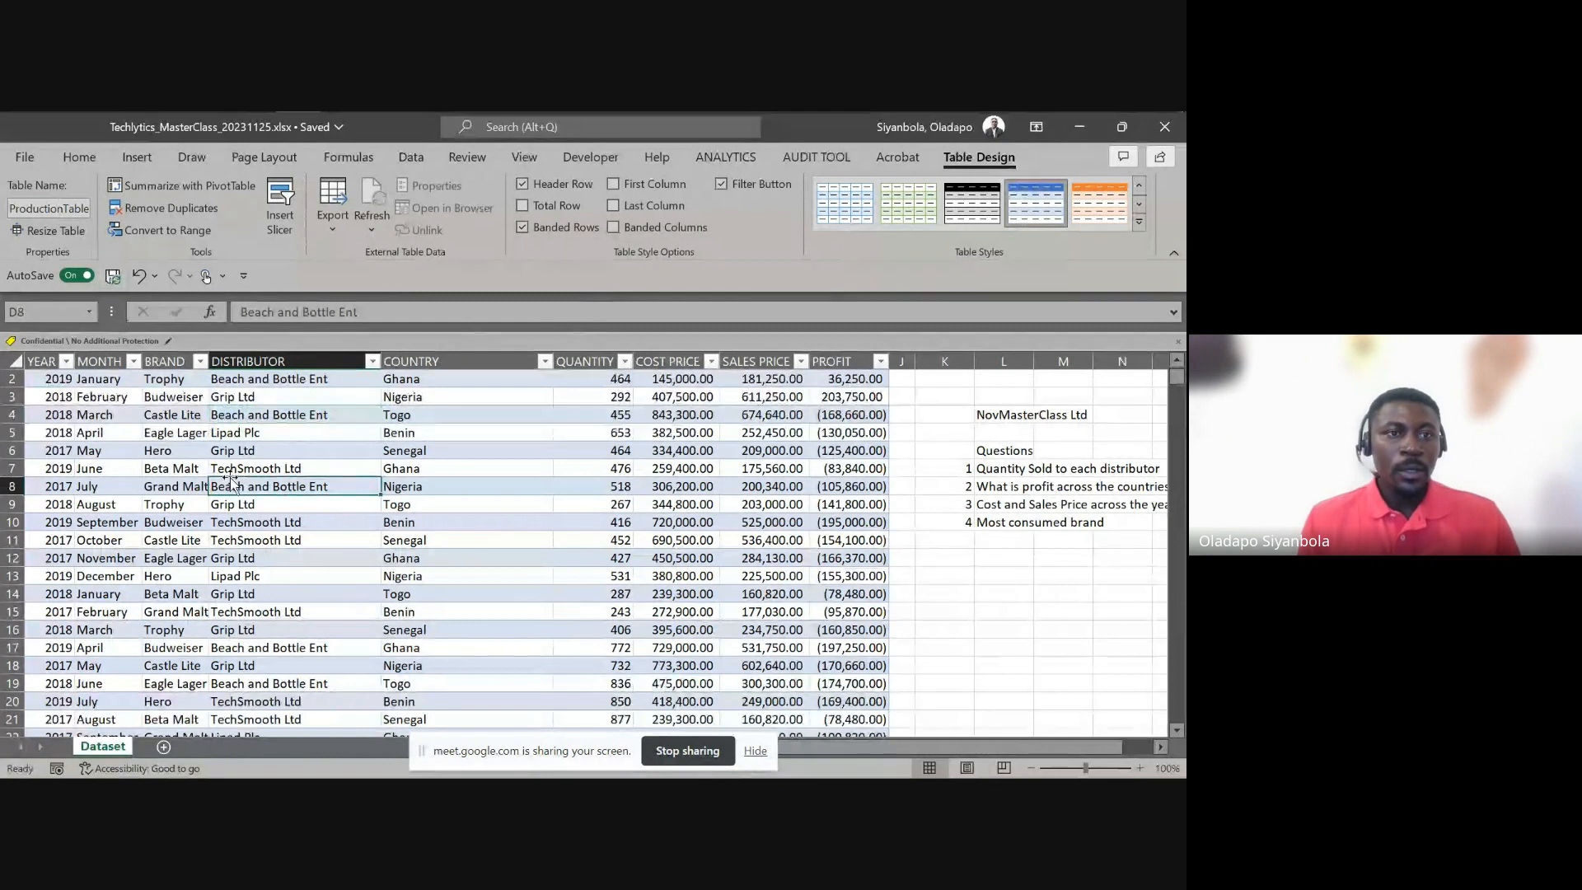
pyautogui.click(137, 156)
pyautogui.click(31, 196)
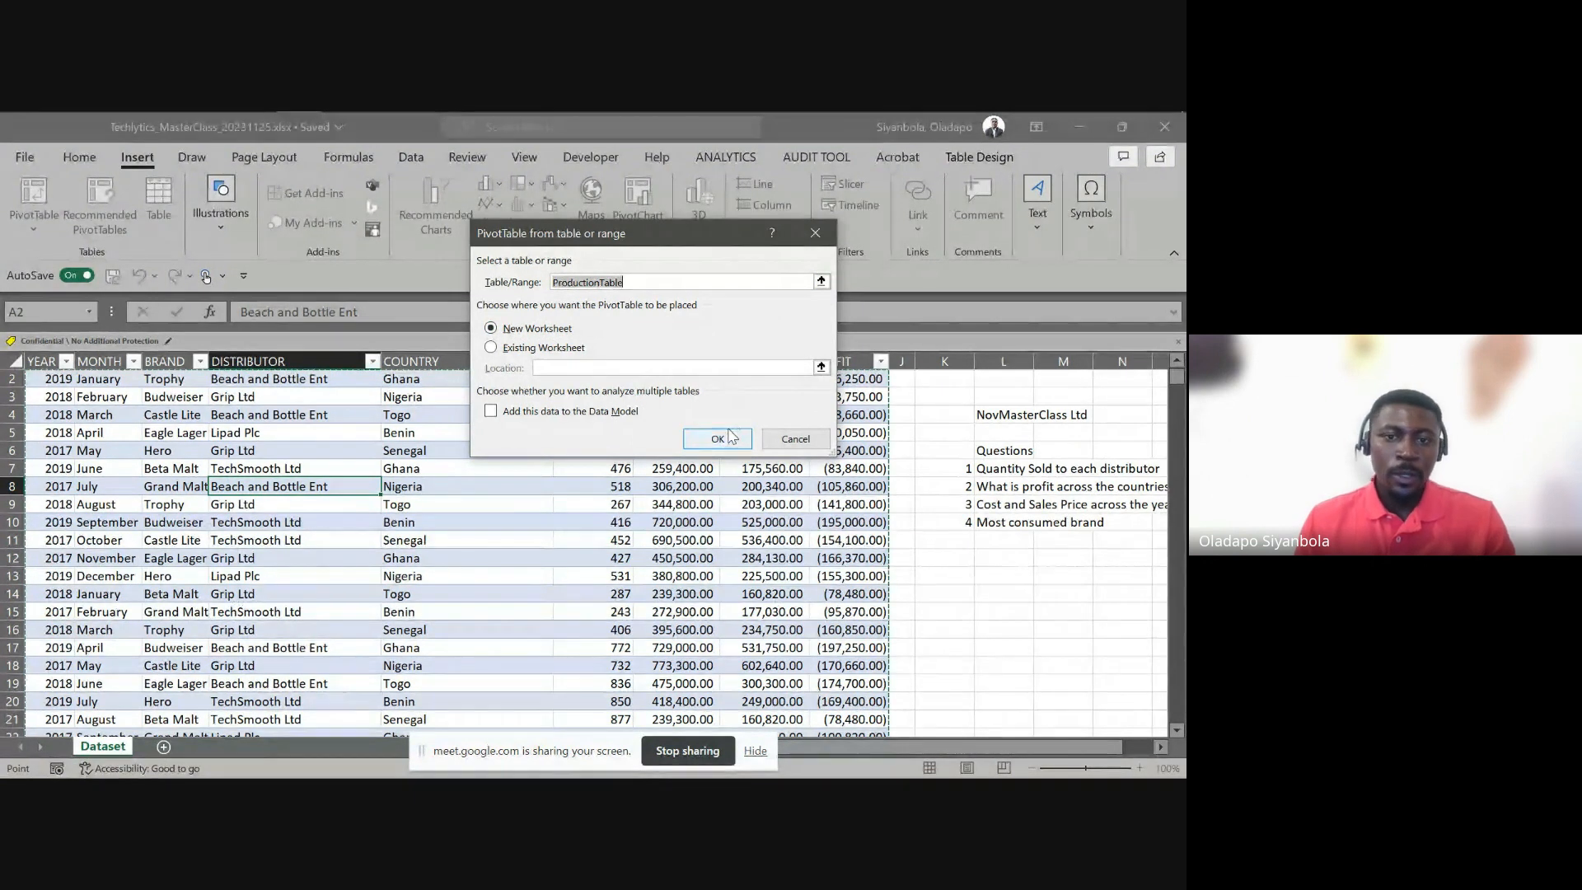
pyautogui.click(730, 436)
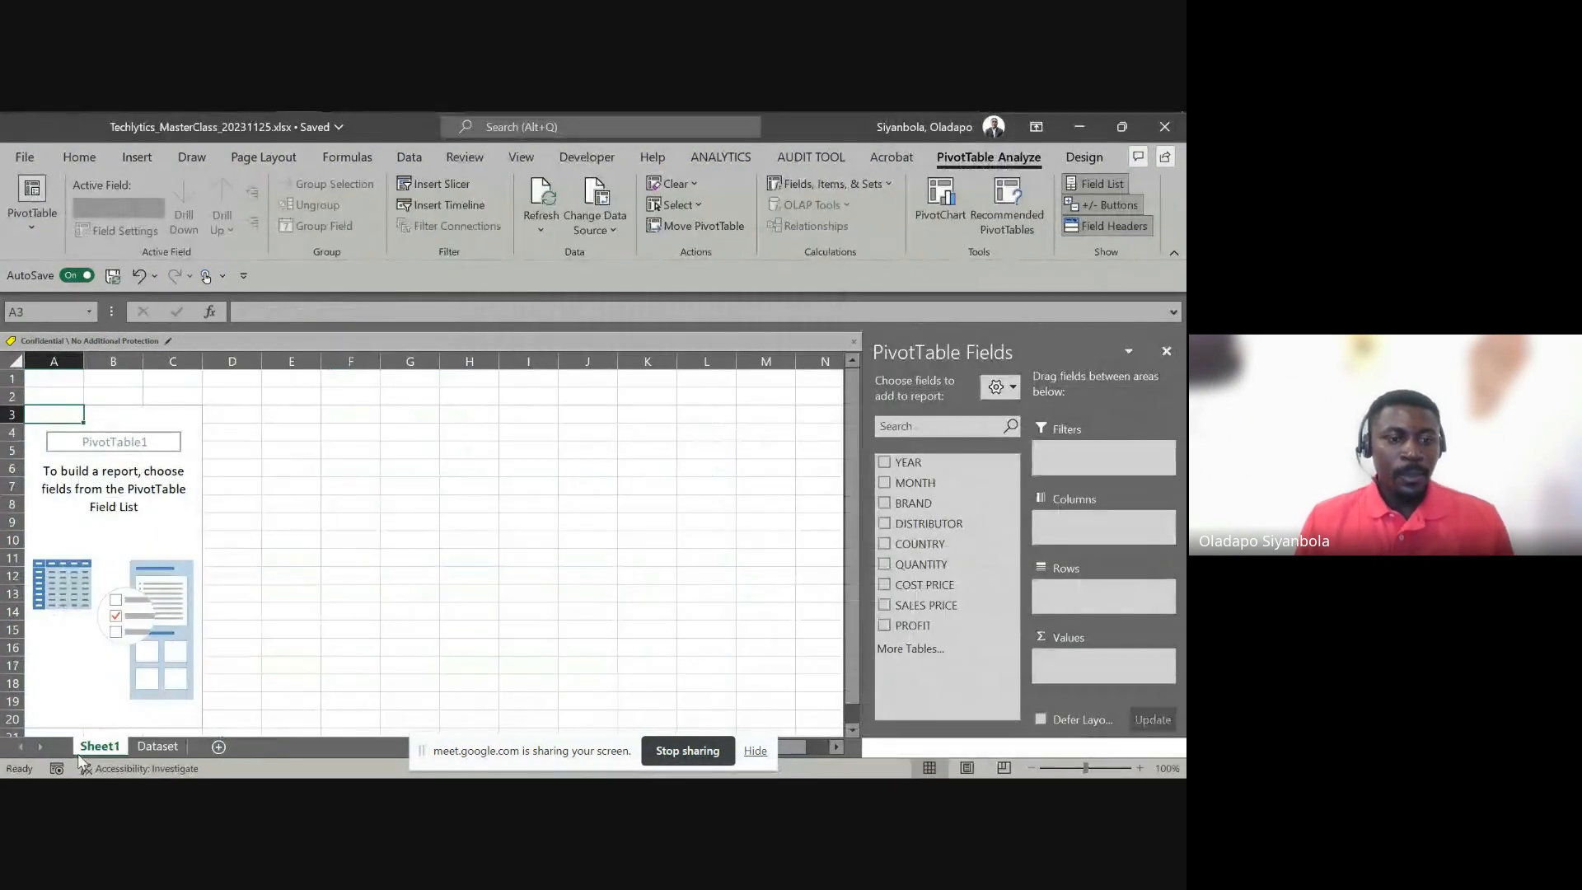
pyautogui.moveTo(97, 750); pyautogui.dragTo(203, 755)
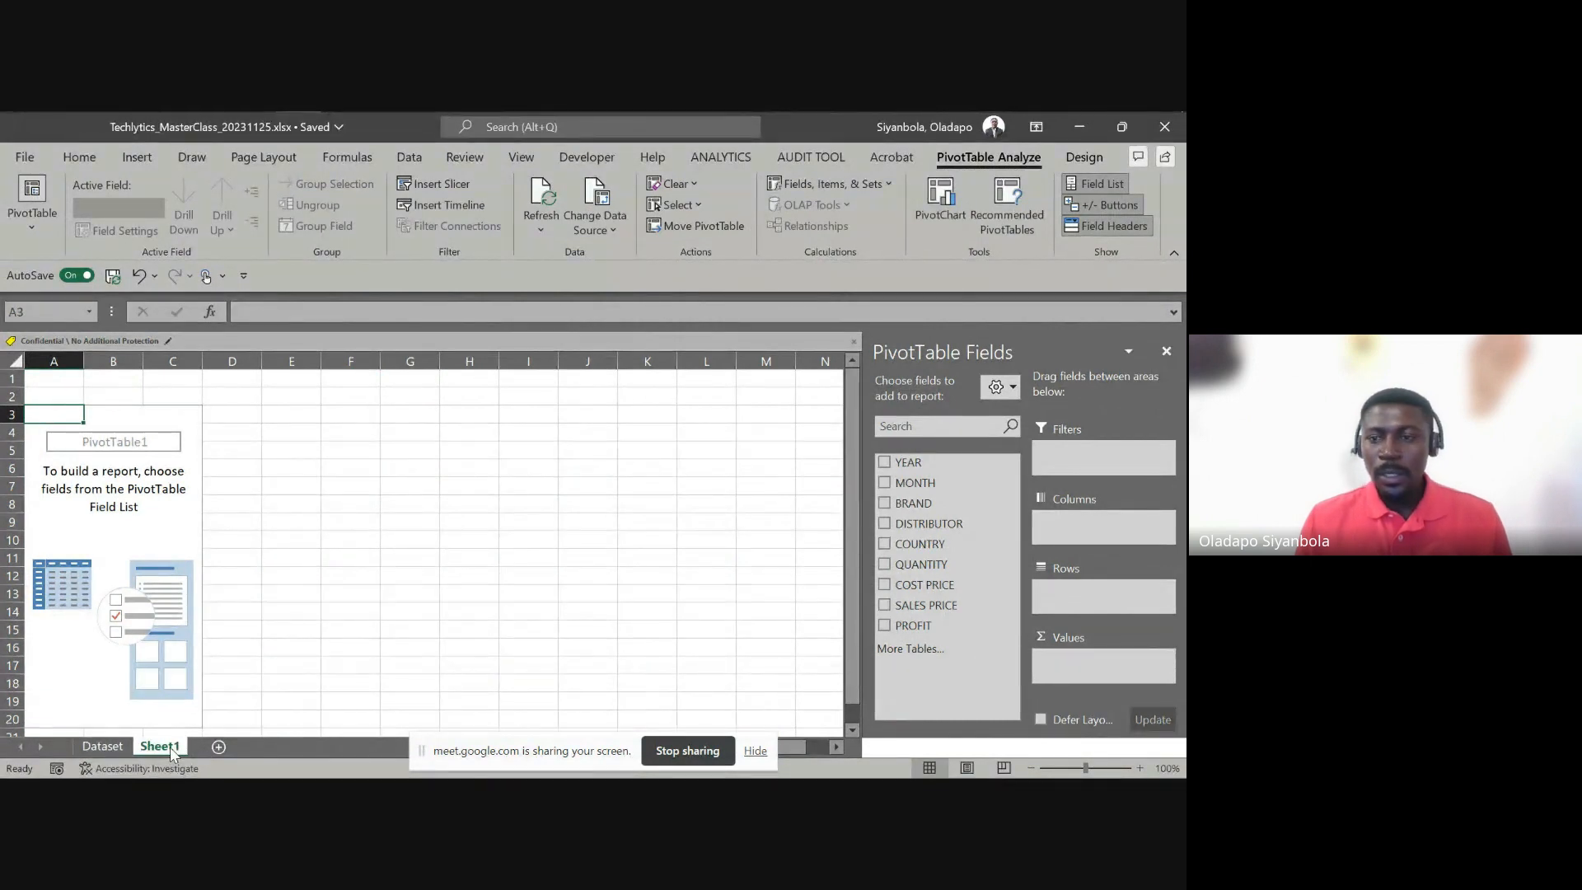
# Copy the question "Quantity Sold to each distributor" from the Dataset sheet into cell F3 of the PivotTable sheet
pyautogui.click(102, 748)
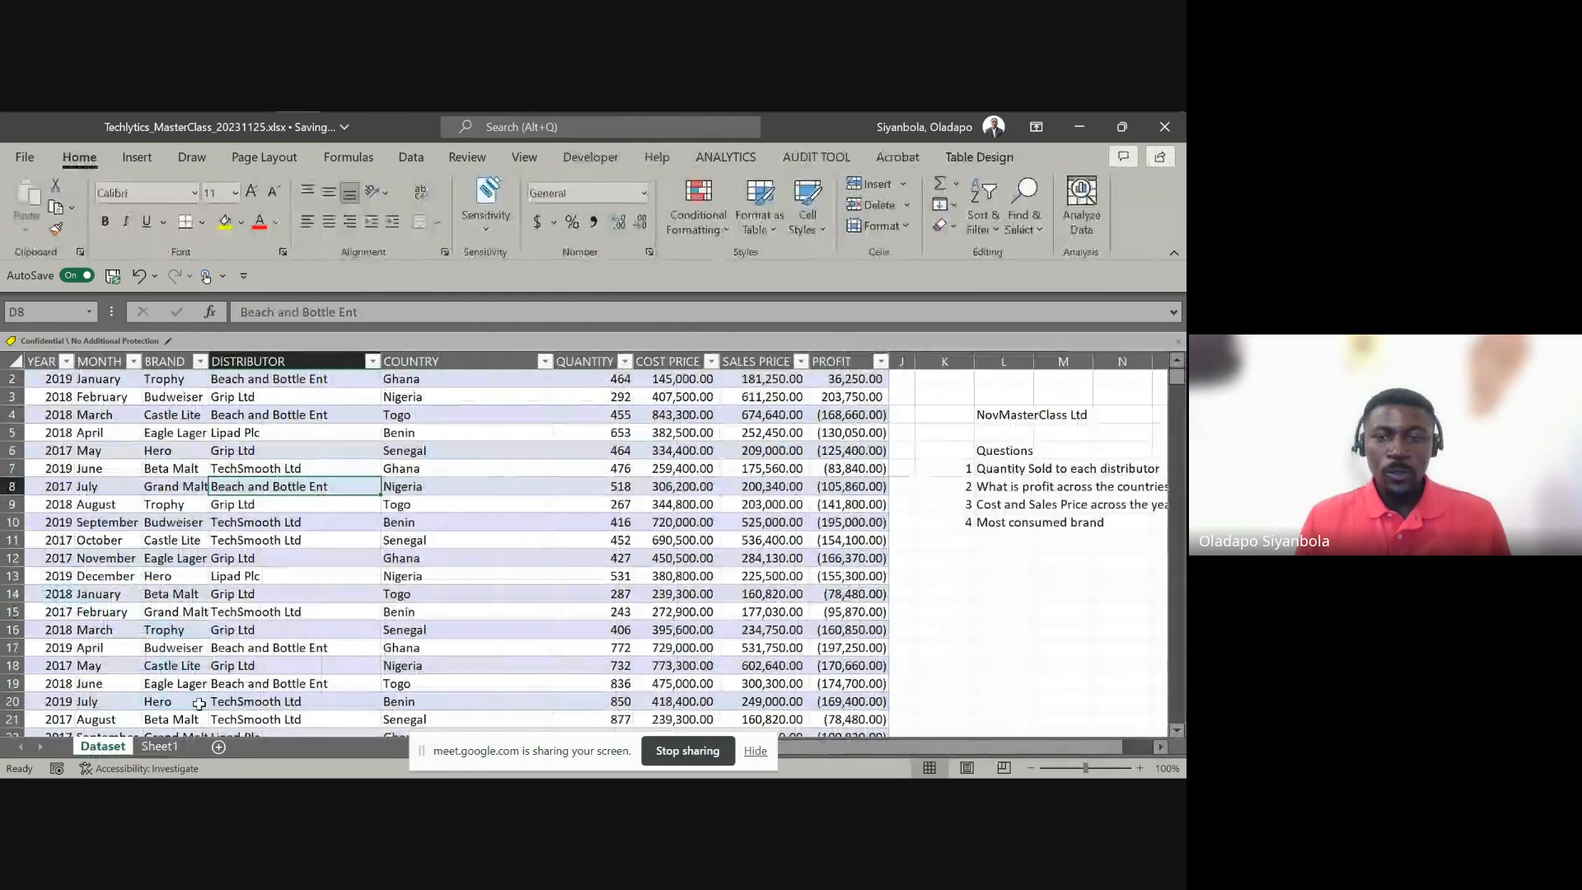
pyautogui.click(1011, 468)
pyautogui.hotkey('ctrl', 'c')
pyautogui.click(159, 747)
pyautogui.click(357, 418)
pyautogui.hotkey('ctrl', 'v')
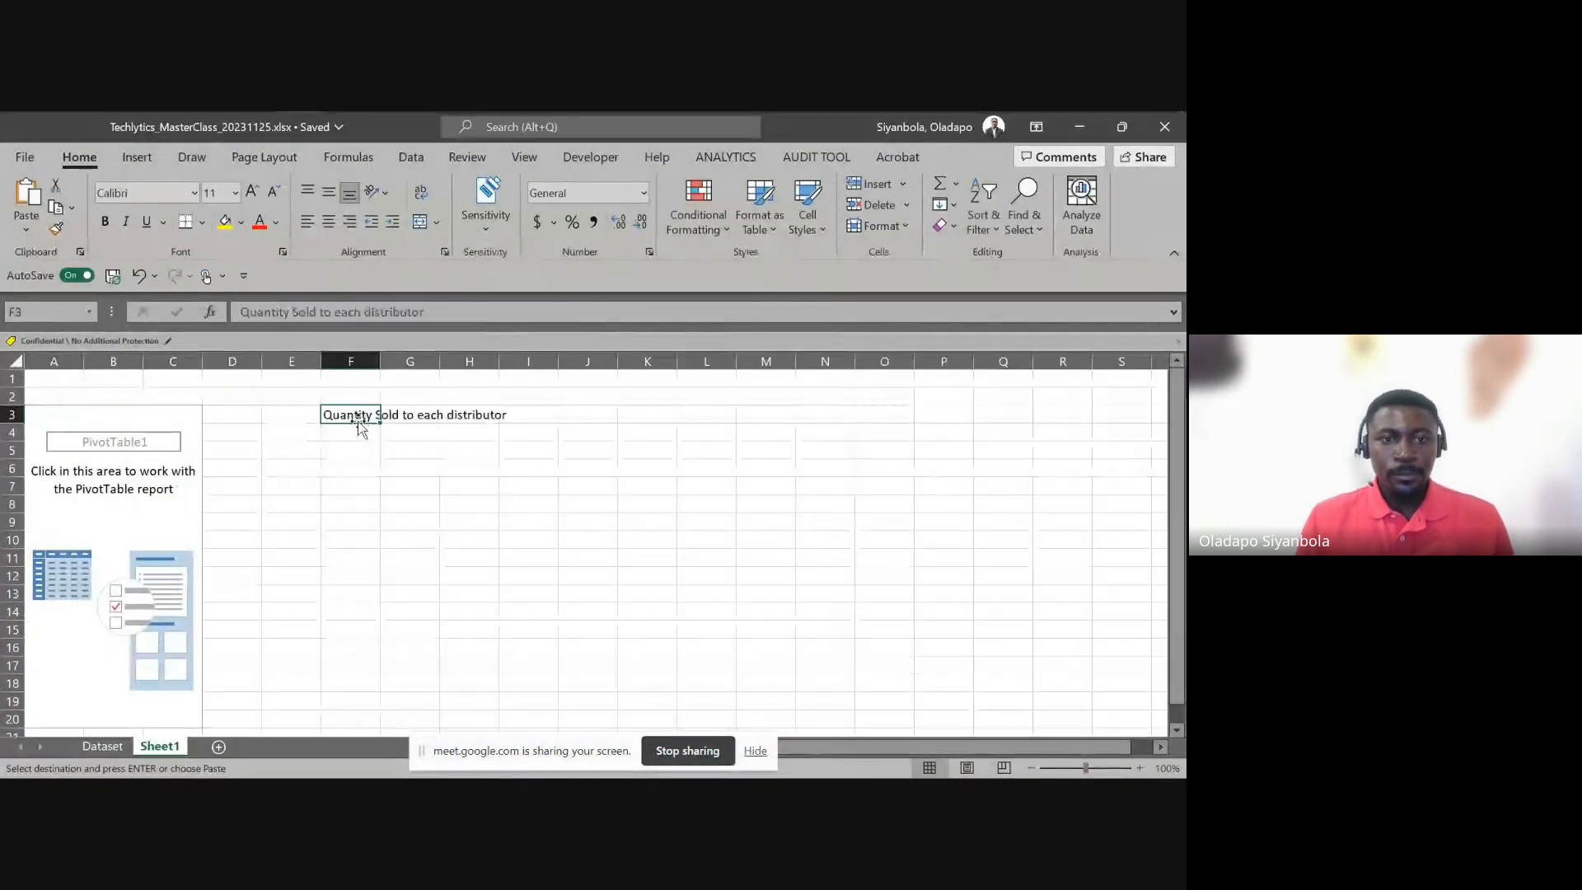
# Compare the Dataset sheet's columns with the copied question and the fields available to the PivotTable
pyautogui.click(151, 503)
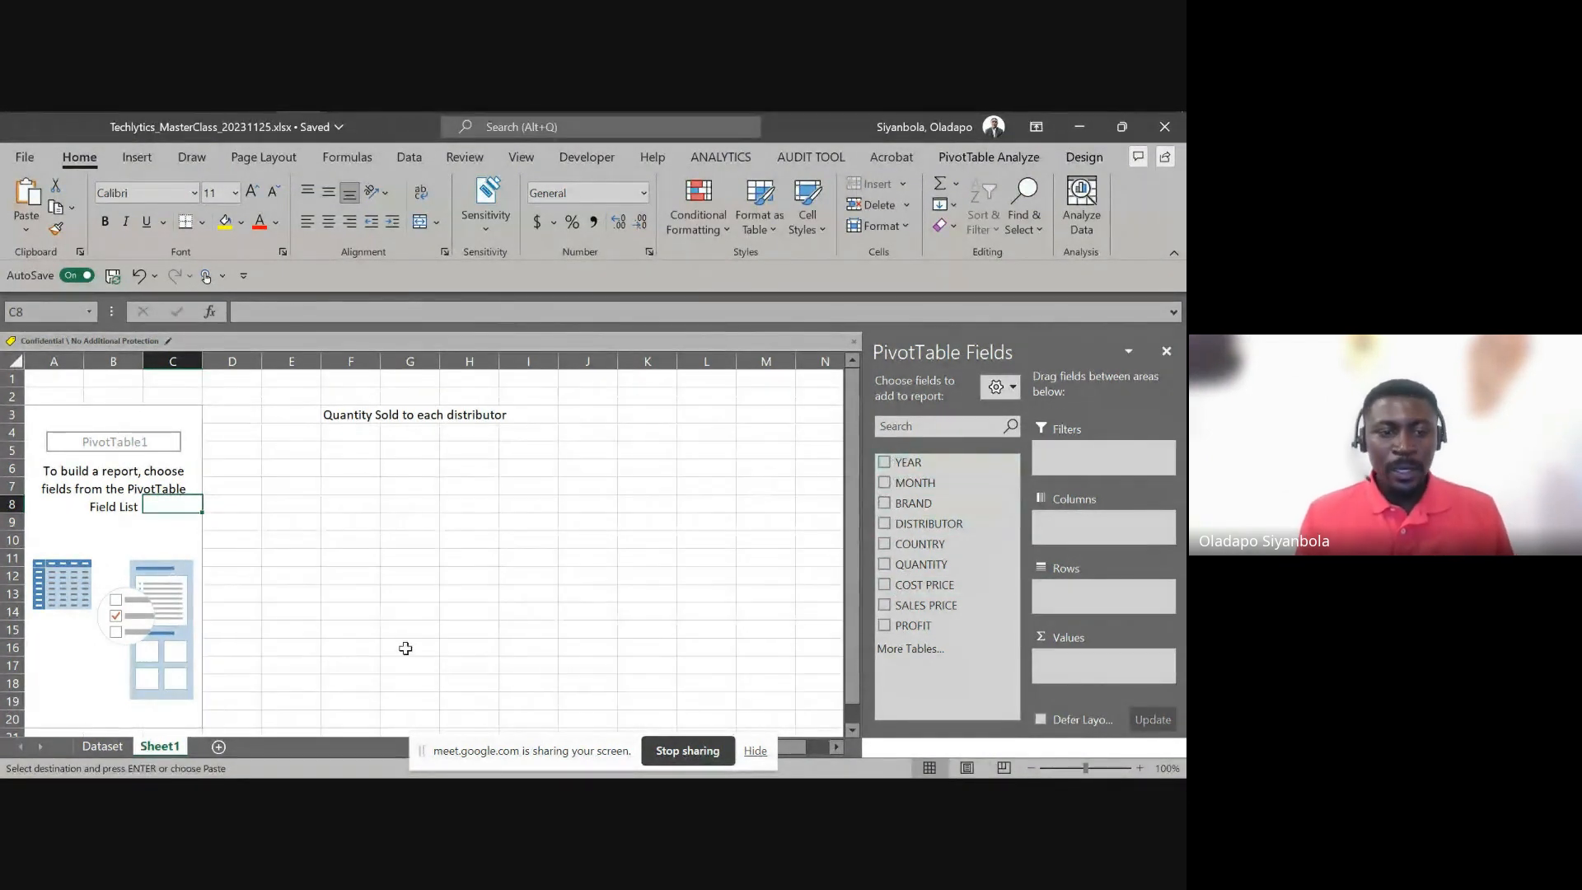
pyautogui.click(103, 746)
pyautogui.hotkey('ctrl', 'Home')
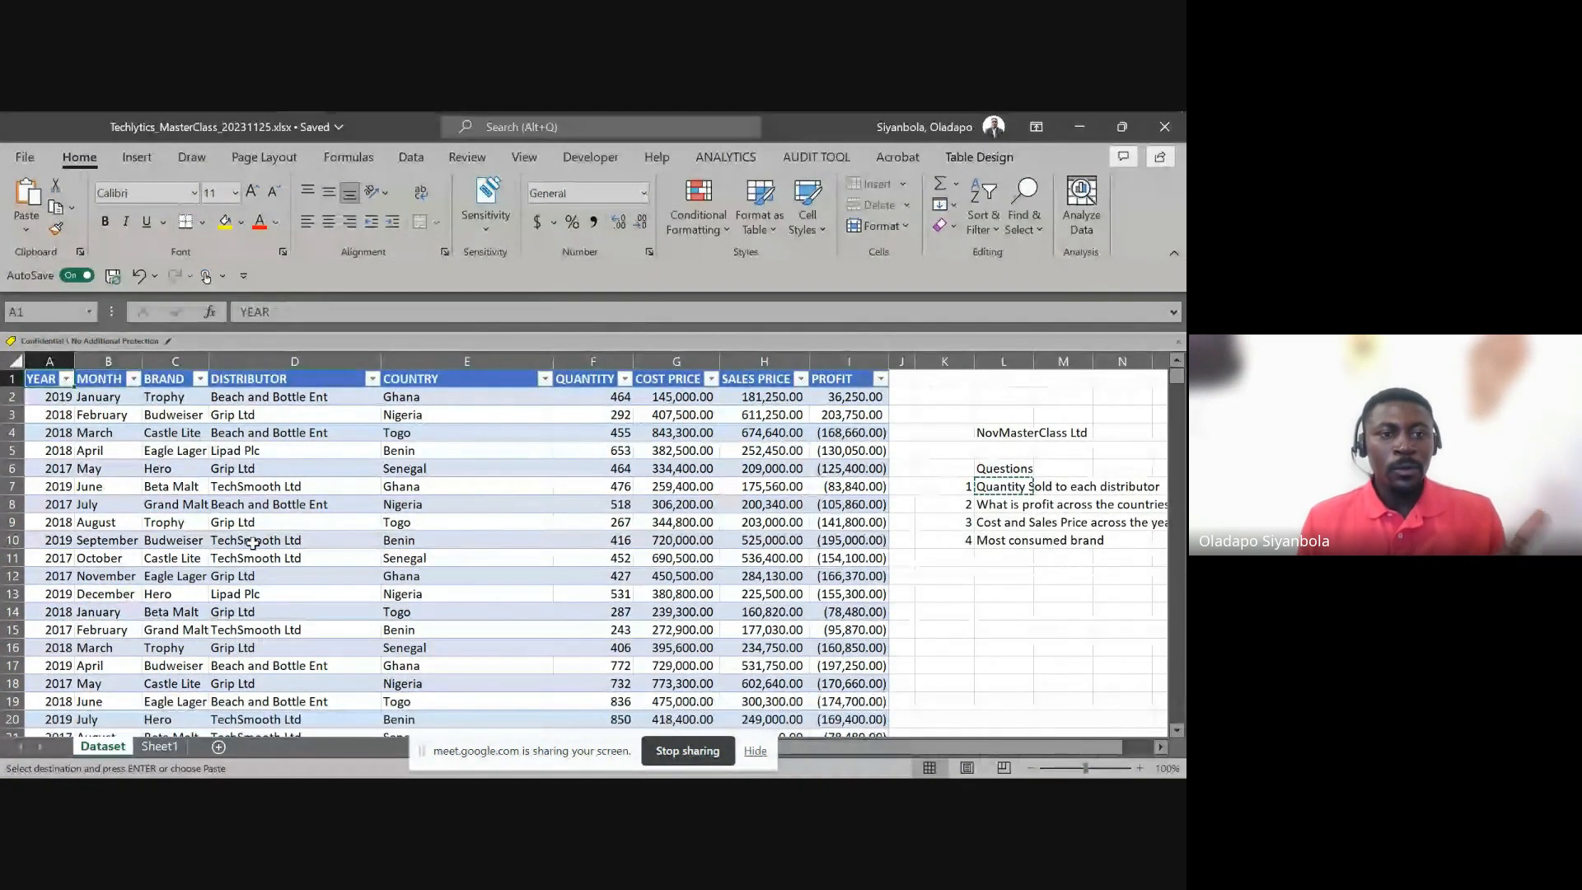
pyautogui.click(159, 746)
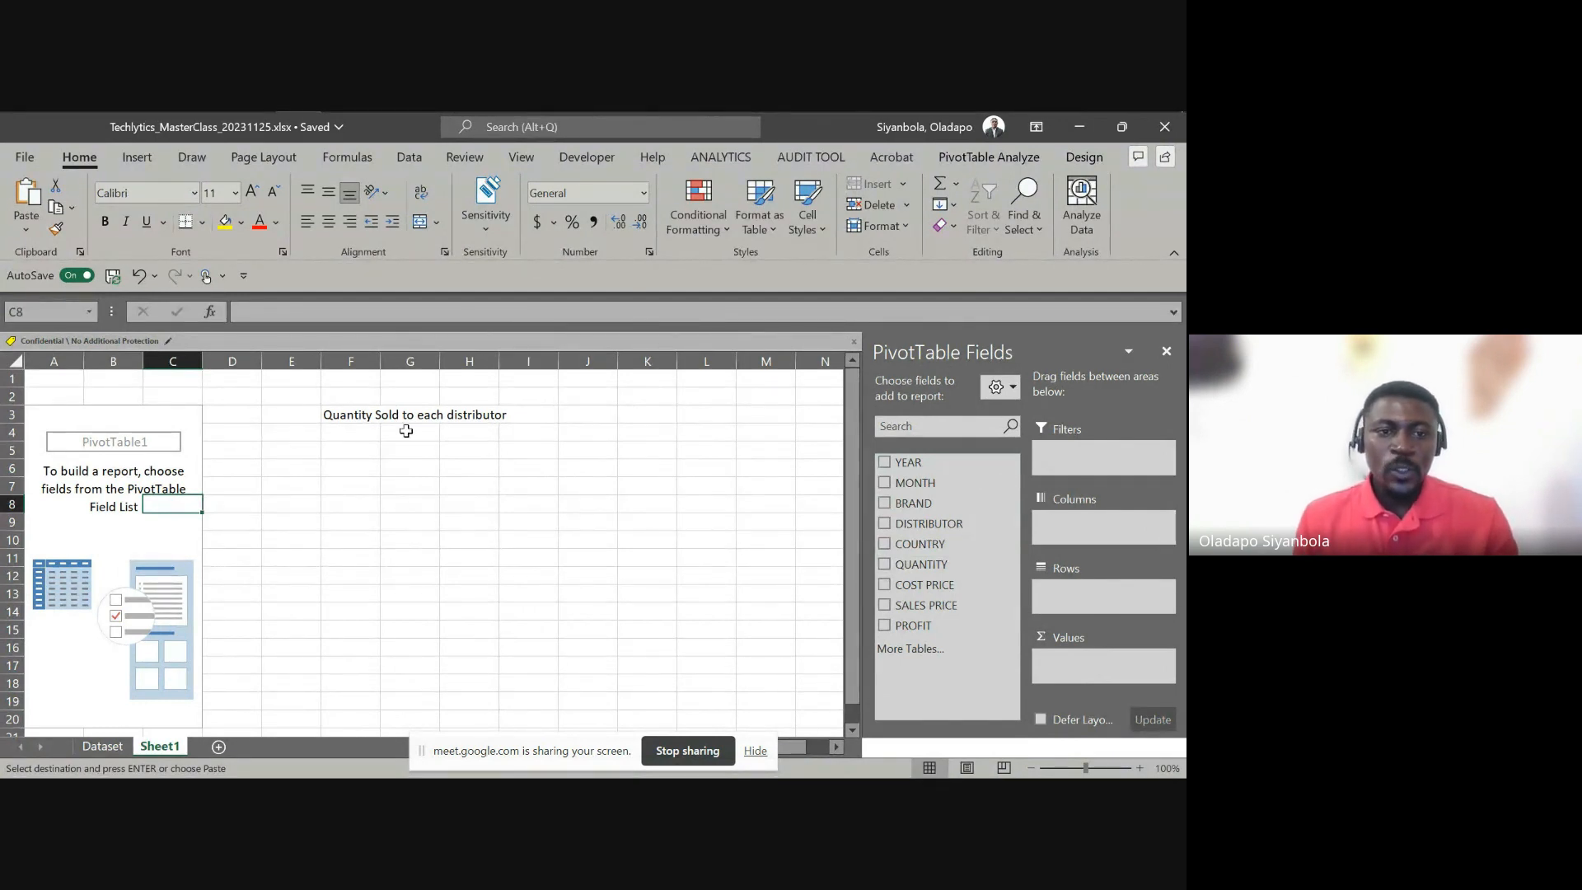
pyautogui.click(357, 419)
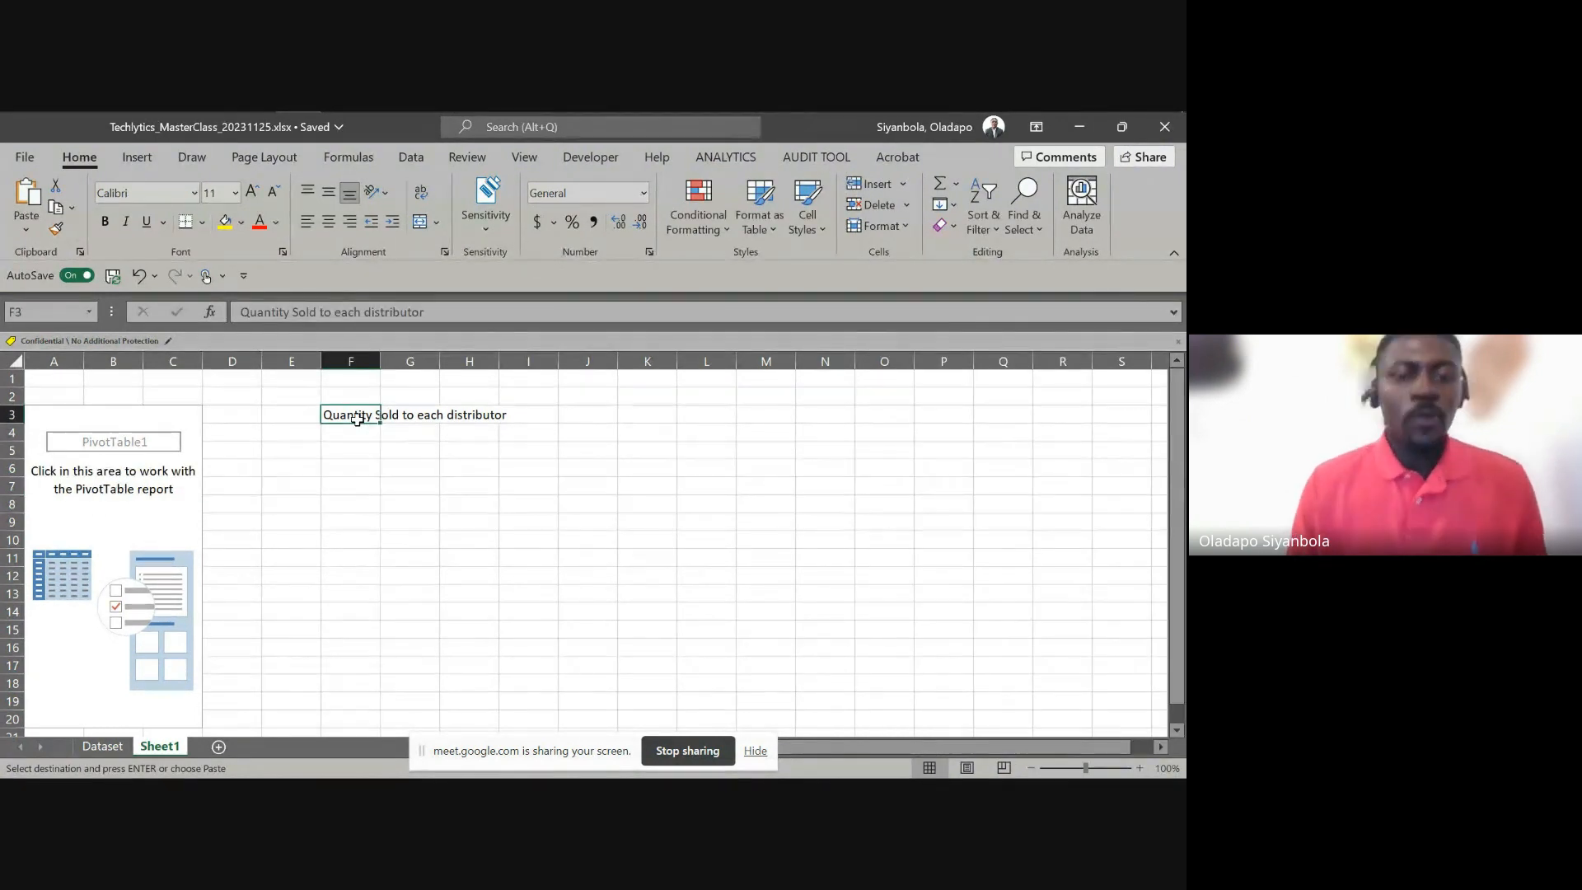
pyautogui.click(113, 501)
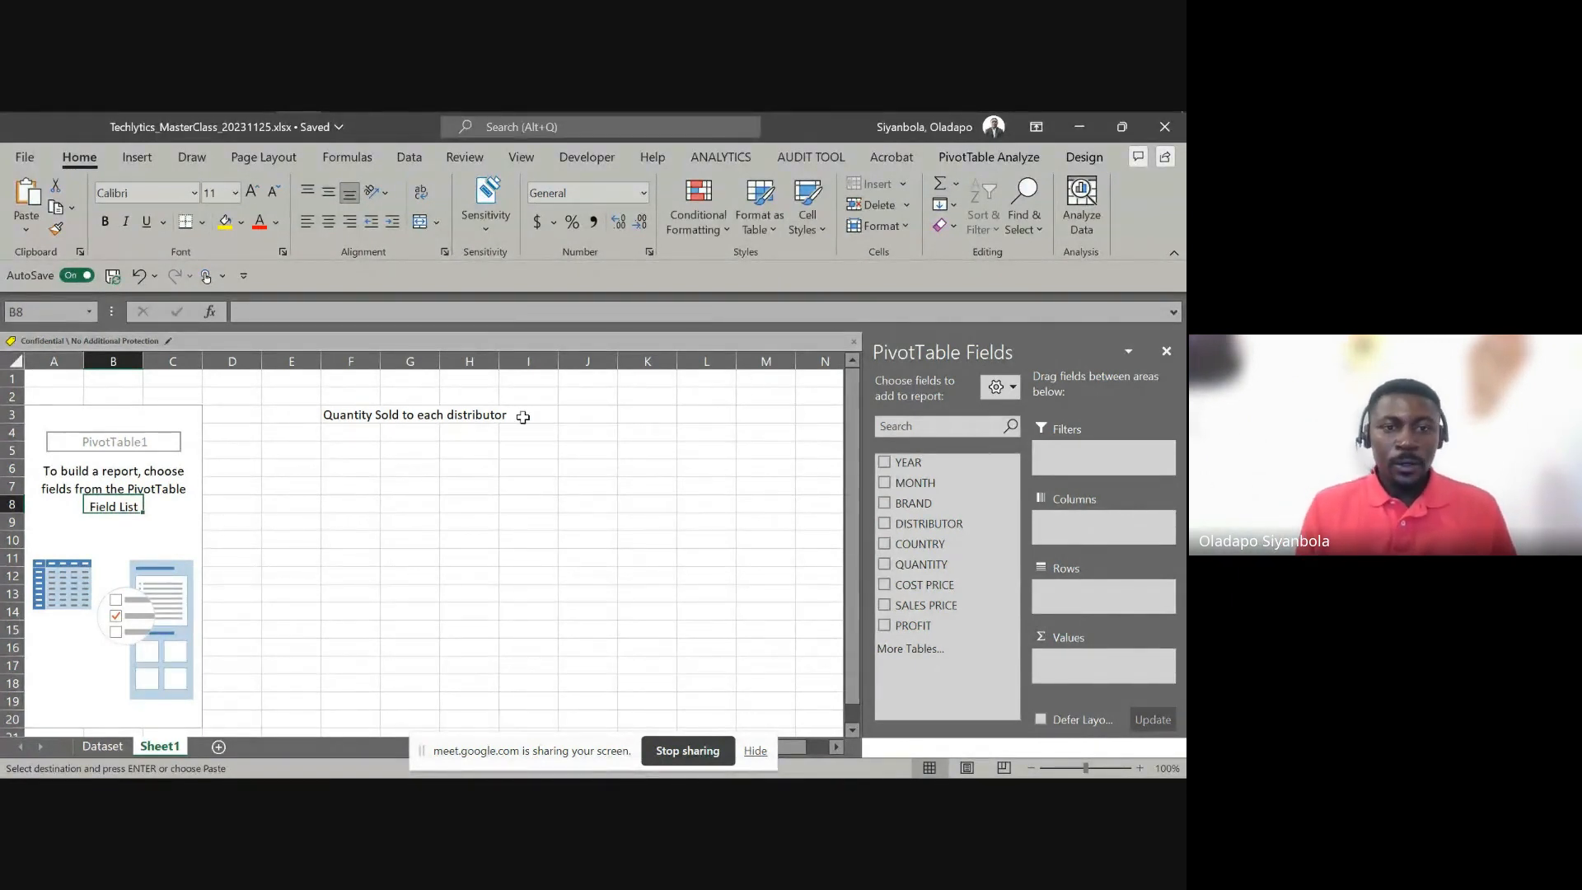
pyautogui.click(292, 361)
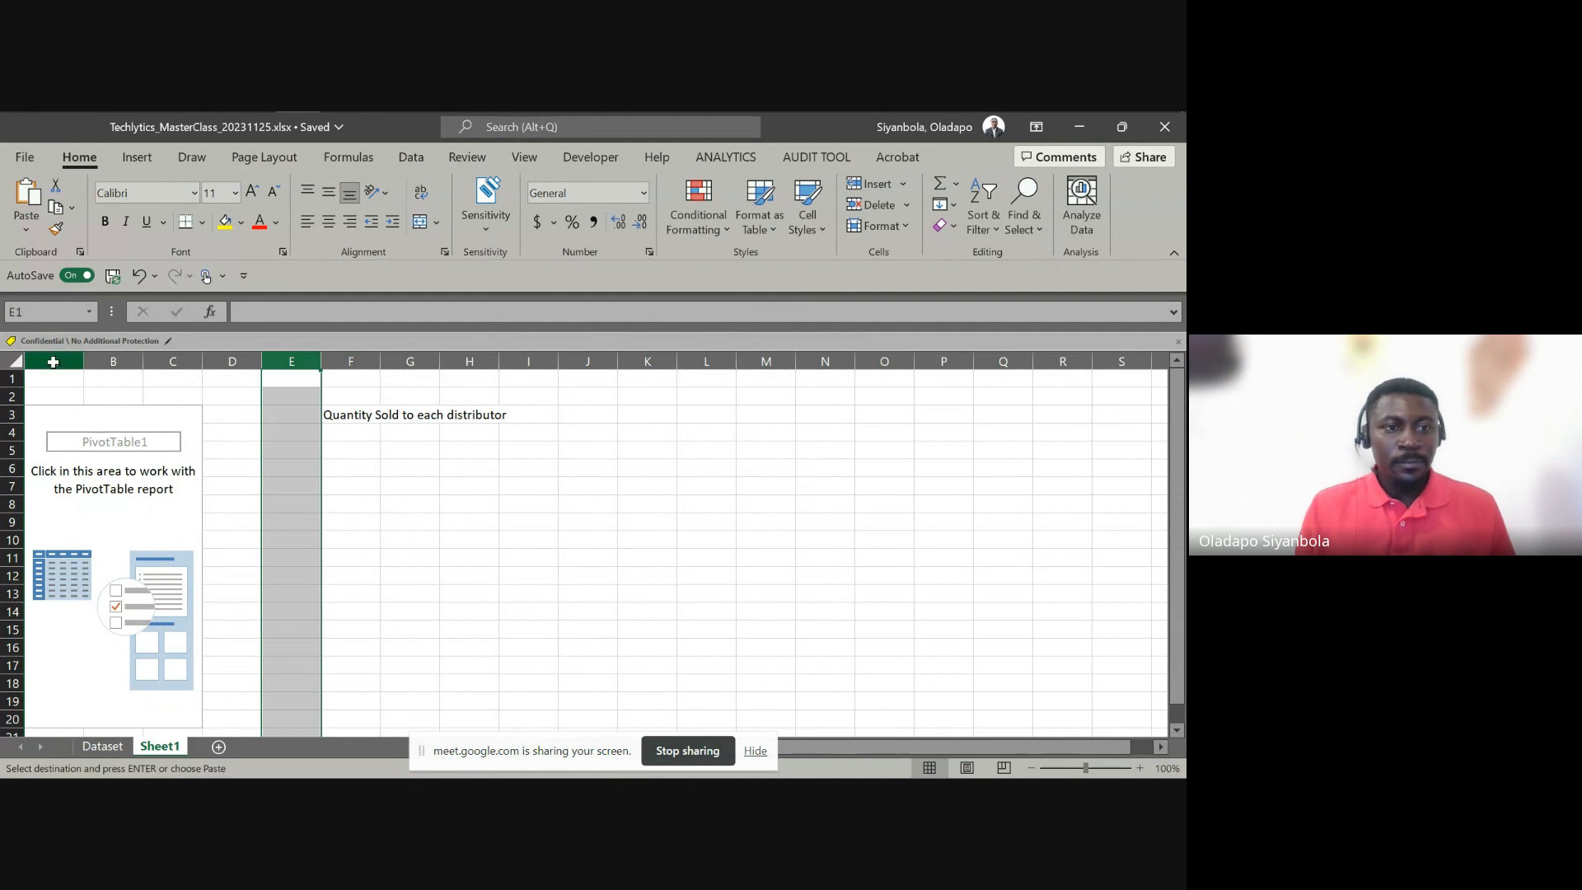
pyautogui.click(54, 359)
pyautogui.click(113, 361)
pyautogui.click(173, 361)
pyautogui.moveTo(262, 361); pyautogui.dragTo(930, 377)
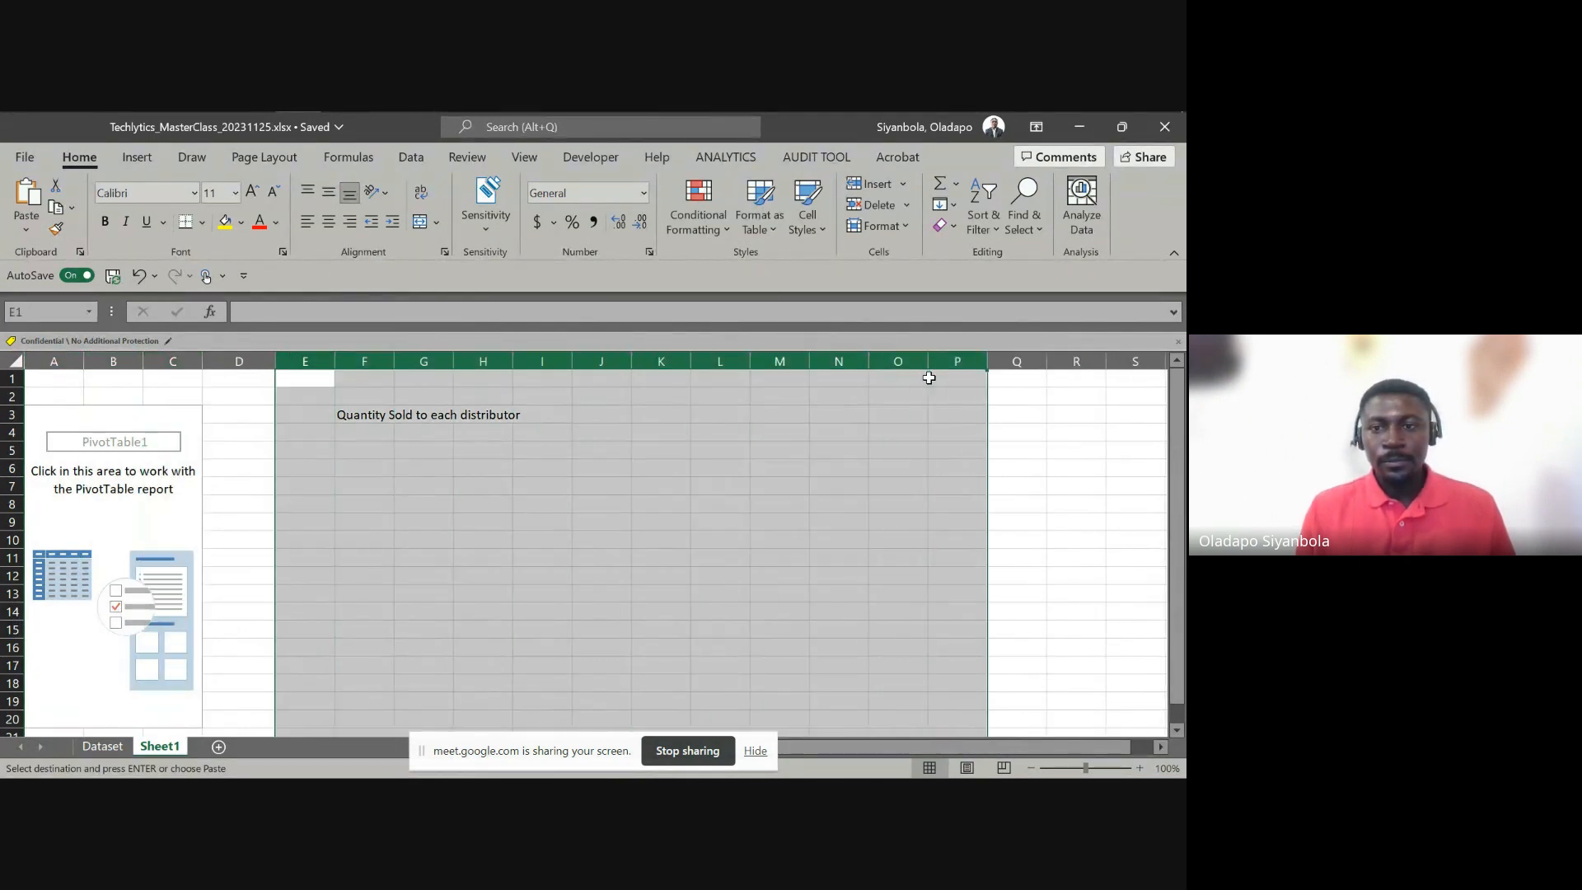
pyautogui.click(511, 440)
pyautogui.moveTo(351, 429); pyautogui.dragTo(363, 606)
pyautogui.moveTo(423, 430); pyautogui.dragTo(413, 601)
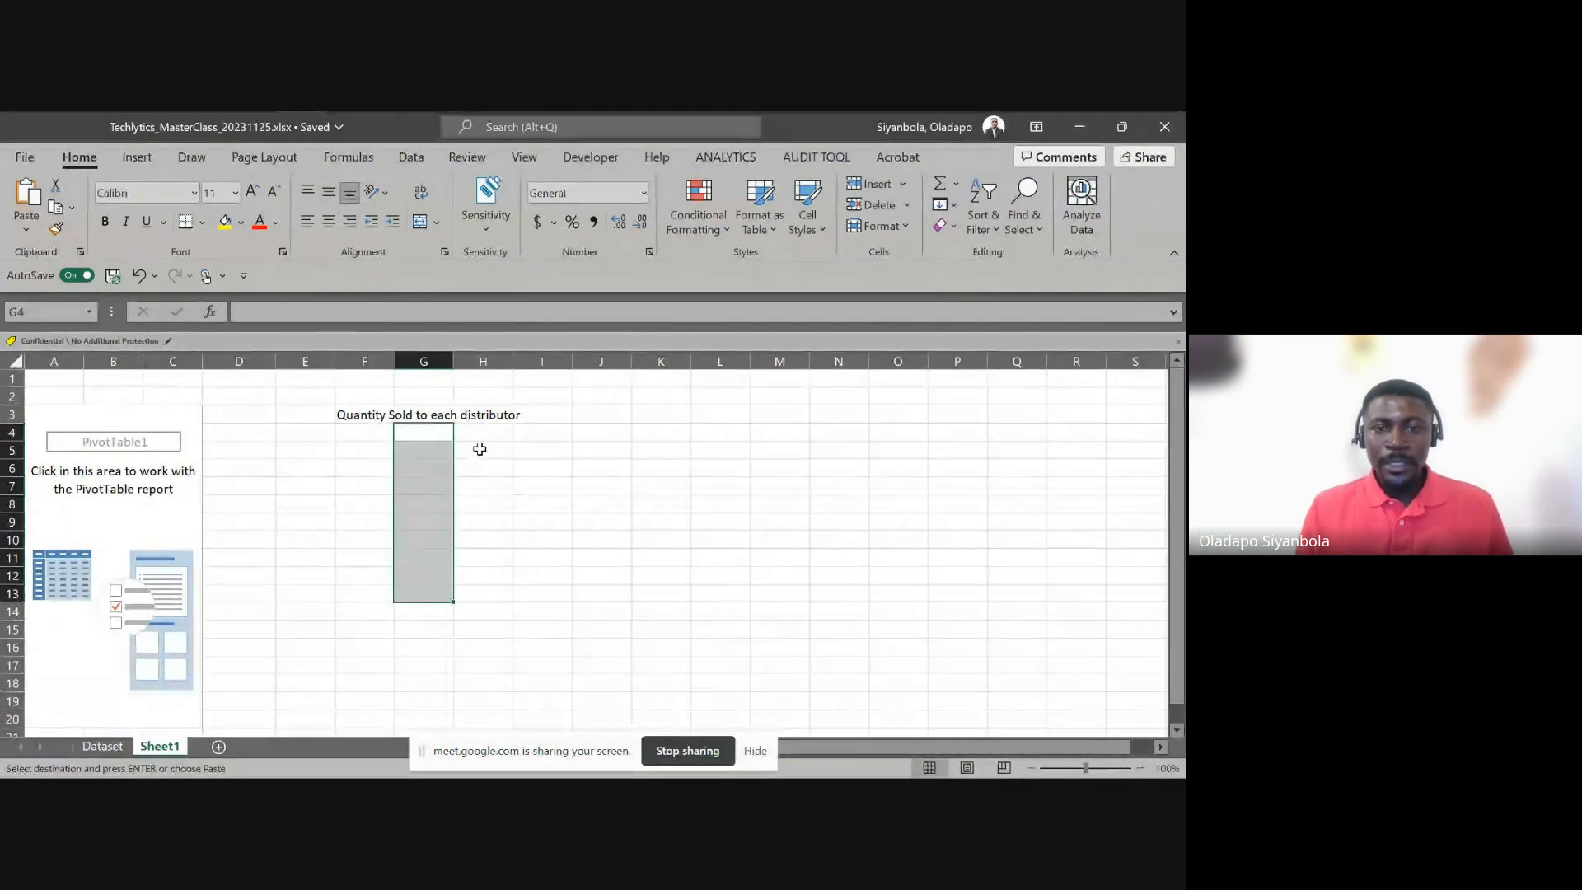
pyautogui.moveTo(480, 448); pyautogui.dragTo(473, 582)
pyautogui.moveTo(522, 453); pyautogui.dragTo(530, 587)
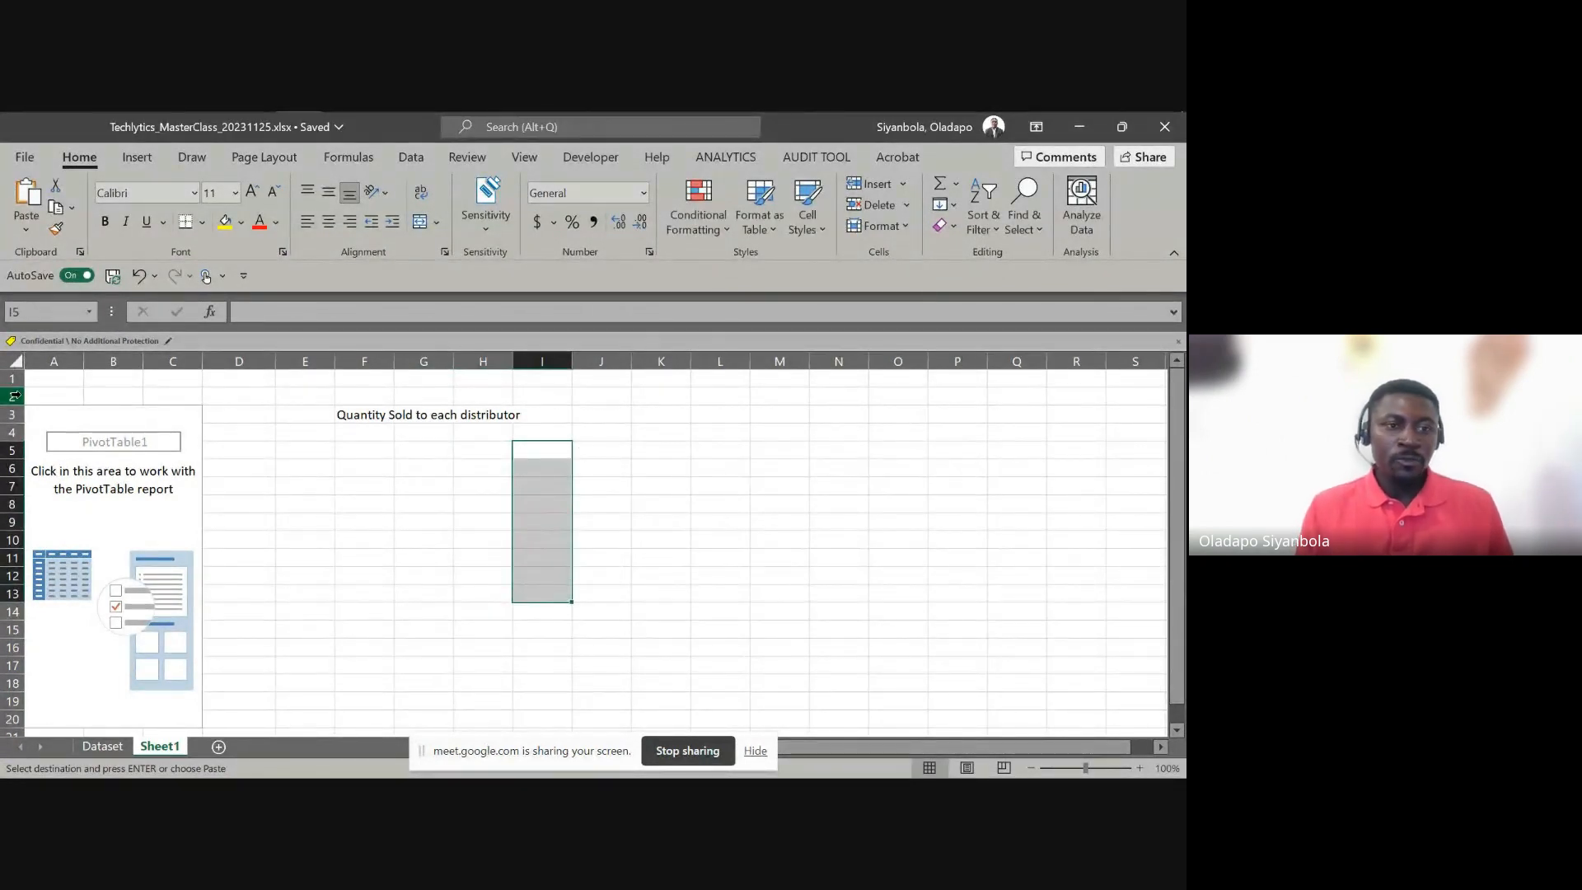
pyautogui.click(12, 378)
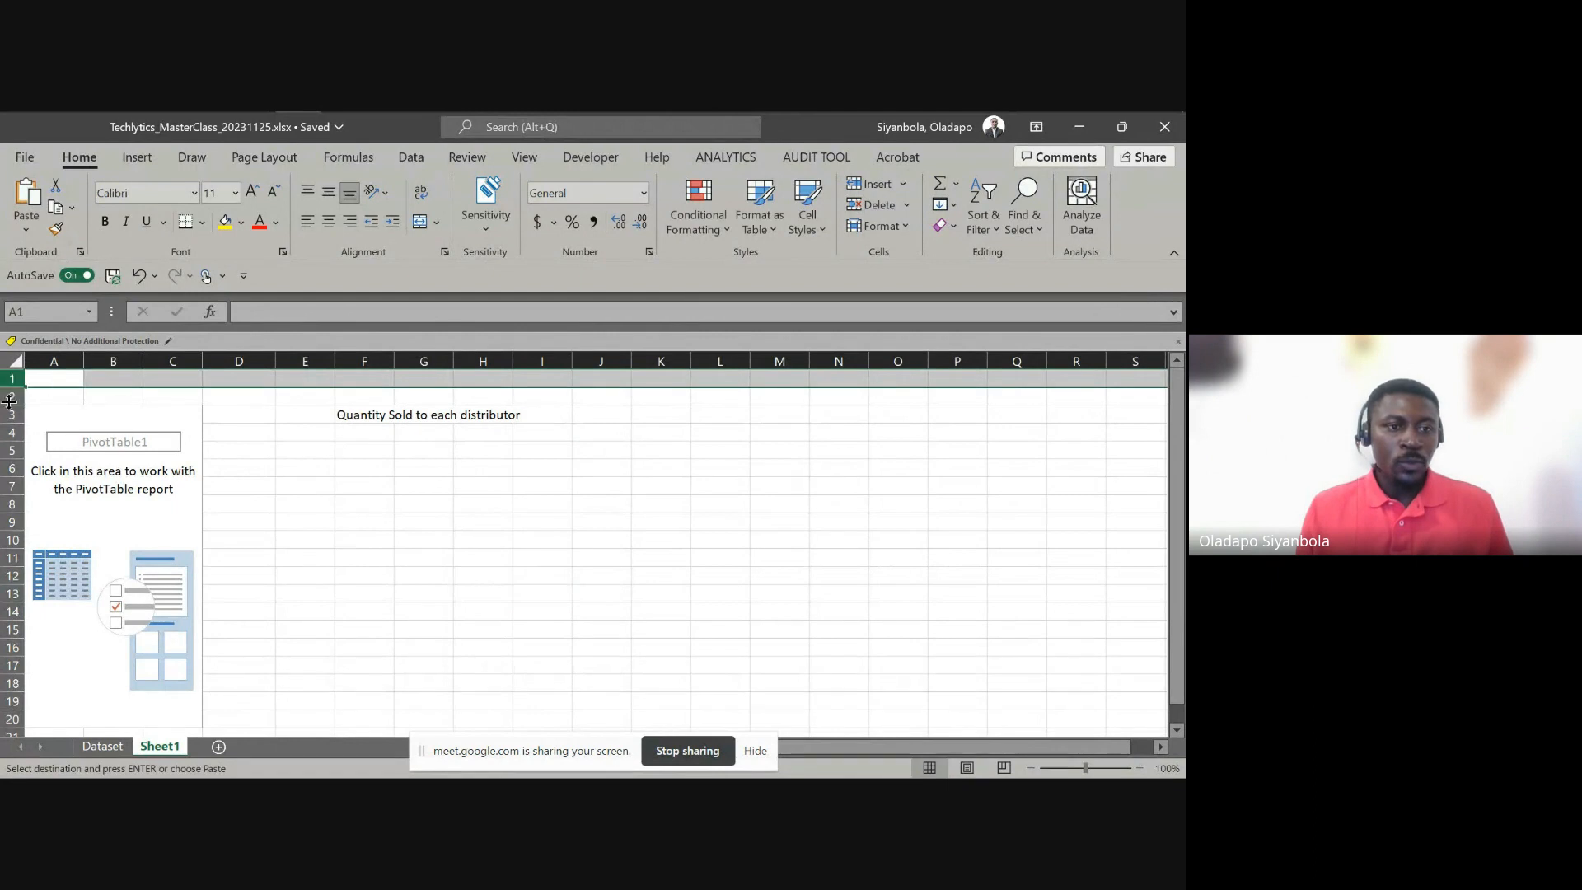
pyautogui.click(11, 415)
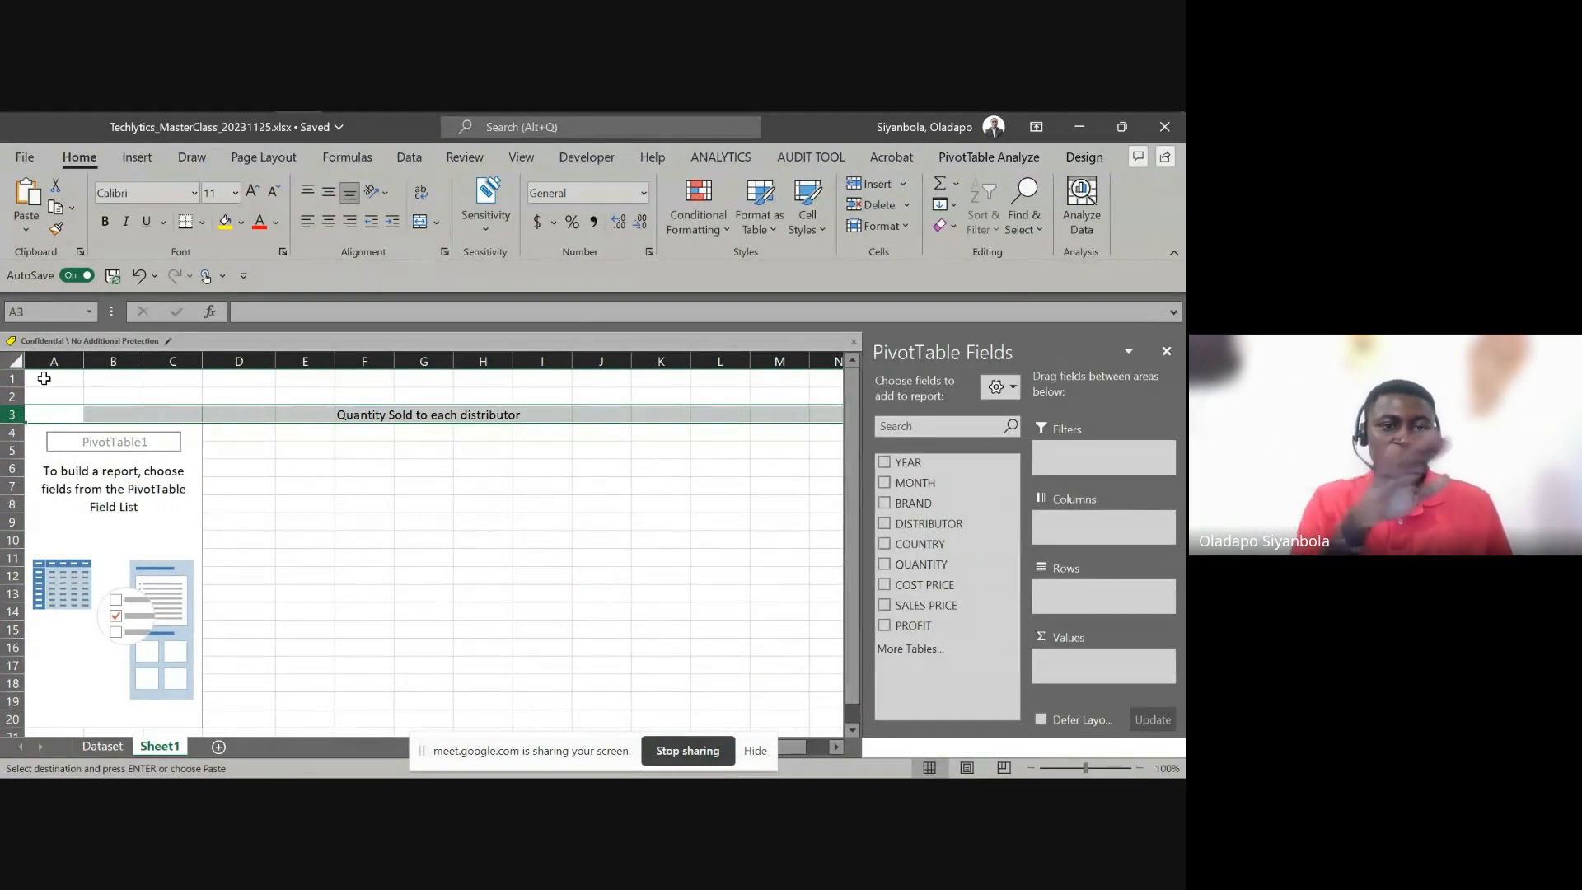
pyautogui.moveTo(138, 393); pyautogui.dragTo(119, 567)
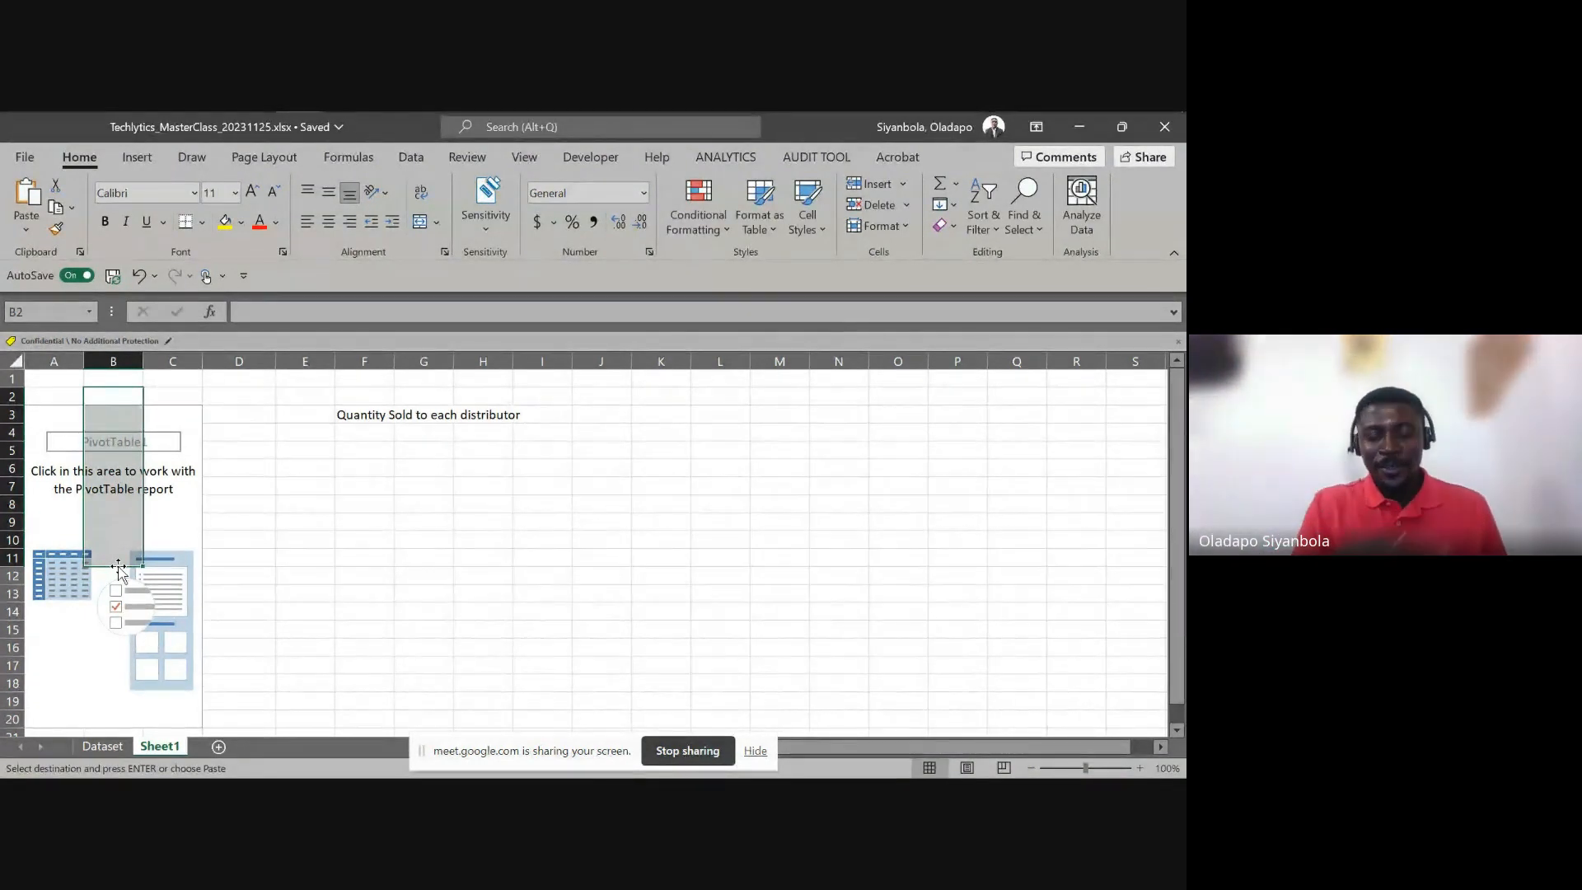
pyautogui.click(362, 430)
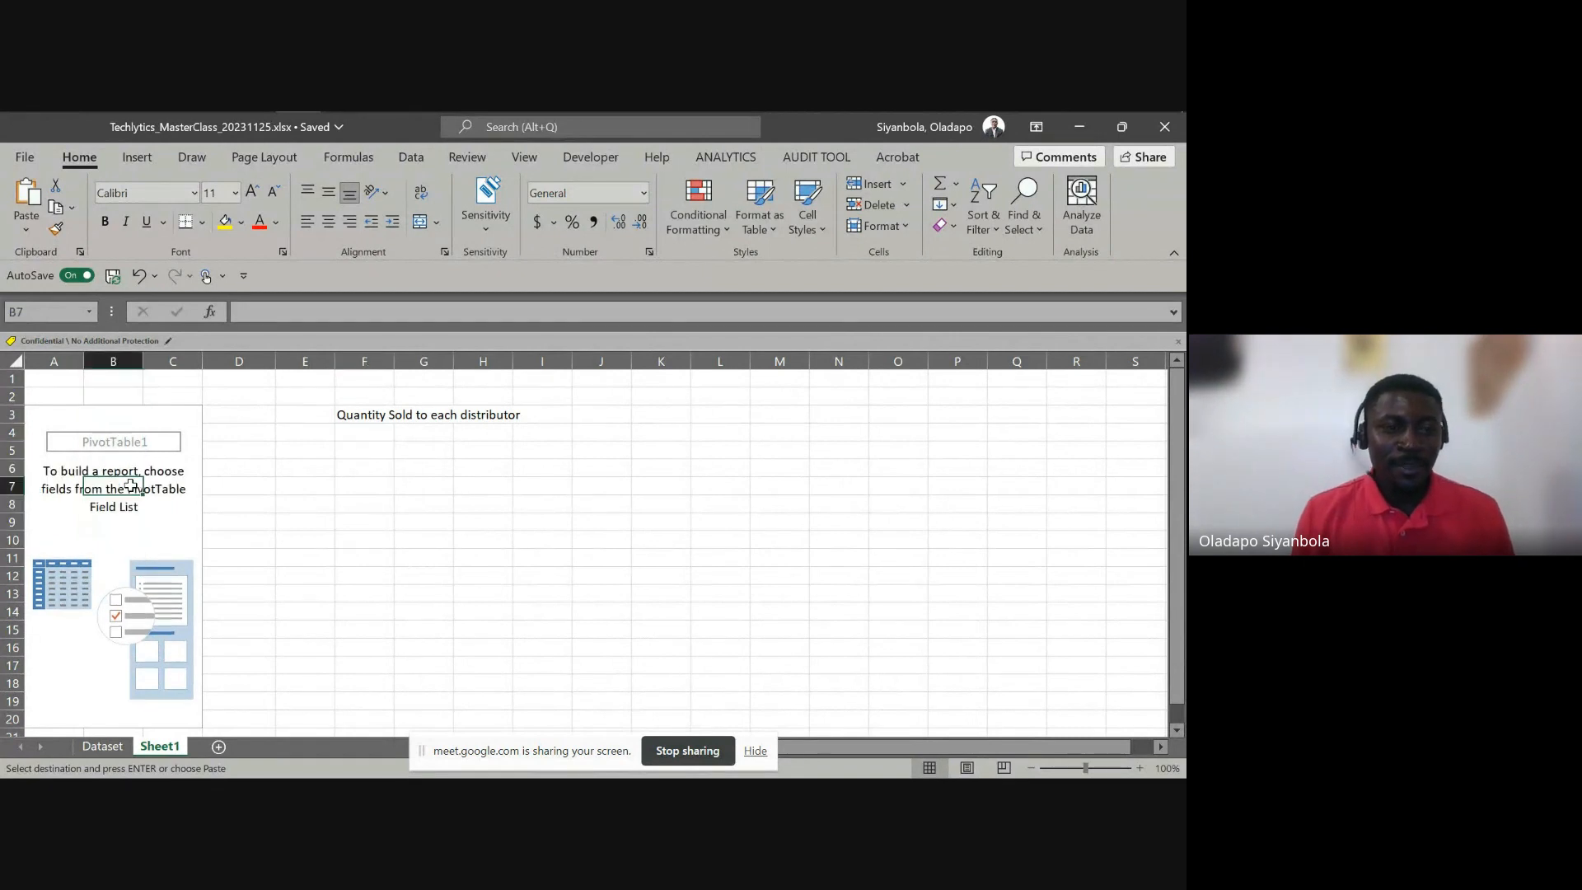
# Add the DISTRIBUTOR field to the PivotTable's rows and go through the listed distributors
pyautogui.click(131, 486)
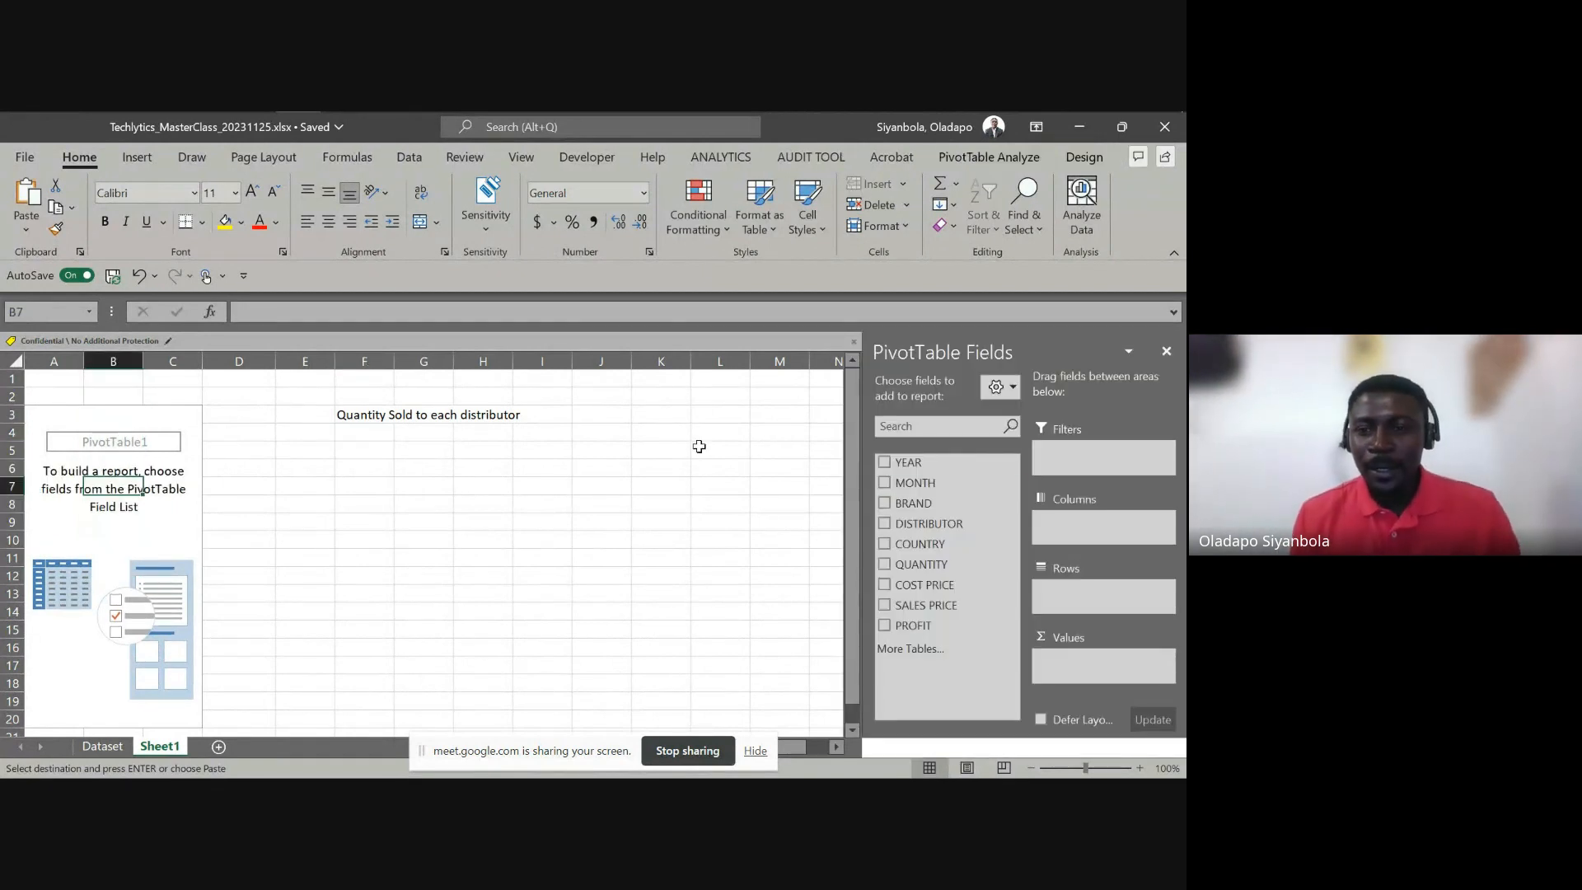
pyautogui.moveTo(886, 528); pyautogui.dragTo(1081, 610)
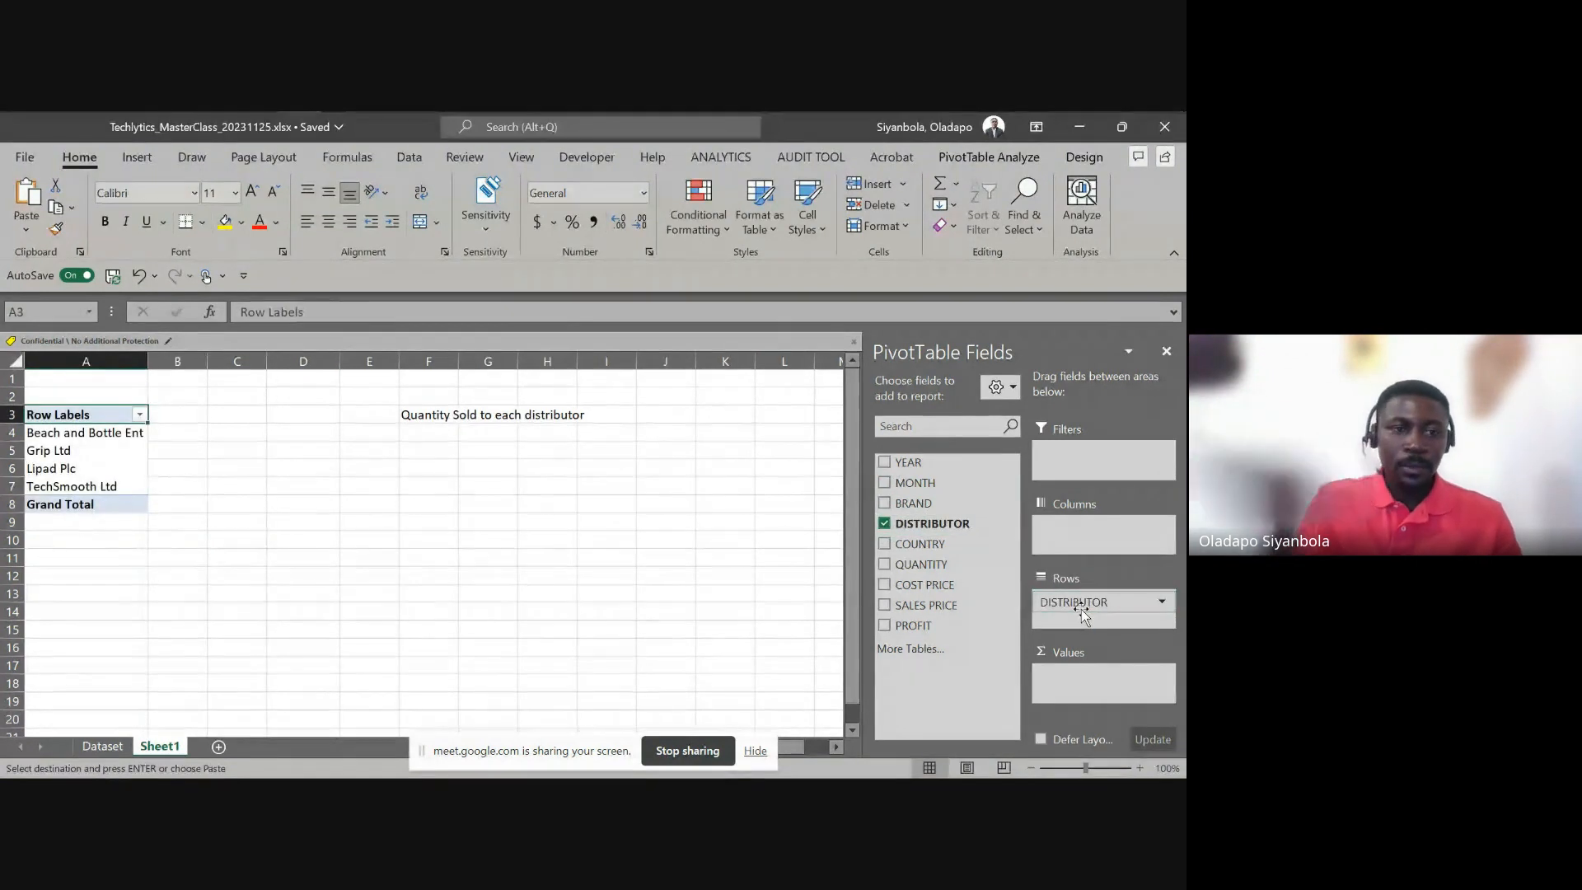
pyautogui.click(85, 434)
pyautogui.press('Down')
pyautogui.press('Down')
pyautogui.press('Down')
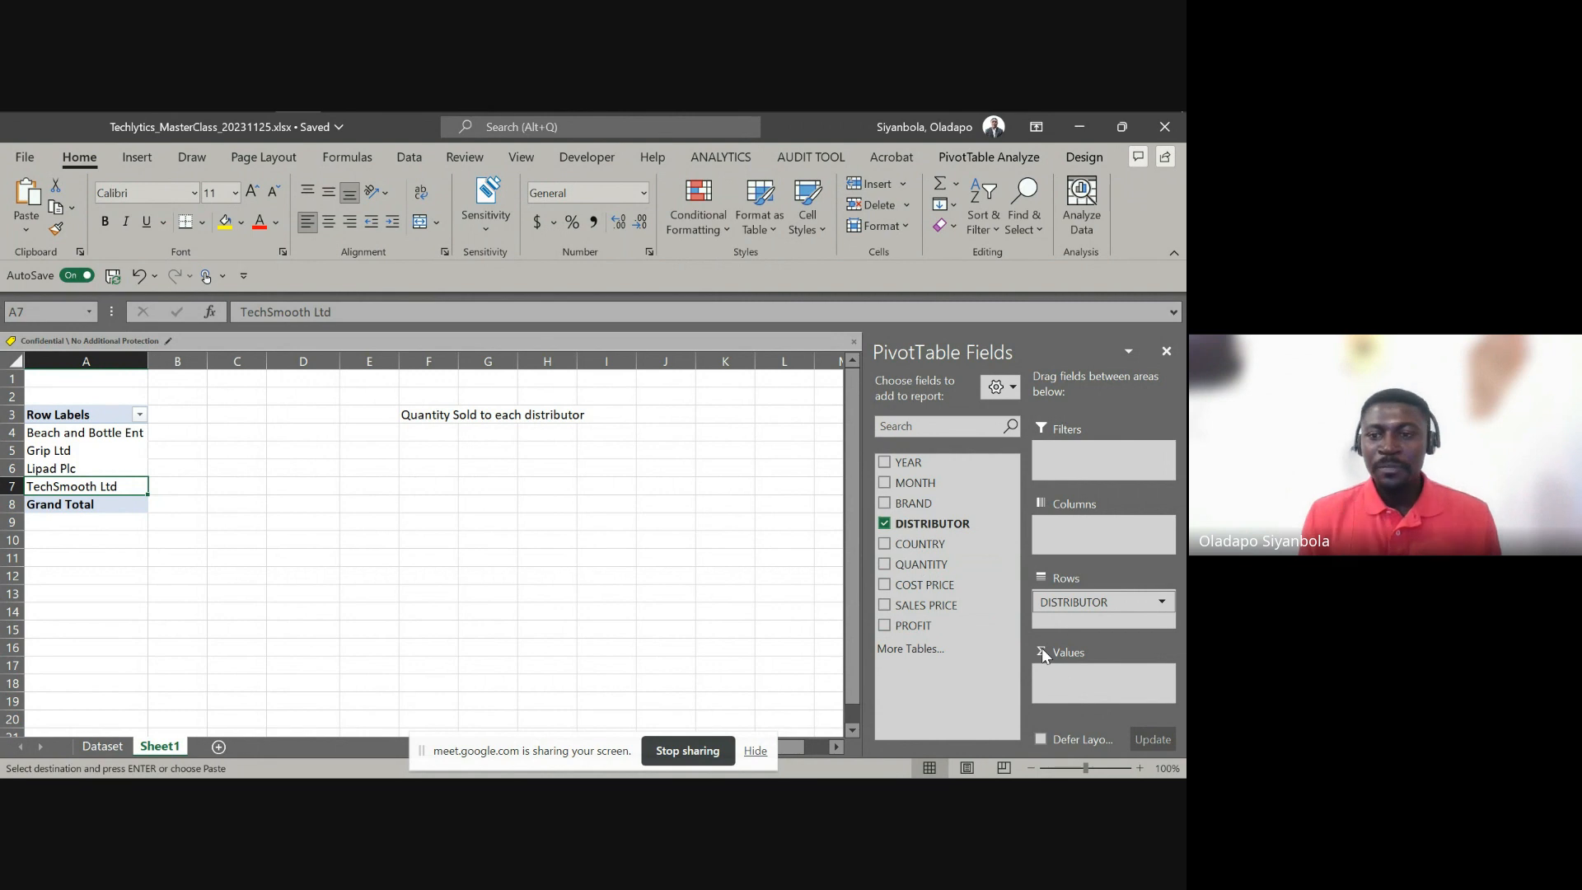
# Add the QUANTITY field to the PivotTable's values as a sum for each distributor
pyautogui.click(887, 563)
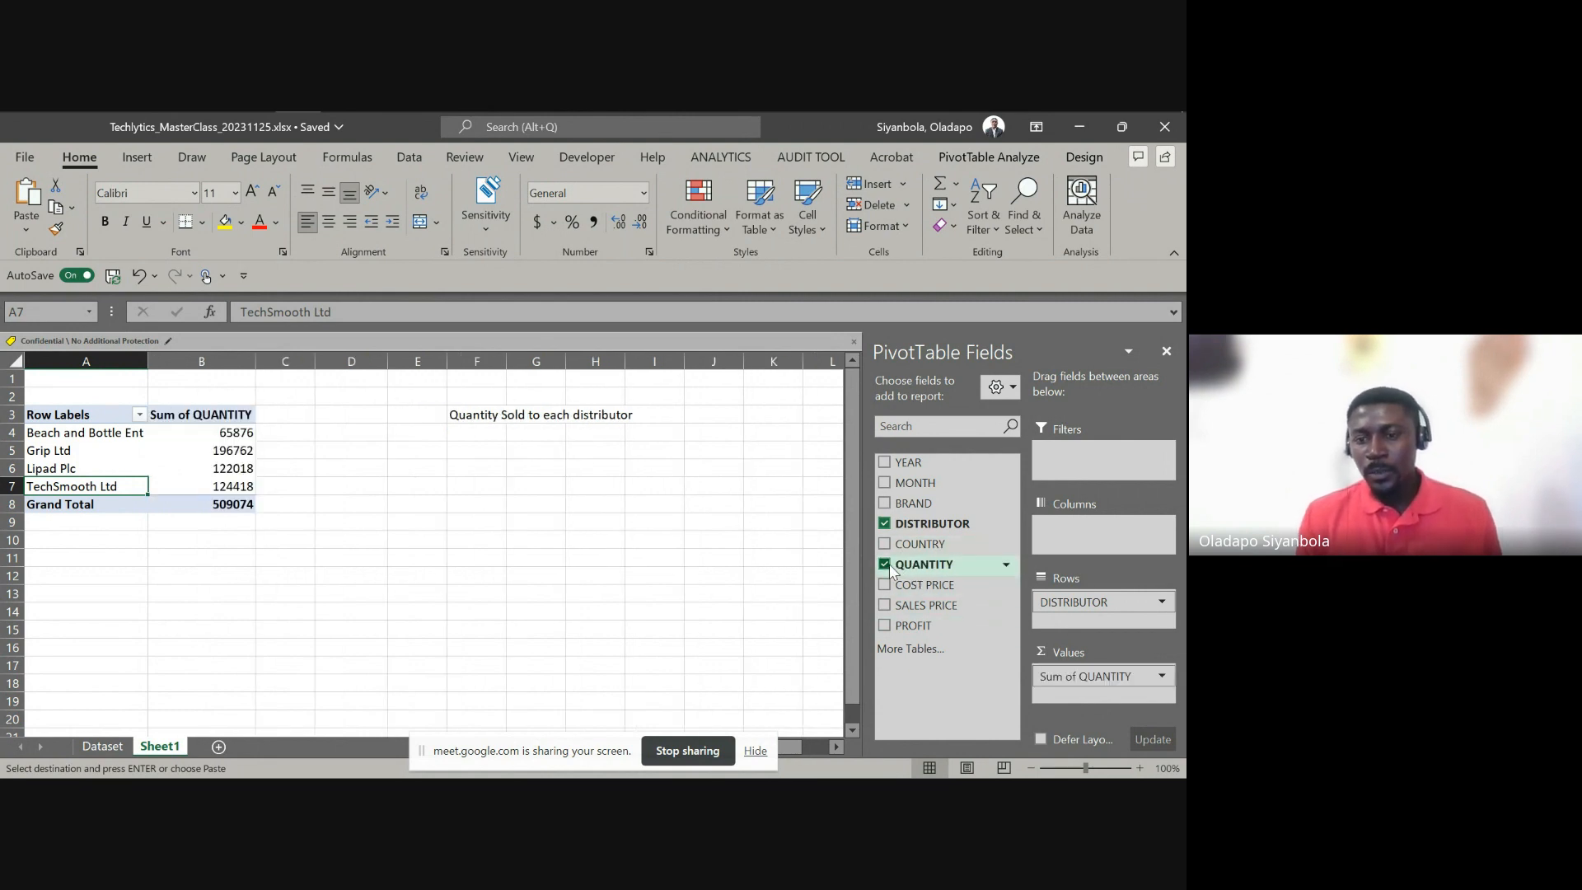
pyautogui.click(1084, 675)
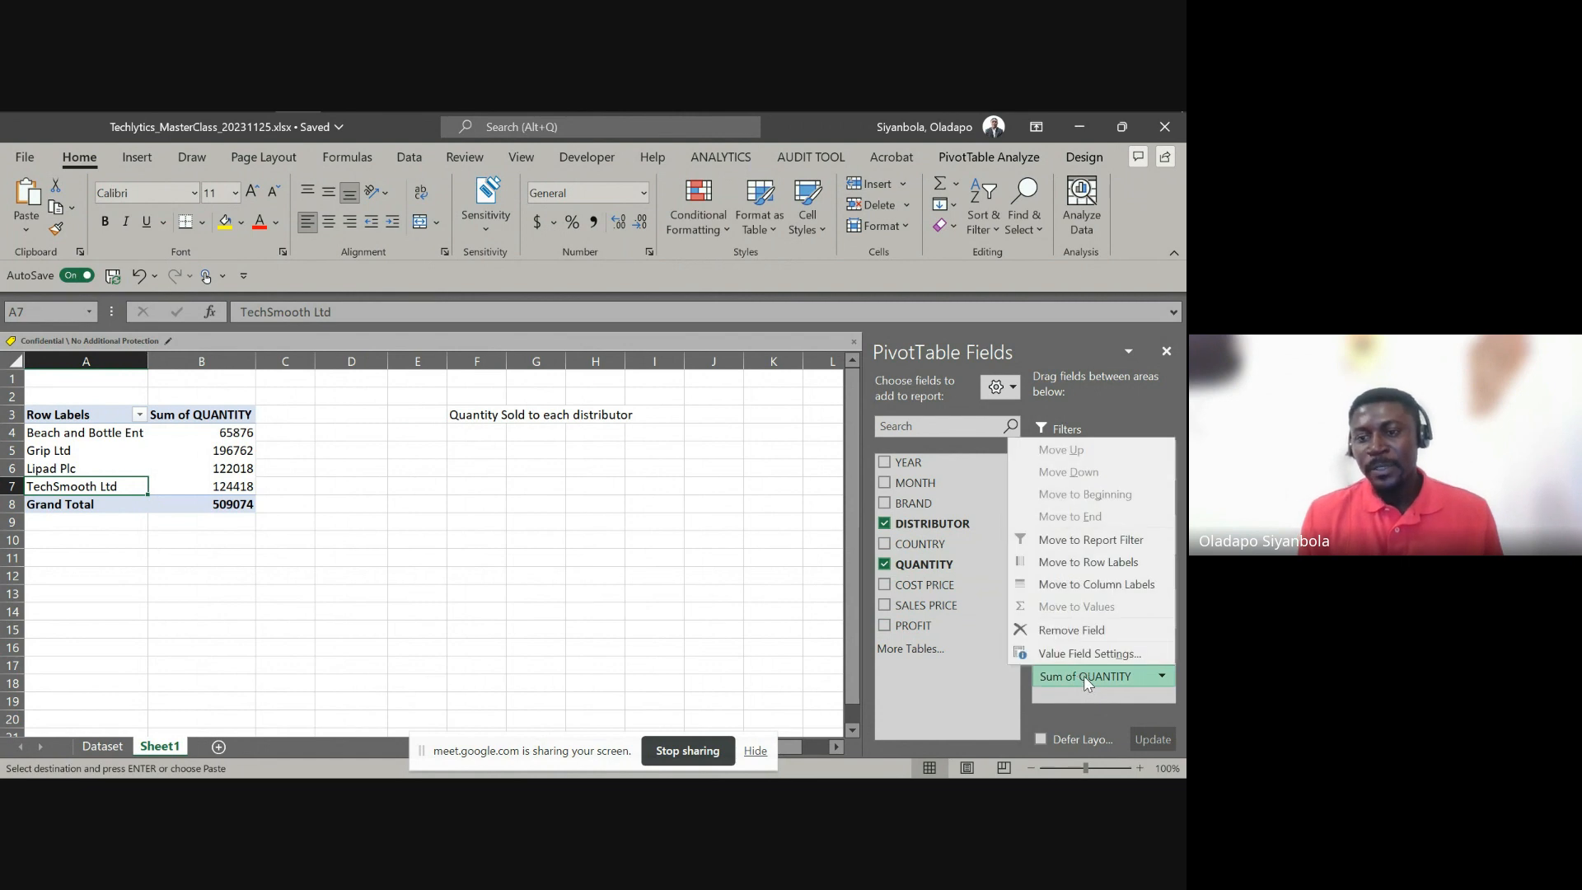
pyautogui.click(1084, 676)
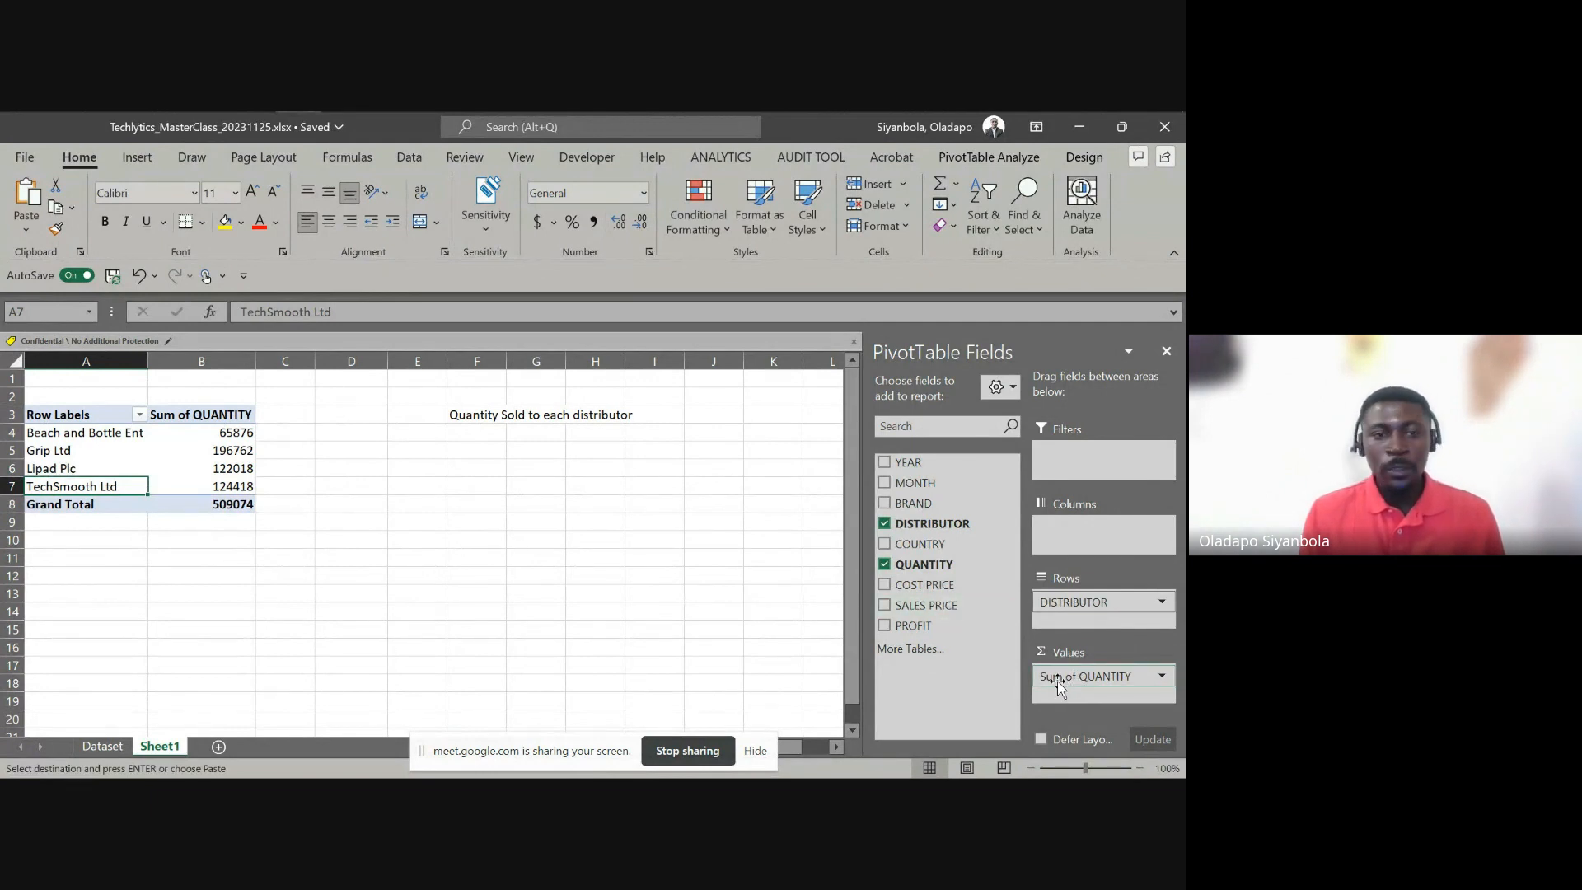
pyautogui.click(89, 440)
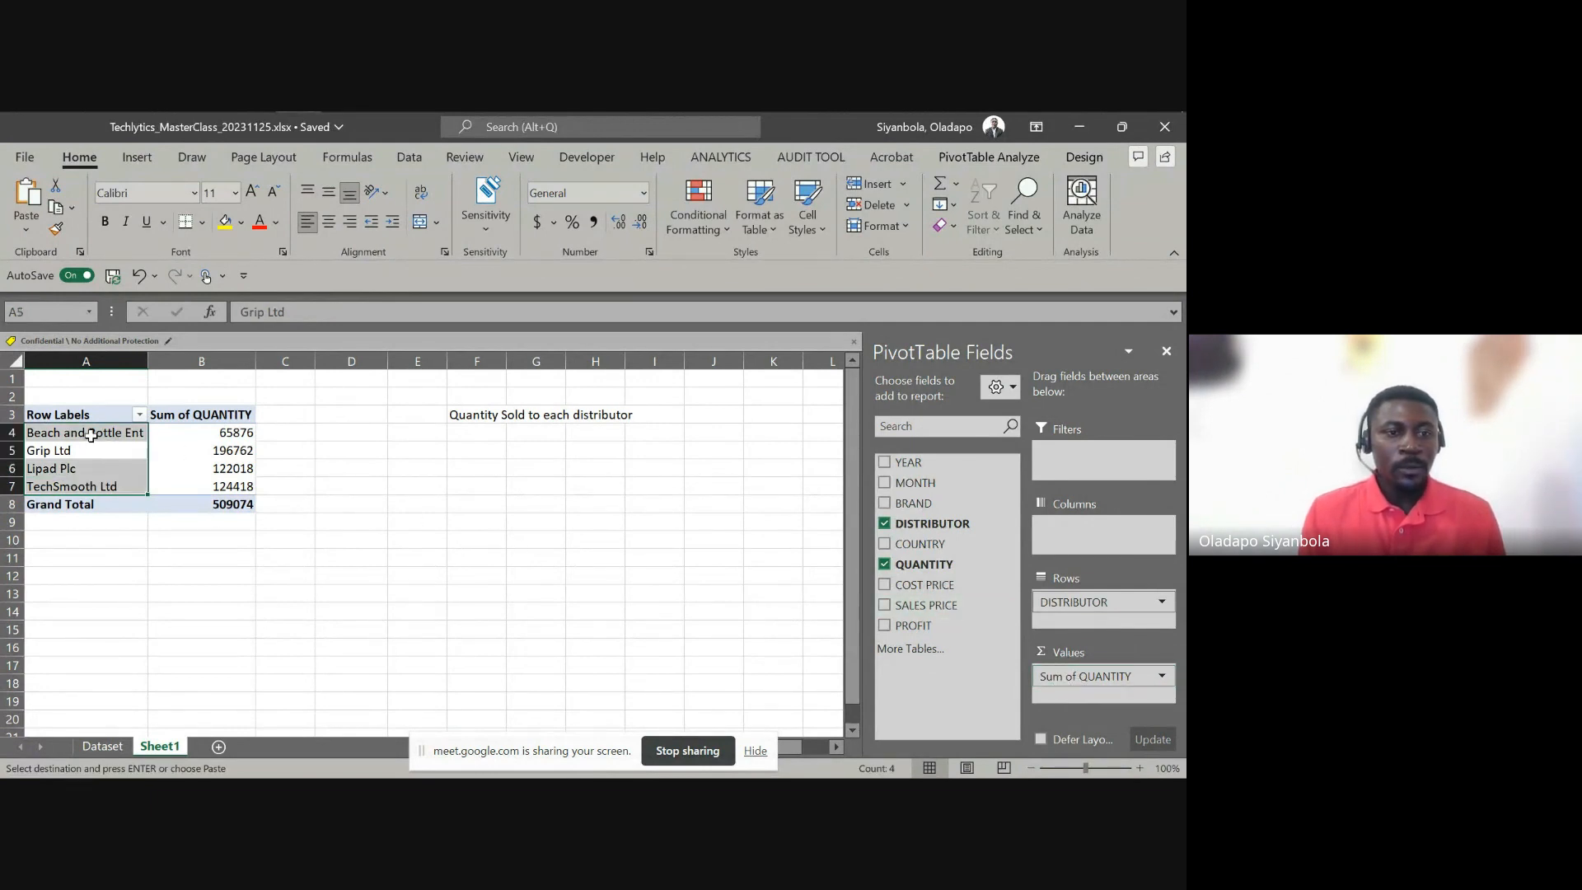
pyautogui.click(97, 436)
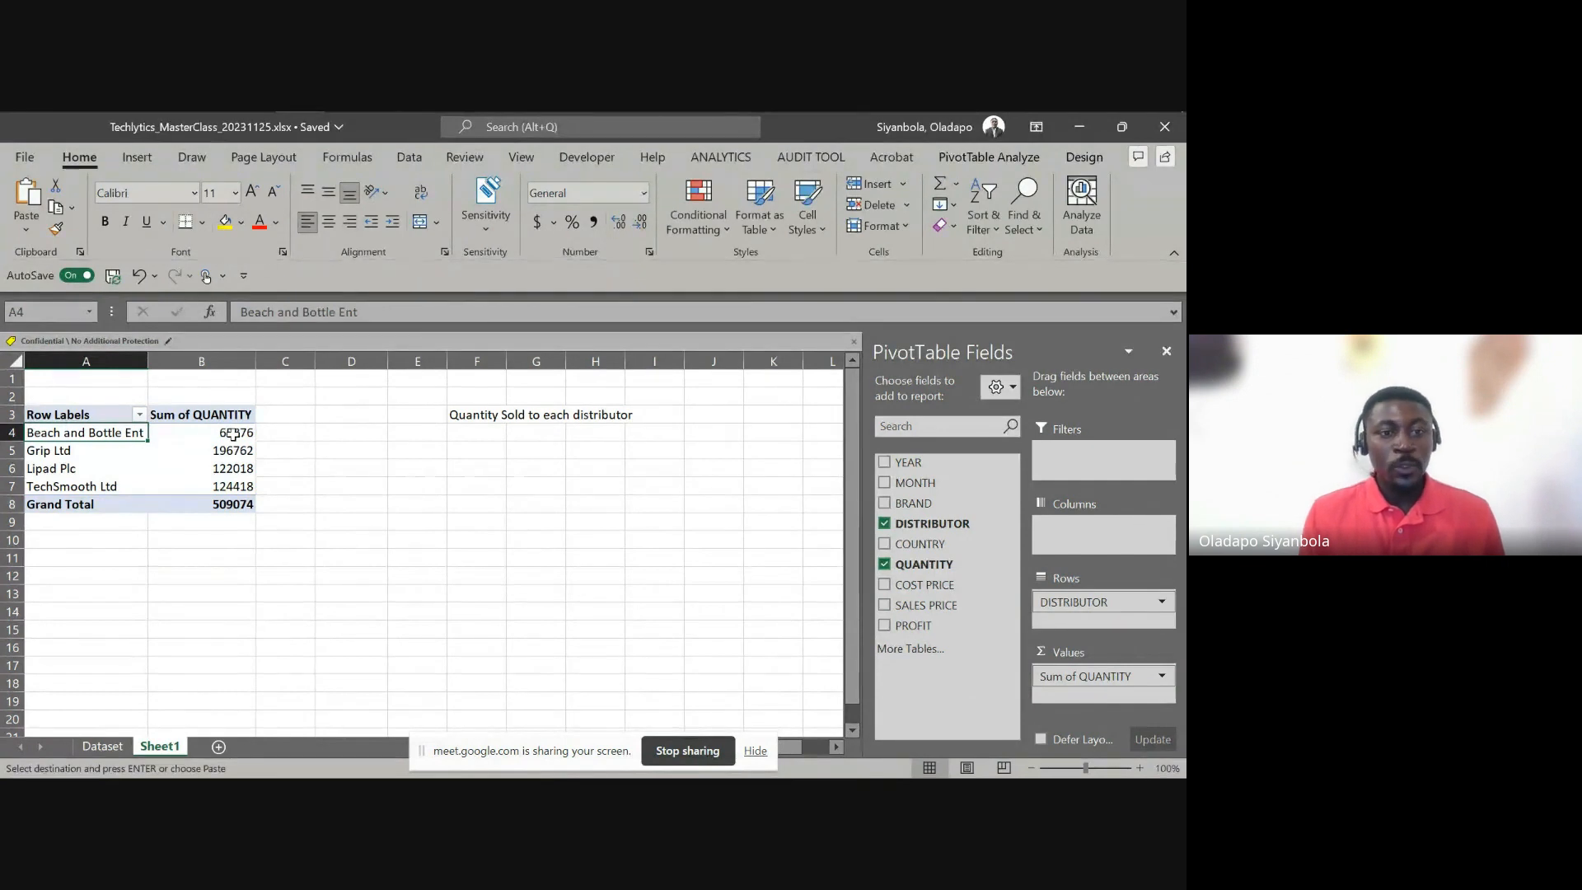
# Format the Sum of QUANTITY values, including the grand total, as Number with a thousands separator and zero decimal places
pyautogui.click(212, 432)
pyautogui.moveTo(212, 432); pyautogui.dragTo(219, 501)
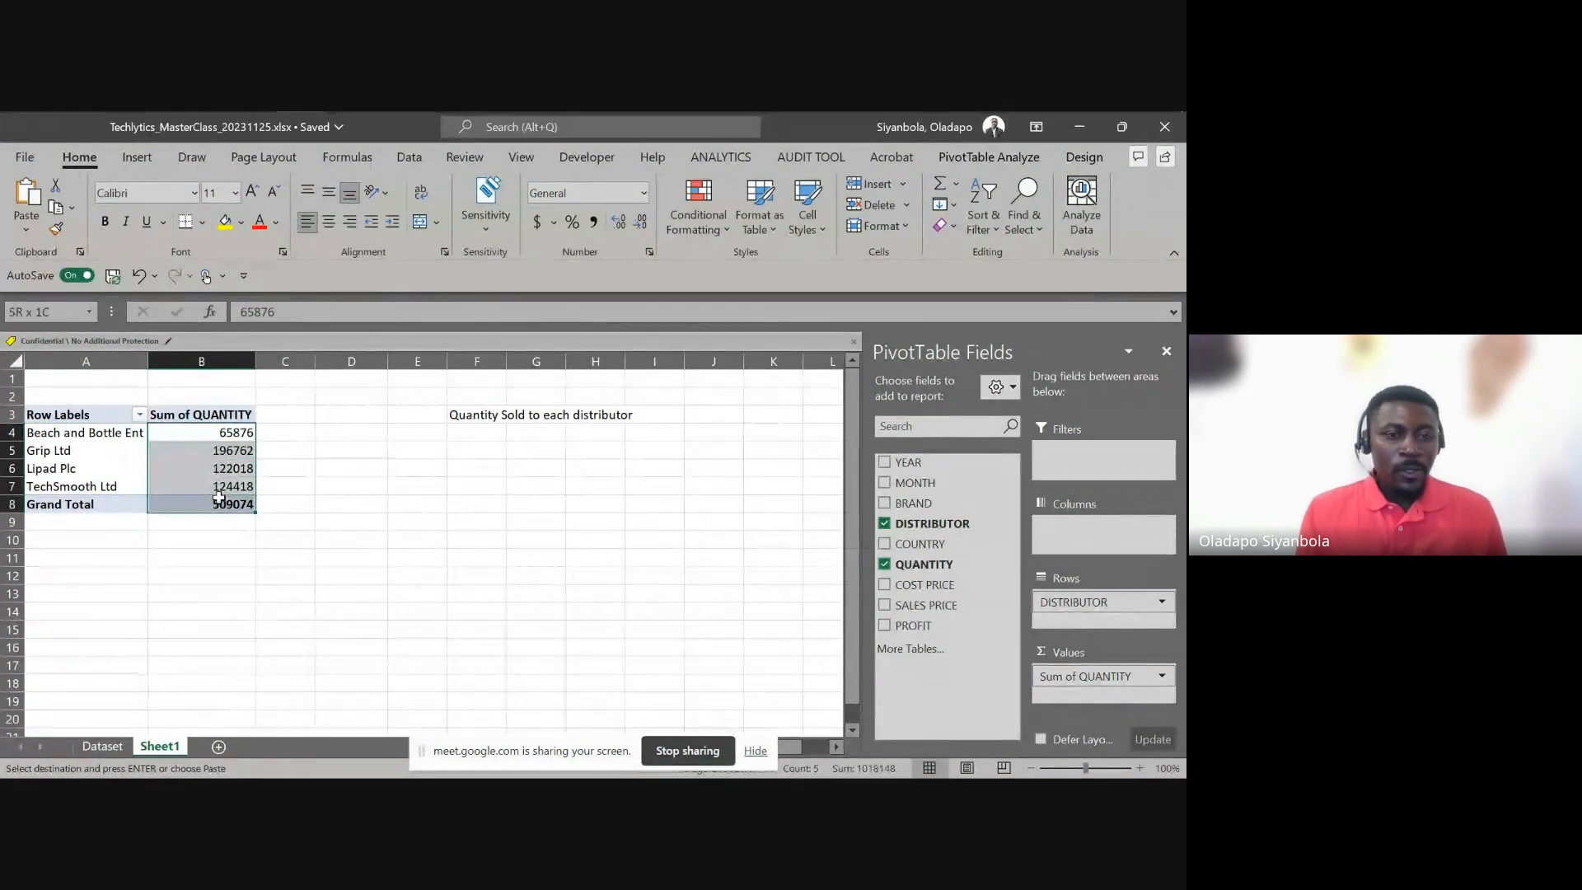
pyautogui.rightClick(188, 426)
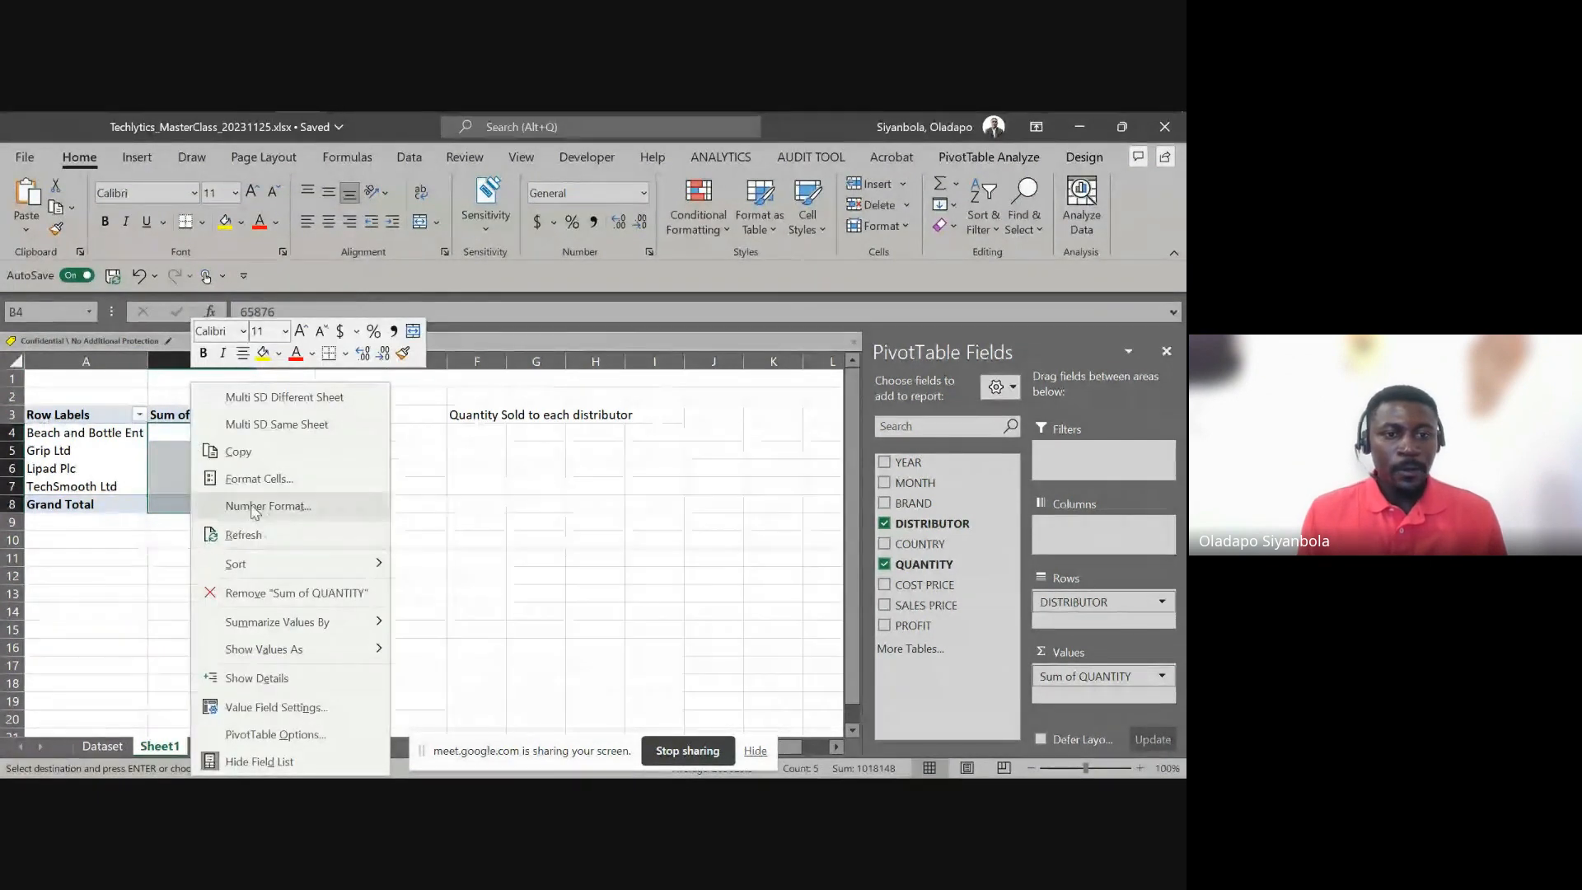
pyautogui.click(270, 506)
pyautogui.moveTo(276, 275); pyautogui.dragTo(778, 262)
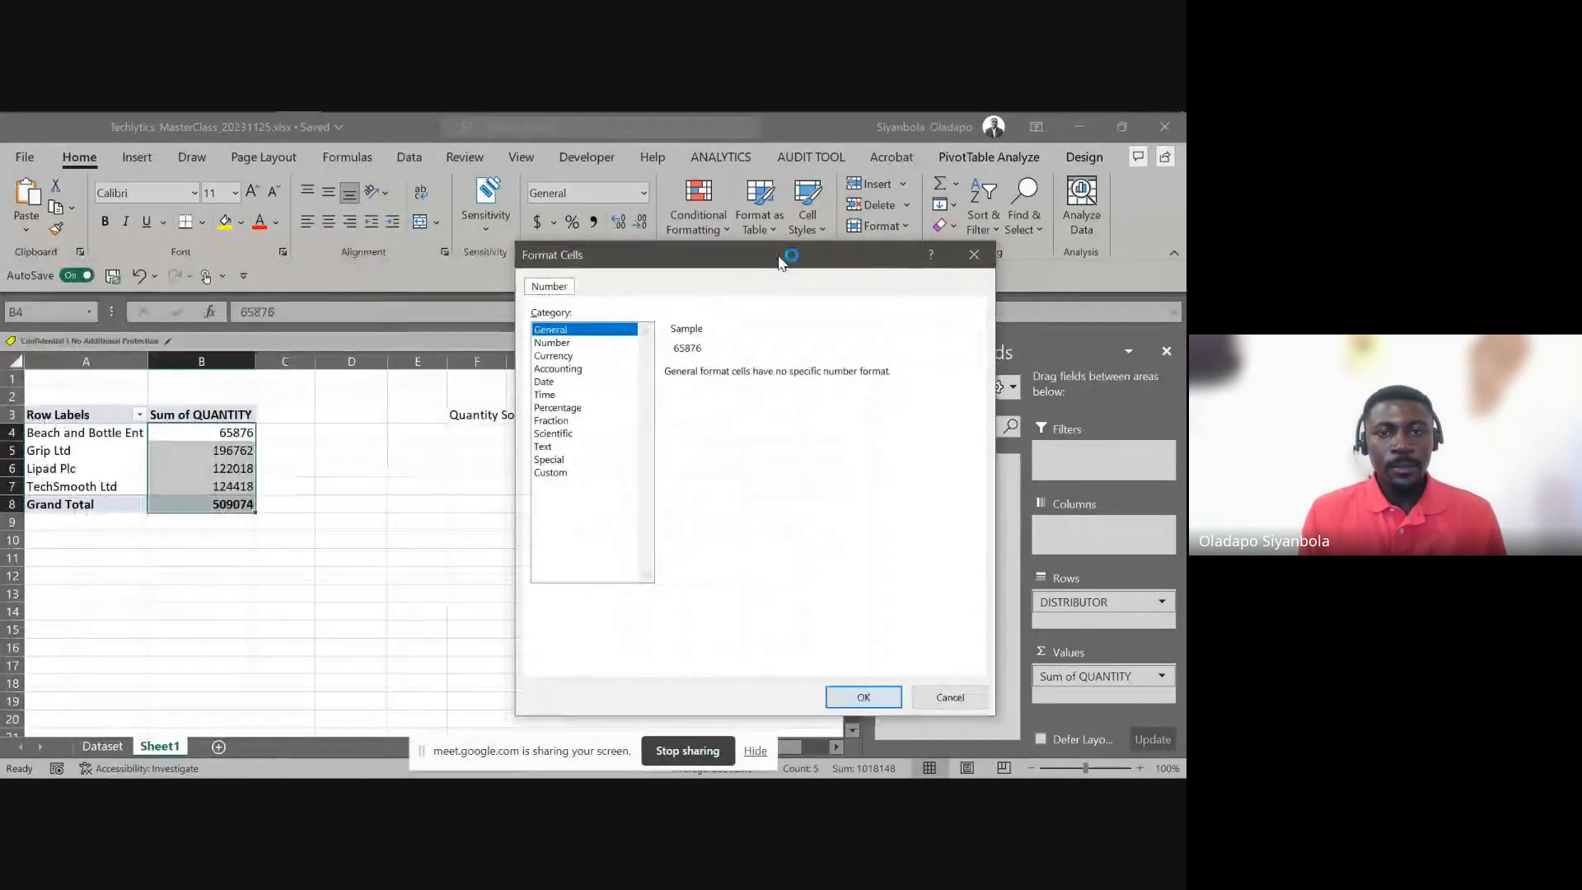
pyautogui.click(550, 343)
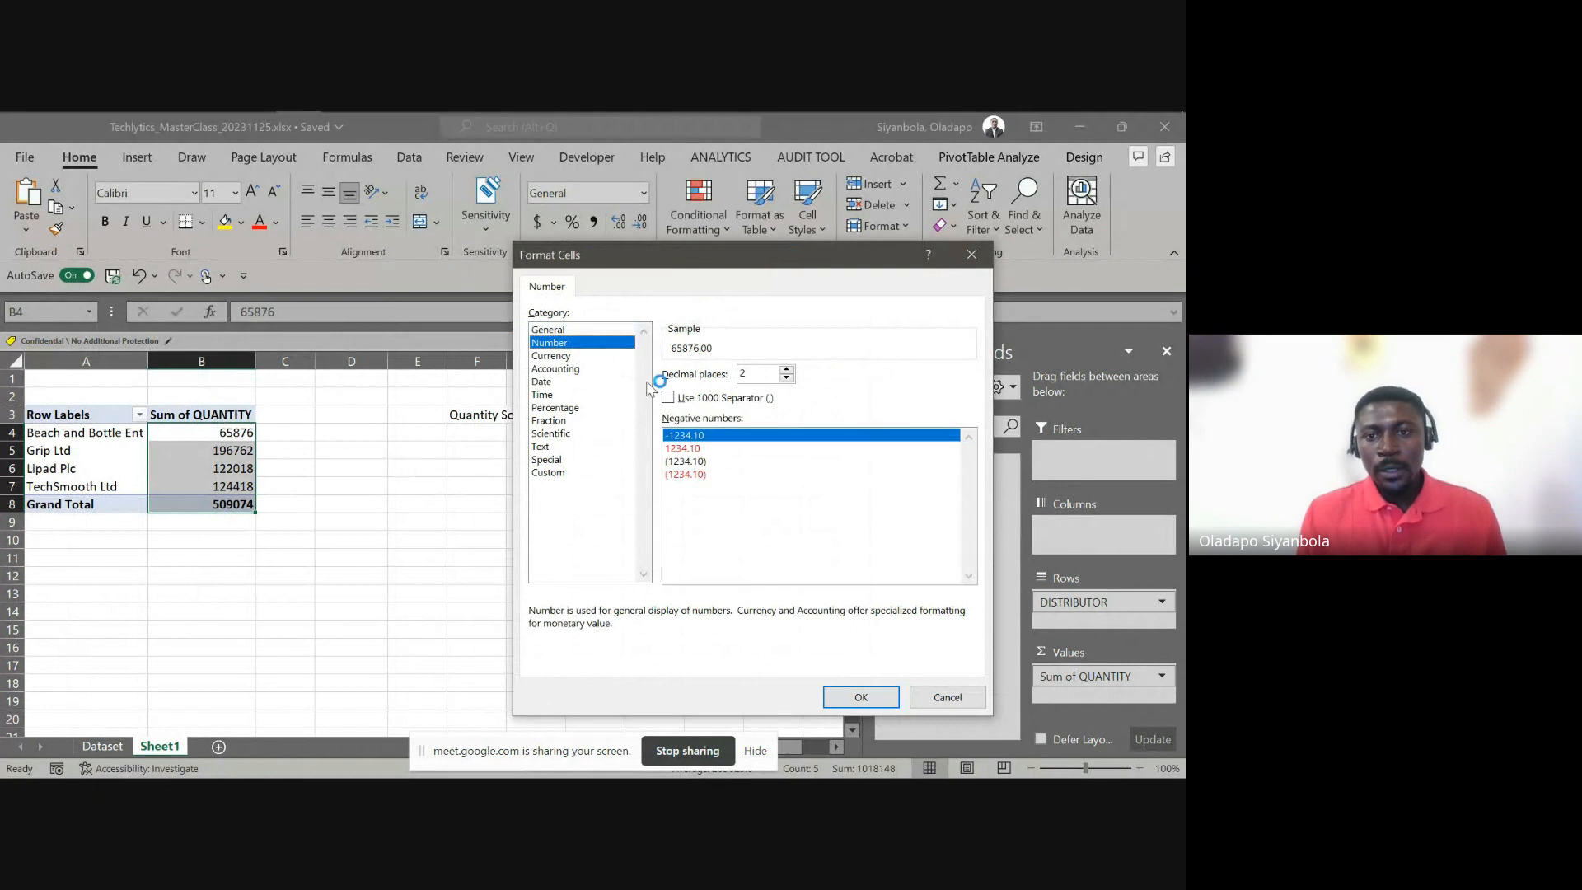
pyautogui.click(668, 397)
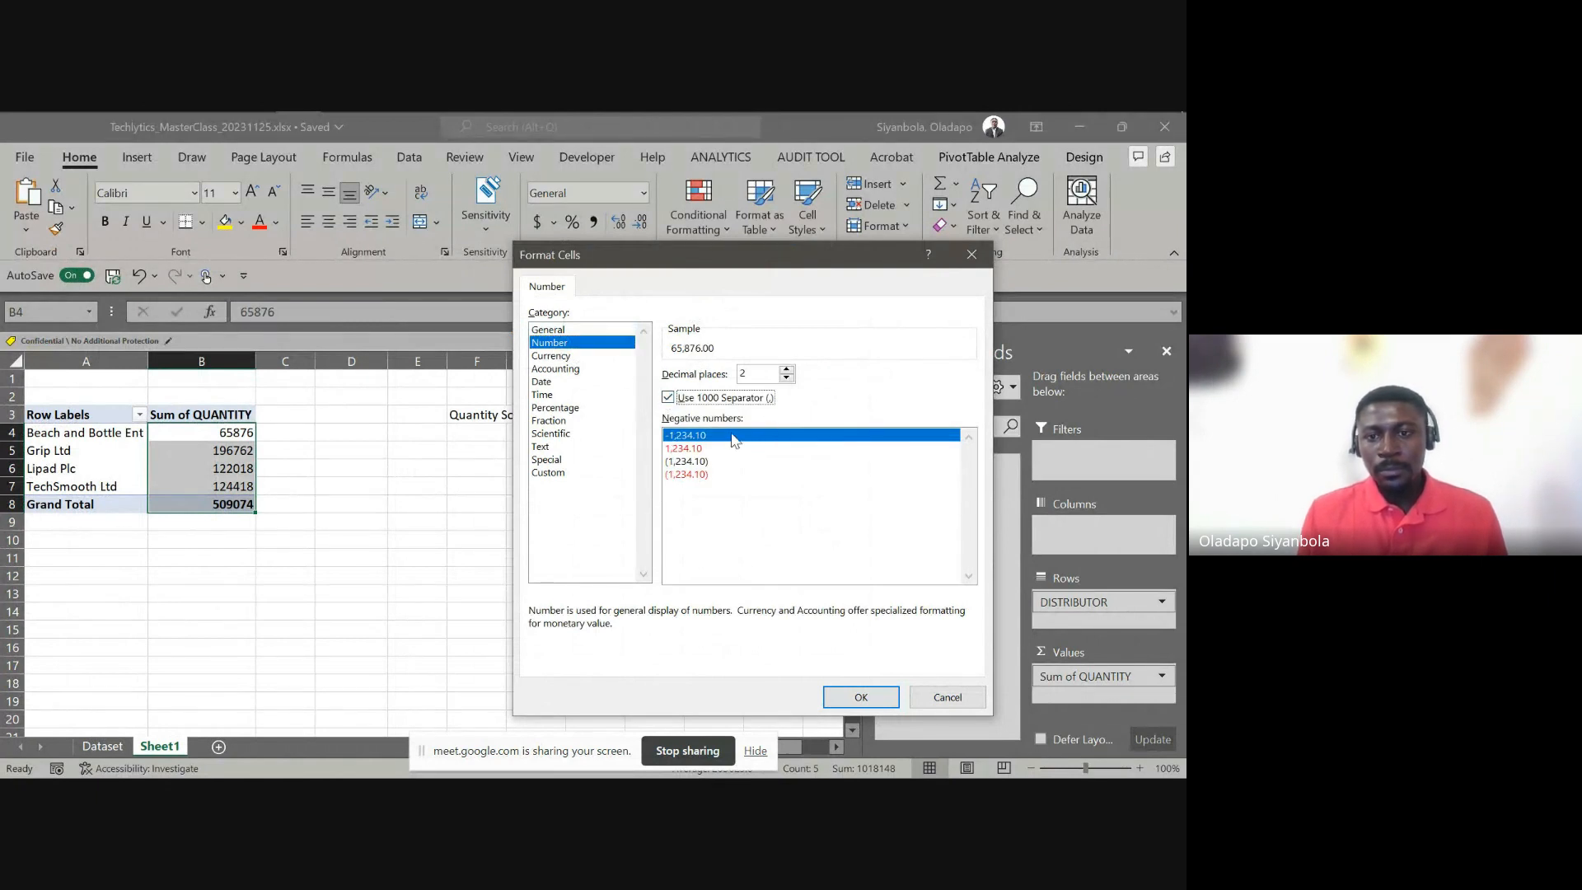
pyautogui.click(787, 378)
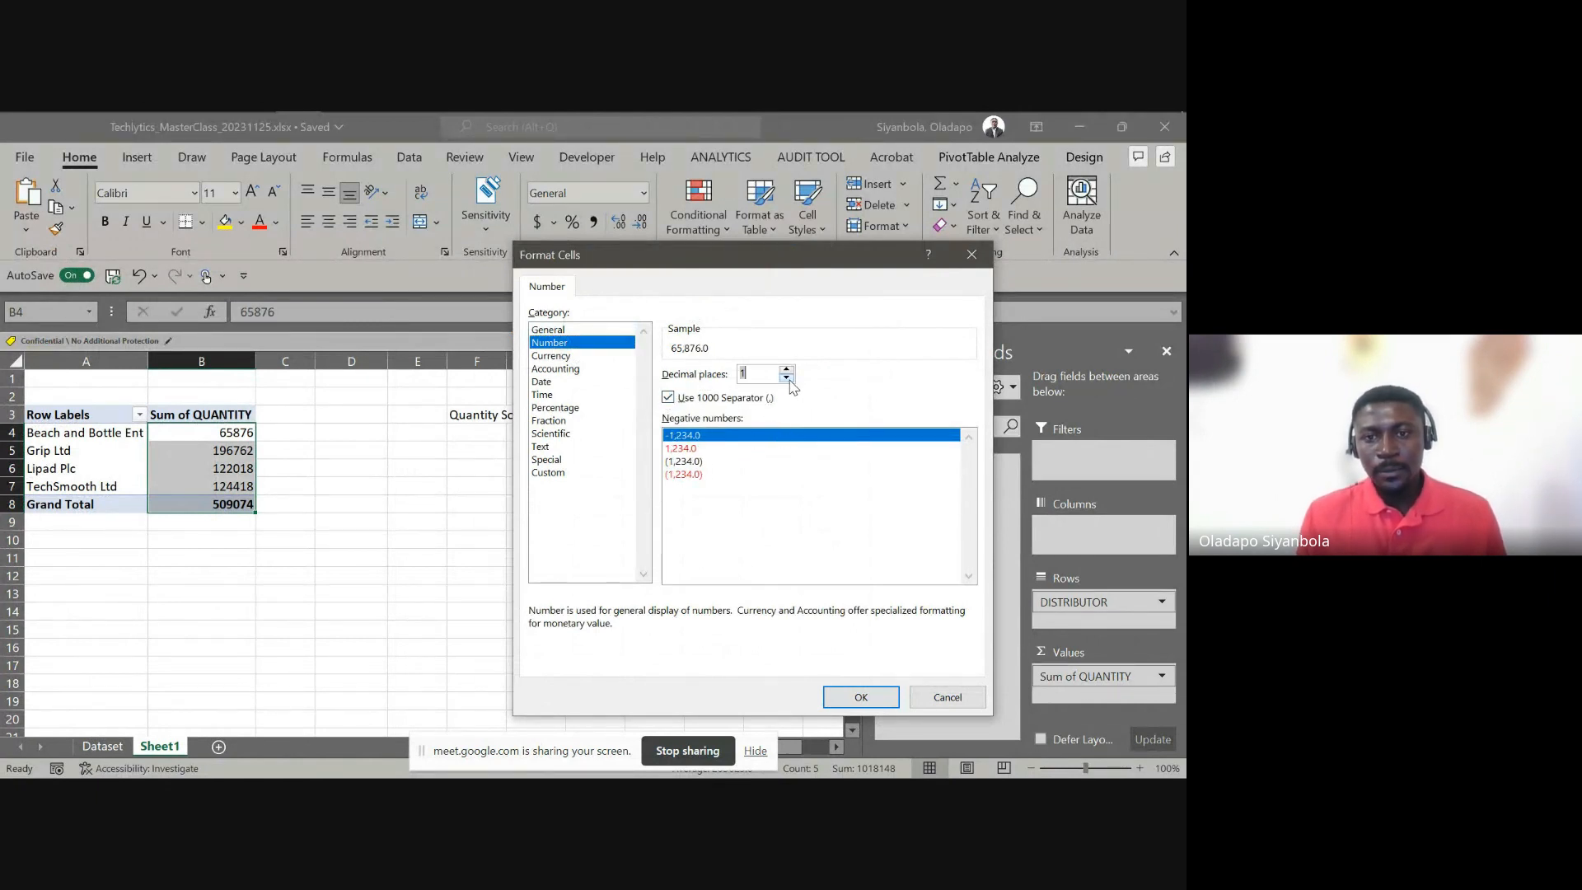
pyautogui.click(860, 697)
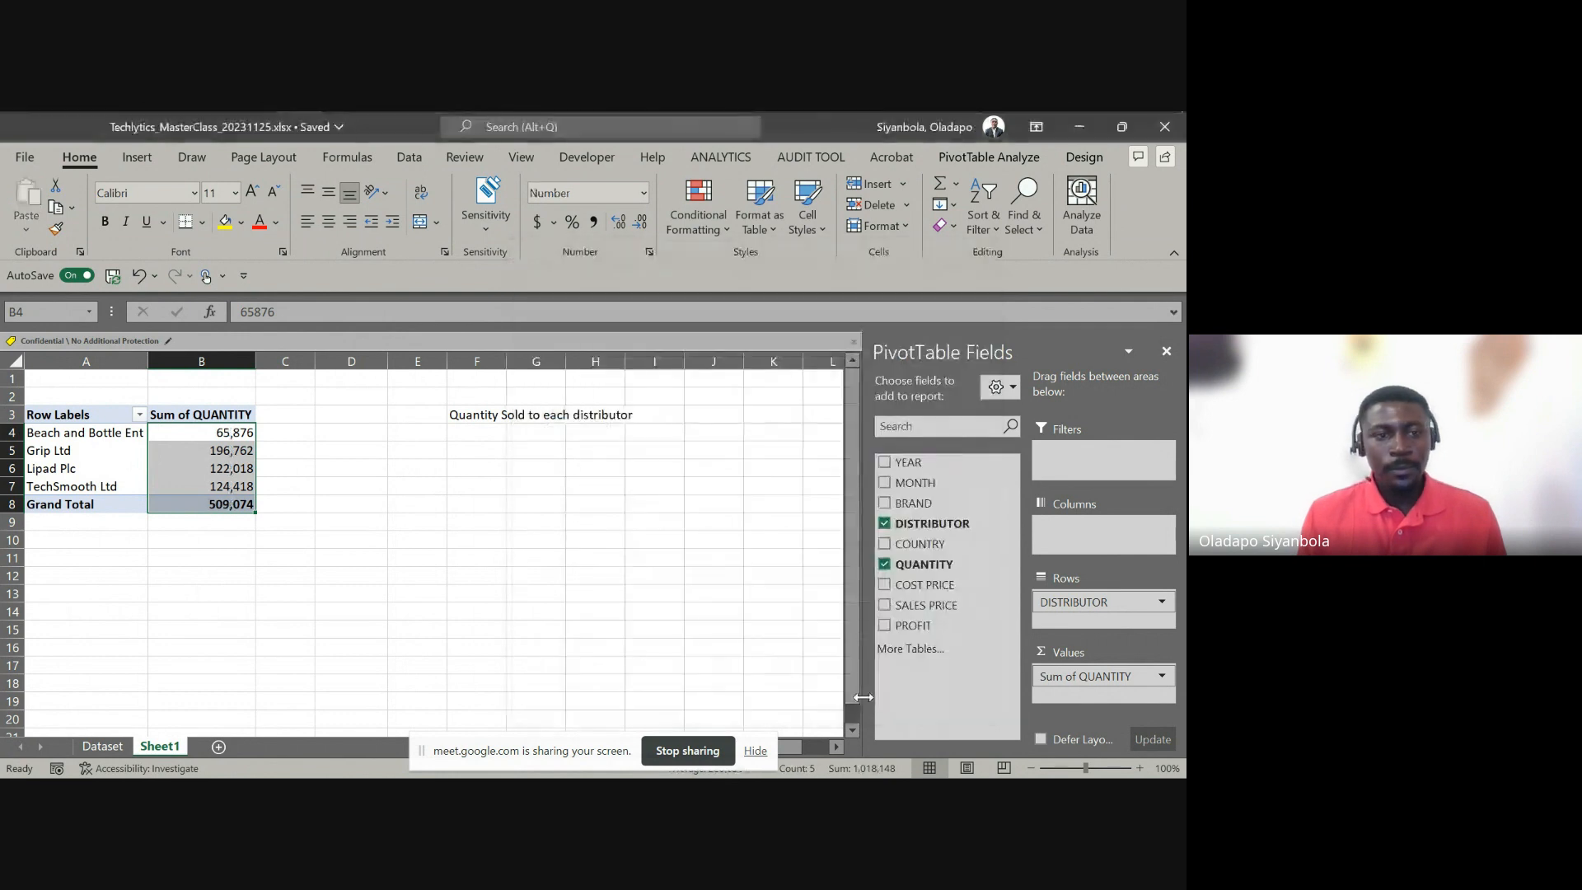
# Rename the PivotTable's Row Labels header in cell A3 as DISTRIBUTORS
pyautogui.click(206, 450)
pyautogui.press('Up')
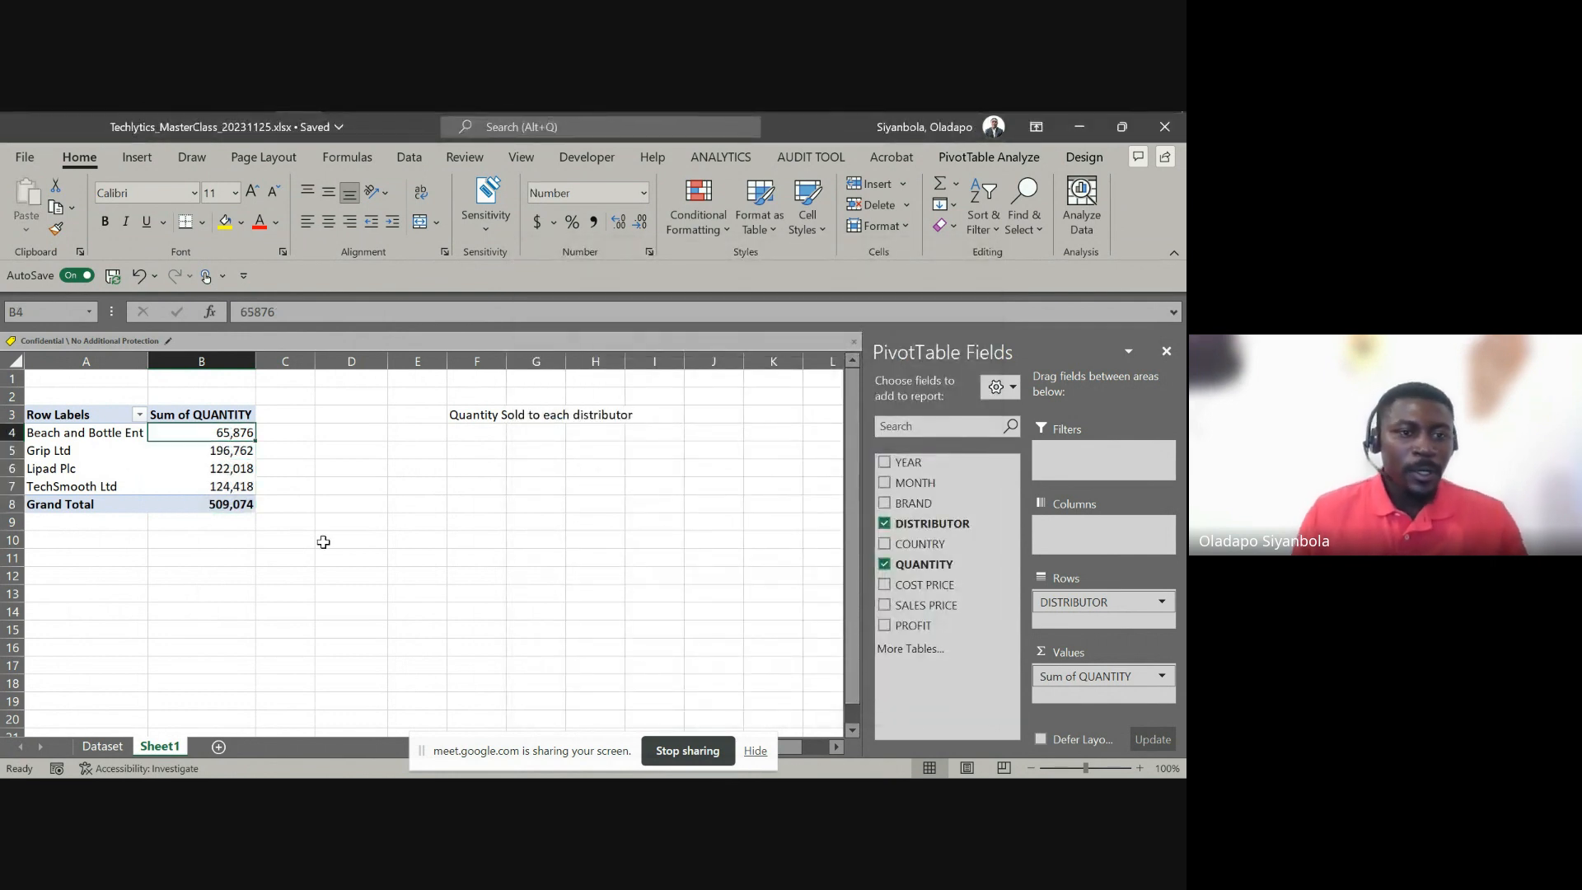
pyautogui.press('Up')
pyautogui.press('Left')
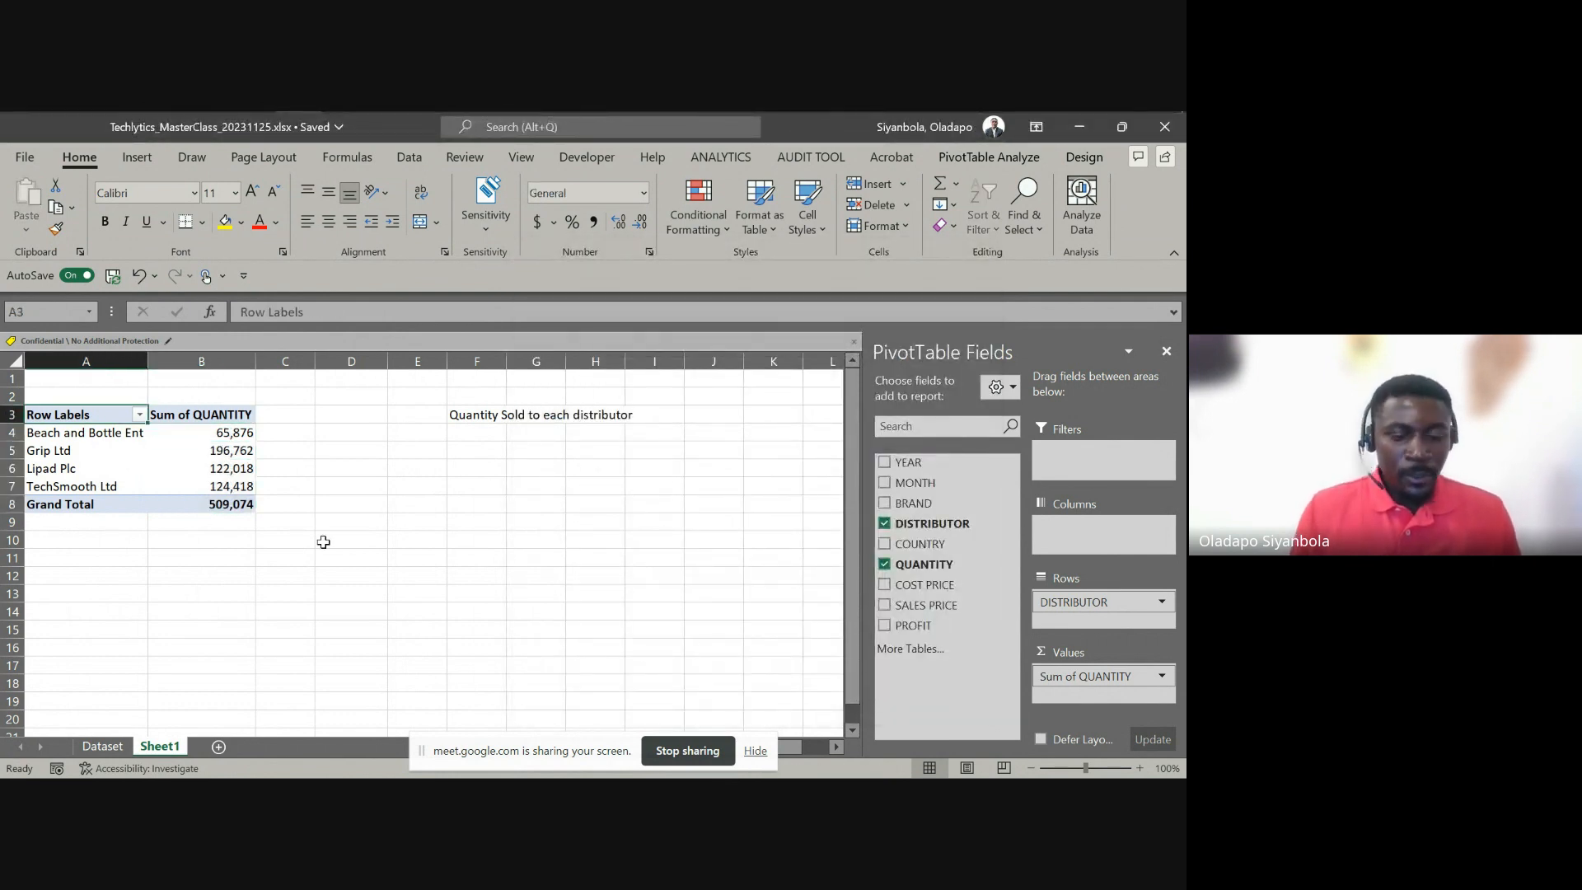
pyautogui.write('DISTRIBUTORS')
pyautogui.press('Return')
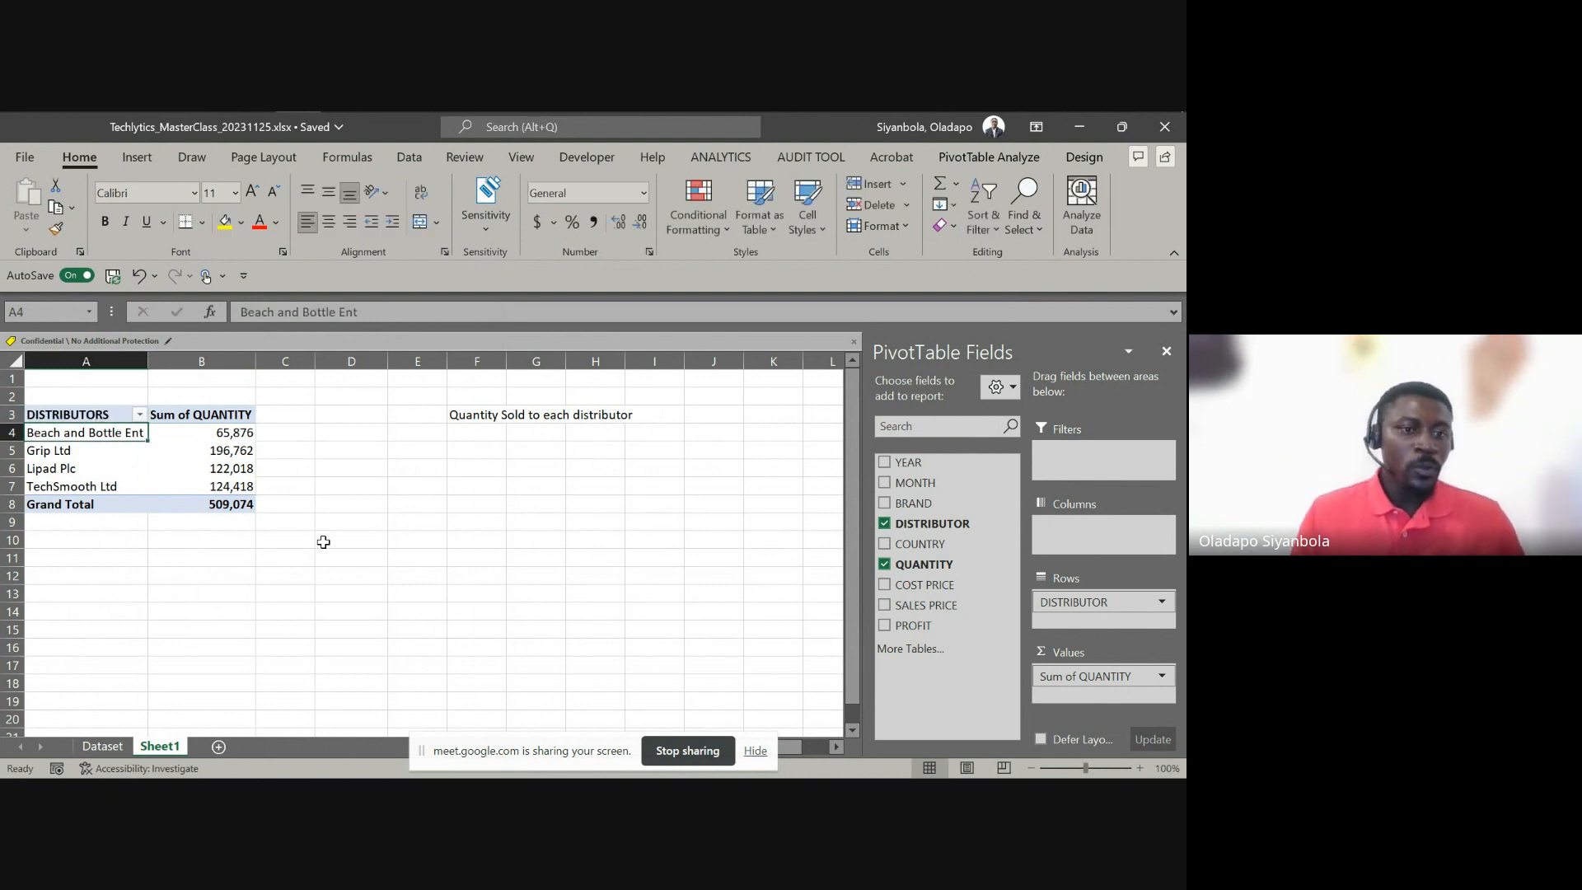
# Read through the PivotTable row by row to review the quantity sold to each distributor
pyautogui.press('Right')
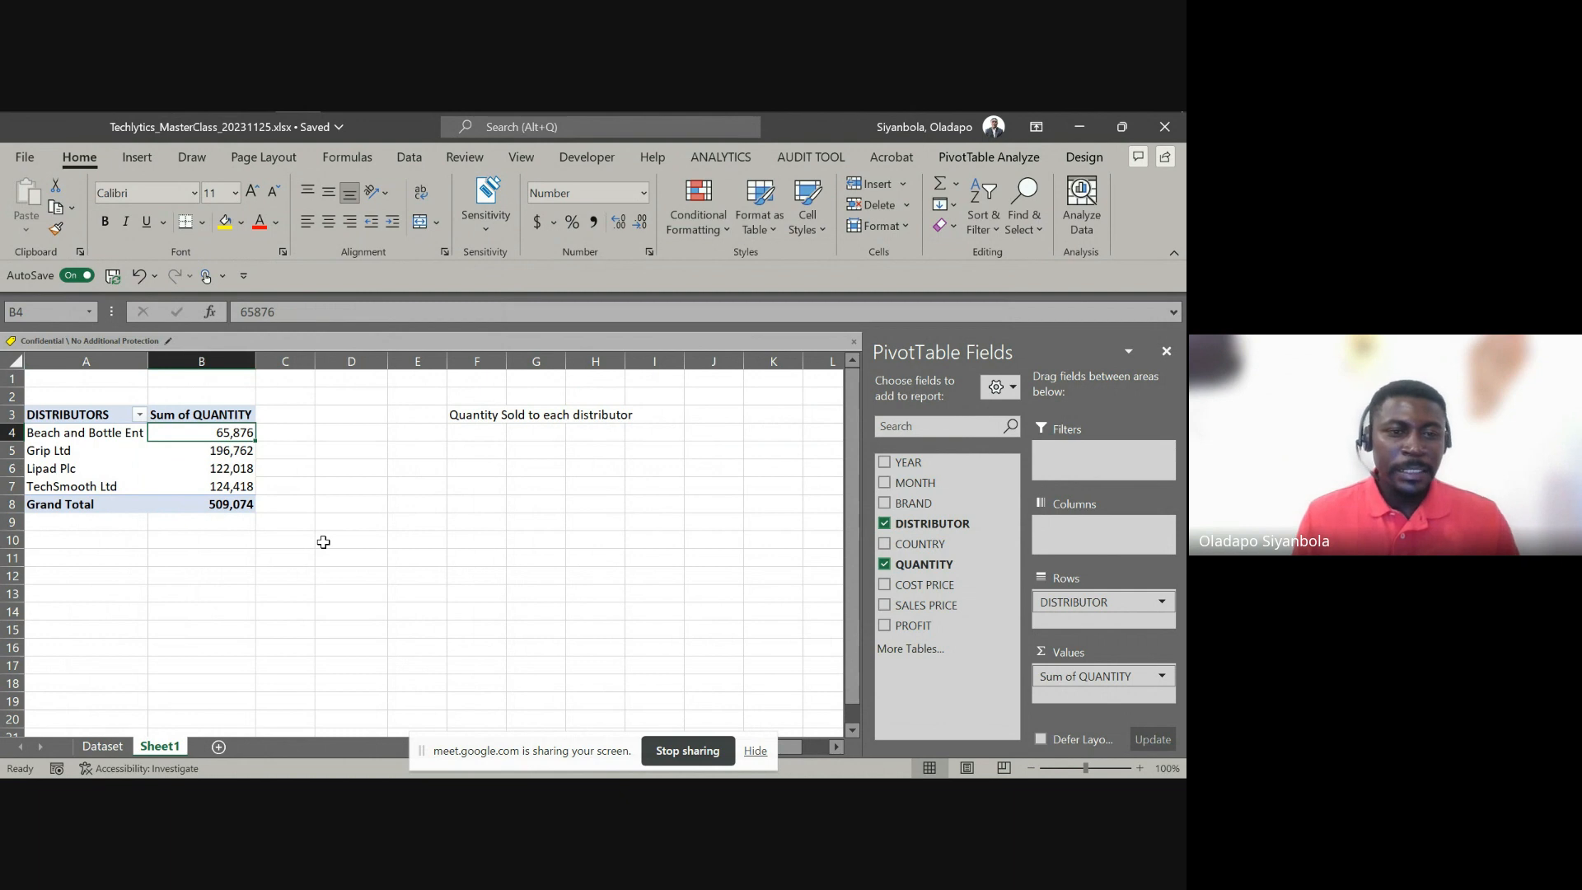
pyautogui.press('Left')
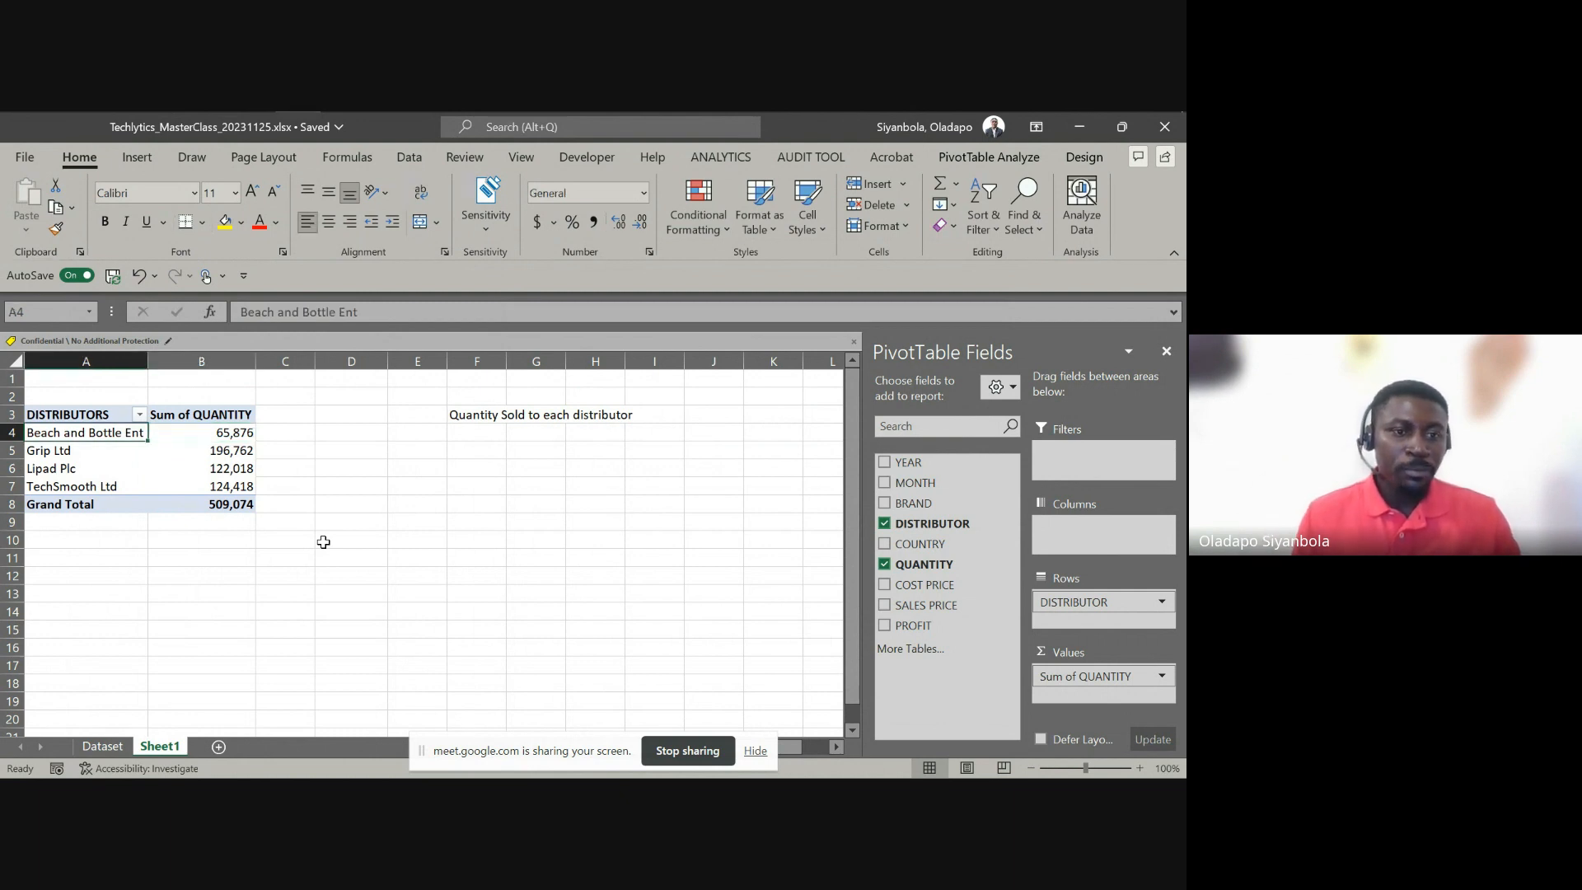
pyautogui.press('Down')
pyautogui.press('Right')
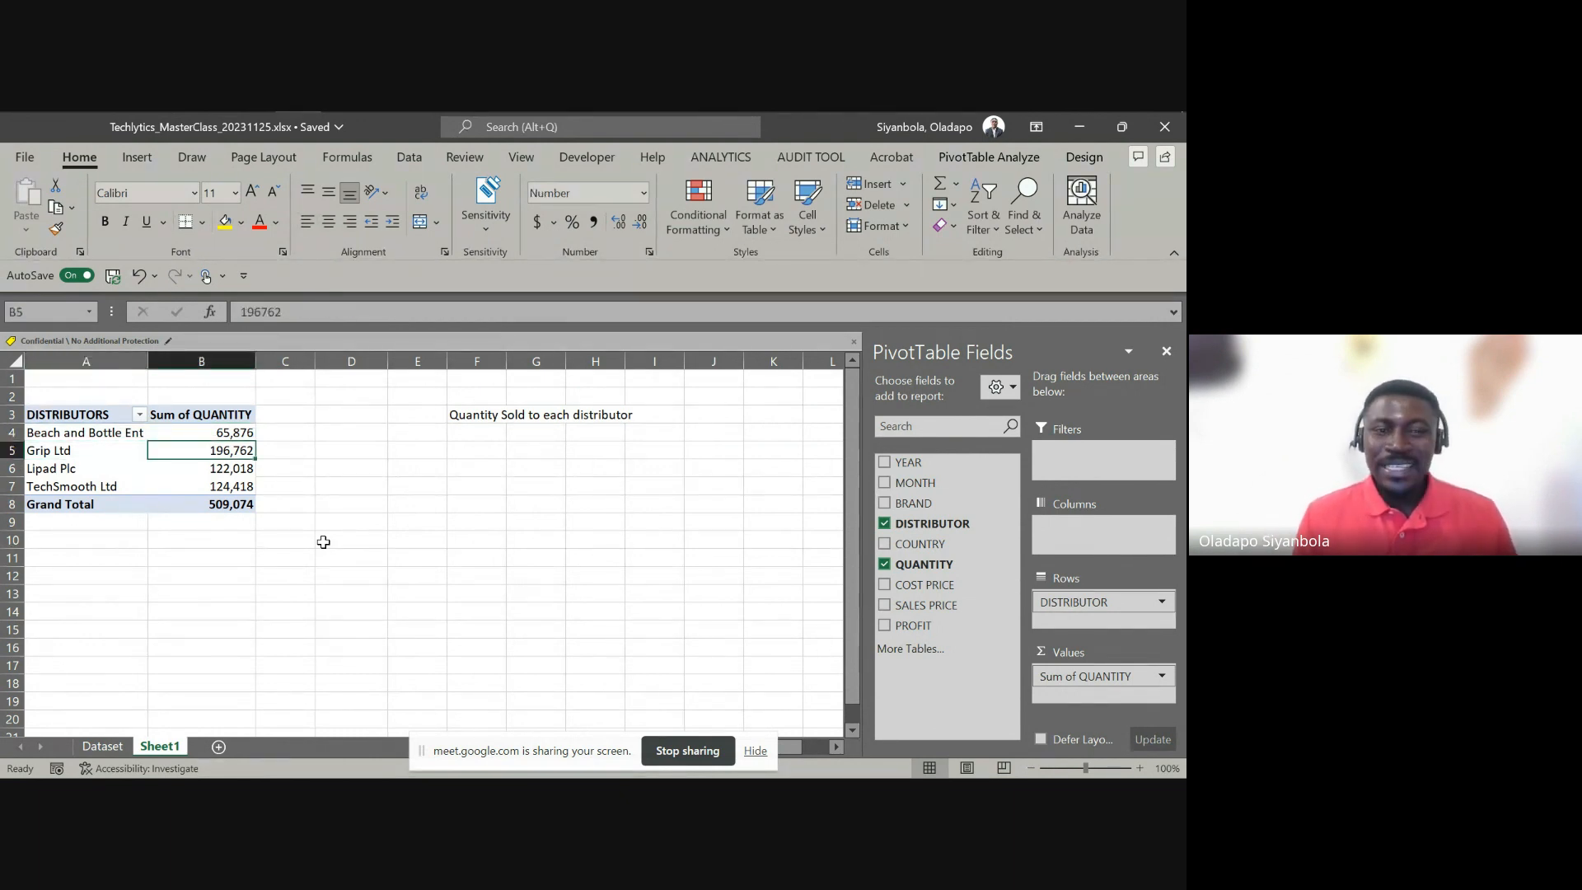
pyautogui.press('Down')
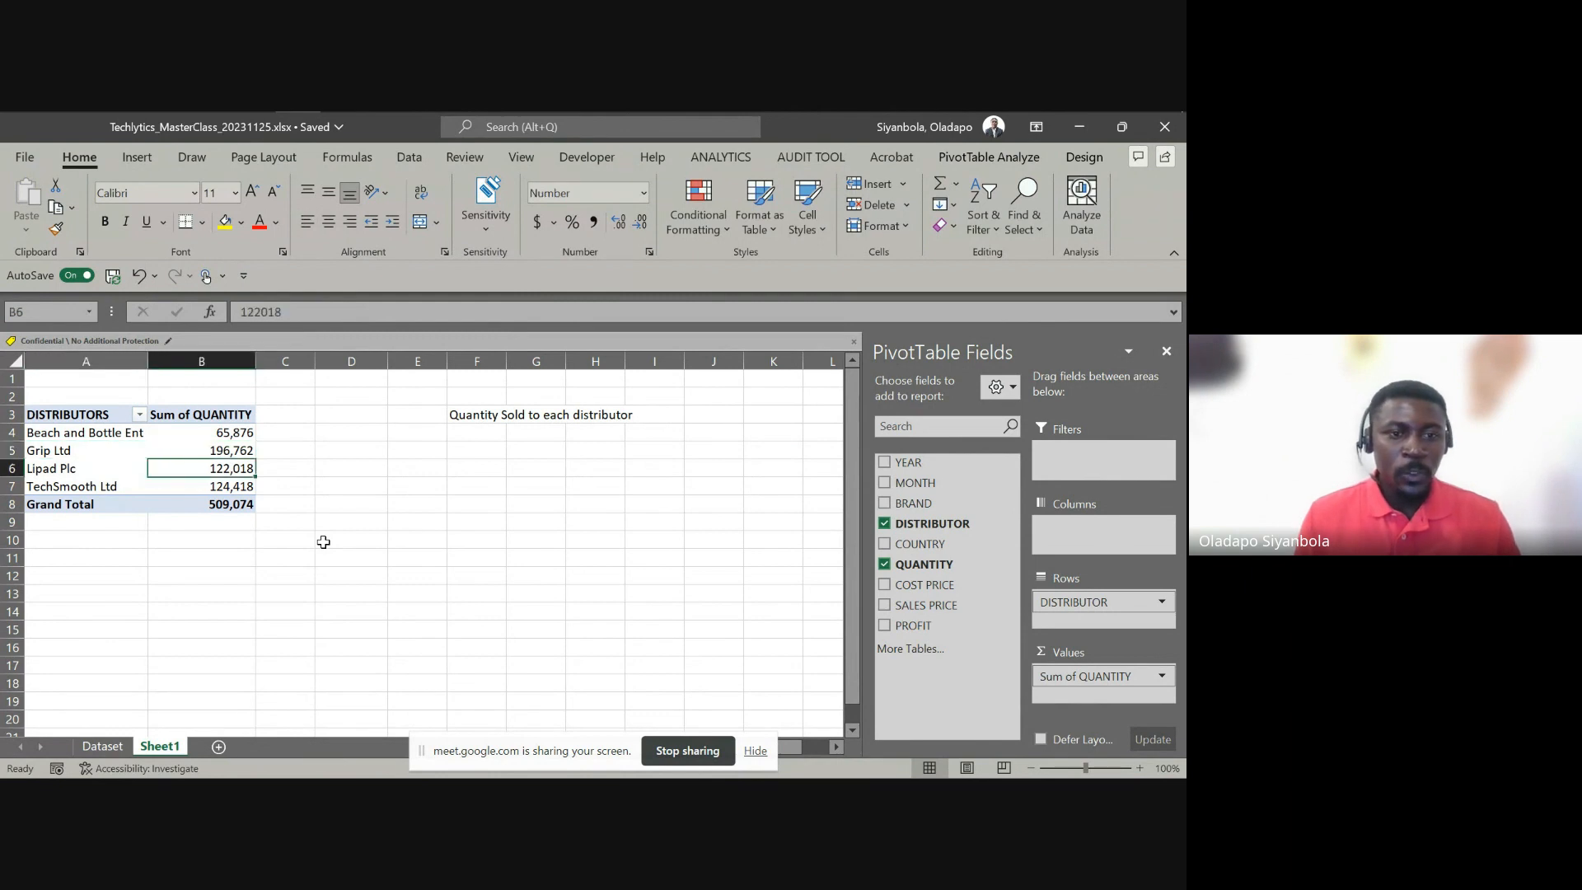
pyautogui.press('Left')
pyautogui.press('Down')
pyautogui.press('Right')
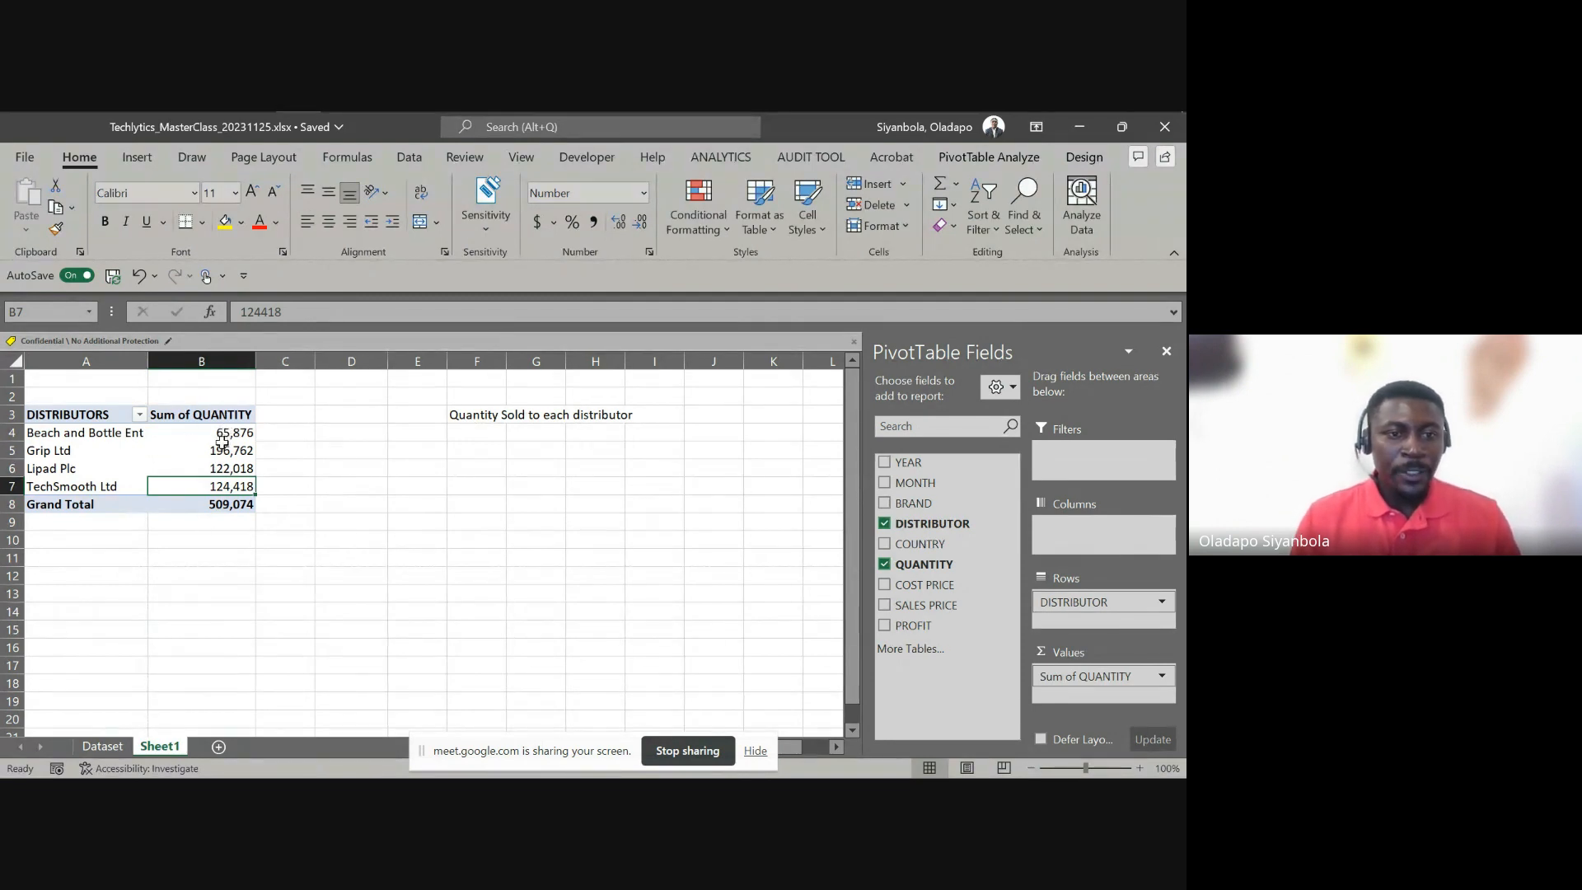
pyautogui.moveTo(137, 429); pyautogui.dragTo(196, 436)
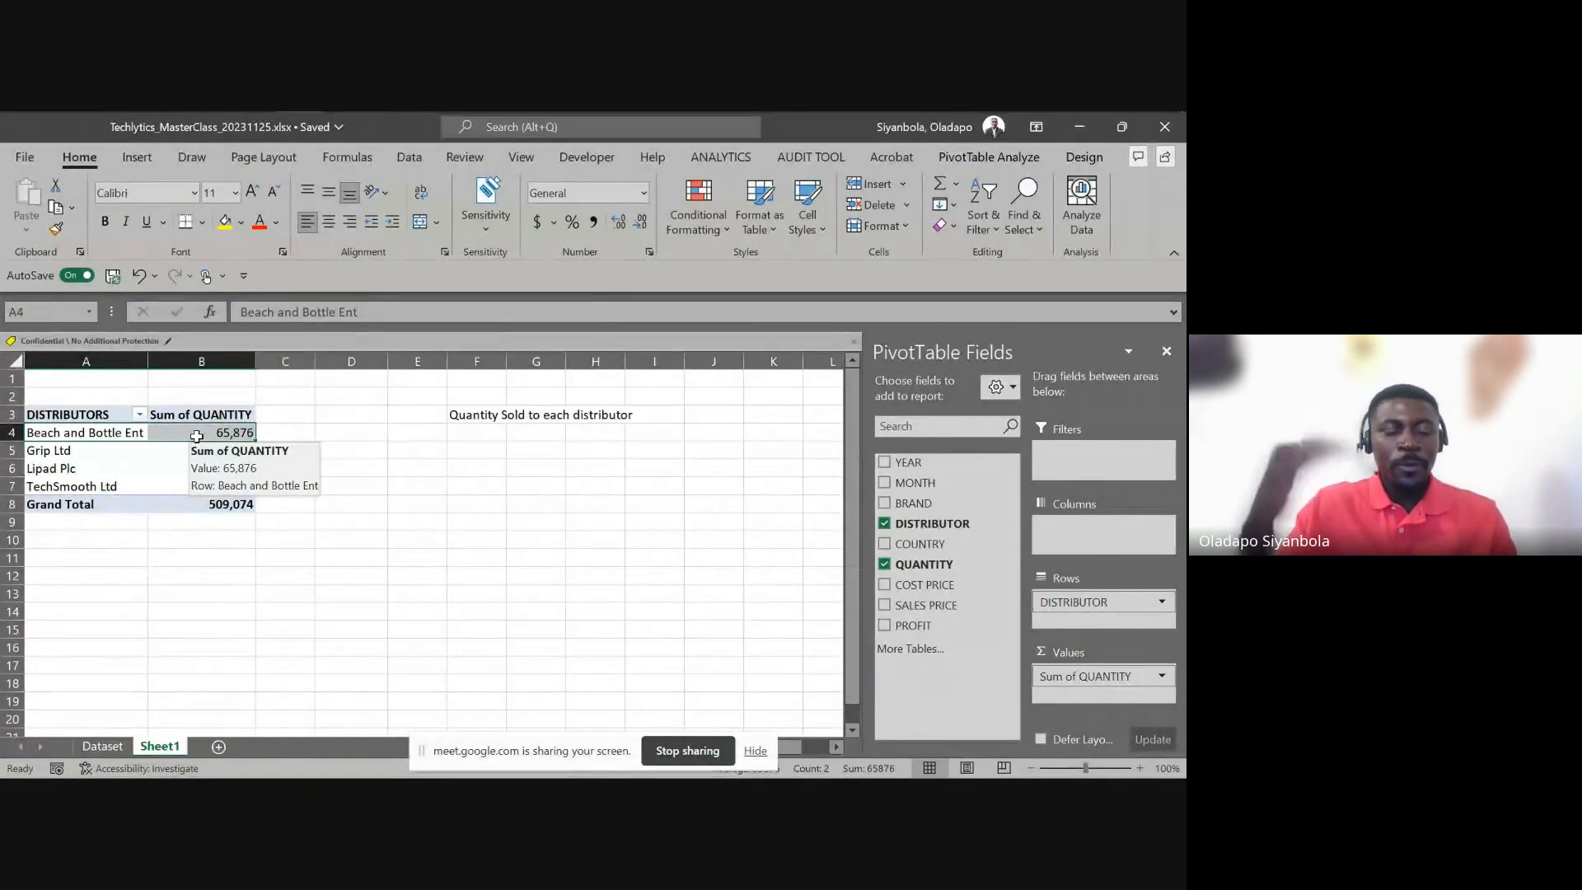
# Sort the PivotTable's distributors by Sum of QUANTITY from largest to smallest
pyautogui.click(197, 437)
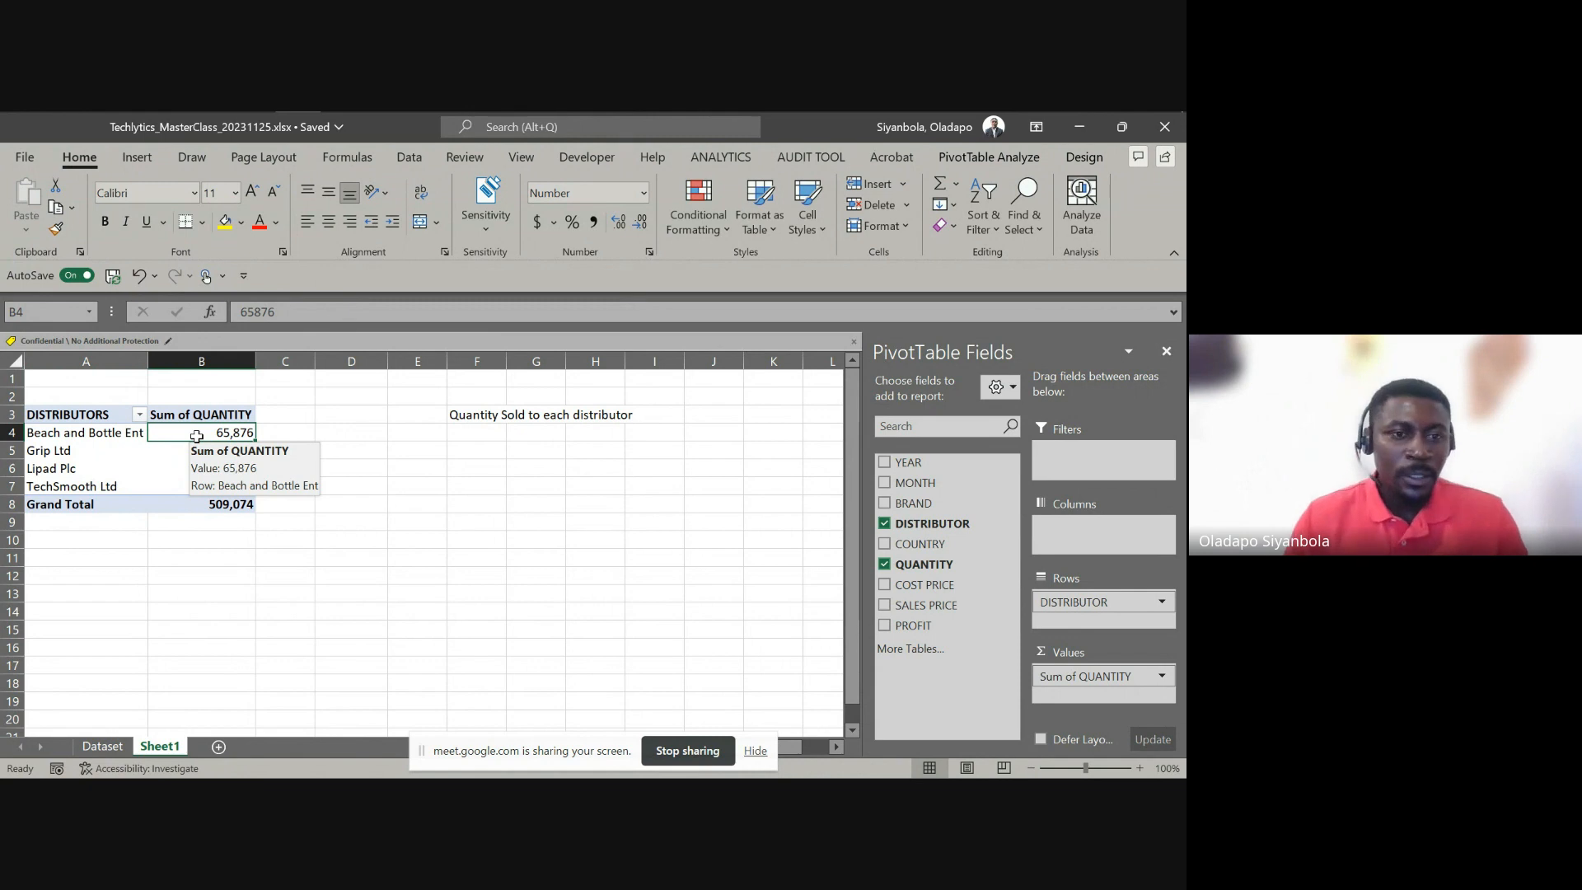
pyautogui.rightClick(197, 436)
pyautogui.press('Escape')
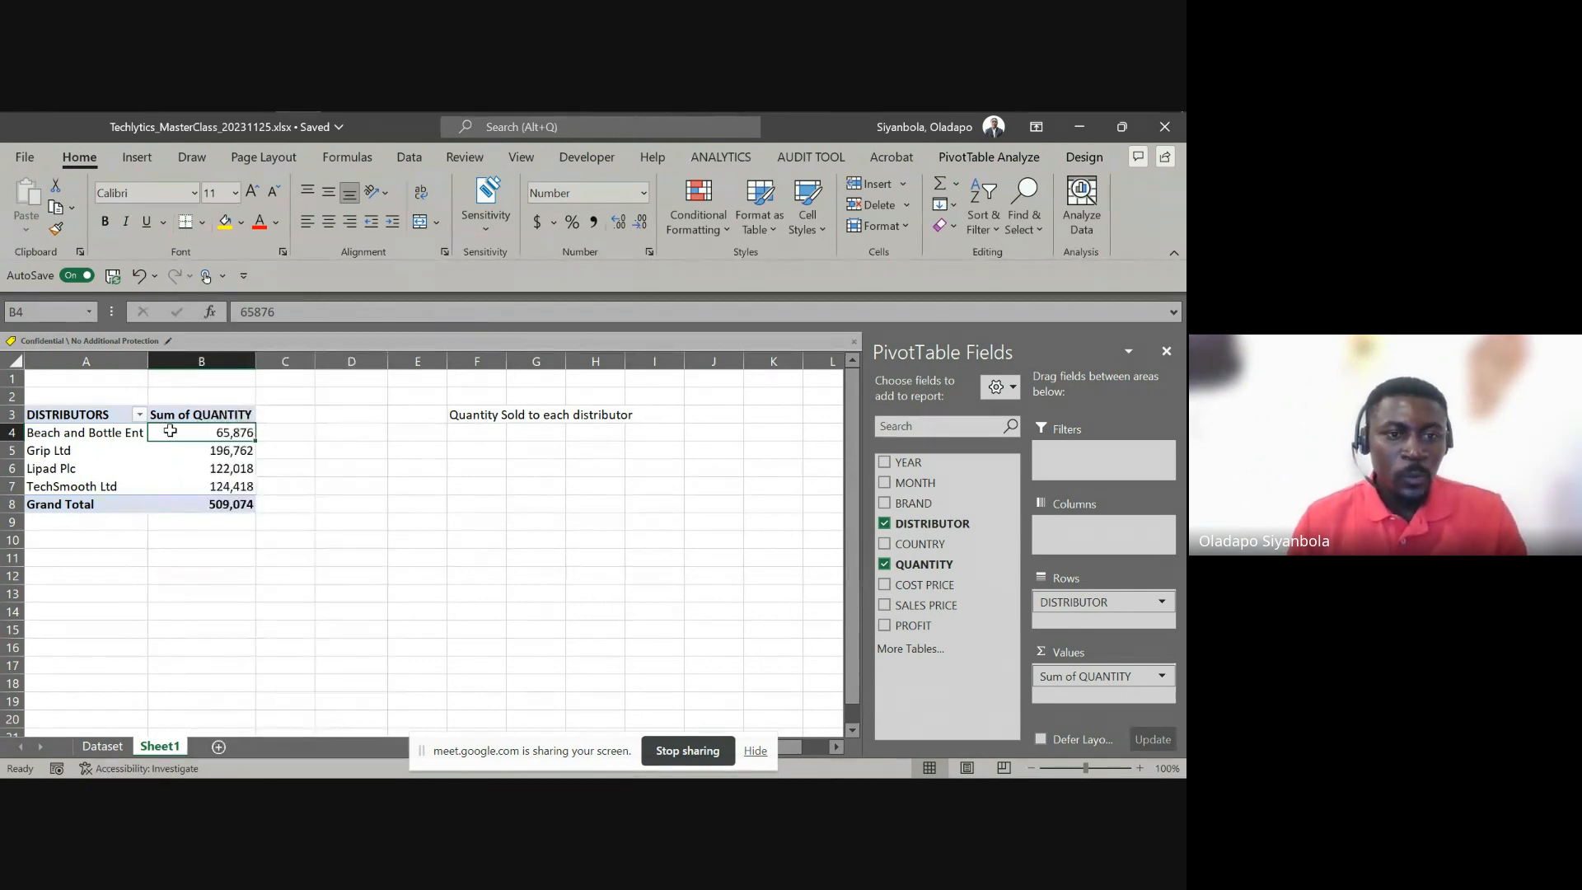
pyautogui.rightClick(212, 434)
pyautogui.moveTo(309, 574)
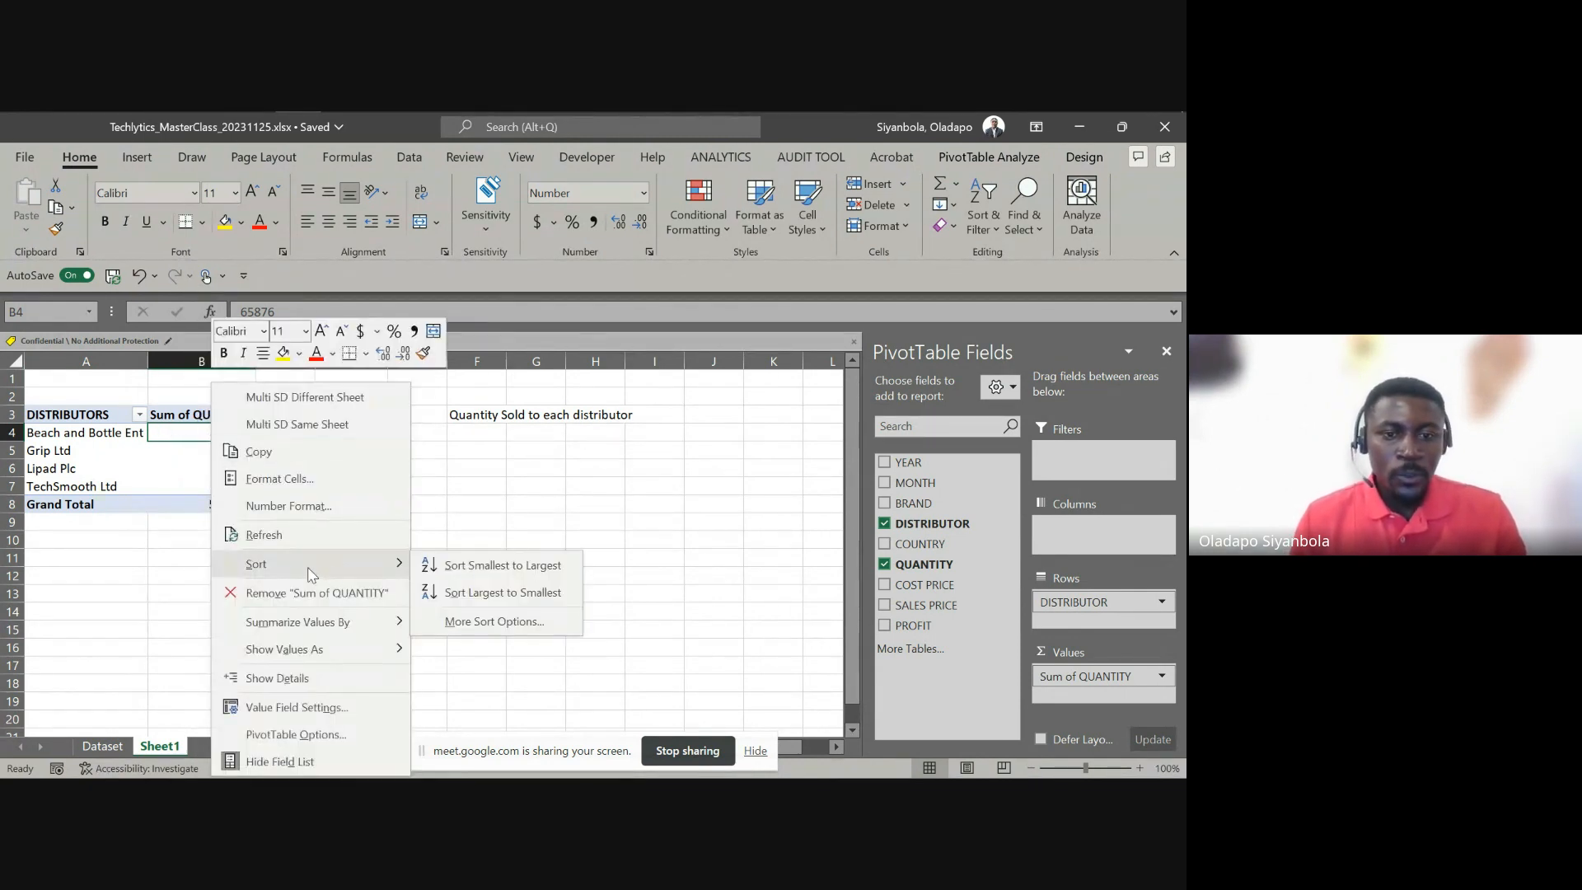
pyautogui.click(474, 594)
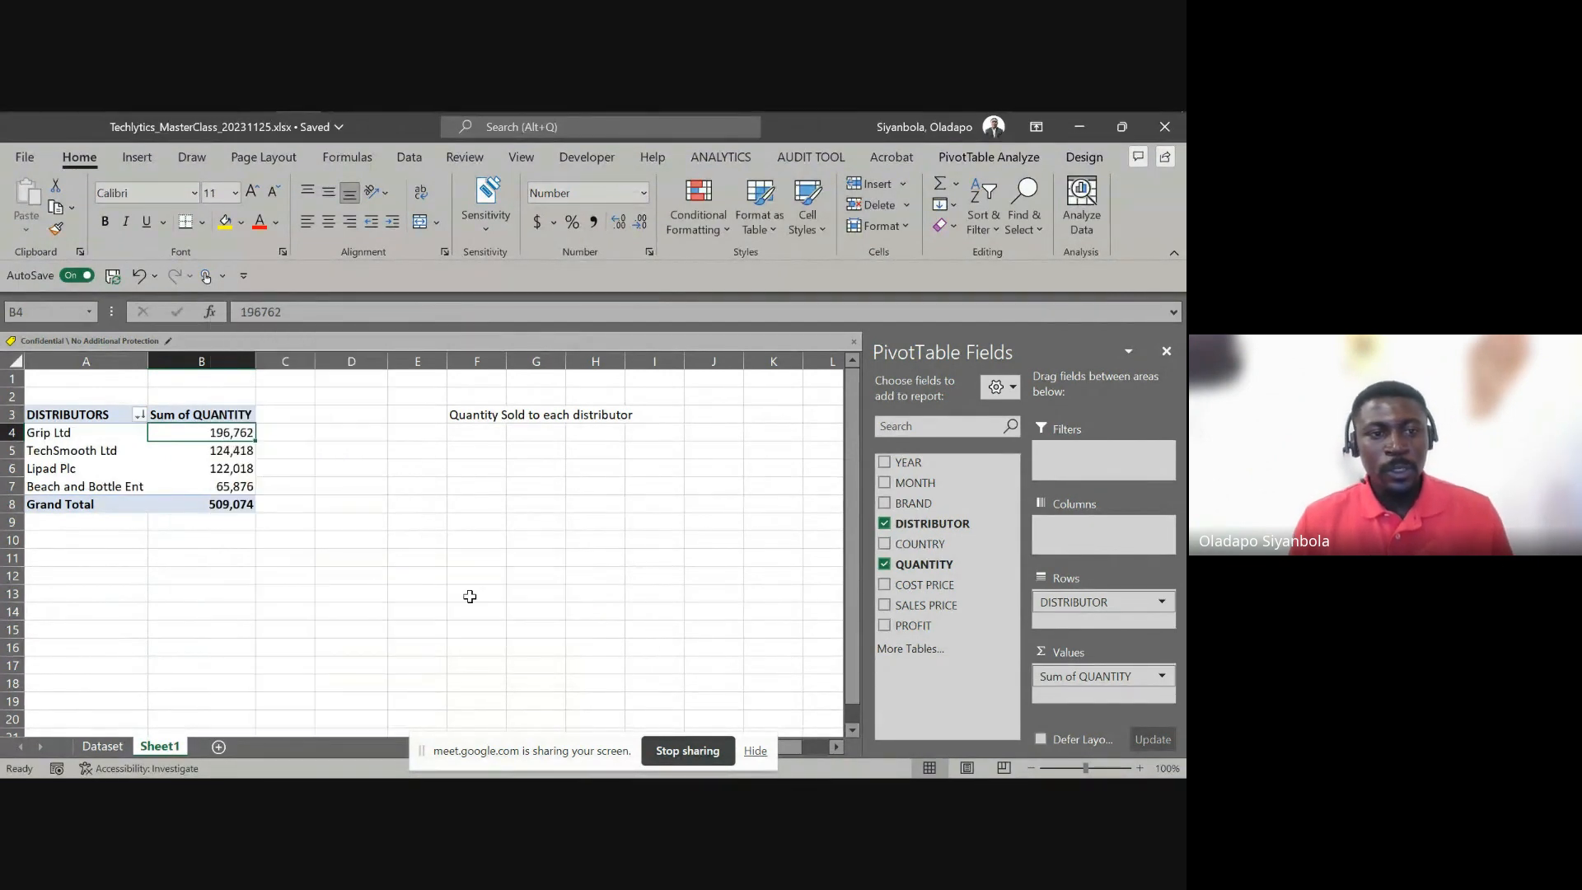
pyautogui.click(183, 458)
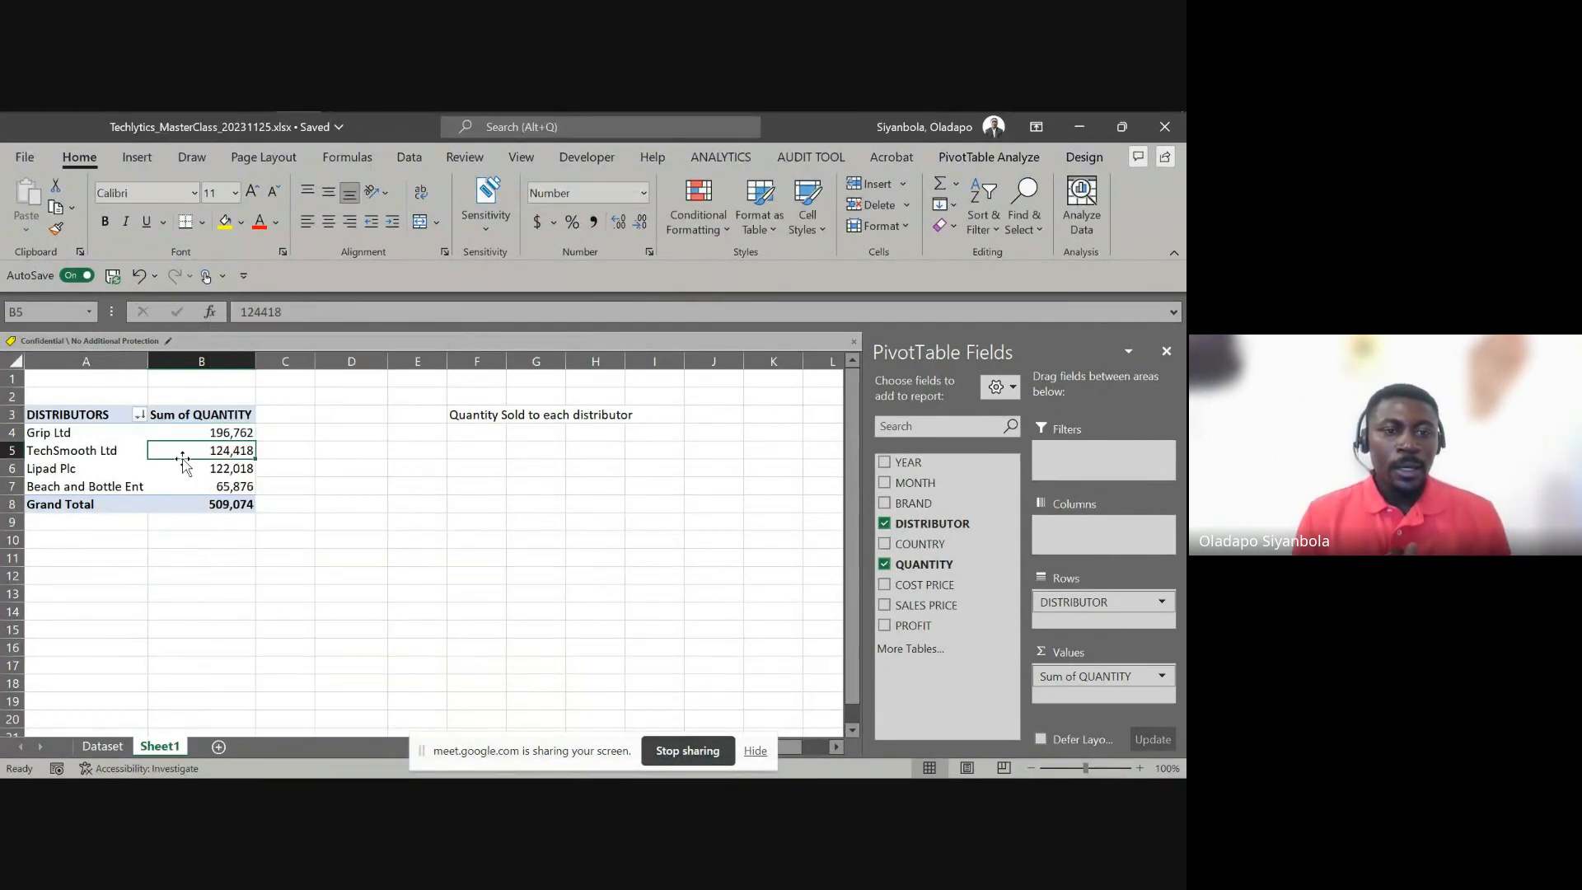
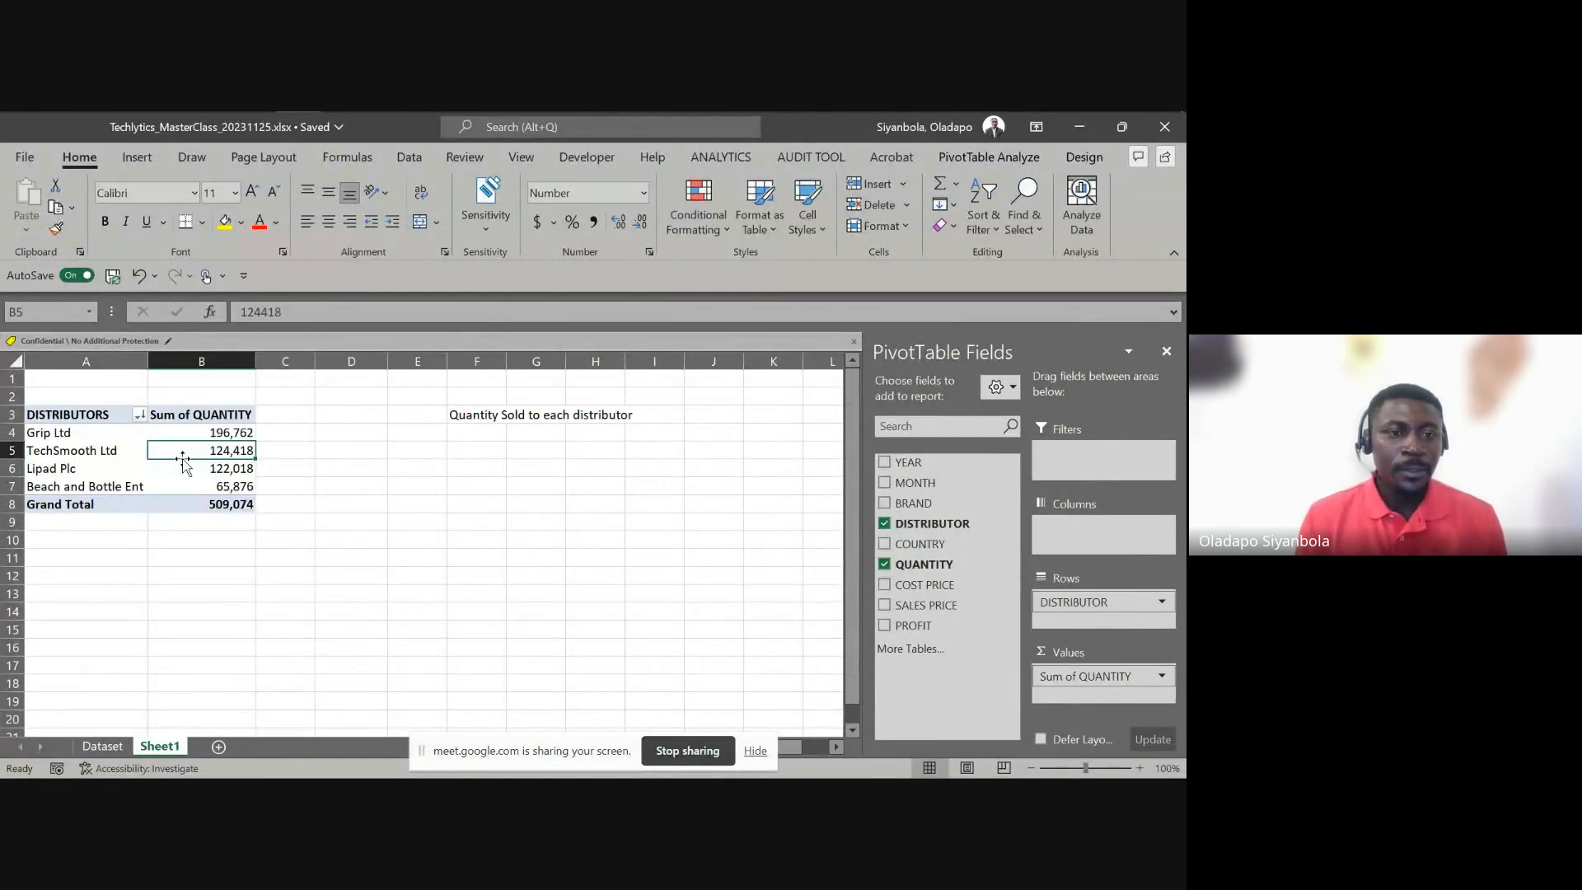
pyautogui.click(106, 438)
pyautogui.moveTo(106, 437); pyautogui.dragTo(205, 487)
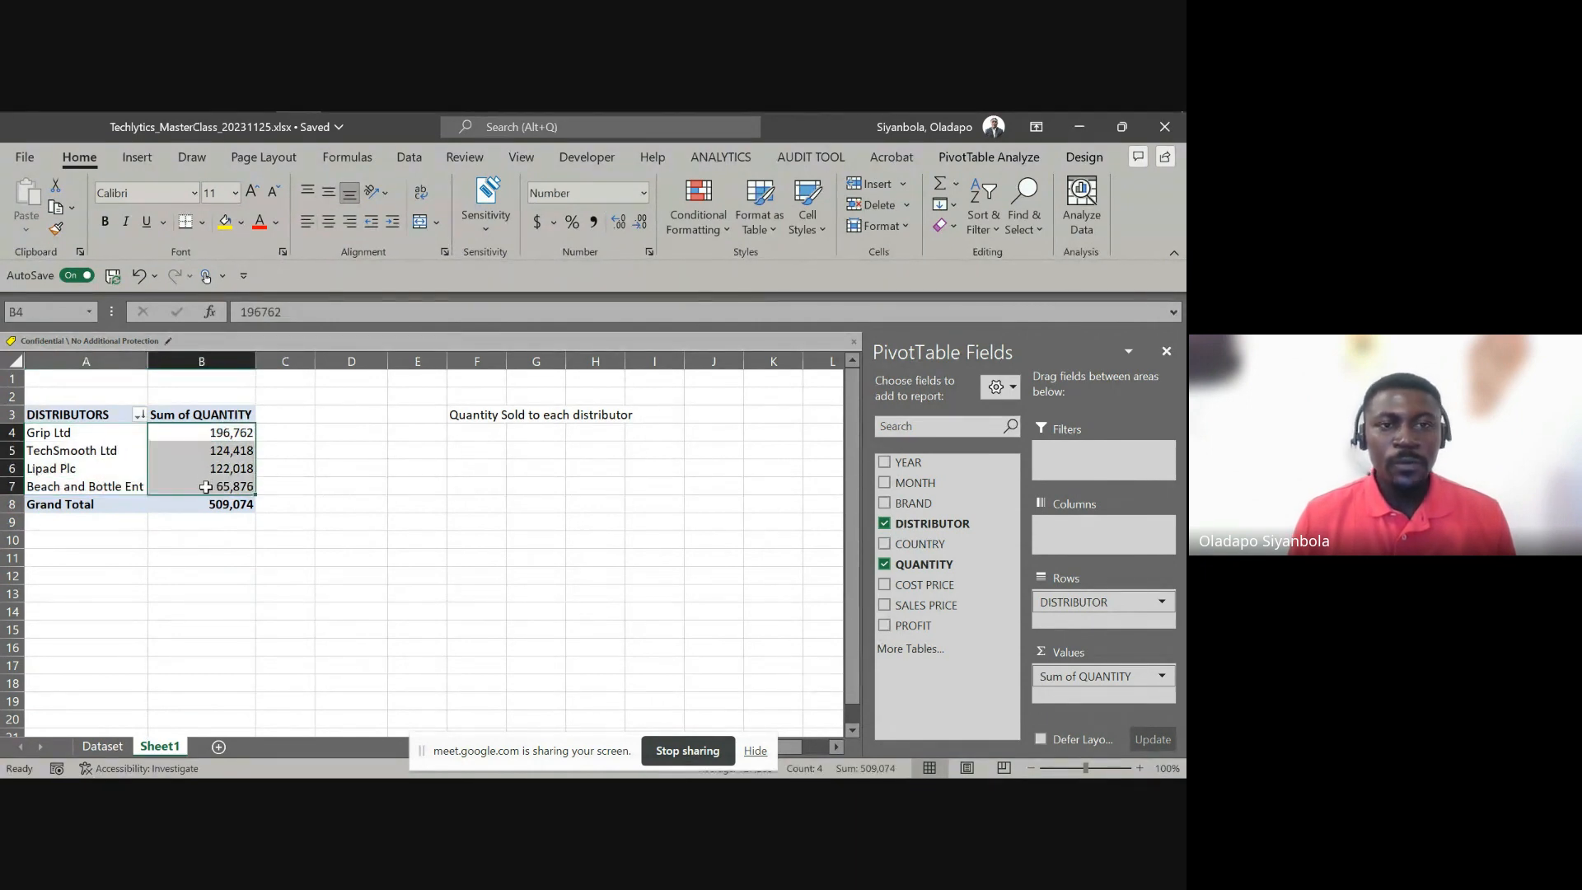
pyautogui.click(212, 469)
# Insert a PivotChart of the standard Pie type from the distributor quantity PivotTable
pyautogui.click(178, 450)
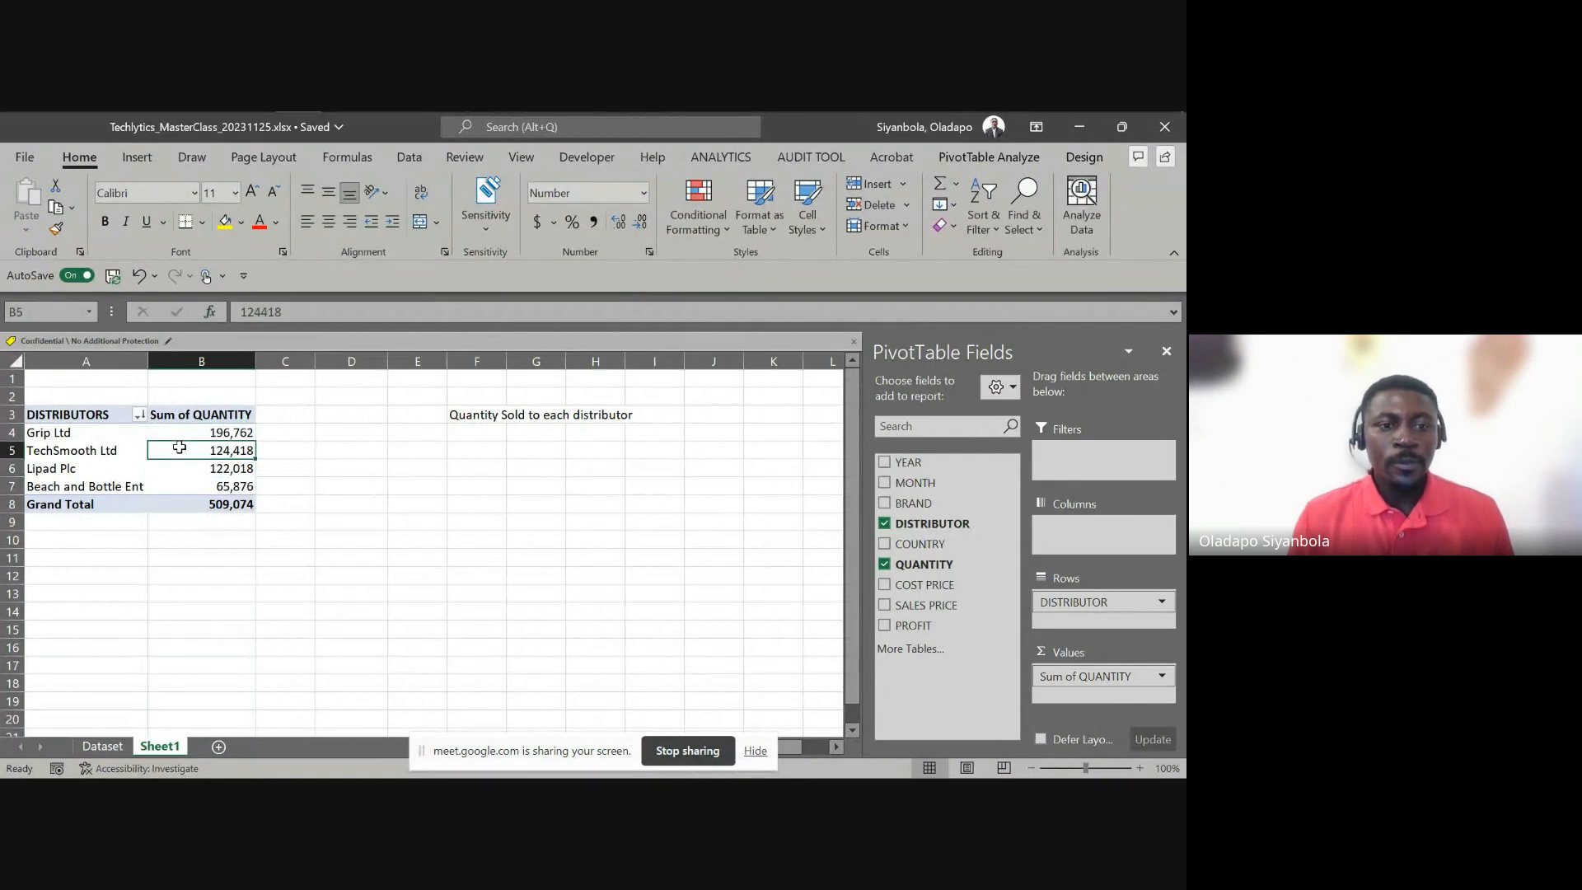
pyautogui.click(995, 161)
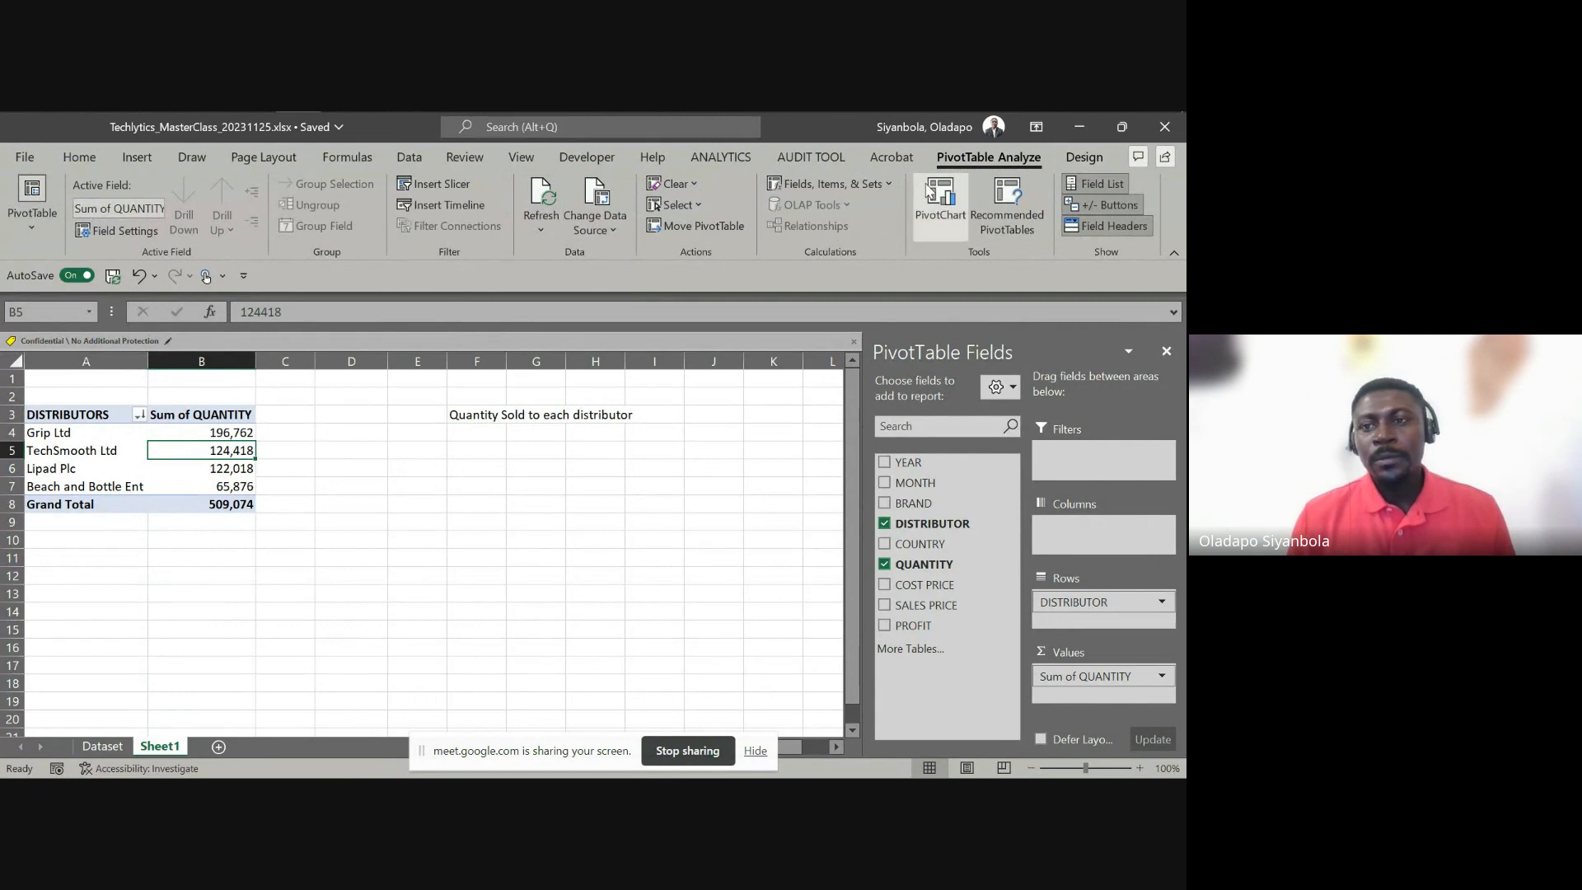
pyautogui.click(940, 207)
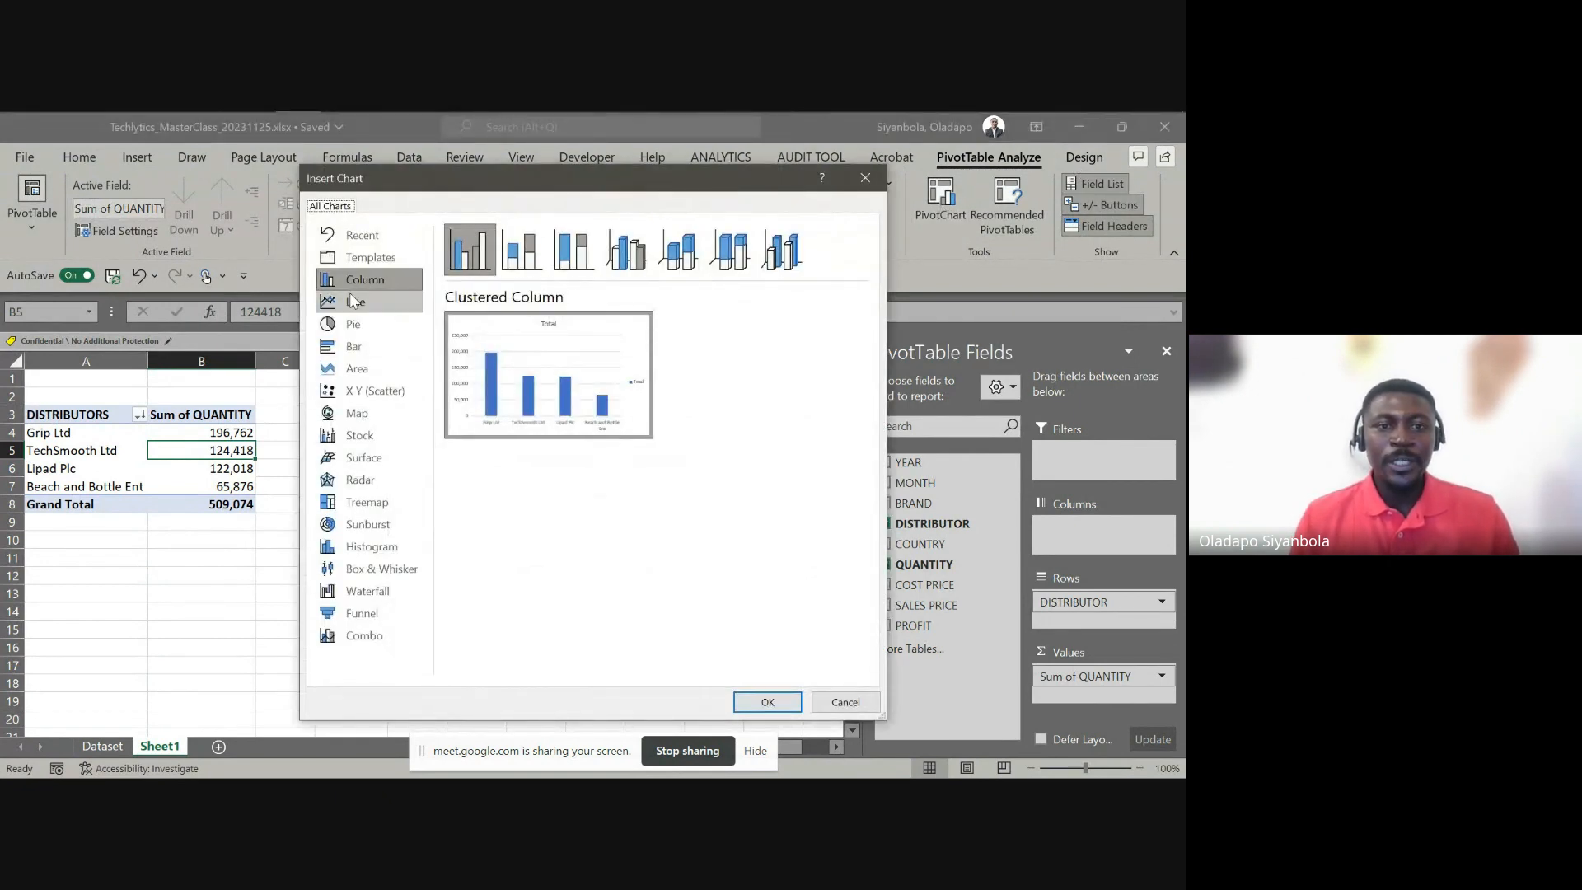
pyautogui.click(355, 302)
pyautogui.click(353, 324)
pyautogui.click(358, 363)
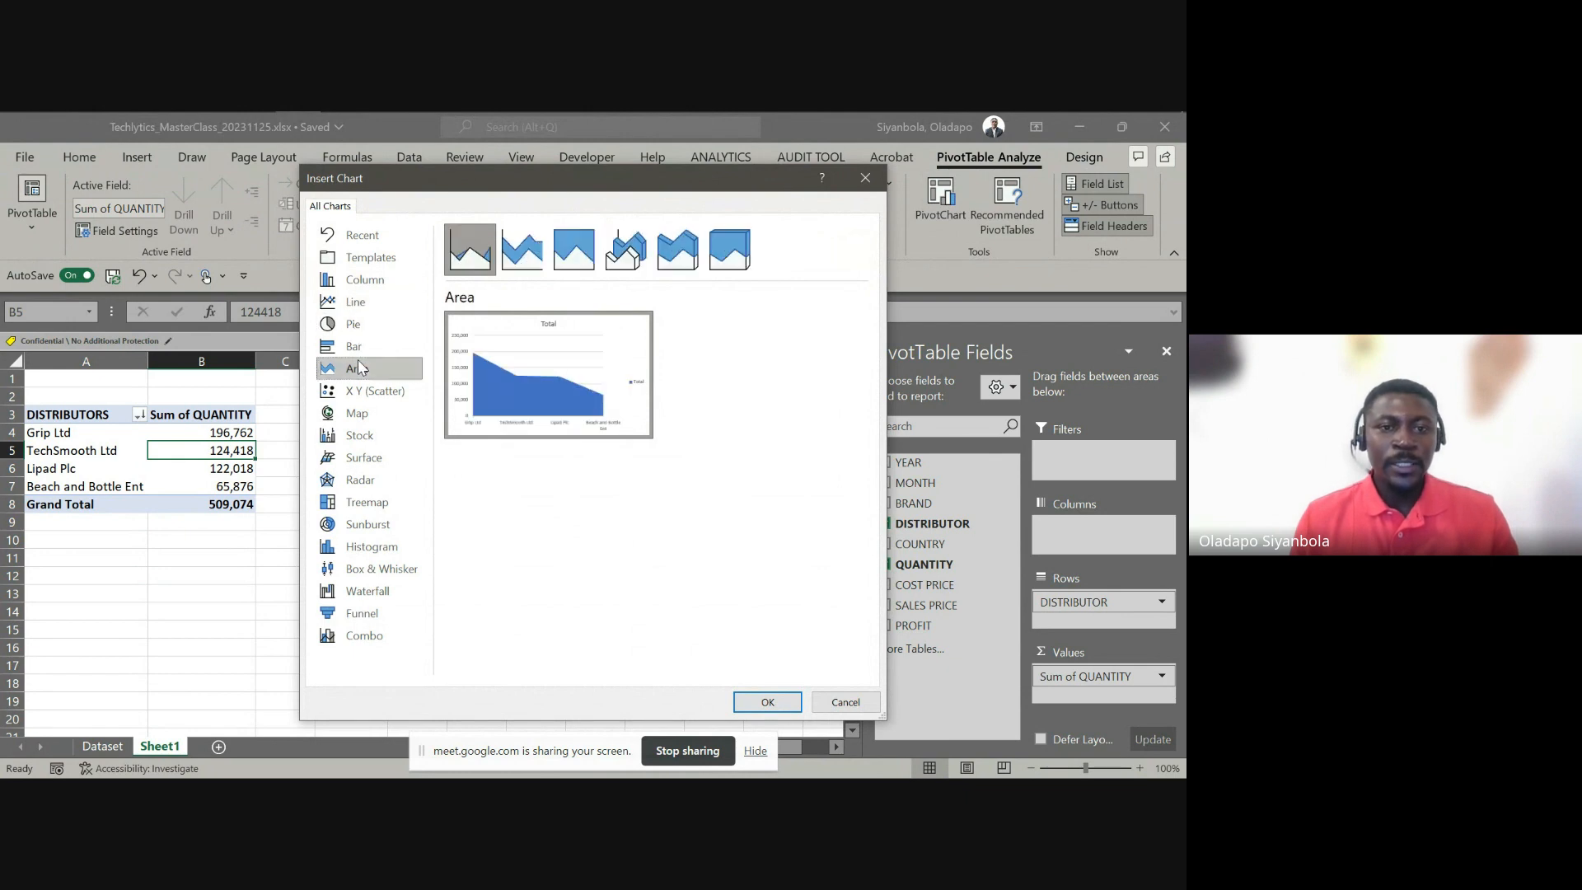
pyautogui.click(355, 347)
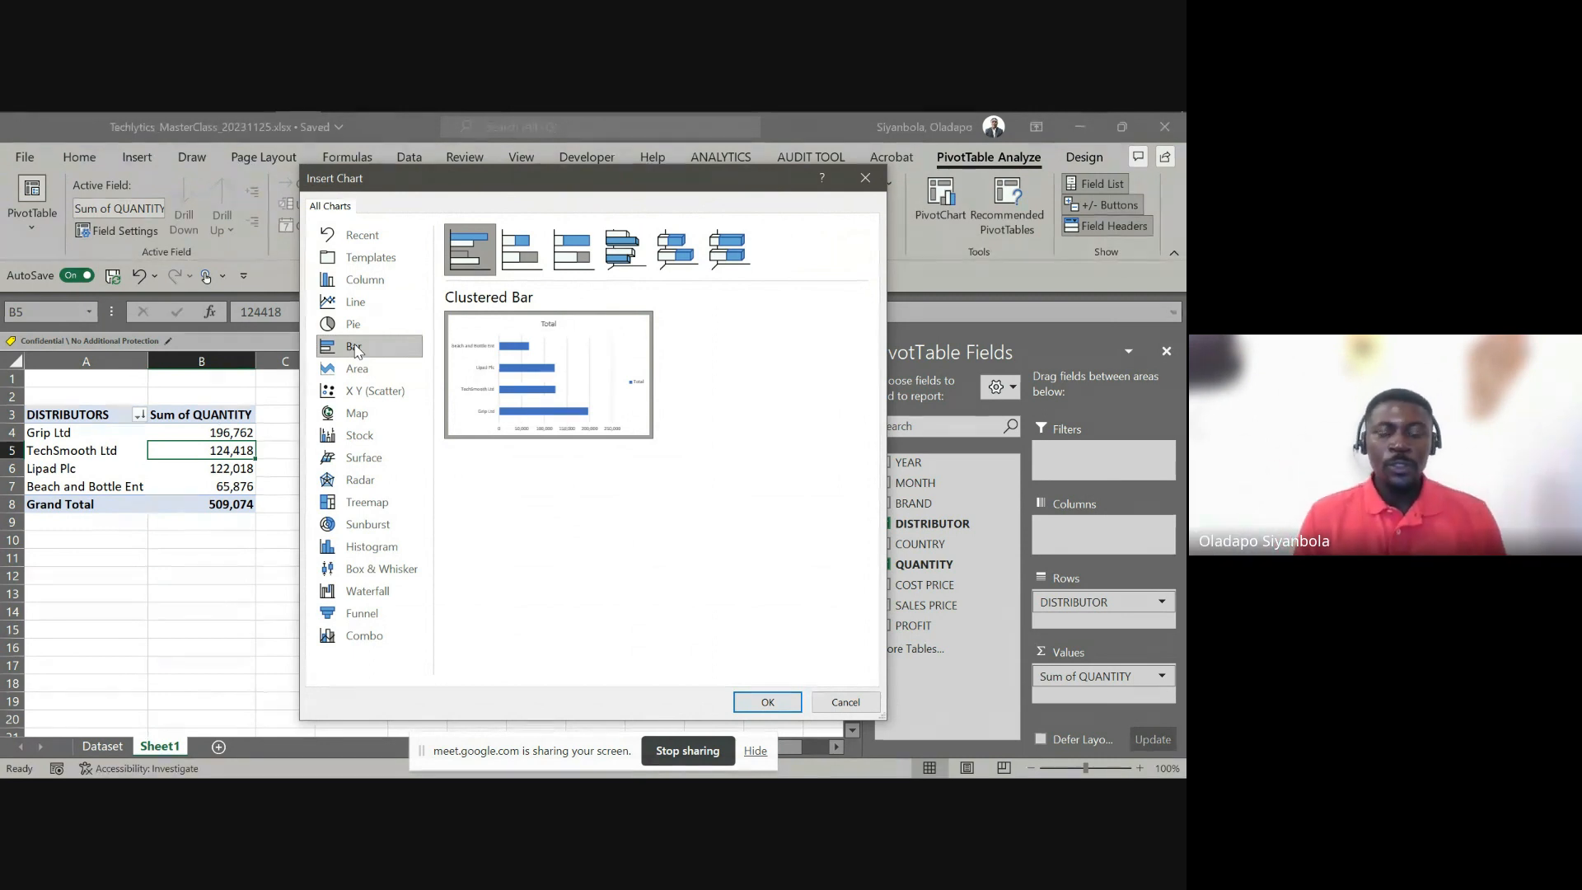
pyautogui.click(349, 323)
pyautogui.moveTo(457, 365)
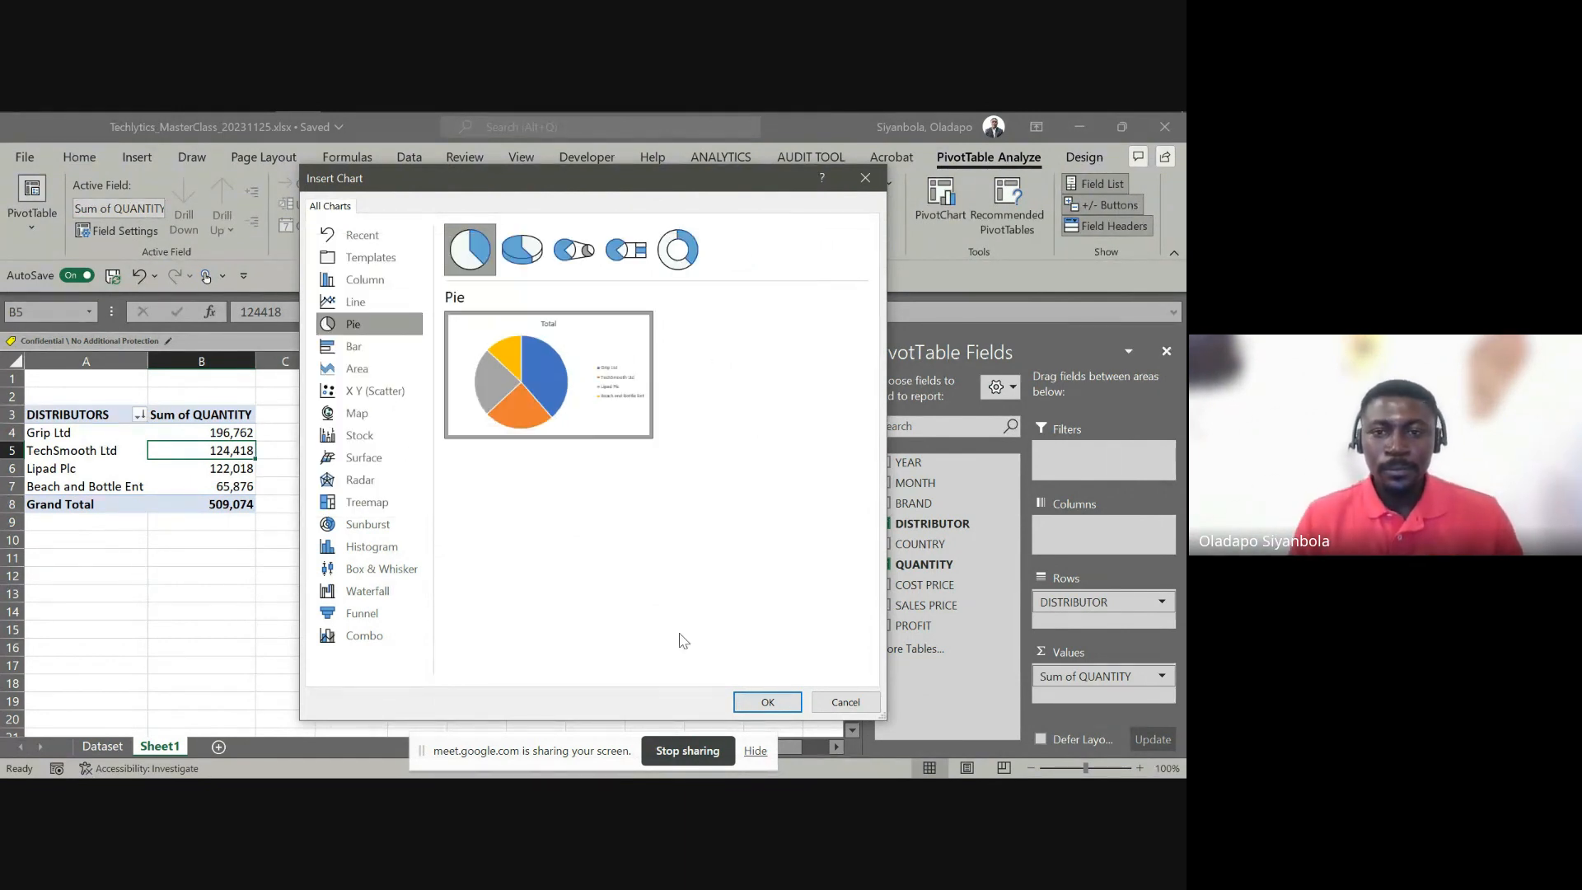
pyautogui.click(763, 703)
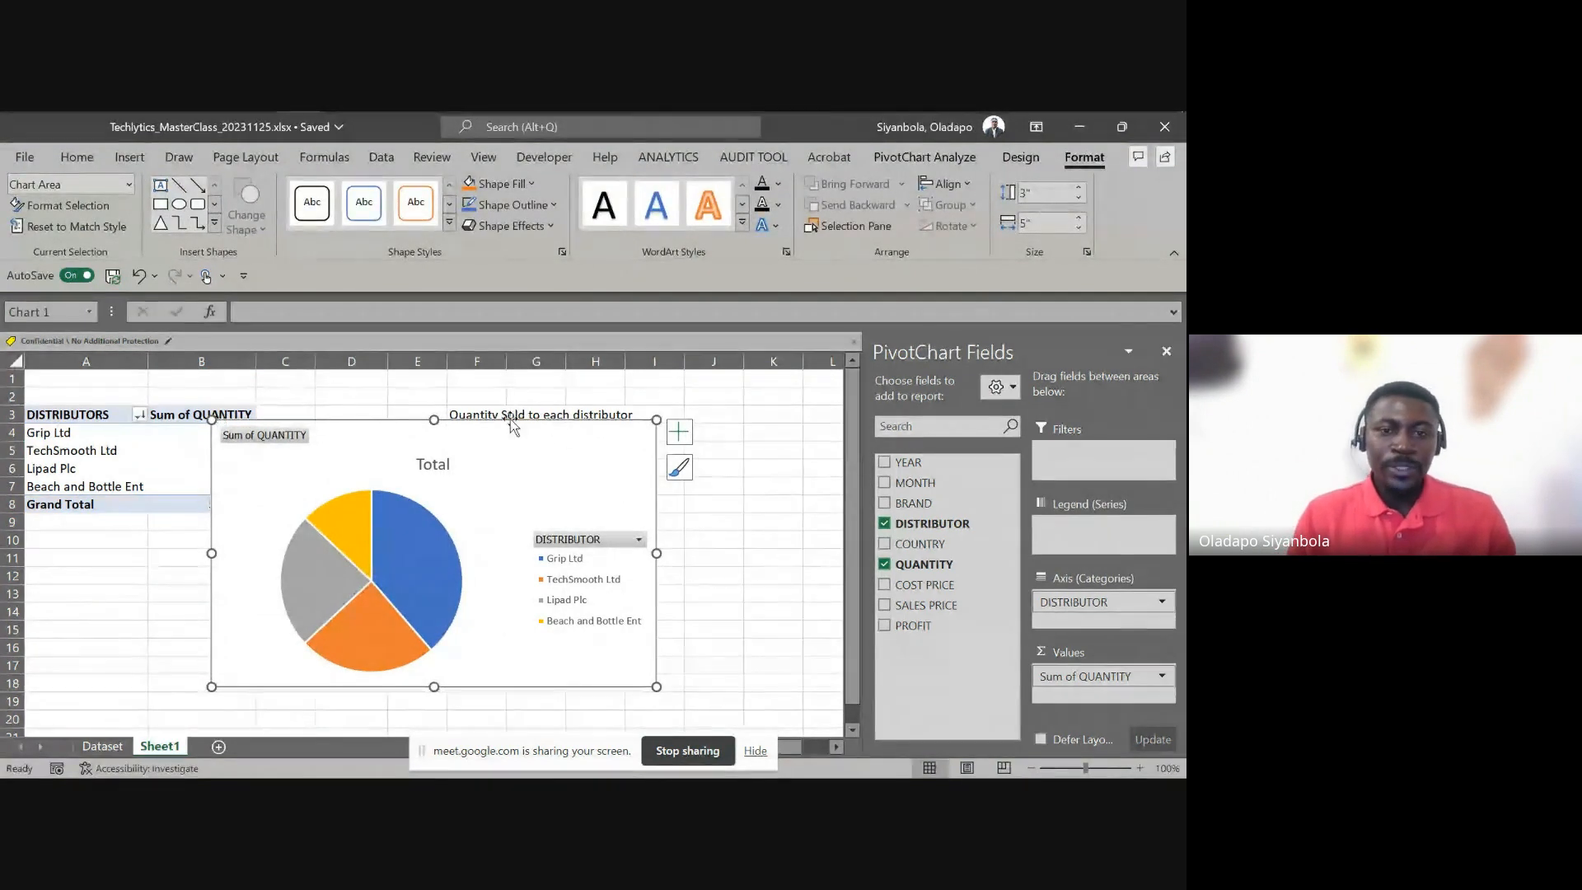
# Move the pie chart beside and slightly below the PivotTable, clear of its values and the question text in row 3
pyautogui.moveTo(510, 418); pyautogui.dragTo(599, 420)
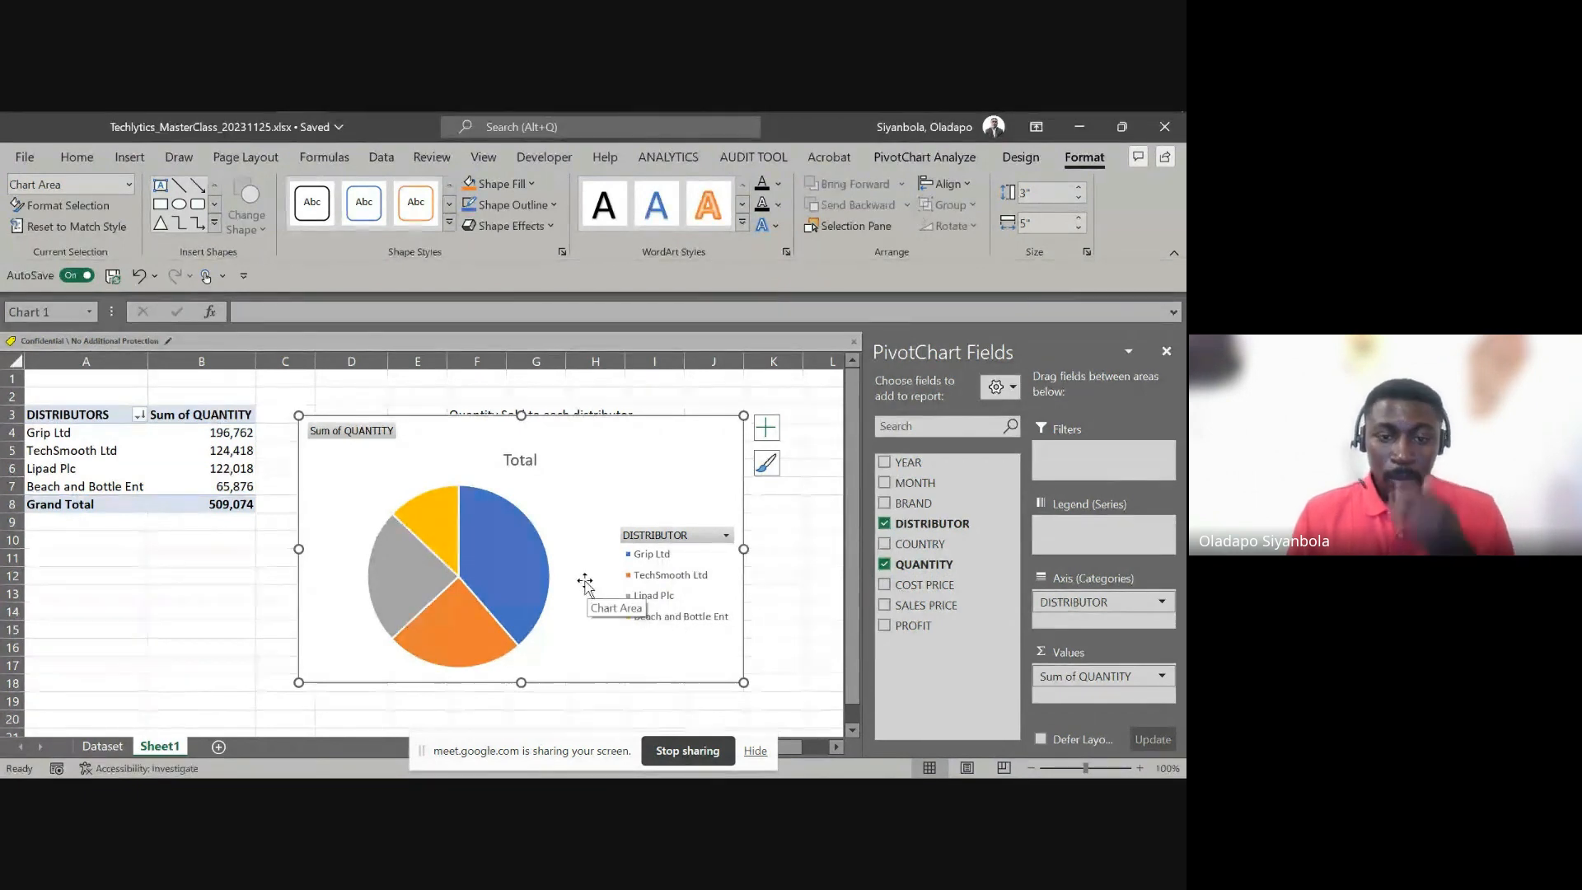
pyautogui.click(520, 459)
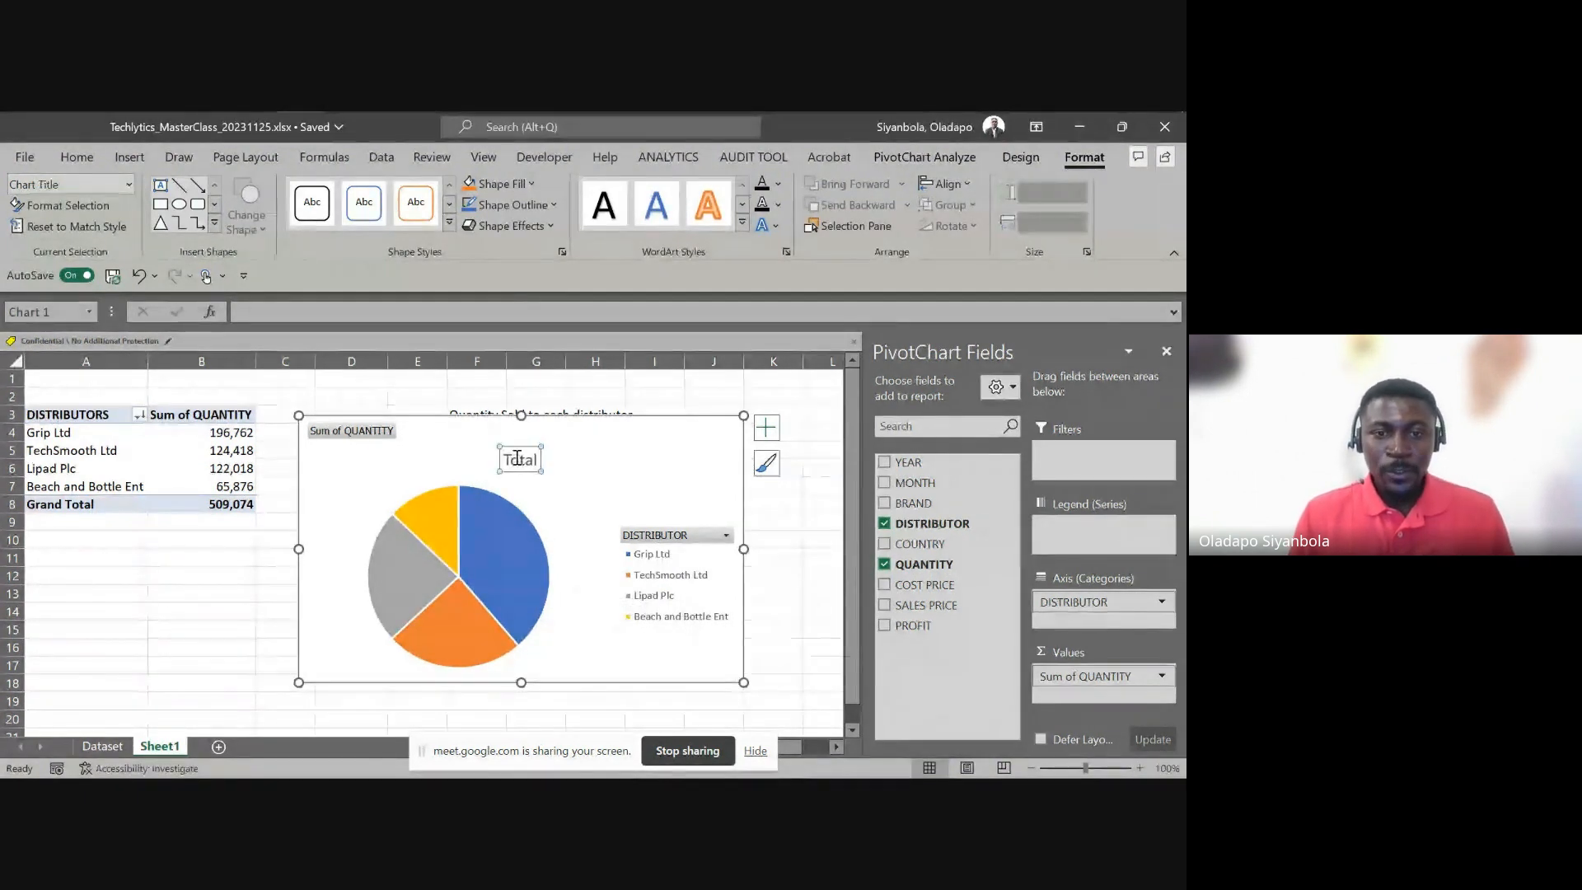
pyautogui.moveTo(459, 434); pyautogui.dragTo(433, 480)
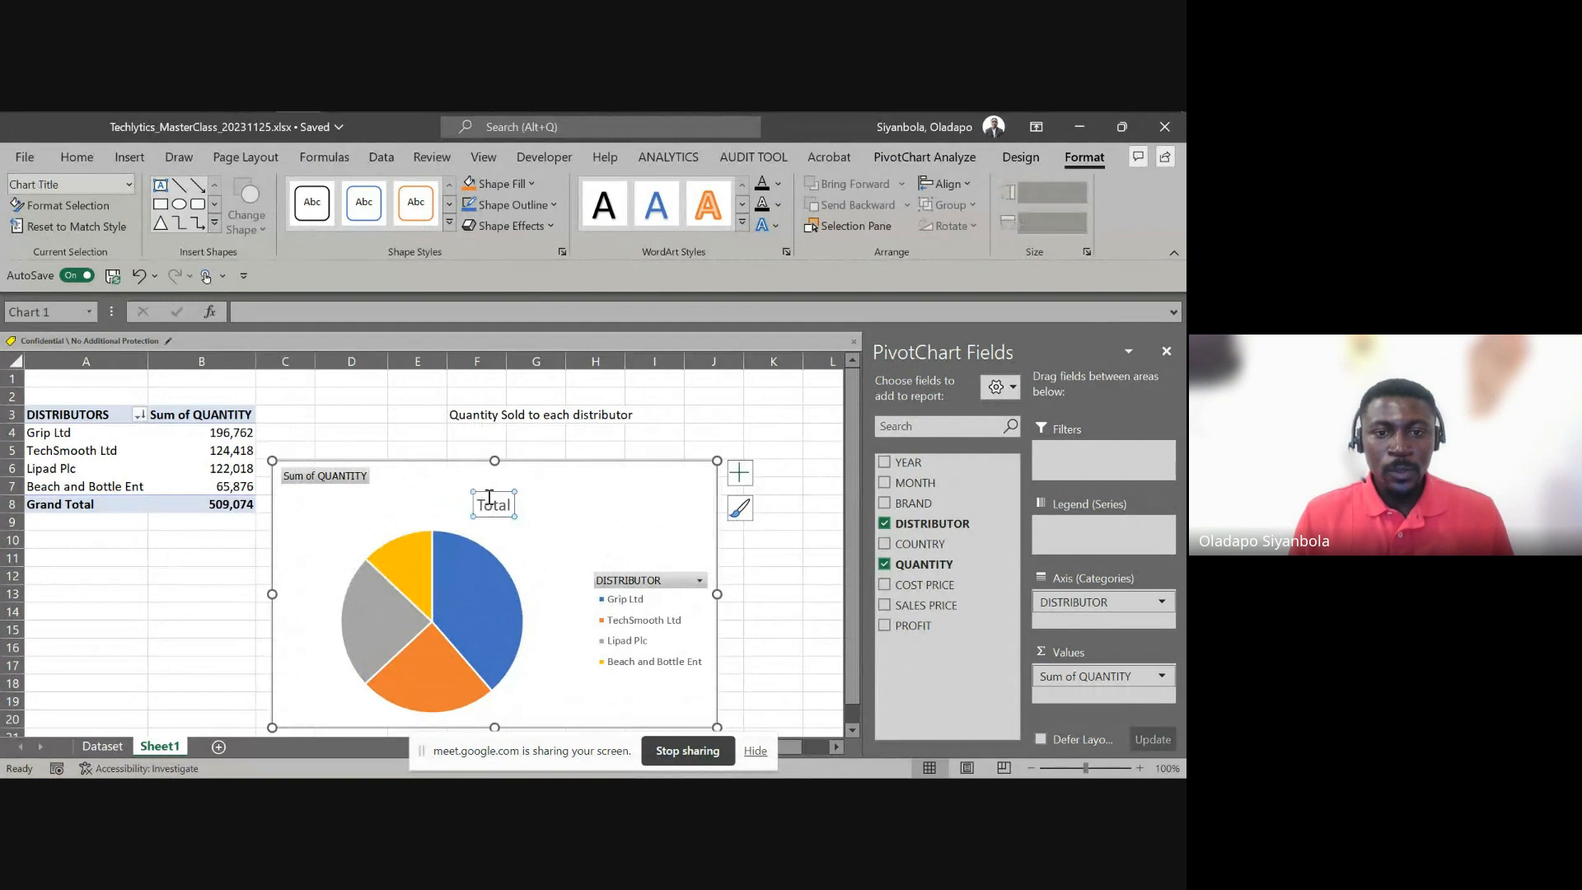
# Change the pie chart's title to "Quantity Per Distributor"
pyautogui.doubleClick(492, 505)
pyautogui.write('Quam')
pyautogui.press('BackSpace')
pyautogui.write('ntity')
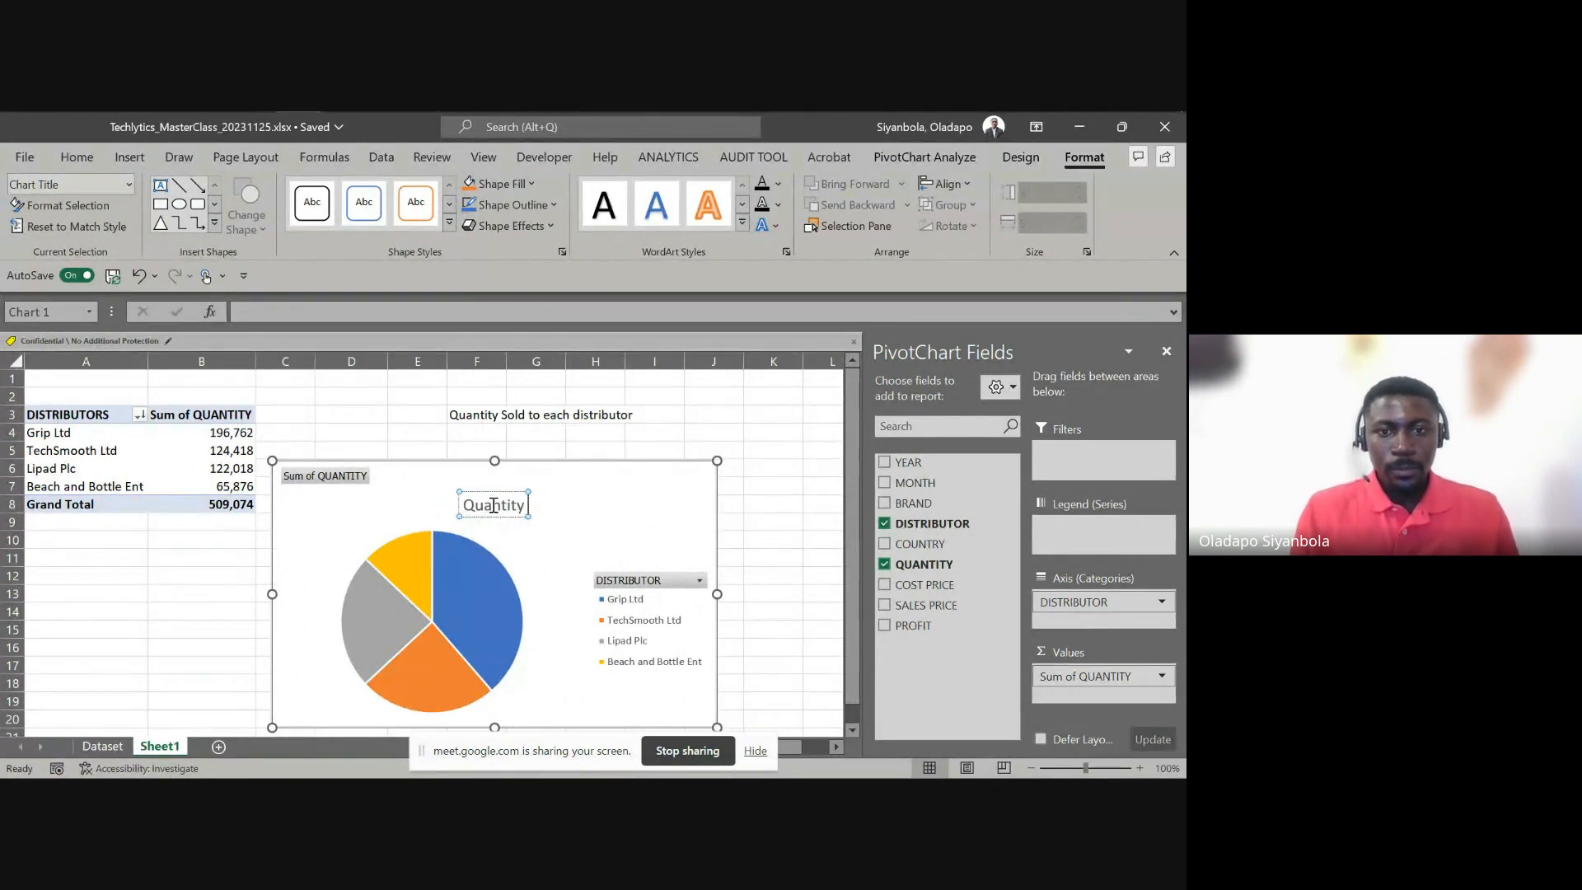
pyautogui.write(' Per Distri')
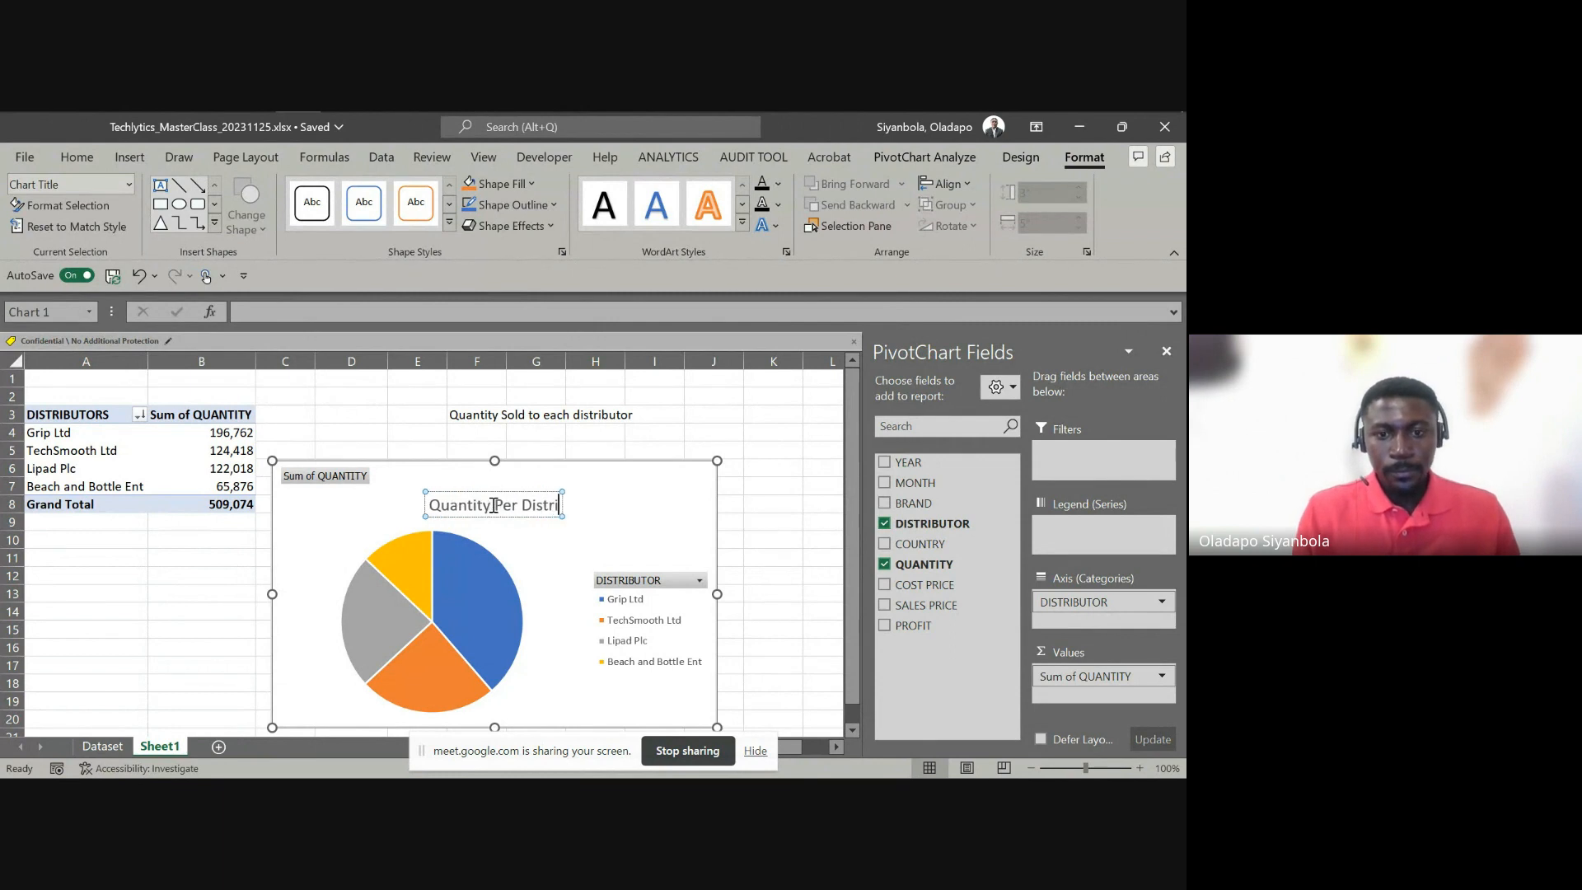
pyautogui.write('butor')
pyautogui.click(487, 517)
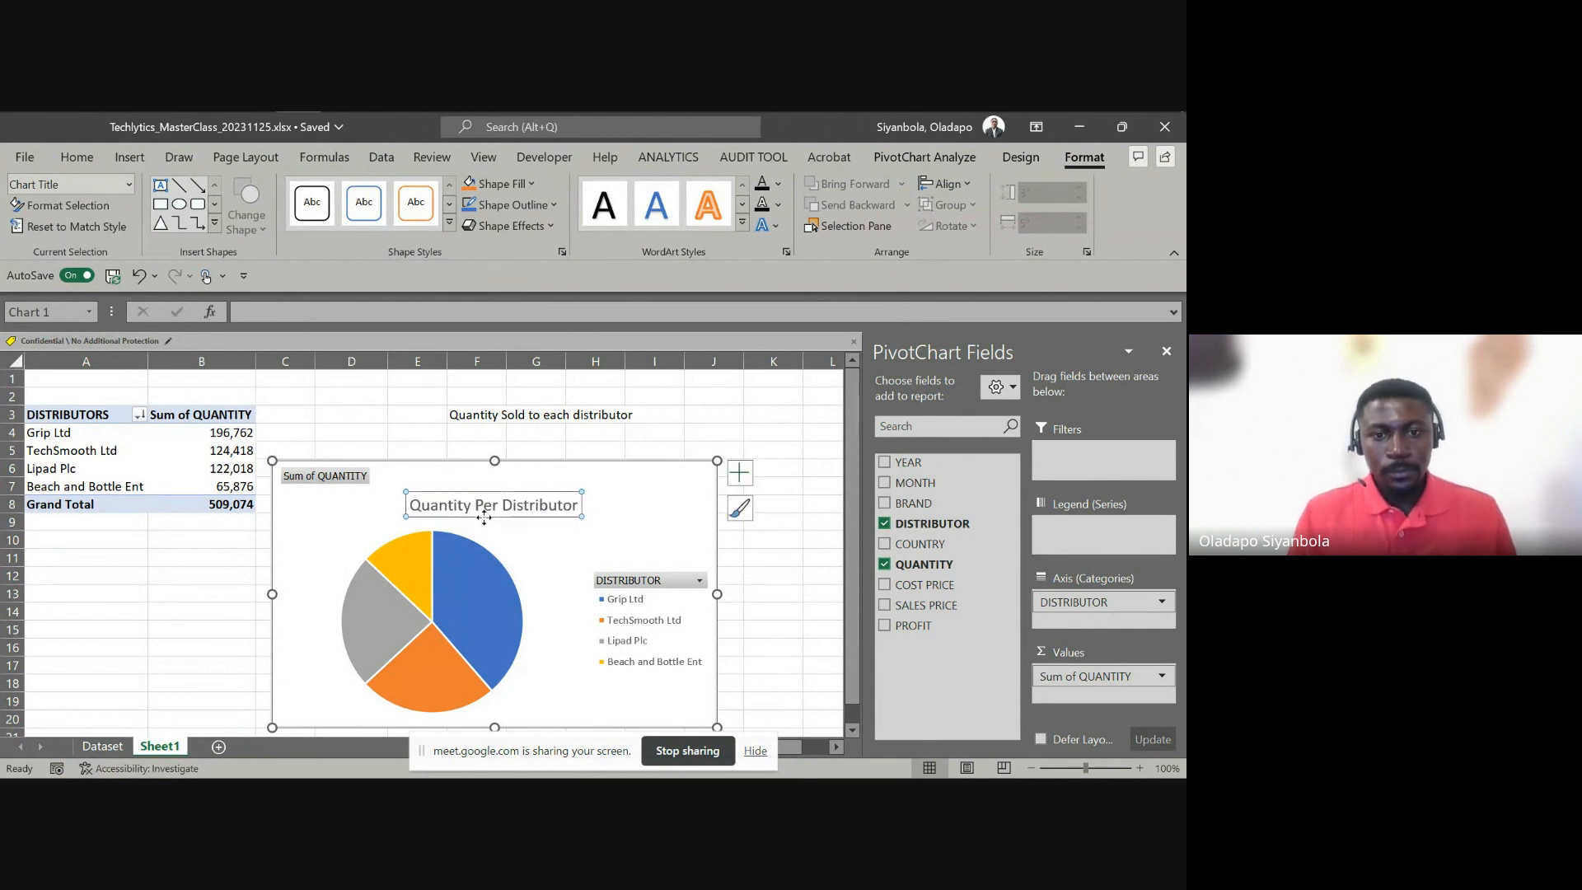
# Add data labels to the pie slices and colour the label text white
pyautogui.rightClick(475, 559)
pyautogui.click(606, 497)
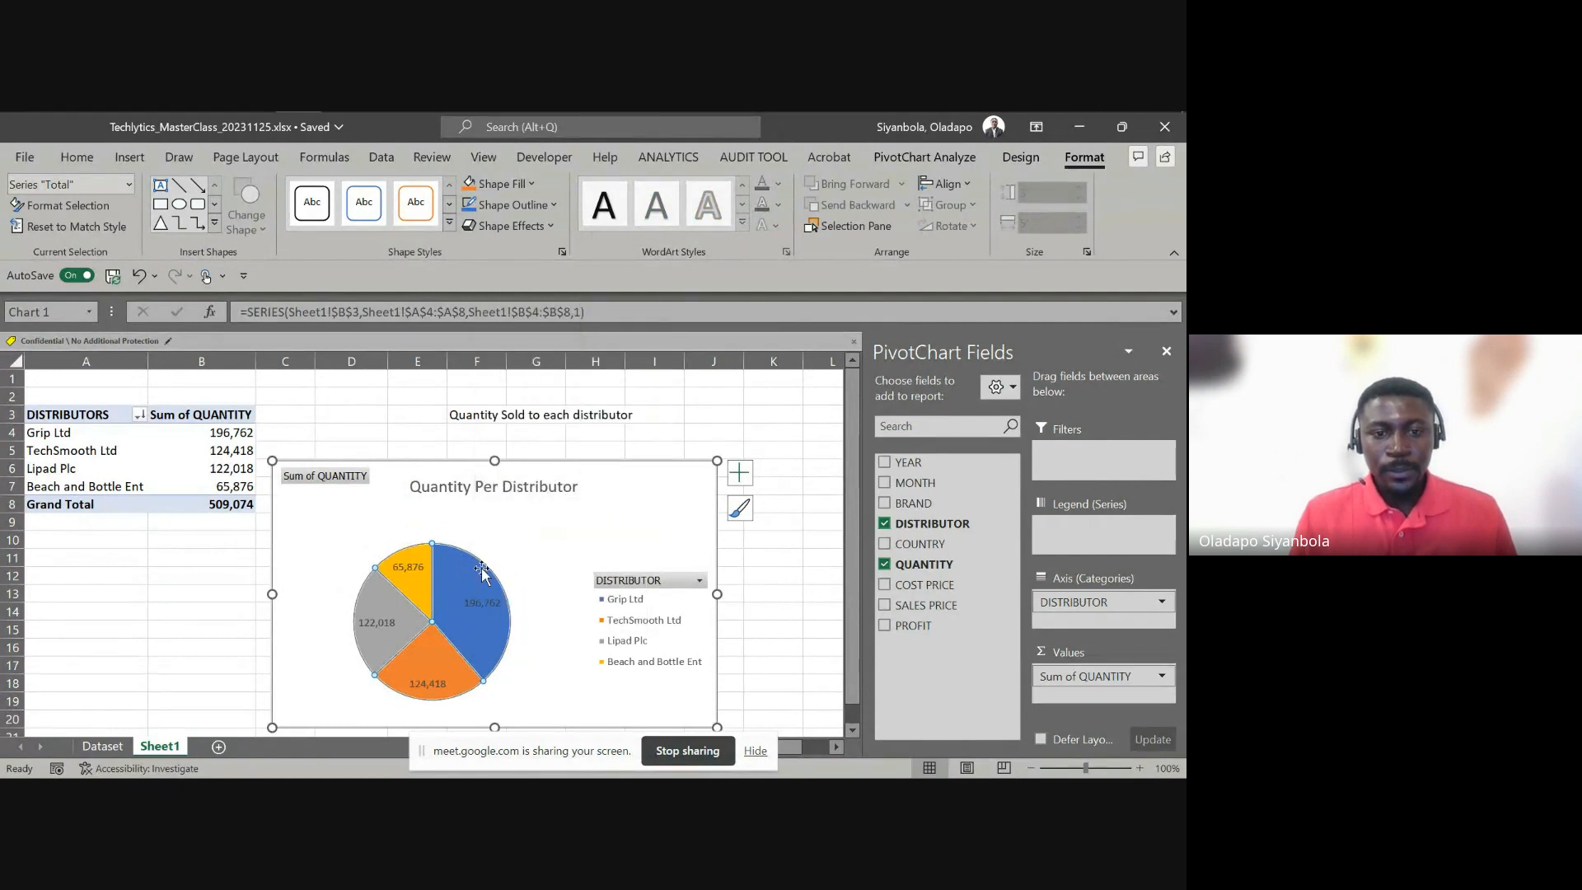
pyautogui.click(418, 568)
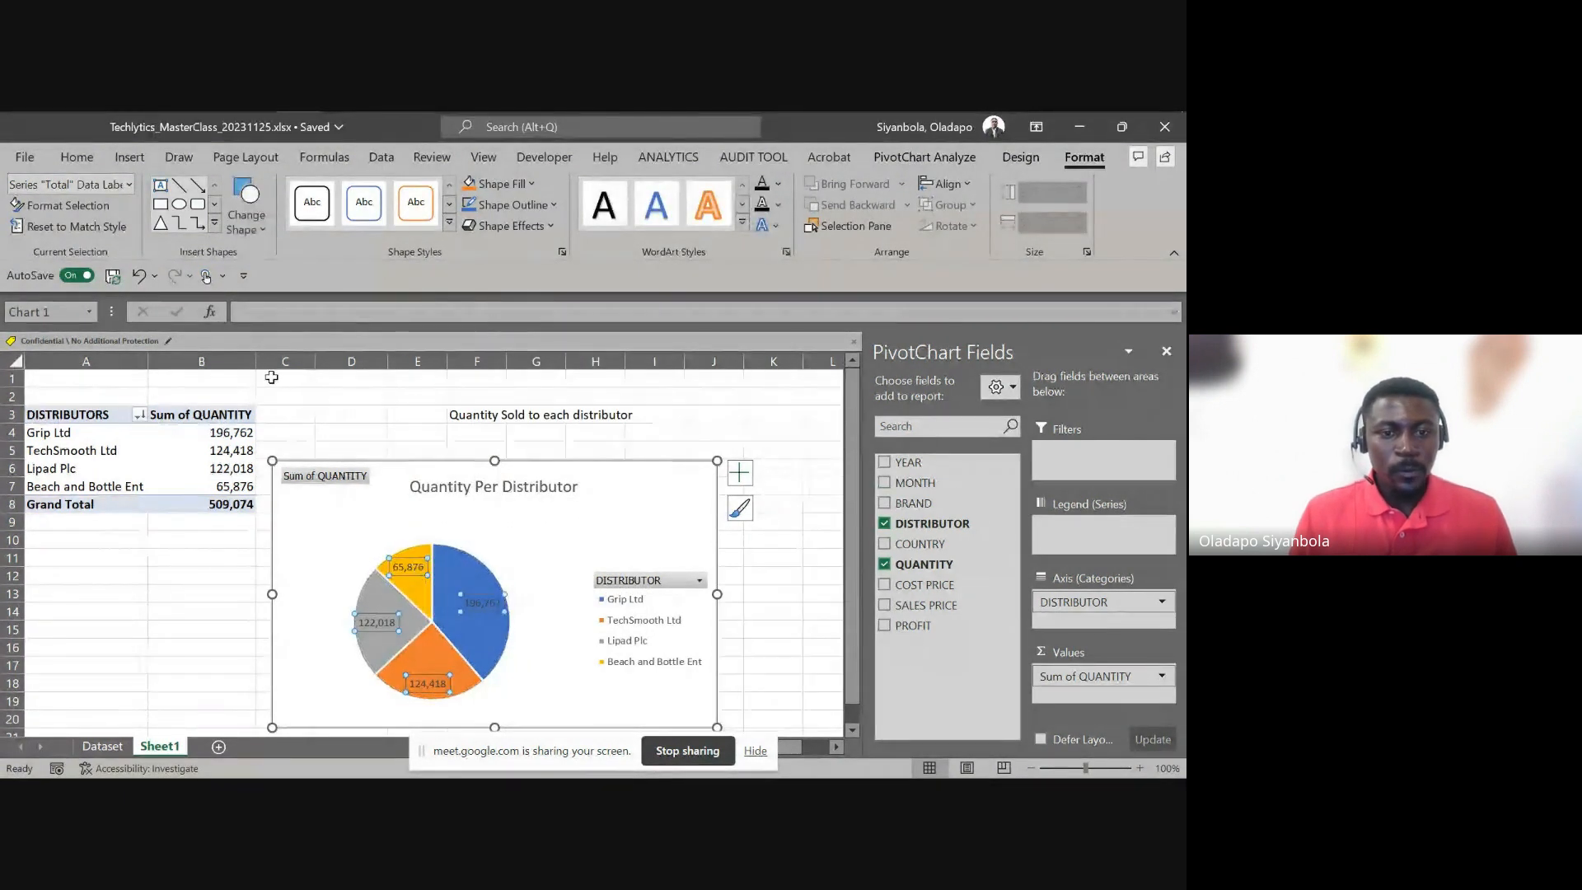
pyautogui.click(76, 157)
pyautogui.click(276, 222)
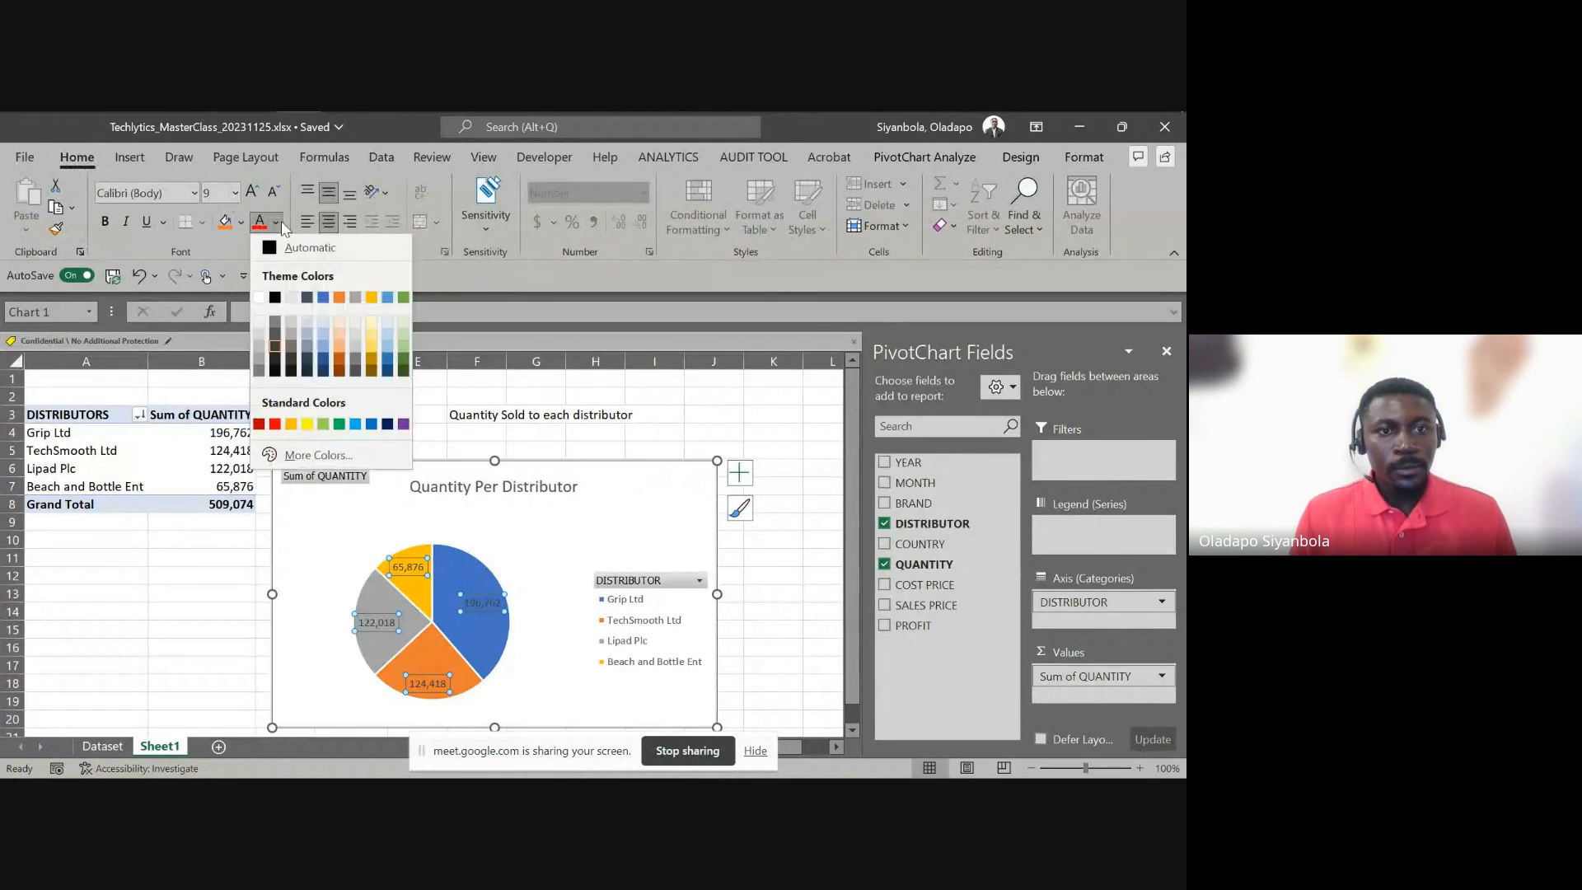
pyautogui.click(264, 301)
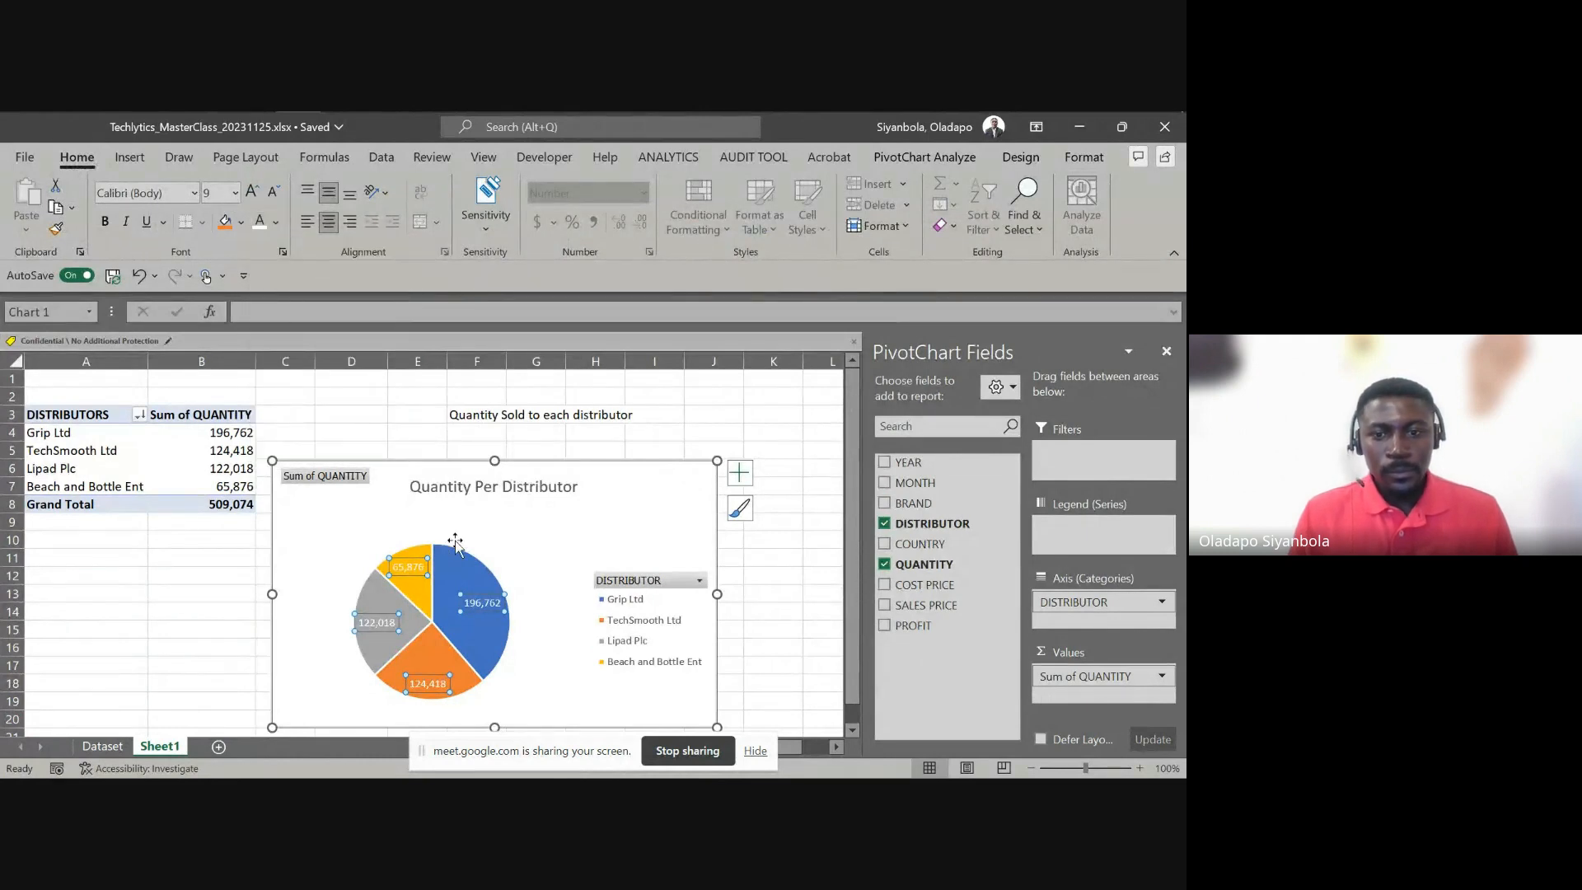
# Hide all field buttons on the pie chart
pyautogui.click(700, 580)
pyautogui.rightClick(666, 585)
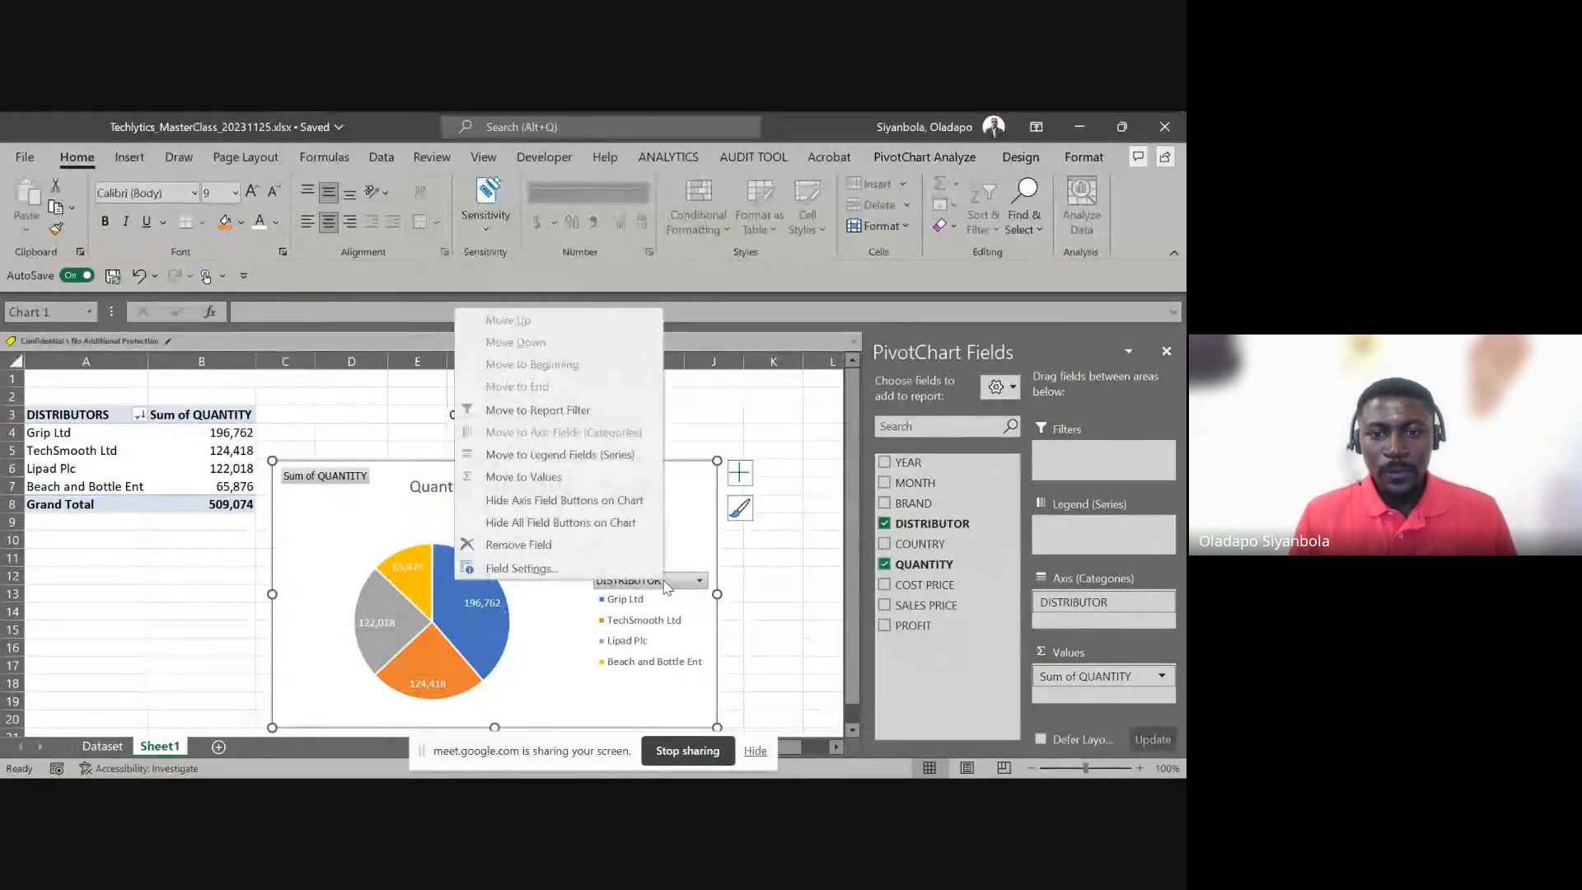
pyautogui.click(560, 522)
pyautogui.click(617, 611)
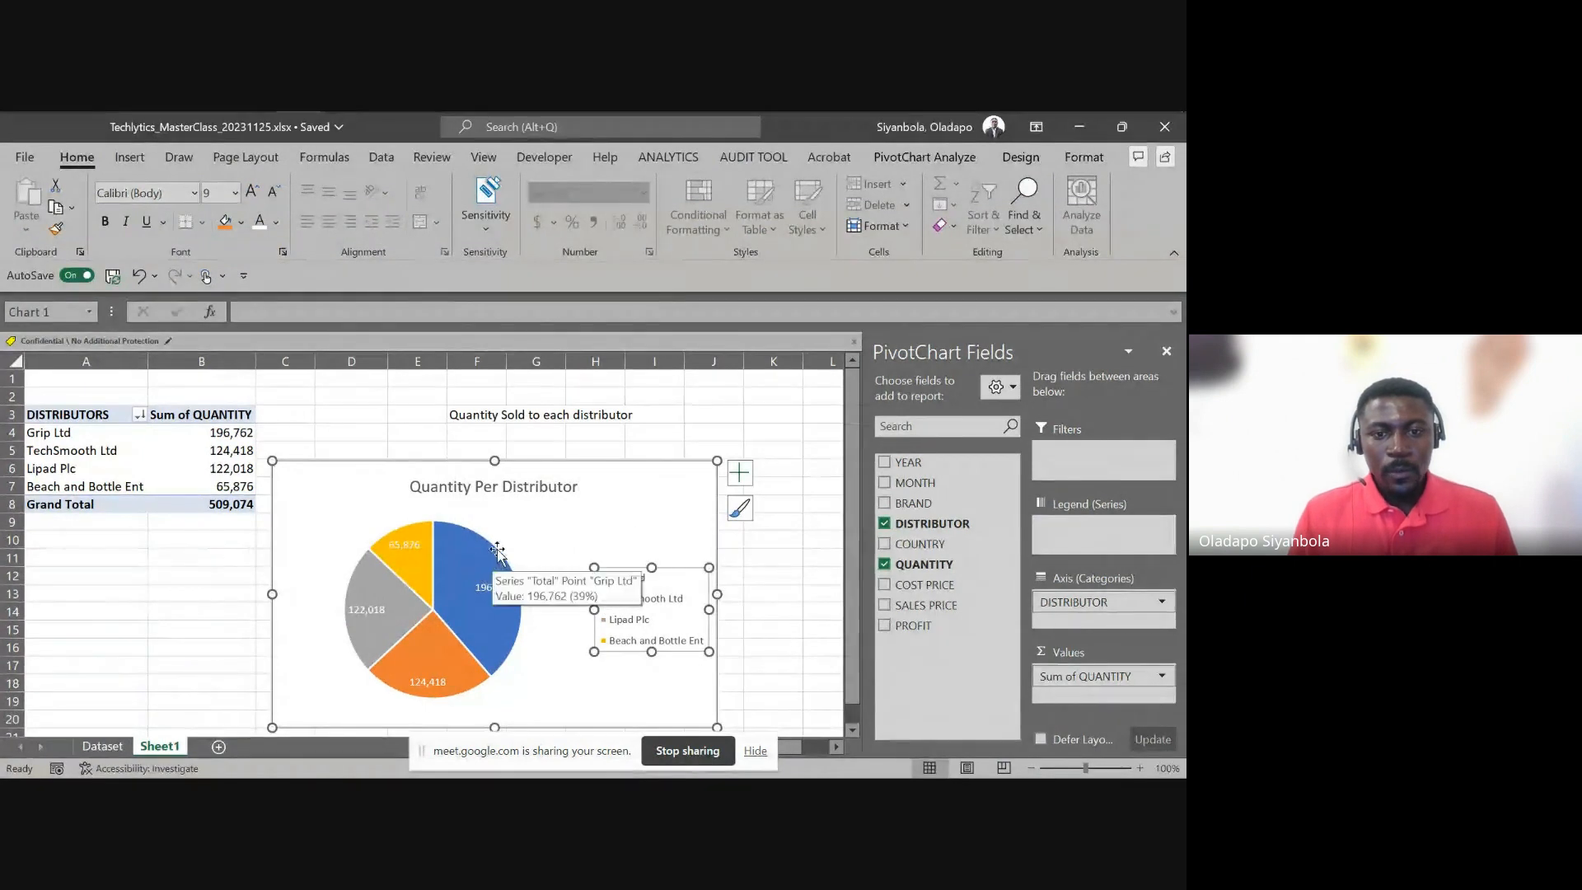
# Enlarge the pie's plot area within the chart and reposition it beneath the title, closer to the legend
pyautogui.click(475, 575)
pyautogui.click(528, 630)
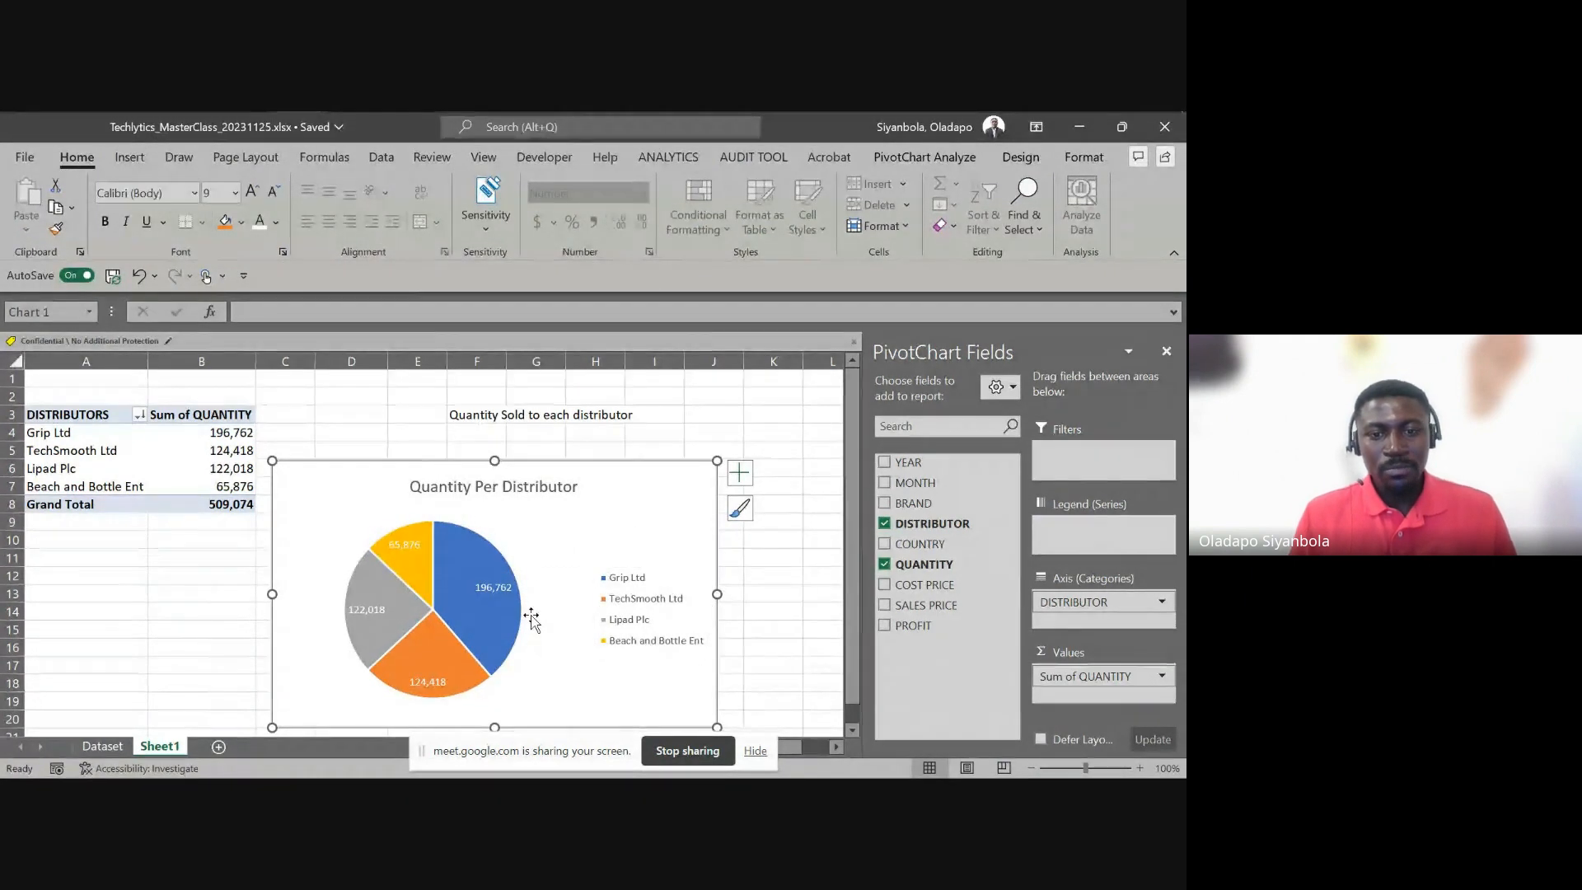
pyautogui.click(519, 574)
pyautogui.scroll(-1, 490, 552)
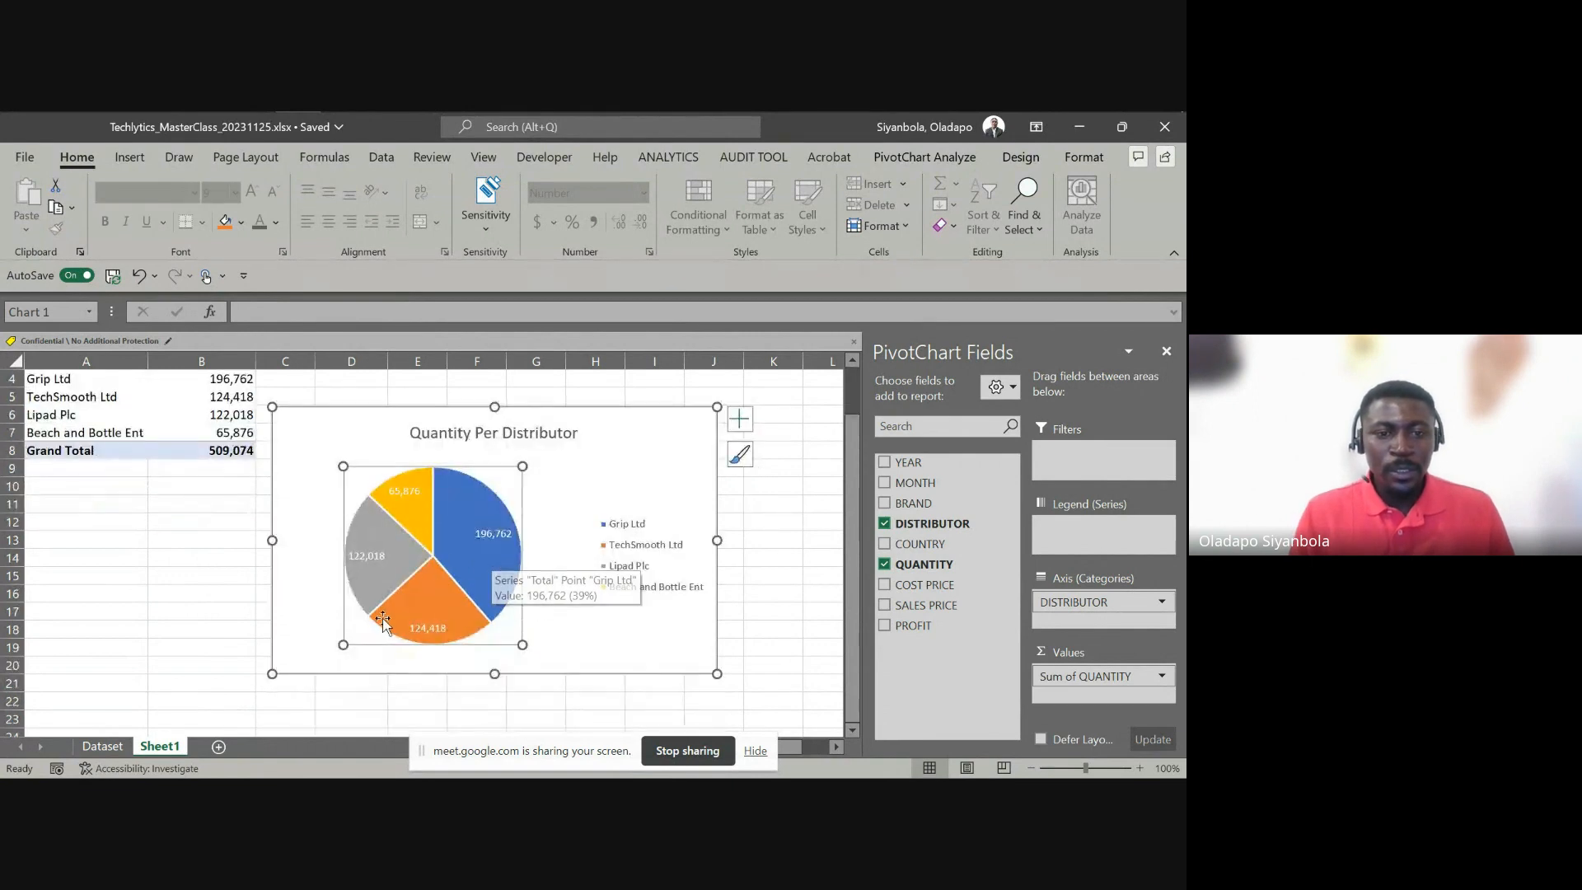
pyautogui.moveTo(343, 645); pyautogui.dragTo(315, 655)
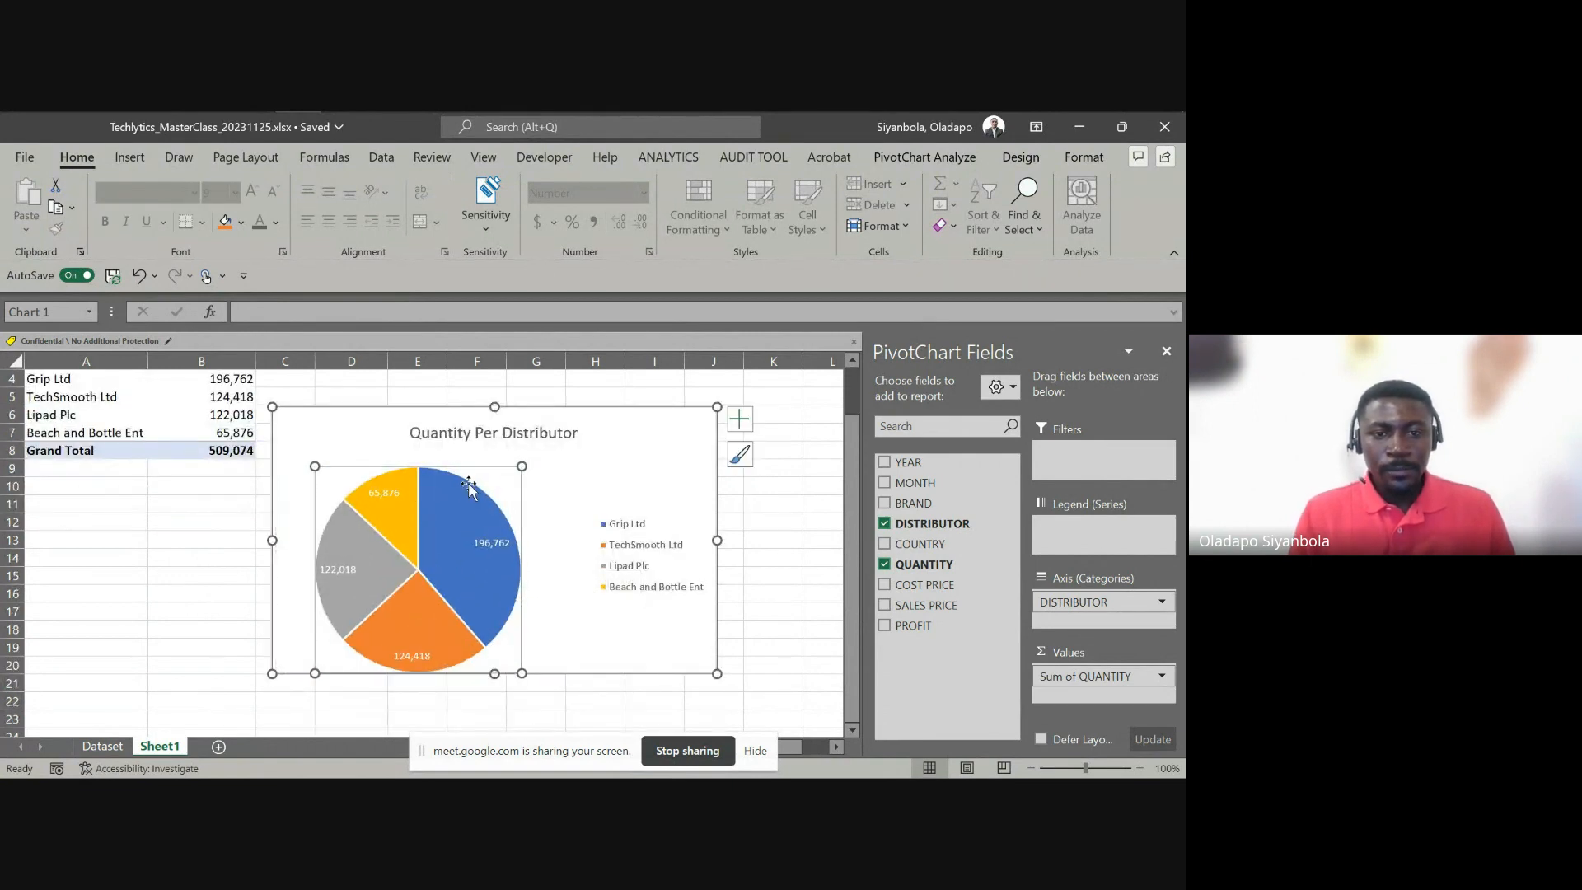
pyautogui.moveTo(468, 488); pyautogui.dragTo(482, 462)
pyautogui.moveTo(491, 457); pyautogui.dragTo(507, 442)
pyautogui.click(533, 432)
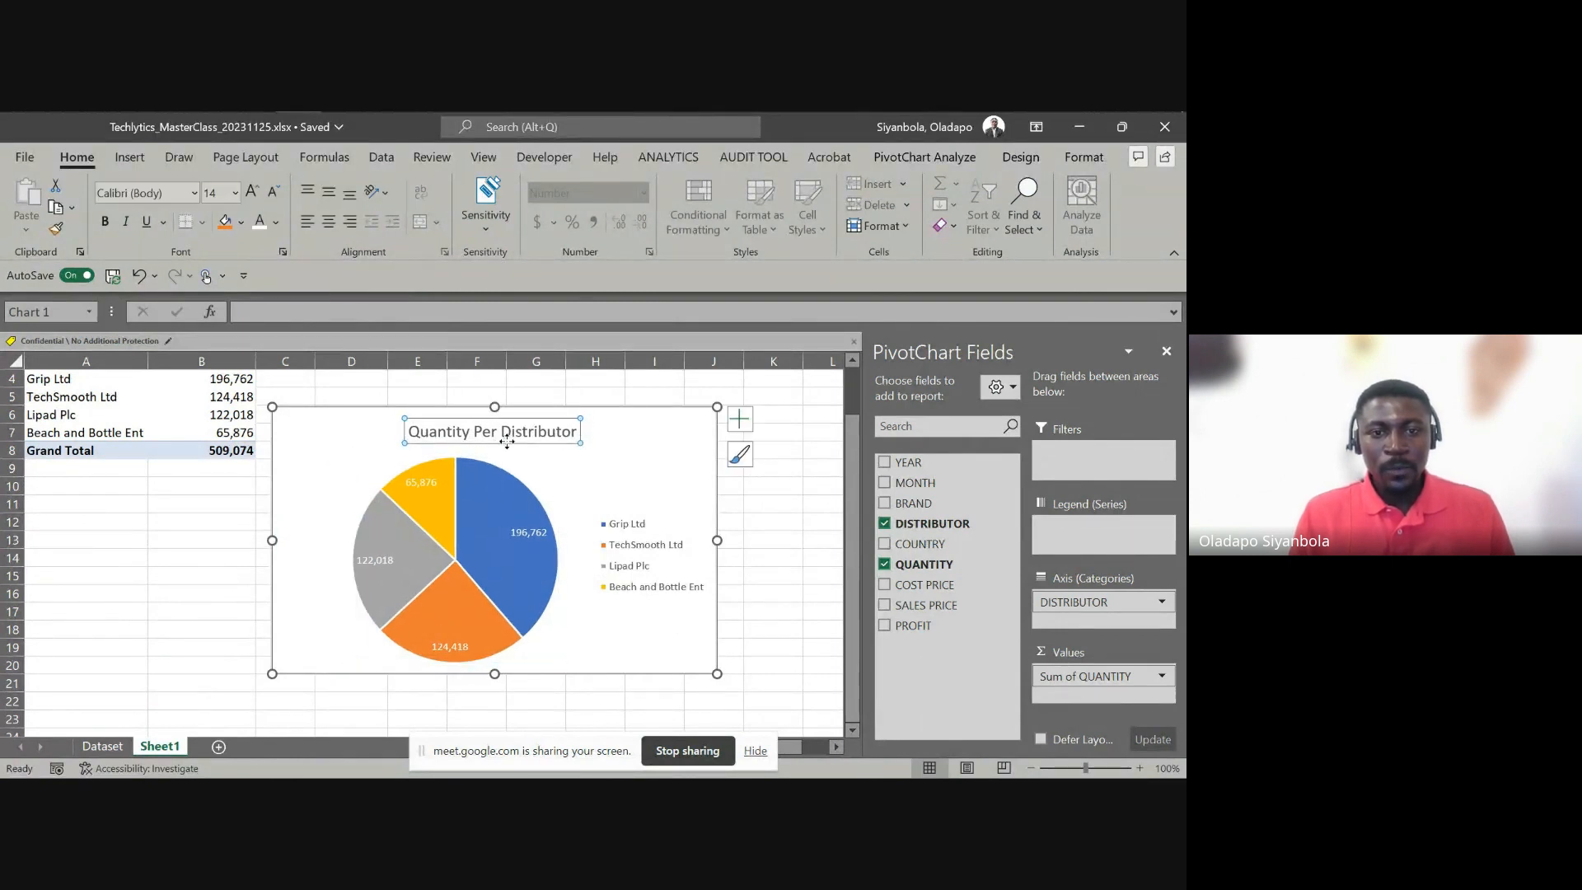
pyautogui.click(522, 493)
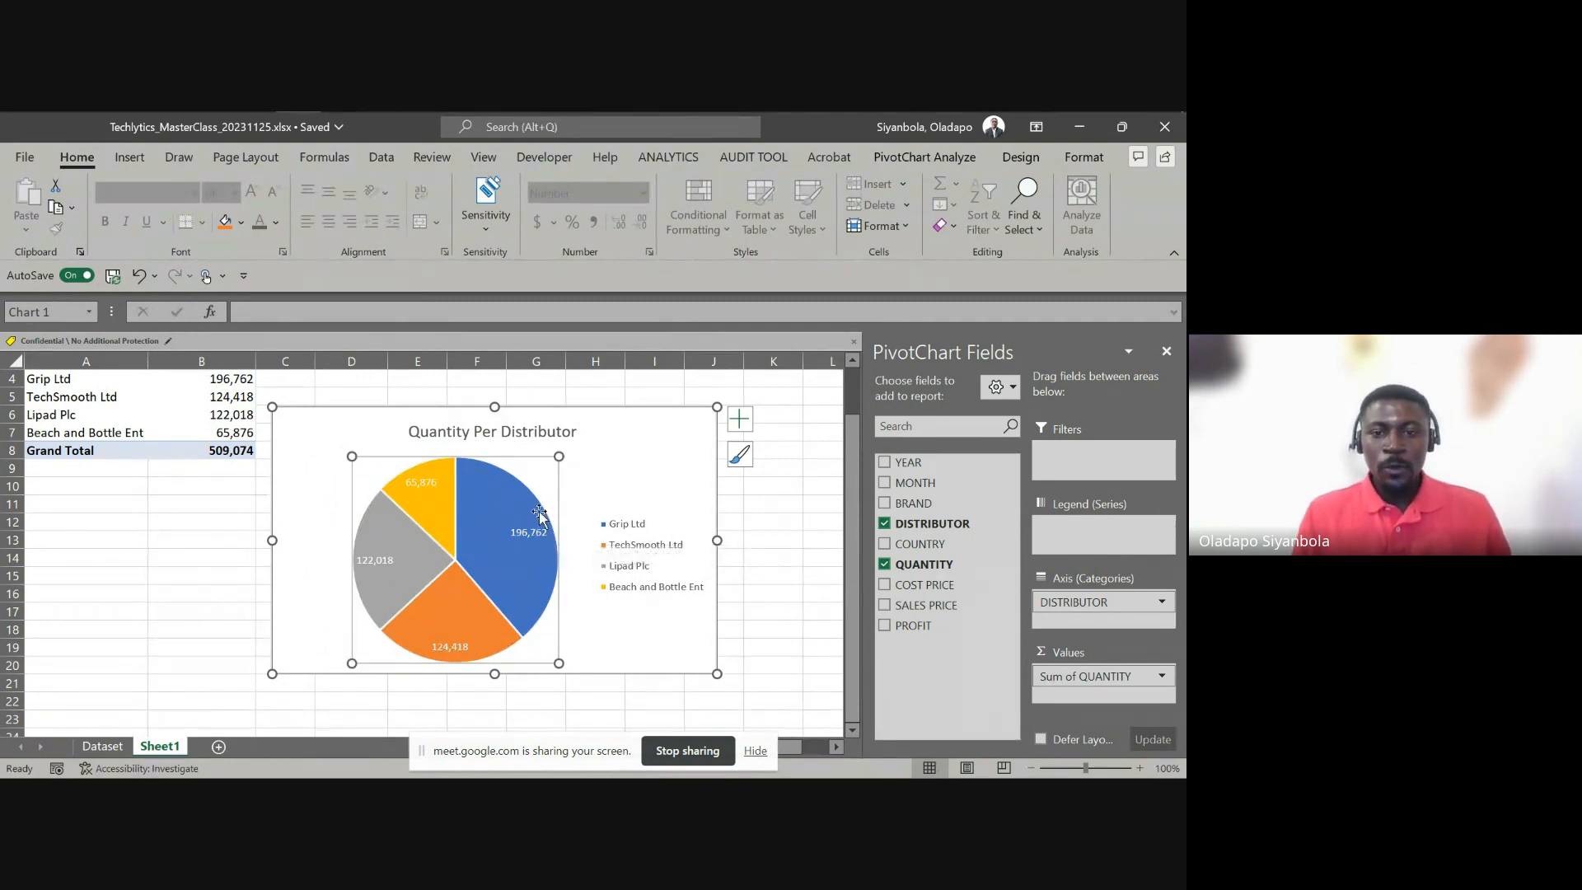
pyautogui.click(519, 499)
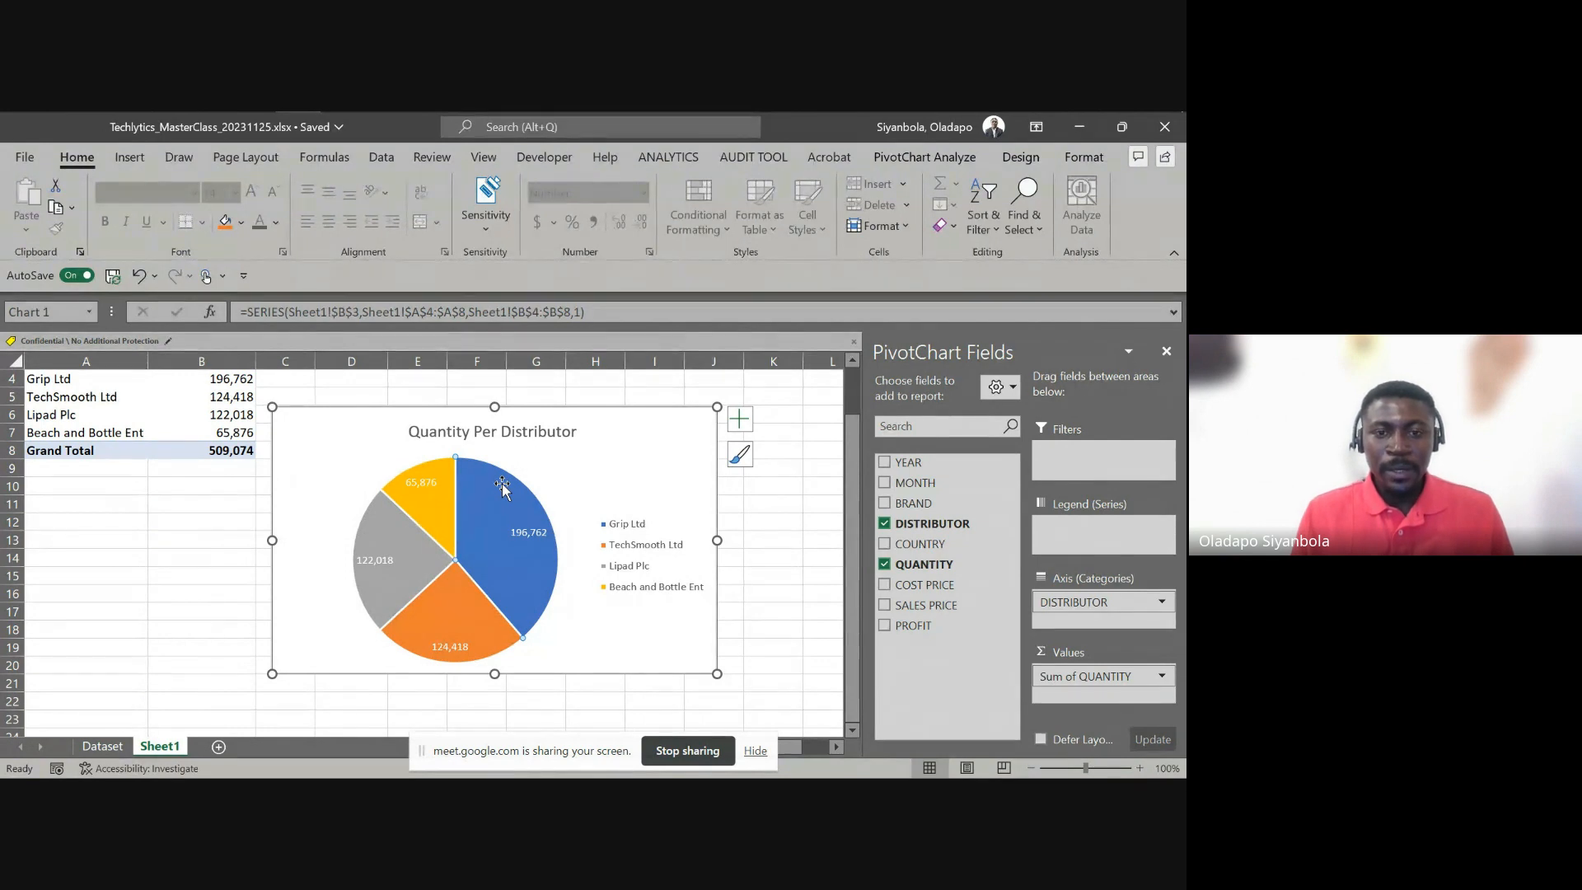
pyautogui.rightClick(503, 487)
pyautogui.click(536, 526)
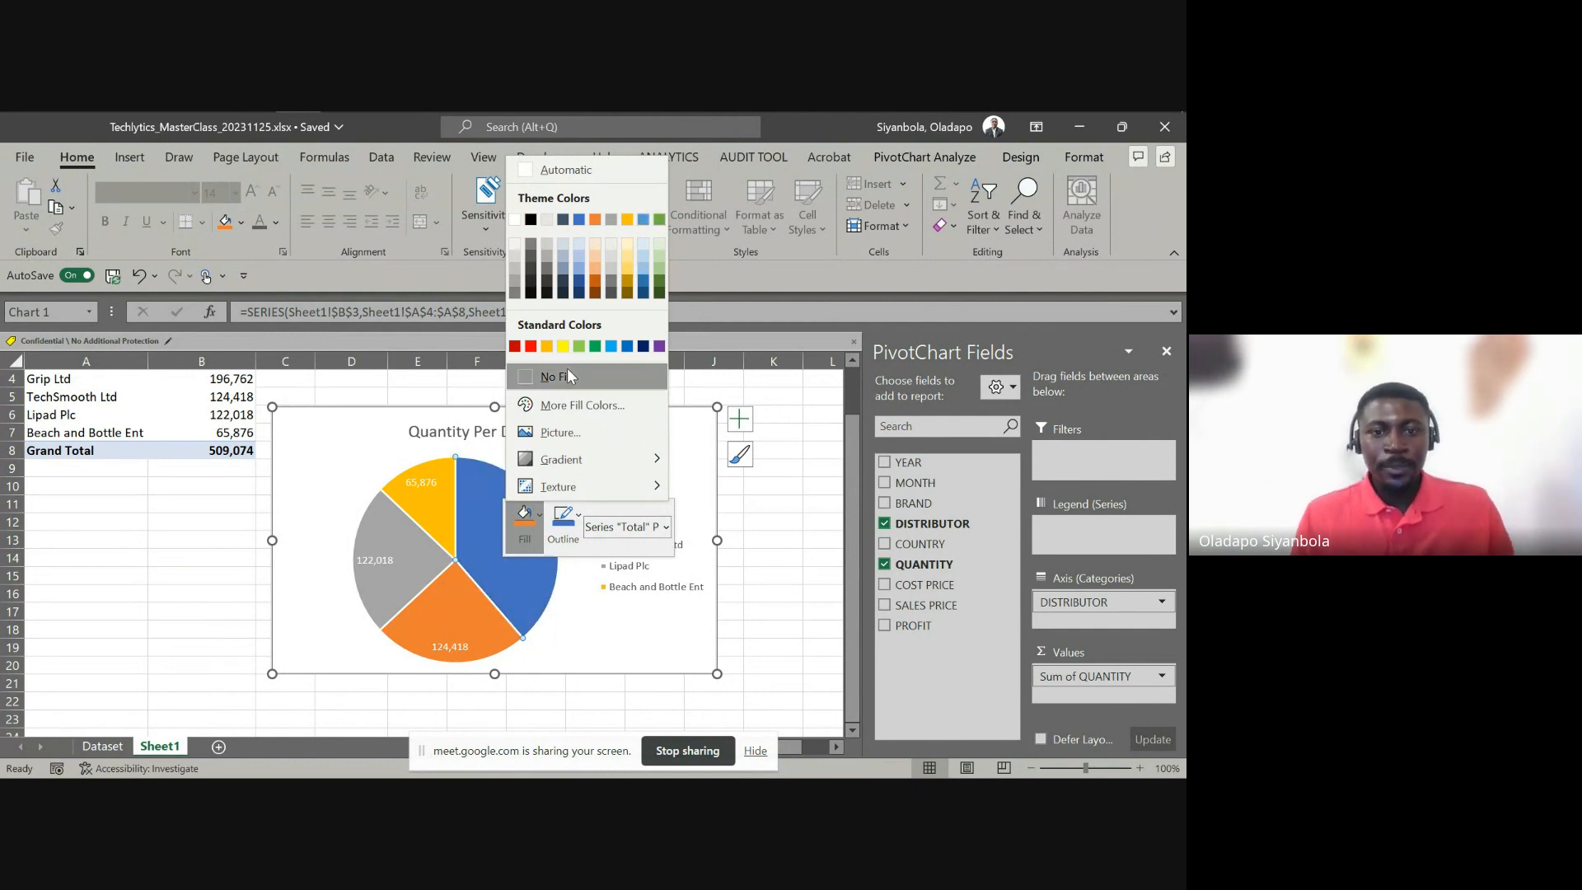
pyautogui.press('Escape')
pyautogui.press('Escape')
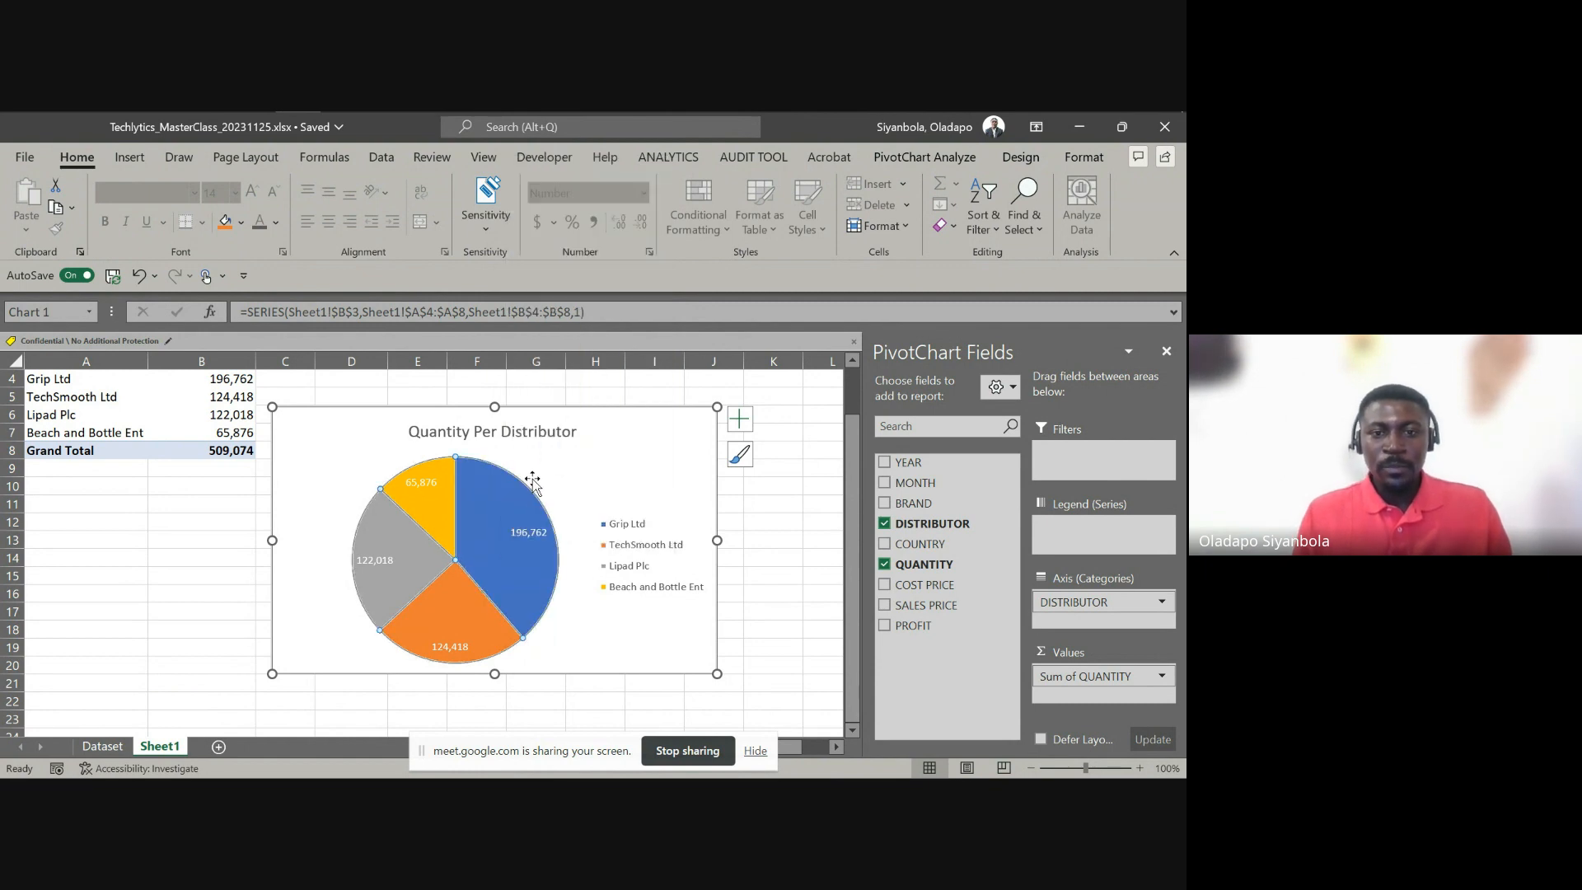
# Move the legend lower beside the pie and shift the whole chart slightly up and to the left on the sheet
pyautogui.click(631, 540)
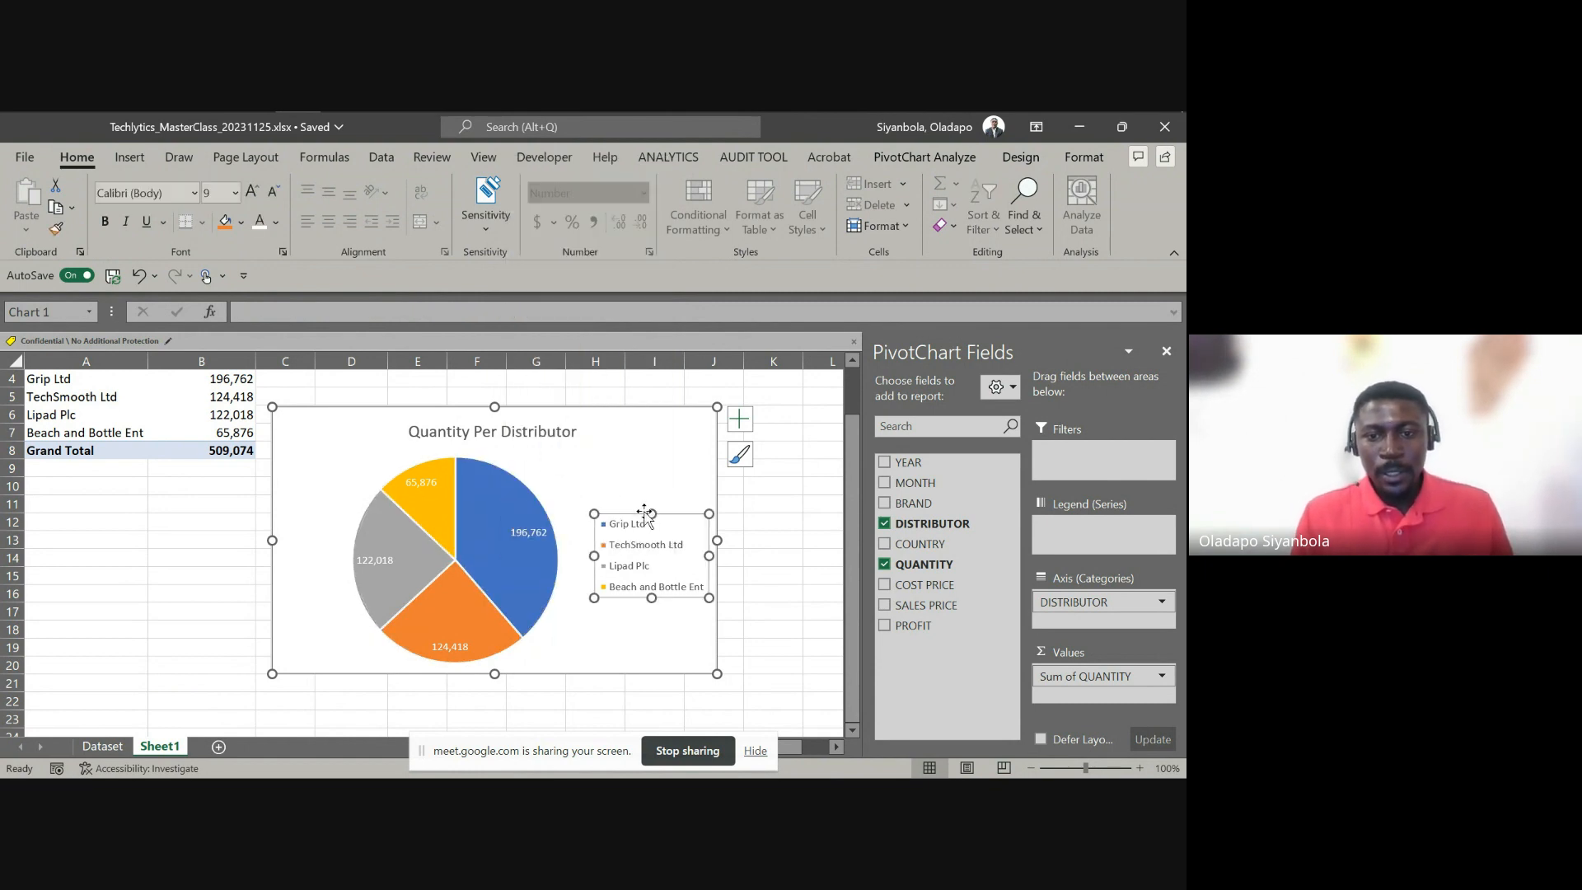
pyautogui.moveTo(633, 514); pyautogui.dragTo(622, 555)
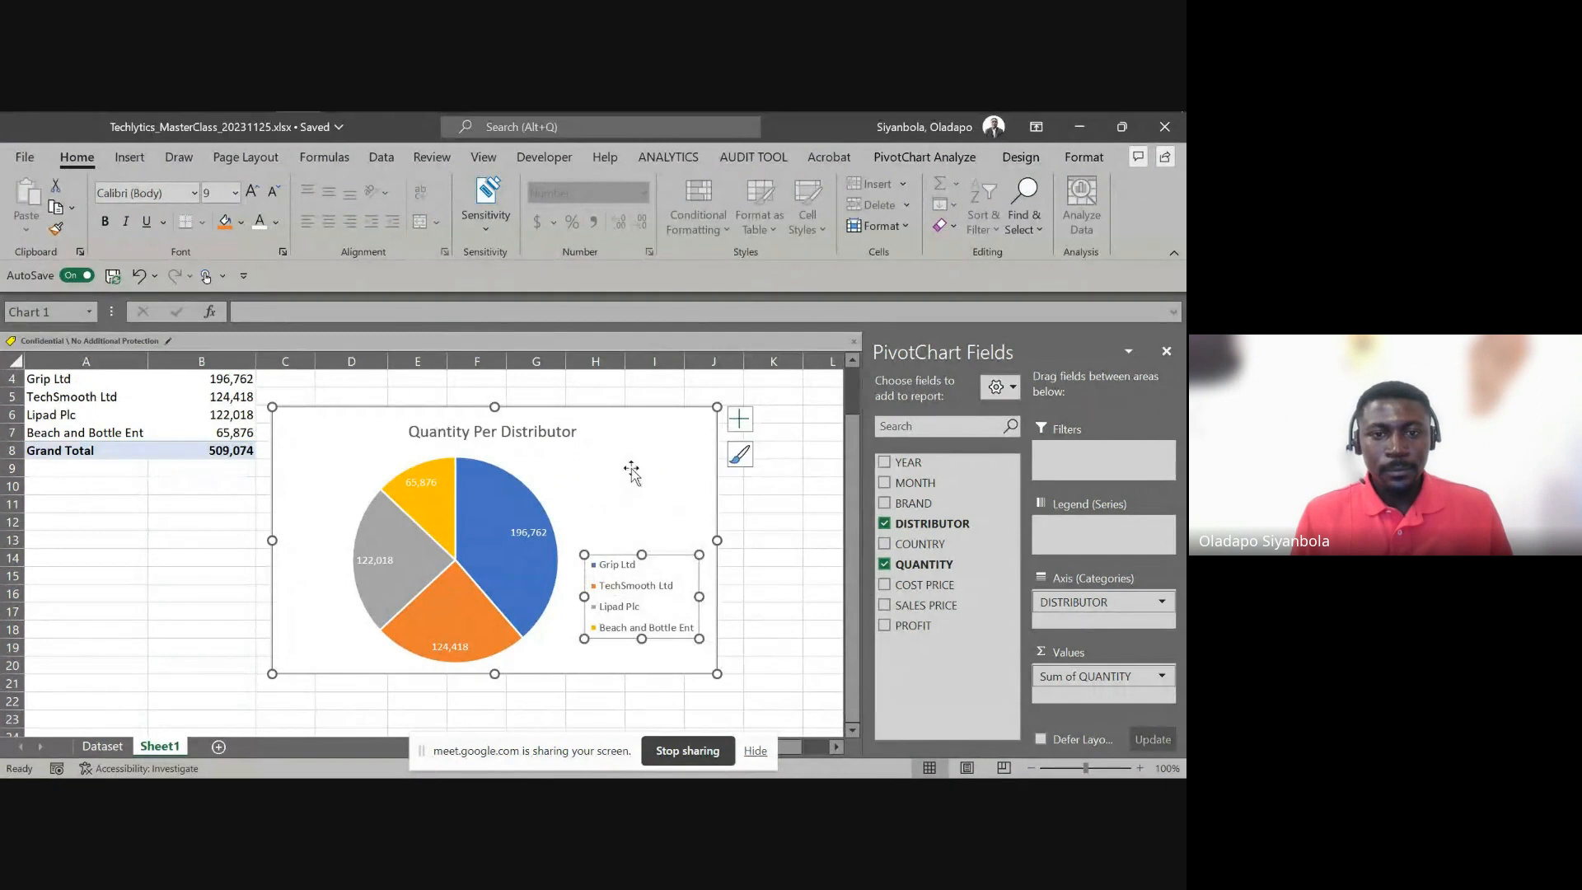
pyautogui.moveTo(637, 450)
pyautogui.mouseDown()
pyautogui.moveTo(622, 477)
pyautogui.moveTo(628, 430)
pyautogui.mouseUp()
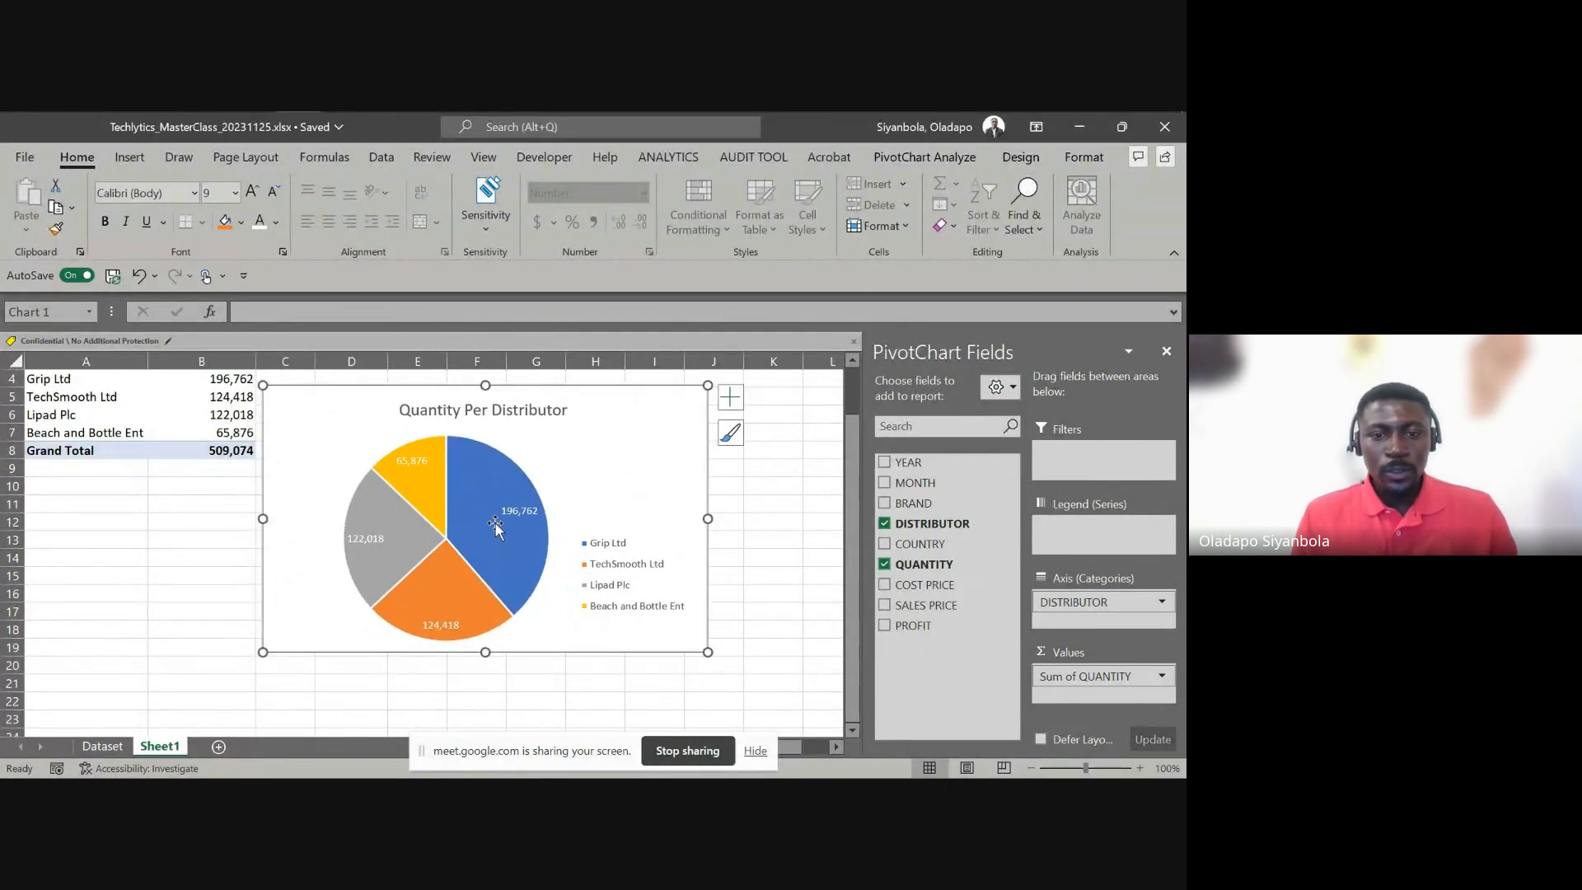
# Rotate the pie by setting the data series' angle of first slice to 239°
pyautogui.click(534, 487)
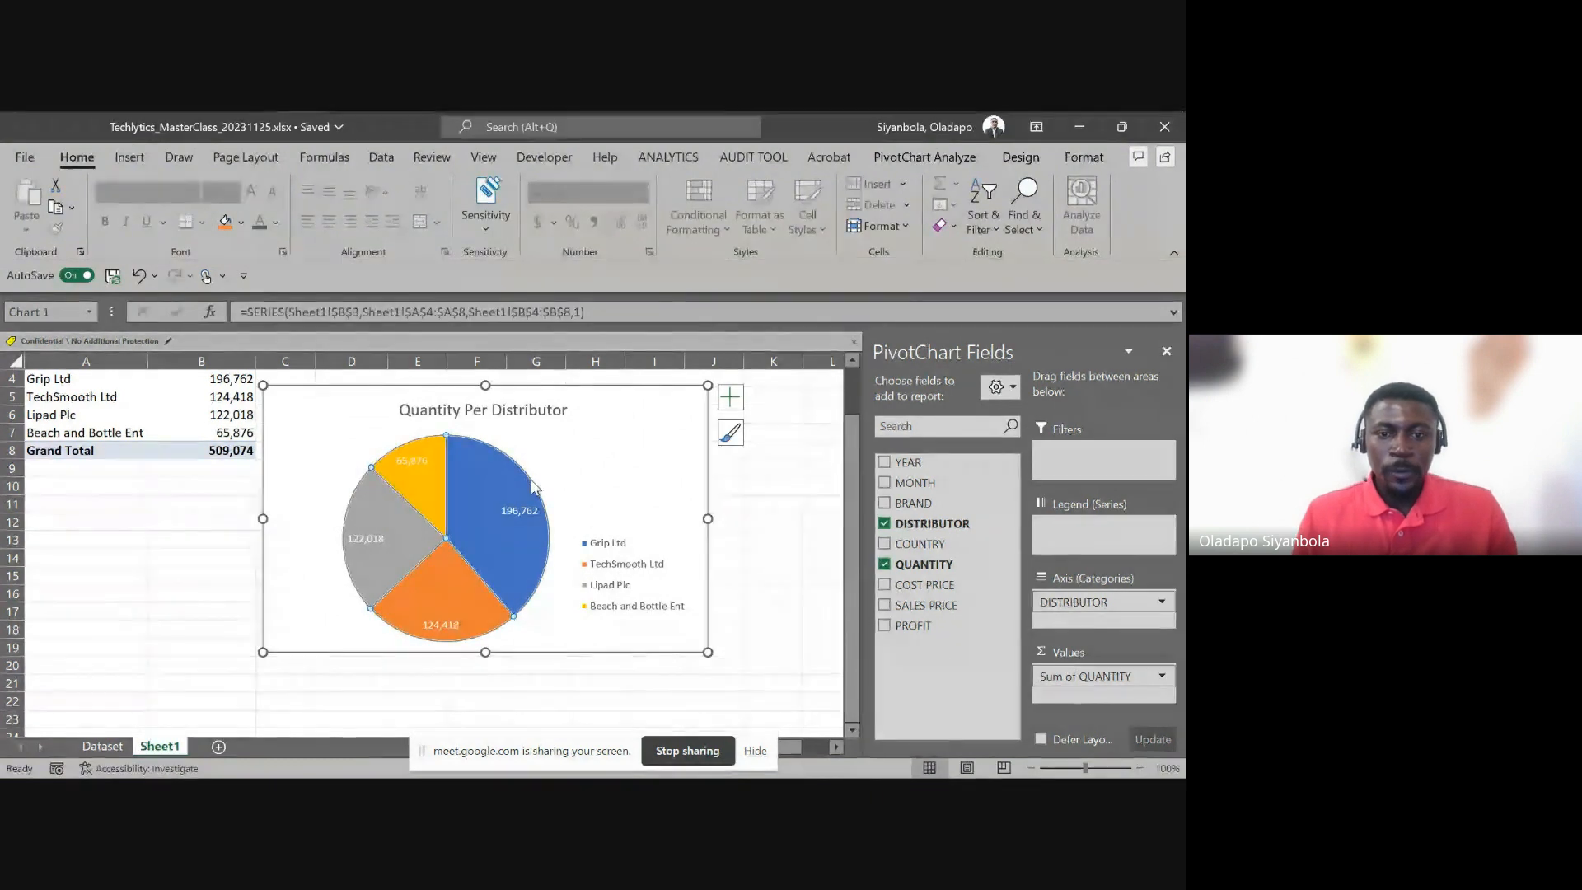
pyautogui.moveTo(515, 536)
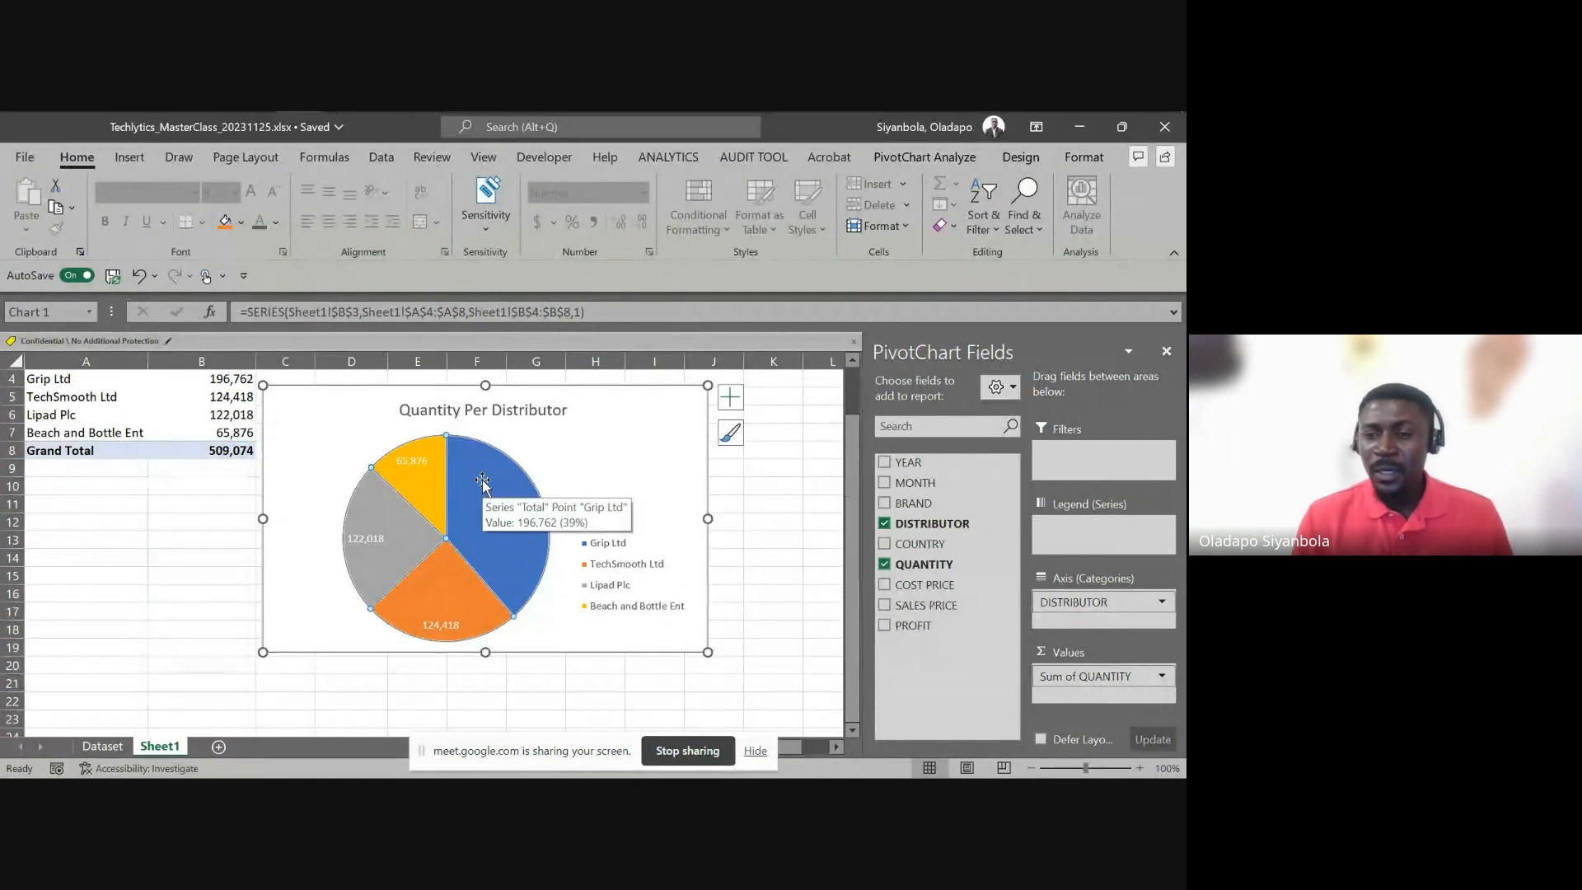
pyautogui.rightClick(523, 458)
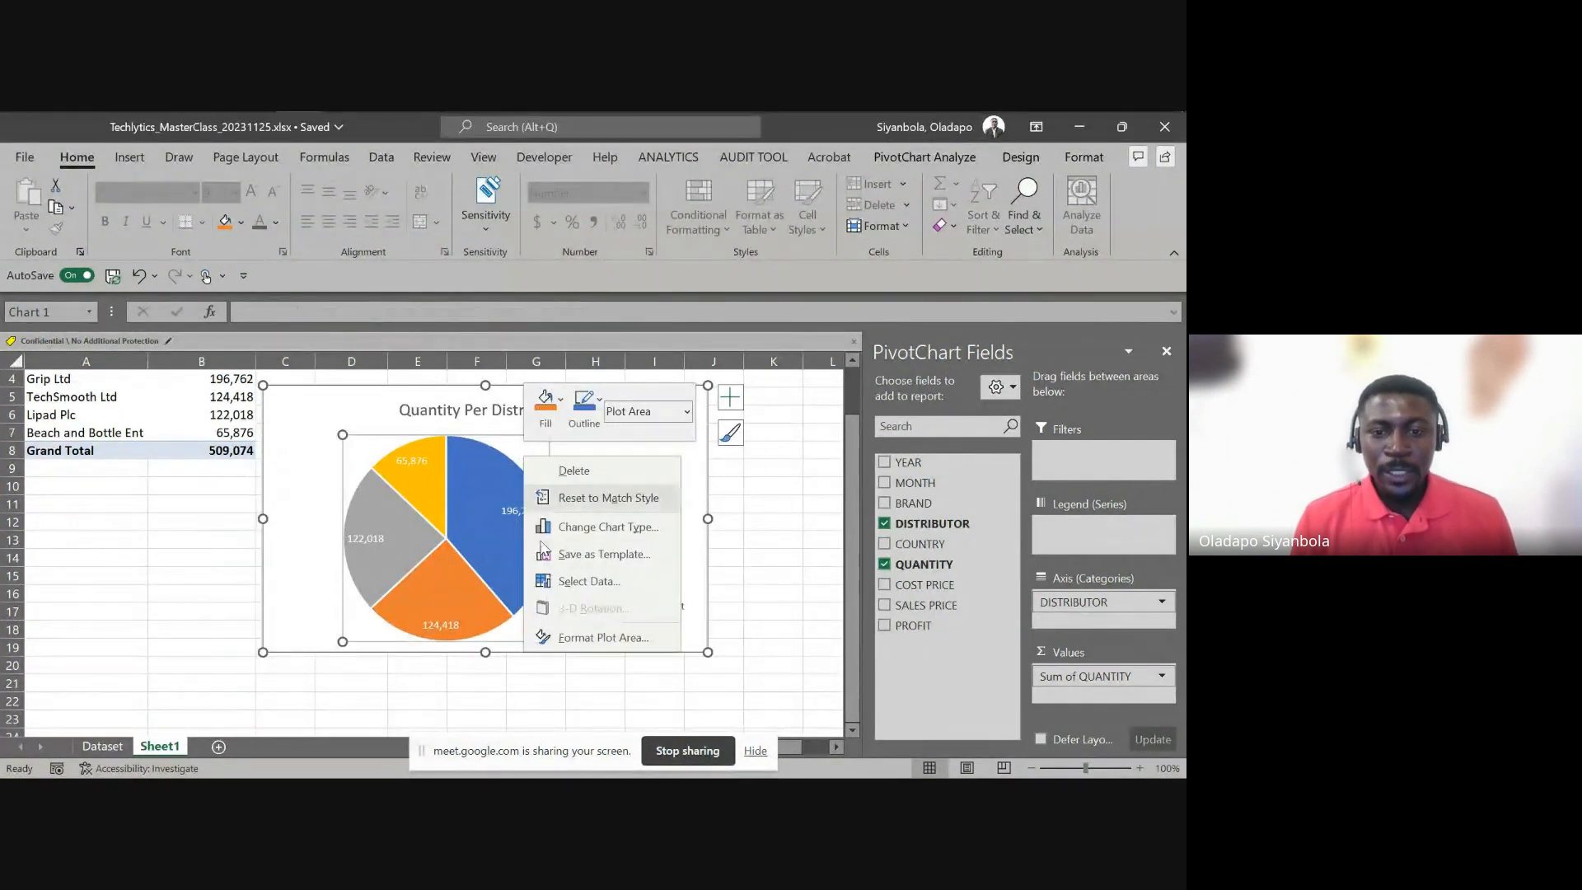
pyautogui.click(597, 637)
pyautogui.click(515, 493)
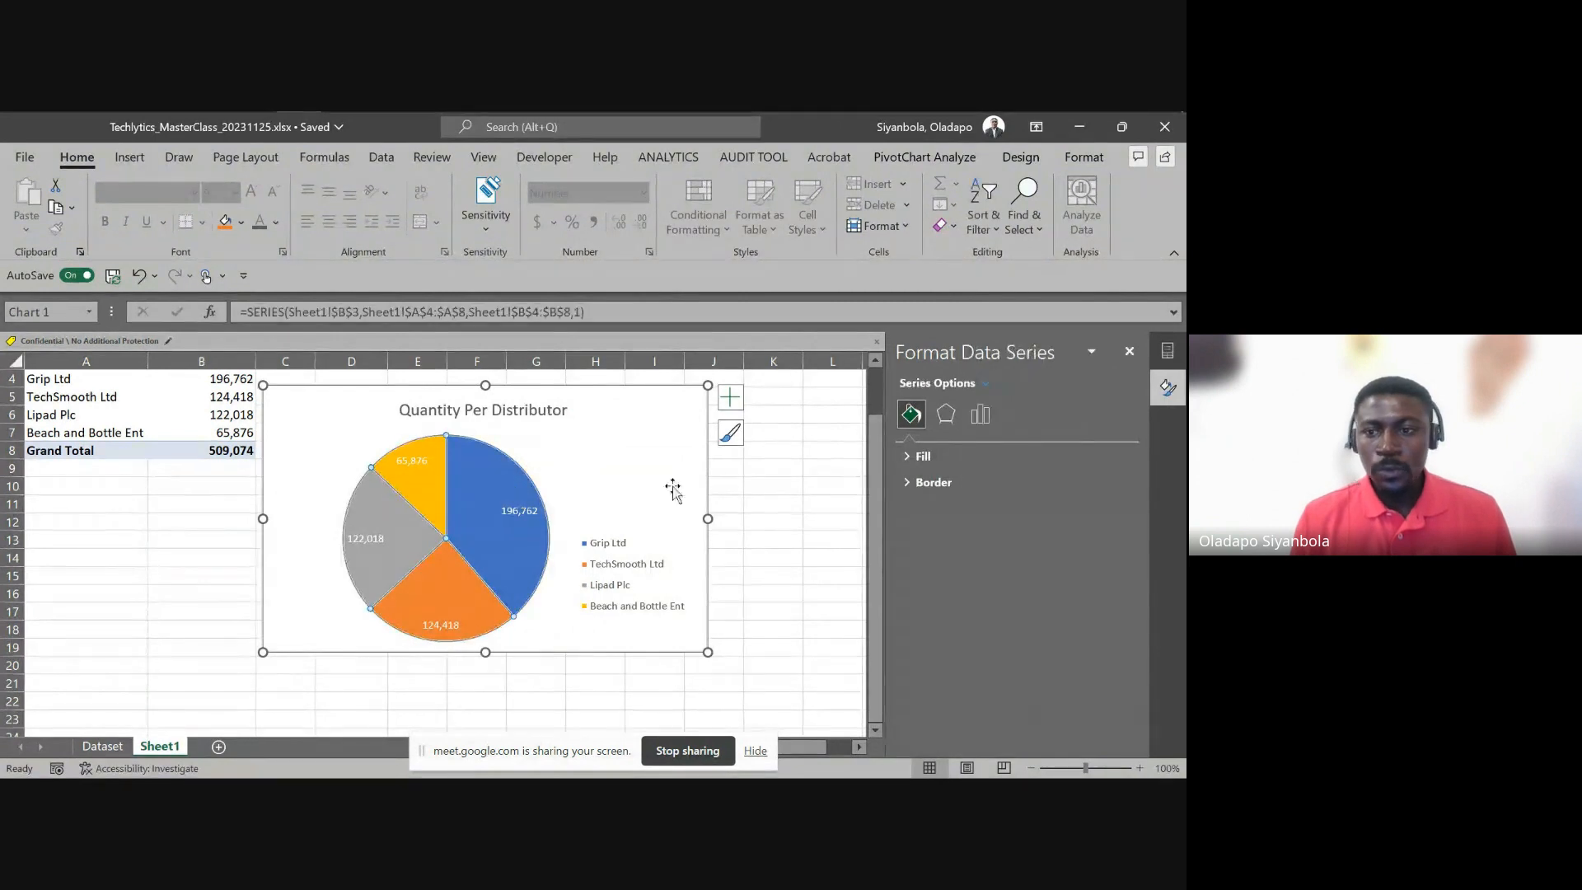
pyautogui.click(981, 414)
pyautogui.moveTo(923, 567); pyautogui.dragTo(1006, 567)
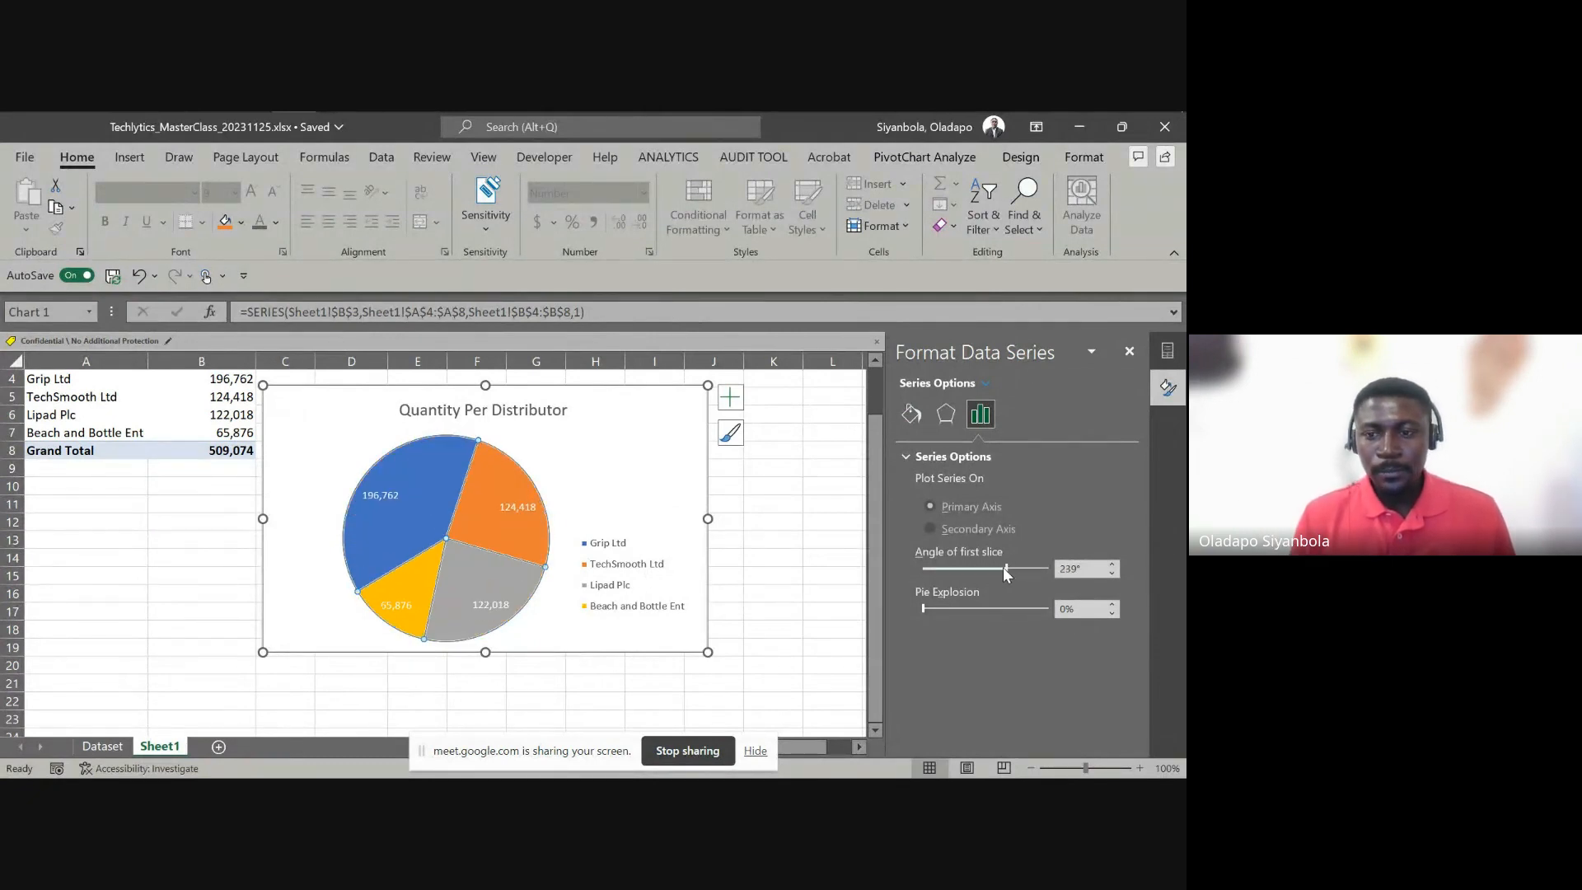
pyautogui.click(727, 508)
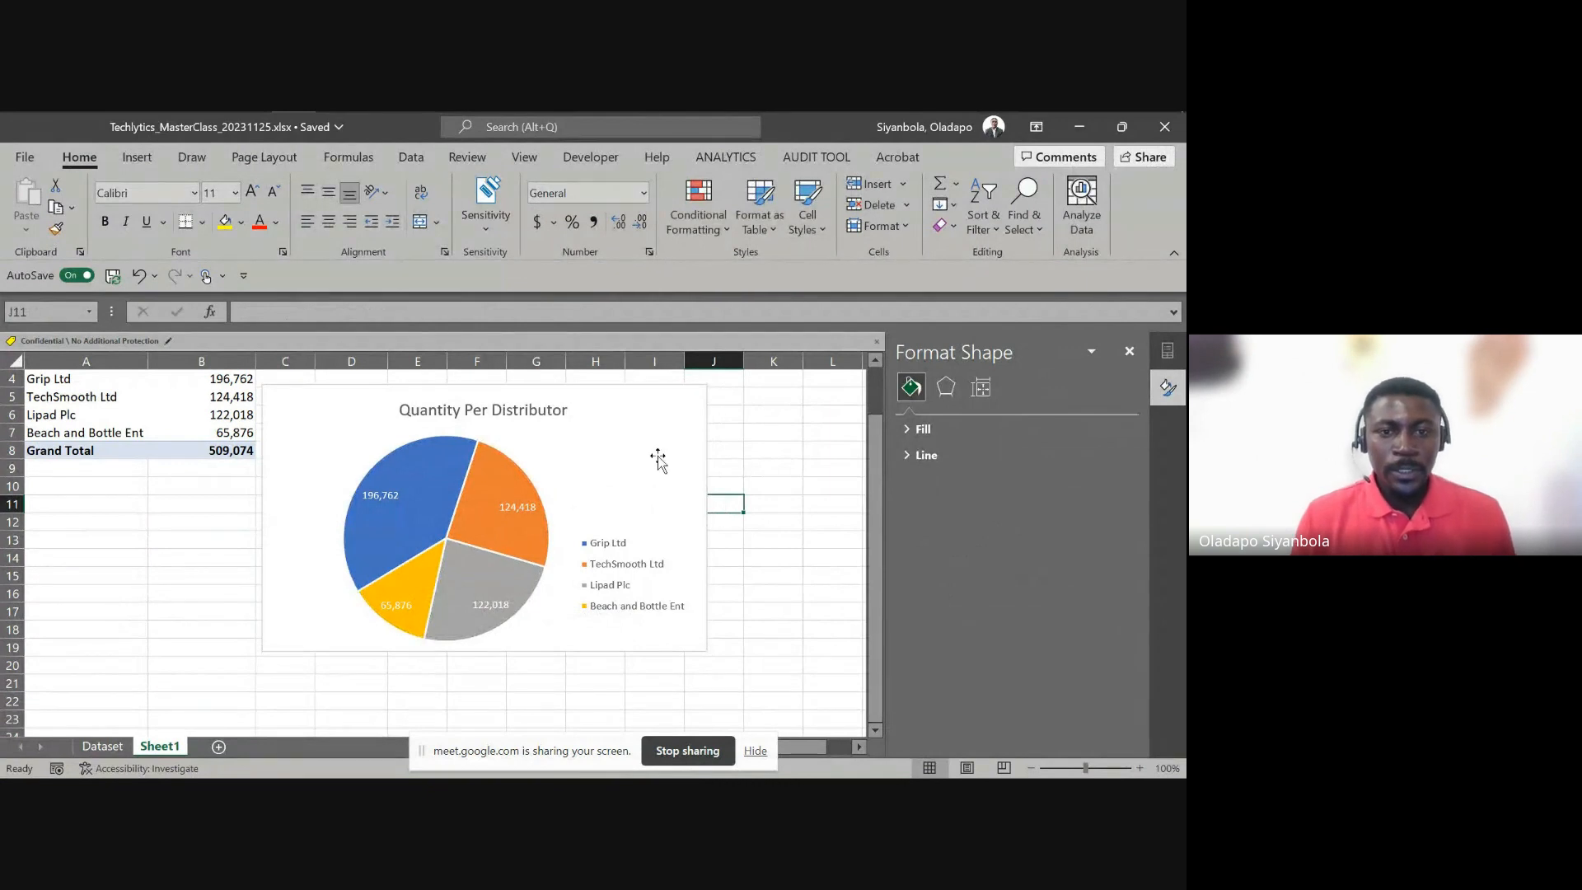
# Rename the sheet holding the distributor pie chart as "Question 1"
pyautogui.click(624, 429)
pyautogui.scroll(1, 624, 429)
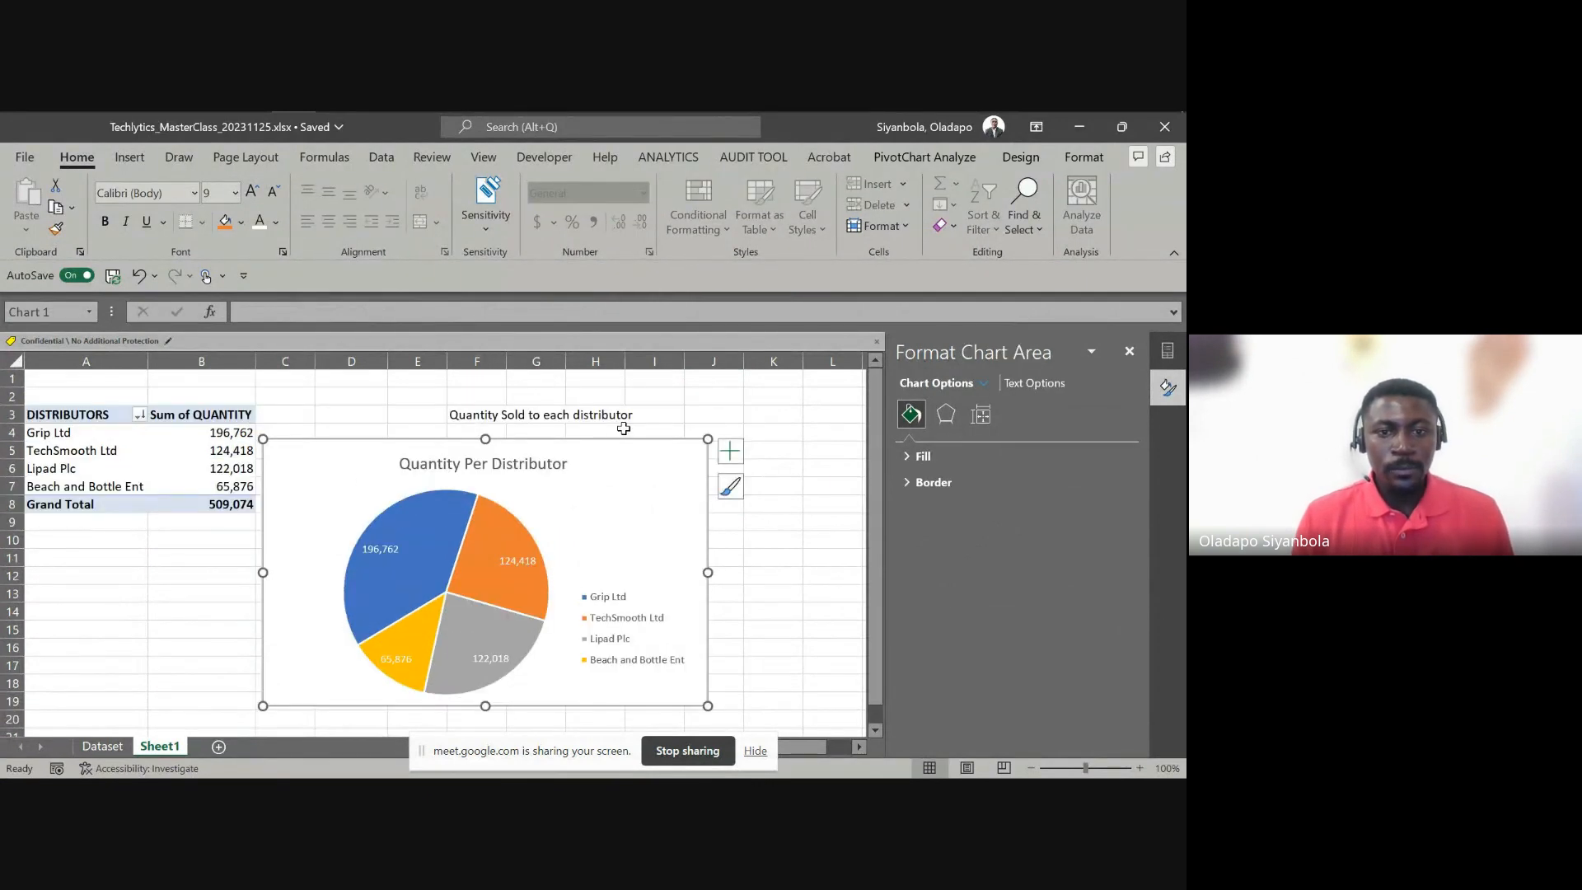
pyautogui.doubleClick(159, 745)
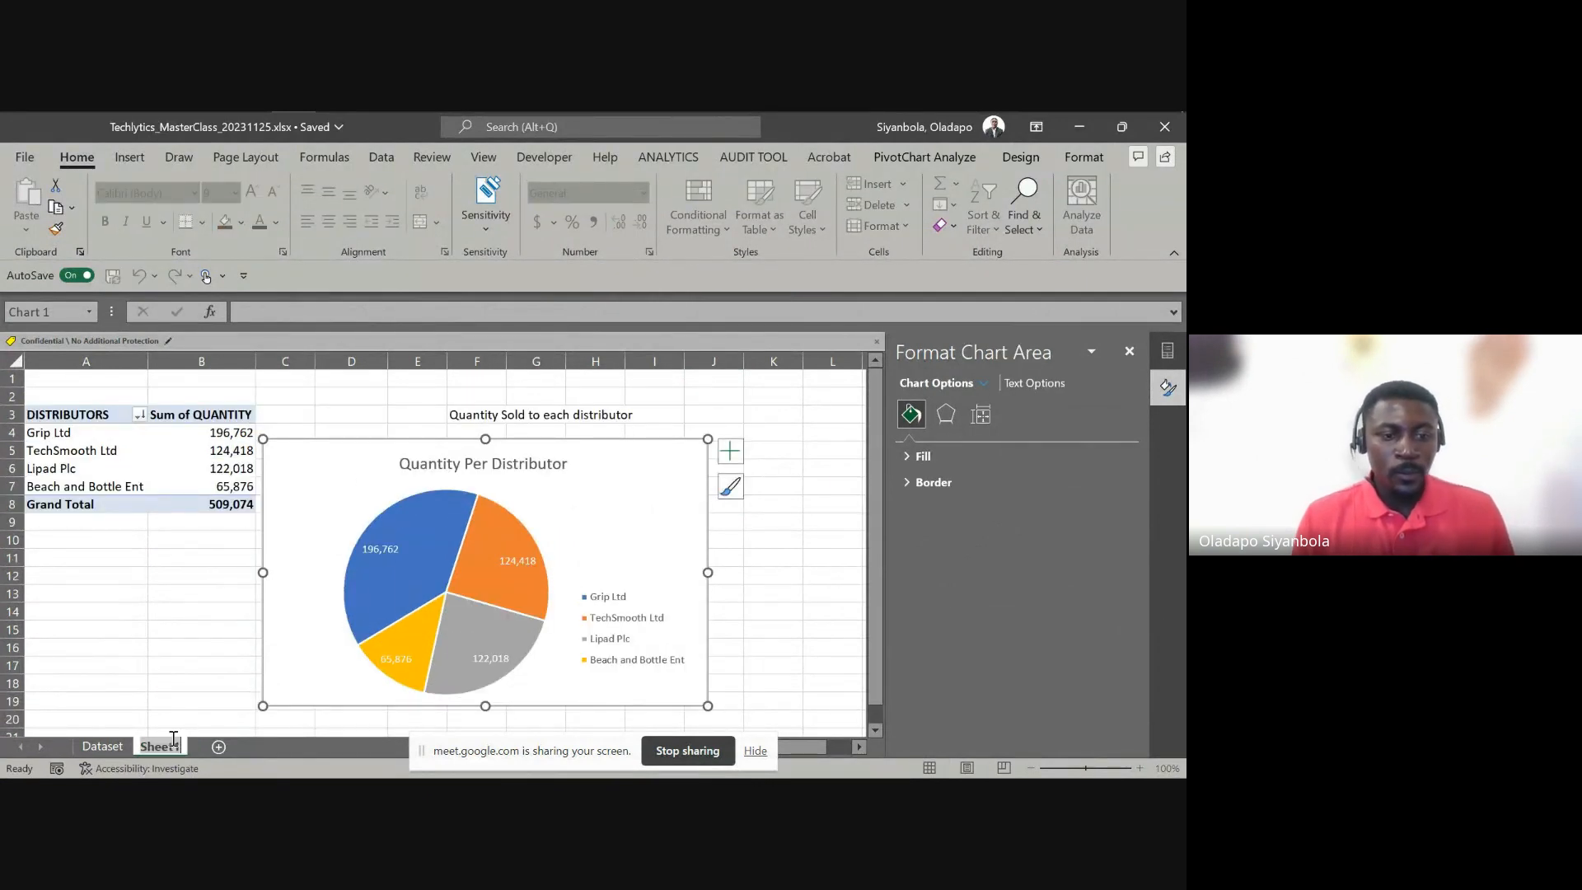
pyautogui.write('Question 1')
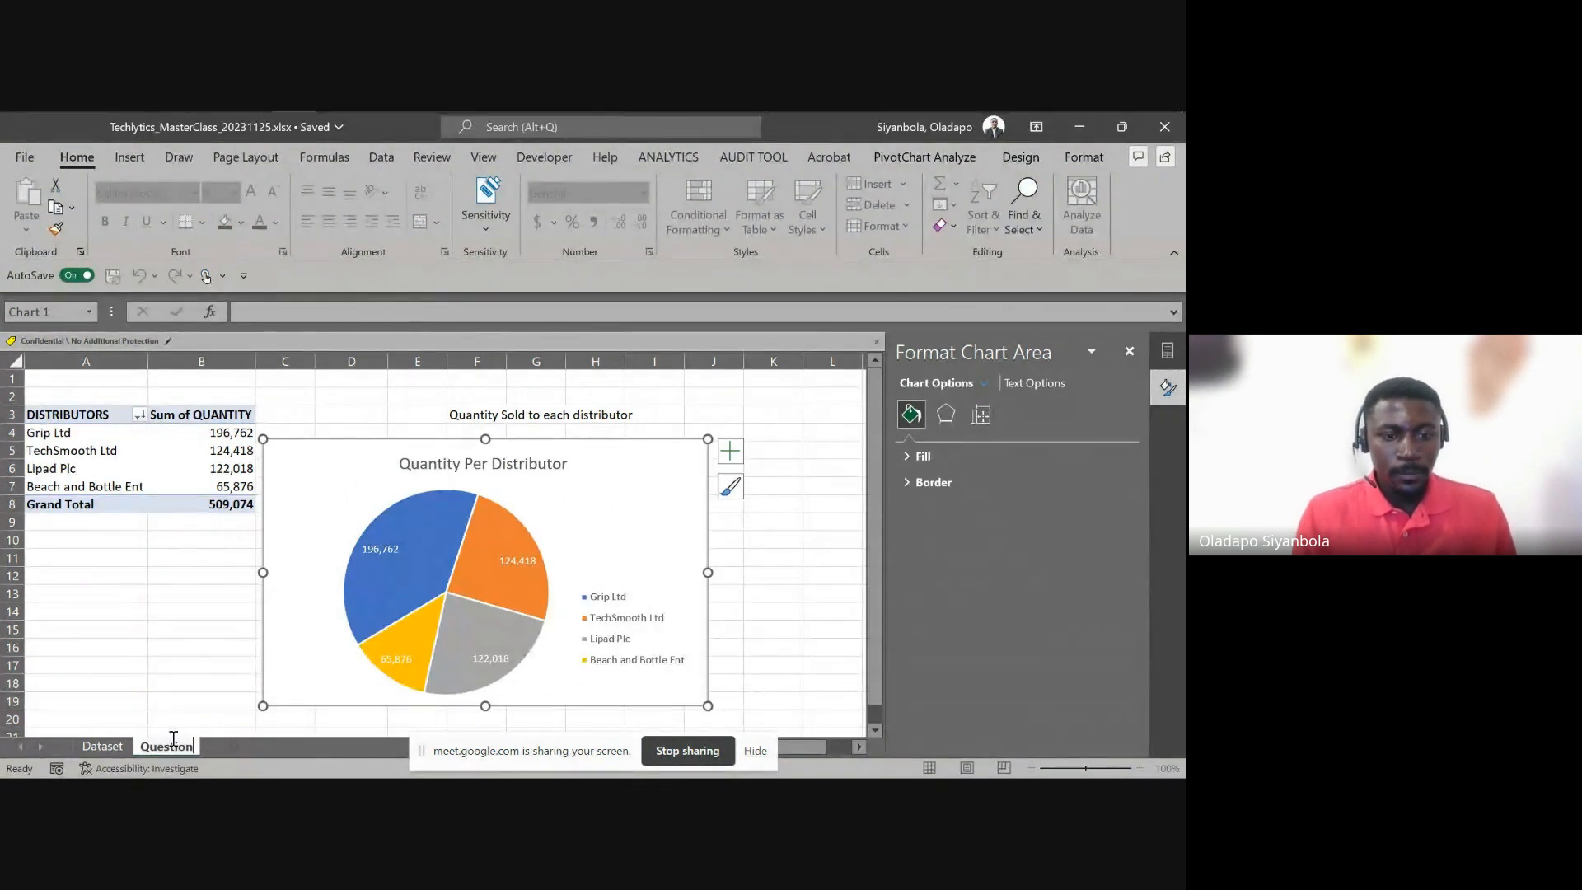
pyautogui.press('Return')
# Return to the Dataset sheet, dismiss the formatting pane and review the list of questions beside the table
pyautogui.click(102, 746)
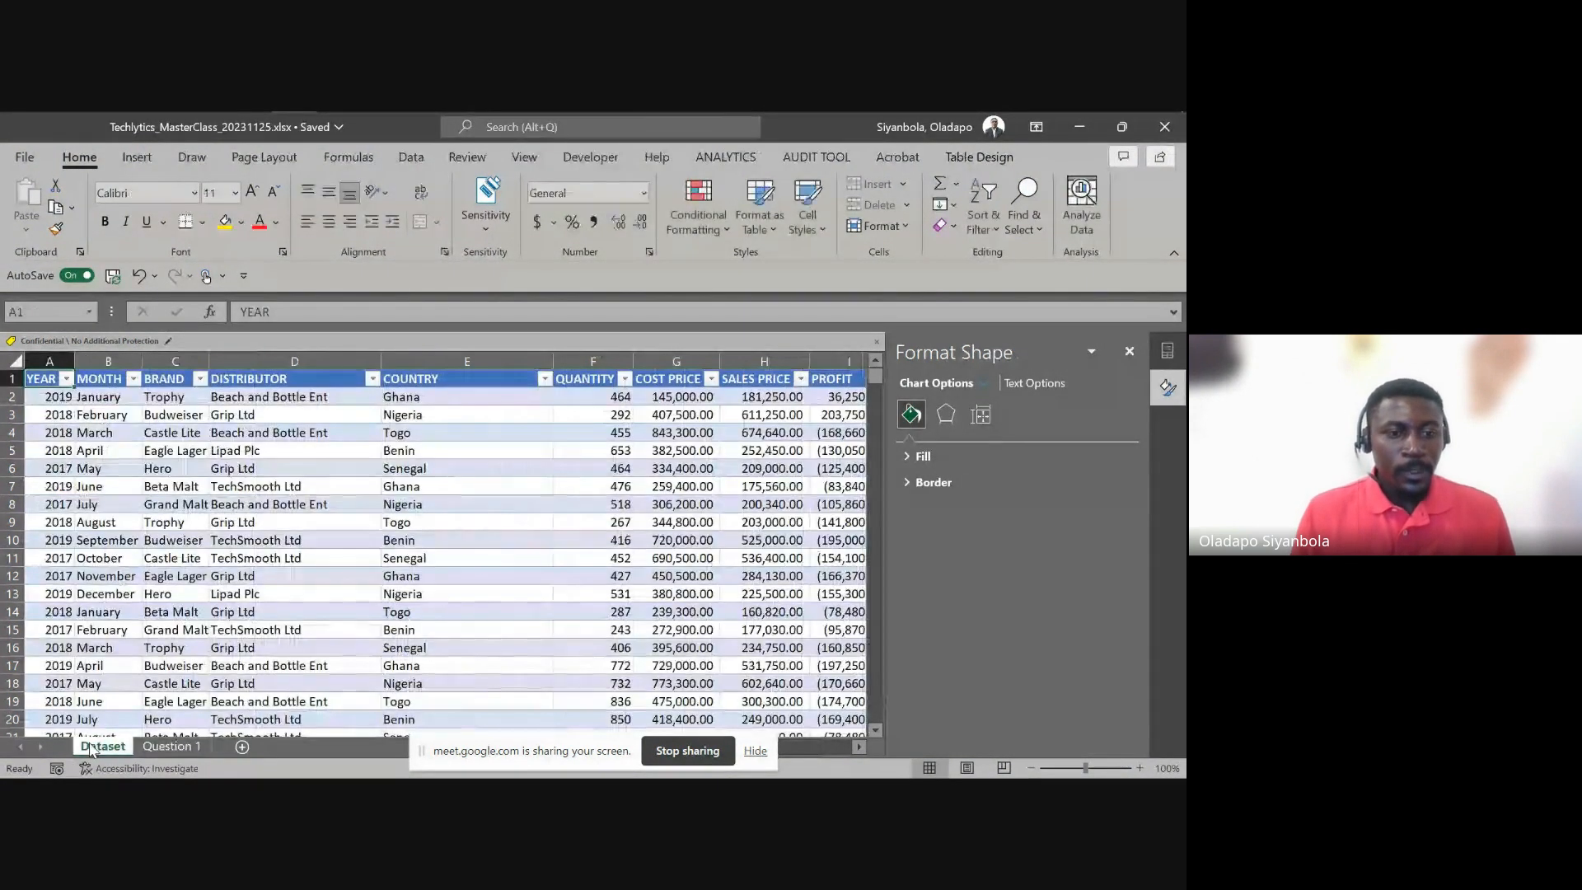
pyautogui.click(348, 551)
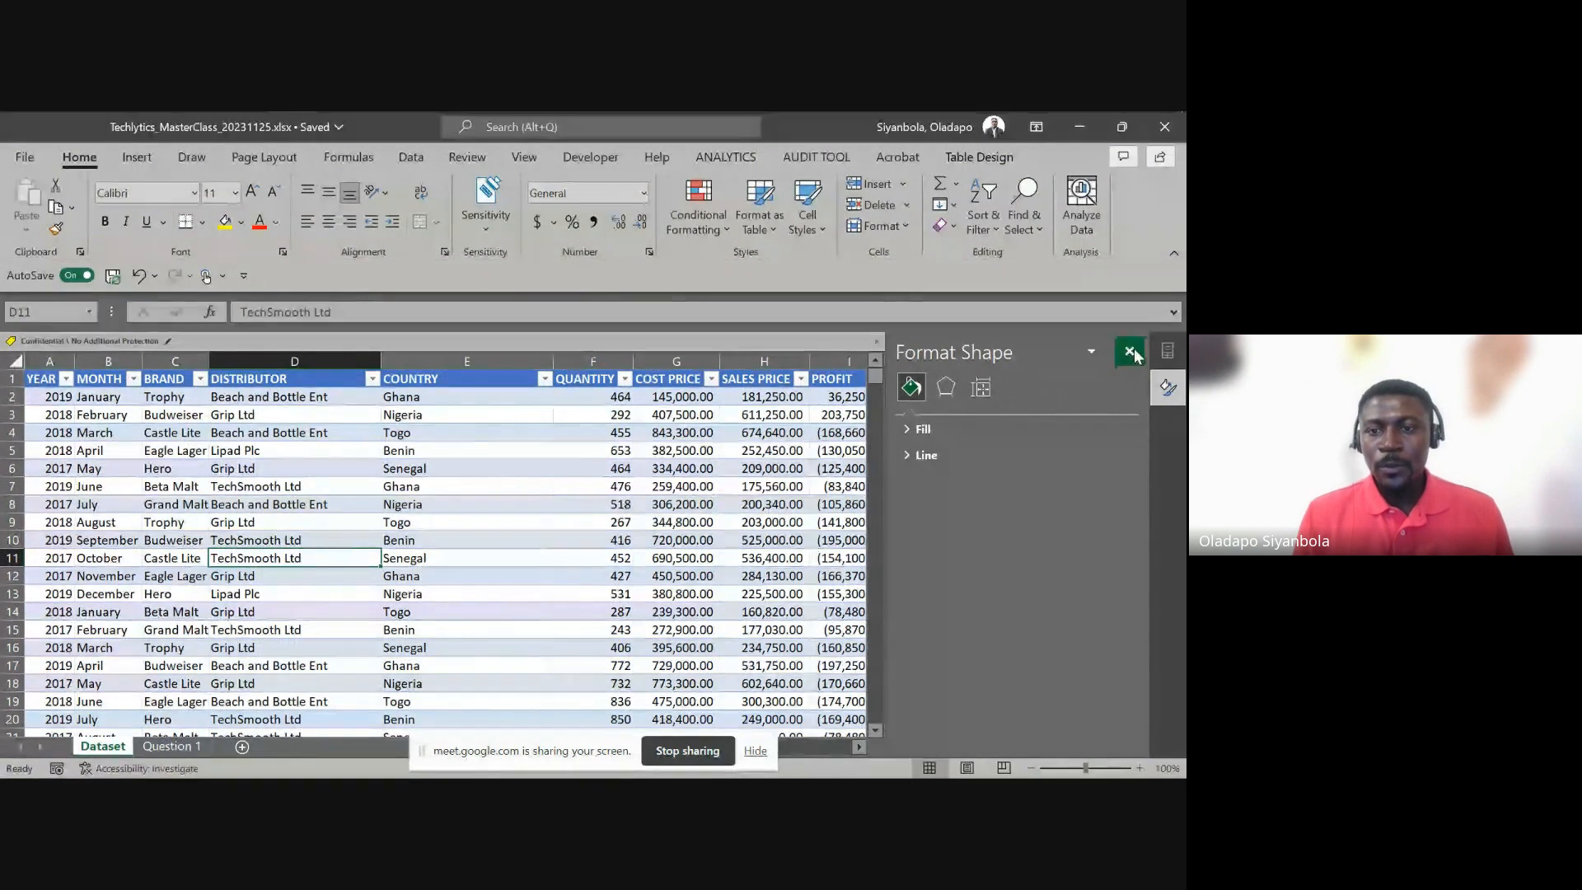
pyautogui.click(1129, 351)
pyautogui.click(1017, 504)
pyautogui.press('Right')
pyautogui.press('Right')
pyautogui.press('Right')
pyautogui.press('Right')
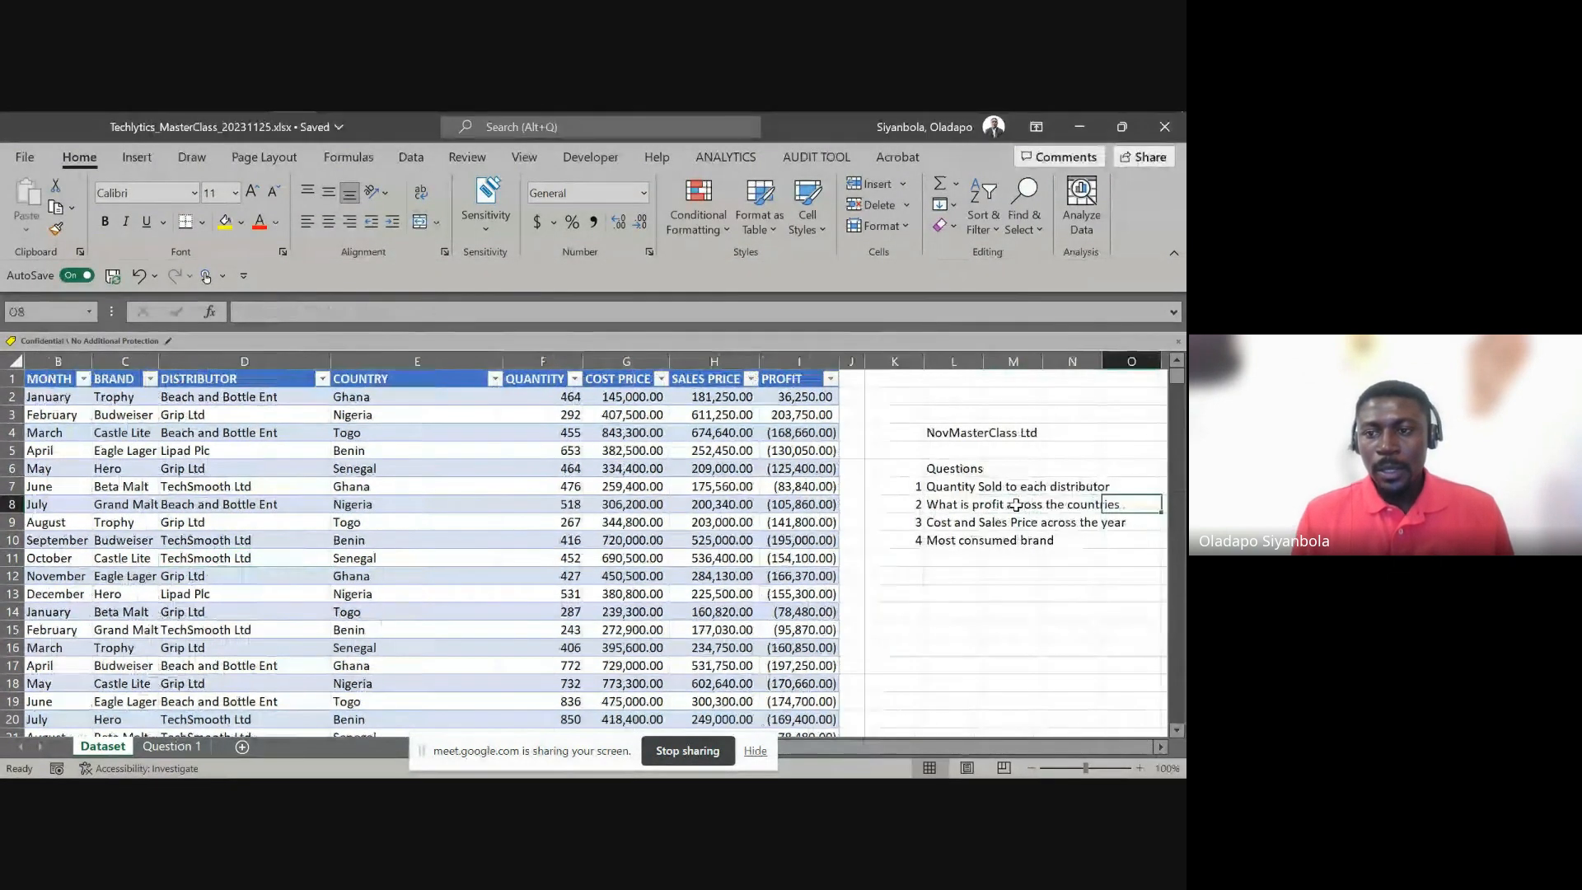
pyautogui.press('Right')
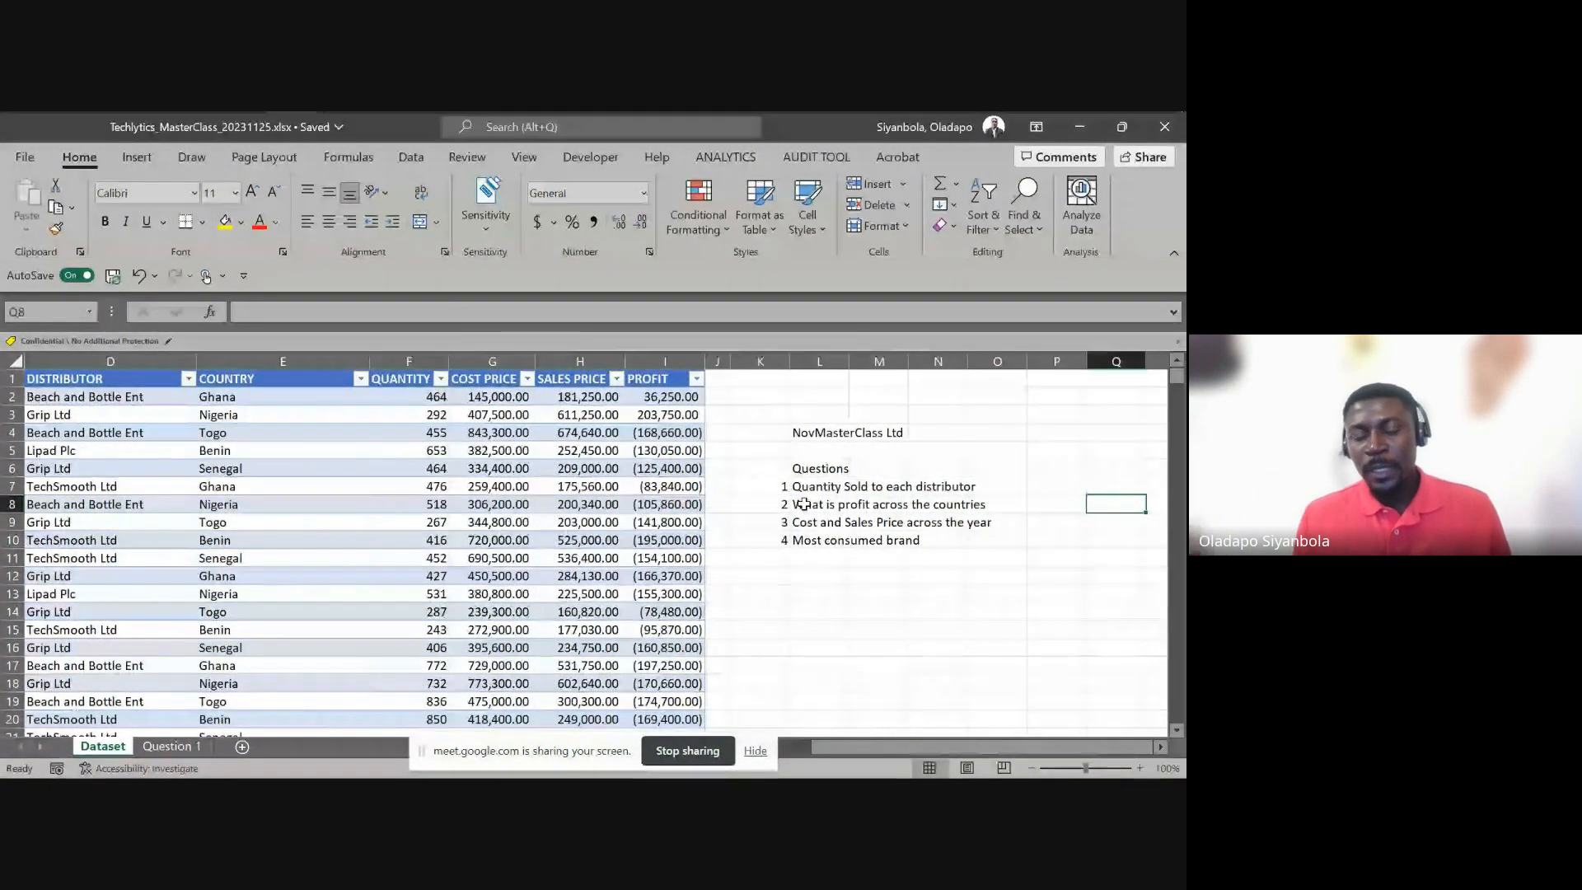
pyautogui.click(803, 504)
pyautogui.hotkey('ctrl', 'c')
pyautogui.press('Escape')
# Insert a PivotTable based on ProductionTable in a new worksheet
pyautogui.click(276, 629)
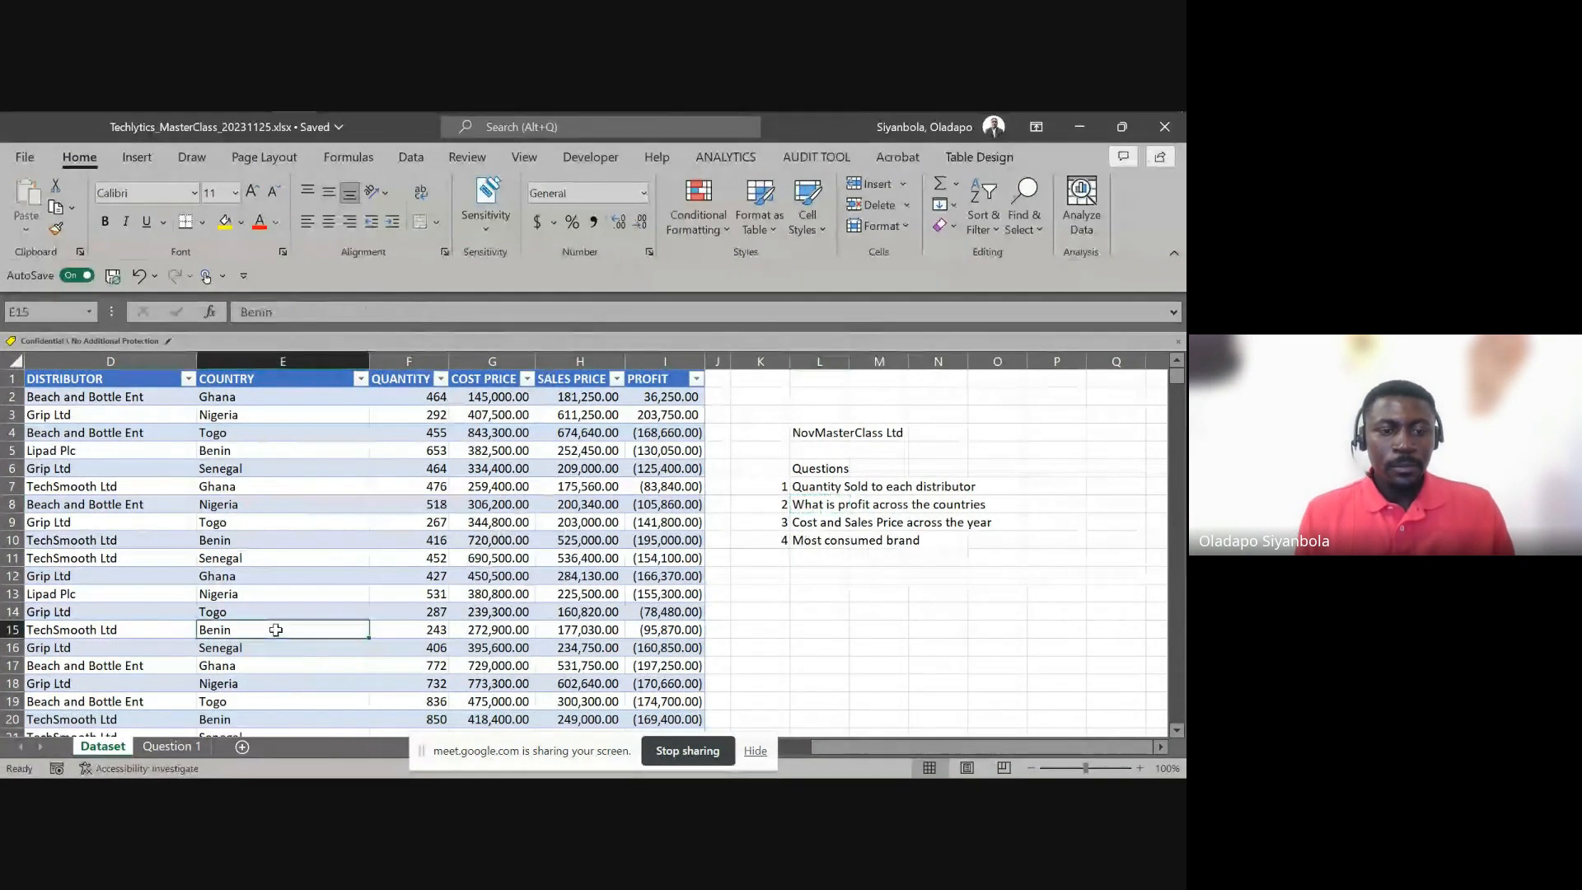
pyautogui.hscroll(-3, 276, 629)
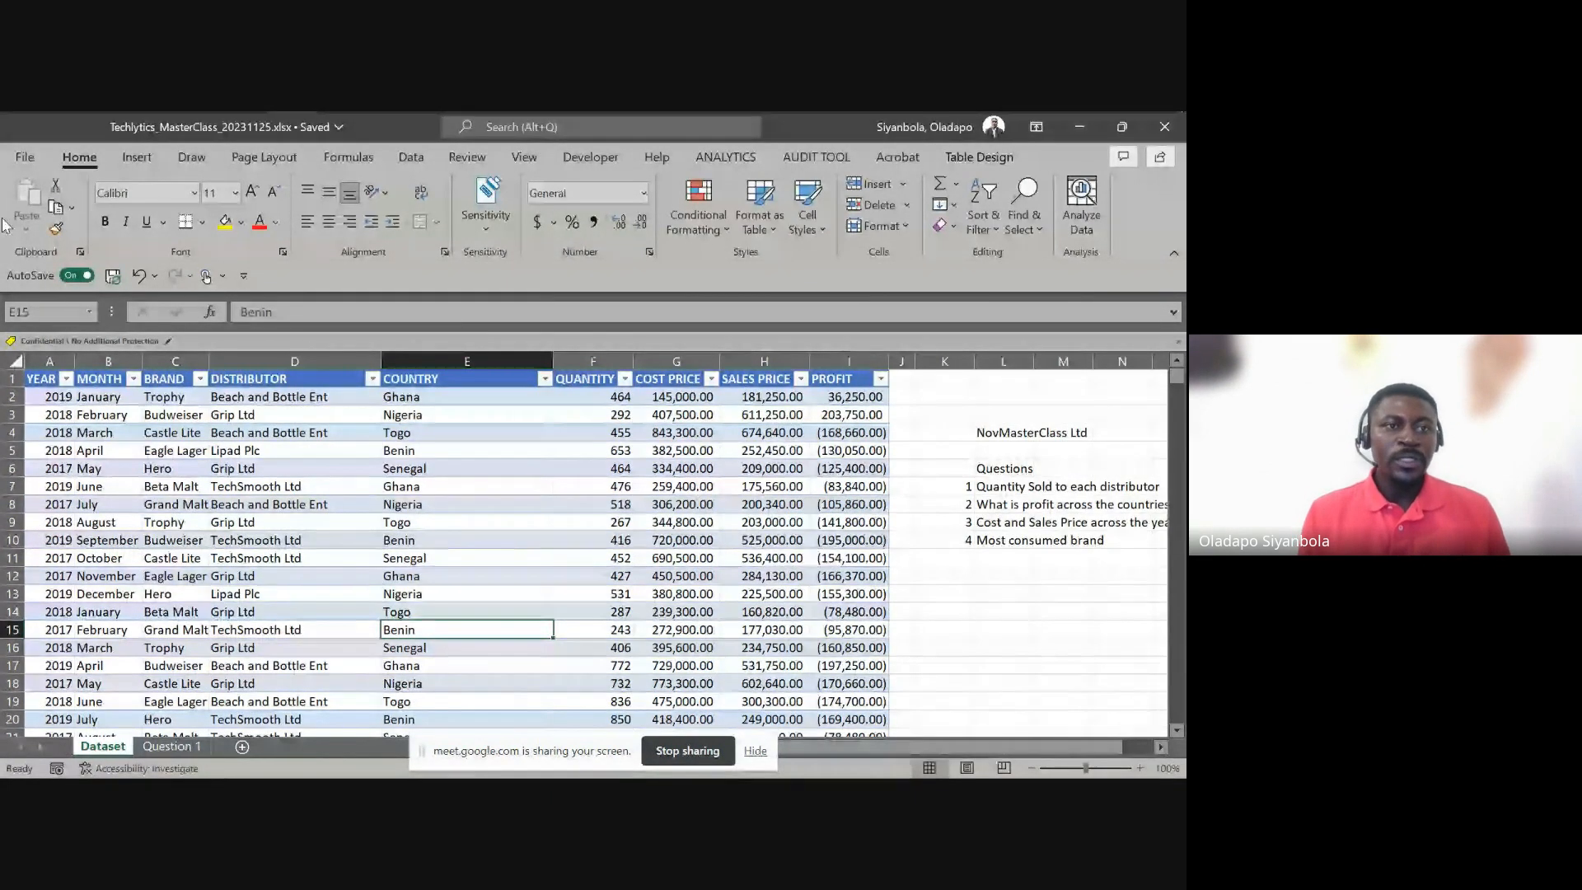
pyautogui.click(136, 156)
pyautogui.click(33, 198)
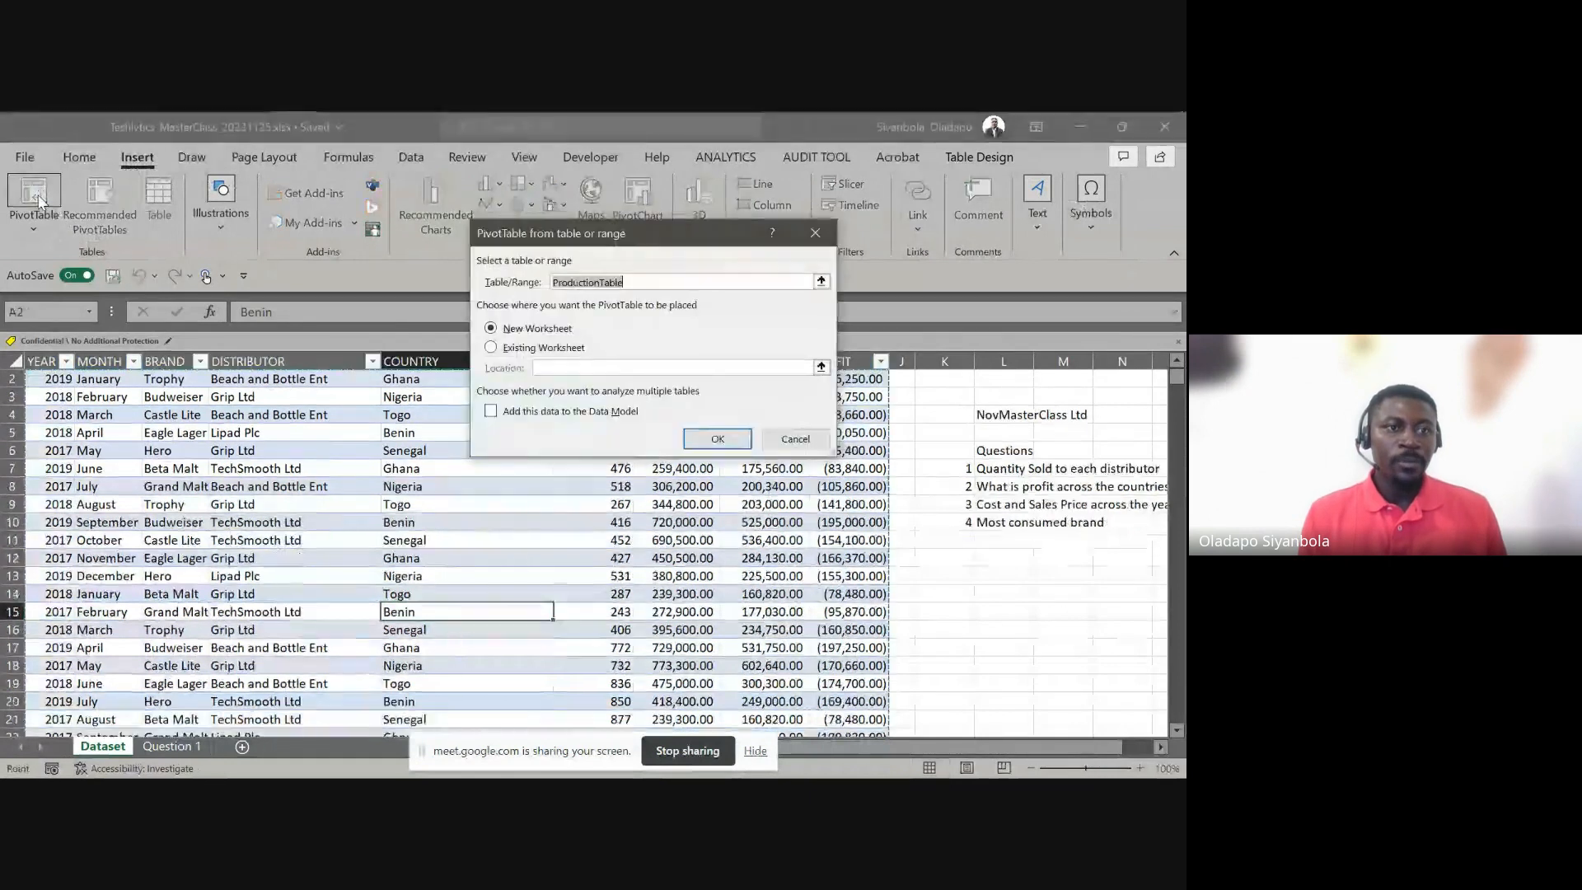
pyautogui.press('Return')
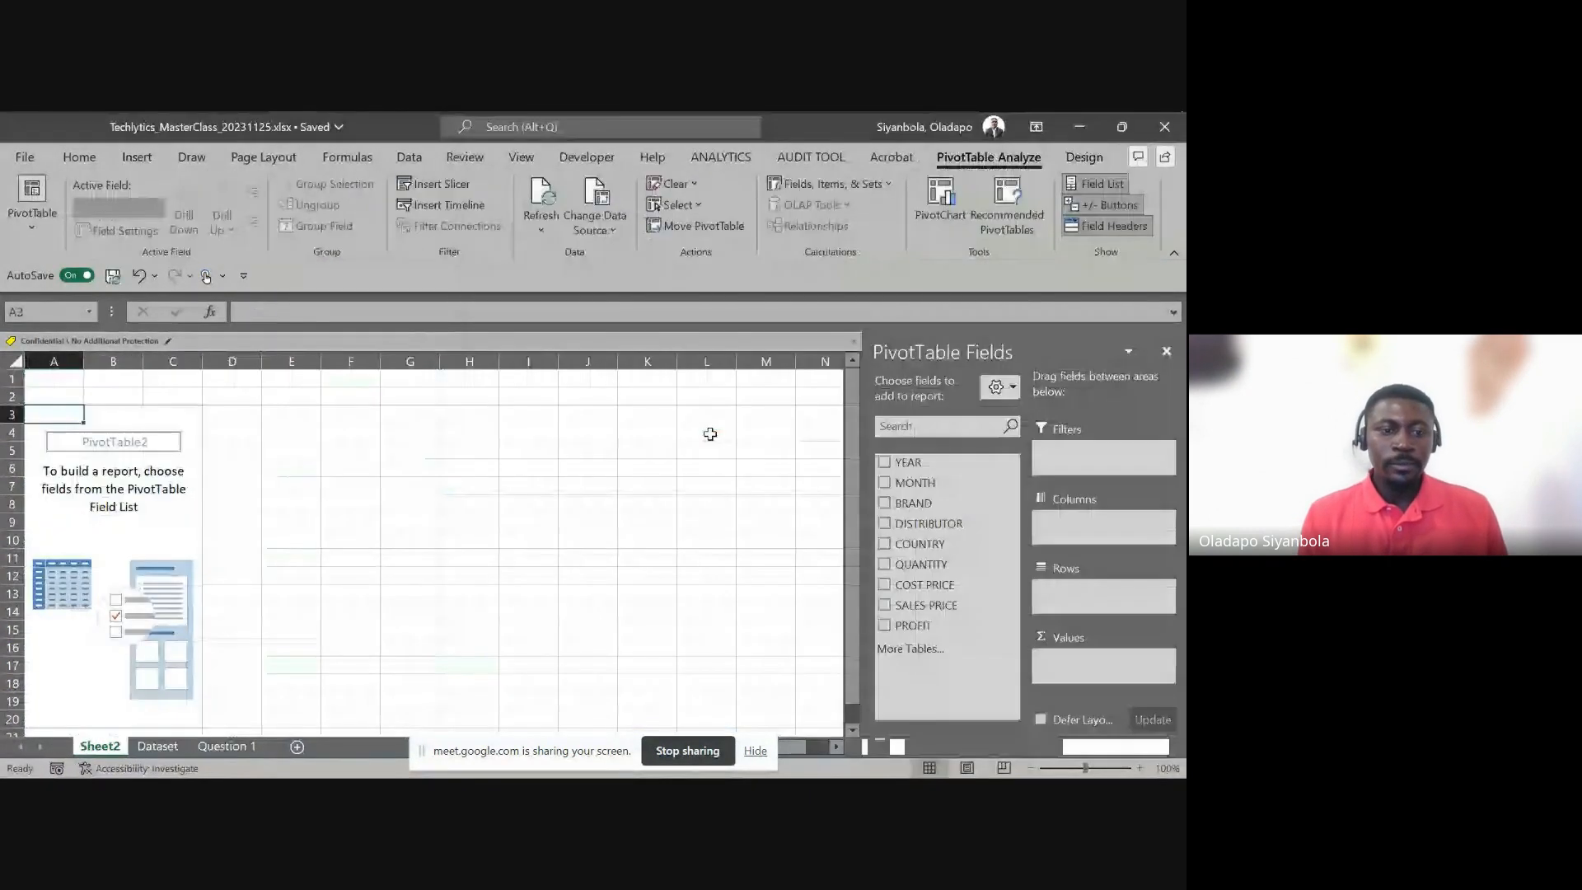
# Rename the new PivotTable sheet as "Question 2" and move it after the Question 1 sheet
pyautogui.doubleClick(100, 746)
pyautogui.write('Question 2')
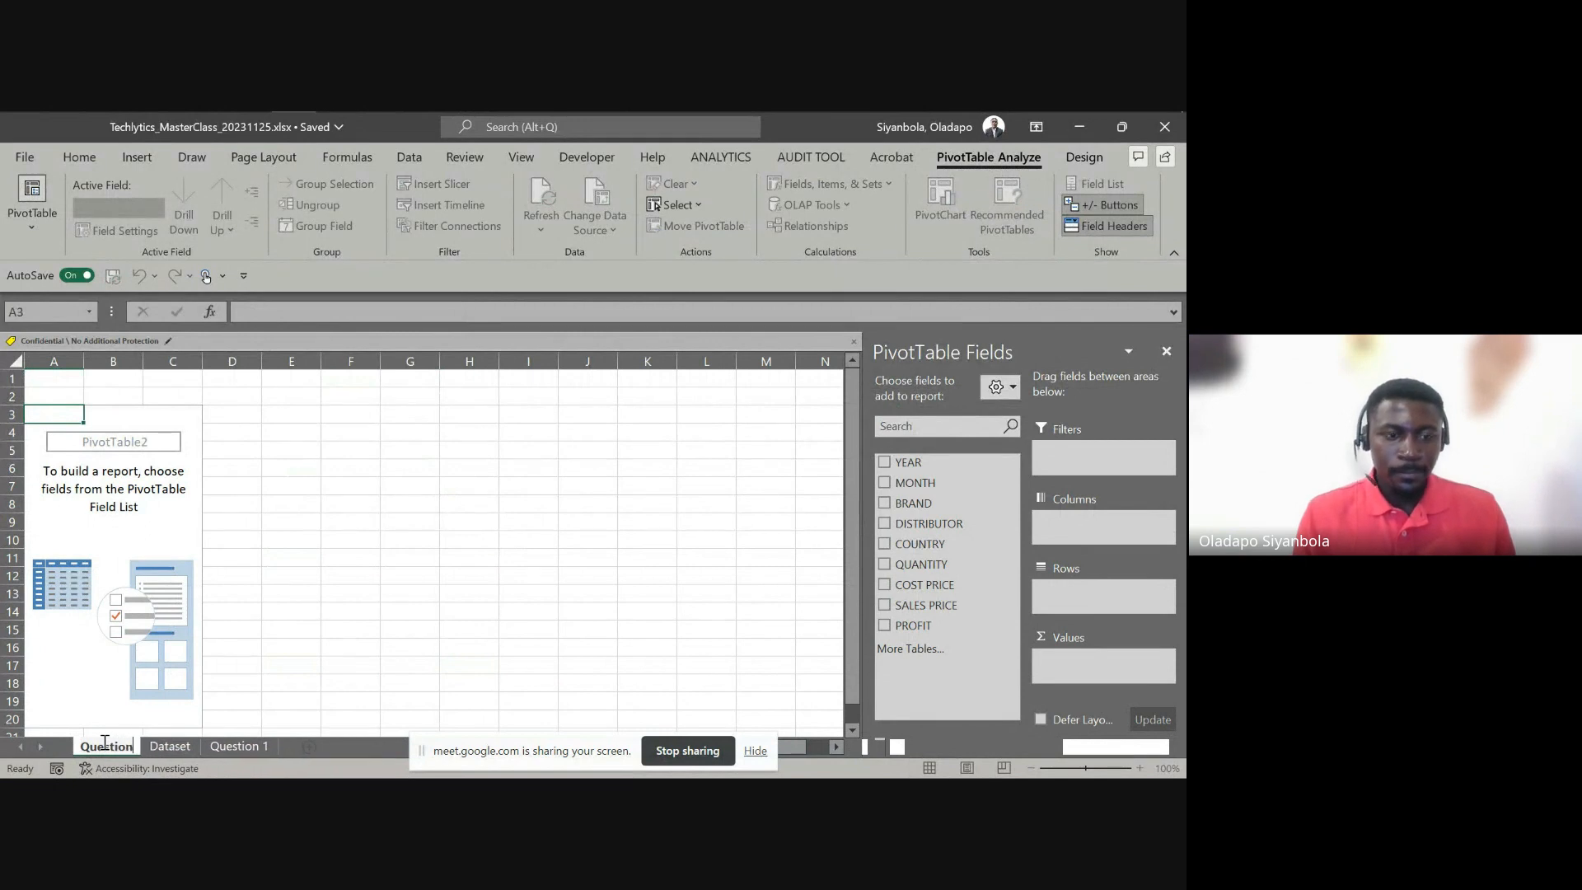
pyautogui.press('Return')
pyautogui.moveTo(104, 748); pyautogui.dragTo(301, 760)
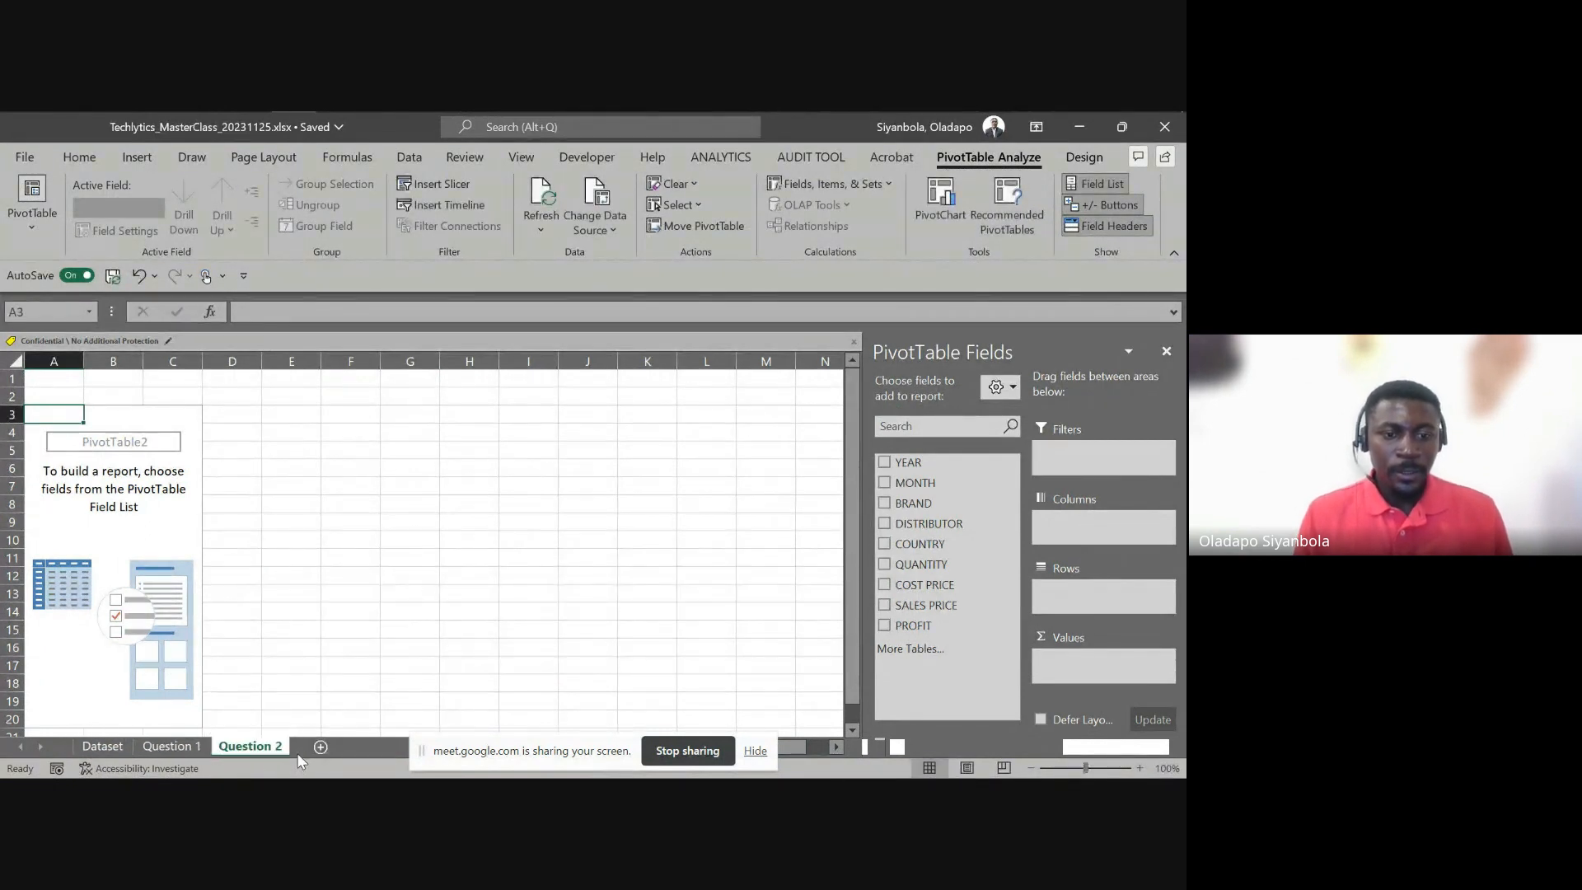
# Copy the question "What is profit across the countries" from Dataset cell L8 into cell K5 of the Question 2 sheet
pyautogui.click(649, 450)
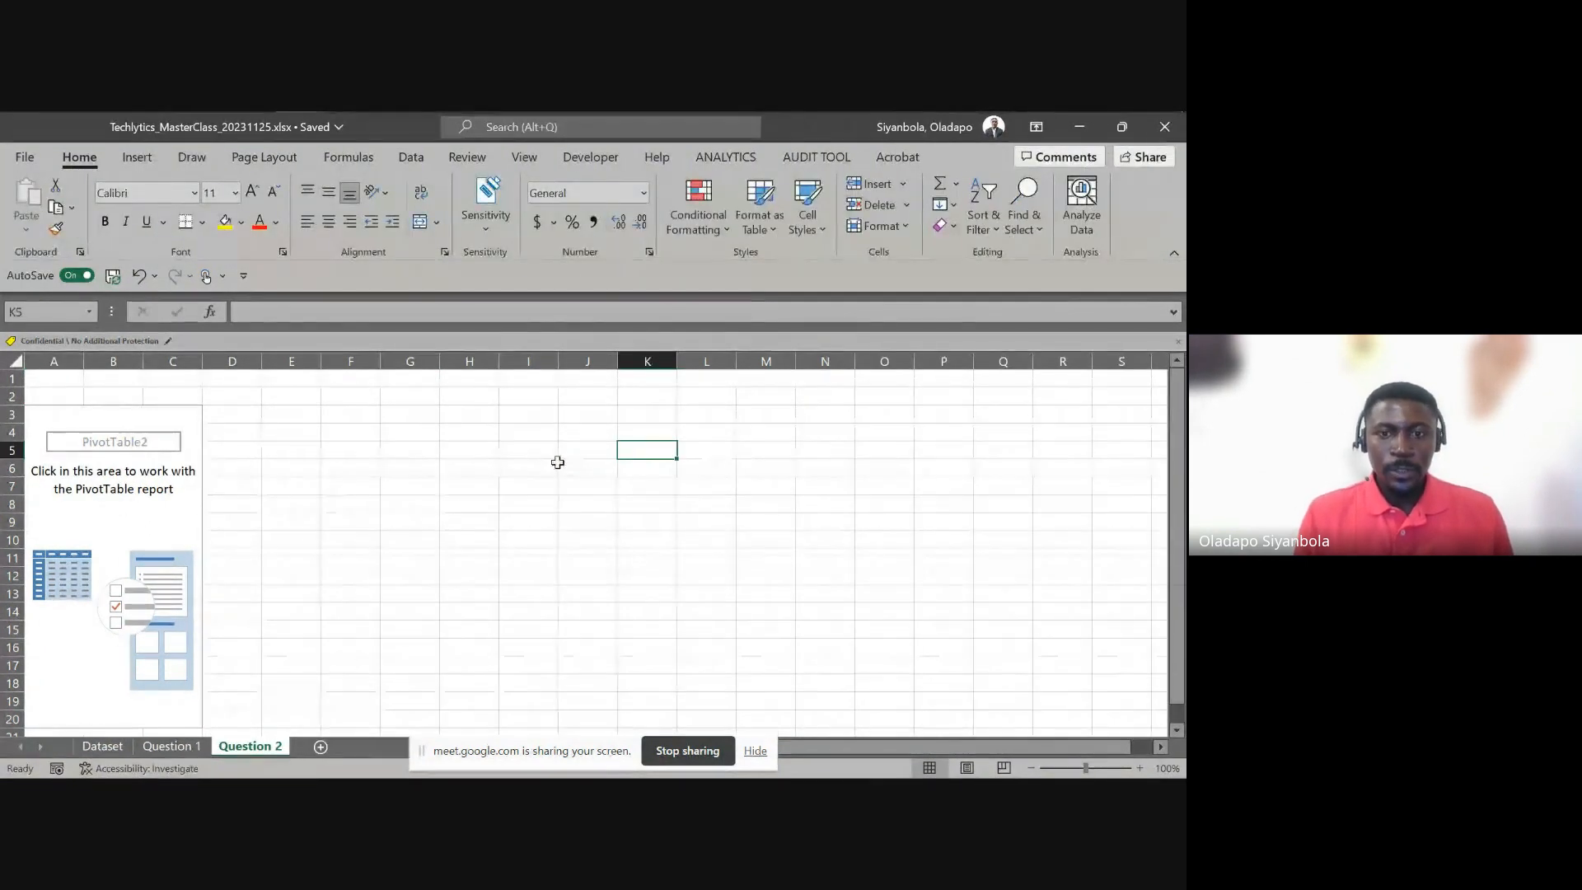
pyautogui.click(102, 746)
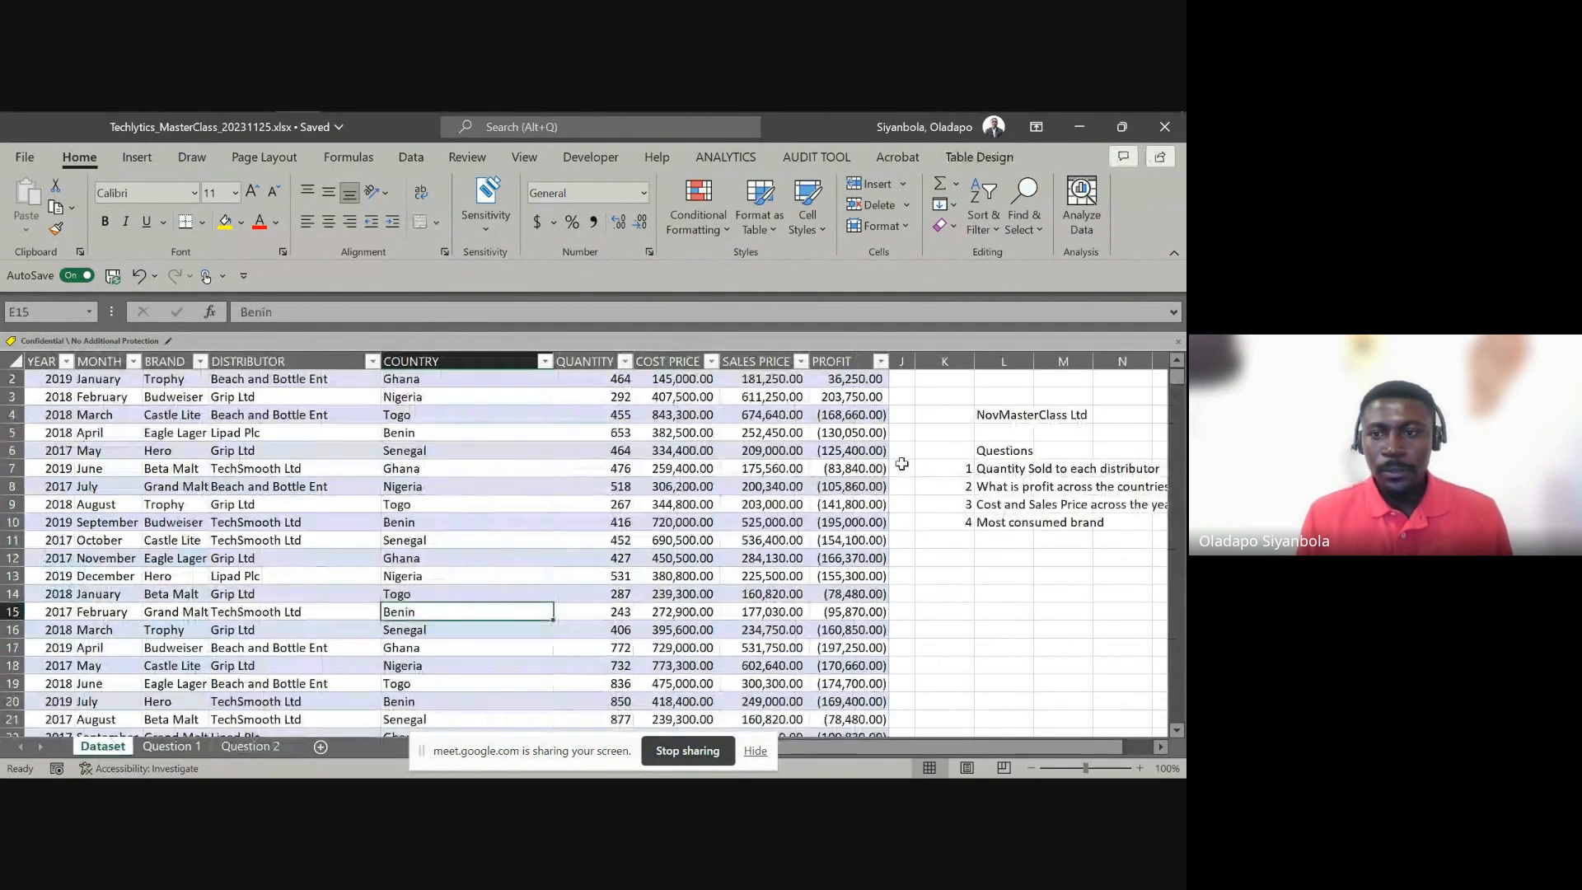
pyautogui.click(999, 493)
pyautogui.hotkey('ctrl', 'c')
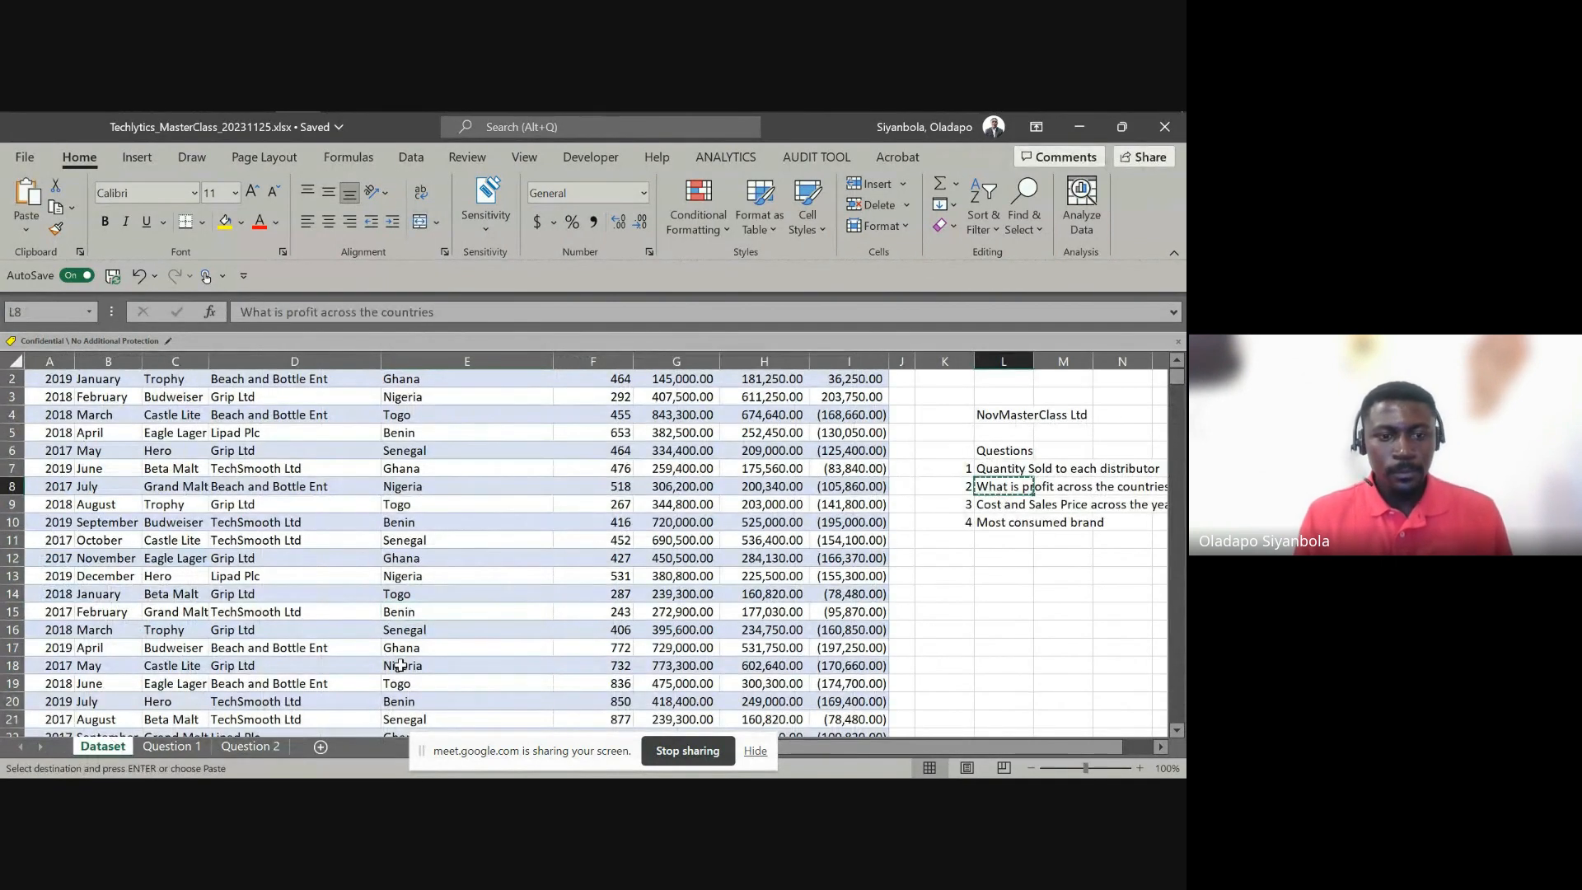
pyautogui.click(263, 747)
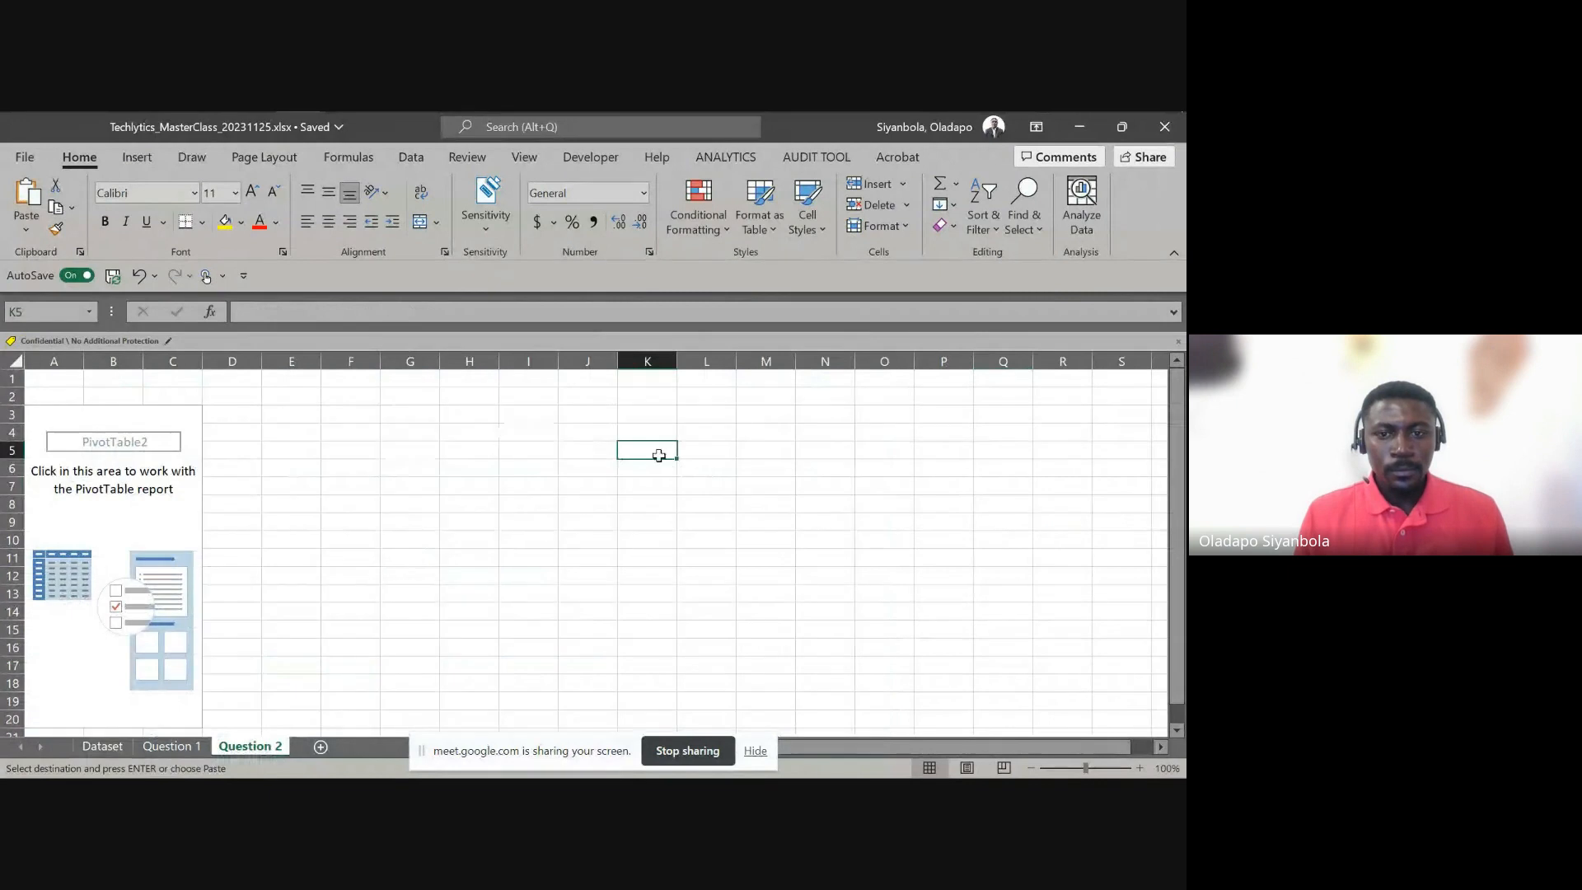
pyautogui.hotkey('ctrl', 'v')
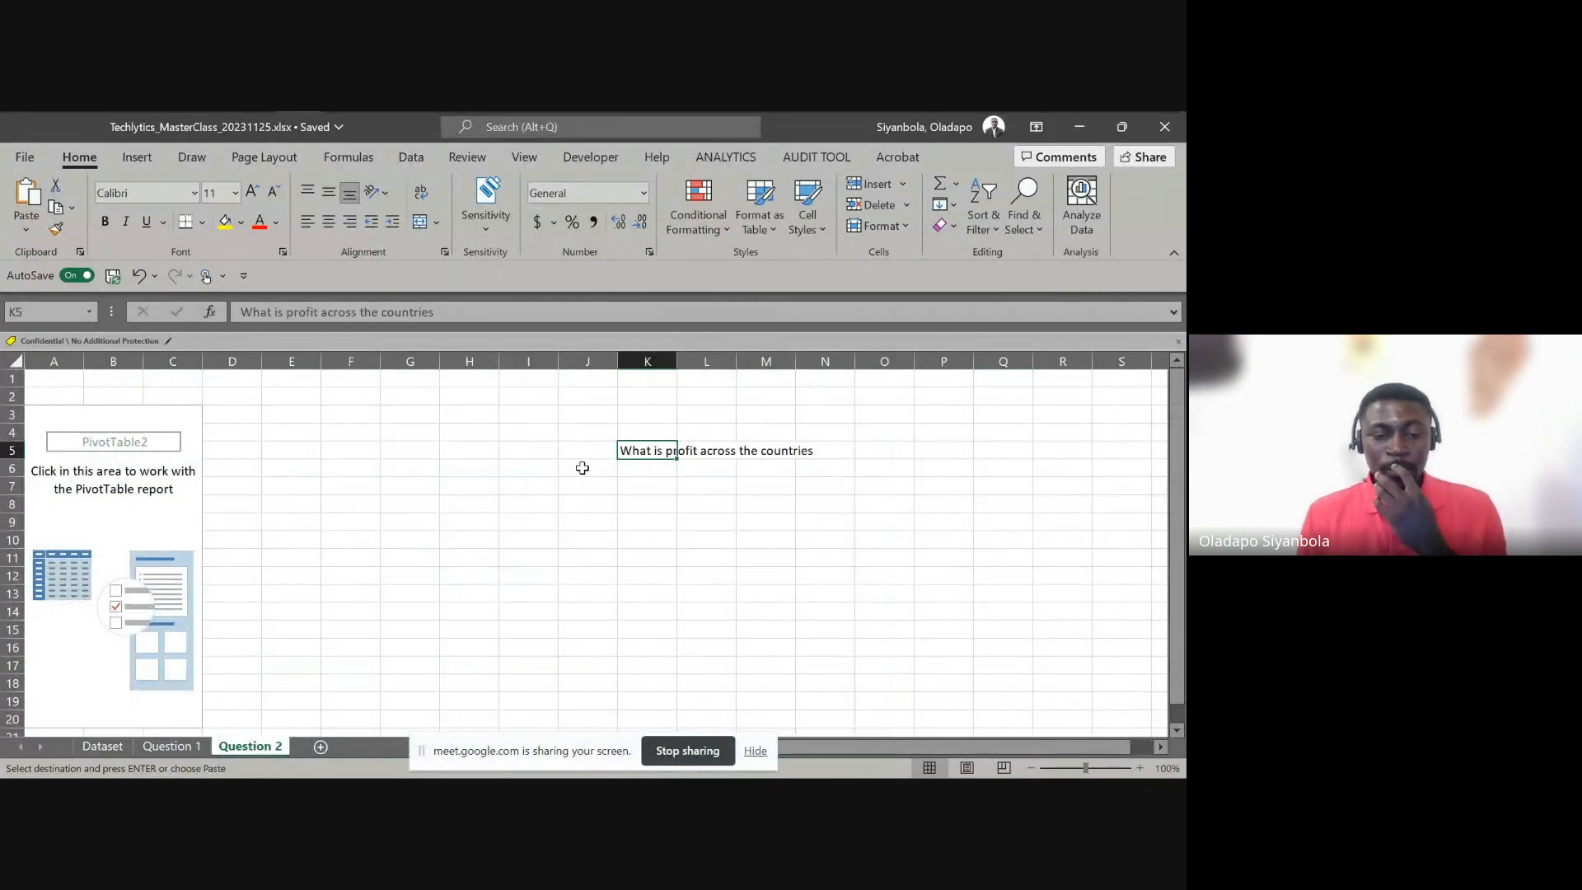
# Add COUNTRY as rows and the sum of PROFIT as values in the Question 2 PivotTable
pyautogui.click(156, 523)
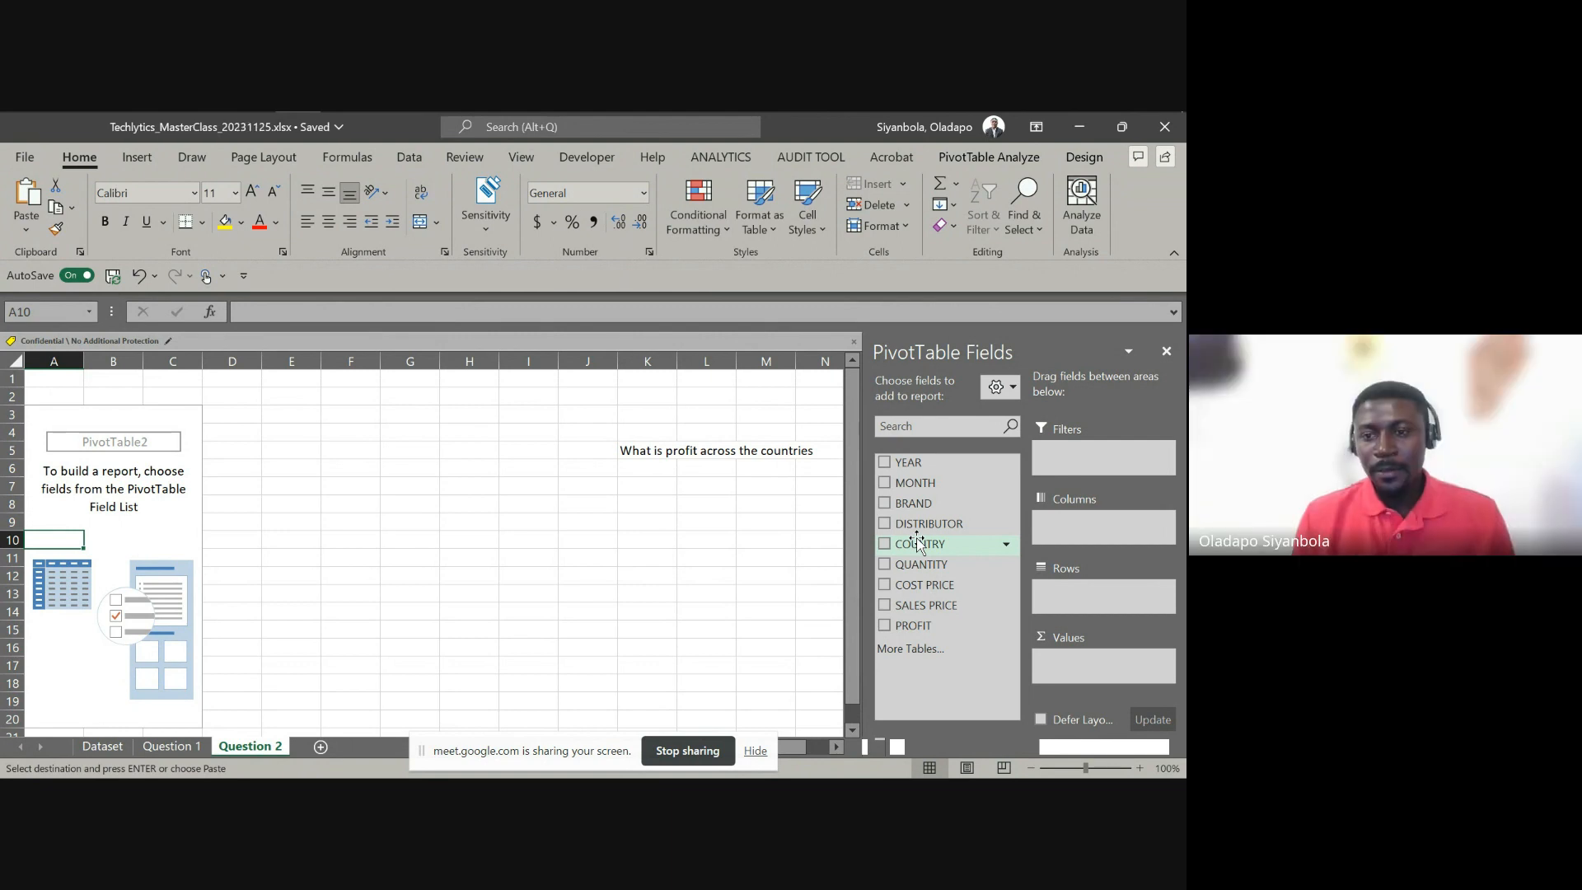
pyautogui.click(884, 545)
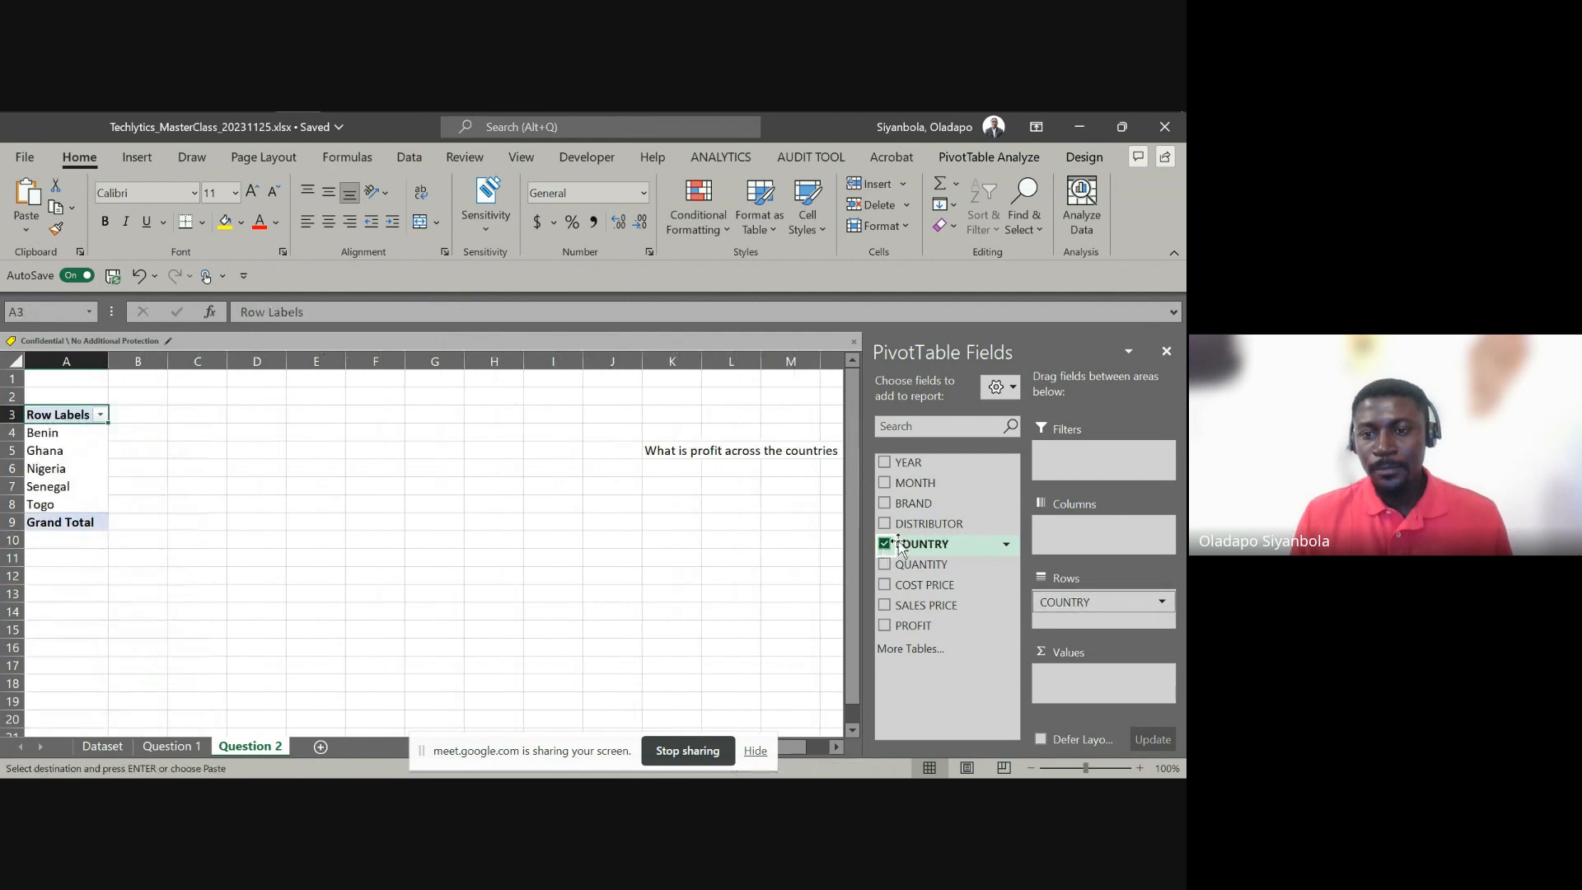
pyautogui.click(884, 627)
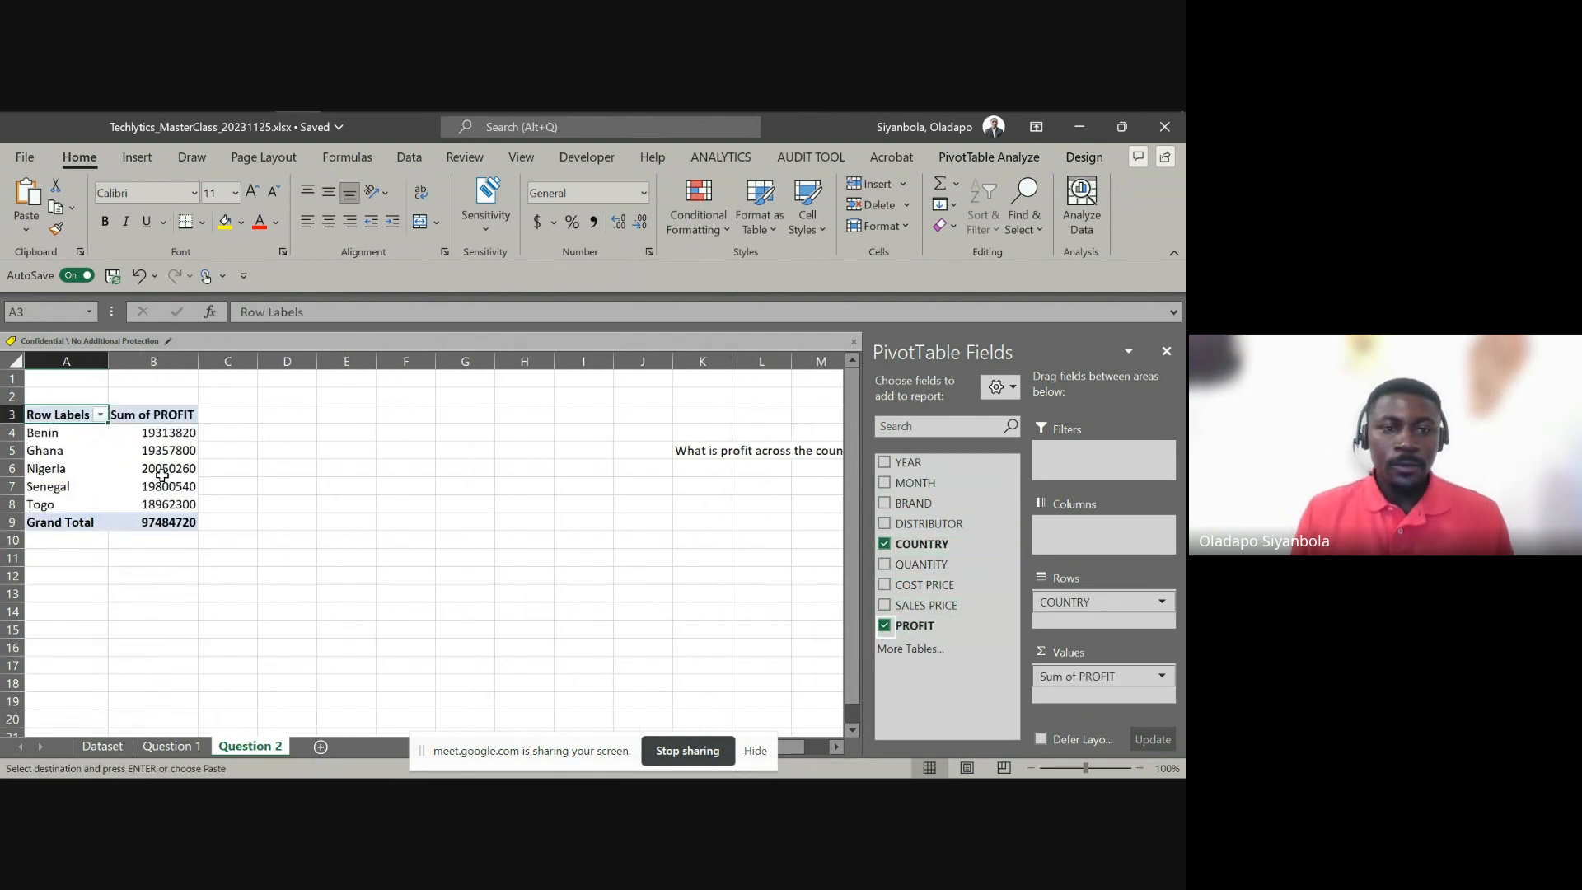
# Rename the PivotTable's row label header in A3 as "COUNTRIES"
pyautogui.write('C')
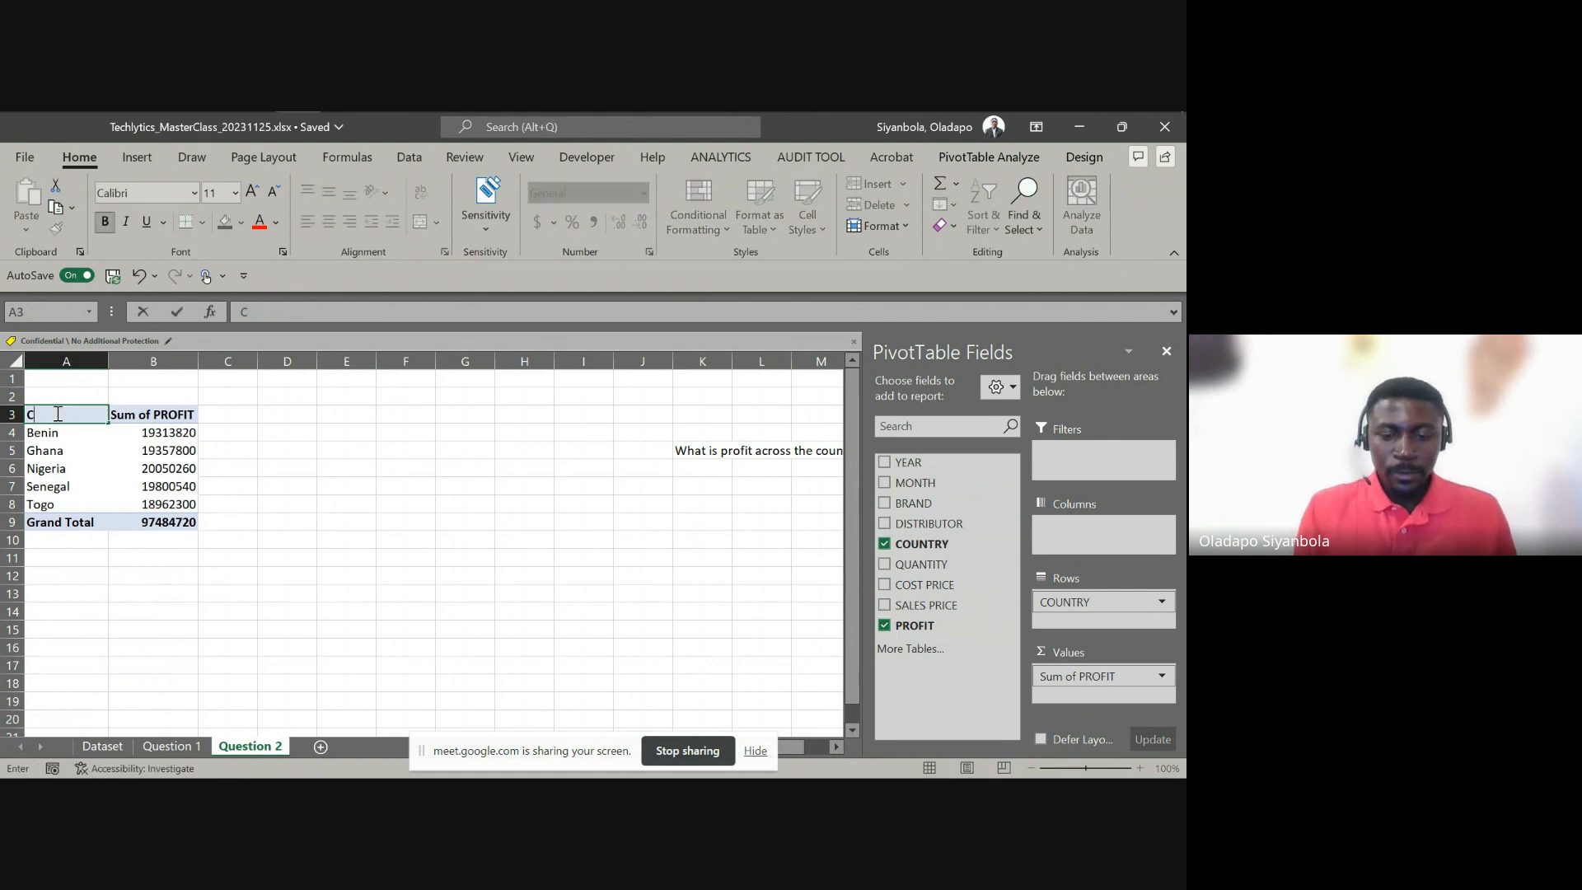
pyautogui.write('OUNTRIES')
pyautogui.press('Return')
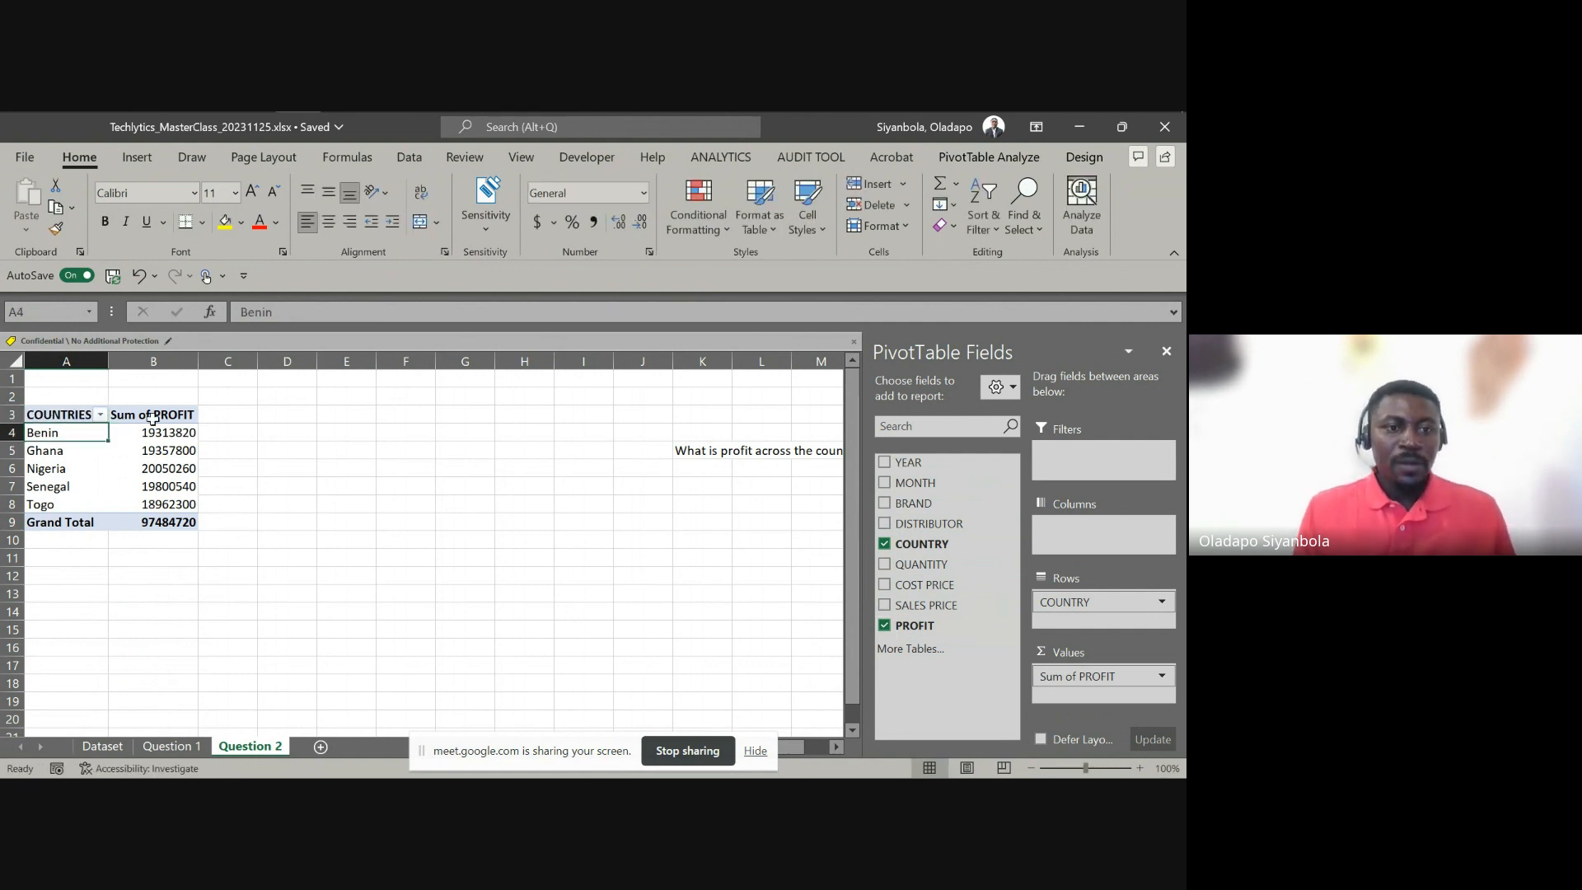
# Apply the comma number style with two decimals to the profit values and grand total in B4:B9
pyautogui.moveTo(159, 432); pyautogui.dragTo(162, 522)
pyautogui.rightClick(163, 521)
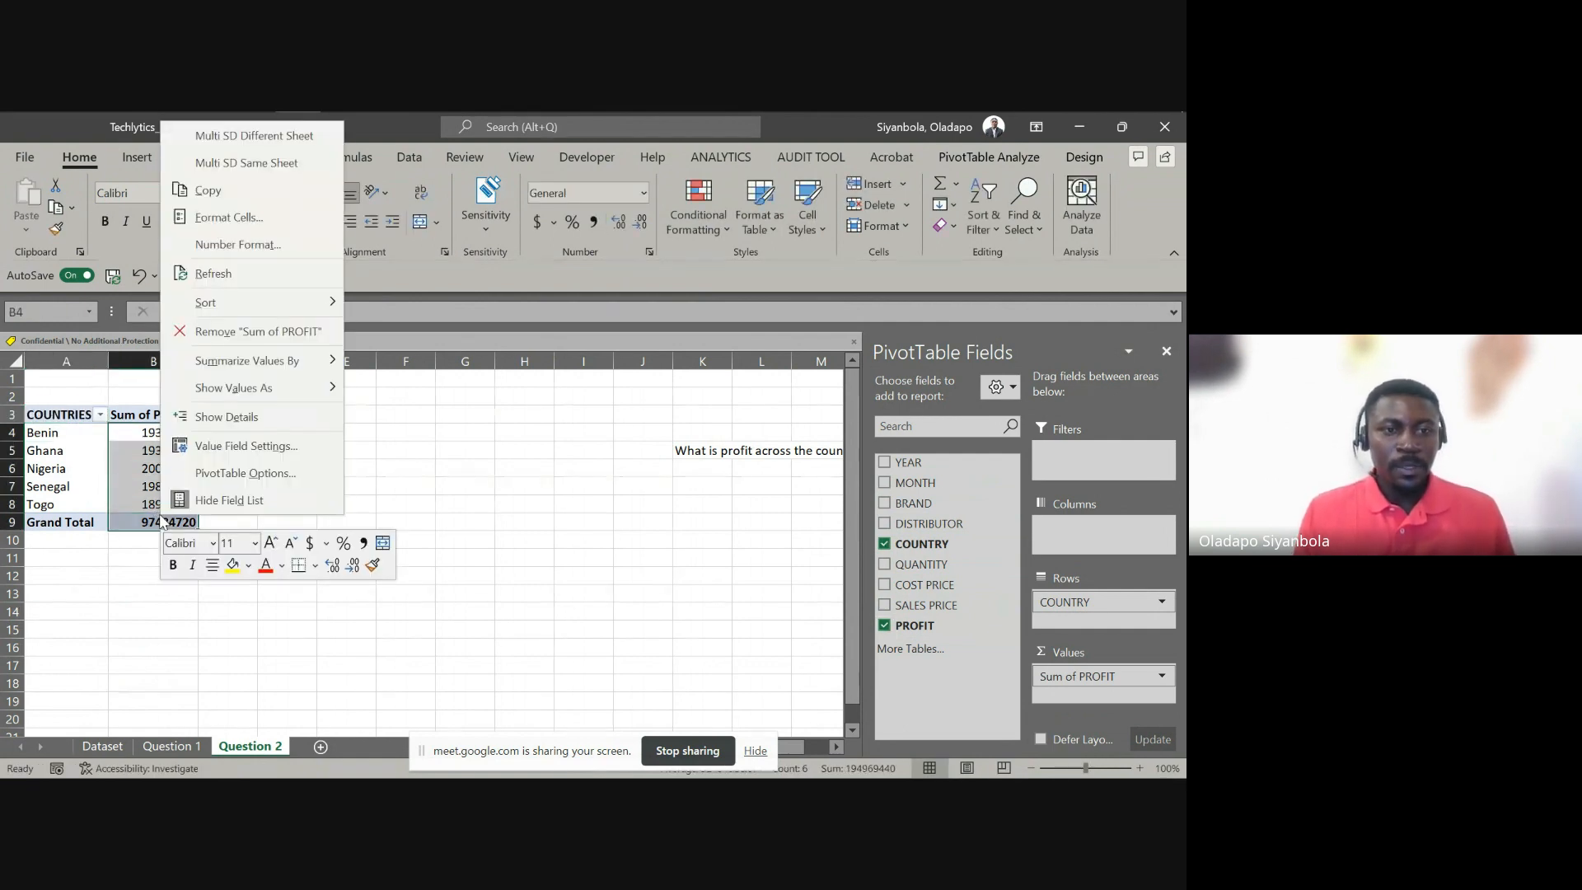
pyautogui.moveTo(273, 389)
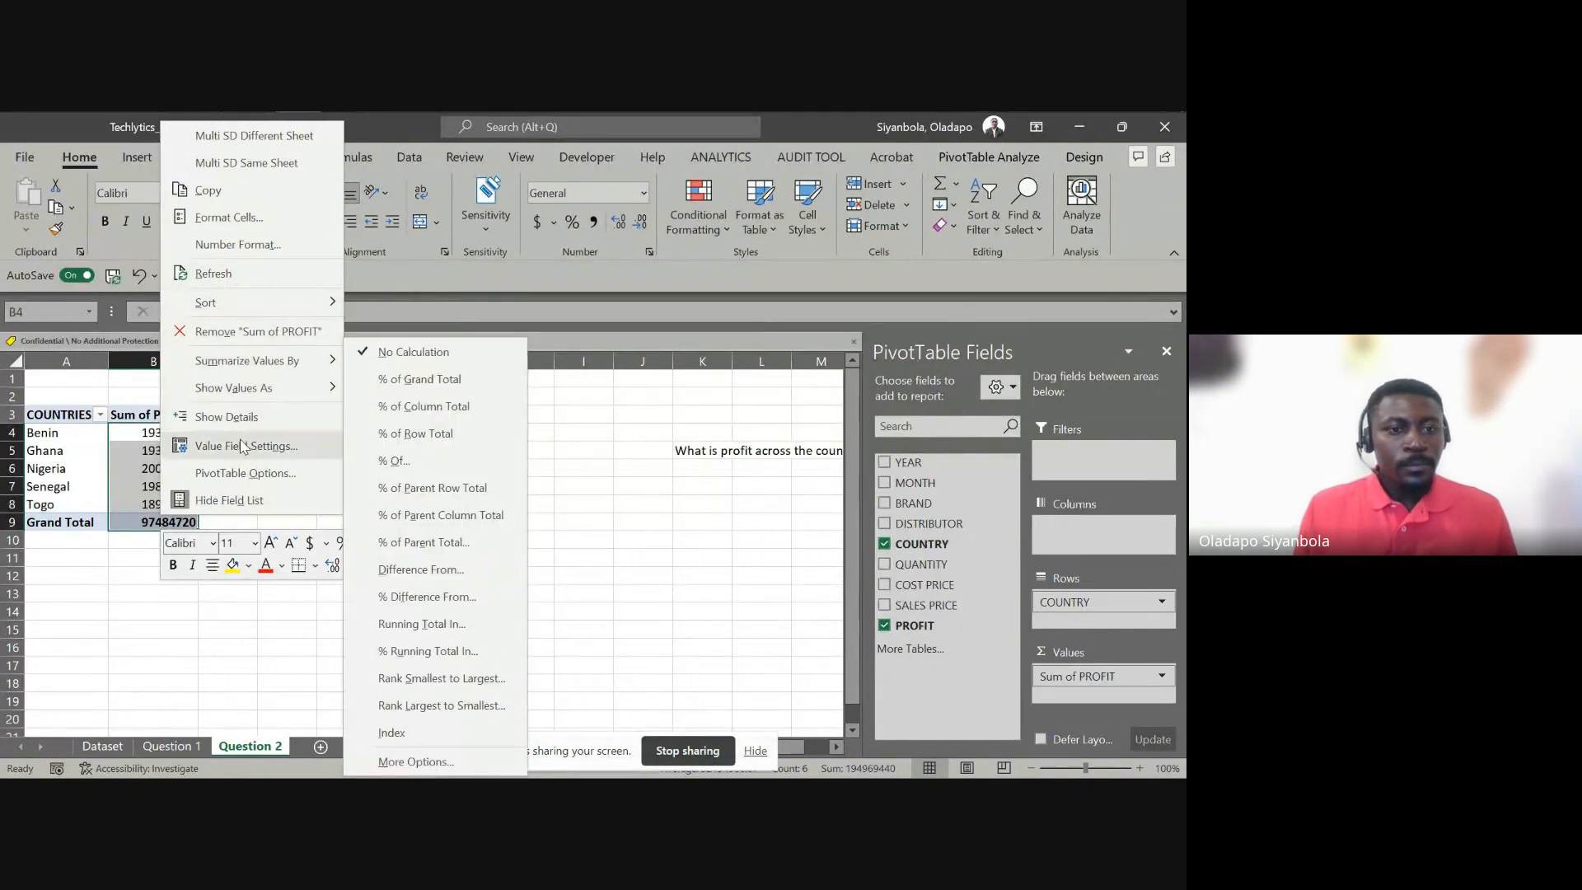
pyautogui.click(593, 221)
pyautogui.click(593, 221)
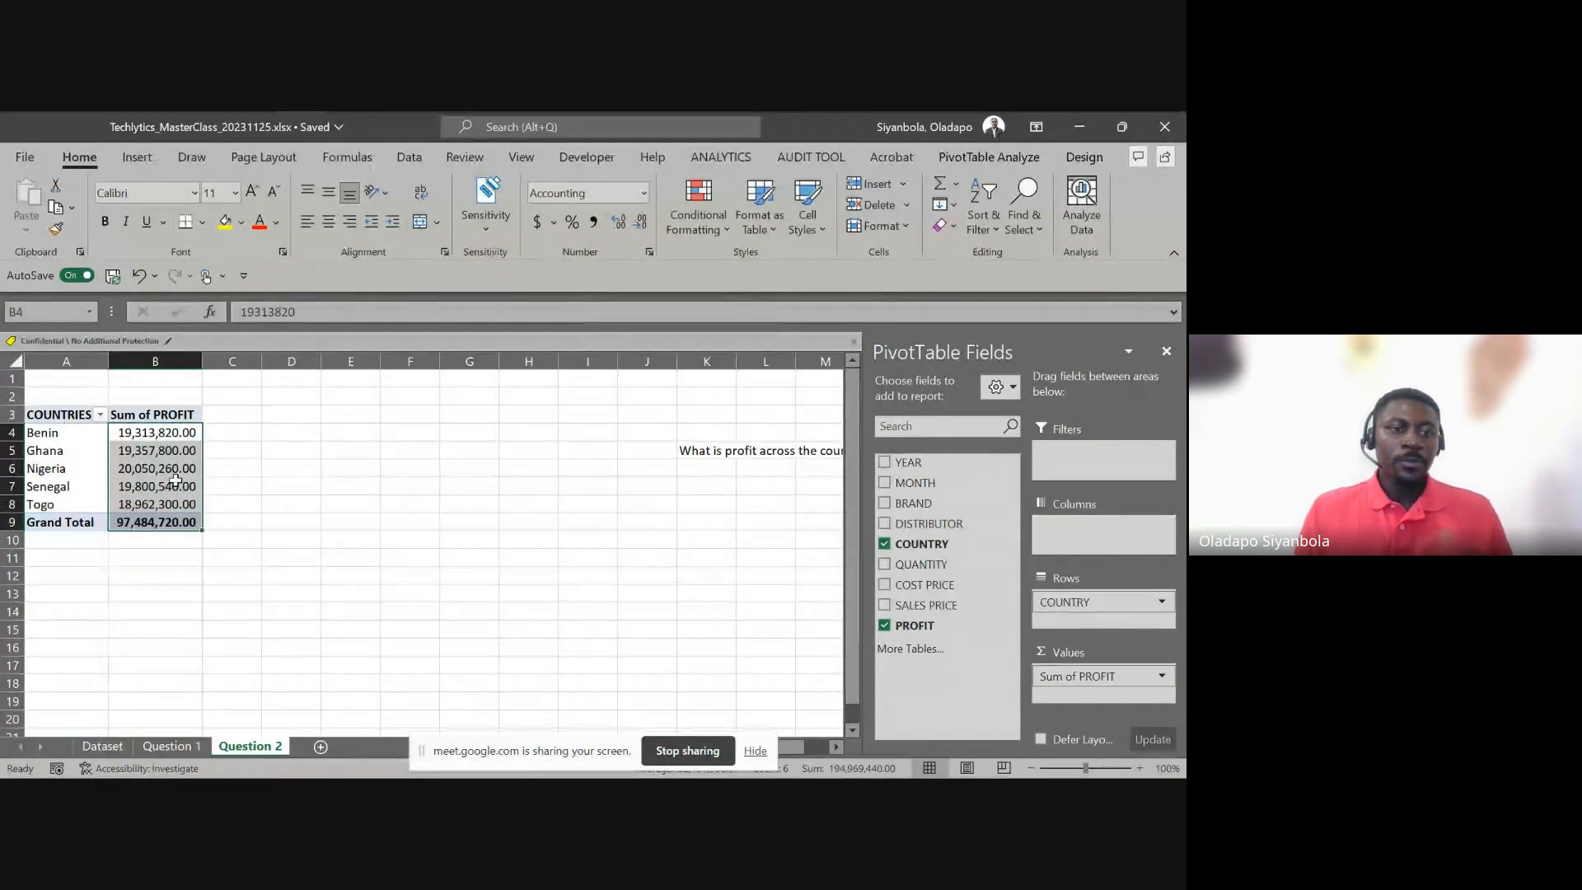
# Examine each country's profit in the Question 2 PivotTable, from Benin to Togo
pyautogui.moveTo(175, 481)
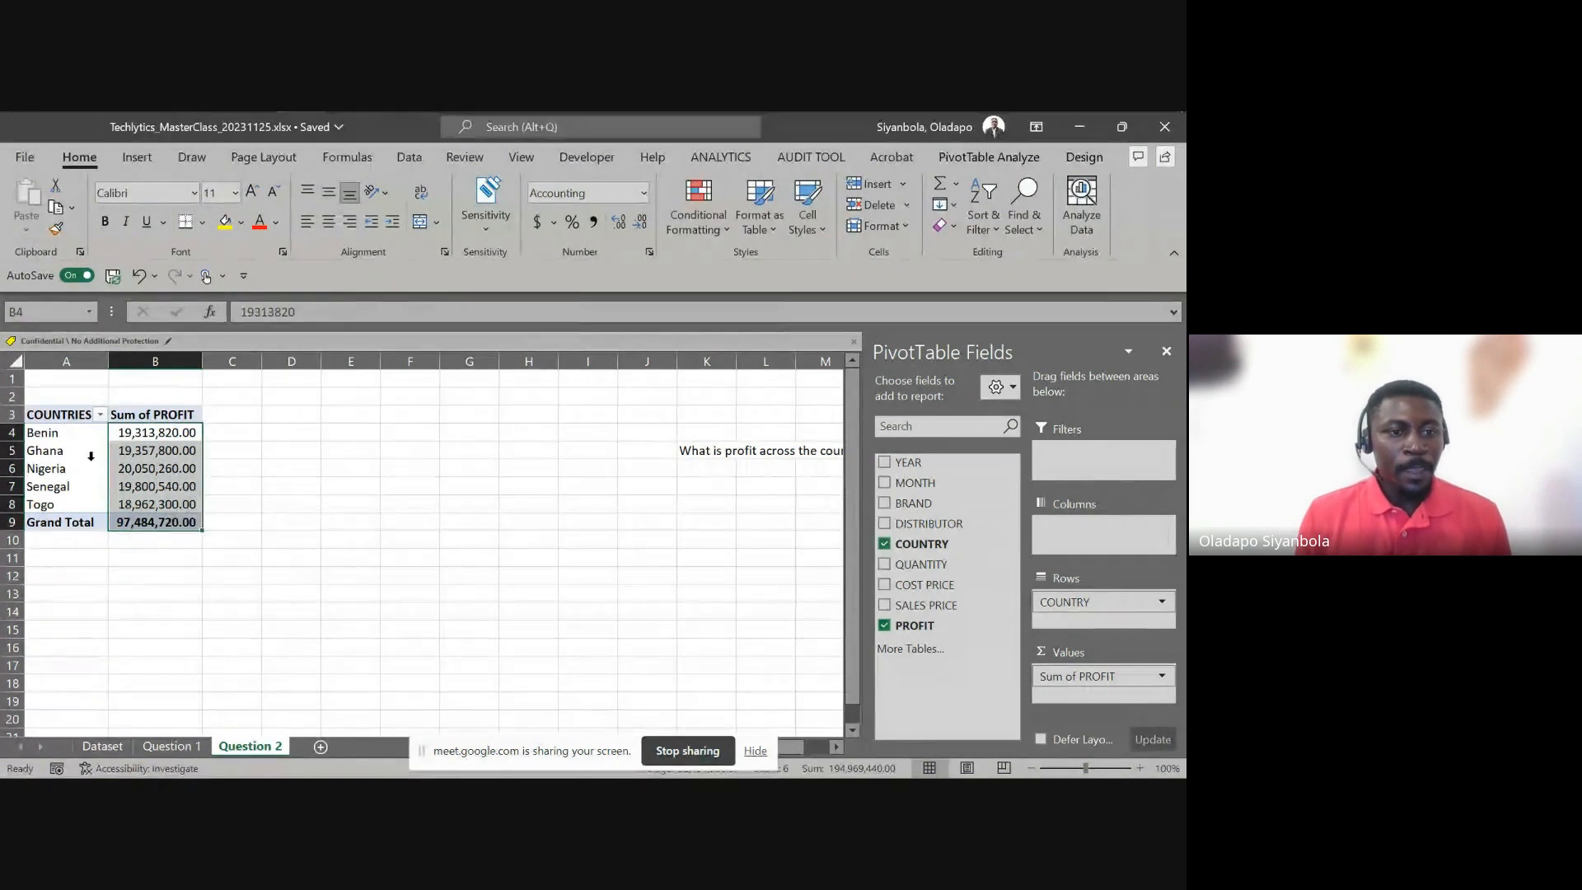
pyautogui.click(88, 434)
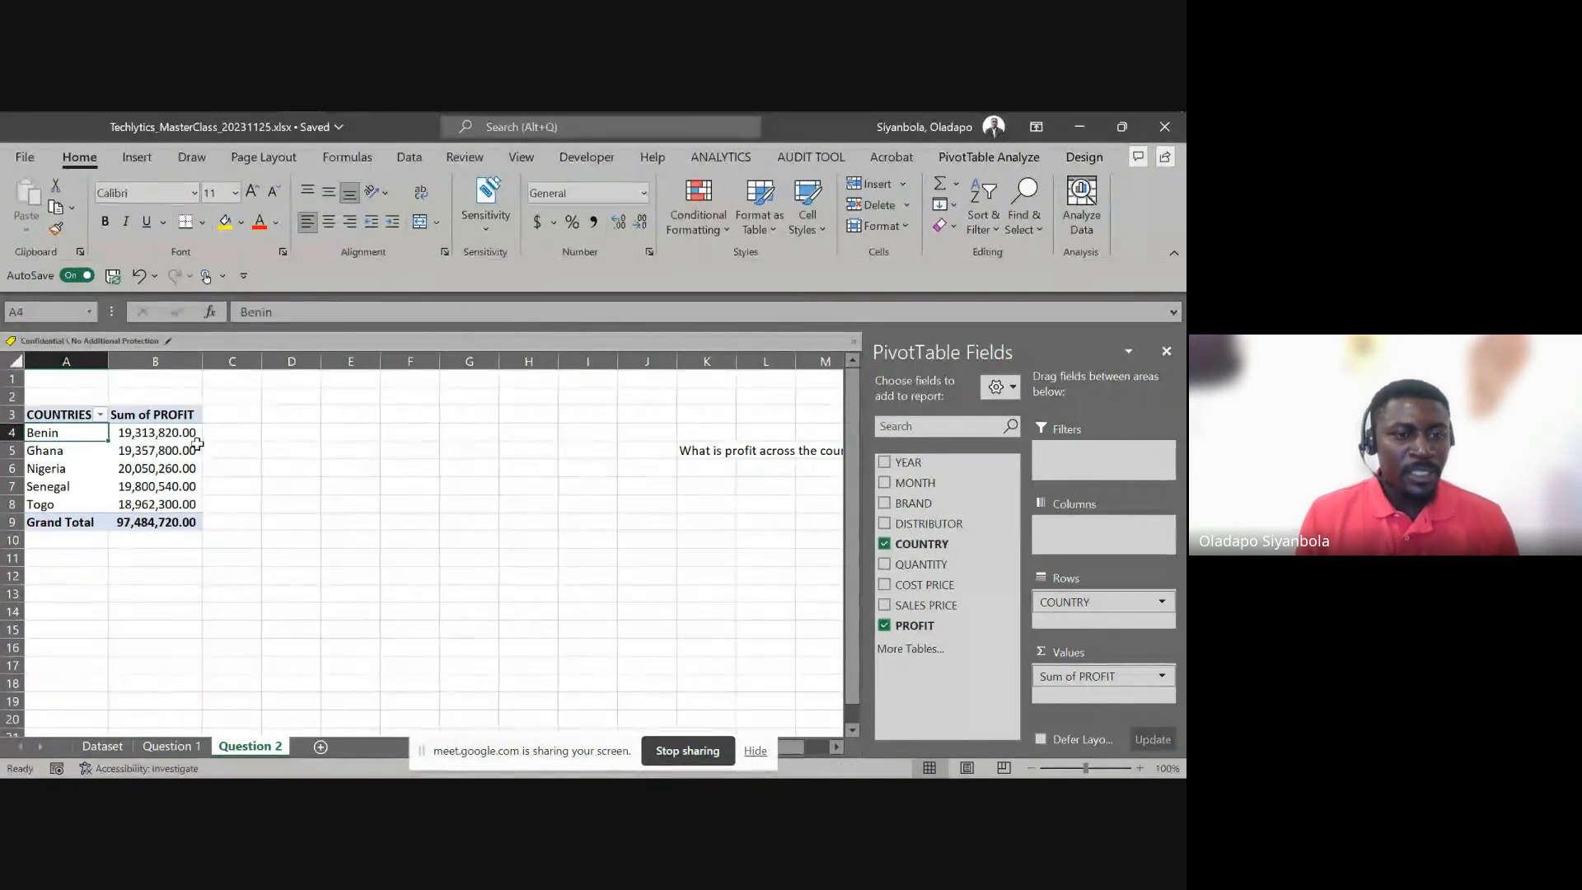
pyautogui.press('Right')
pyautogui.press('Down')
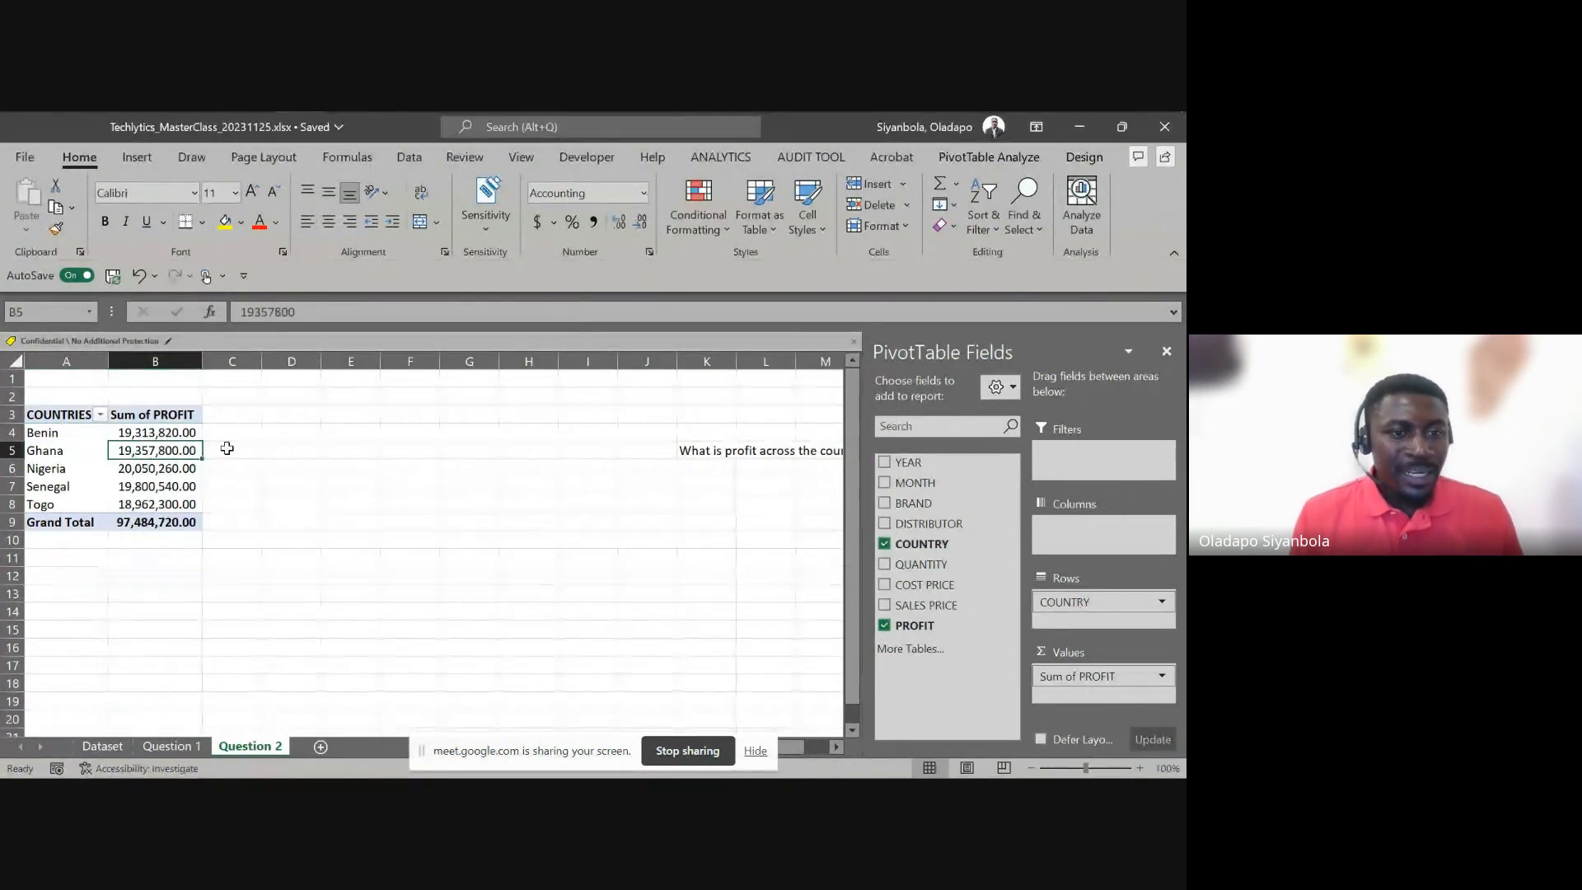
pyautogui.press('Up')
pyautogui.press('Down')
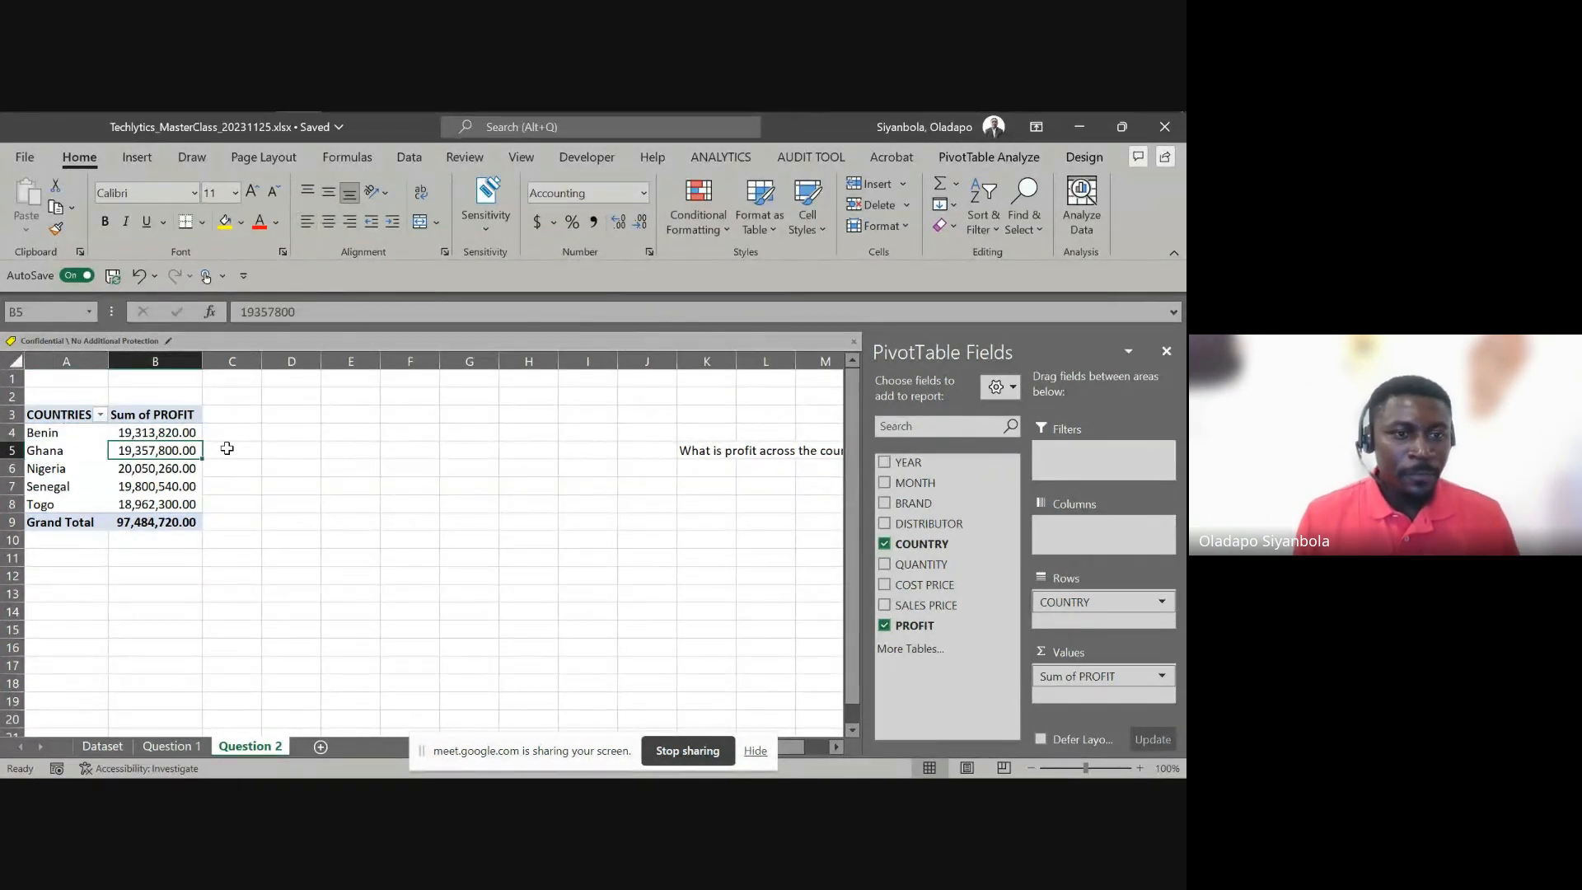
pyautogui.press('Down')
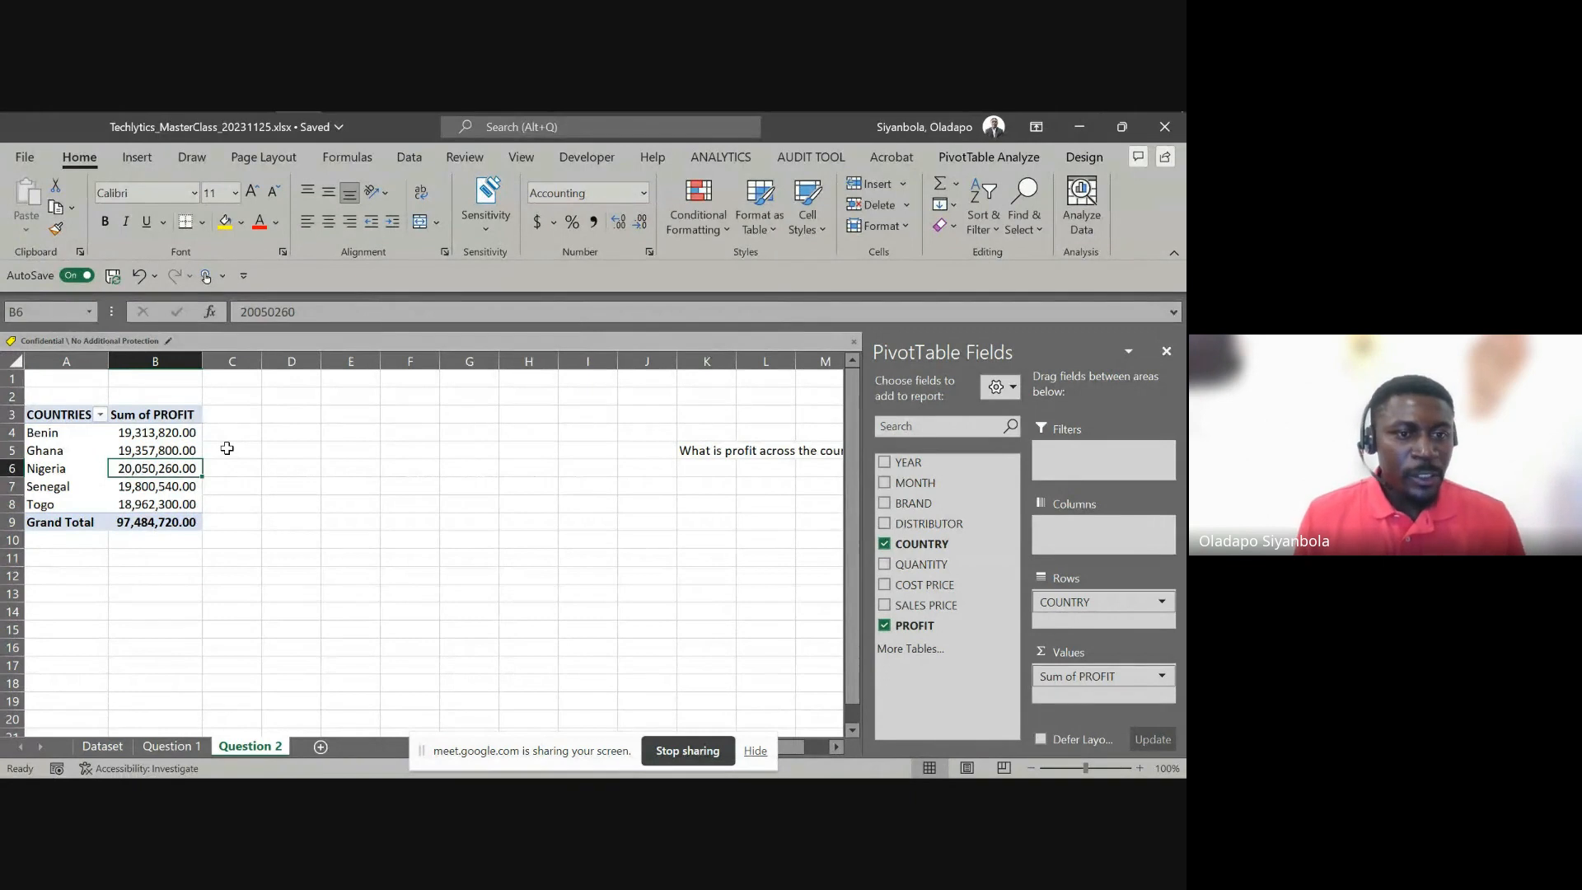
pyautogui.press('Down')
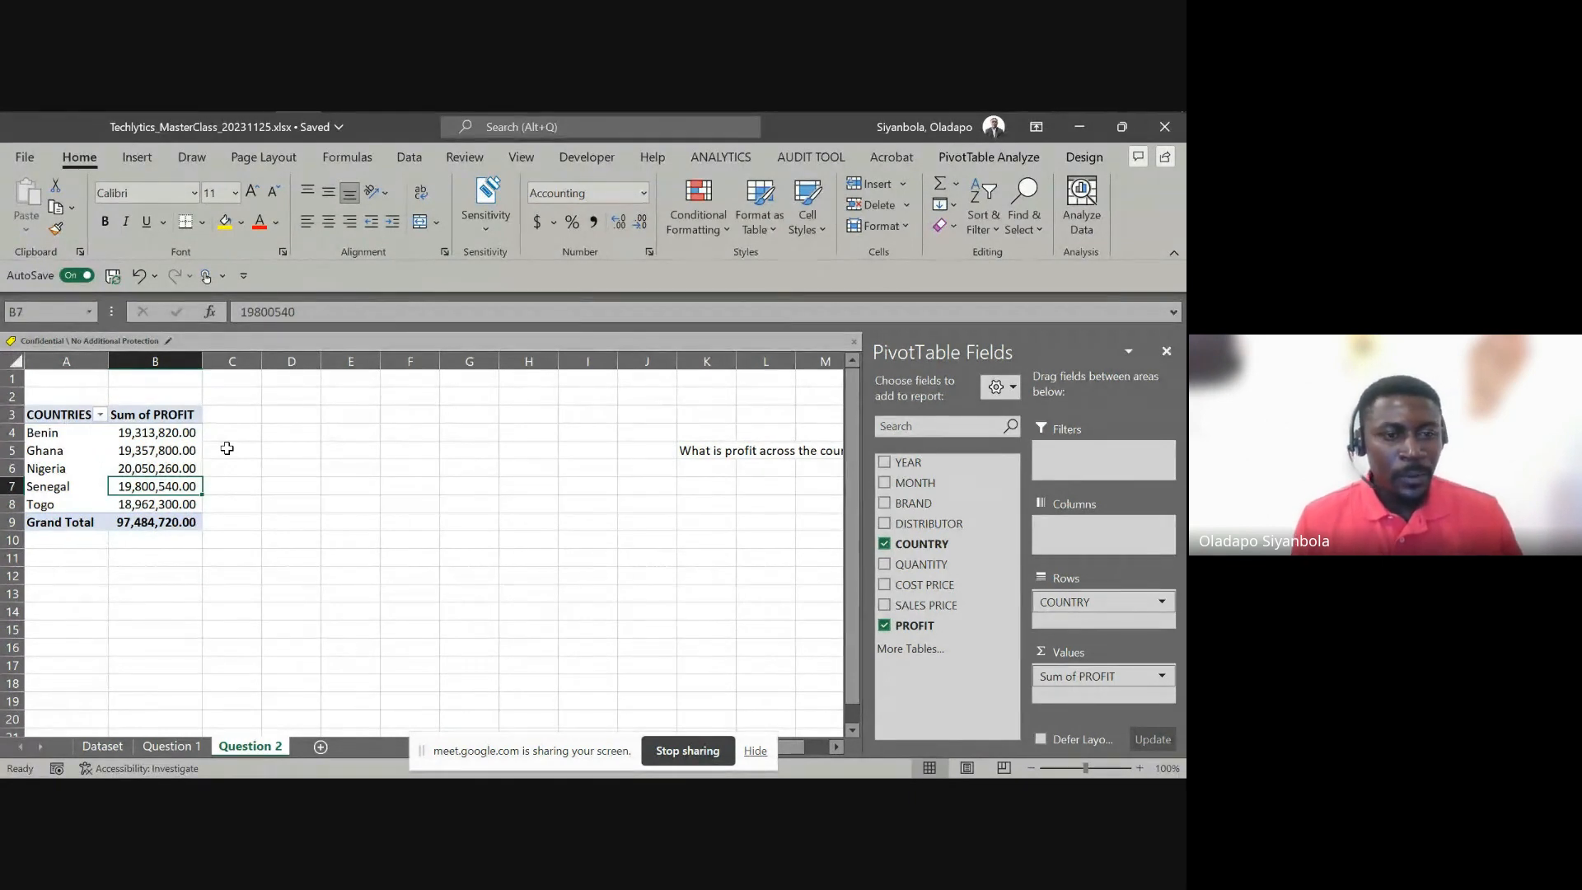
pyautogui.press('Down')
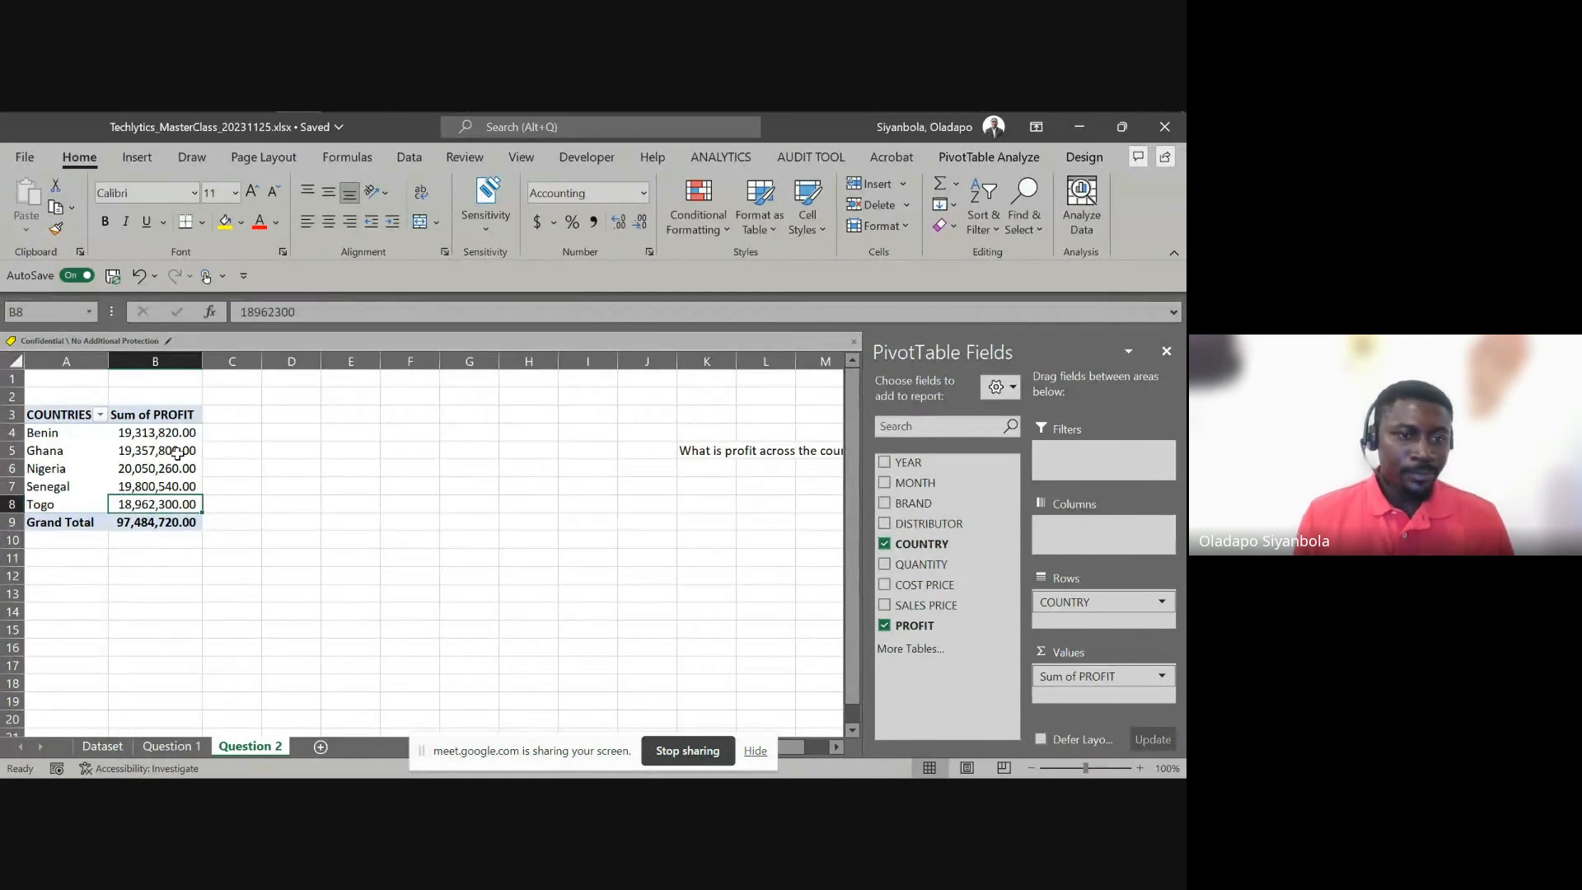
# Insert a clustered column PivotChart of the country profits, place it beside the PivotTable and widen it slightly
pyautogui.click(175, 455)
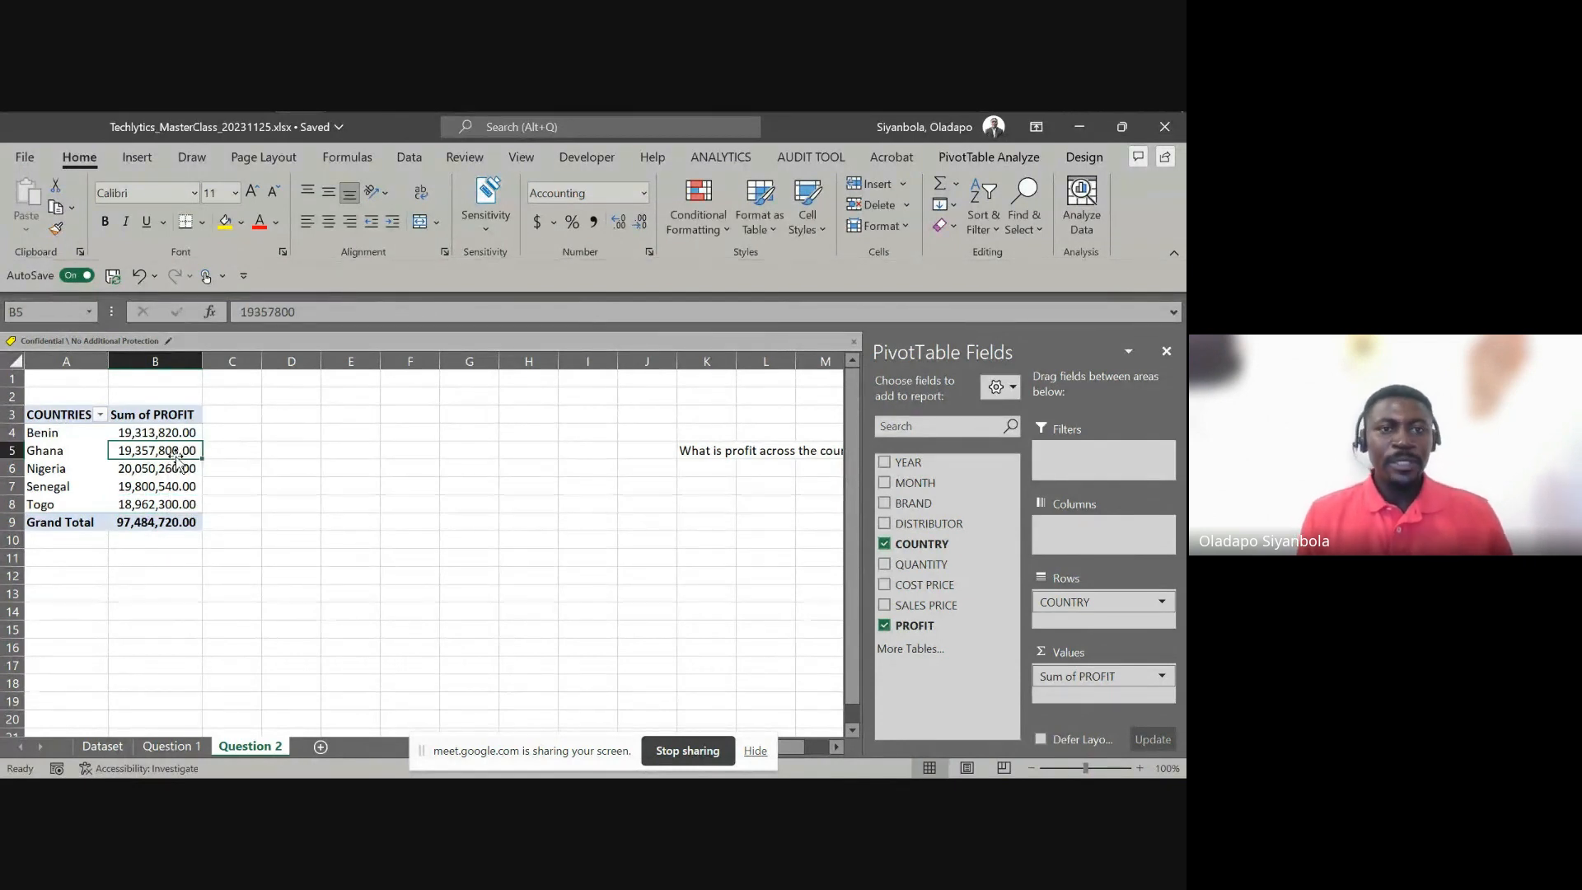
pyautogui.click(971, 160)
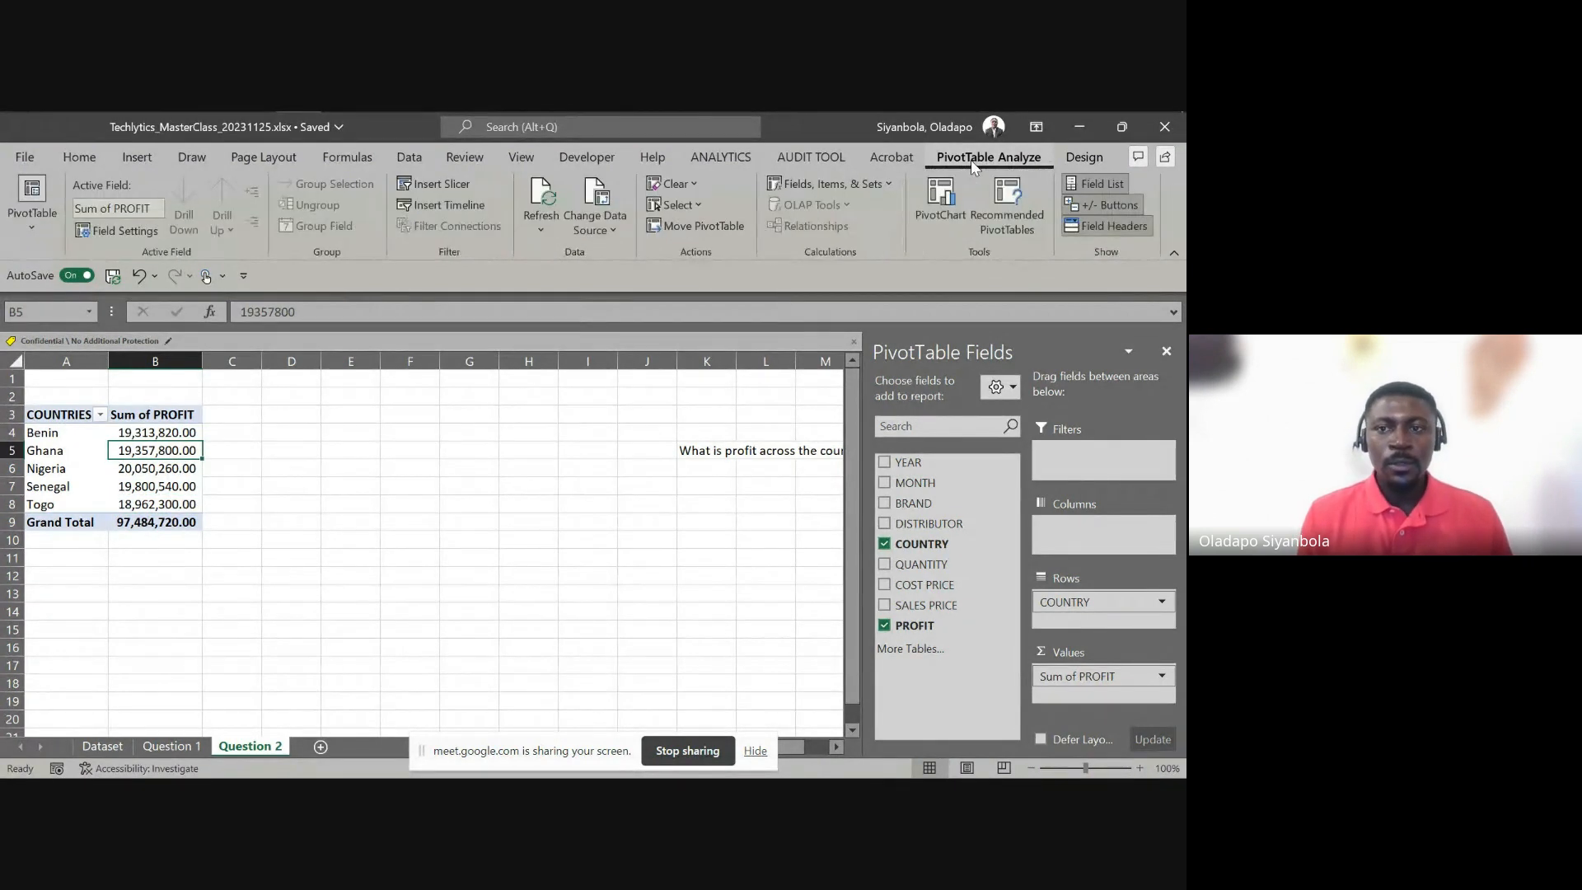
pyautogui.click(918, 202)
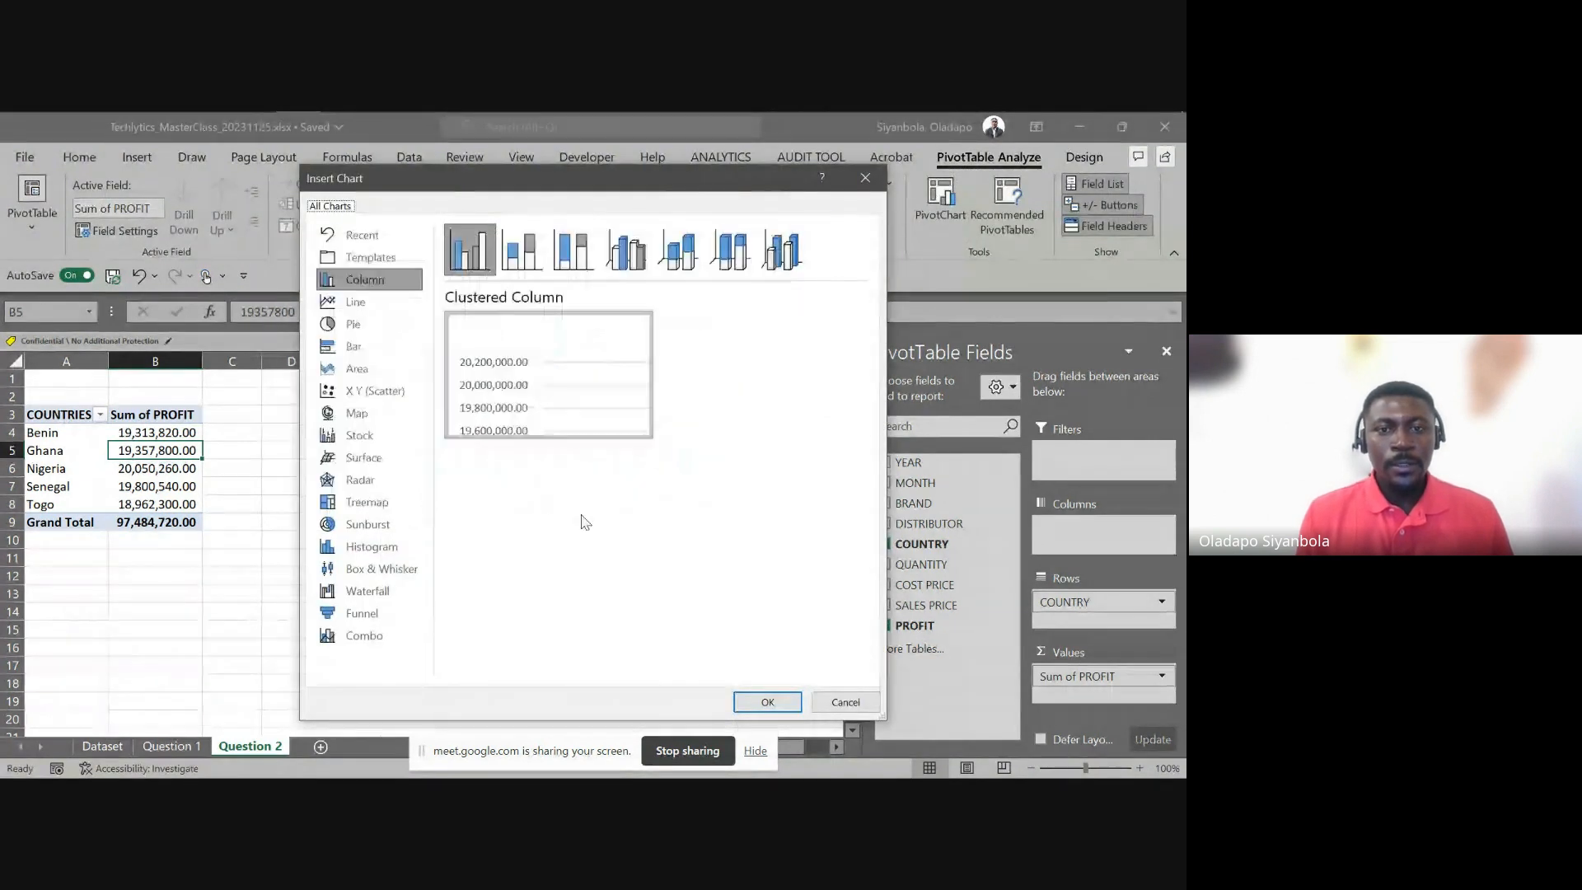
pyautogui.click(742, 704)
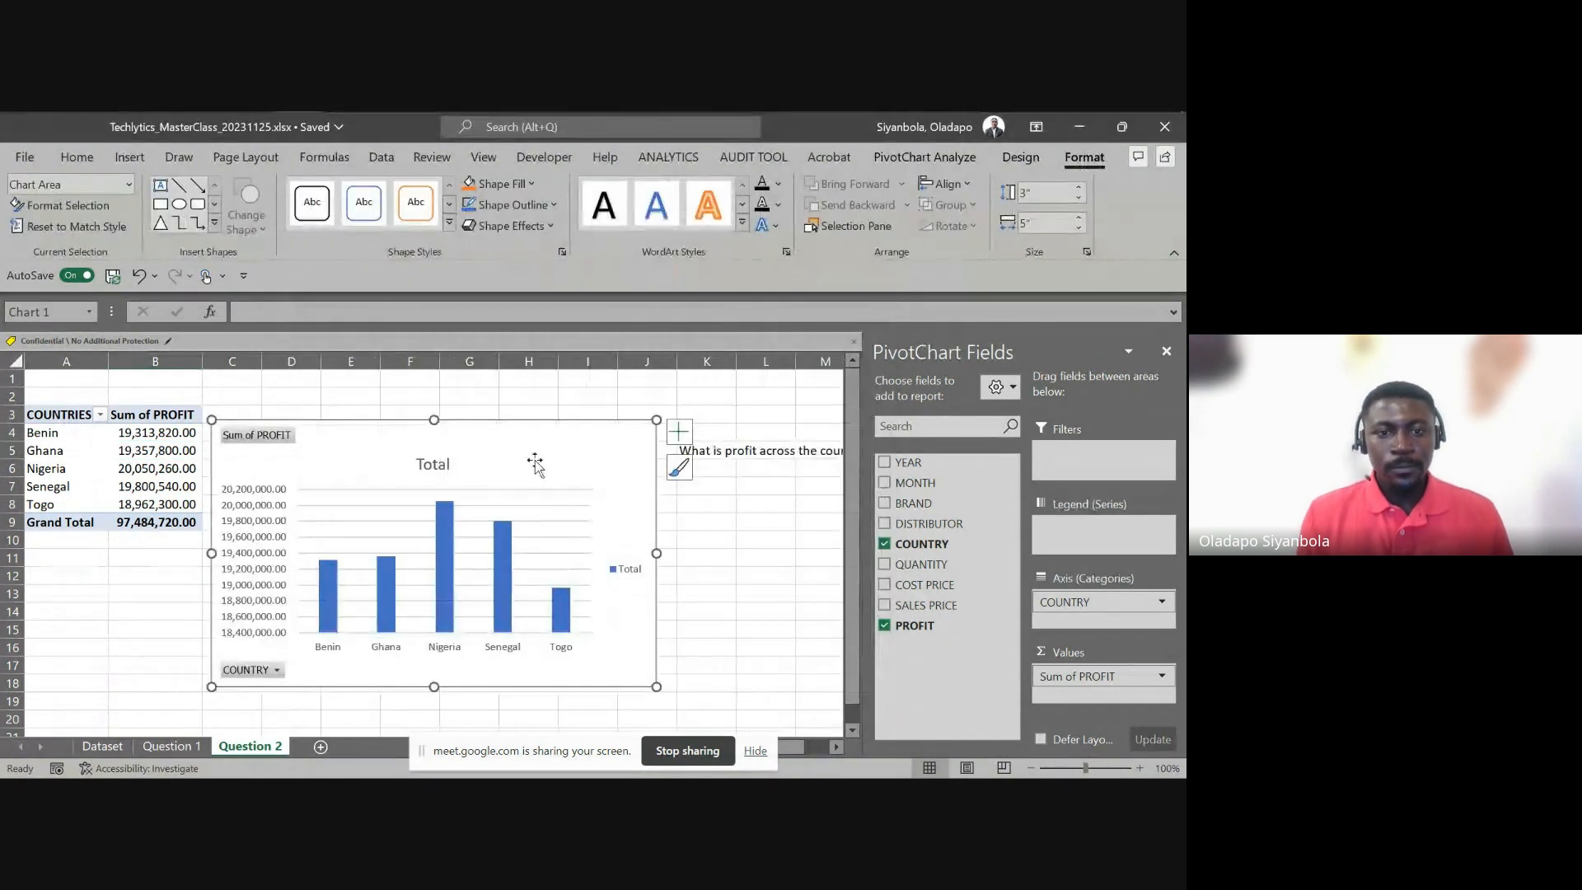
pyautogui.moveTo(545, 451); pyautogui.dragTo(602, 444)
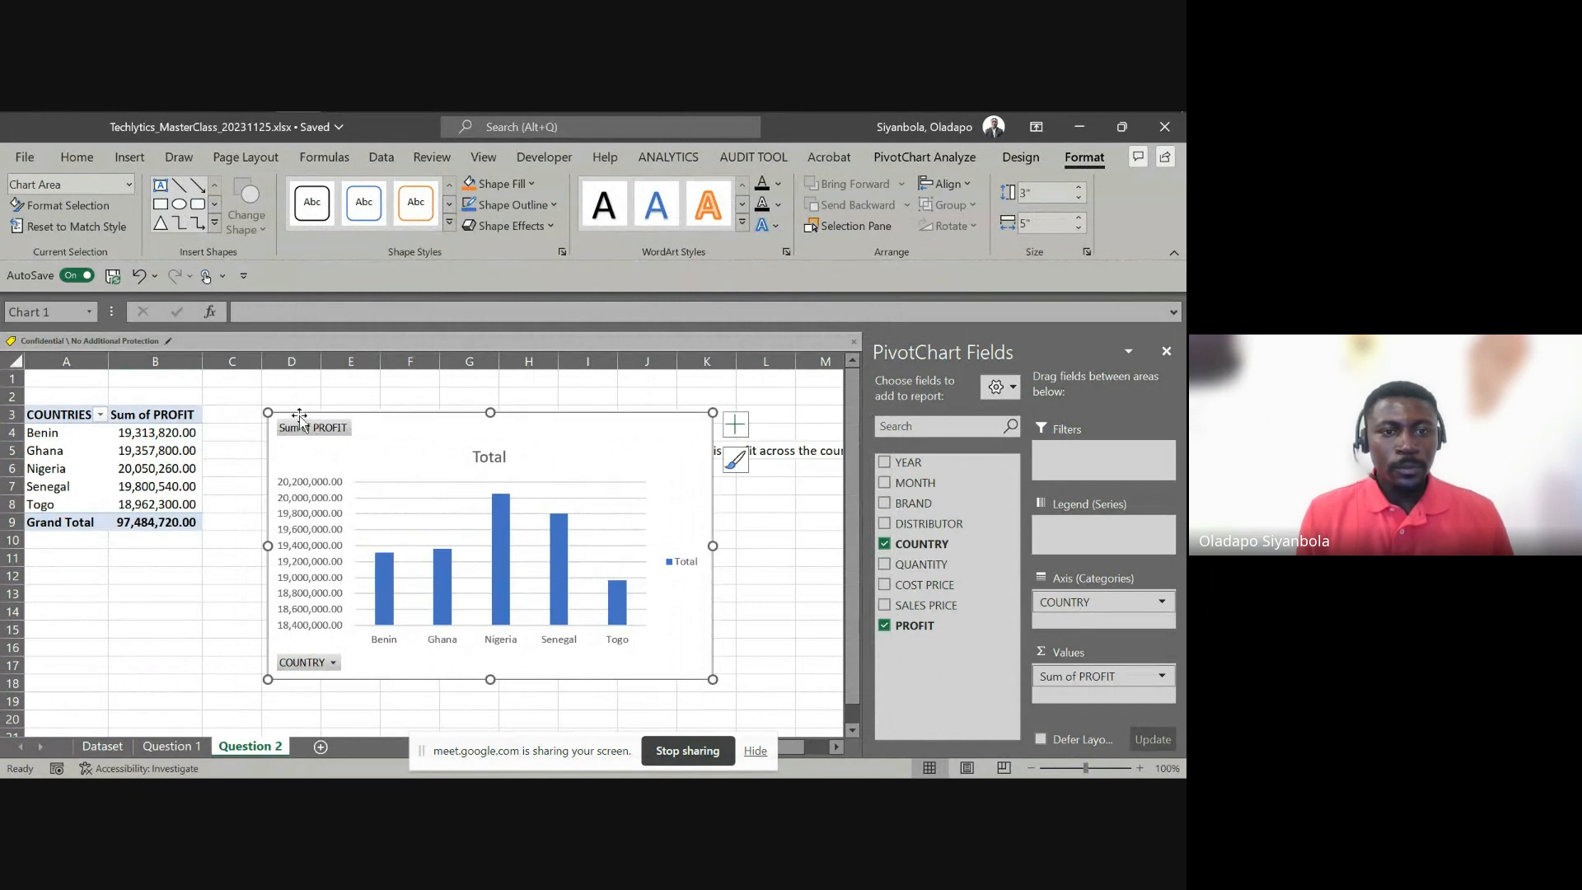
pyautogui.moveTo(272, 414); pyautogui.dragTo(249, 400)
# Replace the chart title with "Profit by Country" and move the title closer to the chart's upper edge
pyautogui.doubleClick(470, 444)
pyautogui.doubleClick(470, 445)
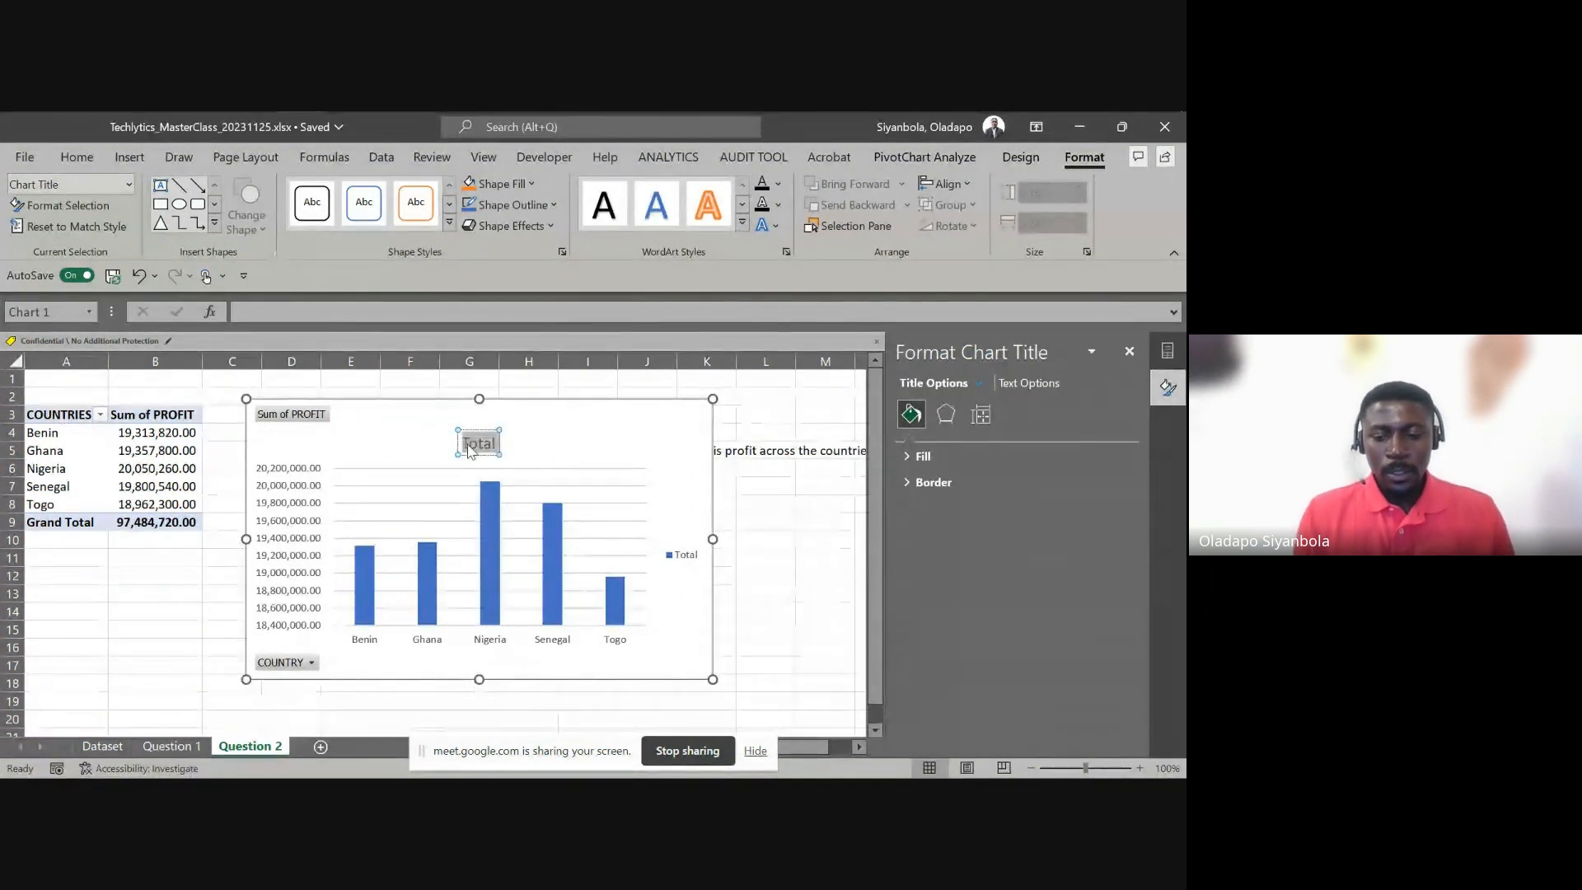
pyautogui.press('BackSpace')
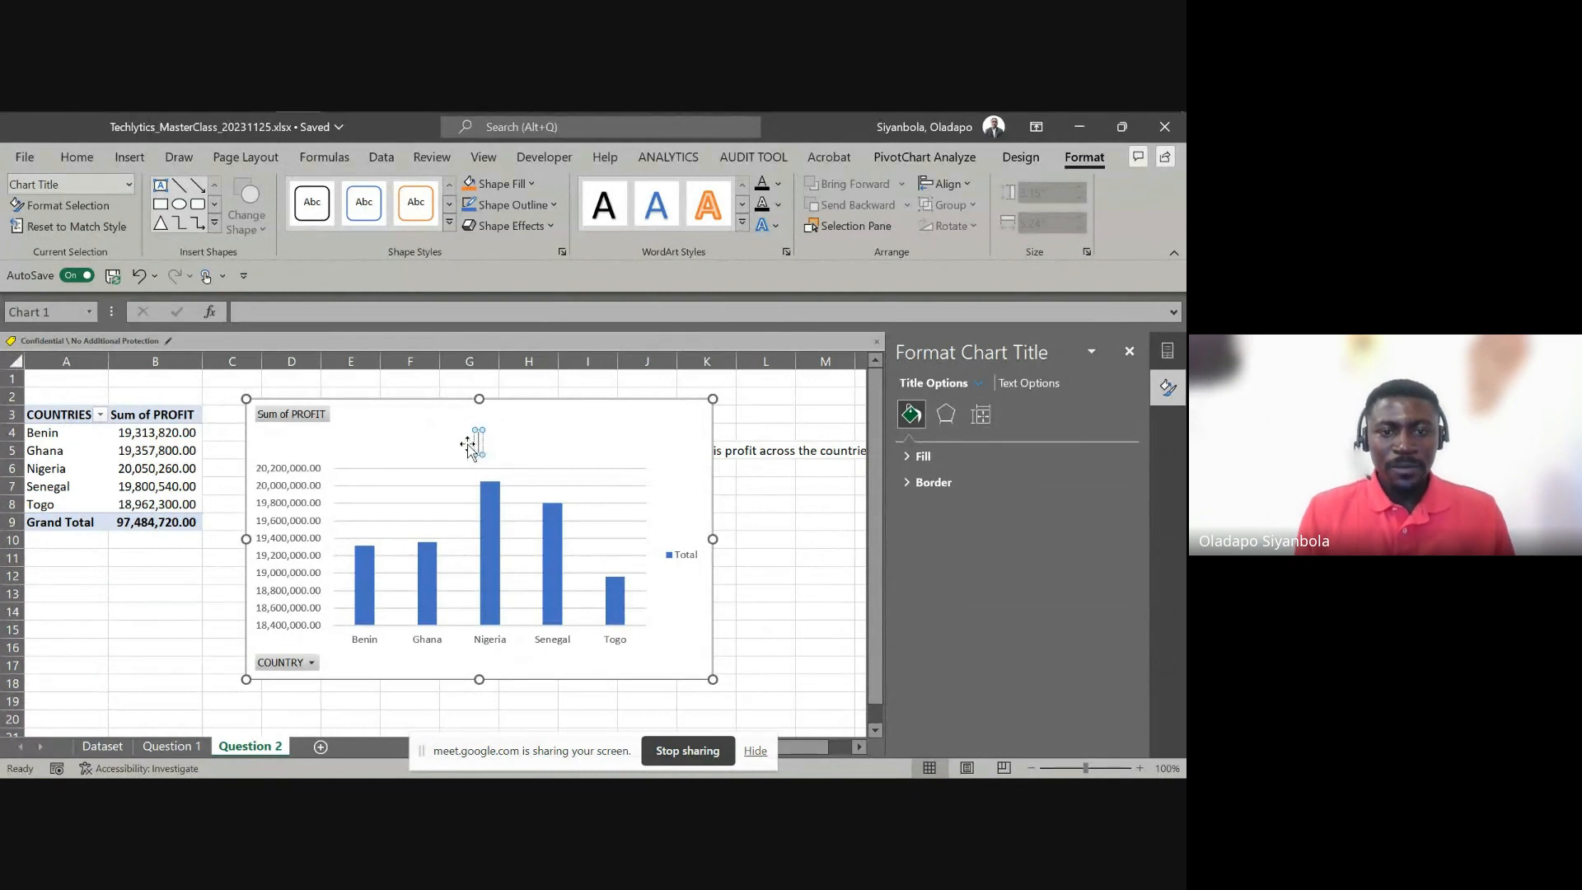
pyautogui.write('Profit')
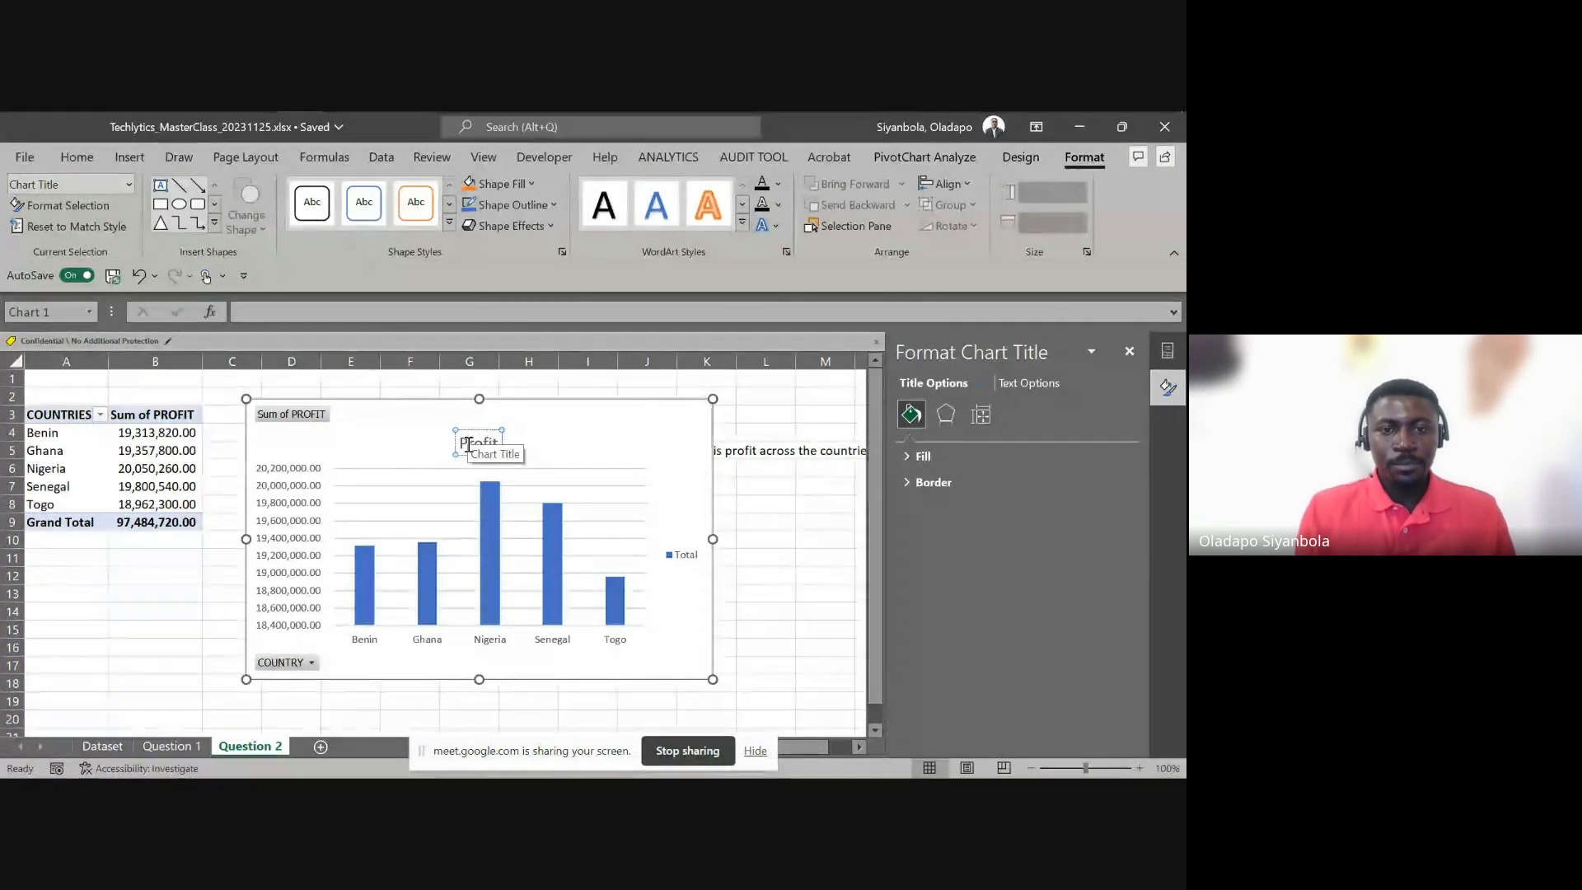
pyautogui.write('by Country')
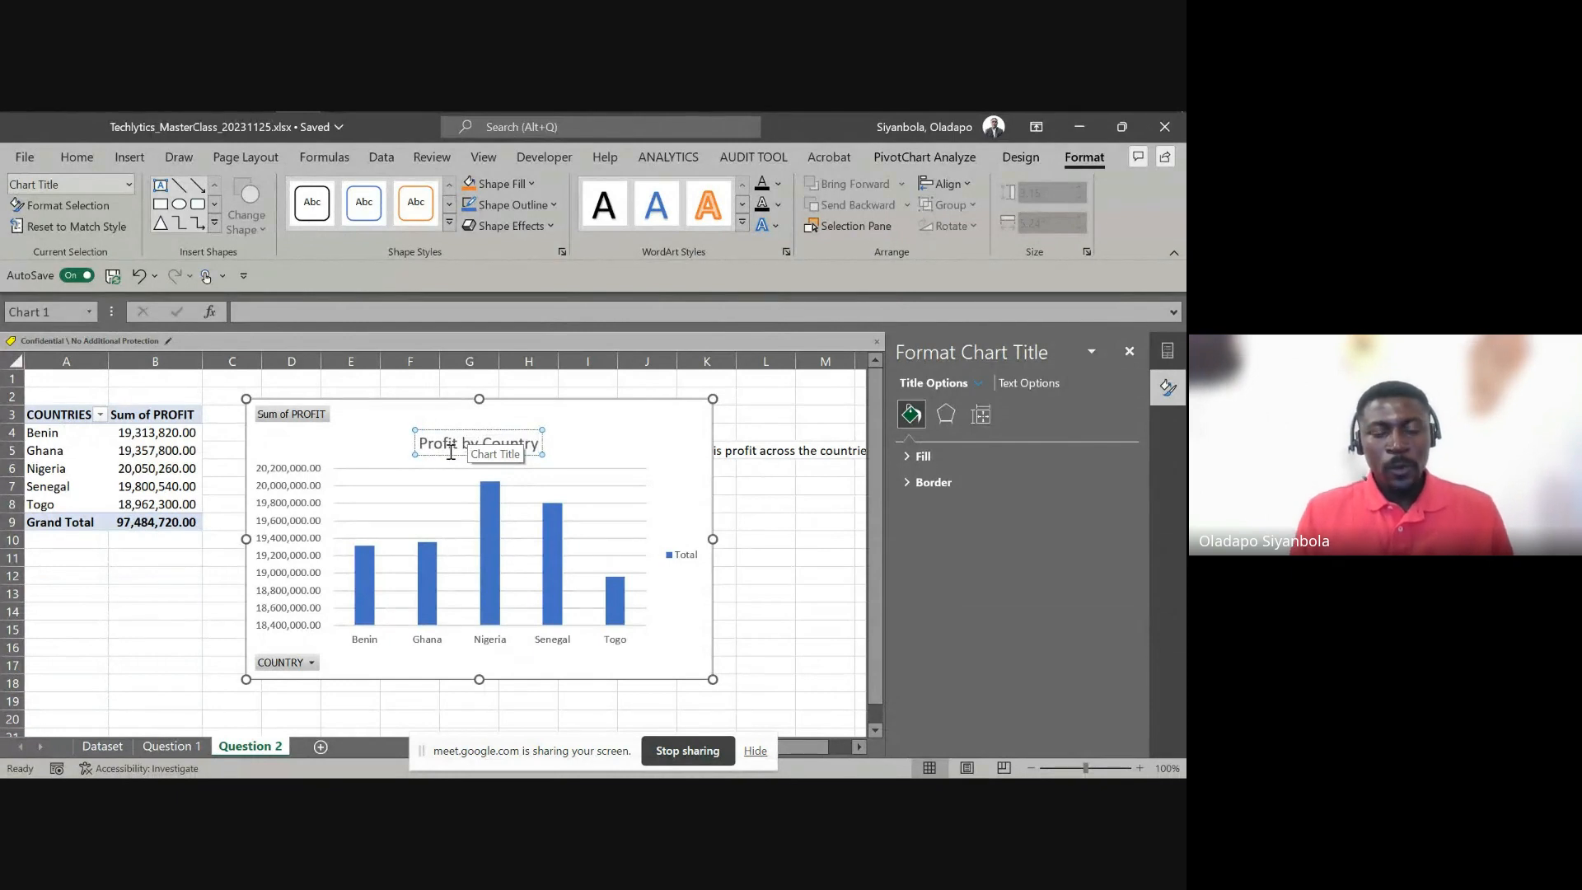
pyautogui.moveTo(467, 454); pyautogui.dragTo(460, 437)
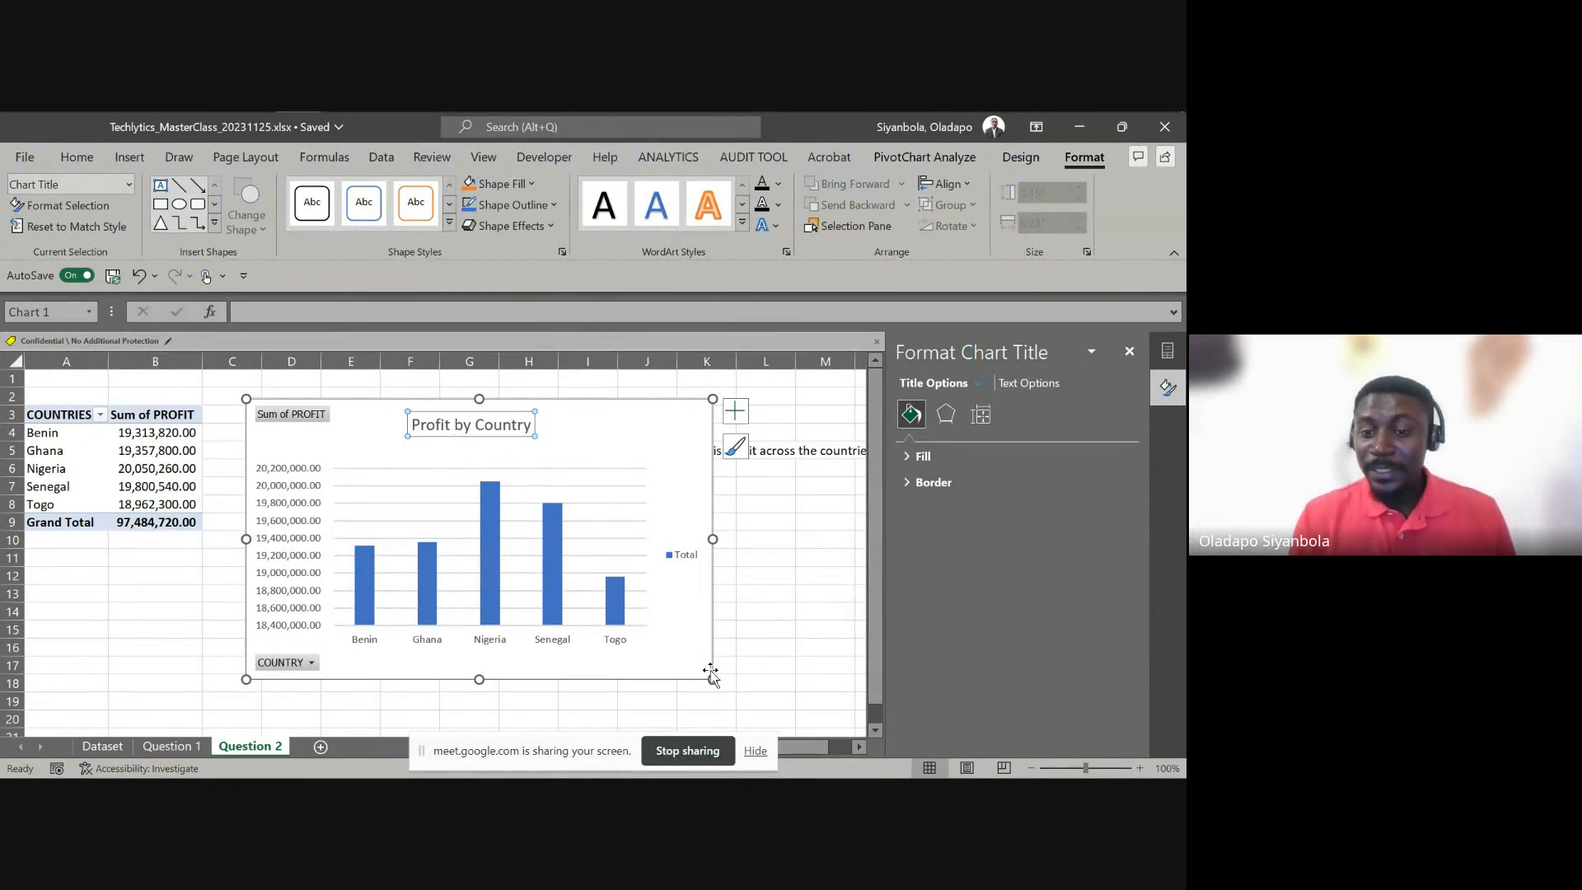
# Enlarge the profit chart to about 3.21" high by 5.48" wide and delete its major gridlines
pyautogui.moveTo(713, 679); pyautogui.dragTo(732, 683)
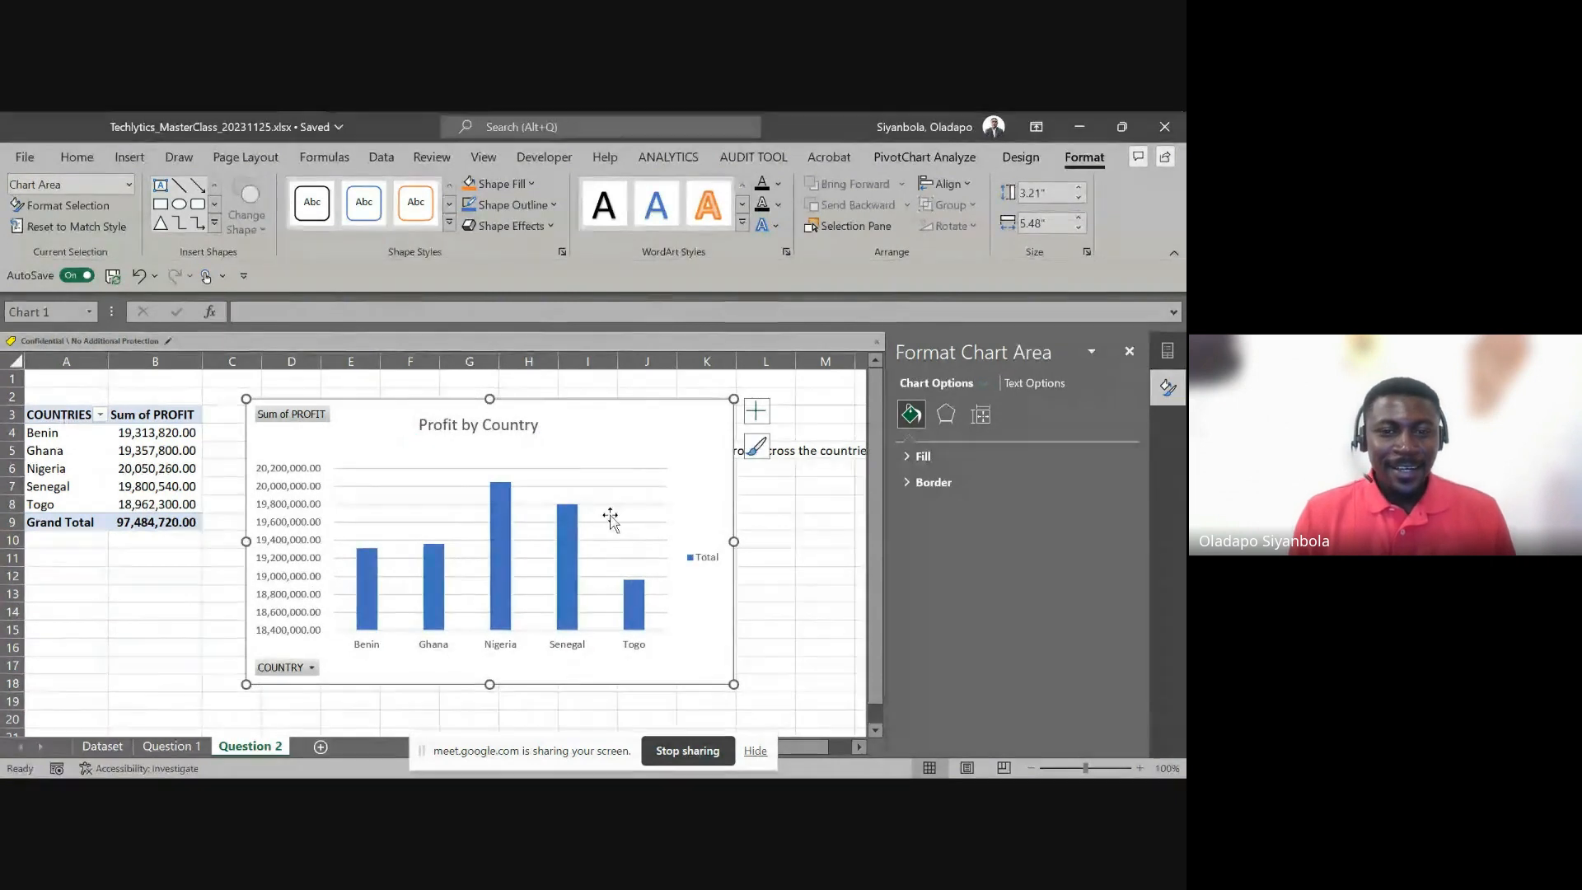
pyautogui.click(603, 505)
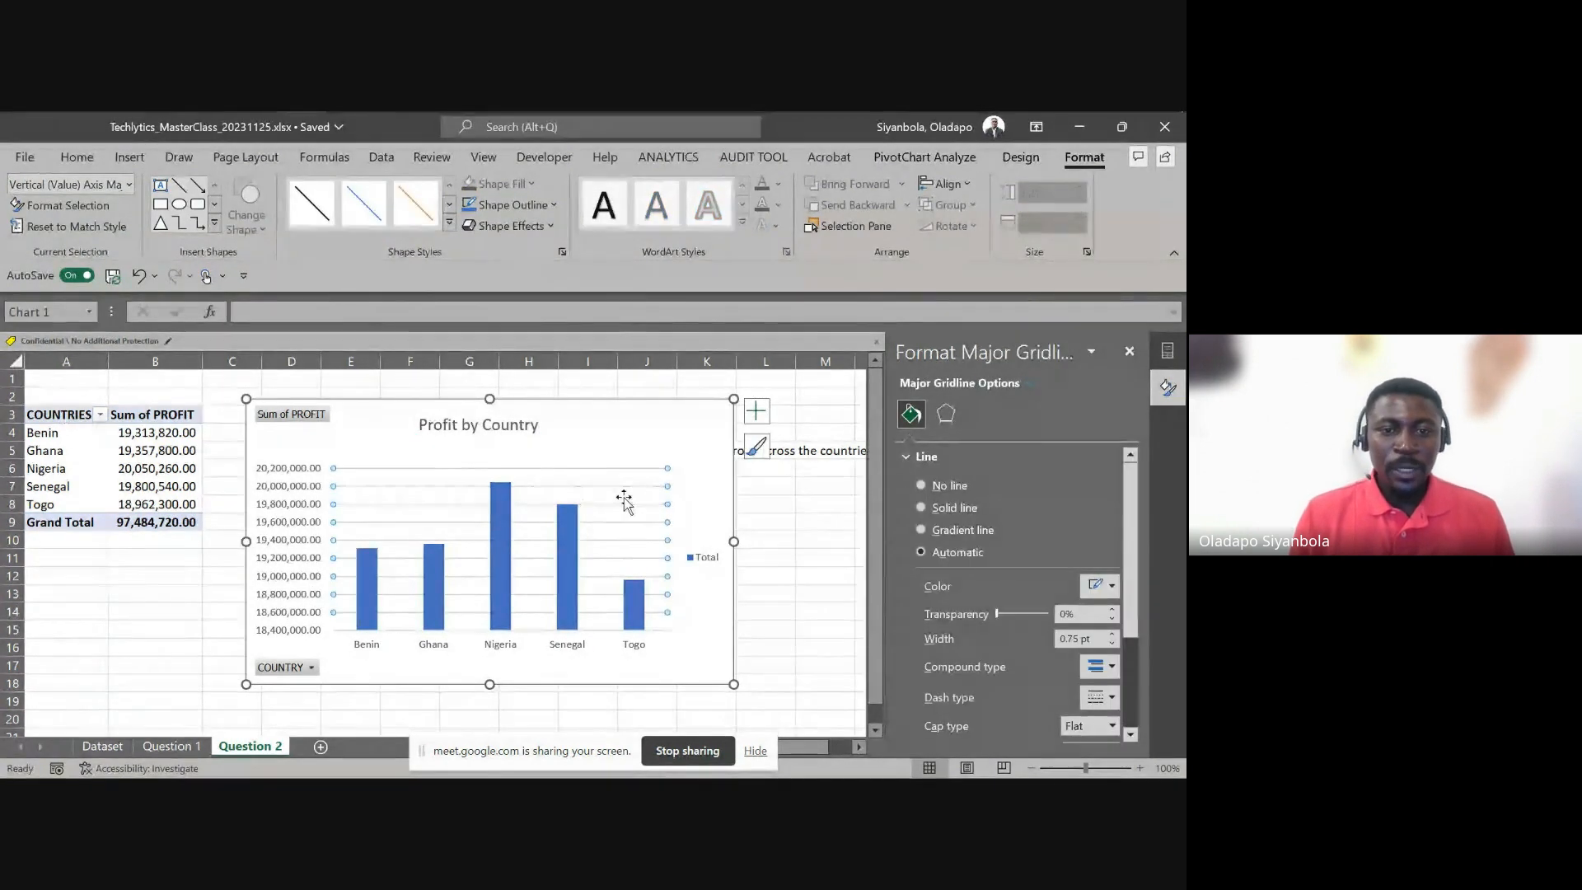
pyautogui.press('Delete')
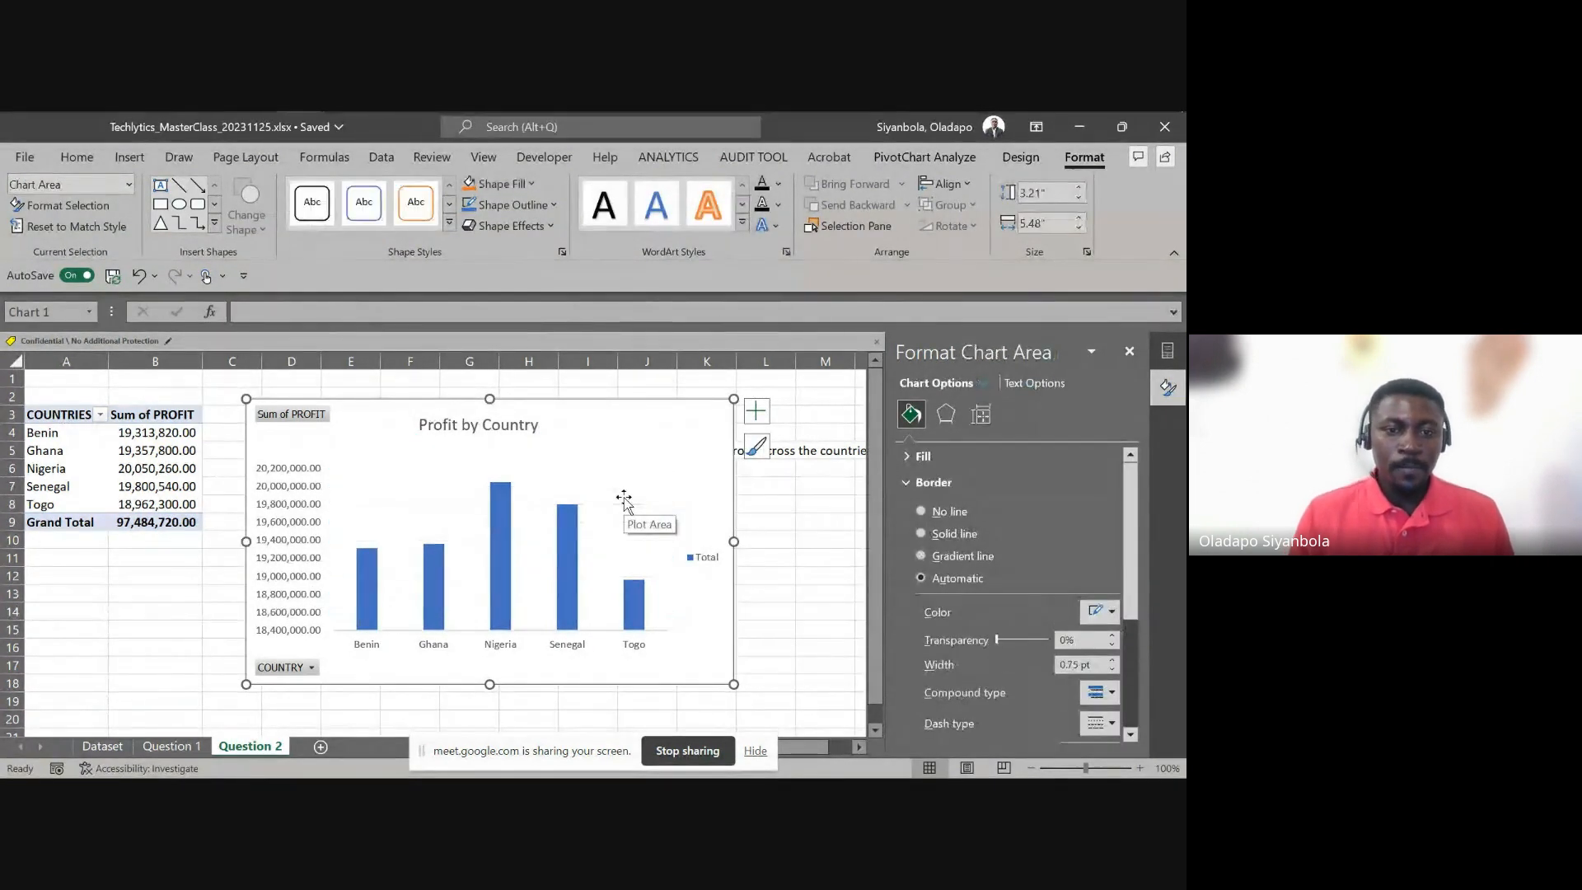
# Add data labels to the profit columns and delete the chart's vertical value axis
pyautogui.click(436, 565)
pyautogui.rightClick(435, 565)
pyautogui.click(535, 496)
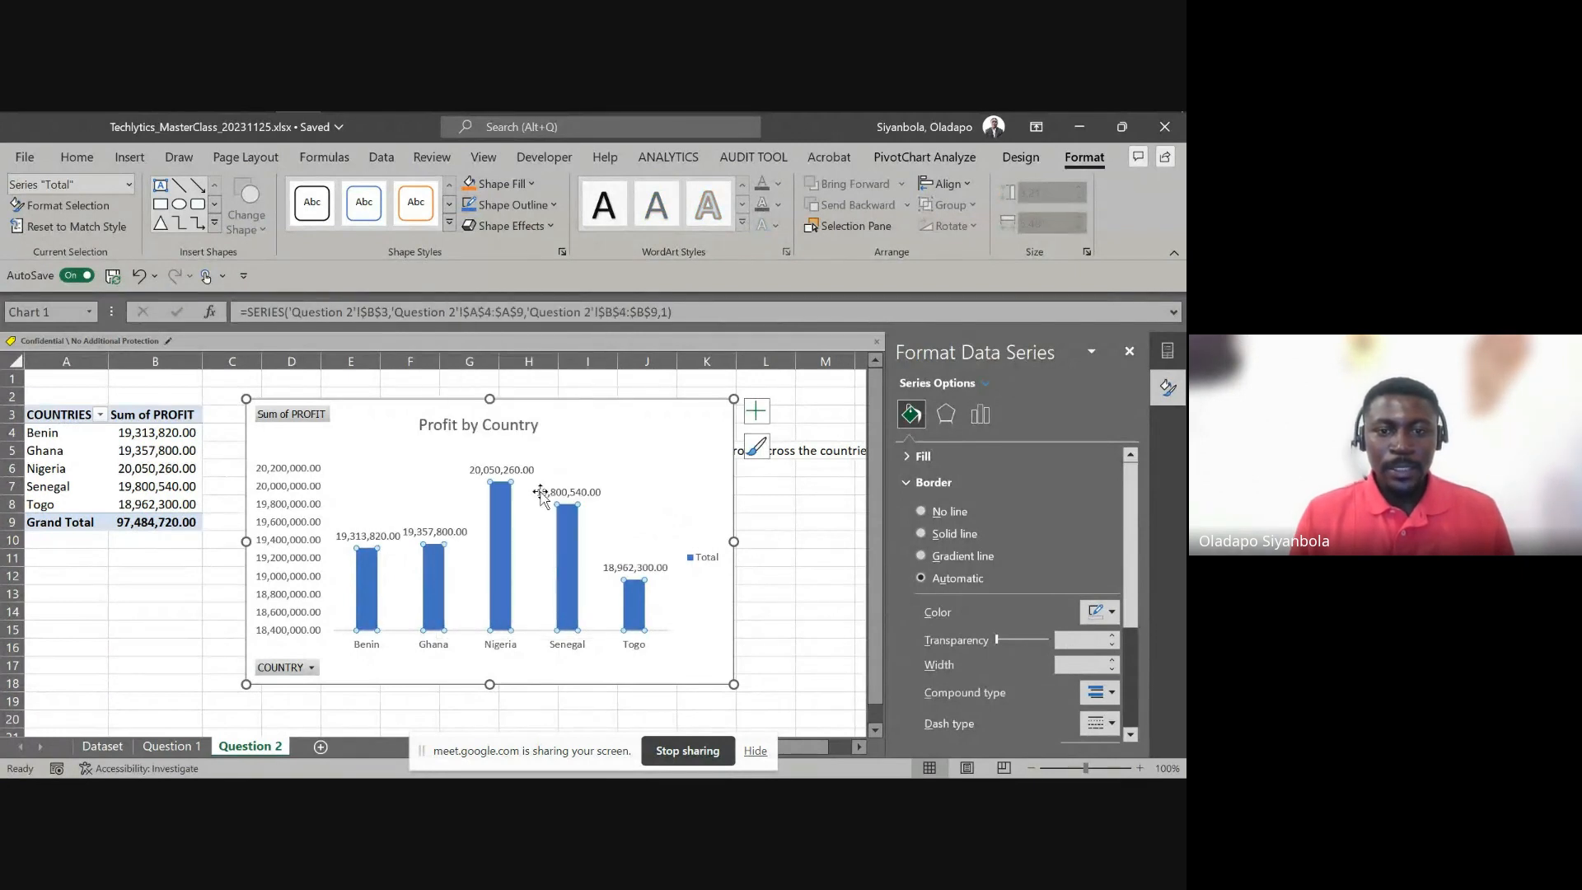
pyautogui.click(300, 528)
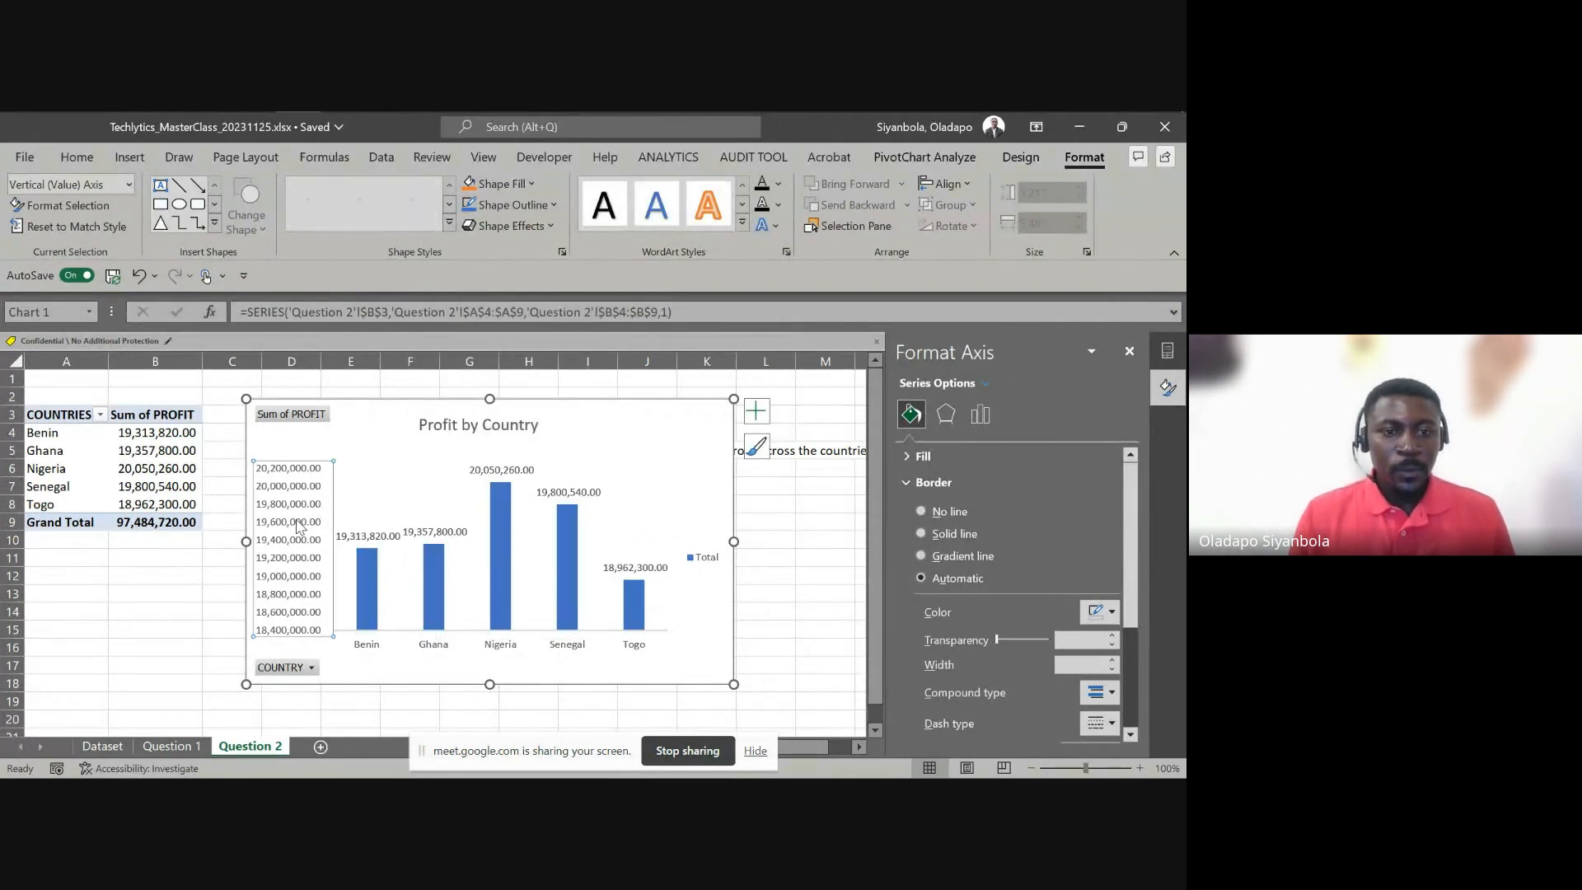
pyautogui.press('Delete')
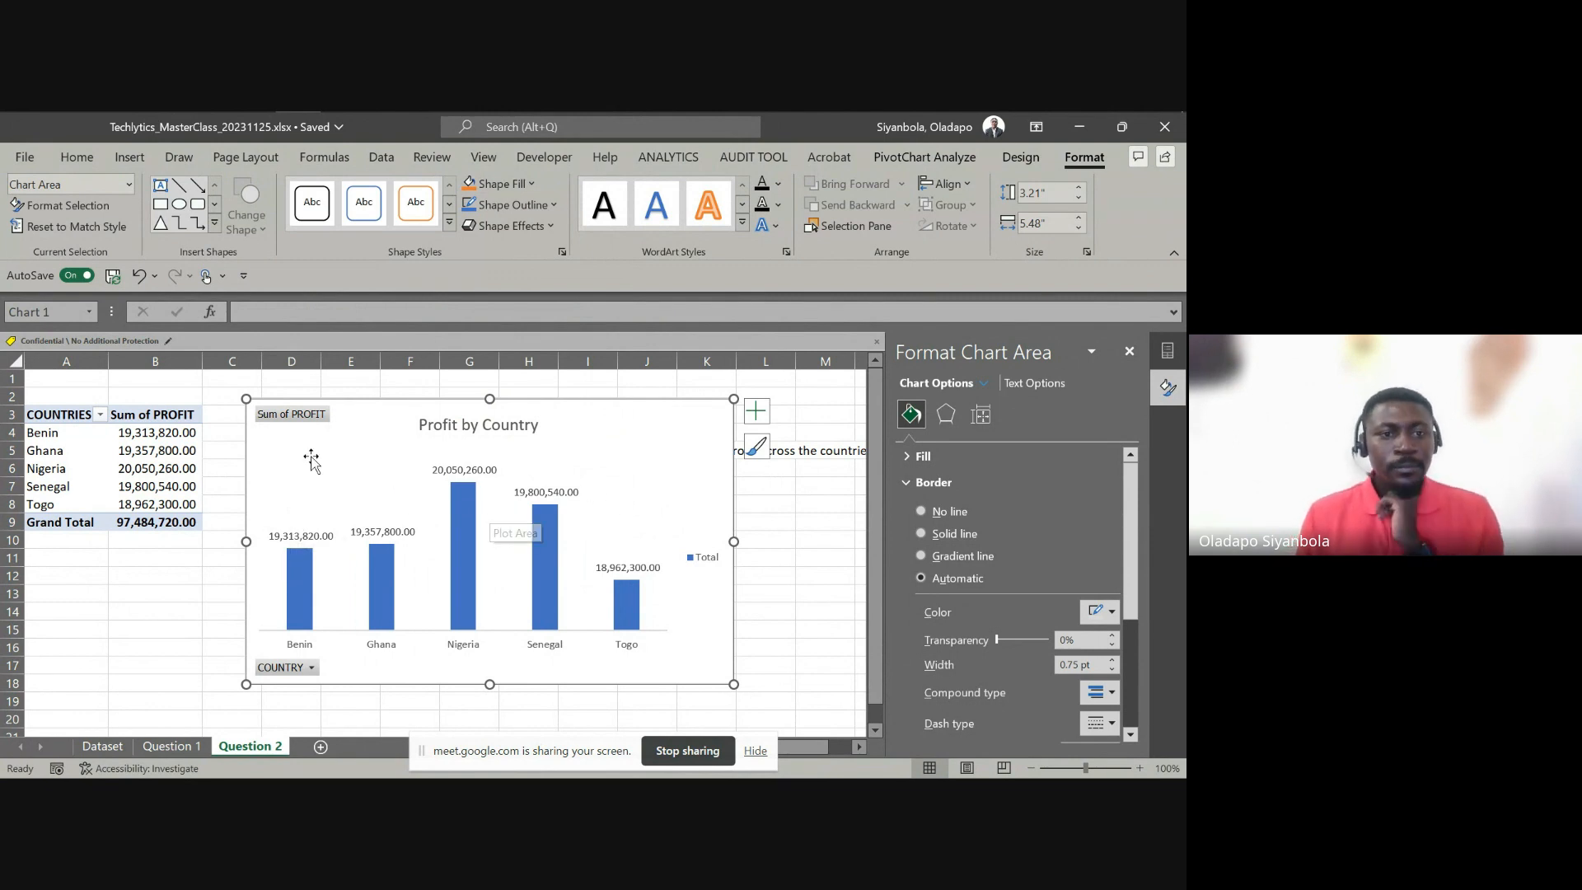
# Hide all field buttons on the profit chart and delete its "Total" legend
pyautogui.rightClick(295, 426)
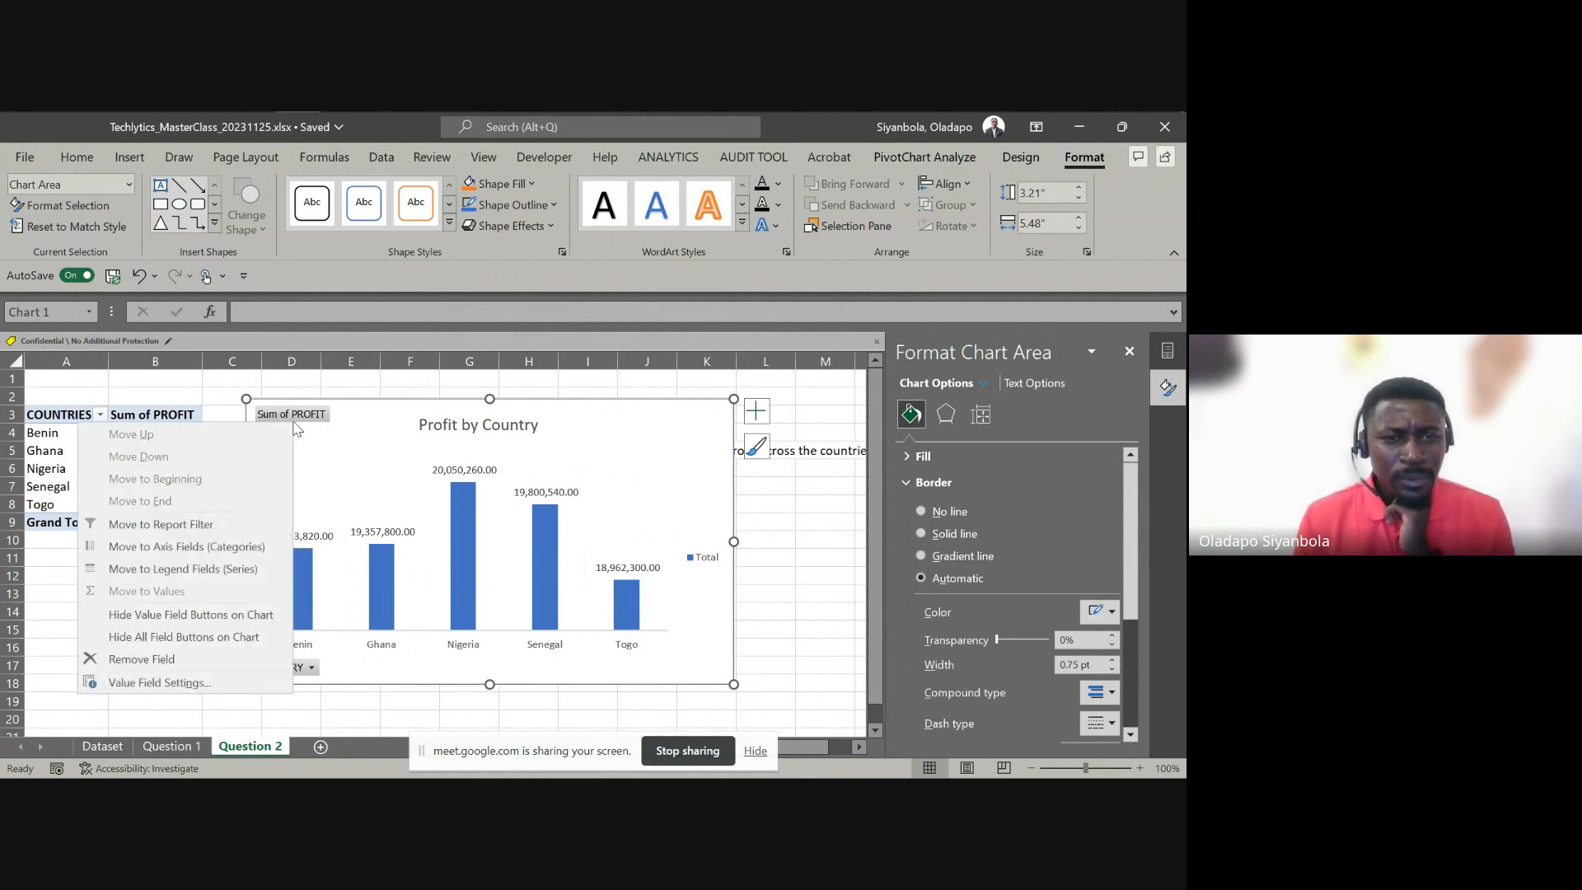
pyautogui.click(211, 644)
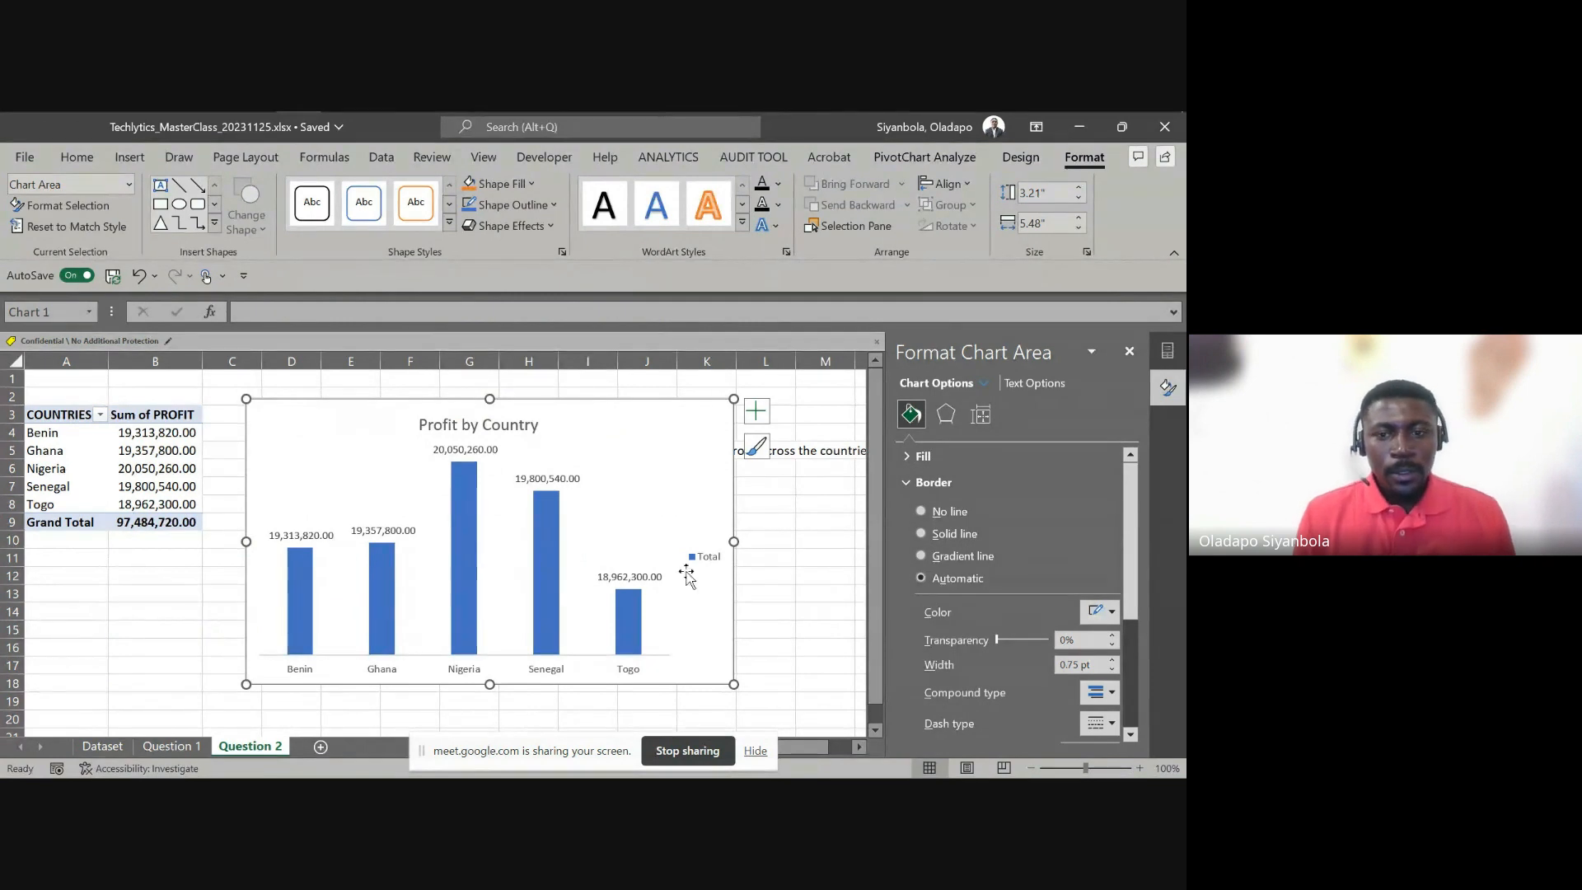
pyautogui.click(712, 563)
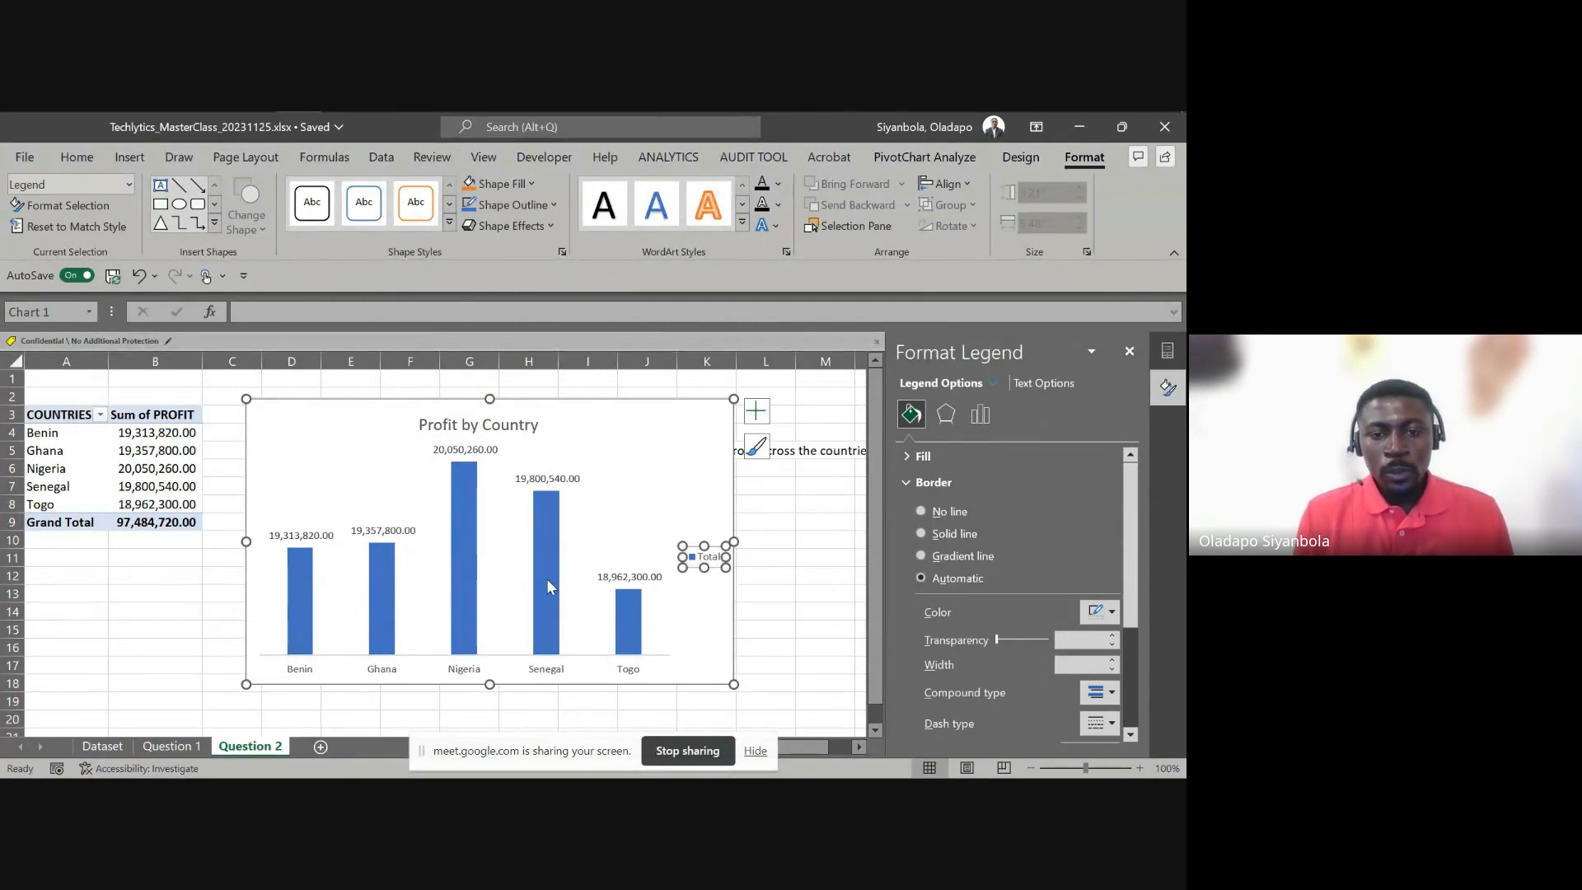
pyautogui.click(489, 428)
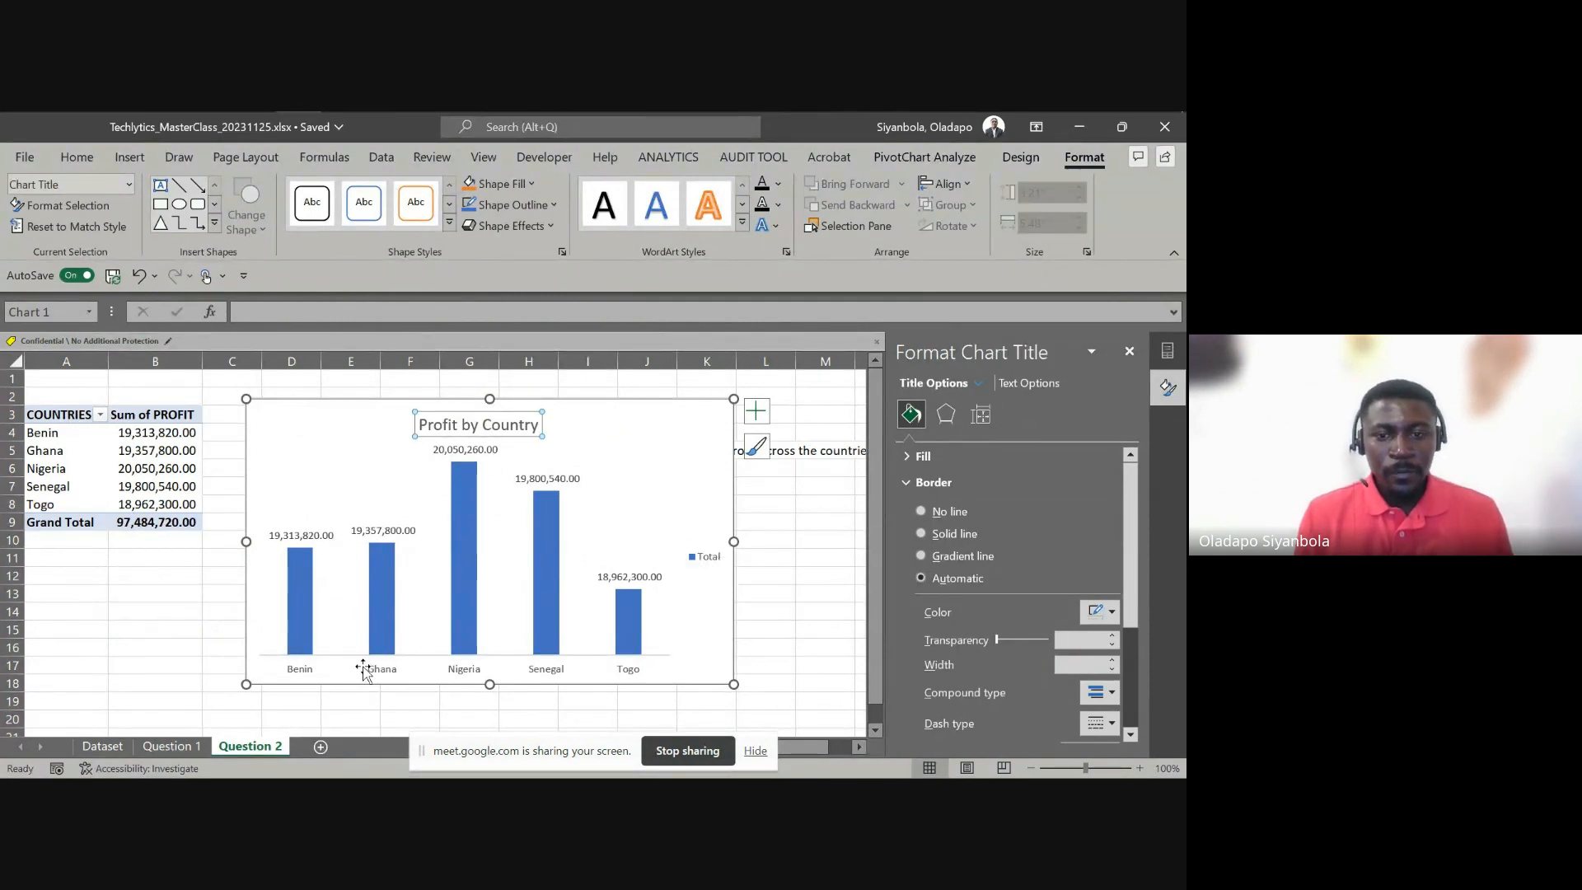
pyautogui.click(712, 566)
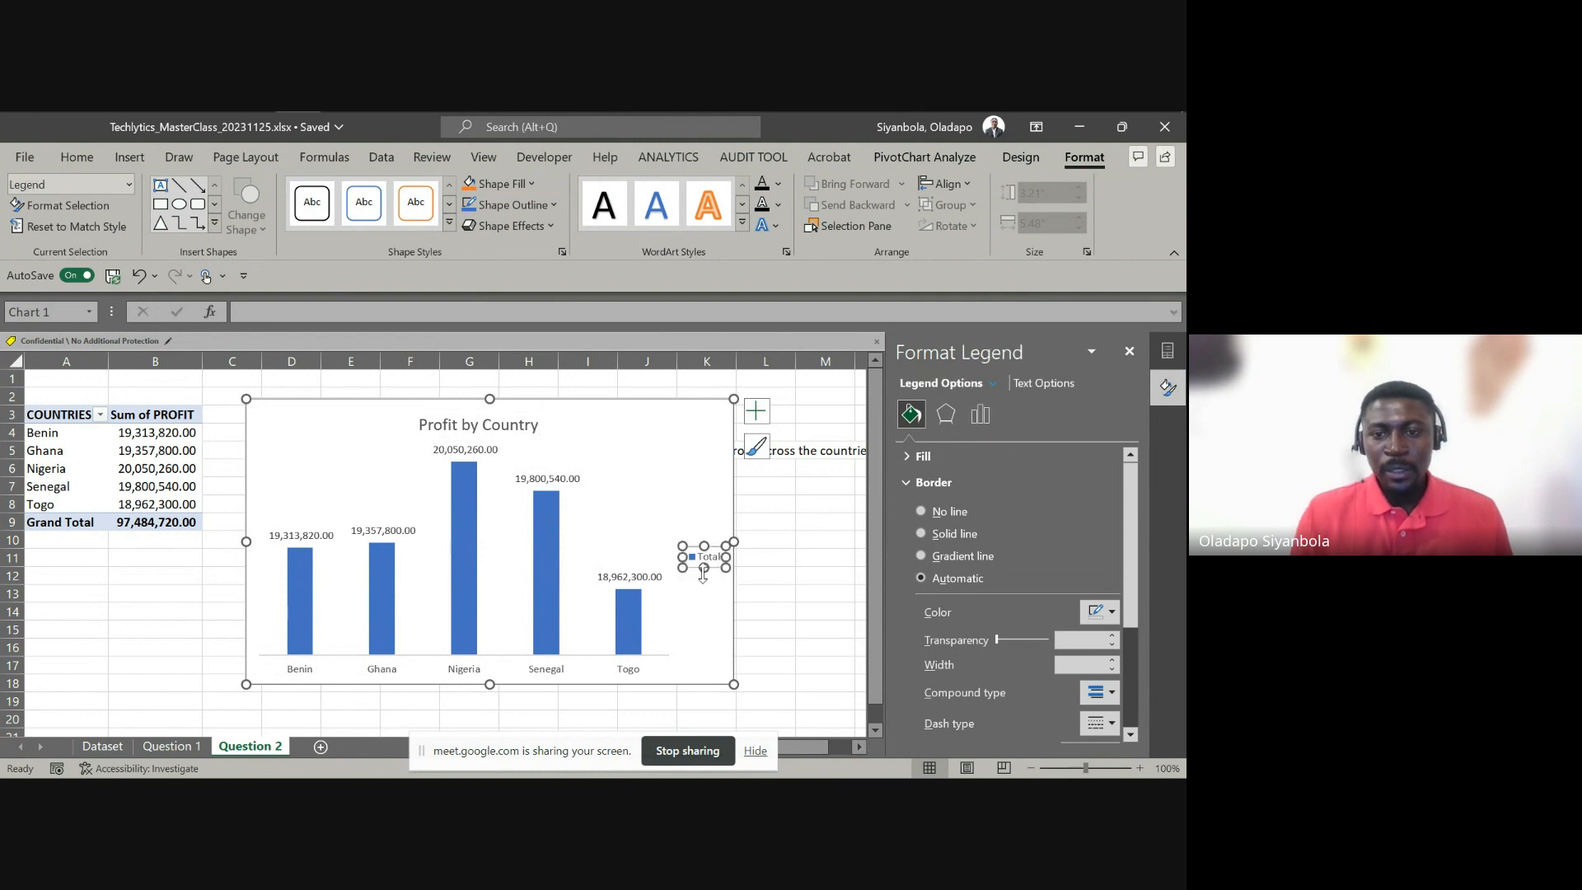
pyautogui.press('Delete')
# Shift the "Profit by Country" title slightly up and to the left within the chart, away from Nigeria's data label
pyautogui.click(505, 430)
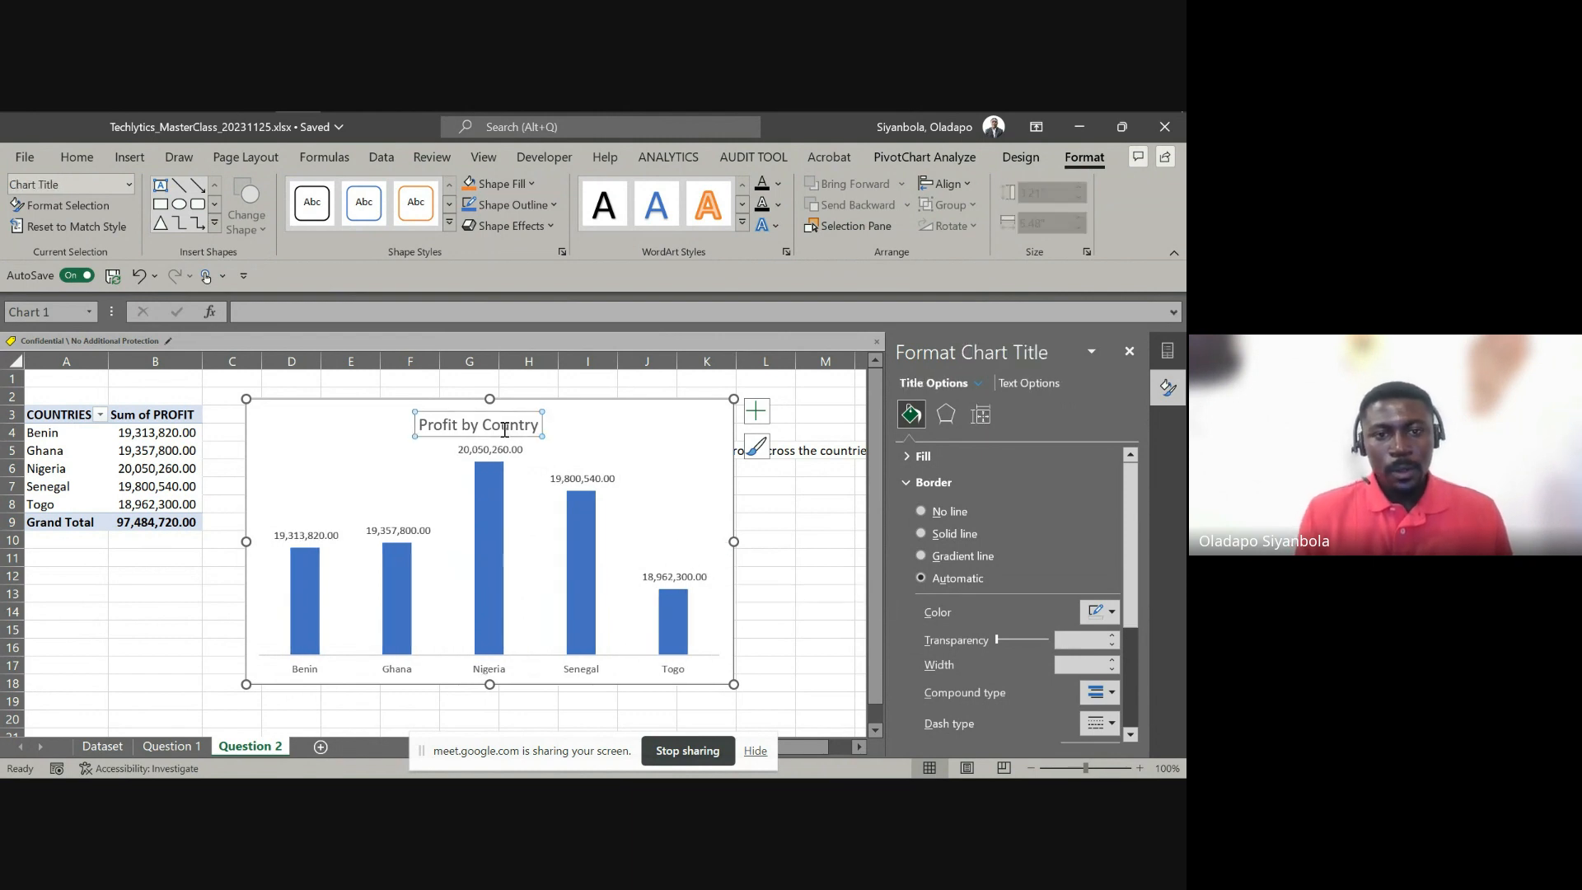
pyautogui.moveTo(476, 411); pyautogui.dragTo(445, 405)
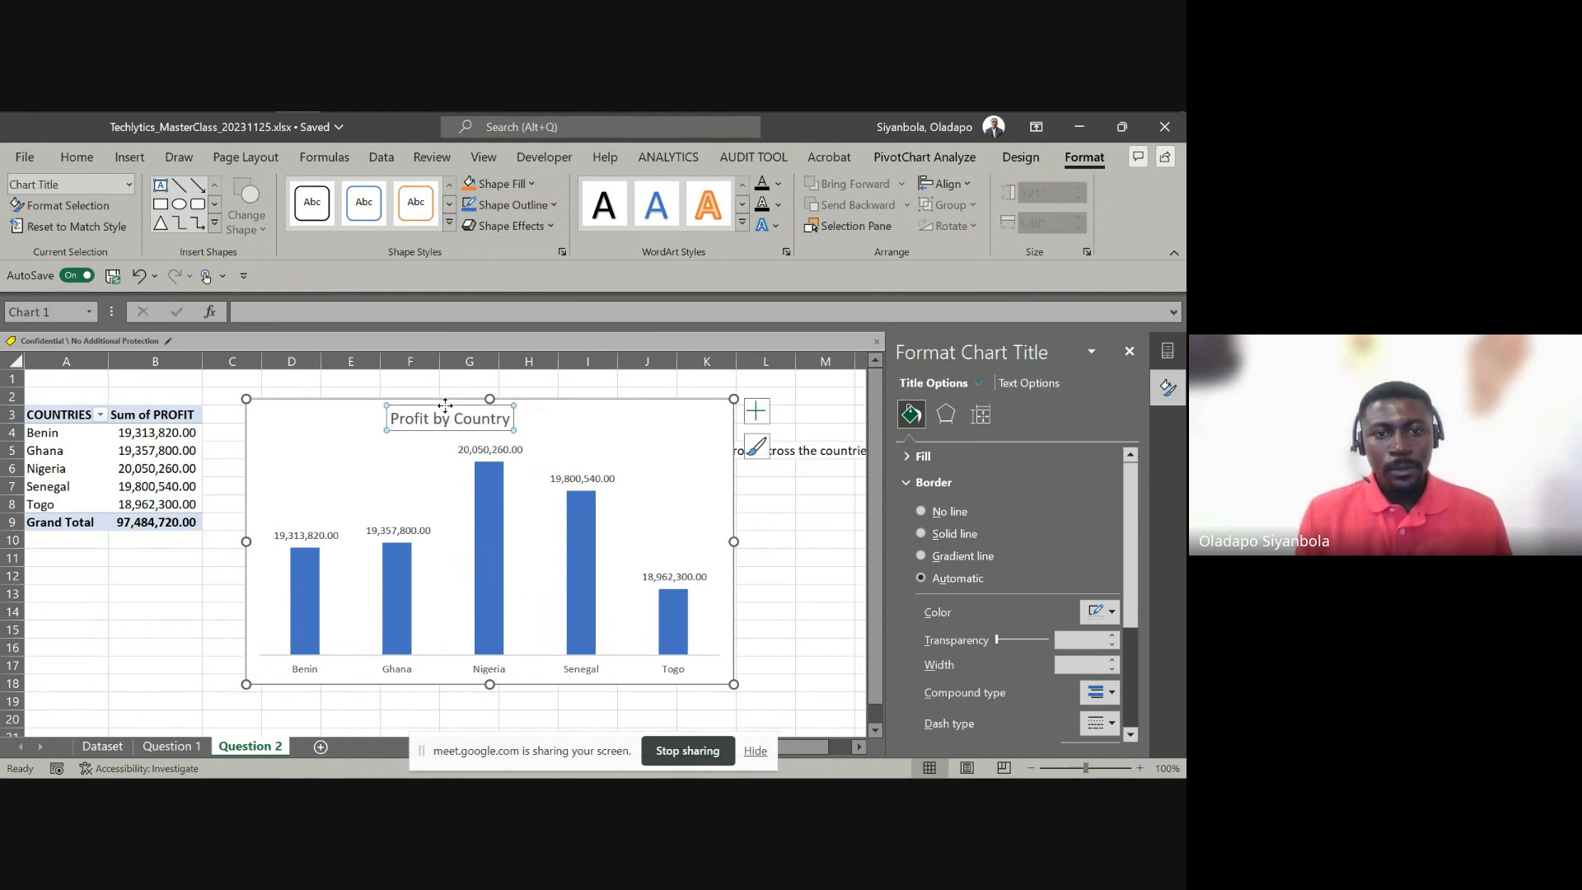
pyautogui.click(361, 461)
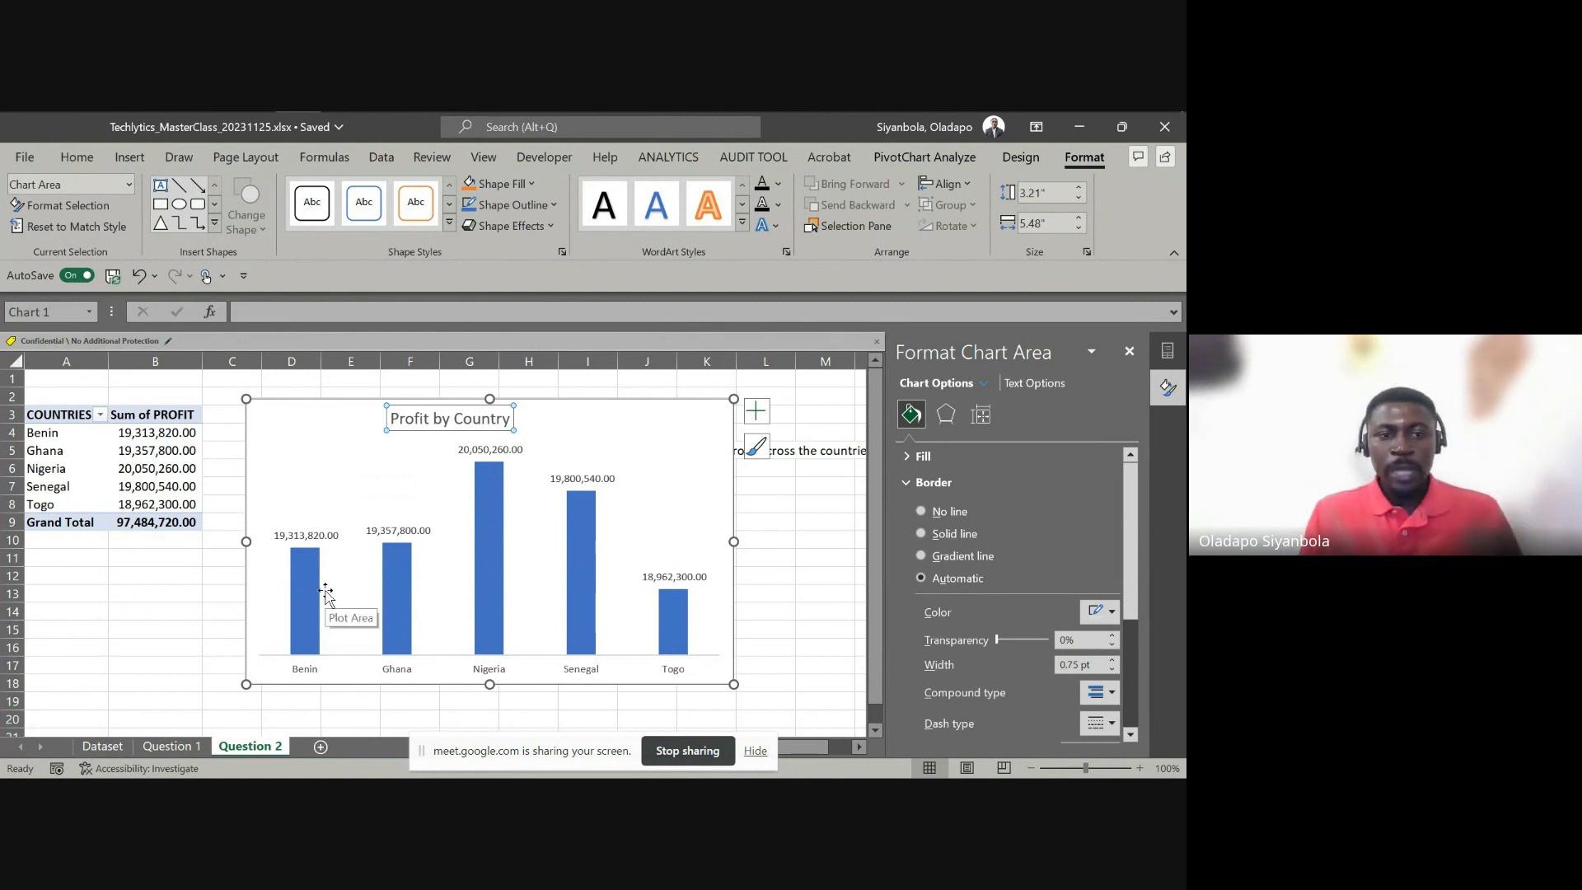
# Sort the PivotTable's Sum of PROFIT values from largest to smallest
pyautogui.rightClick(149, 471)
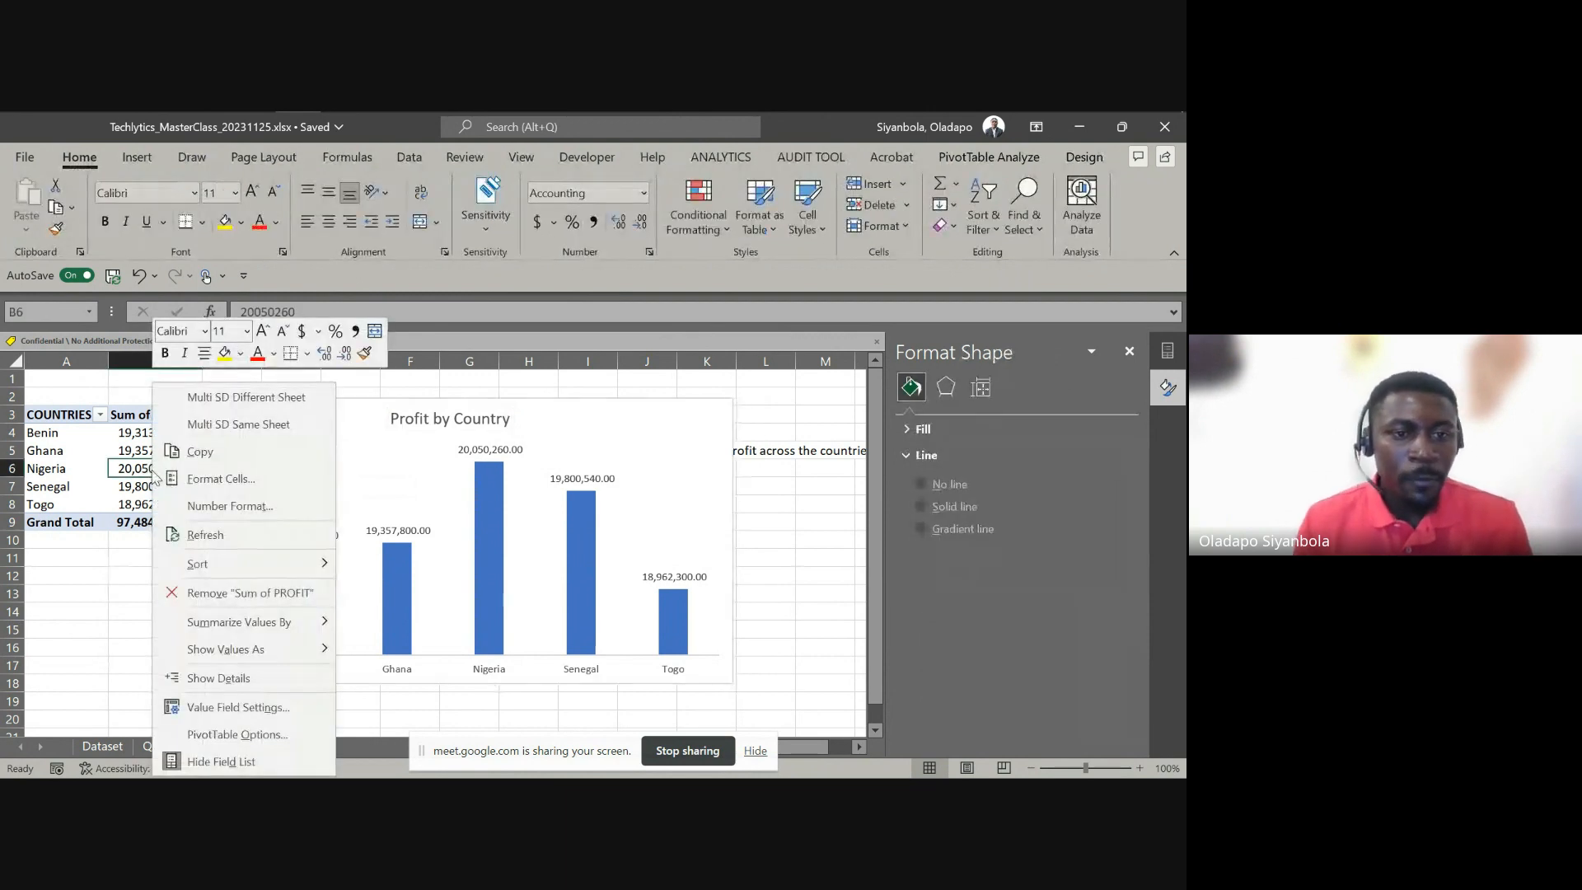
pyautogui.moveTo(291, 567)
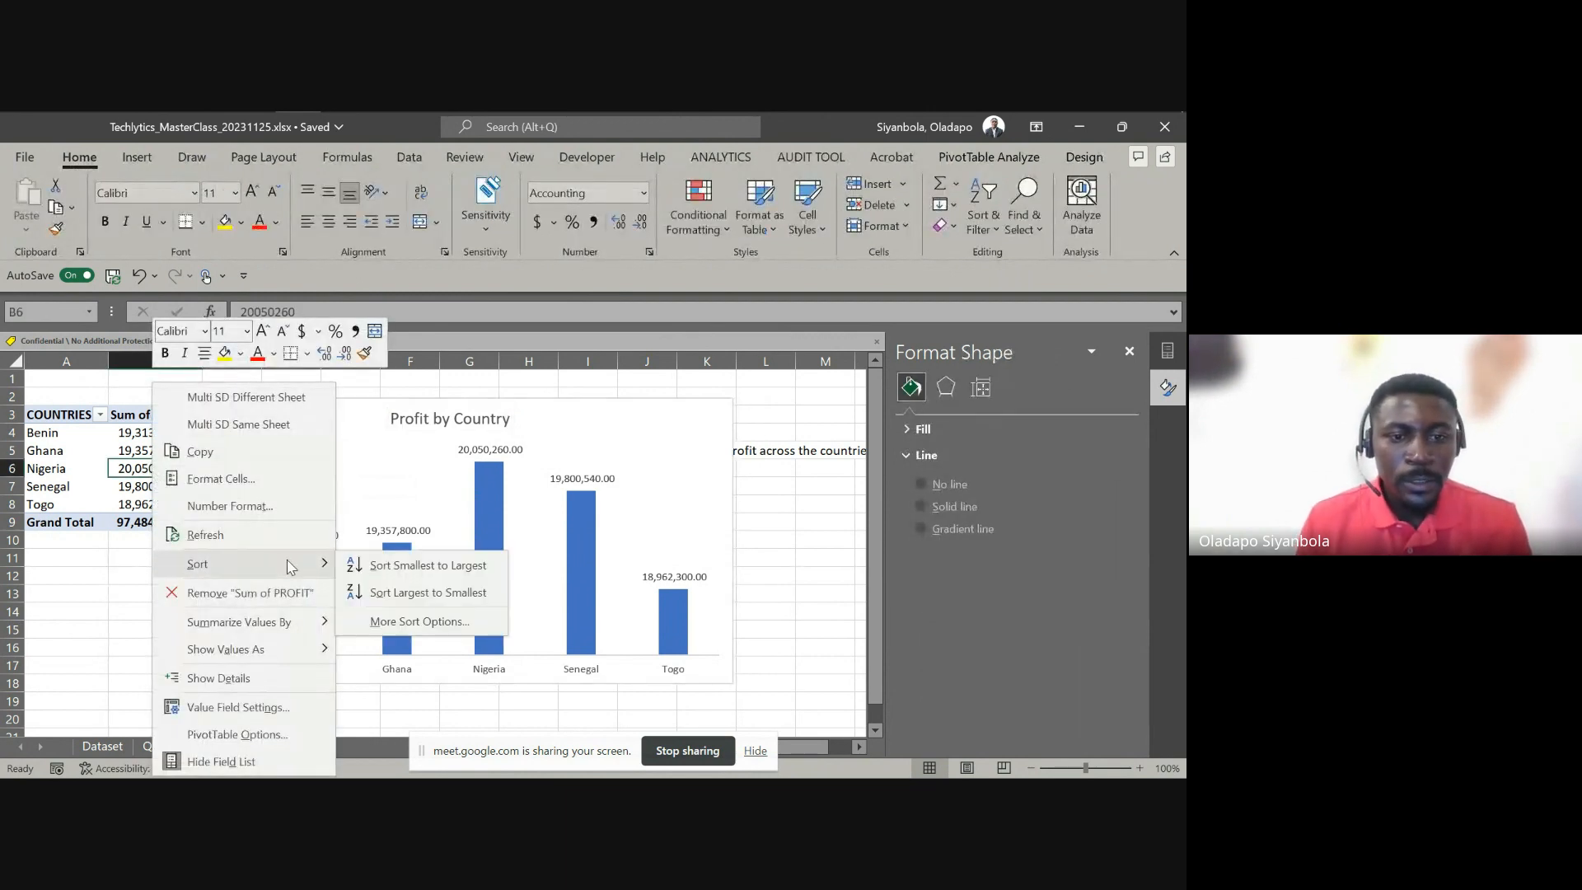
pyautogui.click(430, 590)
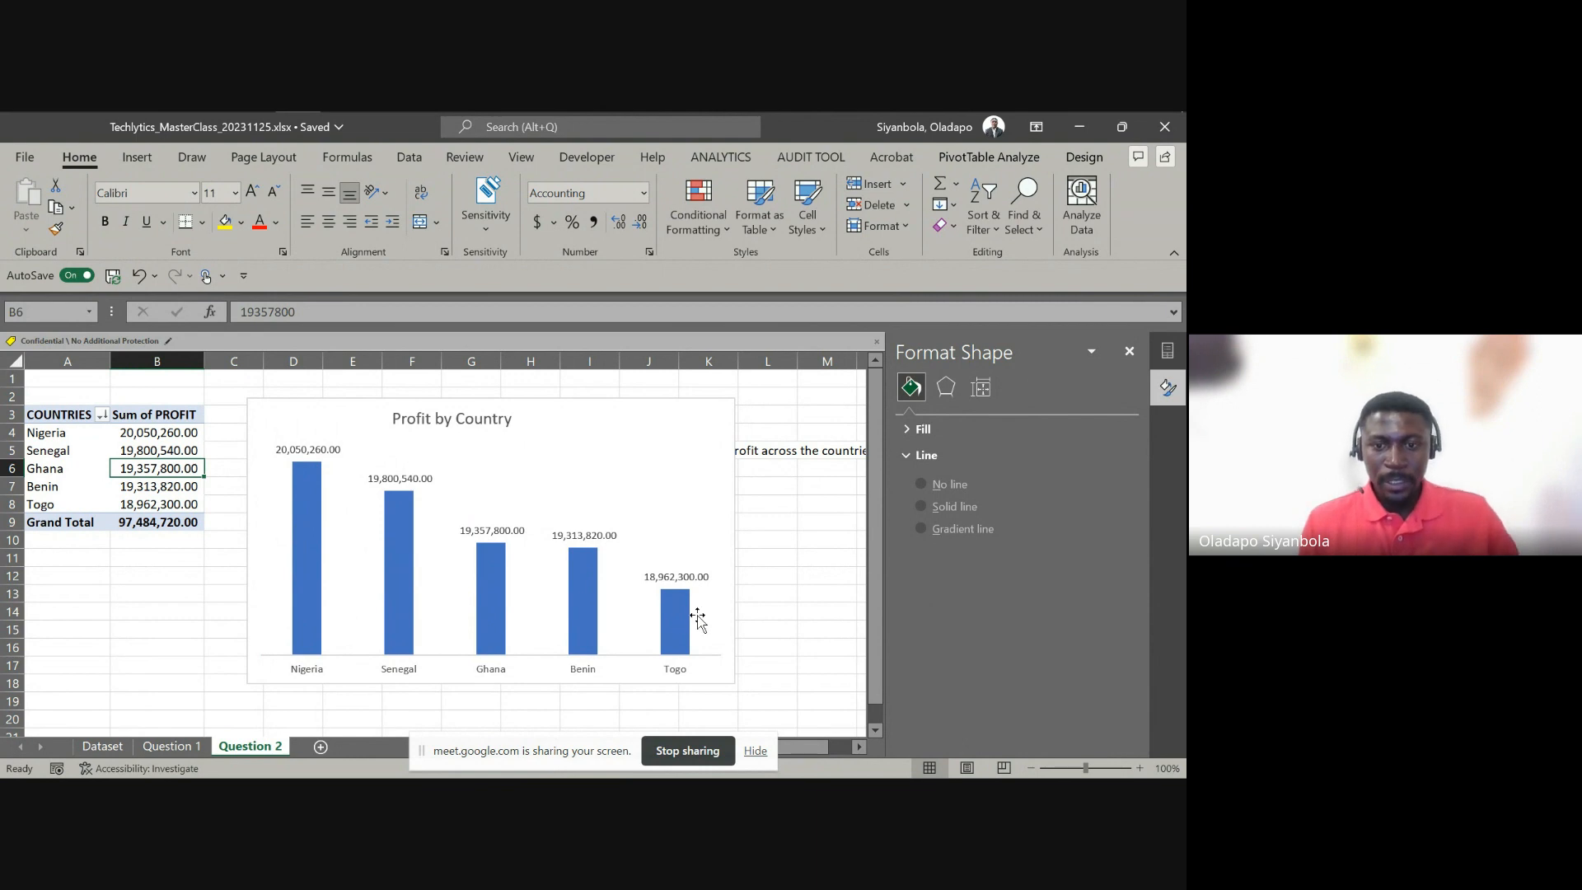
# Move the profit chart slightly up and closer to the PivotTable, and try the second Colorful palette on it
pyautogui.moveTo(528, 401); pyautogui.dragTo(512, 398)
pyautogui.click(381, 532)
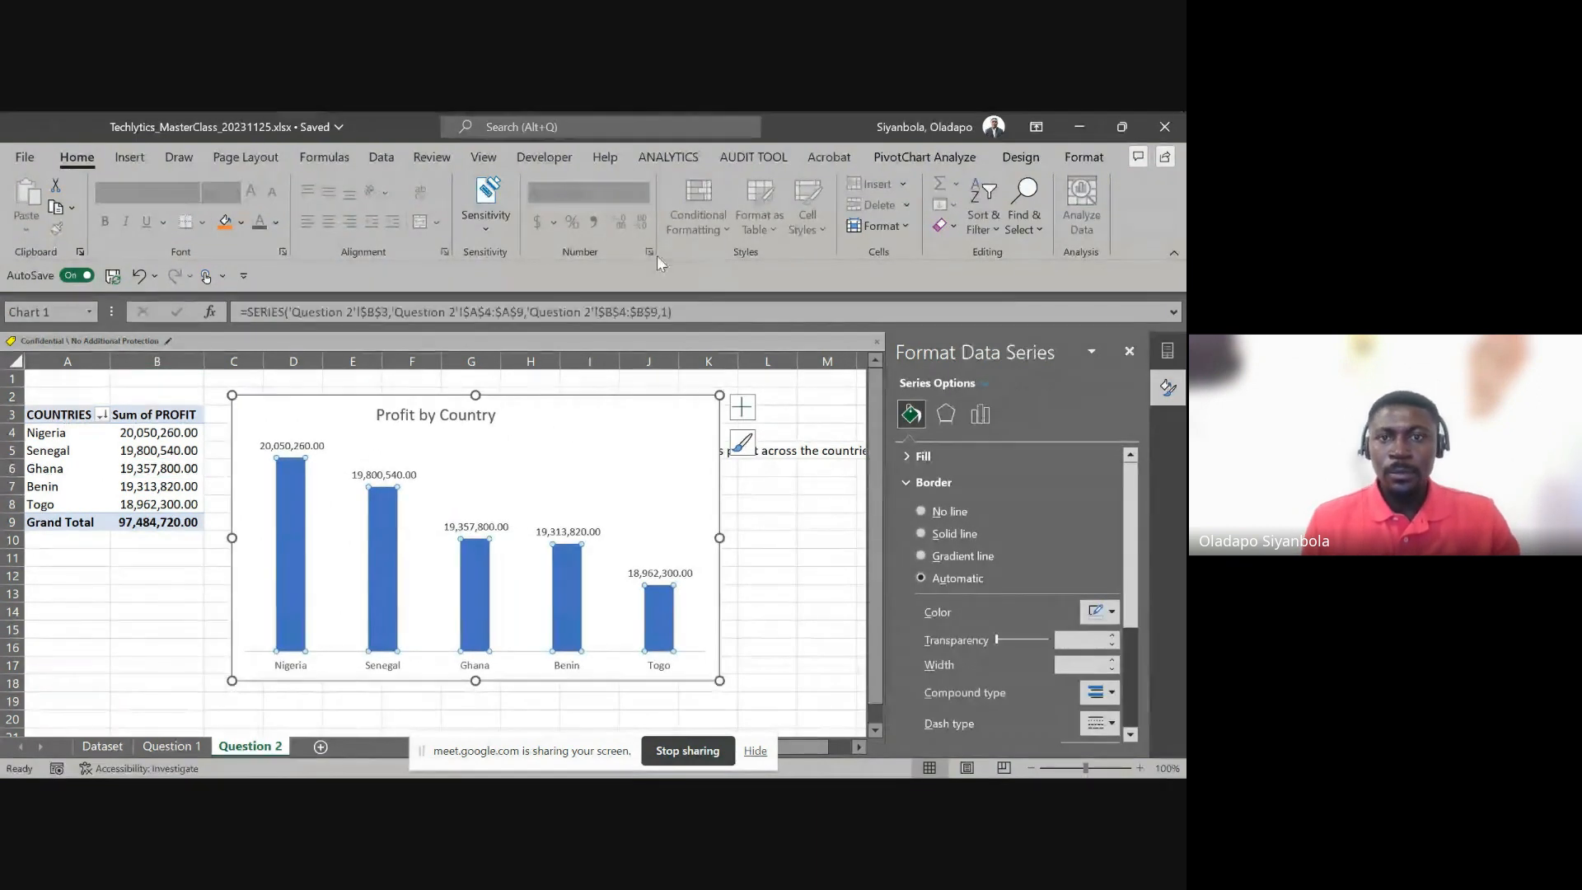
pyautogui.click(924, 157)
pyautogui.click(1020, 156)
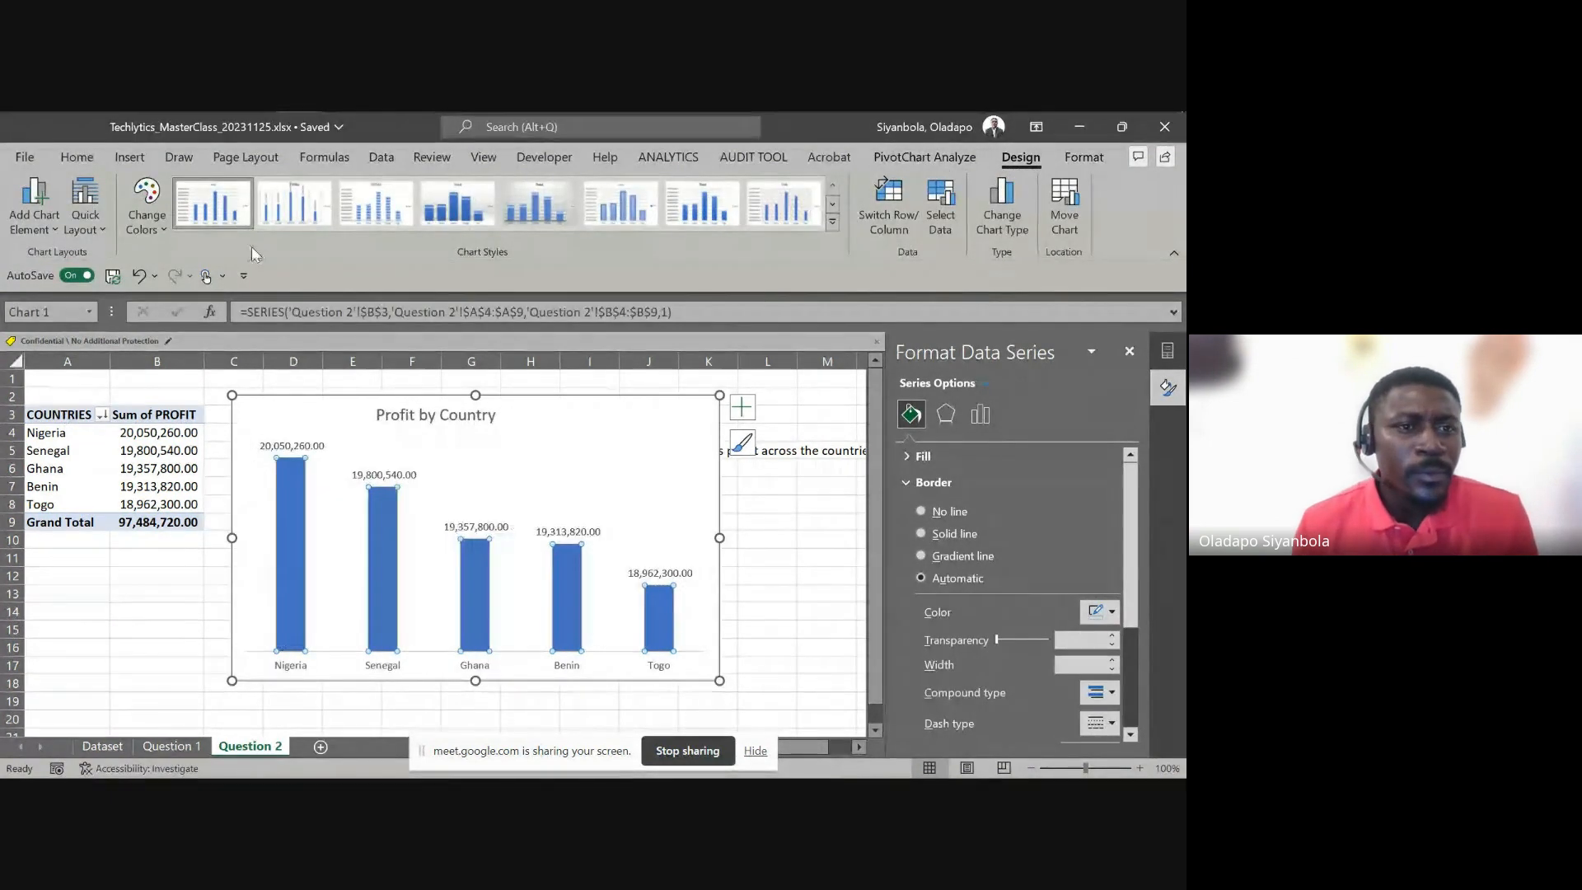
pyautogui.click(147, 210)
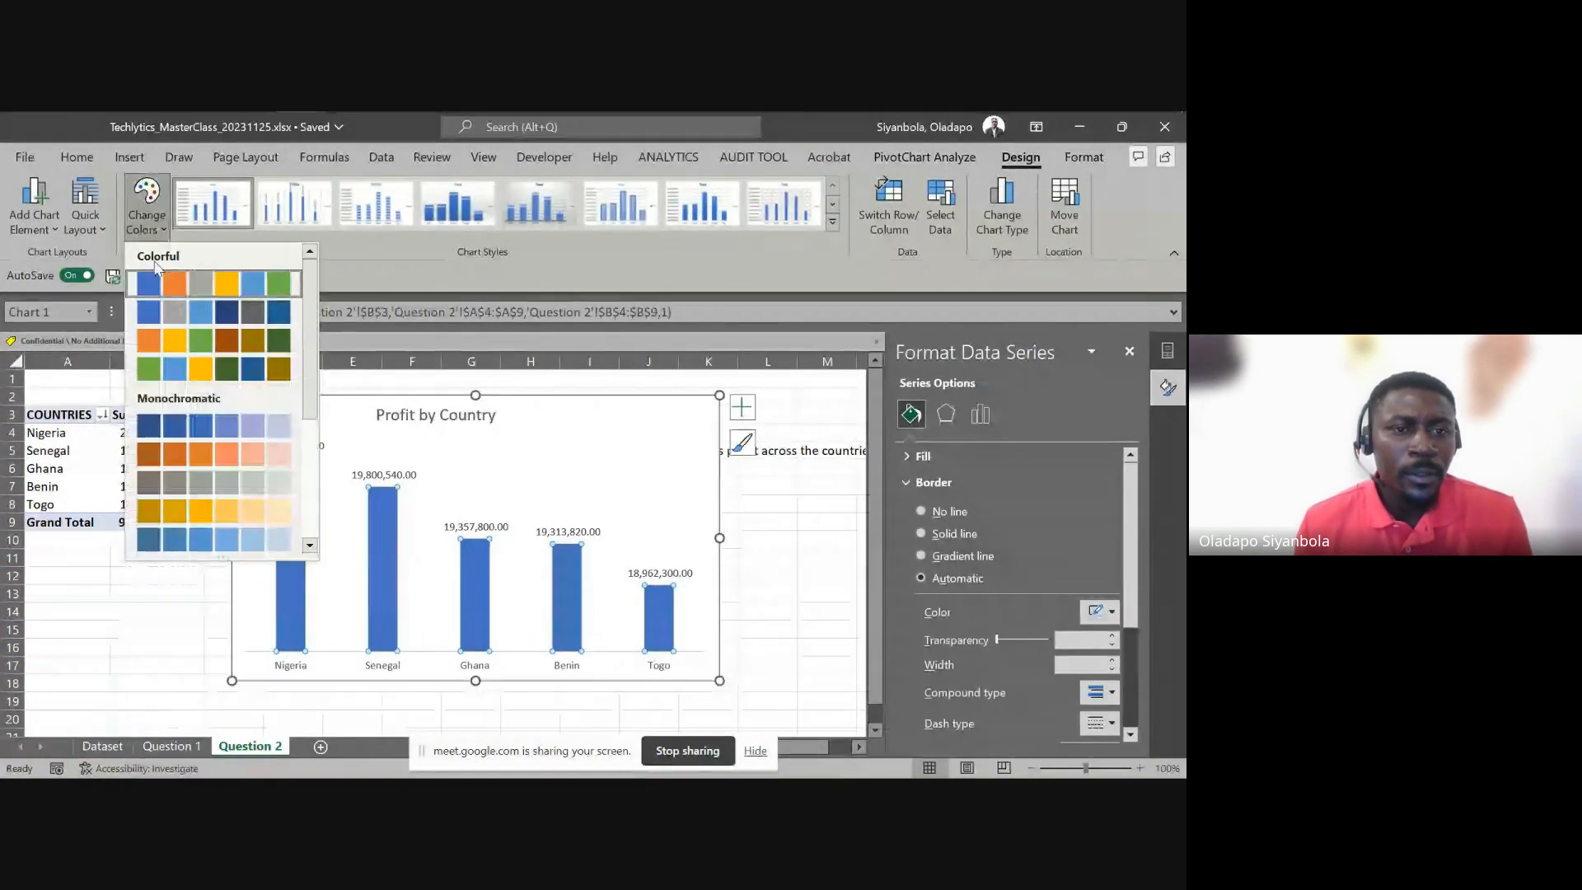
pyautogui.click(169, 317)
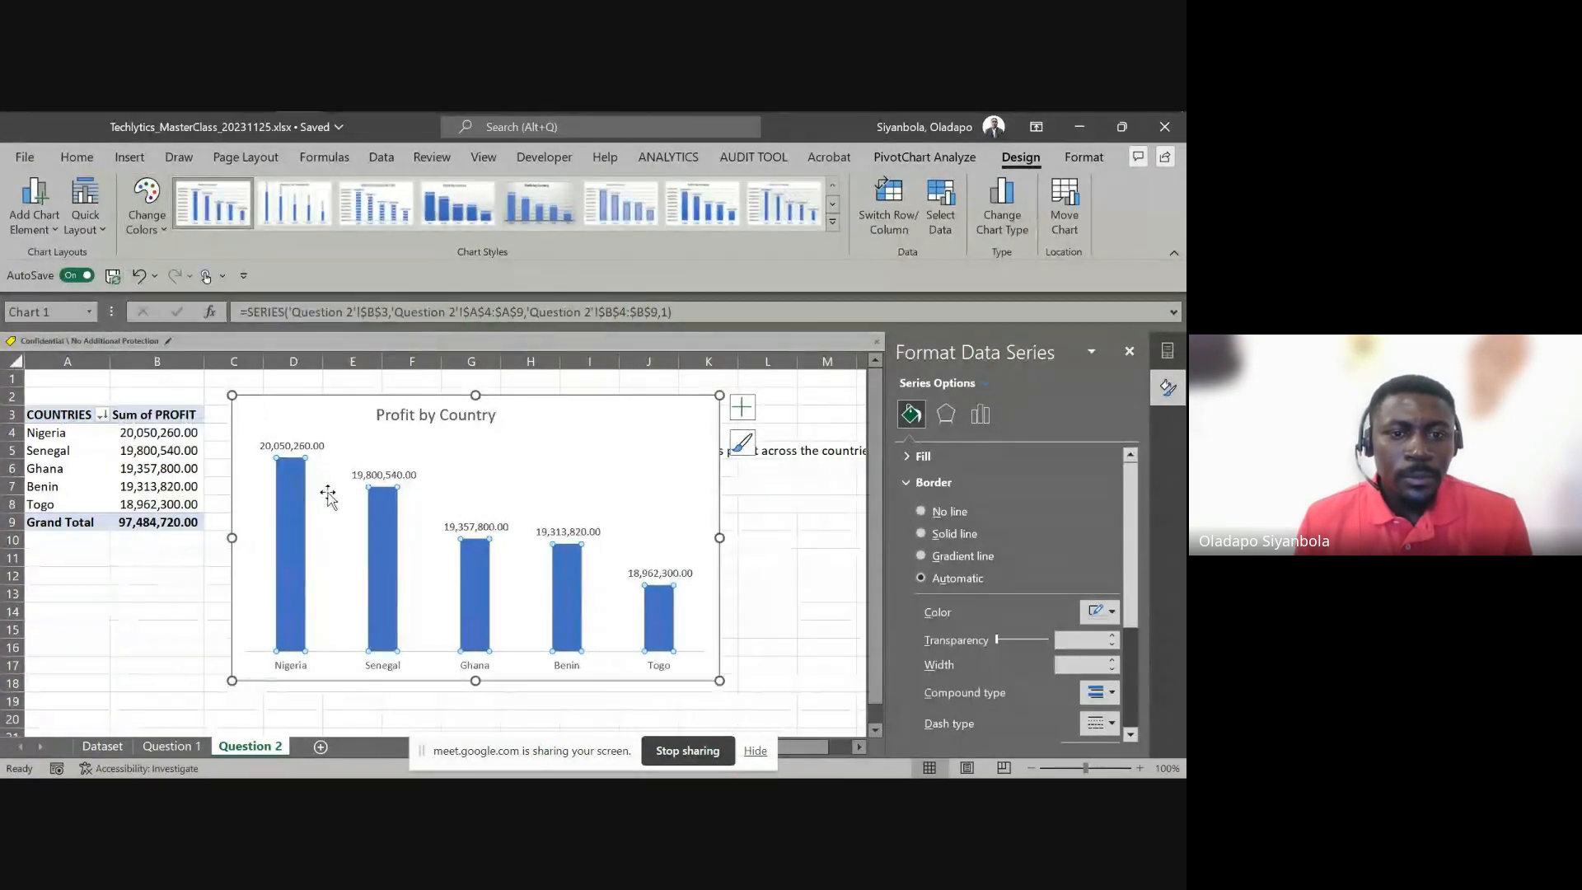
# Fill the profit columns with the green theme colour and centre the "Profit by Country" title within the chart
pyautogui.rightClick(290, 495)
pyautogui.click(326, 457)
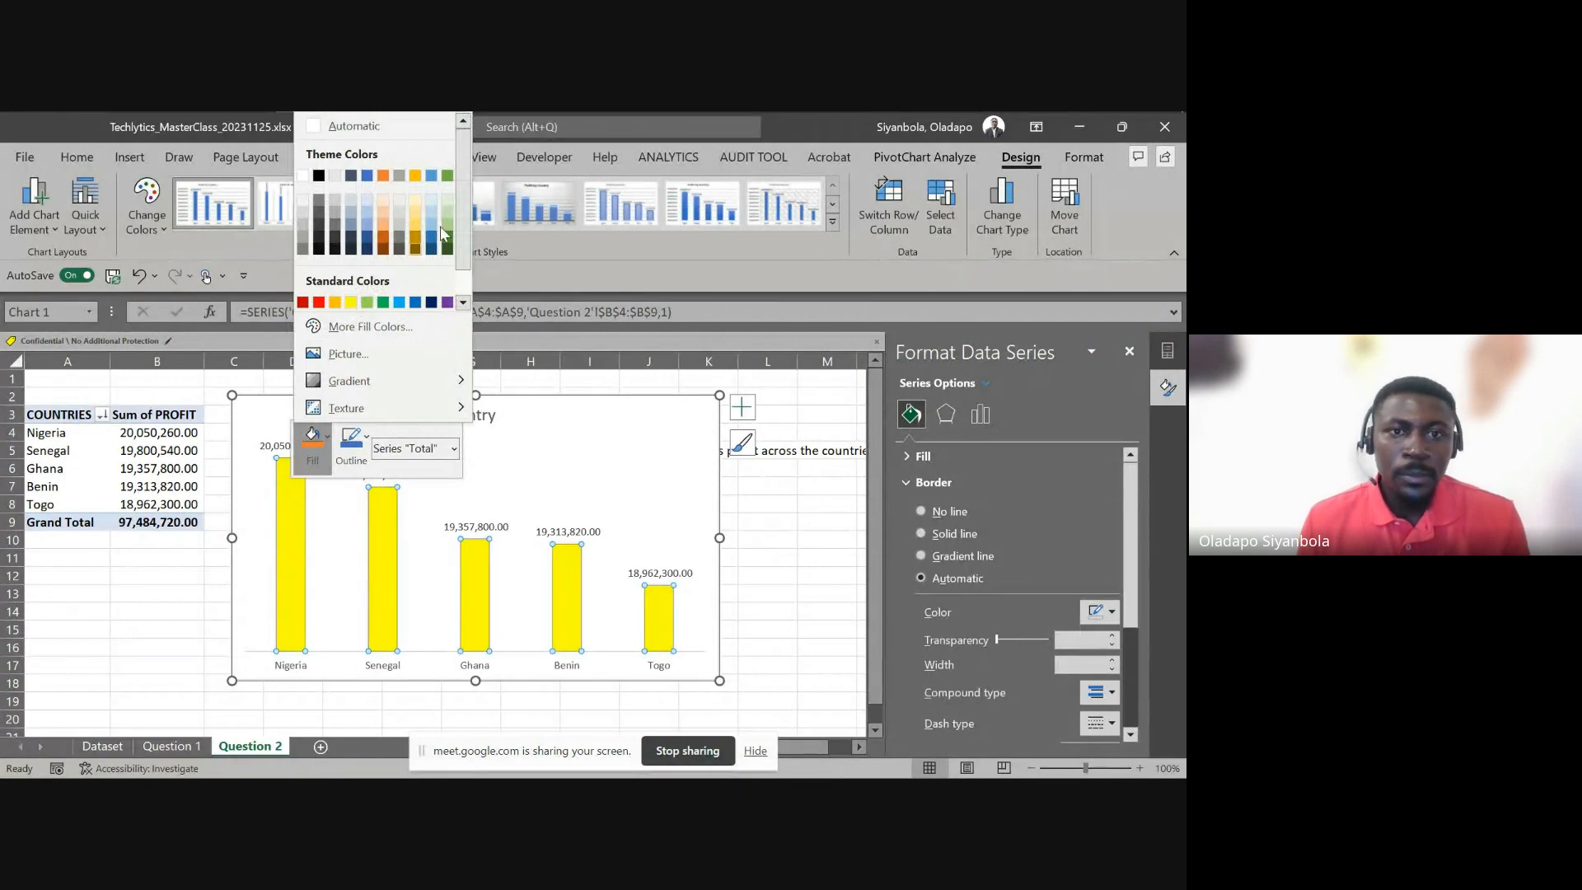
pyautogui.click(449, 177)
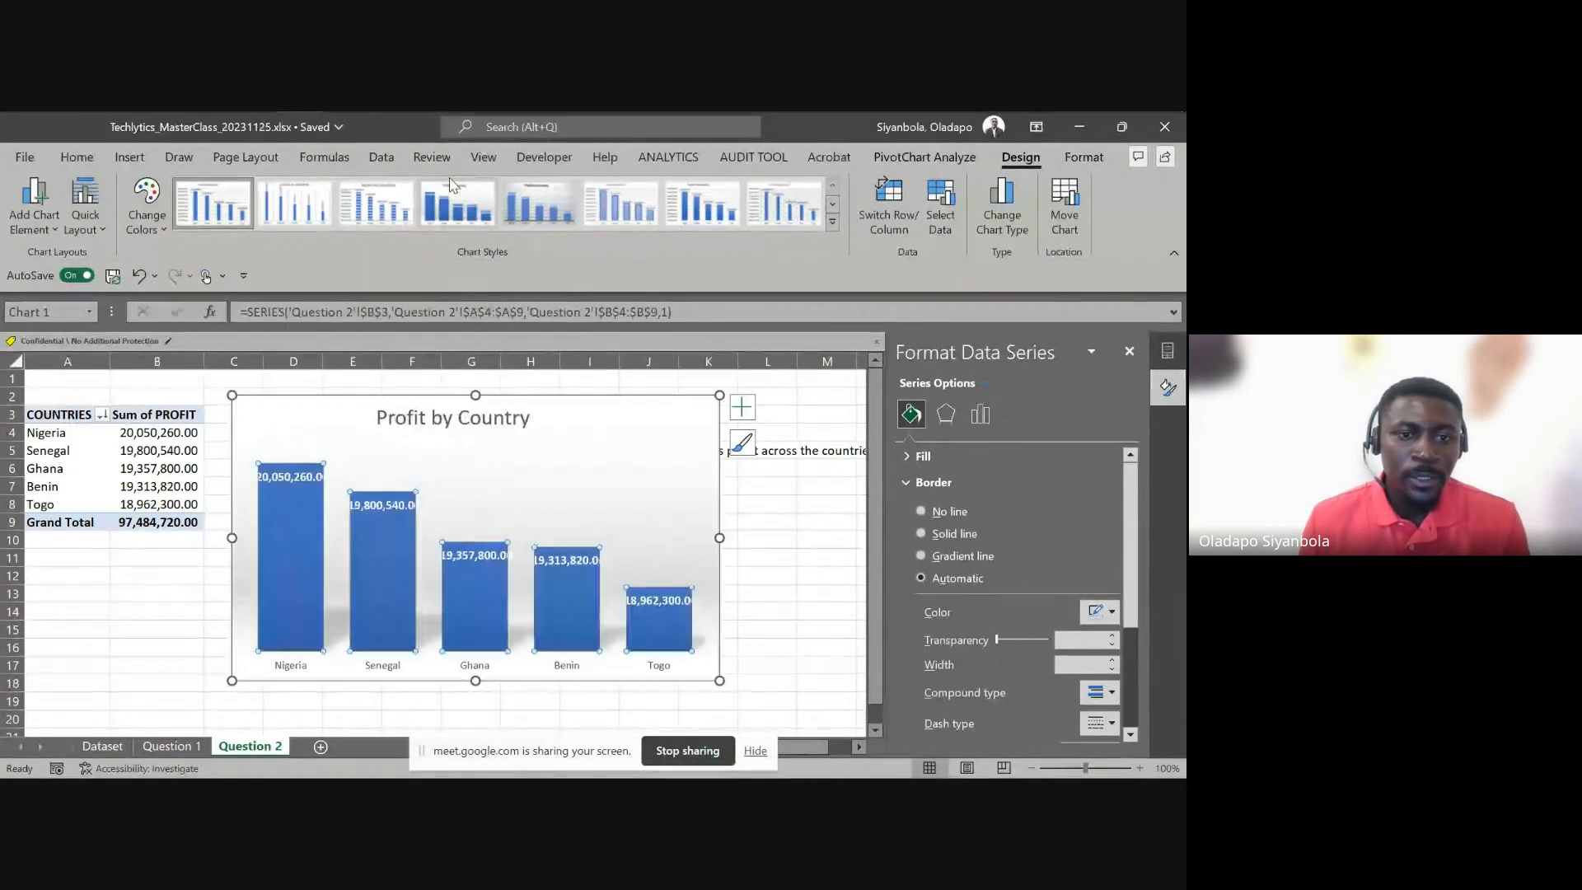
pyautogui.click(718, 683)
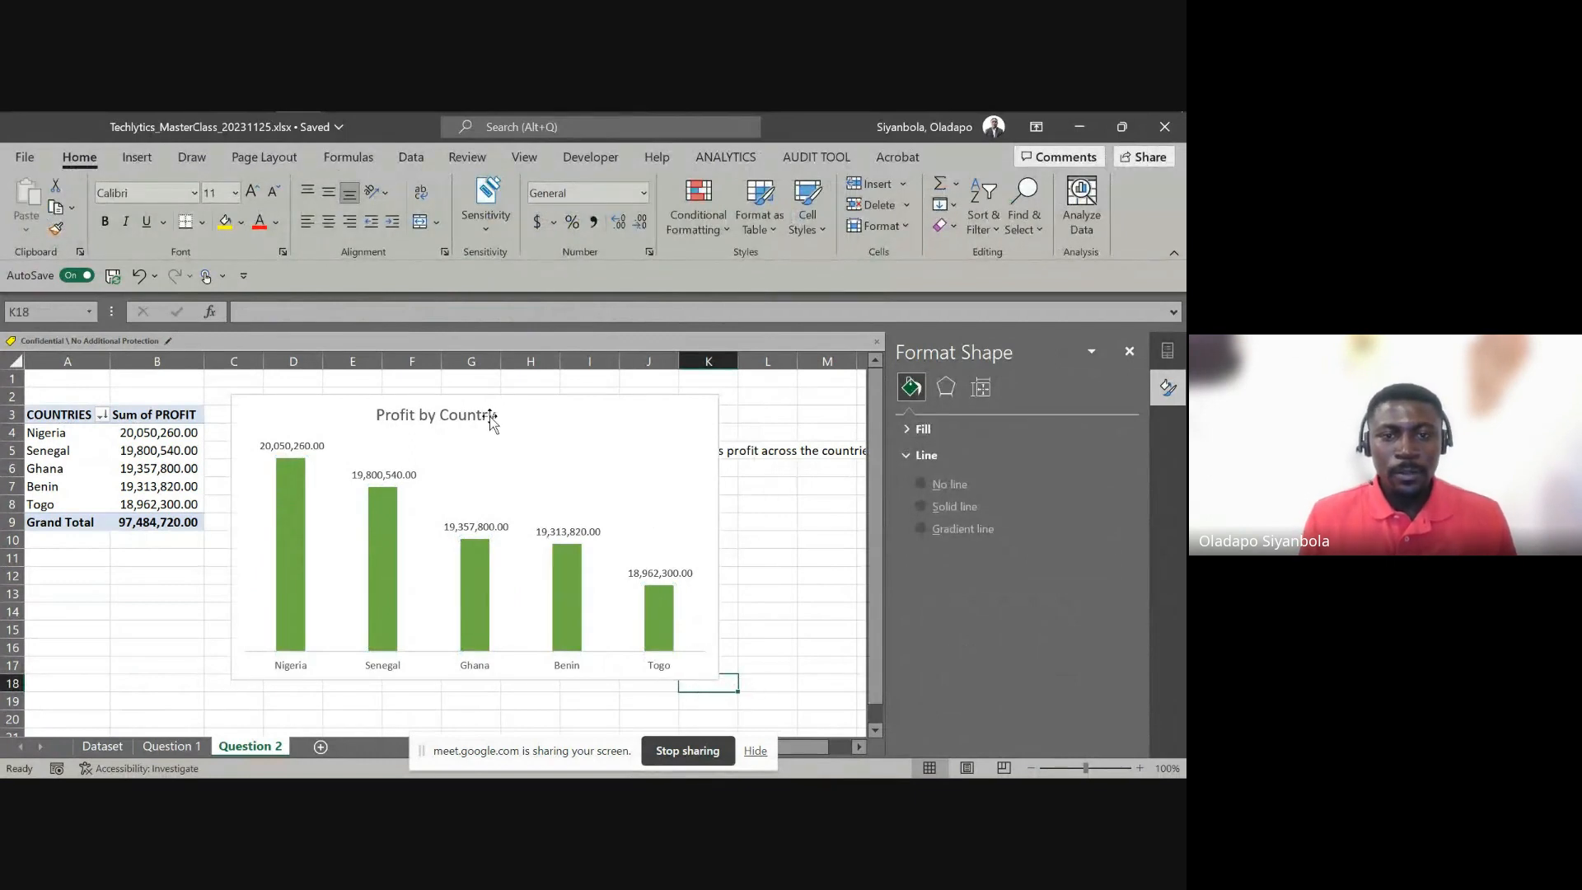
pyautogui.click(455, 422)
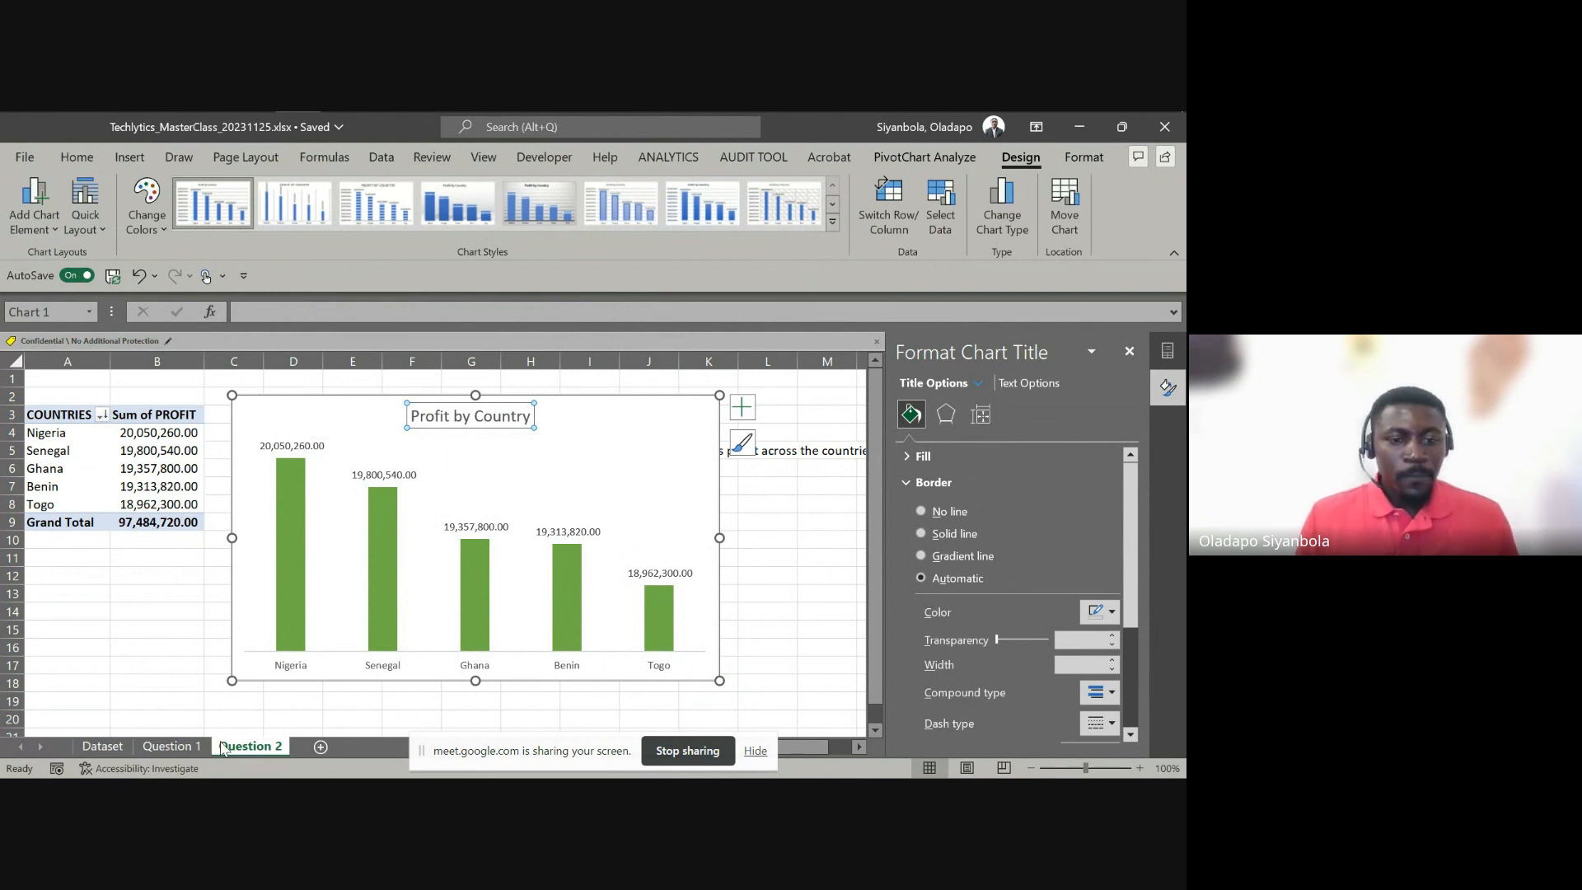
# Duplicate the Question 2 sheet after itself and rename the copy to "Question 3"
pyautogui.moveTo(438, 747); pyautogui.dragTo(543, 749)
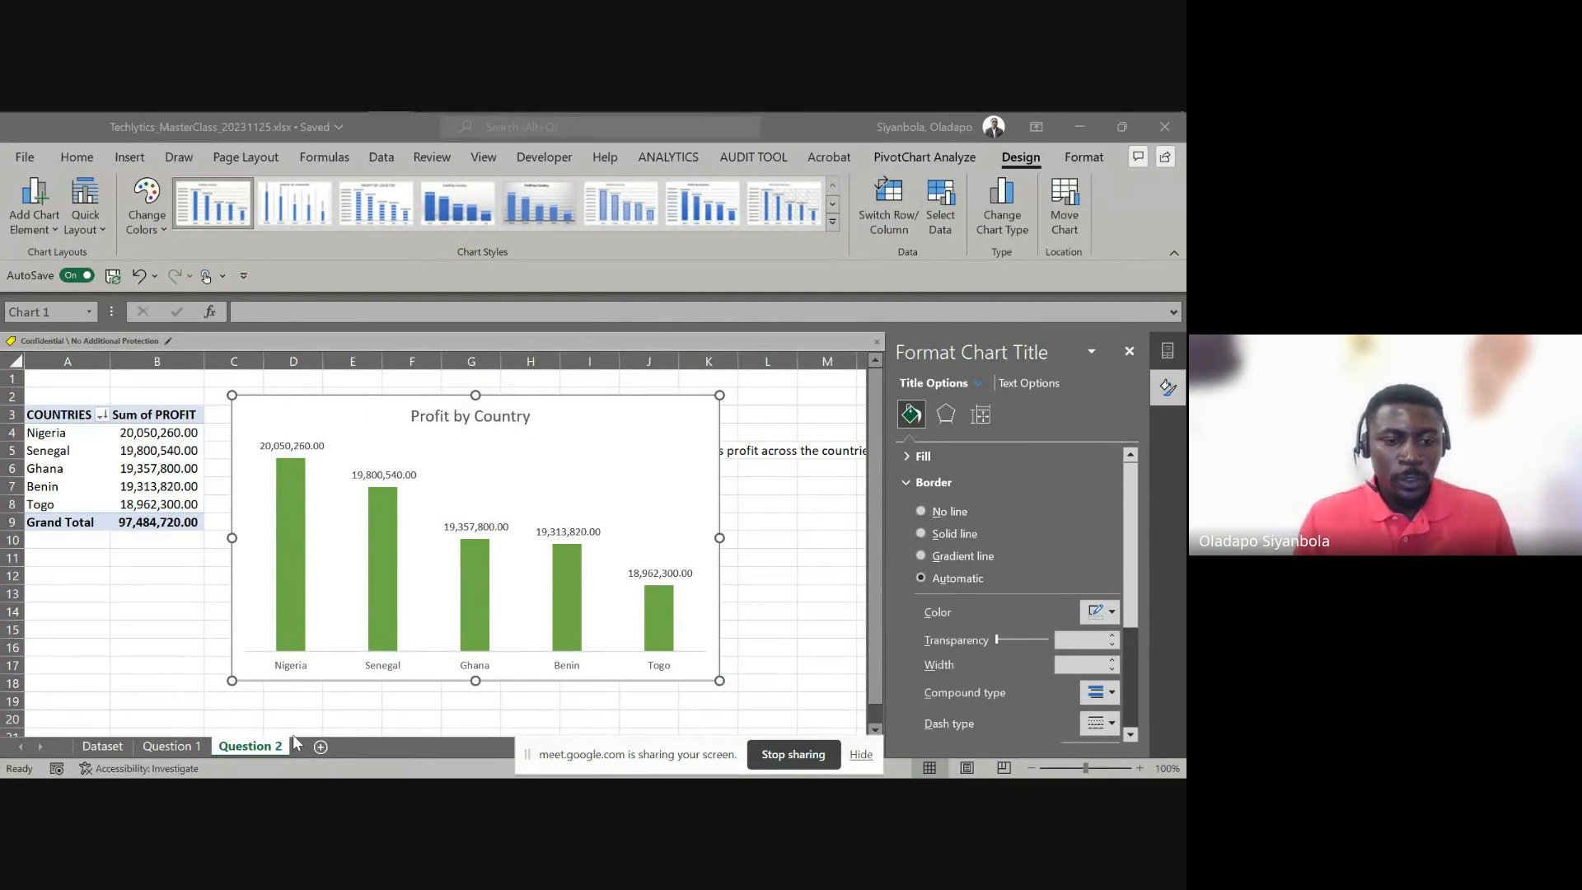
pyautogui.click(264, 749)
pyautogui.click(255, 746)
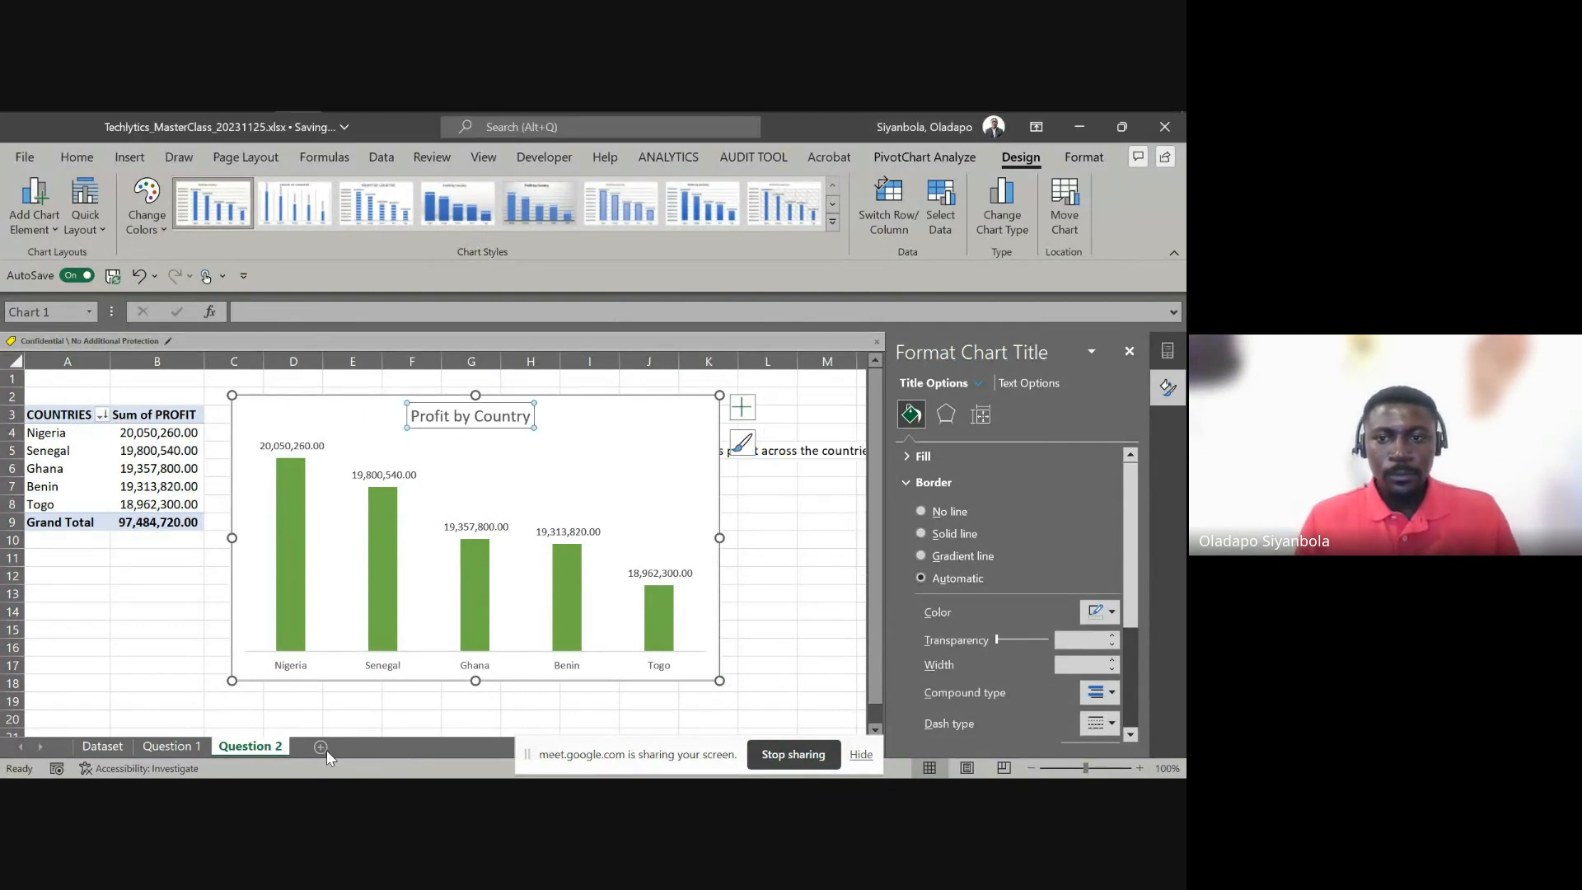
pyautogui.click(243, 726)
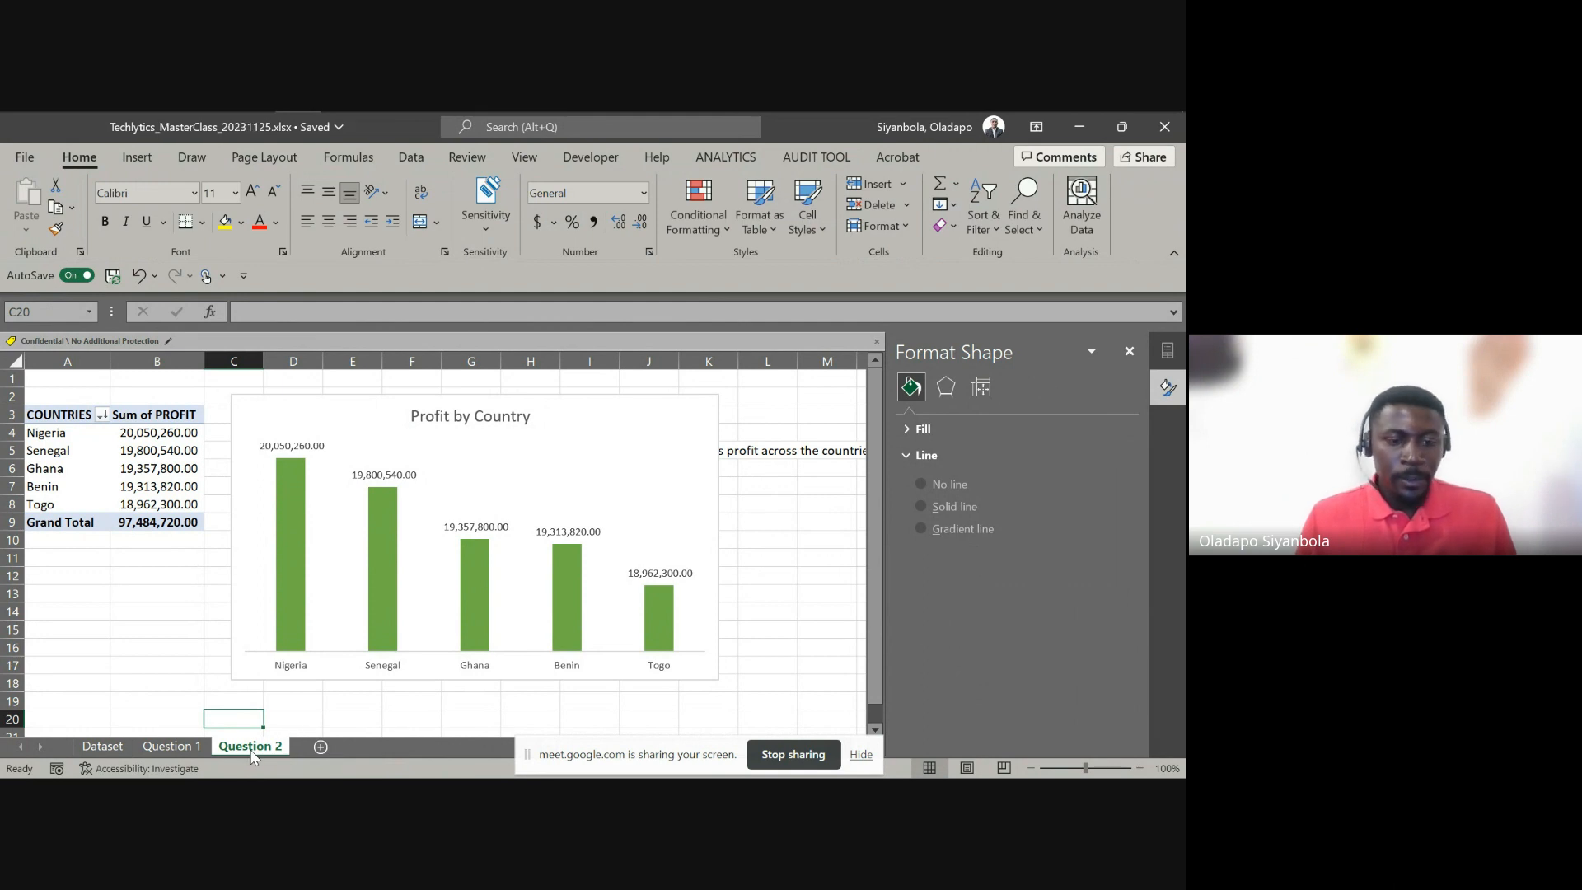
pyautogui.moveTo(318, 752); pyautogui.dragTo(321, 758)
pyautogui.doubleClick(334, 747)
pyautogui.press('End')
pyautogui.press('BackSpace')
pyautogui.press('BackSpace')
pyautogui.press('BackSpace')
pyautogui.press('BackSpace')
pyautogui.press('BackSpace')
pyautogui.write('3')
pyautogui.press('Return')
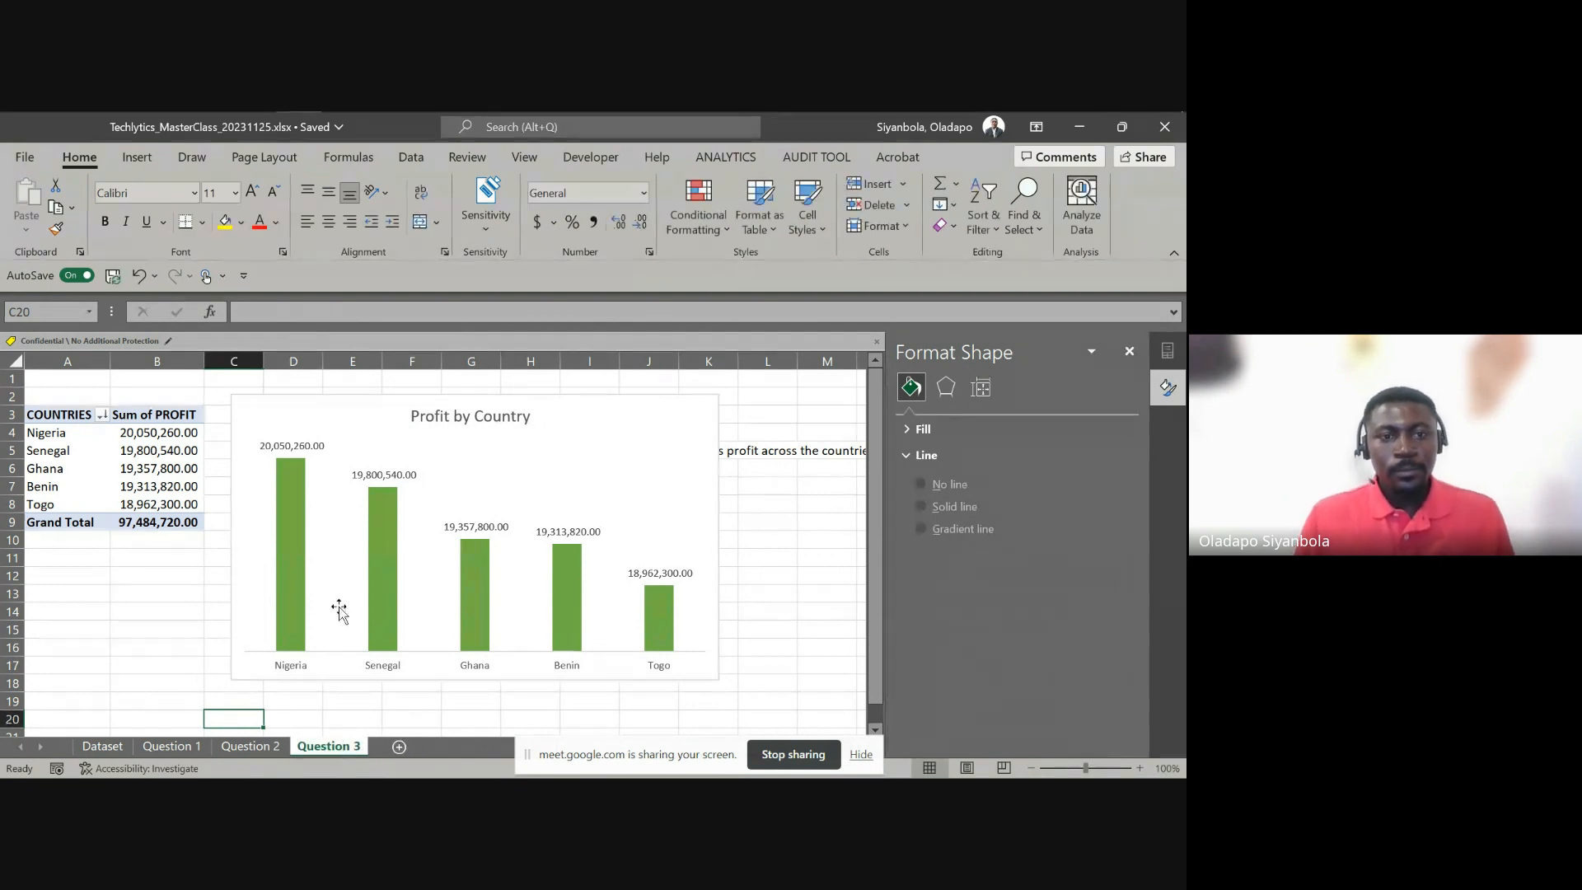
# Delete the profit chart and the question text in K5 from the Question 3 sheet
pyautogui.click(372, 399)
pyautogui.press('Delete')
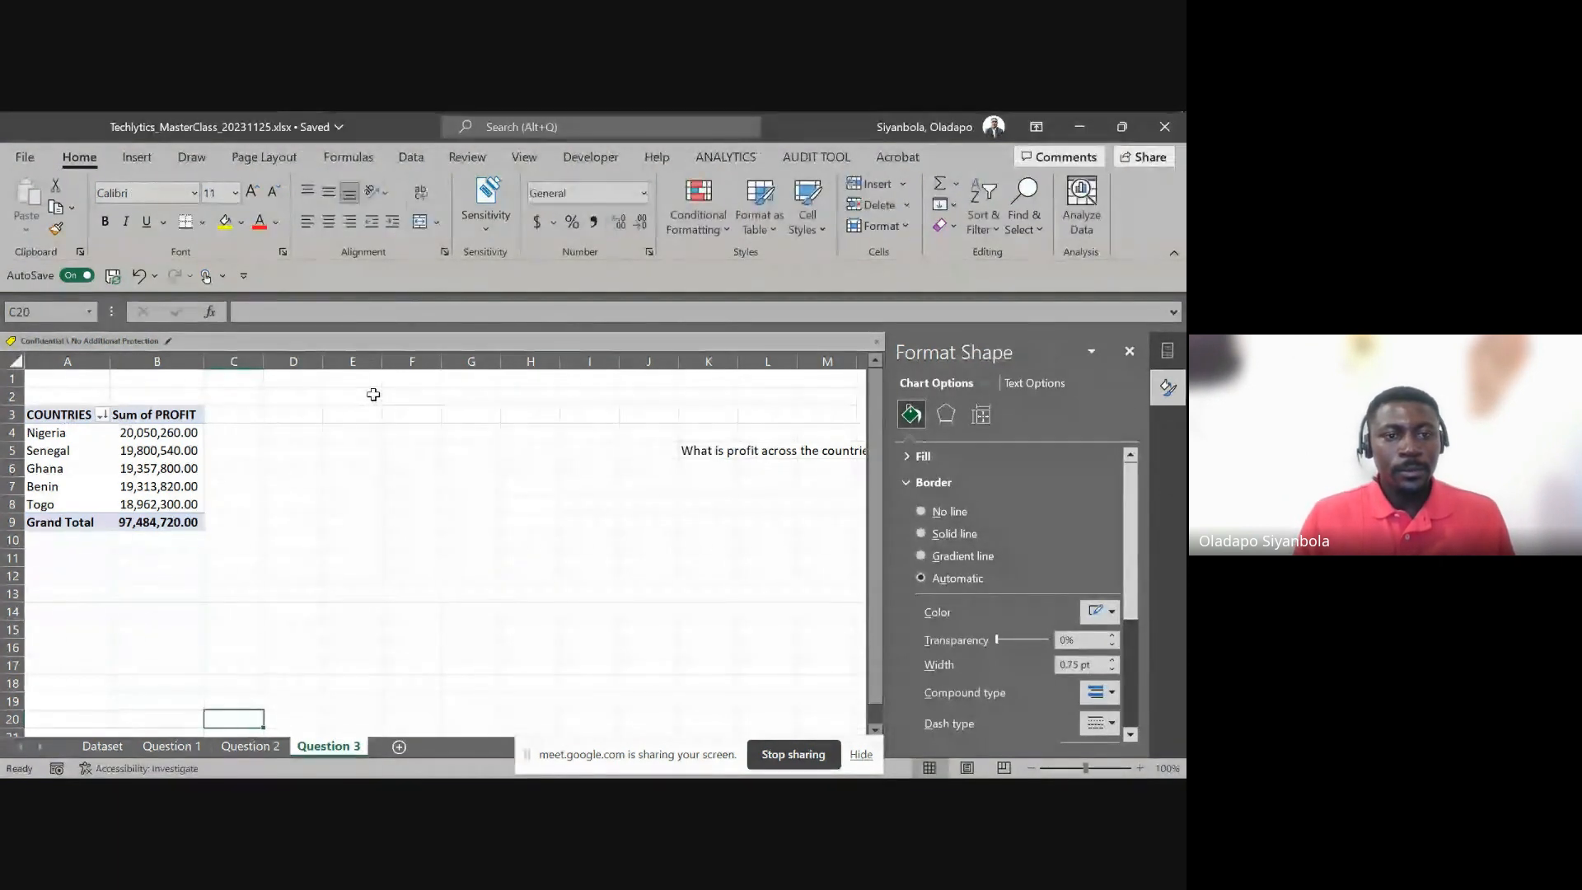
pyautogui.click(691, 443)
pyautogui.press('Delete')
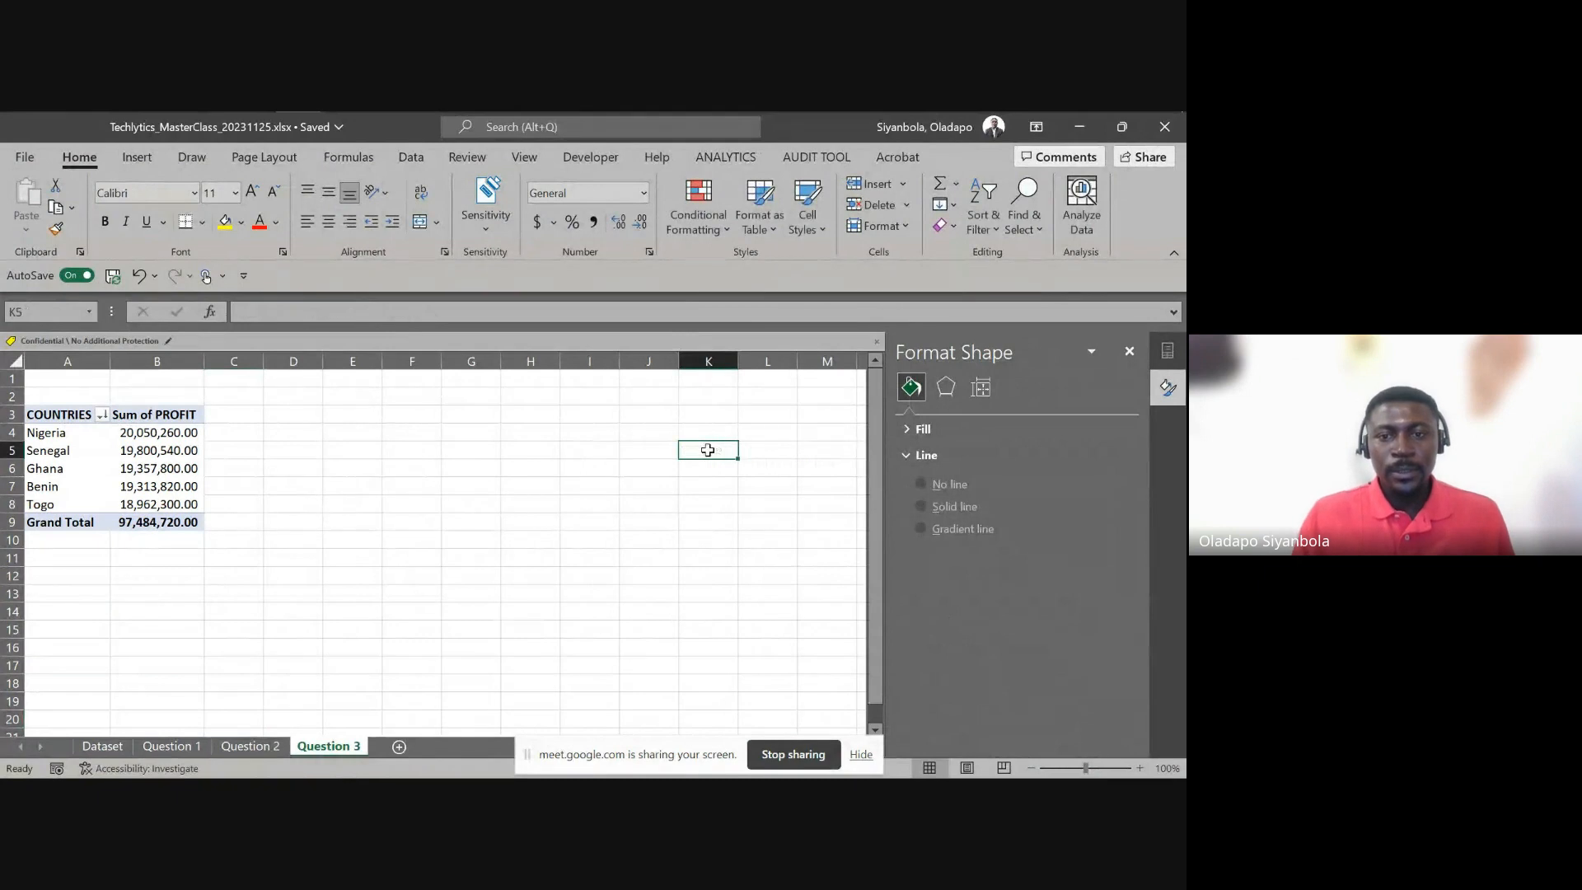
# Bring up the PivotTable Fields on the Question 3 sheet and remove COUNTRY and PROFIT from the report
pyautogui.click(168, 450)
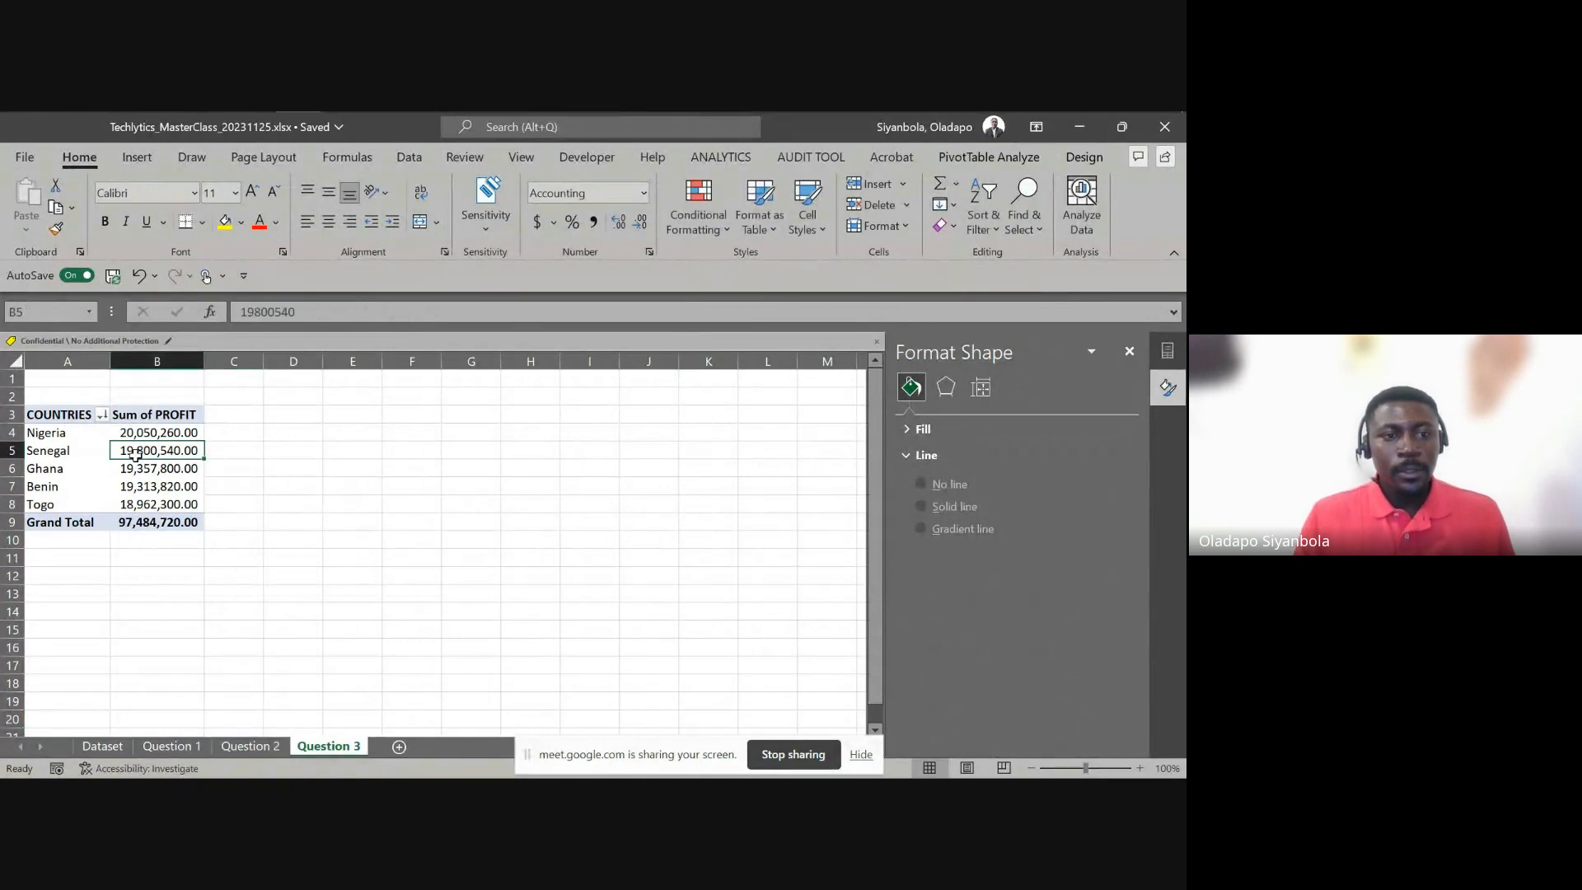
pyautogui.click(1084, 157)
pyautogui.click(989, 158)
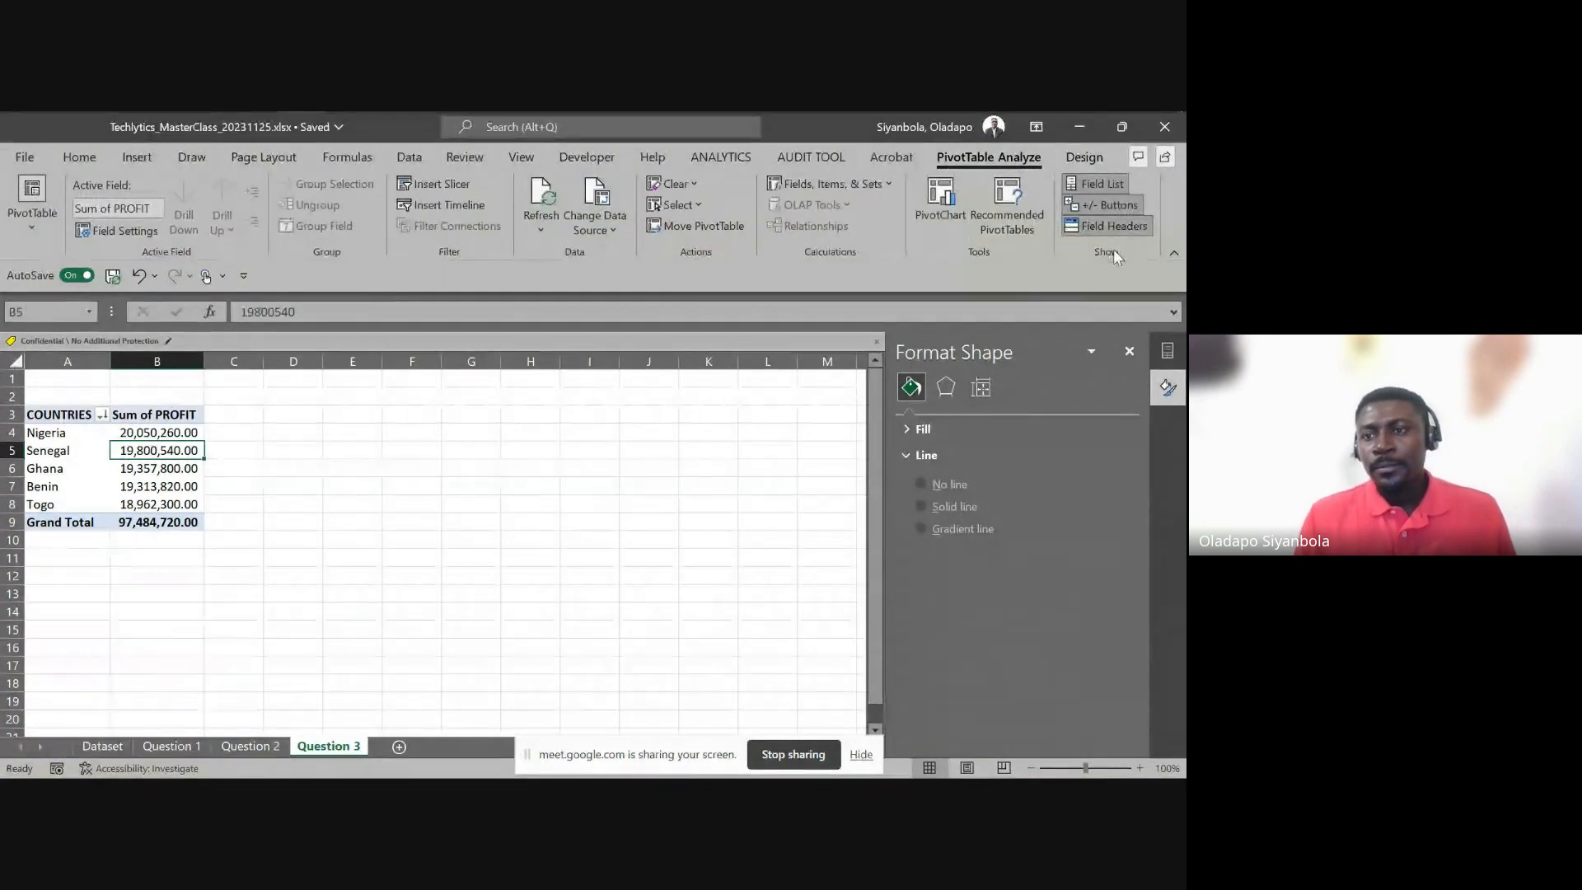
pyautogui.click(1098, 184)
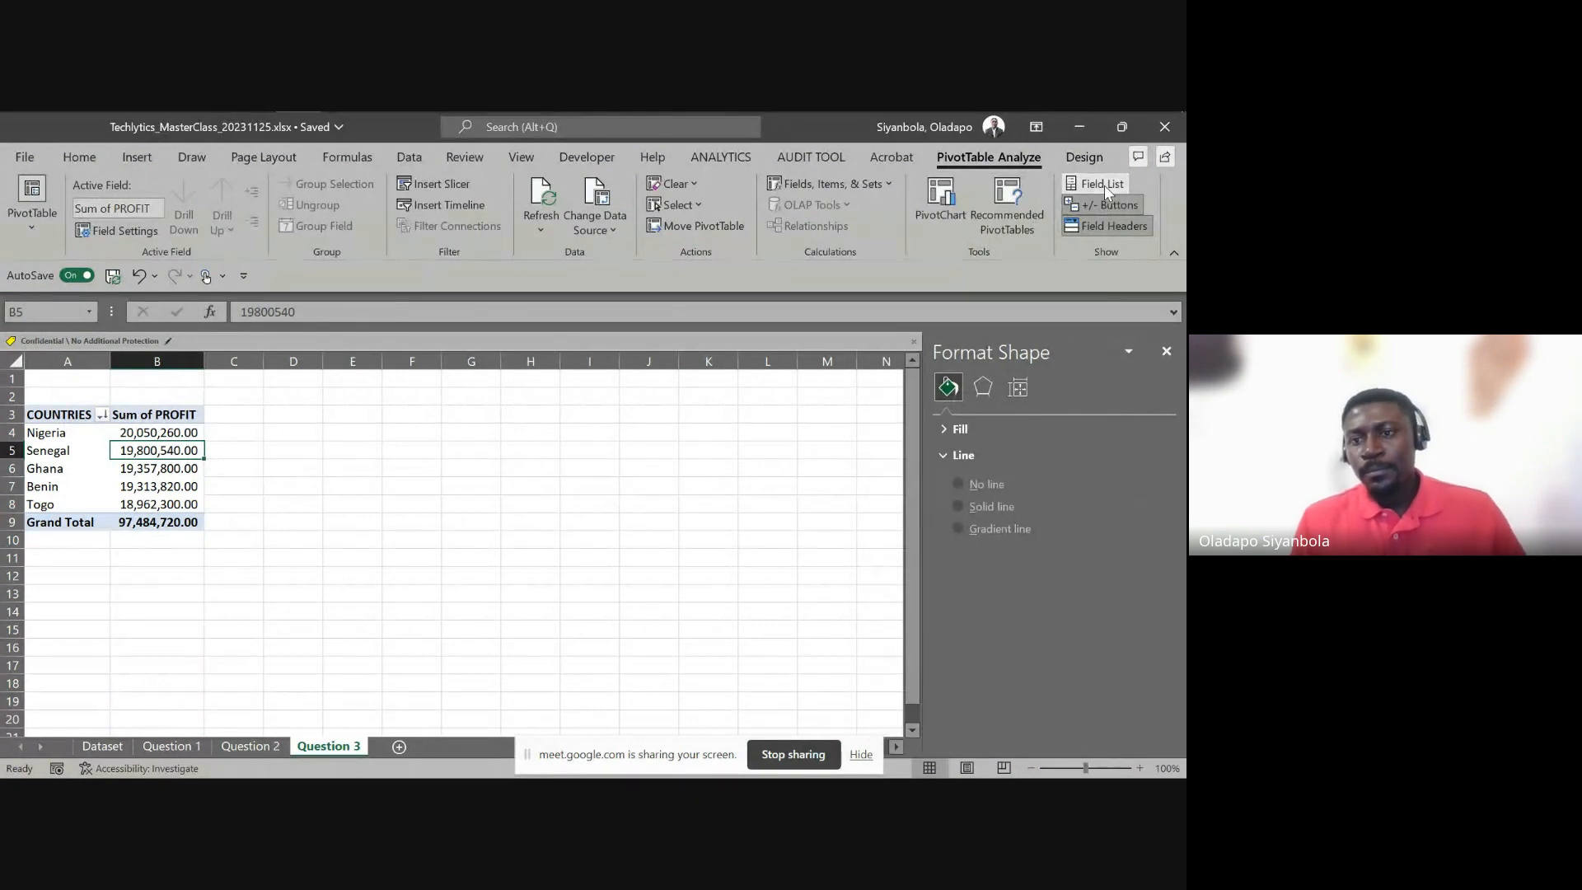
pyautogui.click(1166, 351)
pyautogui.click(1098, 183)
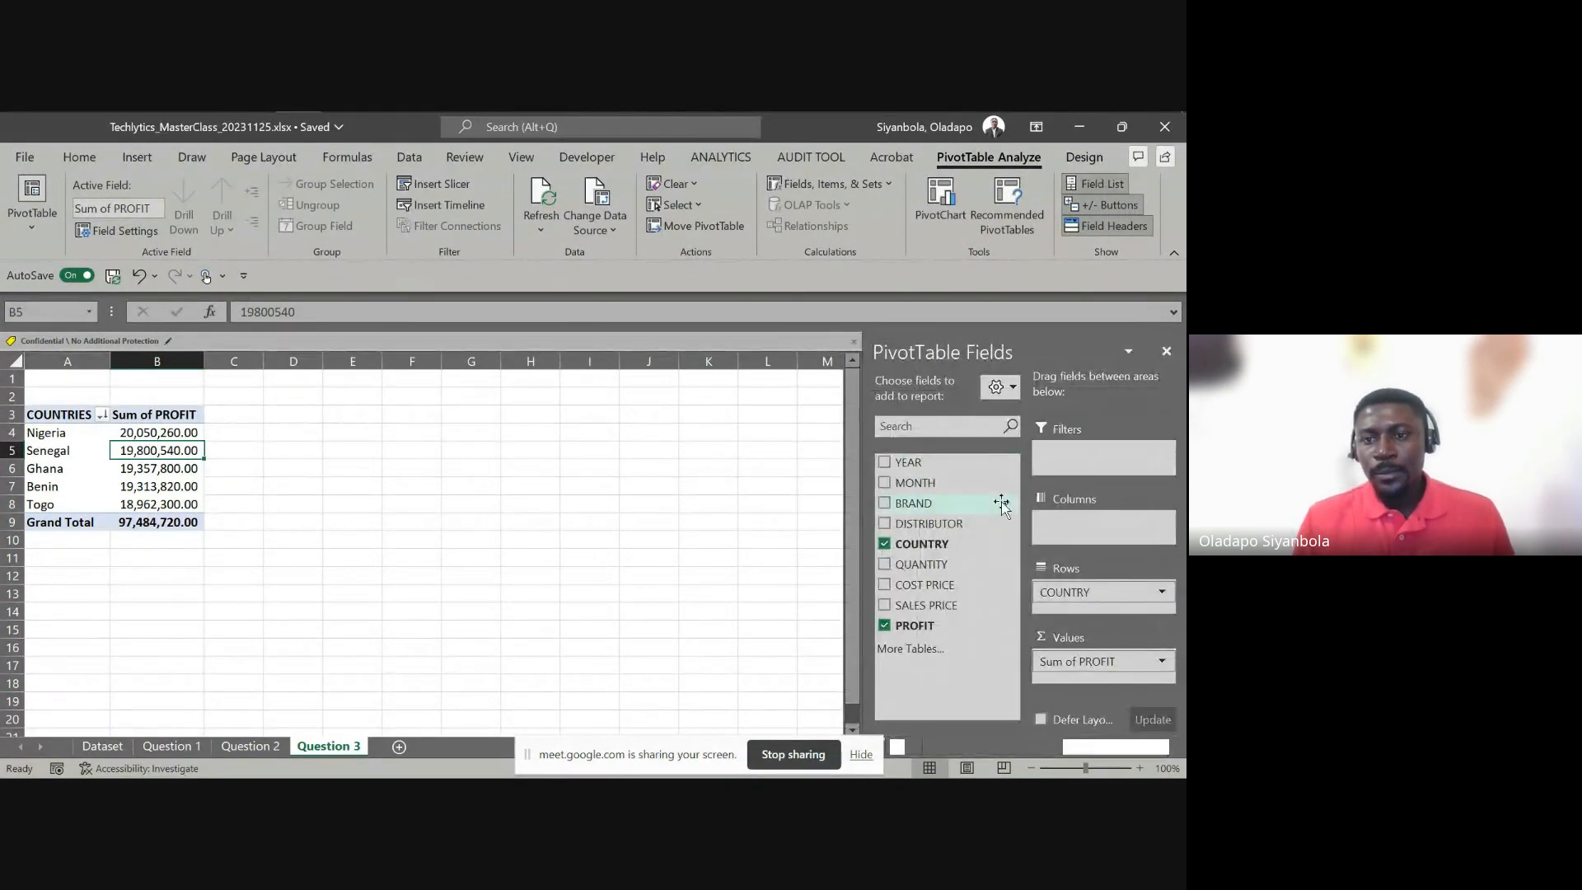
pyautogui.click(885, 543)
pyautogui.click(885, 625)
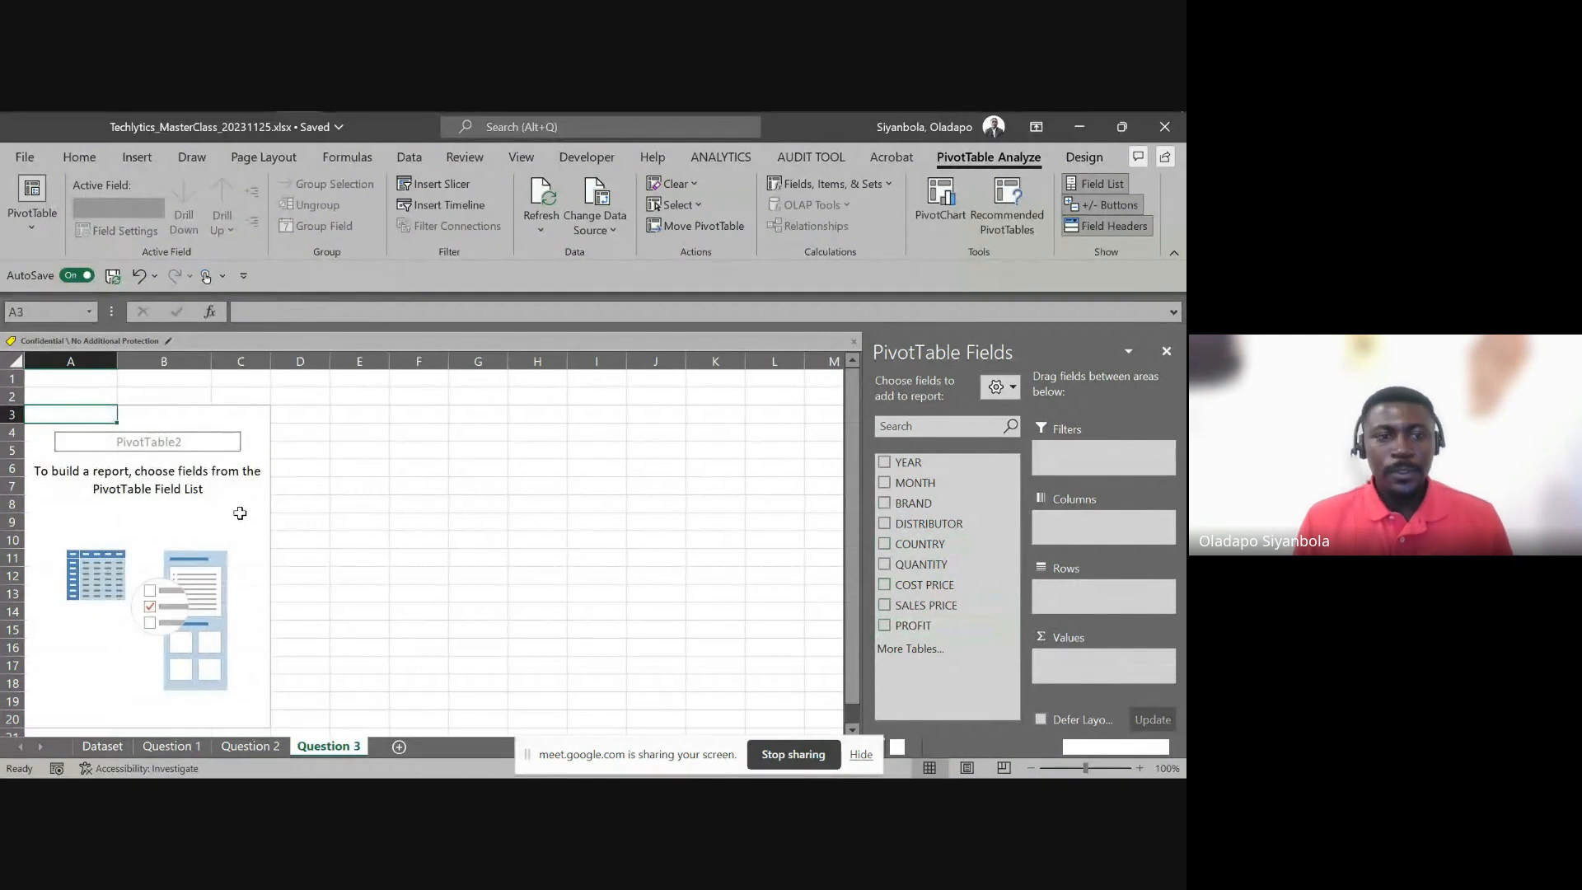
# Refresh the emptied PivotTable on the Question 3 sheet
pyautogui.click(170, 502)
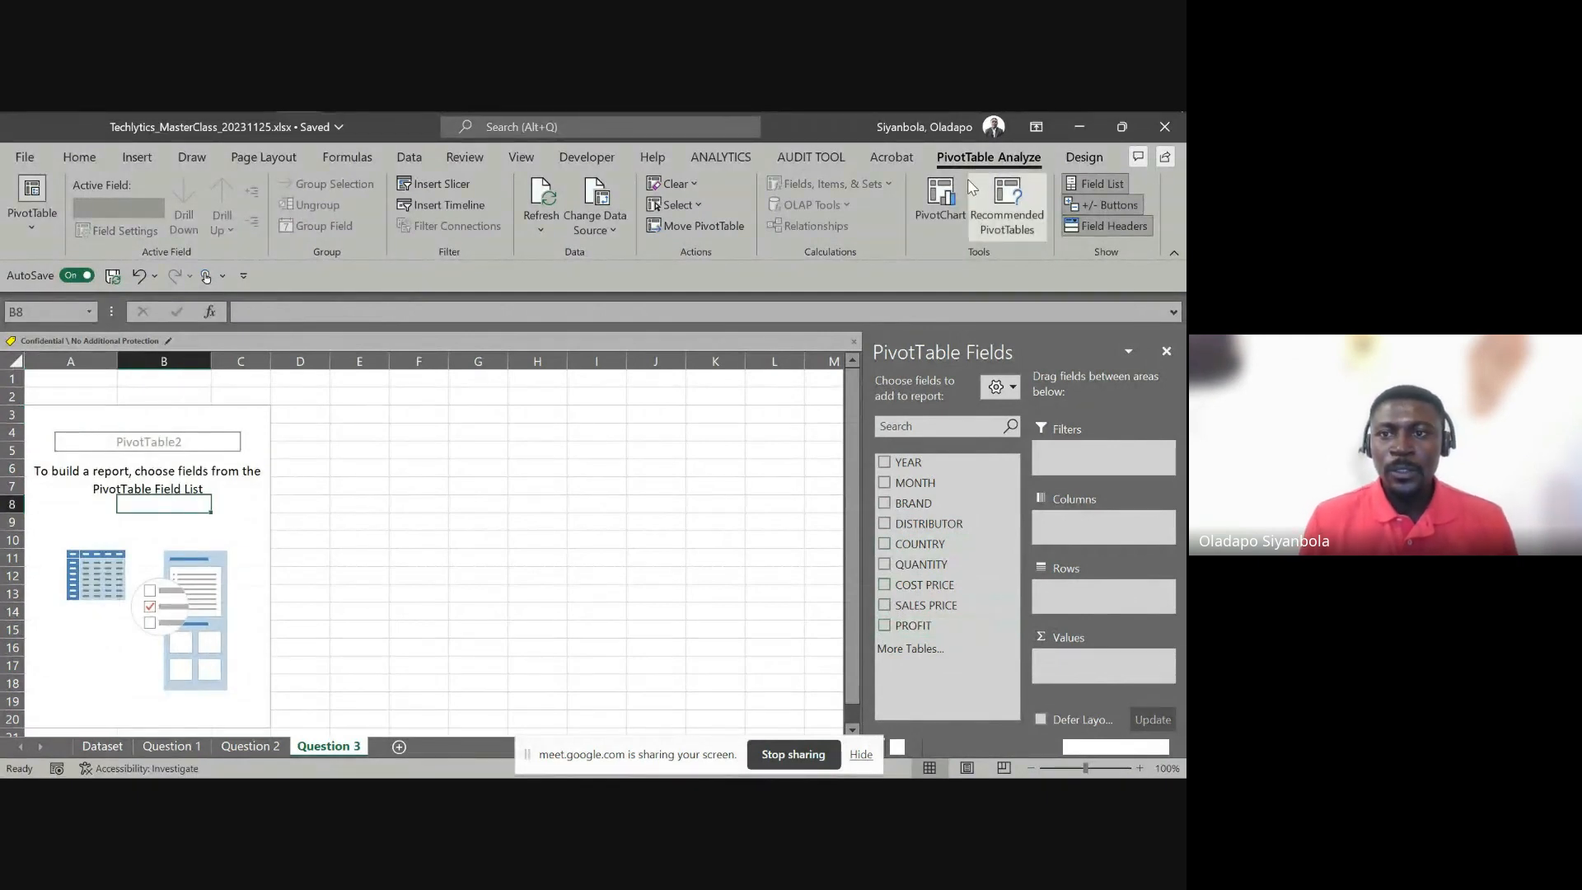
pyautogui.click(542, 227)
pyautogui.click(581, 283)
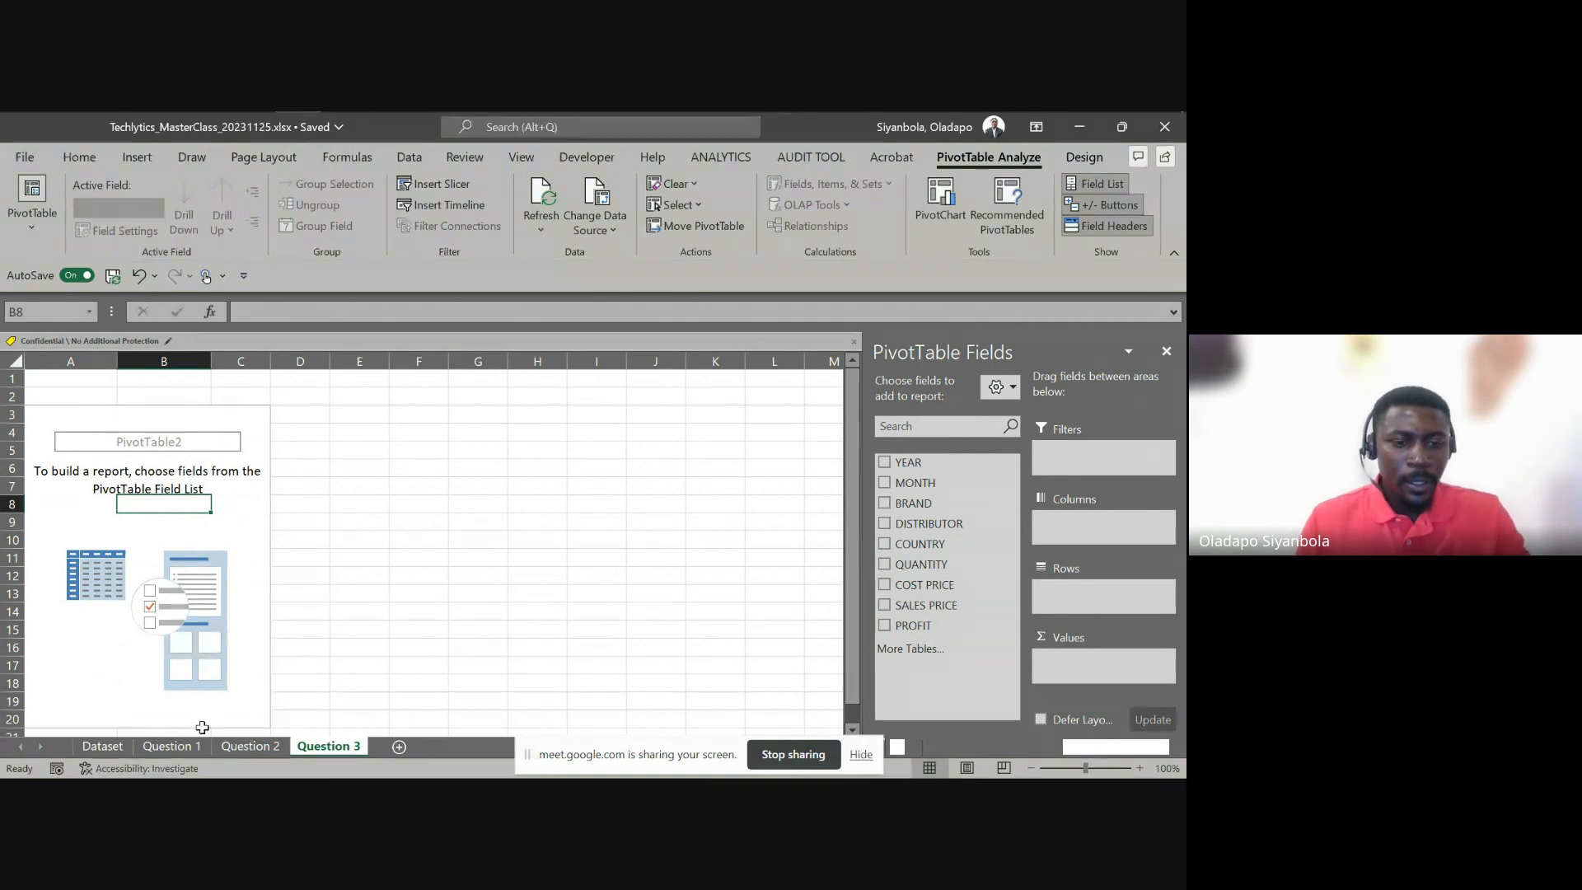
# Copy the question "Cost and Sales Price across the year" from the Dataset sheet into cell J6 of Question 3
pyautogui.click(102, 746)
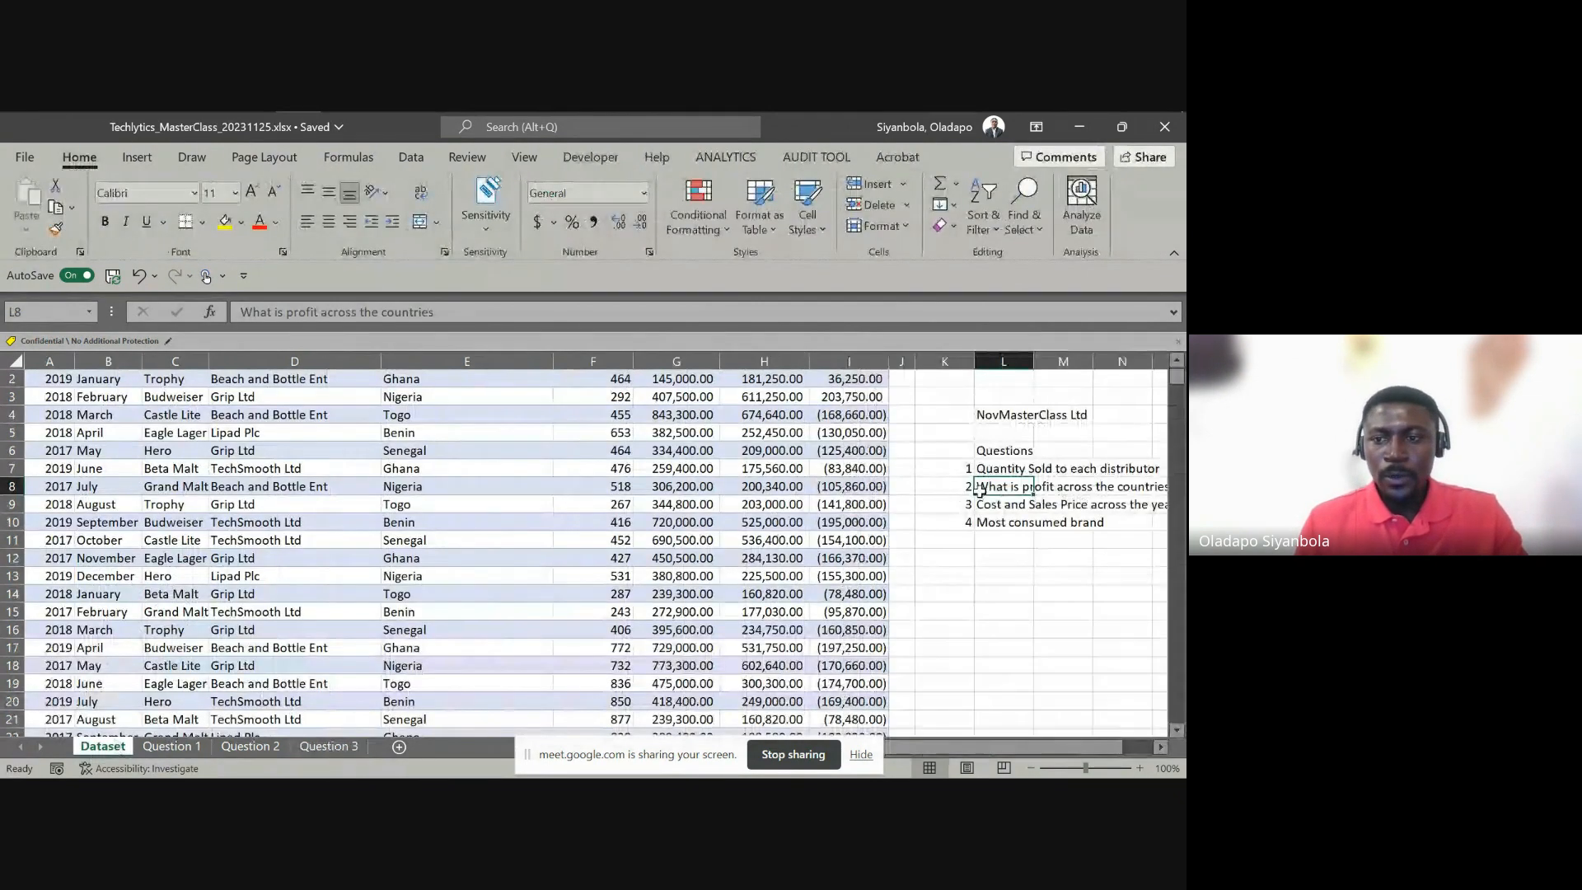
pyautogui.click(994, 502)
pyautogui.press('Right')
pyautogui.press('Right')
pyautogui.press('Right')
pyautogui.press('Right')
pyautogui.press('Right')
pyautogui.press('Left')
pyautogui.press('Left')
pyautogui.press('Left')
pyautogui.press('Left')
pyautogui.press('Left')
pyautogui.hotkey('ctrl', 'c')
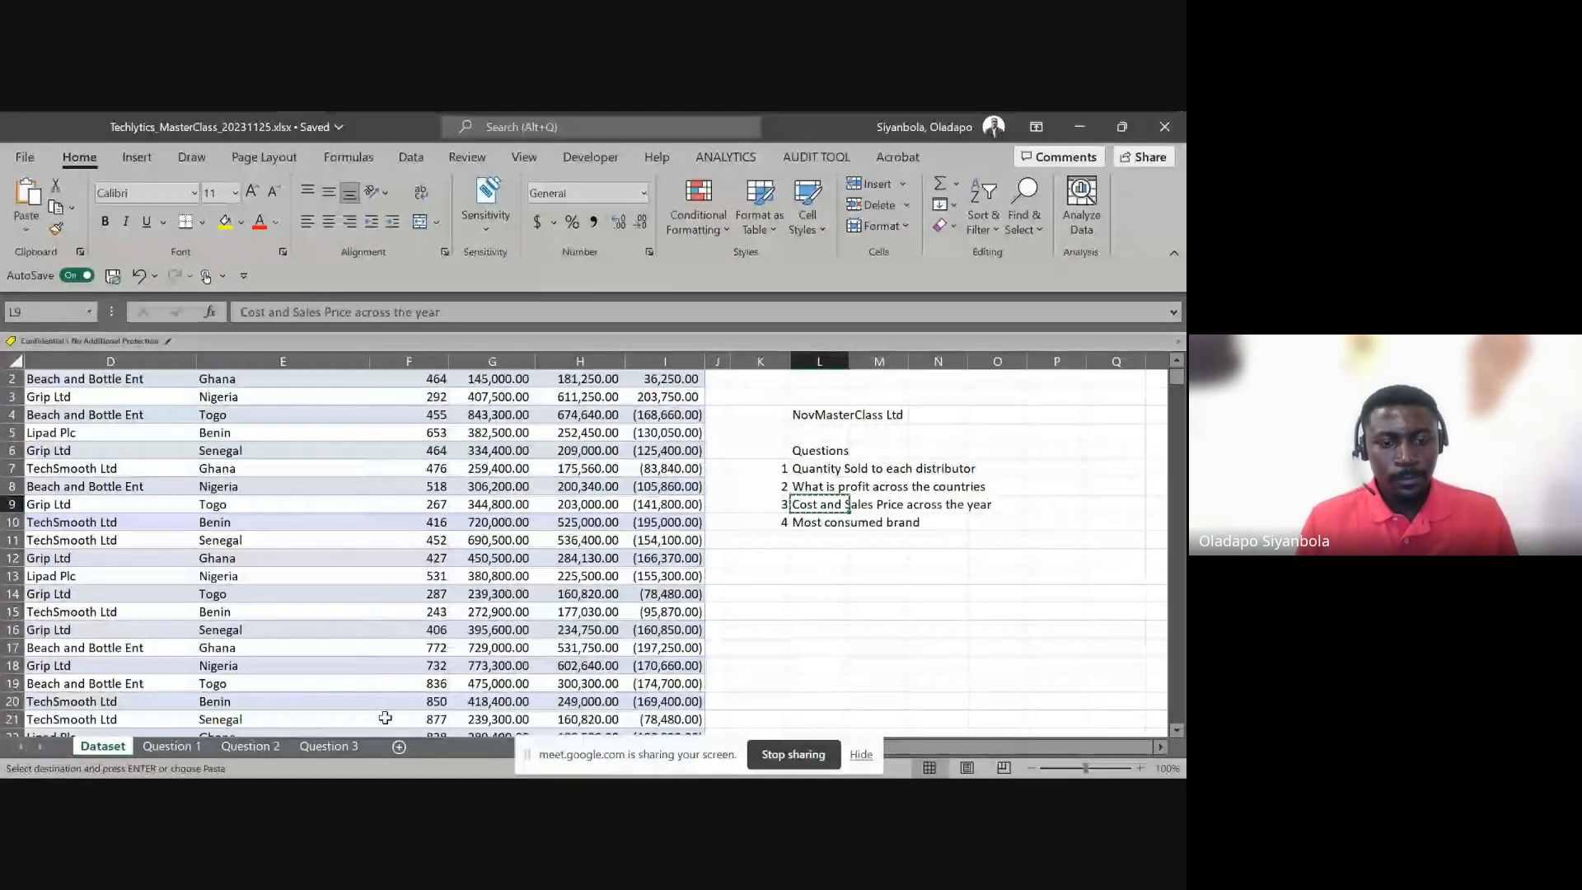
pyautogui.click(329, 746)
pyautogui.click(684, 465)
pyautogui.hotkey('ctrl', 'v')
pyautogui.click(176, 499)
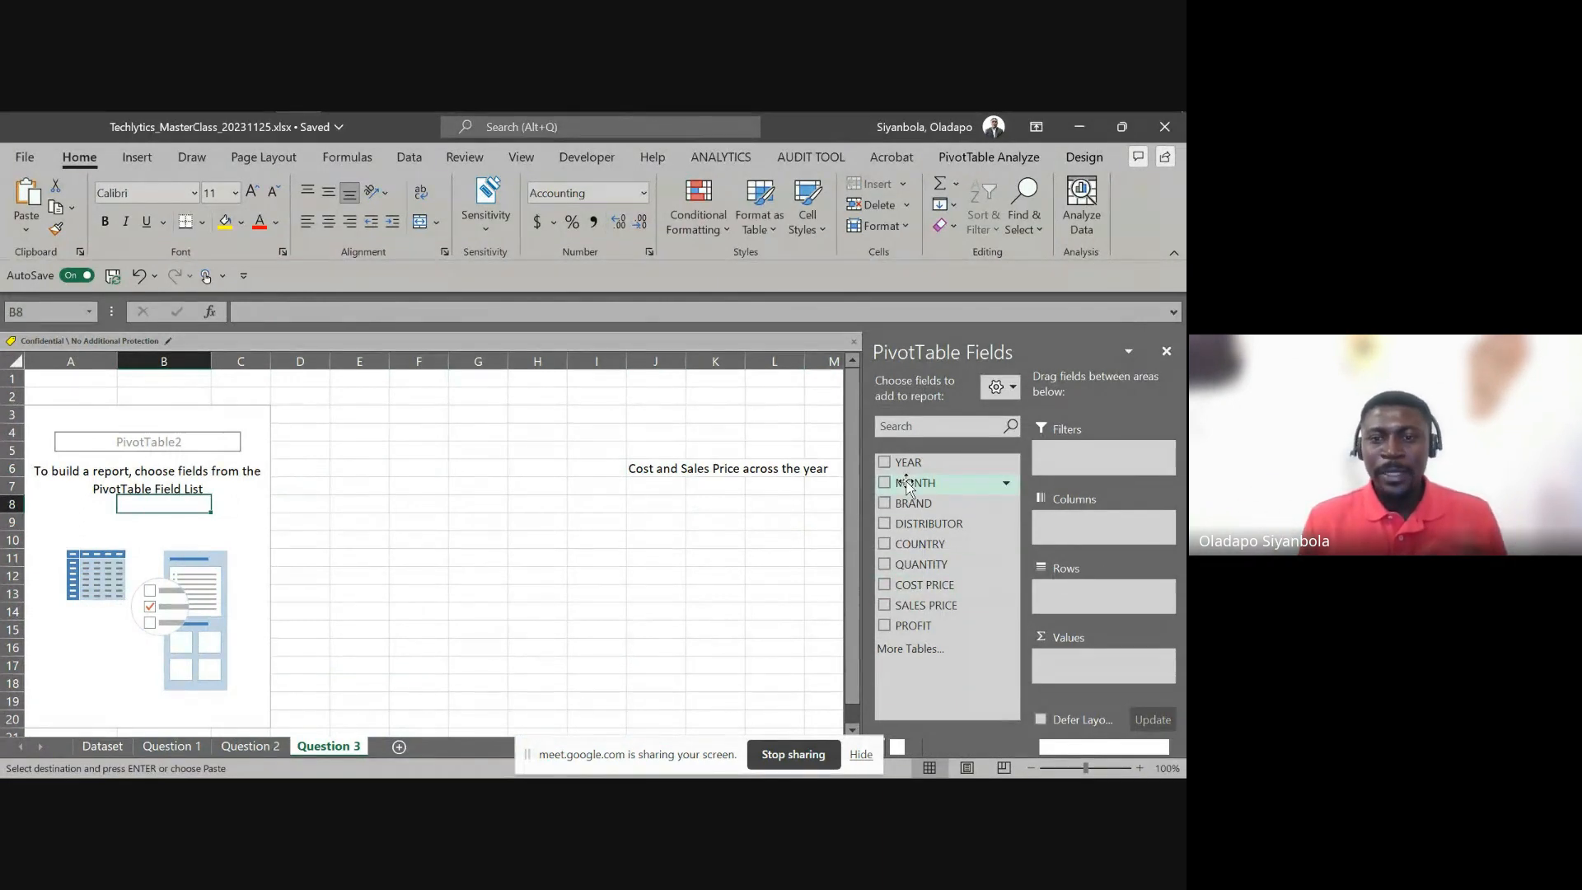
pyautogui.click(884, 463)
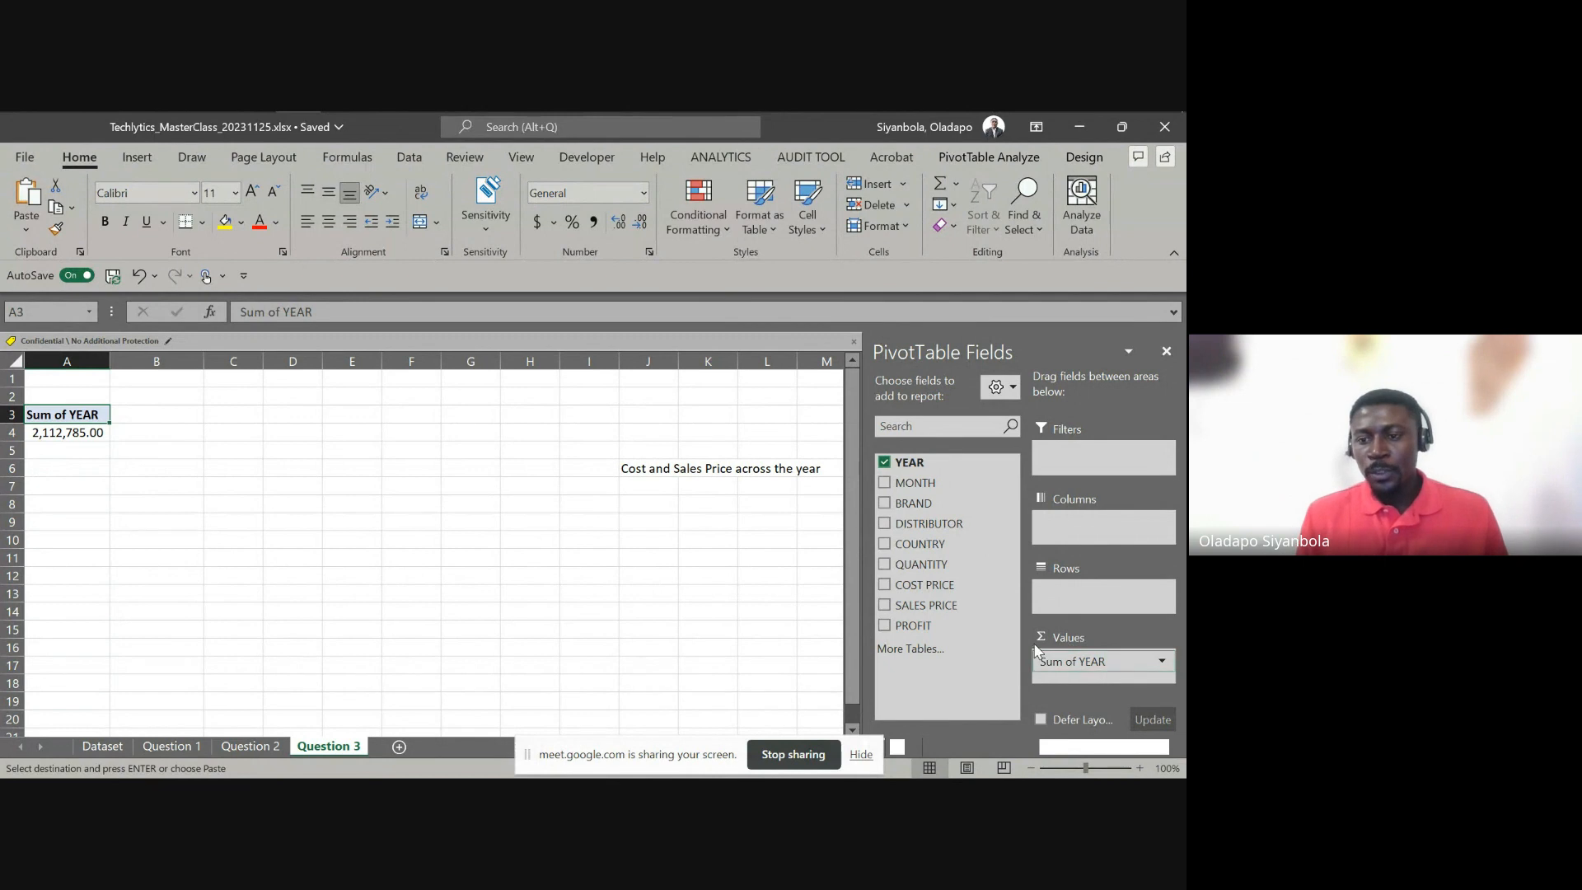
pyautogui.moveTo(1081, 664); pyautogui.dragTo(1098, 608)
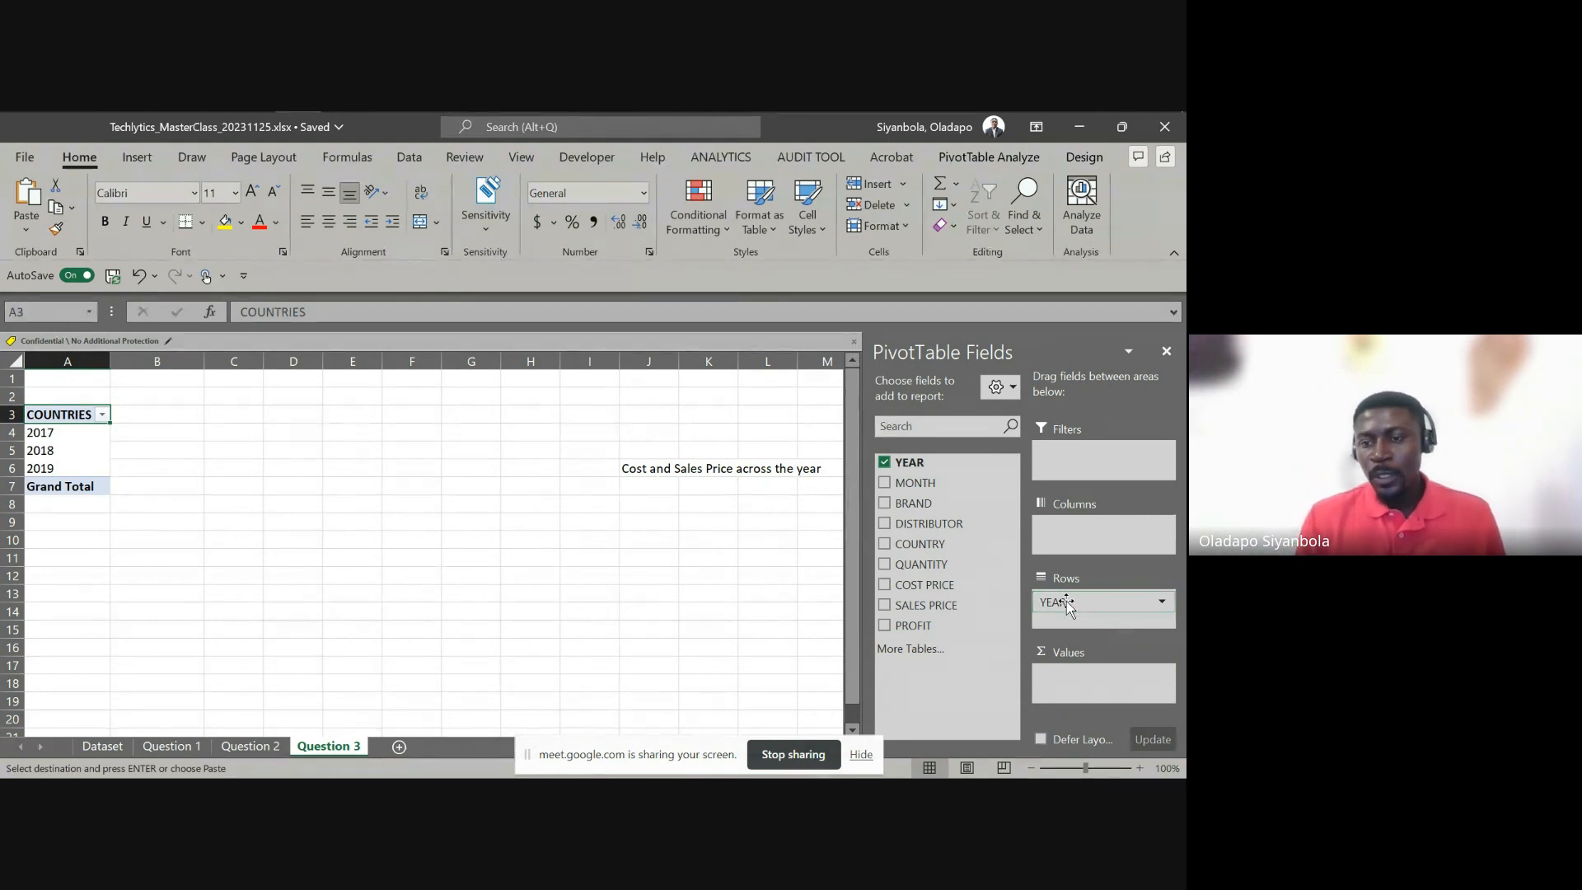
pyautogui.click(884, 463)
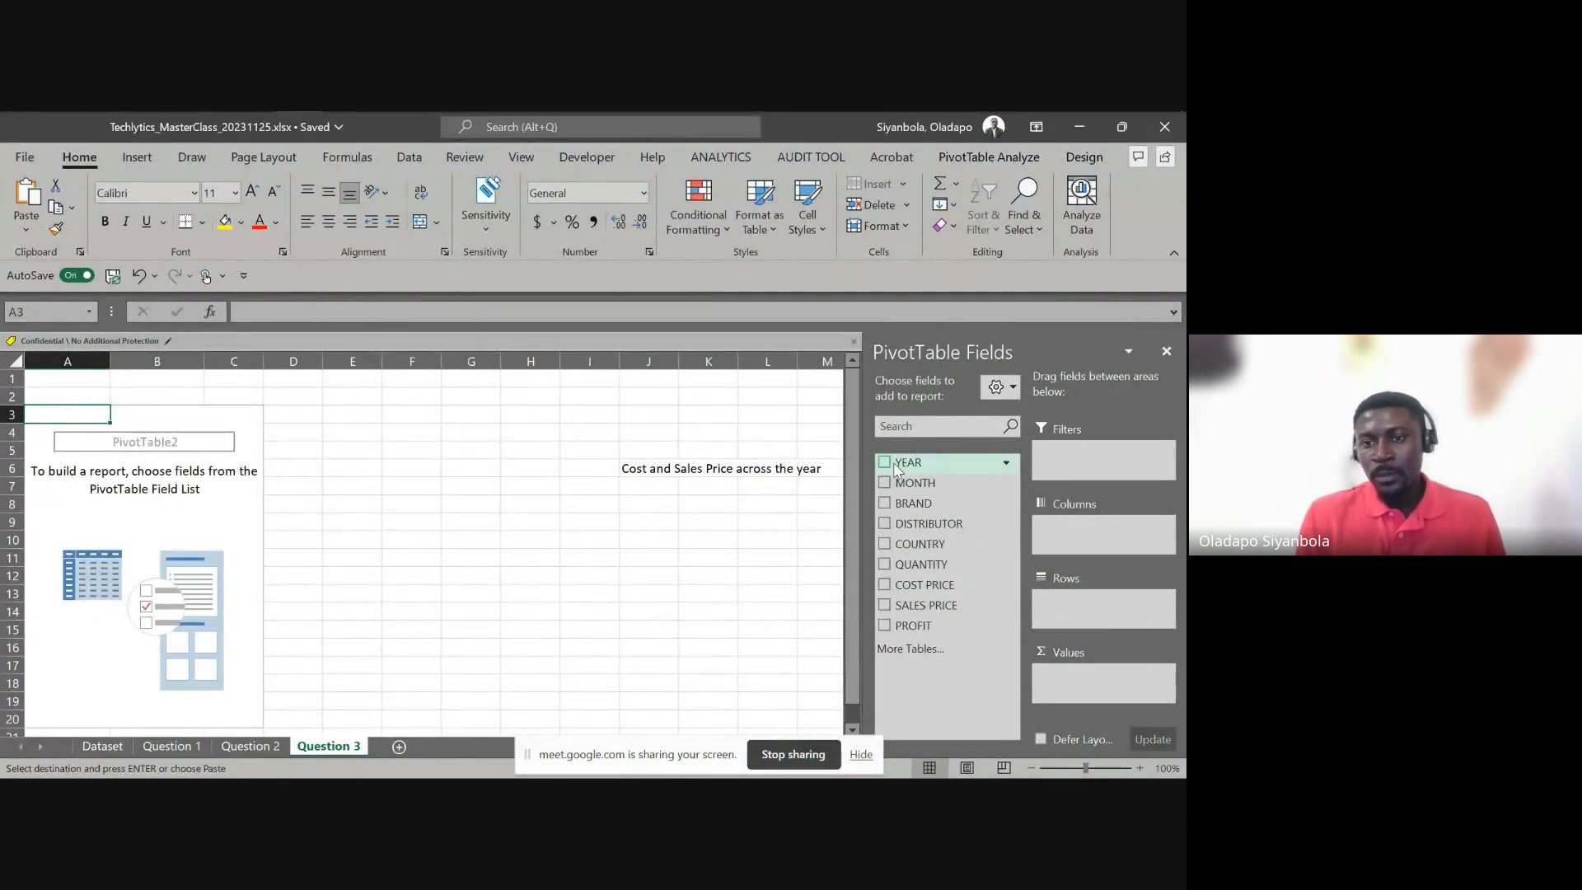
# Build the PivotTable with YEAR as rows and the sums of COST PRICE and SALES PRICE as values
pyautogui.moveTo(911, 468); pyautogui.dragTo(1072, 610)
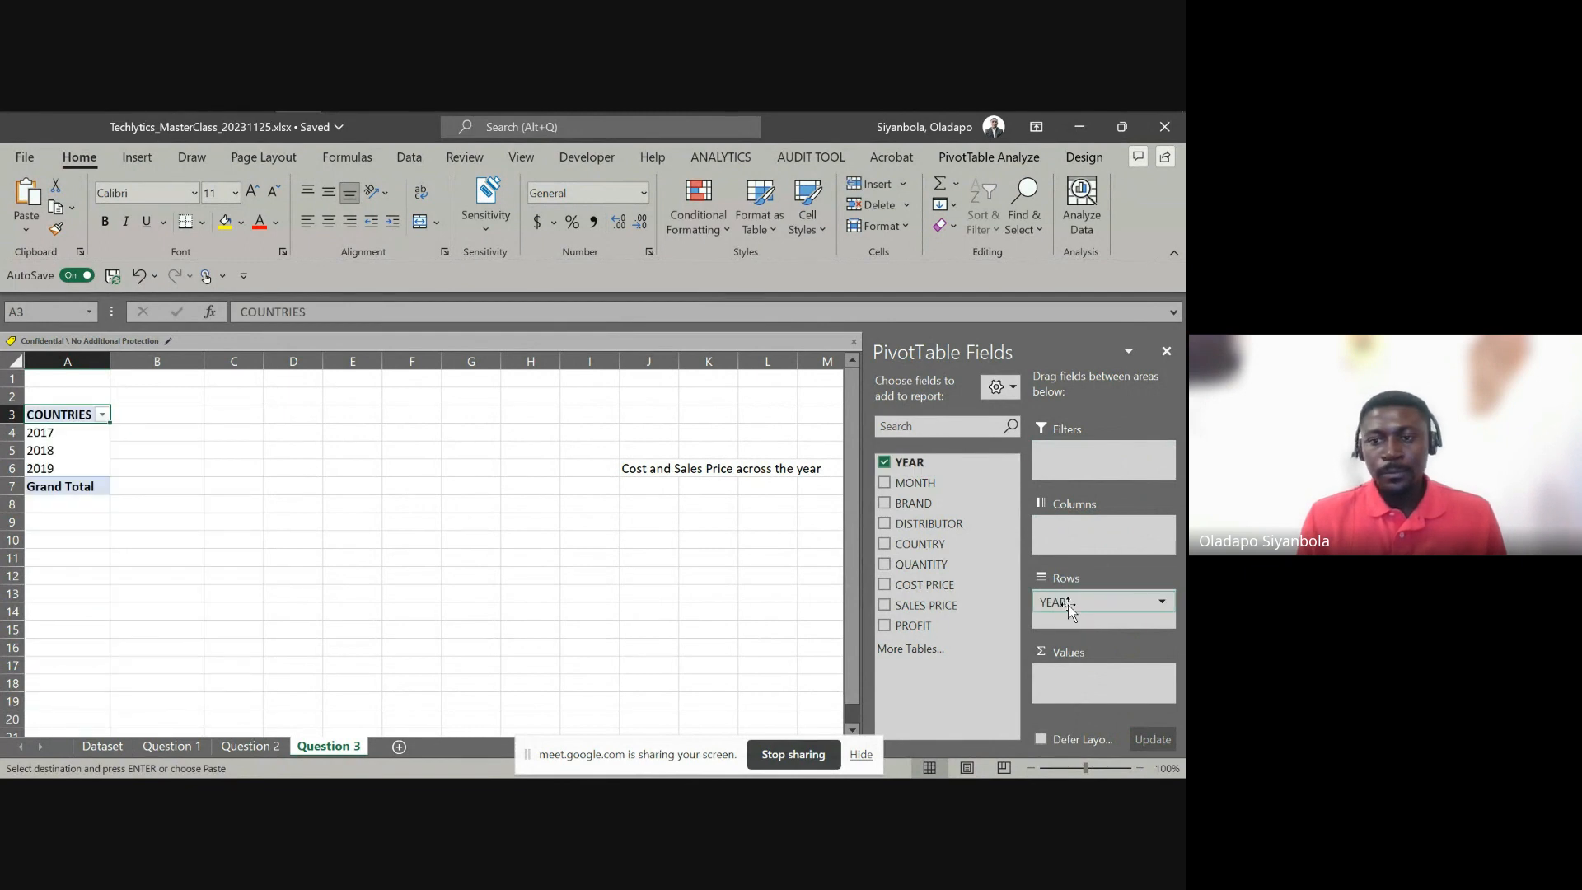
pyautogui.click(632, 470)
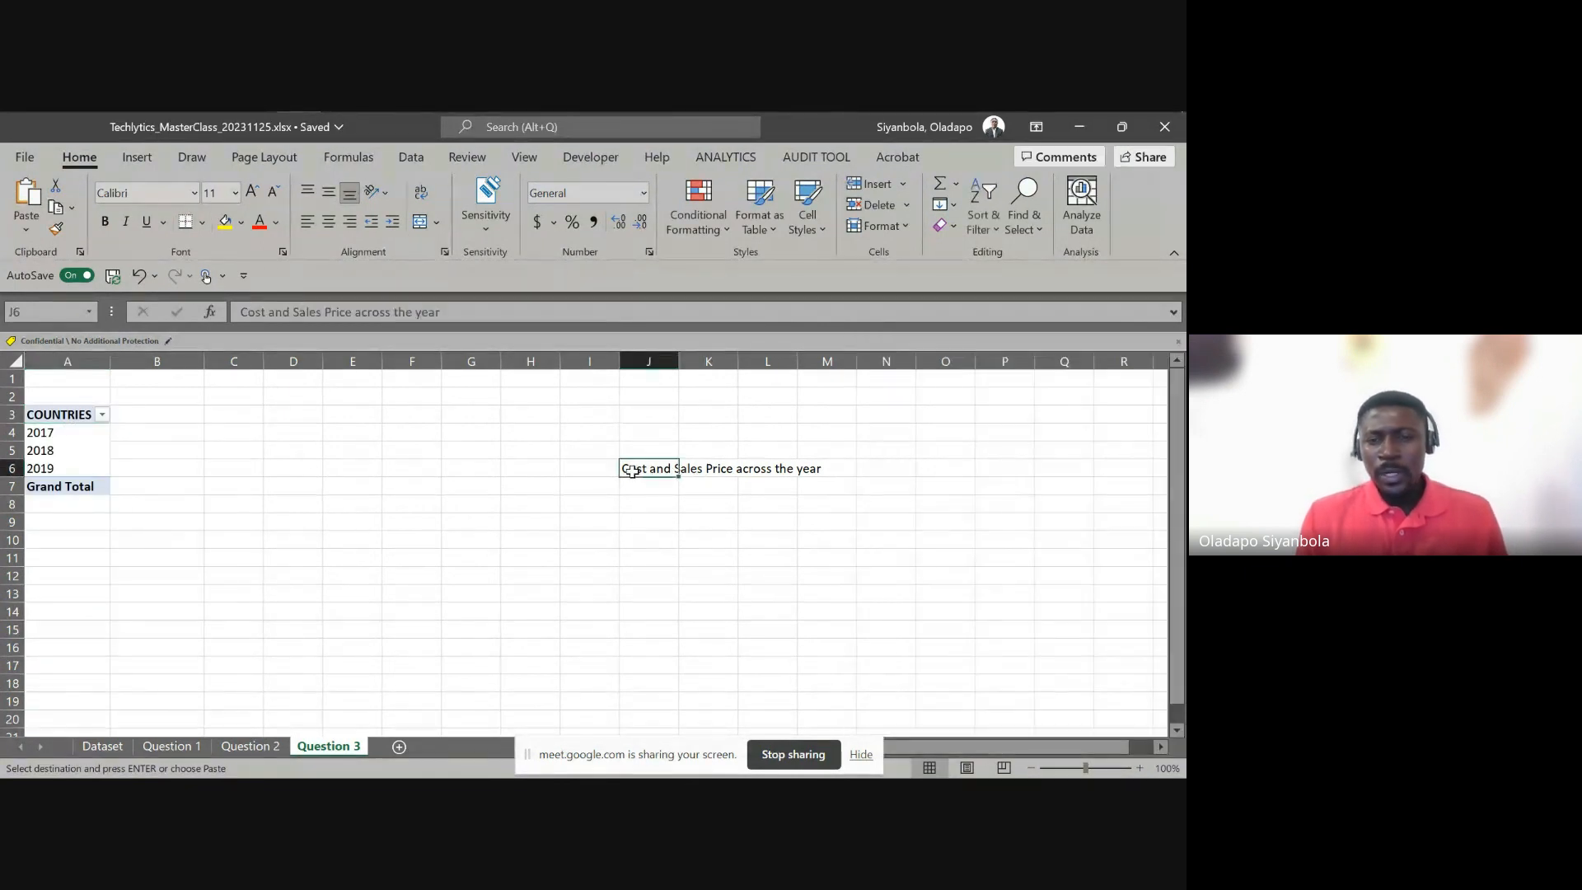
pyautogui.click(82, 453)
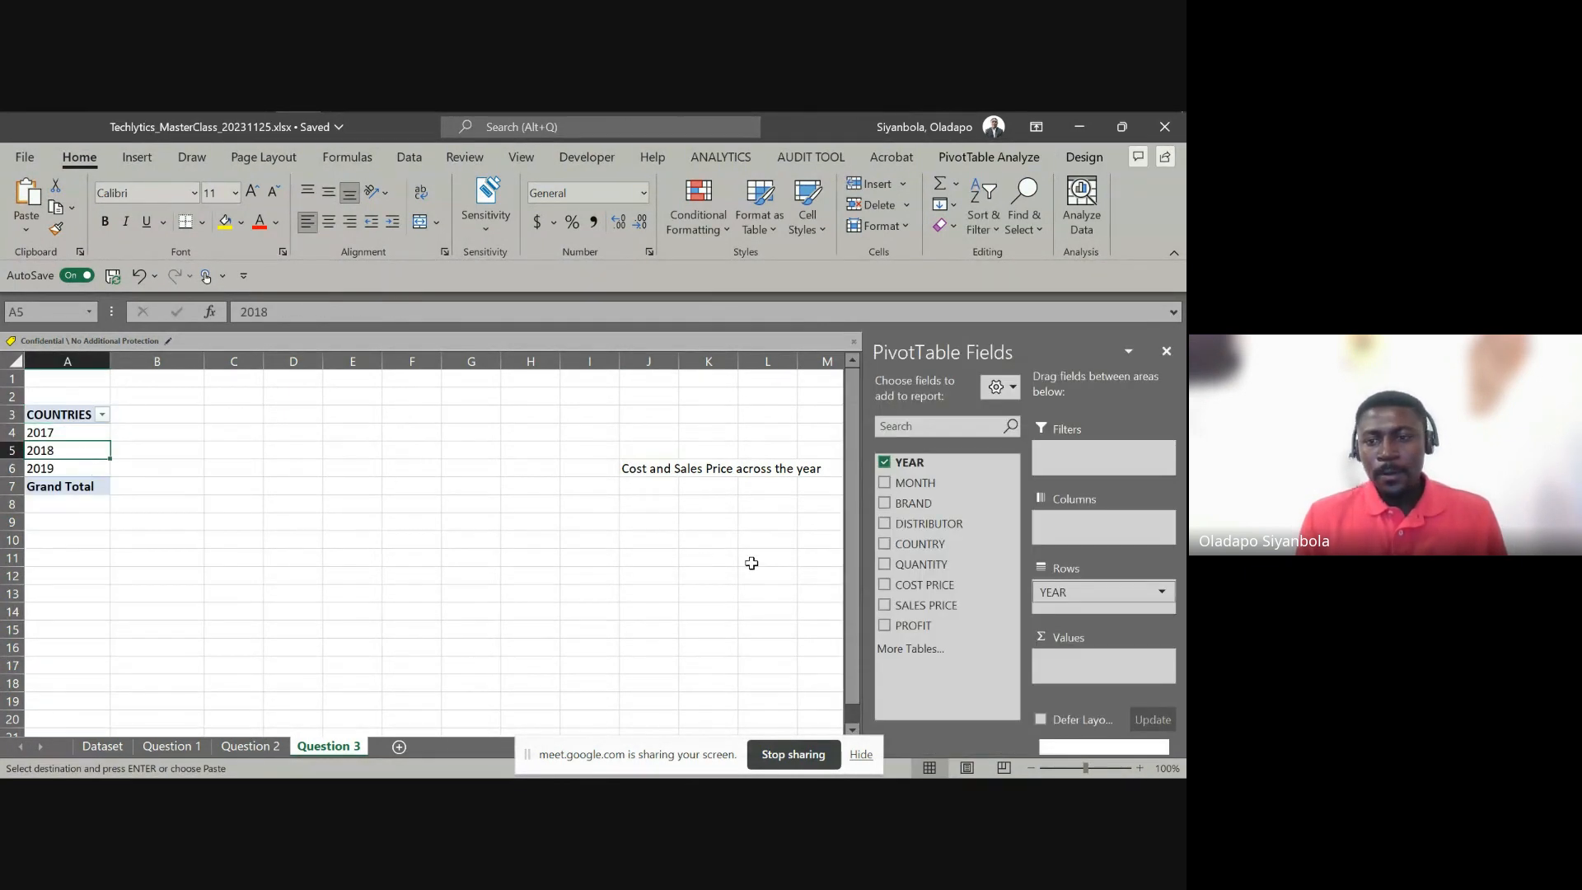
pyautogui.moveTo(910, 585); pyautogui.dragTo(1084, 686)
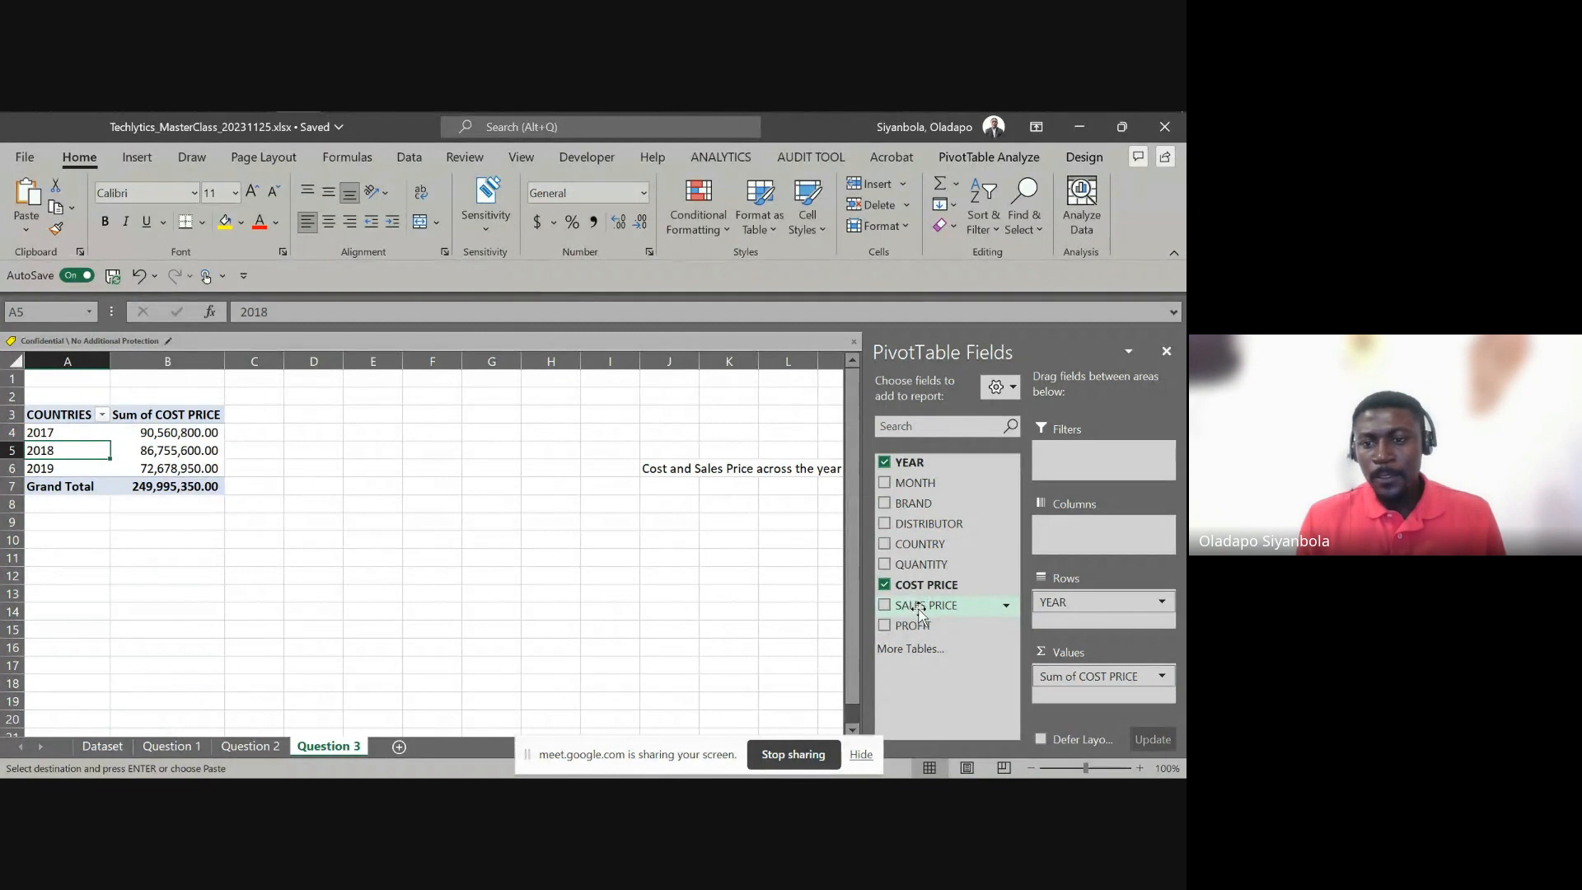
pyautogui.moveTo(916, 605); pyautogui.dragTo(1096, 699)
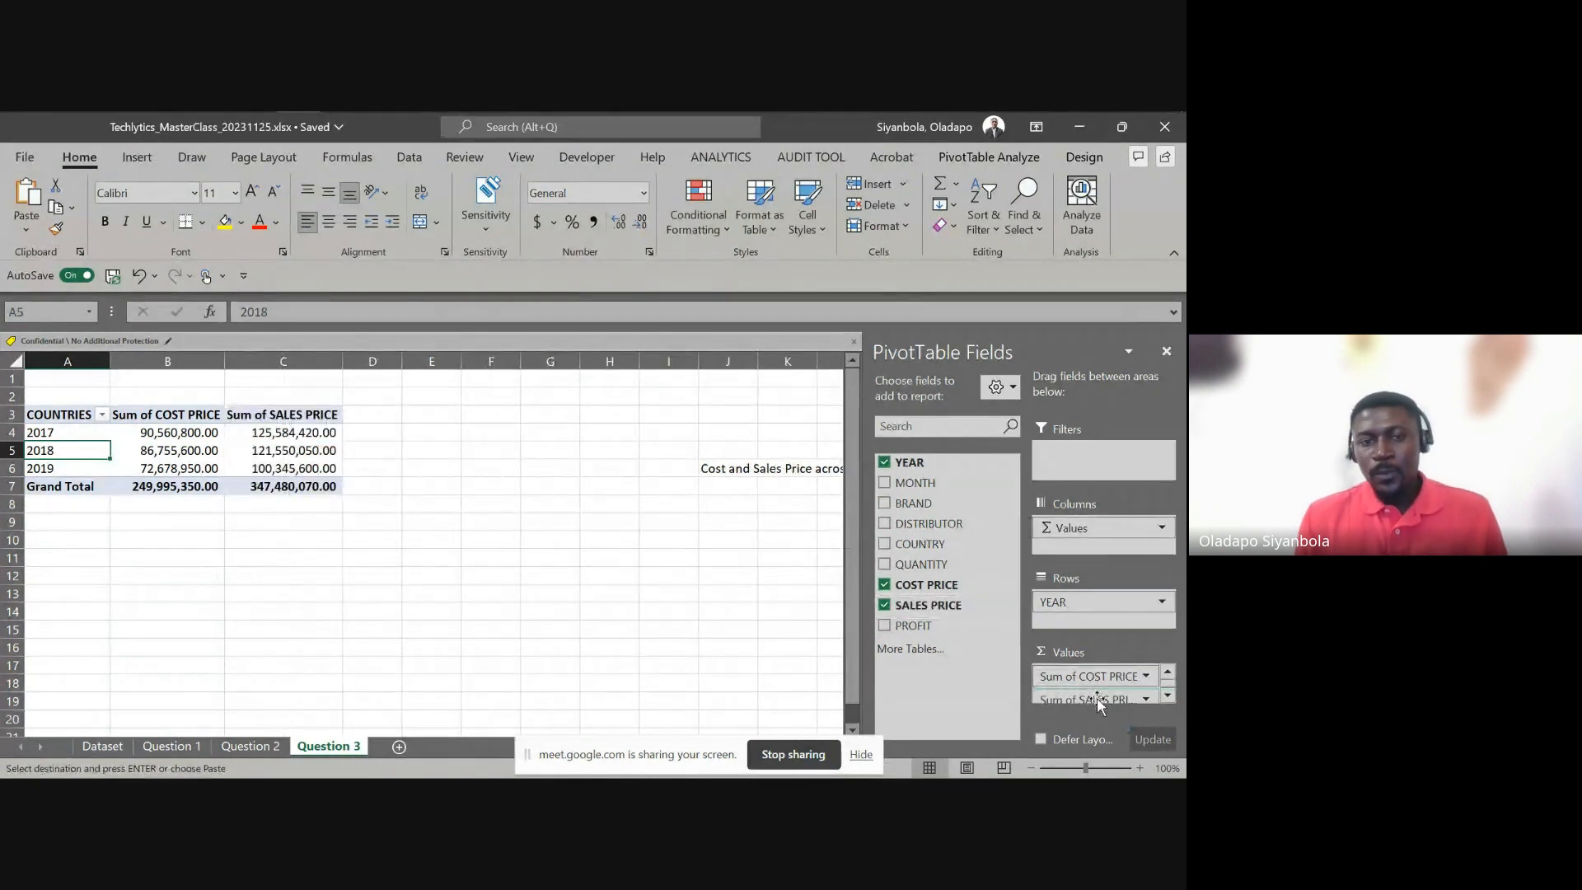
pyautogui.moveTo(49, 416); pyautogui.dragTo(41, 451)
pyautogui.click(41, 432)
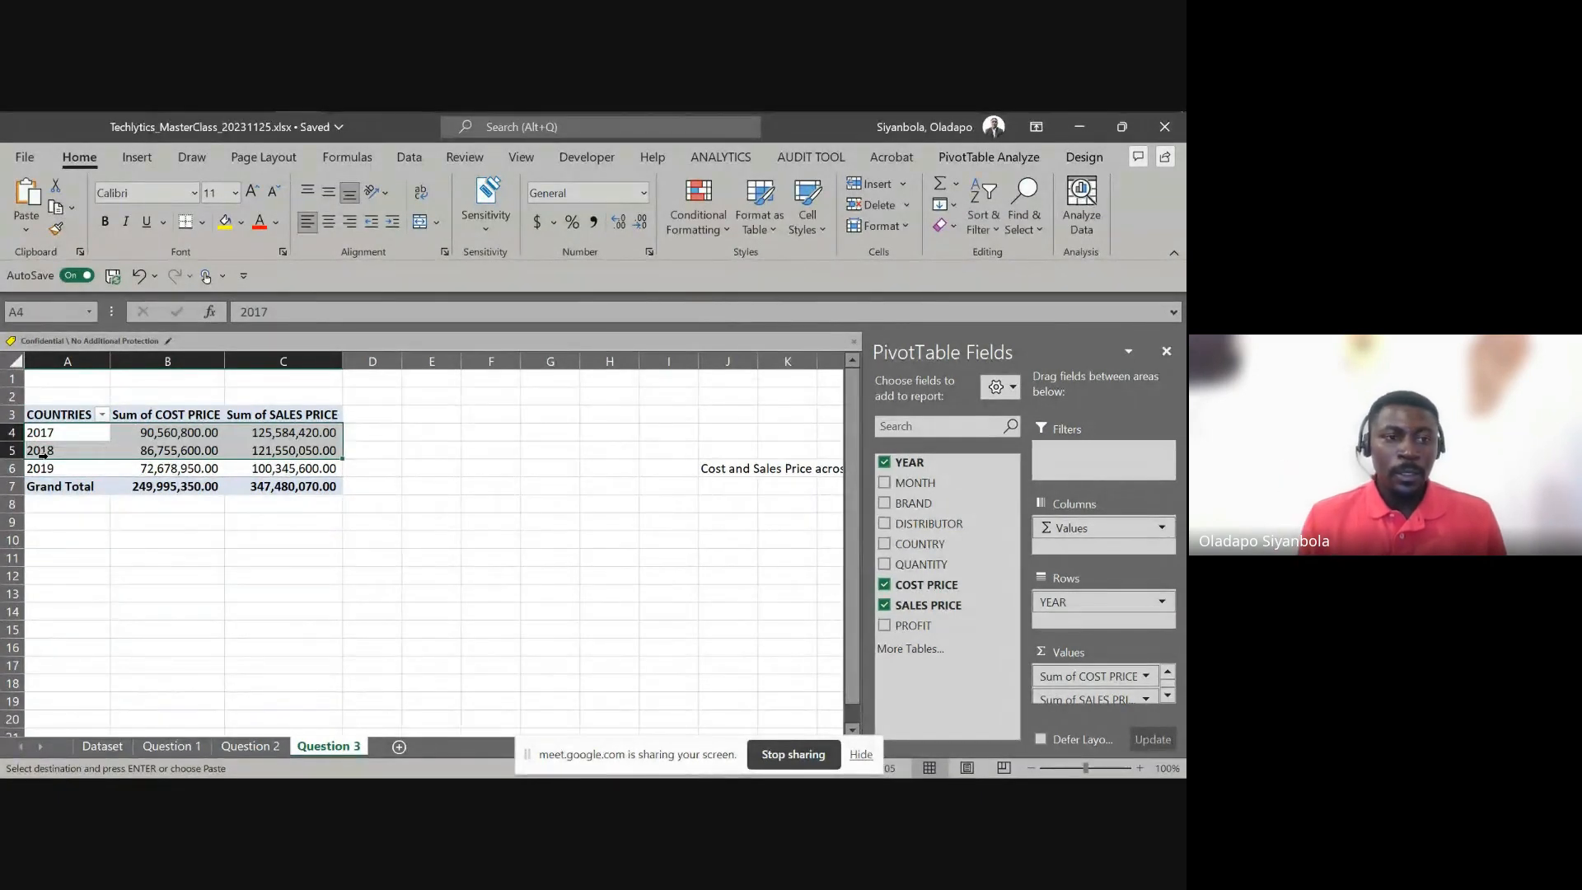
pyautogui.click(65, 414)
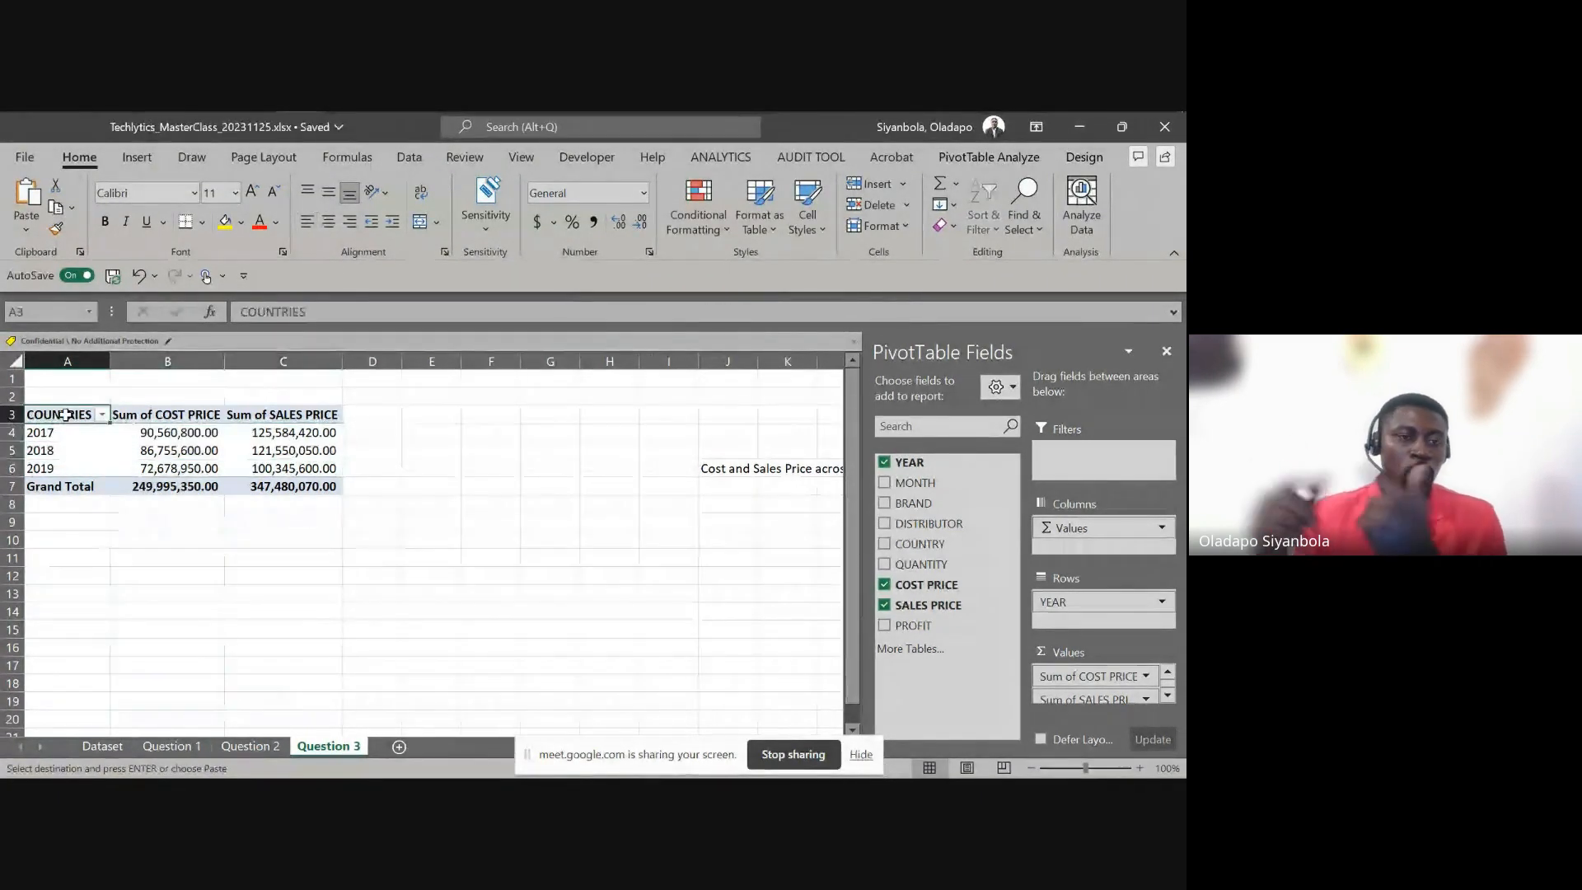
pyautogui.click(249, 746)
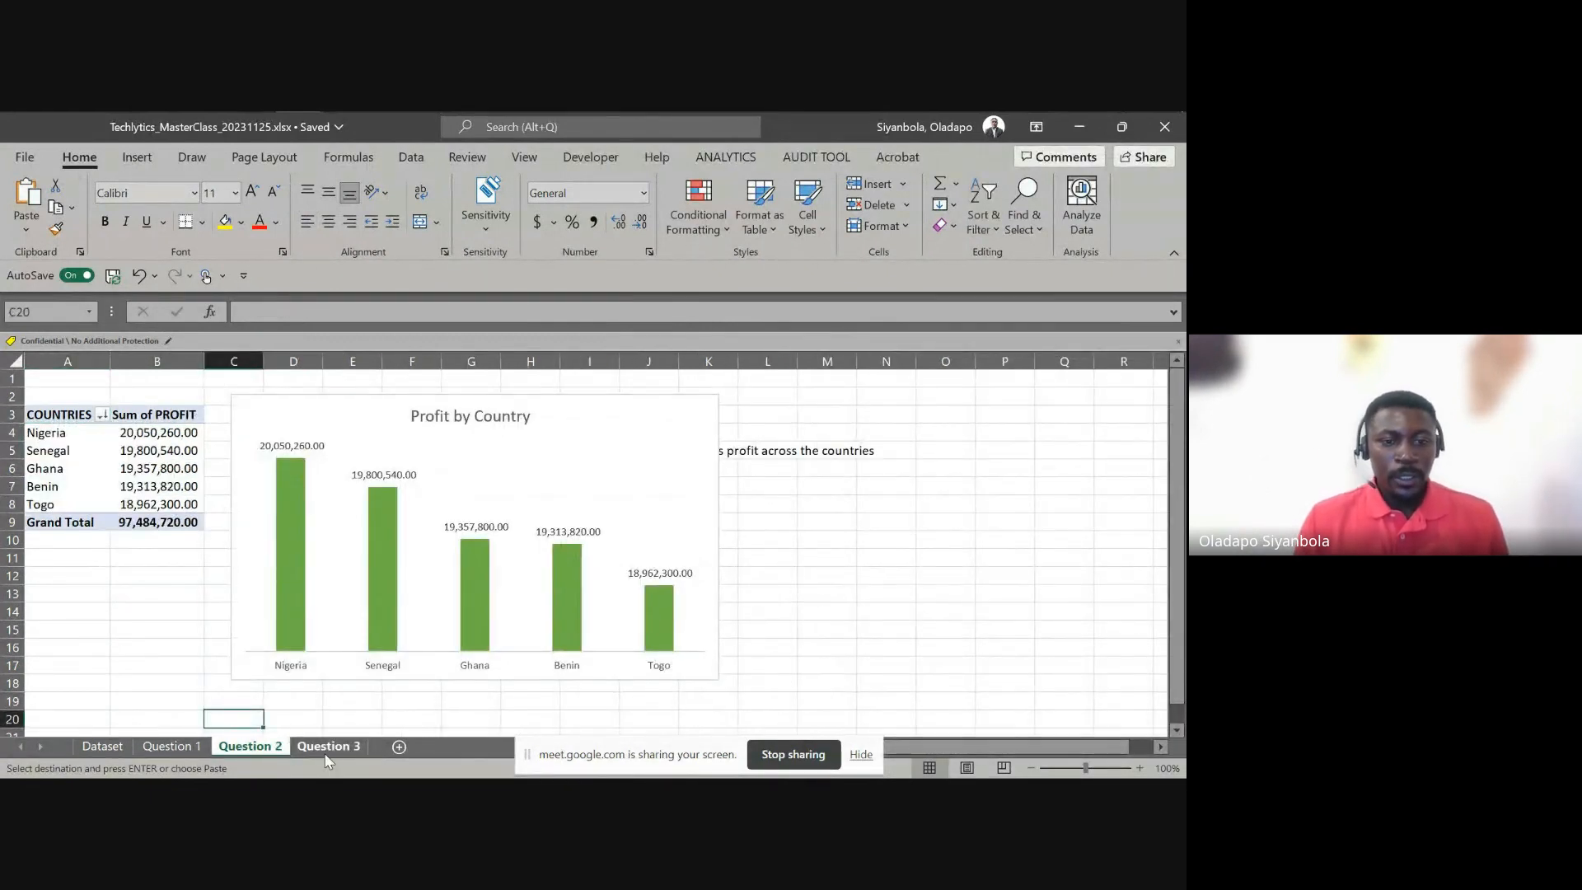
# Rename the PivotTable's COUNTRIES row header in cell A3 of the Question 3 sheet to YEARS
pyautogui.click(328, 746)
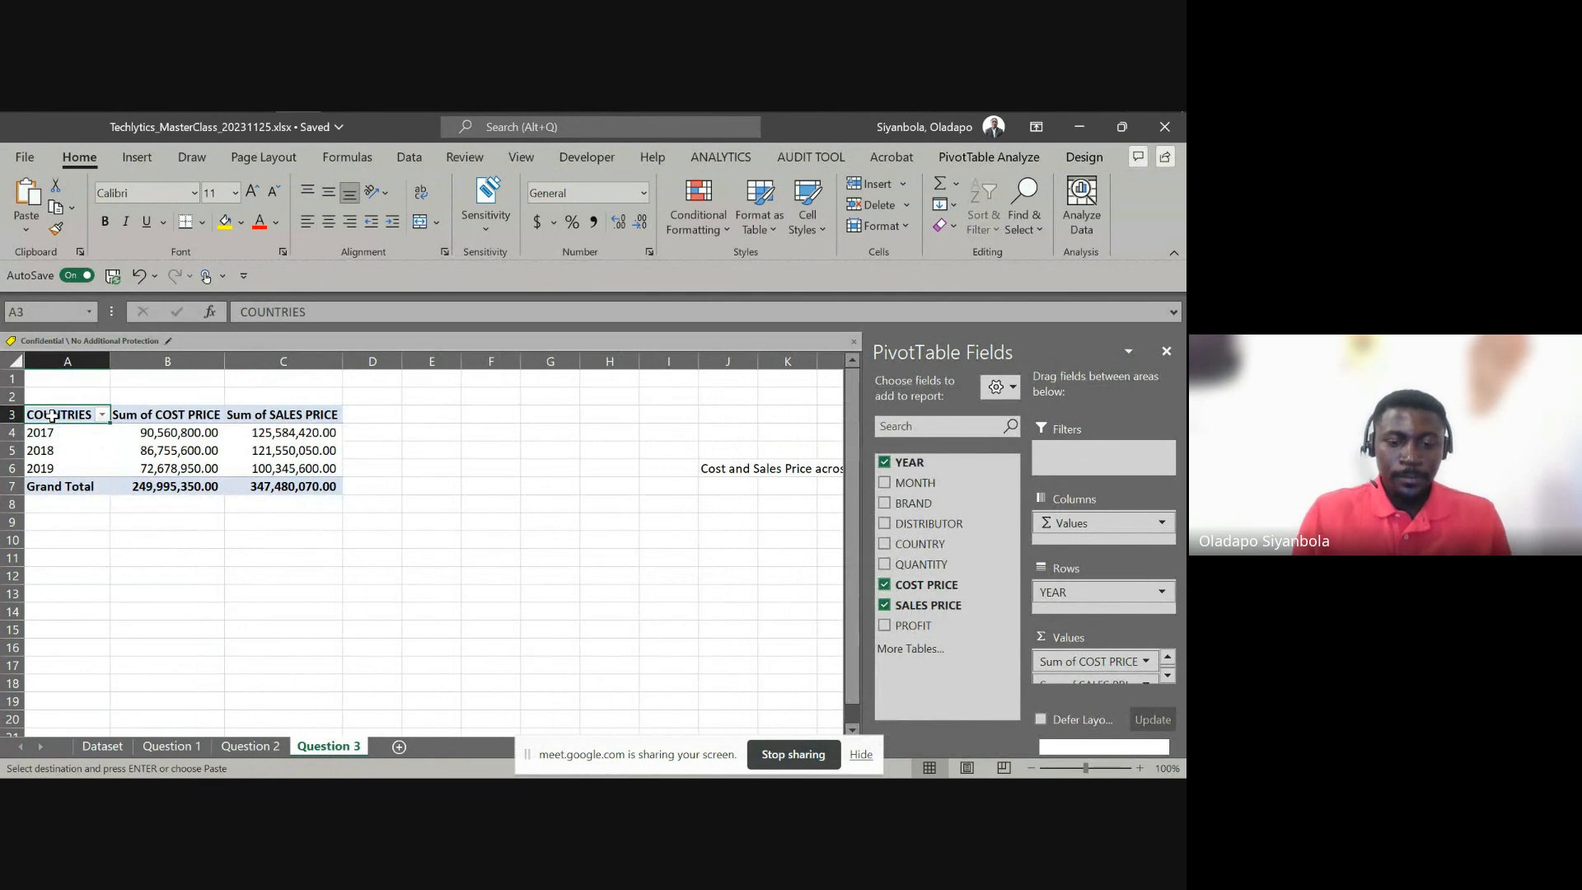
pyautogui.write('YEAR')
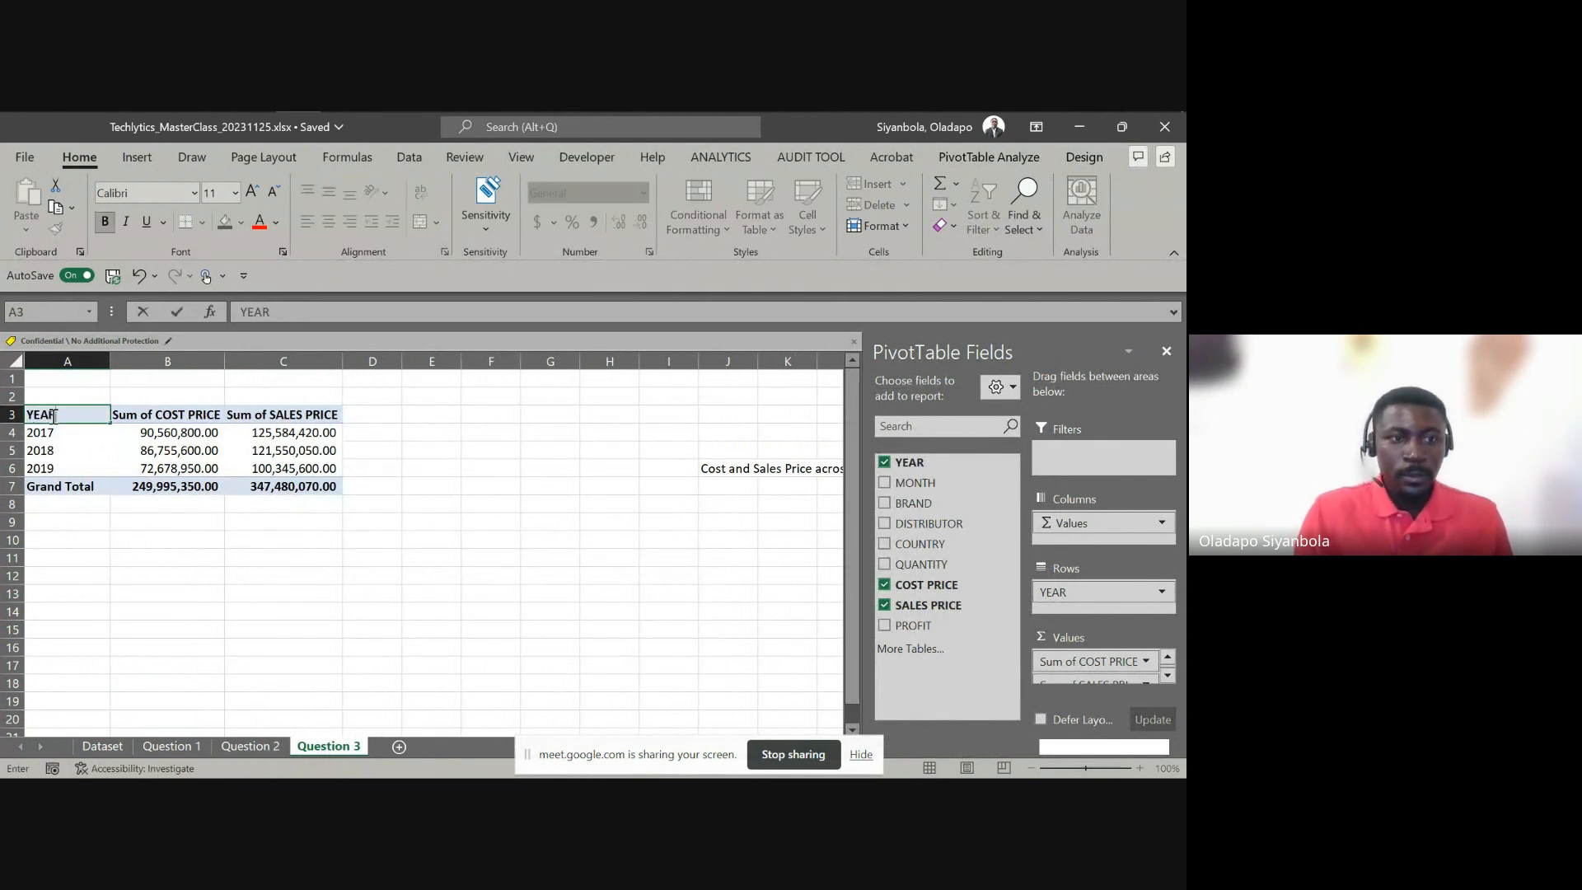
pyautogui.press('Return')
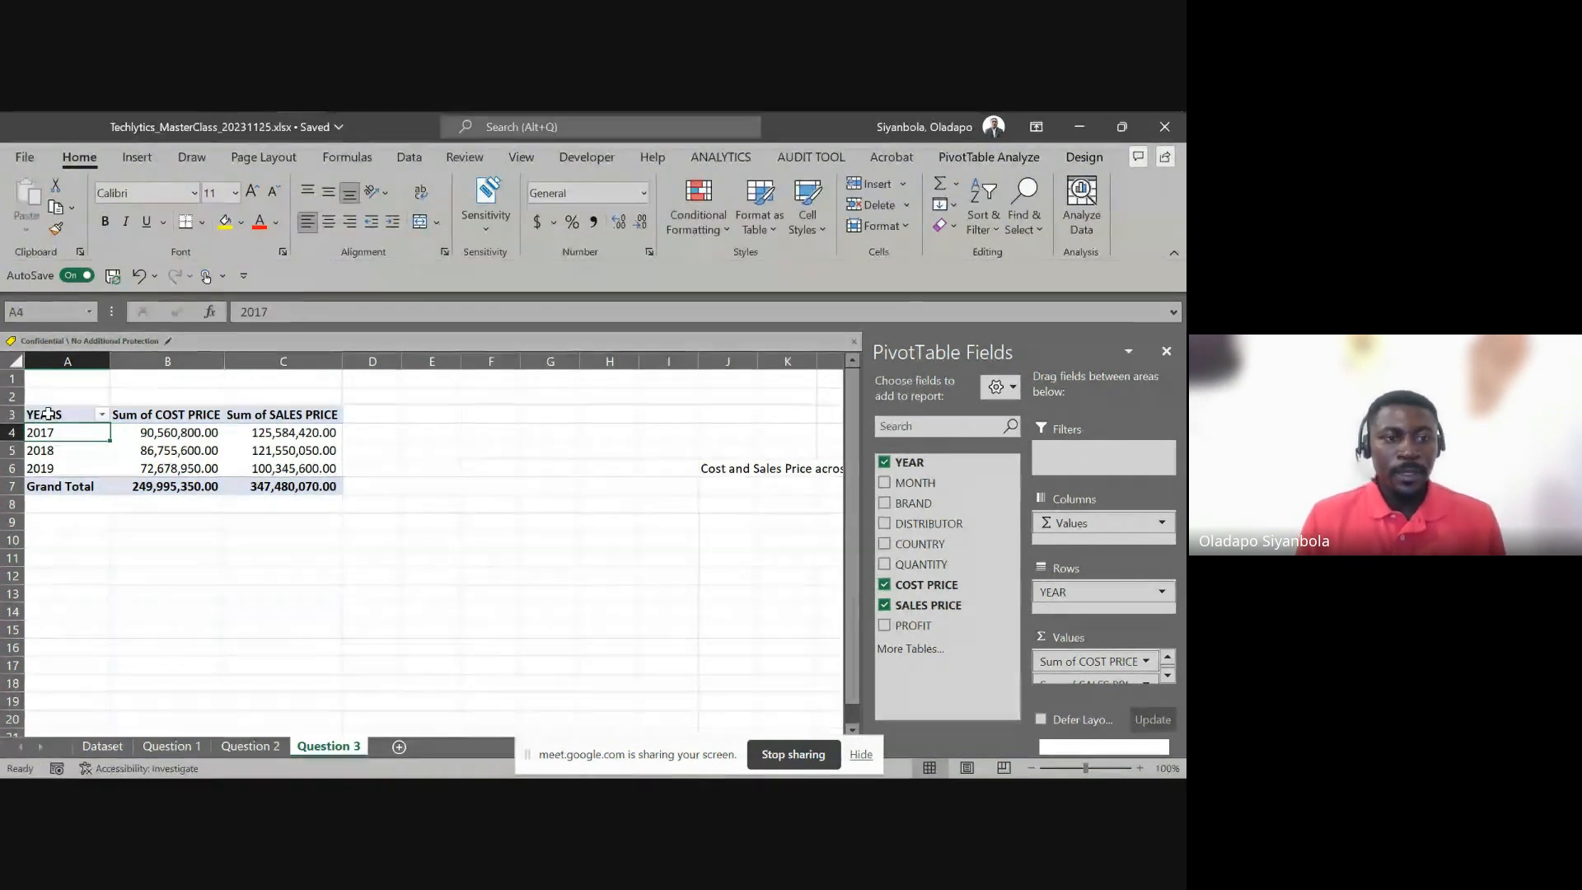
# Examine the cost price and sales price sums for 2017, 2018 and 2019 in the Question 3 PivotTable
pyautogui.moveTo(40, 430); pyautogui.dragTo(42, 467)
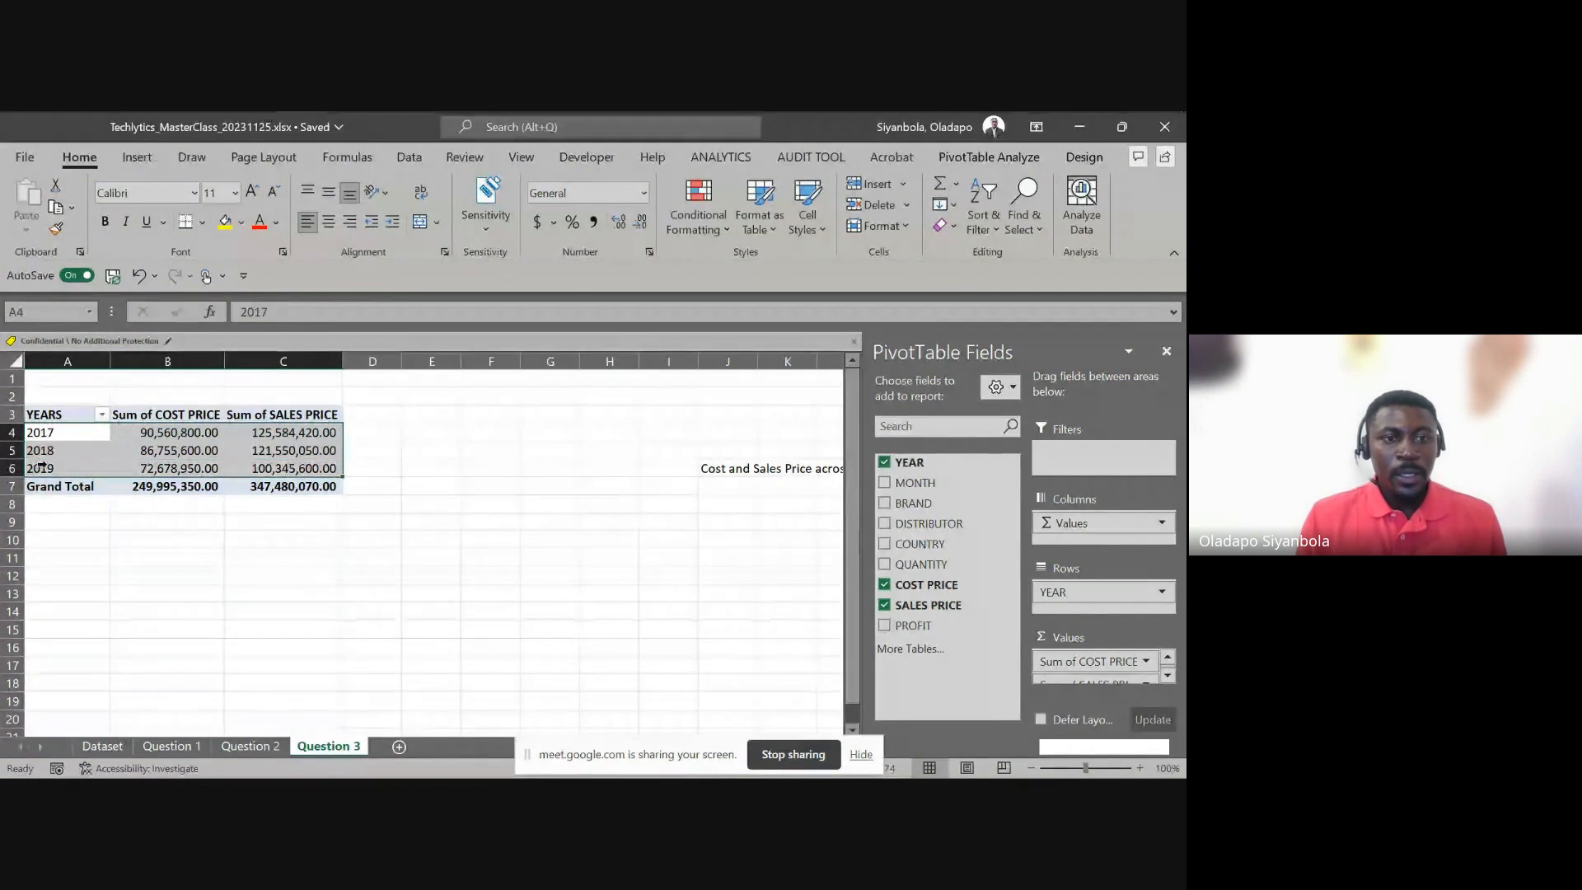
pyautogui.click(147, 432)
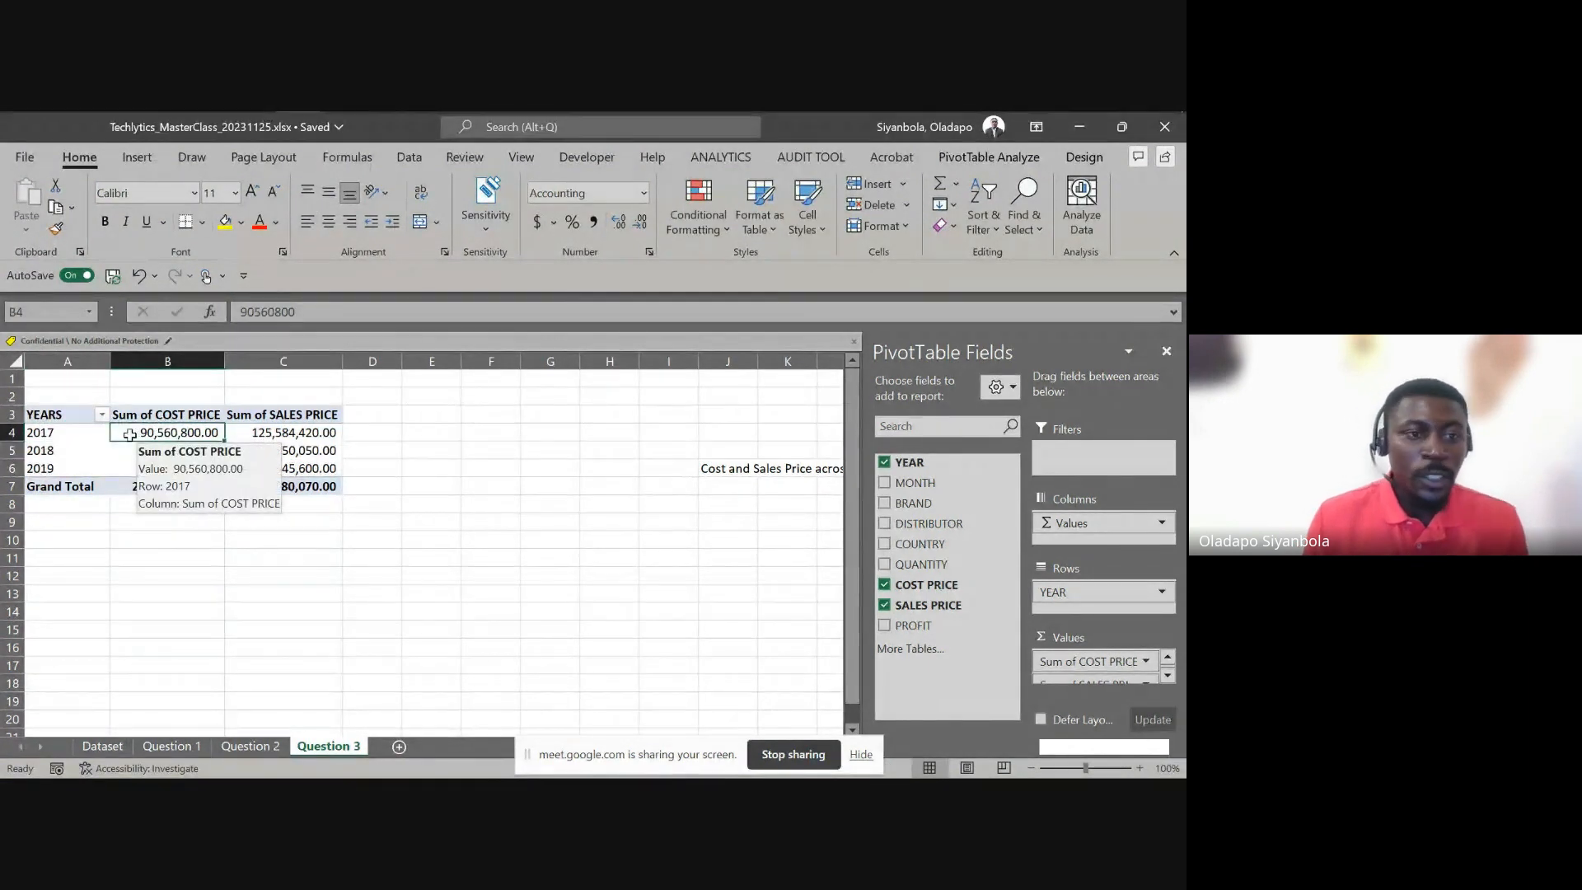
pyautogui.press('Right')
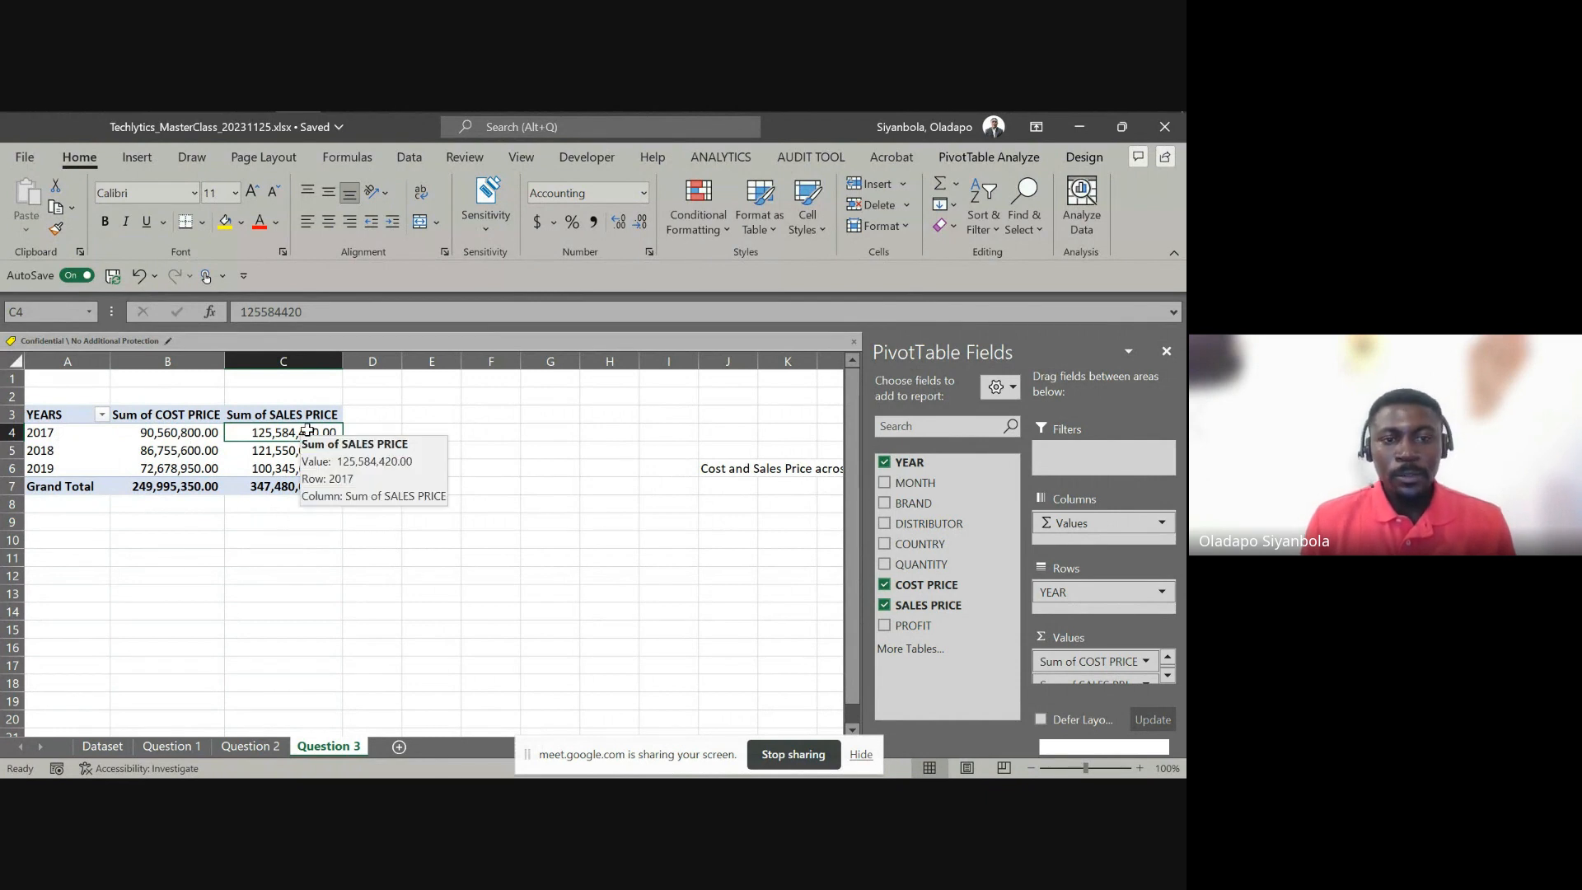
pyautogui.click(175, 450)
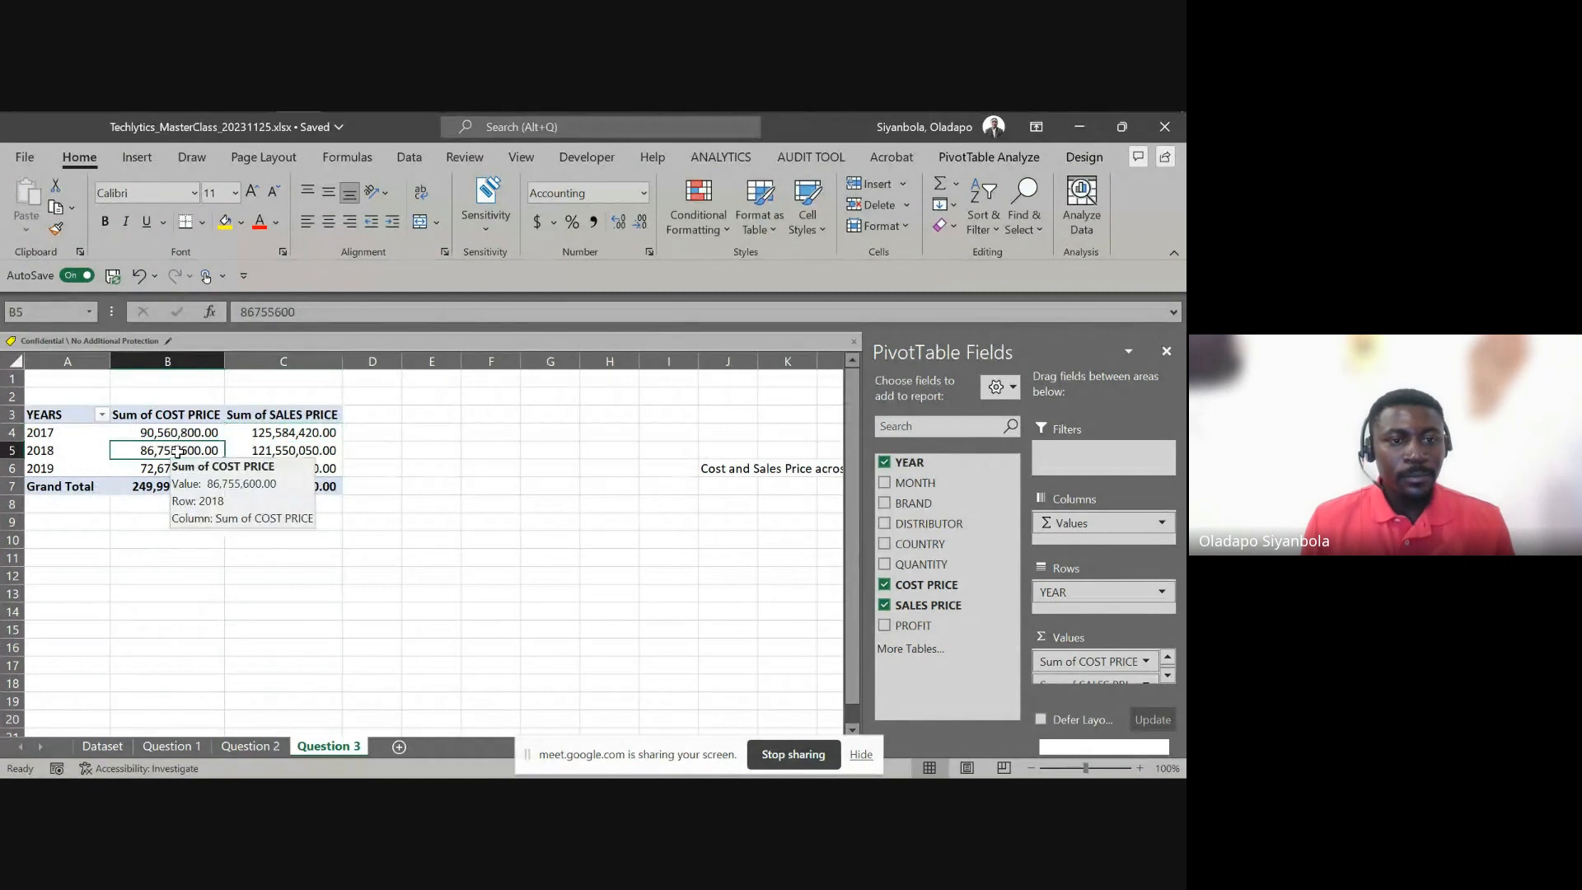
pyautogui.click(295, 450)
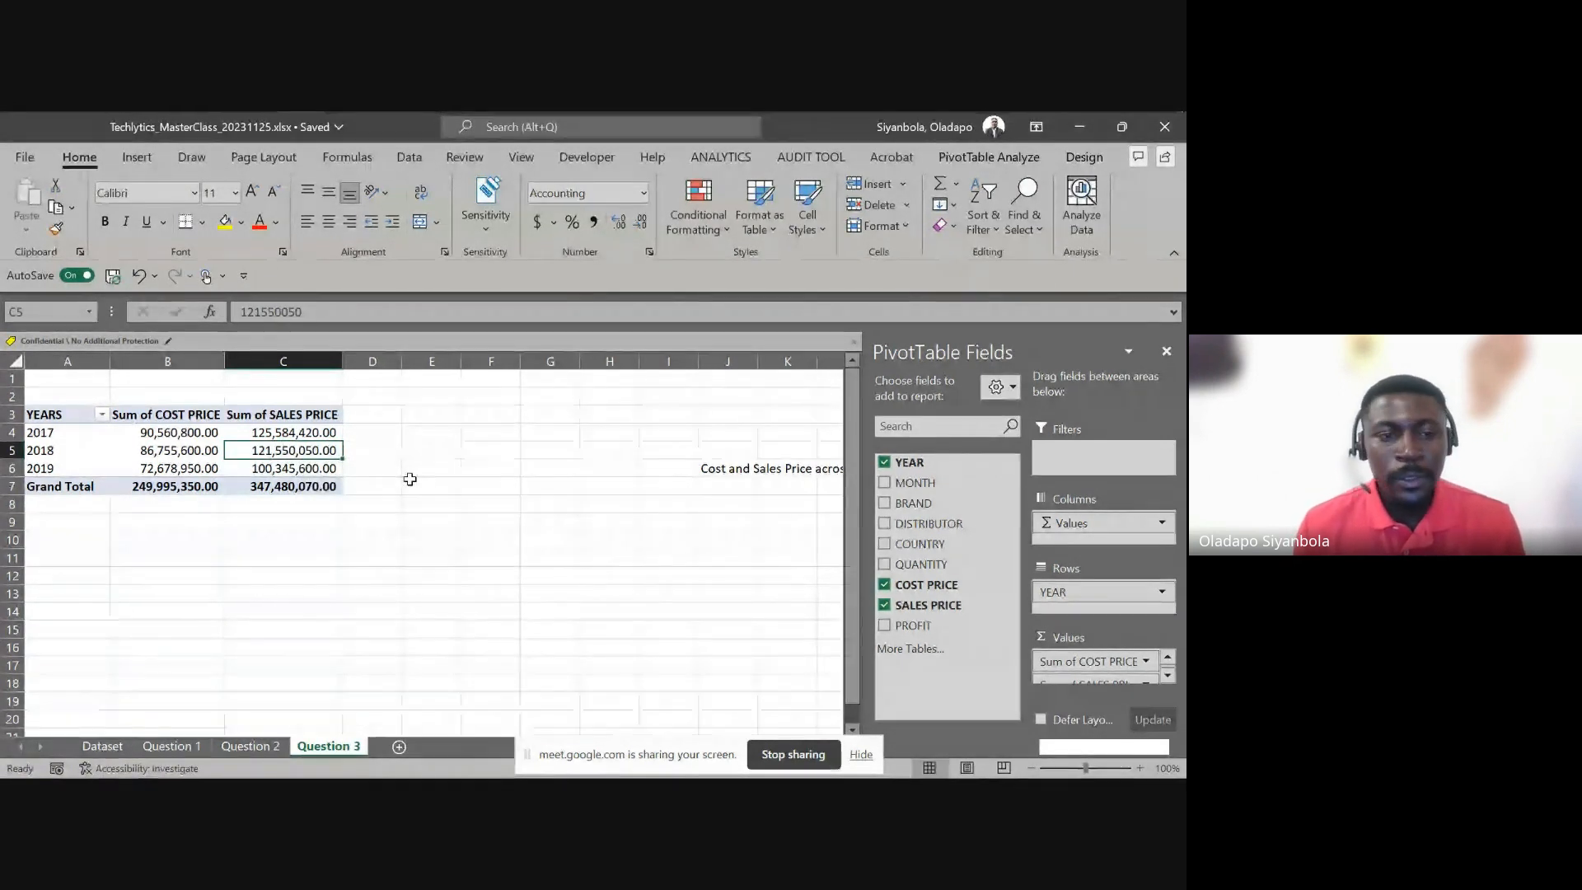
pyautogui.press('Down')
pyautogui.press('Left')
pyautogui.press('Left')
pyautogui.press('Right')
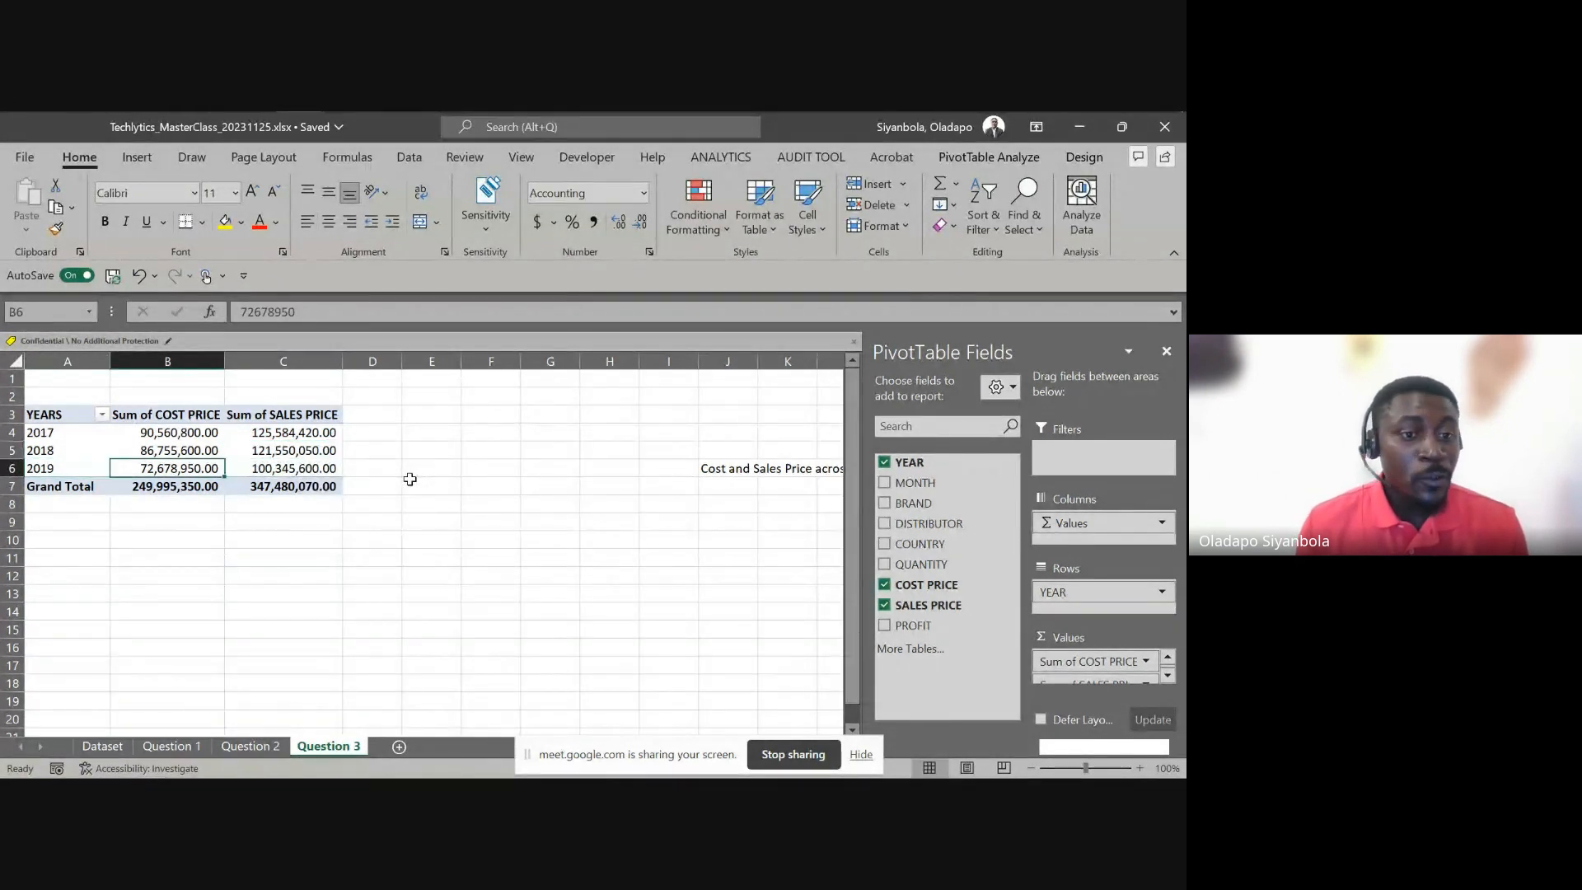
pyautogui.press('Right')
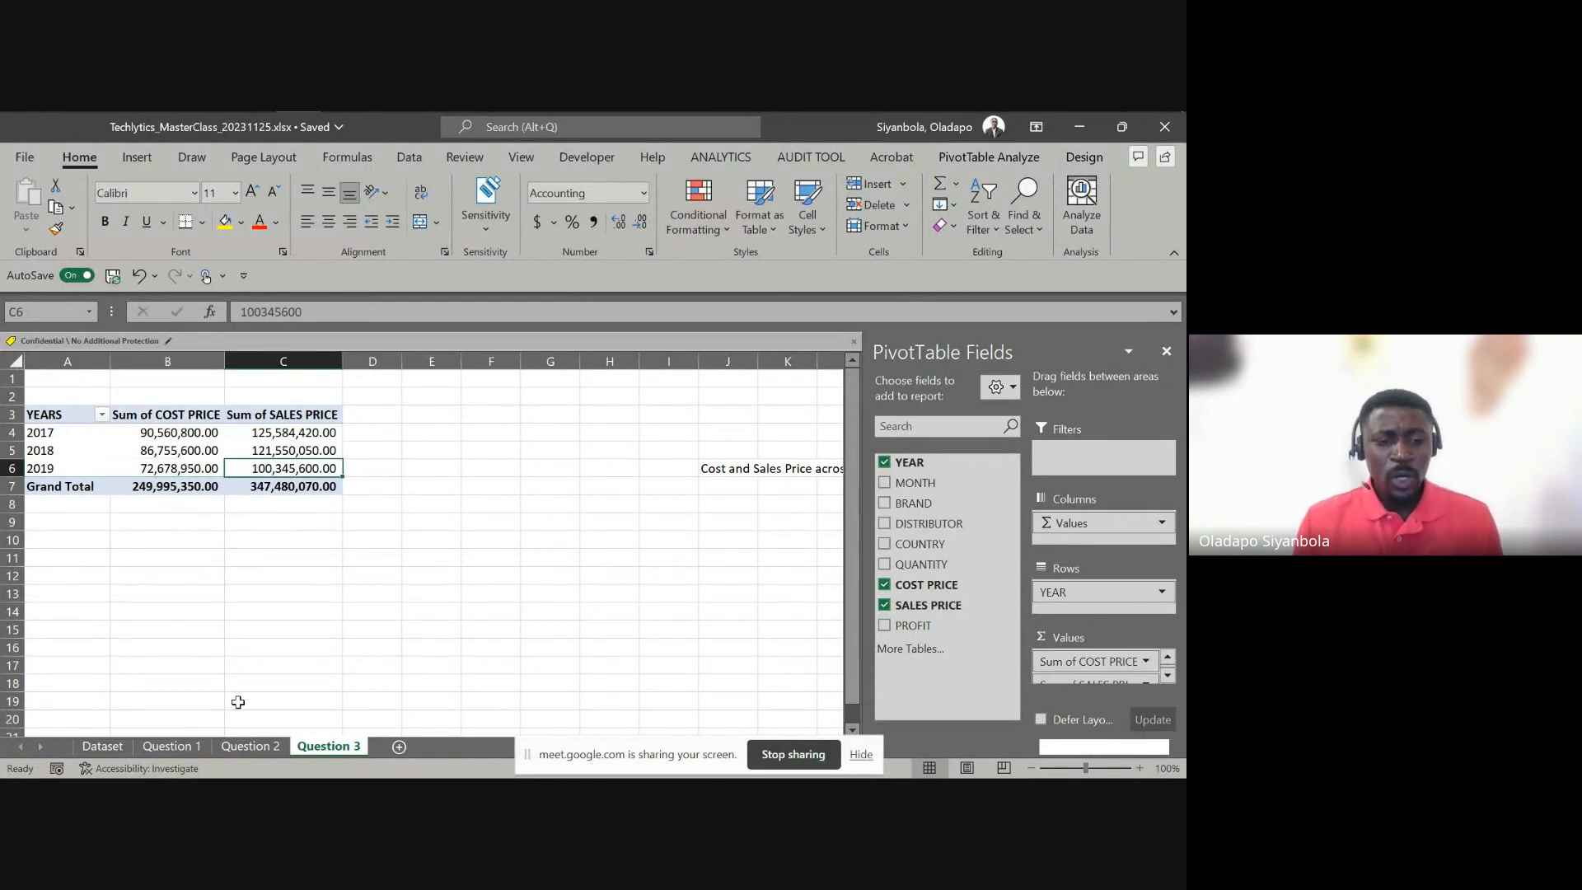
# Review the yearly source records on the Dataset sheet and return to the cost price sums on Question 3
pyautogui.click(116, 746)
pyautogui.scroll(1, 545, 488)
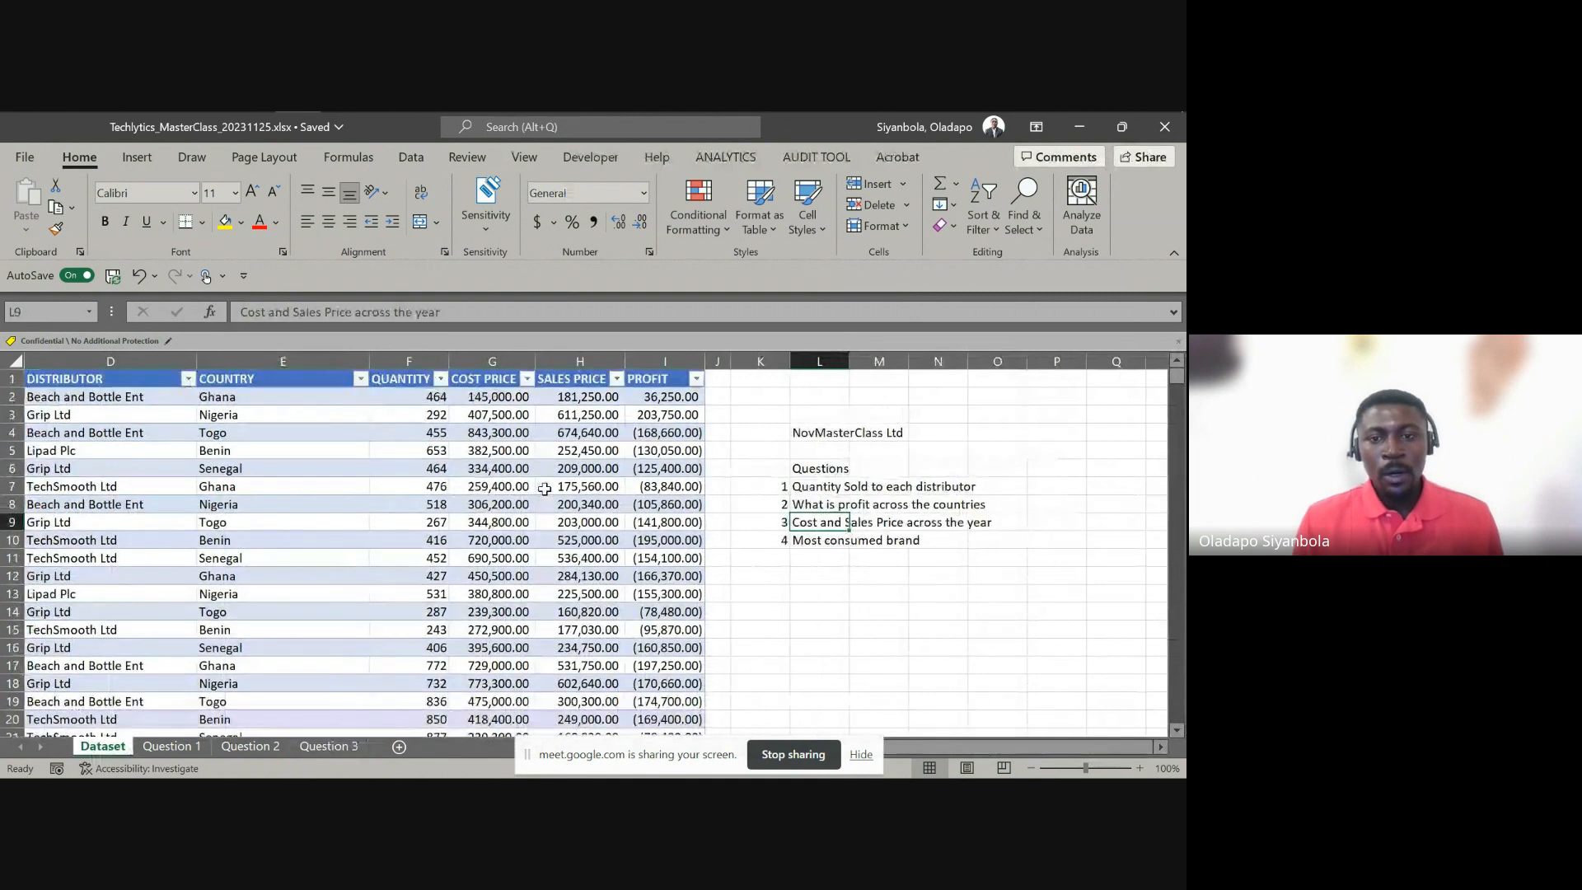
pyautogui.moveTo(248, 402); pyautogui.dragTo(97, 449)
pyautogui.click(66, 411)
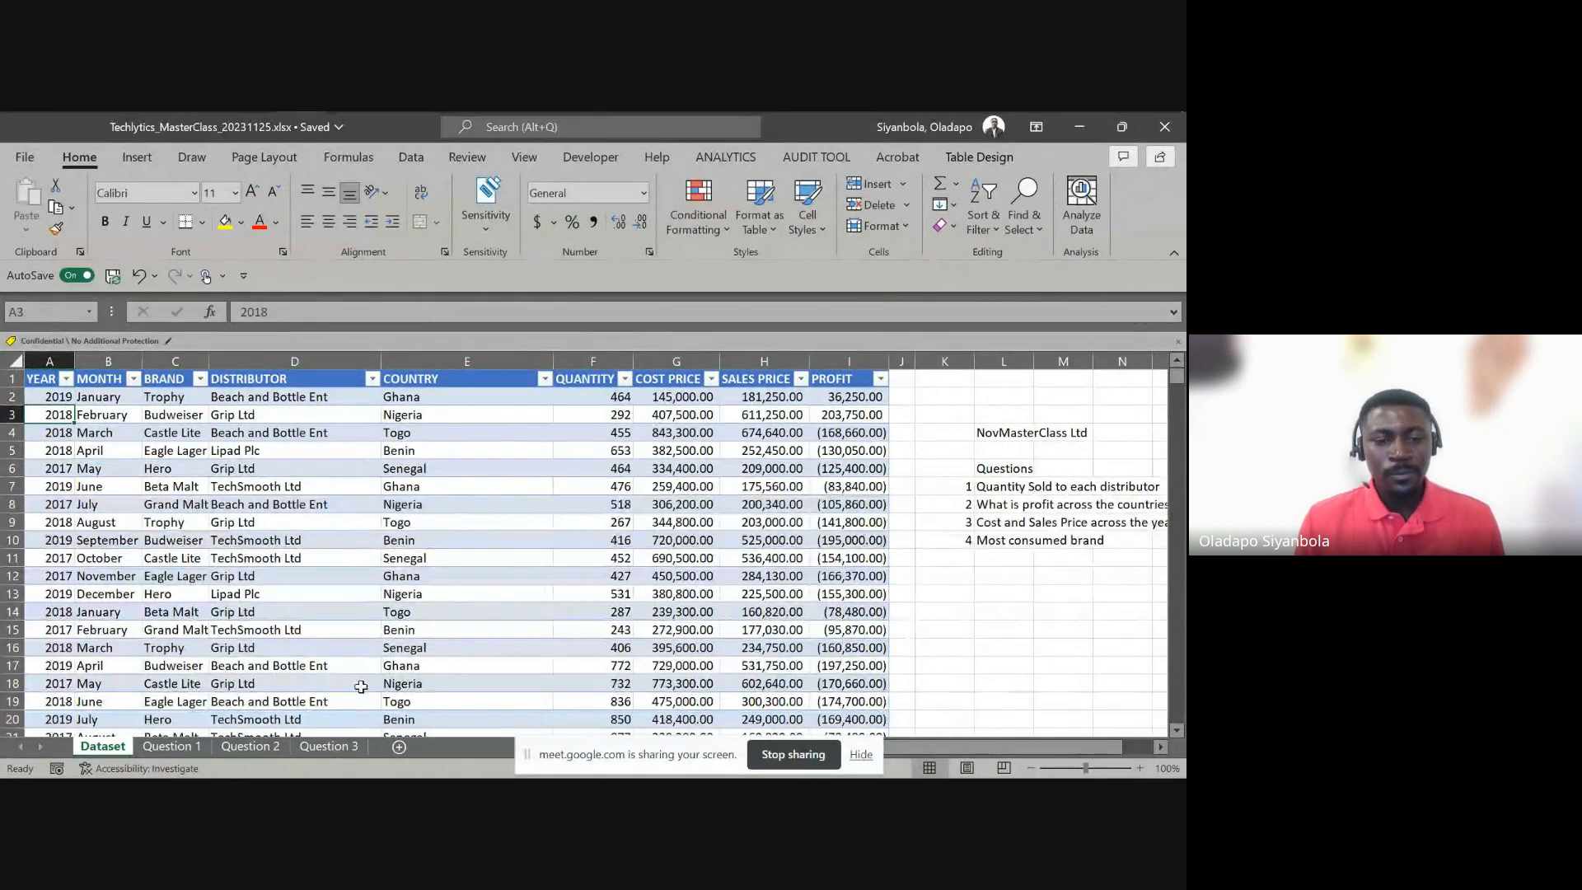
pyautogui.click(329, 746)
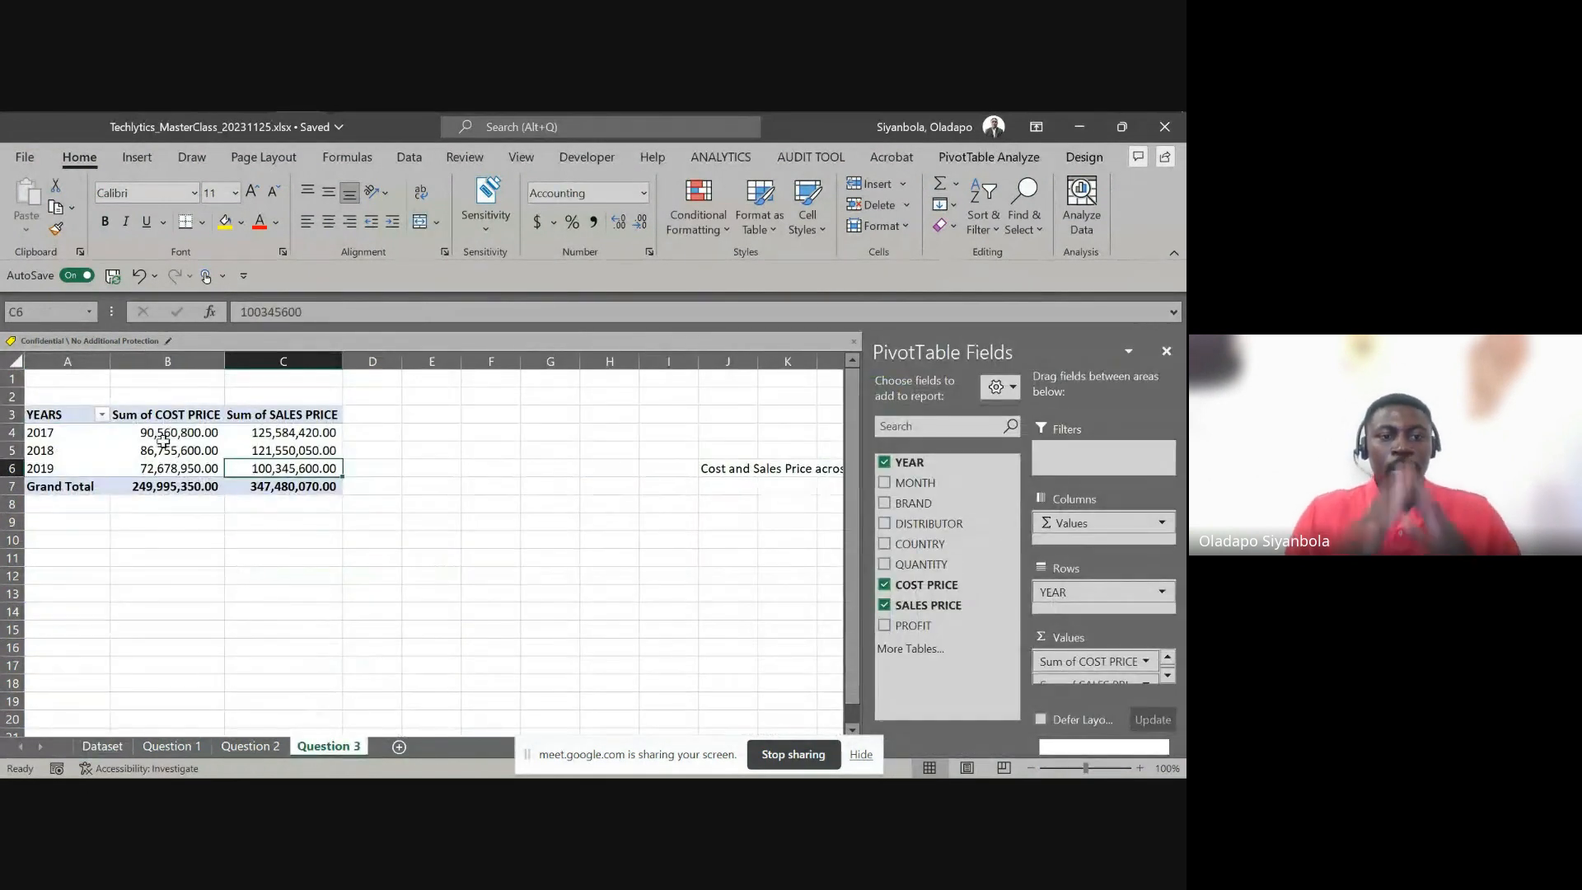
pyautogui.moveTo(163, 440)
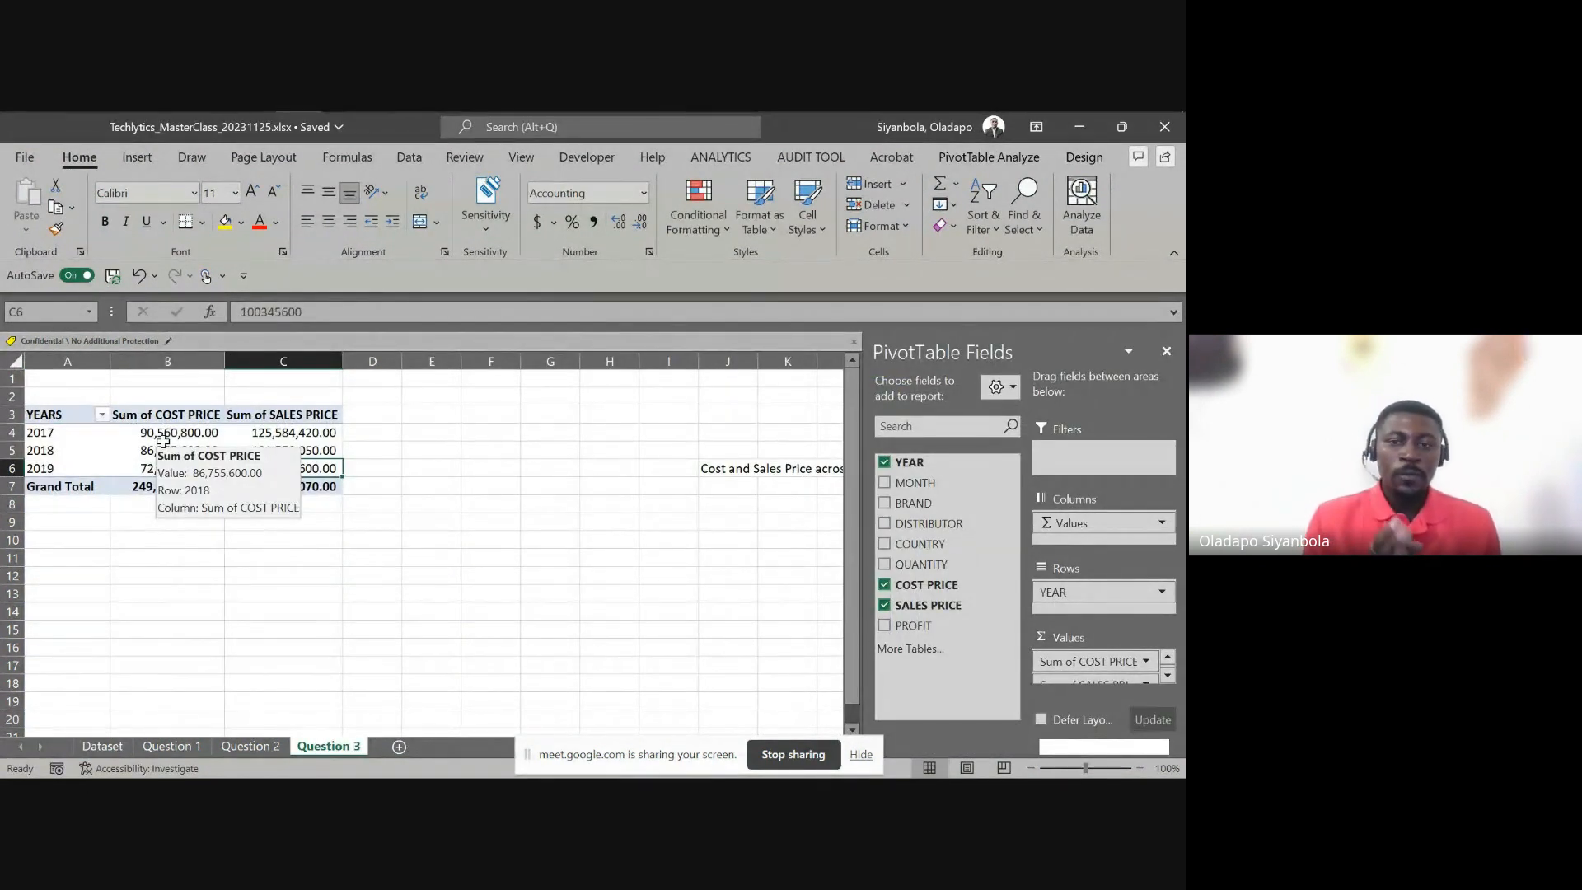
pyautogui.click(165, 432)
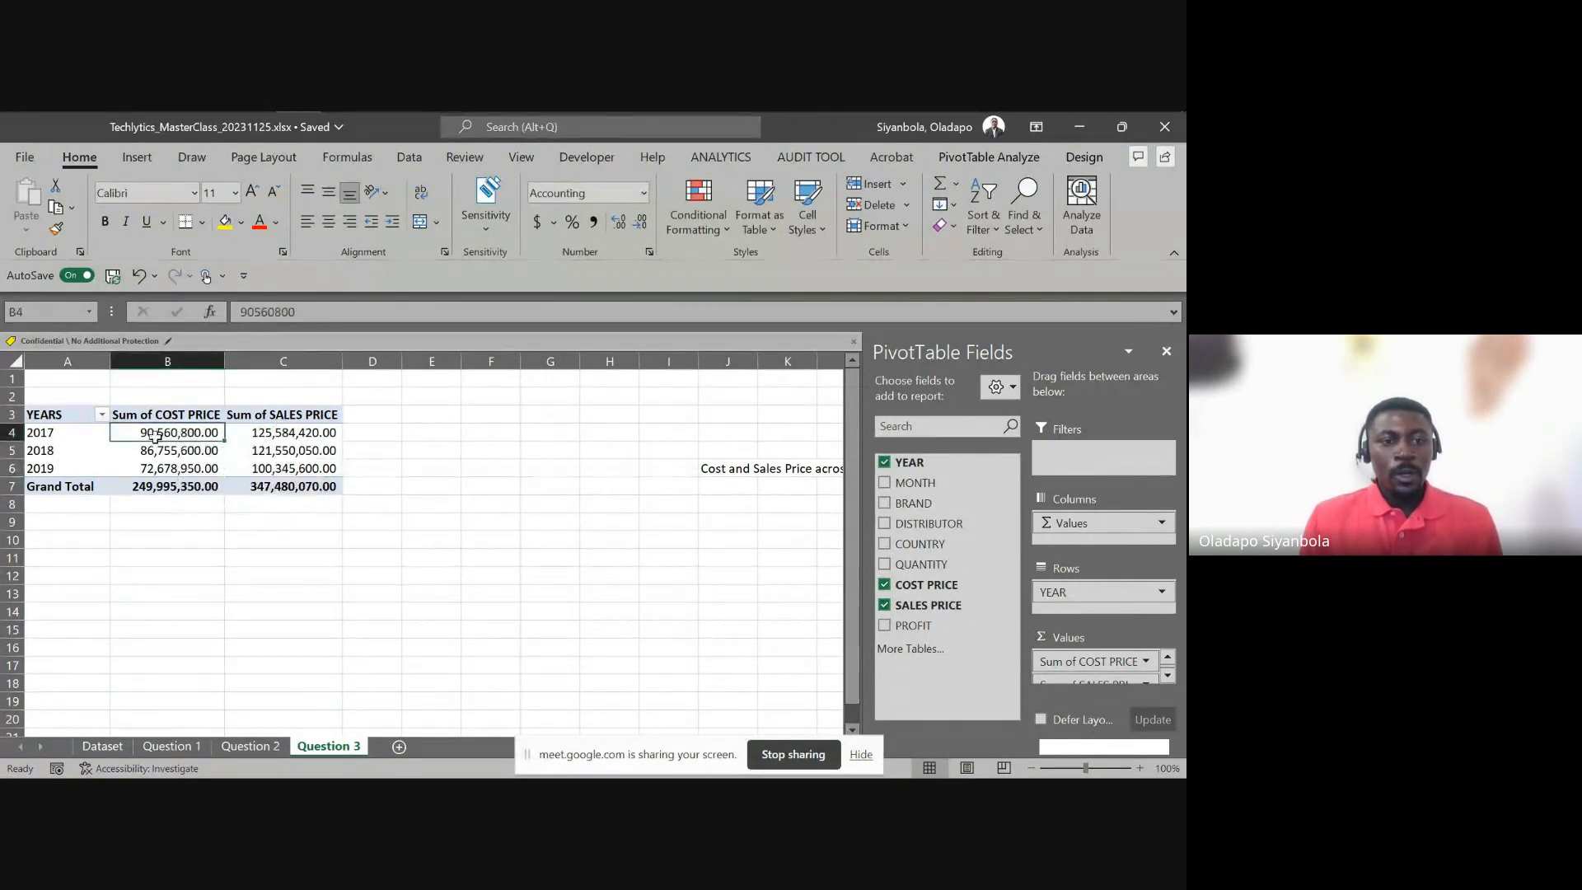
# Insert a Line PivotChart based on the yearly cost and sales price pivot table
pyautogui.click(970, 159)
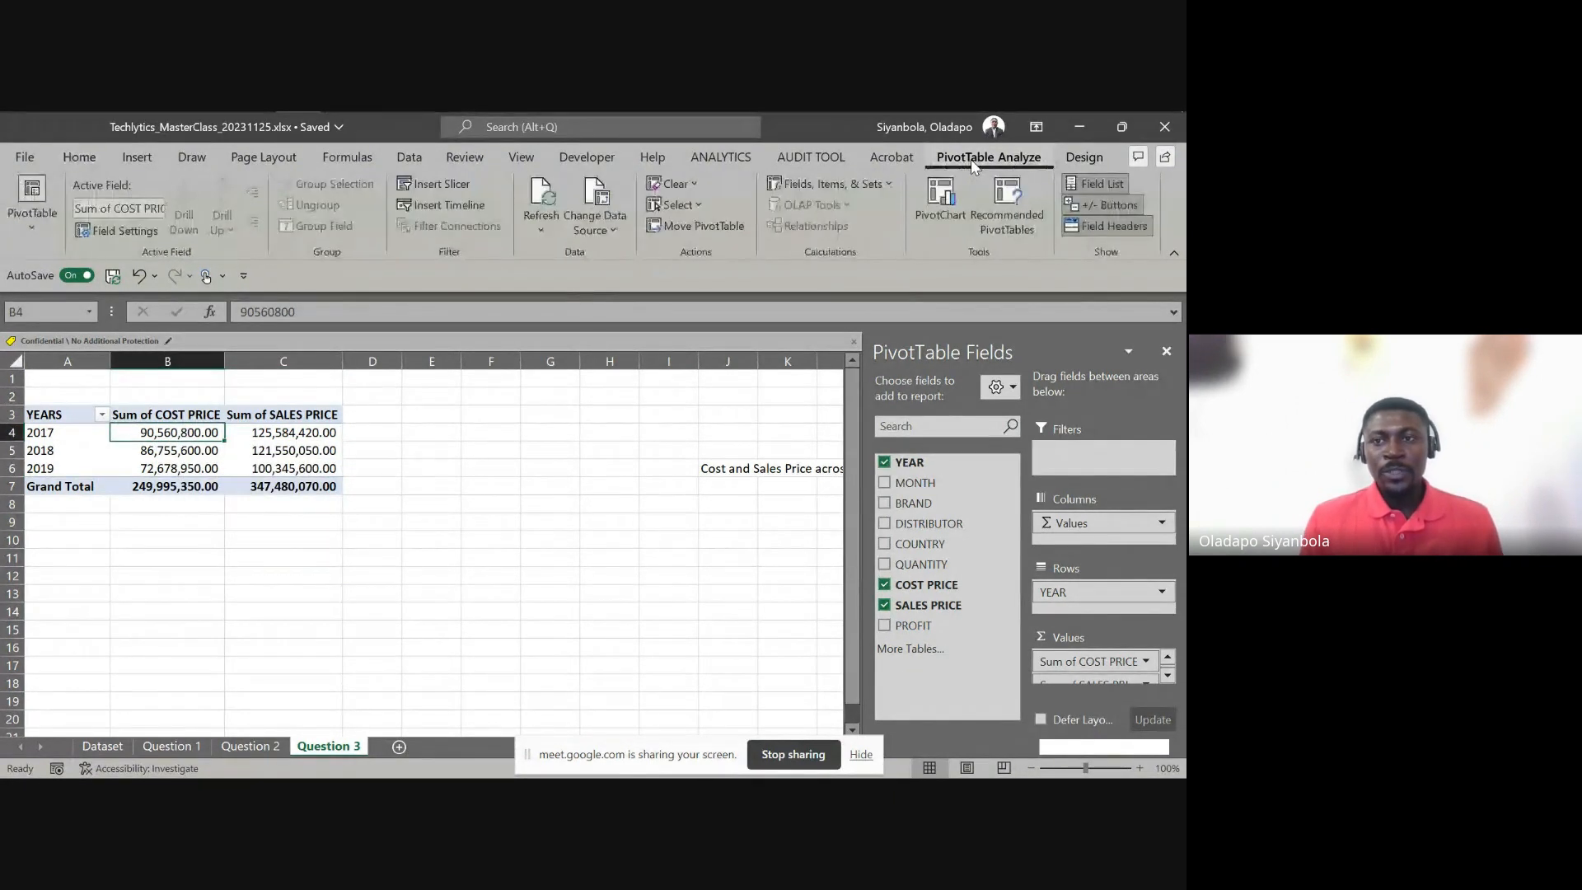
pyautogui.click(1083, 159)
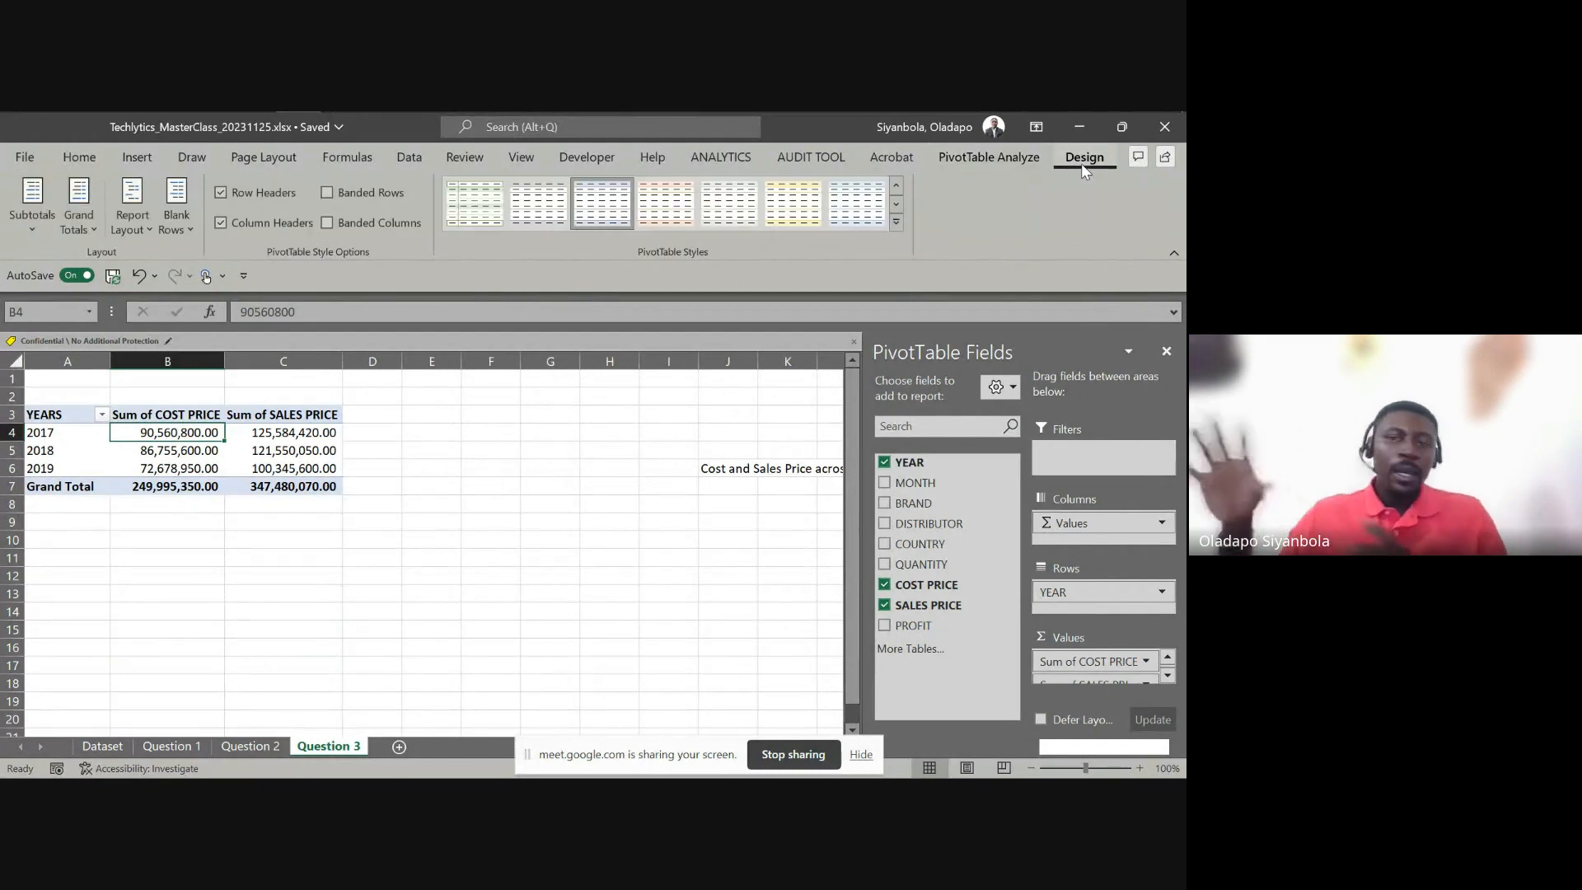
pyautogui.click(997, 158)
pyautogui.click(941, 198)
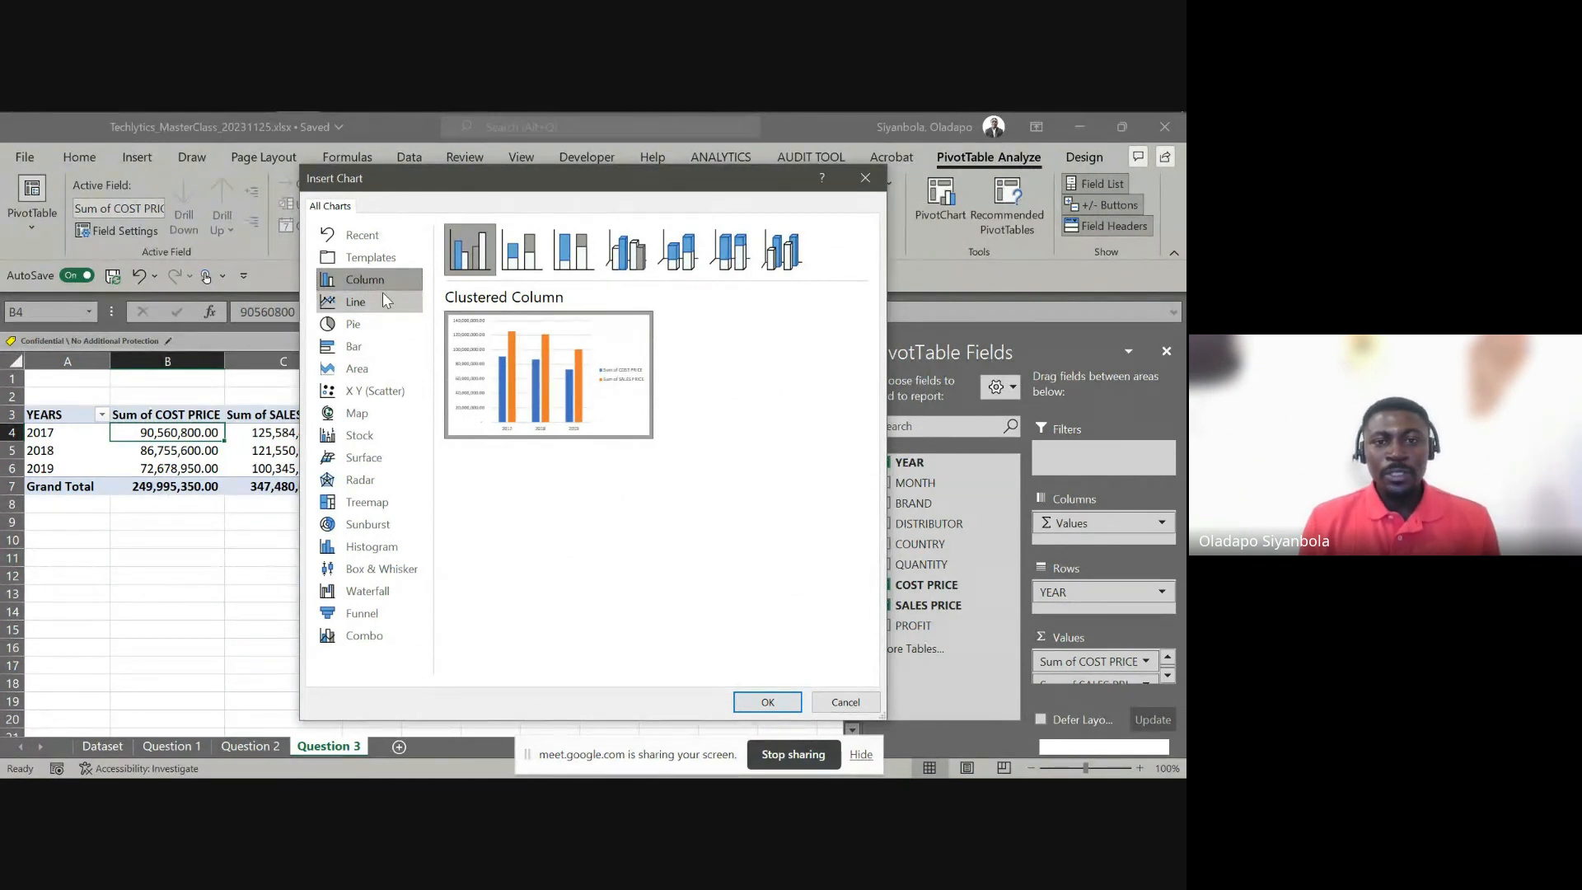
pyautogui.moveTo(499, 350)
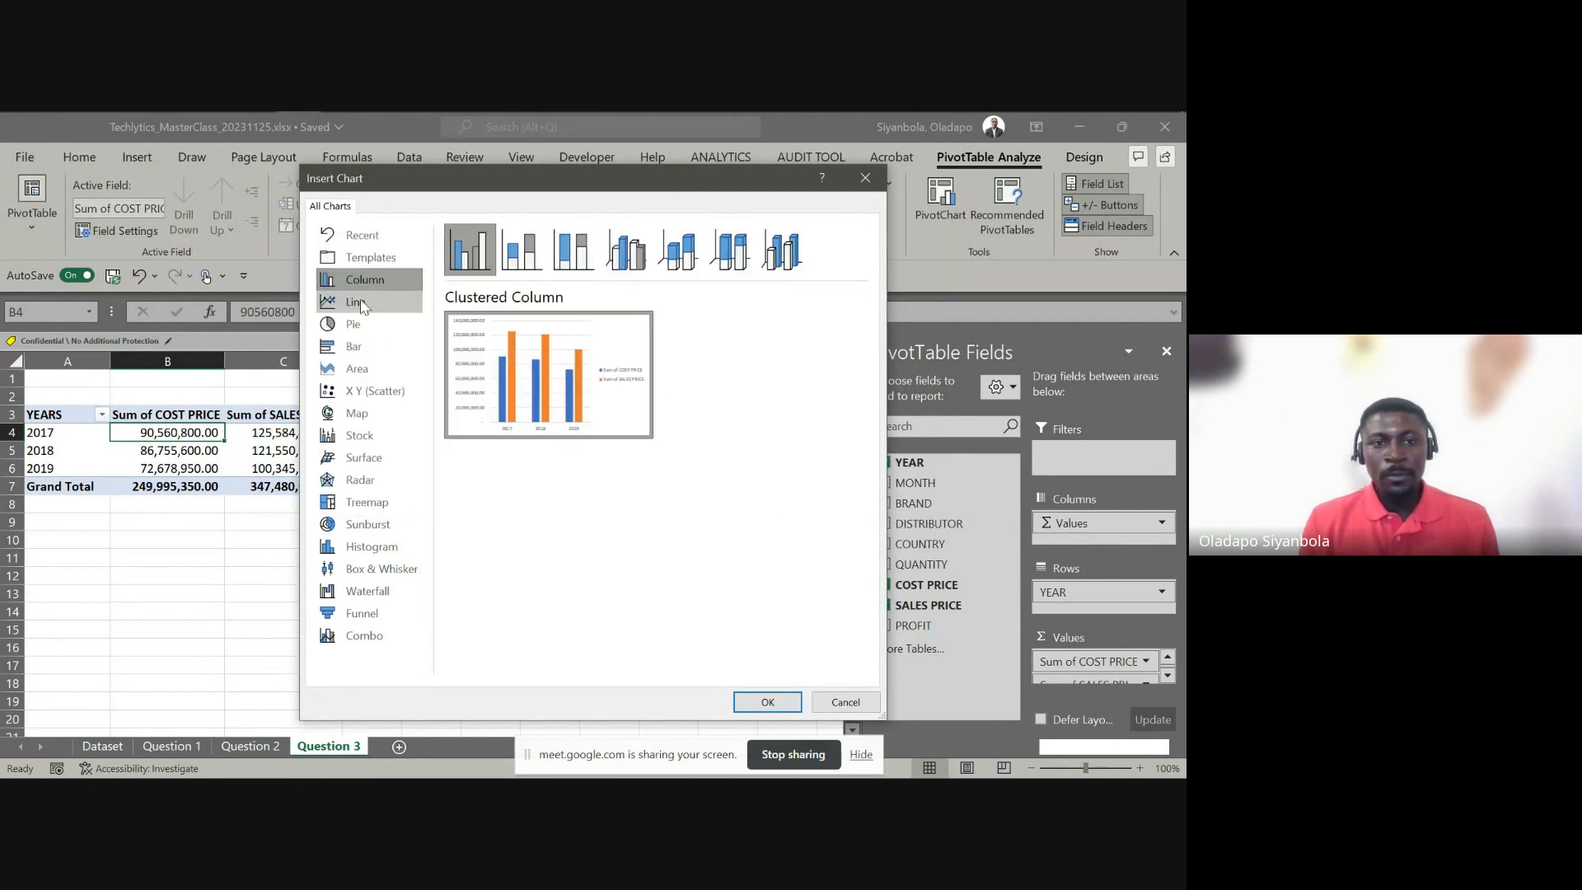
pyautogui.click(358, 302)
pyautogui.moveTo(600, 365)
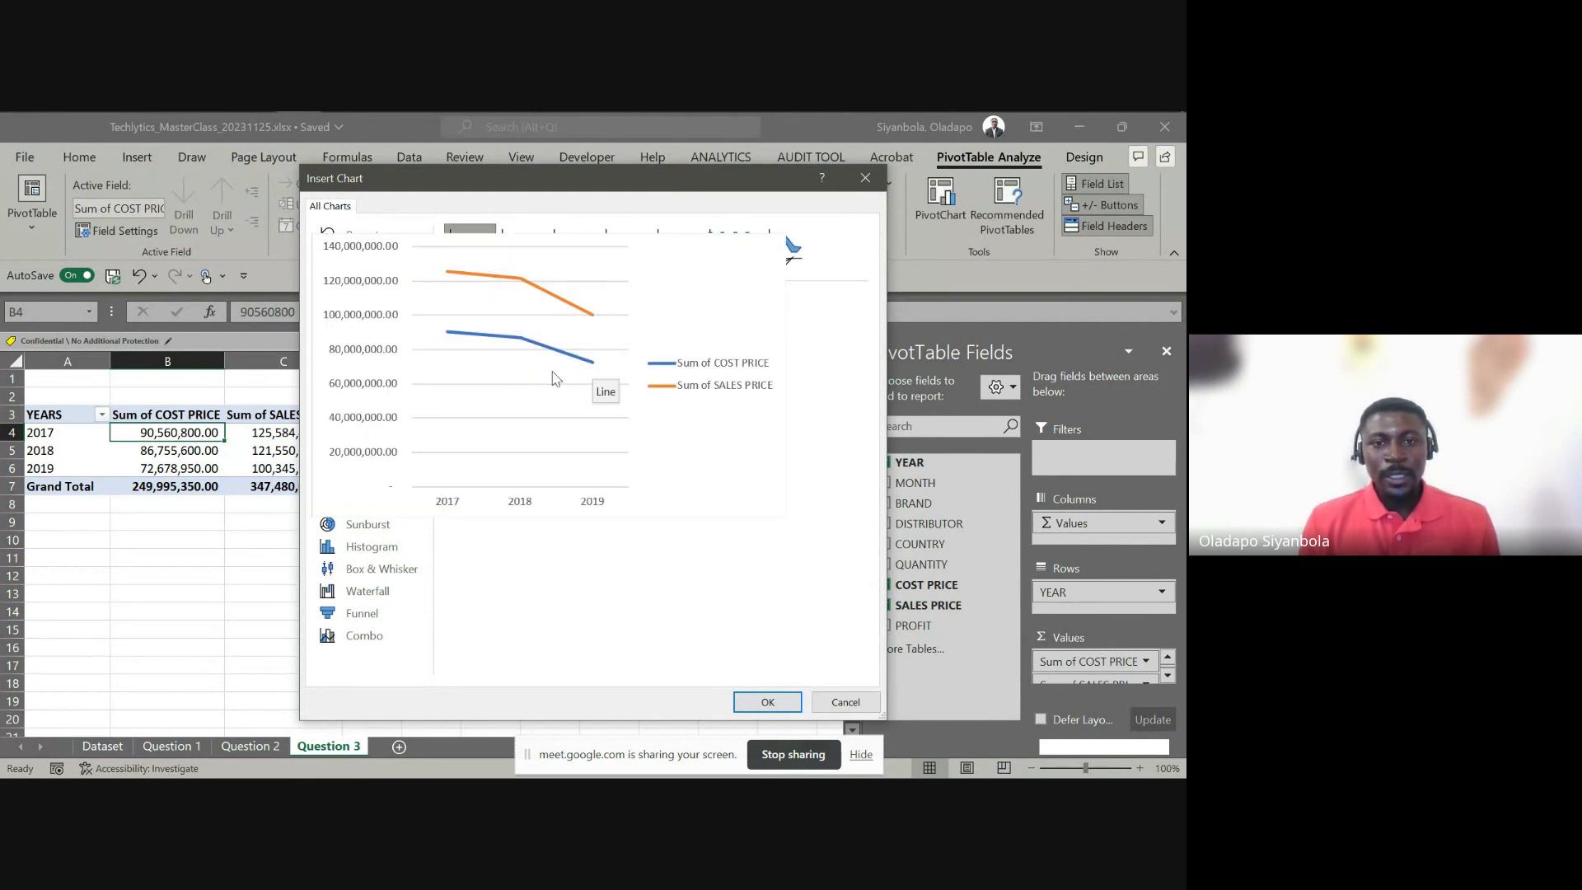
pyautogui.click(374, 327)
pyautogui.moveTo(526, 364)
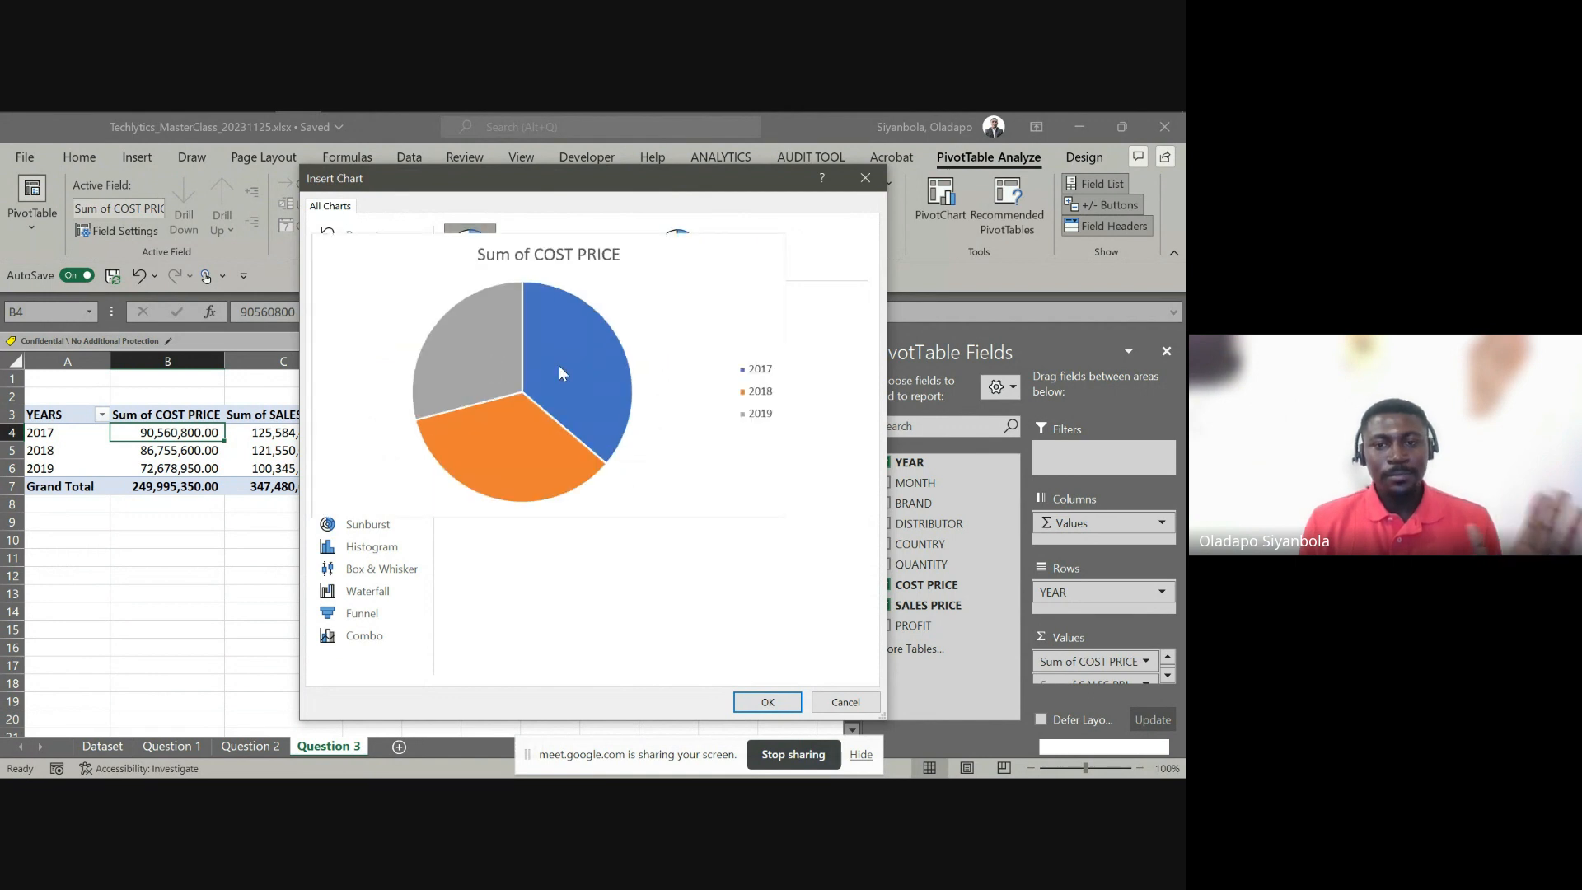
pyautogui.click(354, 302)
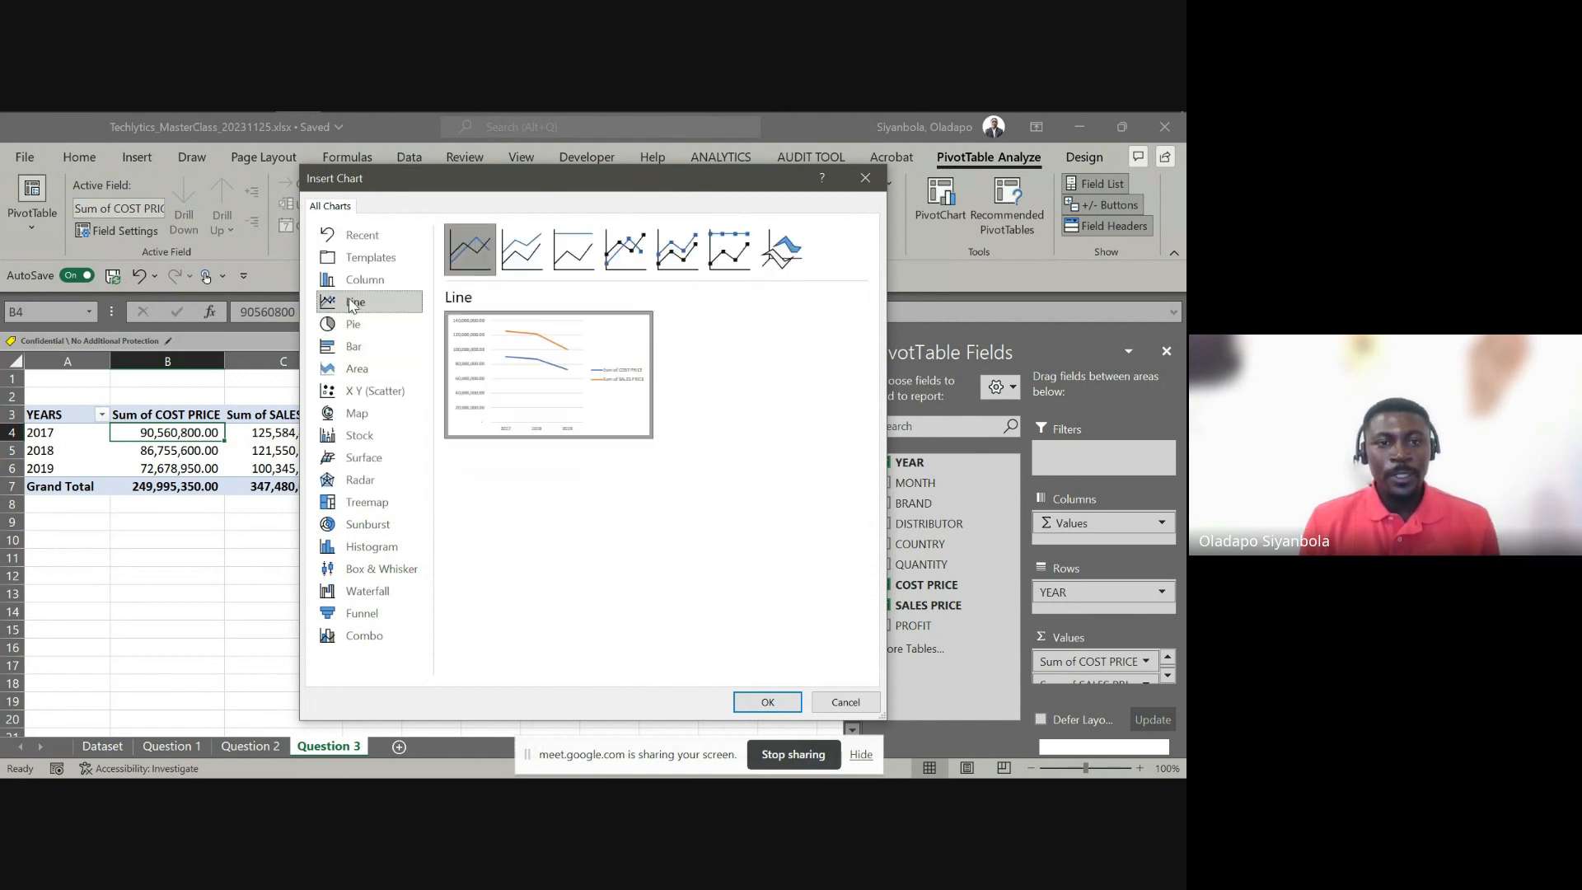
pyautogui.click(767, 702)
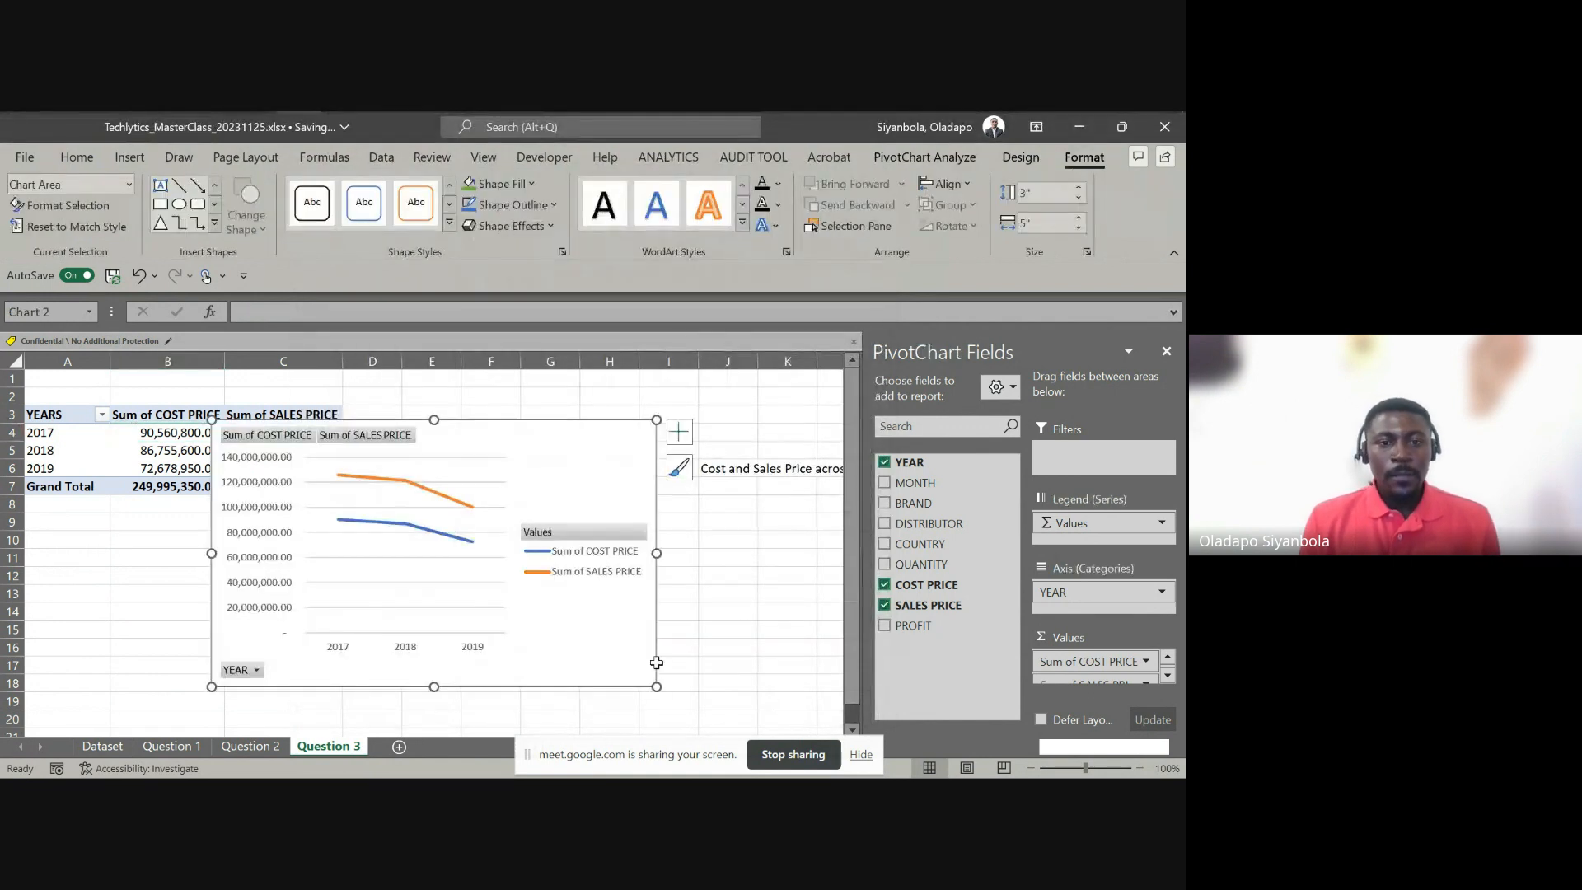
# Enlarge the line chart to about 3.33" by 7.66" and place it beside the pivot table with the field list closed
pyautogui.moveTo(656, 686); pyautogui.dragTo(811, 690)
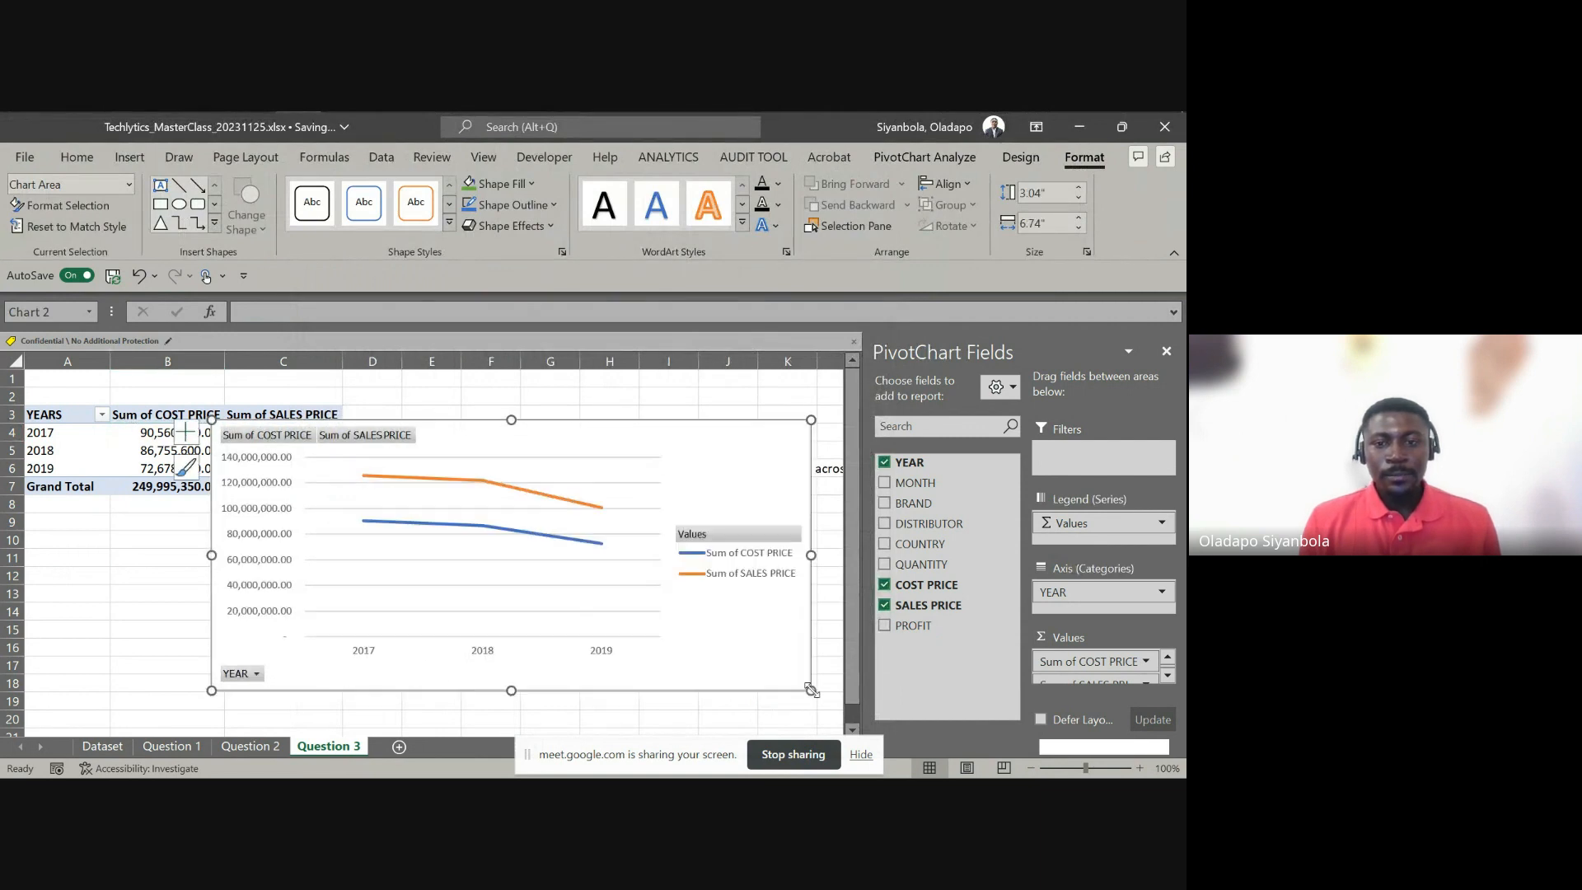
pyautogui.click(1166, 352)
pyautogui.moveTo(626, 447); pyautogui.dragTo(812, 421)
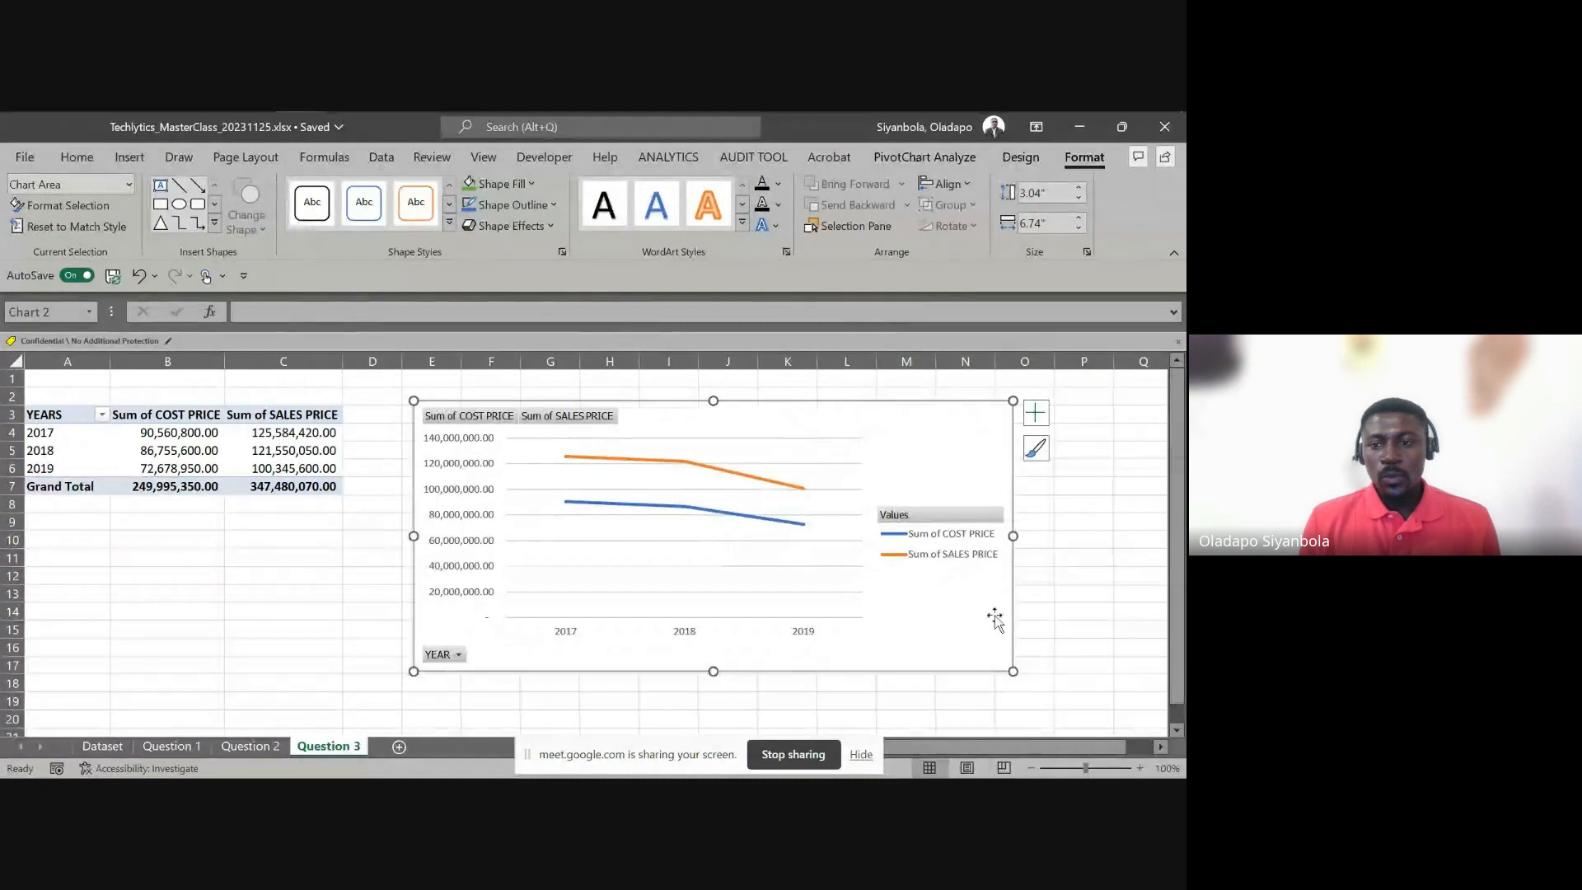
pyautogui.moveTo(1013, 671); pyautogui.dragTo(1095, 696)
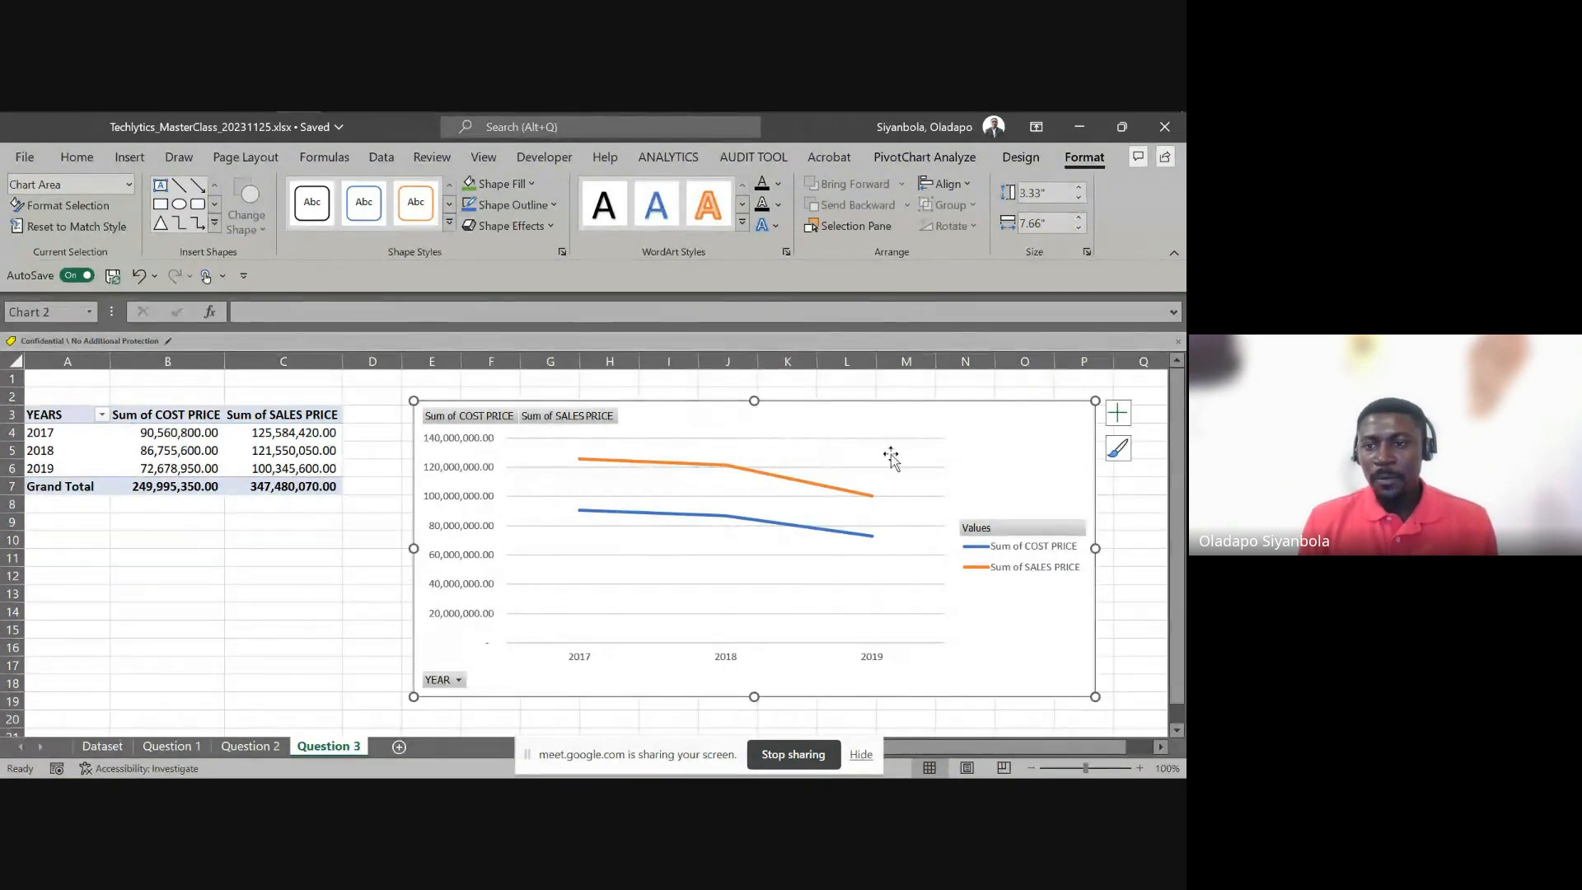
# Hide all field buttons on the chart and add the chart title "Cost and Sales Pricess Across The Years"
pyautogui.rightClick(993, 534)
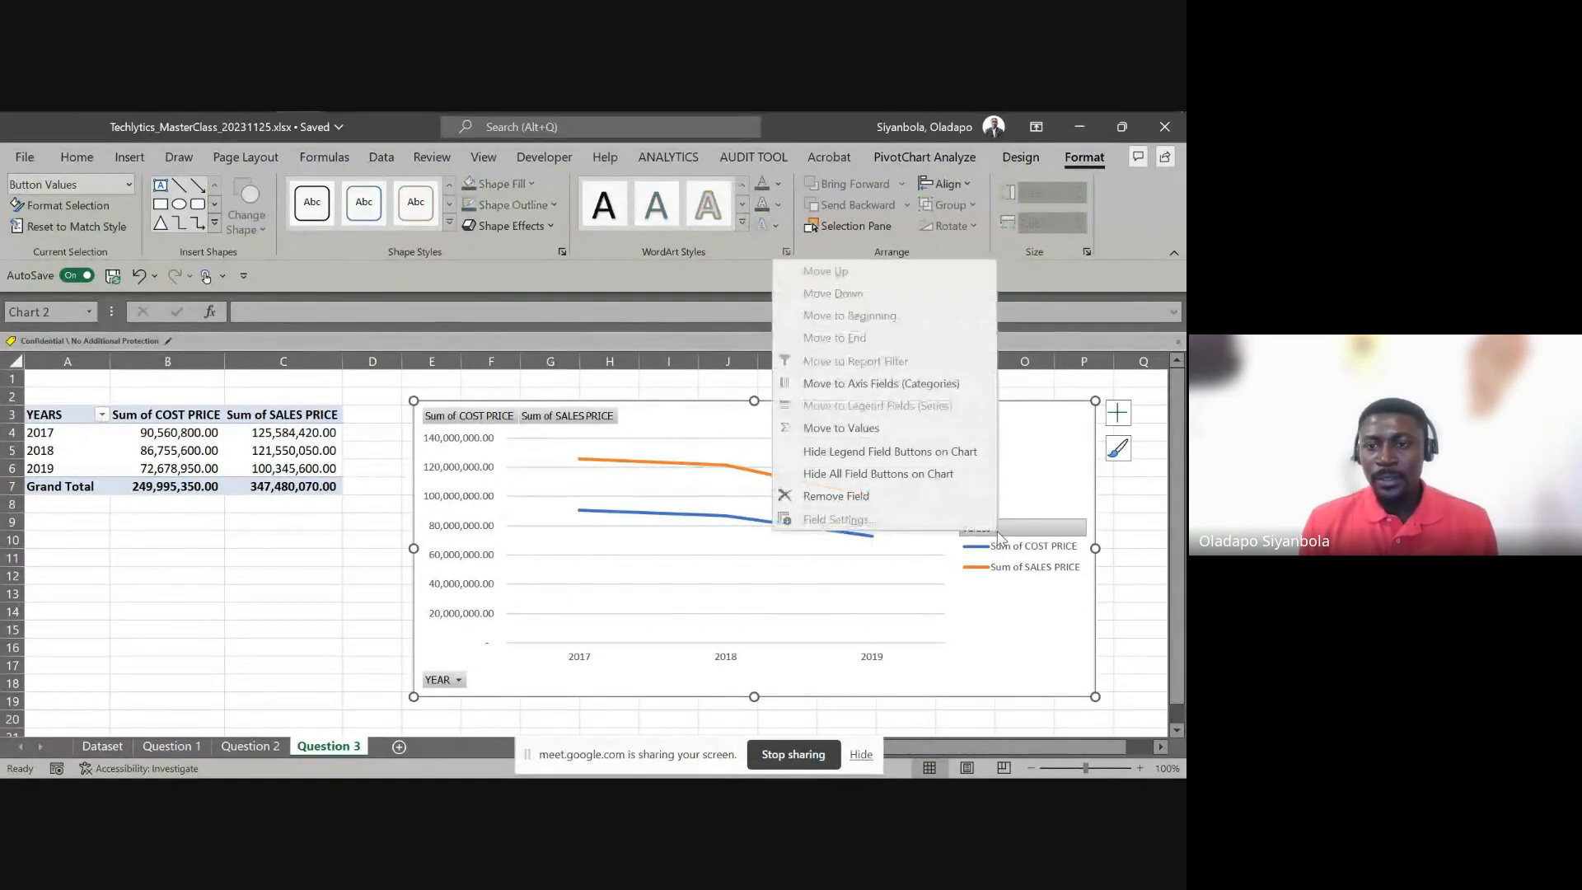
pyautogui.click(868, 476)
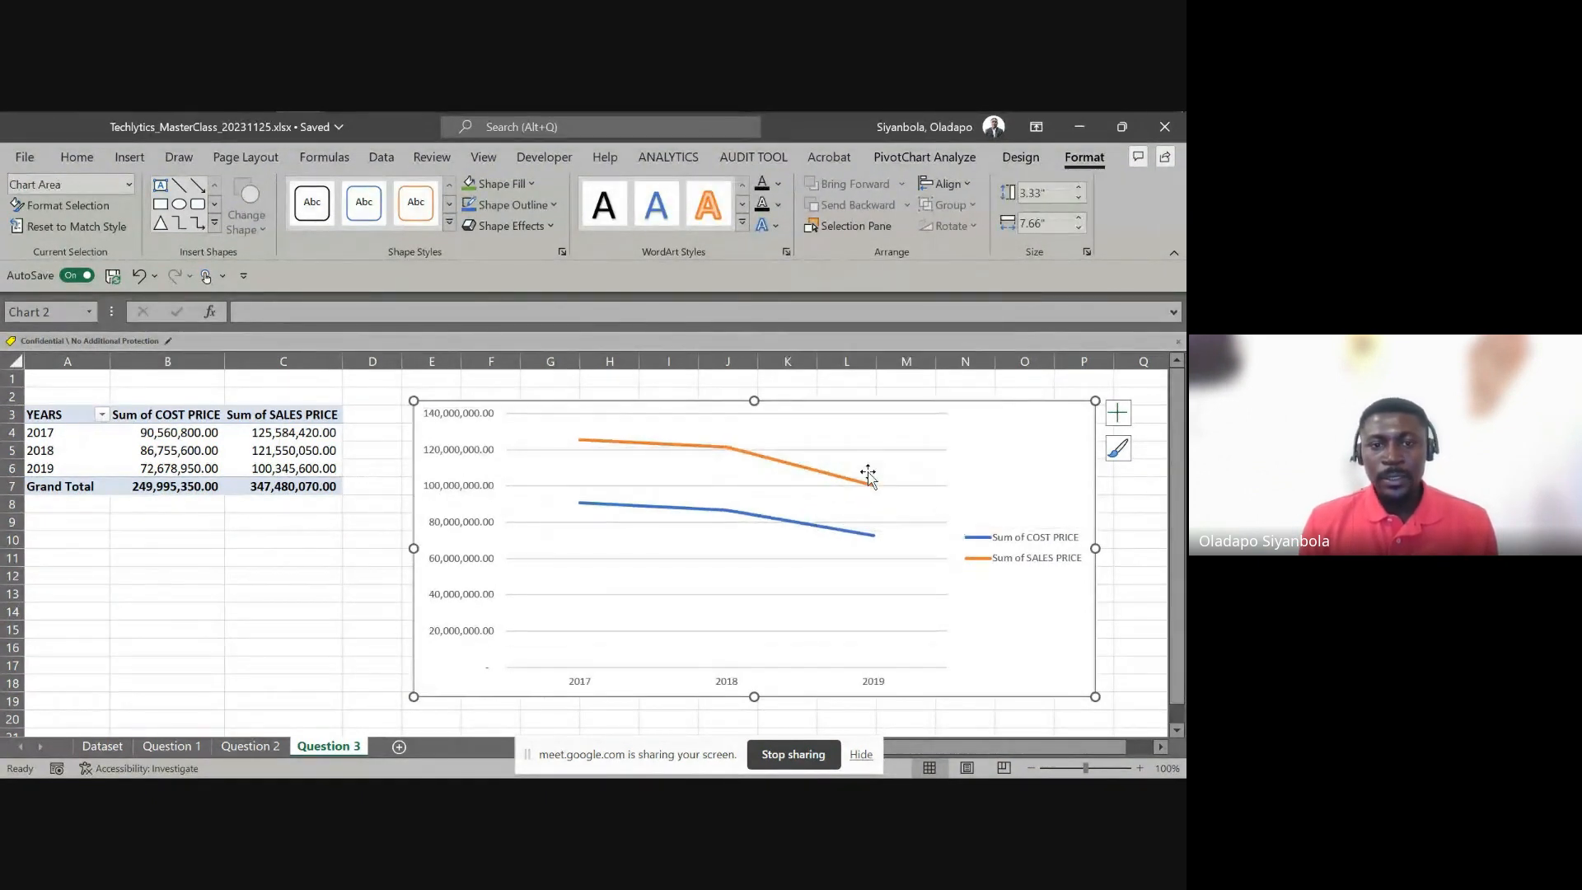
pyautogui.click(1118, 412)
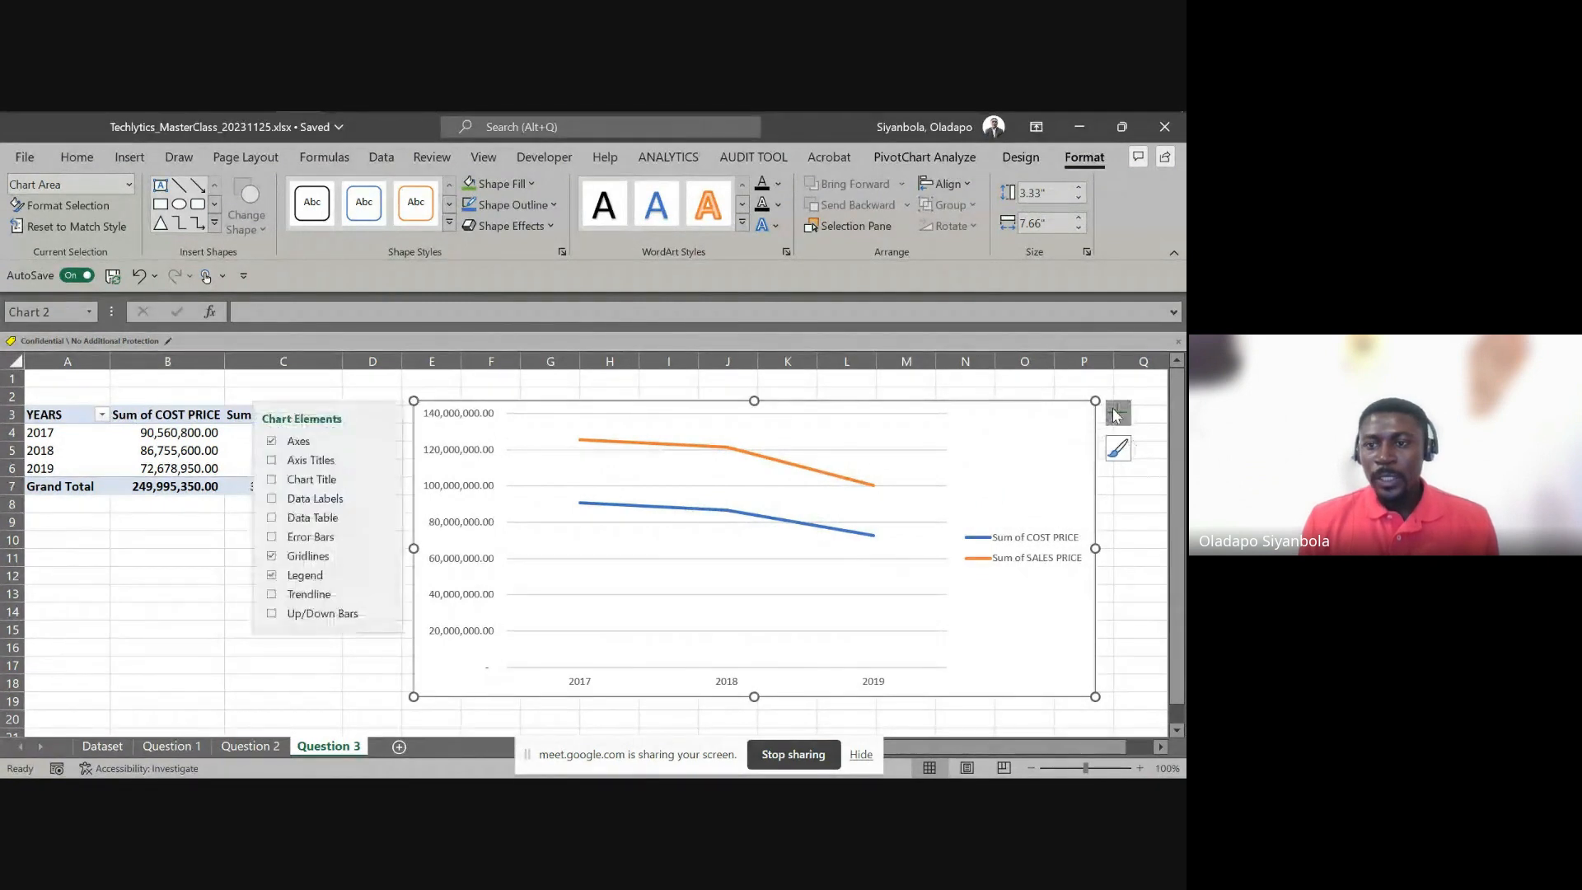
pyautogui.click(280, 478)
pyautogui.doubleClick(751, 427)
pyautogui.hotkey('ctrl', 'a')
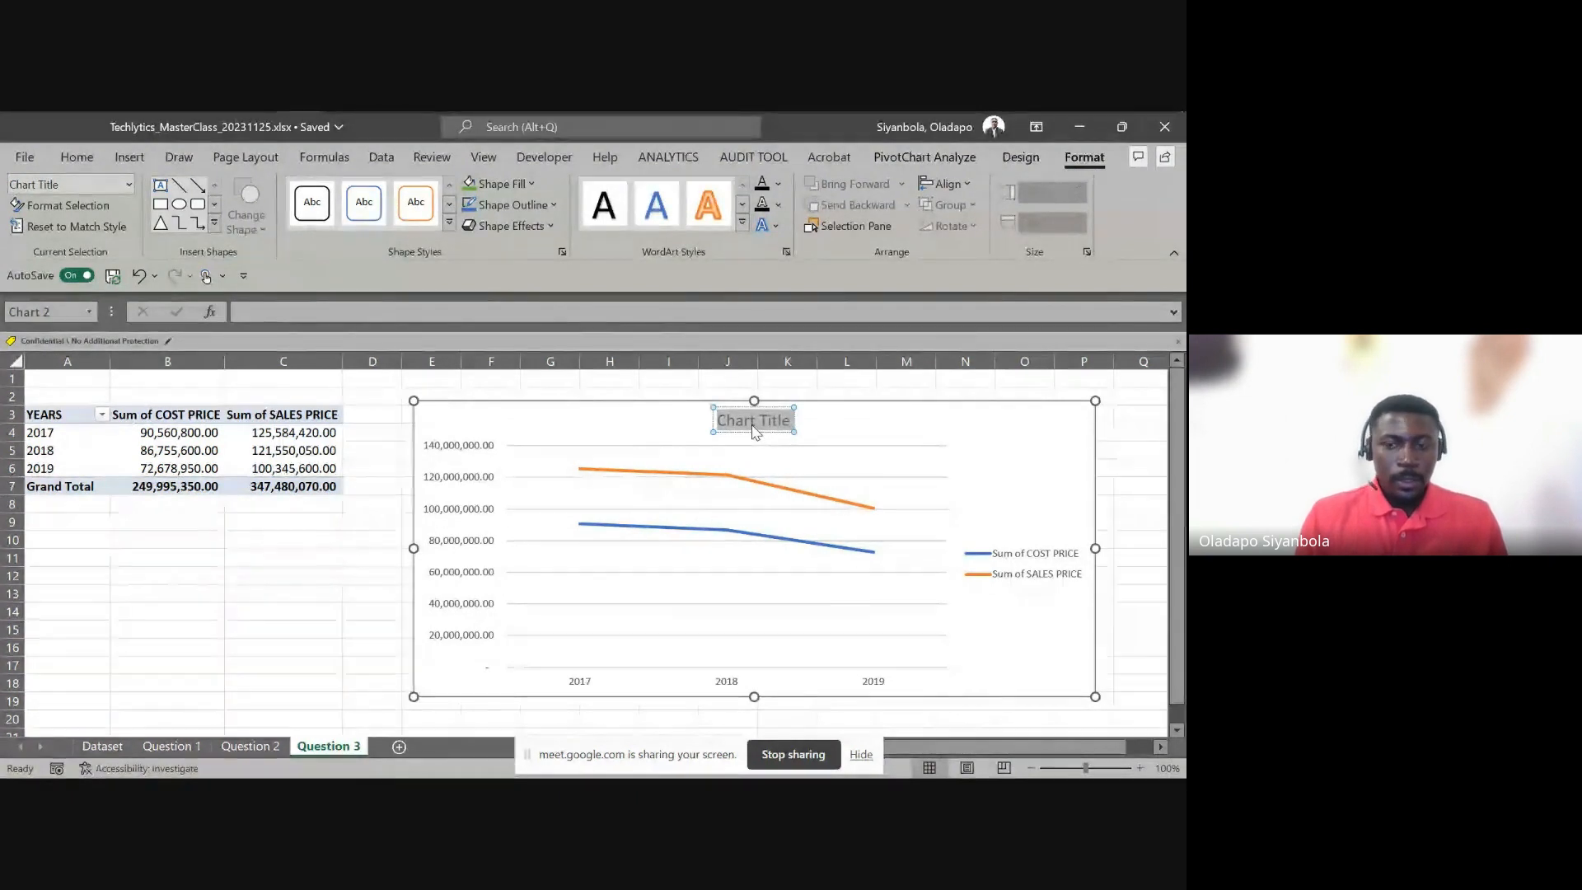
pyautogui.write('Cost and S')
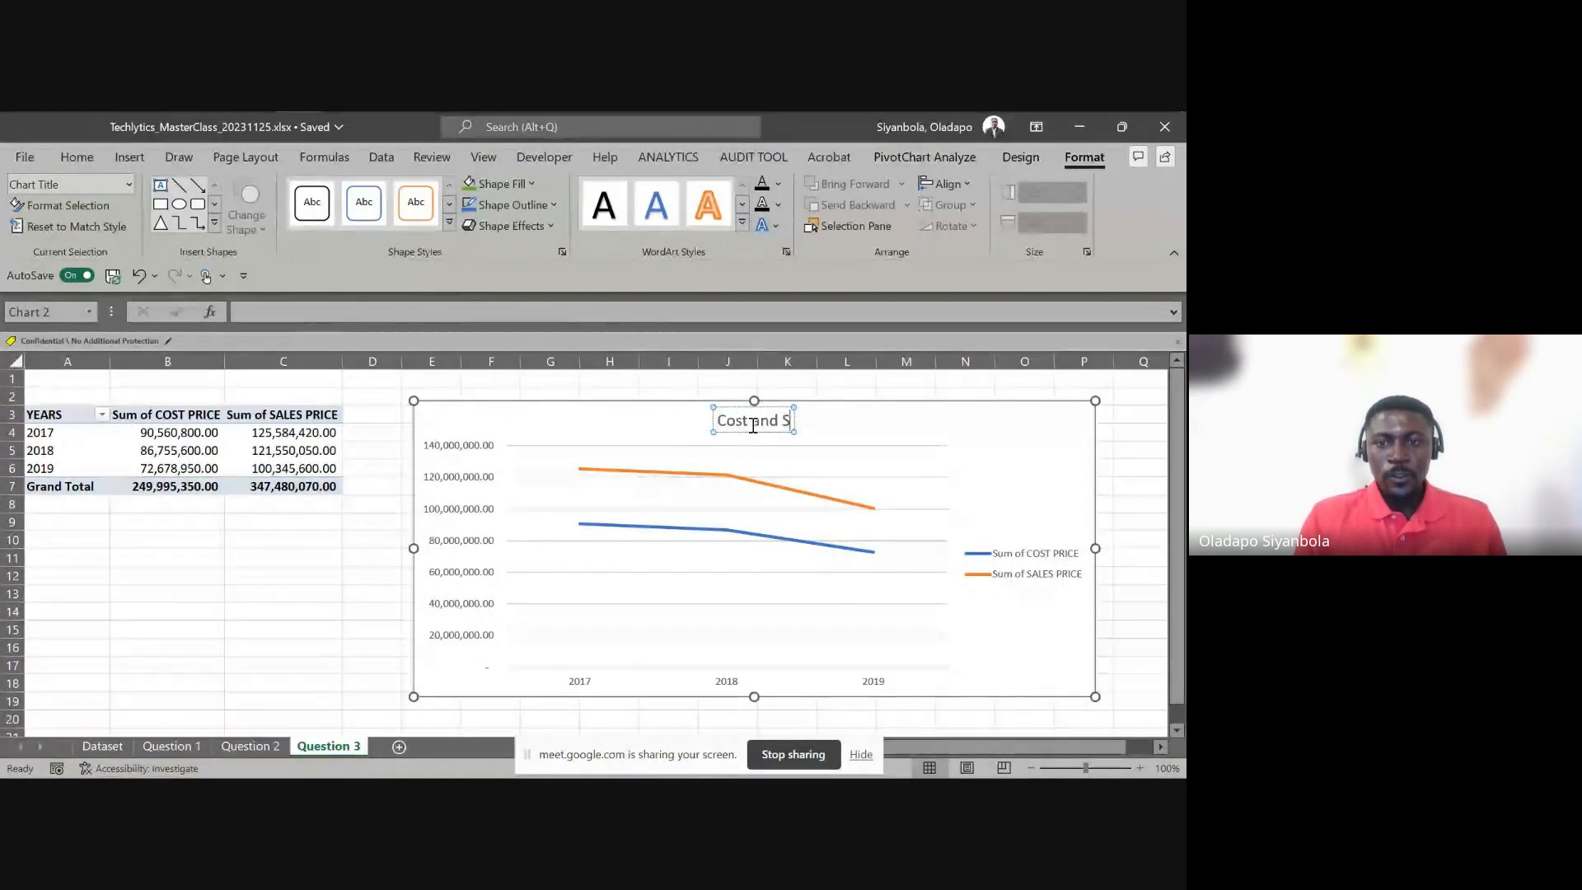
pyautogui.write('ales Pric')
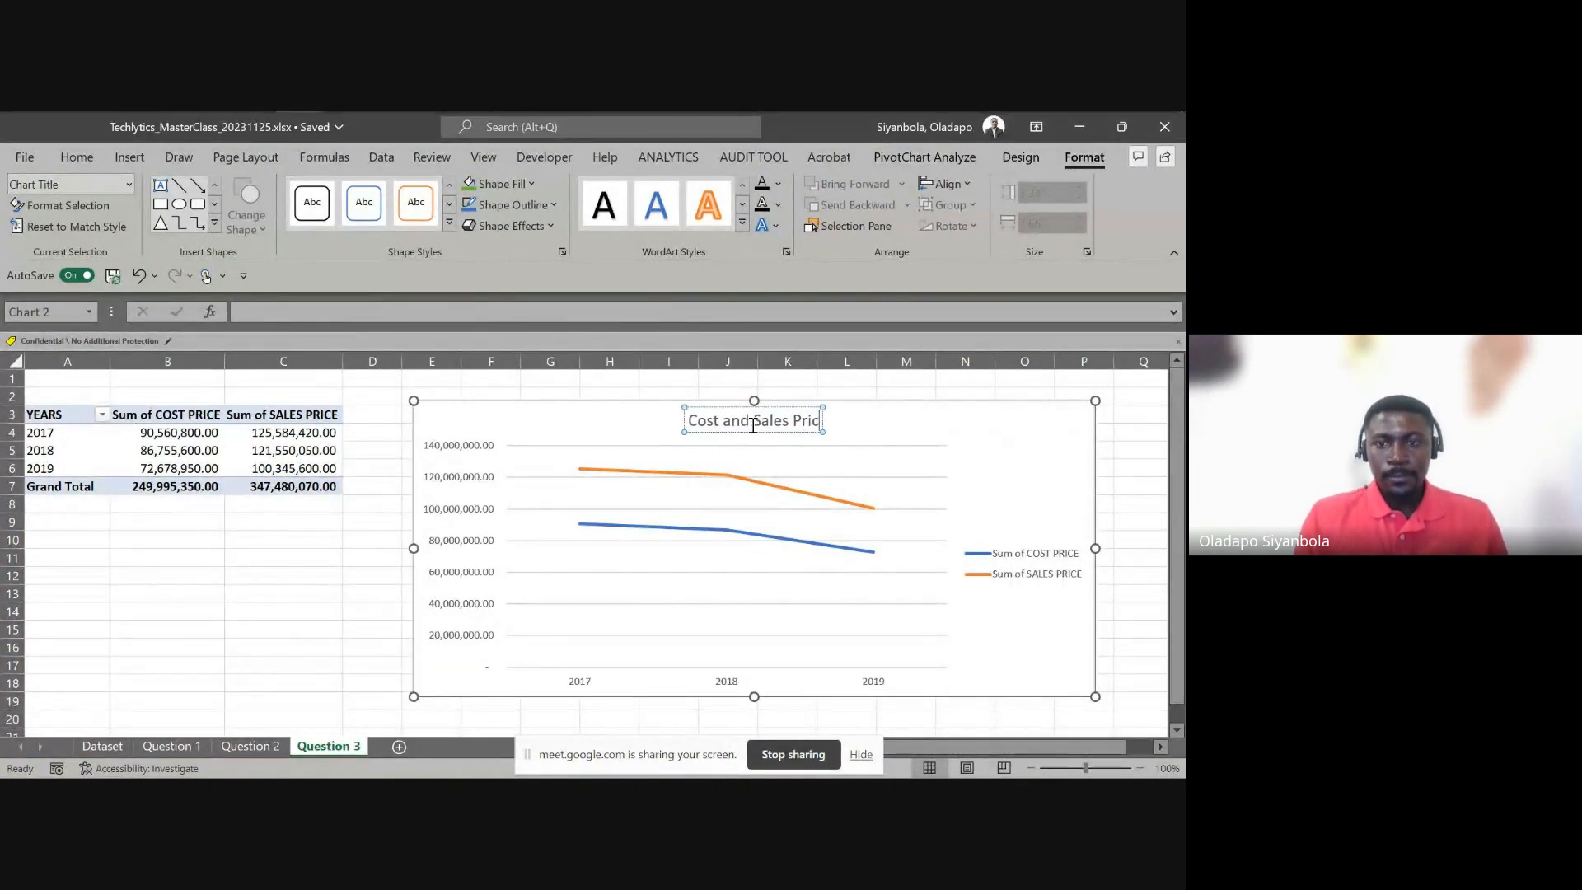
pyautogui.write('ess Across')
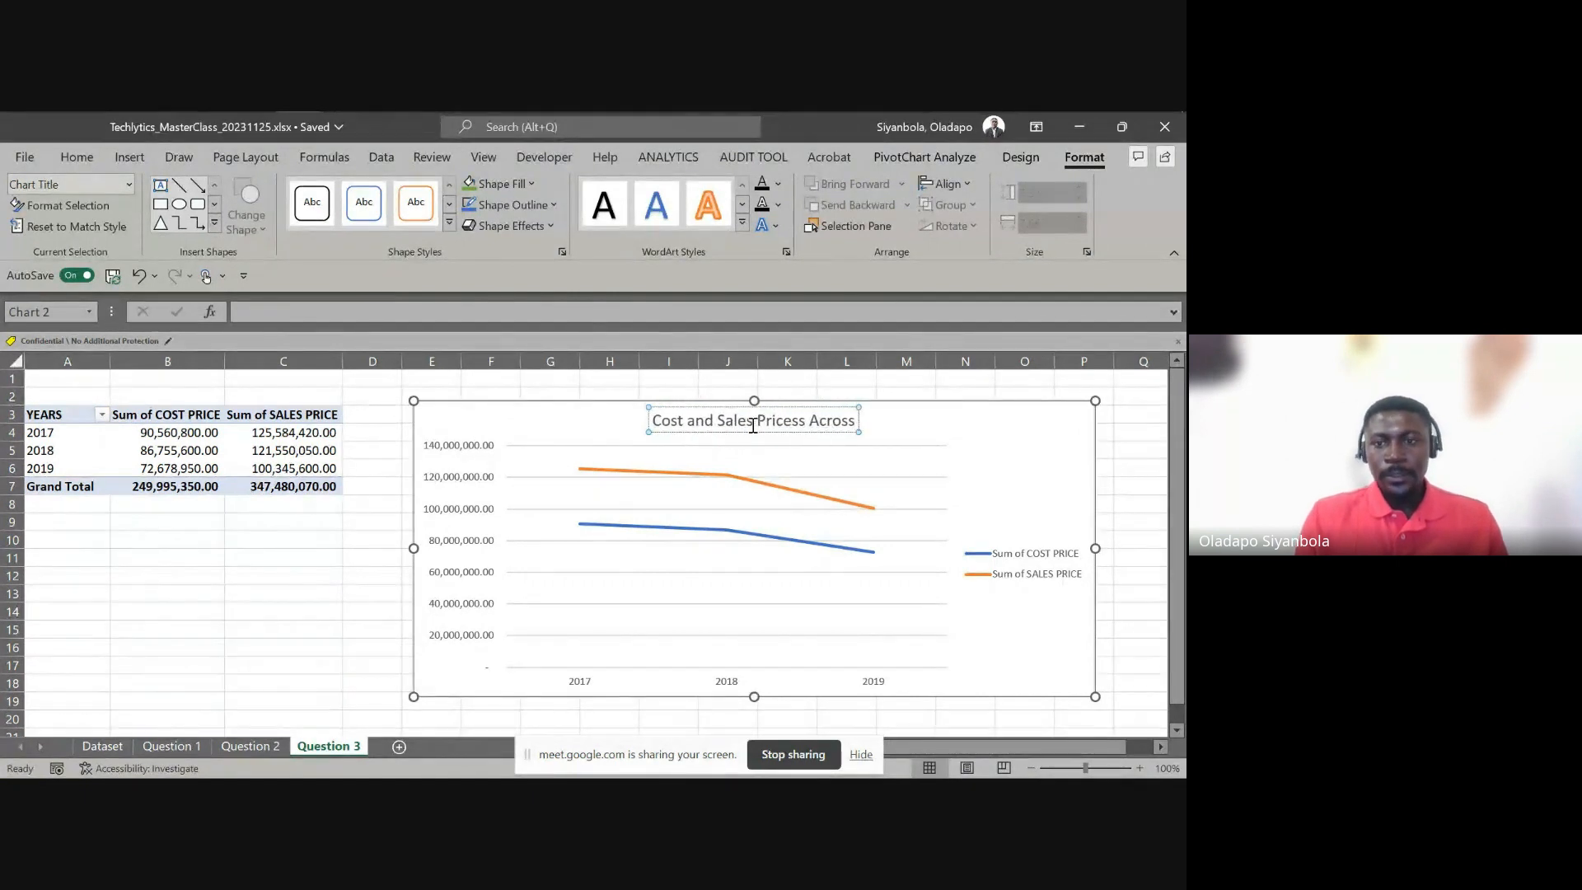
pyautogui.write(' The Years')
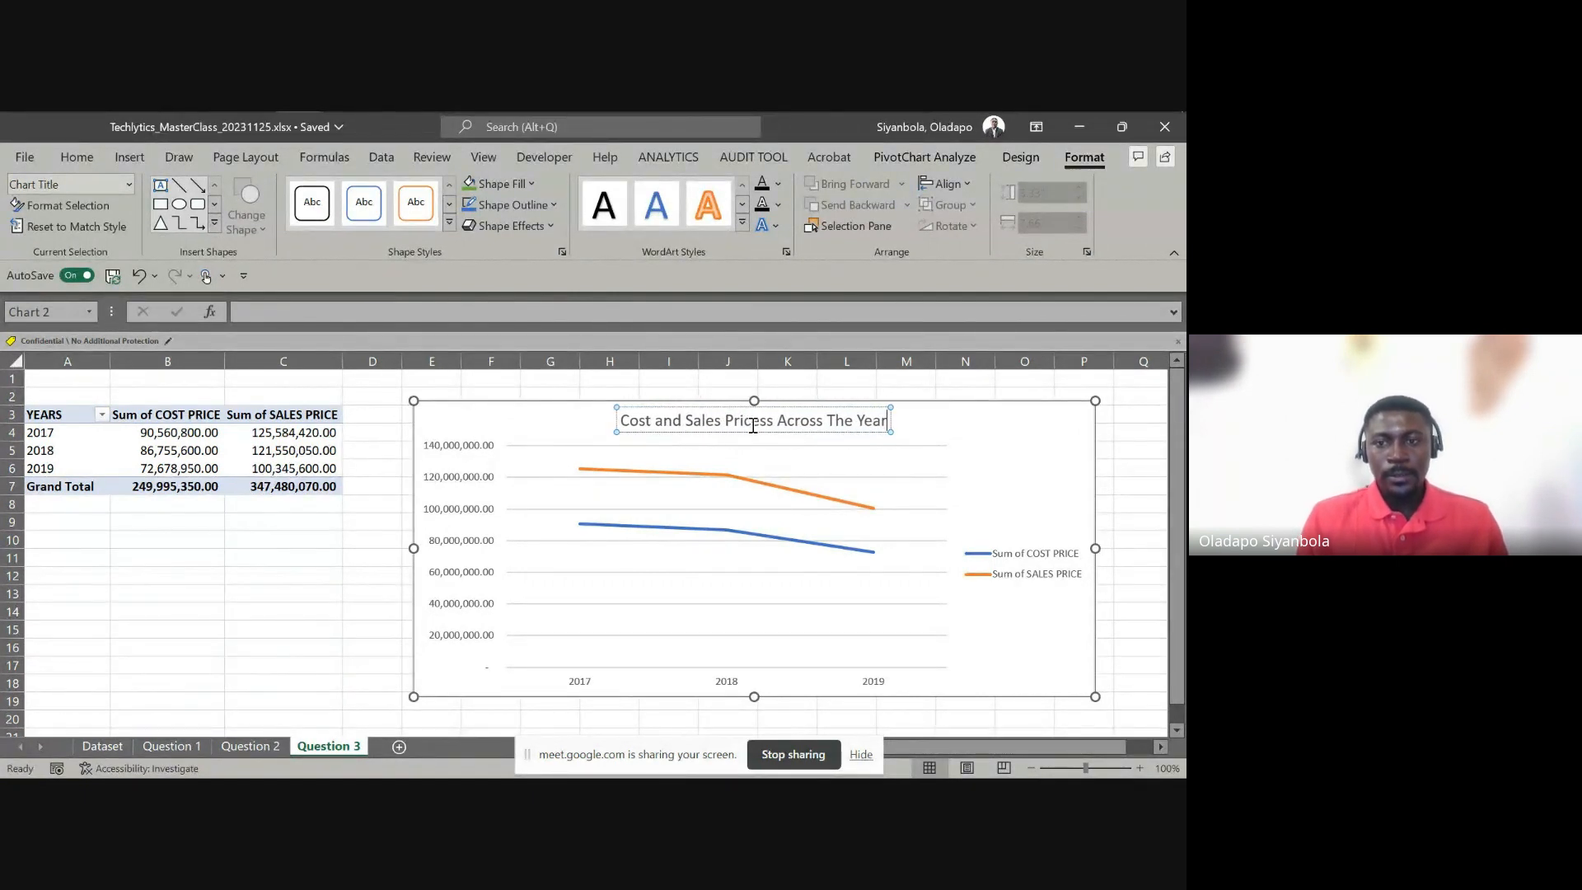
pyautogui.click(524, 476)
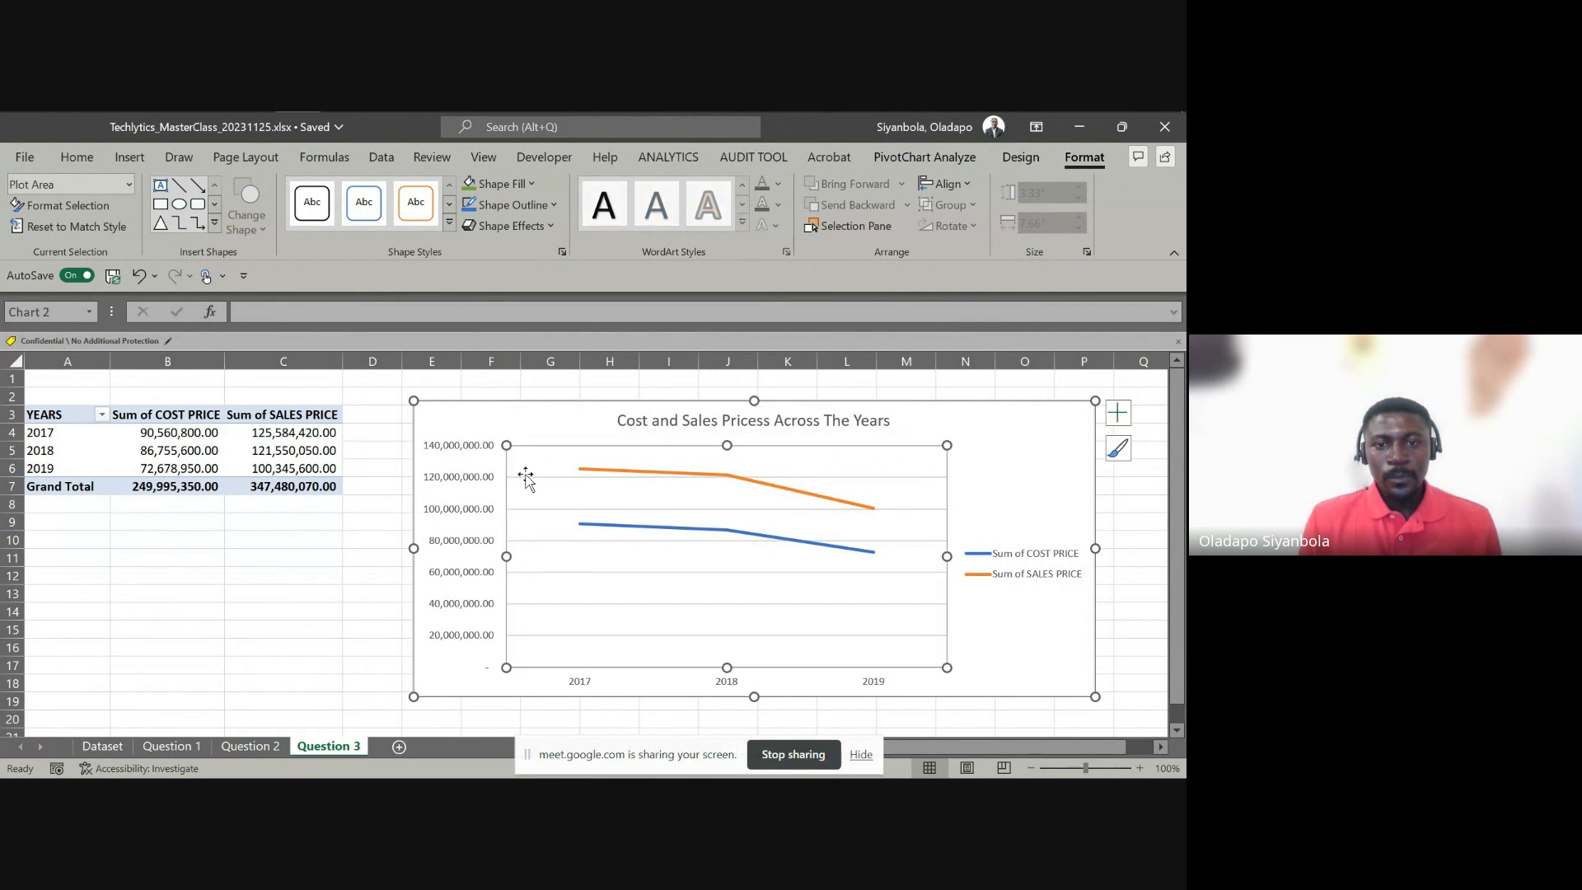
# Delete the chart's horizontal gridlines and enlarge the chart to about 3.58" by 8.41"
pyautogui.click(526, 478)
pyautogui.press('Delete')
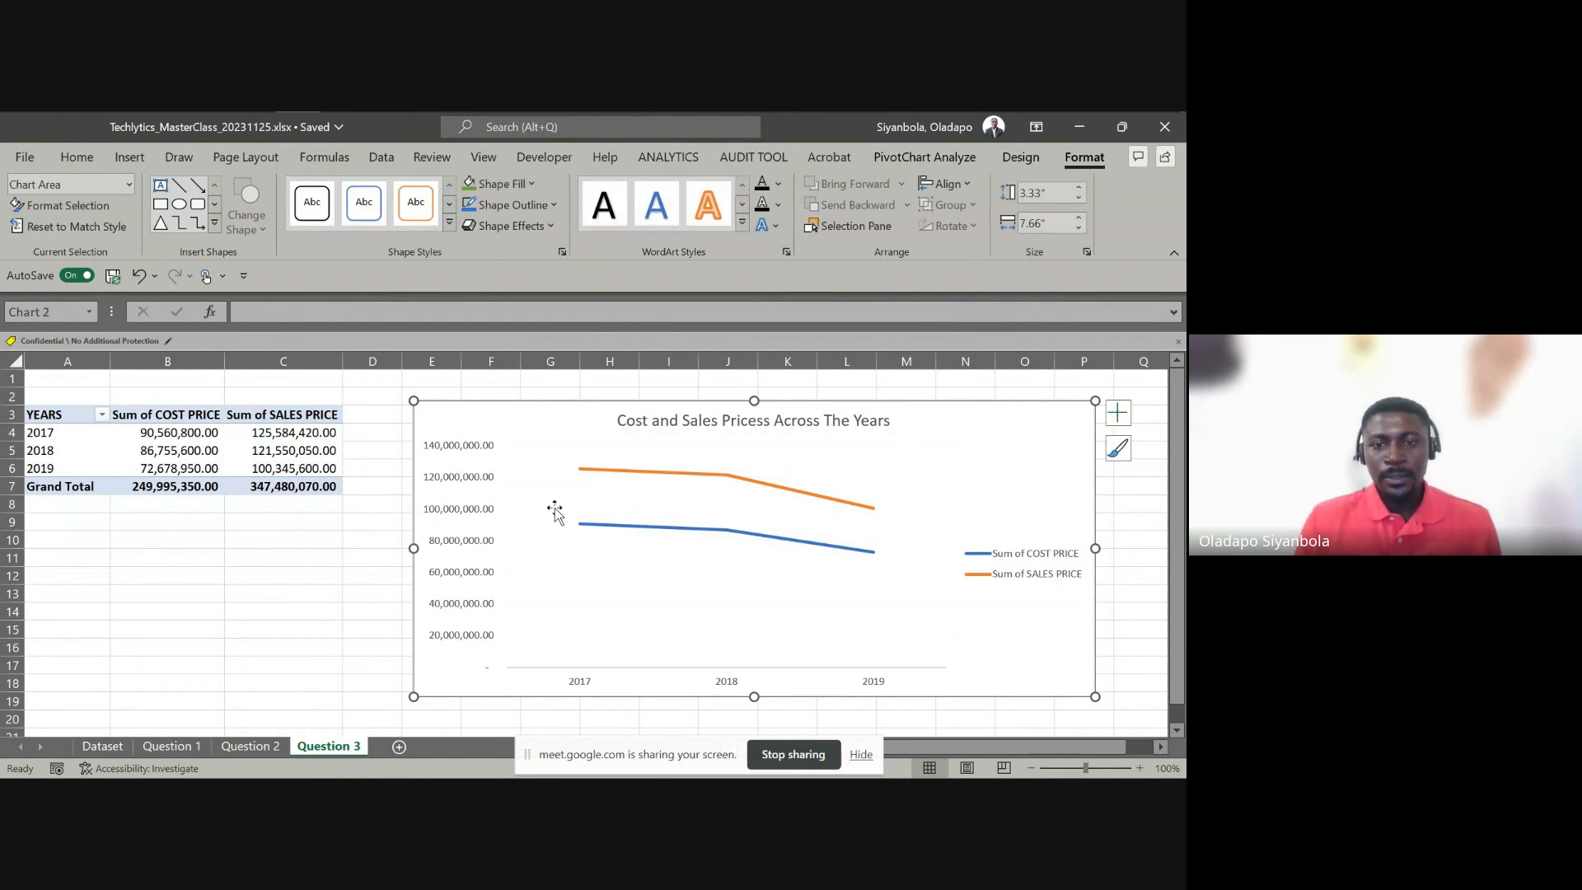
pyautogui.moveTo(413, 696); pyautogui.dragTo(355, 717)
# Add data labels to both the Sum of COST PRICE and Sum of SALES PRICE lines
pyautogui.click(621, 542)
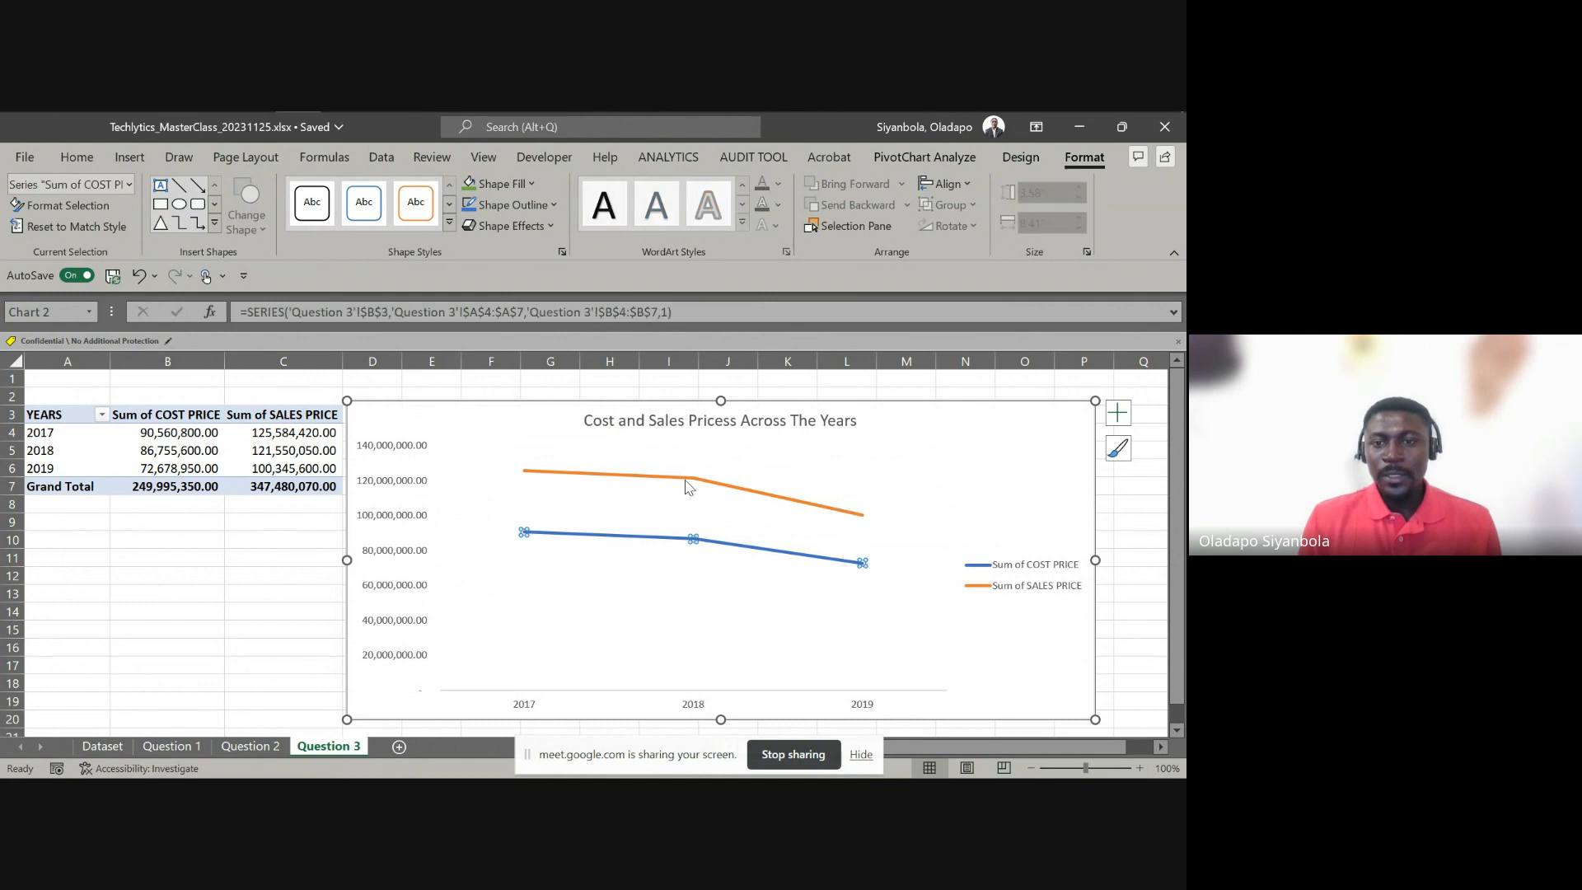
pyautogui.click(1118, 412)
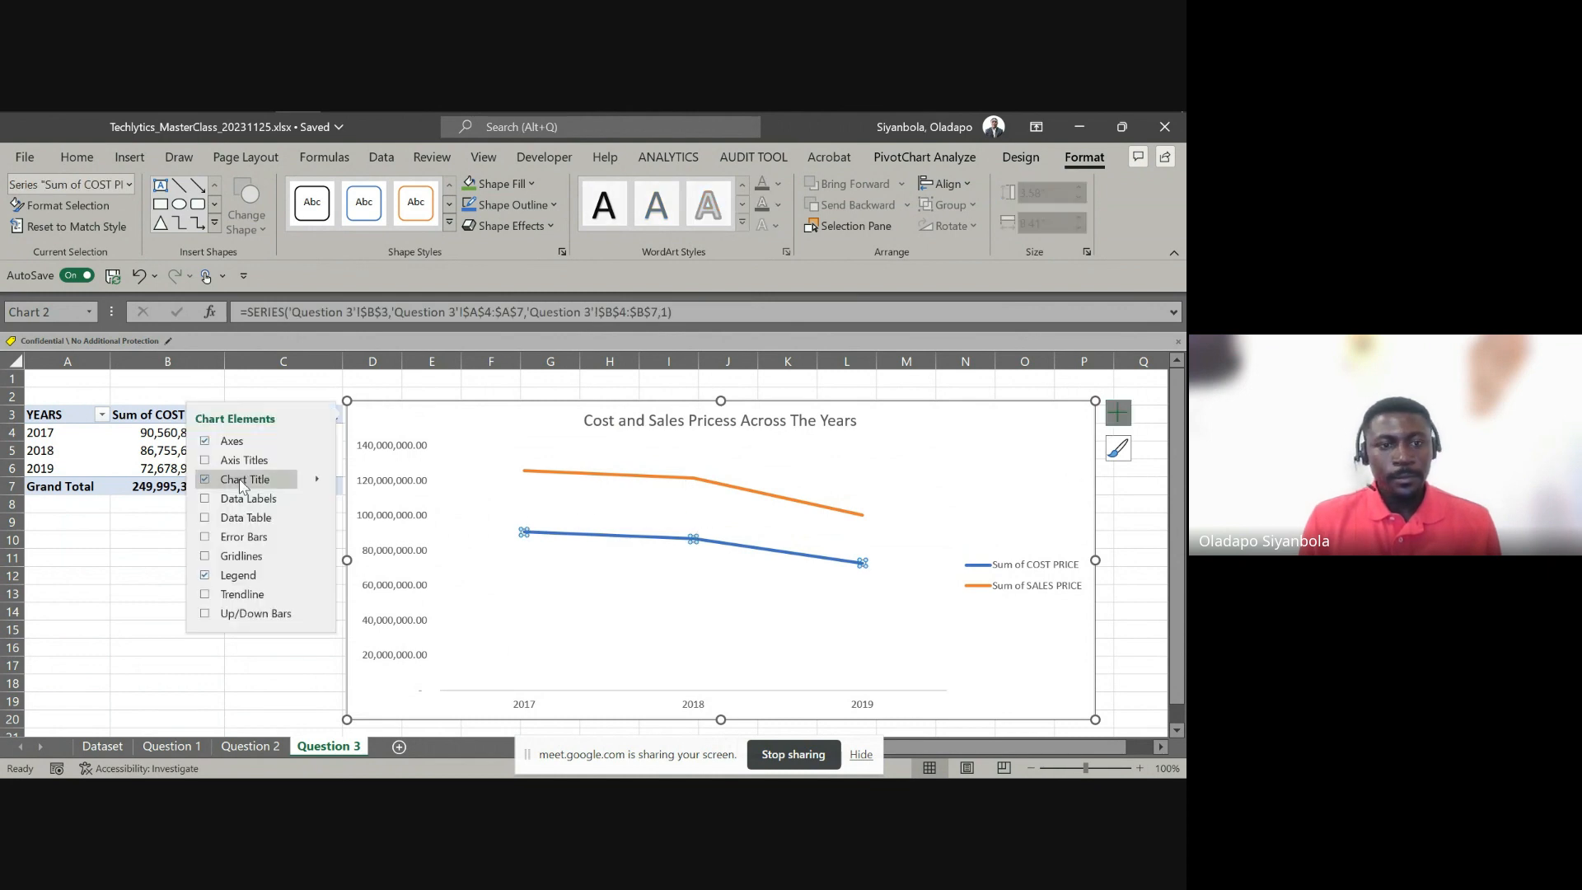
pyautogui.click(205, 499)
pyautogui.click(553, 472)
pyautogui.click(205, 500)
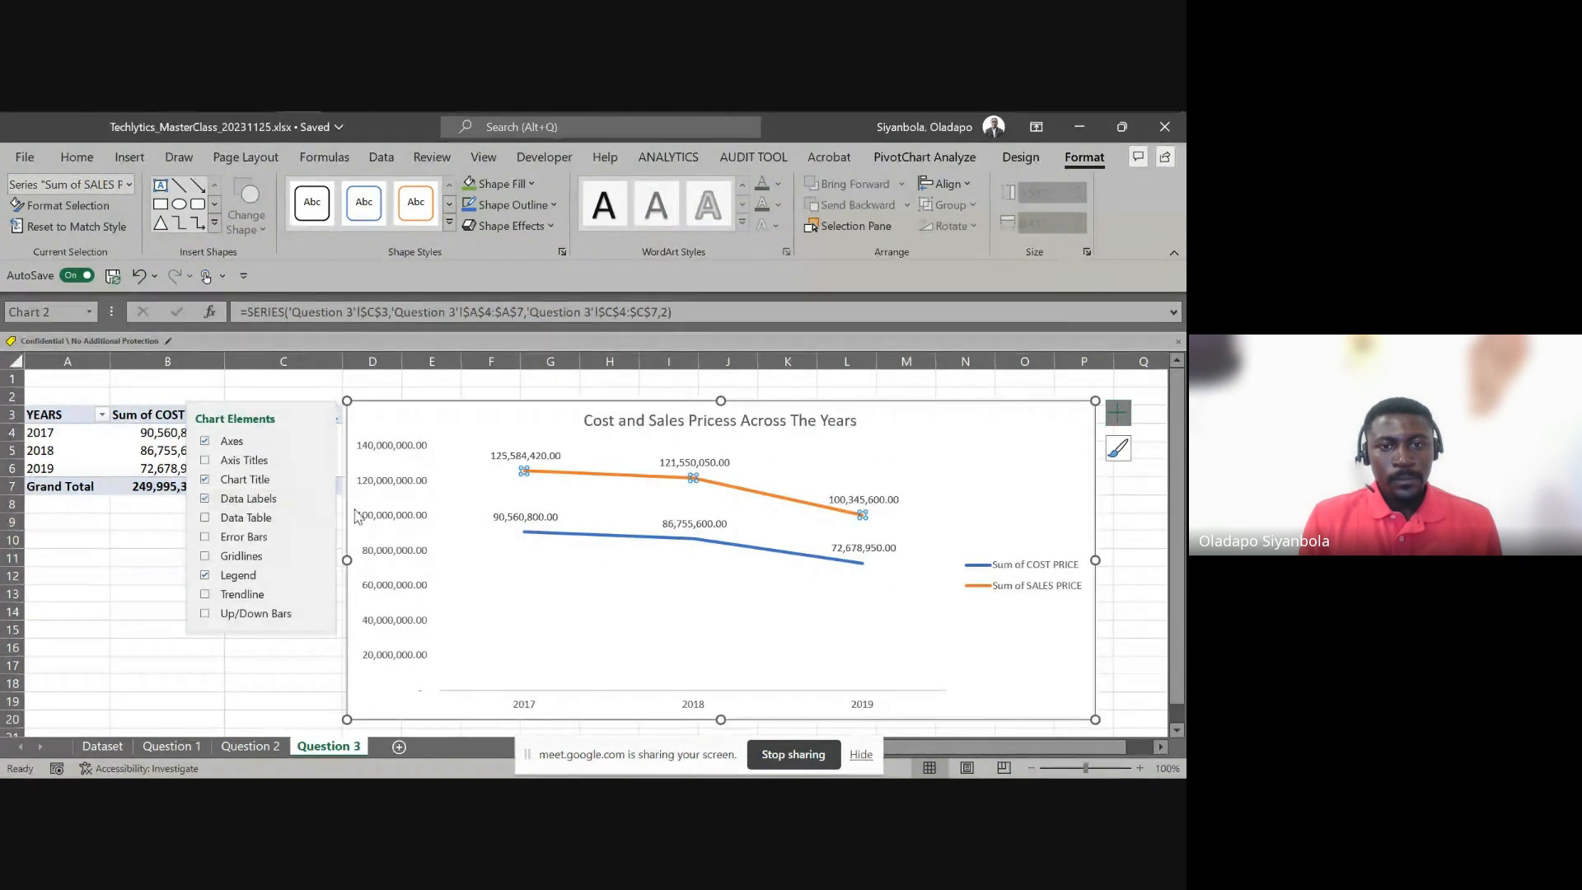
# Delete the chart's vertical value axis and undo the deletion
pyautogui.click(356, 515)
pyautogui.press('Delete')
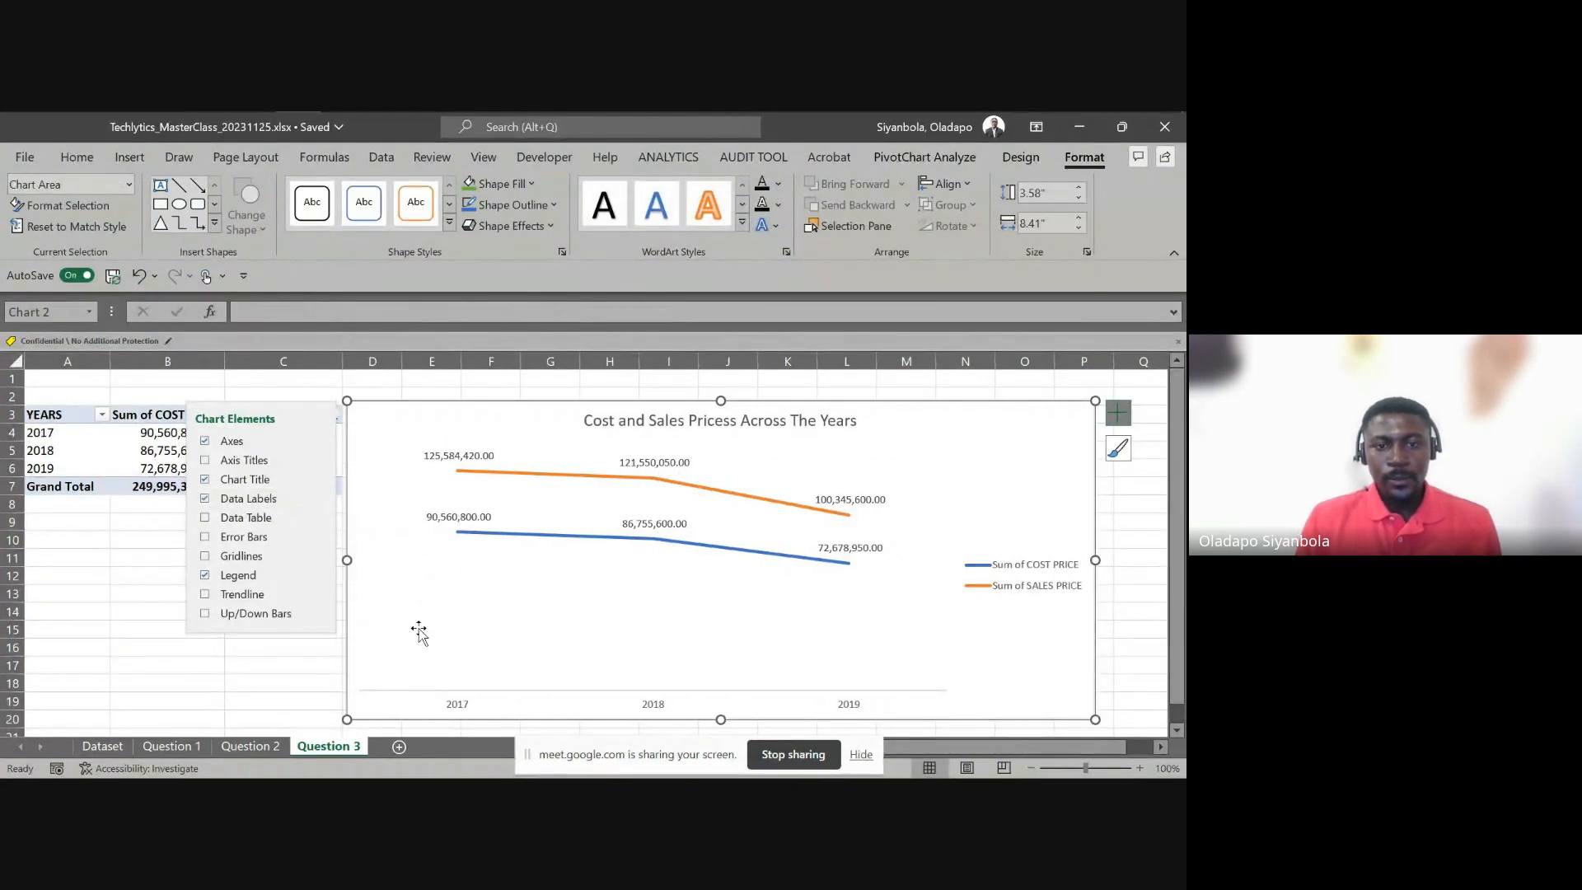
pyautogui.hotkey('ctrl', 'z')
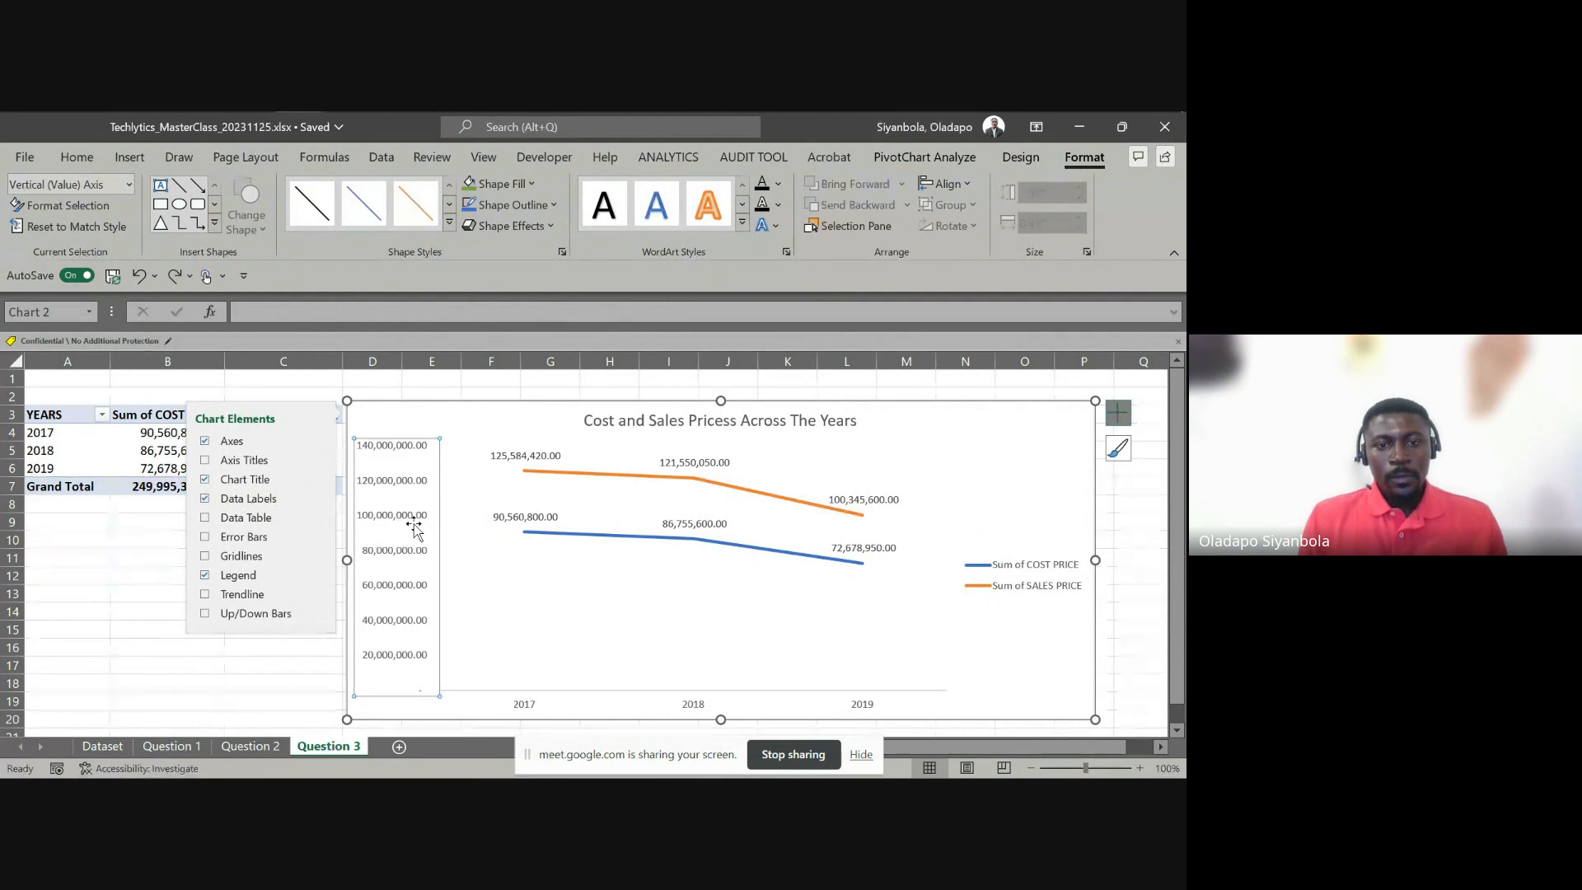
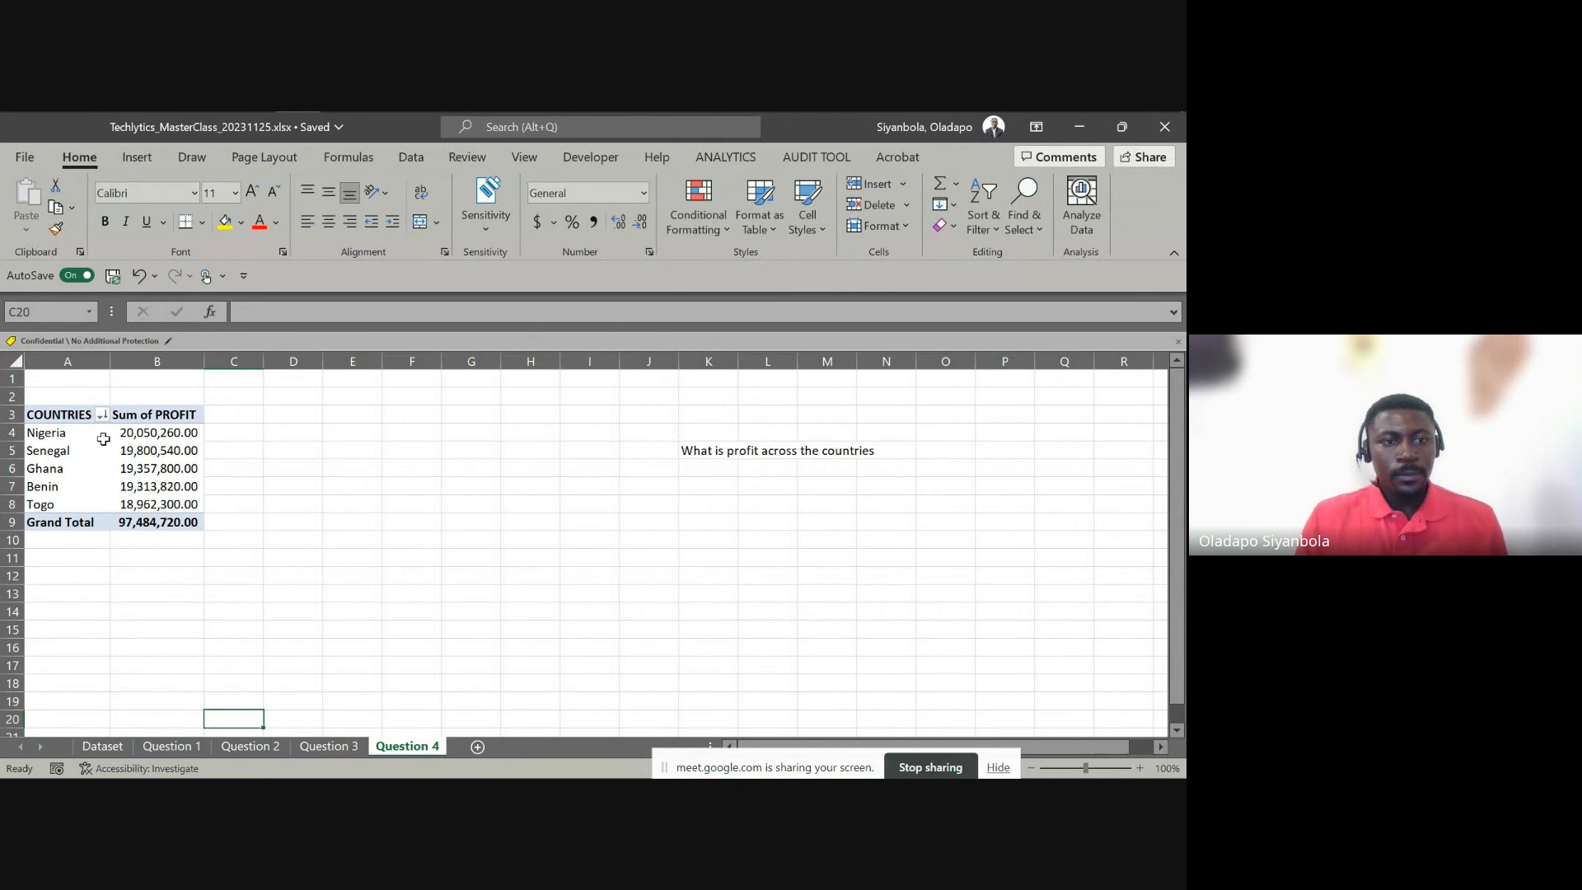
# Remove the COUNTRY and PROFIT fields from the pivot table on the Question 4 sheet
pyautogui.click(103, 439)
pyautogui.click(1094, 161)
pyautogui.click(1011, 163)
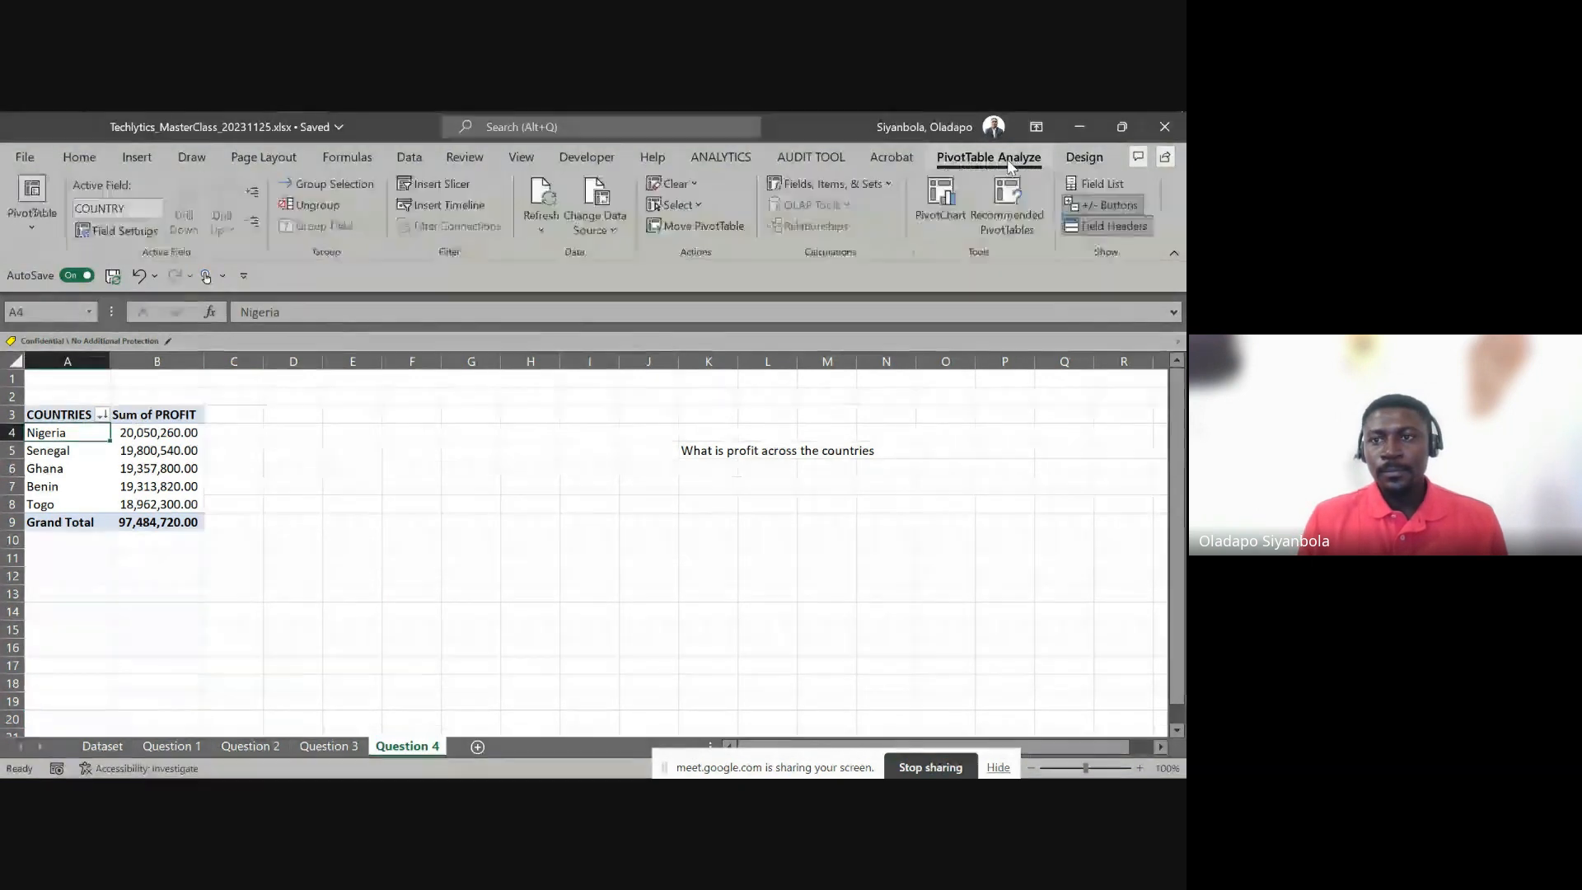
pyautogui.click(128, 455)
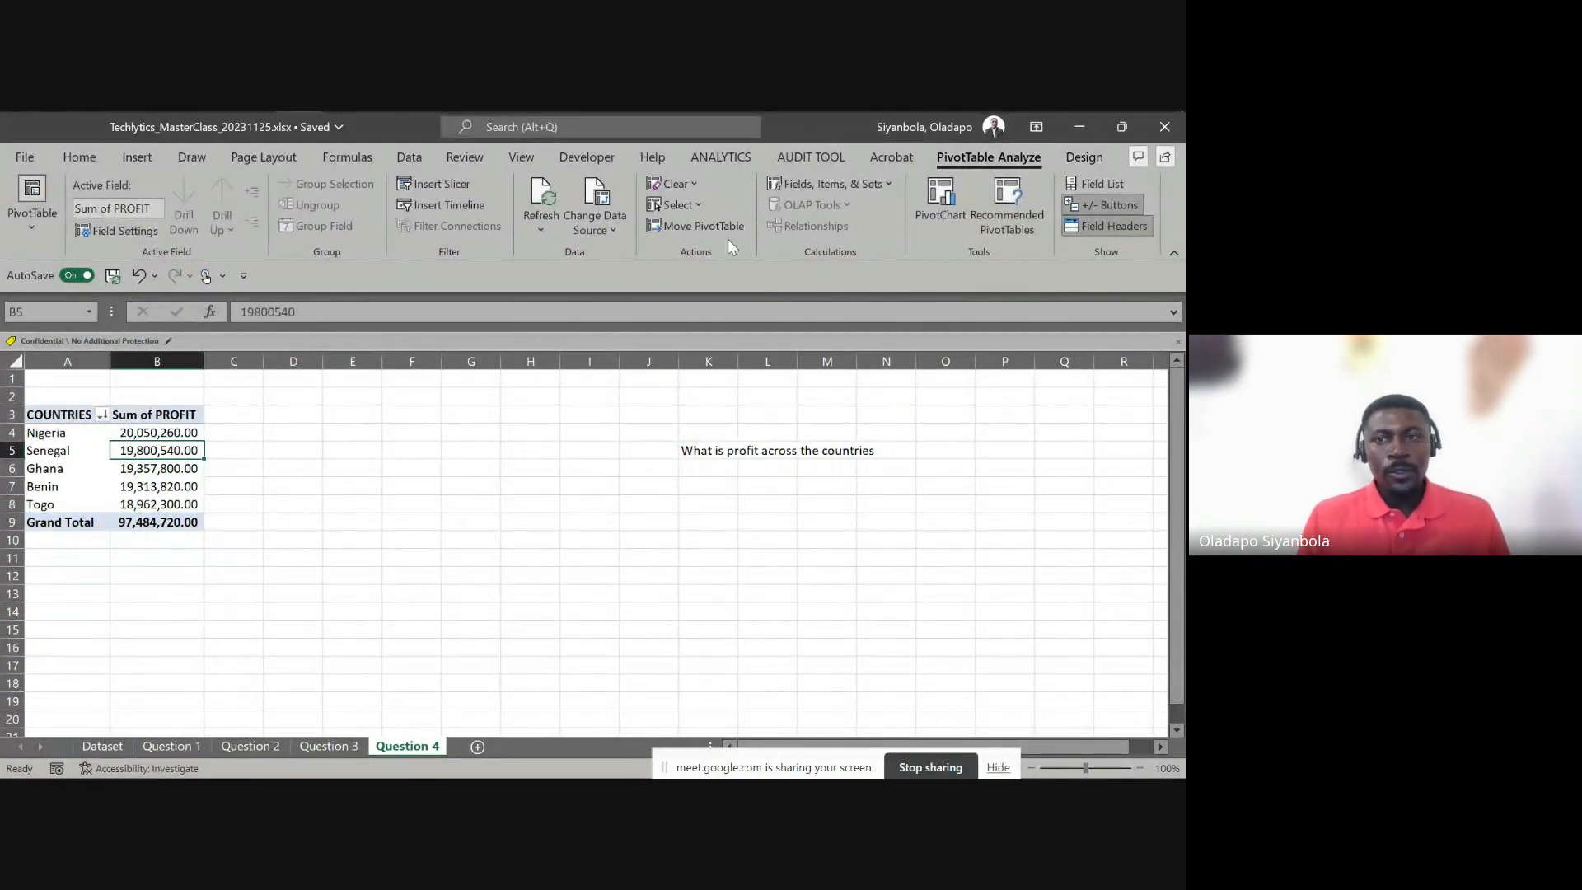
pyautogui.click(1103, 185)
pyautogui.click(885, 544)
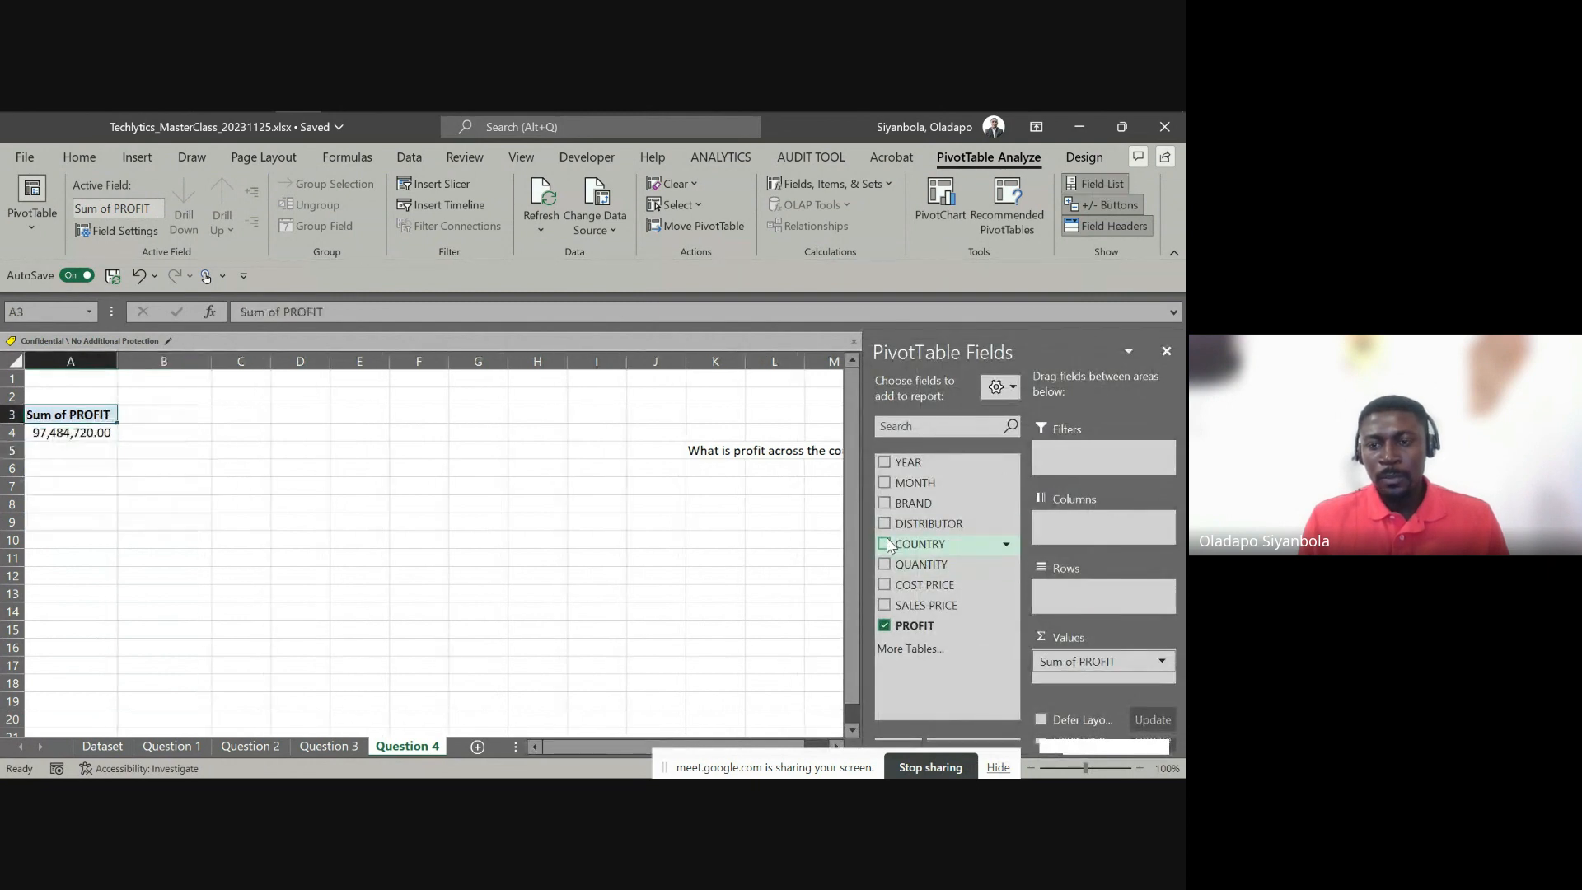
pyautogui.click(884, 625)
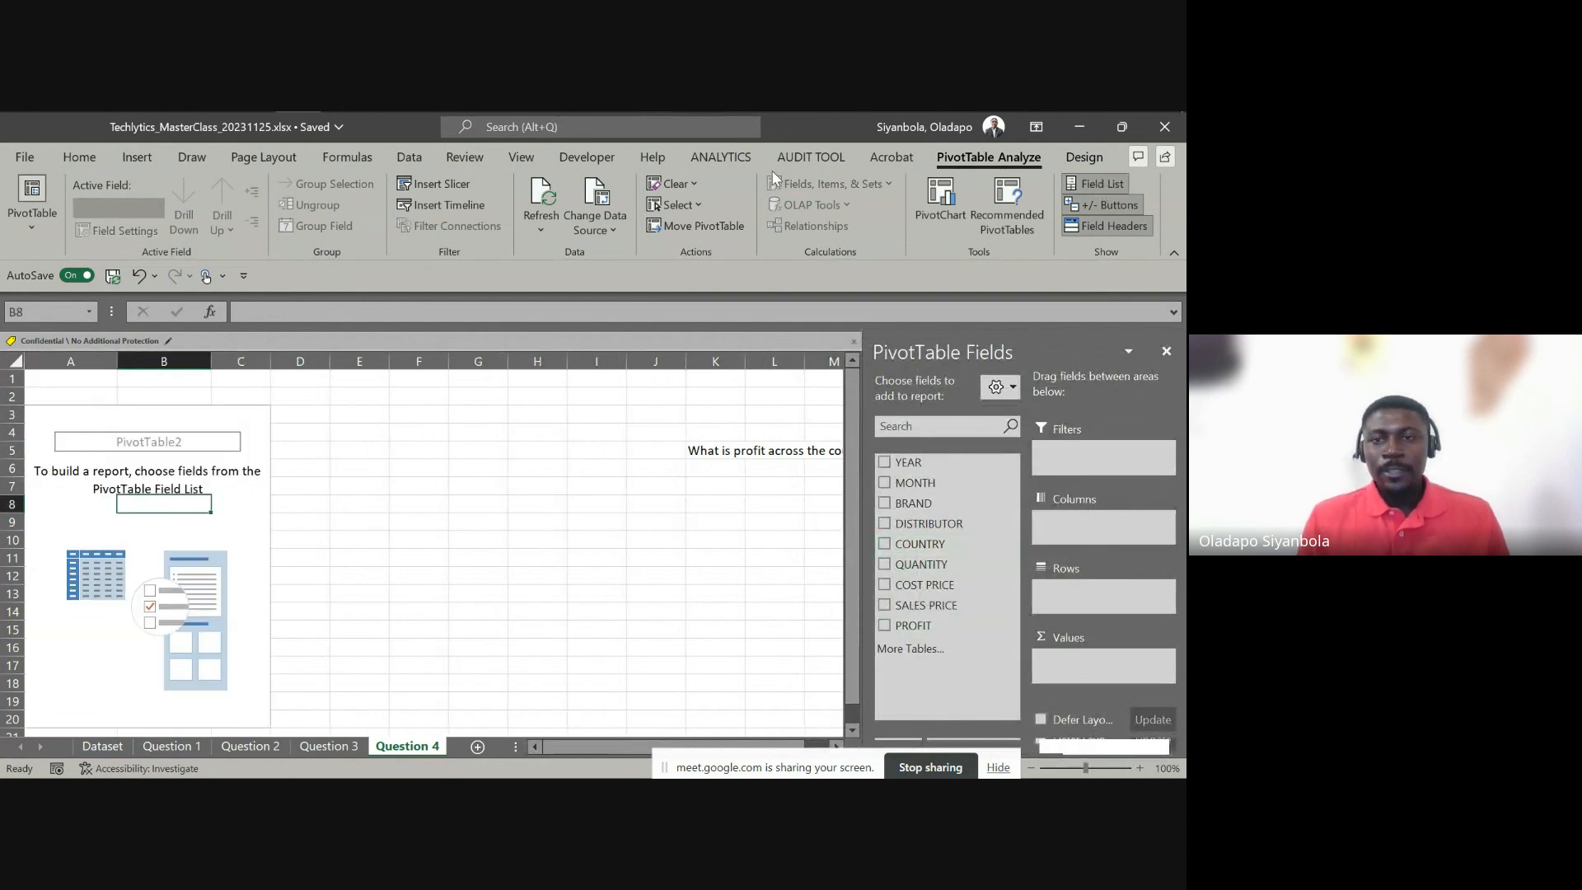
pyautogui.click(528, 227)
pyautogui.click(586, 282)
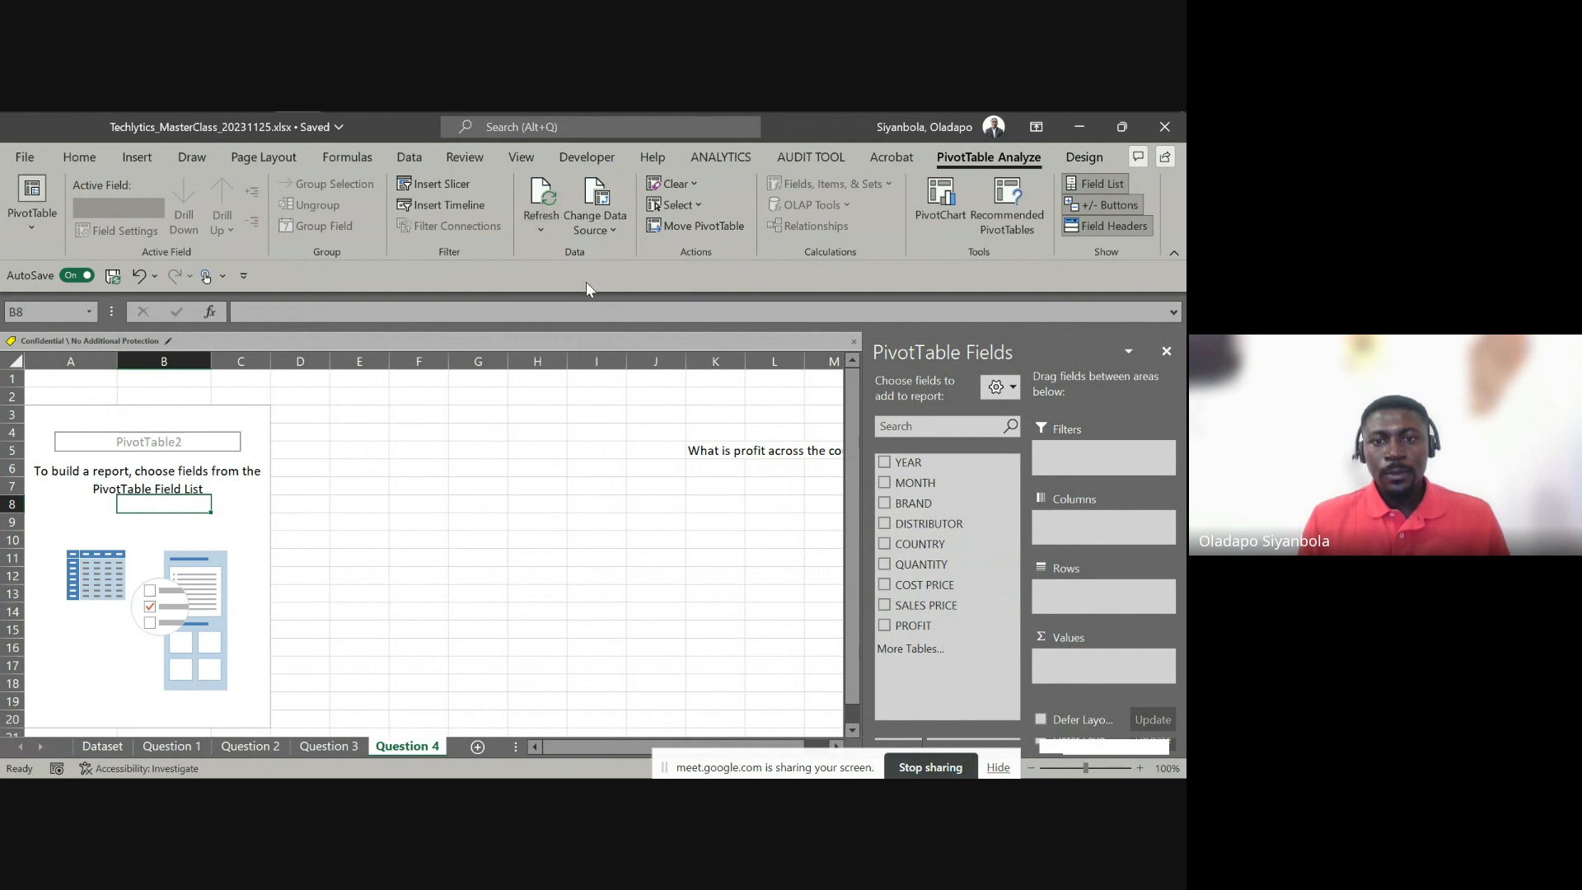
# Switch to the Dataset sheet and check its list of questions with the Accessibility pane closed
pyautogui.click(138, 768)
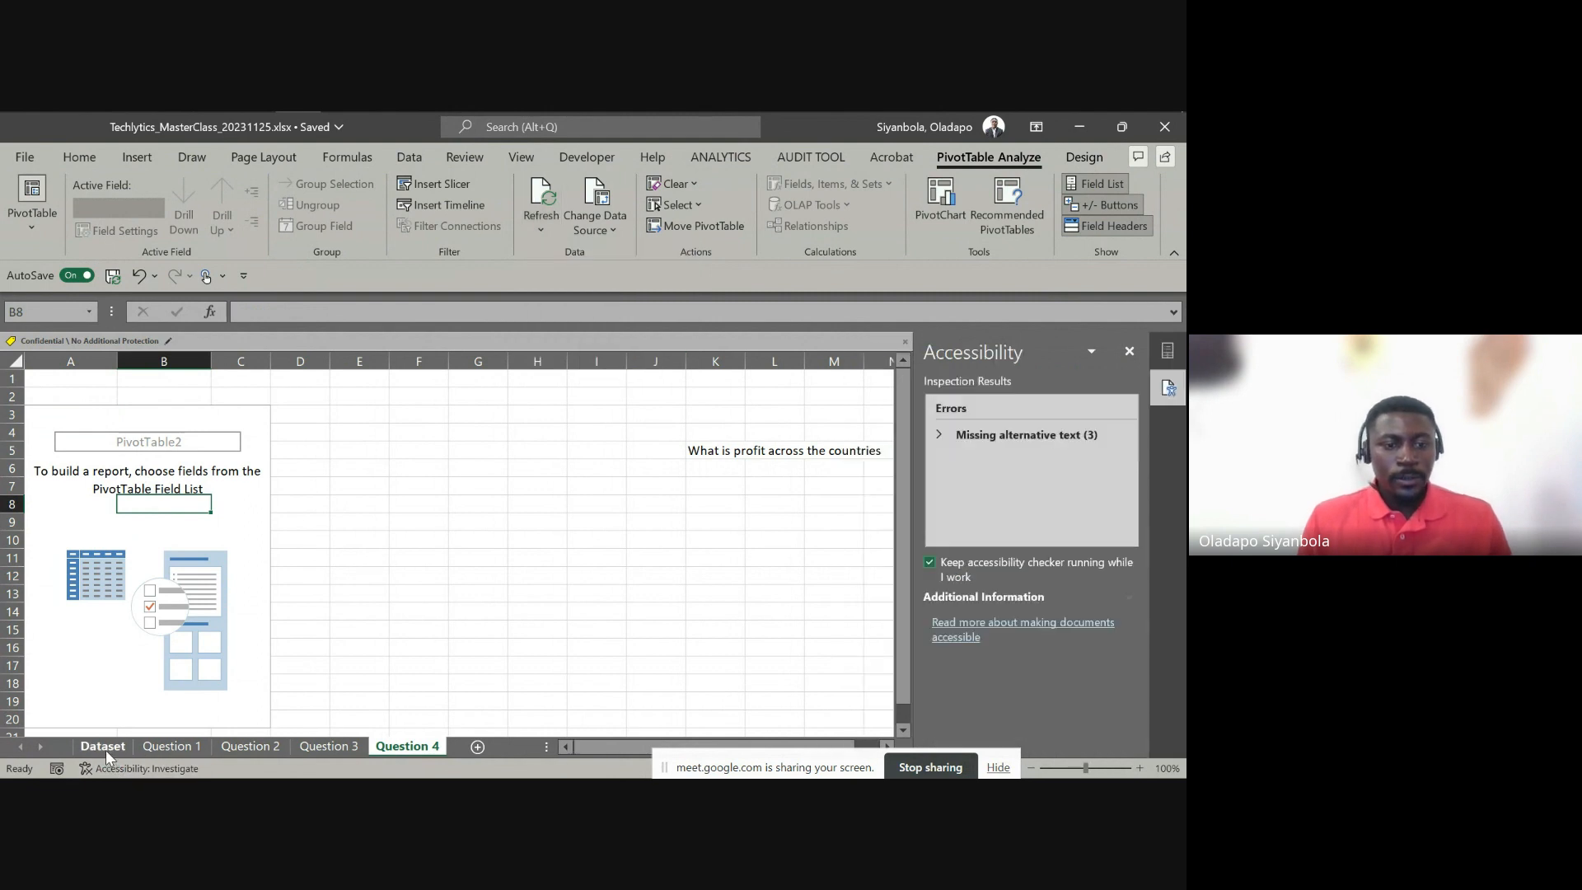
pyautogui.click(102, 749)
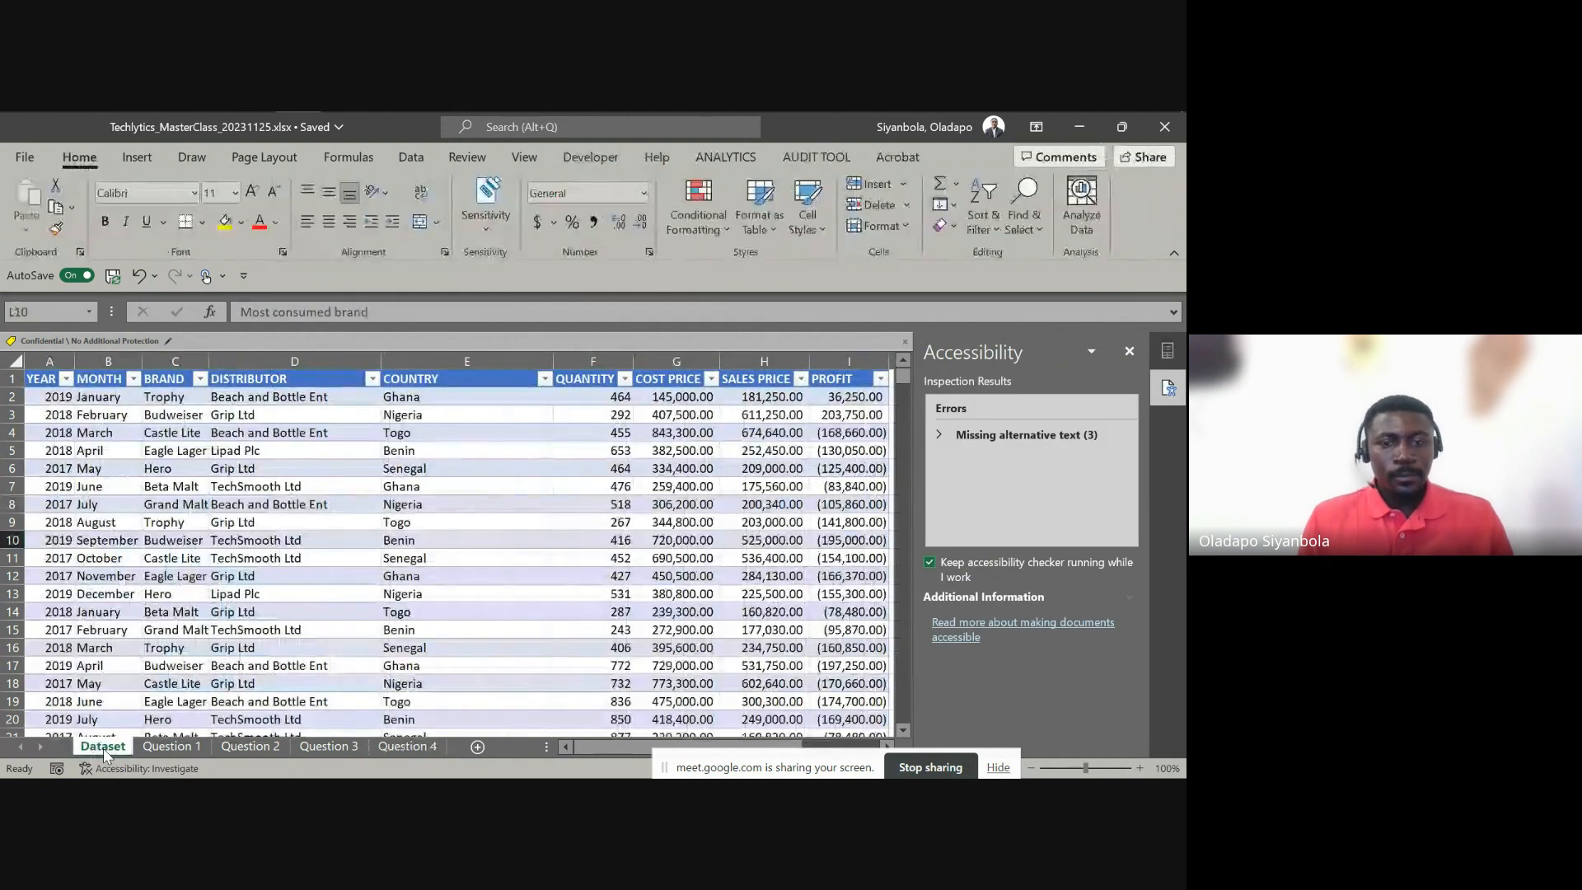
pyautogui.click(1129, 351)
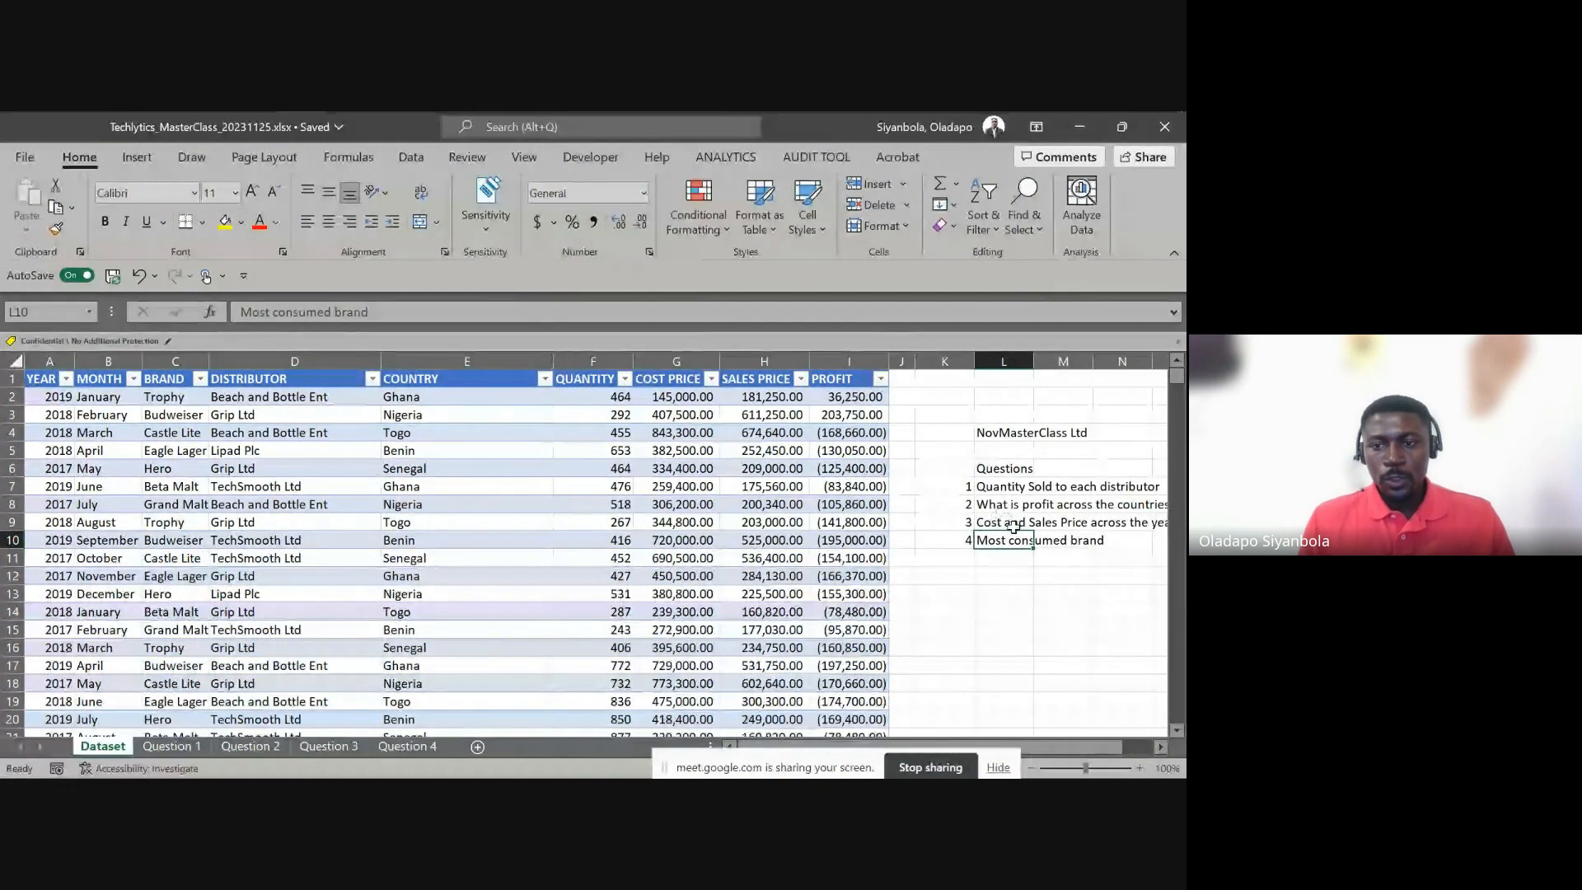
# Copy the question "Most consumed brand" from the Dataset sheet over the question text in cell K5 of the Question 4 sheet
pyautogui.hotkey('ctrl', 'c')
pyautogui.click(408, 747)
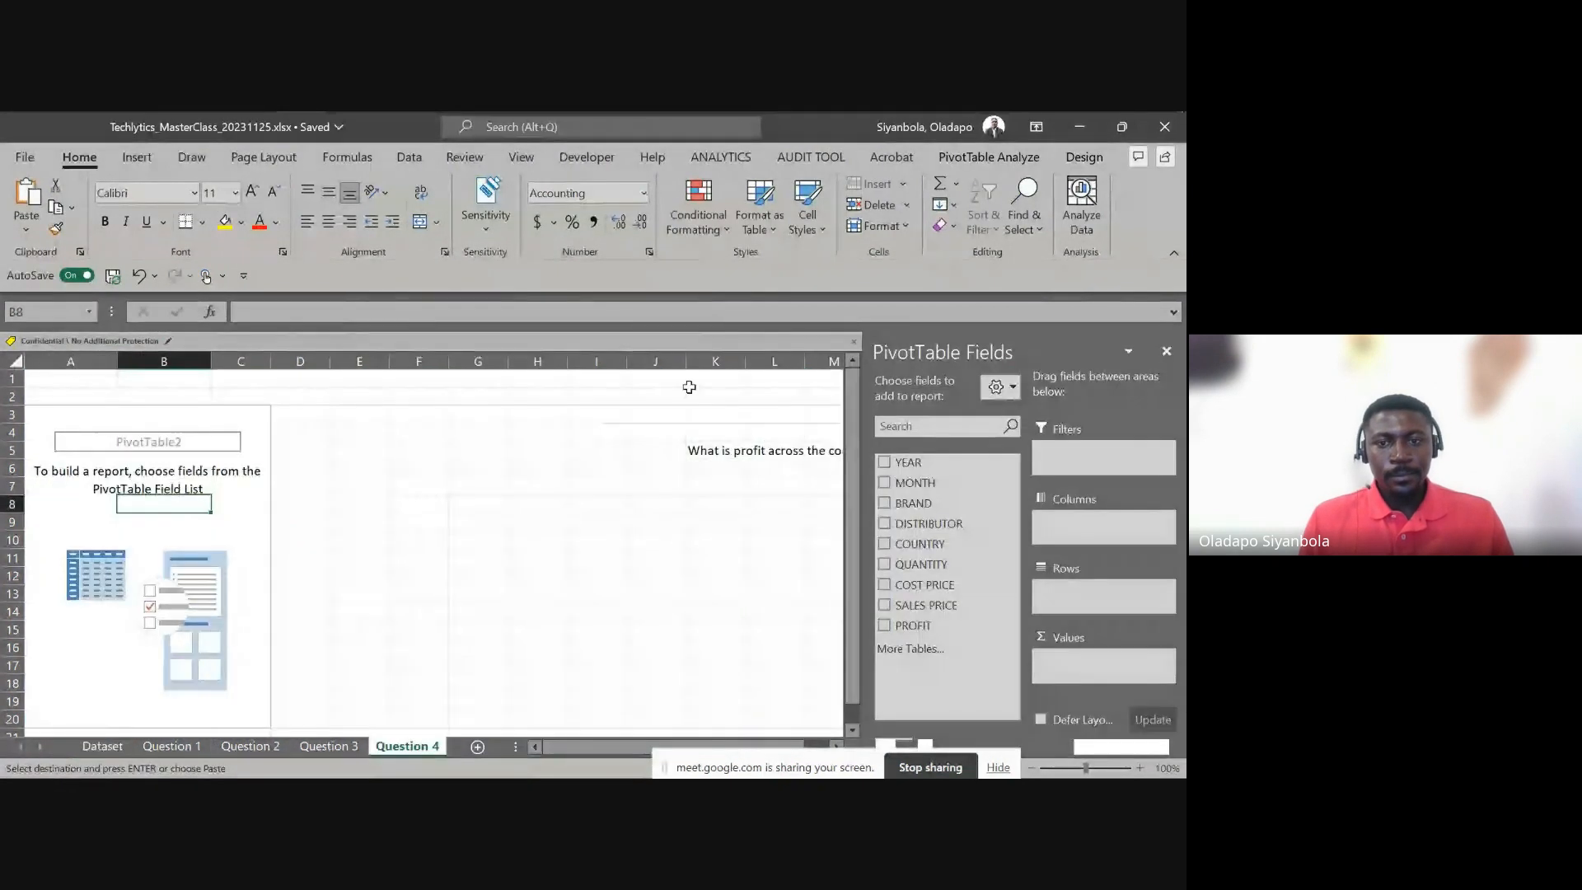
pyautogui.click(709, 450)
pyautogui.hotkey('ctrl', 'v')
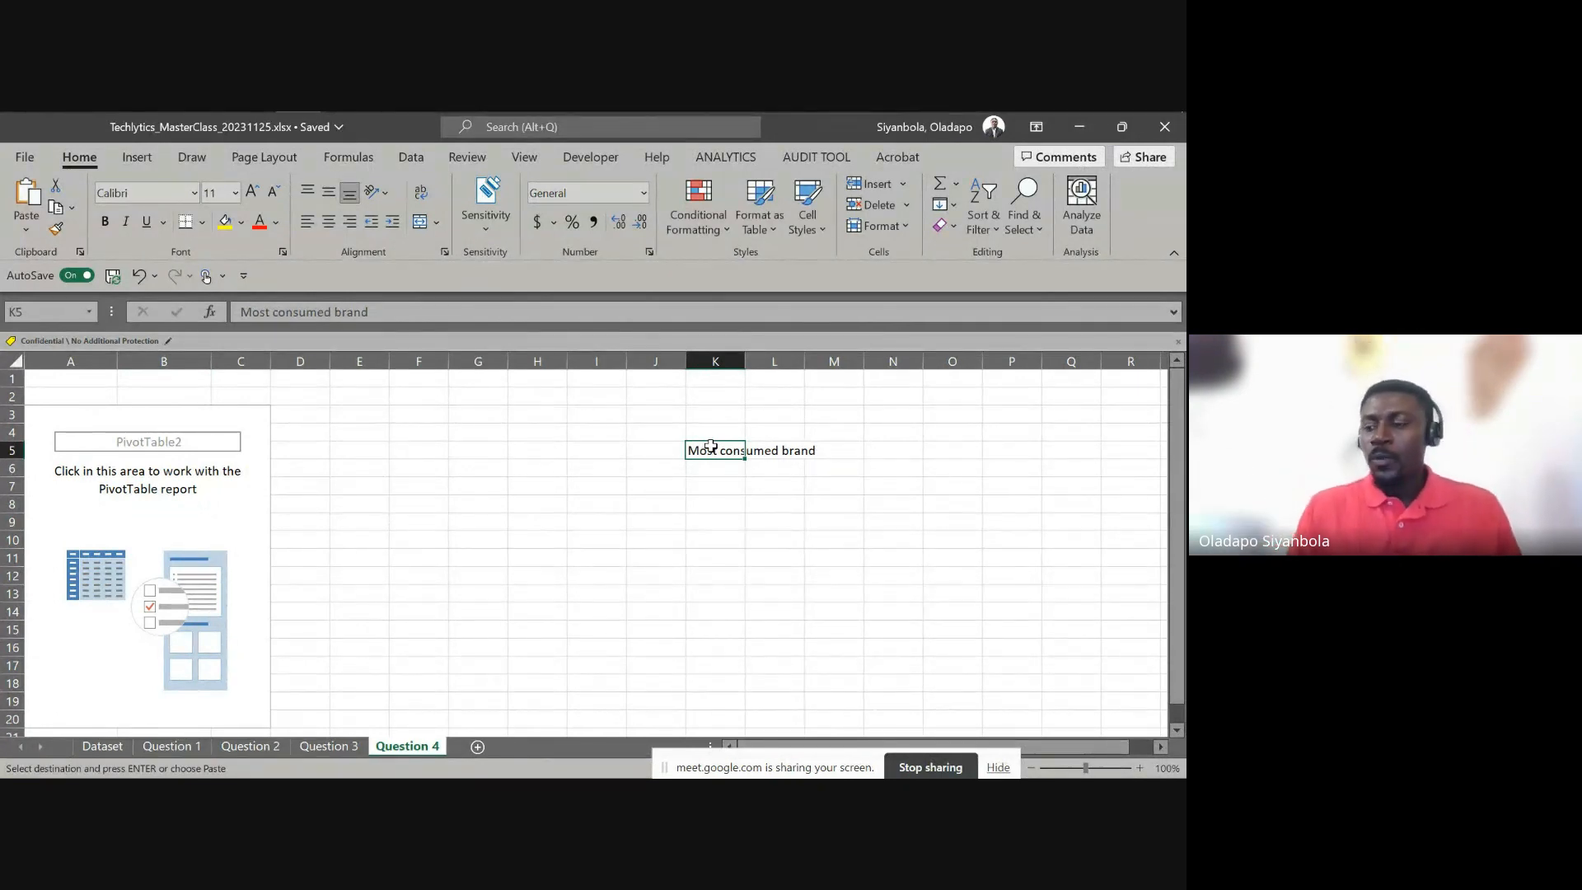
# Build the pivot table with BRAND as rows and Sum of QUANTITY as values, and rename its row header to BRAND
pyautogui.click(121, 467)
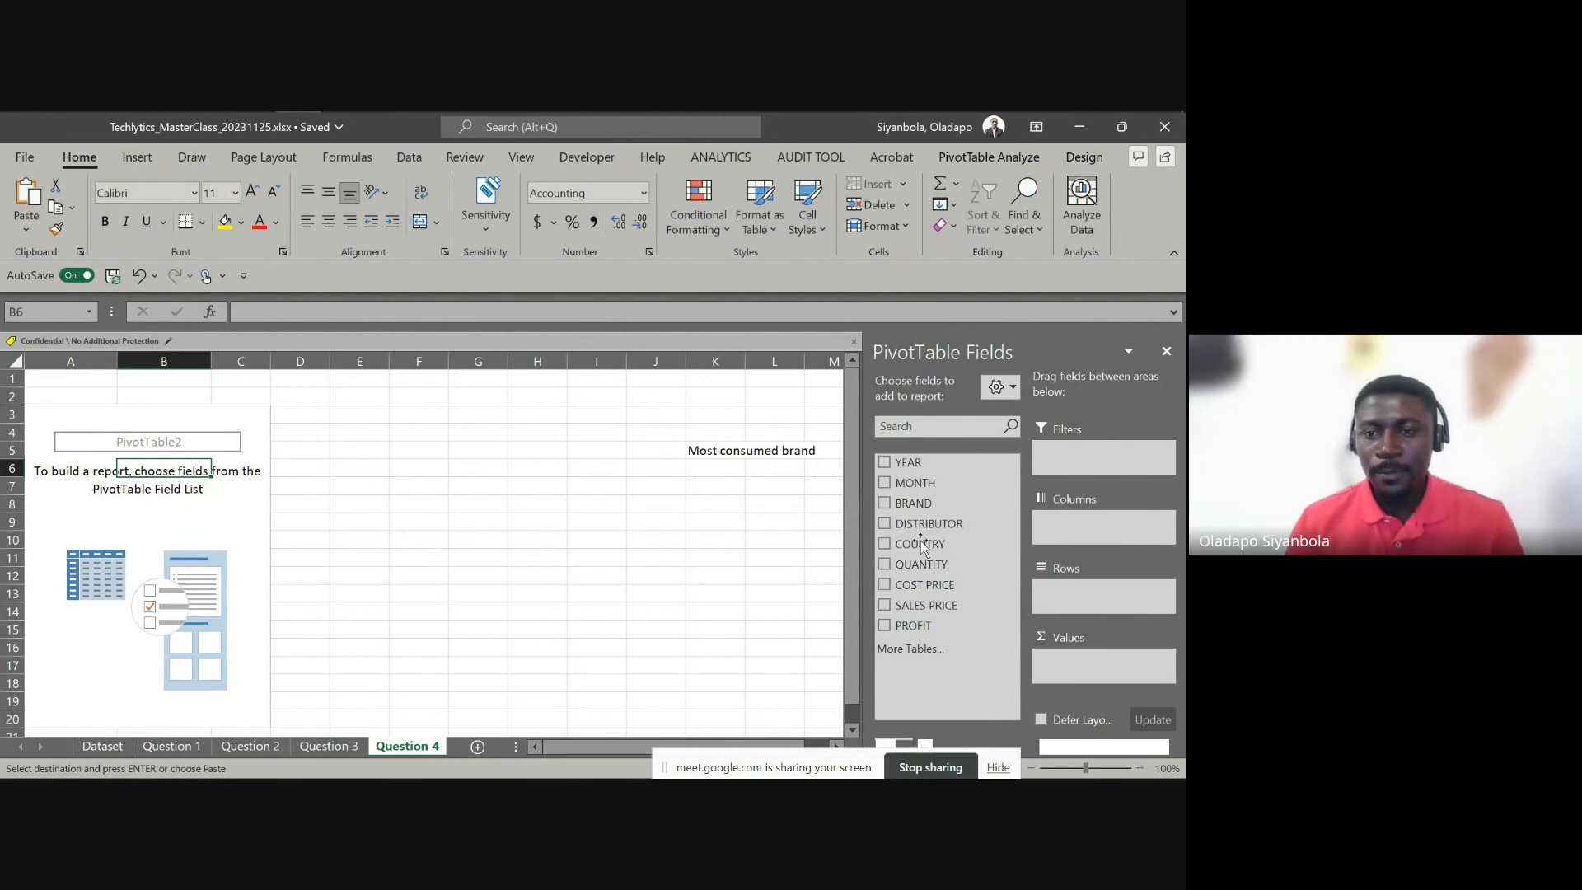
pyautogui.moveTo(901, 506); pyautogui.dragTo(1081, 618)
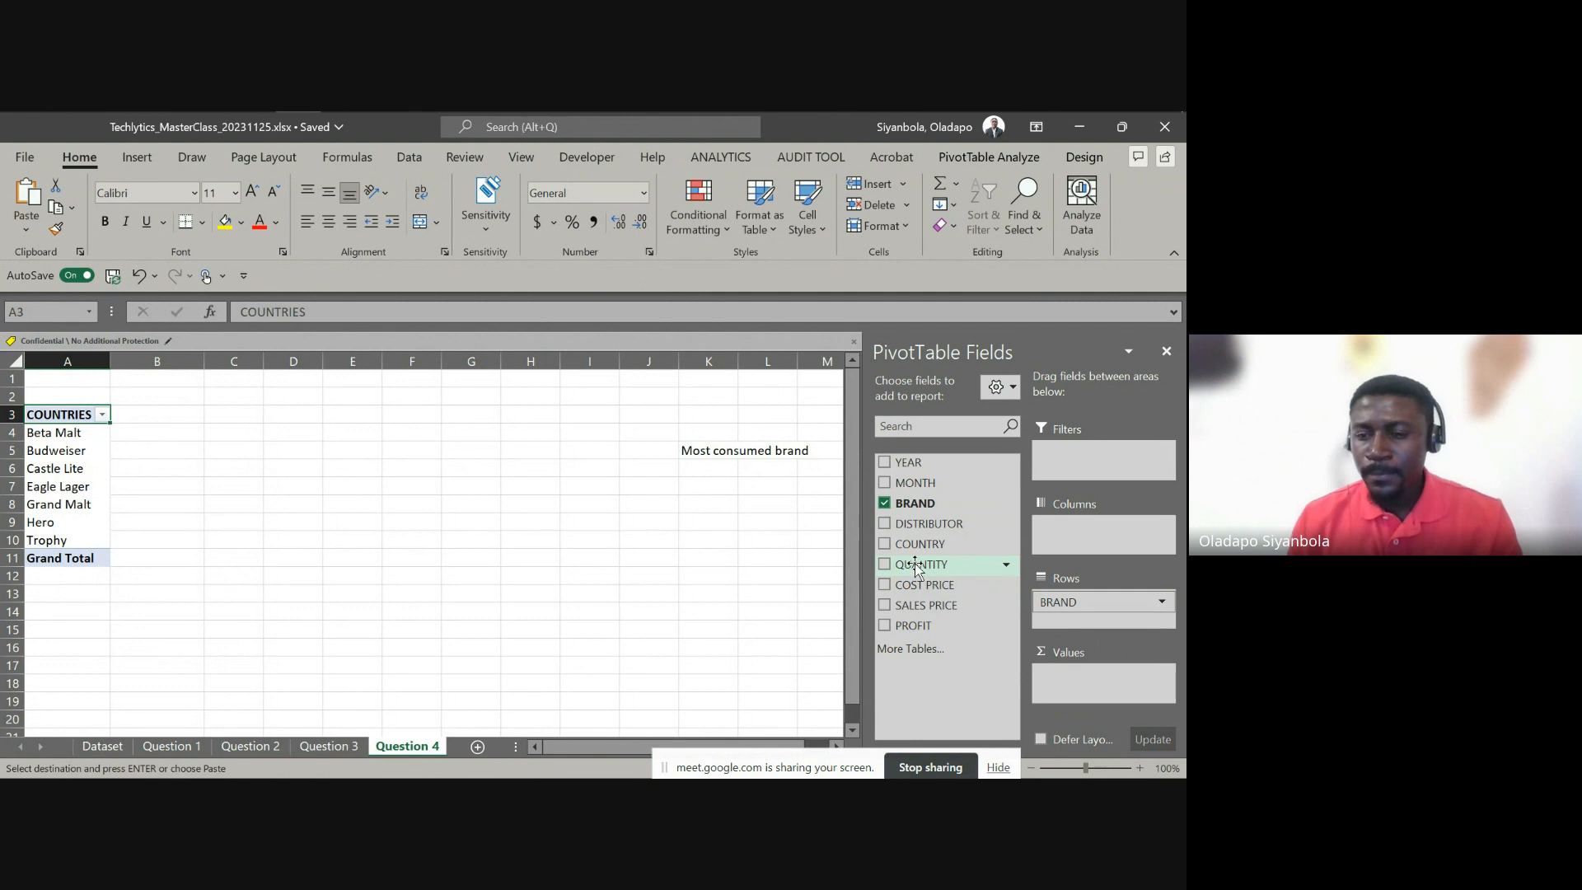
pyautogui.moveTo(916, 566); pyautogui.dragTo(1076, 692)
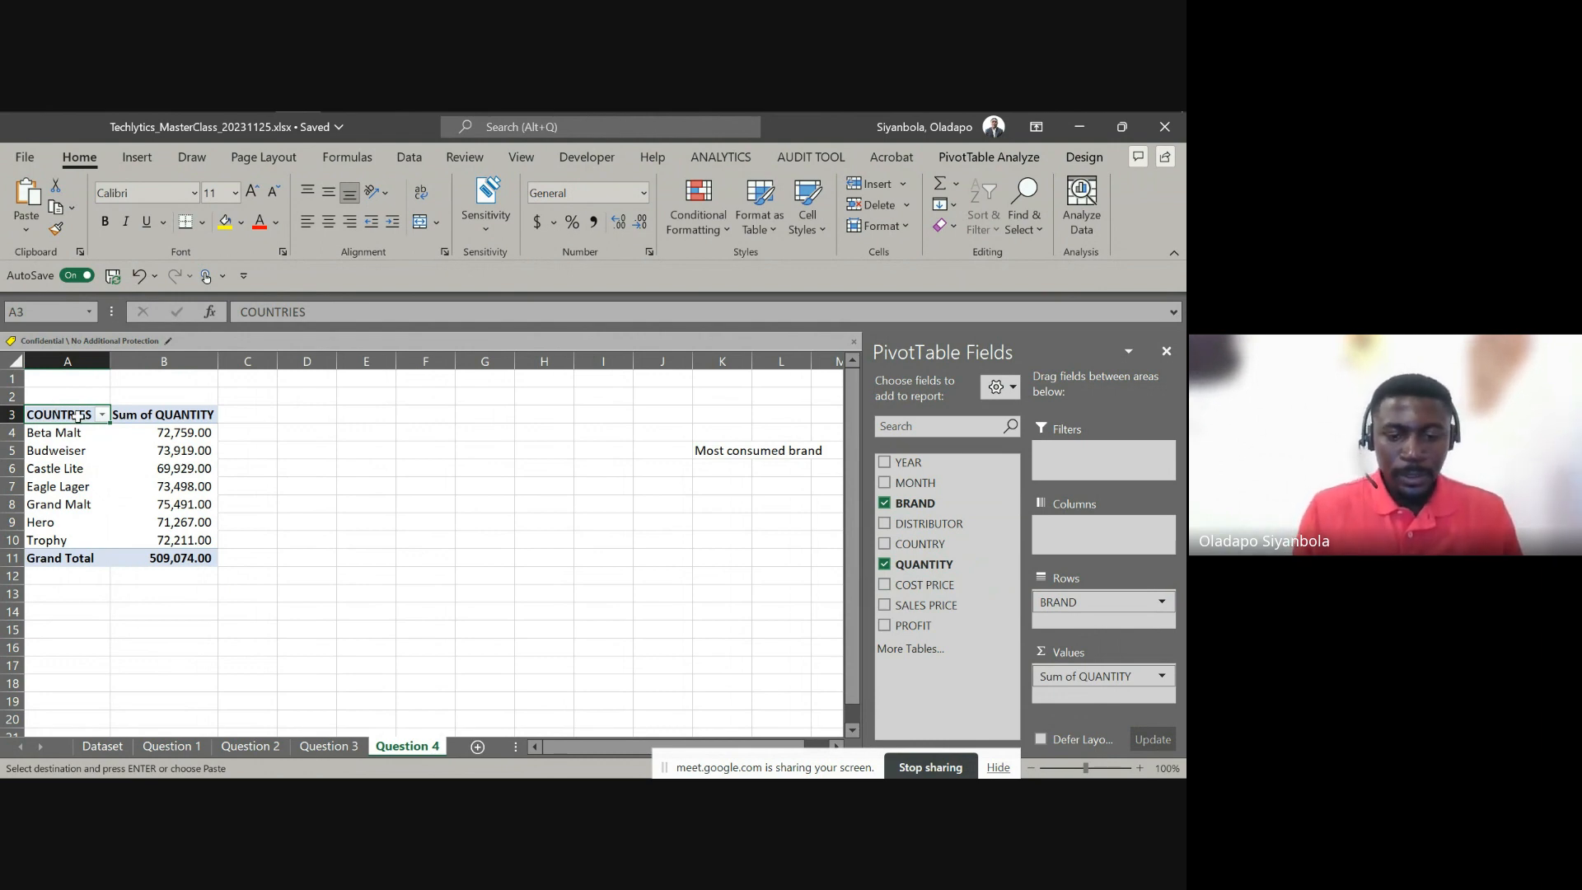
pyautogui.write('BRAND')
pyautogui.press('Return')
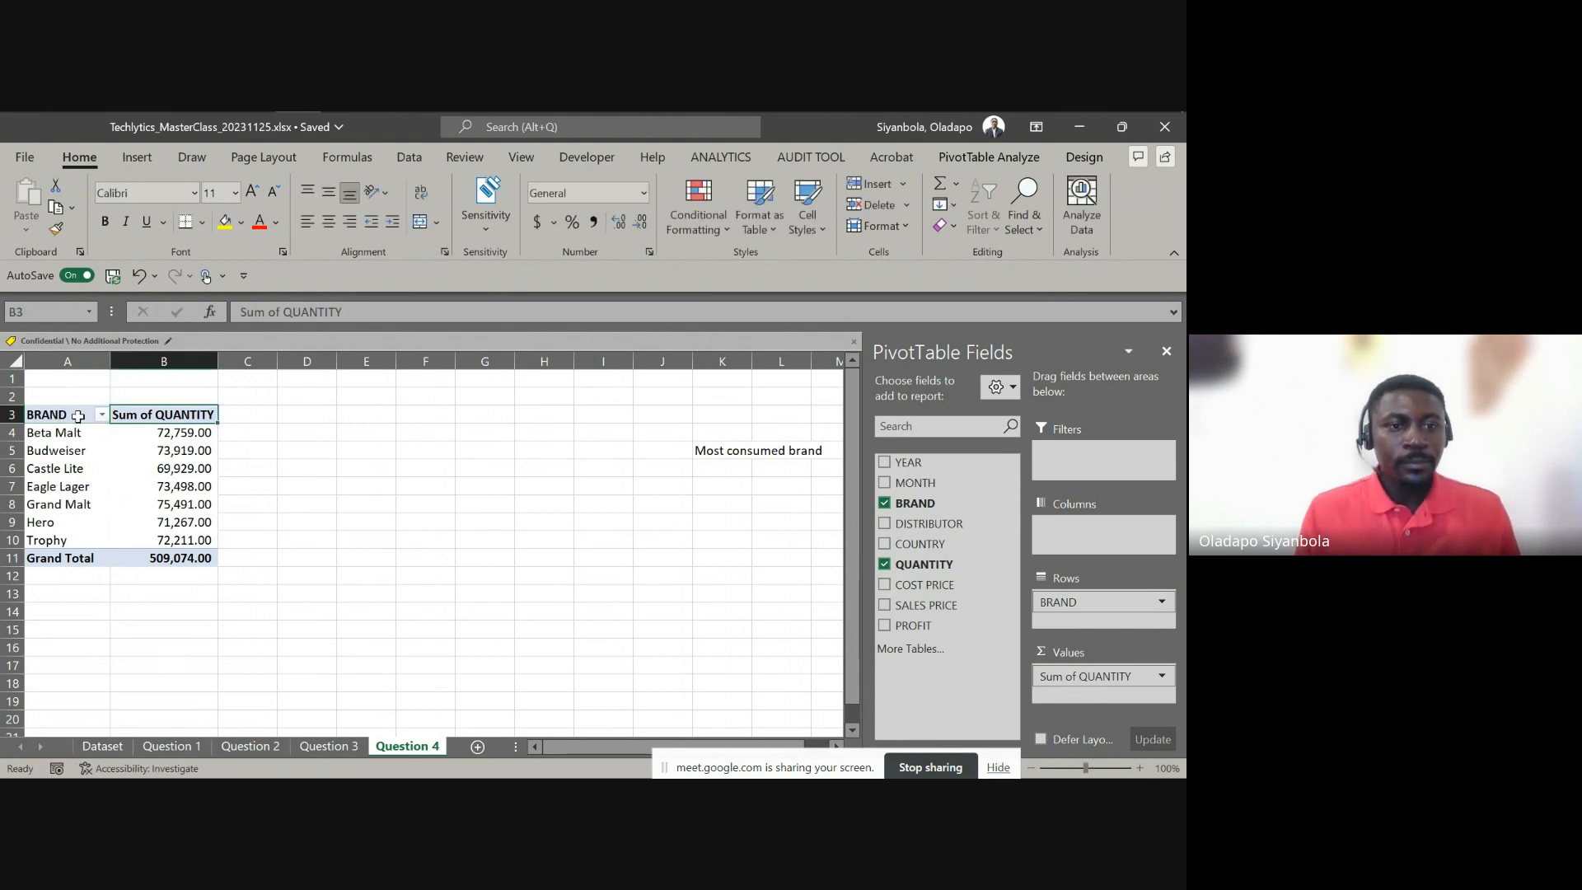
# Format the pivot table's Sum of QUANTITY values, including the grand total, to show no decimal places
pyautogui.click(192, 429)
pyautogui.moveTo(192, 429); pyautogui.dragTo(182, 538)
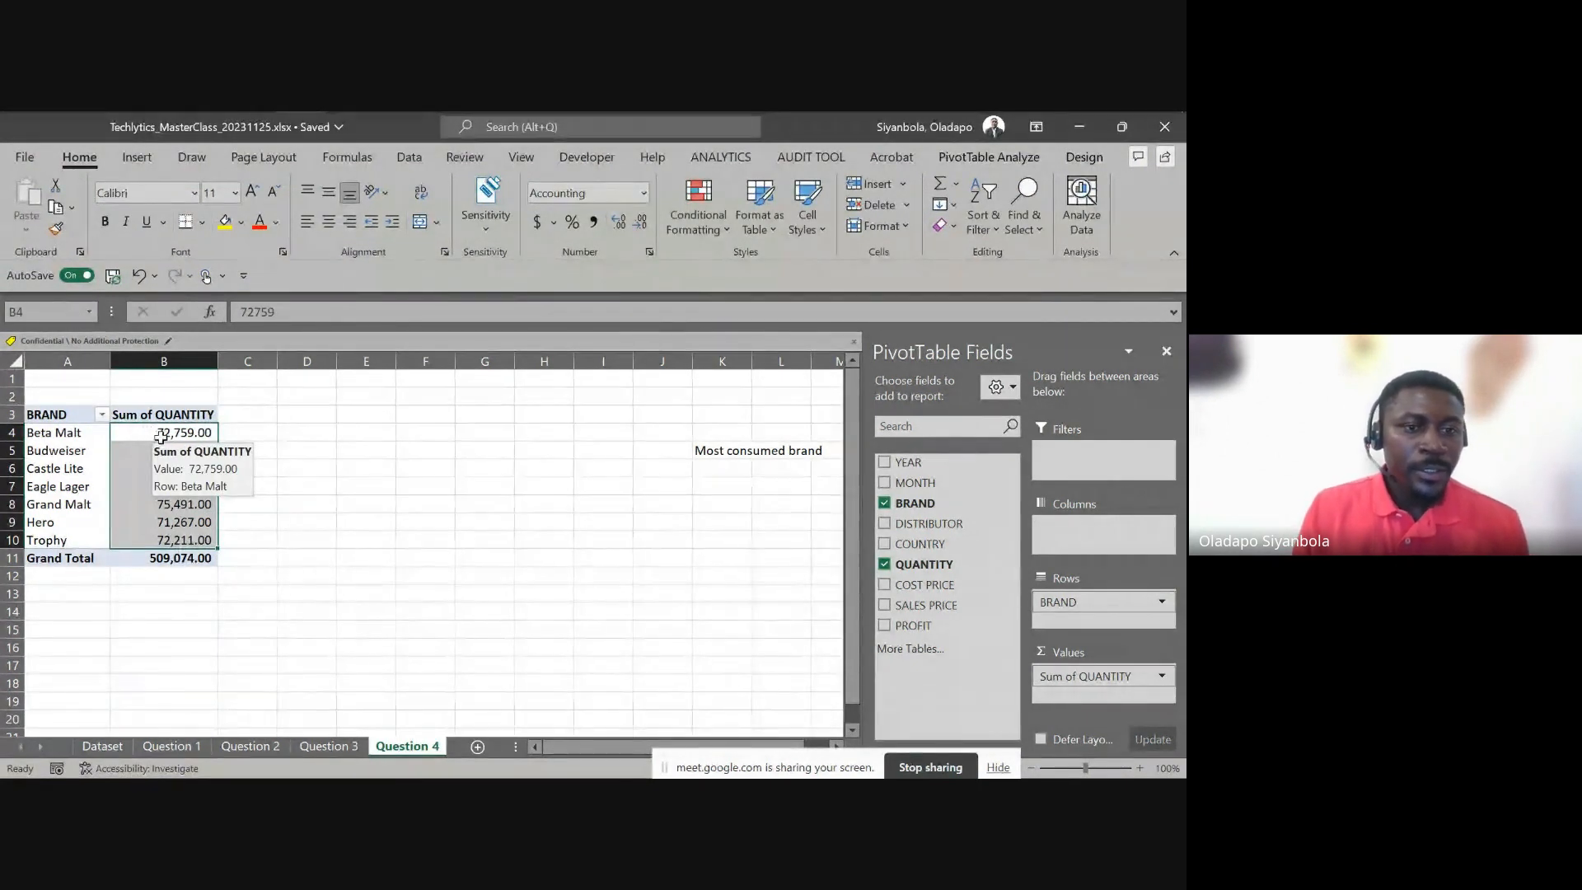
pyautogui.moveTo(140, 432); pyautogui.dragTo(142, 559)
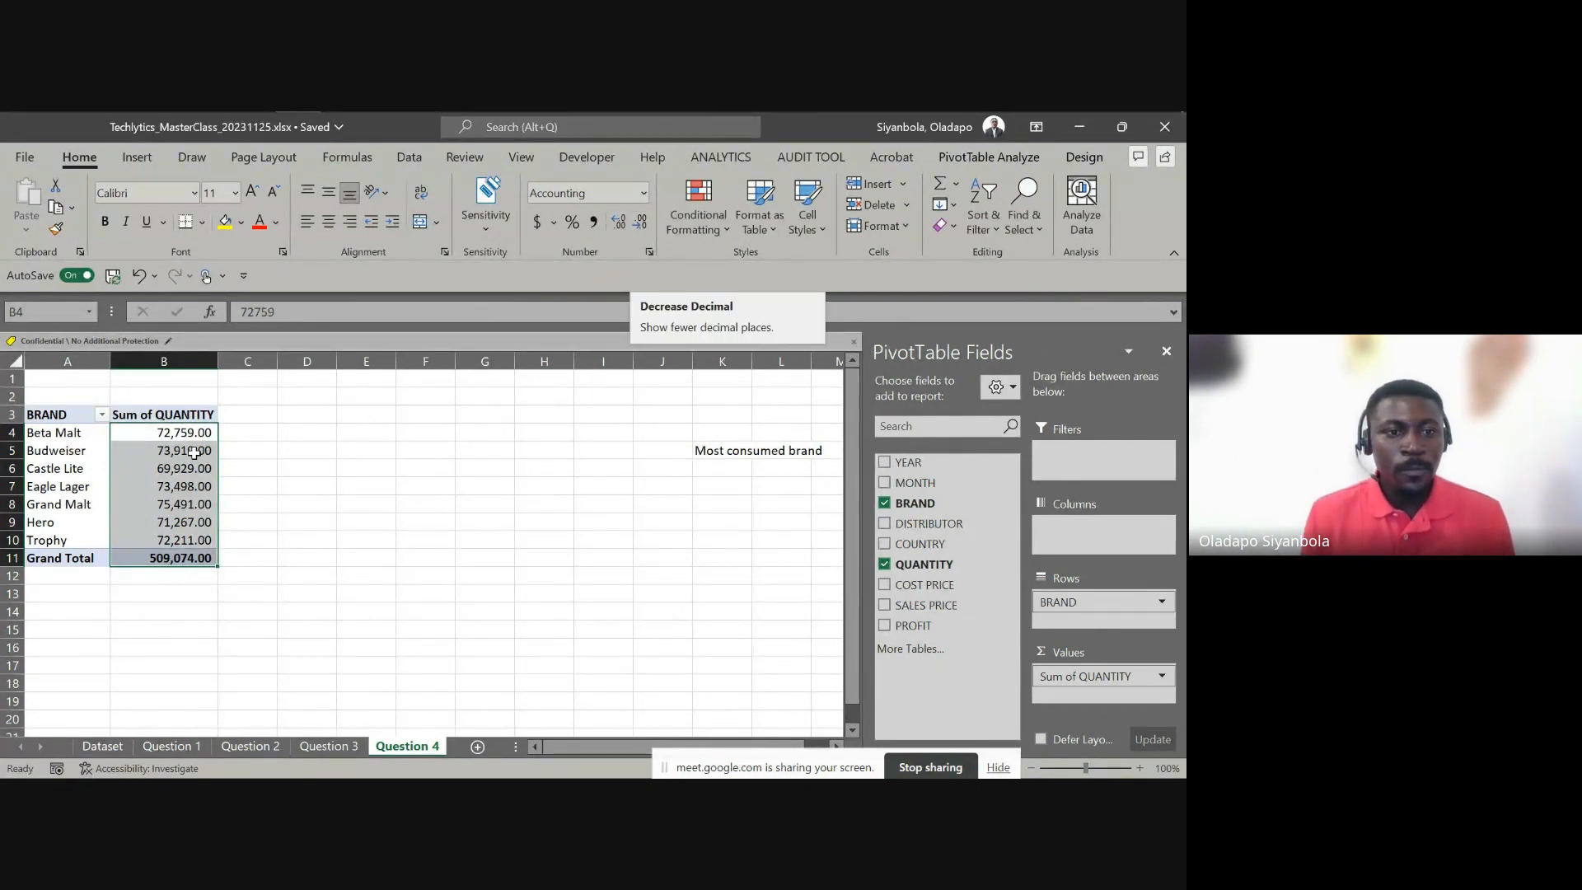
pyautogui.moveTo(171, 432); pyautogui.dragTo(175, 550)
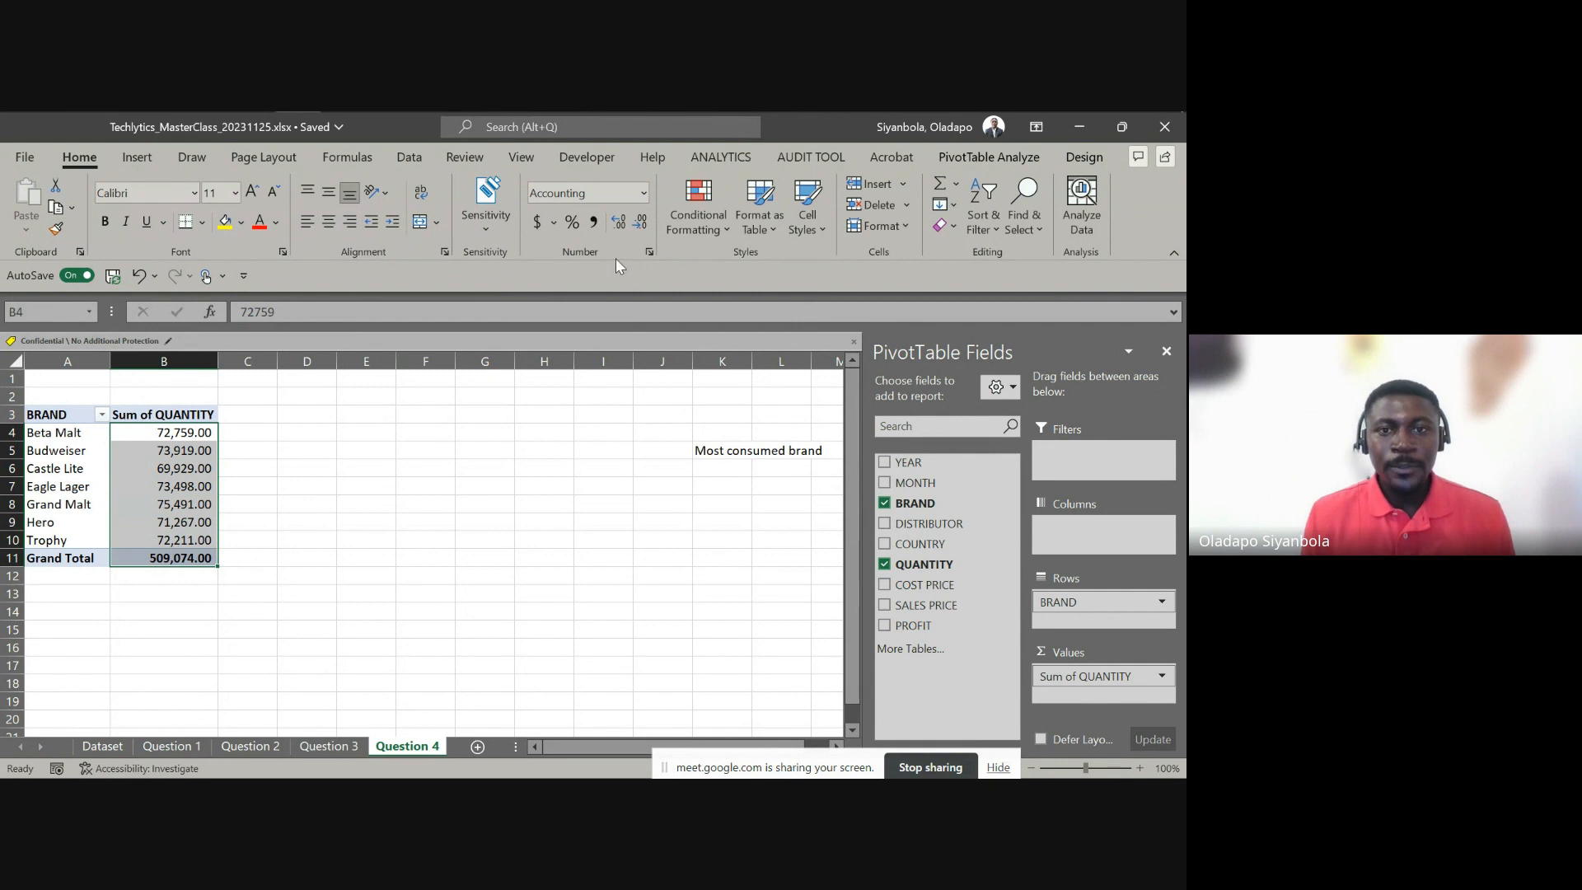
pyautogui.click(643, 231)
pyautogui.click(643, 231)
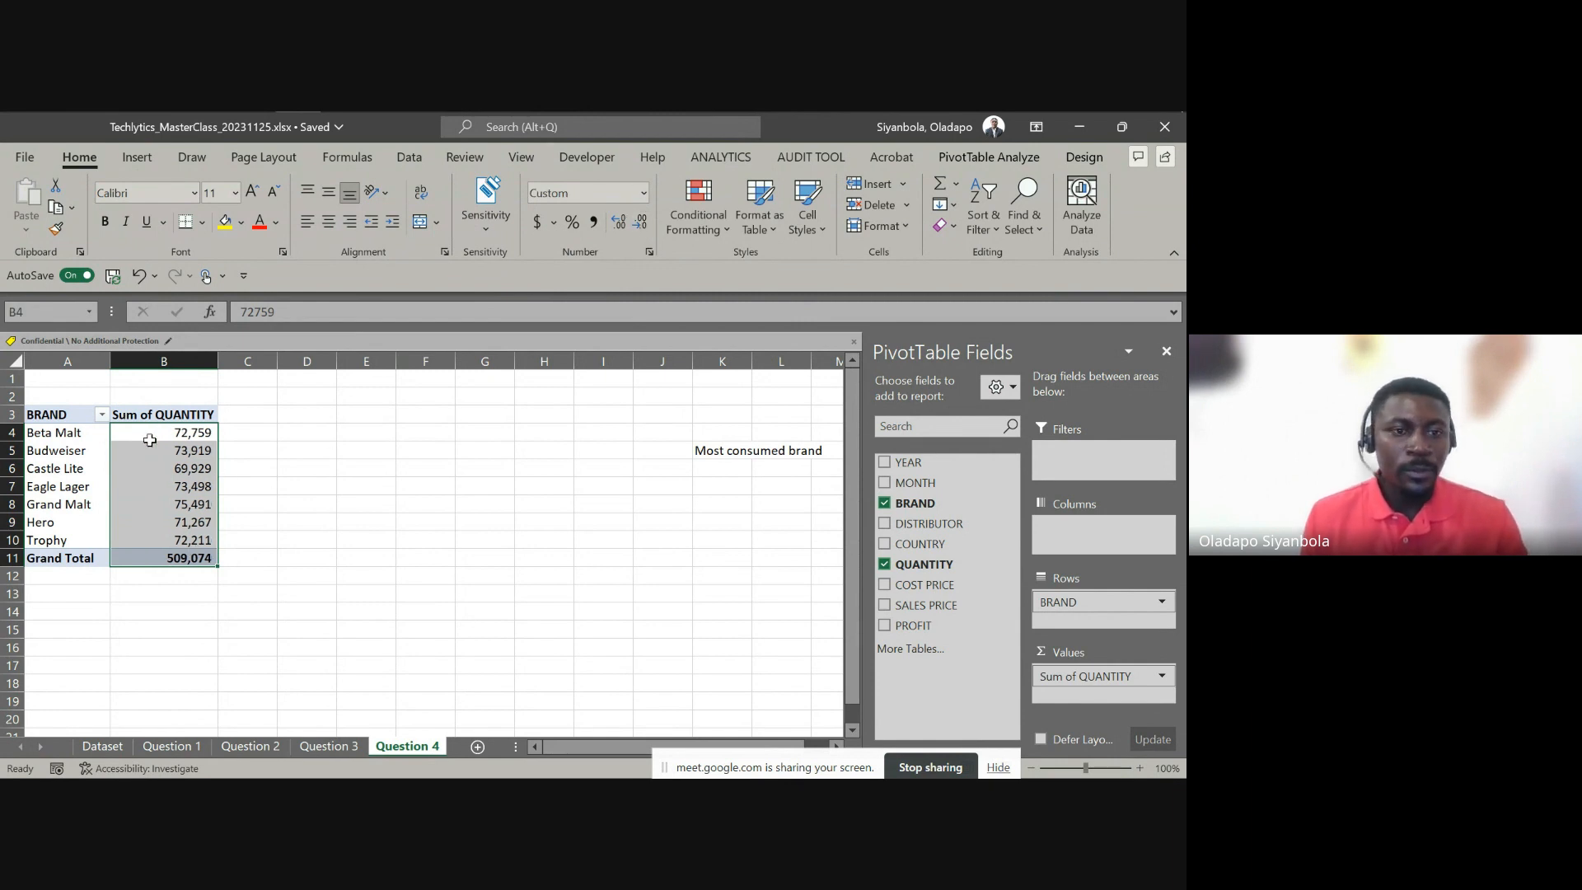
# Go through the pivot table brand by brand to compare the quantities sold
pyautogui.moveTo(149, 440); pyautogui.dragTo(141, 569)
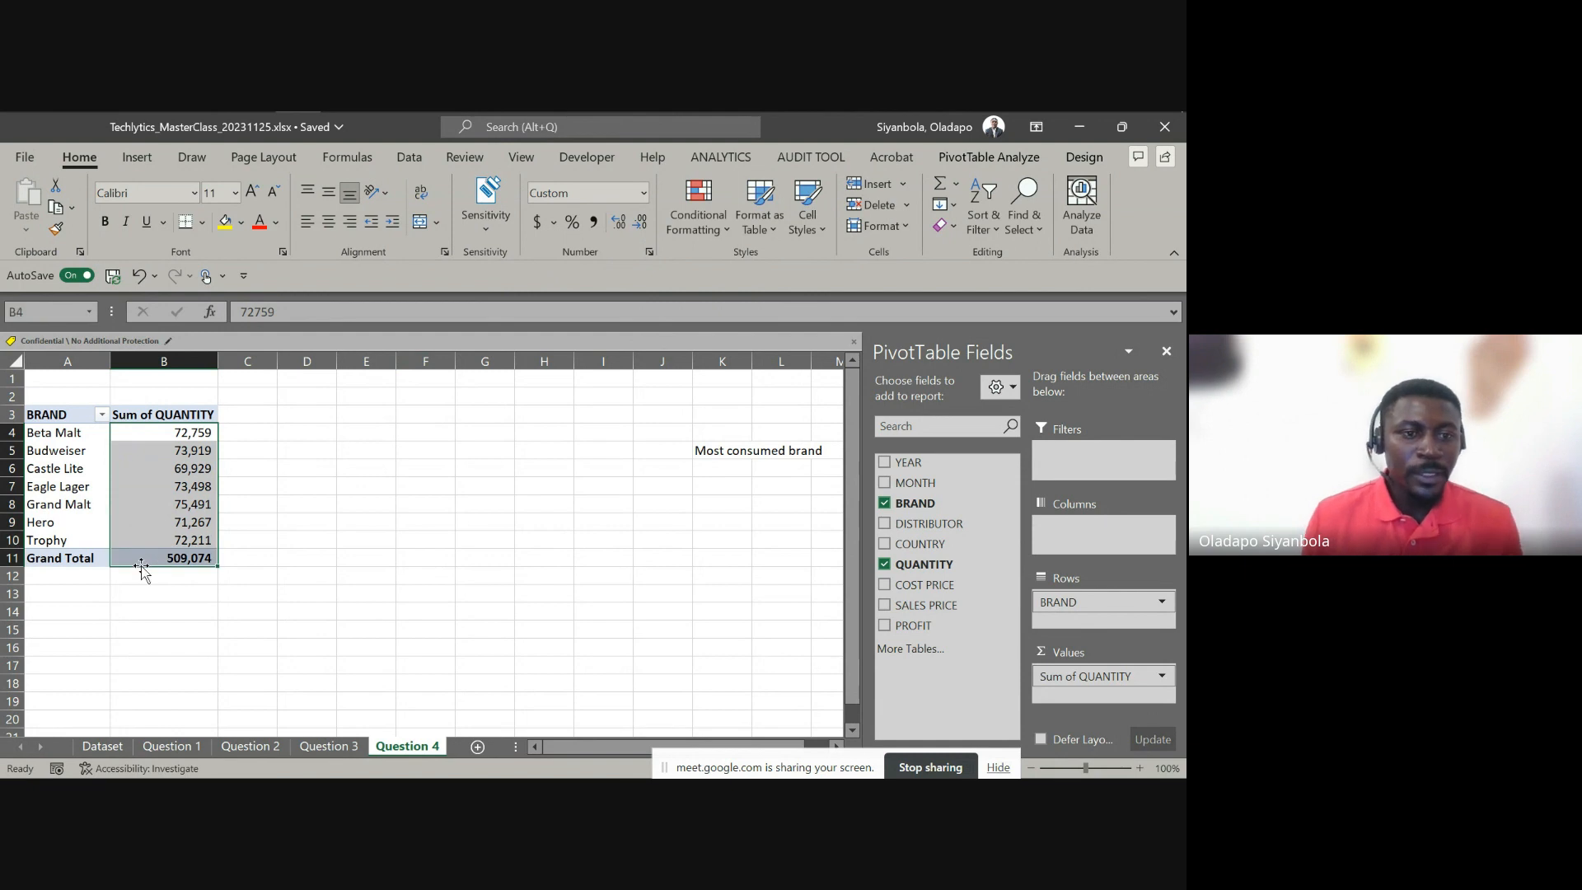
pyautogui.press('Up')
pyautogui.press('Down')
pyautogui.press('Left')
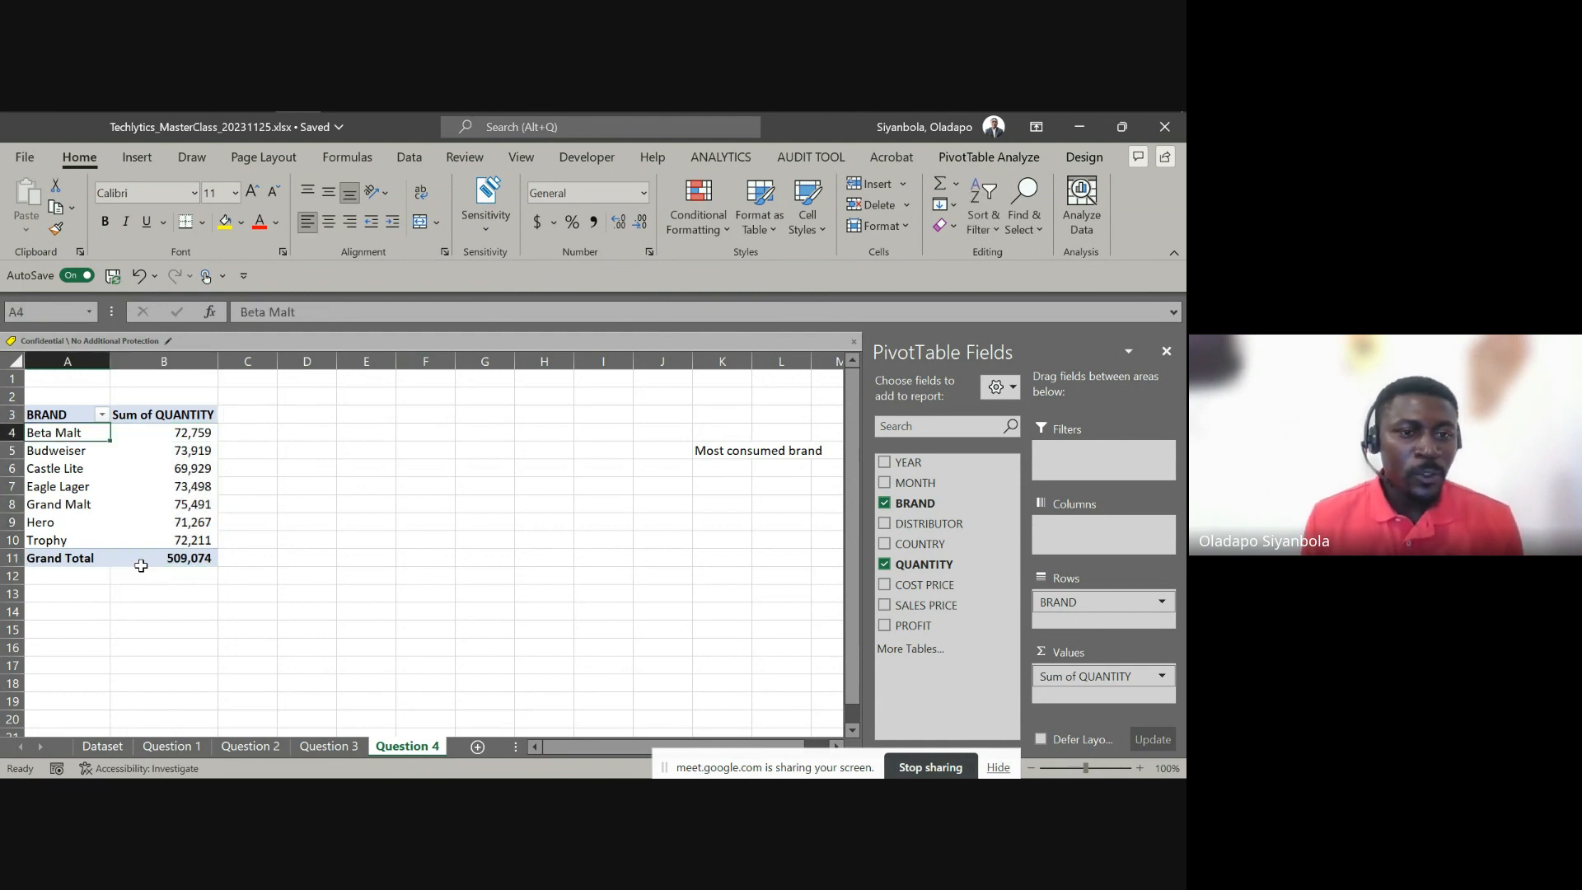
pyautogui.press('Right')
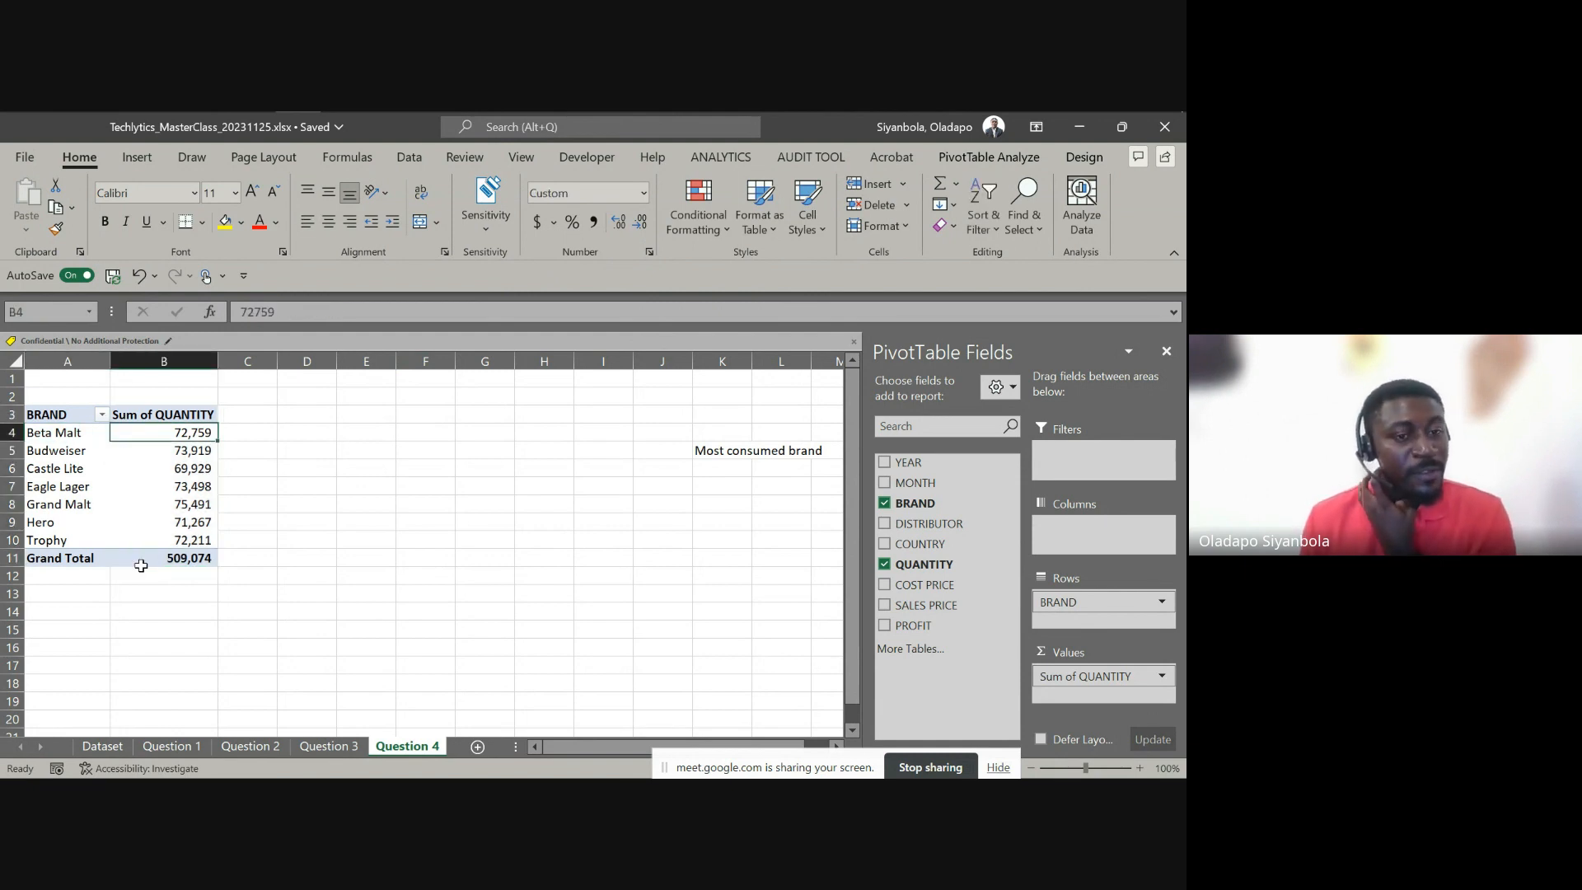
pyautogui.press('Down')
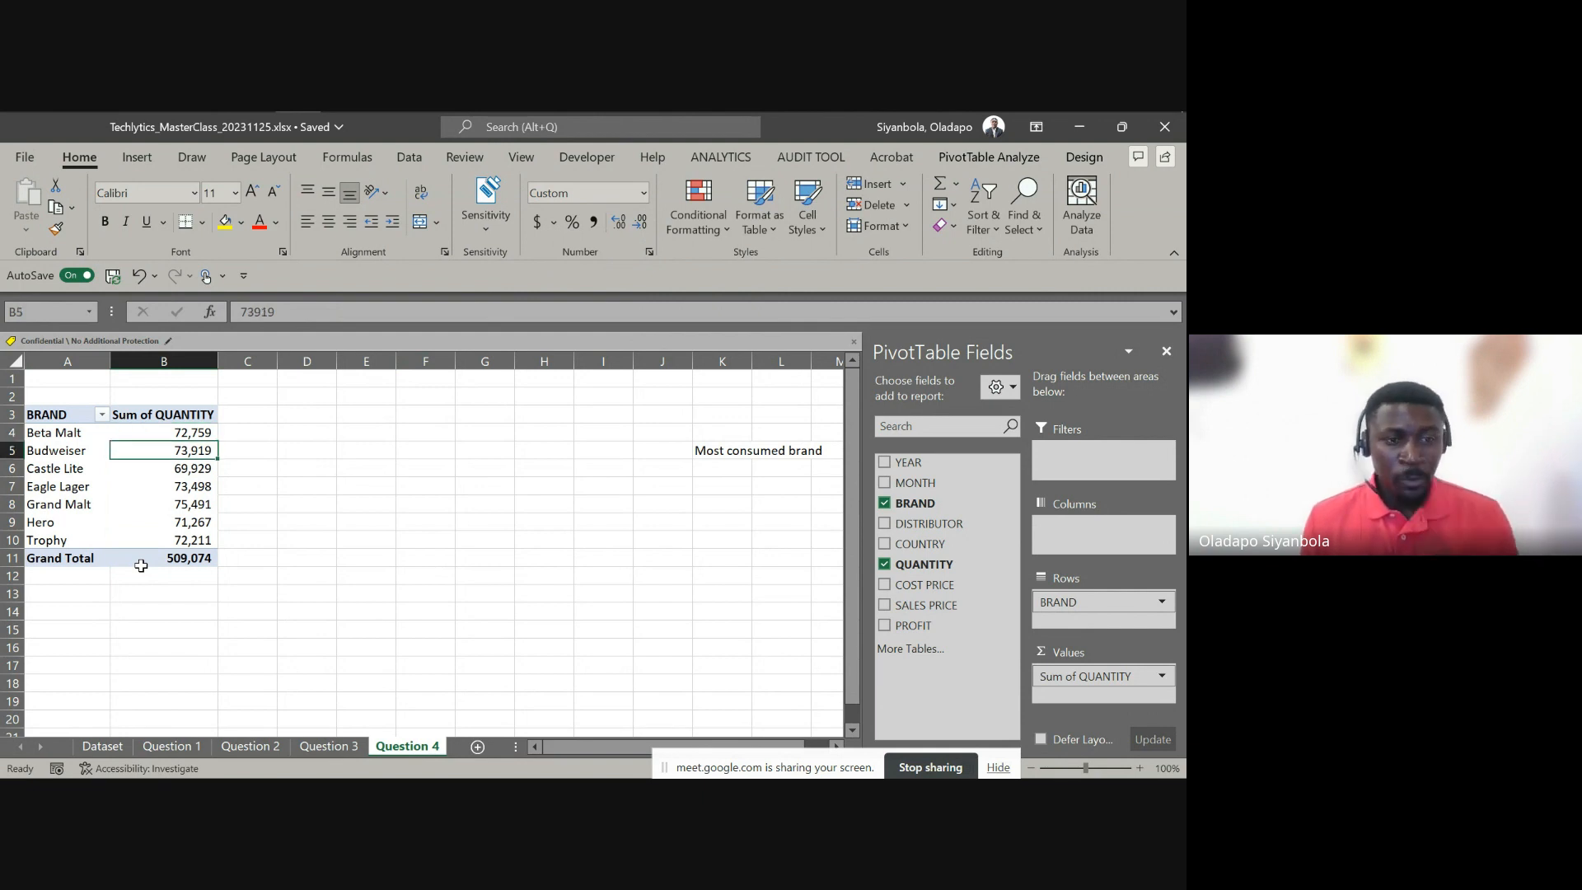
pyautogui.press('Left')
pyautogui.press('Right')
pyautogui.press('Down')
pyautogui.press('Down')
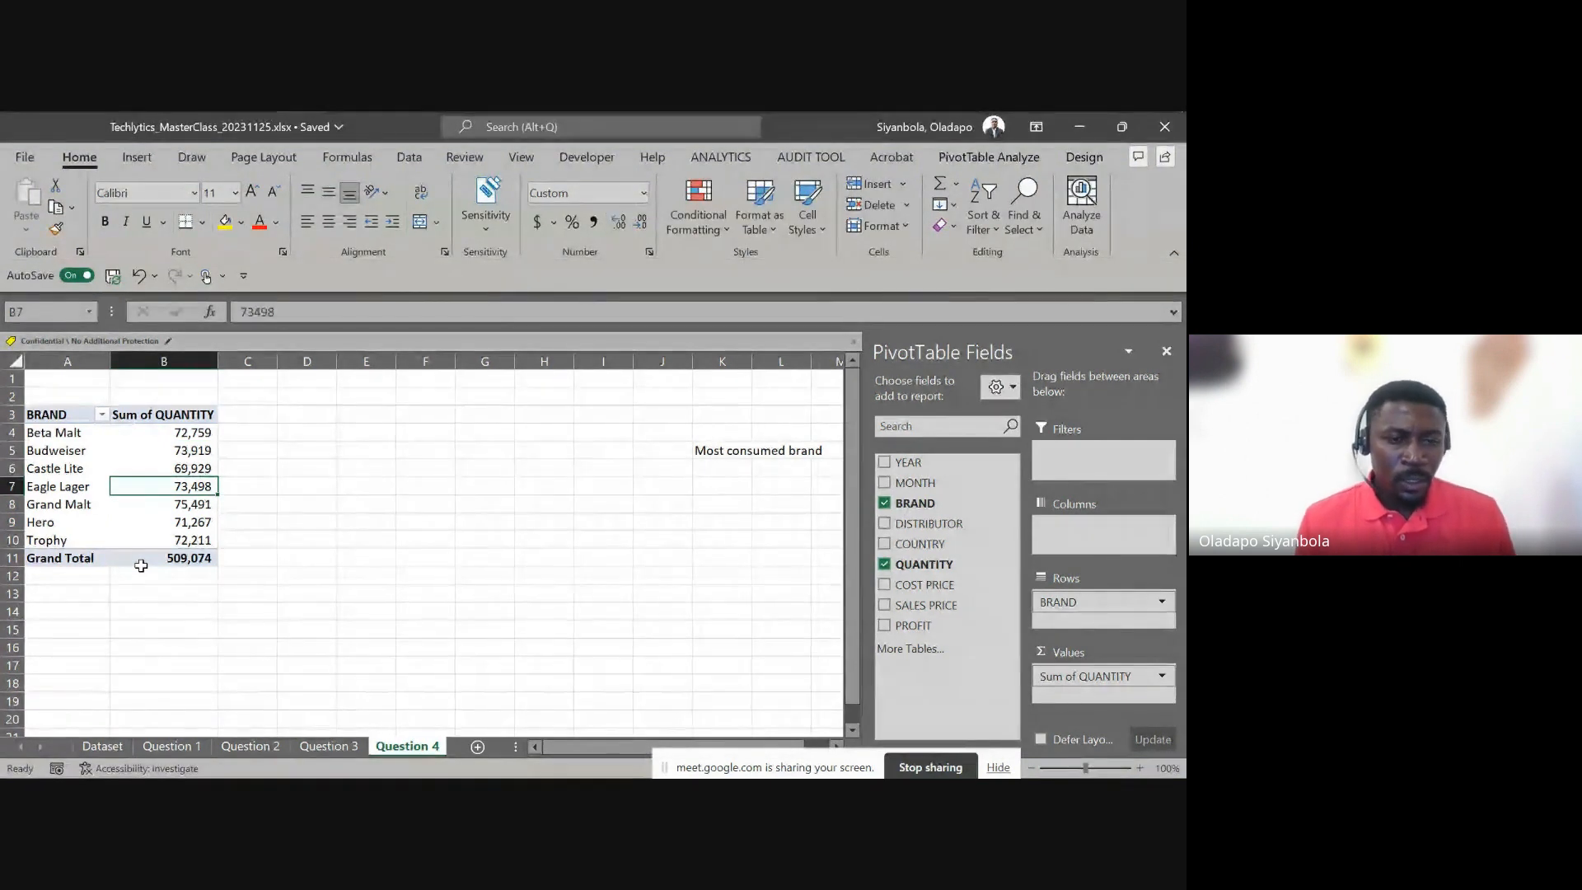
pyautogui.press('Down')
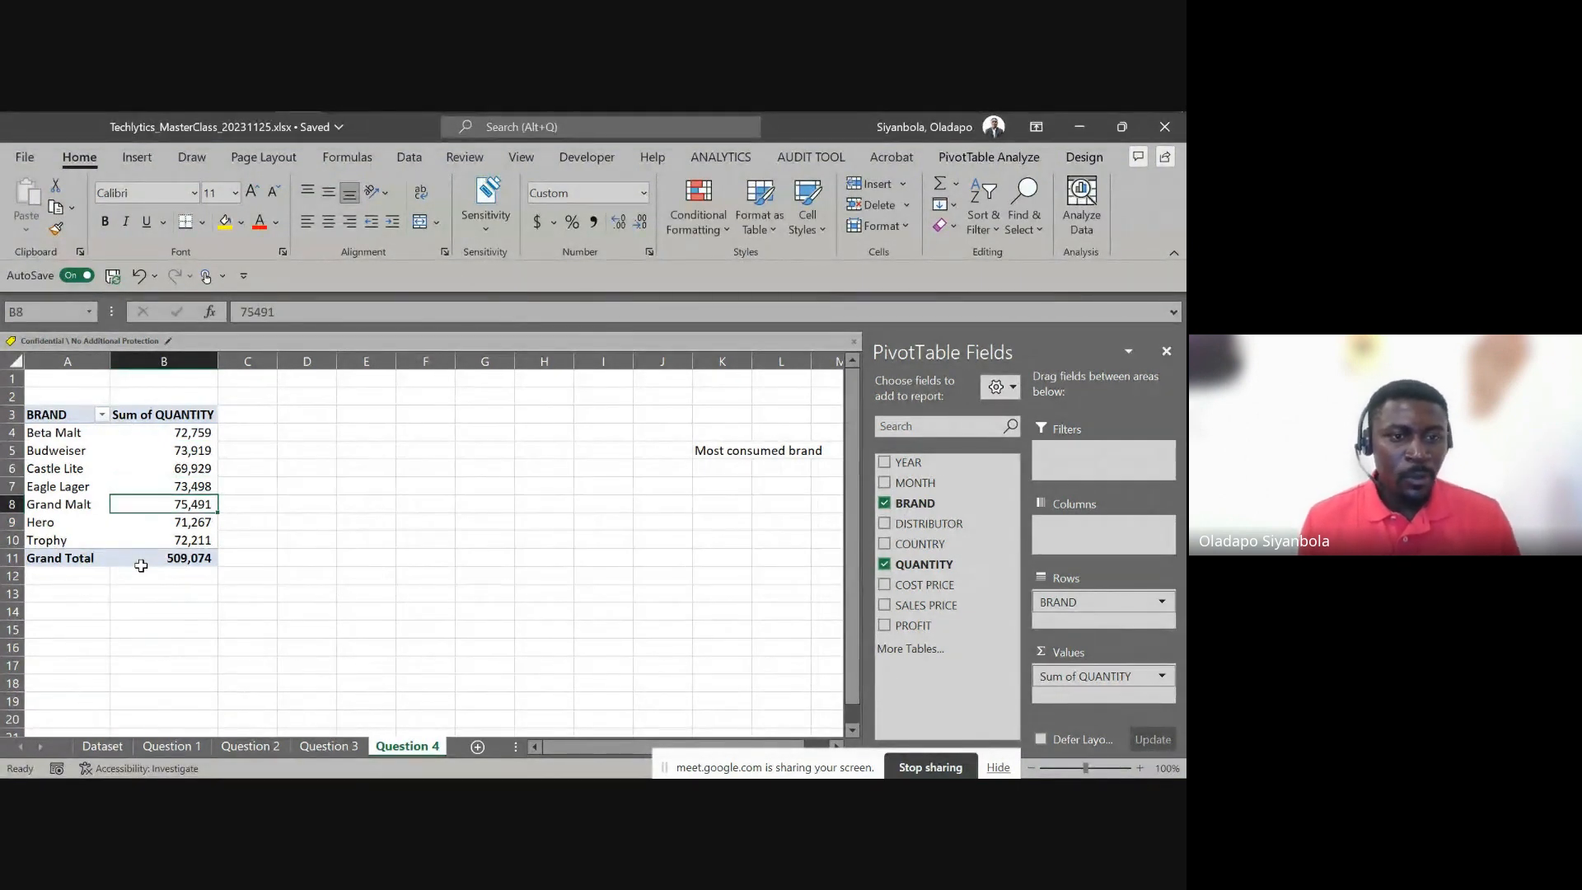
pyautogui.press('Down')
pyautogui.press('Down')
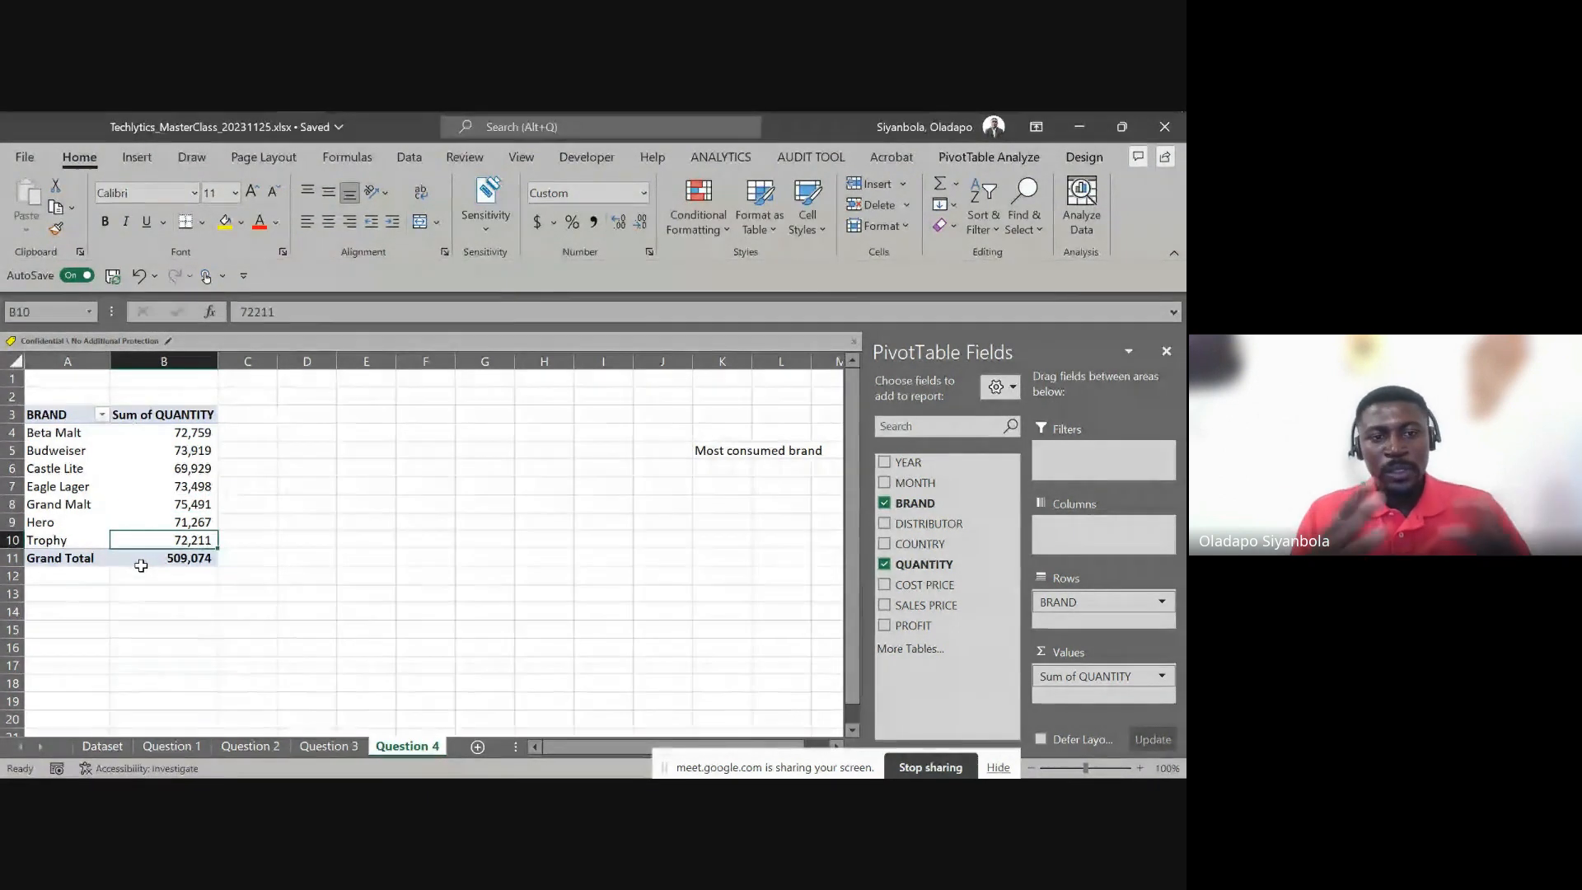
# Insert a Clustered Bar PivotChart from the brand quantity pivot table
pyautogui.click(191, 470)
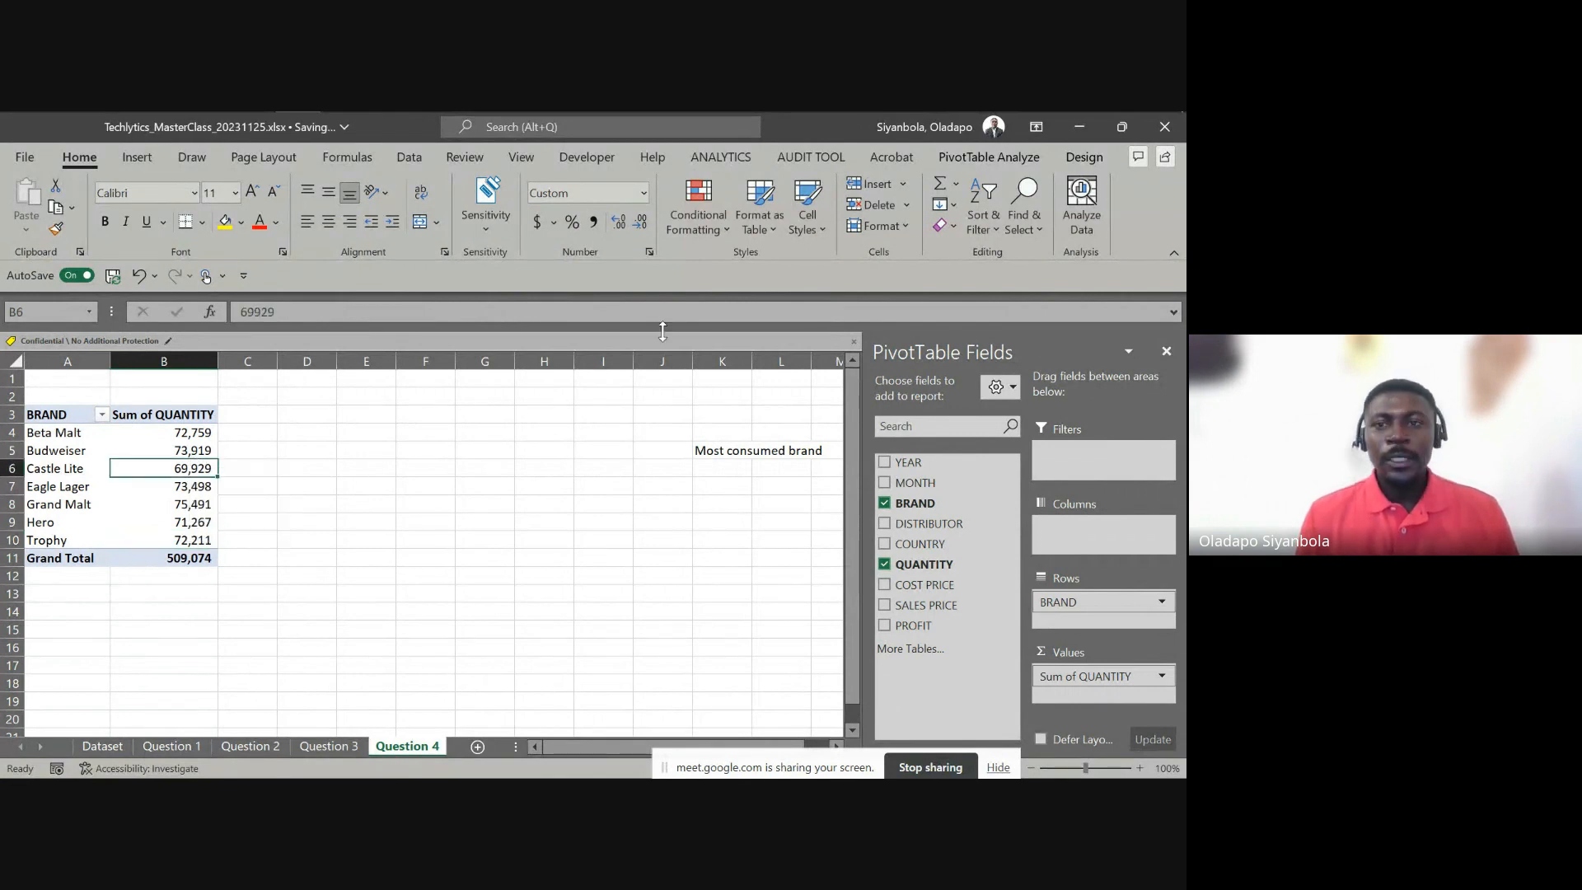
pyautogui.click(986, 158)
pyautogui.click(940, 198)
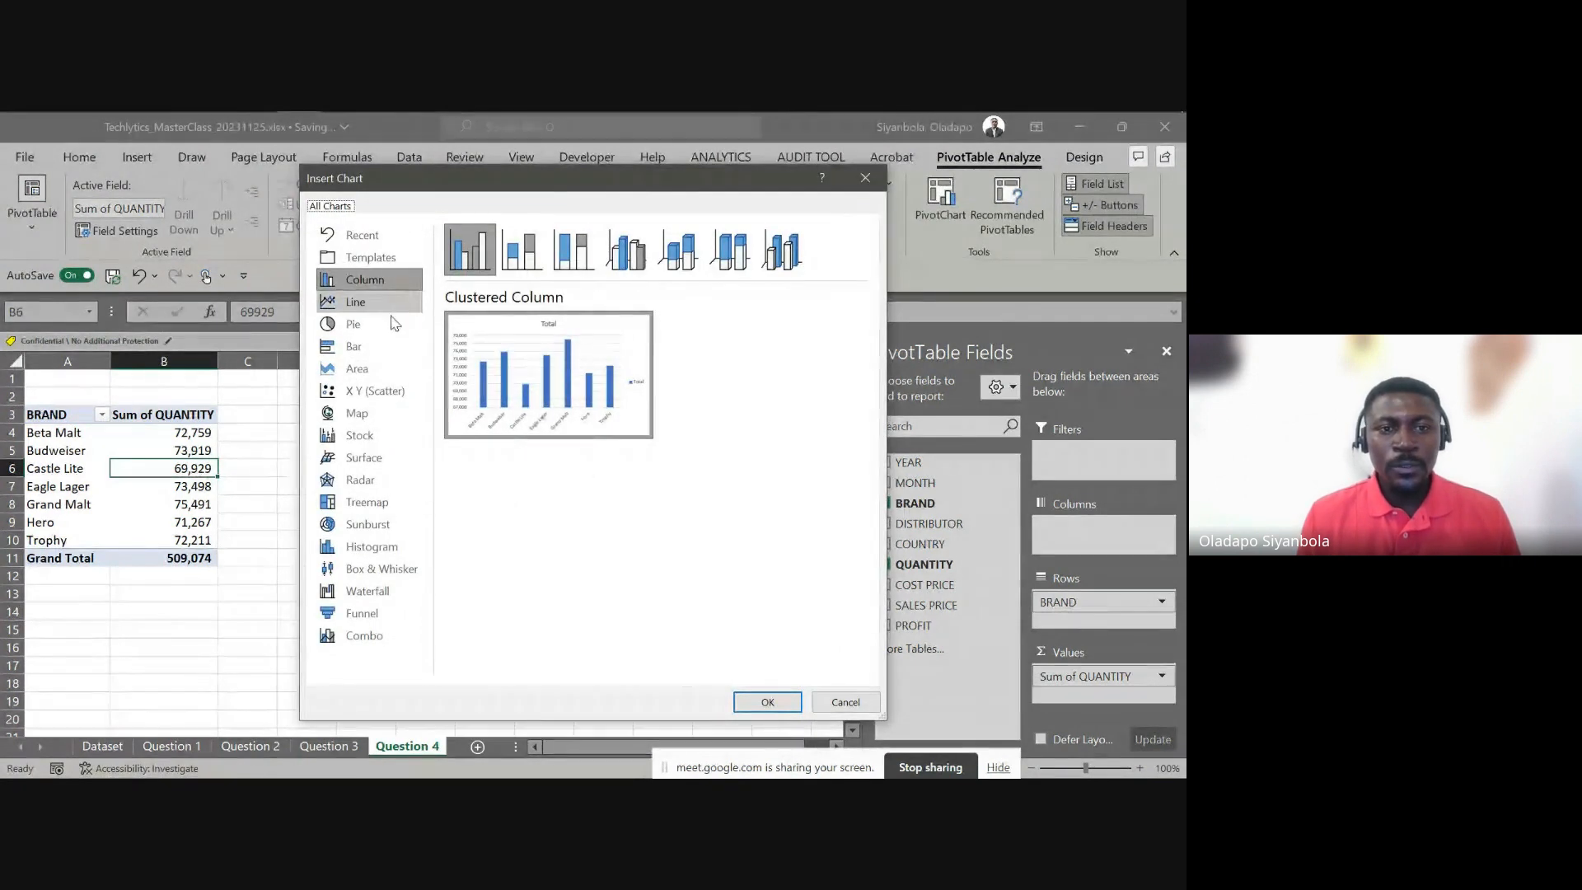
pyautogui.click(381, 351)
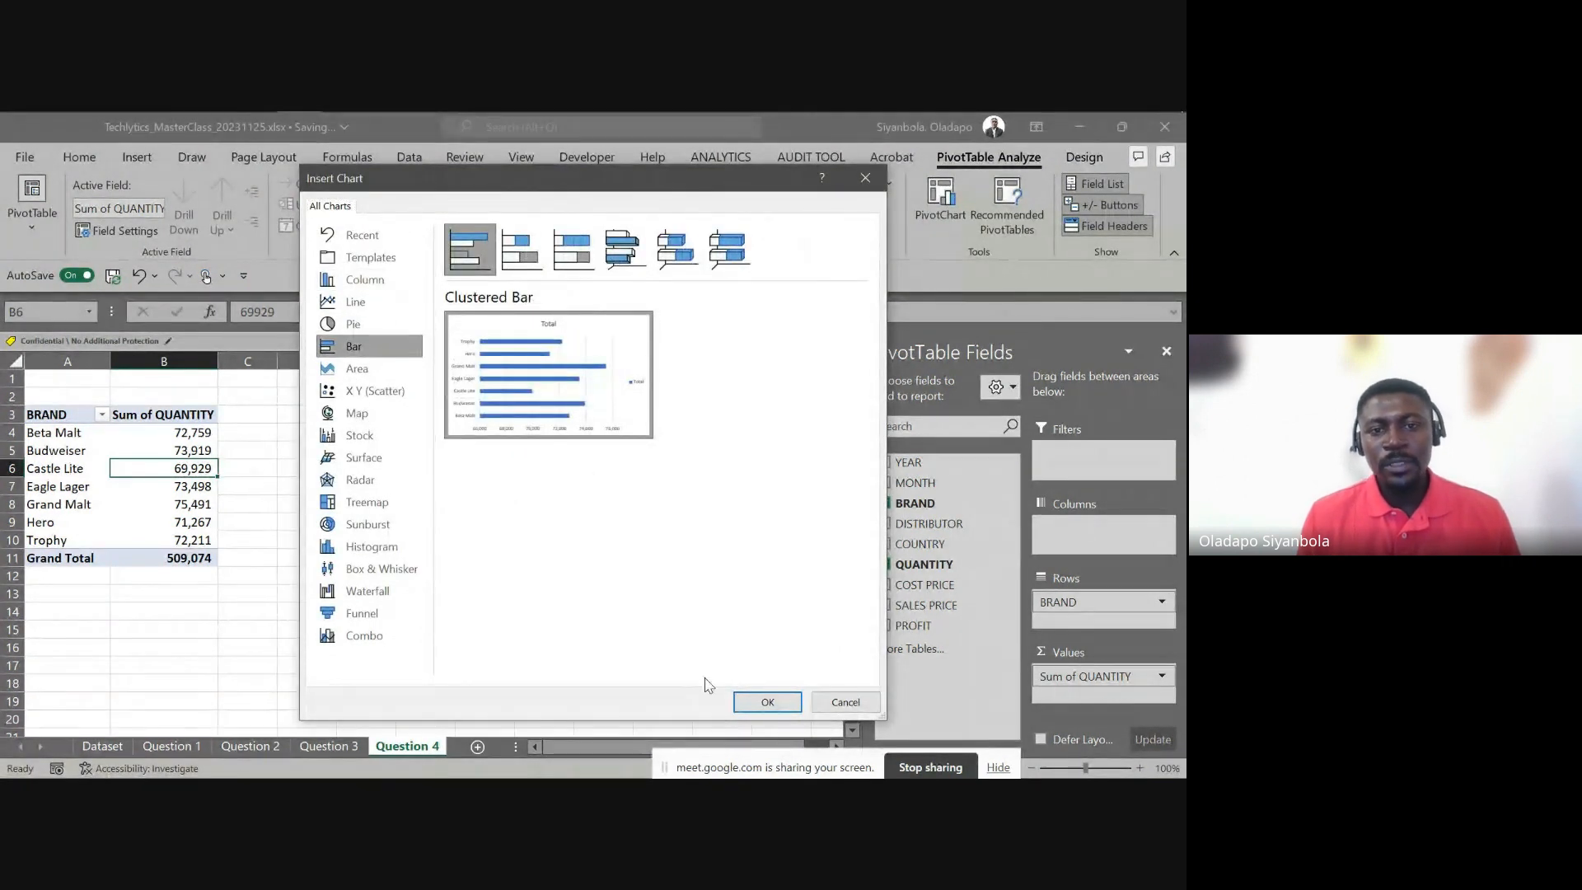
pyautogui.click(779, 695)
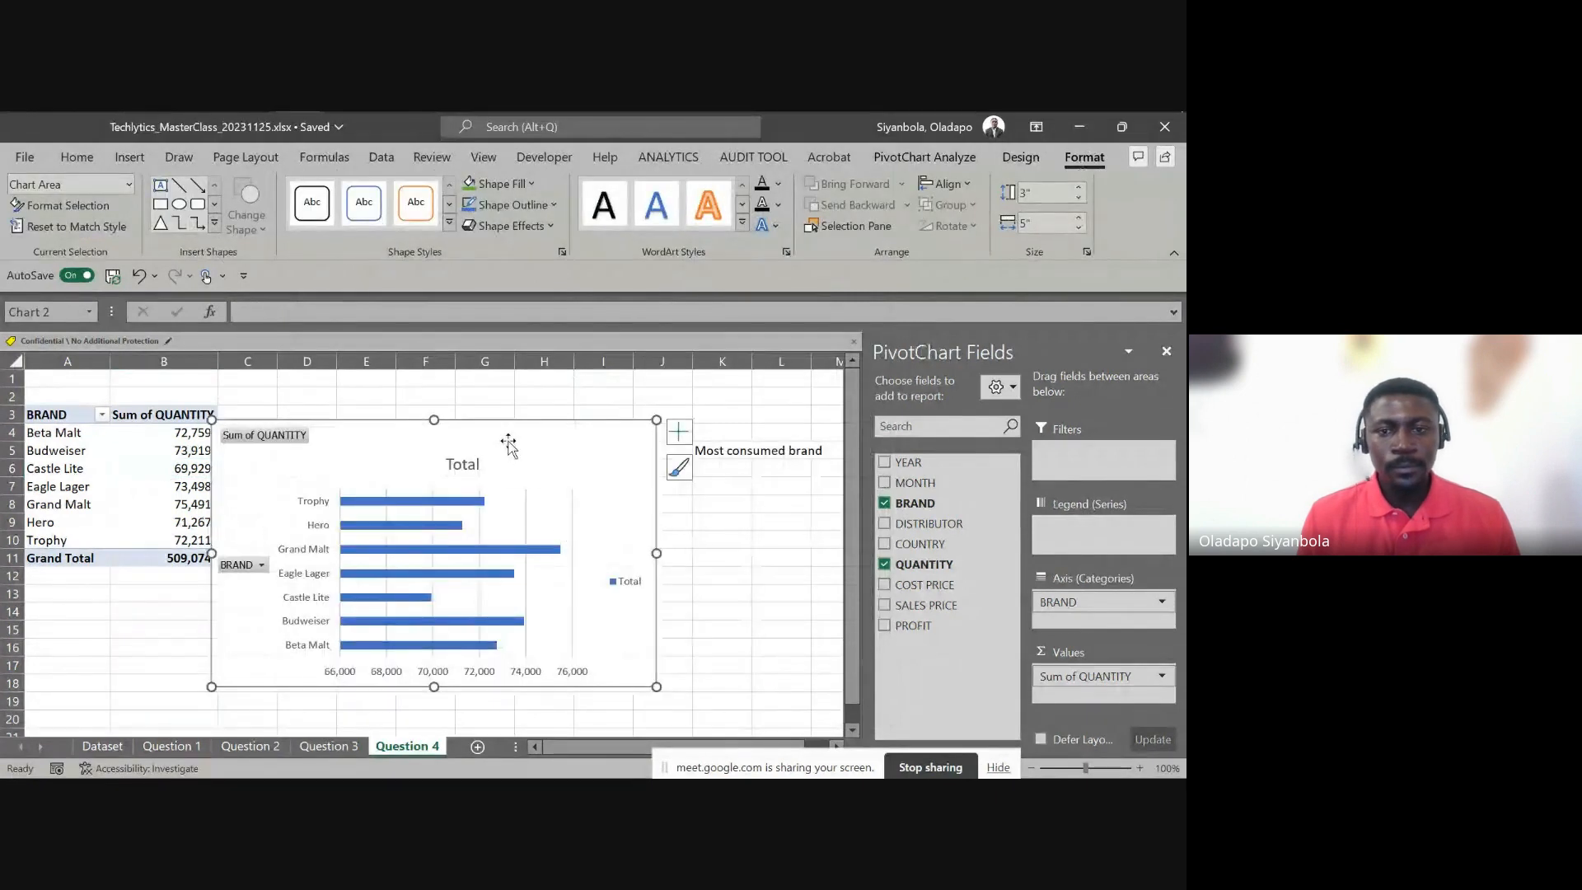
# Move the chart clear of the pivot table and enlarge it to about 3.54" by 7.39", with the field list closed
pyautogui.moveTo(511, 442); pyautogui.dragTo(585, 423)
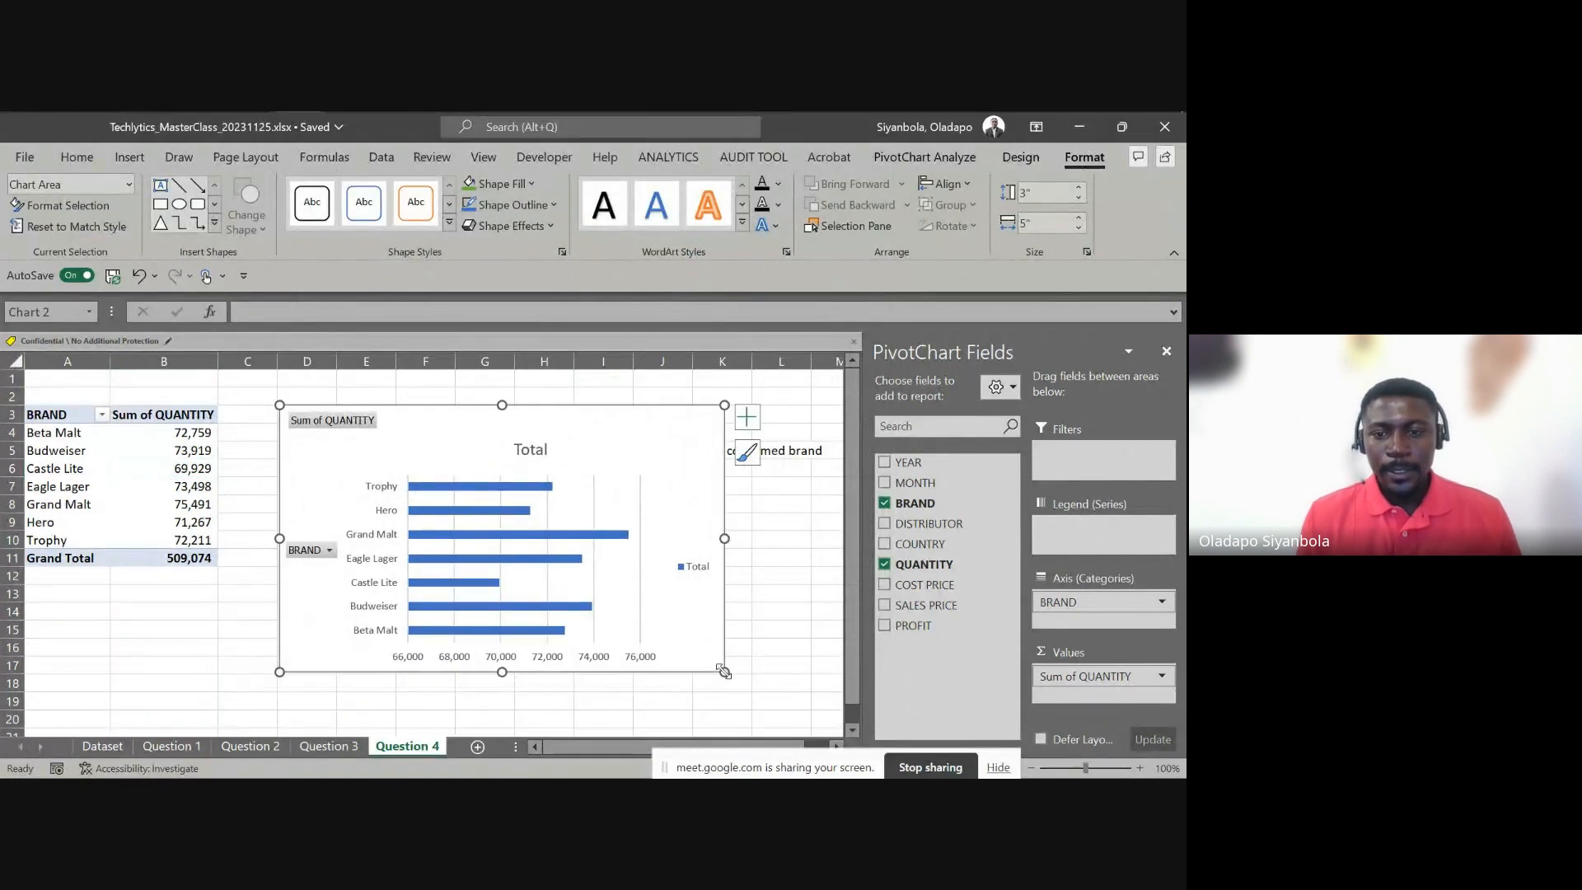
pyautogui.moveTo(724, 672); pyautogui.dragTo(796, 722)
pyautogui.click(1166, 352)
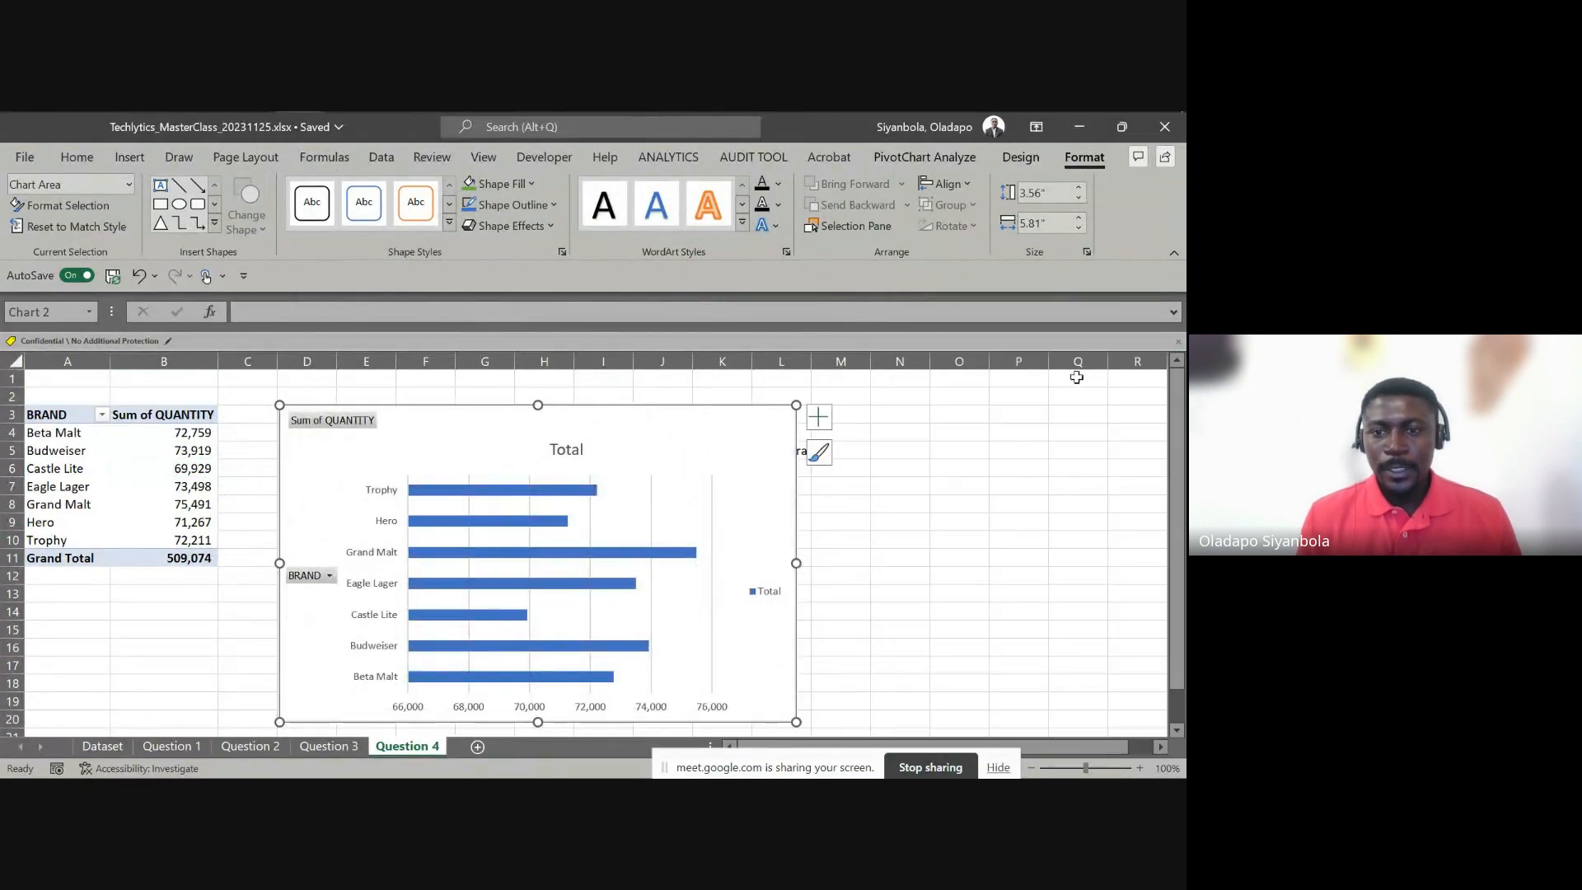
pyautogui.moveTo(796, 722); pyautogui.dragTo(937, 719)
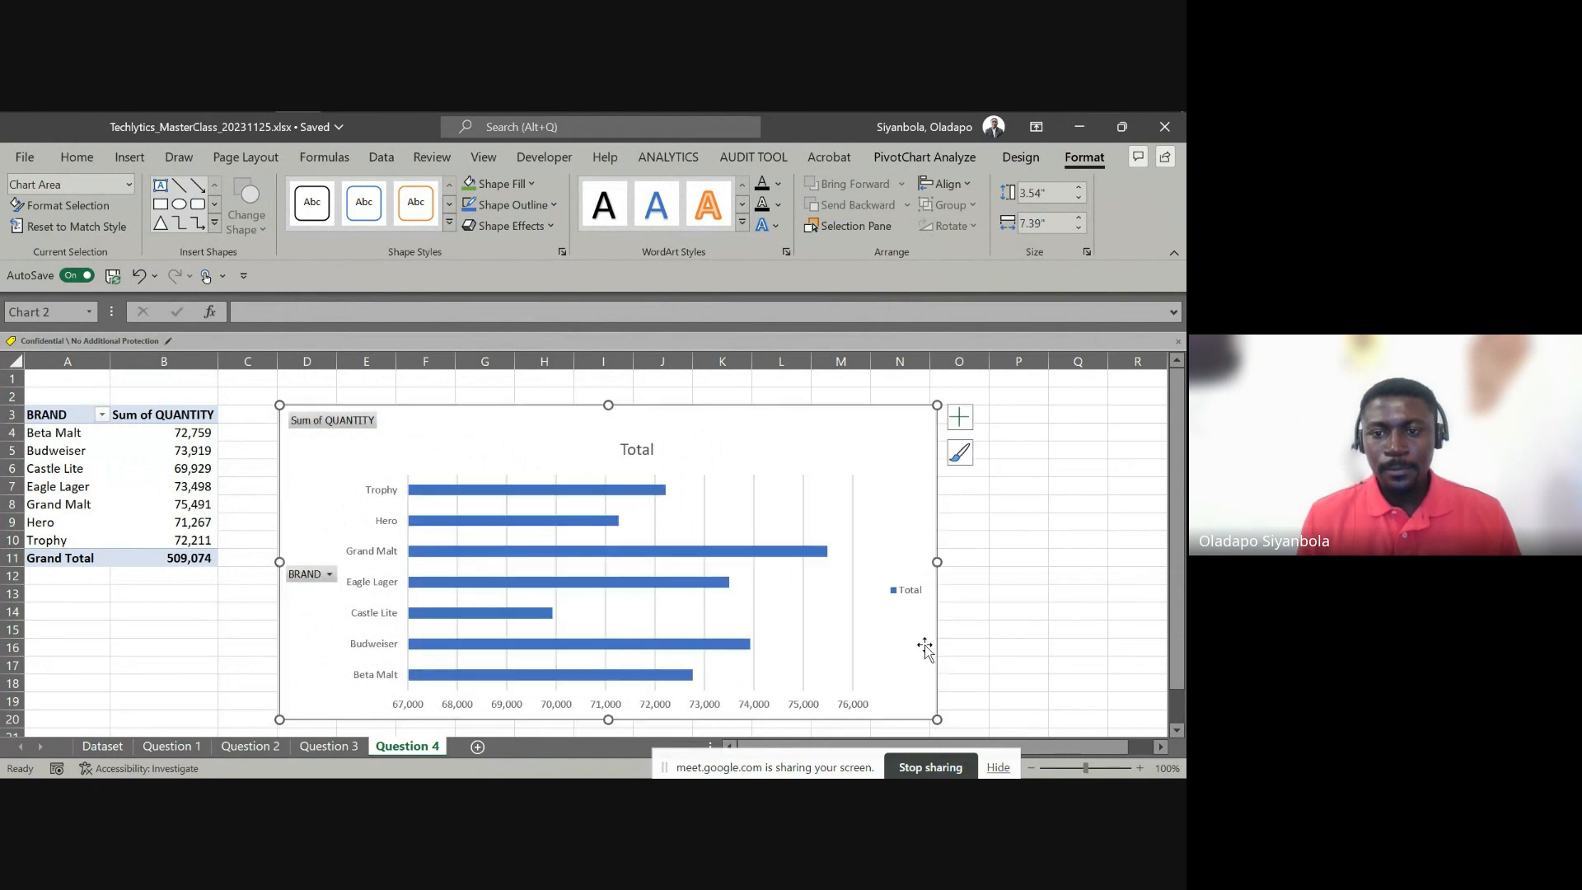
# Declutter the bar chart by removing its legend, vertical gridlines and all field buttons
pyautogui.click(915, 595)
pyautogui.press('Delete')
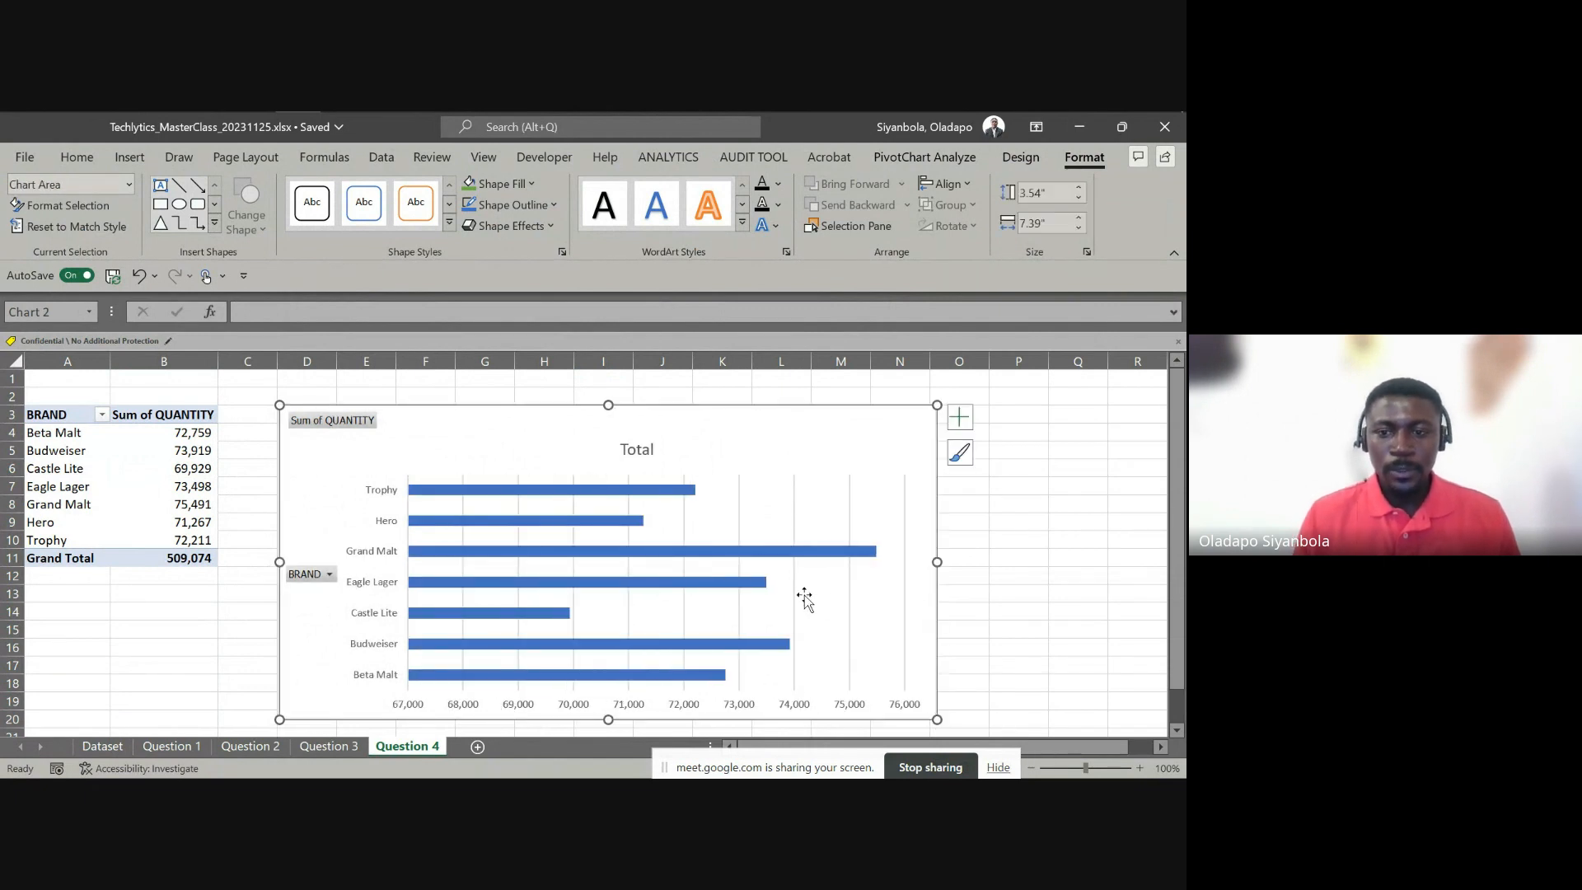
pyautogui.click(853, 590)
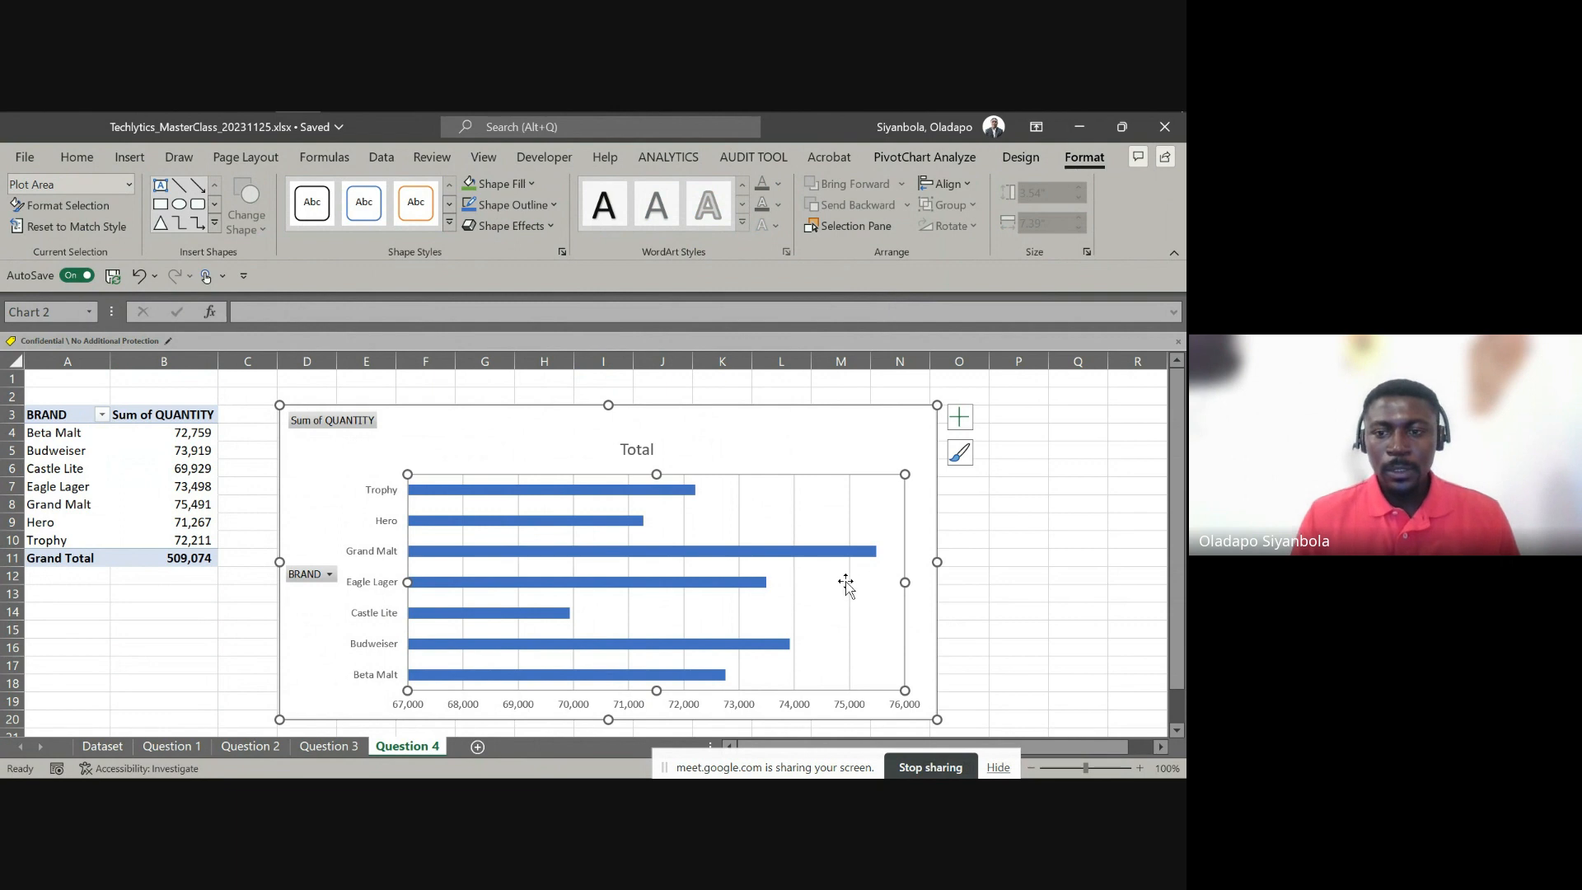
pyautogui.click(847, 584)
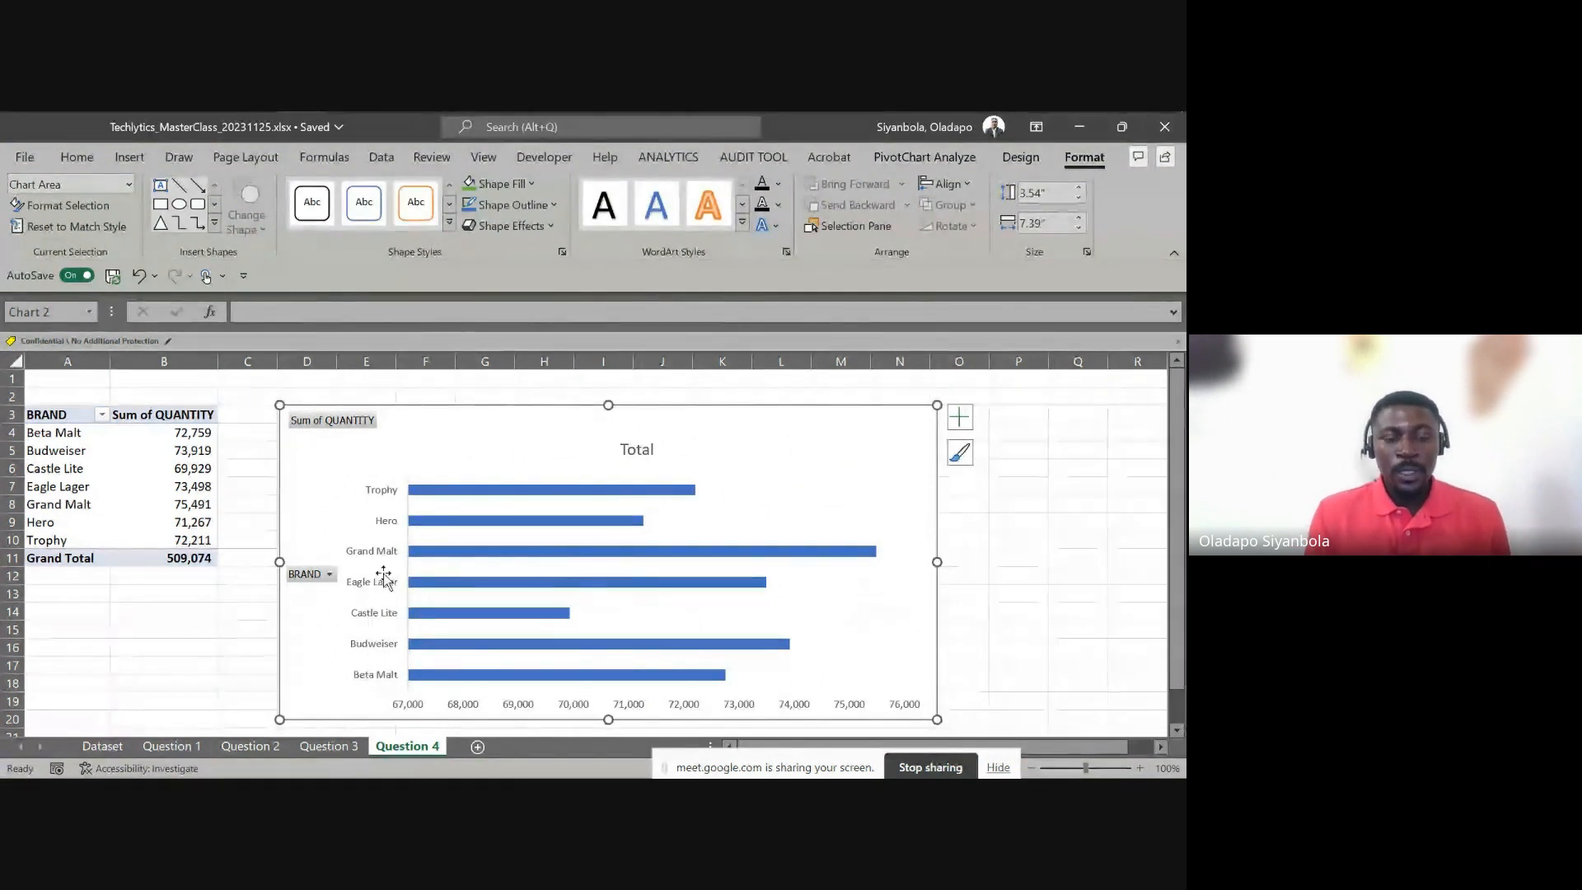
pyautogui.rightClick(325, 579)
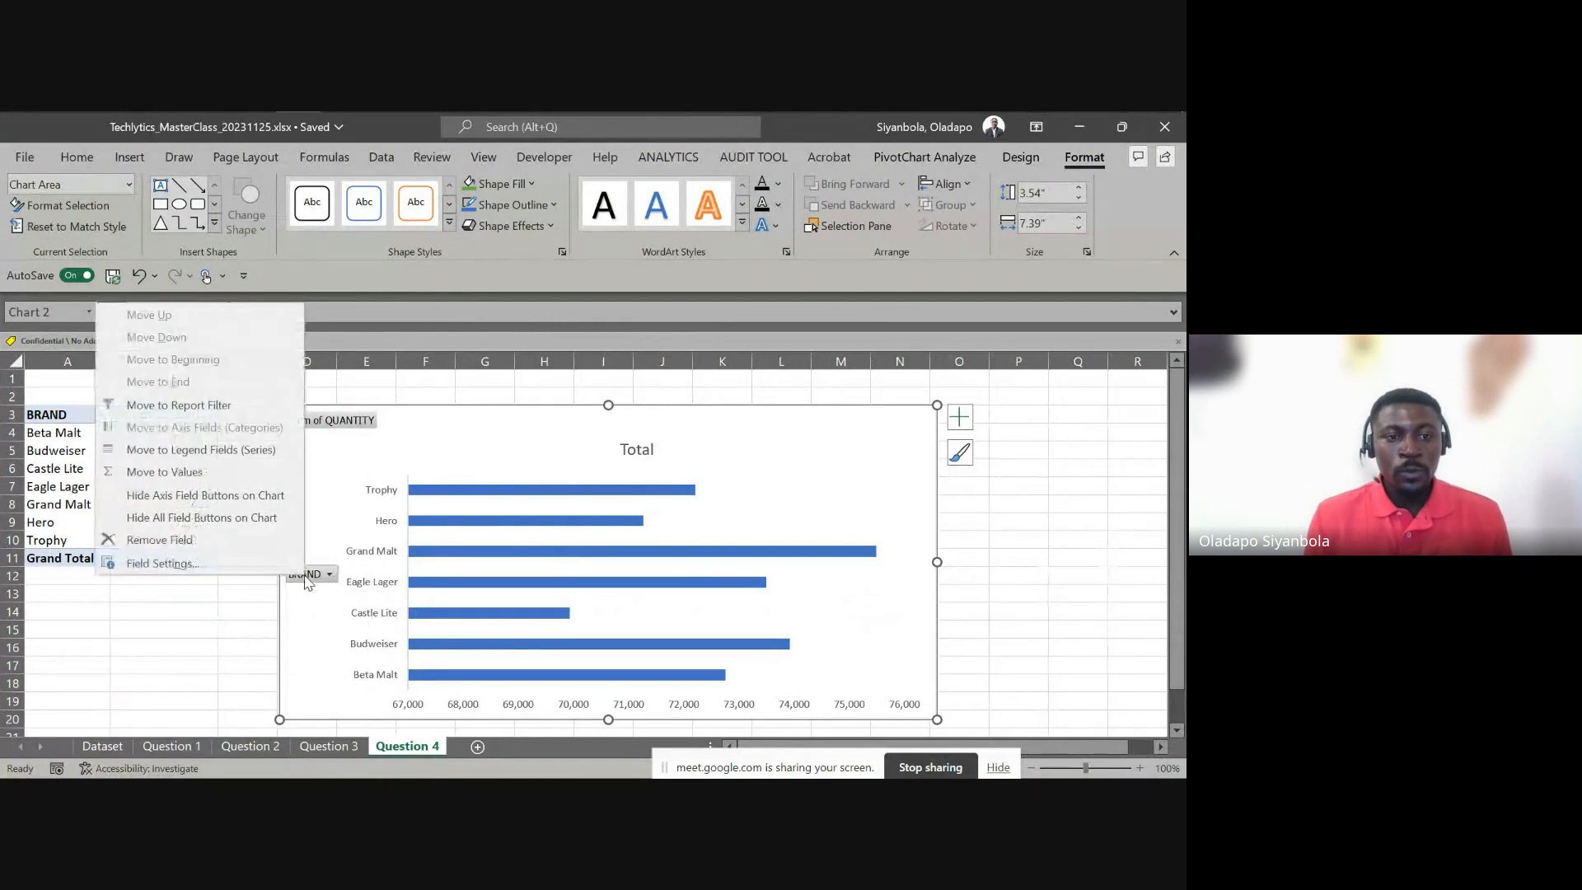
pyautogui.click(212, 522)
# Change the chart title to "Most Consumed Brand Across the Years"
pyautogui.doubleClick(611, 425)
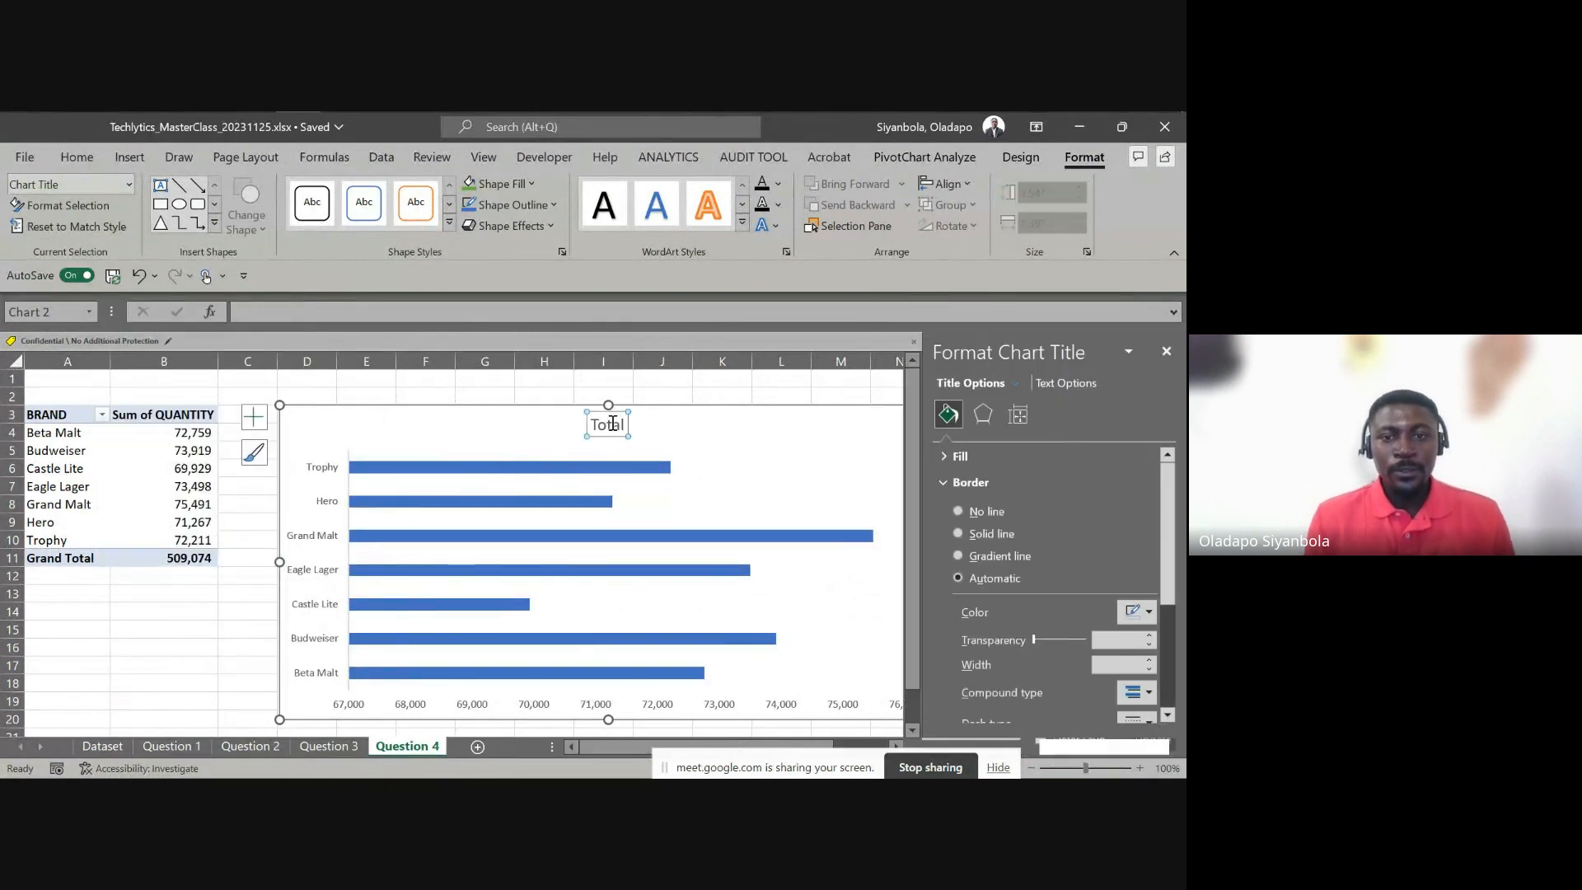
pyautogui.doubleClick(613, 424)
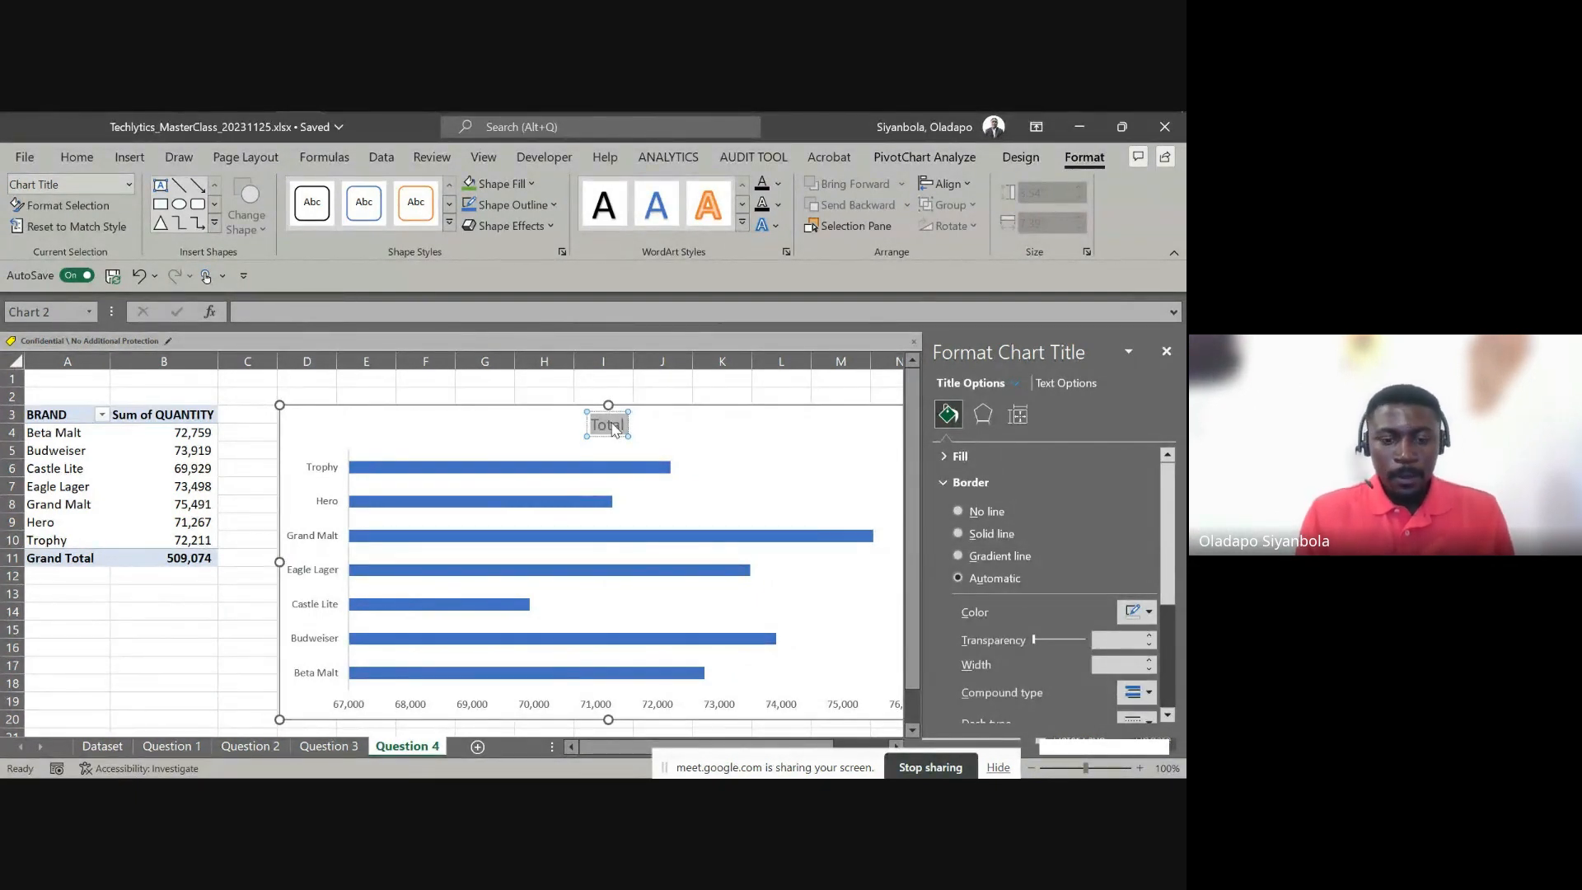
pyautogui.write('Bra')
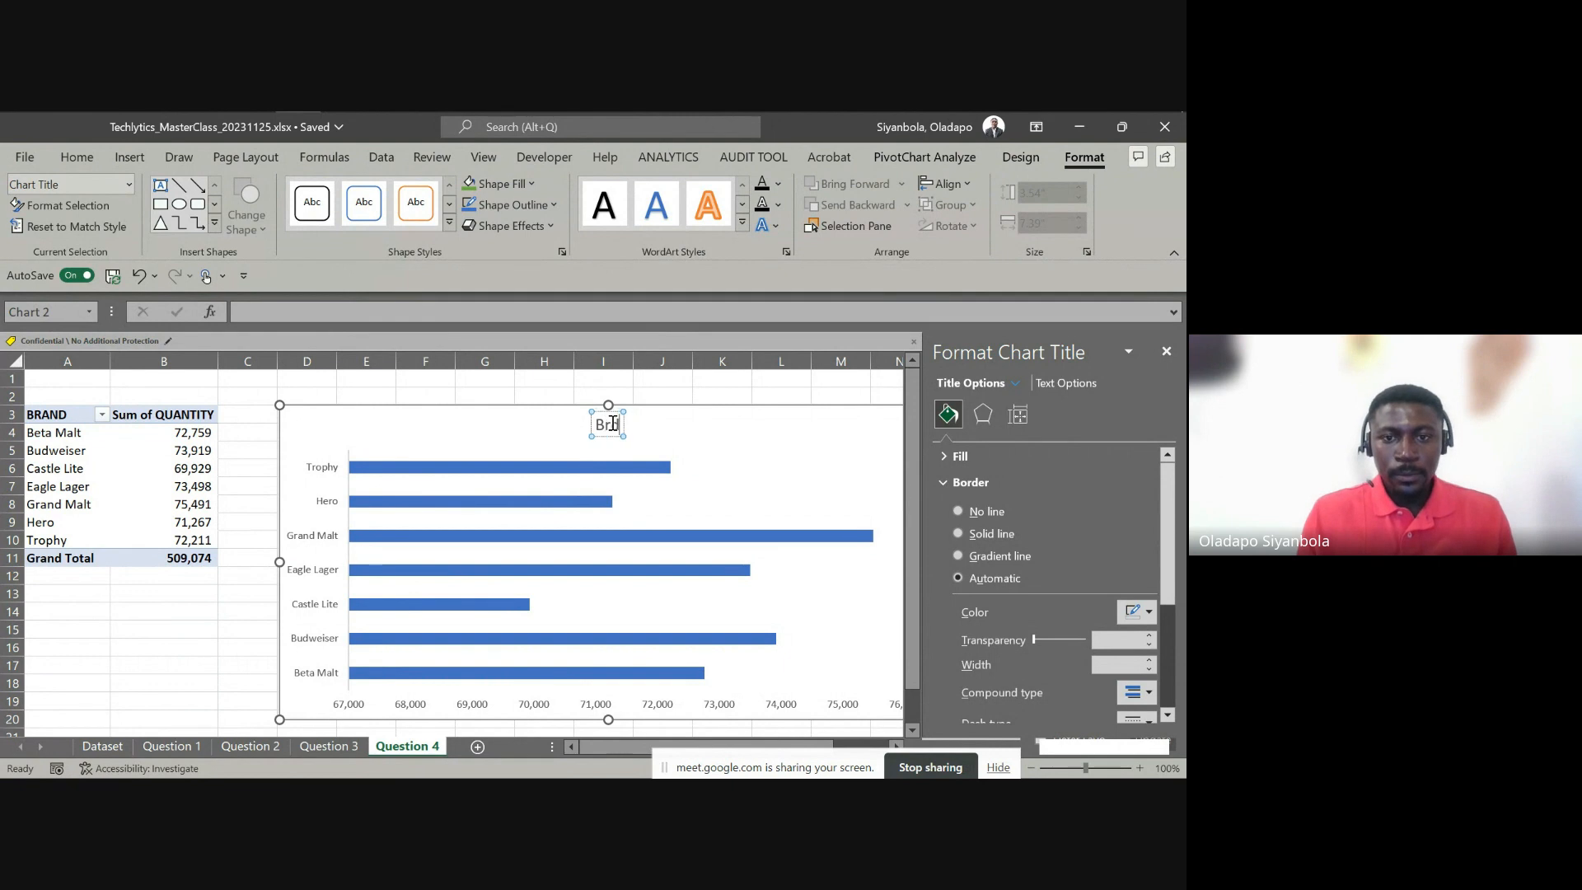
pyautogui.press('BackSpace')
pyautogui.press('BackSpace')
pyautogui.press('BackSpace')
pyautogui.write('Most')
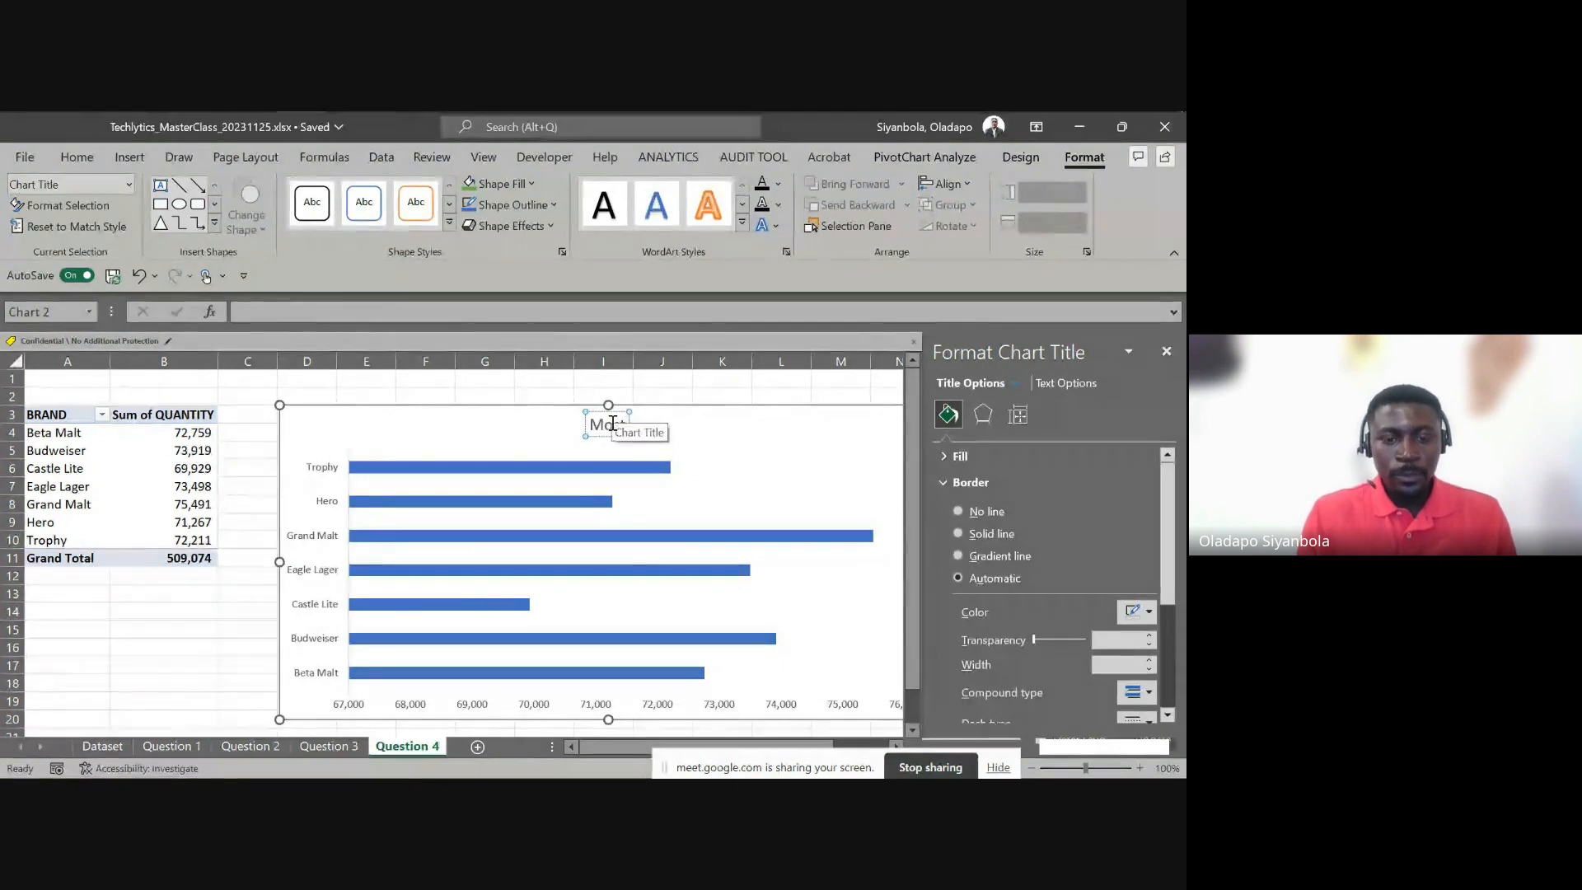
pyautogui.write(' Consumed Br')
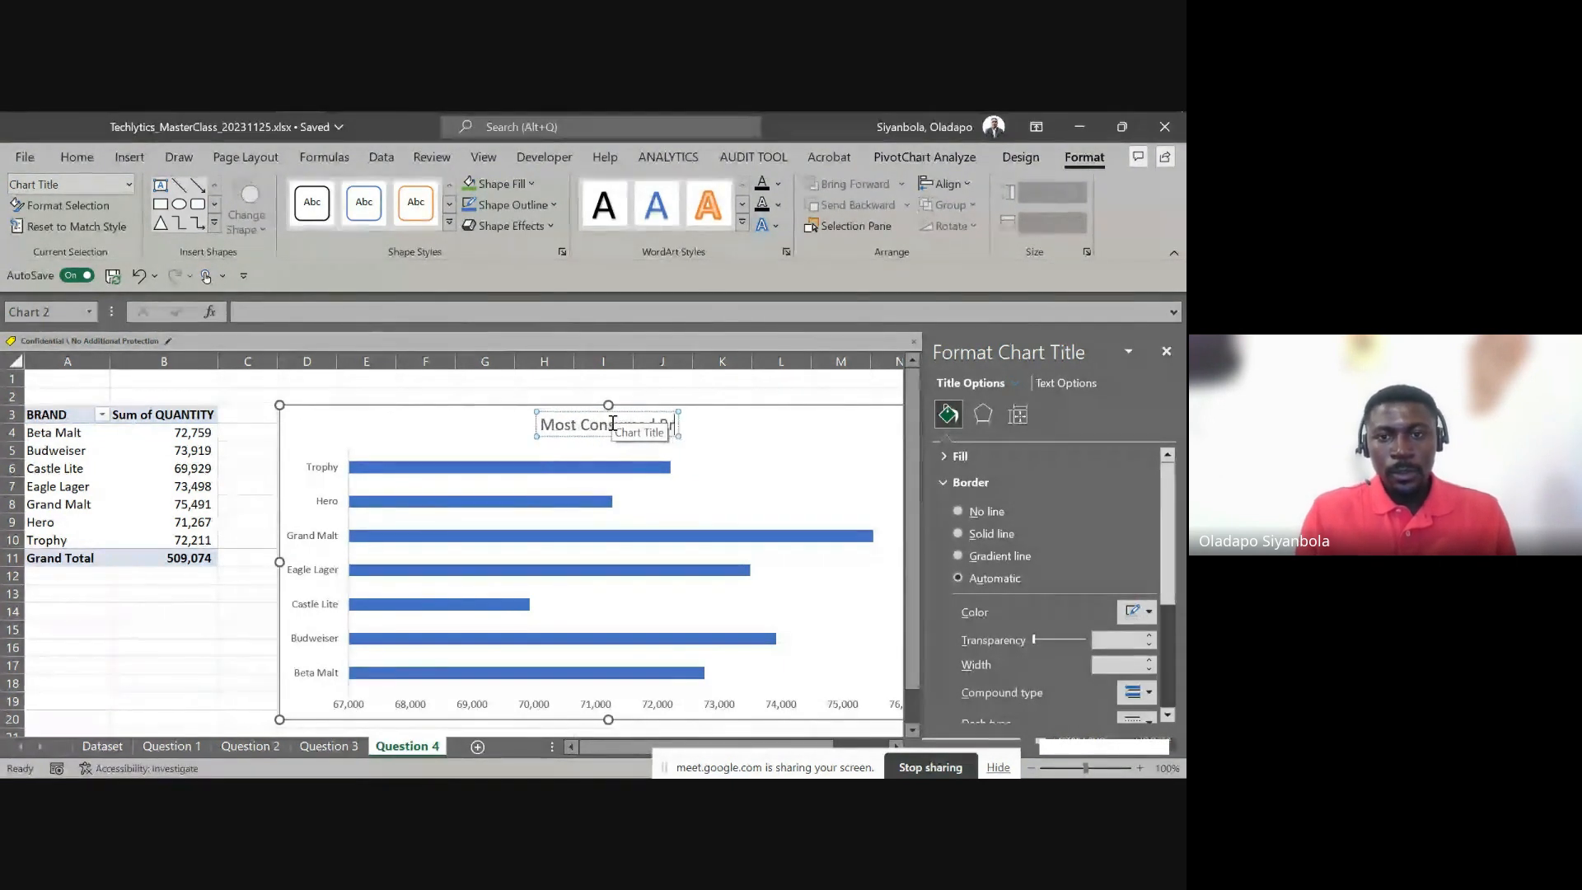
pyautogui.write('and Across')
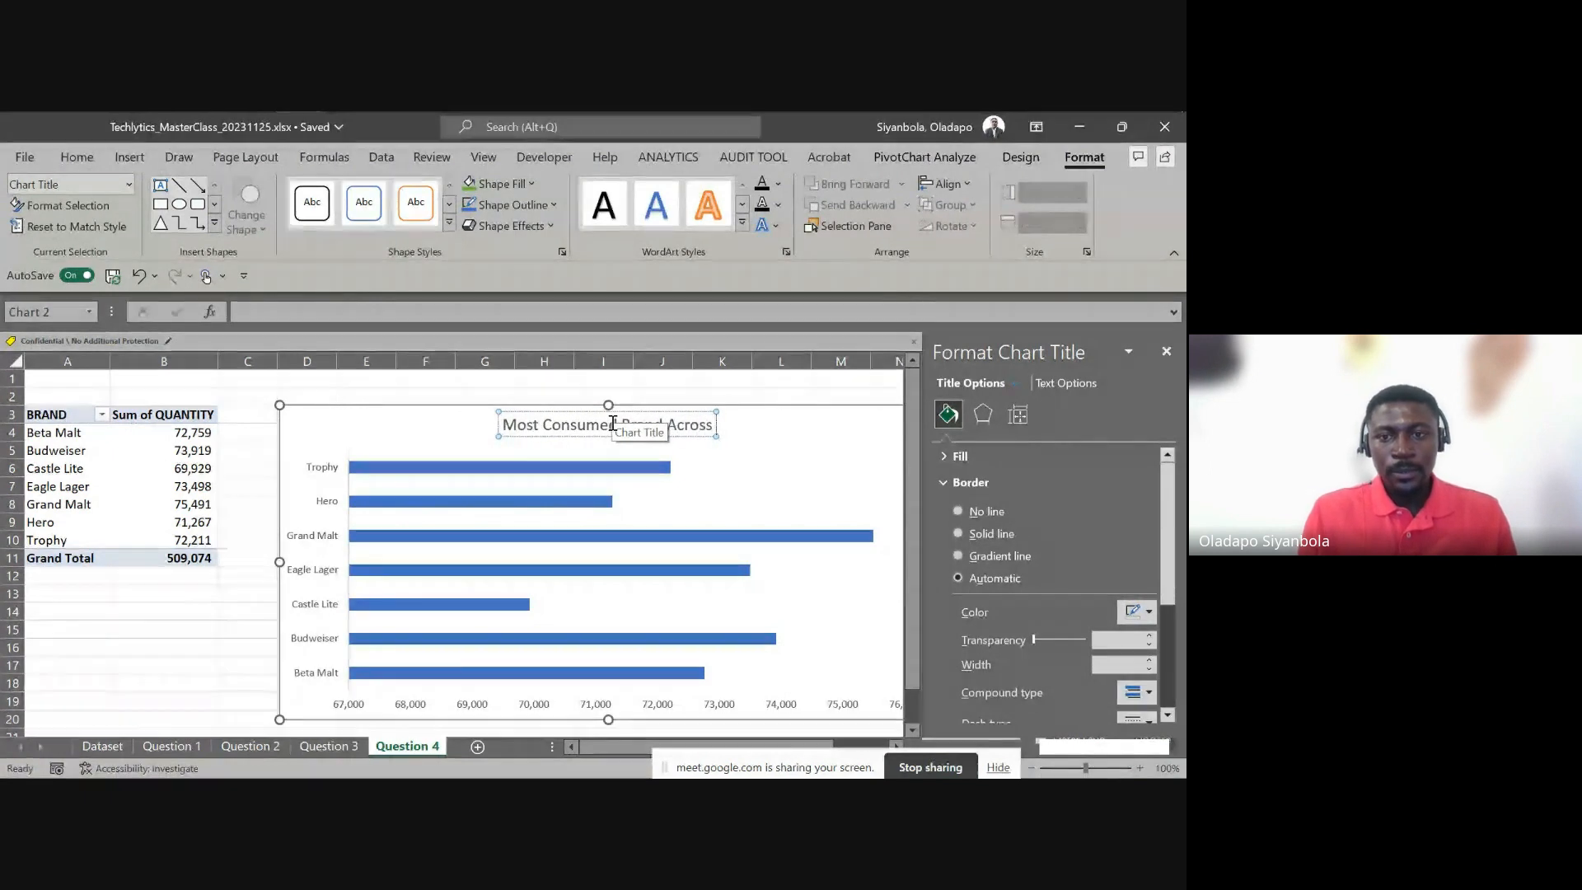
pyautogui.write(' the Years')
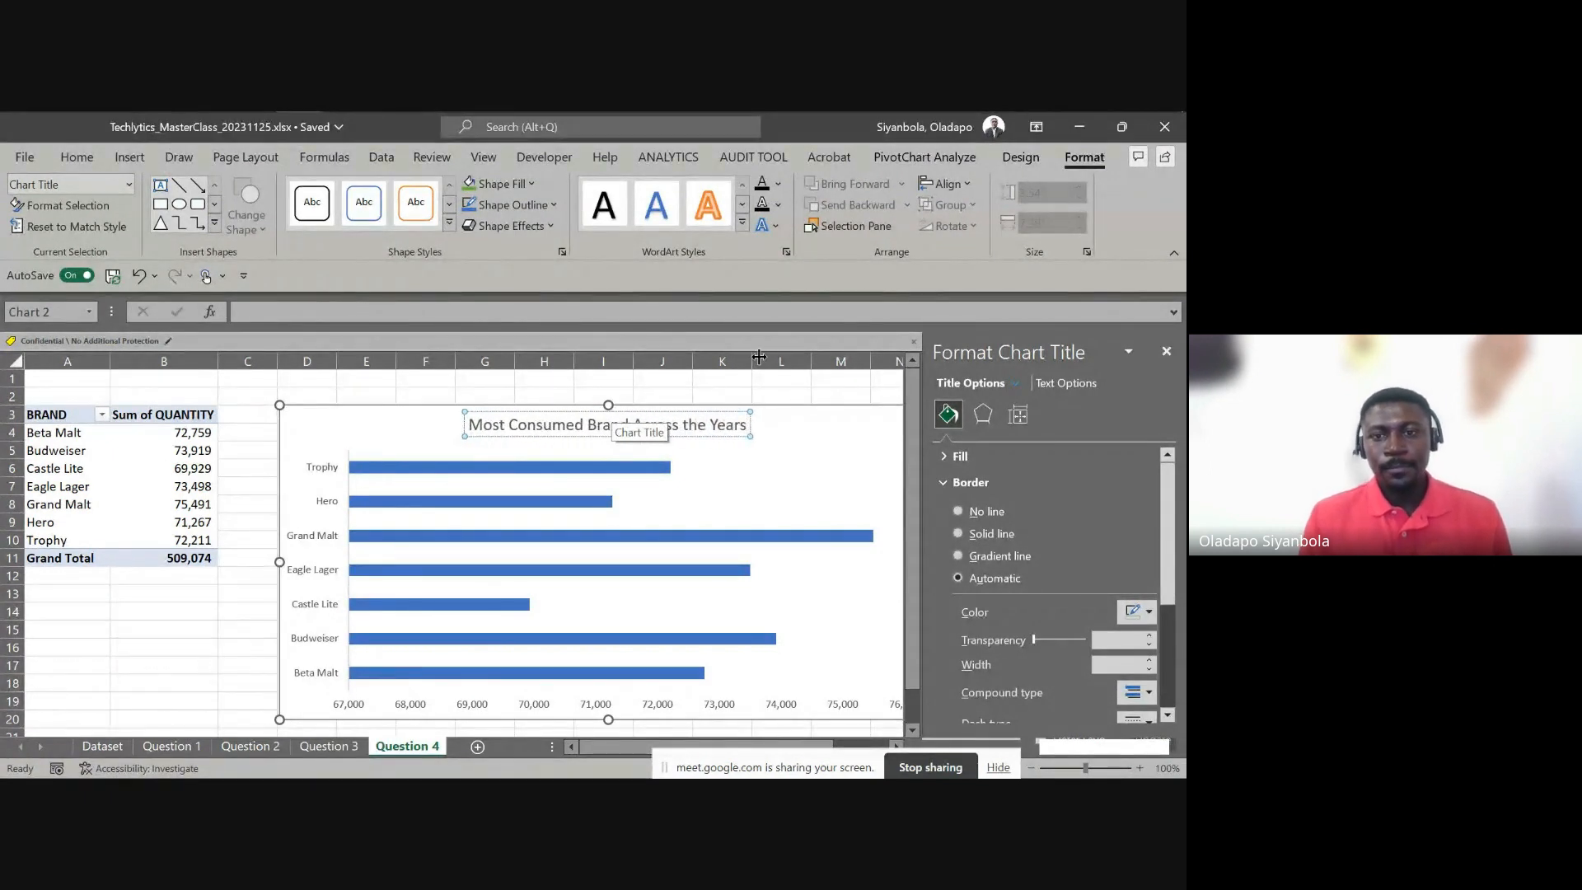
# Add data labels to the bars of the brand chart and delete its horizontal value axis
pyautogui.click(571, 468)
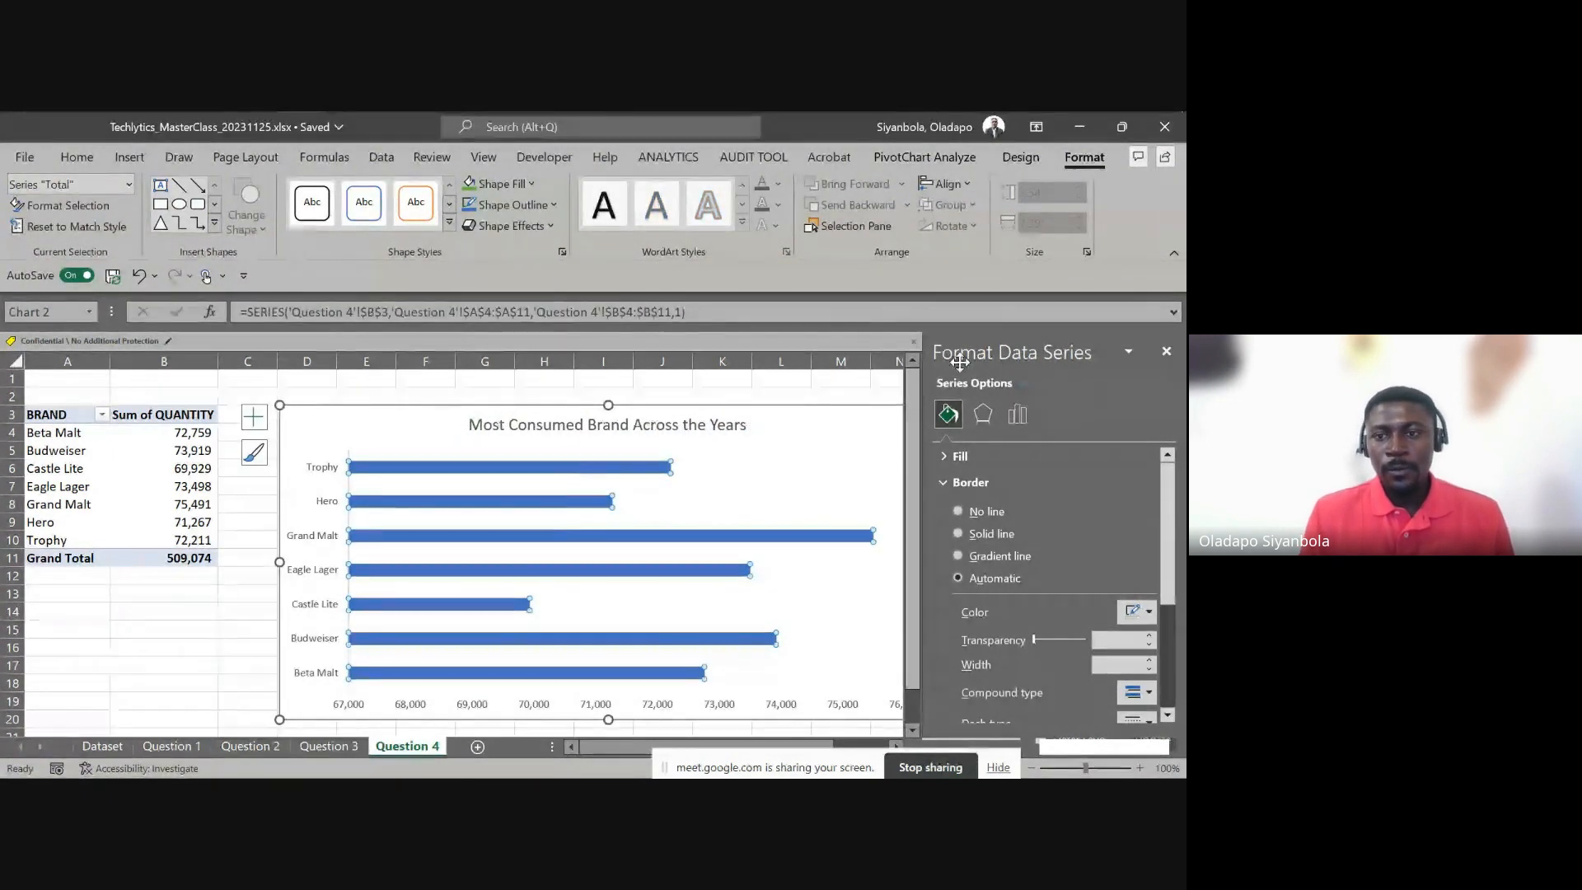
pyautogui.click(1166, 351)
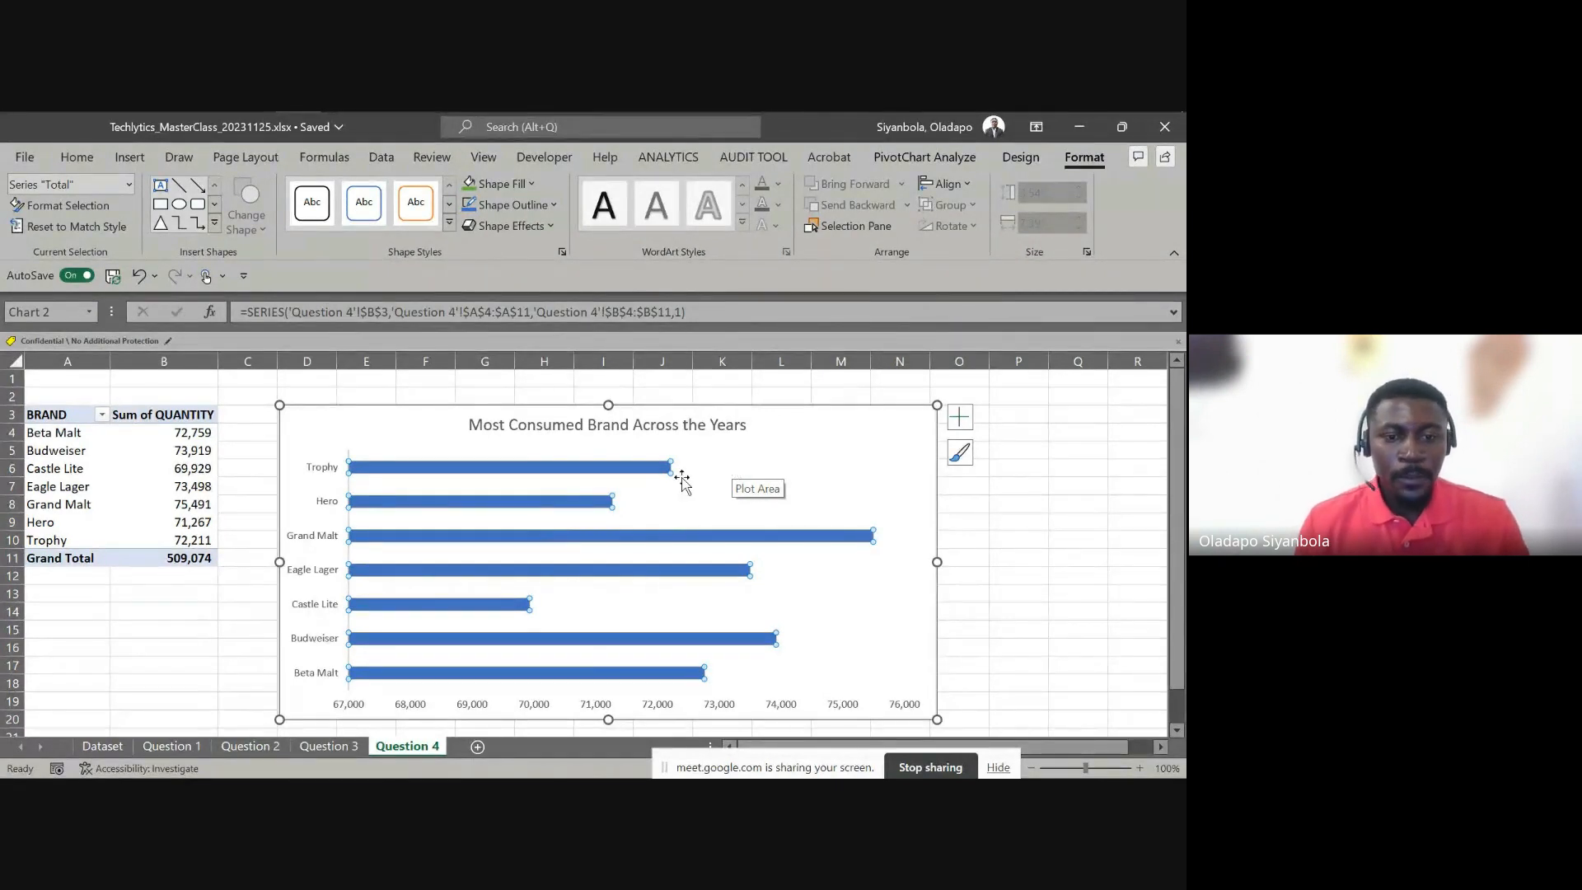
pyautogui.click(960, 417)
pyautogui.click(999, 503)
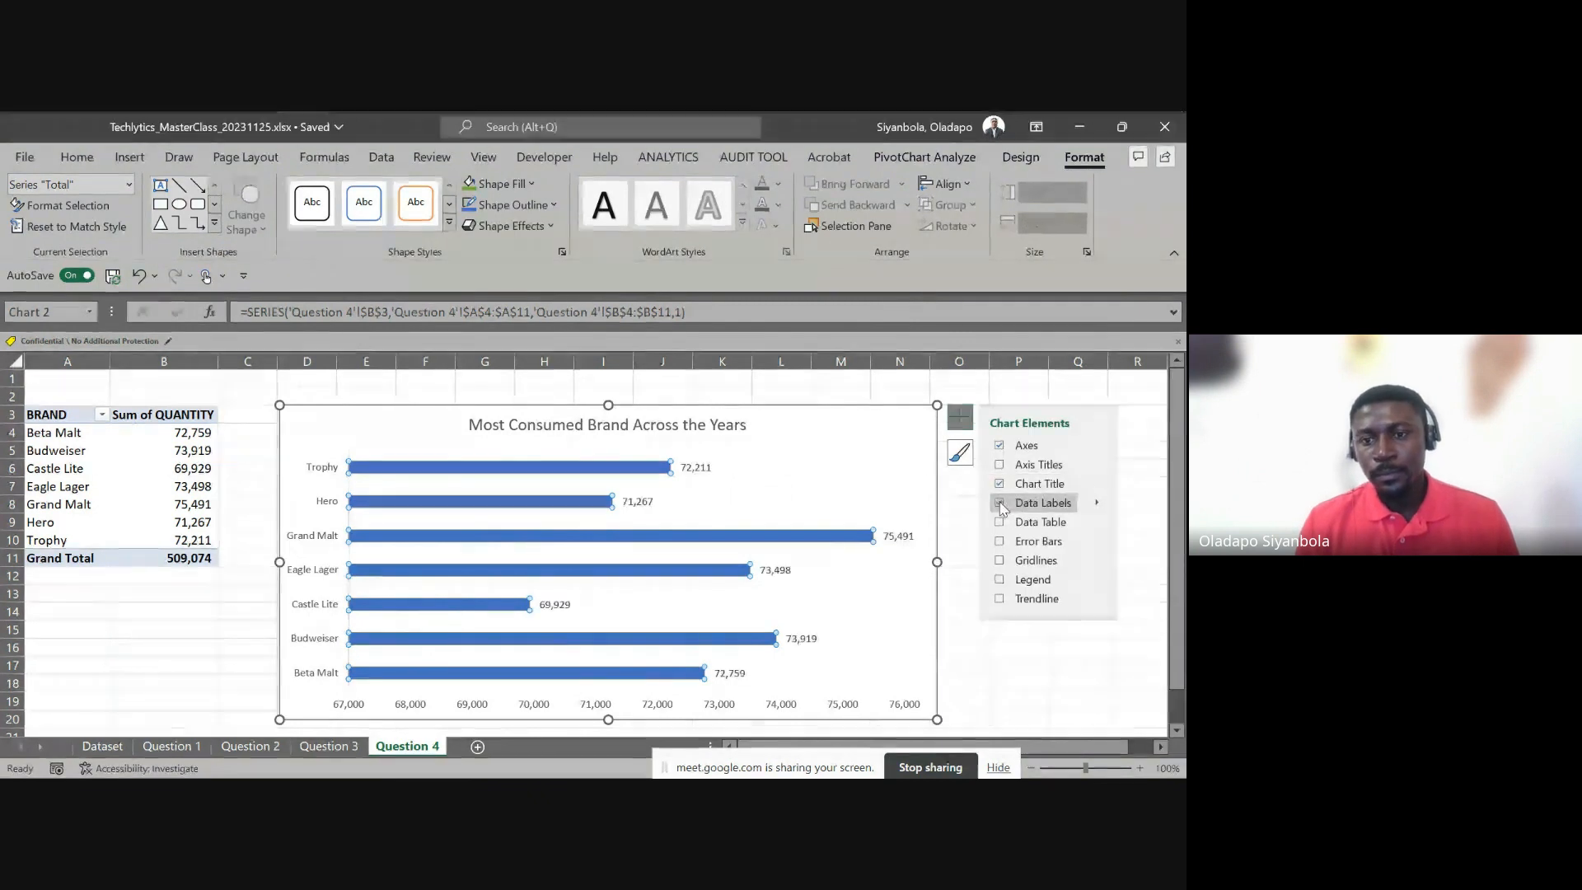
pyautogui.click(778, 705)
pyautogui.press('Delete')
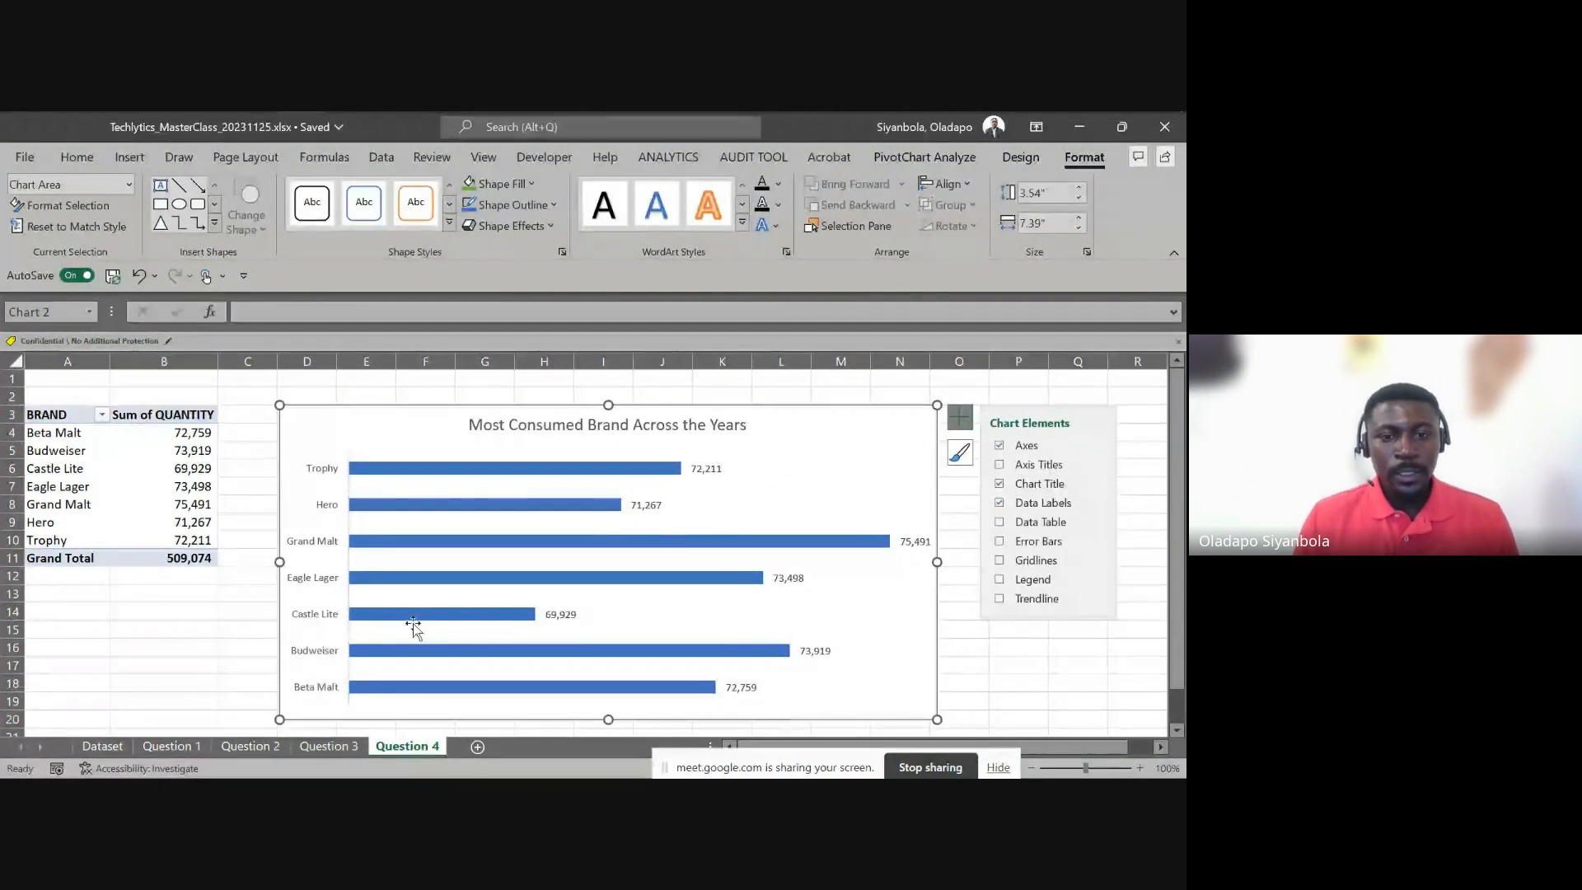
# Sort the brand pivot table by Sum of QUANTITY from largest to smallest
pyautogui.rightClick(154, 469)
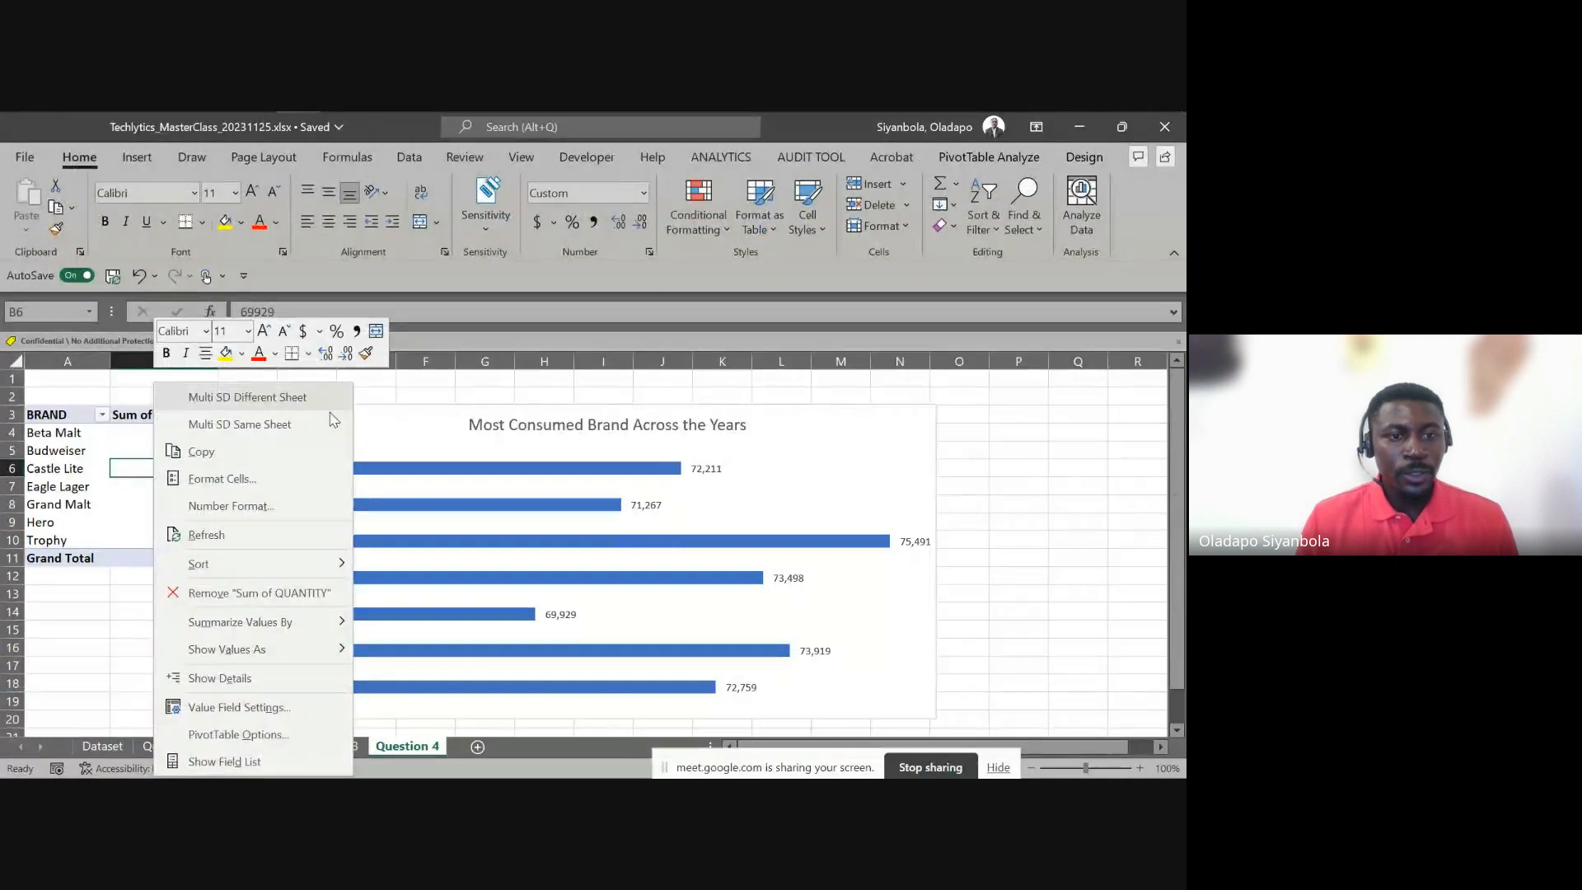
pyautogui.click(432, 588)
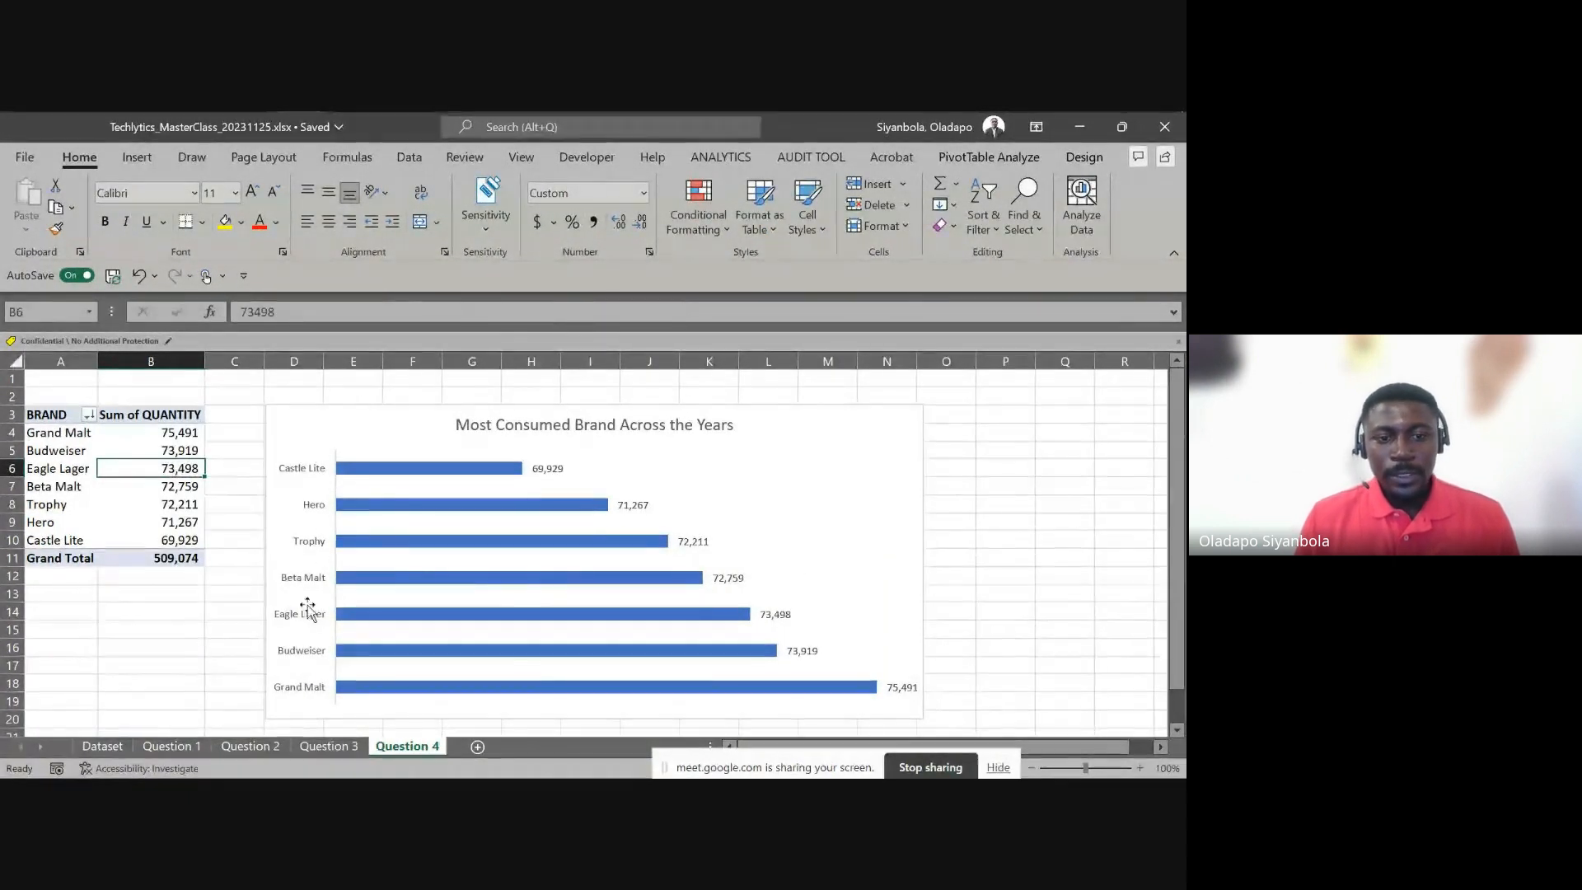
pyautogui.moveTo(94, 433); pyautogui.dragTo(182, 537)
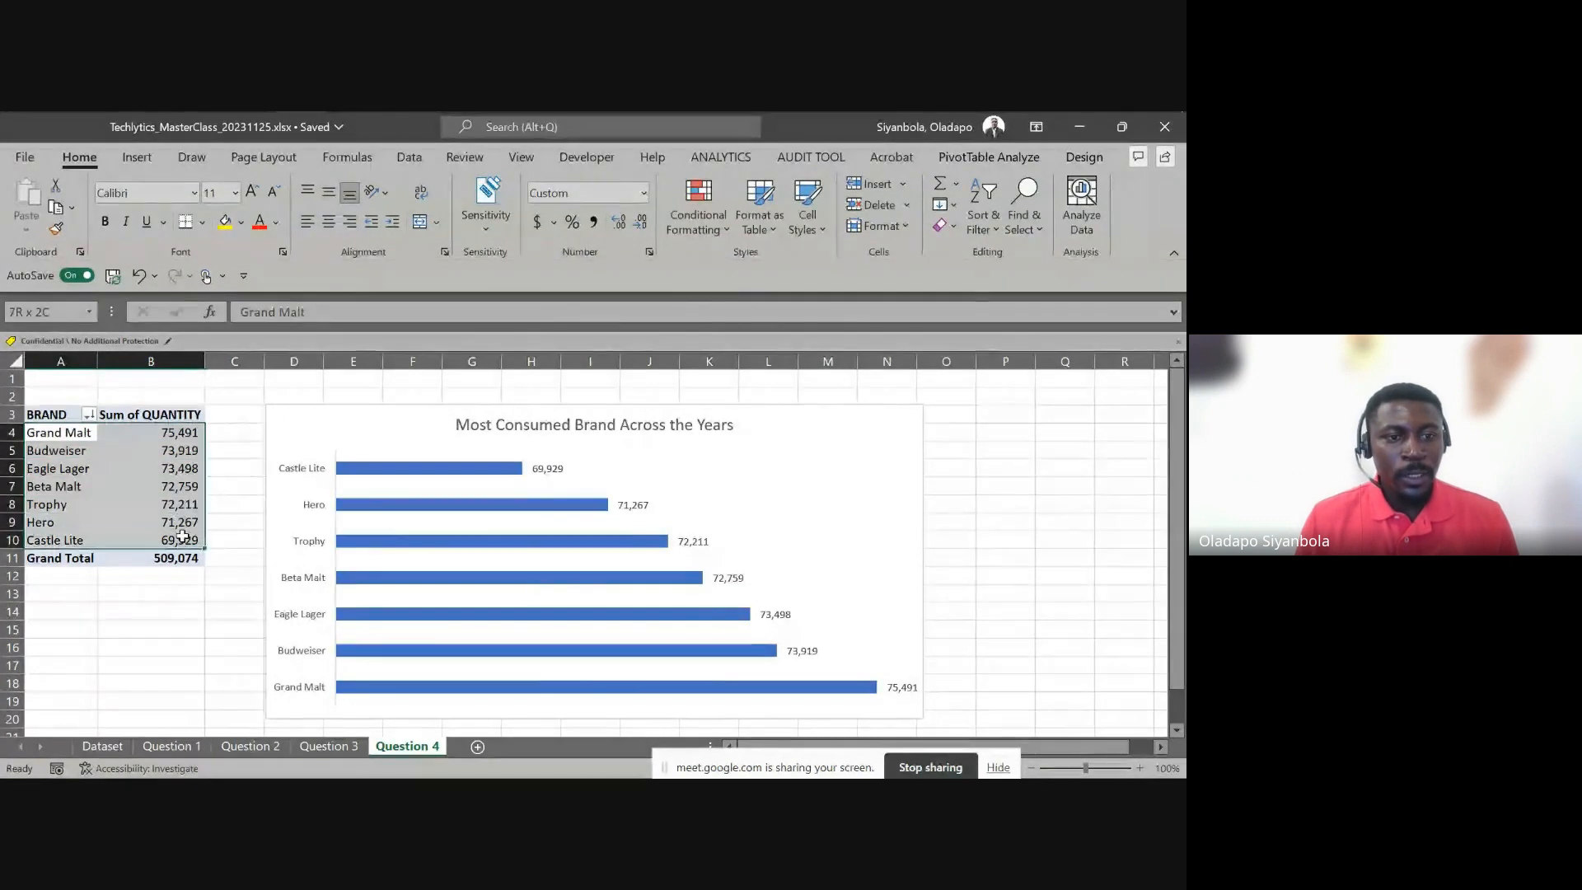
# Put the chart's brand axis categories in reverse order and shift the chart slightly farther from the pivot table
pyautogui.click(313, 476)
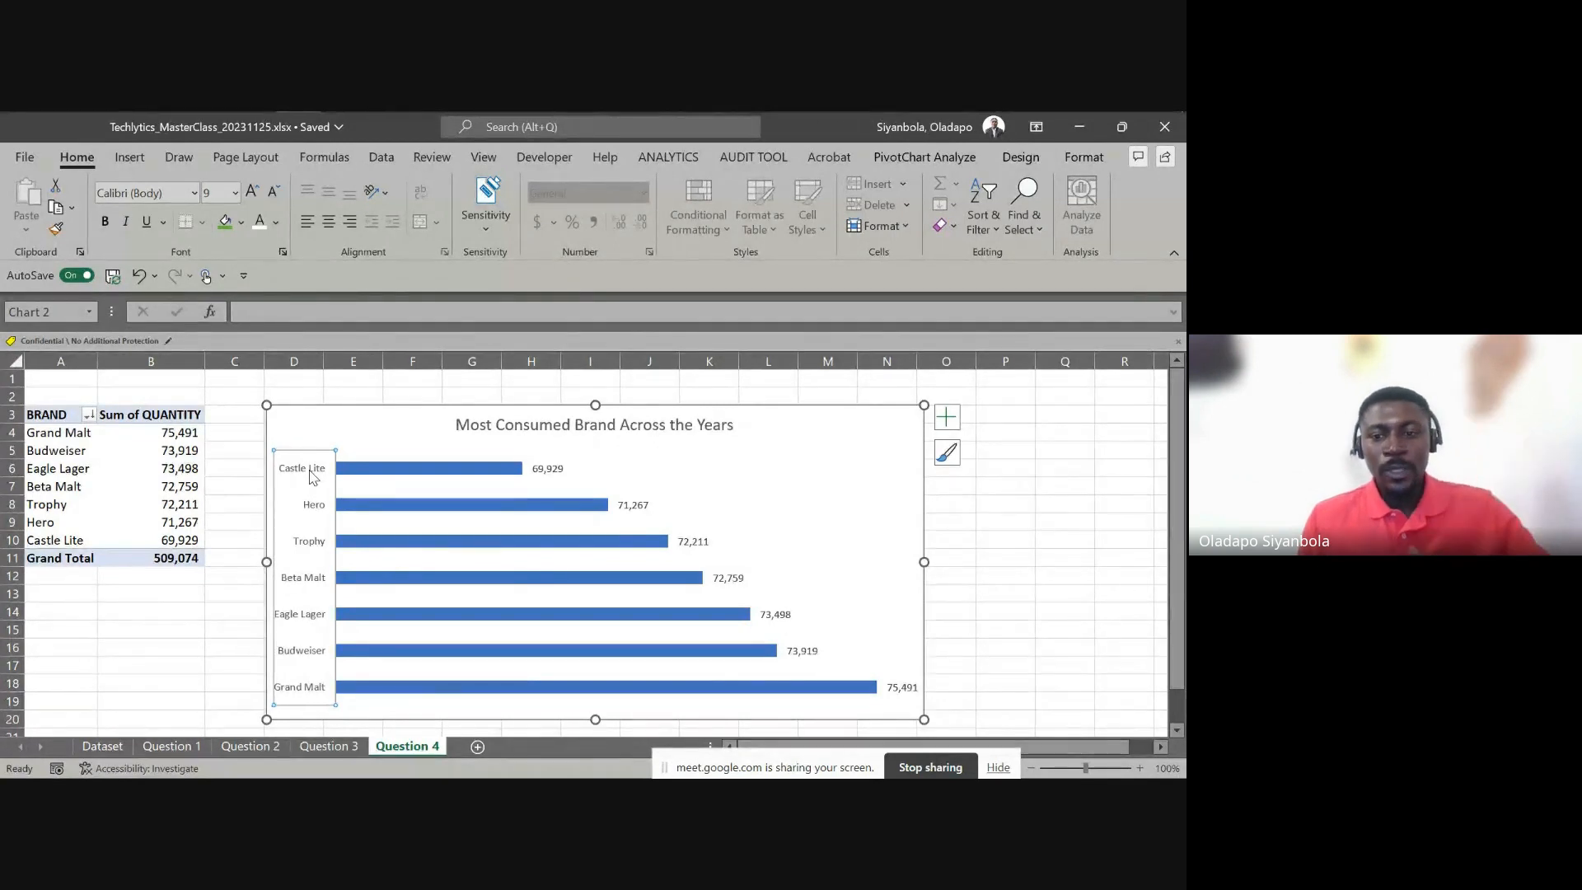
pyautogui.rightClick(313, 477)
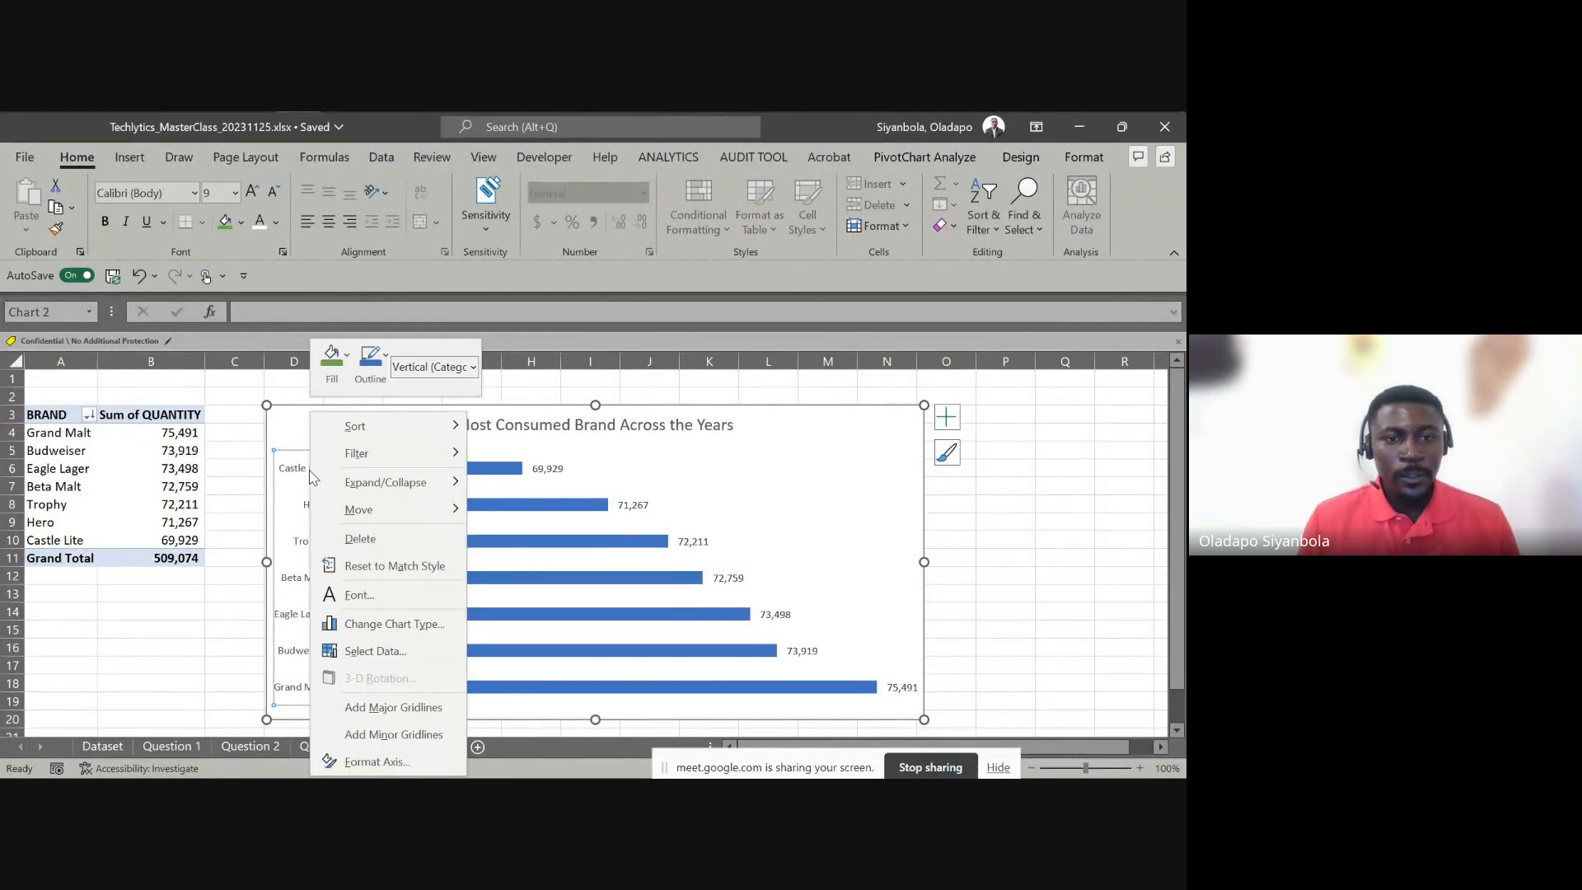
pyautogui.click(372, 756)
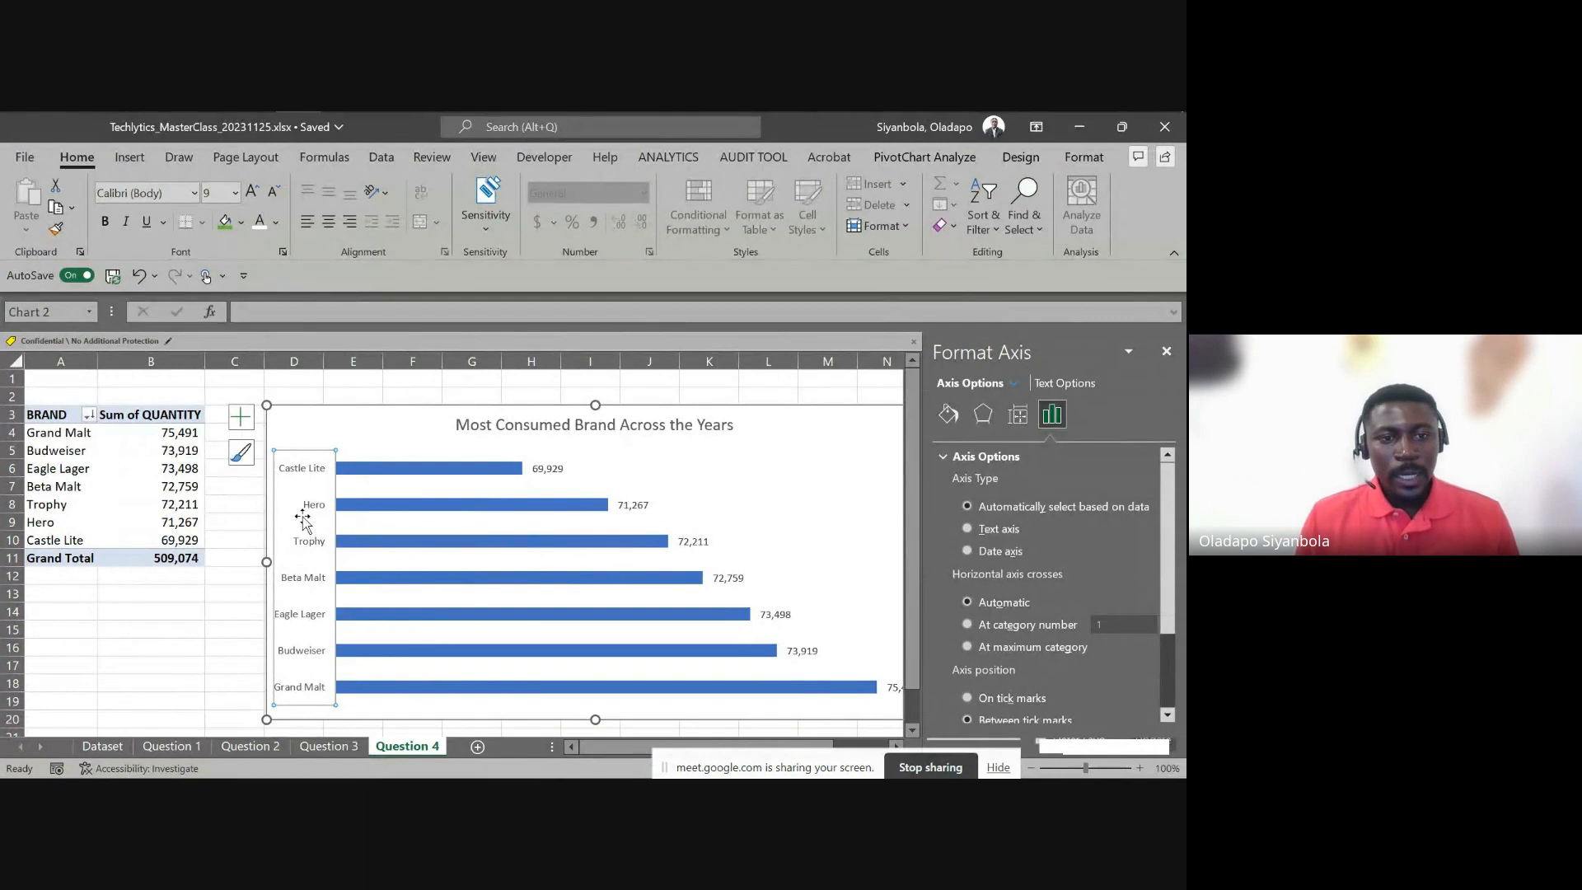
pyautogui.scroll(-3, 1070, 551)
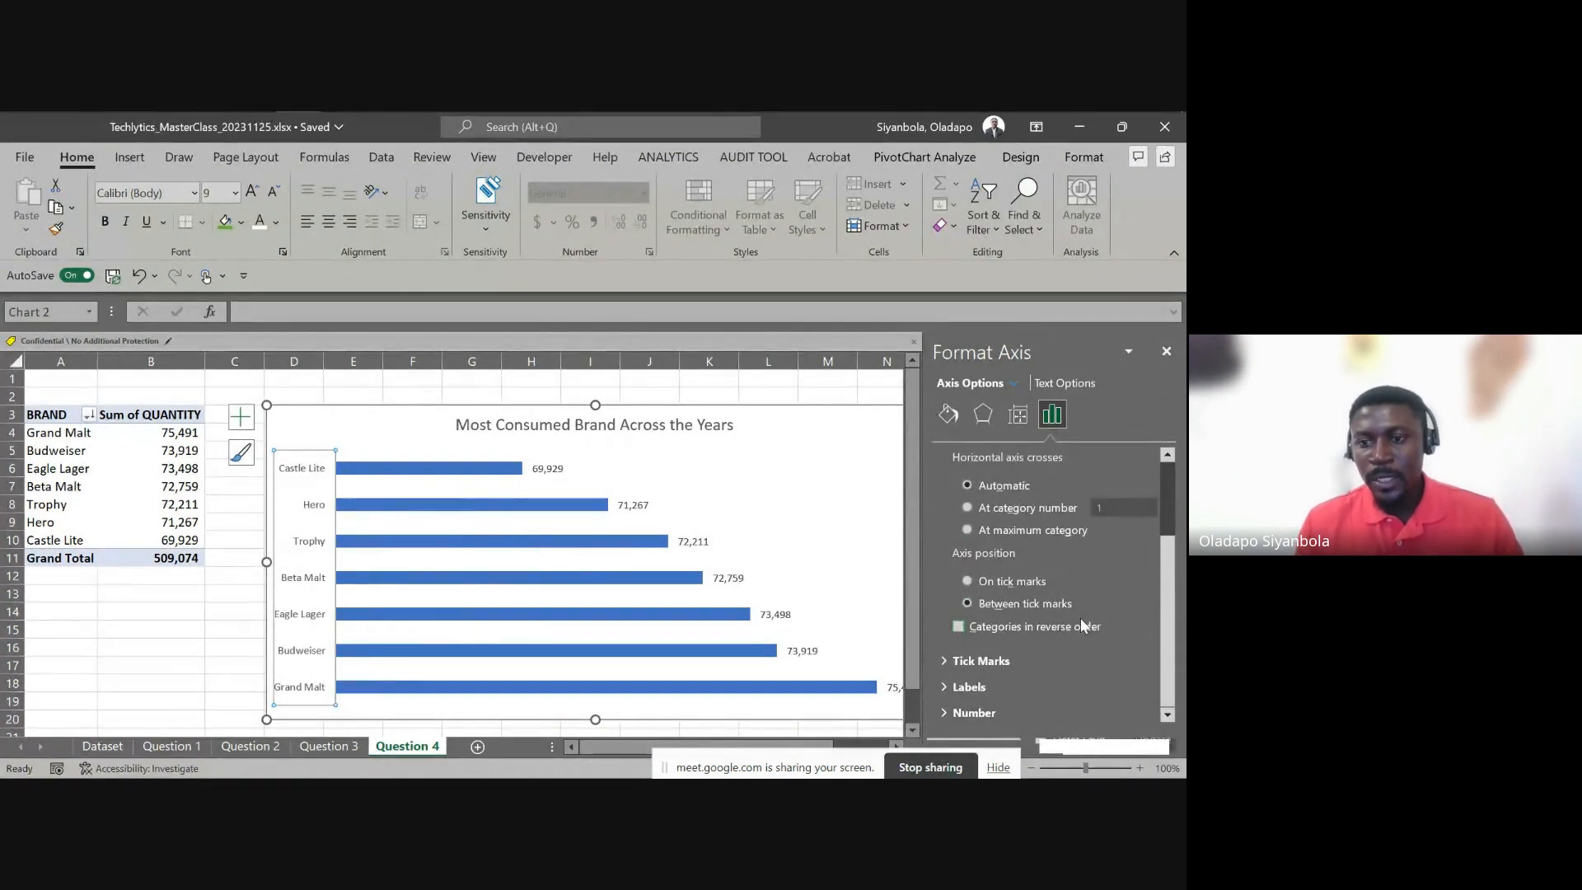
pyautogui.click(958, 627)
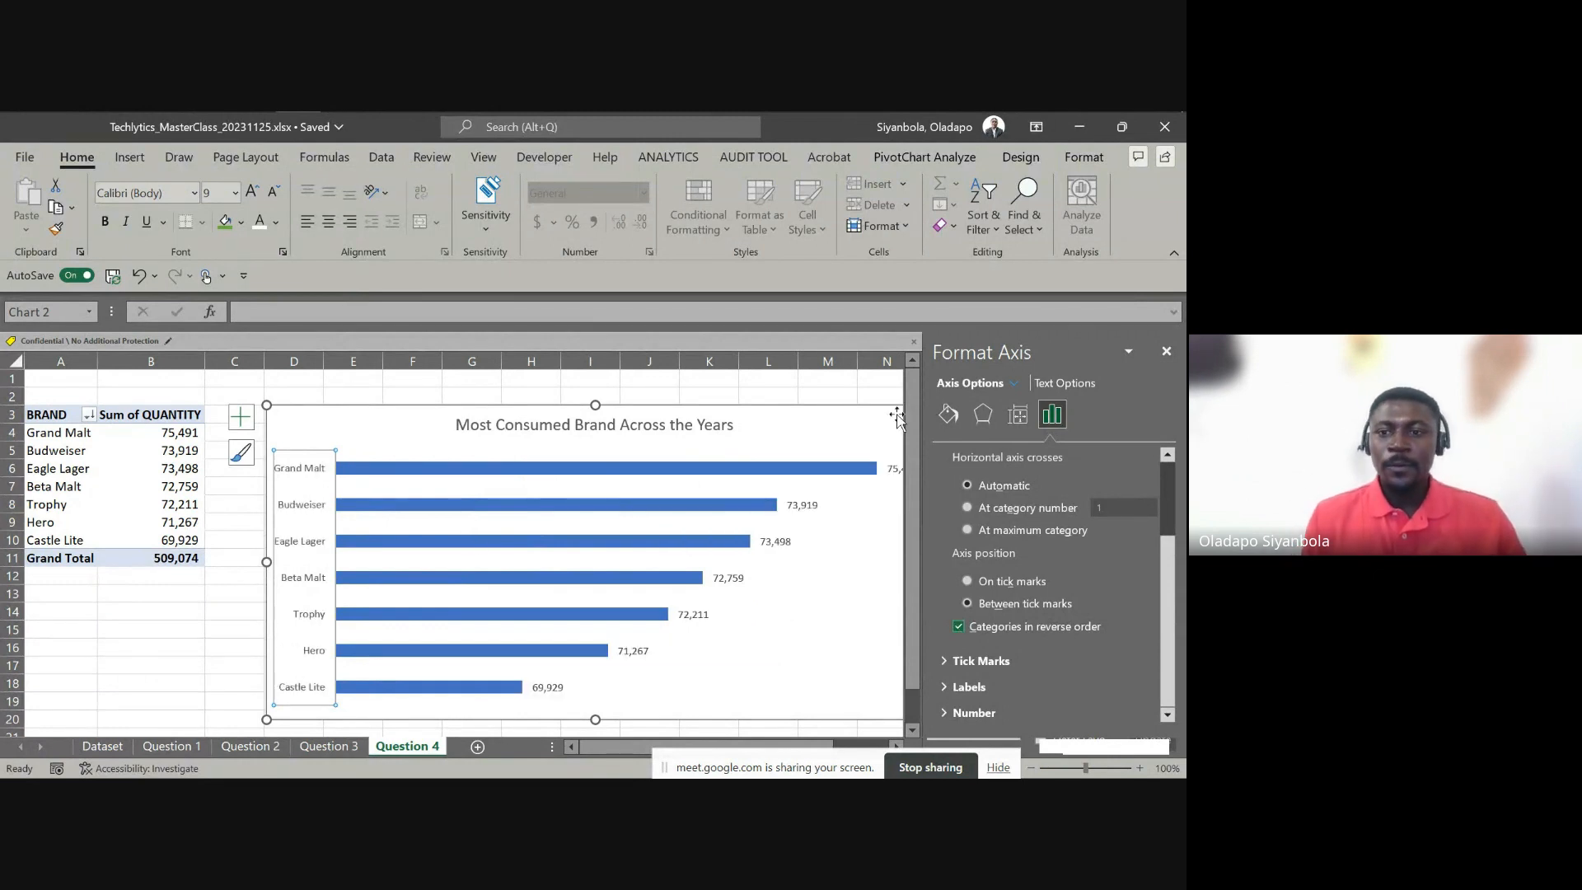
pyautogui.click(1166, 351)
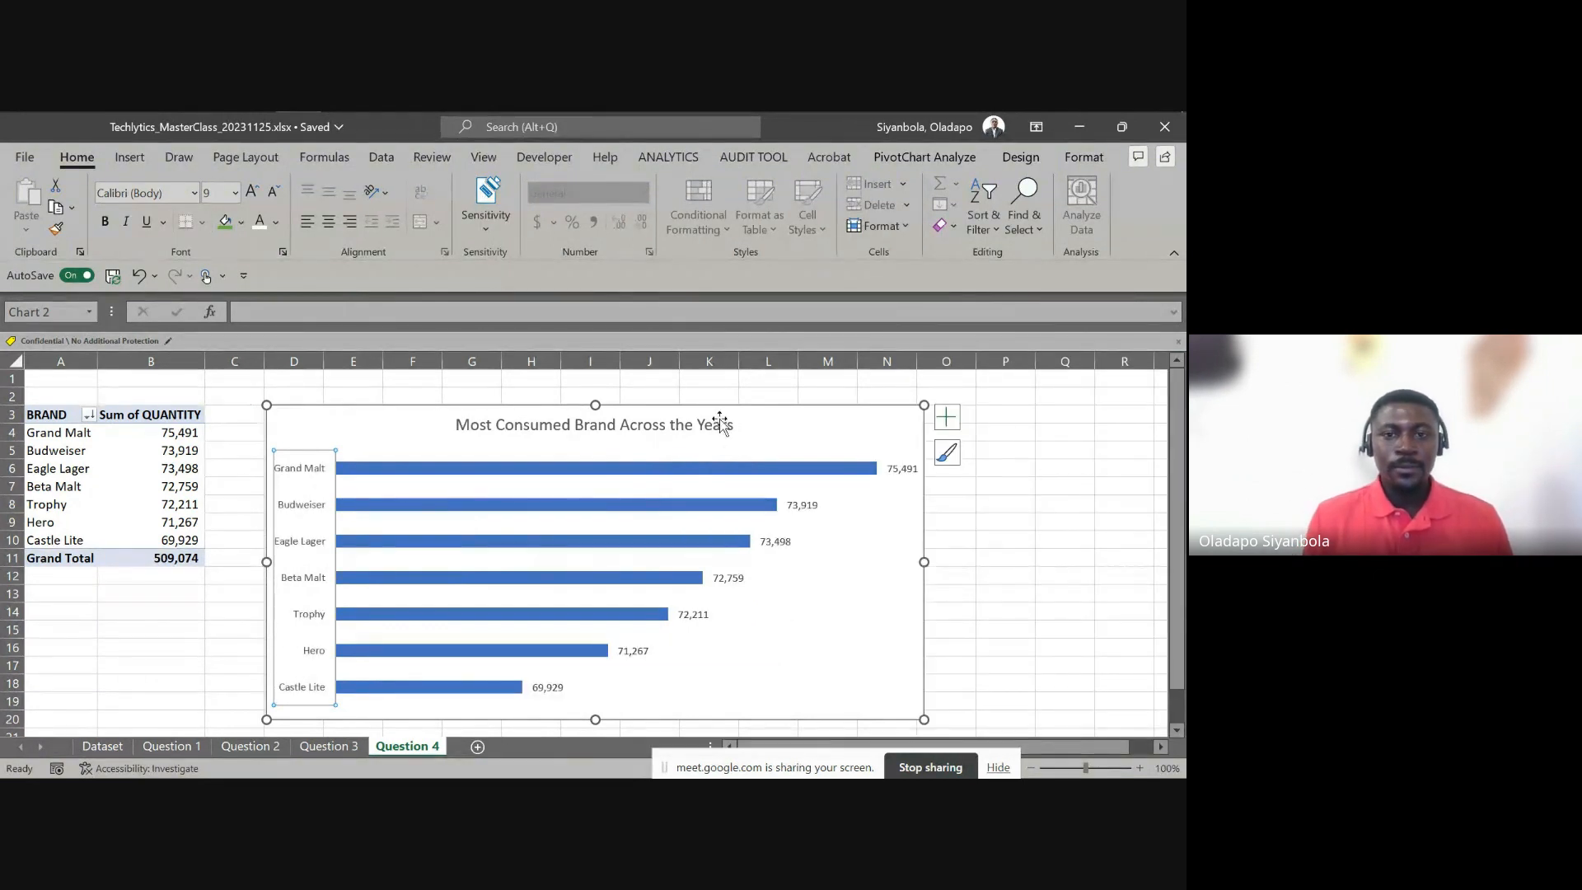
pyautogui.click(721, 423)
pyautogui.moveTo(778, 416); pyautogui.dragTo(793, 403)
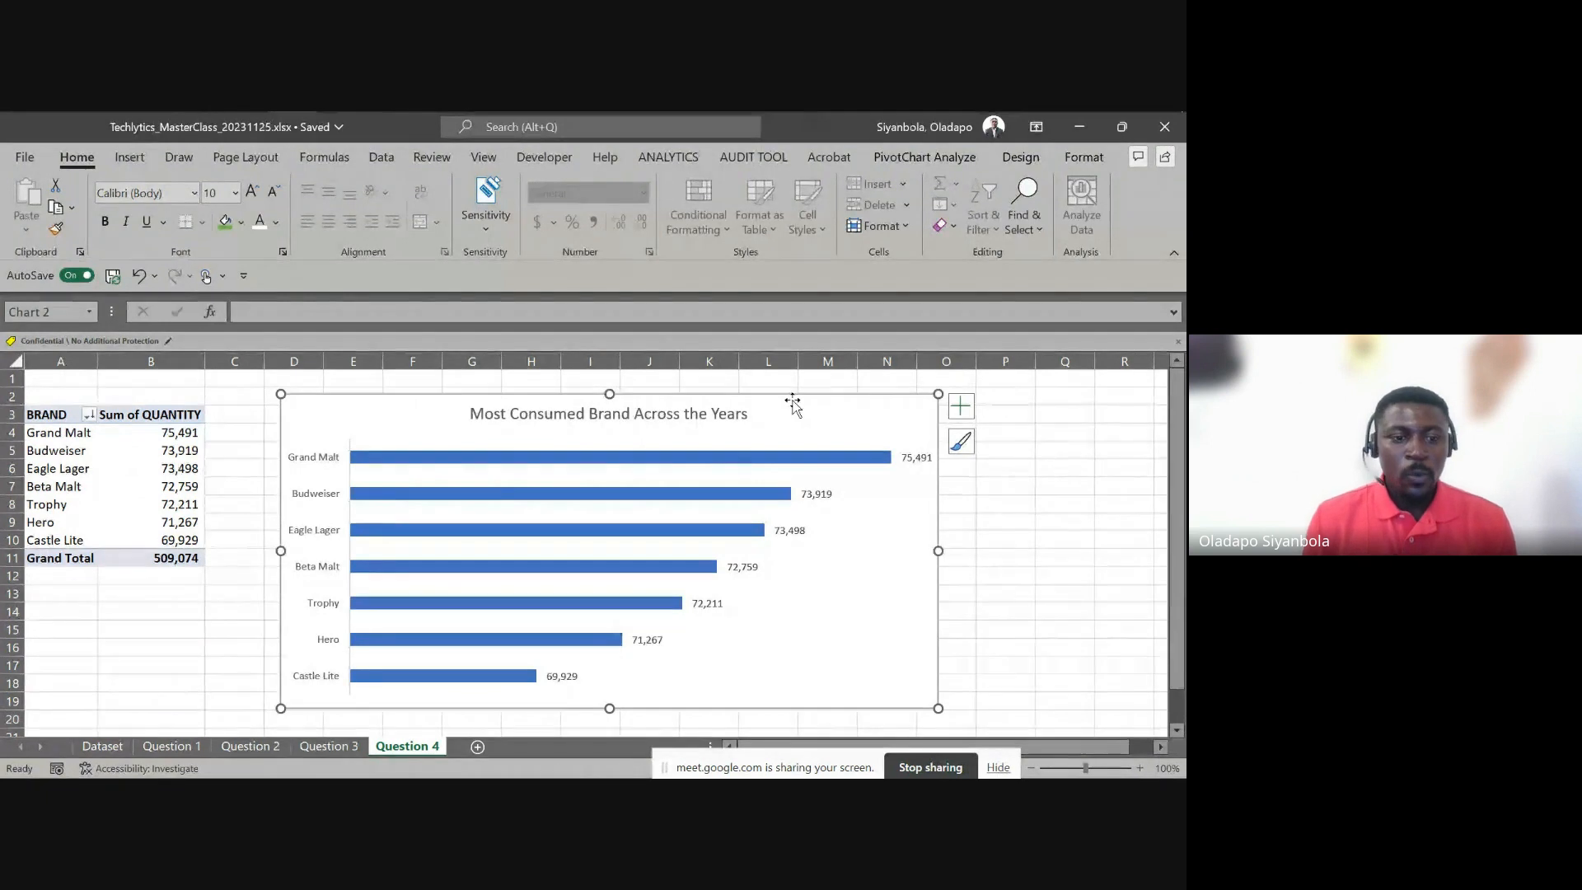
# Review the question list and the BRAND, DISTRIBUTOR and COUNTRY entries on the Dataset sheet
pyautogui.click(116, 749)
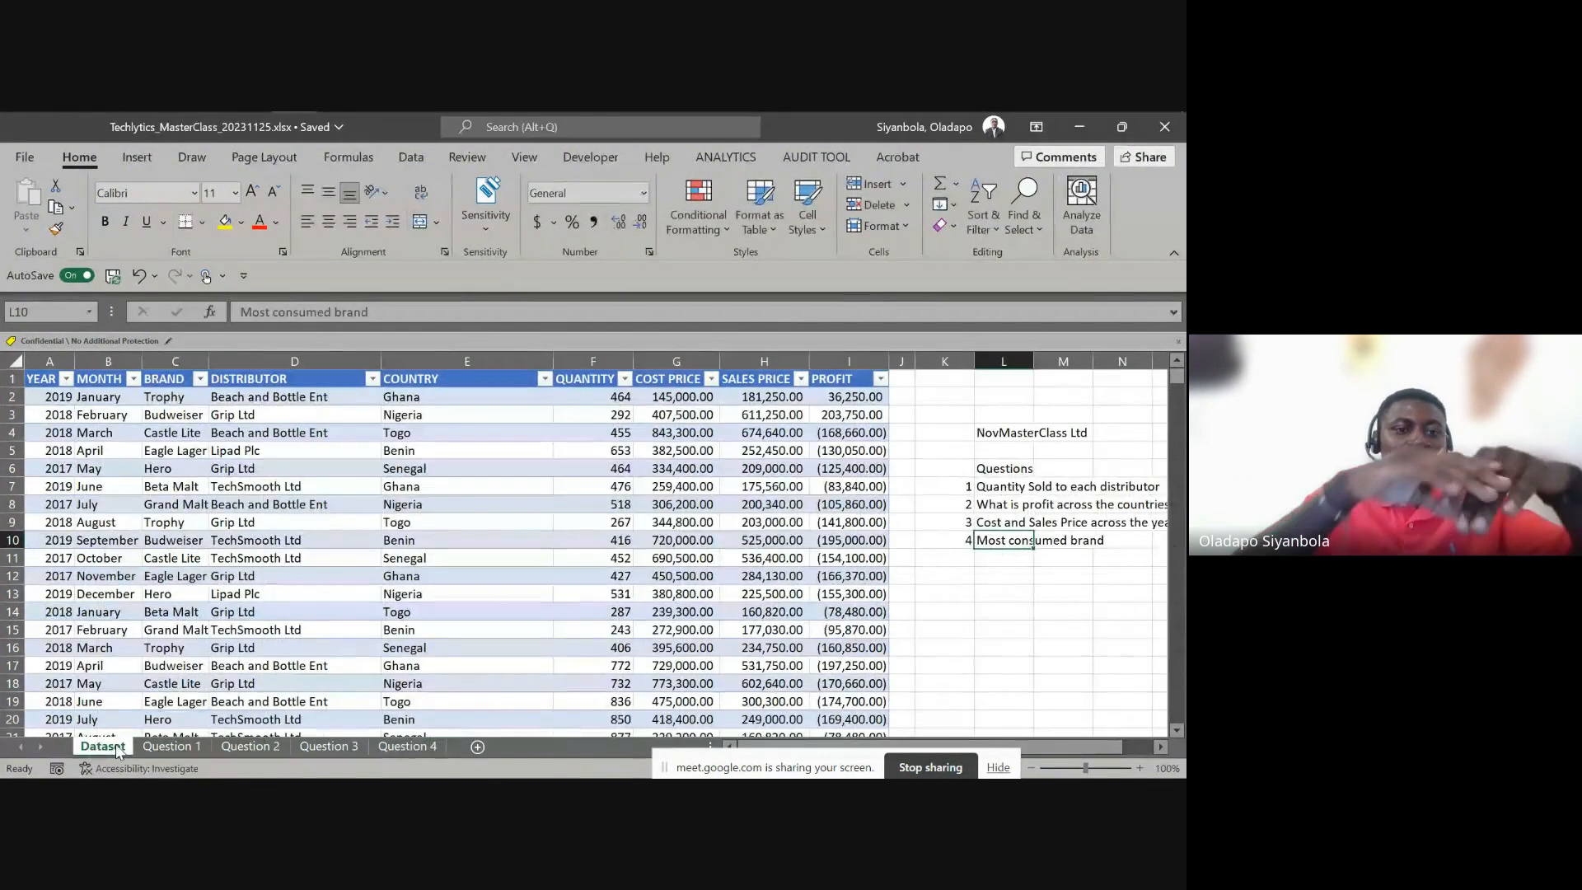
pyautogui.click(834, 469)
pyautogui.moveTo(288, 430); pyautogui.dragTo(427, 454)
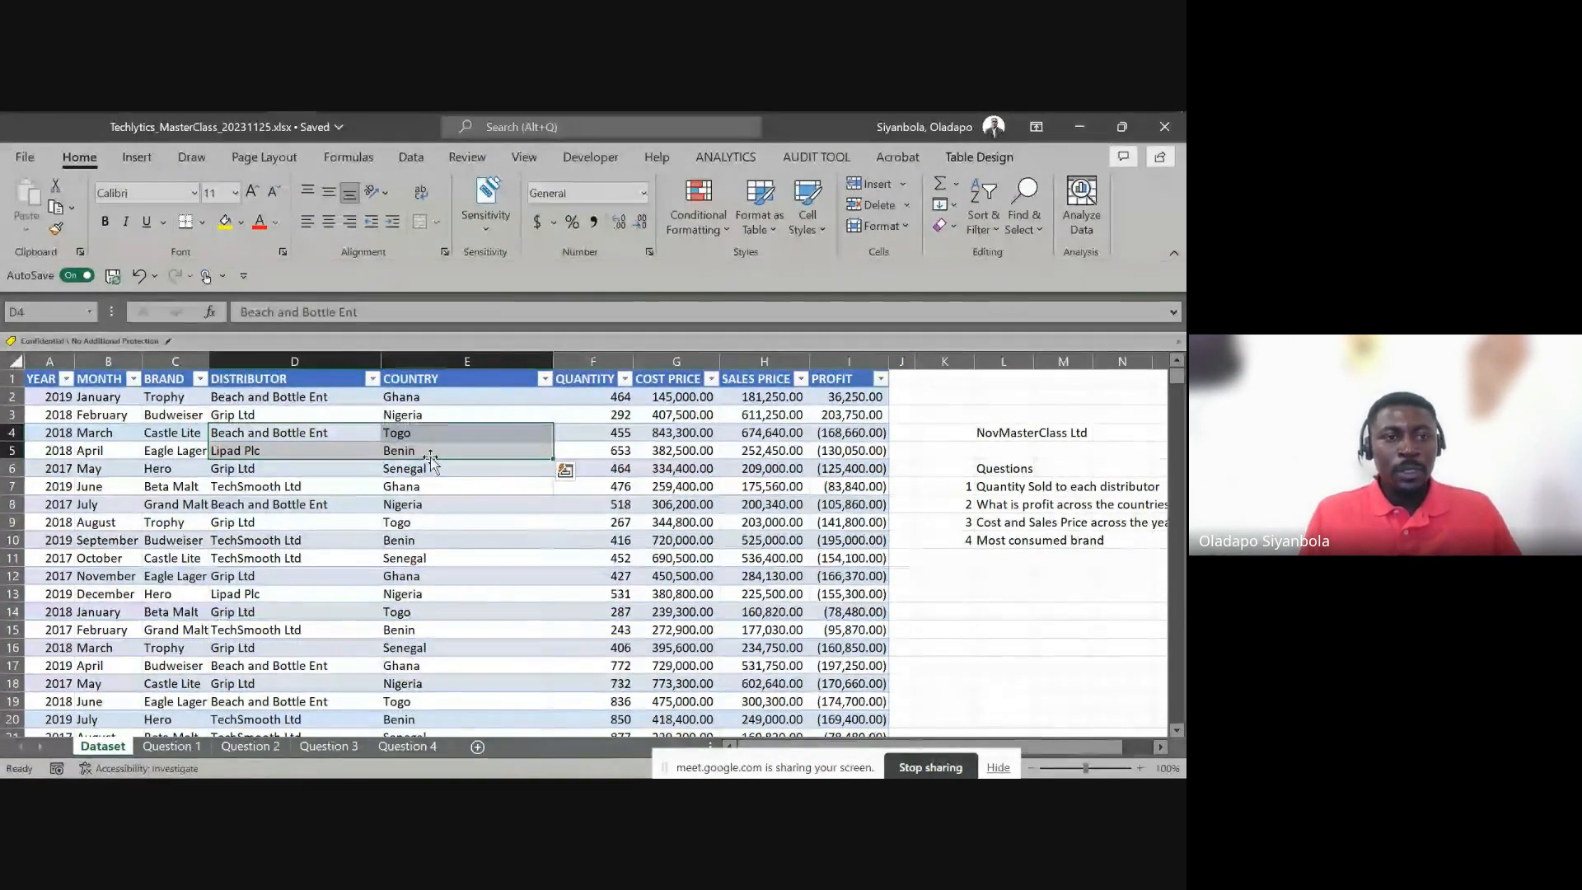
pyautogui.moveTo(183, 397); pyautogui.dragTo(176, 435)
pyautogui.moveTo(162, 497); pyautogui.dragTo(157, 614)
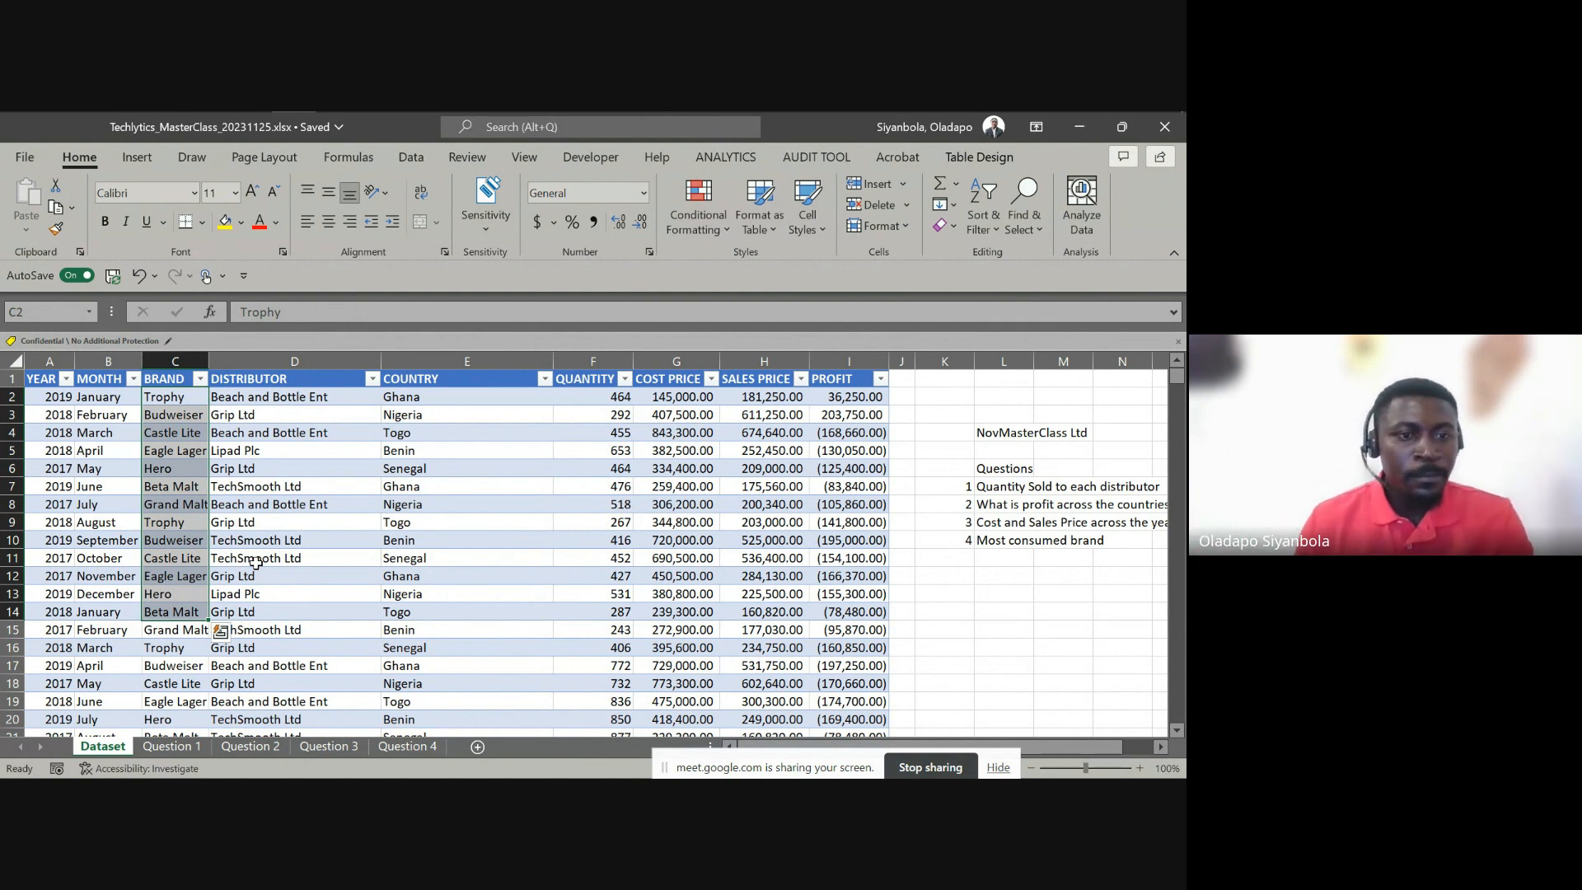
pyautogui.moveTo(178, 437); pyautogui.dragTo(179, 514)
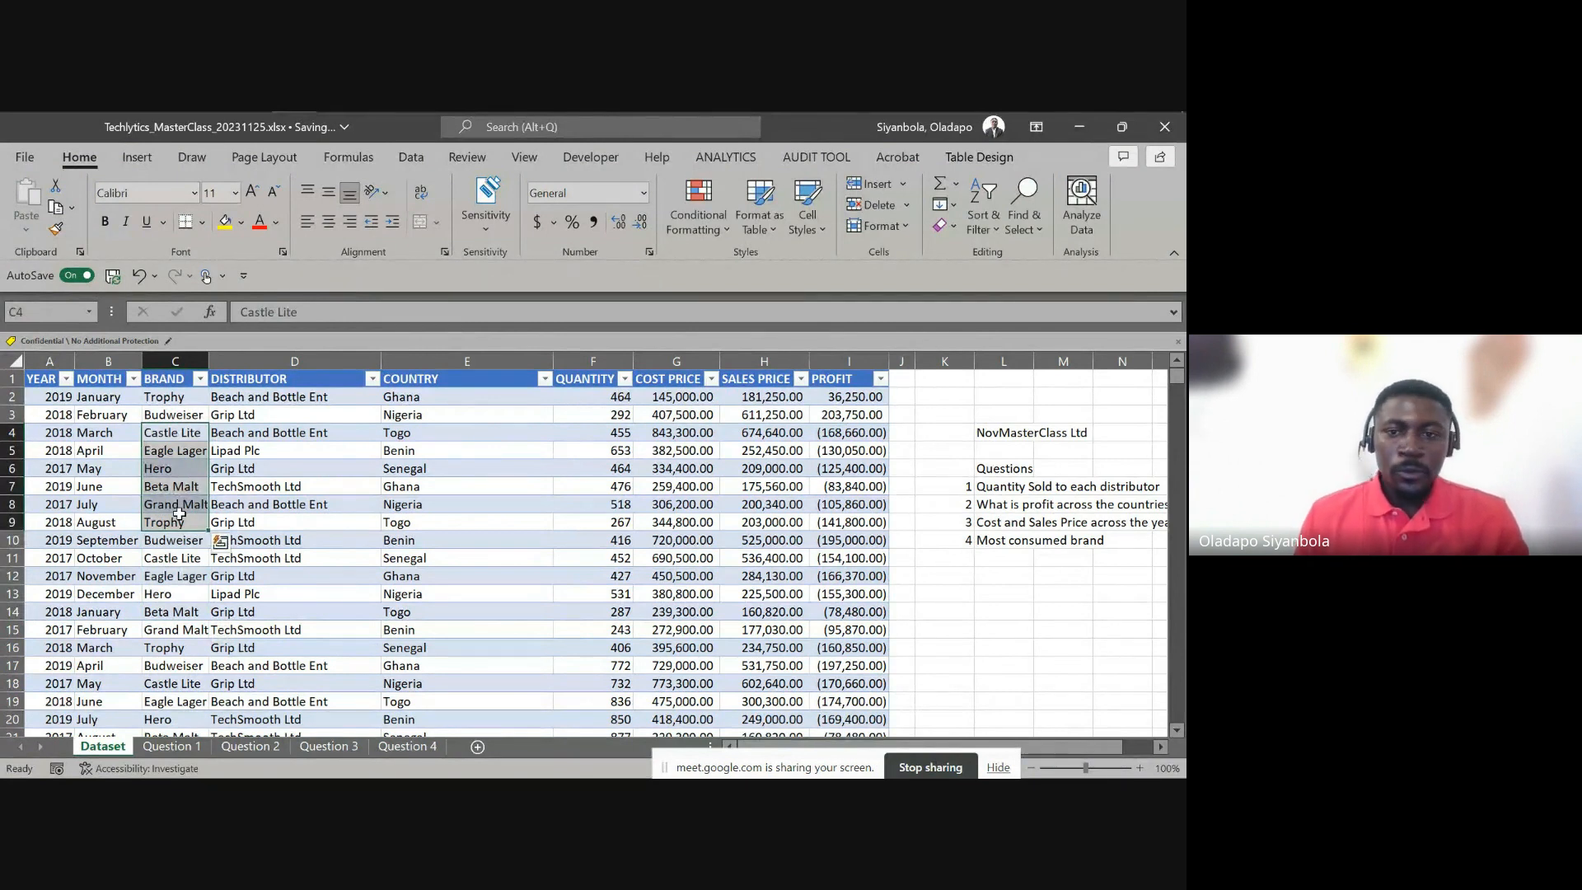
# Move the Question 1 pie chart farther from its pivot table and review the charts on the Question 2 to Question 4 sheets
pyautogui.click(152, 745)
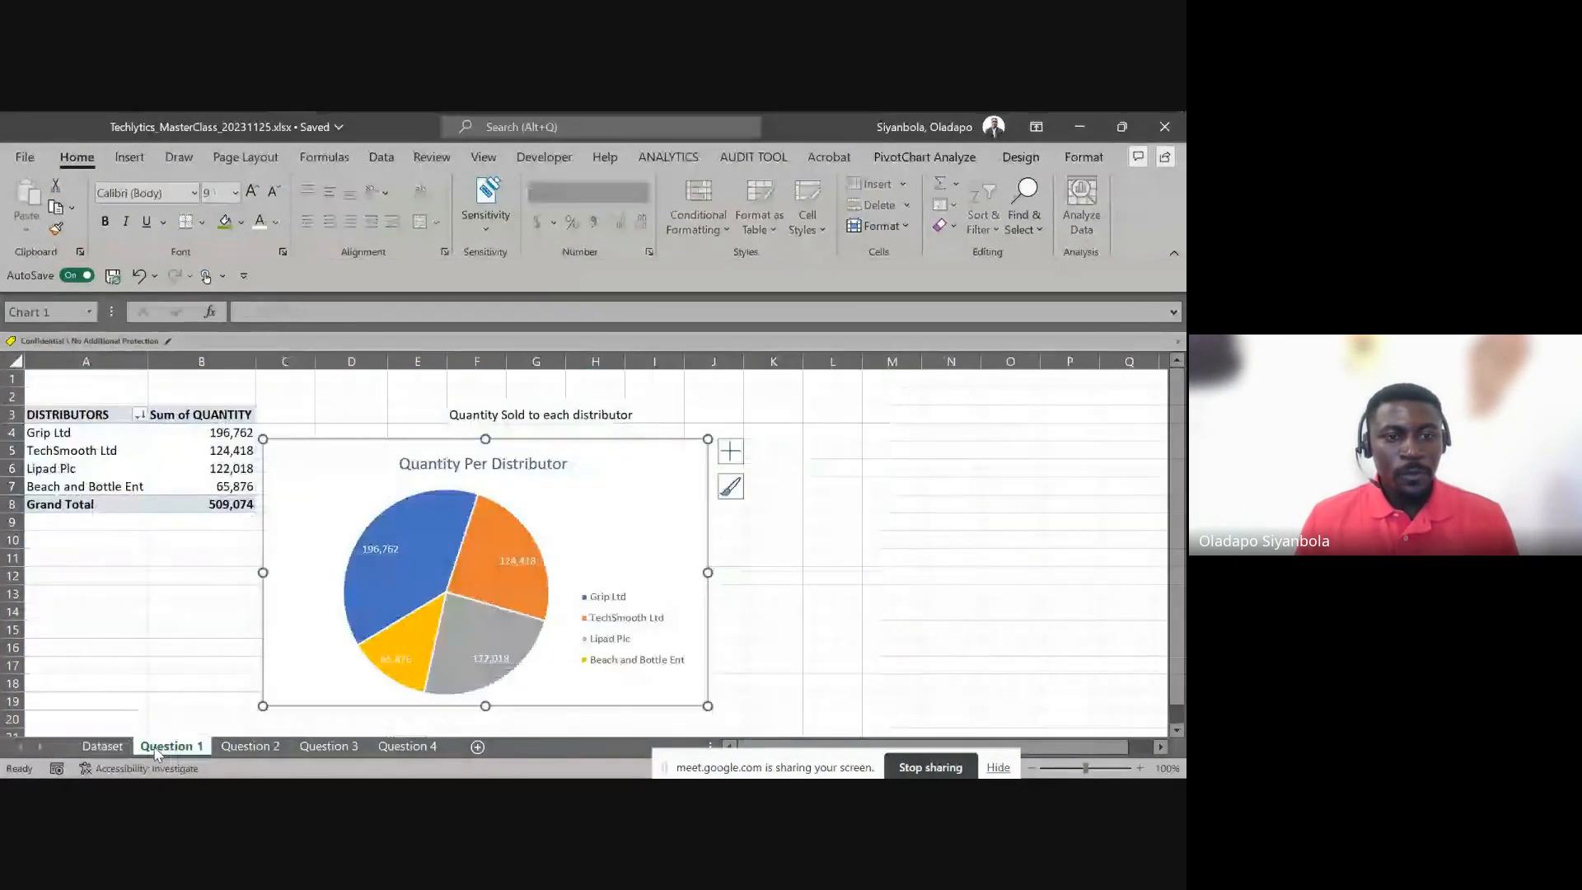
pyautogui.moveTo(328, 440); pyautogui.dragTo(371, 437)
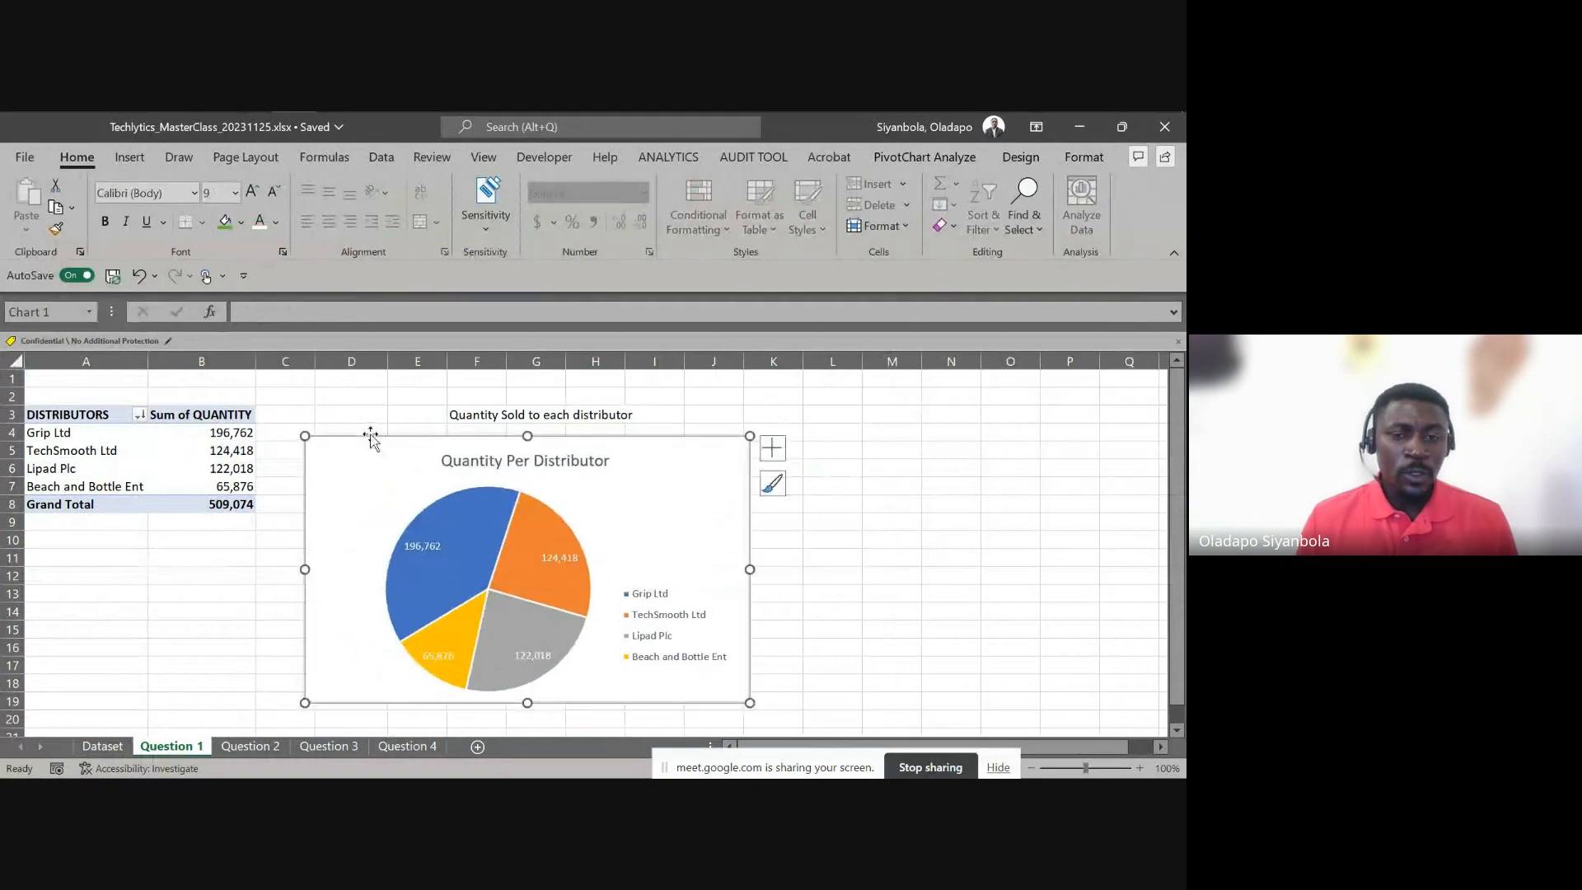
pyautogui.click(246, 745)
pyautogui.click(321, 746)
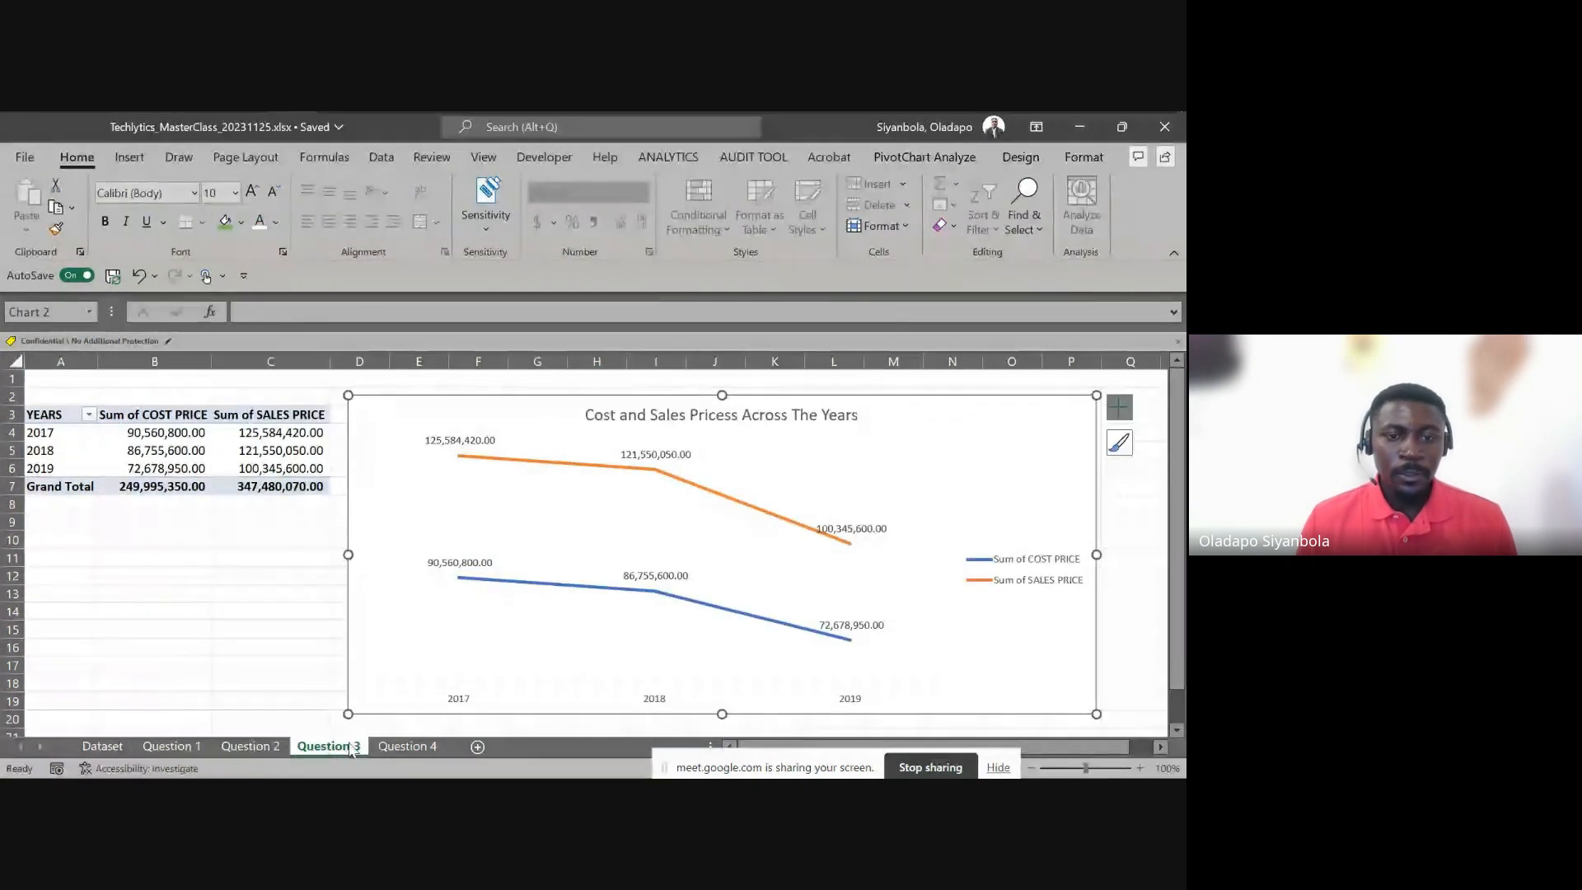
pyautogui.click(408, 746)
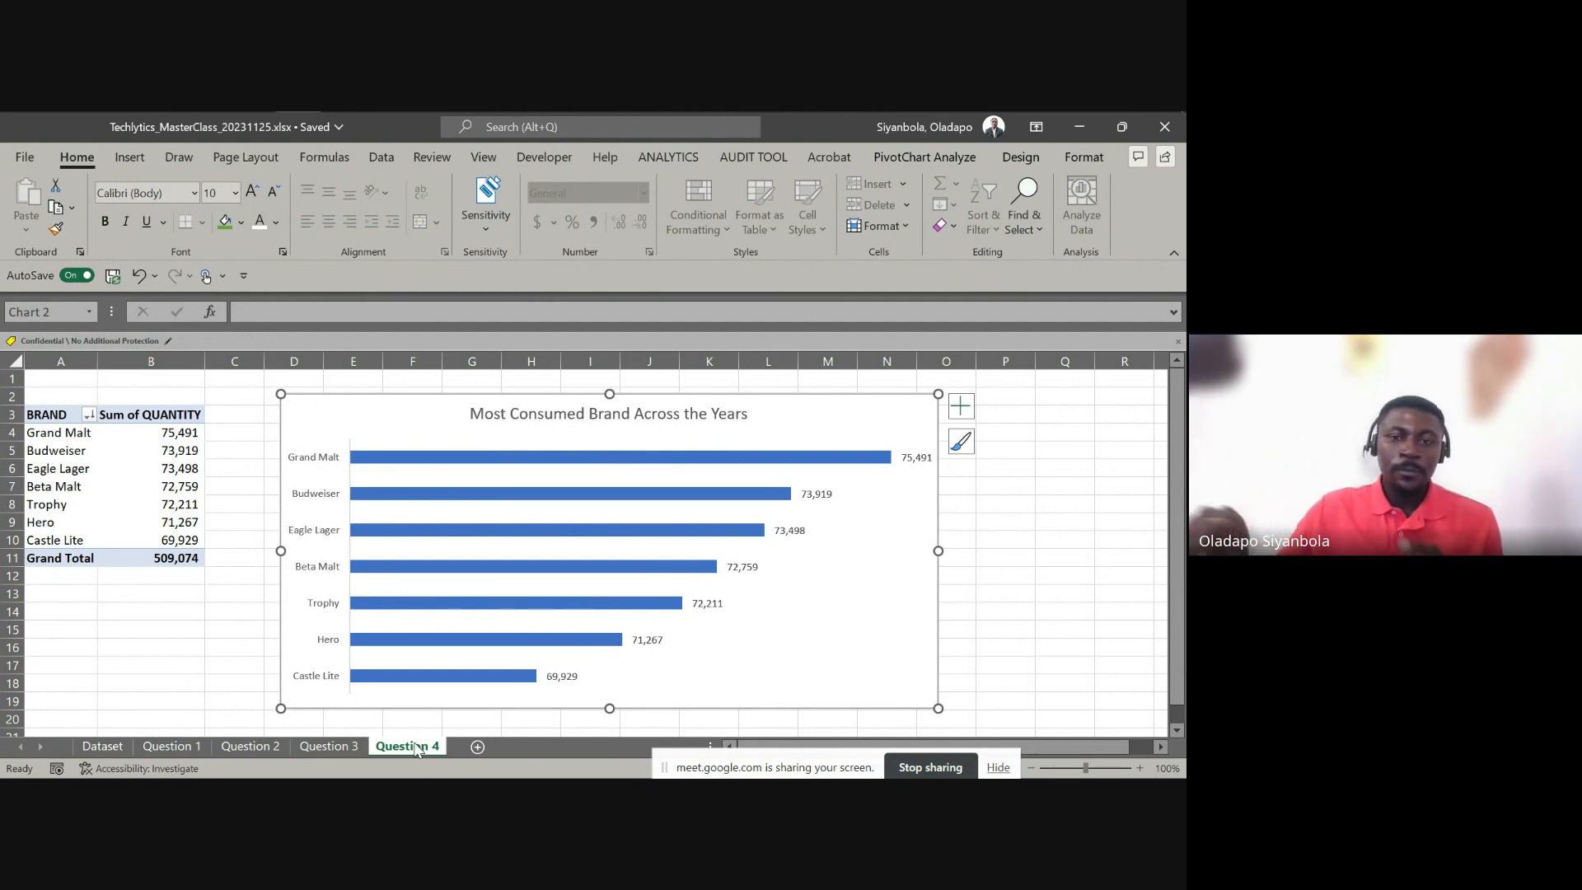
# Add a new worksheet after Question 4 and name it "Dashboard"
pyautogui.click(478, 746)
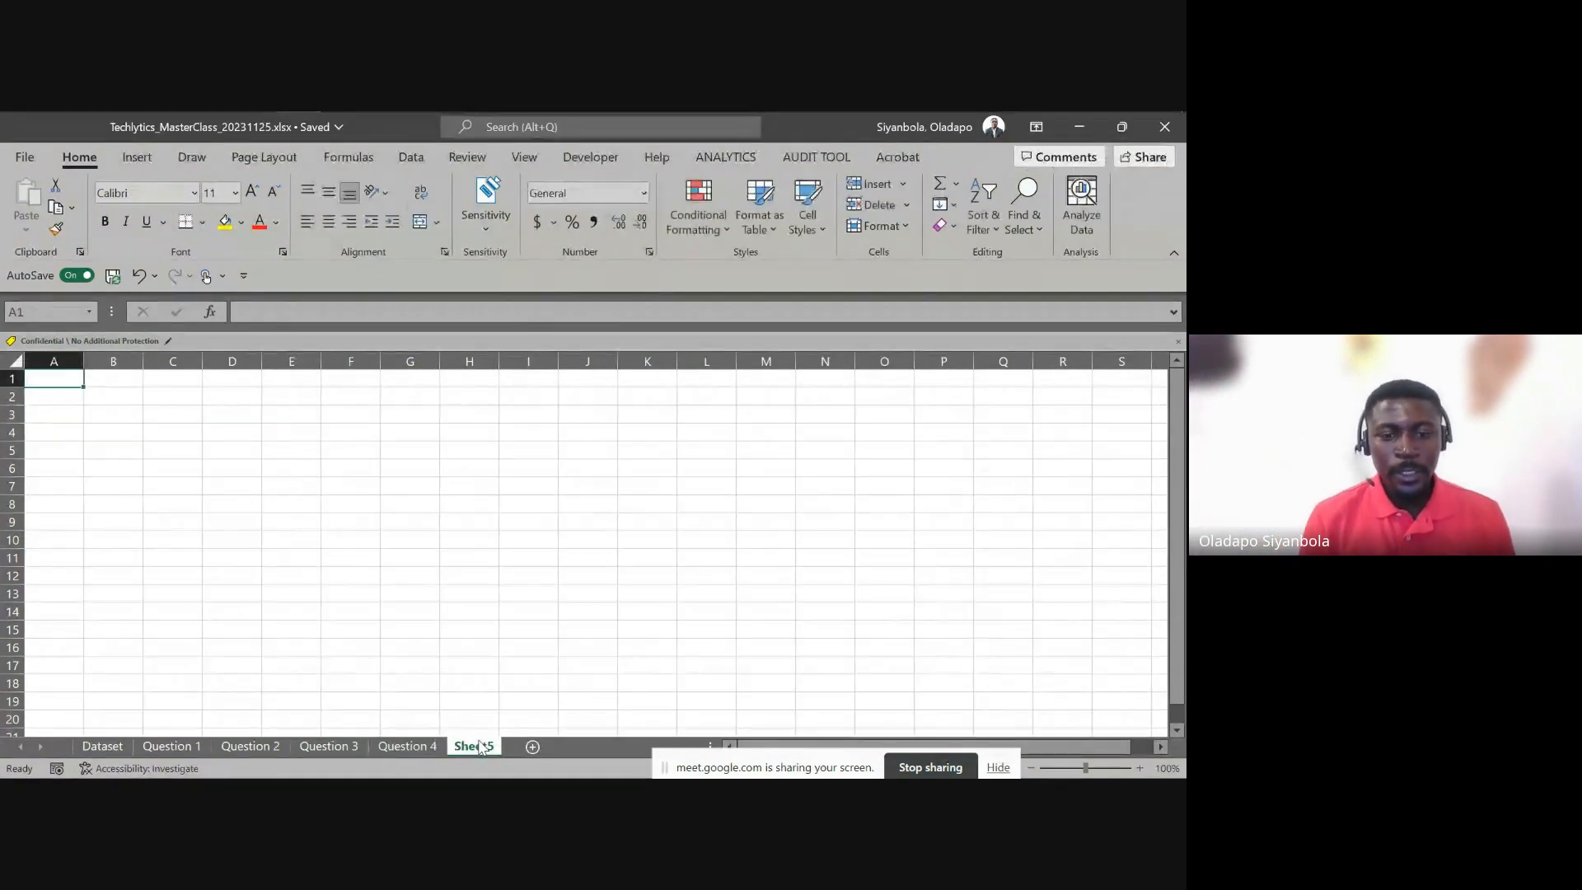
pyautogui.doubleClick(478, 745)
pyautogui.write('Da')
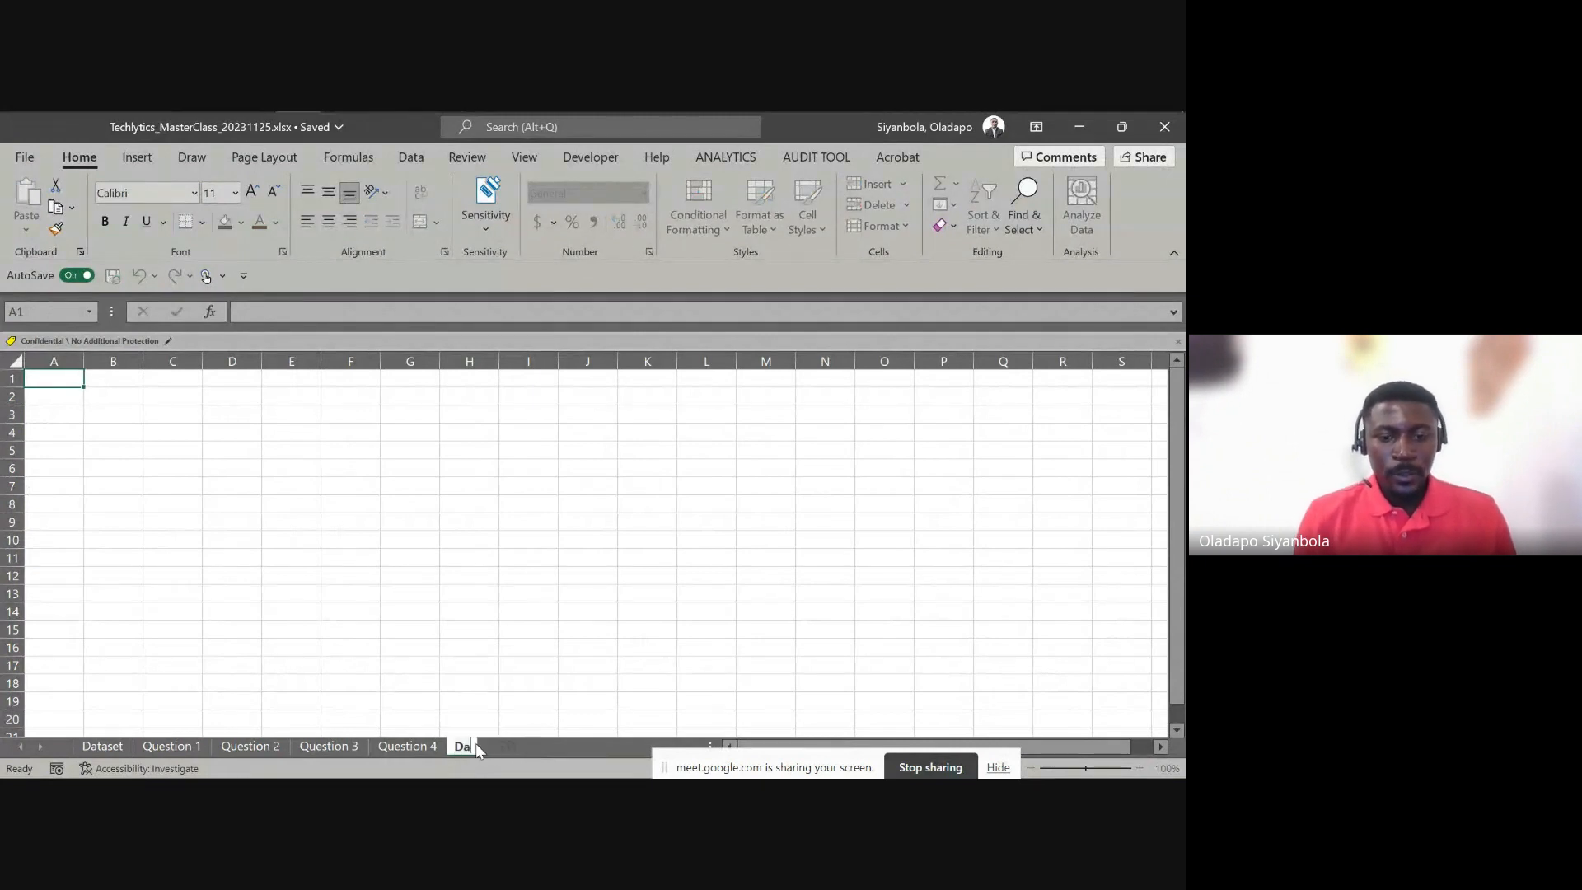
pyautogui.write('shboard')
pyautogui.press('Return')
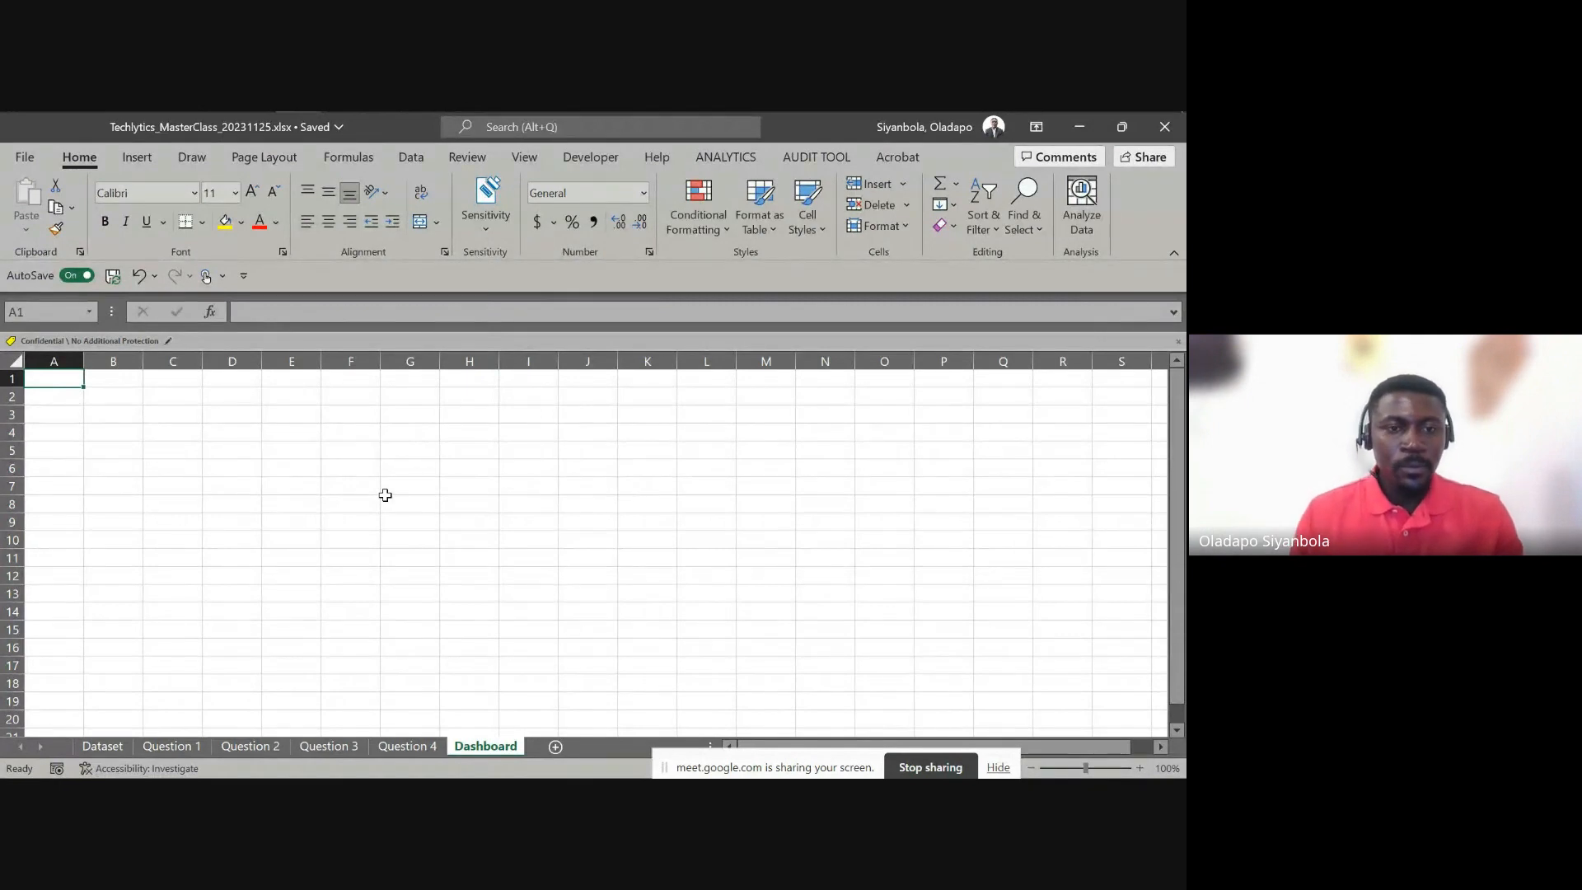
# Hide the gridlines on the Dashboard sheet
pyautogui.moveTo(207, 411); pyautogui.dragTo(623, 597)
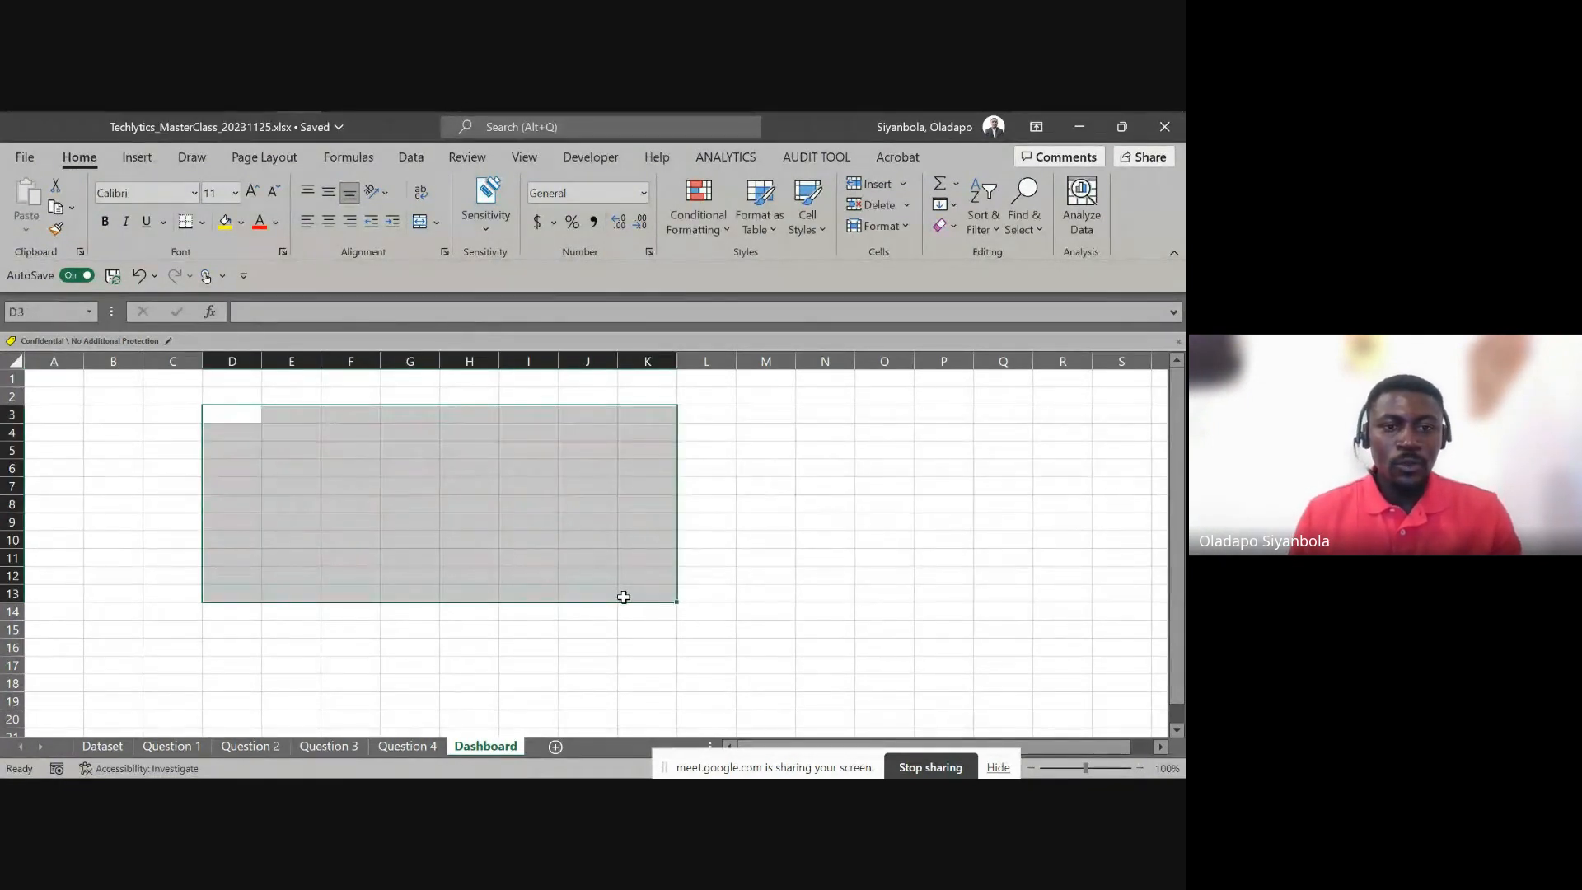
pyautogui.moveTo(434, 480); pyautogui.dragTo(749, 618)
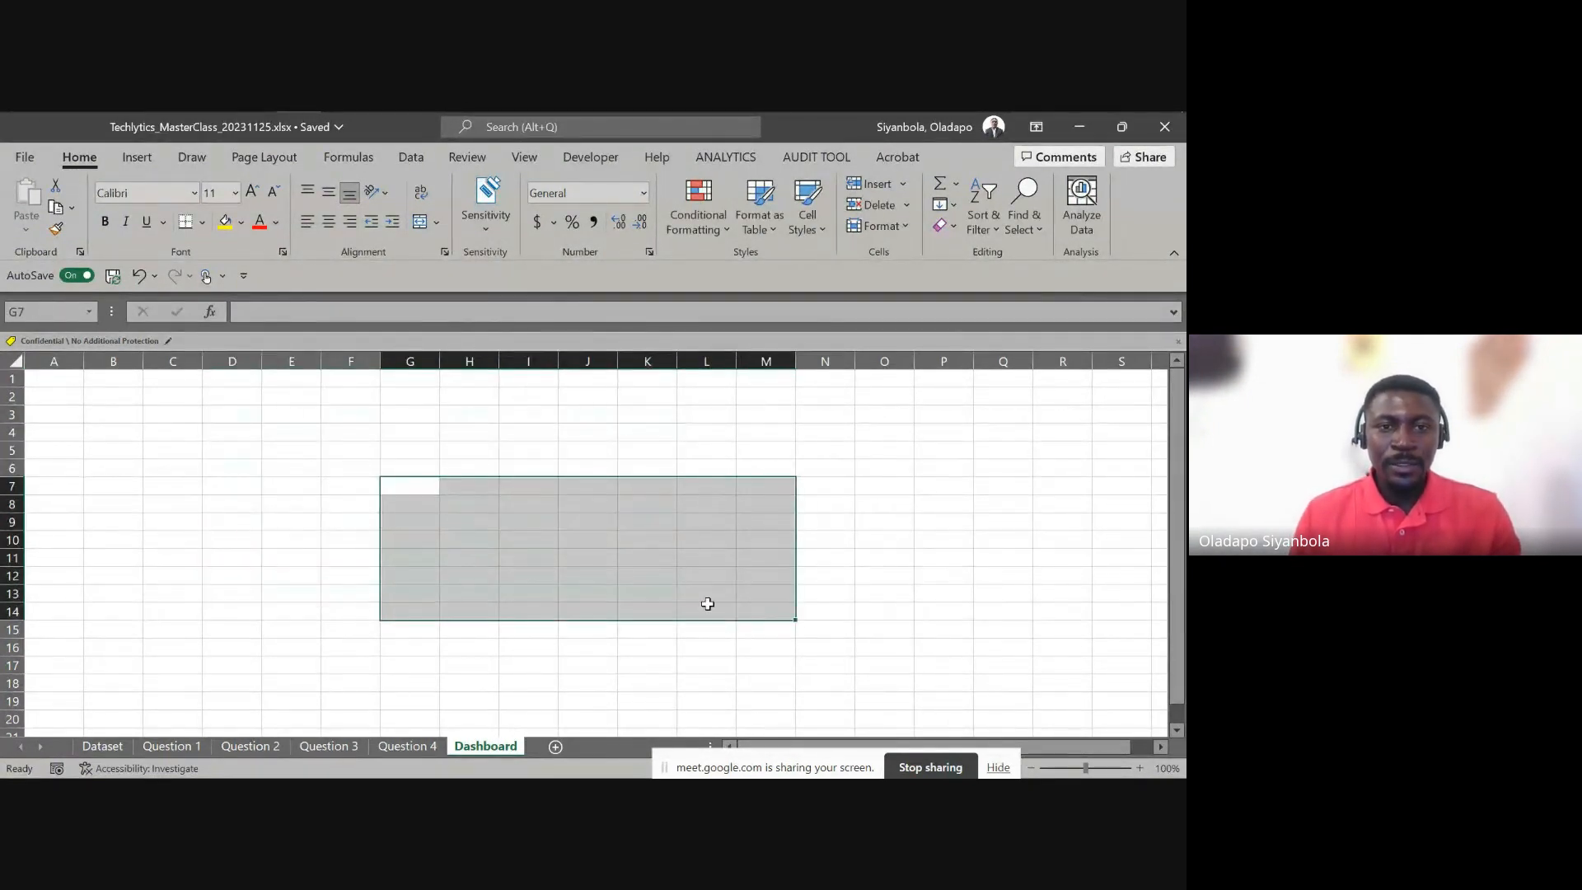
pyautogui.click(492, 540)
pyautogui.click(524, 159)
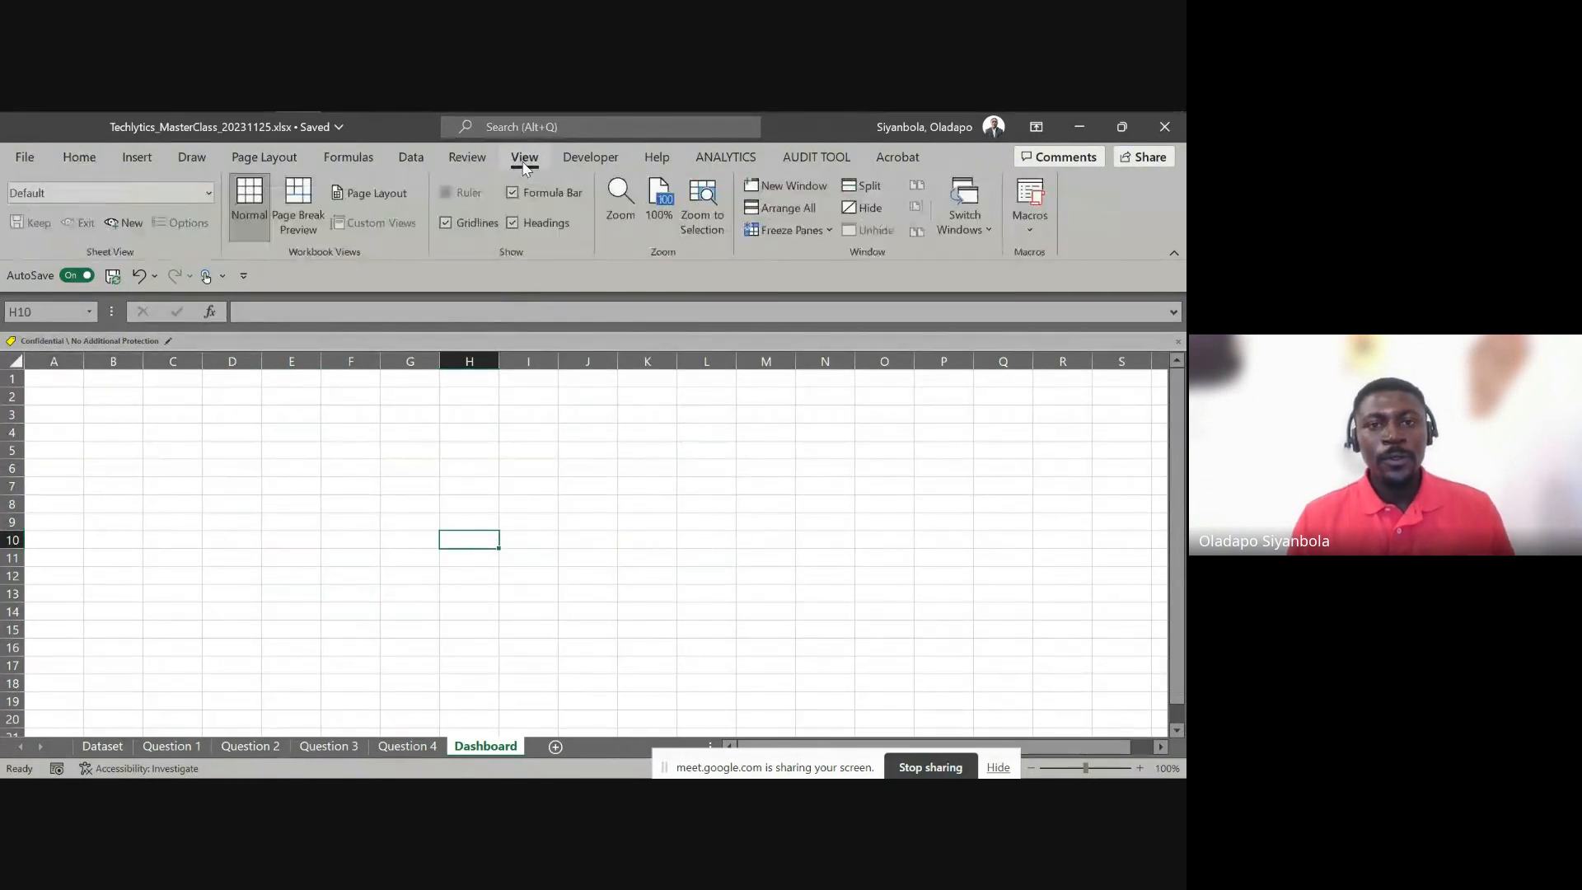
pyautogui.click(449, 225)
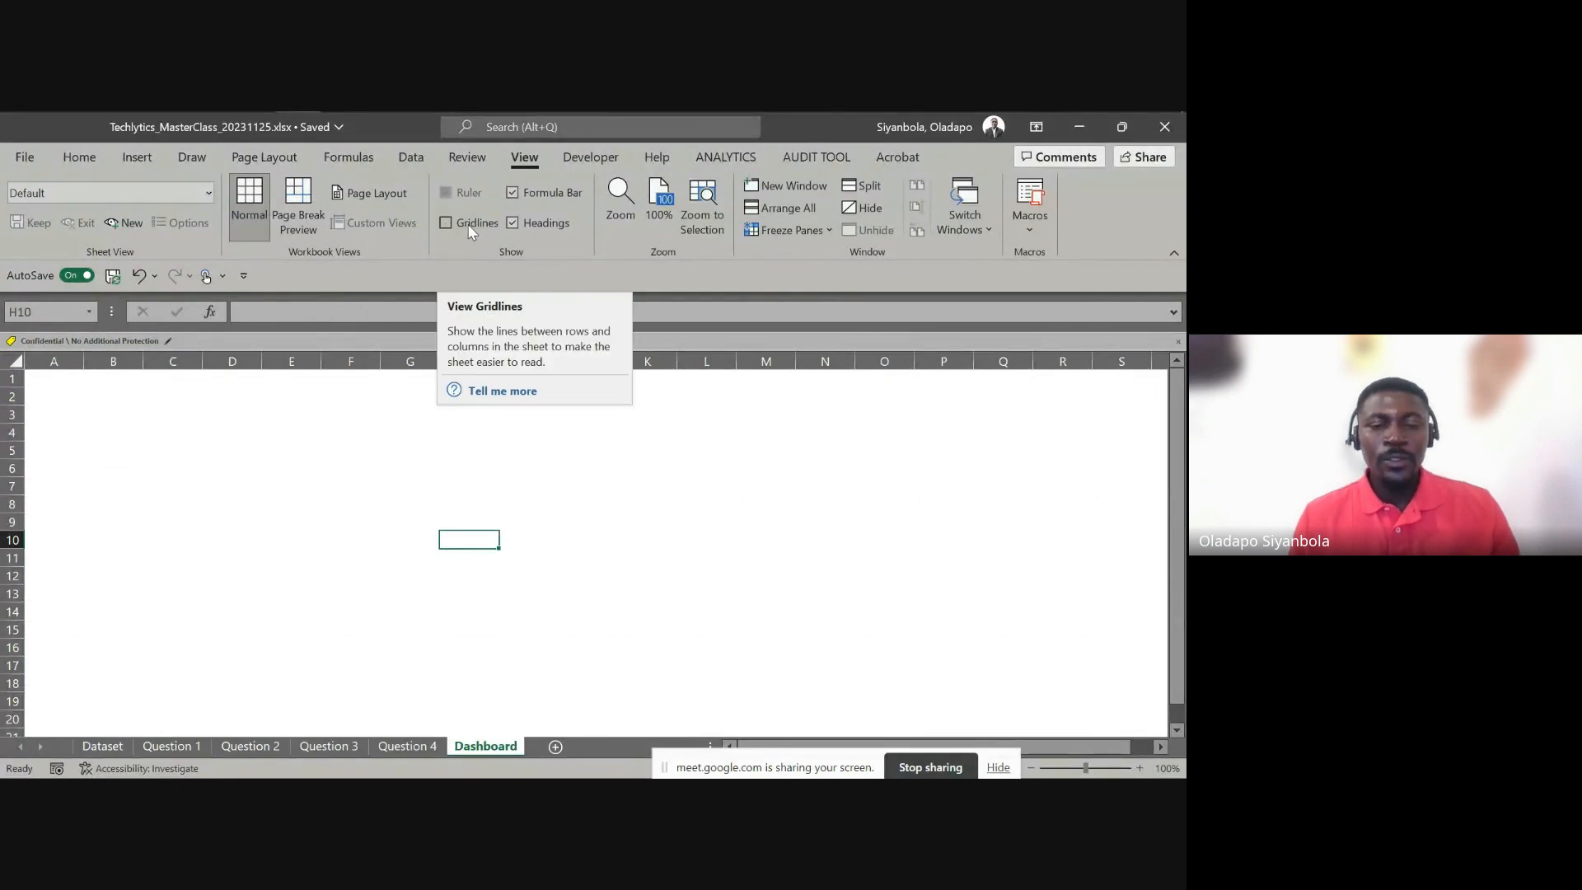
pyautogui.click(281, 433)
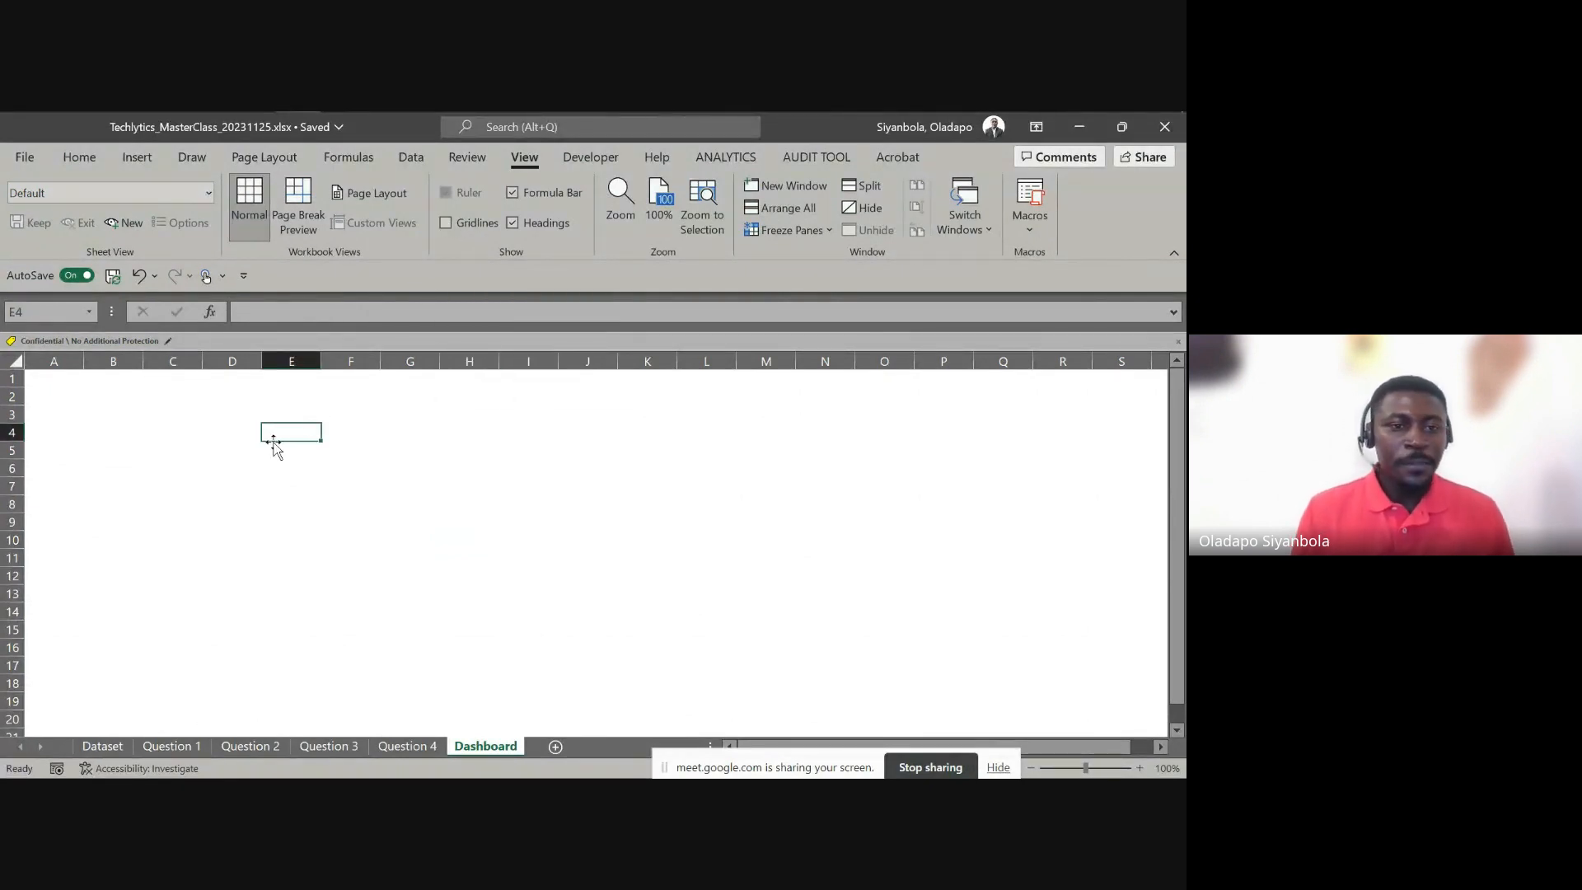
# Draw a wide text box across the upper part of the Dashboard sheet, spanning about columns B to P and rows 1 to 5
pyautogui.click(129, 161)
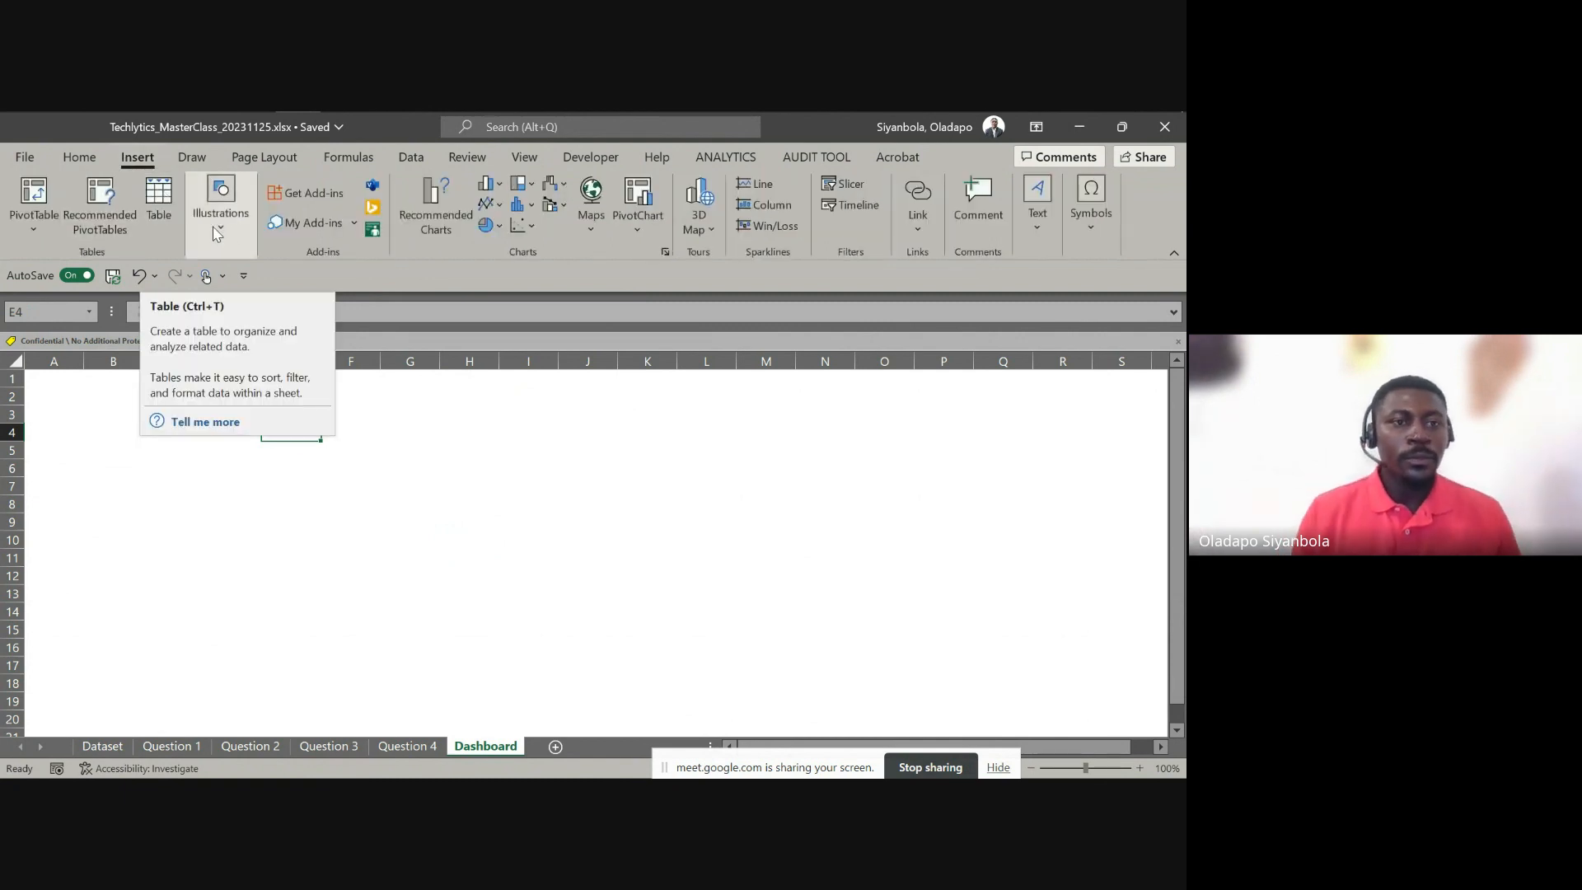
pyautogui.click(233, 221)
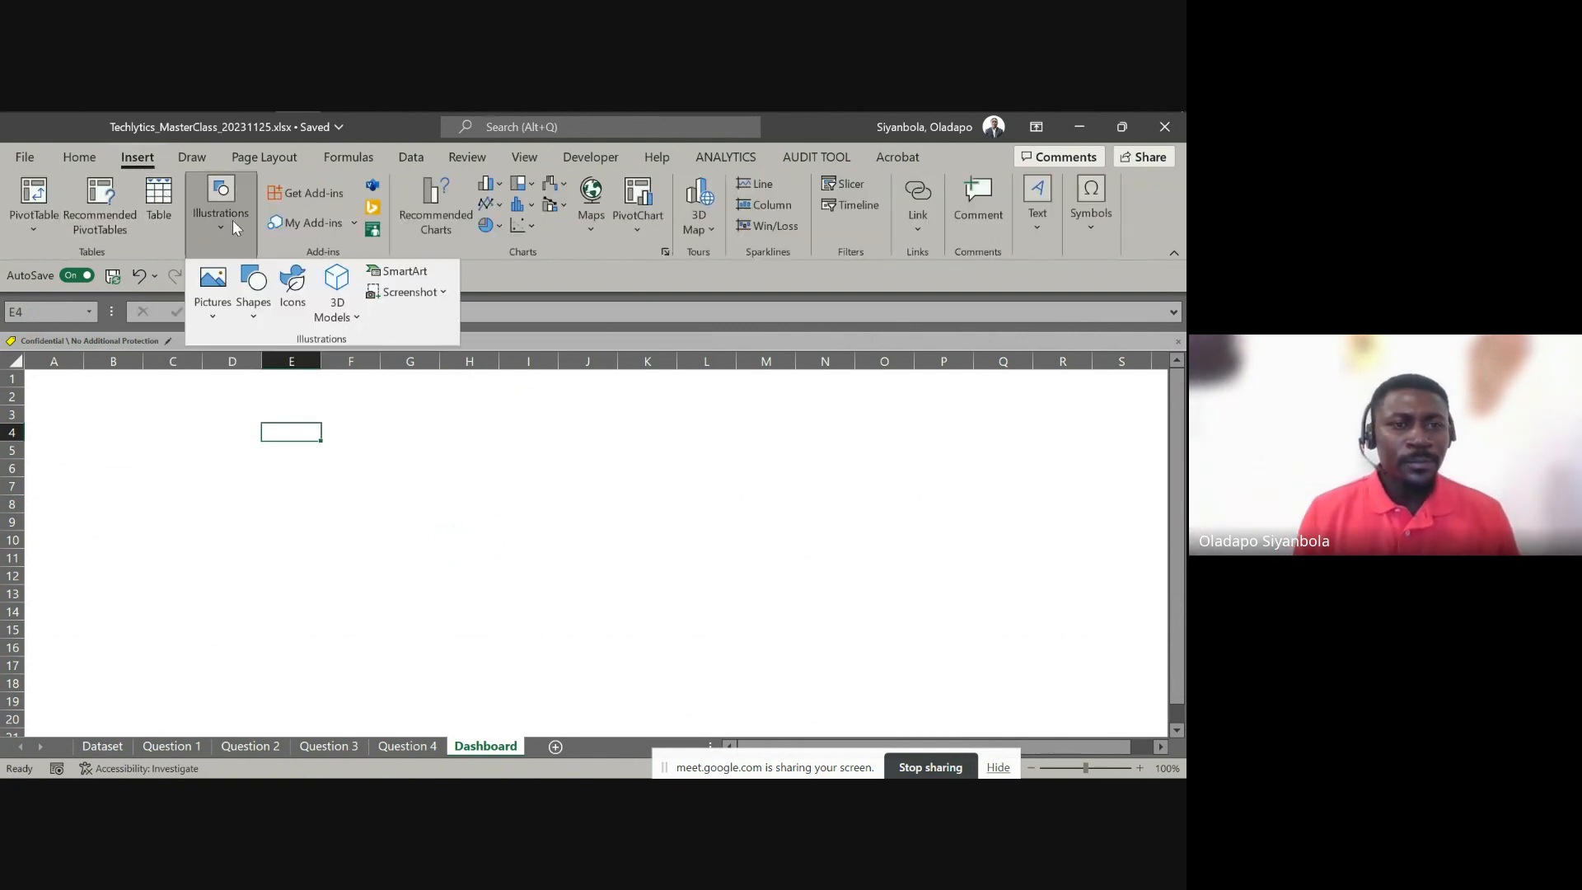
pyautogui.click(253, 284)
pyautogui.click(246, 547)
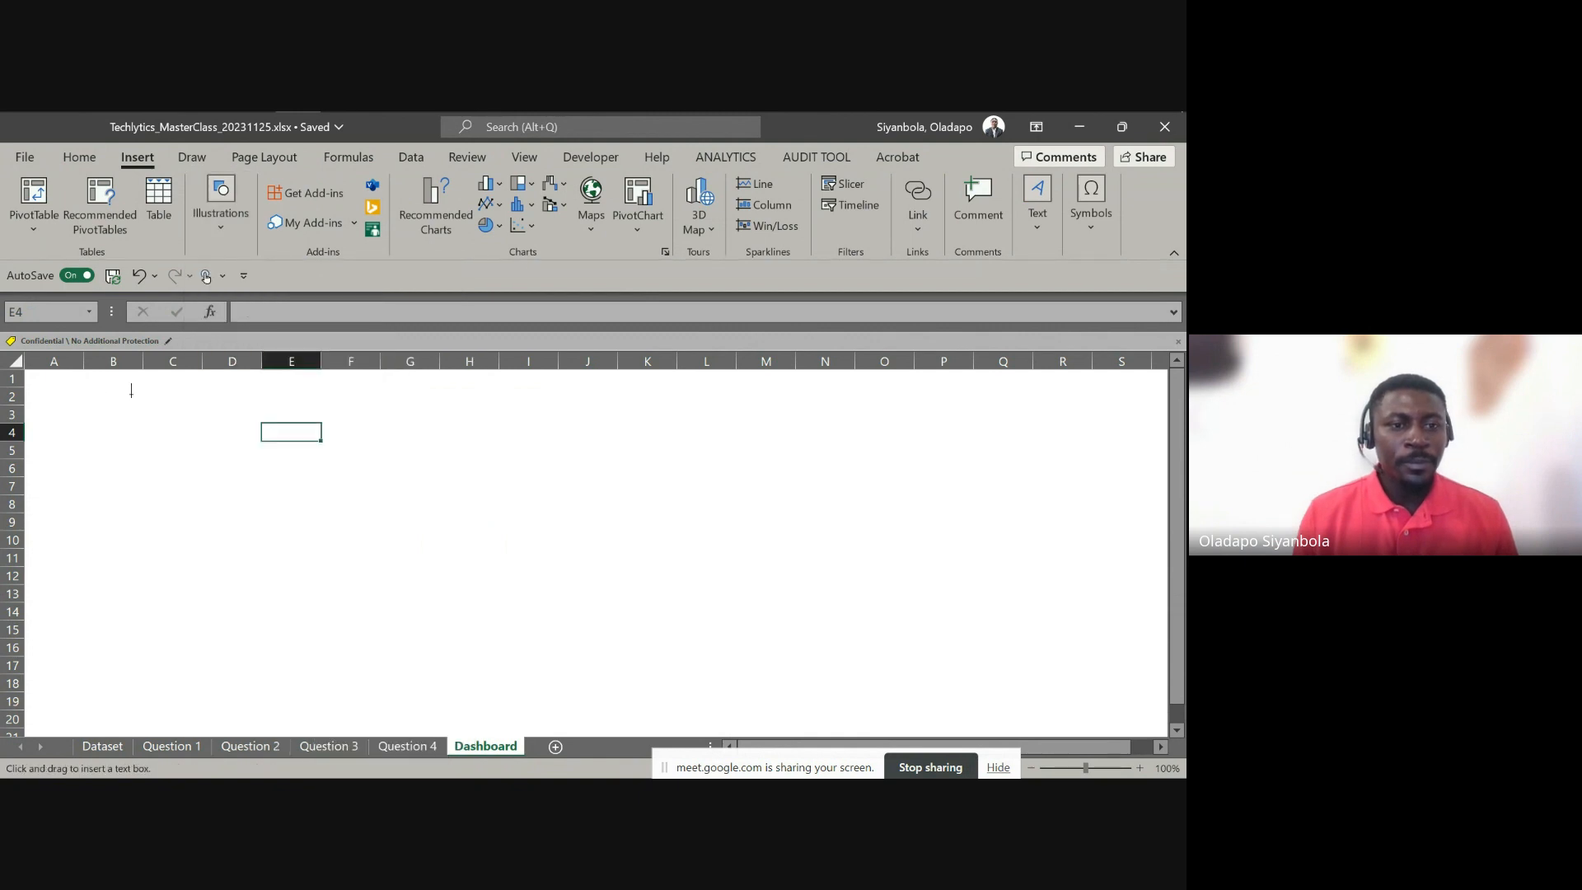
pyautogui.moveTo(96, 380); pyautogui.dragTo(983, 466)
pyautogui.click(384, 512)
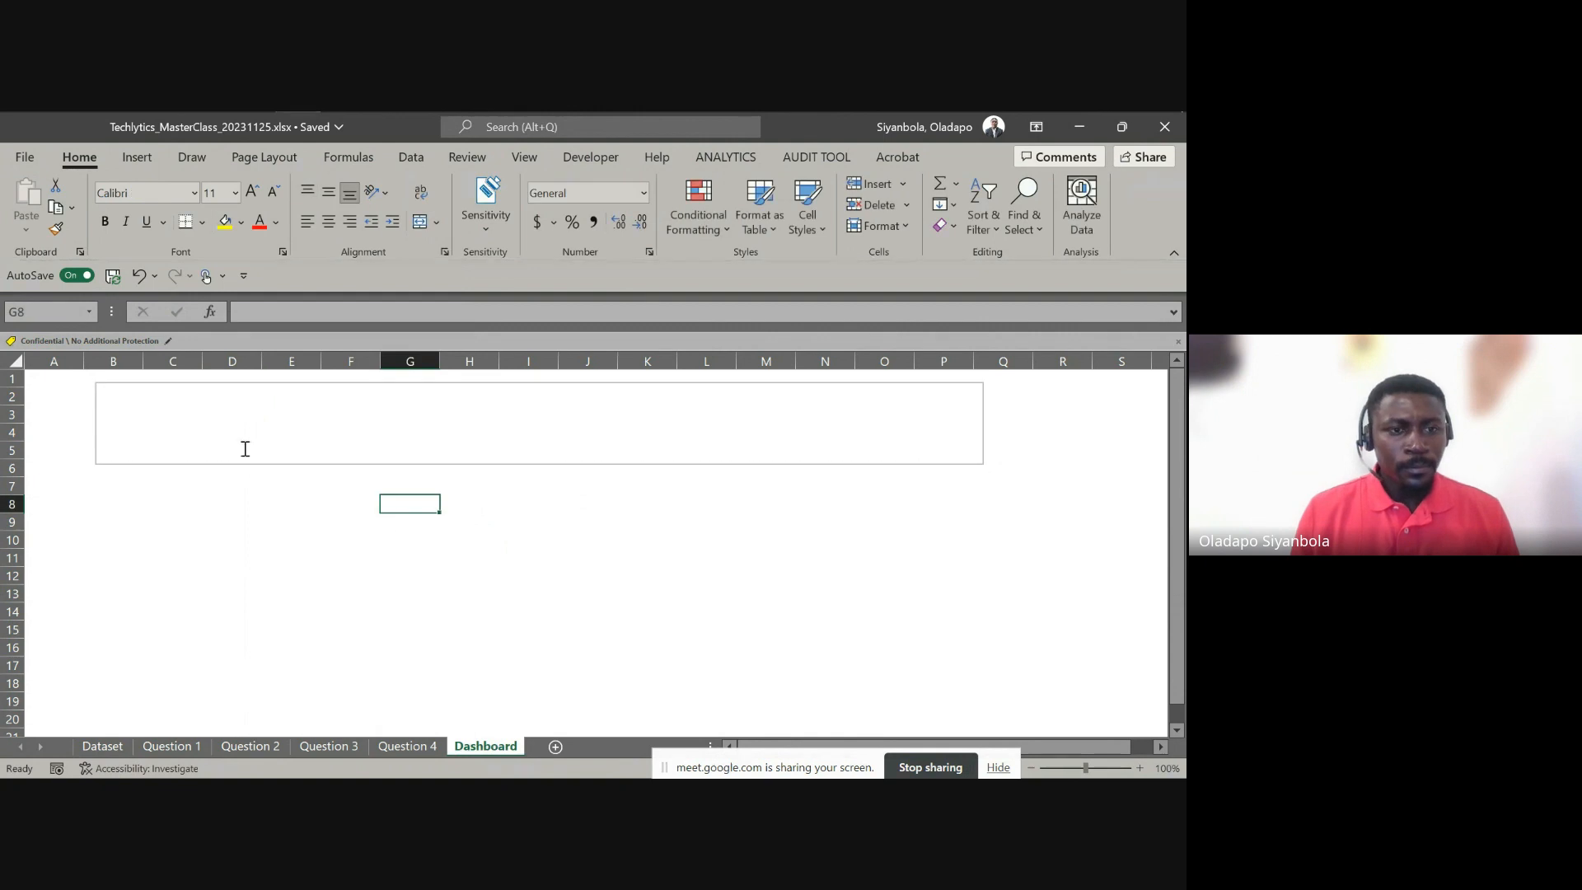
pyautogui.click(244, 449)
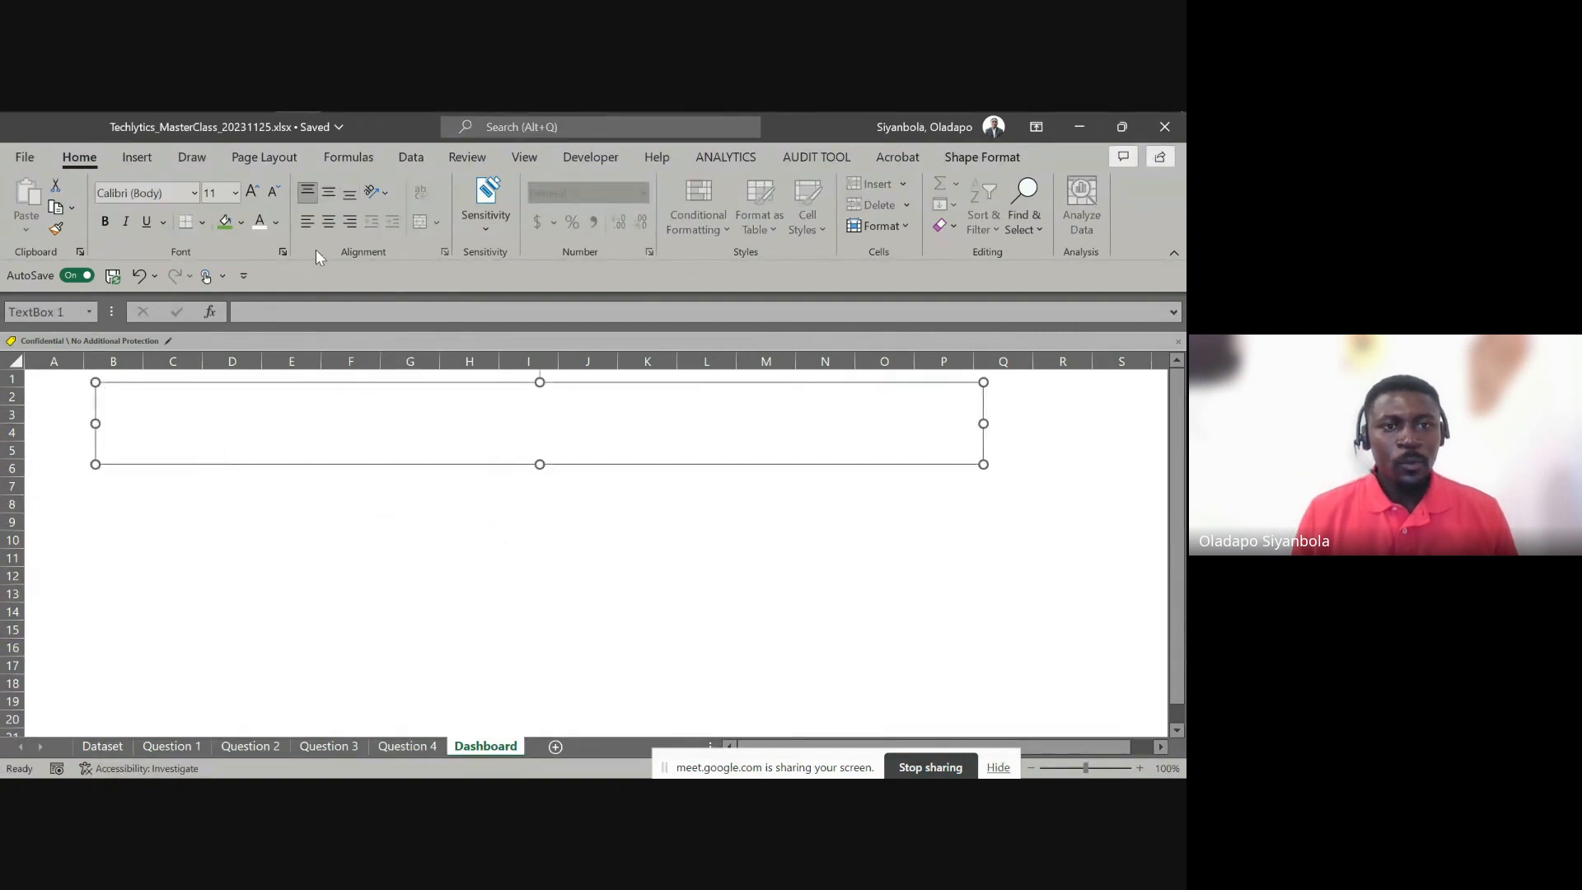
# Undo the text box and draw a rounded rectangle banner about 10.46" wide and 1.11" high across the top rows, with strongly rounded corners
pyautogui.hotkey('ctrl', 'z')
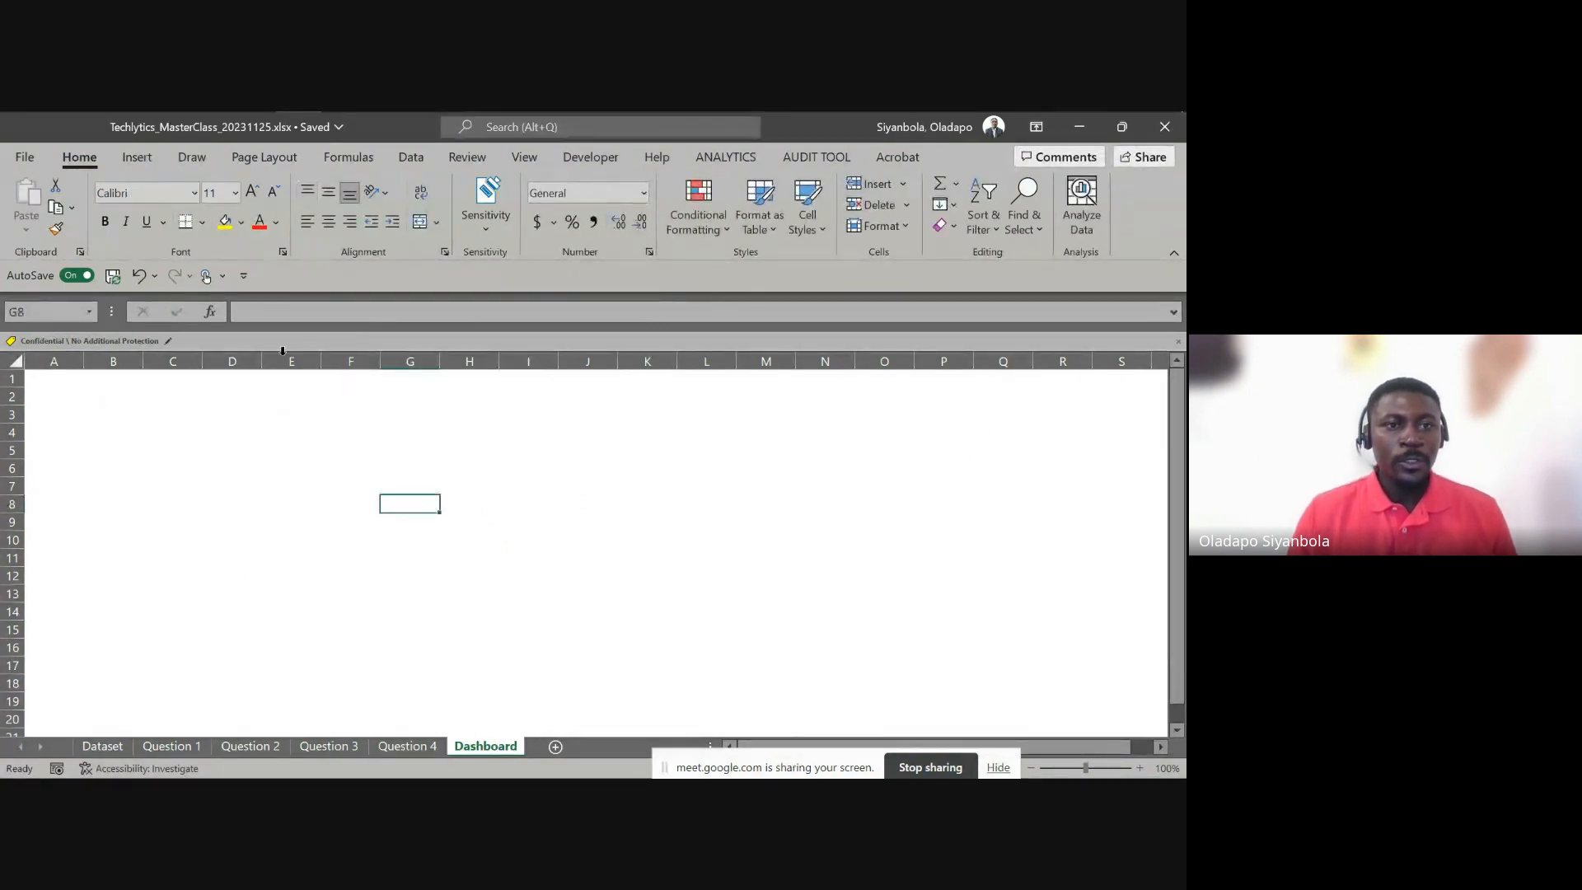
pyautogui.click(153, 153)
pyautogui.click(220, 204)
pyautogui.click(253, 289)
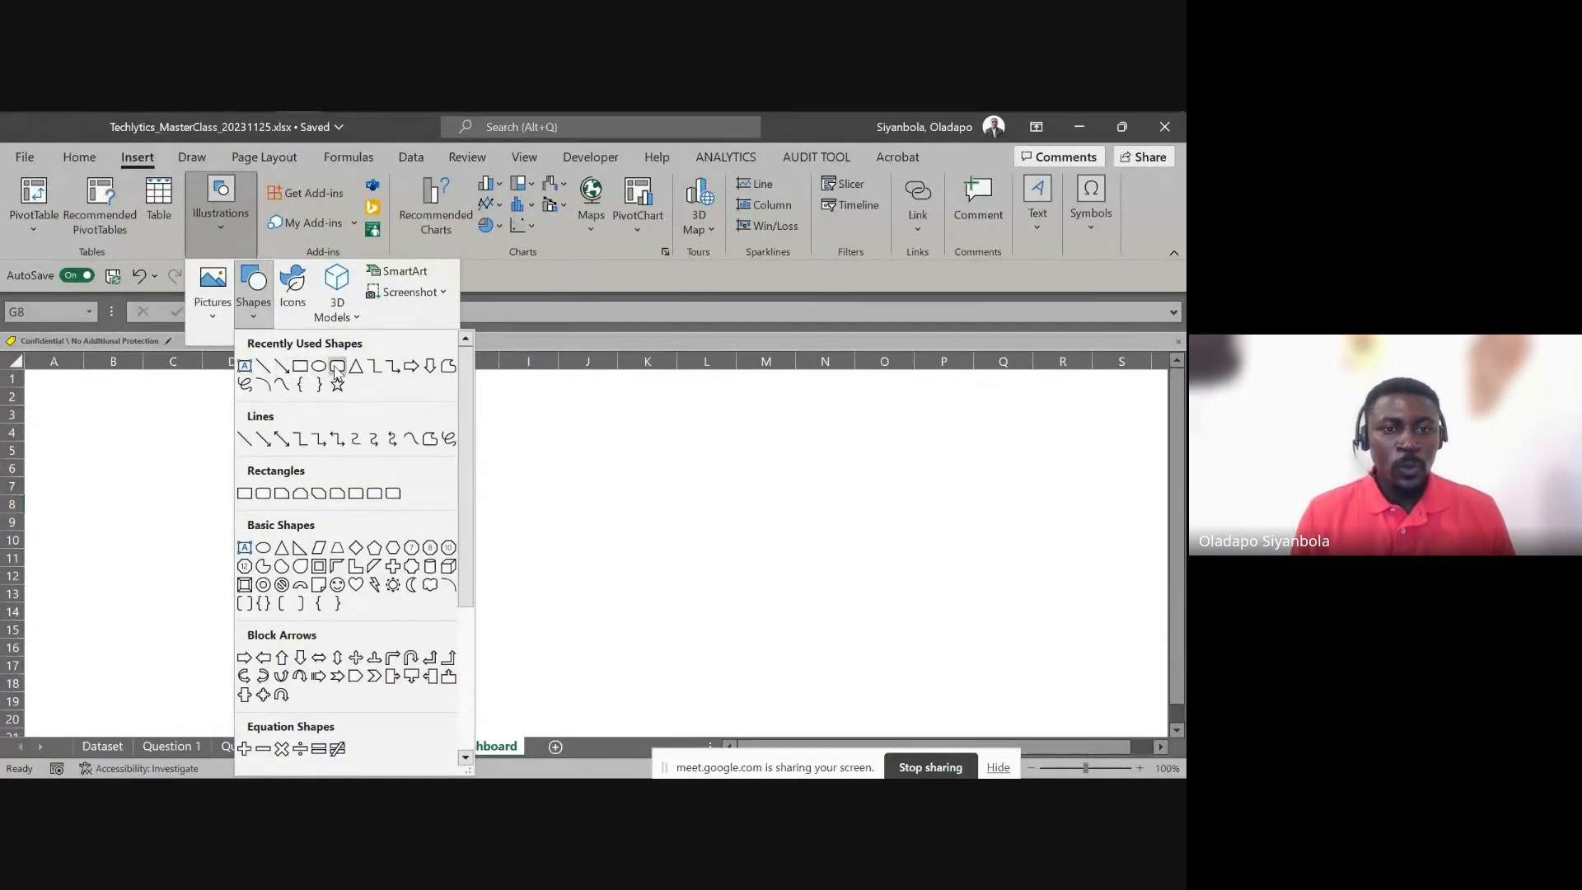
pyautogui.click(337, 368)
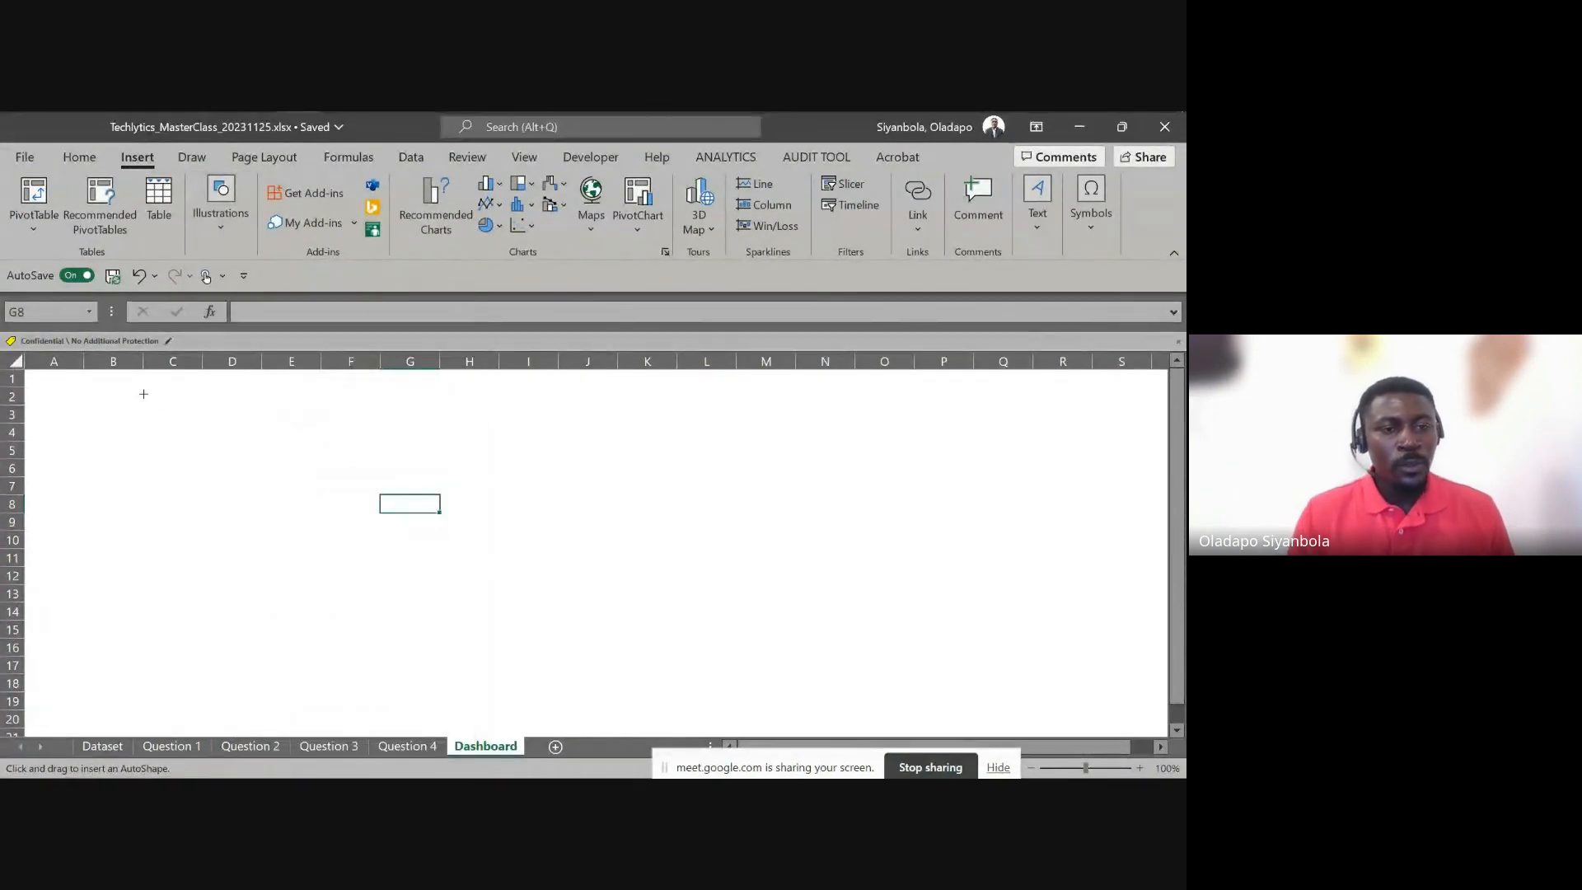
pyautogui.moveTo(144, 394)
pyautogui.mouseDown()
pyautogui.moveTo(819, 527)
pyautogui.moveTo(964, 537)
pyautogui.moveTo(1073, 493)
pyautogui.mouseUp()
pyautogui.moveTo(699, 491); pyautogui.dragTo(640, 482)
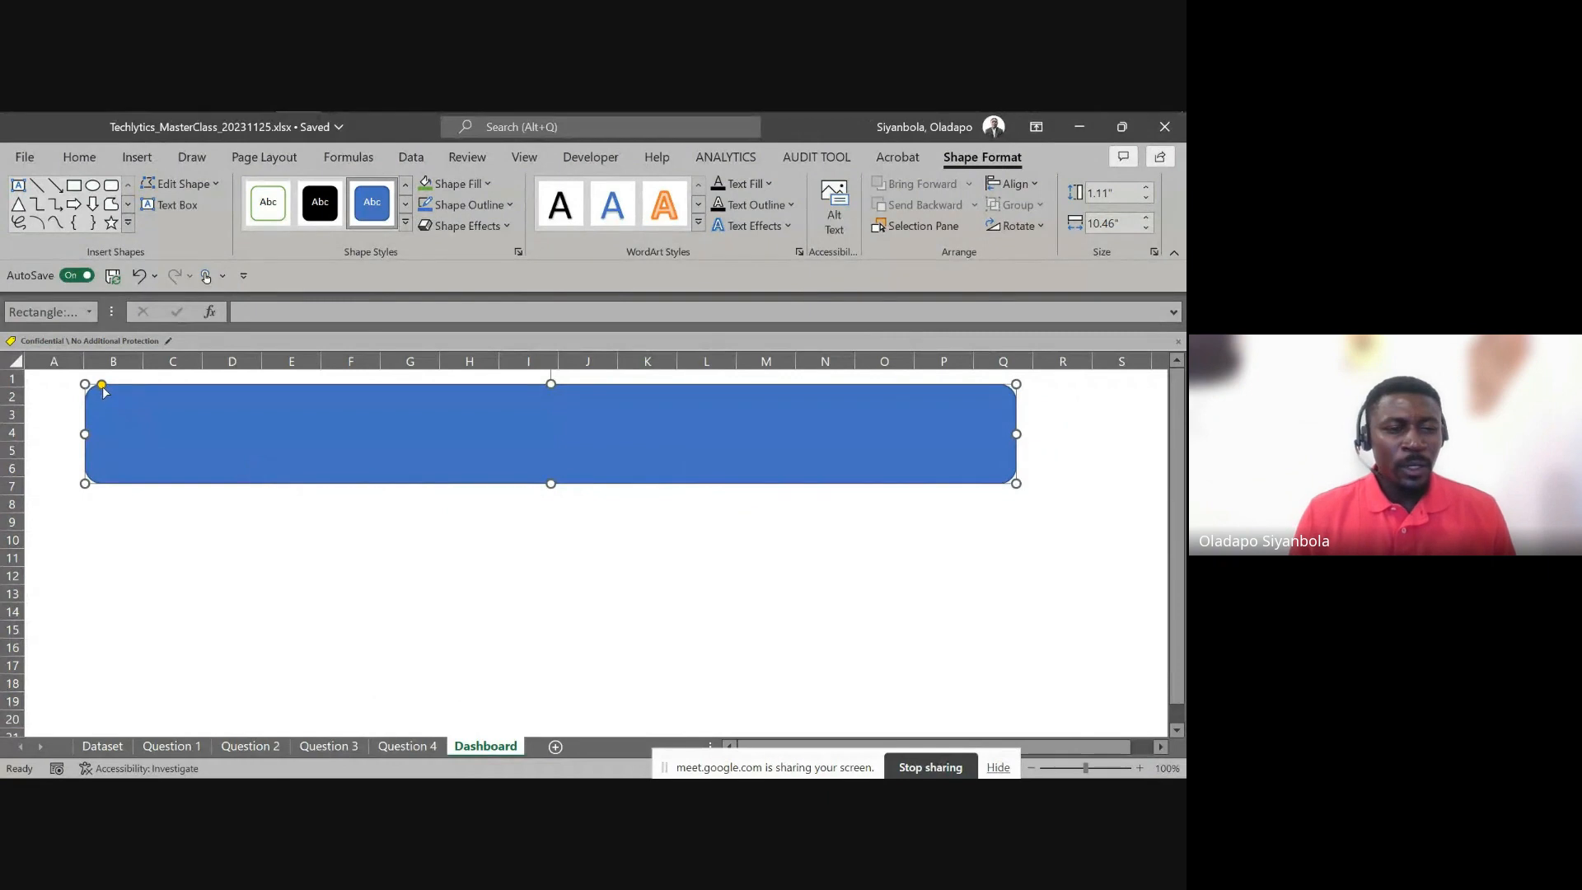
pyautogui.moveTo(103, 386); pyautogui.dragTo(156, 419)
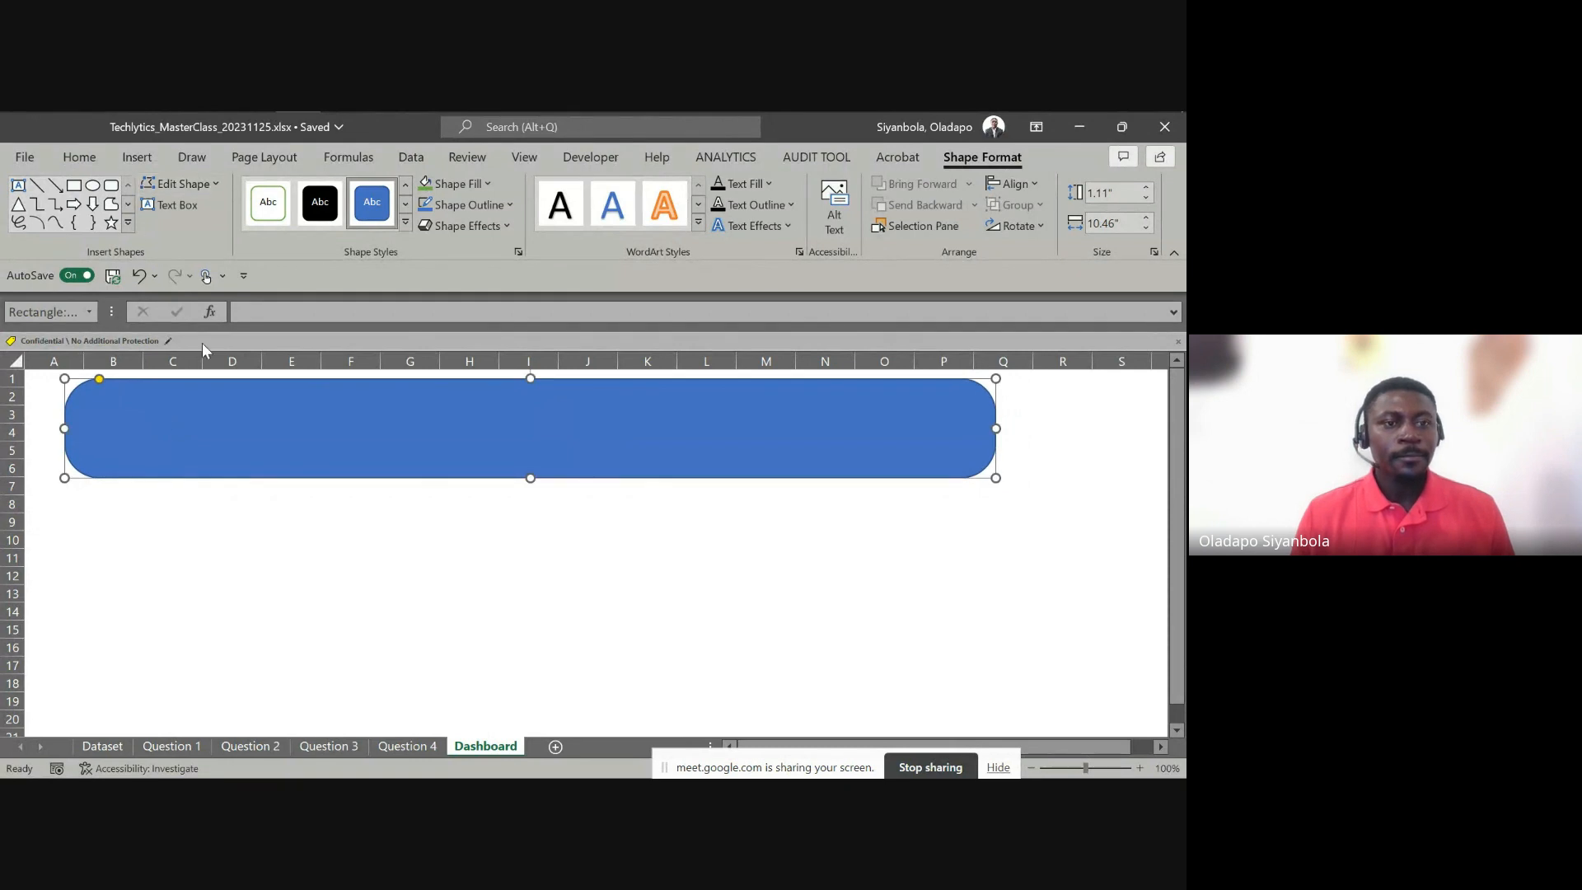
# Enter "NovMasterClass Ltd" as the text of the rounded rectangle banner
pyautogui.write('Nov')
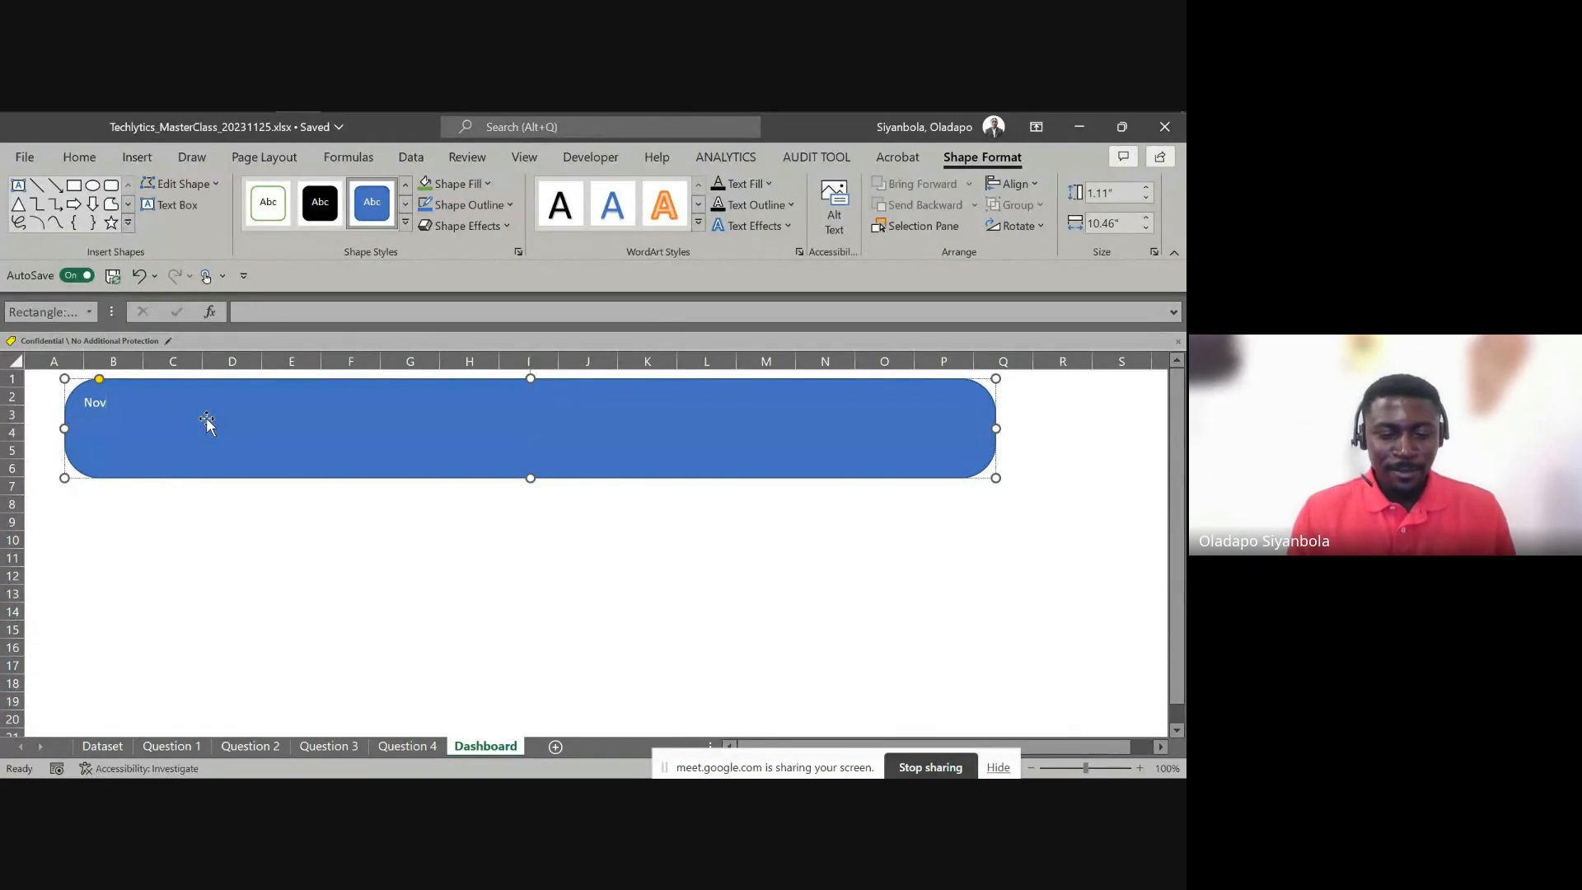
pyautogui.write('Master')
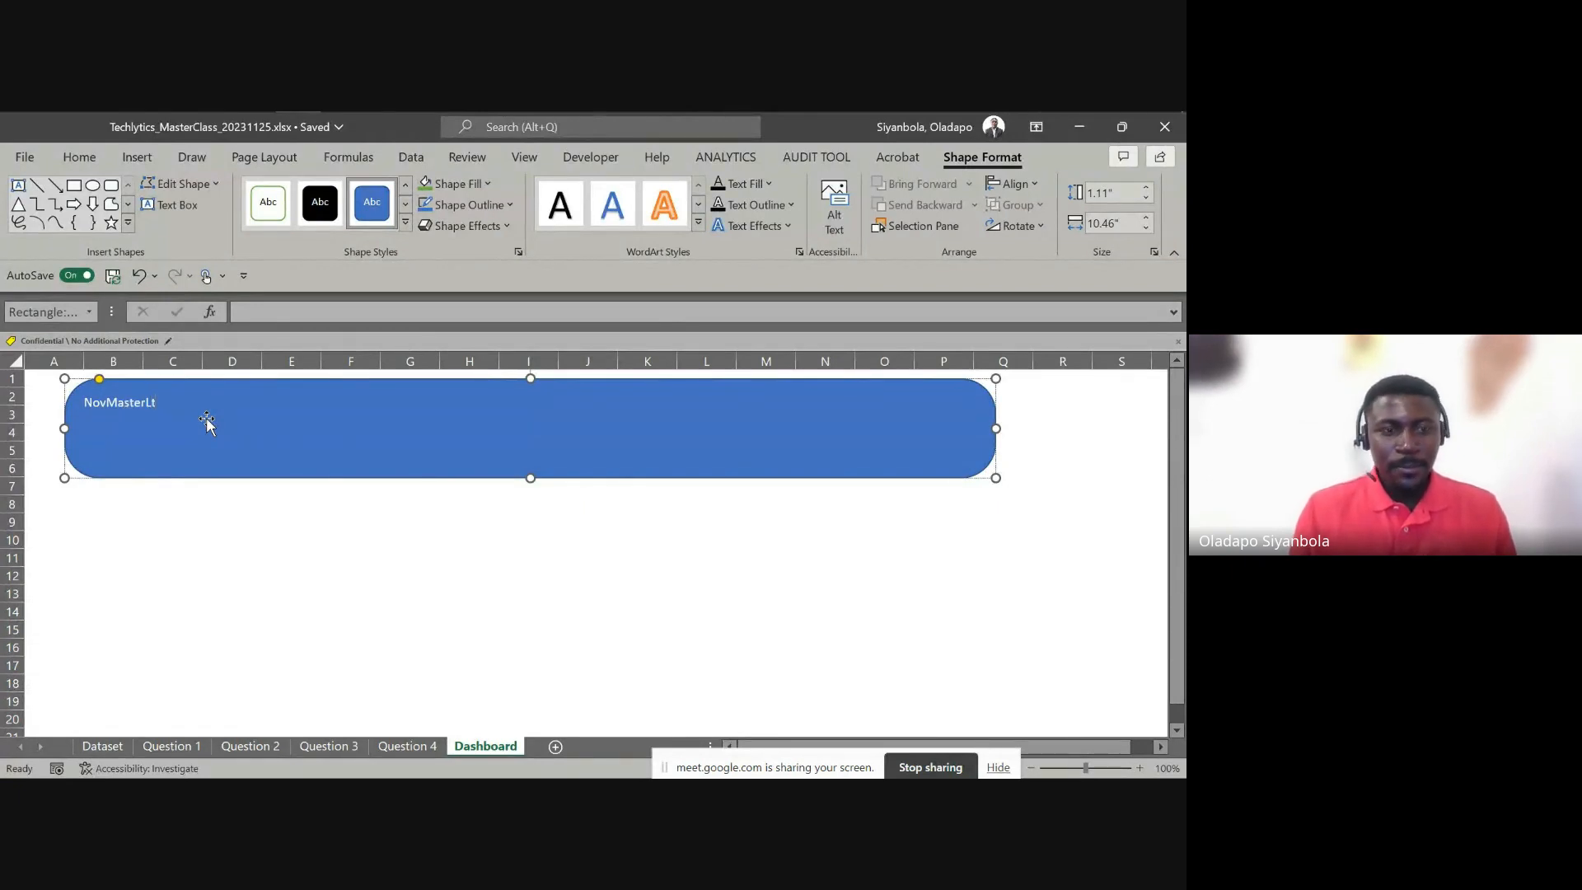
pyautogui.write('Lt')
pyautogui.press('BackSpace')
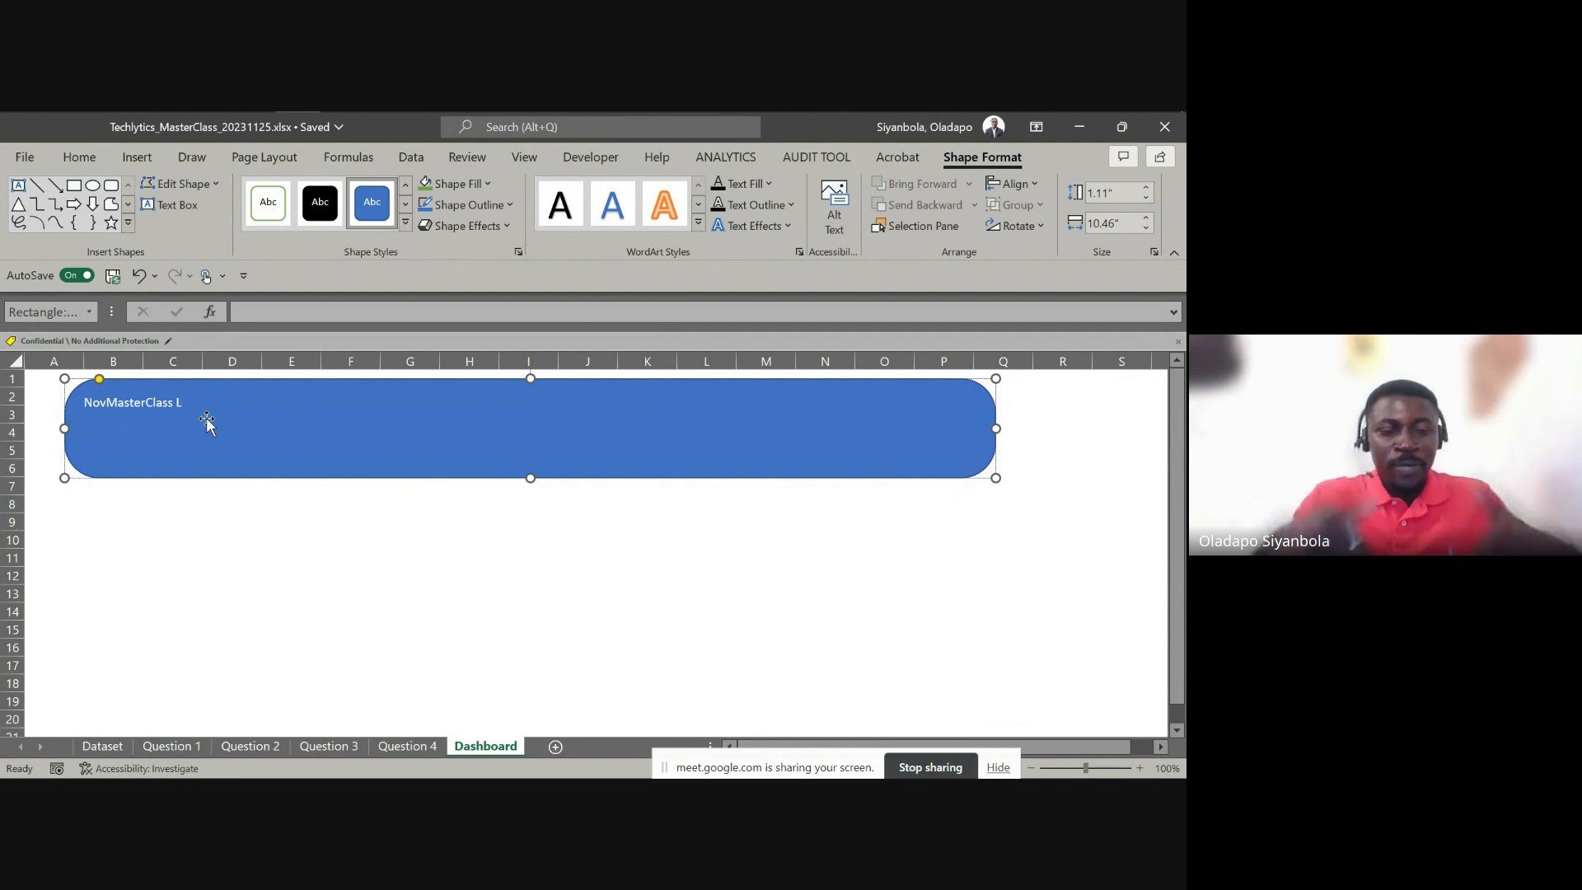
pyautogui.write('td')
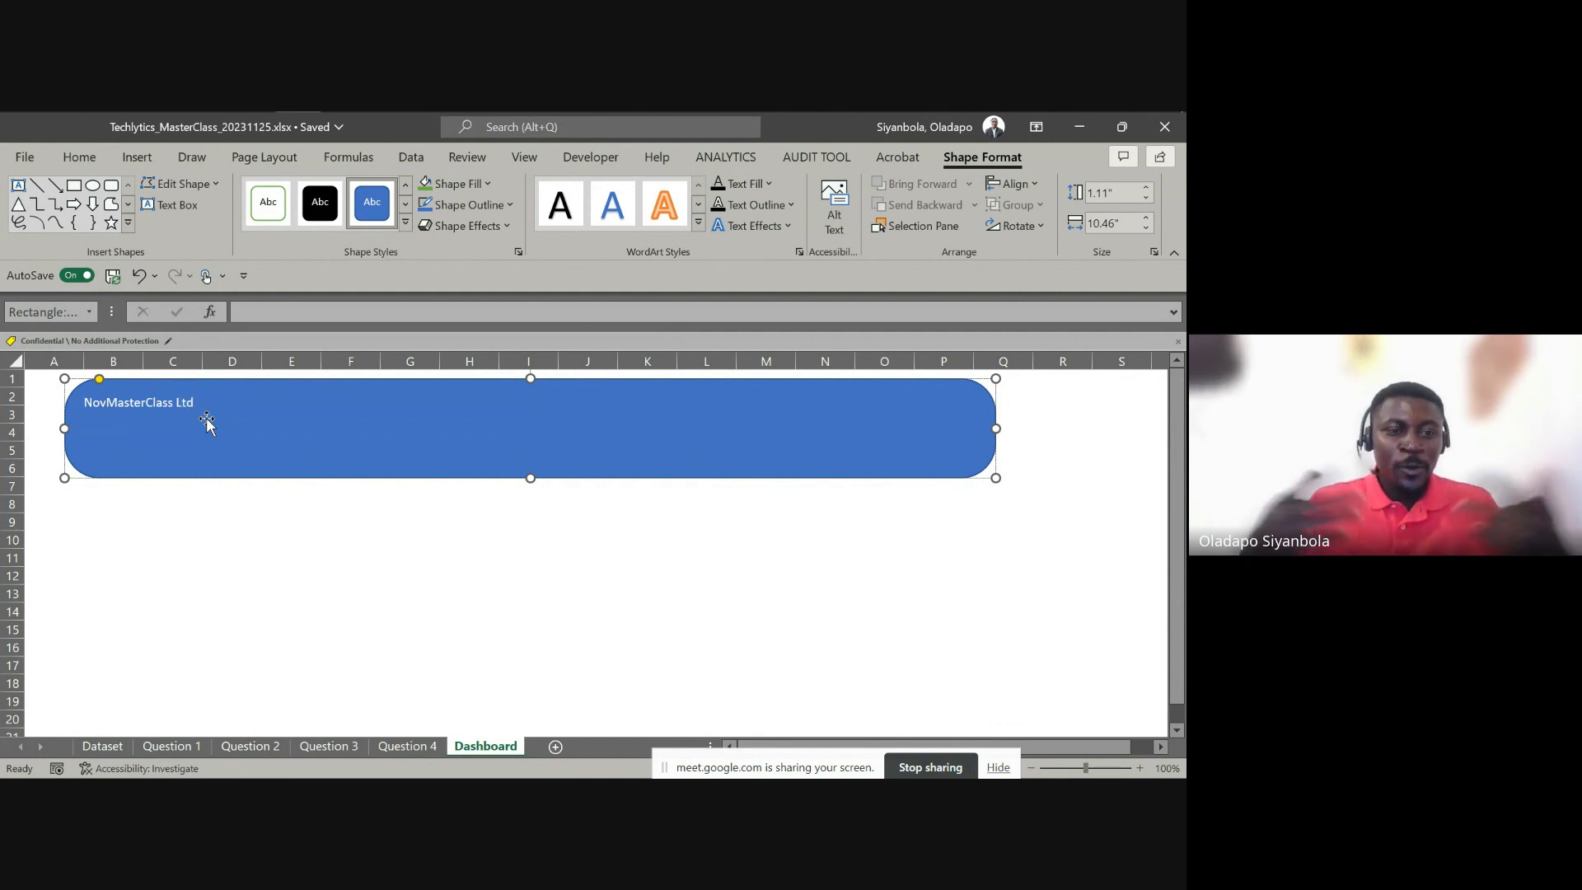
# Centre the banner title horizontally and vertically and enlarge its font to 48 pt
pyautogui.hotkey('ctrl', 'a')
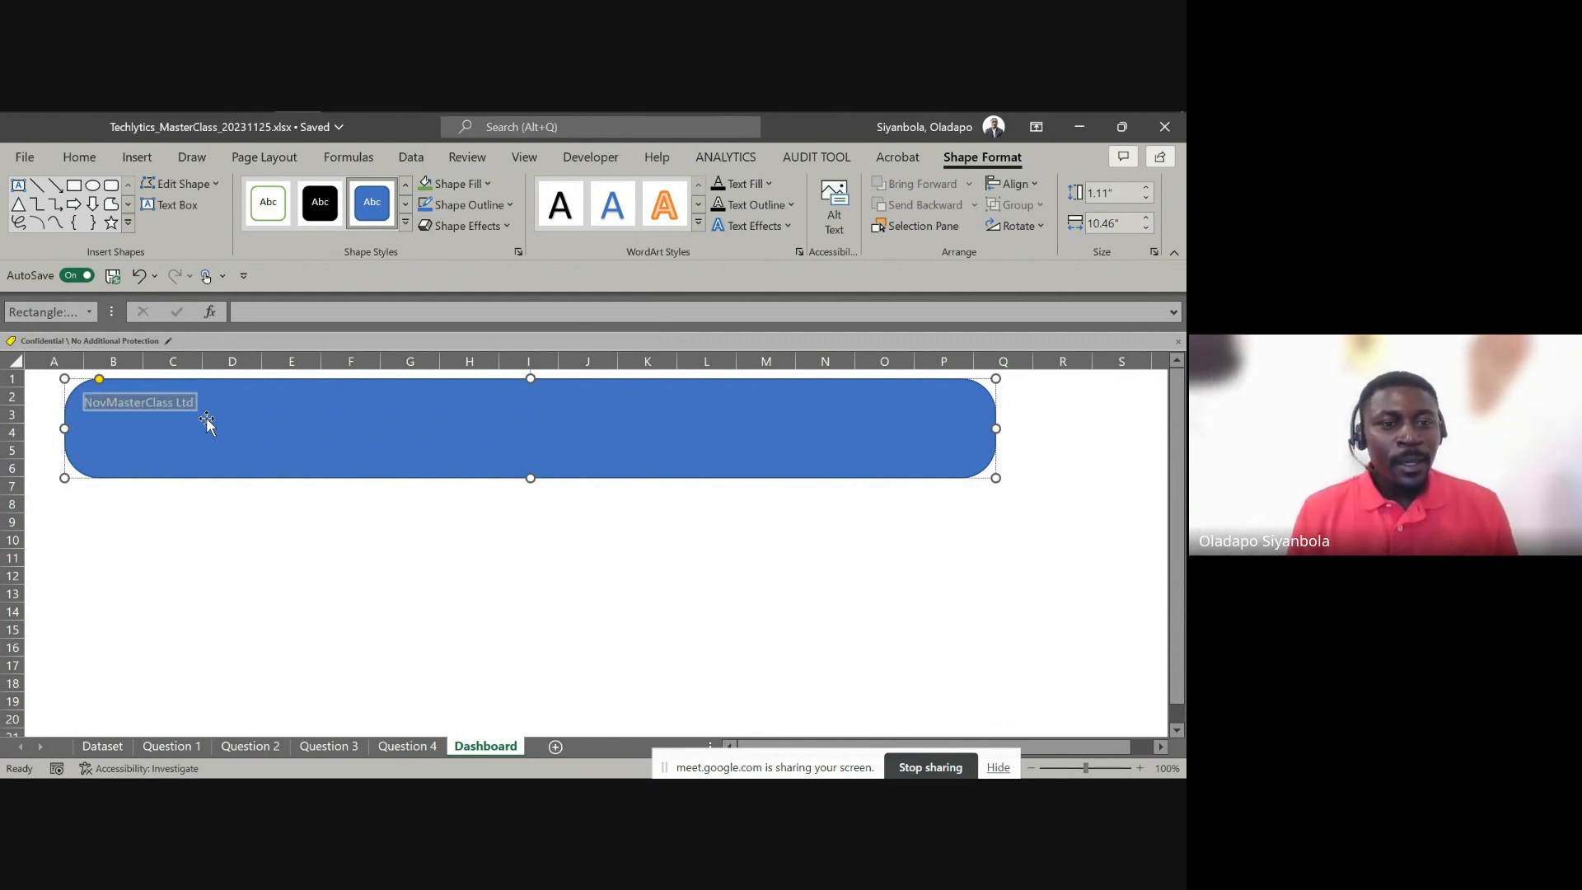
pyautogui.click(76, 158)
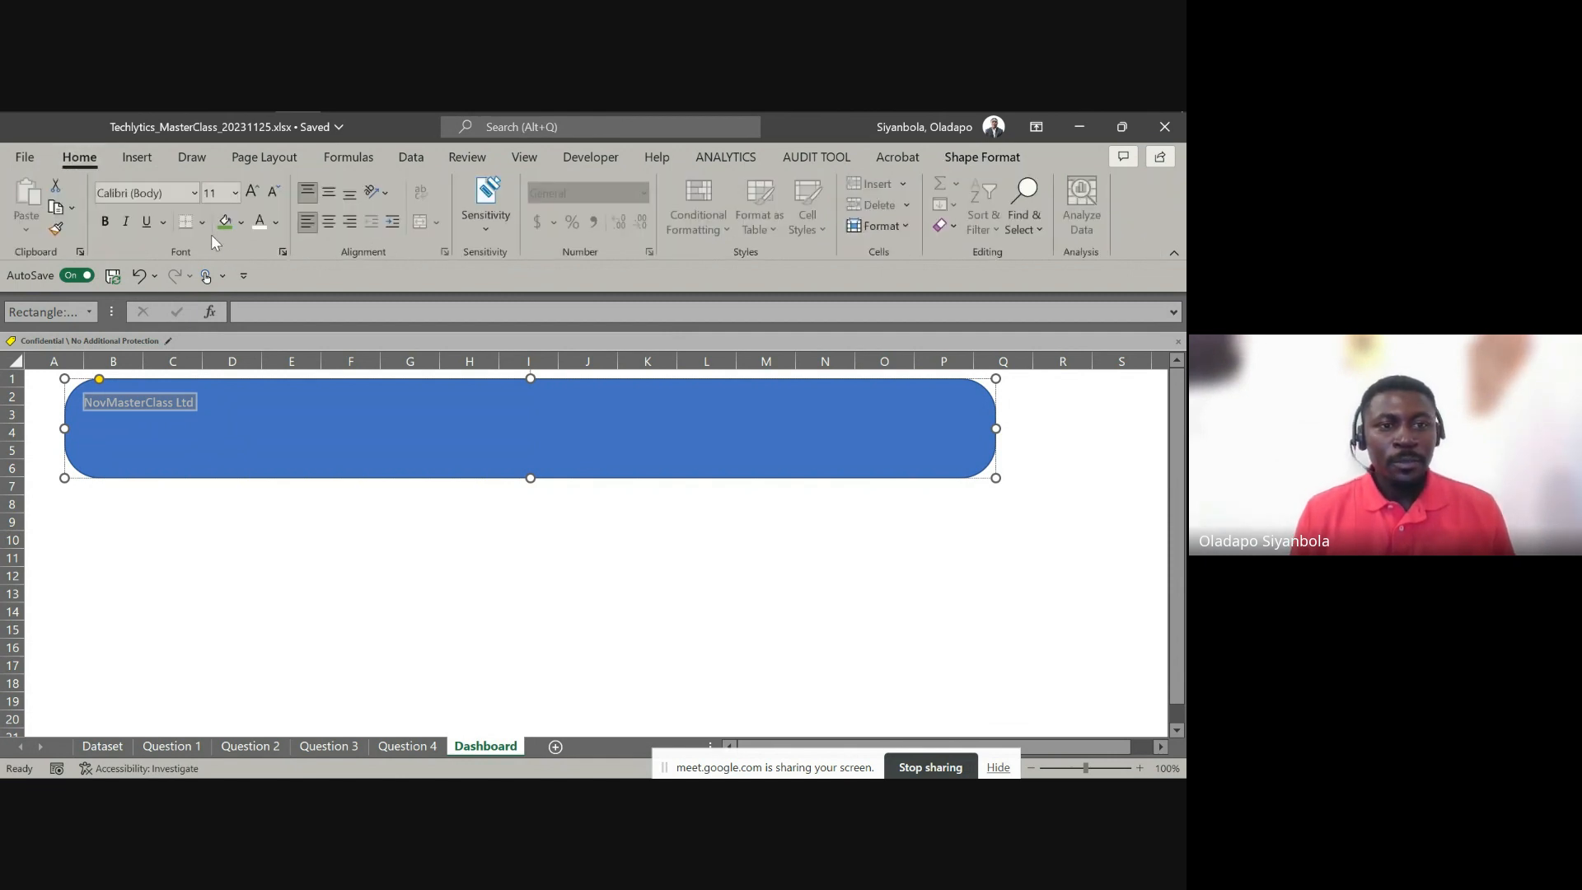
pyautogui.click(328, 196)
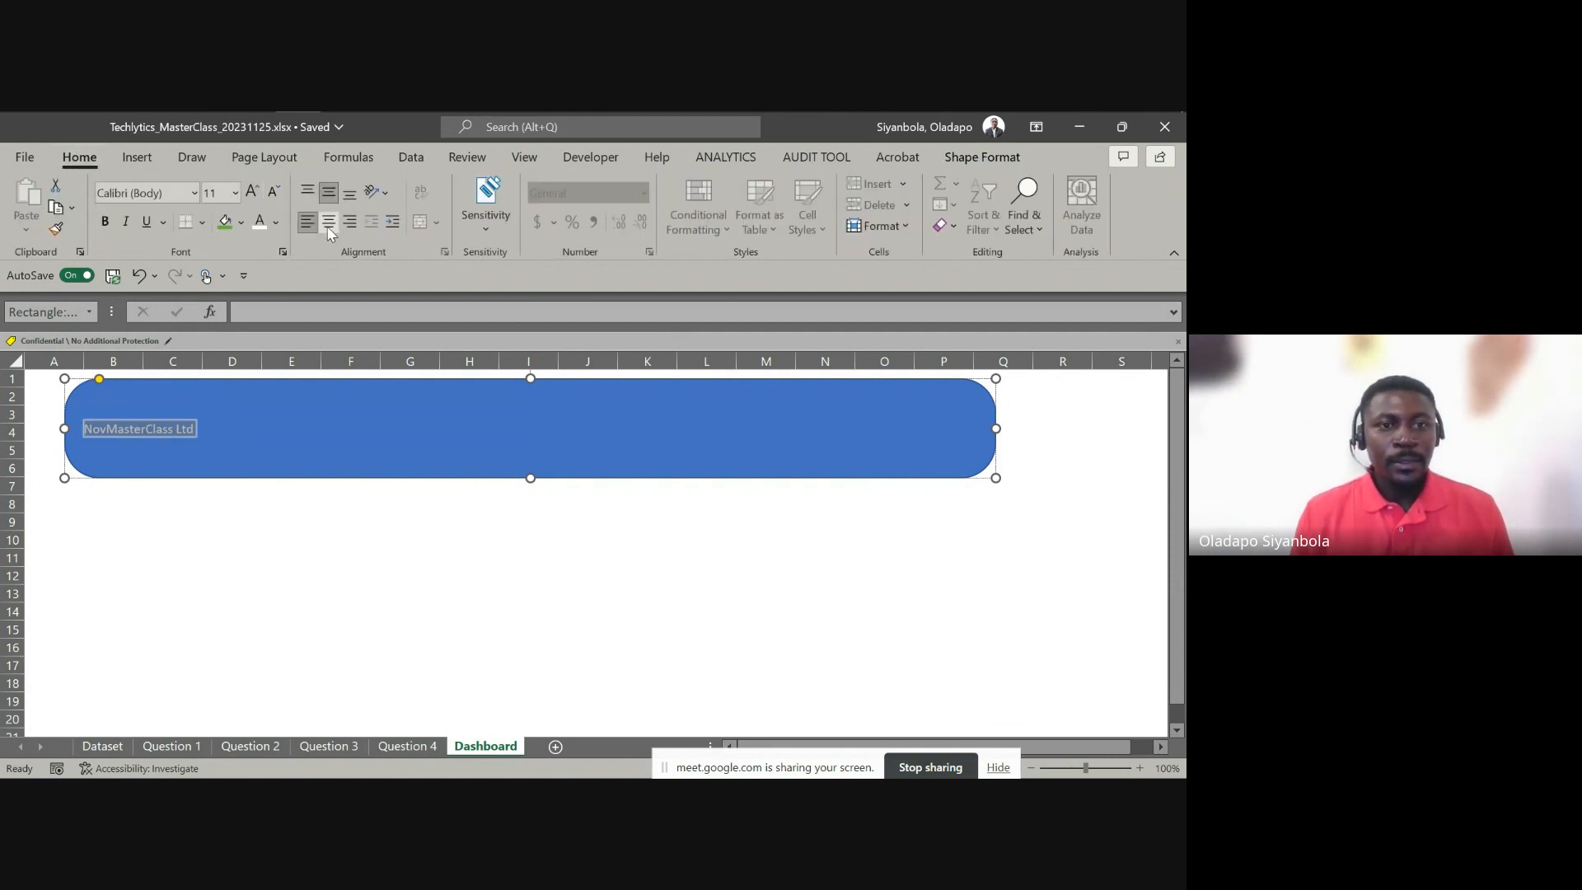
pyautogui.click(328, 227)
pyautogui.click(253, 193)
pyautogui.click(253, 193)
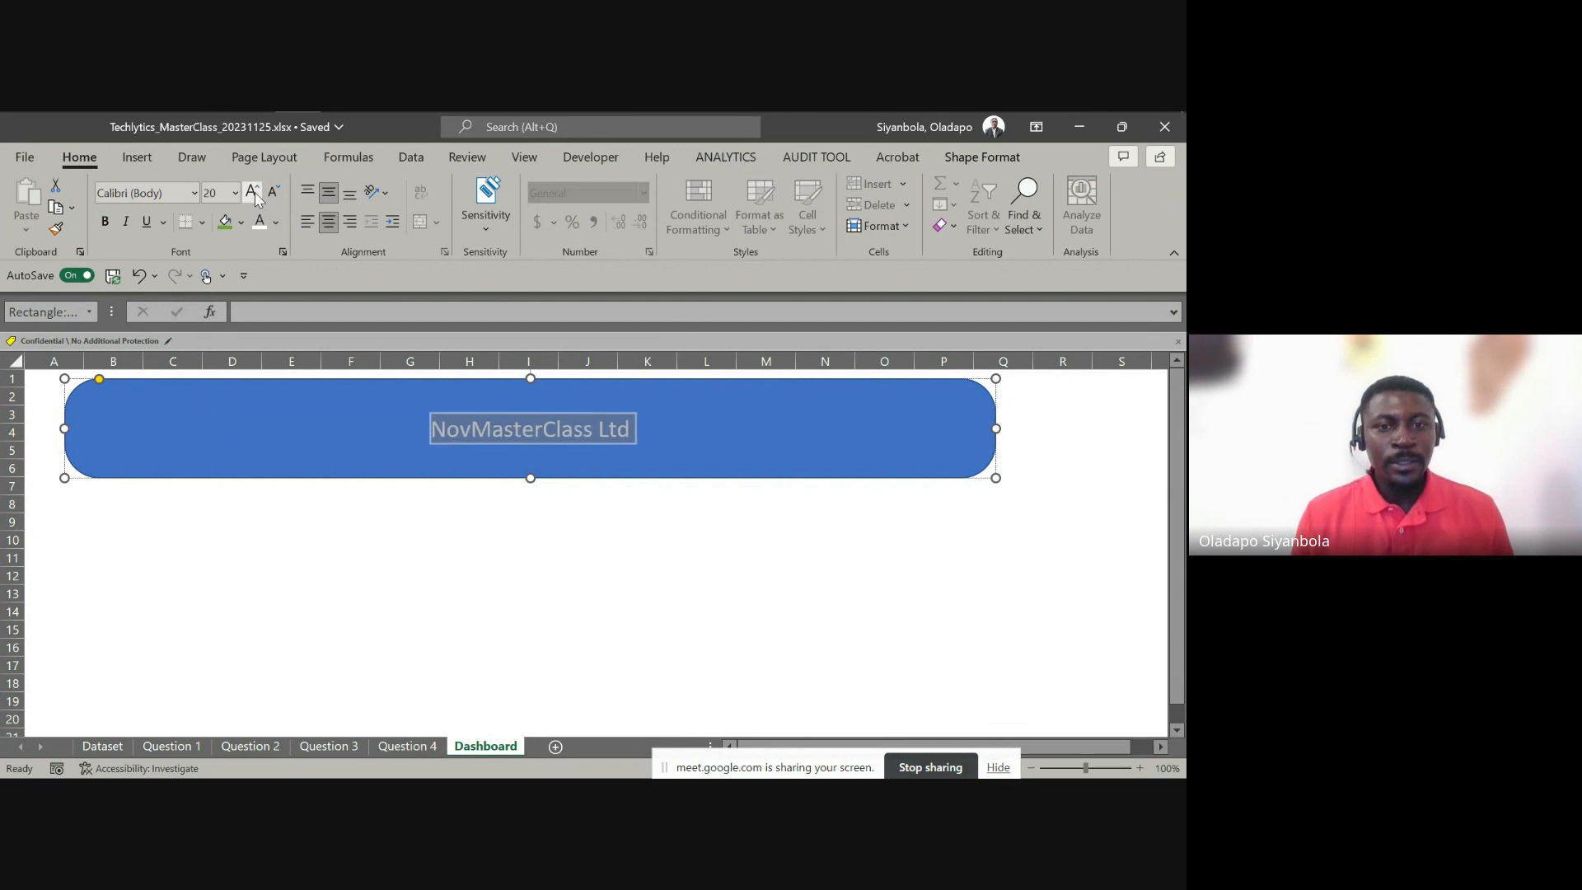
pyautogui.click(253, 192)
pyautogui.click(253, 192)
pyautogui.click(253, 192)
pyautogui.click(253, 193)
pyautogui.click(253, 193)
pyautogui.click(253, 193)
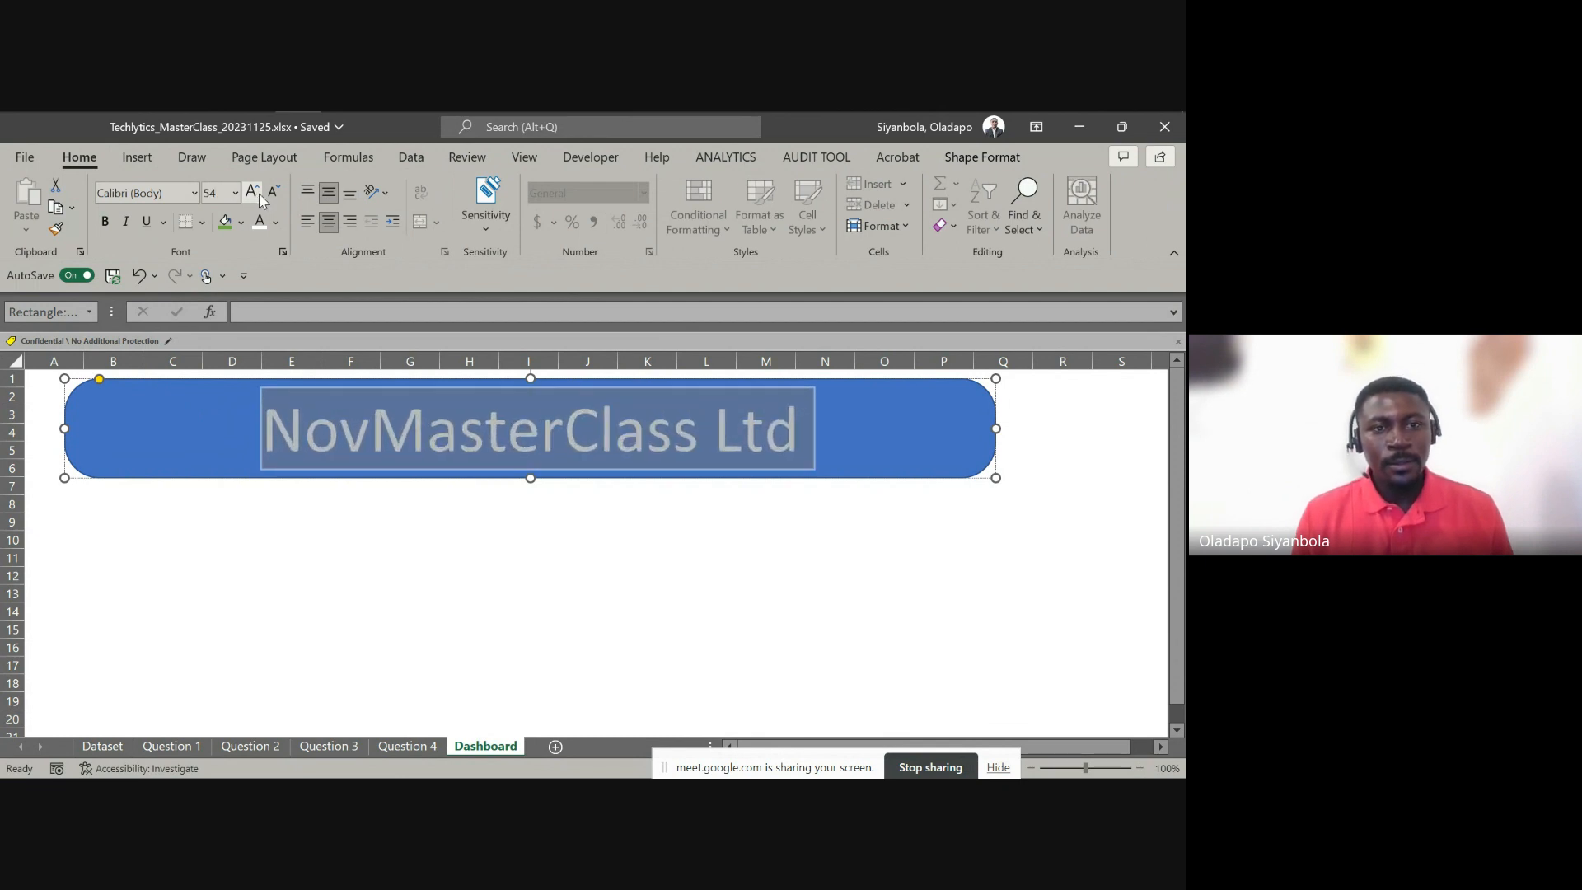
pyautogui.click(288, 575)
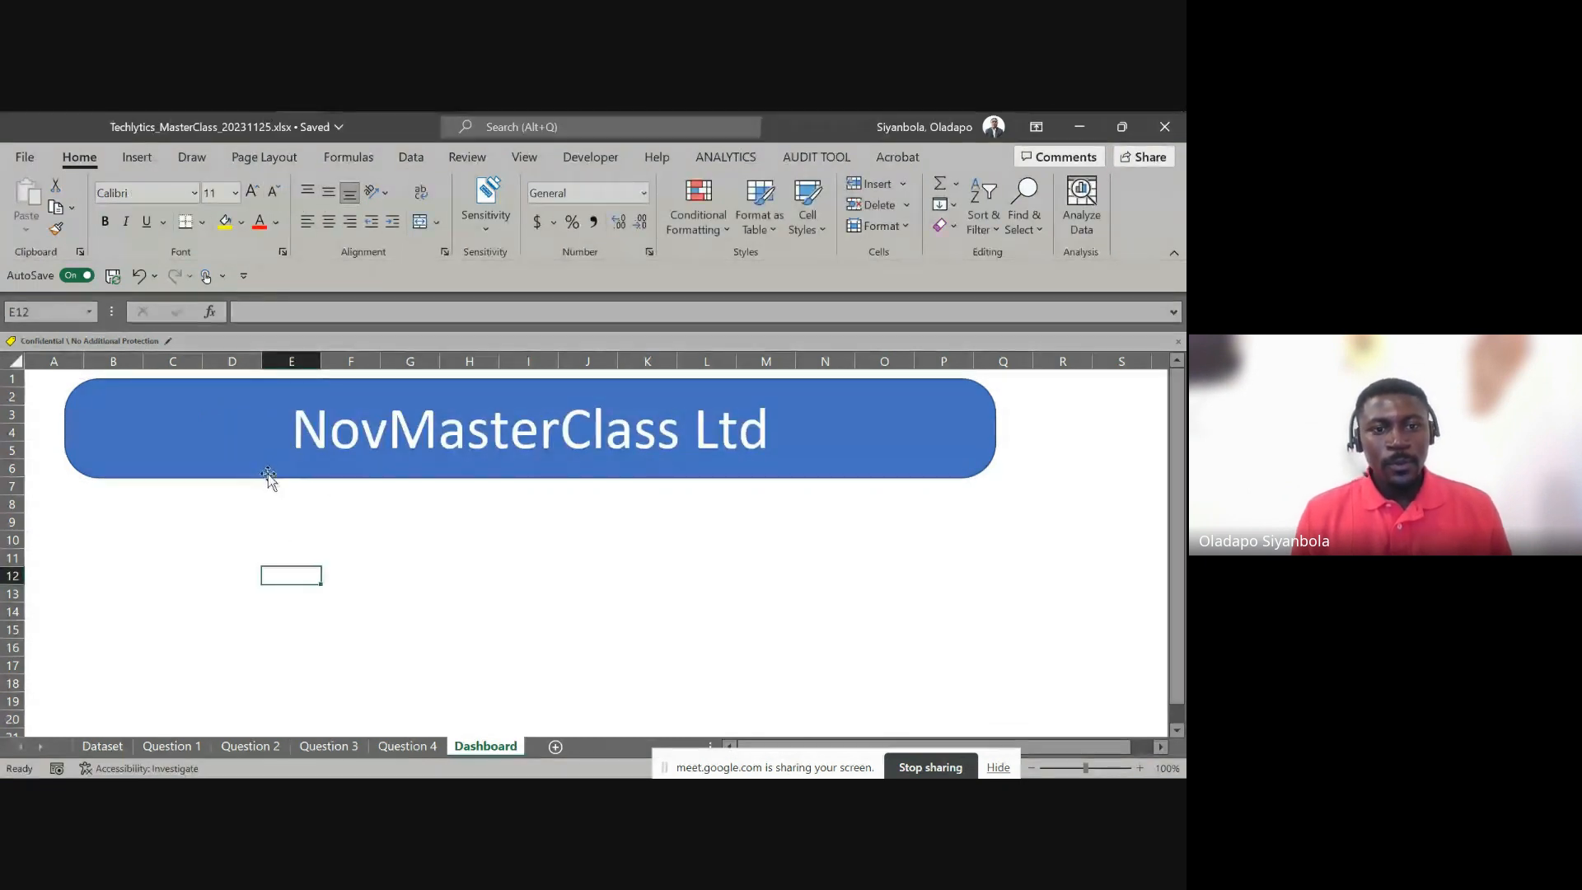
# Shorten the banner to about four rows high, set its title to 36 pt, and shift it slightly to start at row 2
pyautogui.click(250, 464)
pyautogui.moveTo(535, 482); pyautogui.dragTo(532, 444)
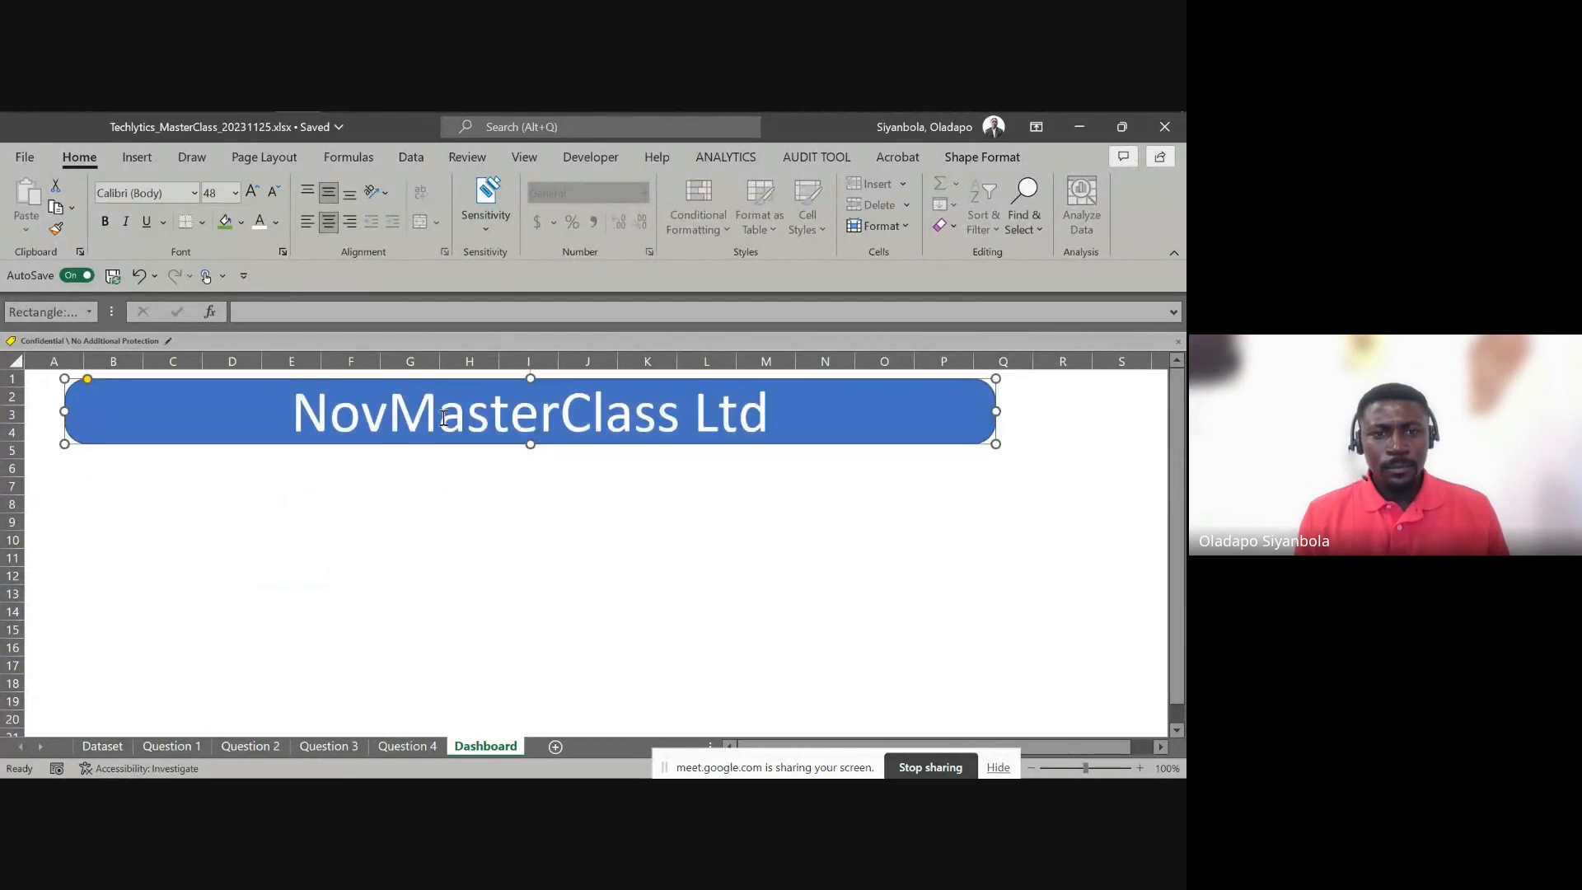
pyautogui.click(275, 190)
pyautogui.click(274, 190)
pyautogui.click(274, 191)
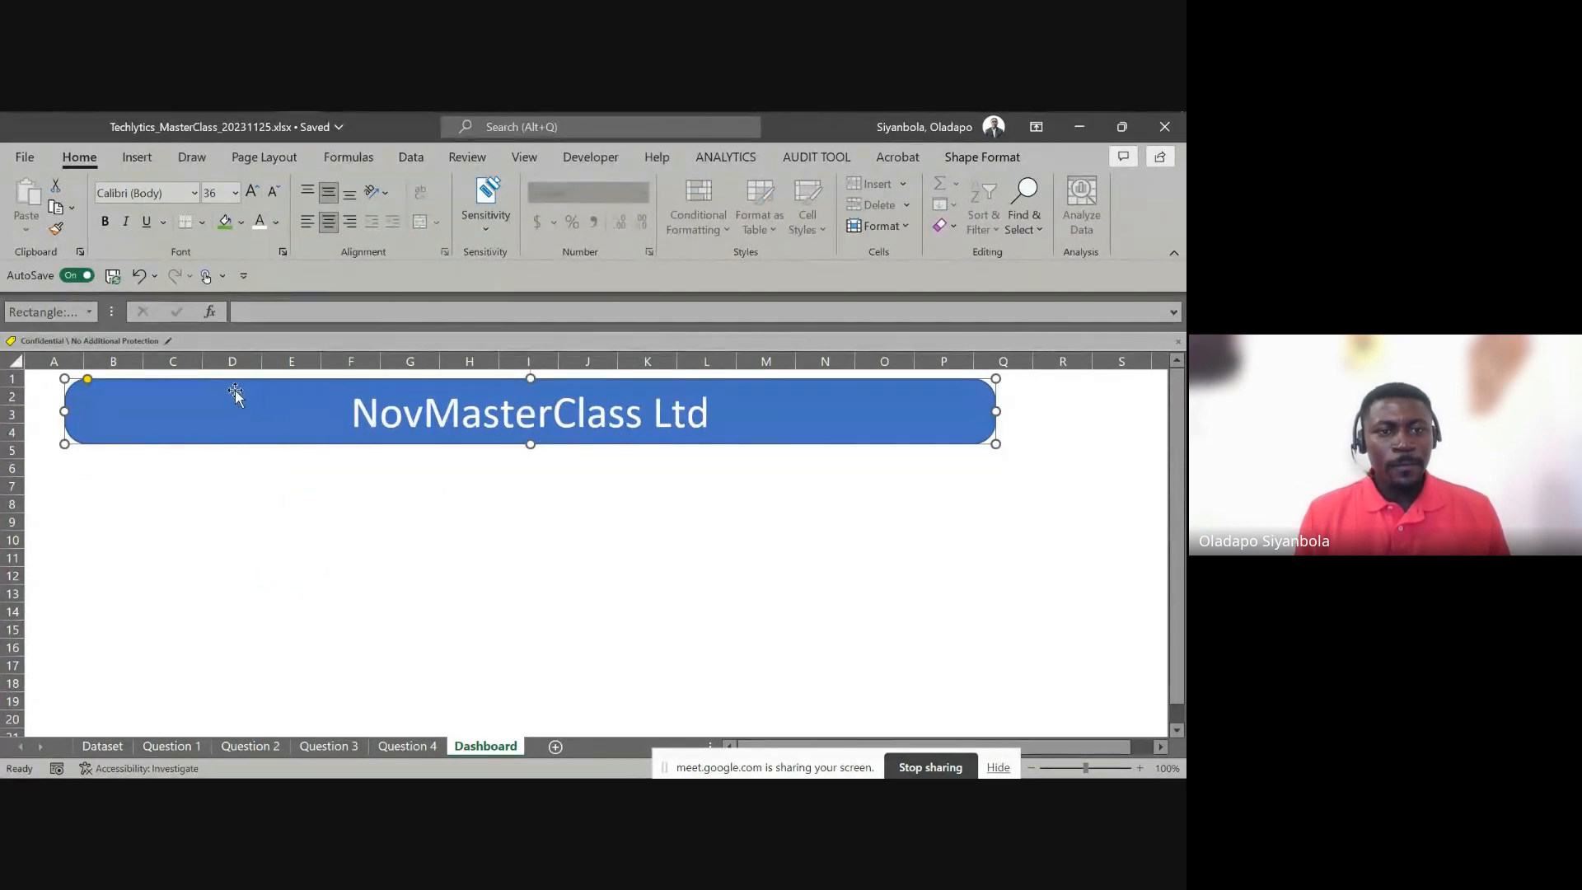
pyautogui.moveTo(228, 378); pyautogui.dragTo(236, 388)
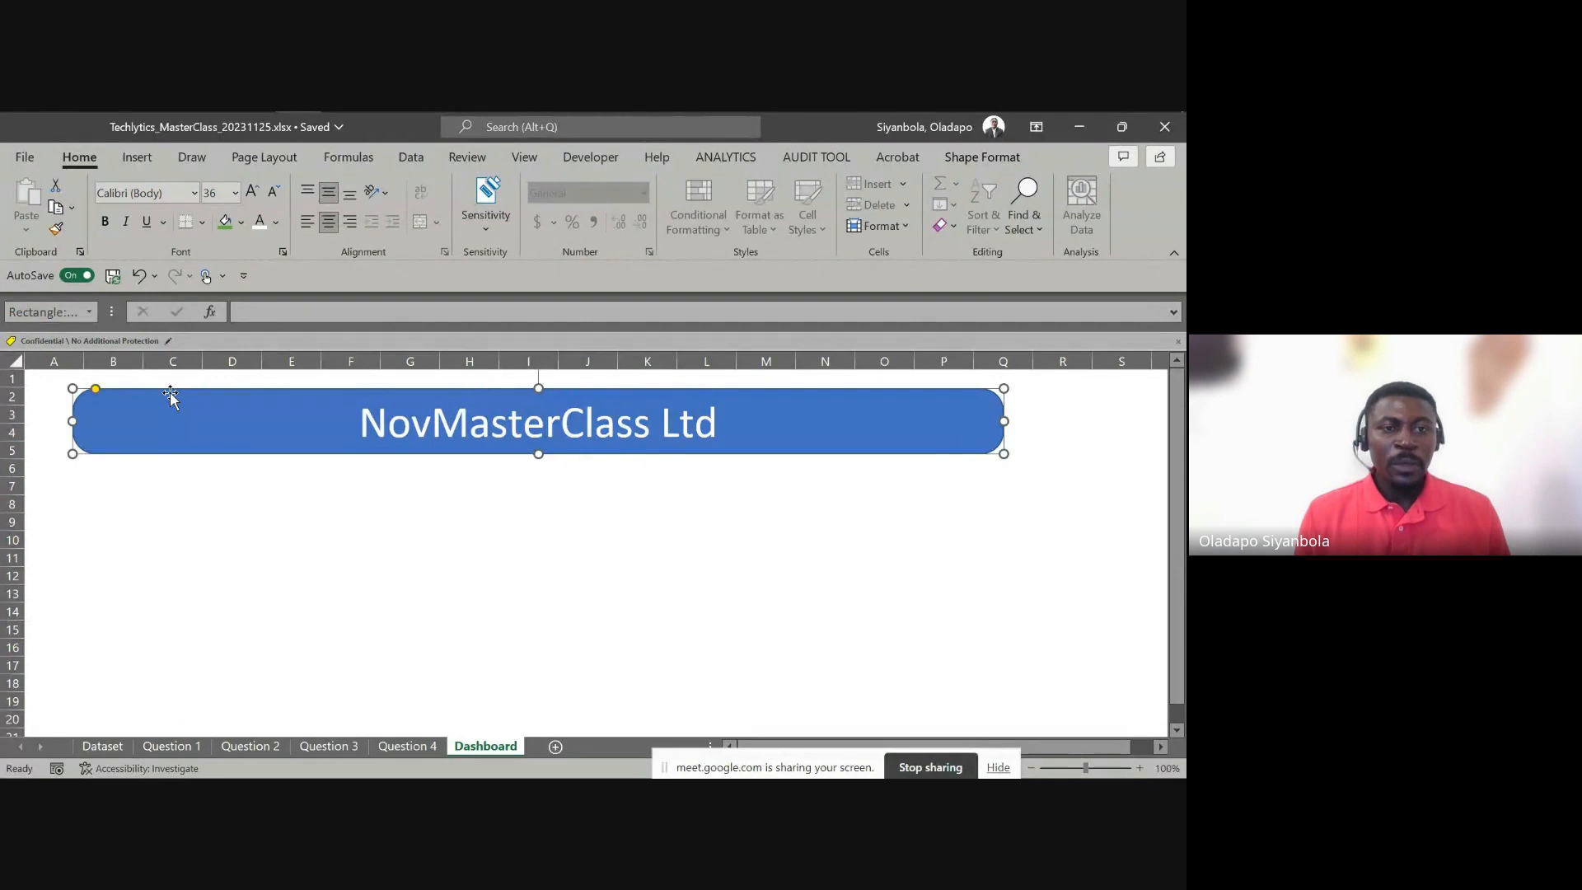
# Fill the banner with the darkest shade of the light blue theme color
pyautogui.click(226, 224)
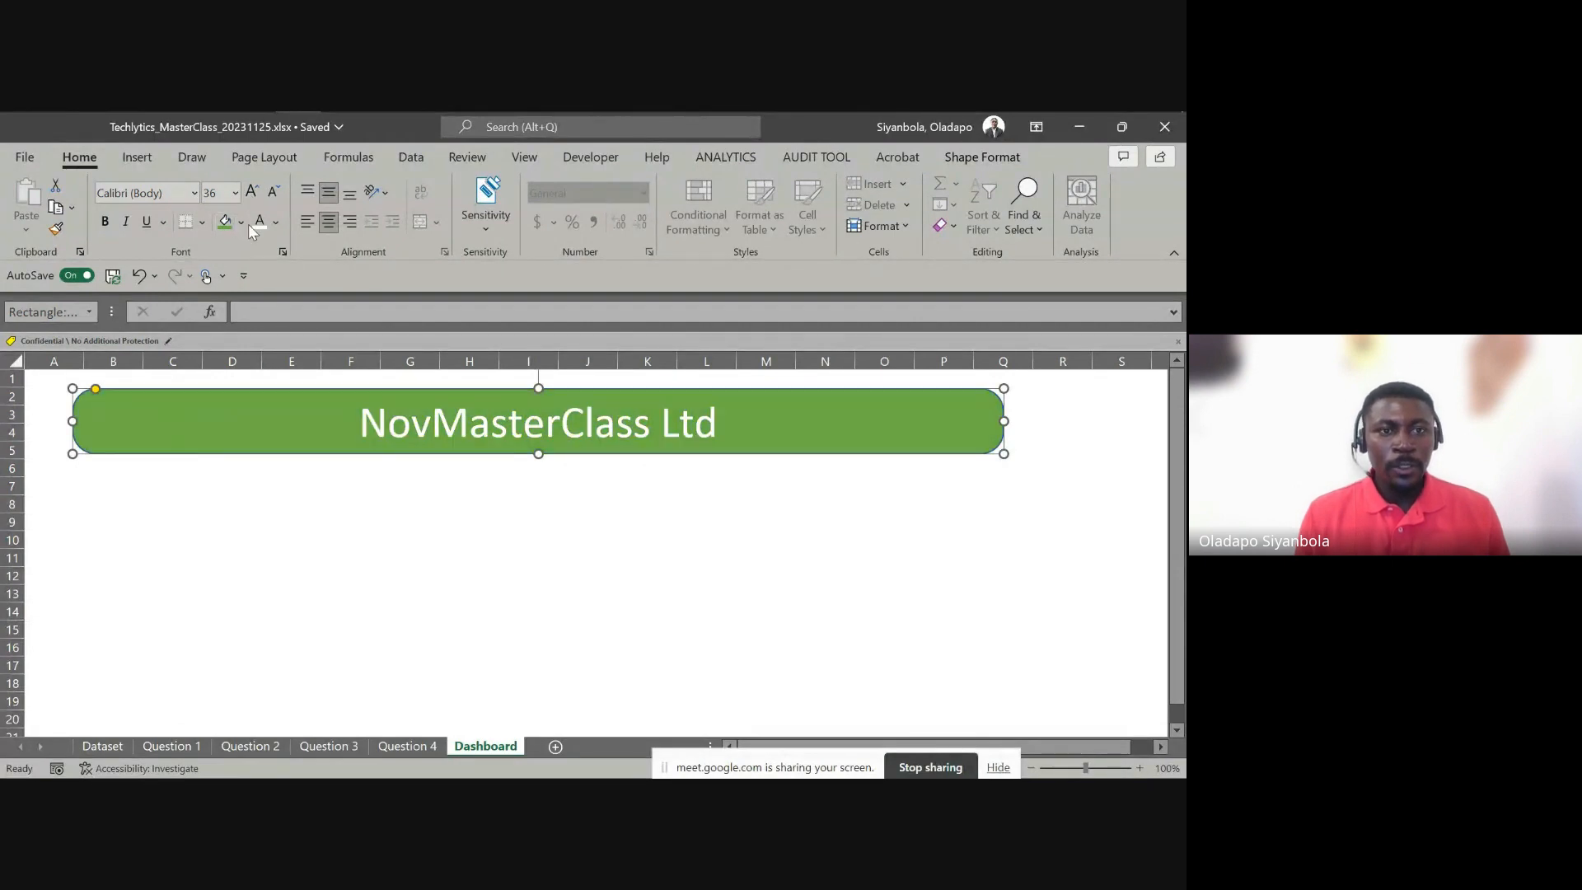
pyautogui.click(240, 225)
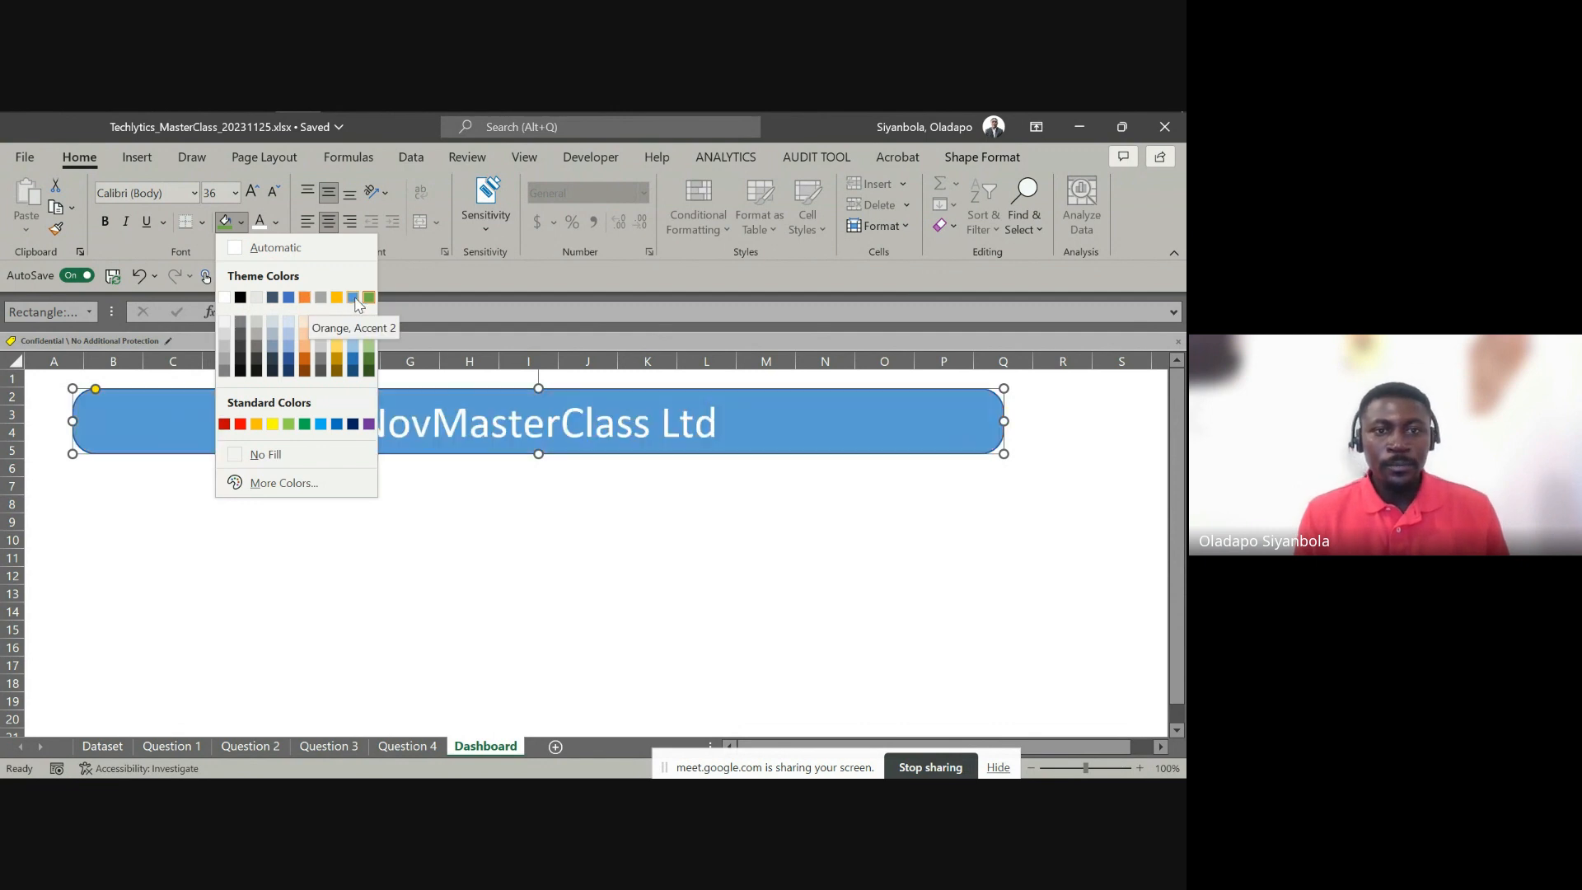
pyautogui.click(353, 368)
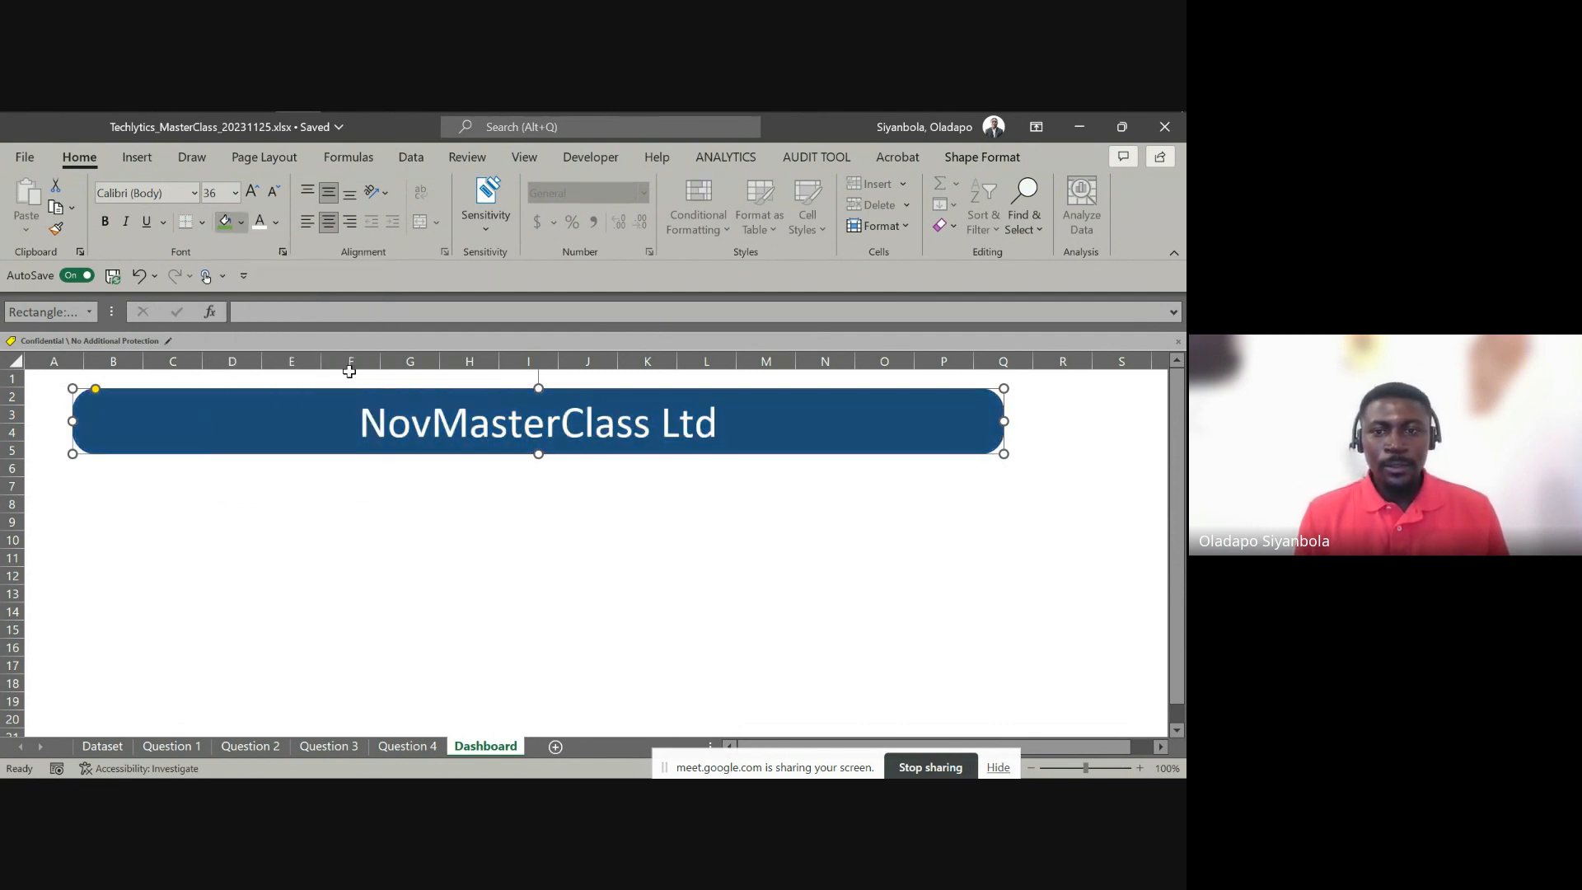
# Change the font color of "NovMaster" in the banner title to Automatic black
pyautogui.tripleClick(415, 435)
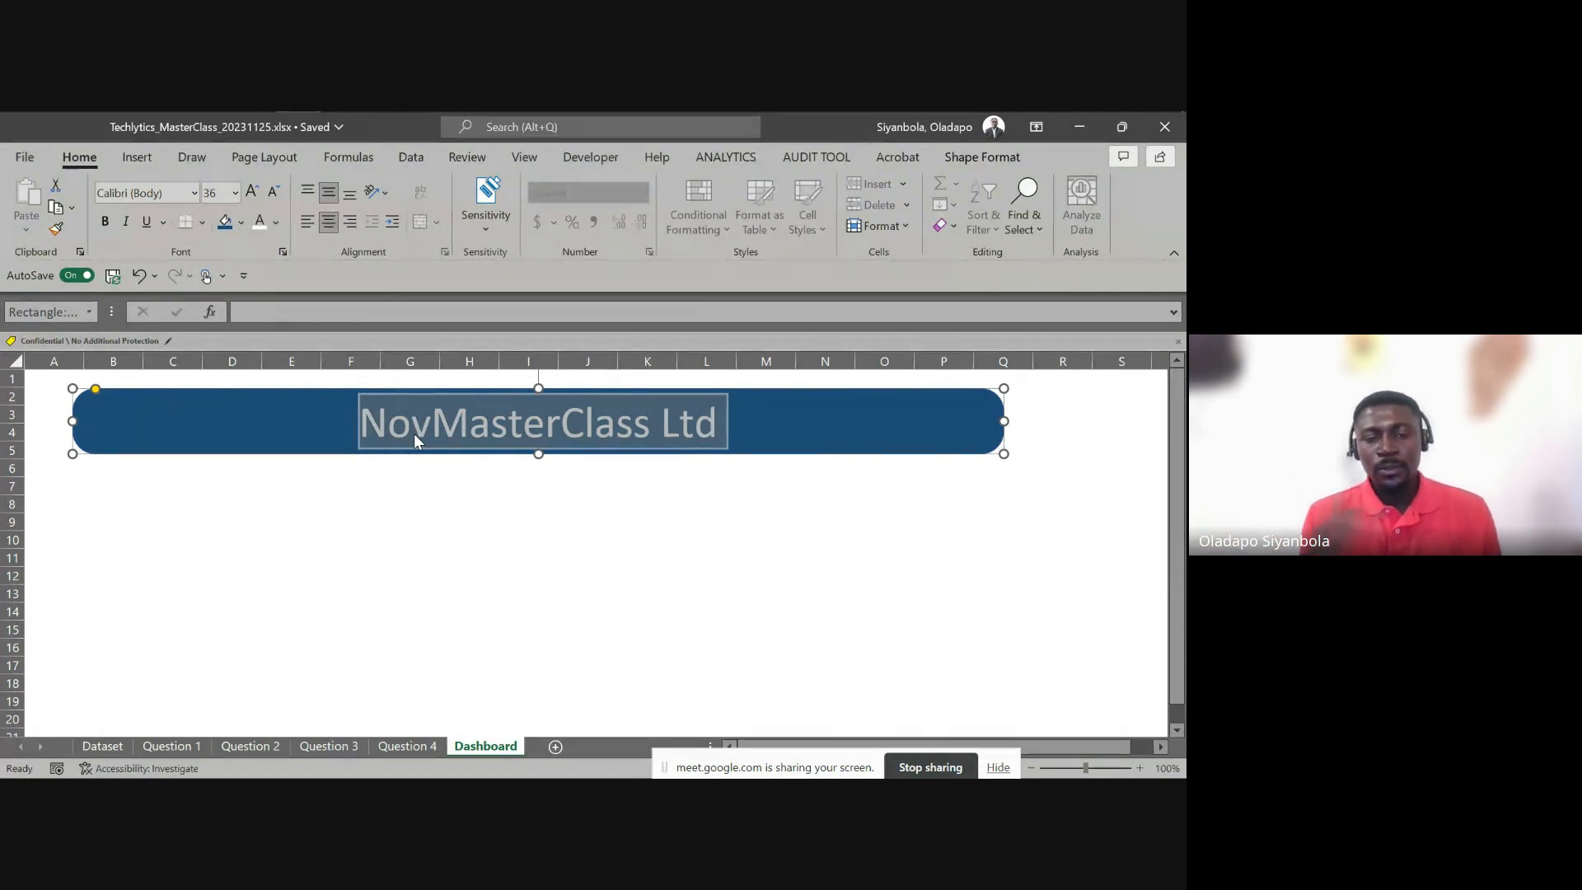
pyautogui.click(414, 434)
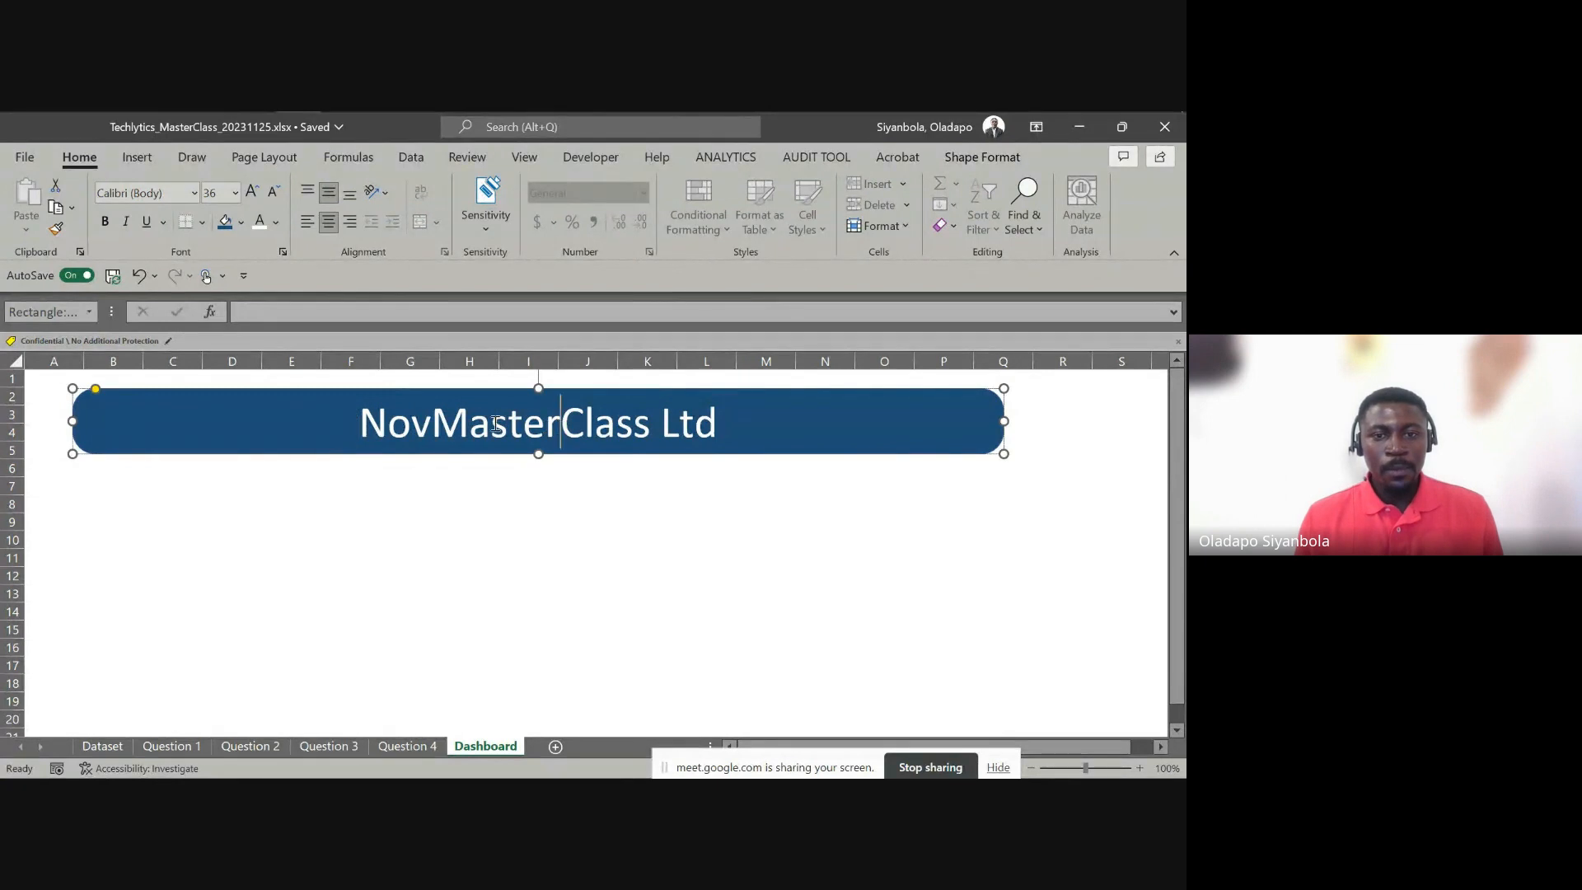
pyautogui.moveTo(560, 424); pyautogui.dragTo(340, 424)
pyautogui.click(276, 221)
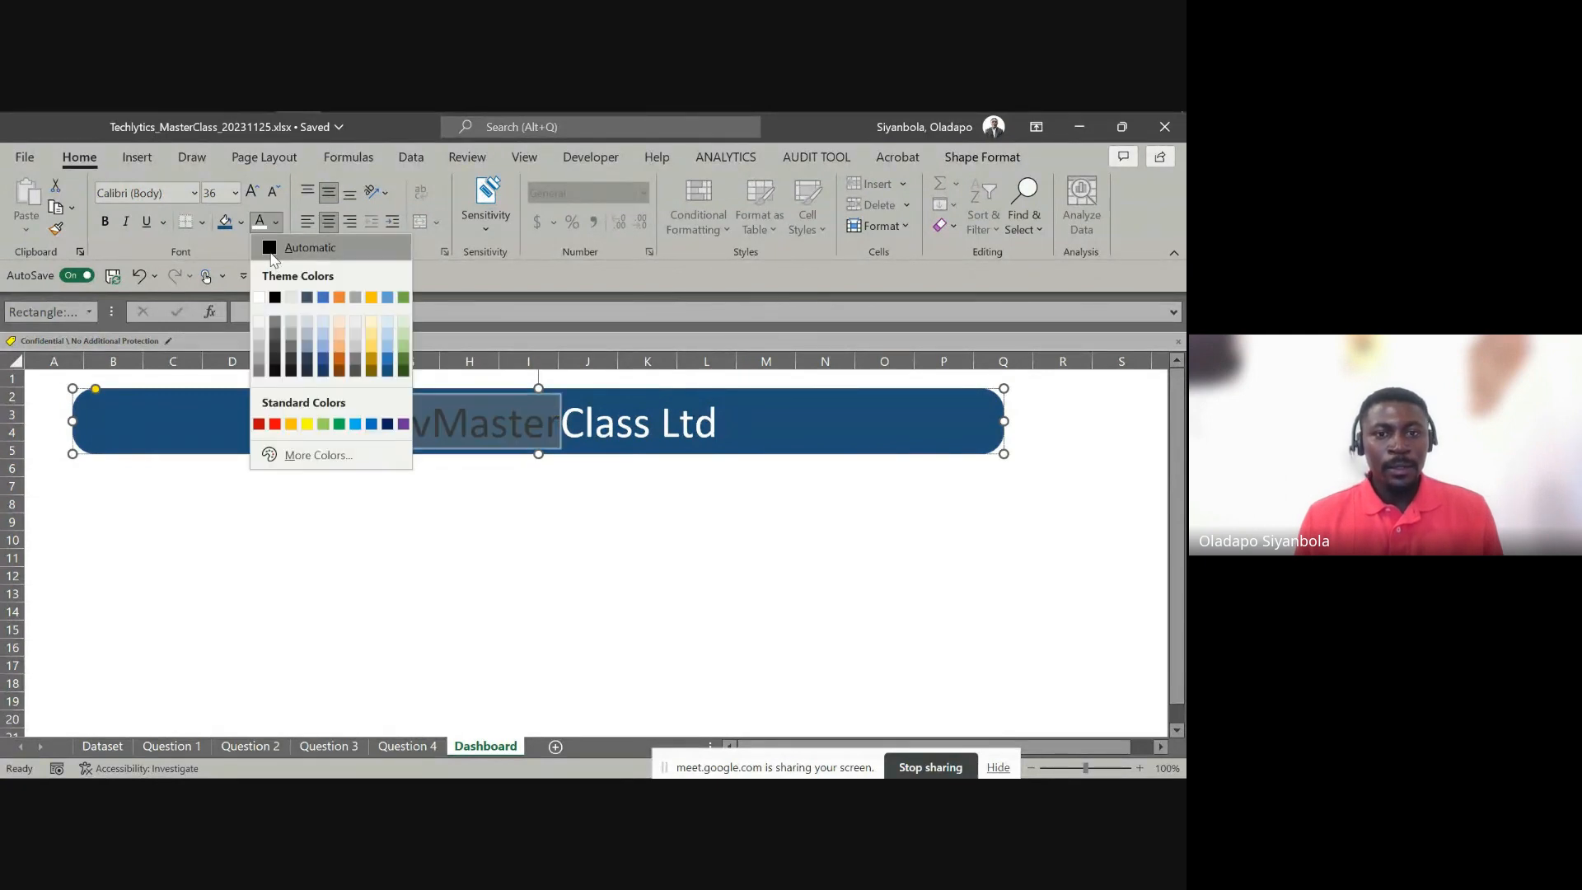
pyautogui.click(273, 257)
pyautogui.click(442, 416)
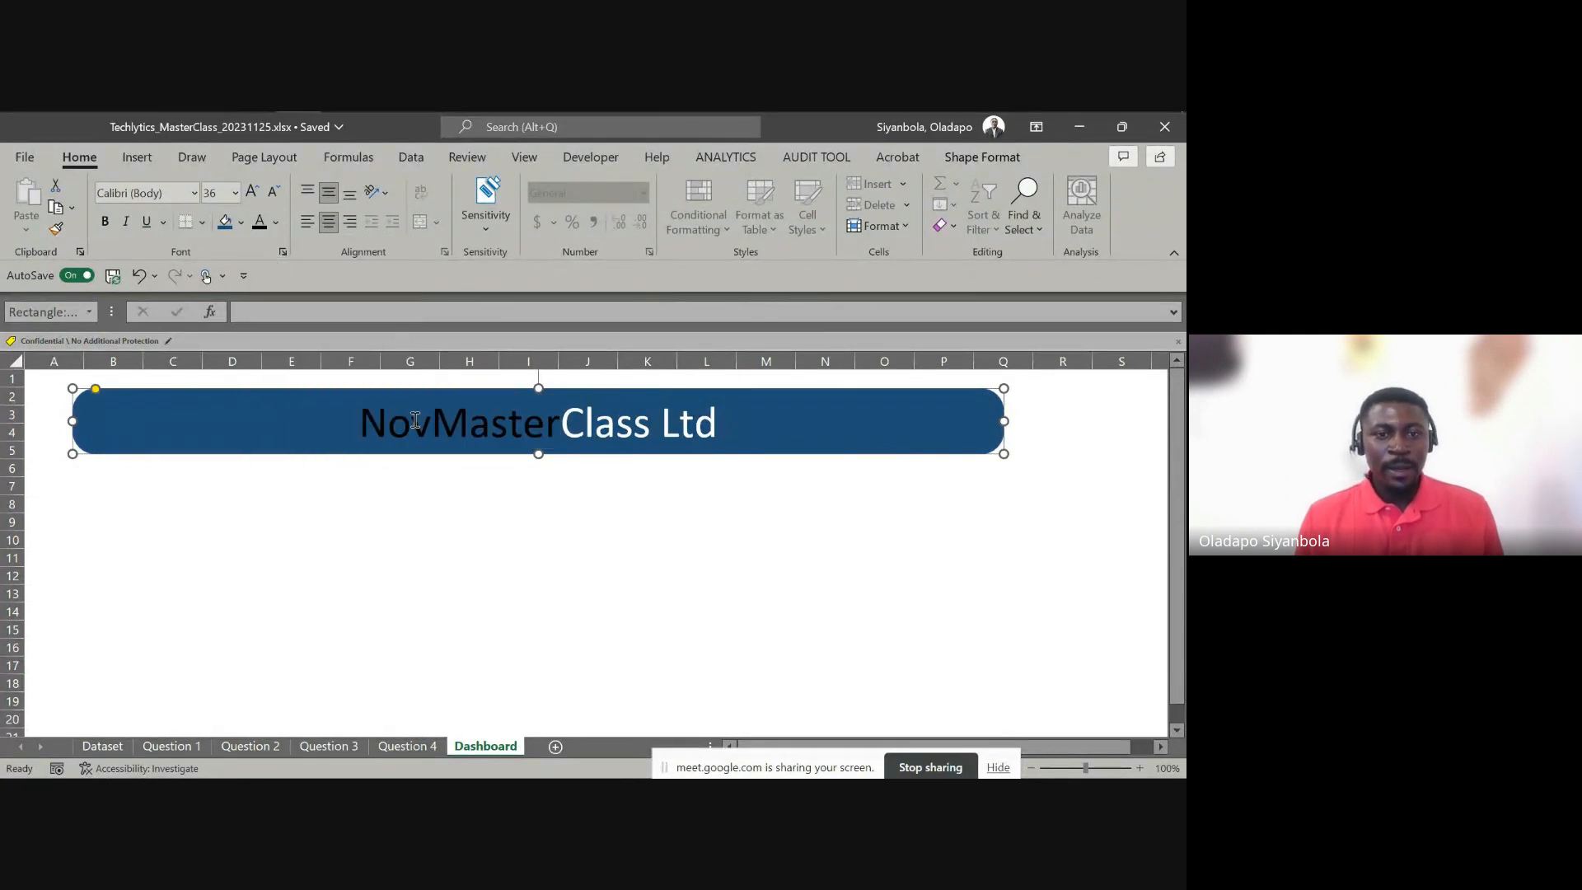
pyautogui.click(415, 420)
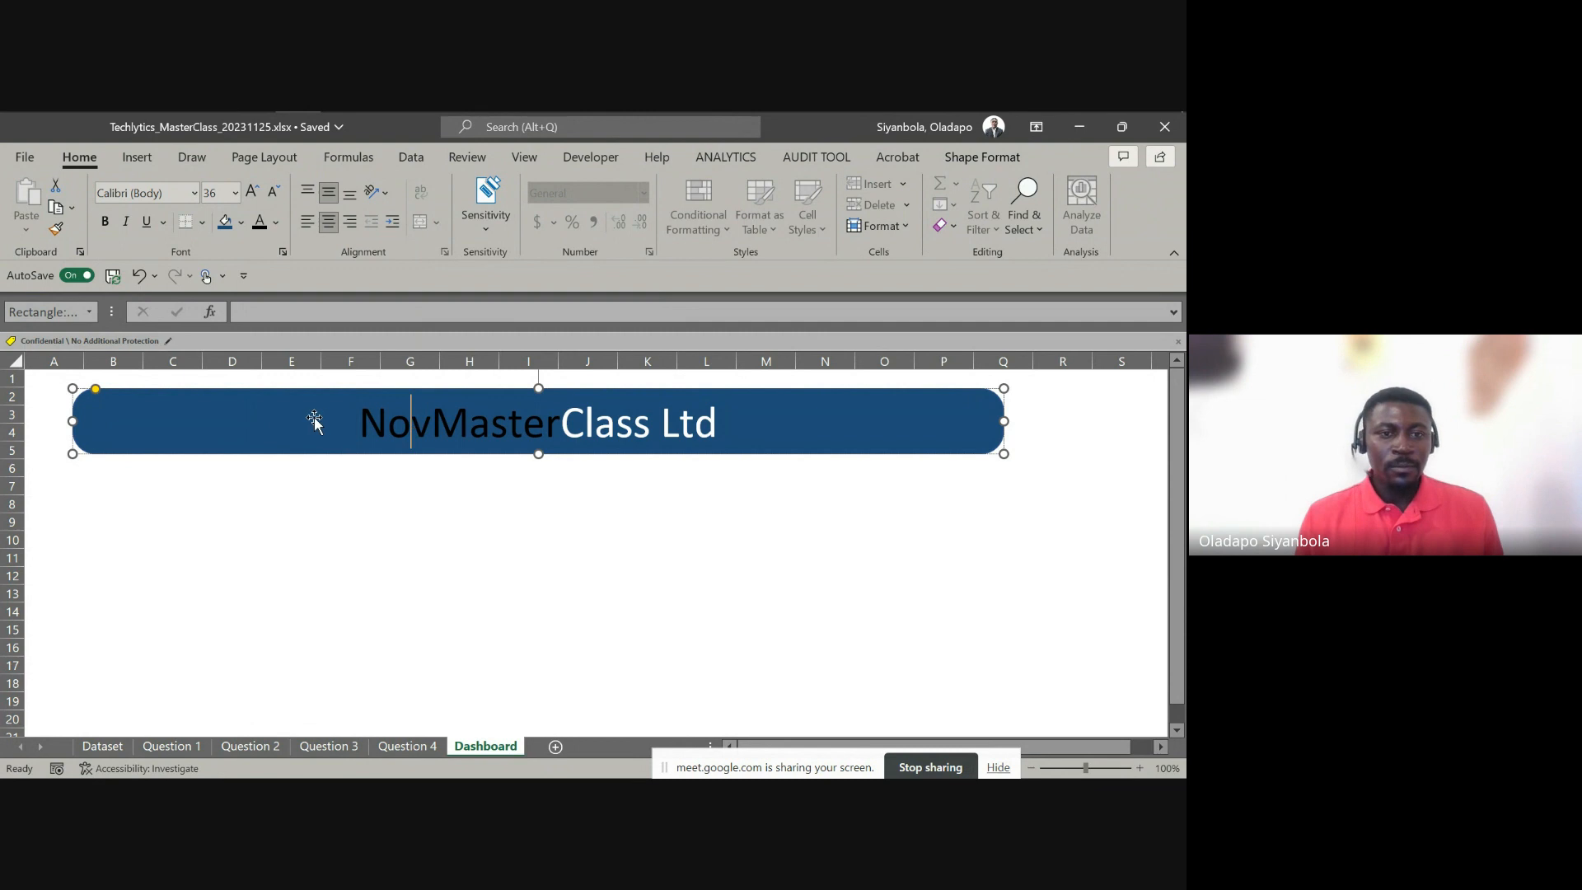
# Set the whole banner title's font color to white and reduce the banner's height slightly
pyautogui.tripleClick(719, 439)
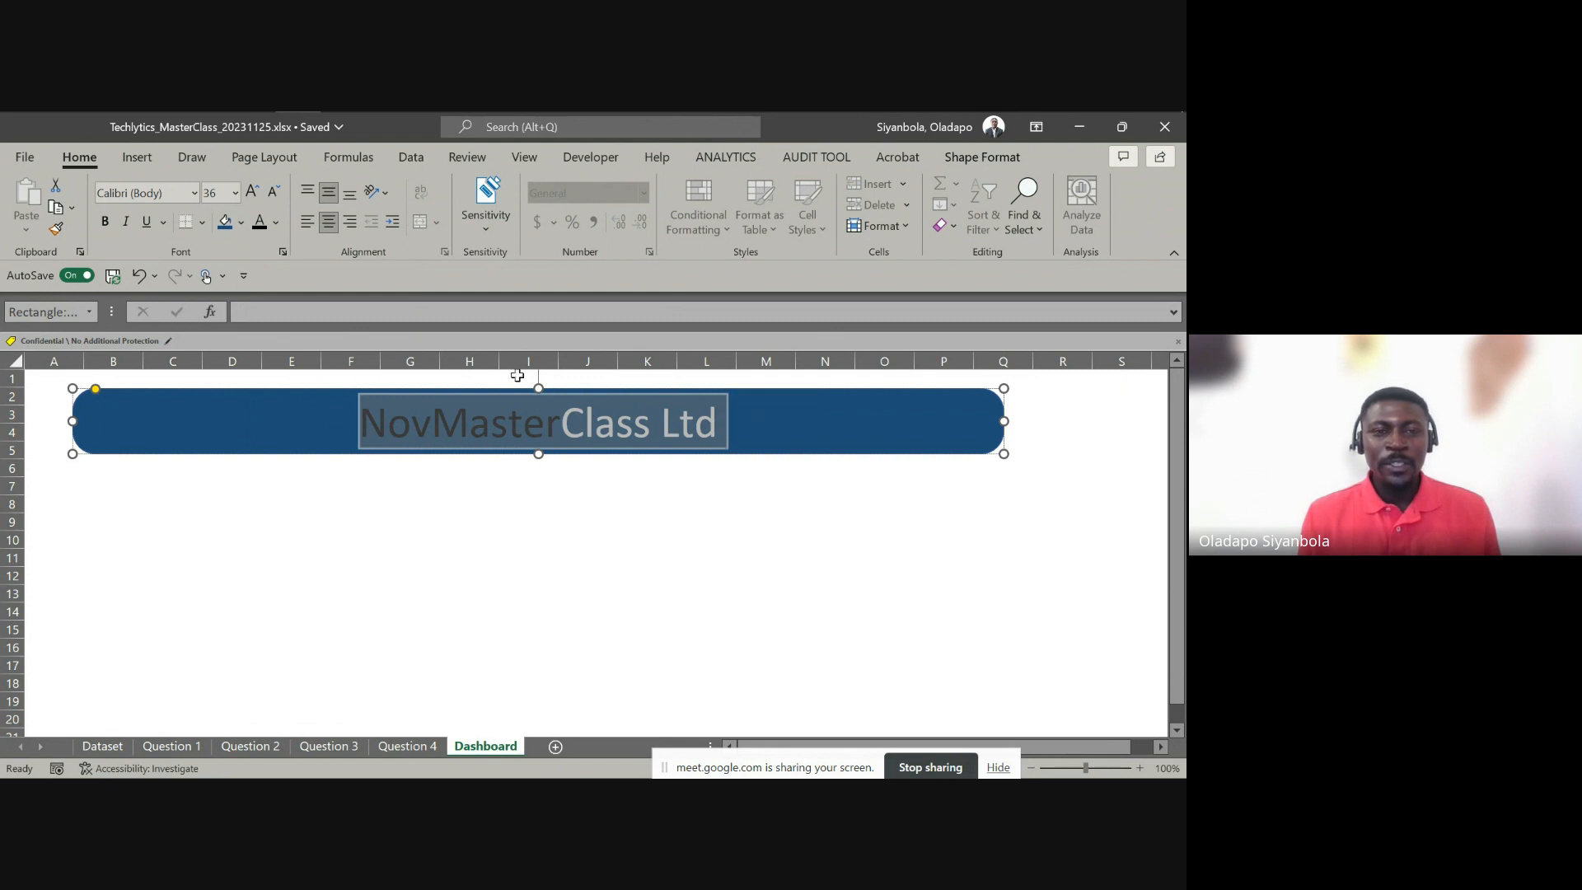
pyautogui.click(276, 224)
pyautogui.click(267, 297)
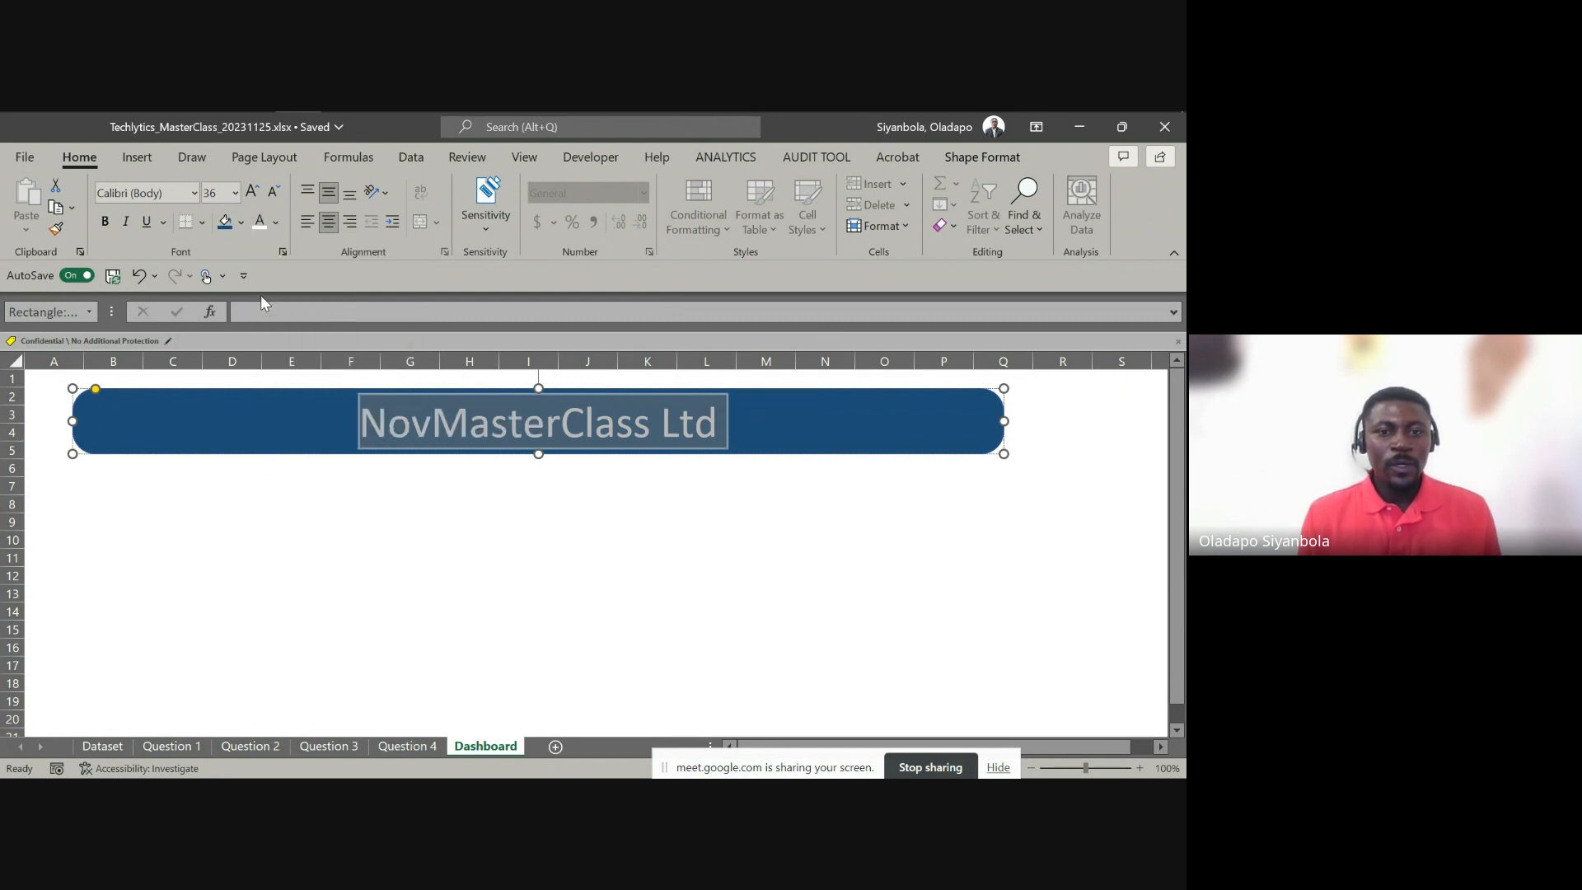
pyautogui.click(292, 520)
pyautogui.click(219, 449)
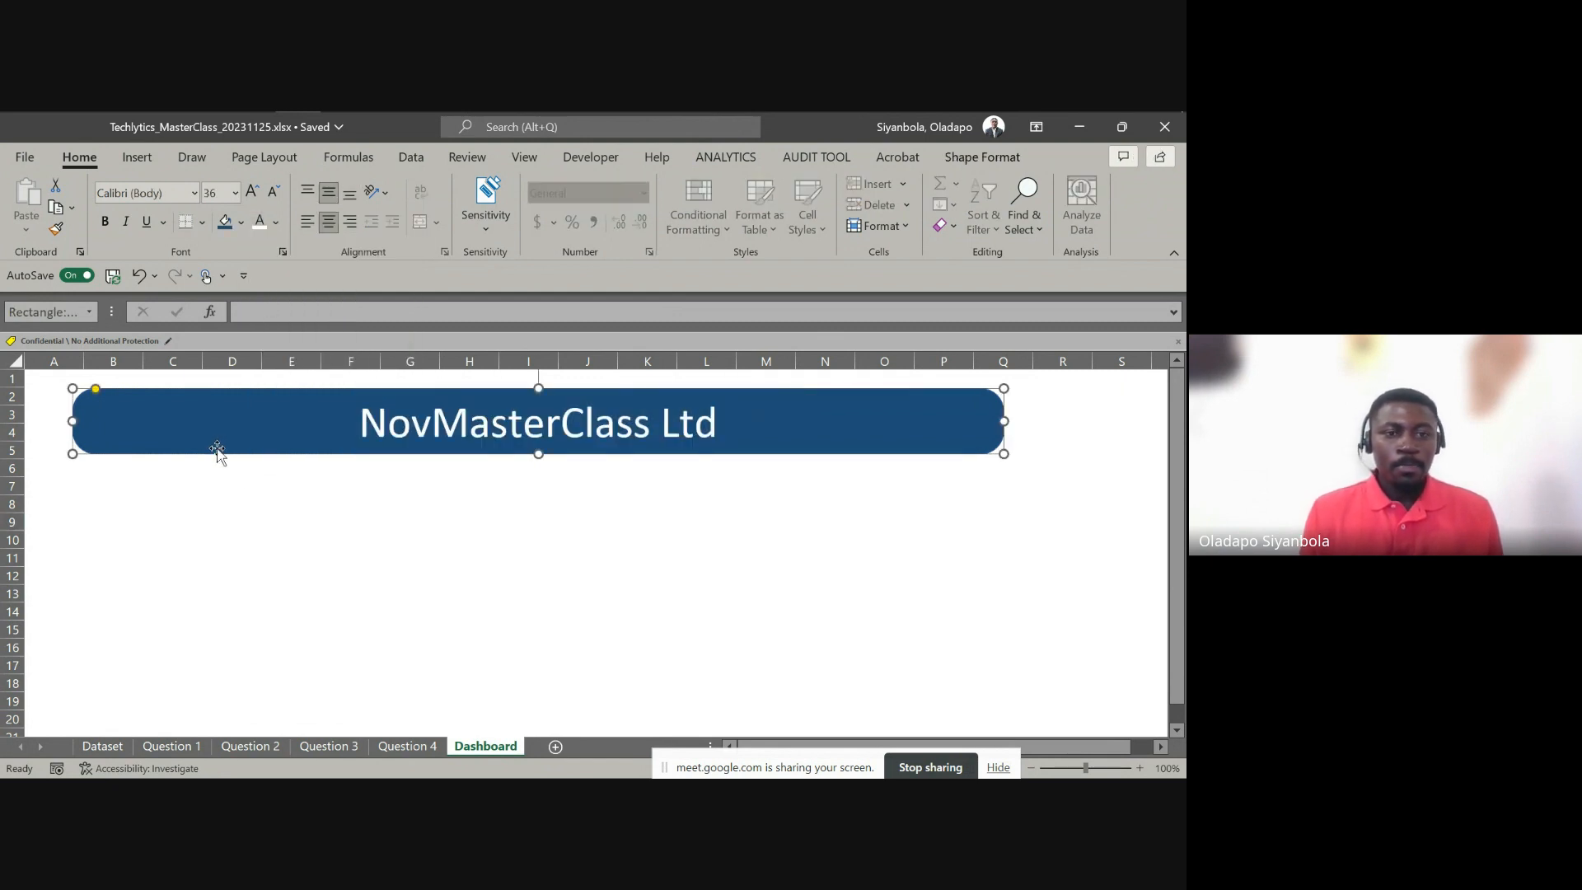
pyautogui.moveTo(538, 454); pyautogui.dragTo(541, 448)
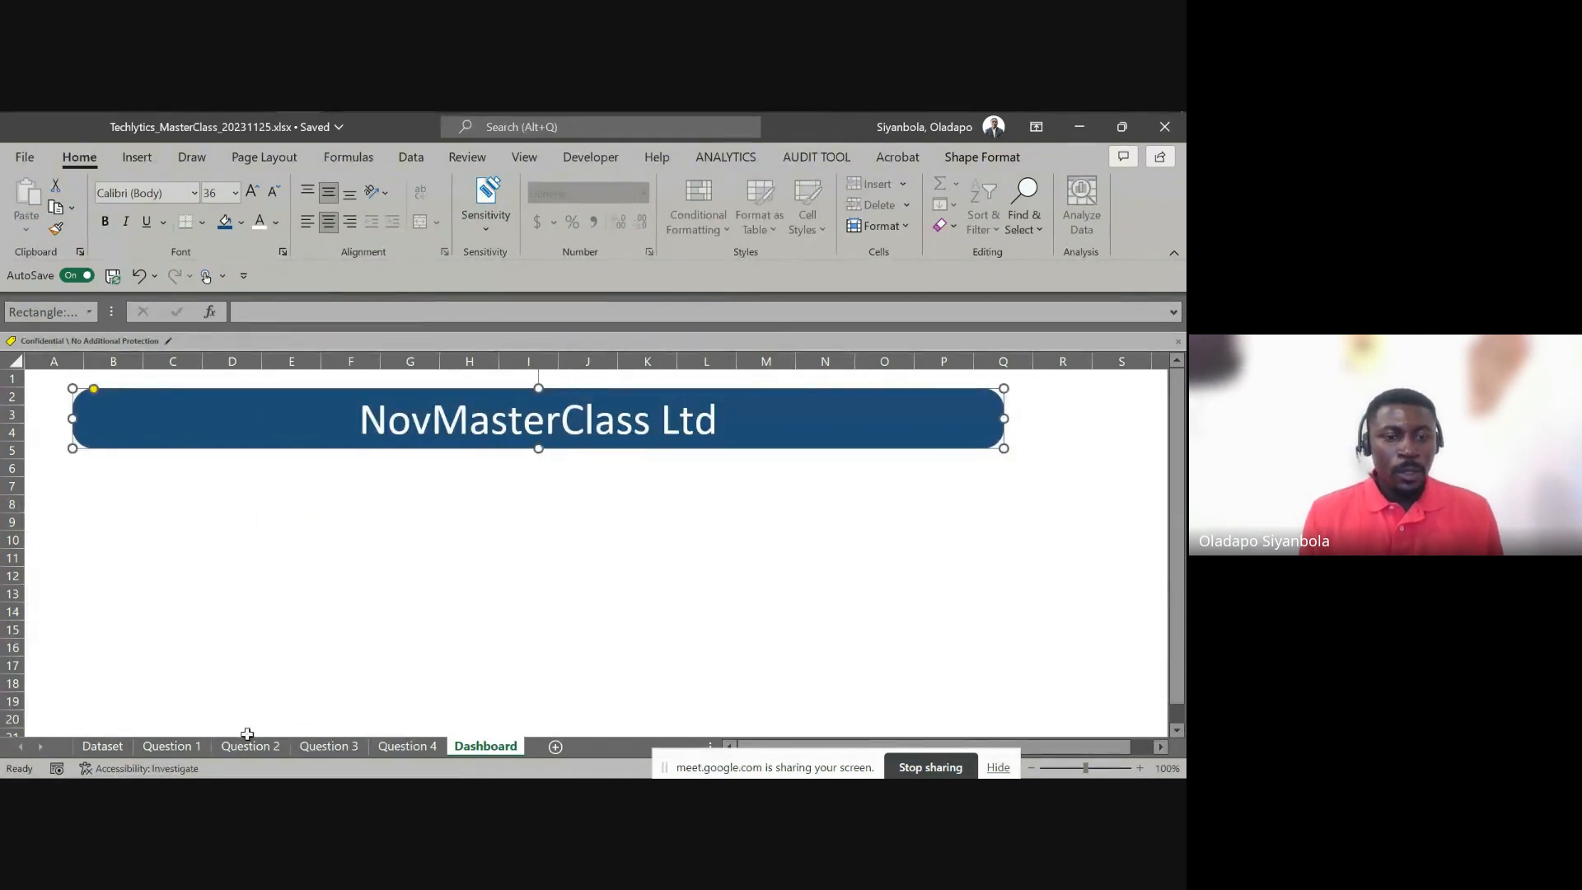
pyautogui.click(181, 747)
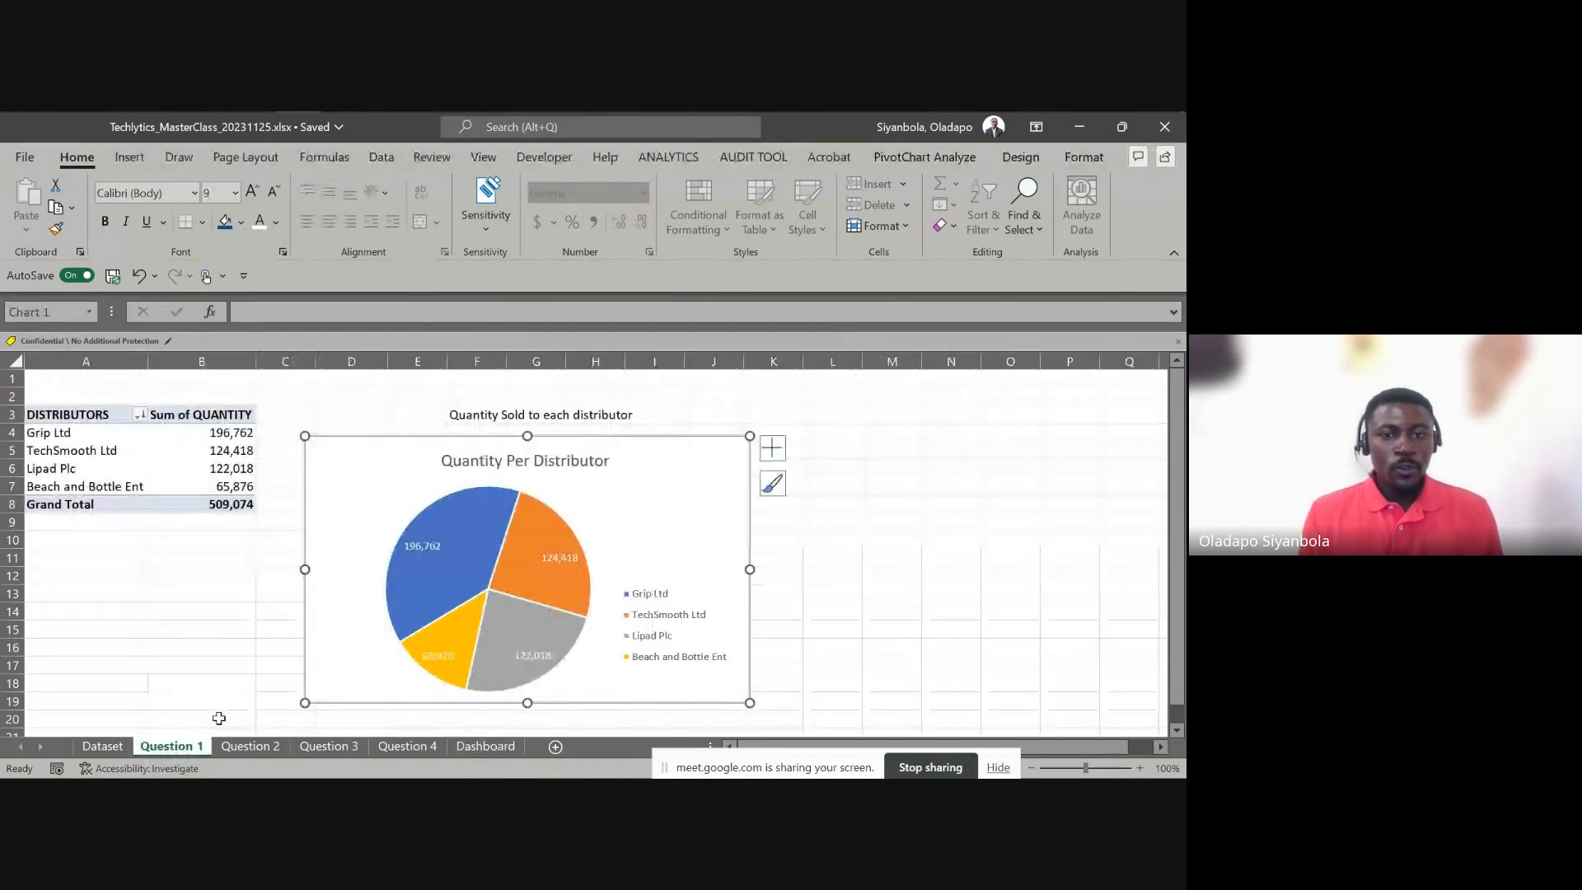
pyautogui.click(284, 749)
pyautogui.click(330, 746)
pyautogui.click(383, 749)
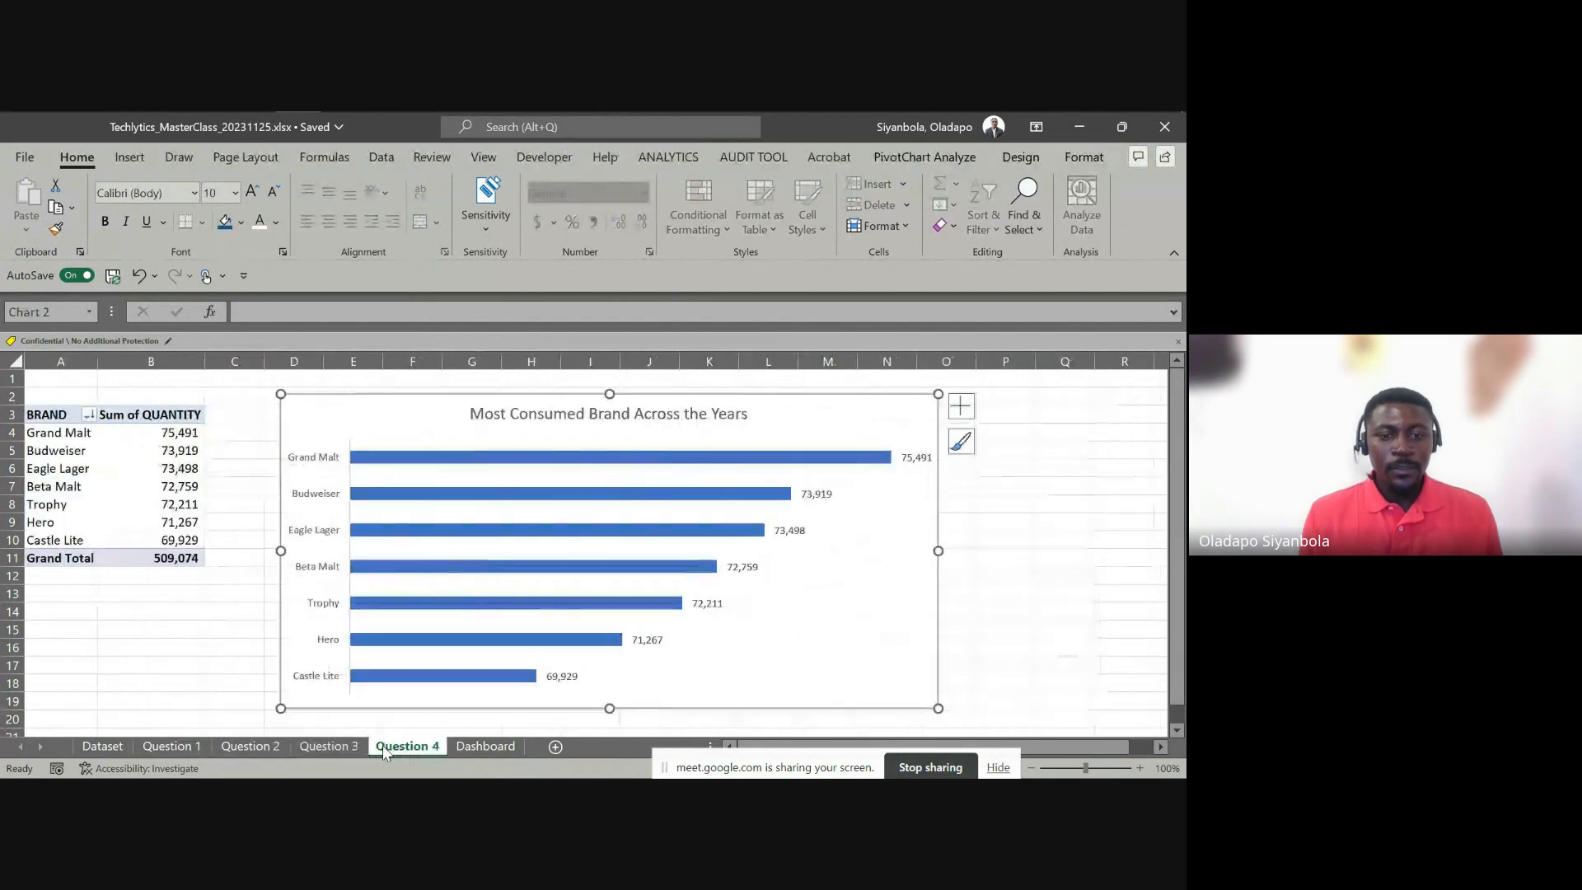
pyautogui.click(485, 747)
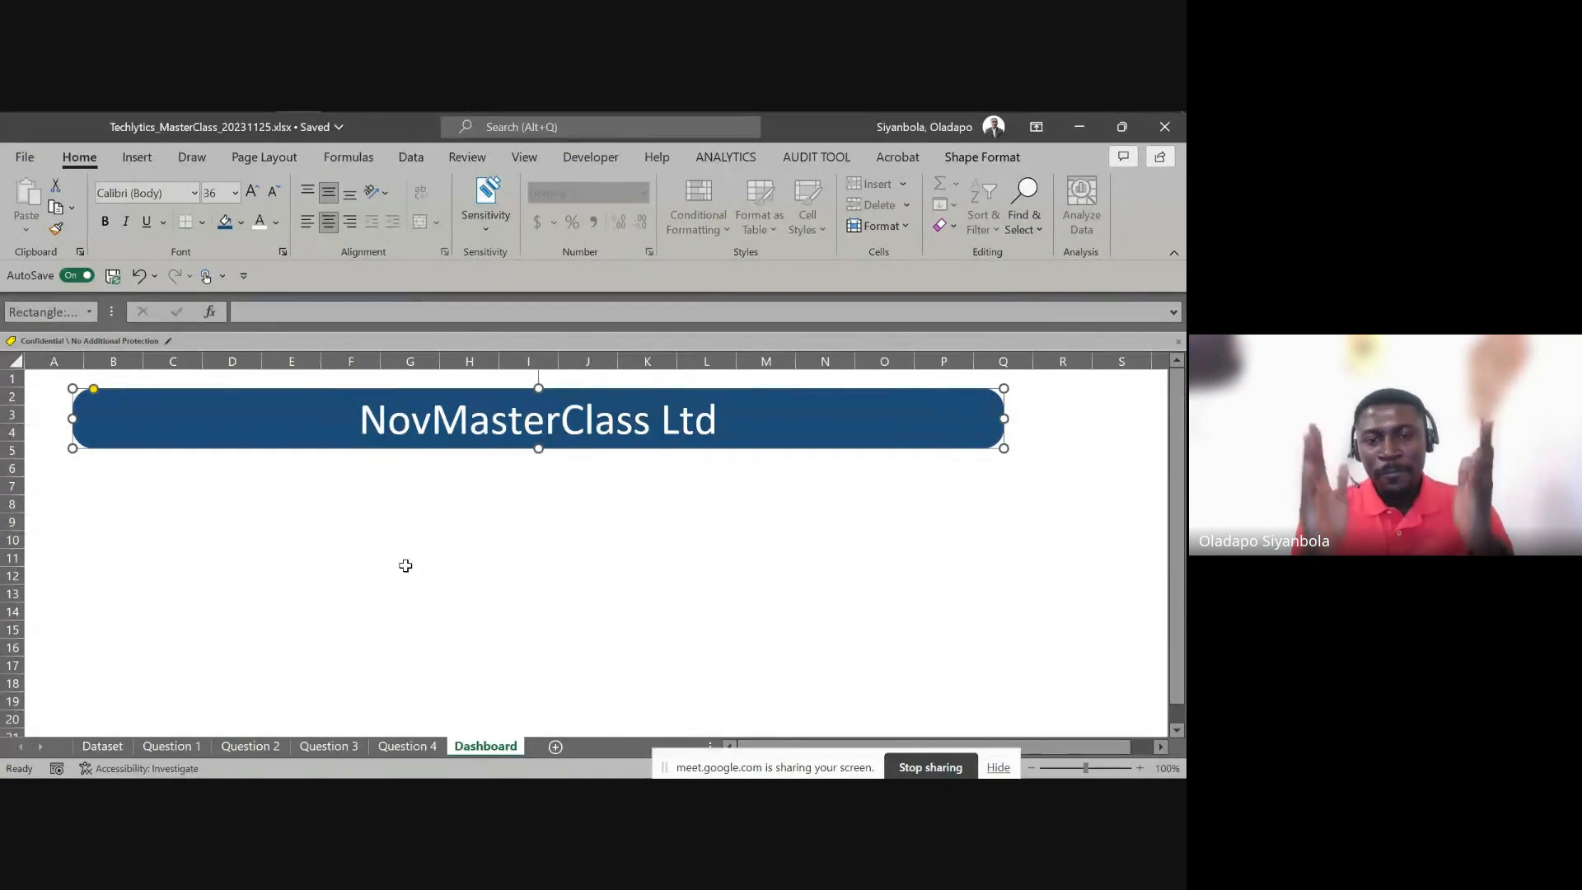
# Move the Quantity Per Distributor pie chart from the Question 1 sheet to the Dashboard, directly below the title banner
pyautogui.click(170, 745)
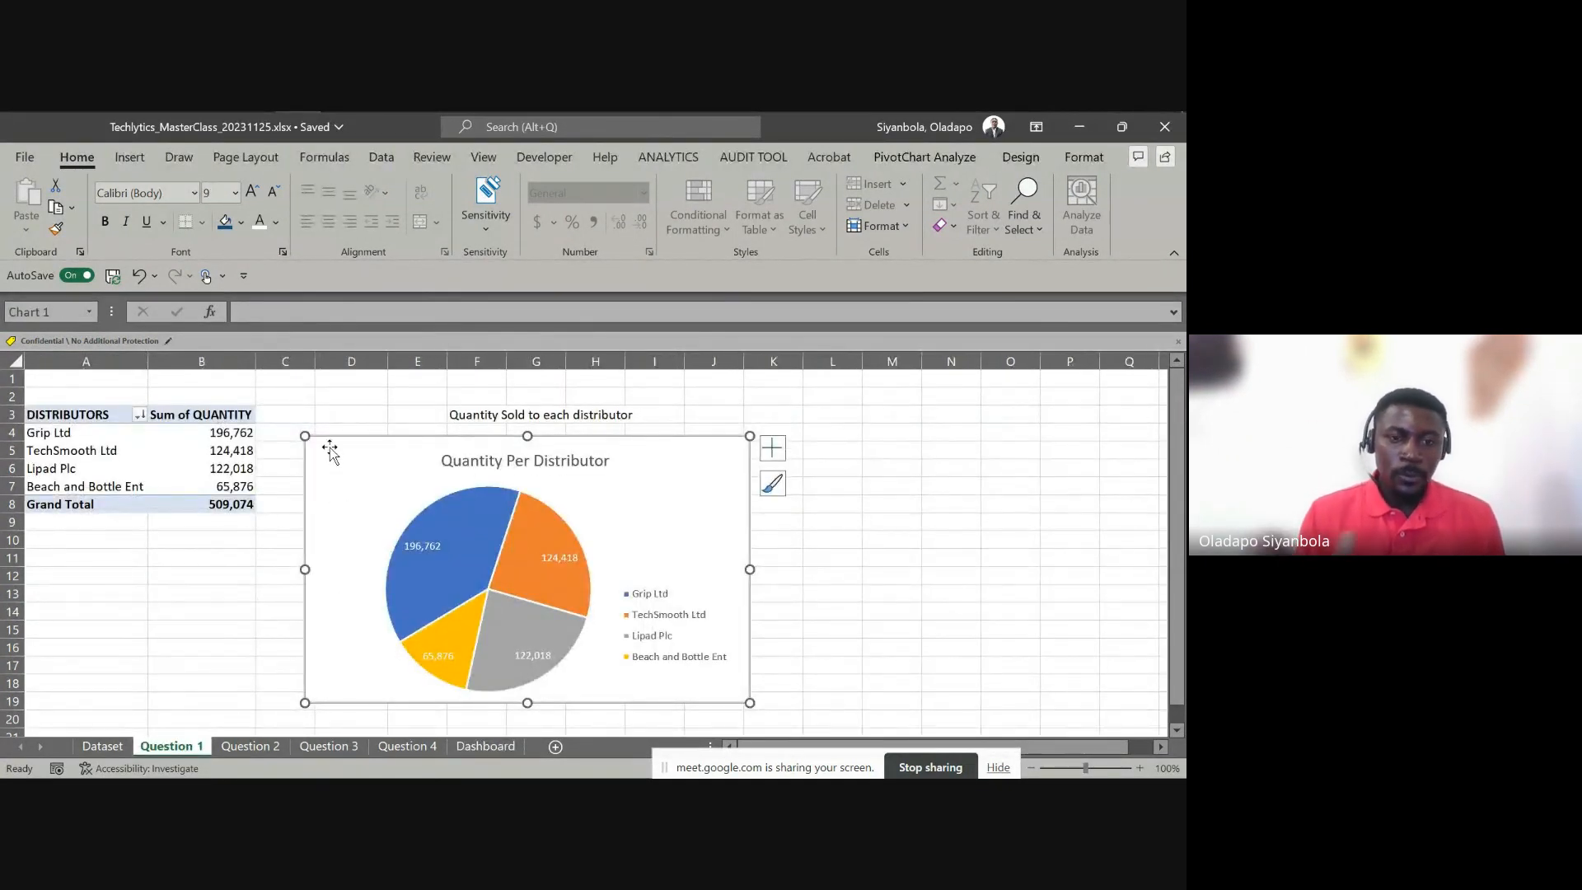
pyautogui.press('Delete')
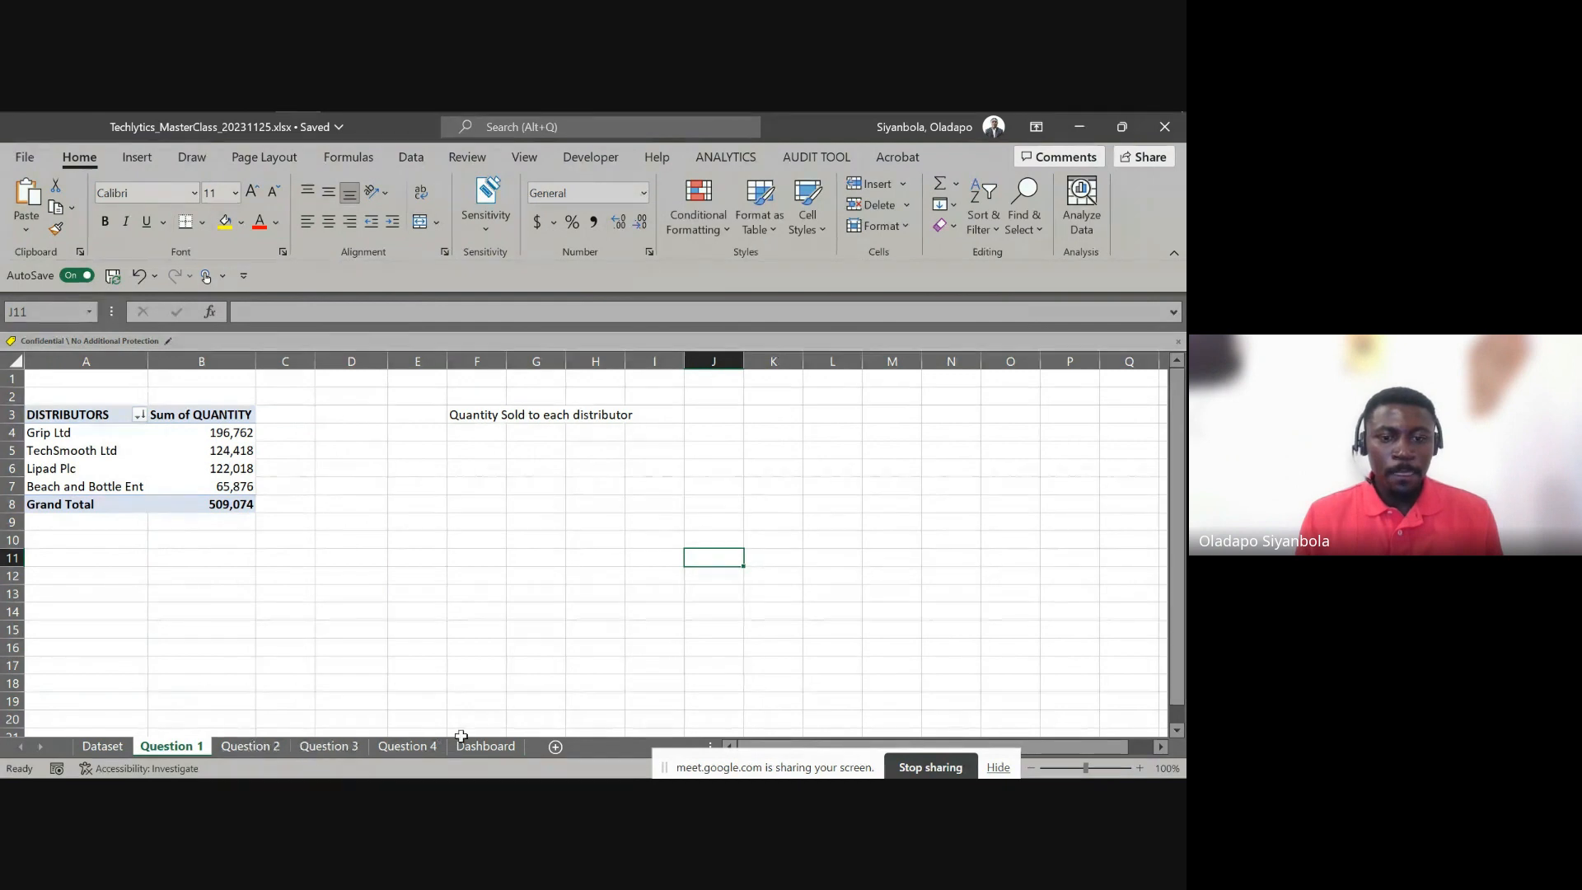
pyautogui.click(484, 746)
pyautogui.click(232, 556)
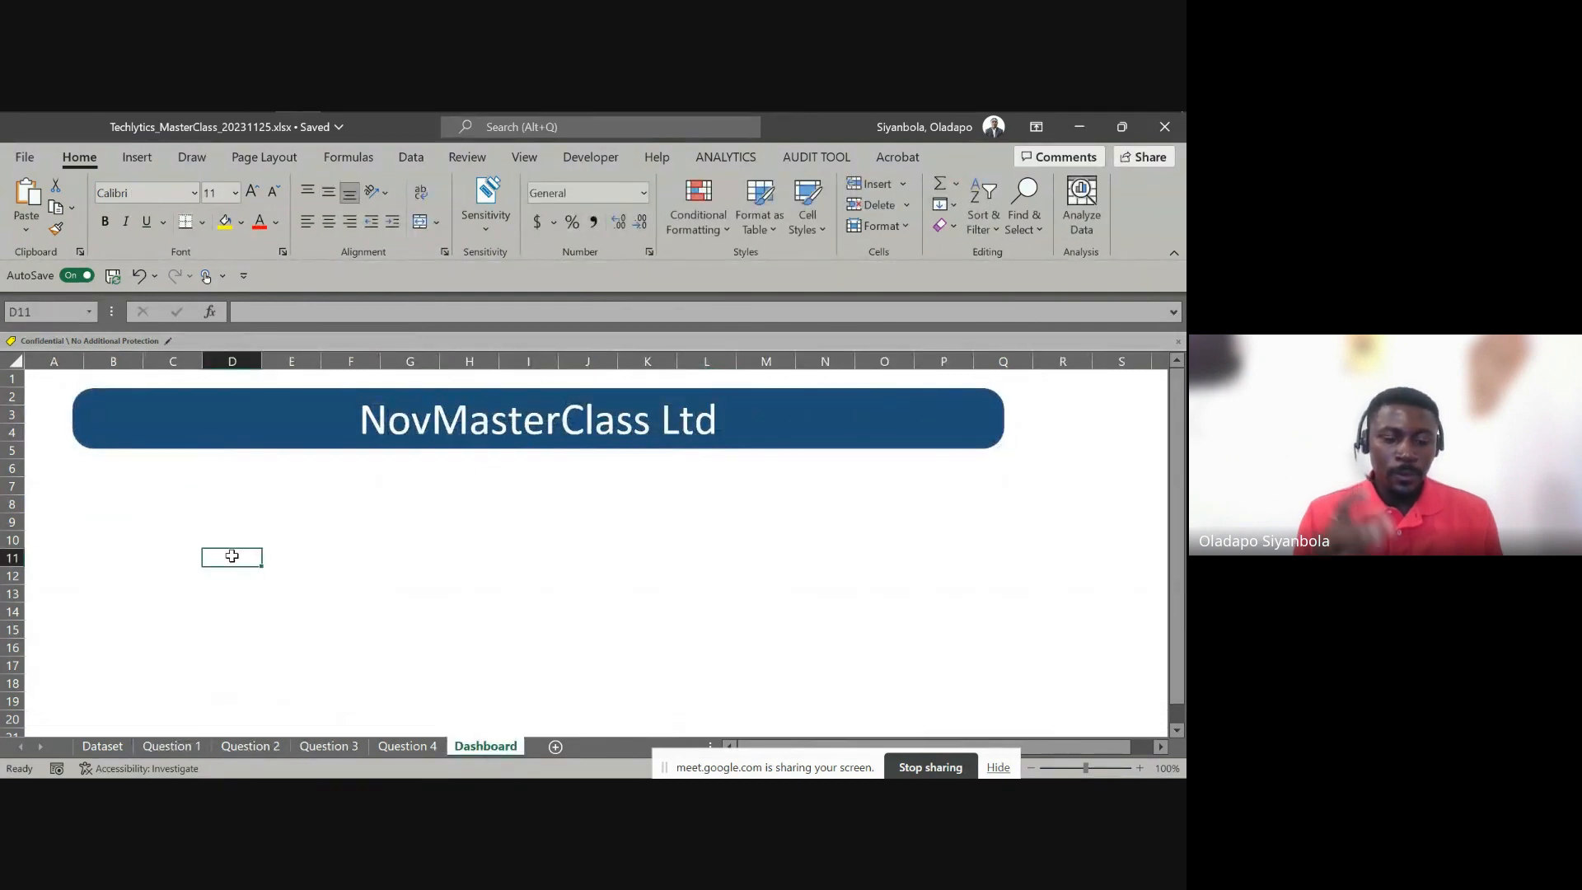
pyautogui.hotkey('ctrl', 'v')
pyautogui.moveTo(203, 549); pyautogui.dragTo(196, 464)
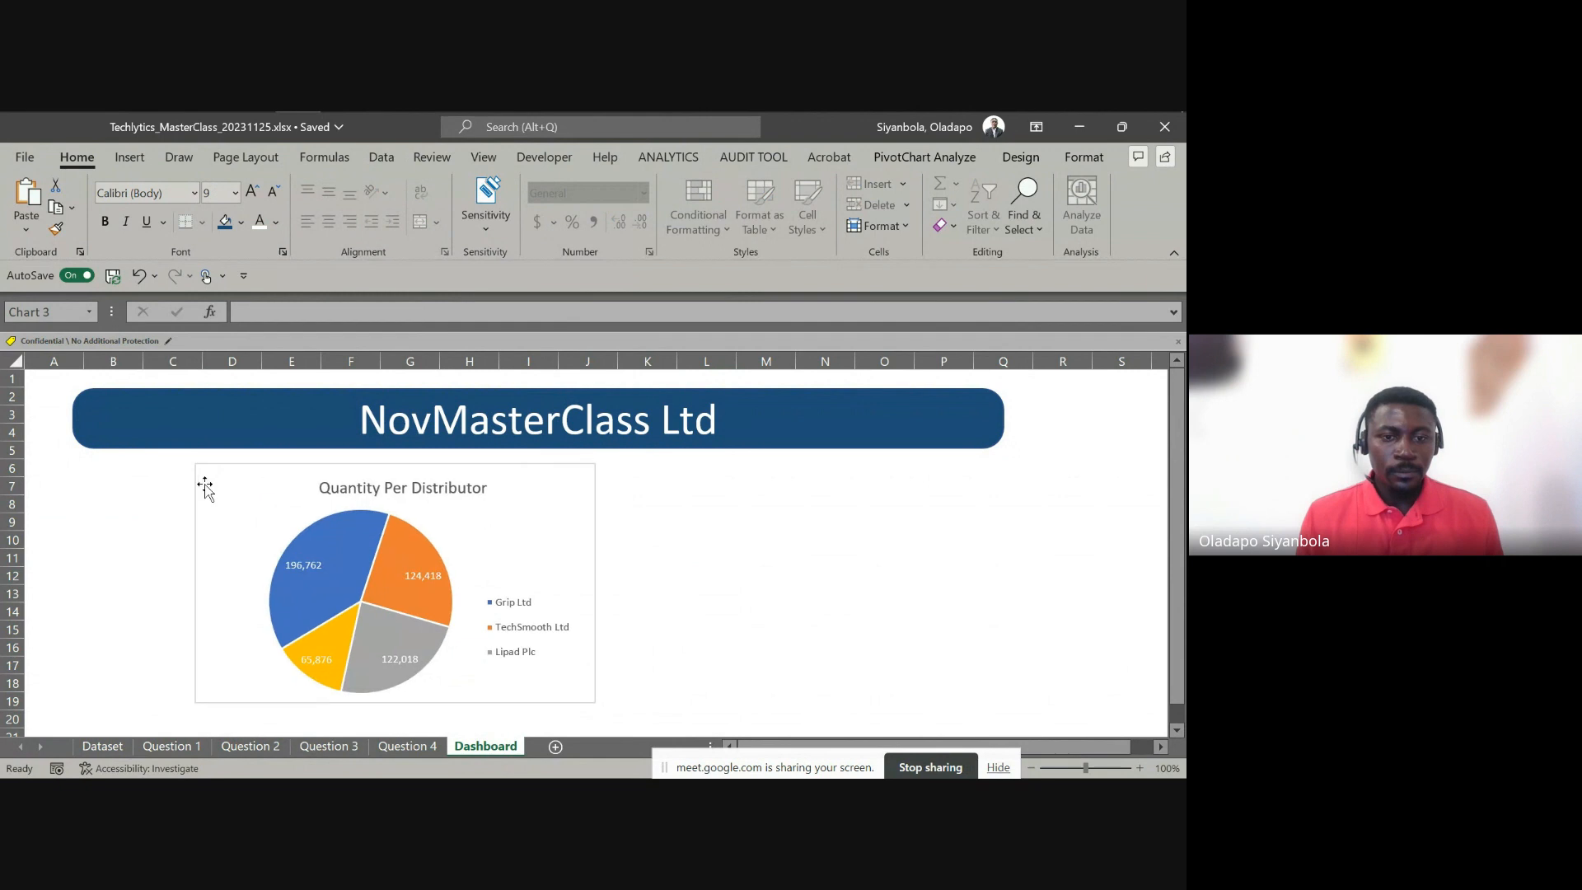
# Cut the Profit by Country chart from the Question 2 sheet and paste it on the Dashboard to the right of the pie chart
pyautogui.click(244, 747)
pyautogui.click(583, 408)
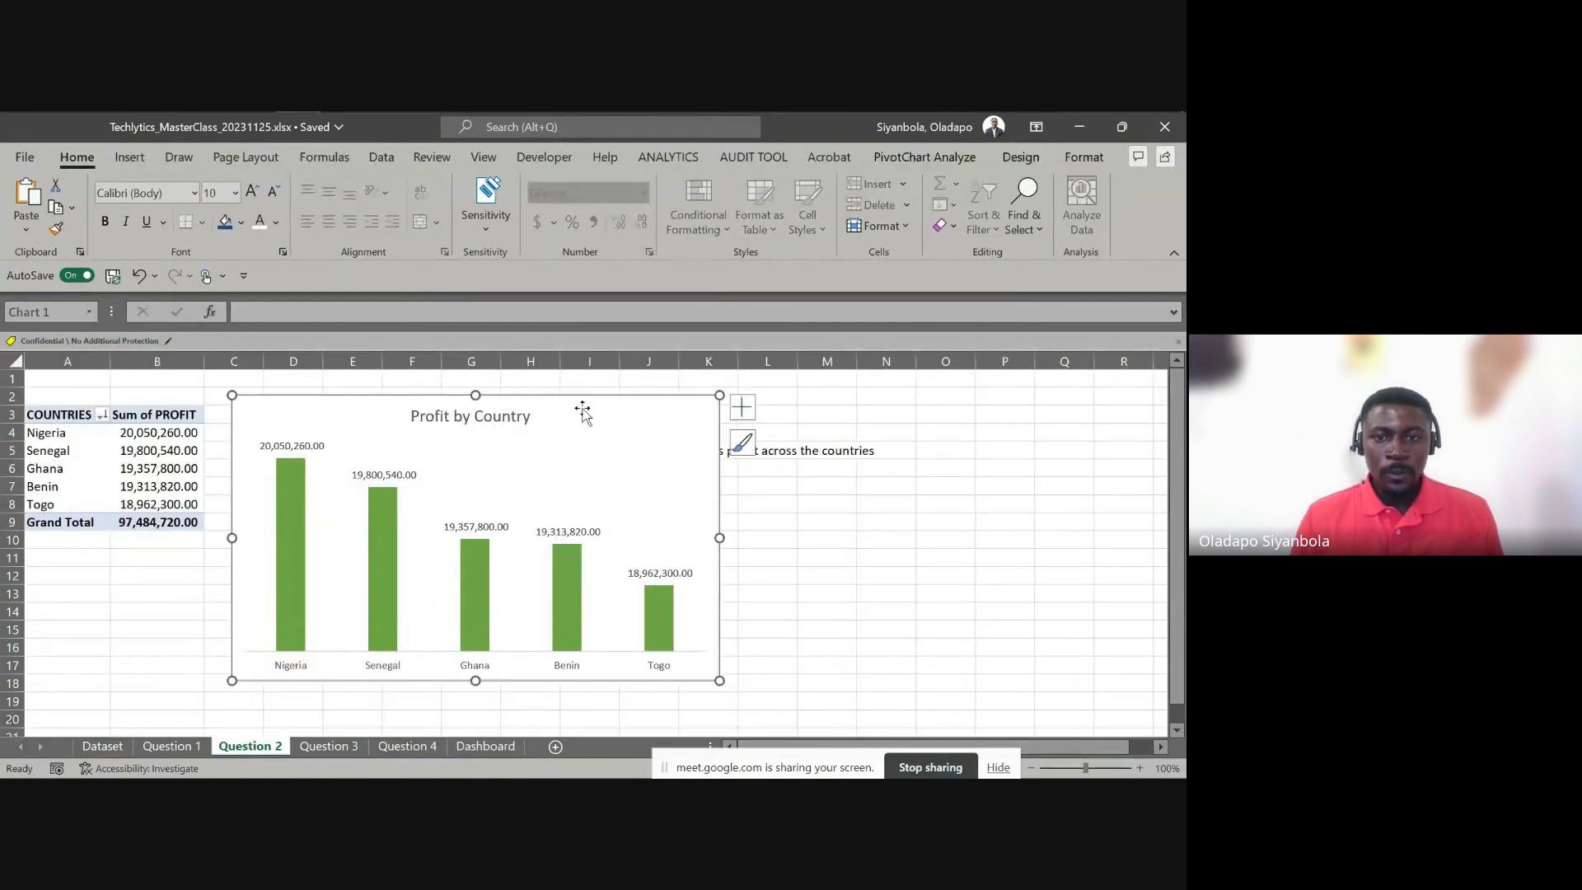
pyautogui.rightClick(583, 409)
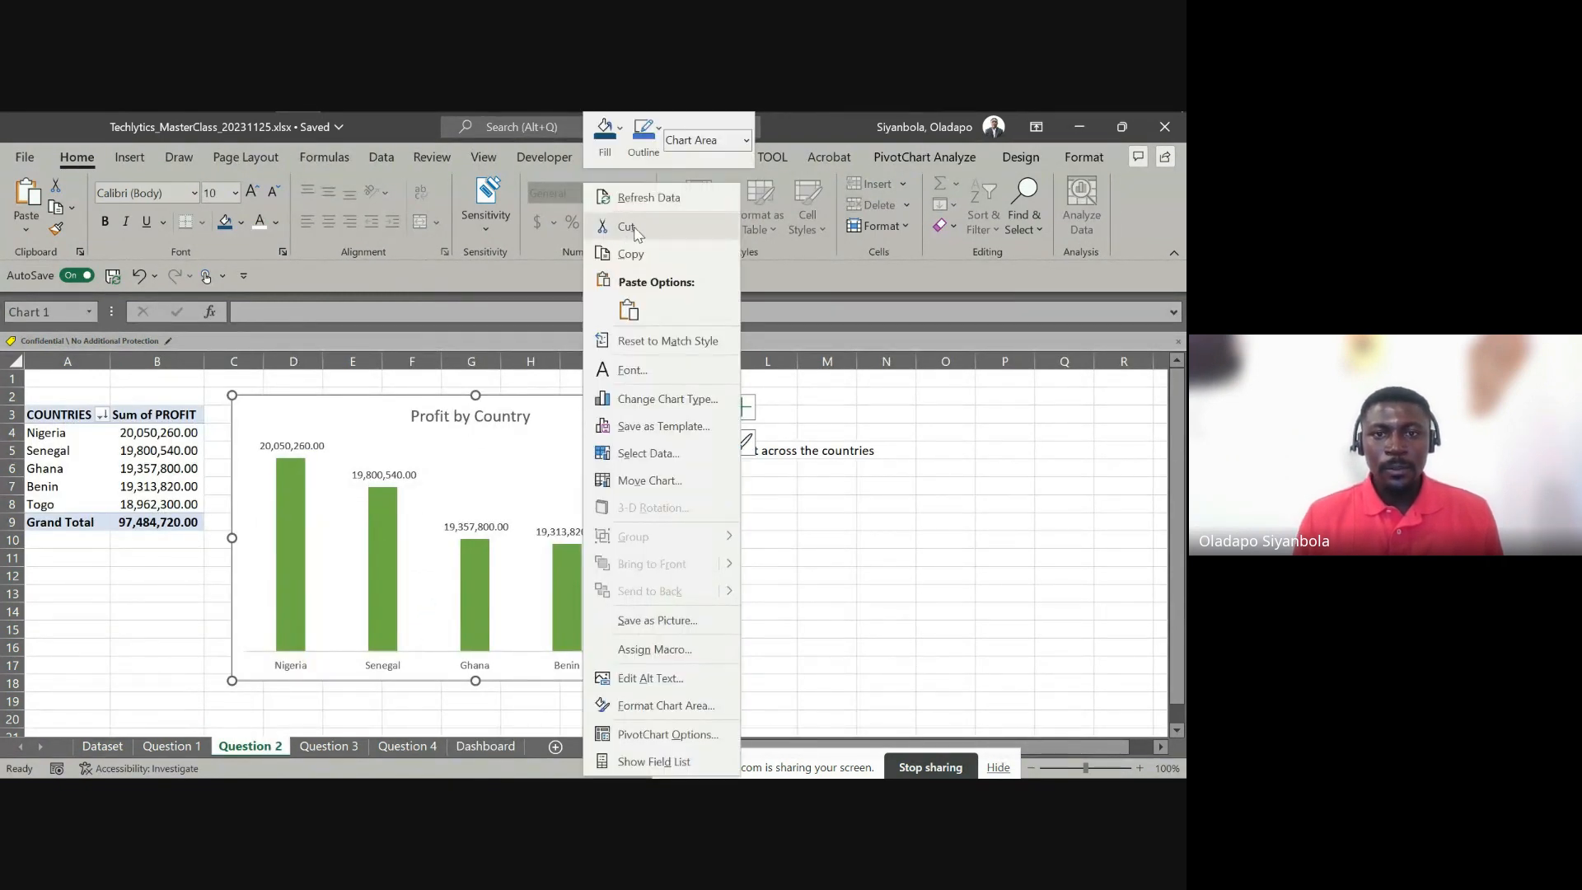
pyautogui.click(626, 227)
pyautogui.click(486, 746)
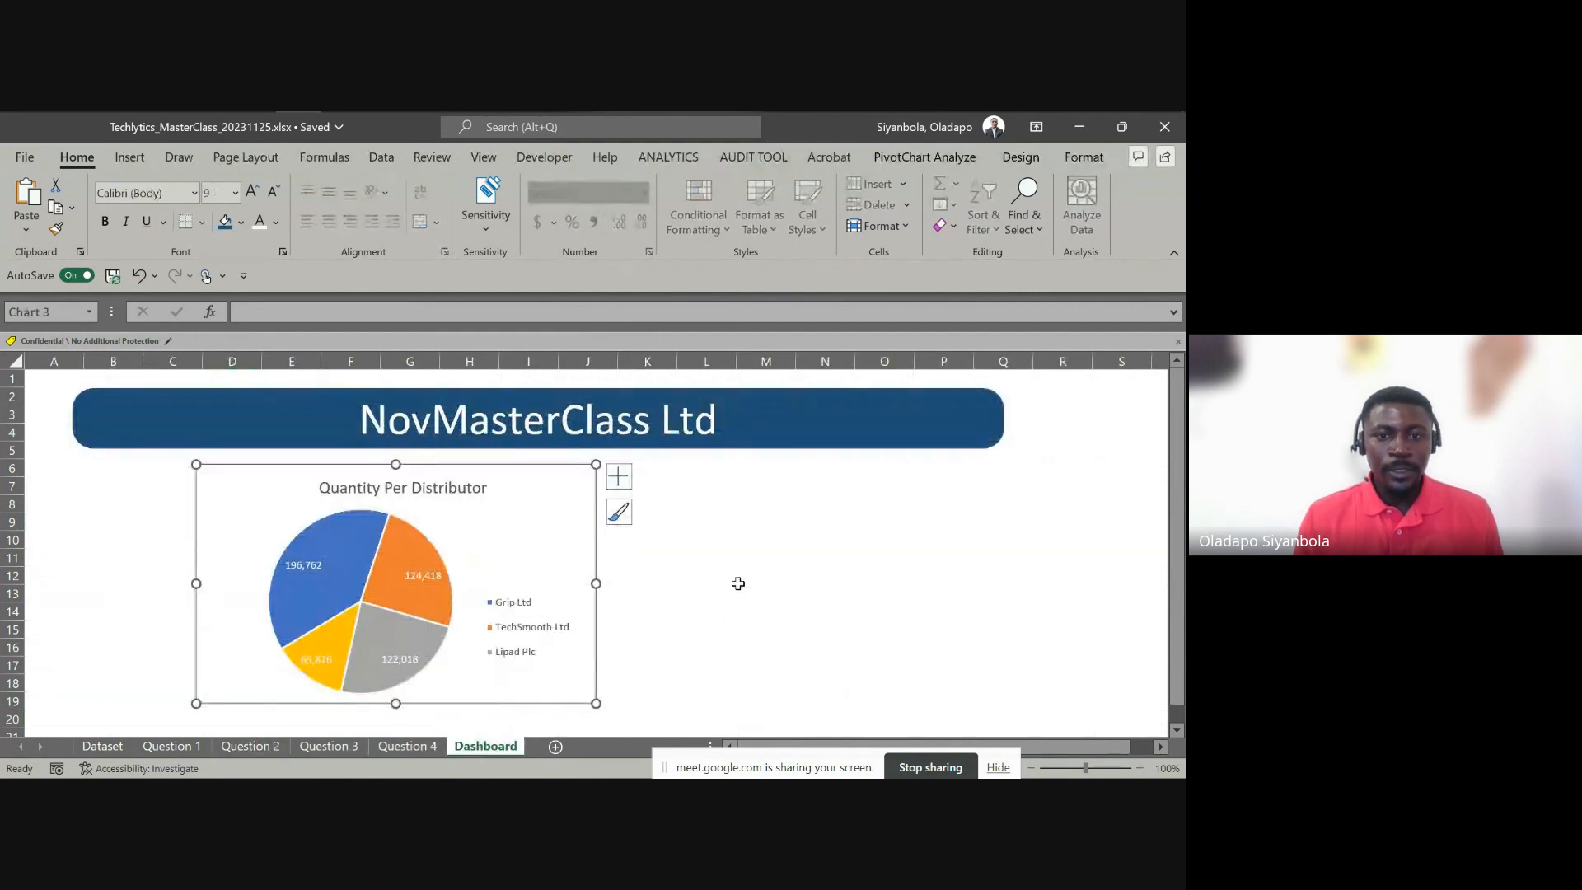
pyautogui.click(737, 582)
pyautogui.hotkey('ctrl', 'v')
pyautogui.moveTo(798, 568); pyautogui.dragTo(775, 491)
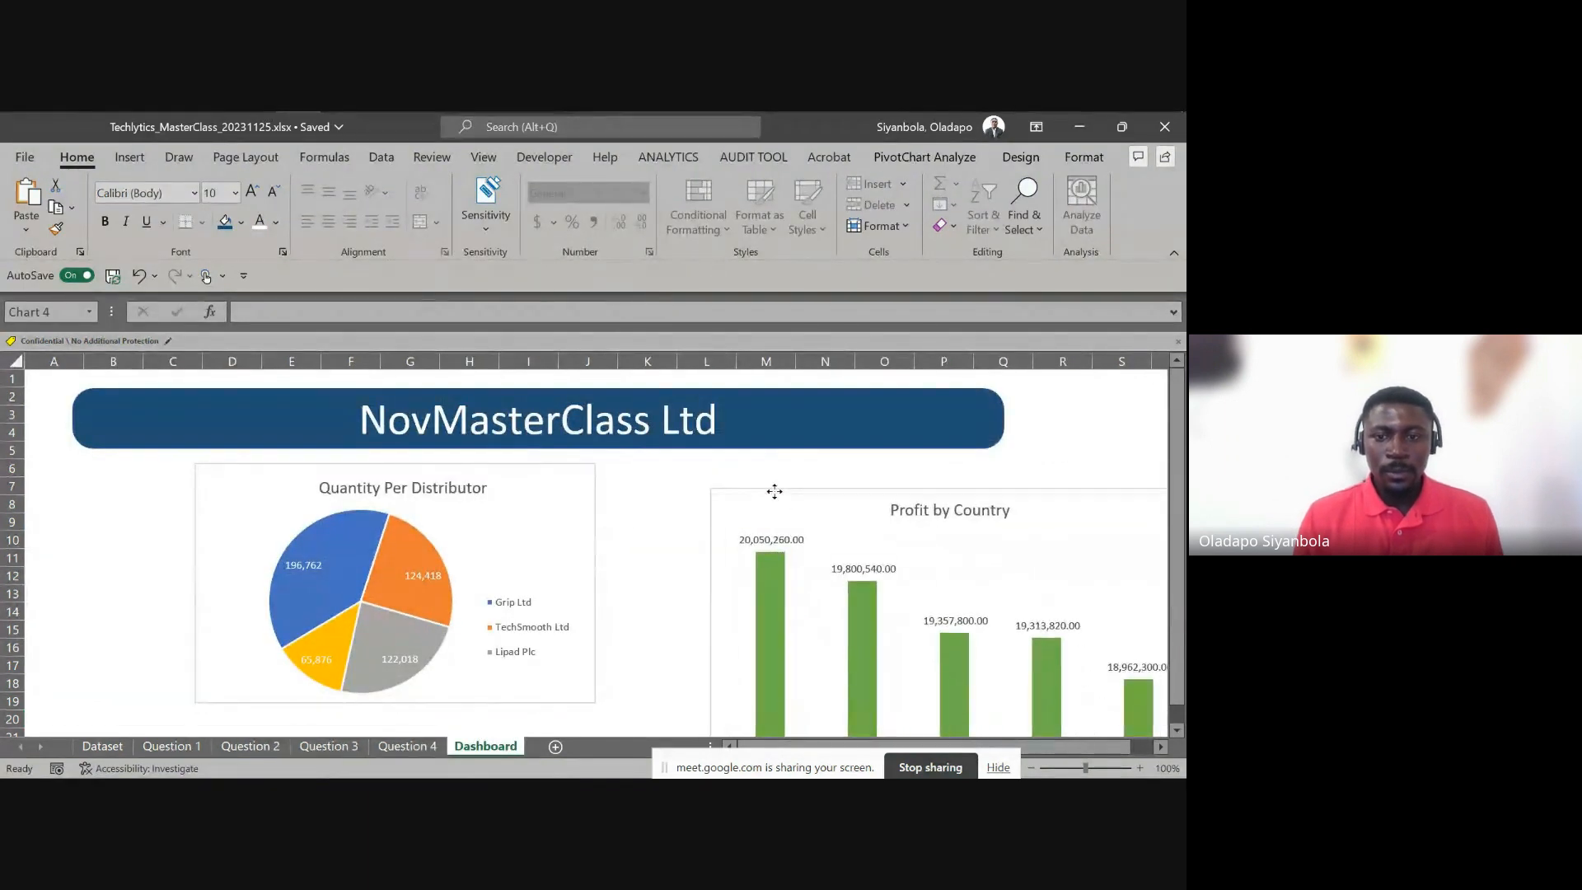
# Copy the cost and sales prices line chart from the Question 3 sheet to the Dashboard, below the pie chart
pyautogui.click(329, 747)
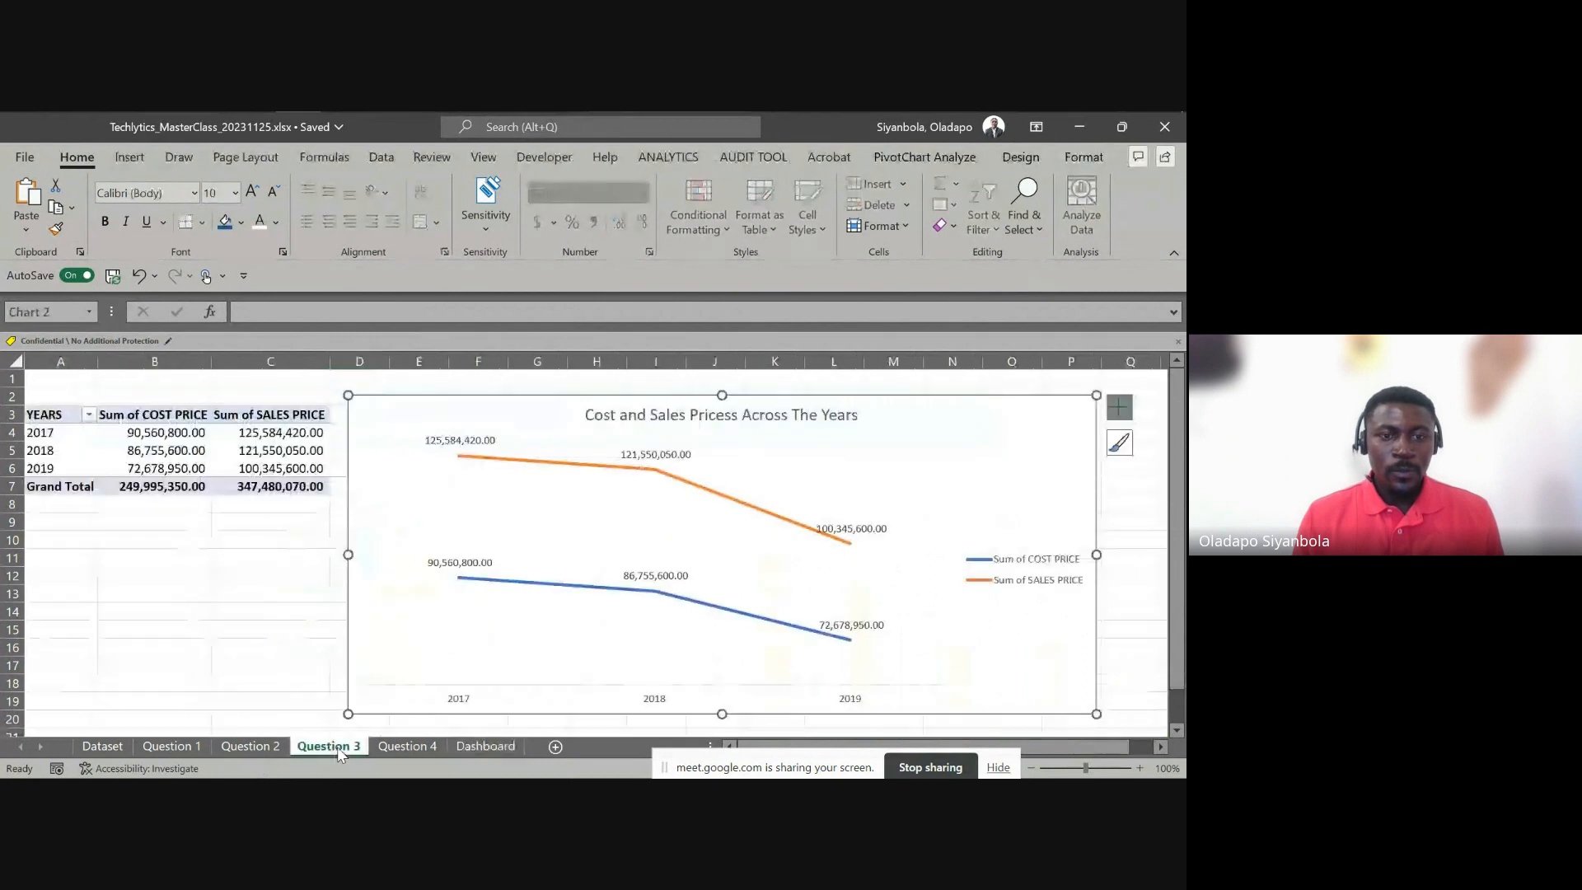
pyautogui.rightClick(472, 403)
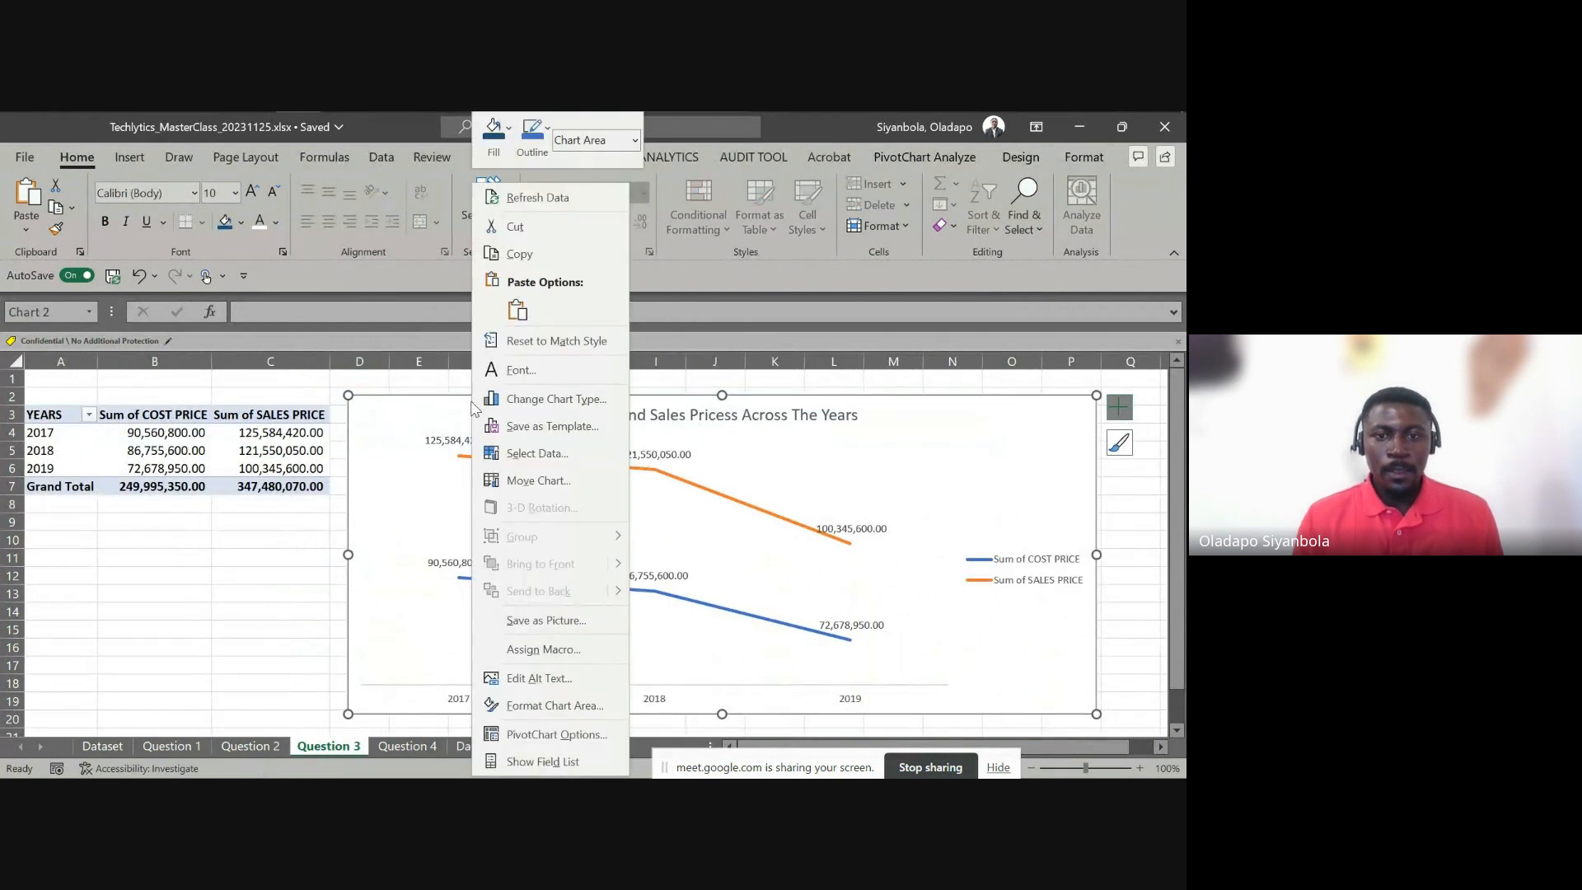
pyautogui.click(567, 258)
pyautogui.click(486, 746)
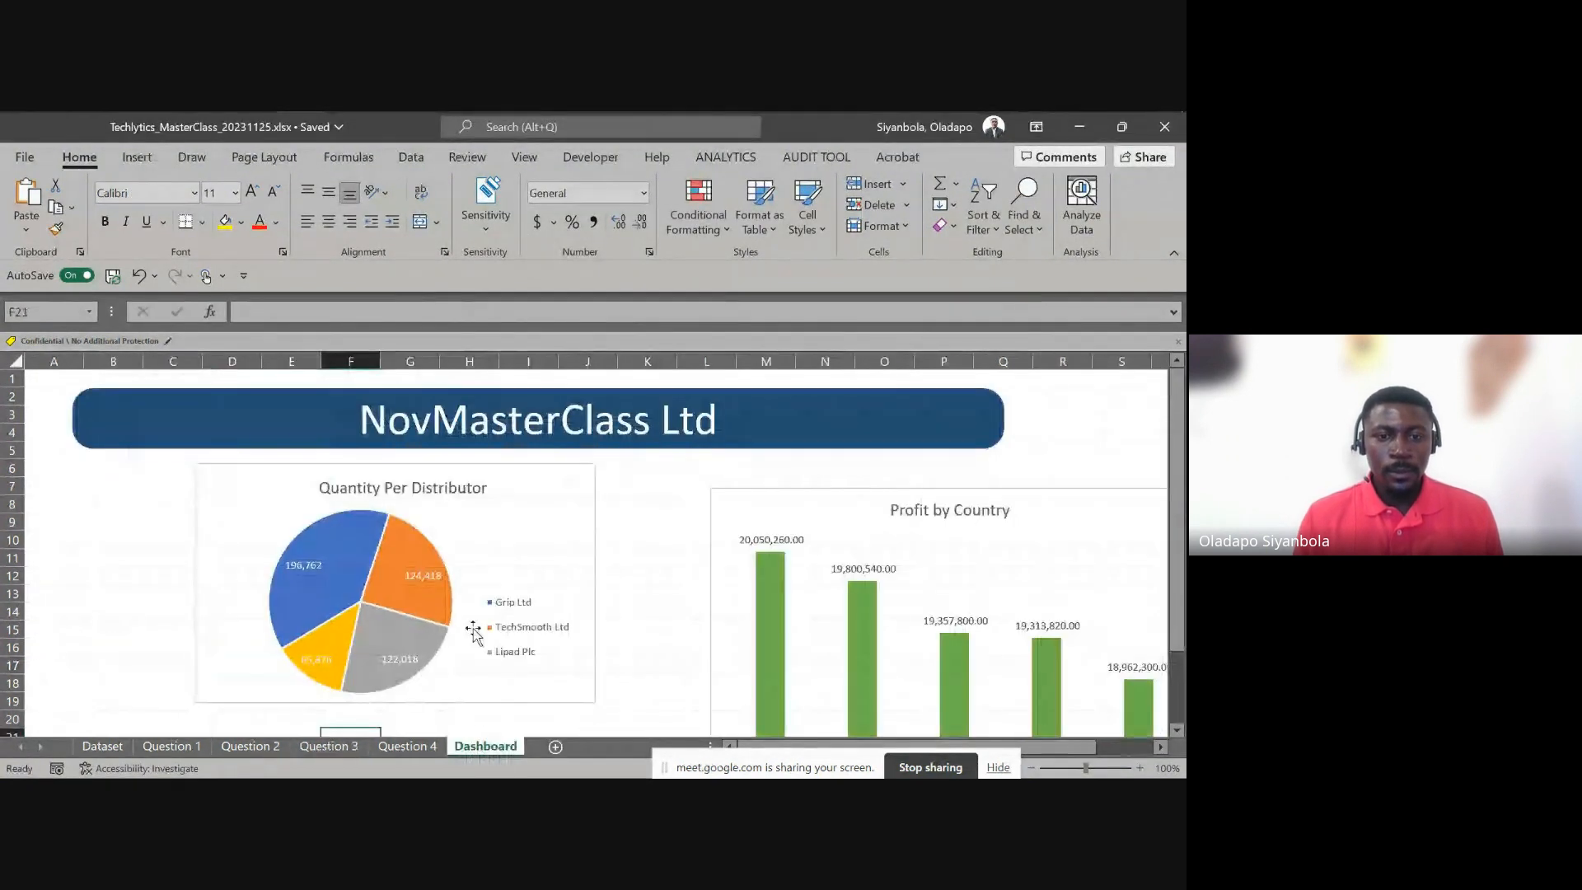
pyautogui.scroll(-3, 474, 630)
pyautogui.click(492, 601)
pyautogui.click(239, 628)
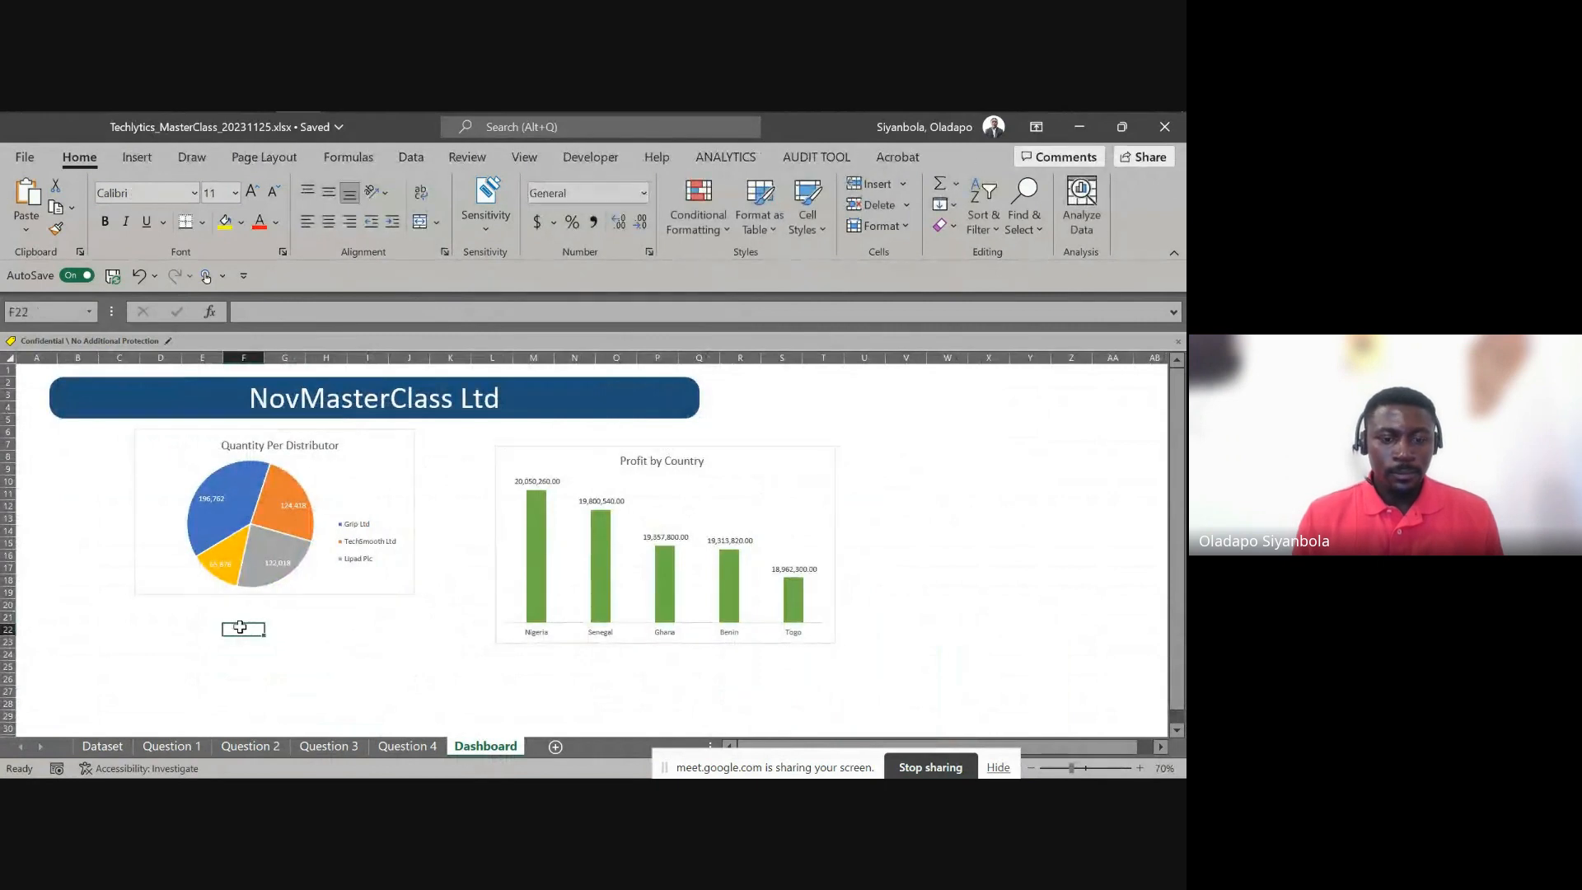
pyautogui.hotkey('ctrl', 'v')
pyautogui.moveTo(300, 629); pyautogui.dragTo(212, 633)
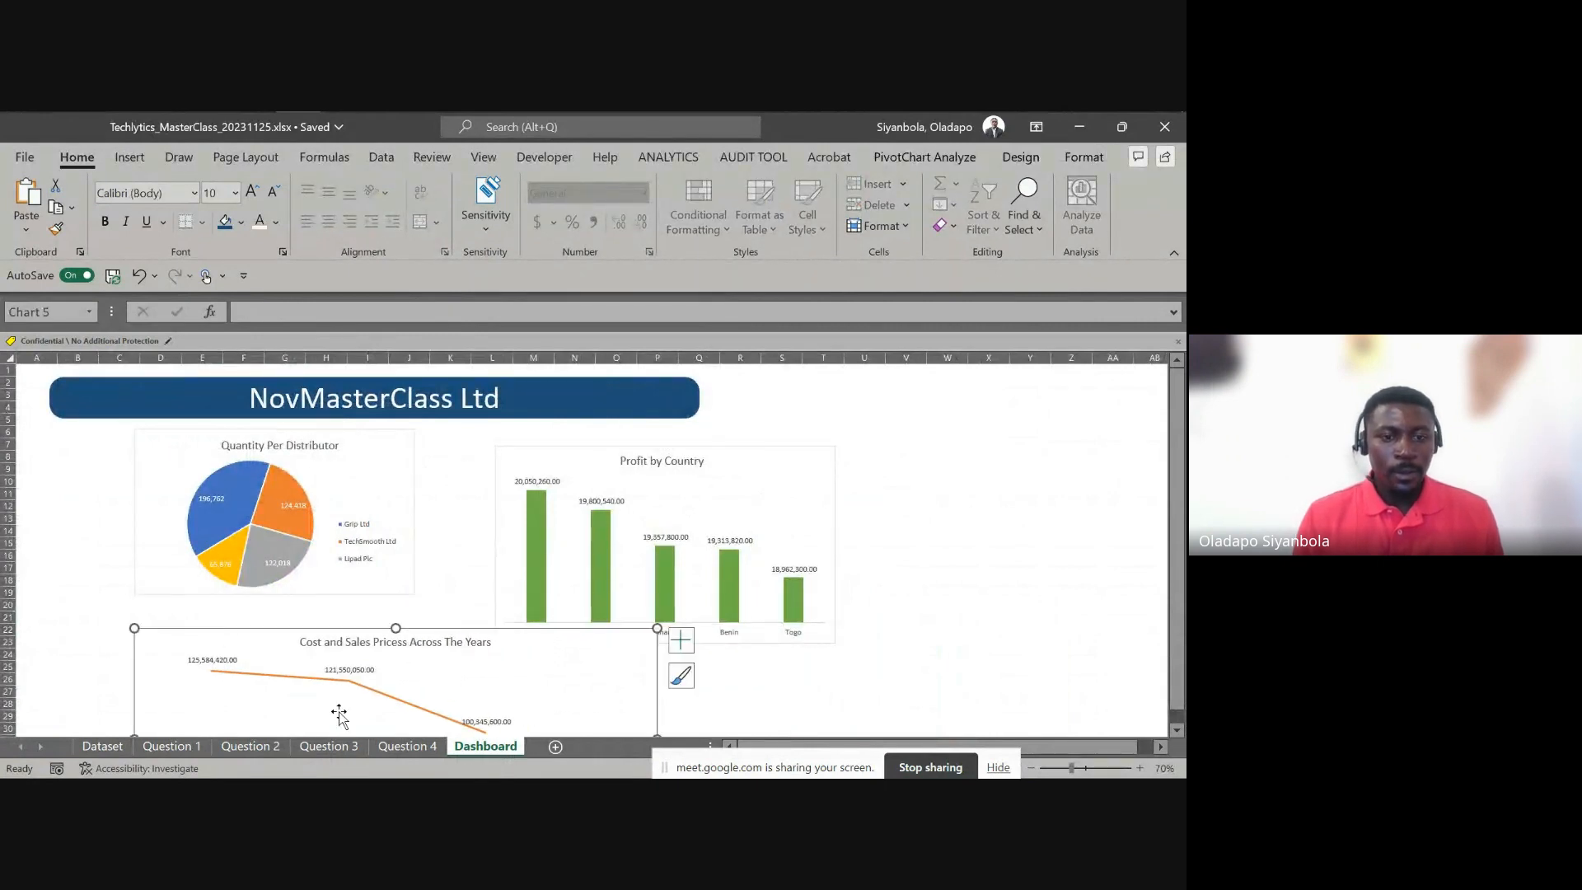
# Cut the Most Consumed Brand bar chart from the Question 4 sheet and paste it on the Dashboard beside the line chart
pyautogui.click(403, 745)
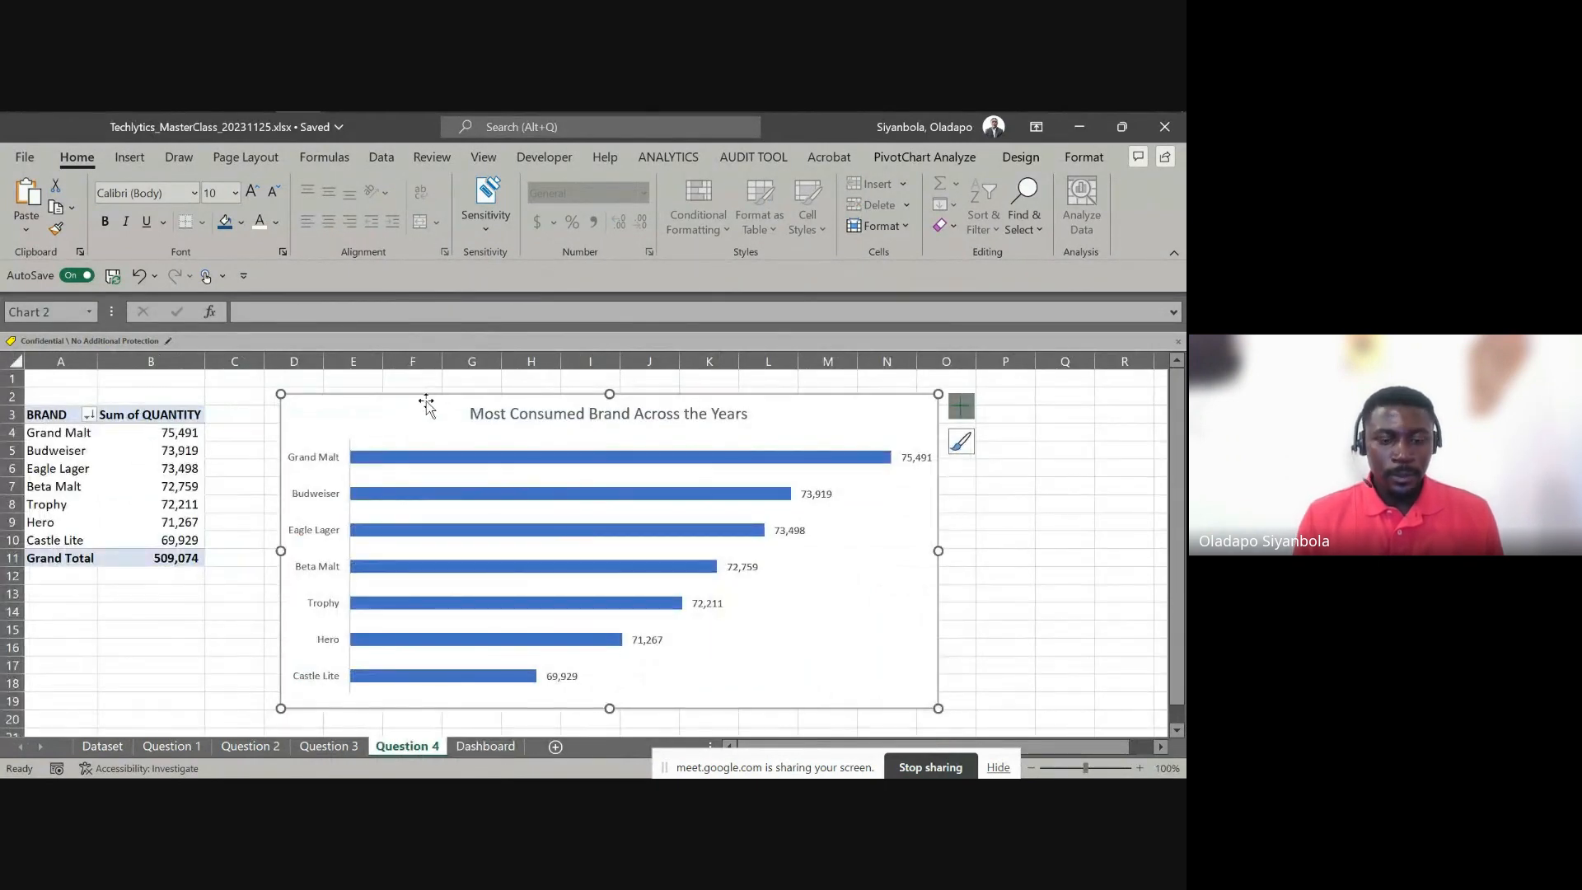
pyautogui.hotkey('ctrl', 'x')
pyautogui.click(485, 746)
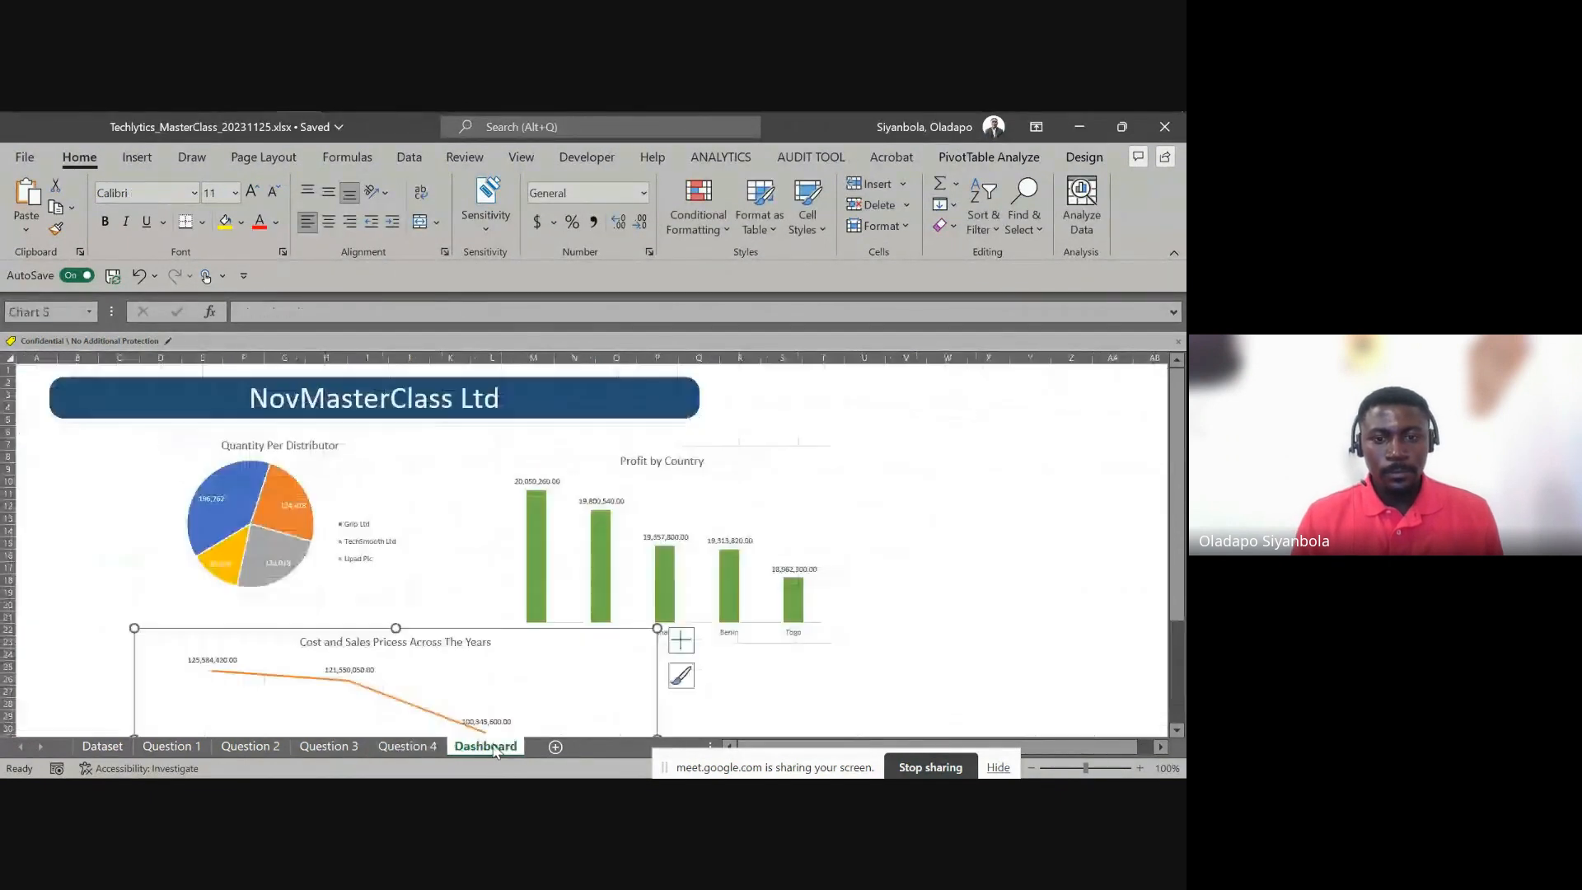
pyautogui.scroll(-4, 741, 565)
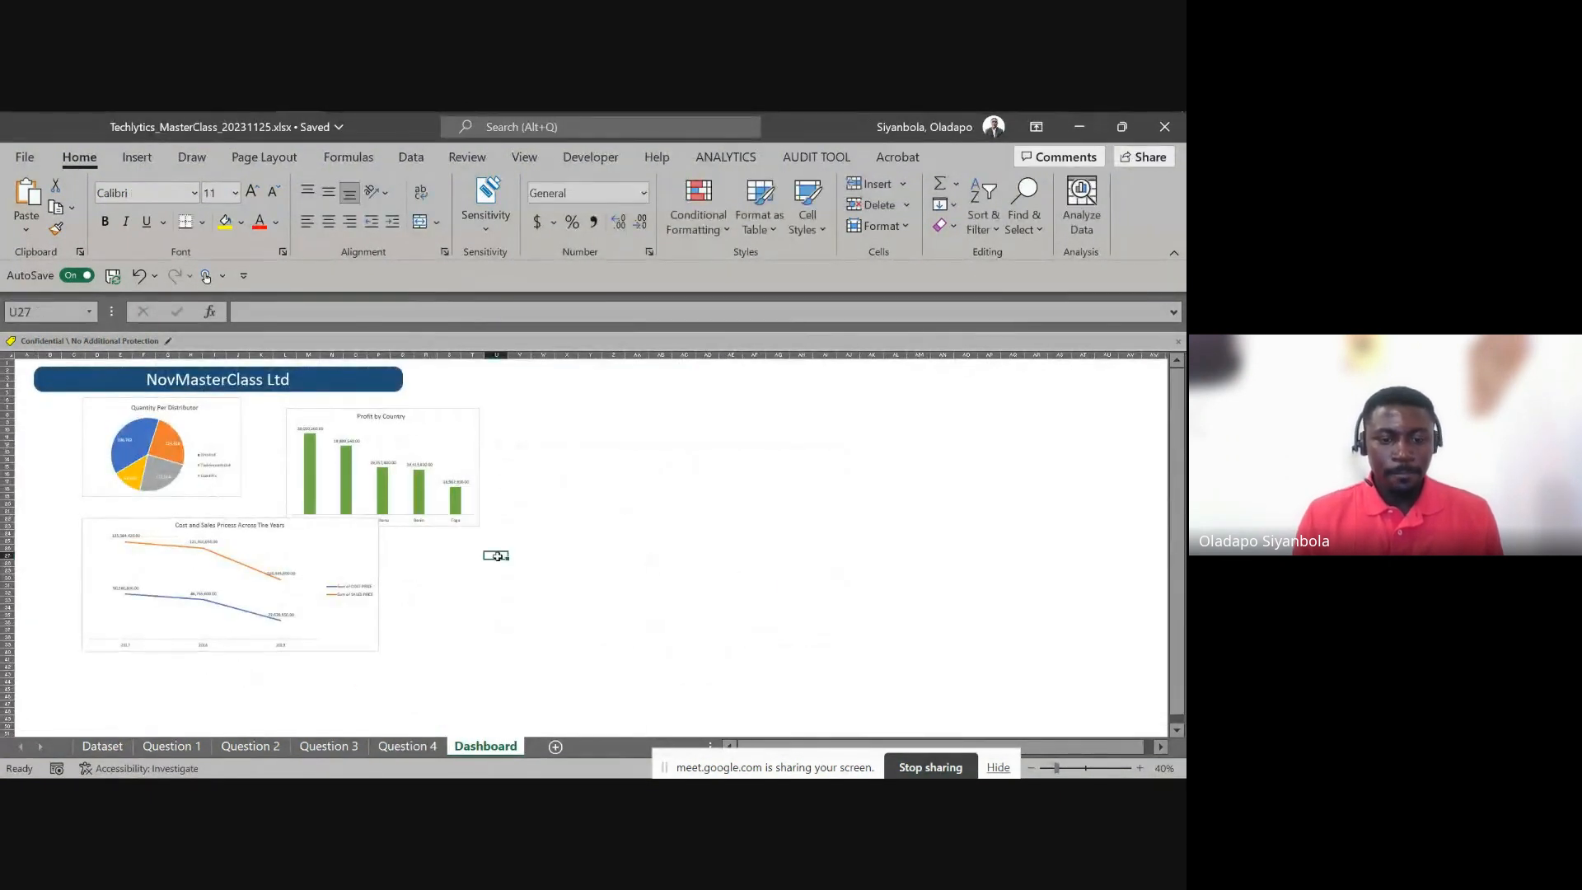
pyautogui.hotkey('ctrl', 'v')
pyautogui.moveTo(541, 554); pyautogui.dragTo(473, 539)
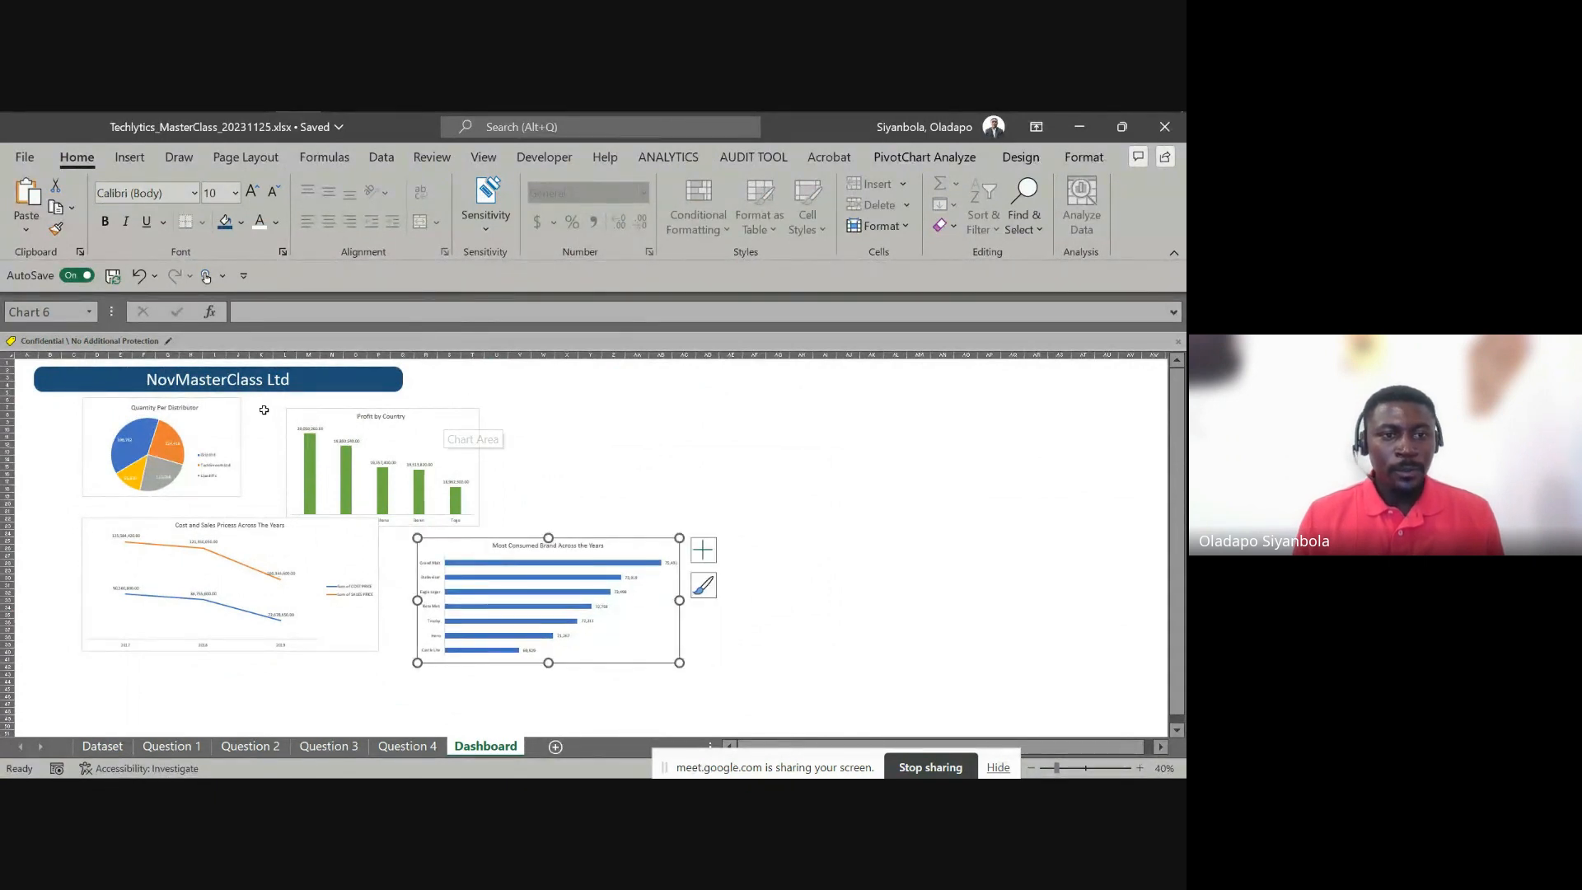
# Place the pie and Profit by Country charts side by side under the banner, and shorten the Profit by Country chart to match the pie chart's height
pyautogui.click(235, 407)
pyautogui.moveTo(235, 407); pyautogui.dragTo(204, 416)
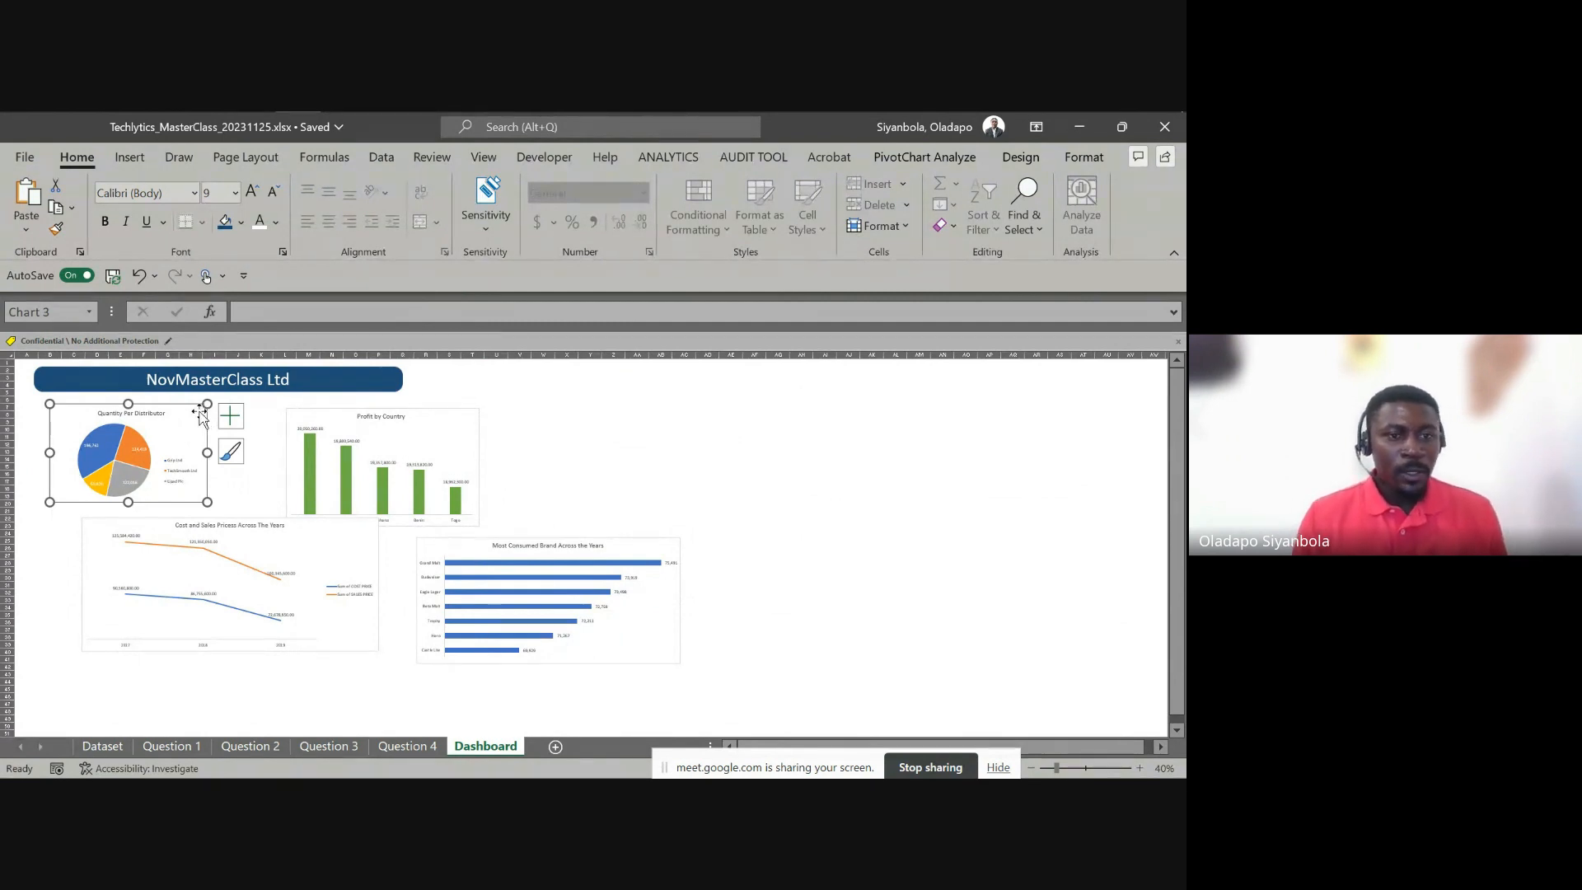
pyautogui.moveTo(201, 415); pyautogui.dragTo(198, 410)
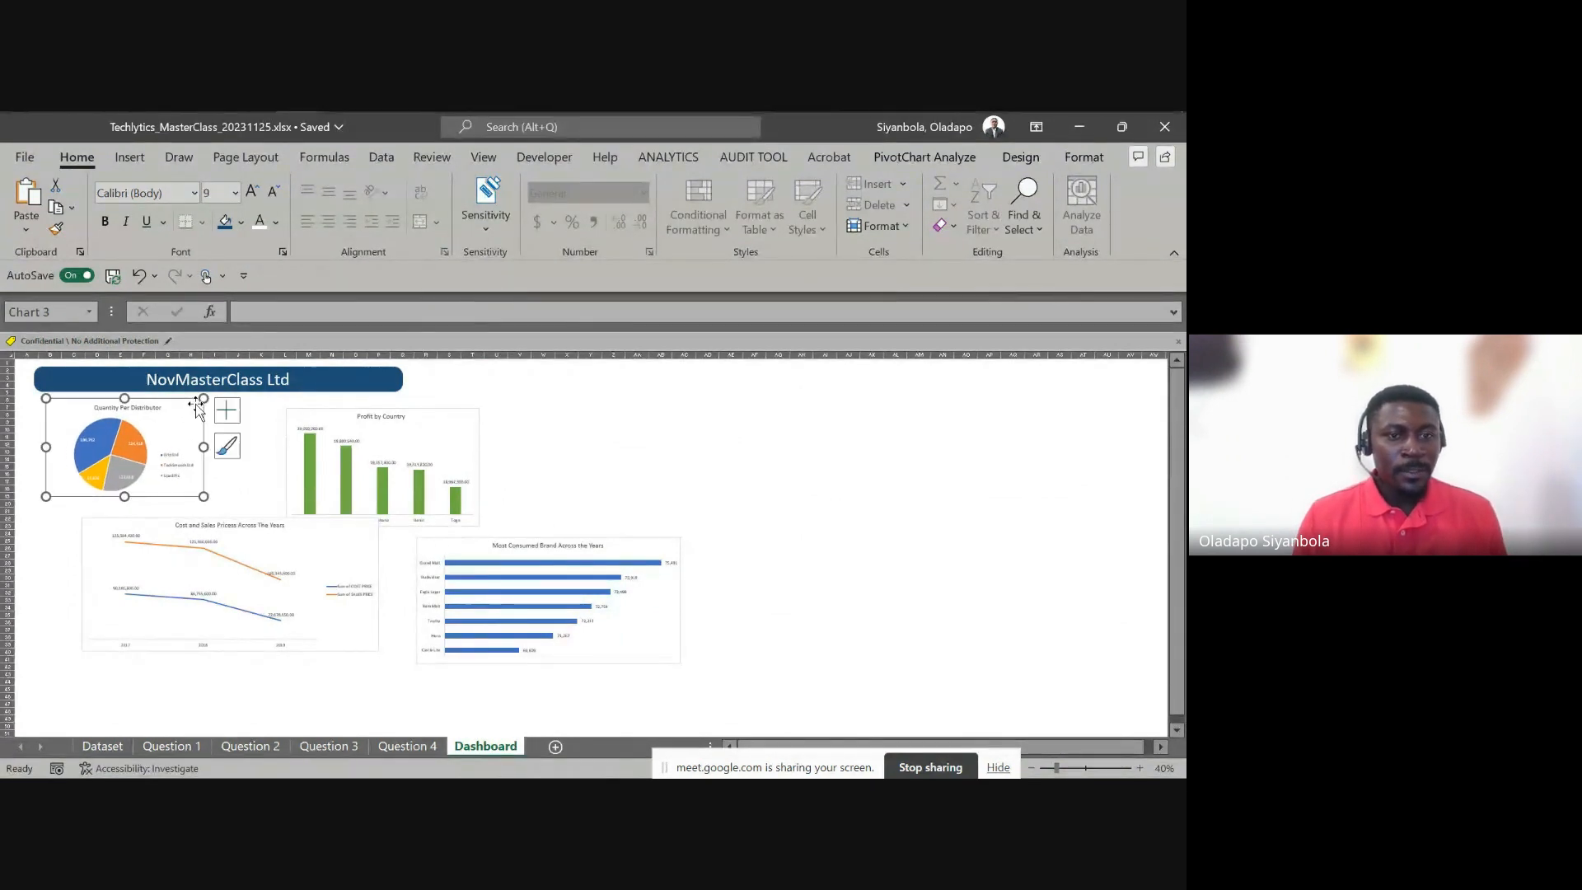
pyautogui.moveTo(424, 413); pyautogui.dragTo(349, 403)
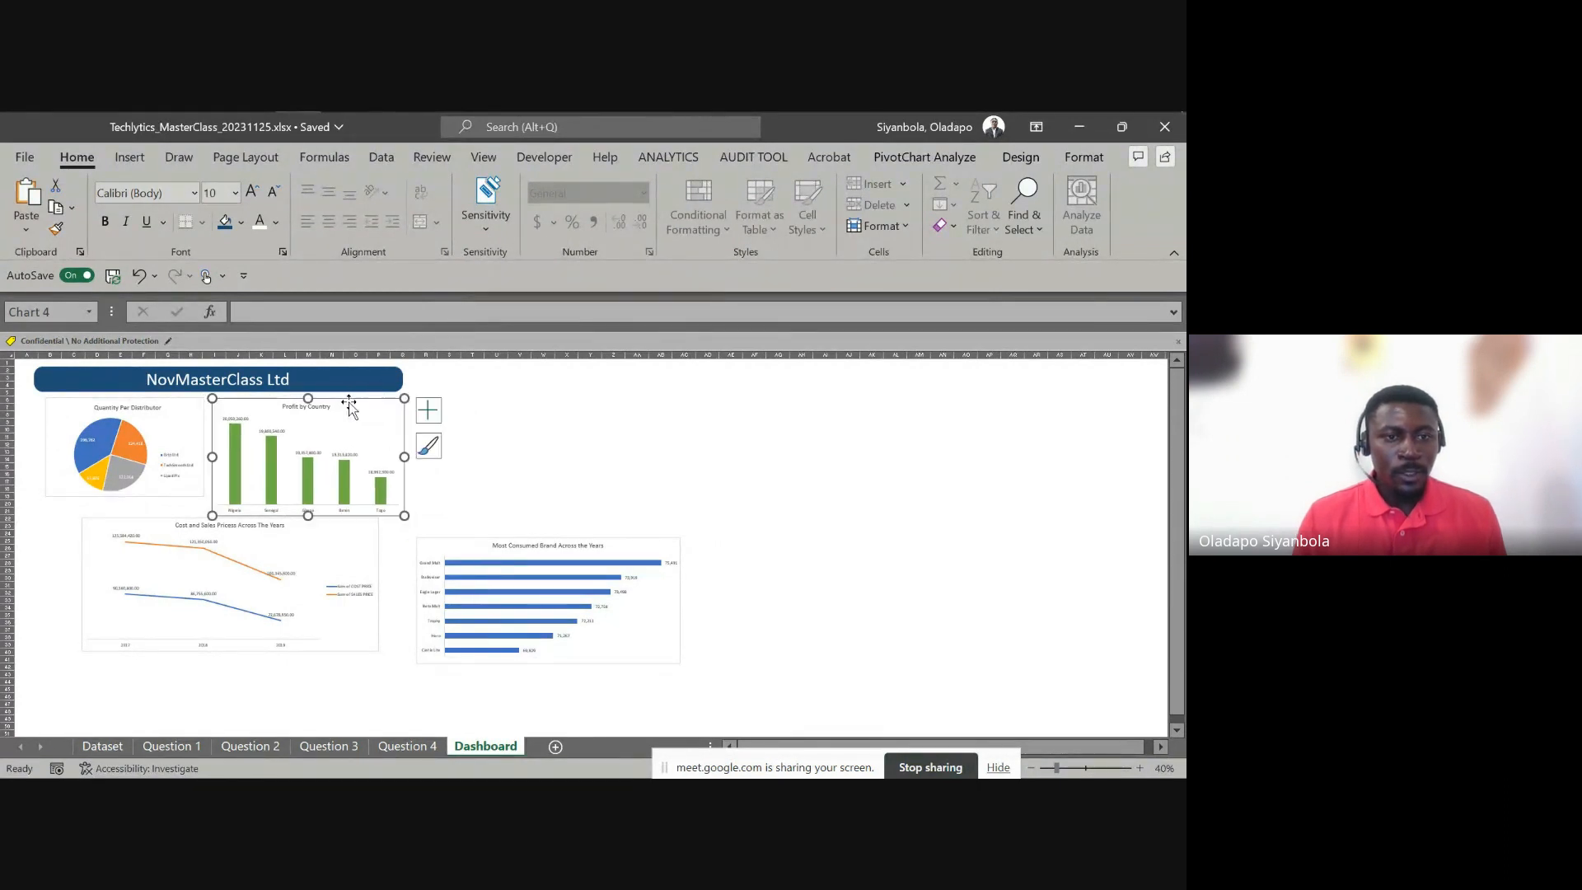
pyautogui.moveTo(309, 515); pyautogui.dragTo(308, 499)
# Align the line chart beneath the pie chart, narrow it, and place the Most Consumed Brand chart directly beside it
pyautogui.click(286, 524)
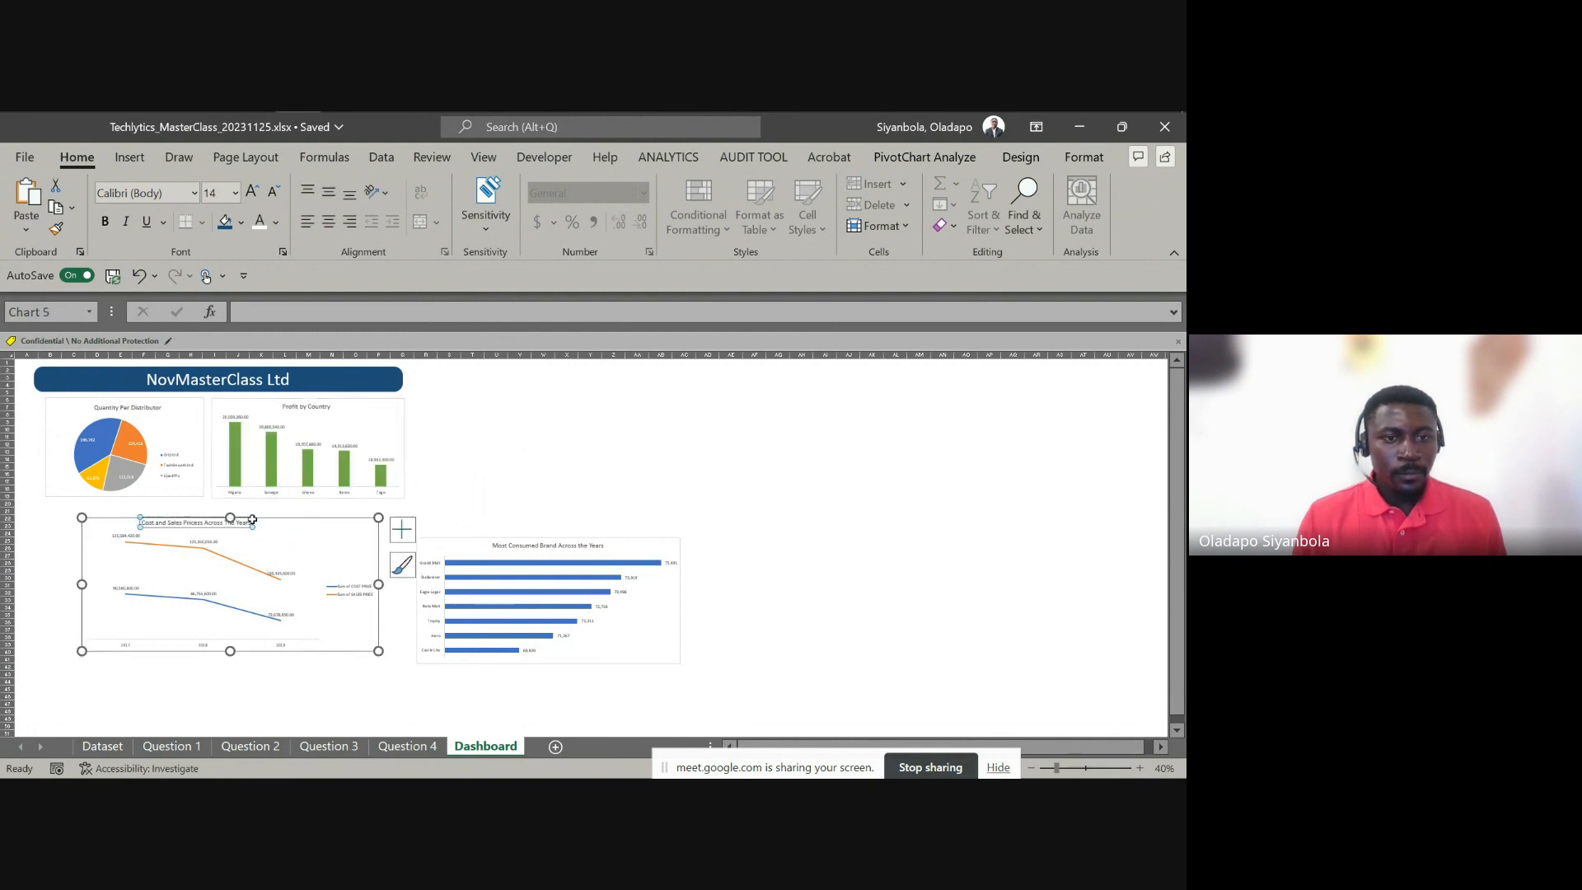
pyautogui.moveTo(315, 522); pyautogui.dragTo(280, 508)
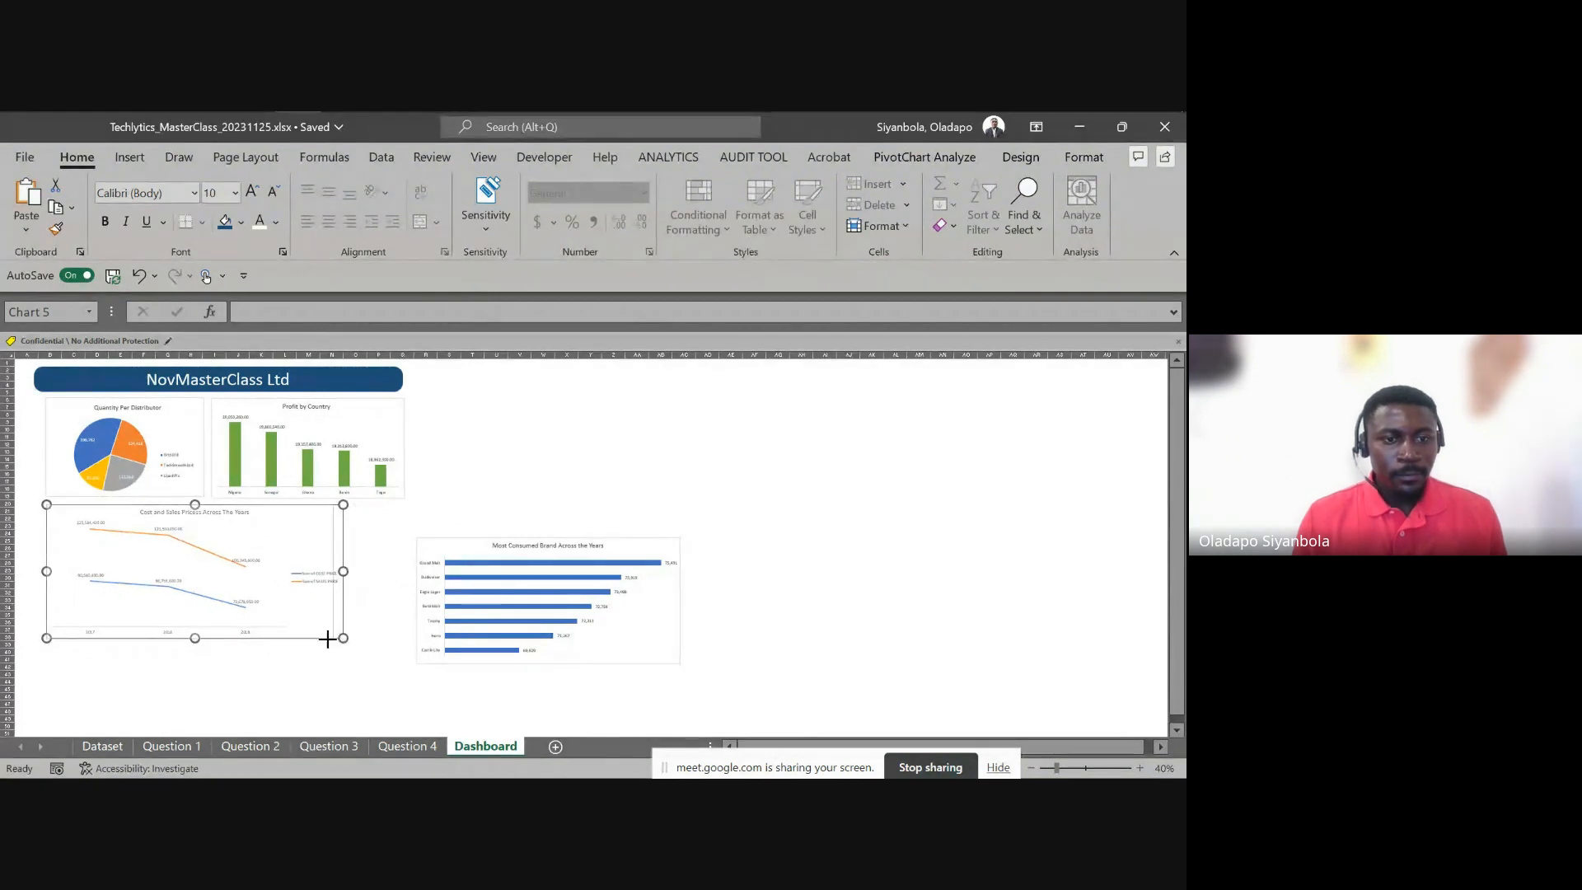
pyautogui.moveTo(343, 638); pyautogui.dragTo(301, 636)
pyautogui.moveTo(492, 551); pyautogui.dragTo(368, 508)
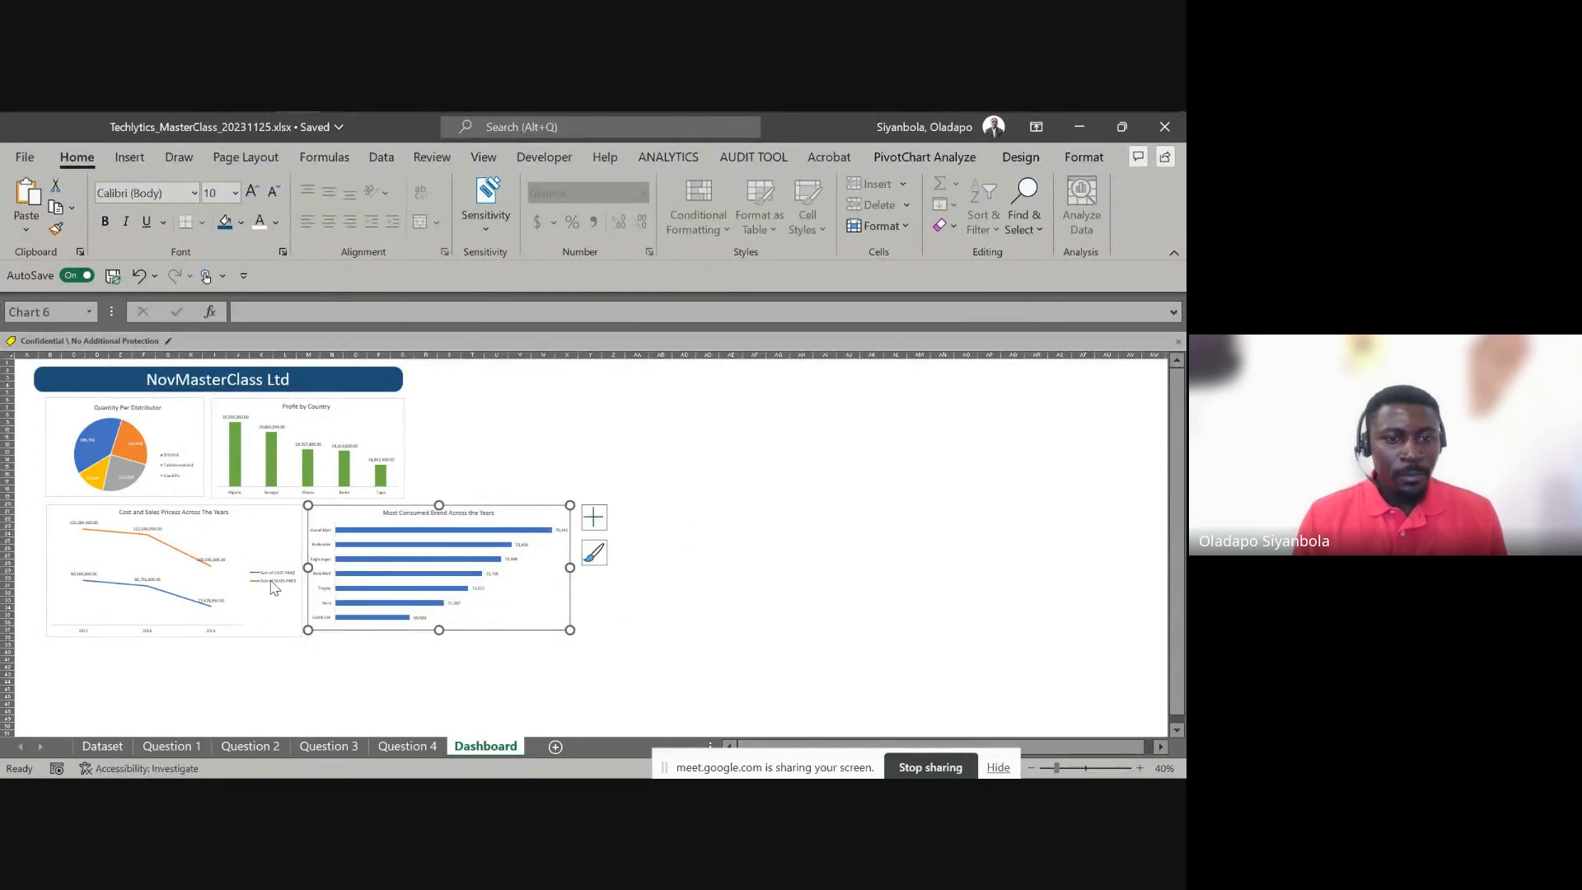
pyautogui.scroll(2, 997, 678)
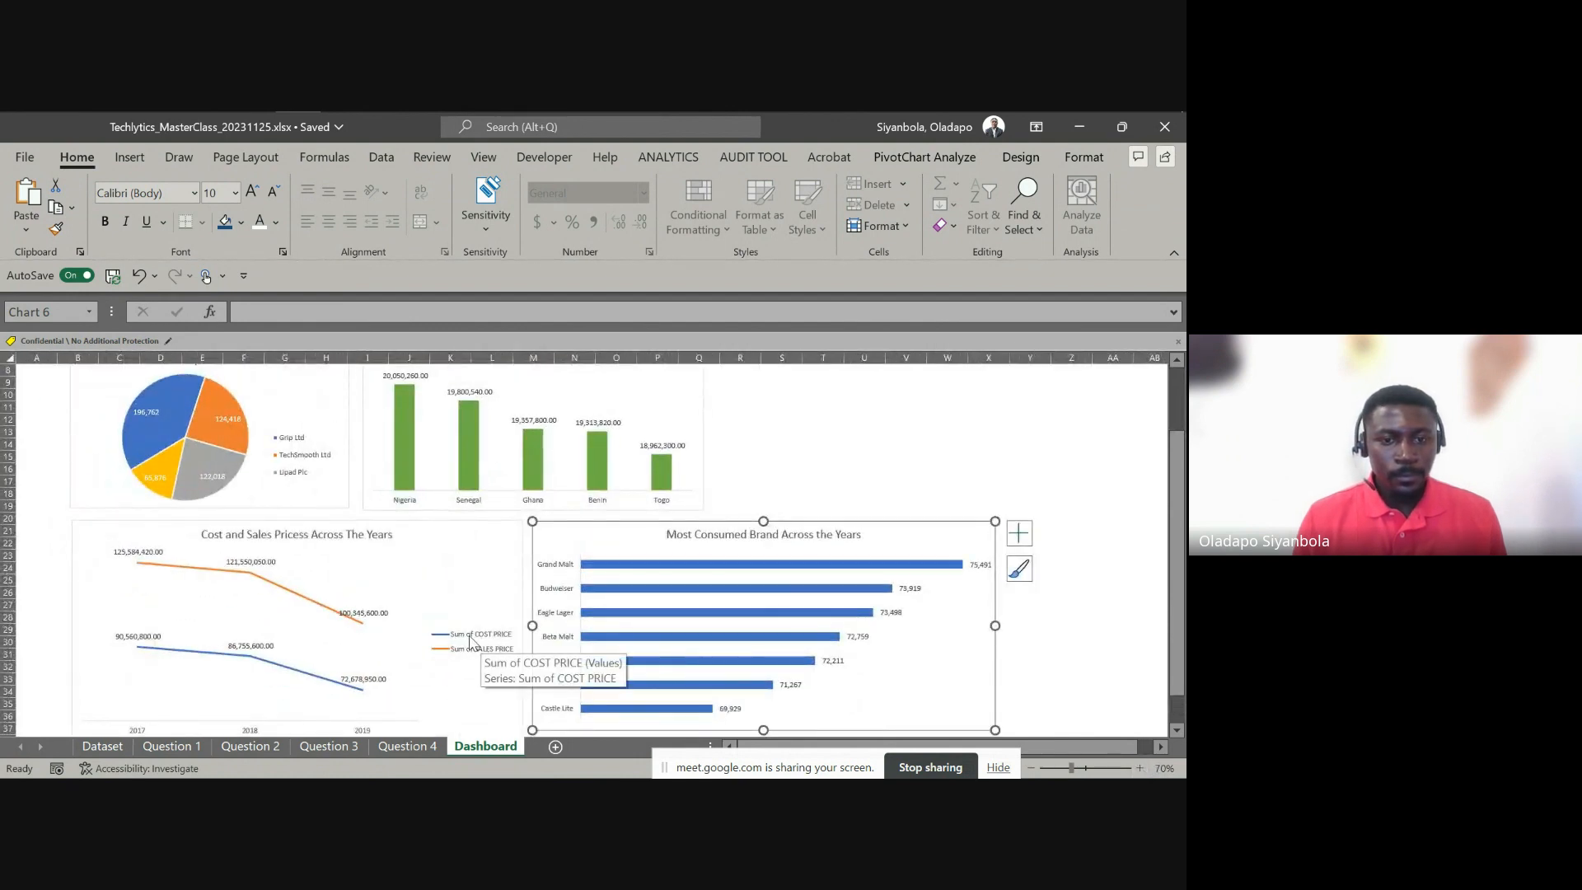
pyautogui.click(474, 642)
pyautogui.rightClick(467, 642)
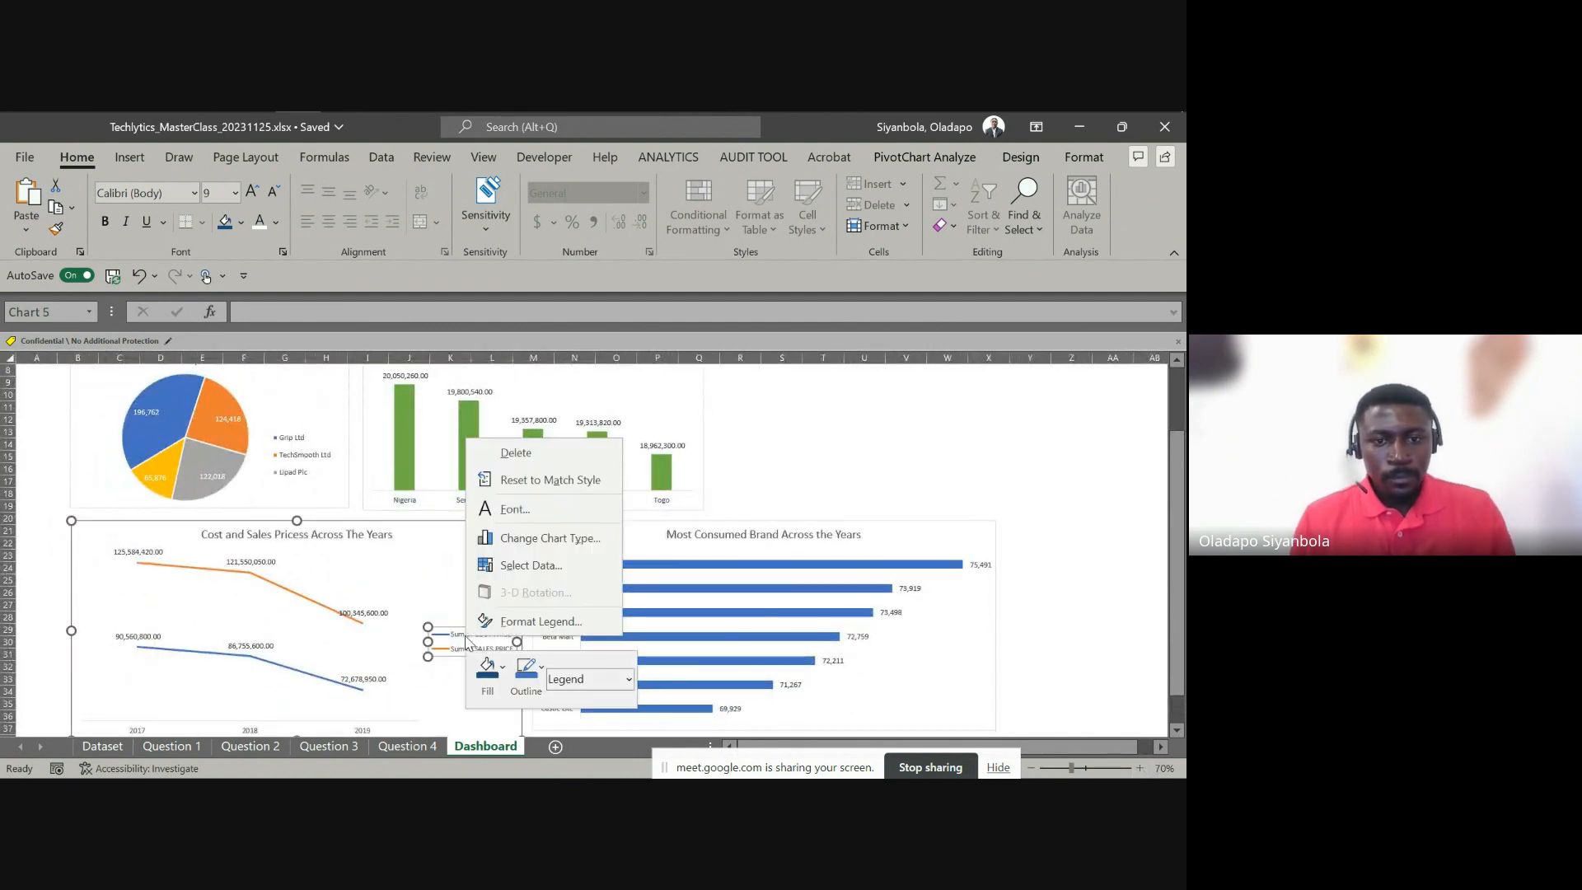
pyautogui.press('Escape')
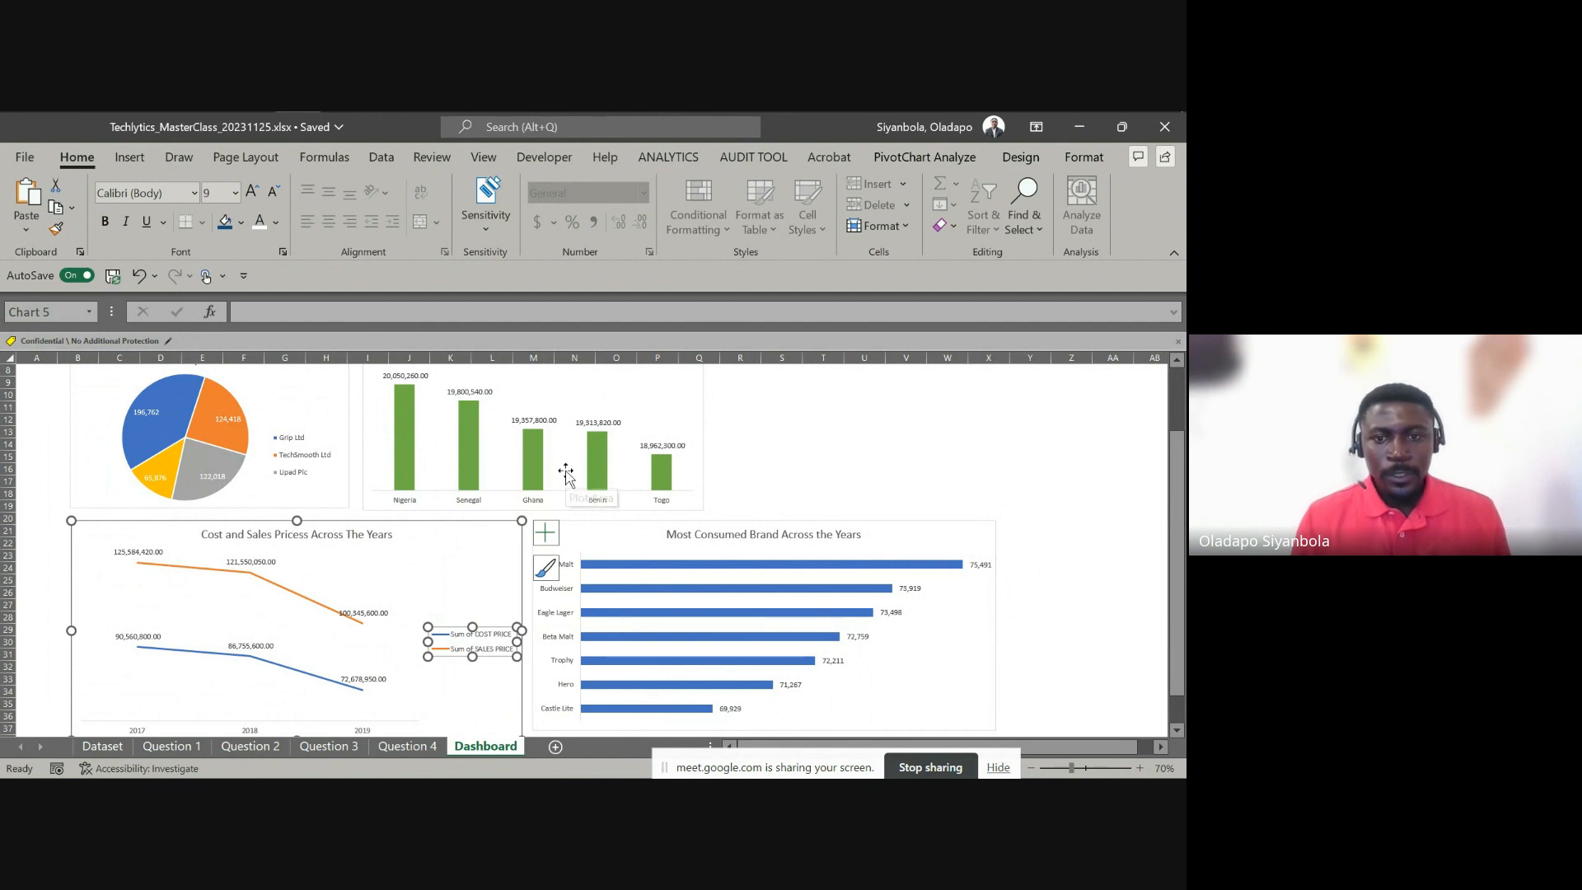
# Widen the title banner so it ends at the right edge of the Most Consumed Brand chart, in column X
pyautogui.scroll(1, 566, 476)
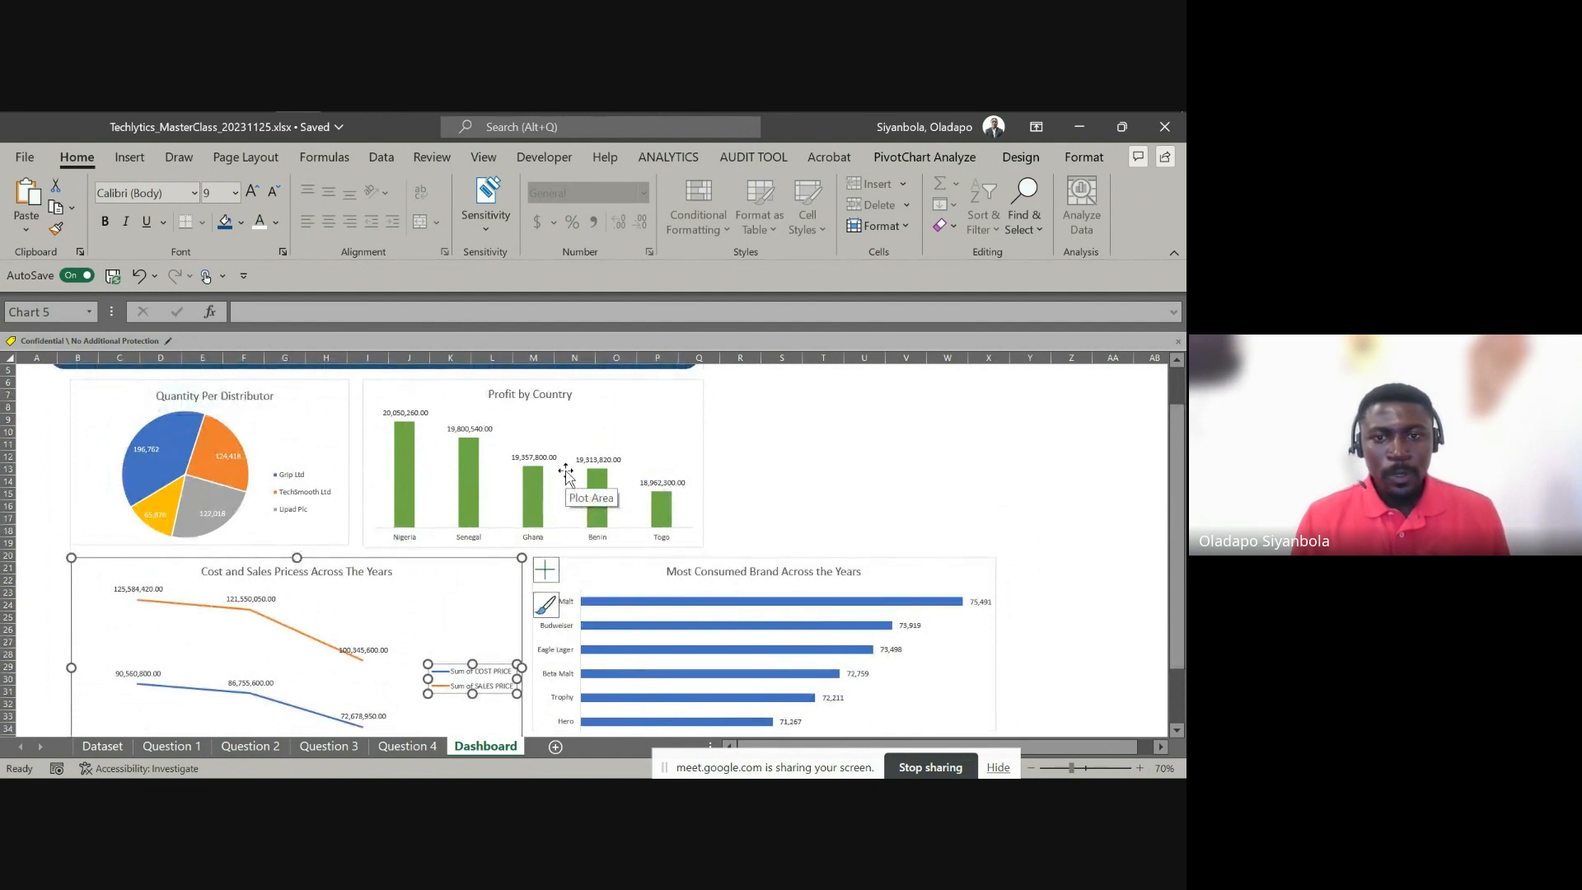
pyautogui.scroll(2, 698, 412)
pyautogui.click(698, 402)
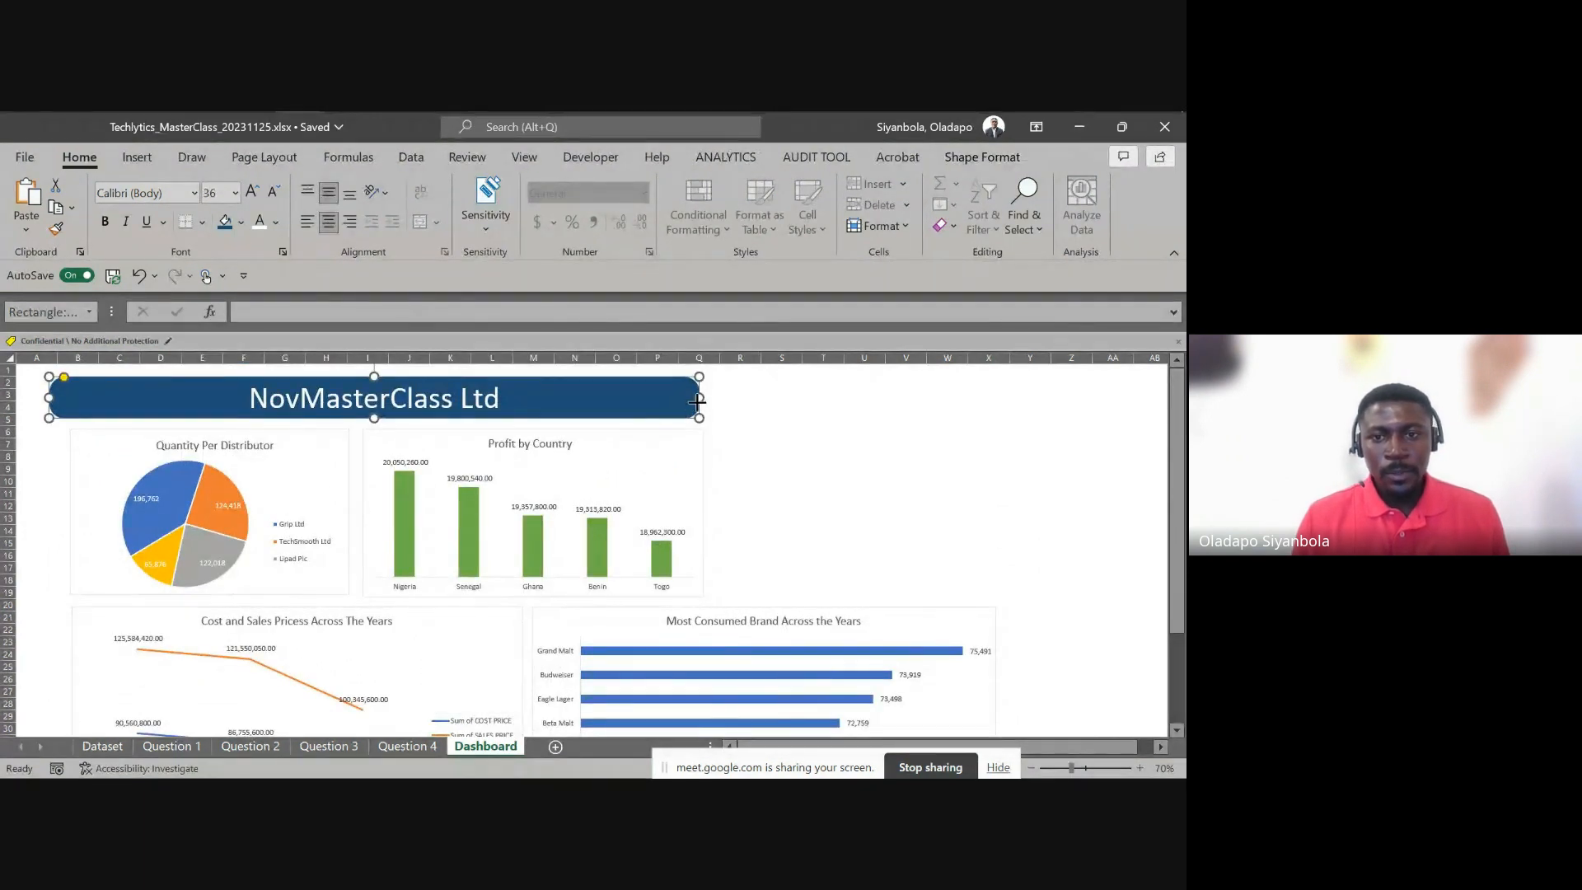
pyautogui.moveTo(698, 402); pyautogui.dragTo(994, 419)
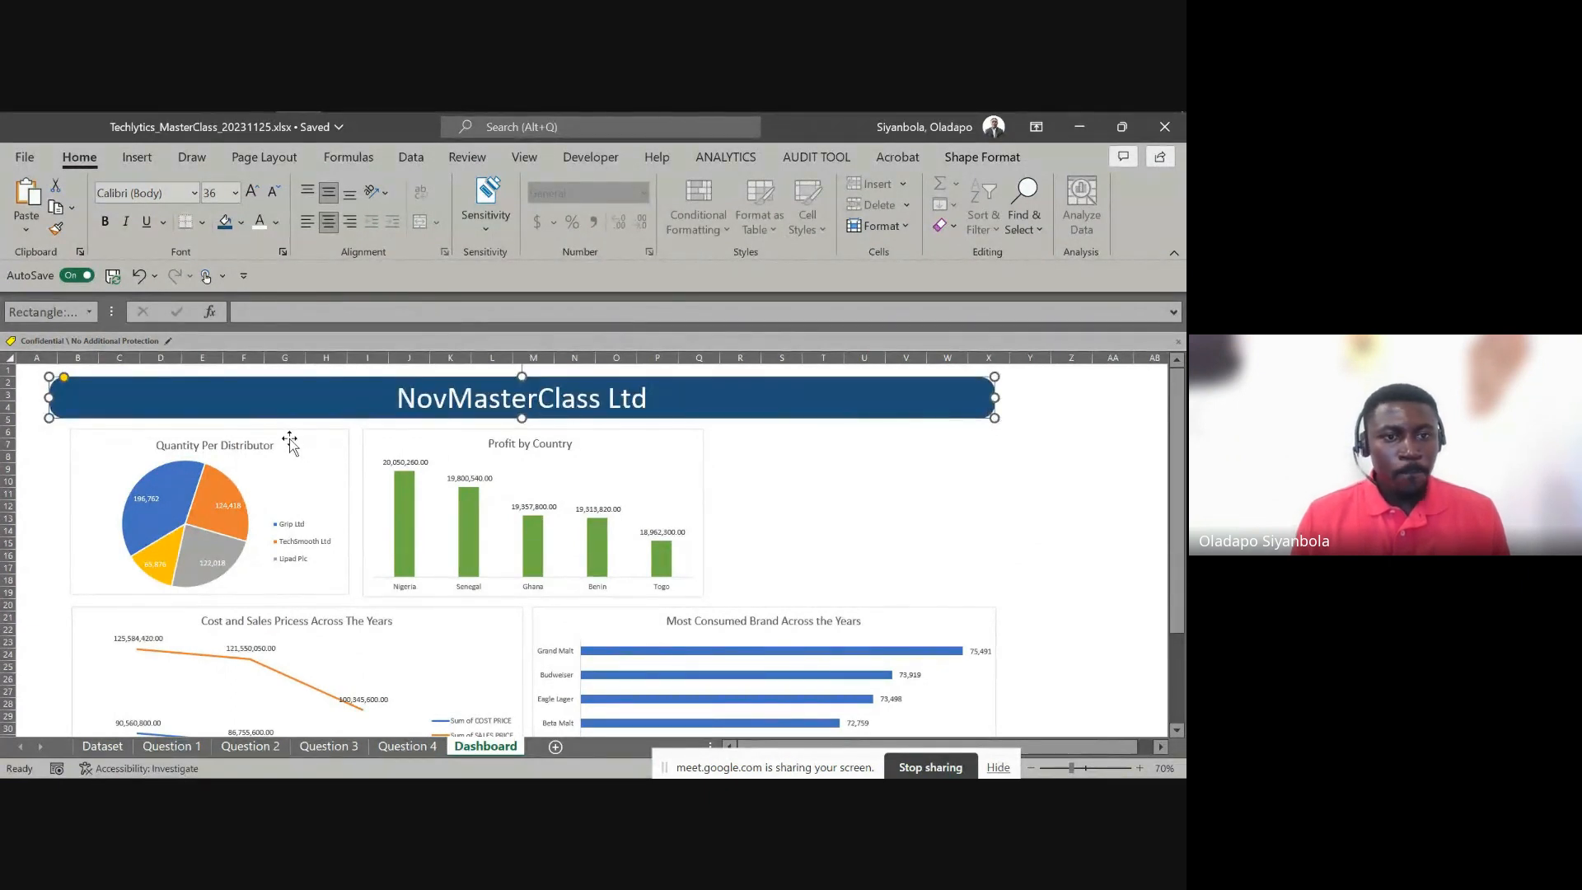
# Shift the pie, line and Profit by Country charts slightly left to tidy their alignment under the banner
pyautogui.moveTo(287, 437); pyautogui.dragTo(283, 436)
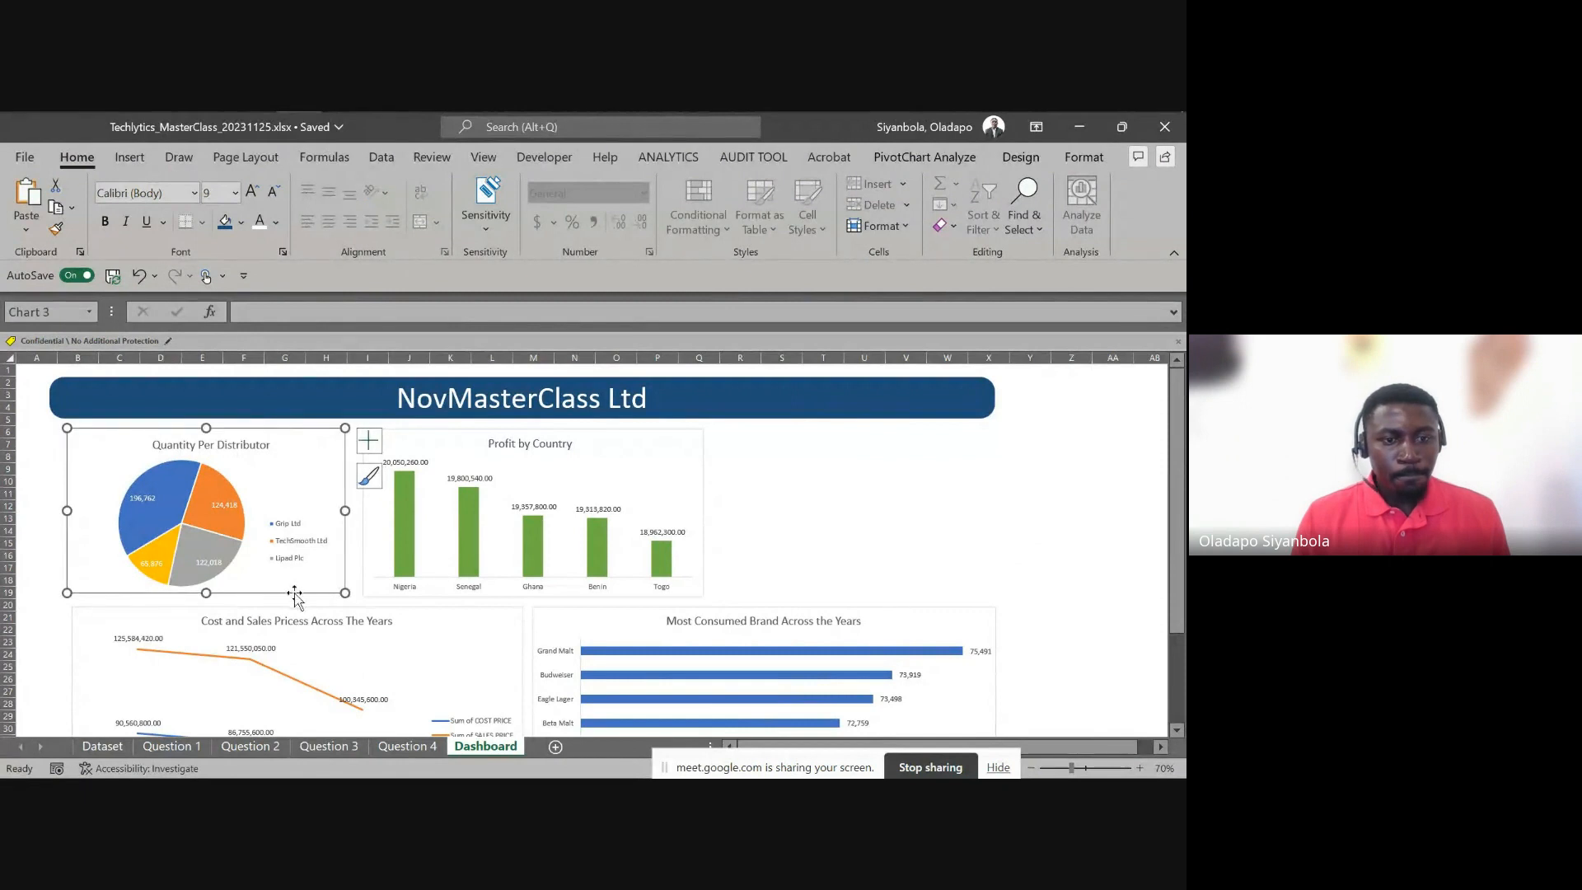
pyautogui.moveTo(294, 610); pyautogui.dragTo(307, 610)
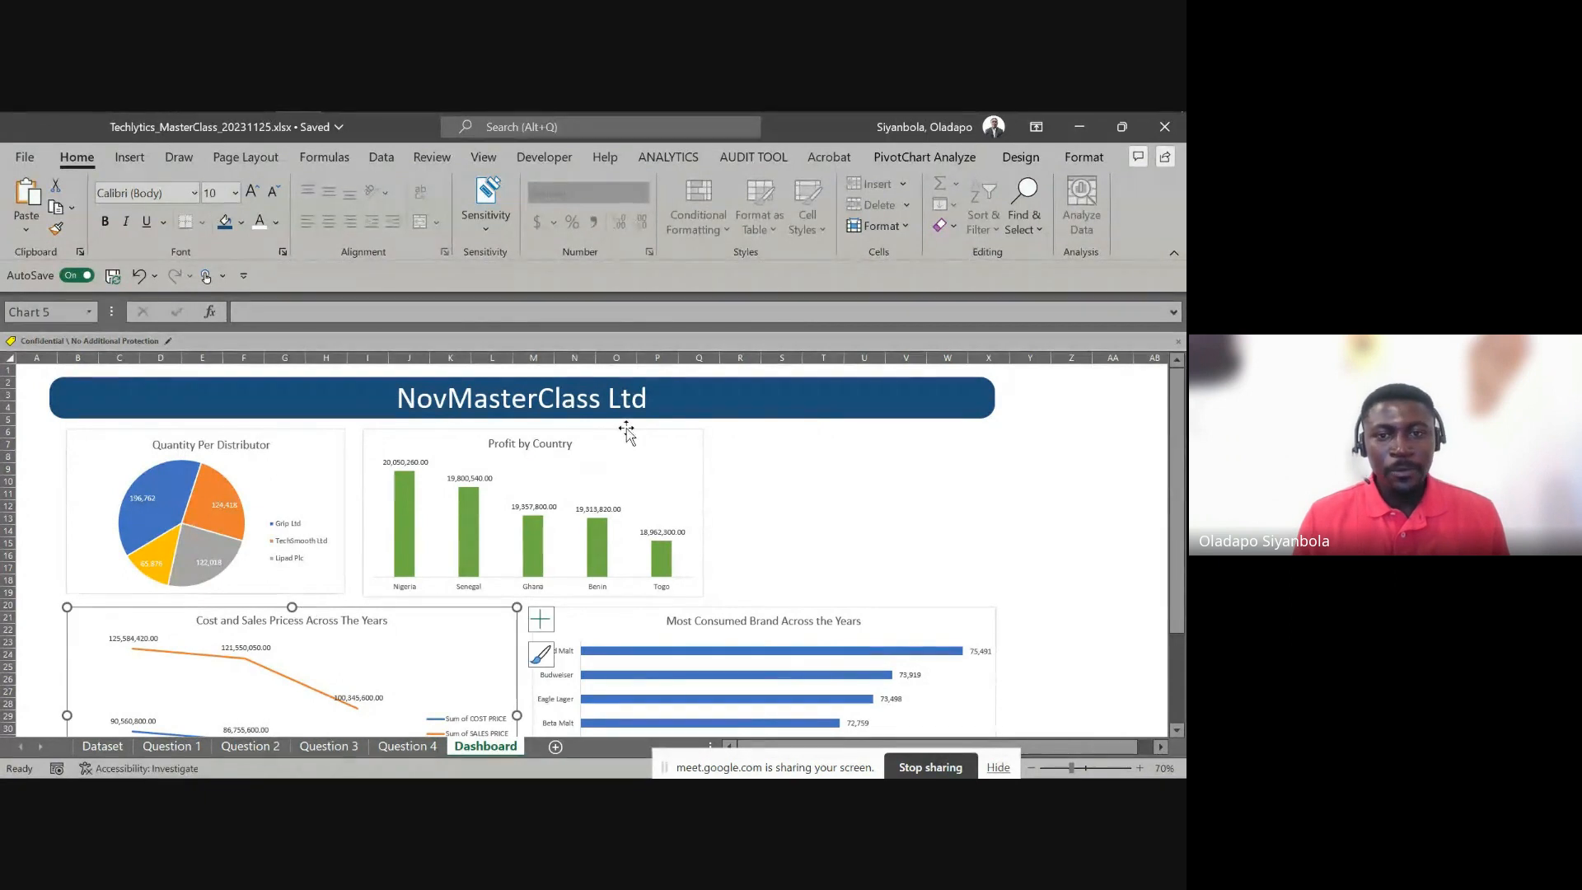
pyautogui.moveTo(622, 430); pyautogui.dragTo(616, 431)
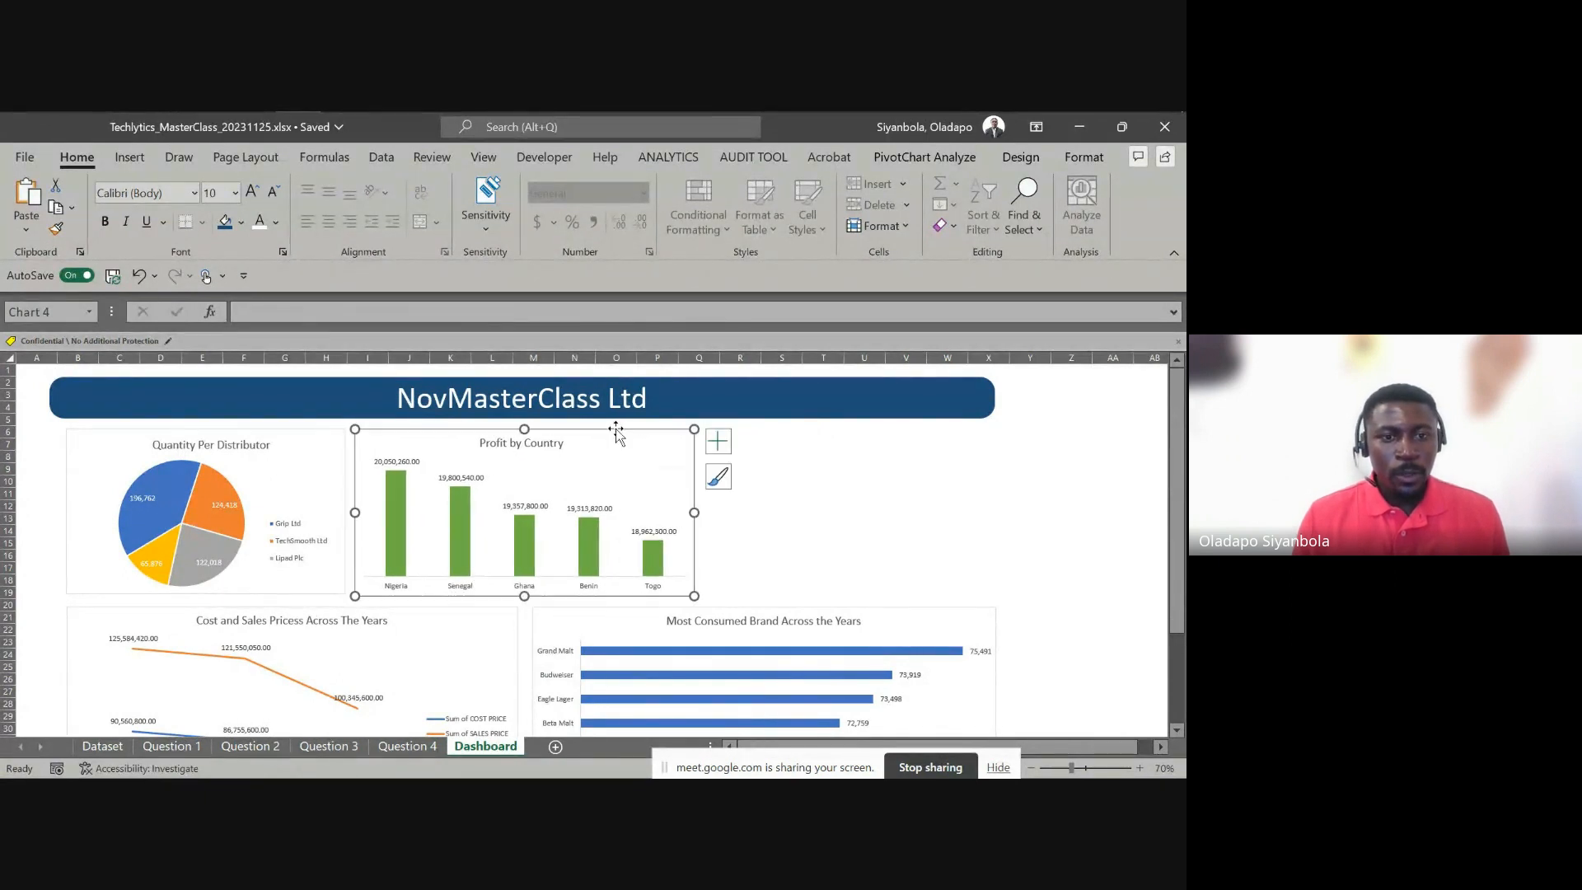
# Shift the Most Consumed Brand chart slightly left so it sits closer to the Cost and Sales Prices line chart
pyautogui.scroll(-4, 834, 564)
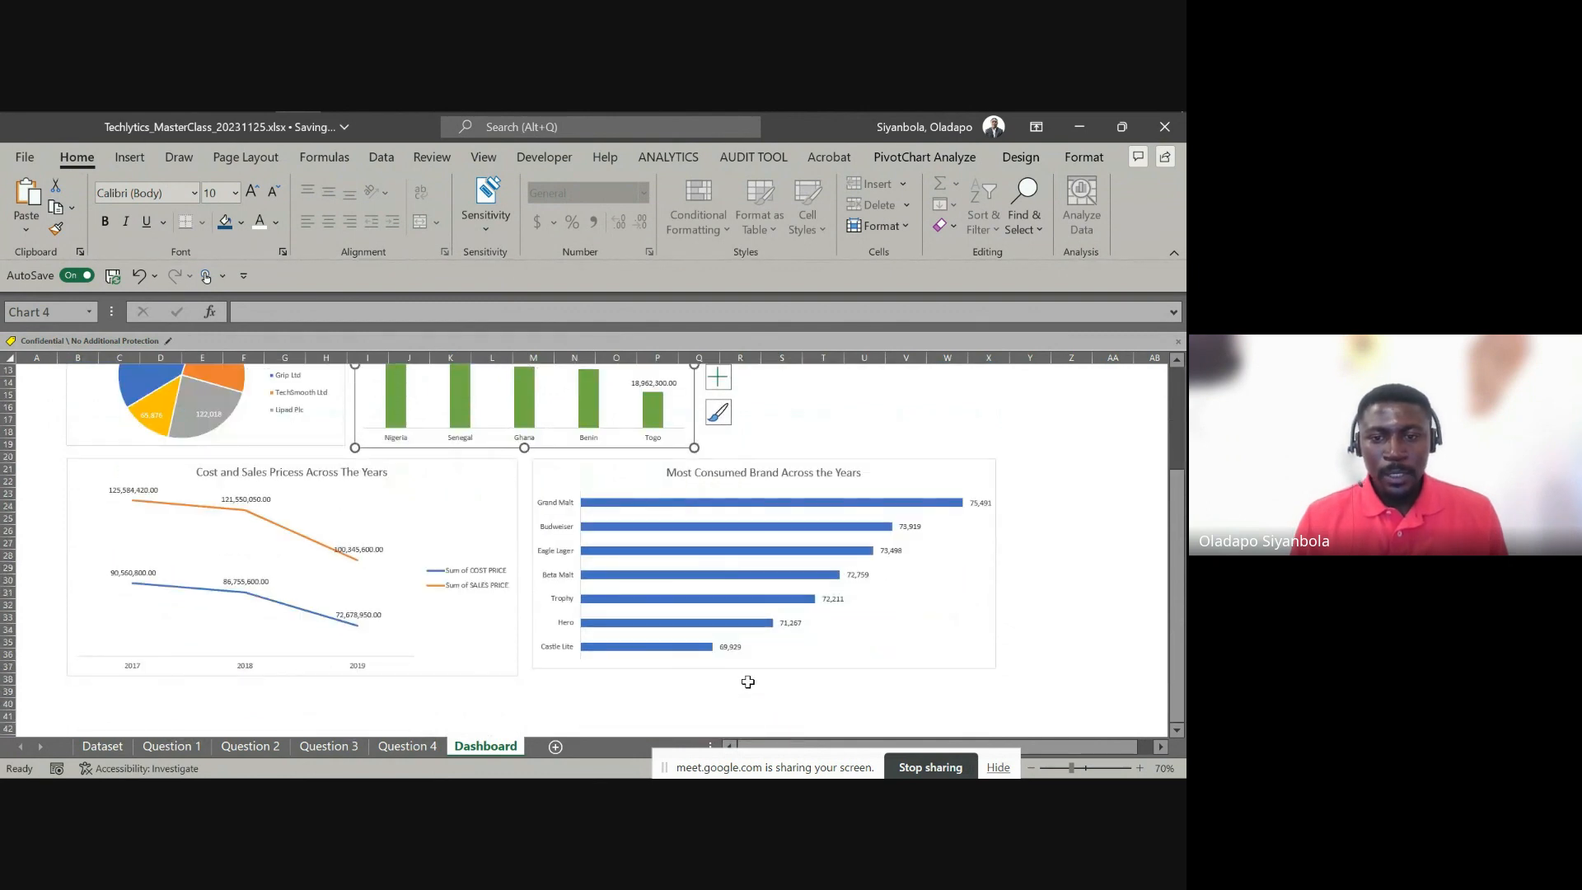
pyautogui.click(734, 657)
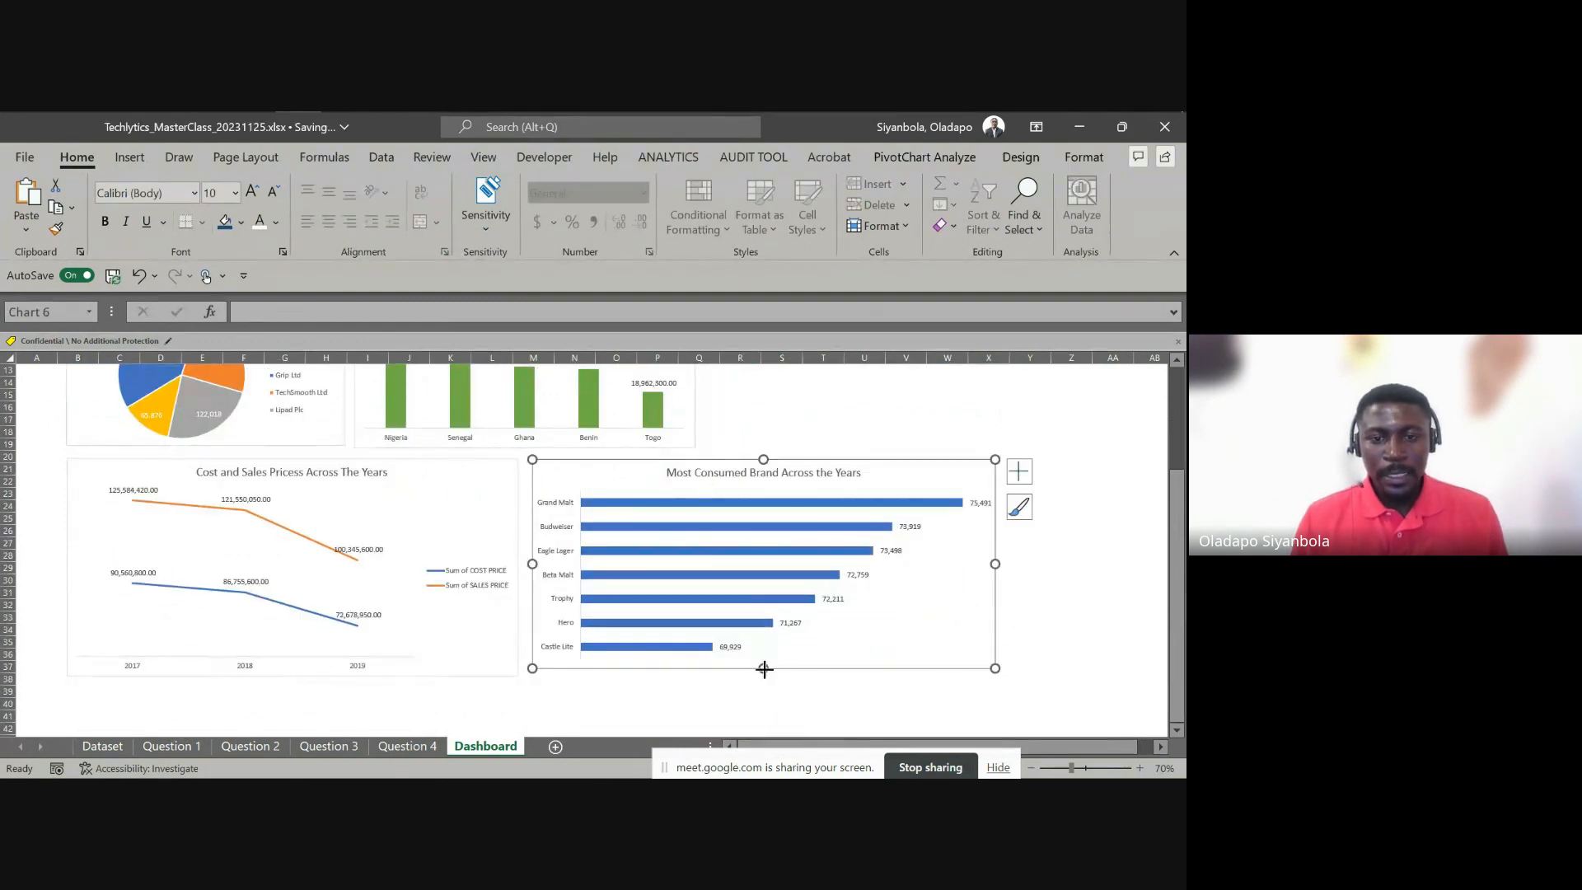
pyautogui.moveTo(763, 668); pyautogui.dragTo(787, 672)
pyautogui.scroll(4, 787, 672)
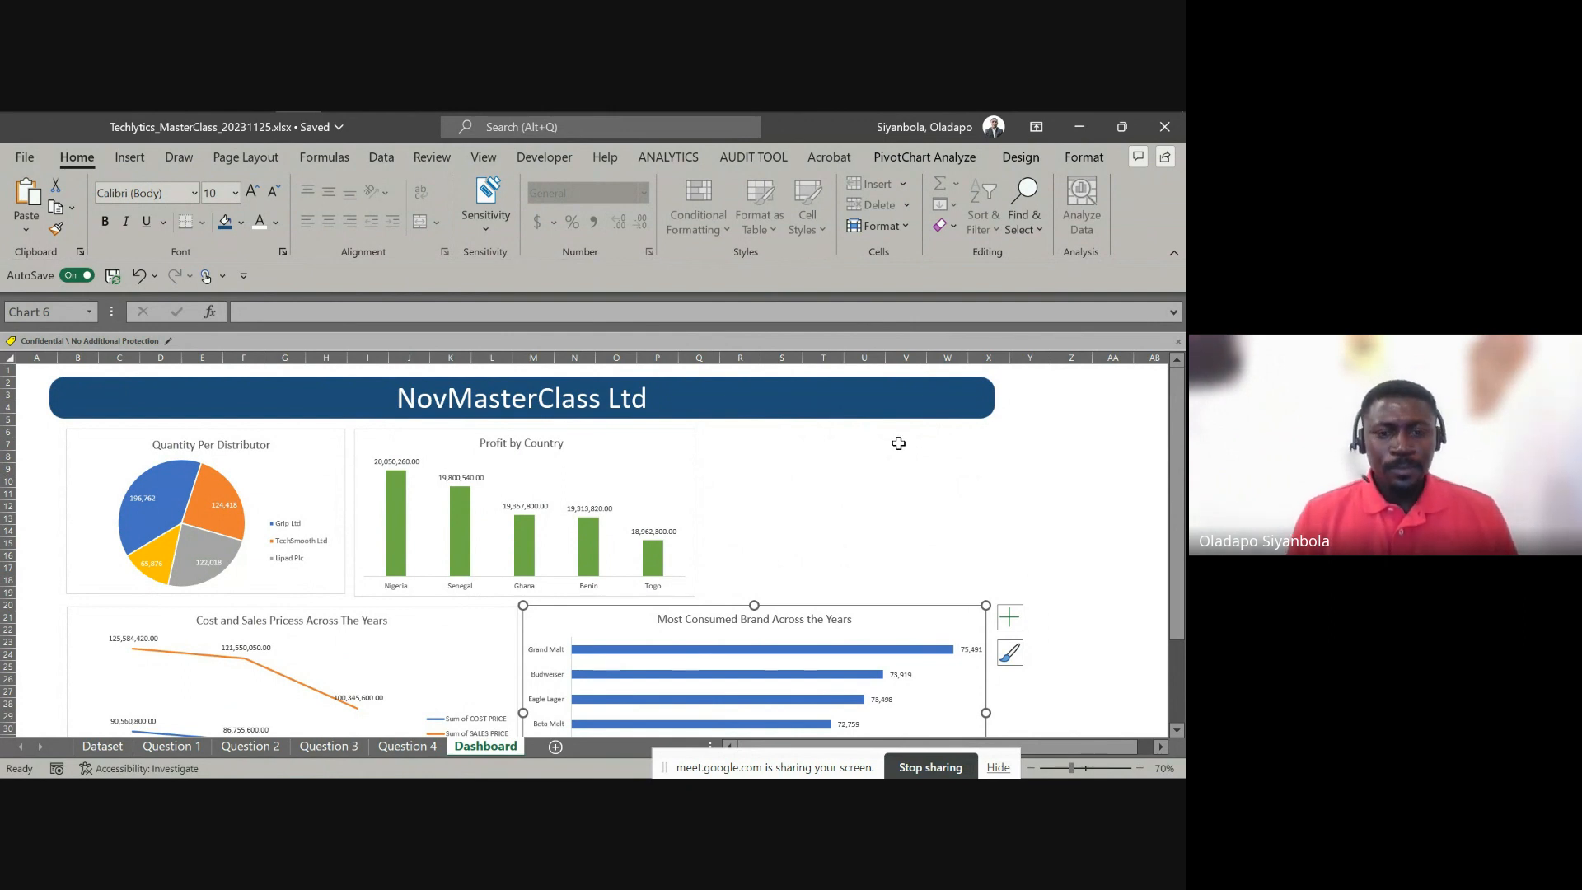
pyautogui.scroll(-2, 899, 444)
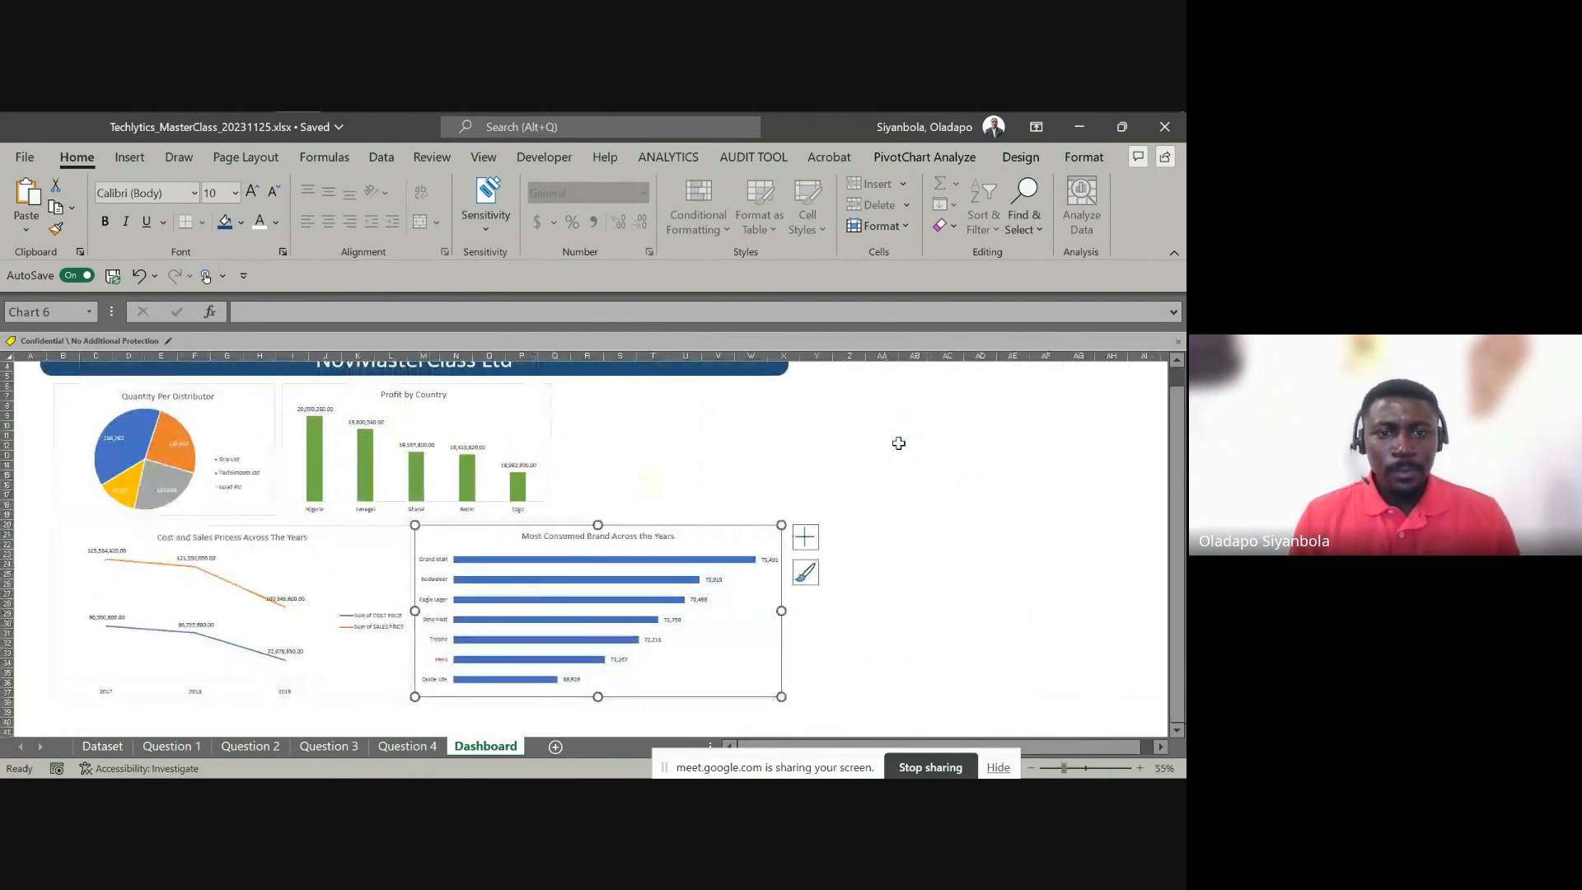
pyautogui.keyDown('ctrl'); pyautogui.scroll(-1, 899, 444); pyautogui.keyUp('ctrl')
pyautogui.click(551, 421)
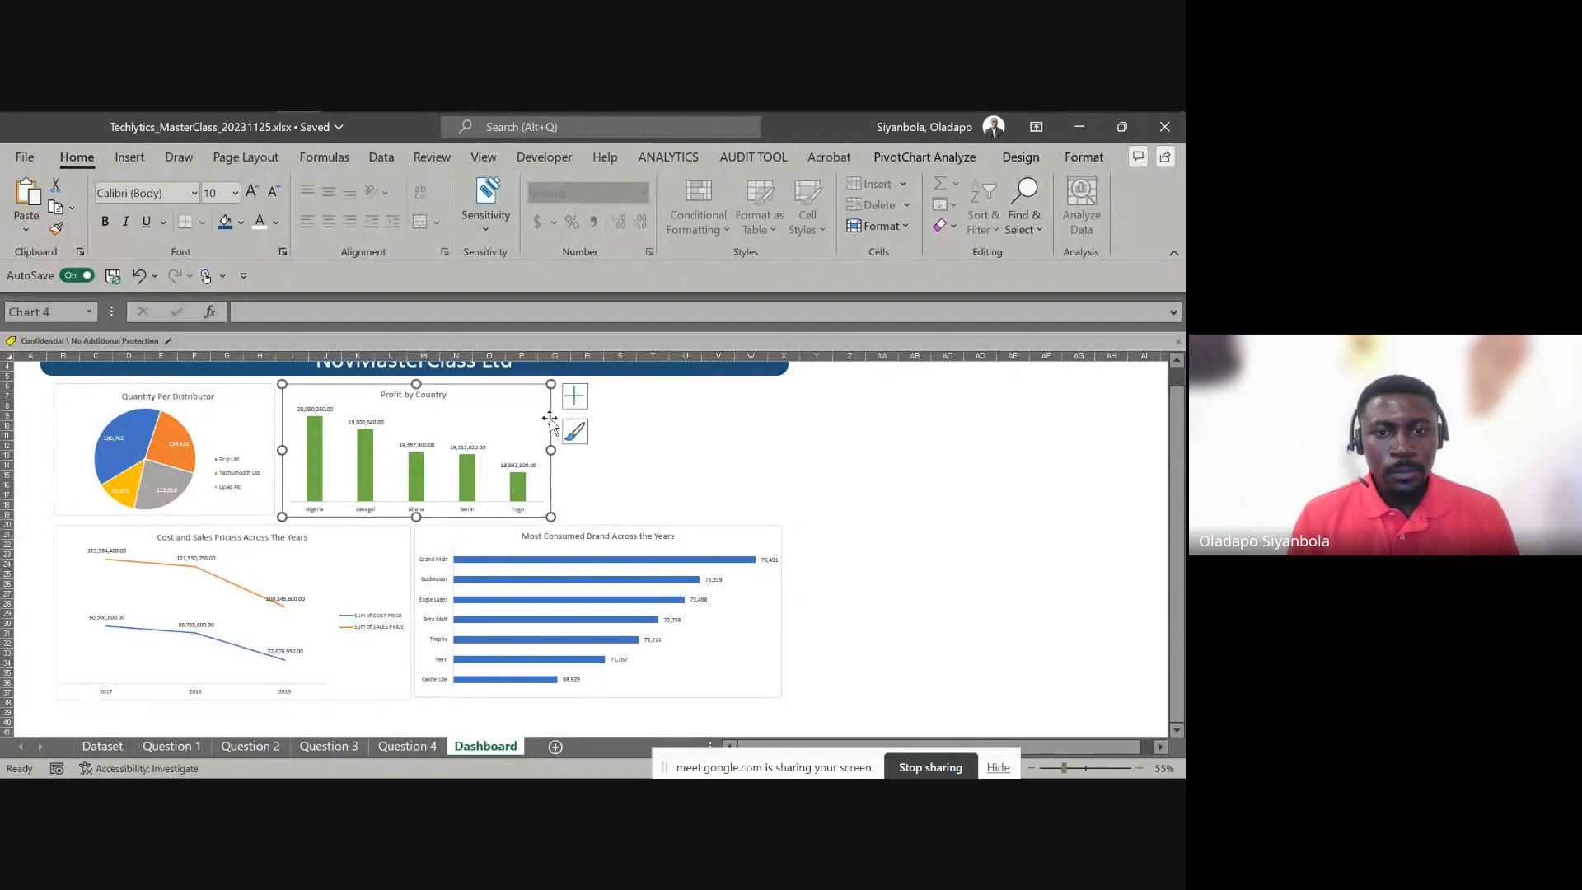
pyautogui.click(653, 484)
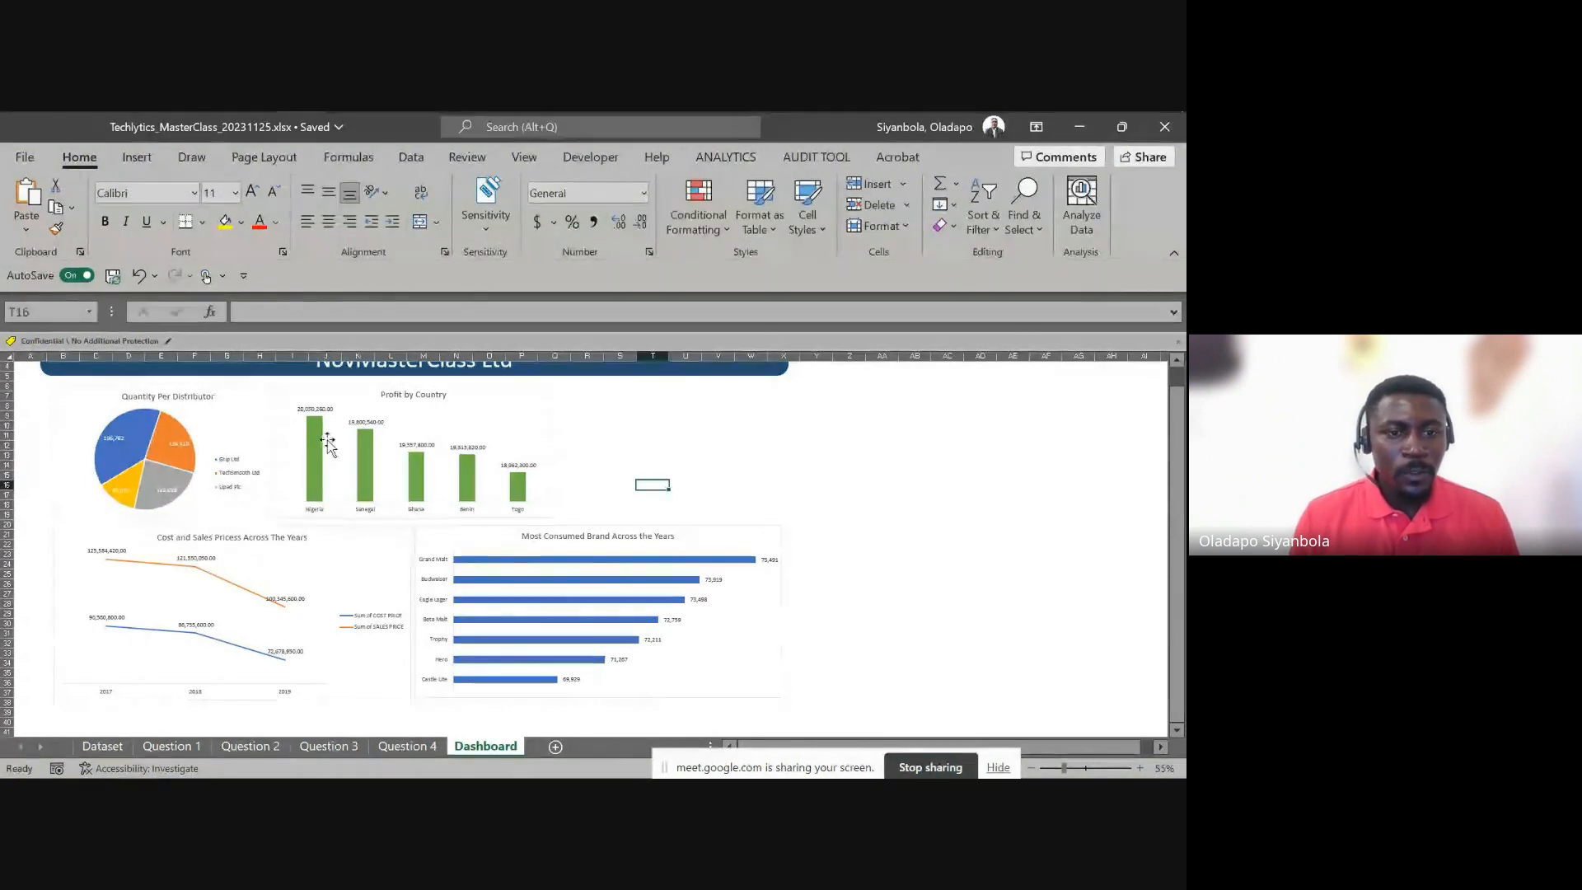
pyautogui.click(330, 531)
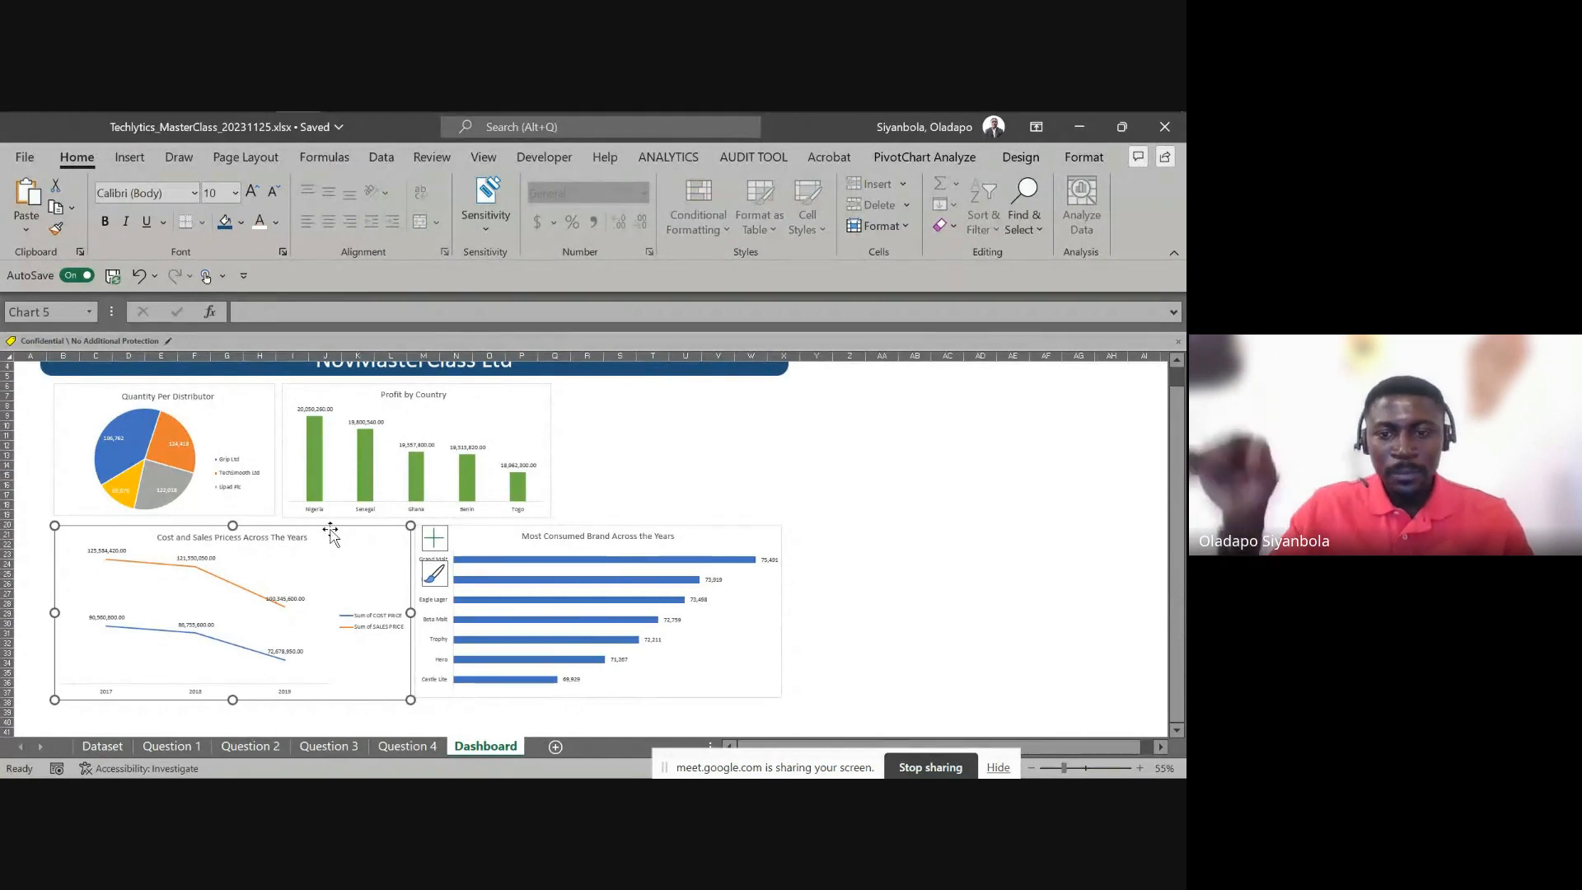
pyautogui.click(617, 471)
# Try the Cost and Sales Prices line chart without an outline, and undo that formatting
pyautogui.click(328, 532)
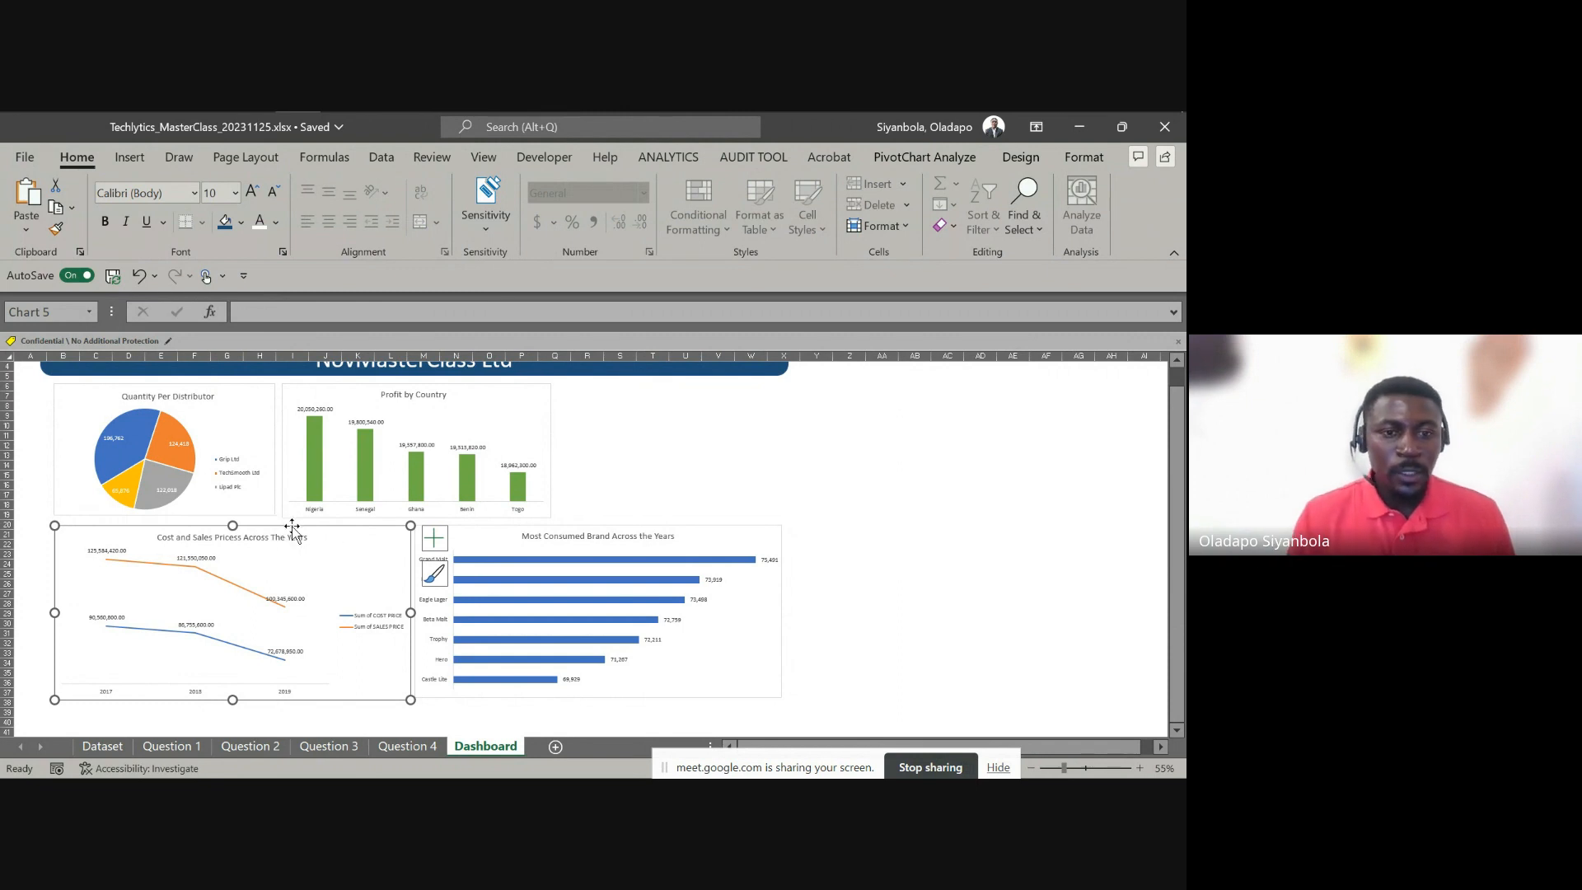
pyautogui.click(1034, 158)
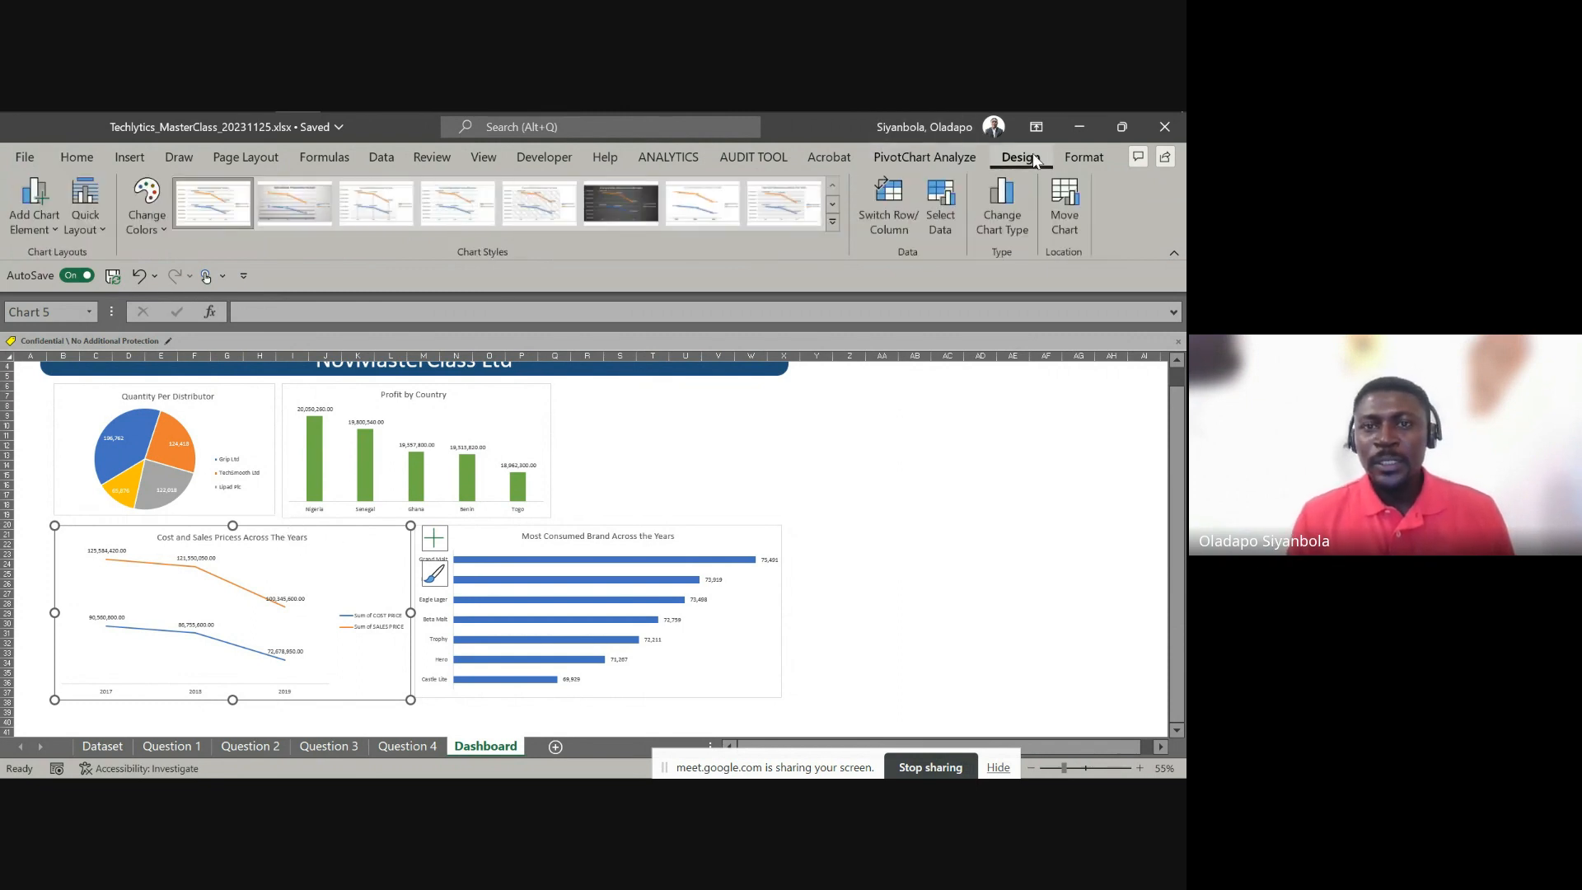
pyautogui.click(1084, 157)
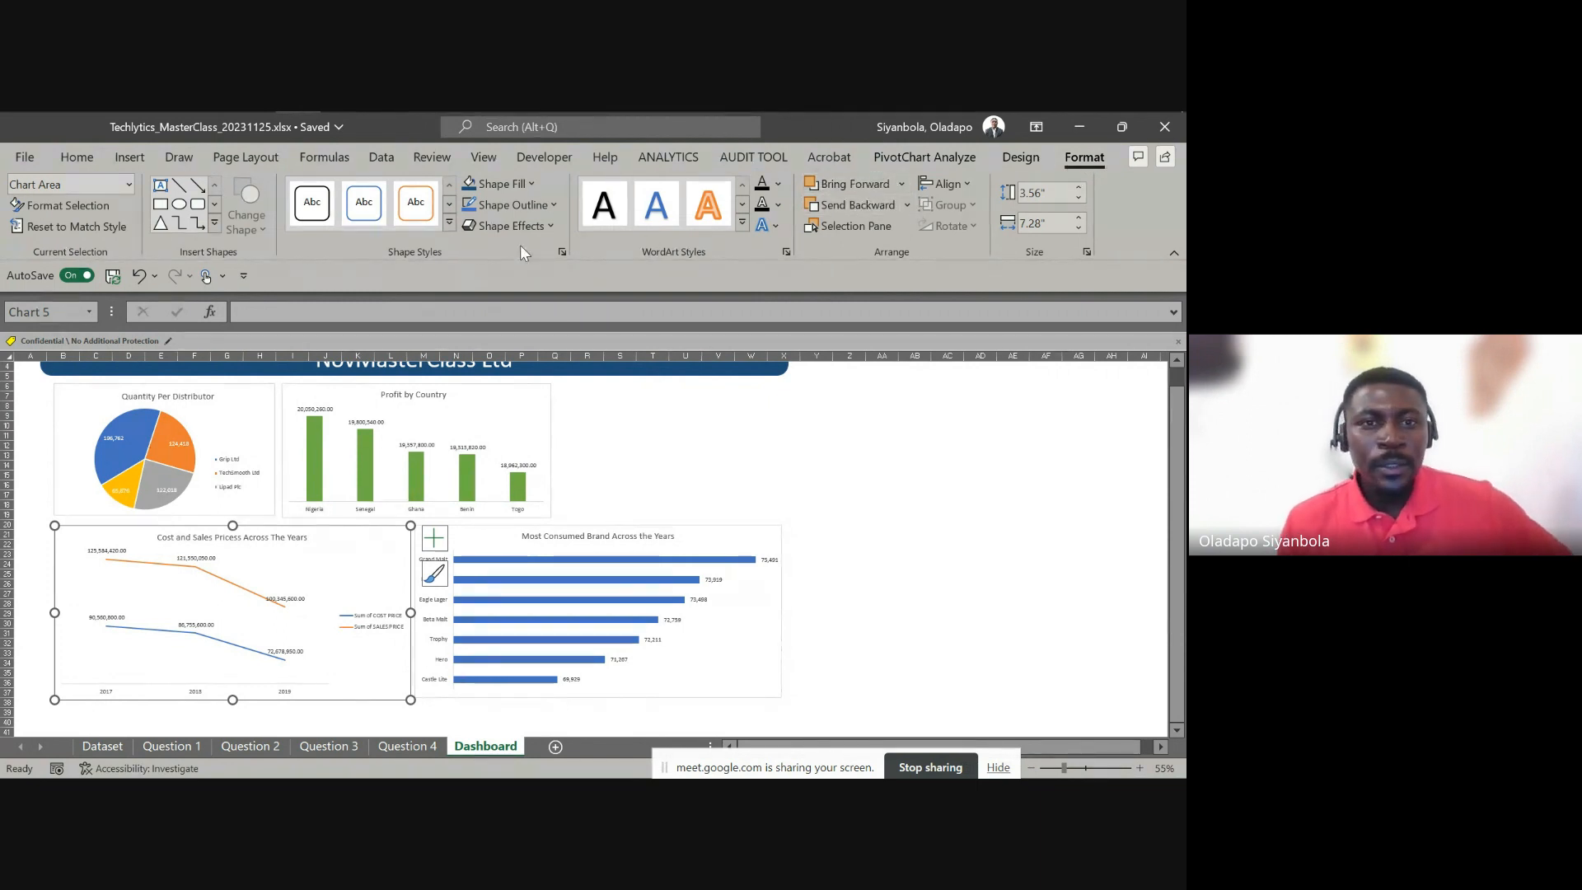
pyautogui.click(517, 206)
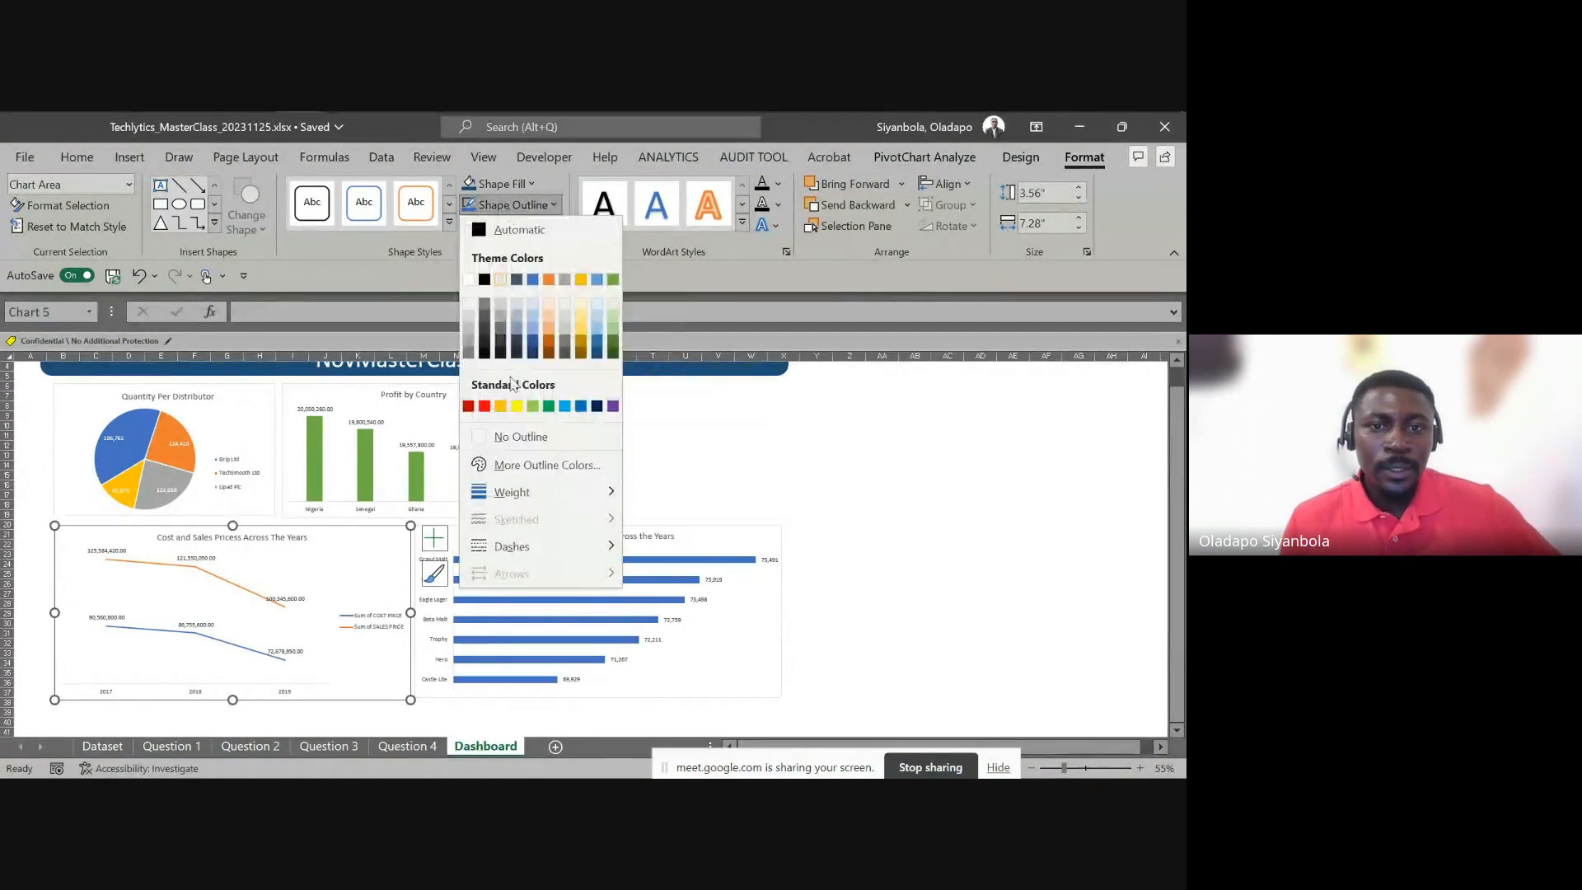
pyautogui.click(522, 434)
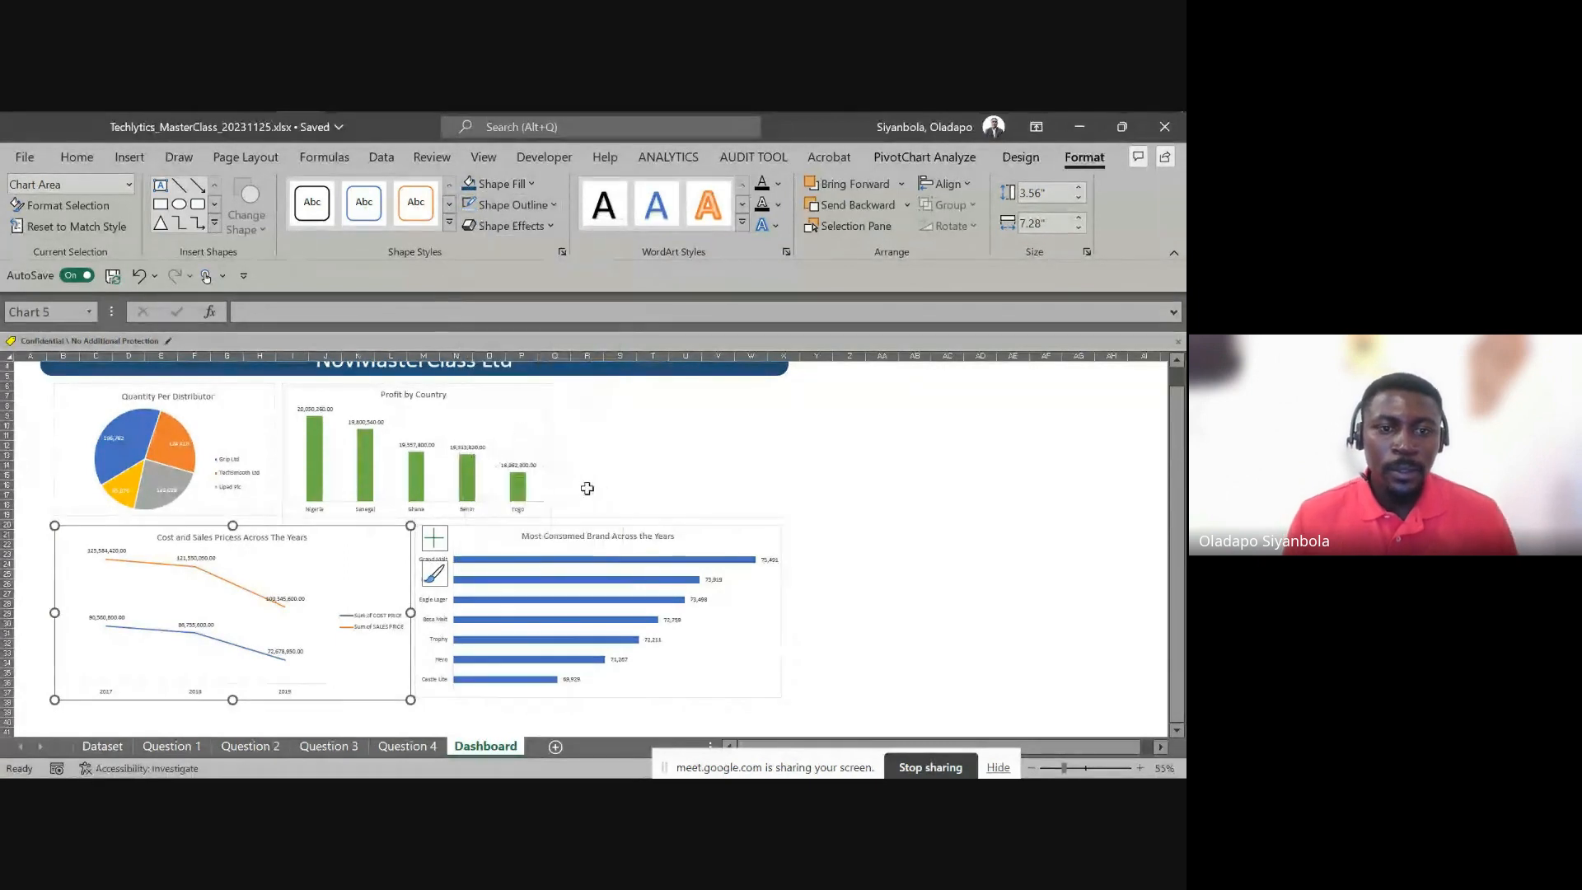
pyautogui.click(587, 488)
pyautogui.click(356, 533)
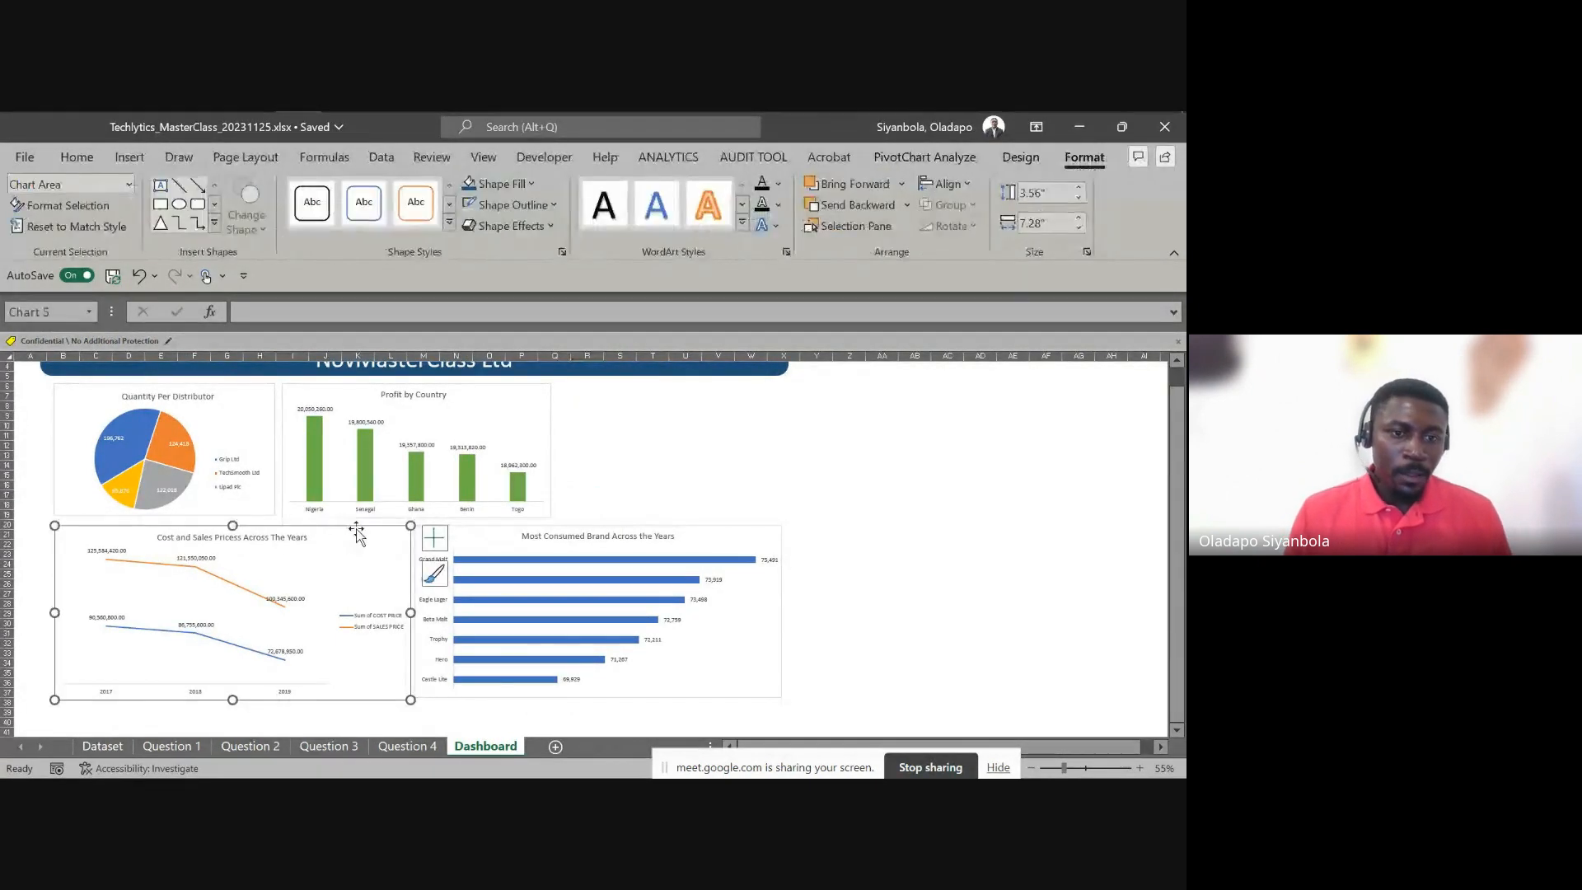
pyautogui.click(627, 485)
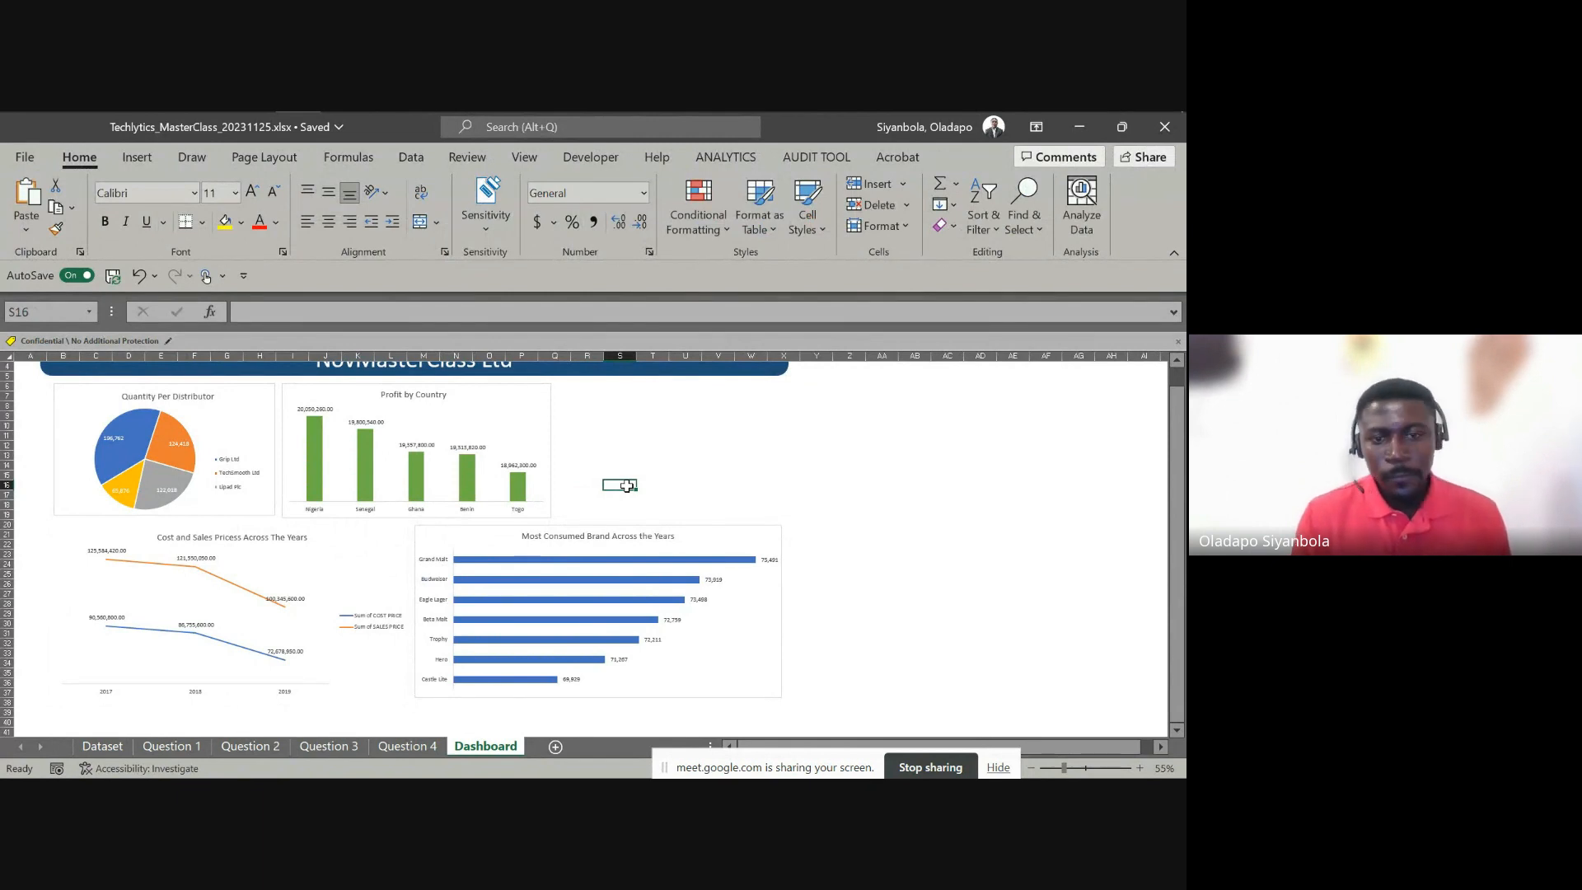
pyautogui.hotkey('ctrl', 'z')
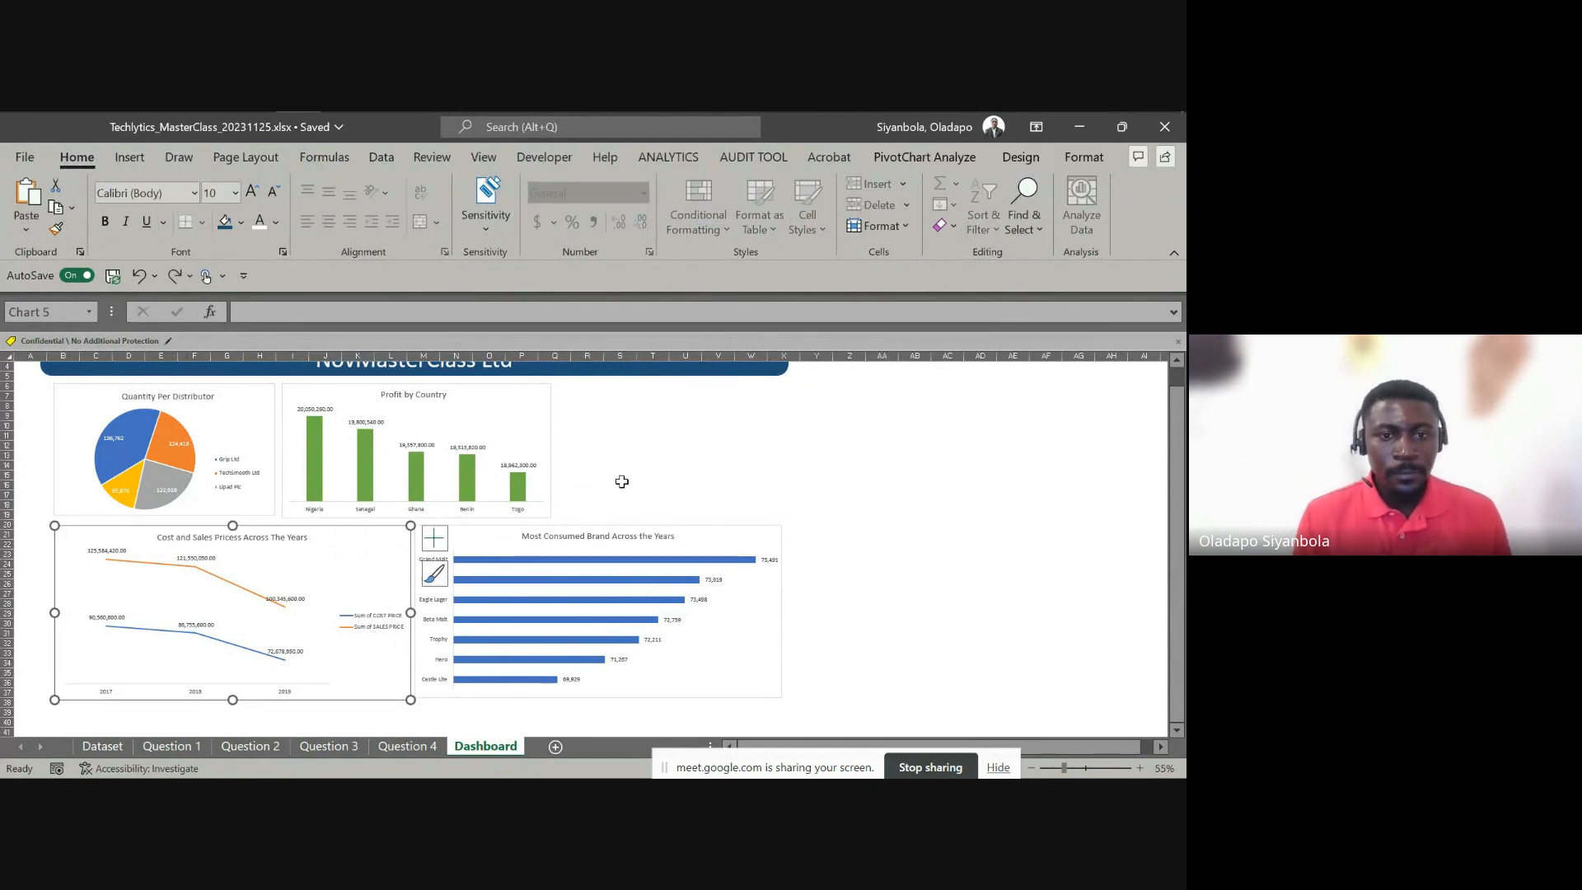
pyautogui.click(625, 485)
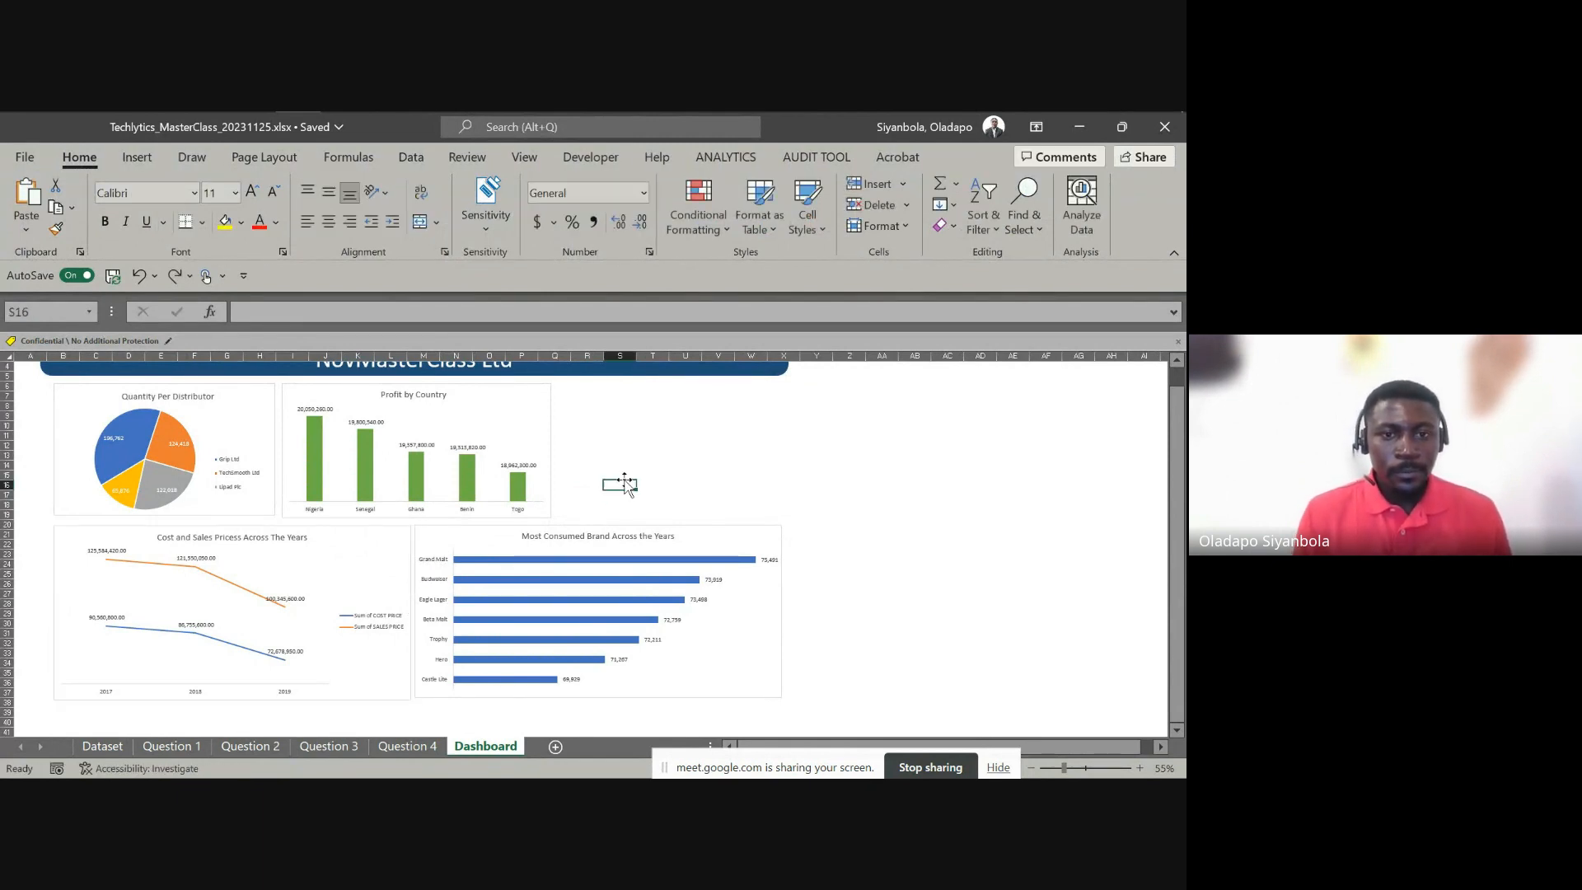
# Extend the Most Consumed Brand chart's lower edge to line up with the bottom of the neighbouring line chart
pyautogui.click(426, 531)
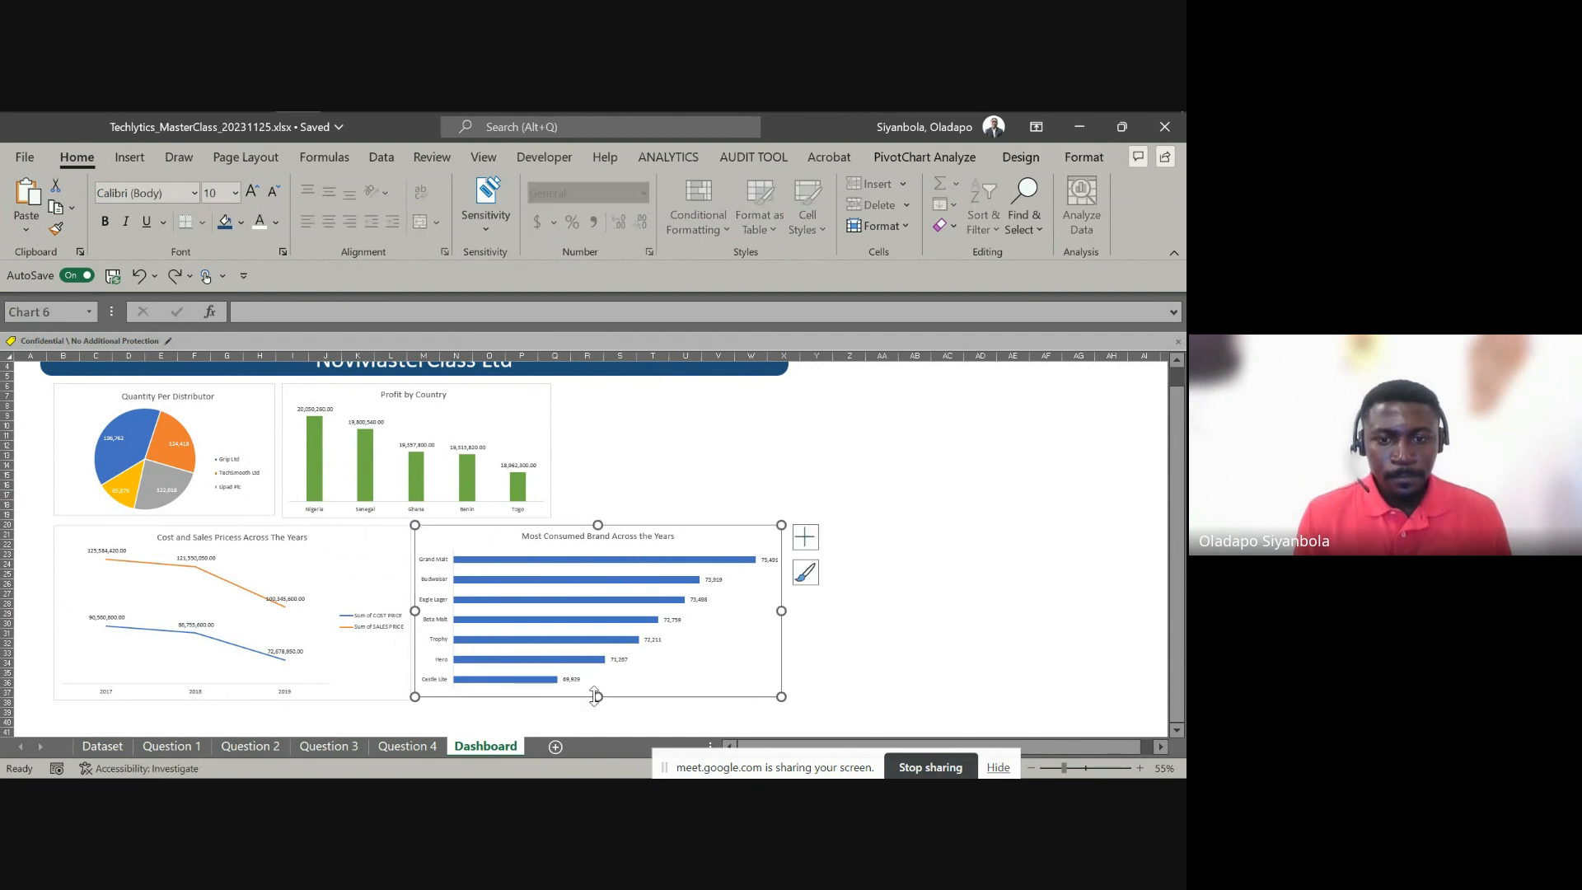
pyautogui.moveTo(595, 696); pyautogui.dragTo(596, 701)
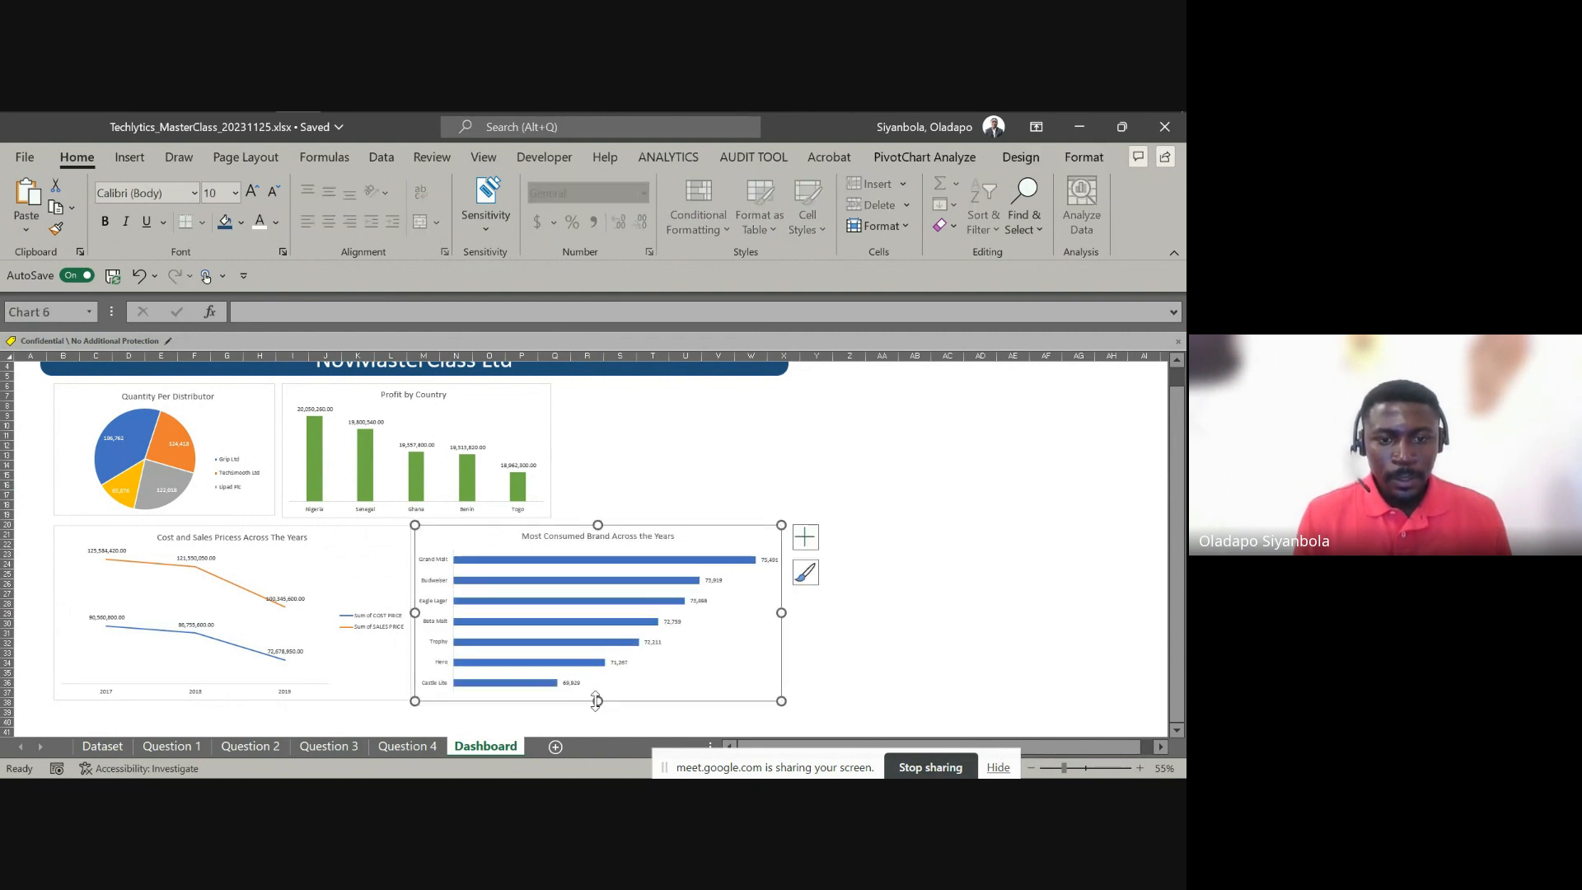
pyautogui.click(644, 464)
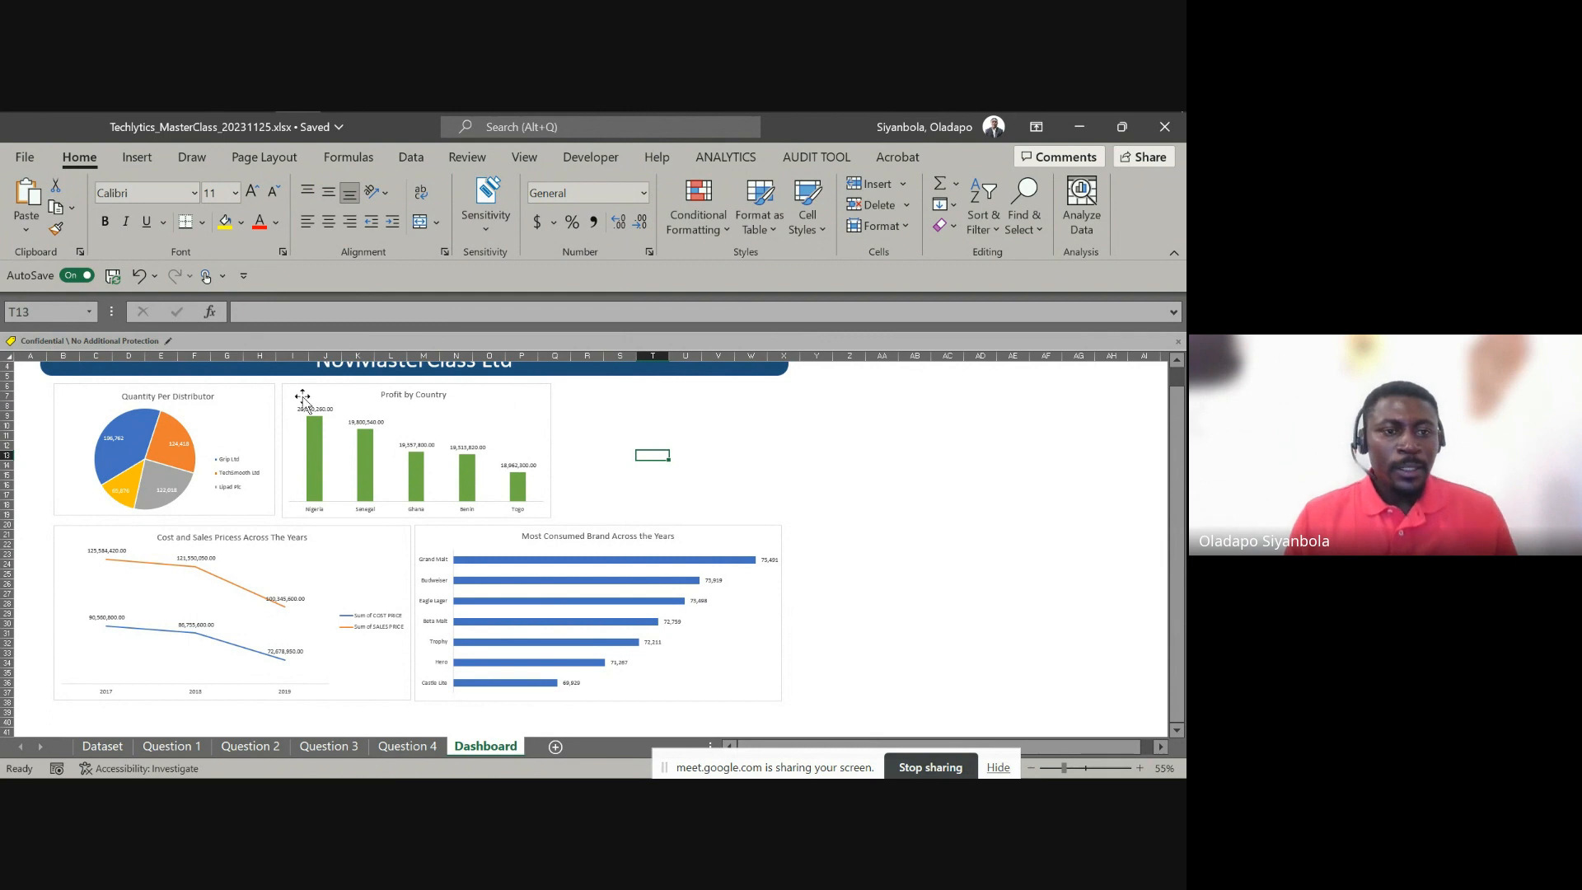
# Review the Question 1 pivot table and the Dataset column headers from MONTH to PROFIT, and return to the Dashboard sheet
pyautogui.click(249, 402)
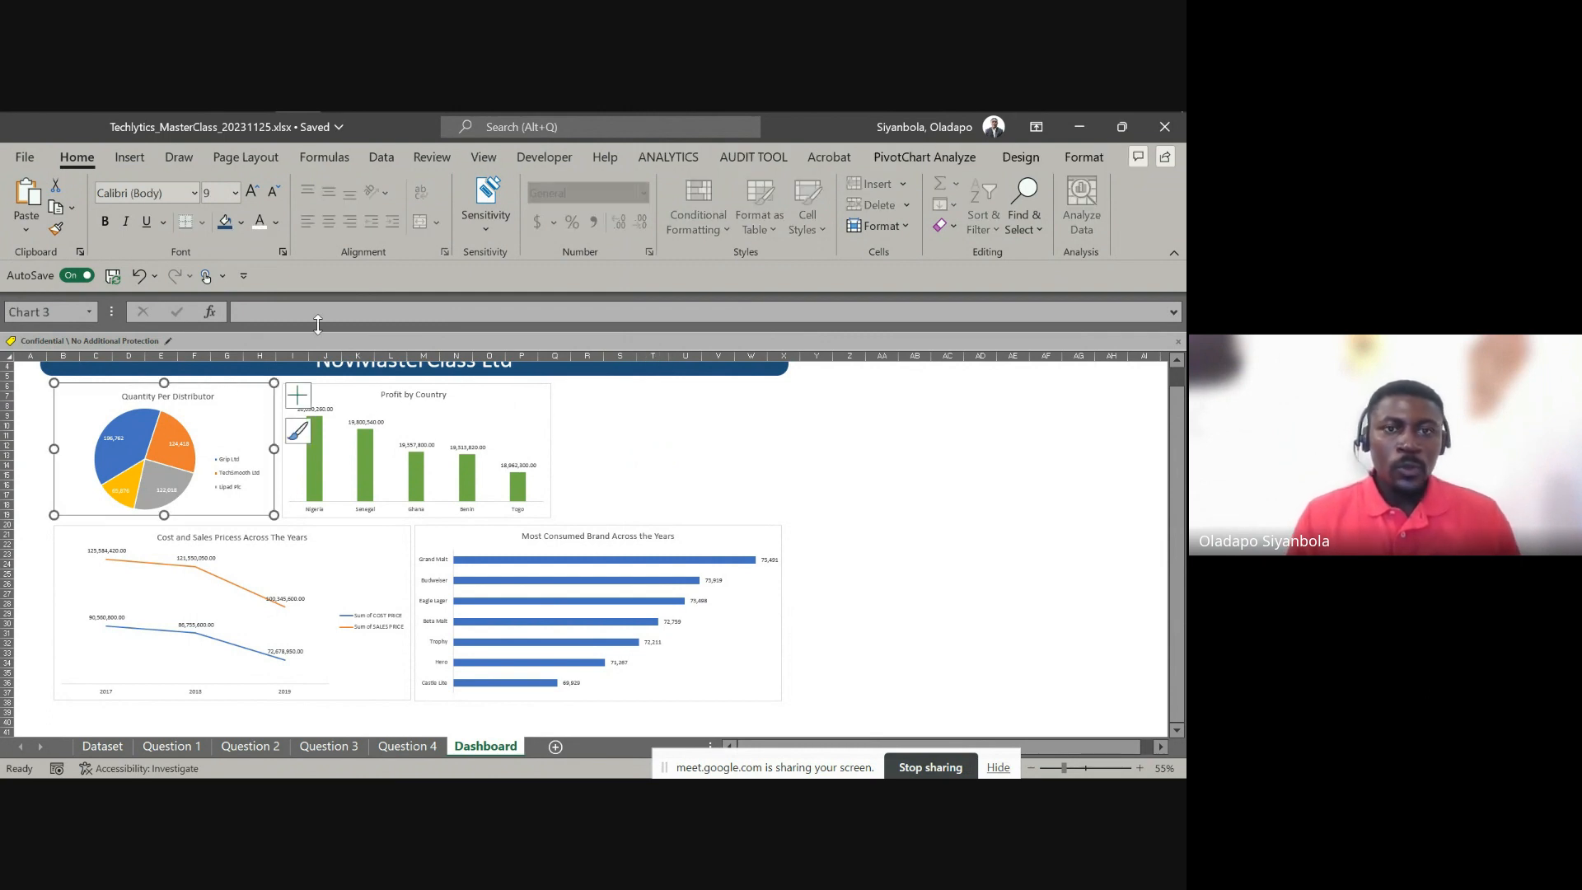
pyautogui.click(186, 748)
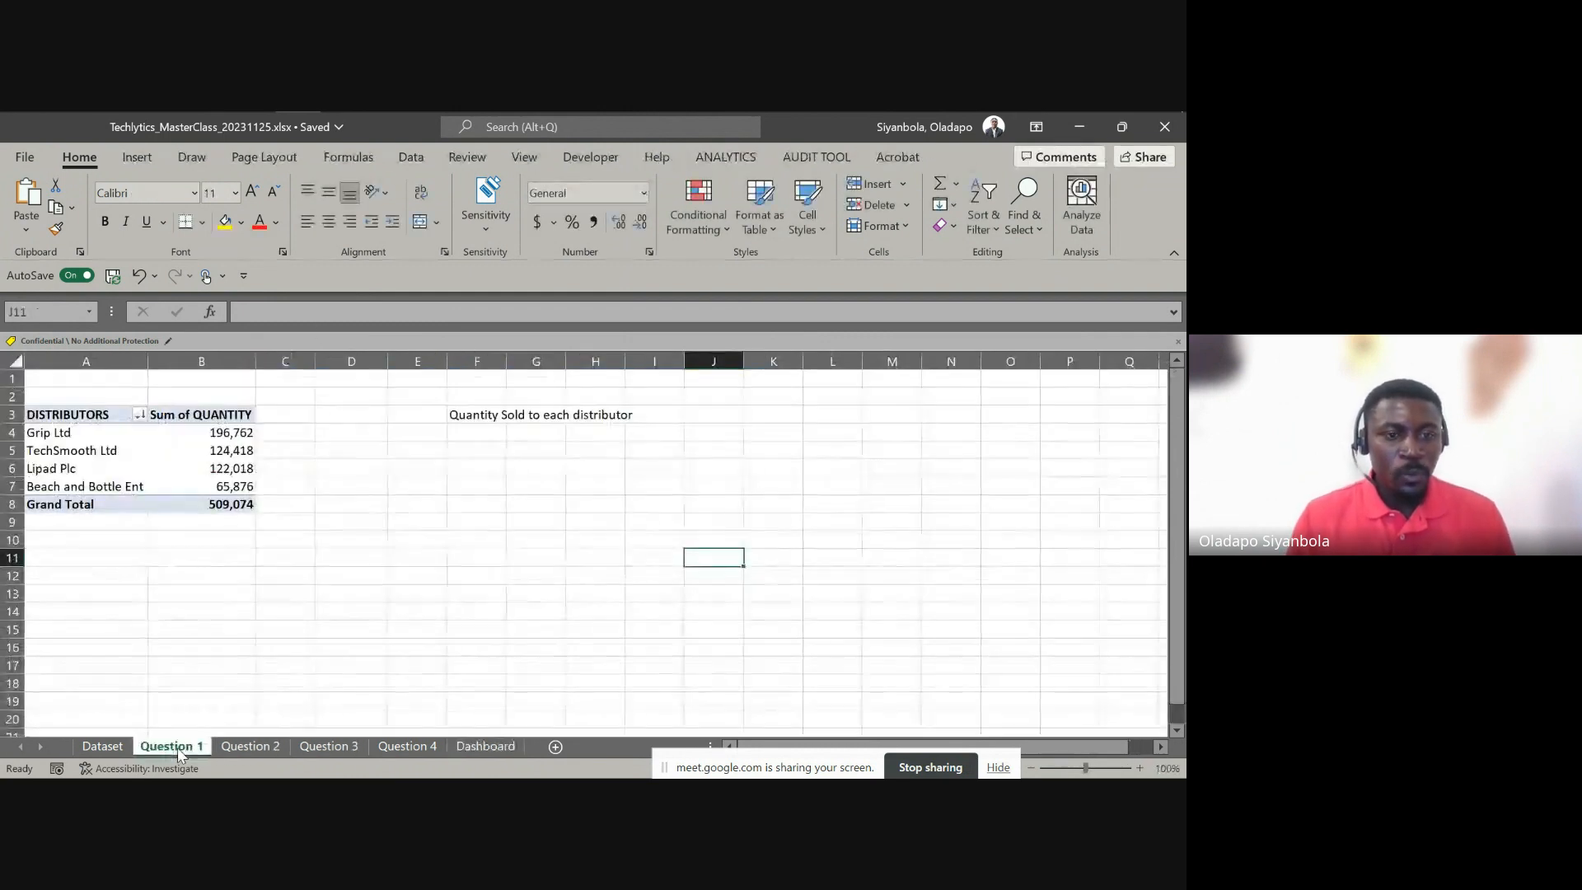
pyautogui.click(116, 747)
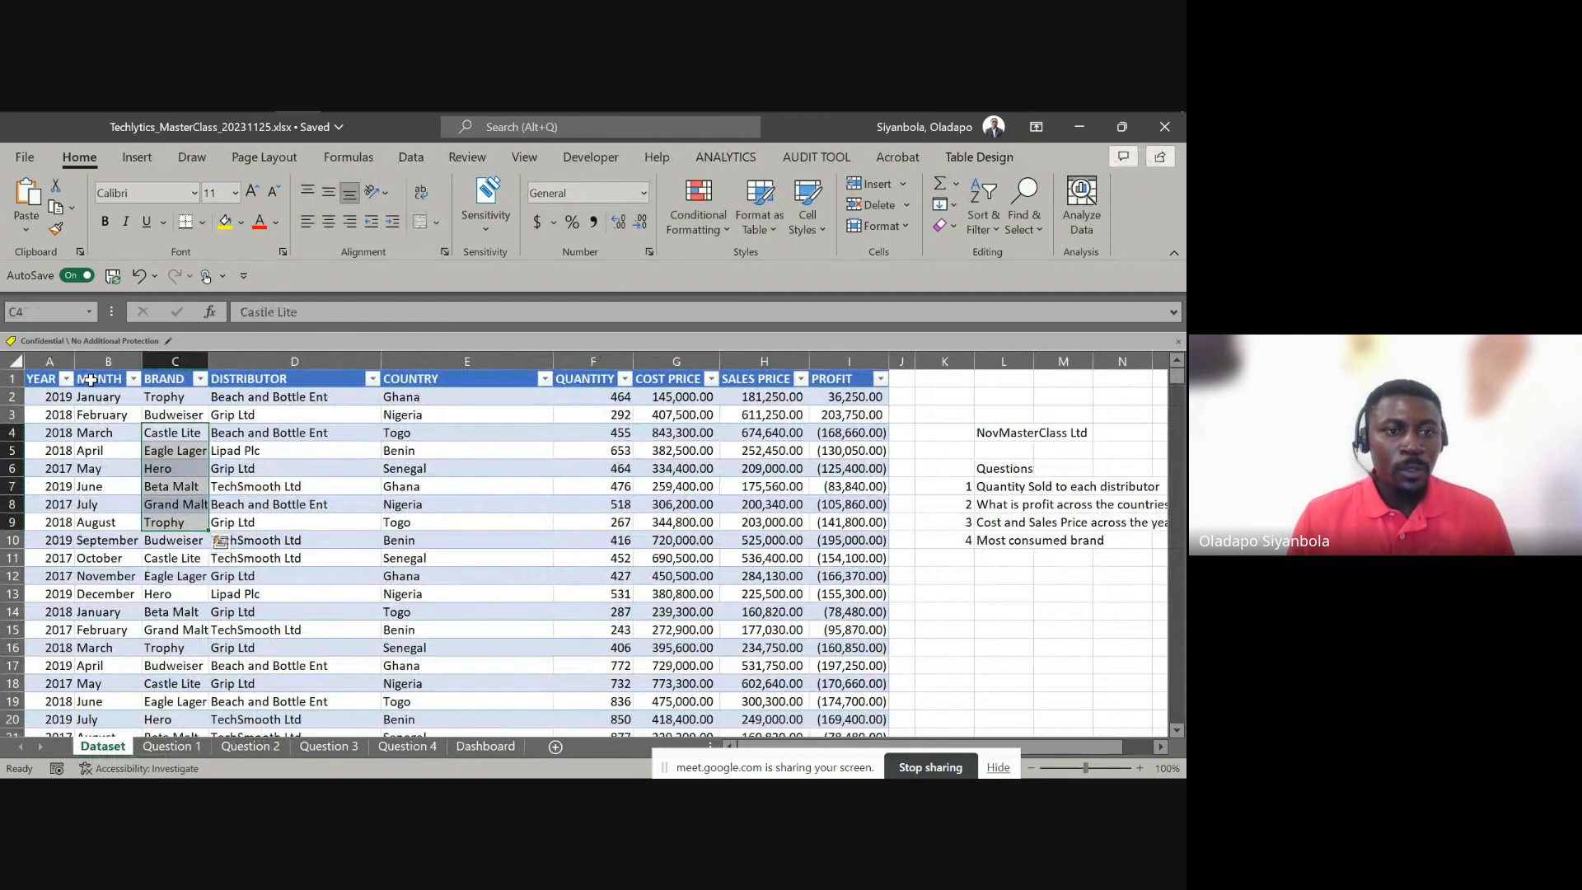
pyautogui.moveTo(91, 380); pyautogui.dragTo(838, 387)
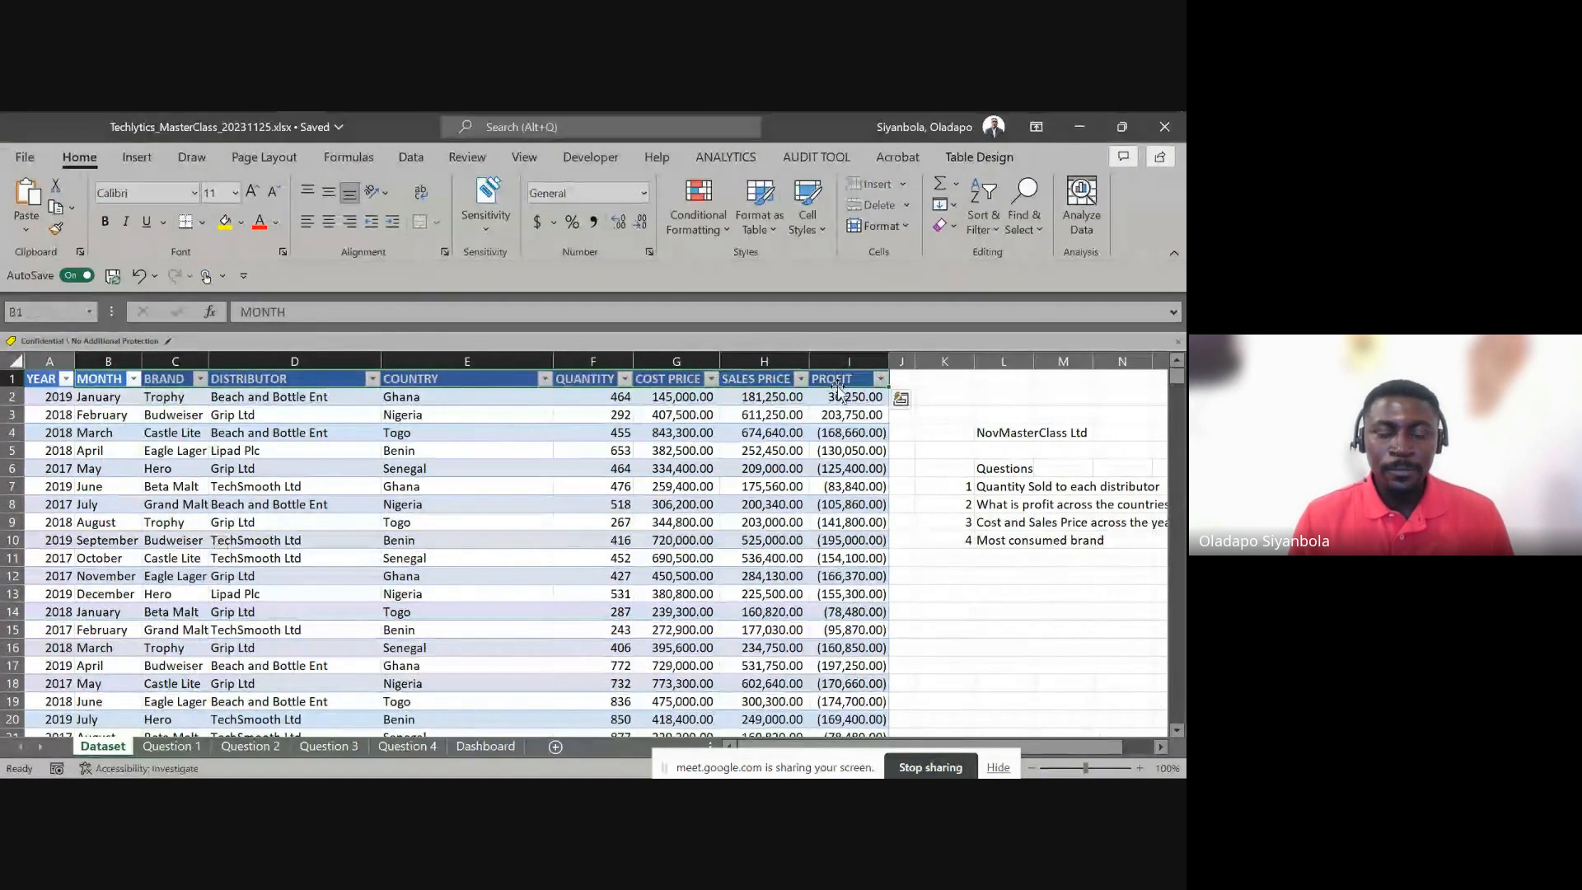
pyautogui.click(485, 747)
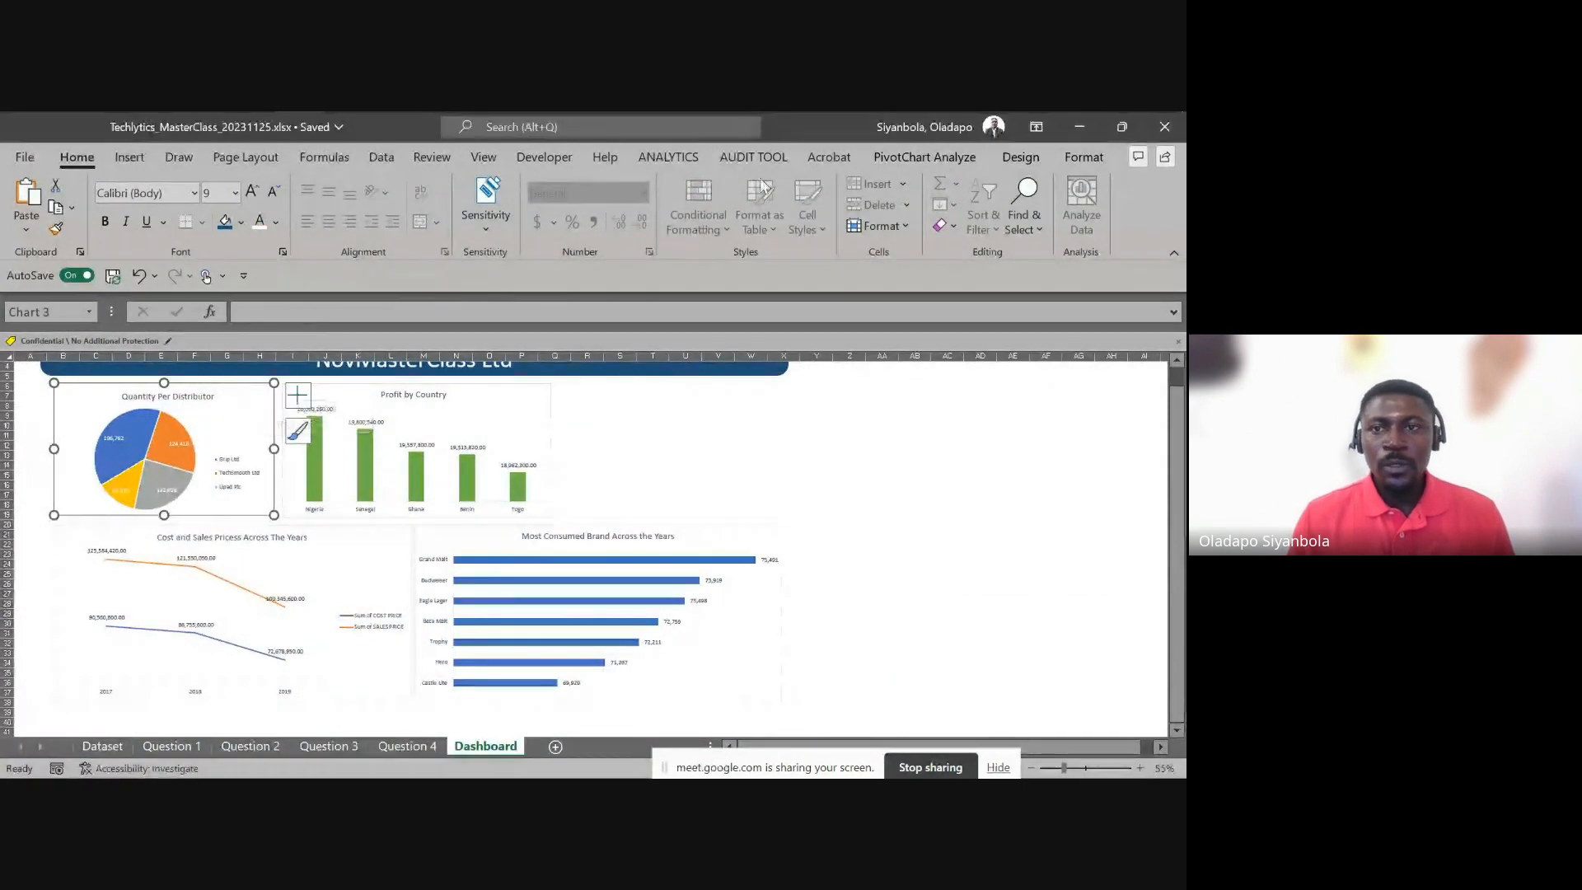
# Insert slicers for YEAR, BRAND and DISTRIBUTOR from the Quantity Per Distributor pie chart
pyautogui.click(948, 157)
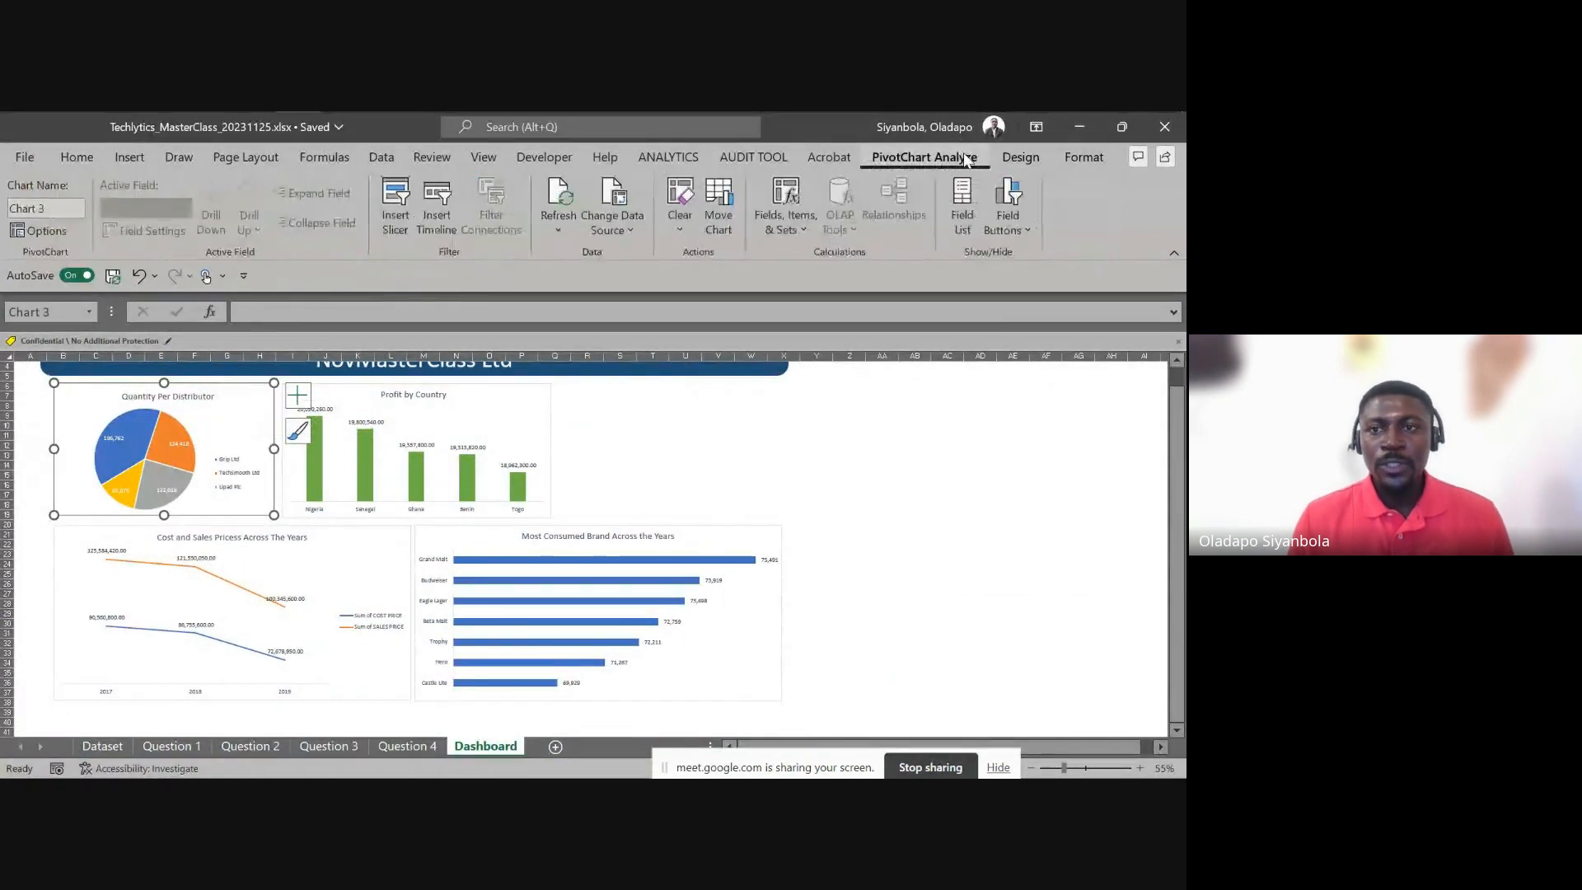
pyautogui.click(396, 207)
pyautogui.moveTo(620, 159); pyautogui.dragTo(921, 202)
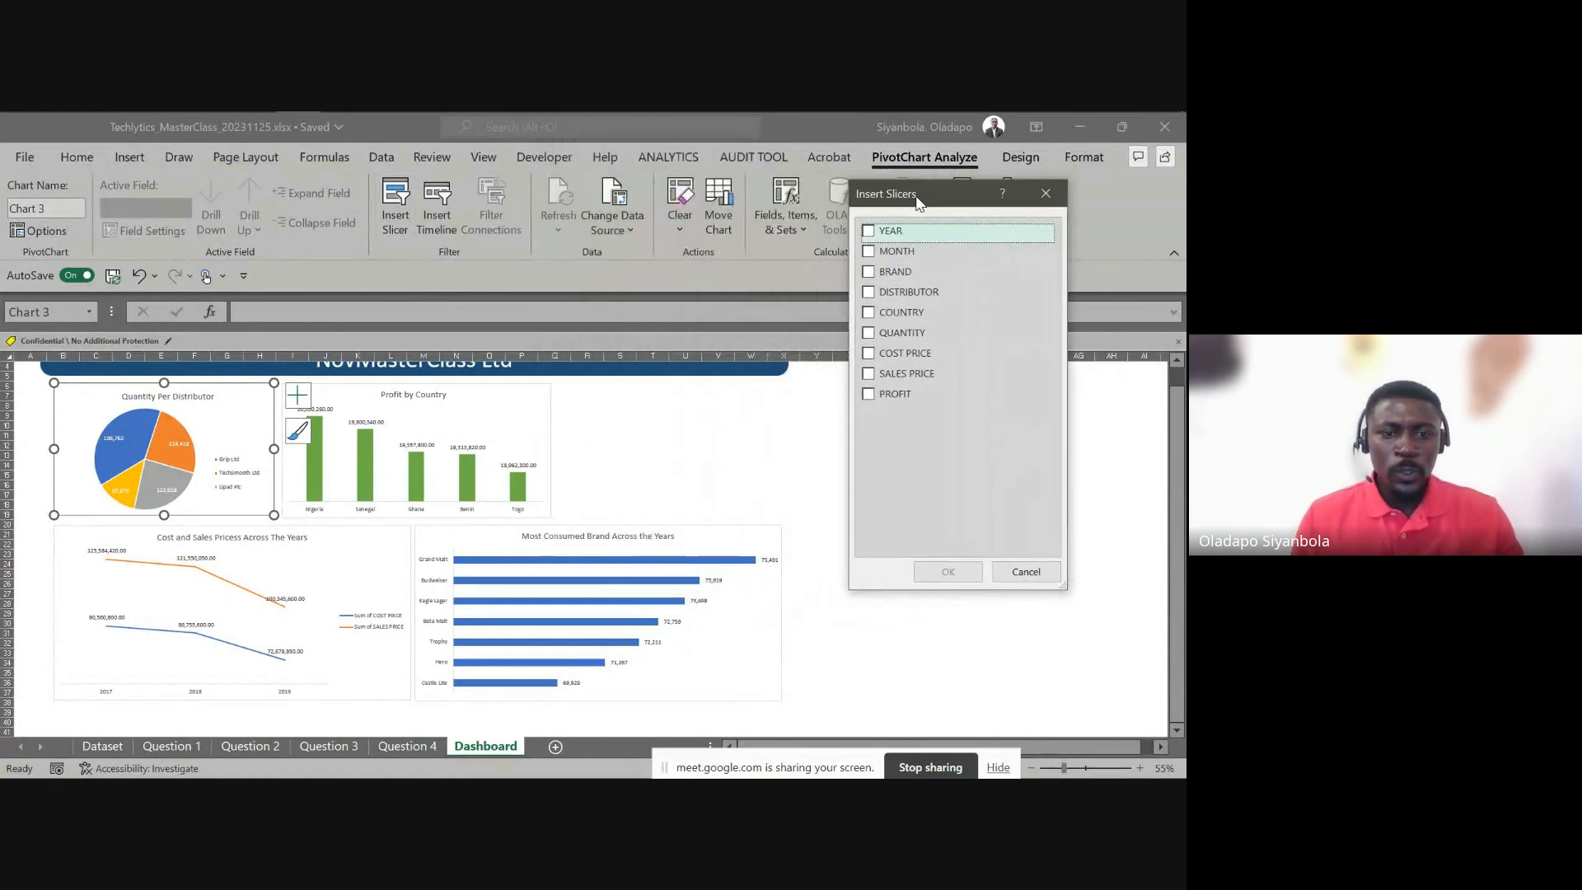
pyautogui.click(869, 233)
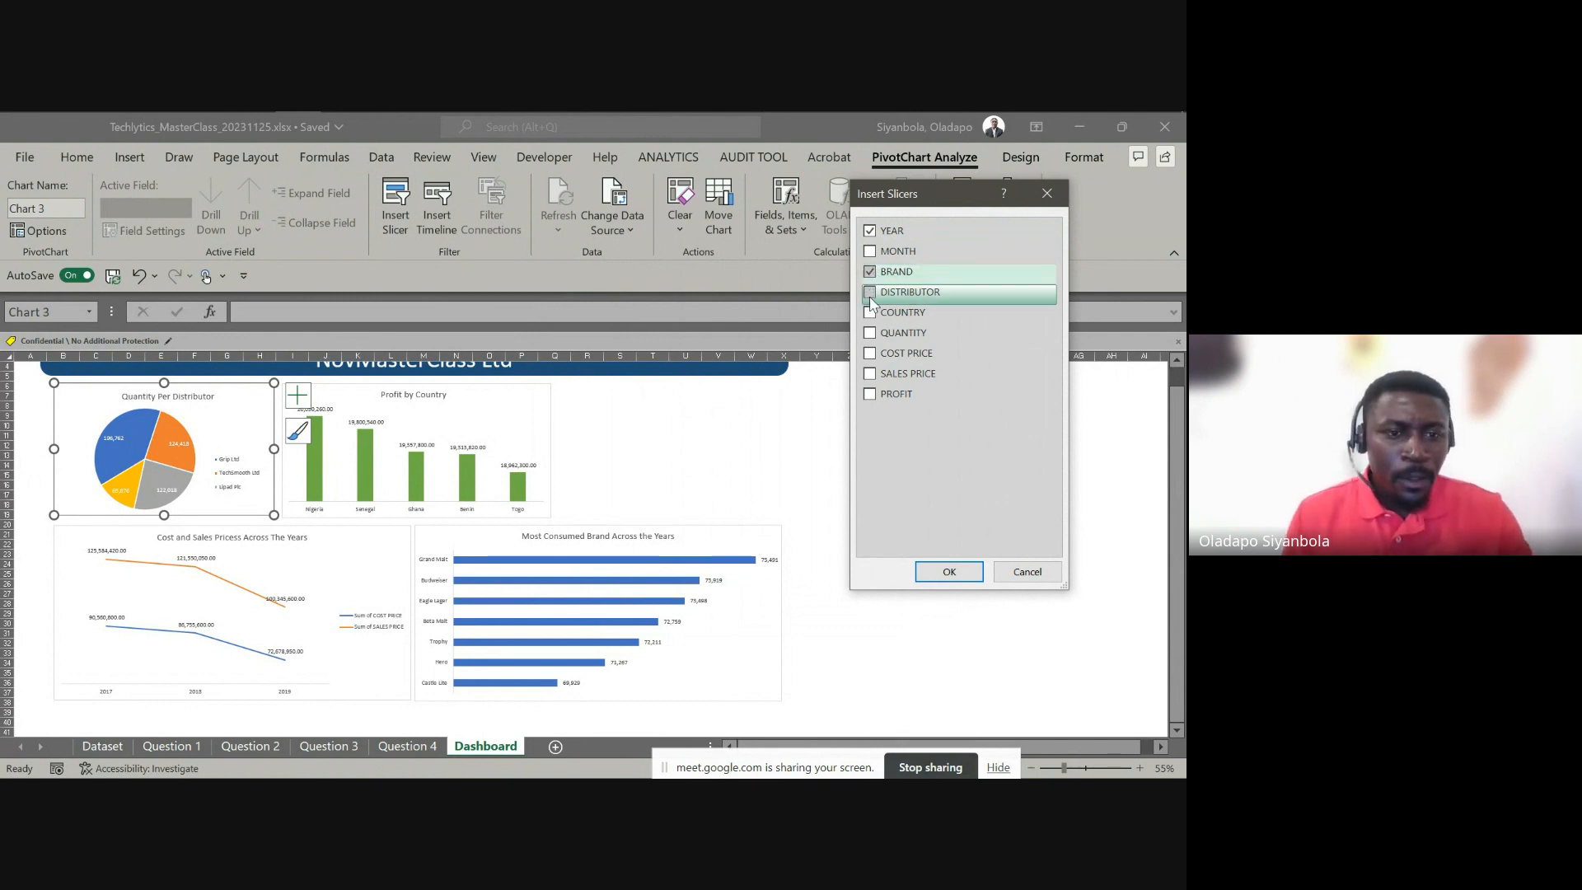
pyautogui.click(870, 295)
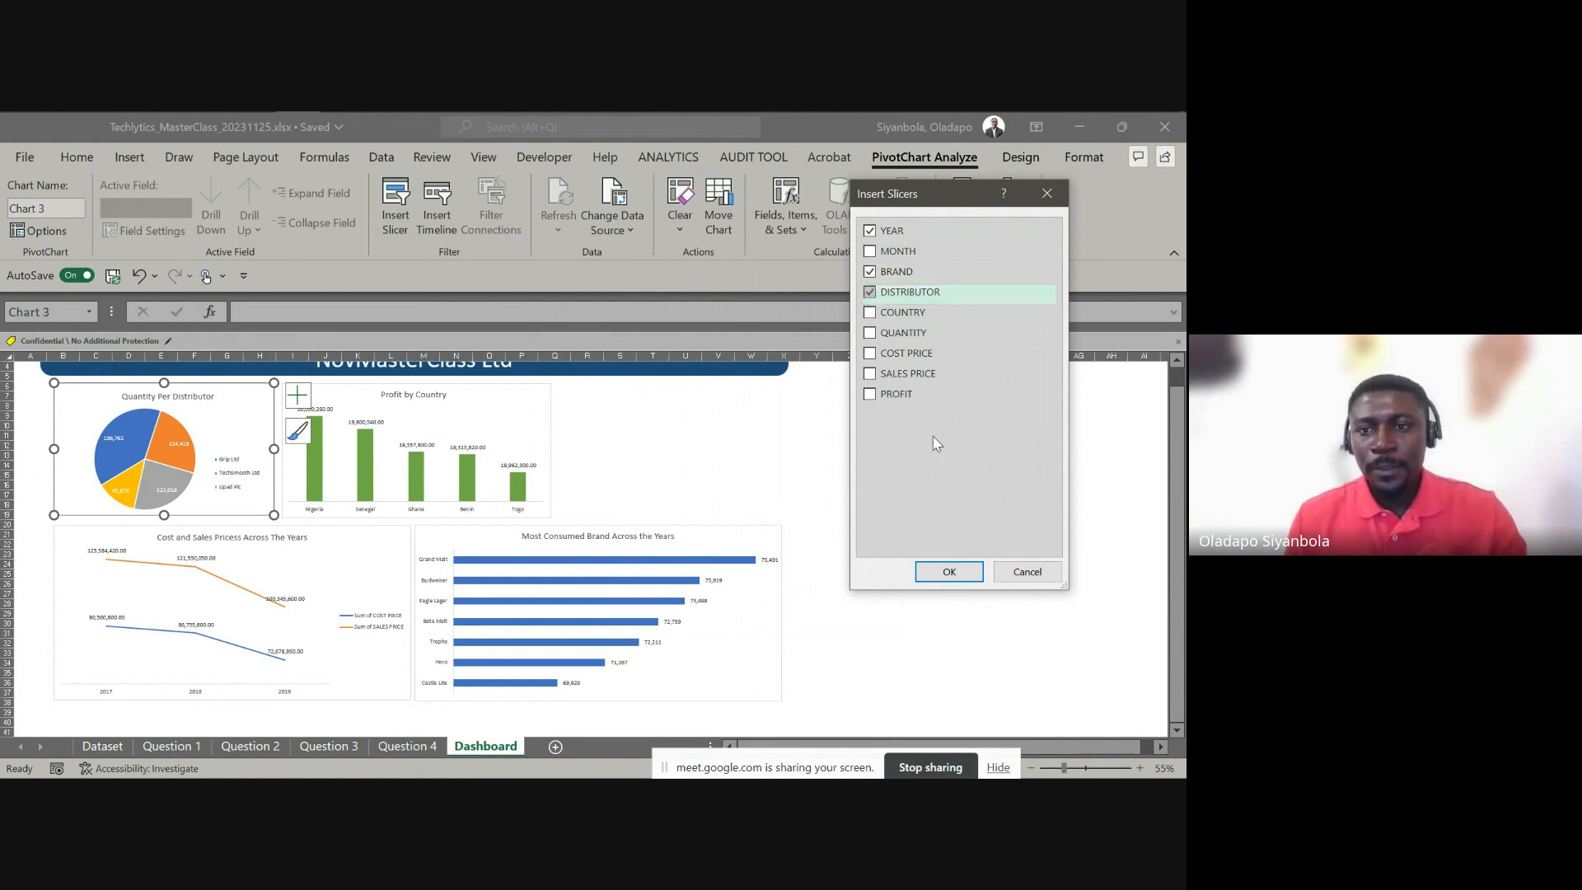
pyautogui.click(950, 571)
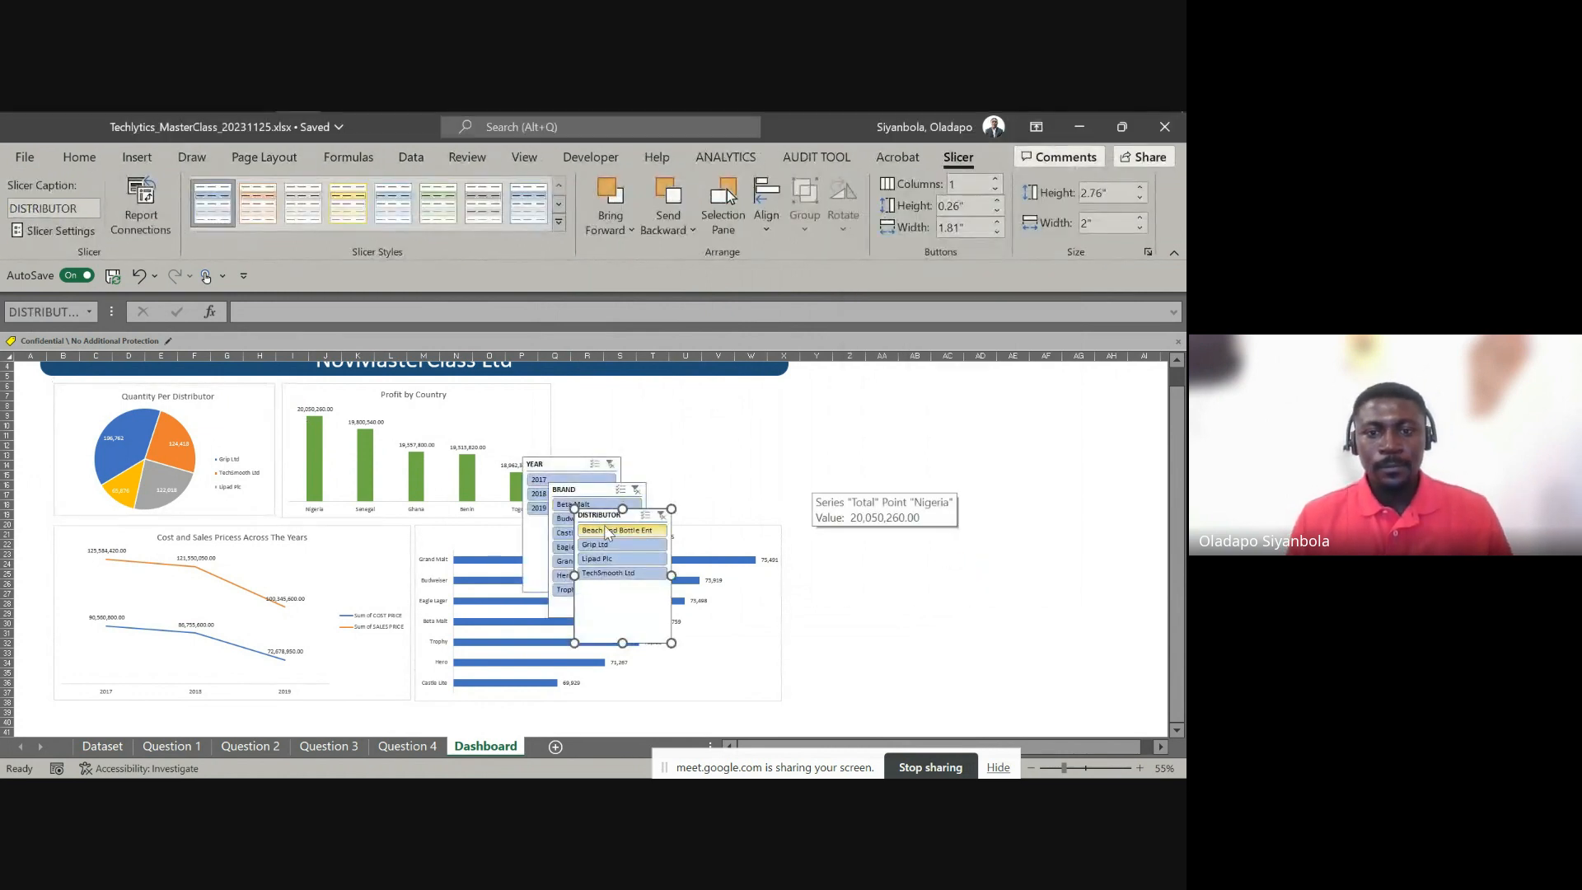
# Separate the slicers, placing YEAR beside the Profit by Country chart and BRAND and DISTRIBUTOR in the empty area beyond the charts
pyautogui.moveTo(599, 518); pyautogui.dragTo(930, 423)
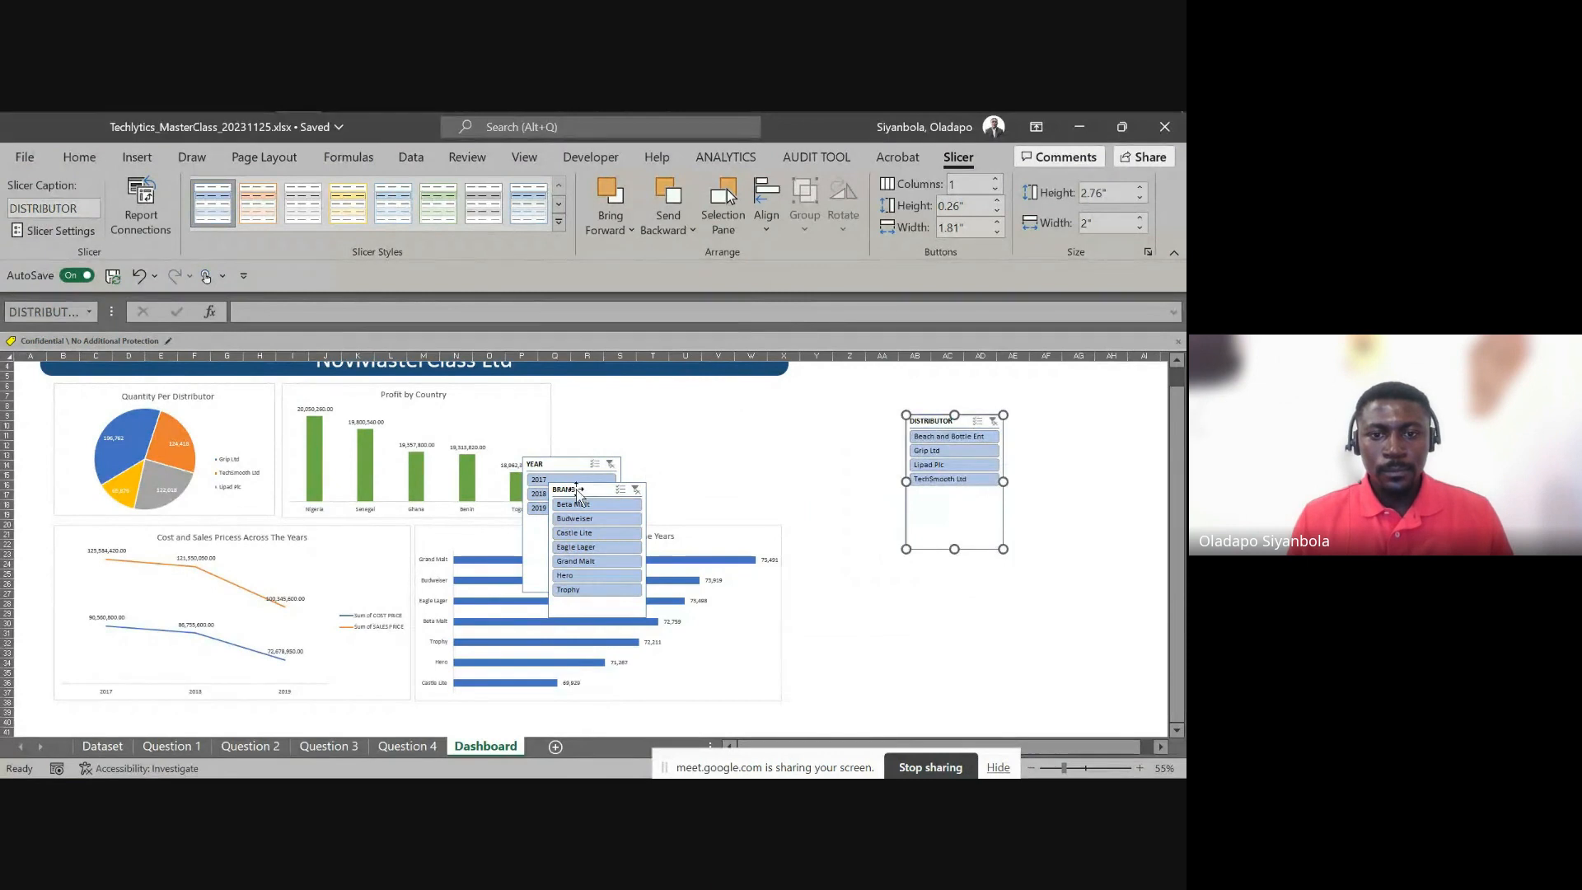
pyautogui.moveTo(586, 486); pyautogui.dragTo(821, 419)
pyautogui.moveTo(556, 462); pyautogui.dragTo(611, 389)
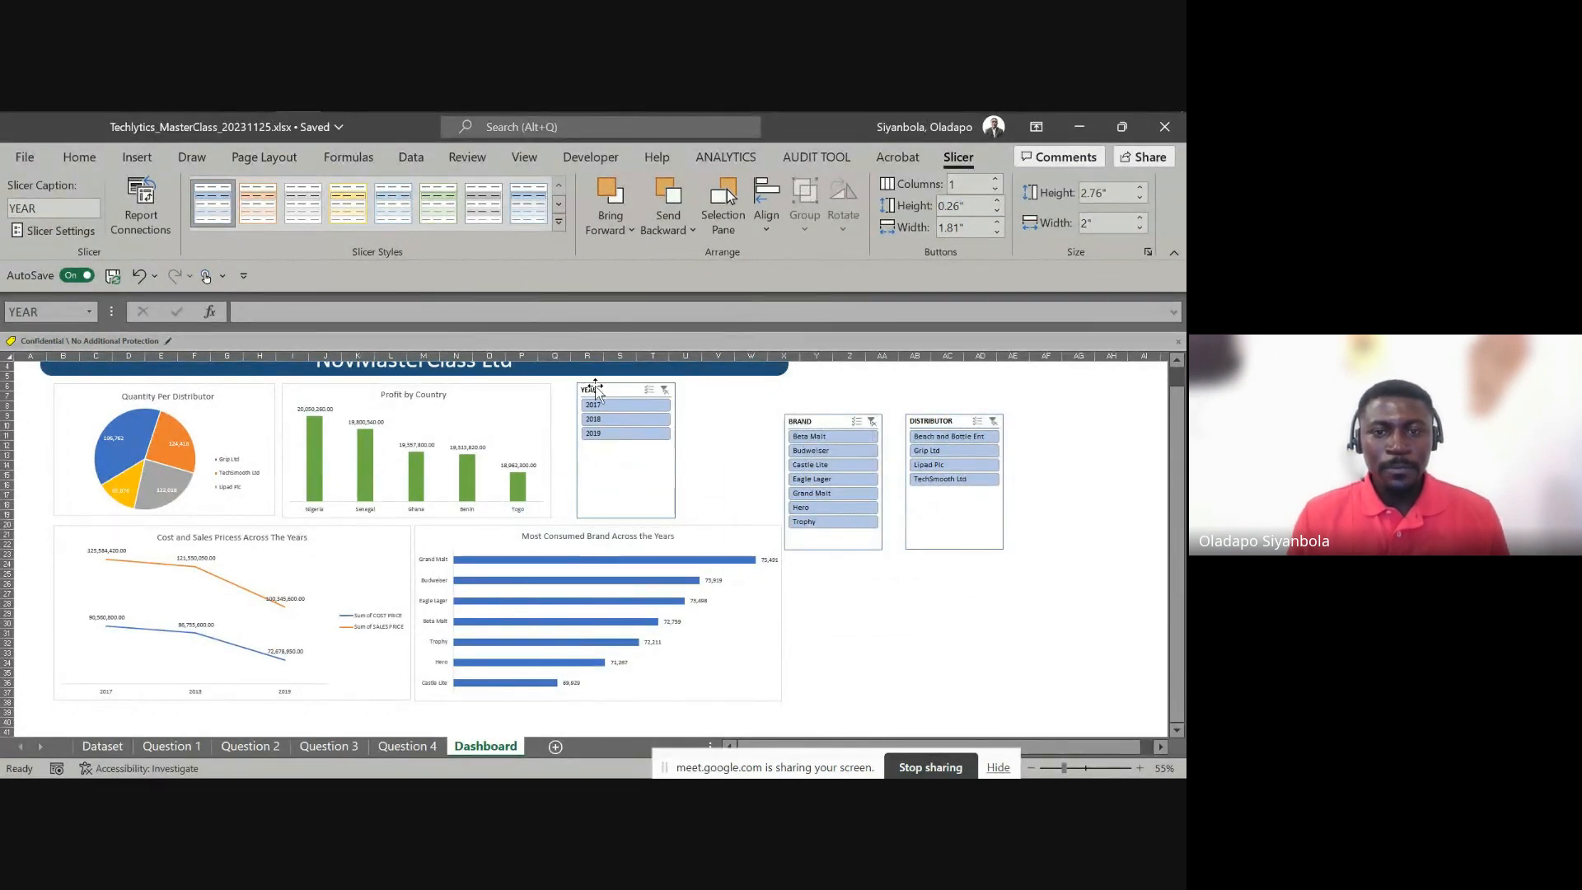
# Test the YEAR slicer by filtering to 2017, clear the filter, and inspect the pie chart at 70% zoom
pyautogui.click(620, 408)
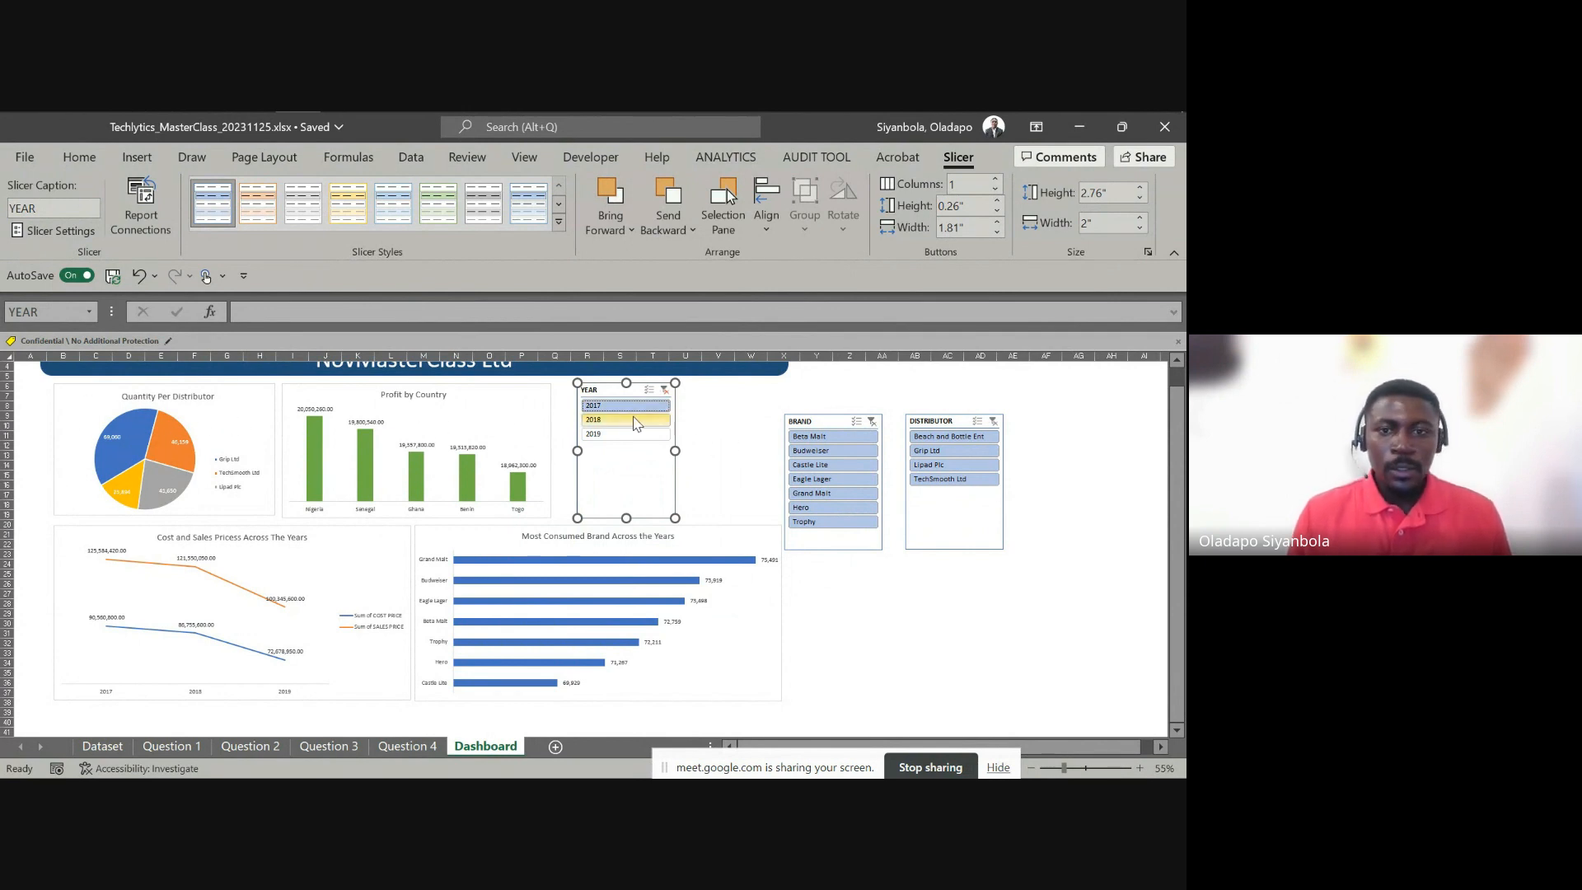
pyautogui.click(664, 390)
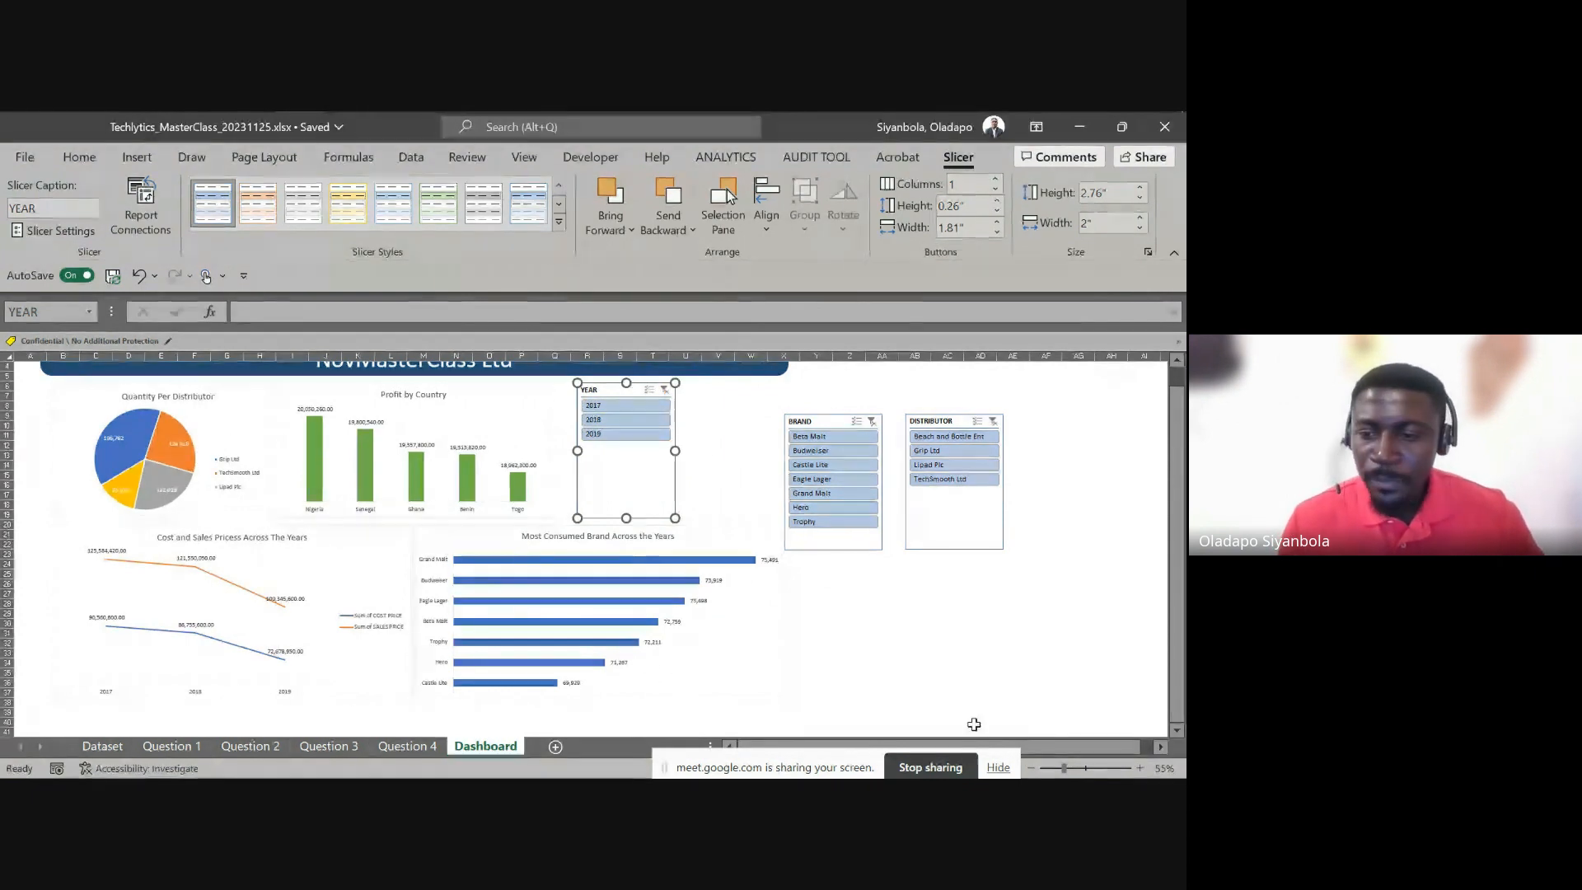
pyautogui.click(1140, 767)
pyautogui.click(1140, 767)
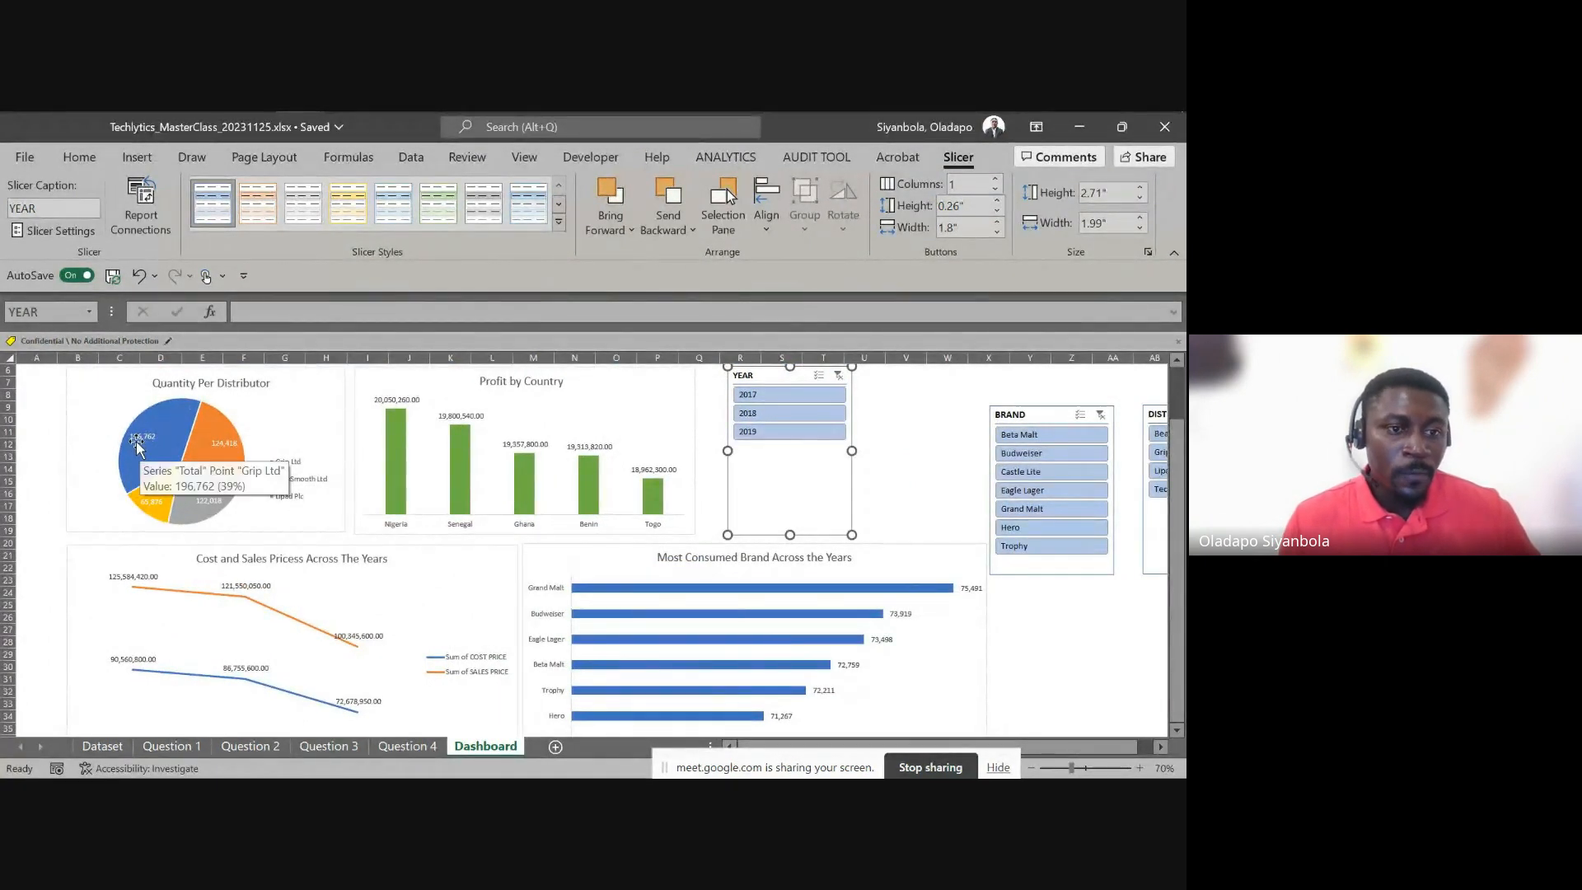
pyautogui.moveTo(137, 453)
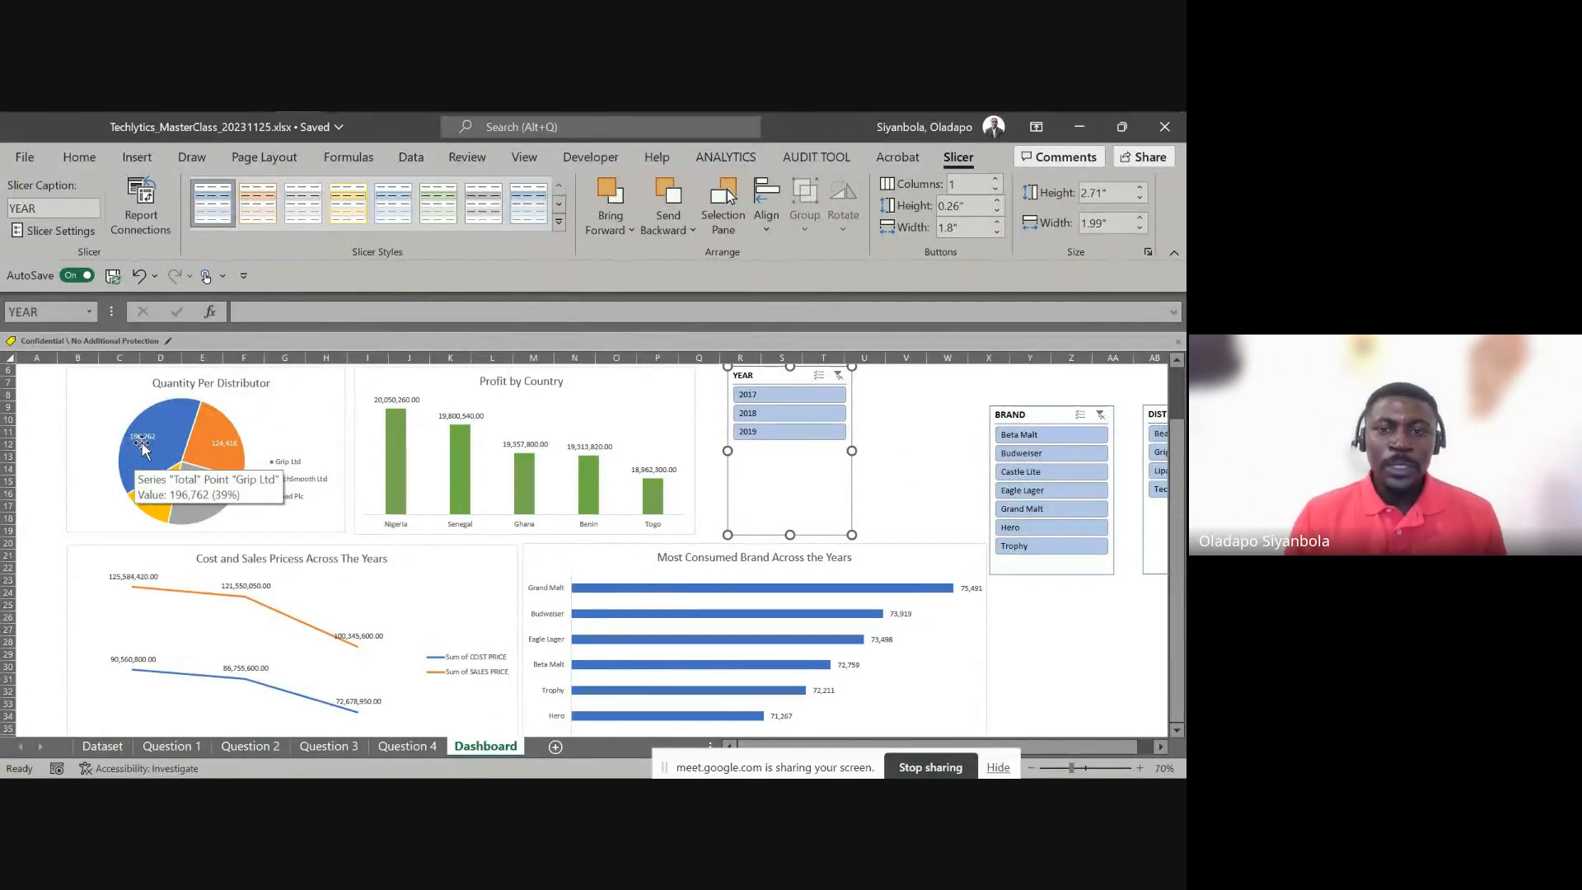
# Test the YEAR slicer on the Quantity Per Distributor pie chart by switching between 2017, 2018 and 2019, and clear the filter
pyautogui.click(799, 397)
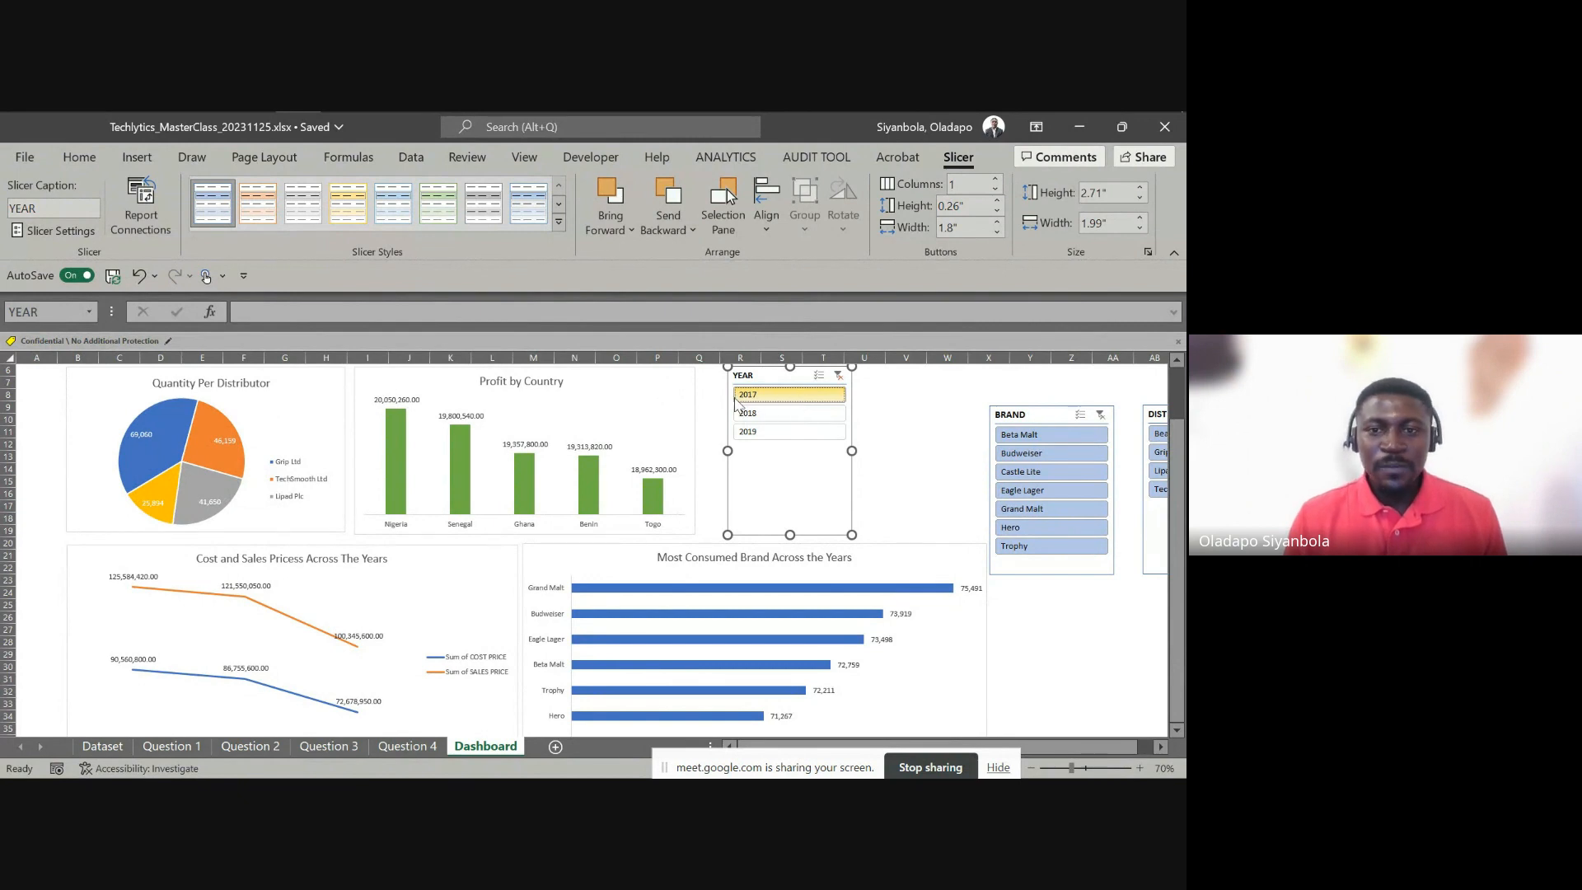
pyautogui.moveTo(136, 449)
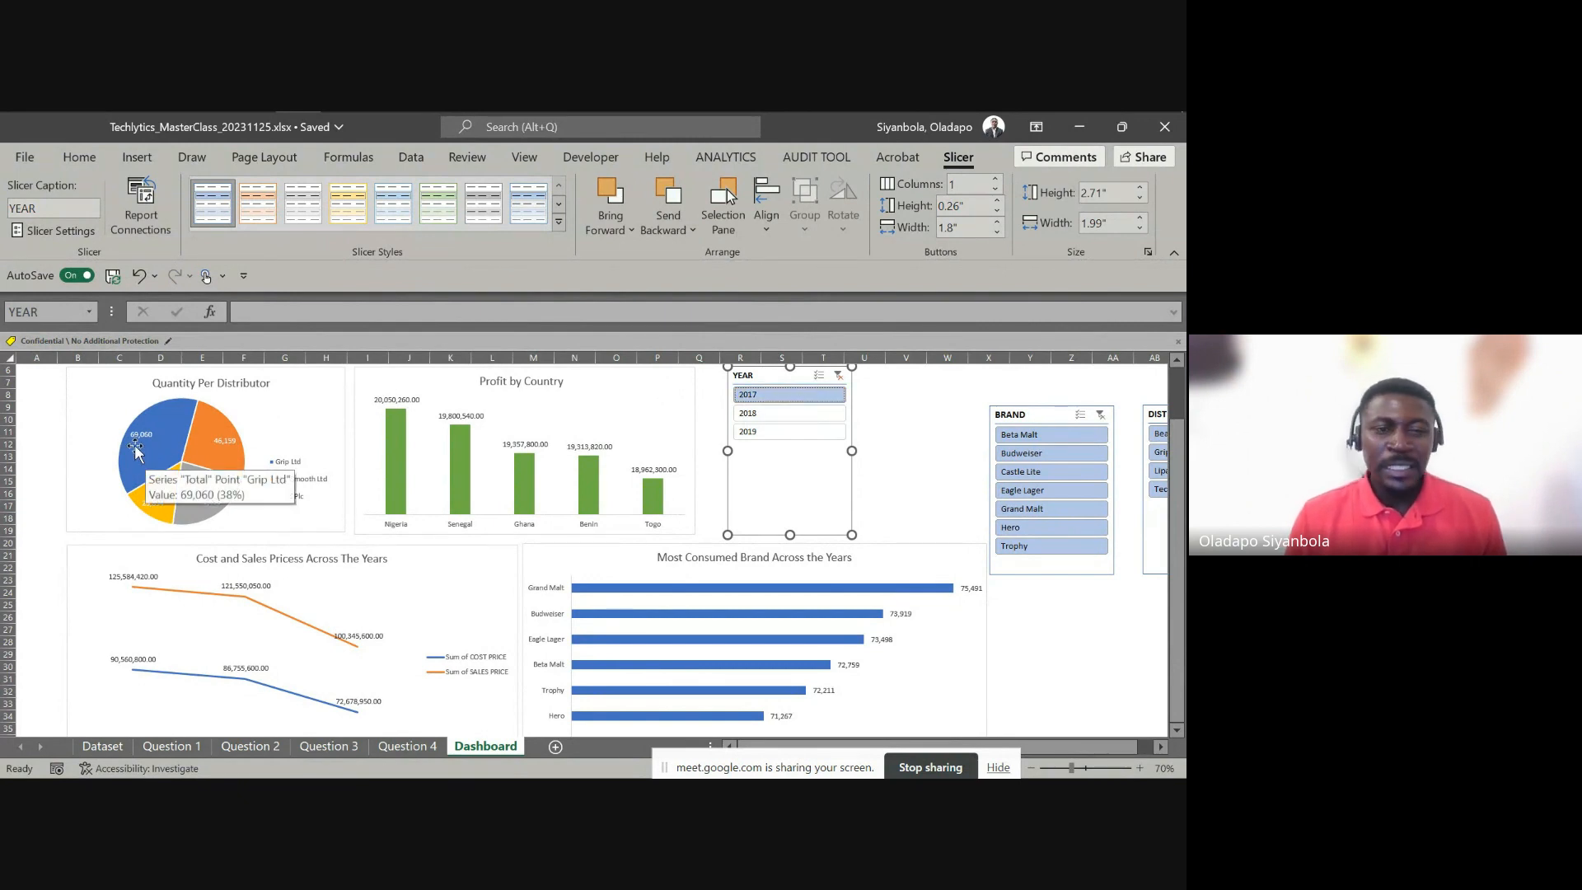
pyautogui.click(803, 416)
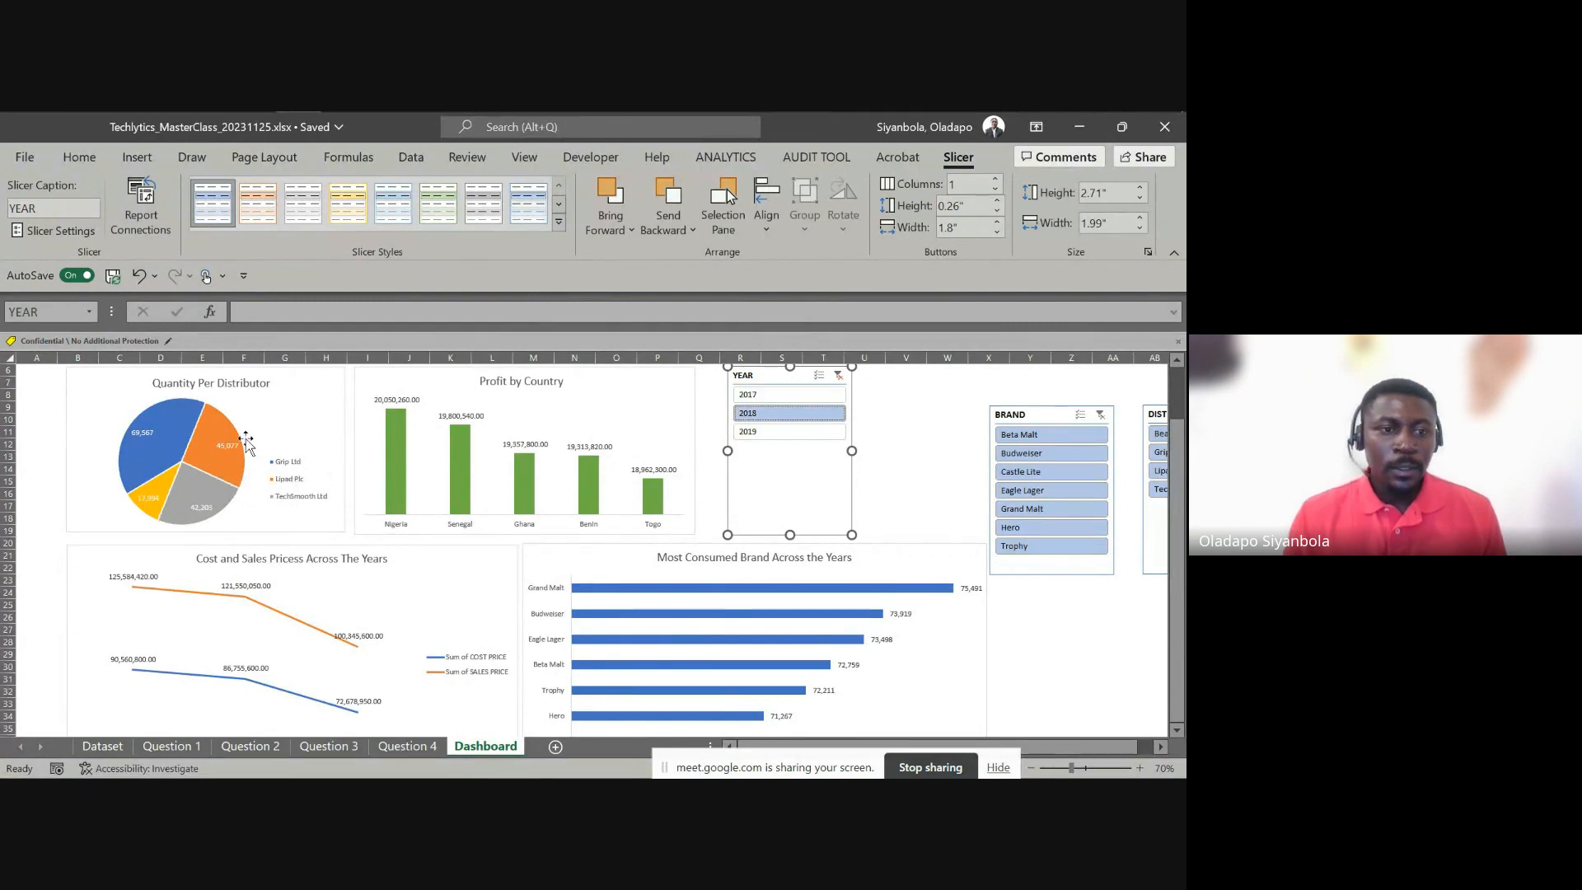
pyautogui.click(750, 396)
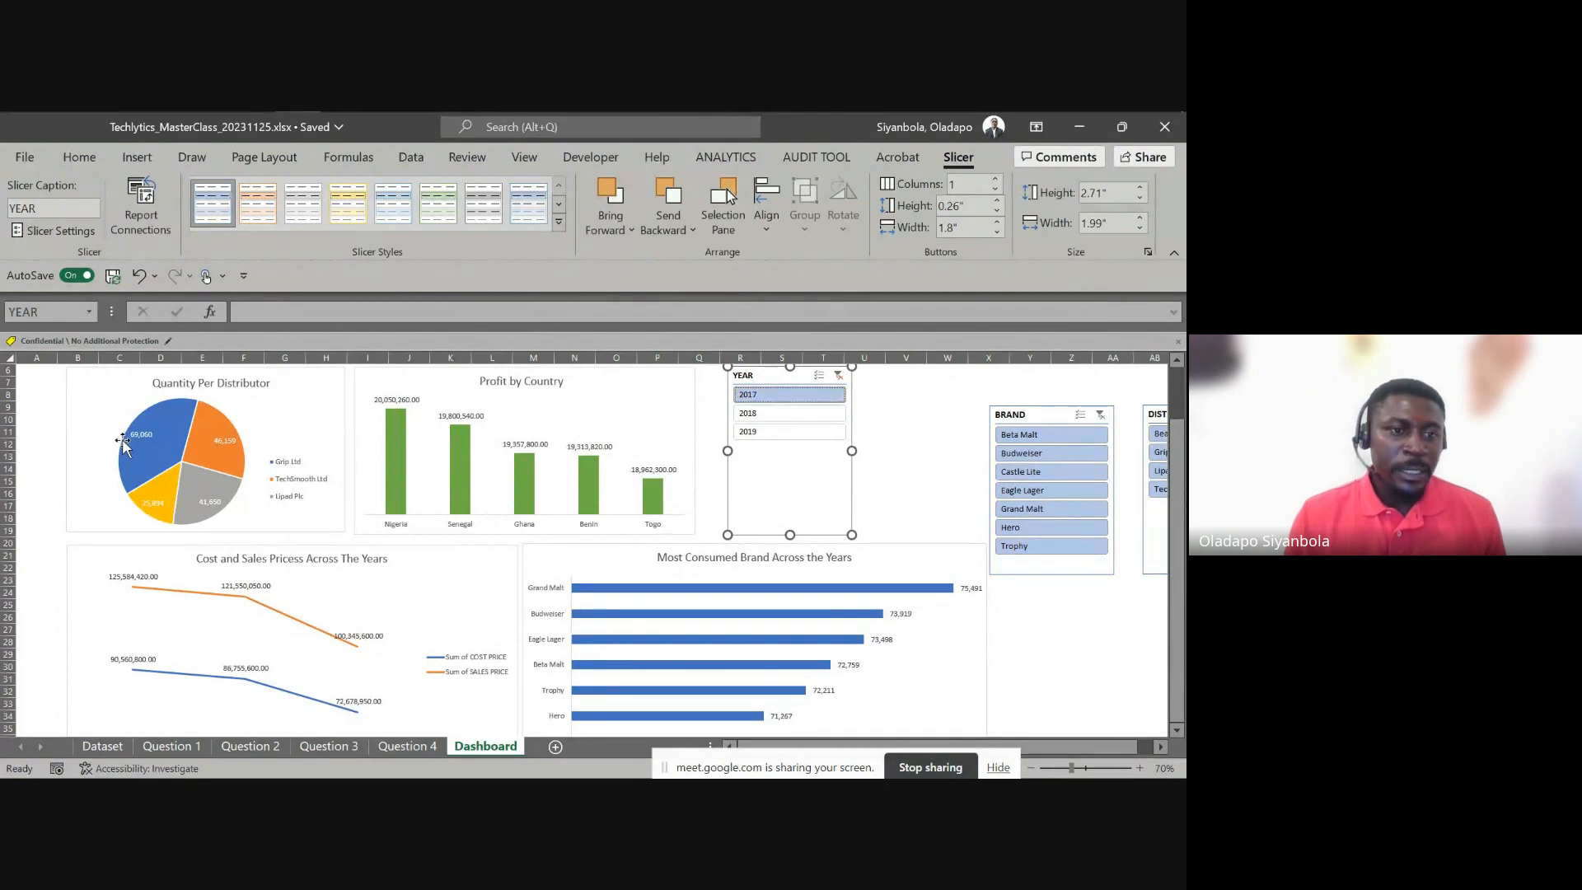
pyautogui.click(796, 422)
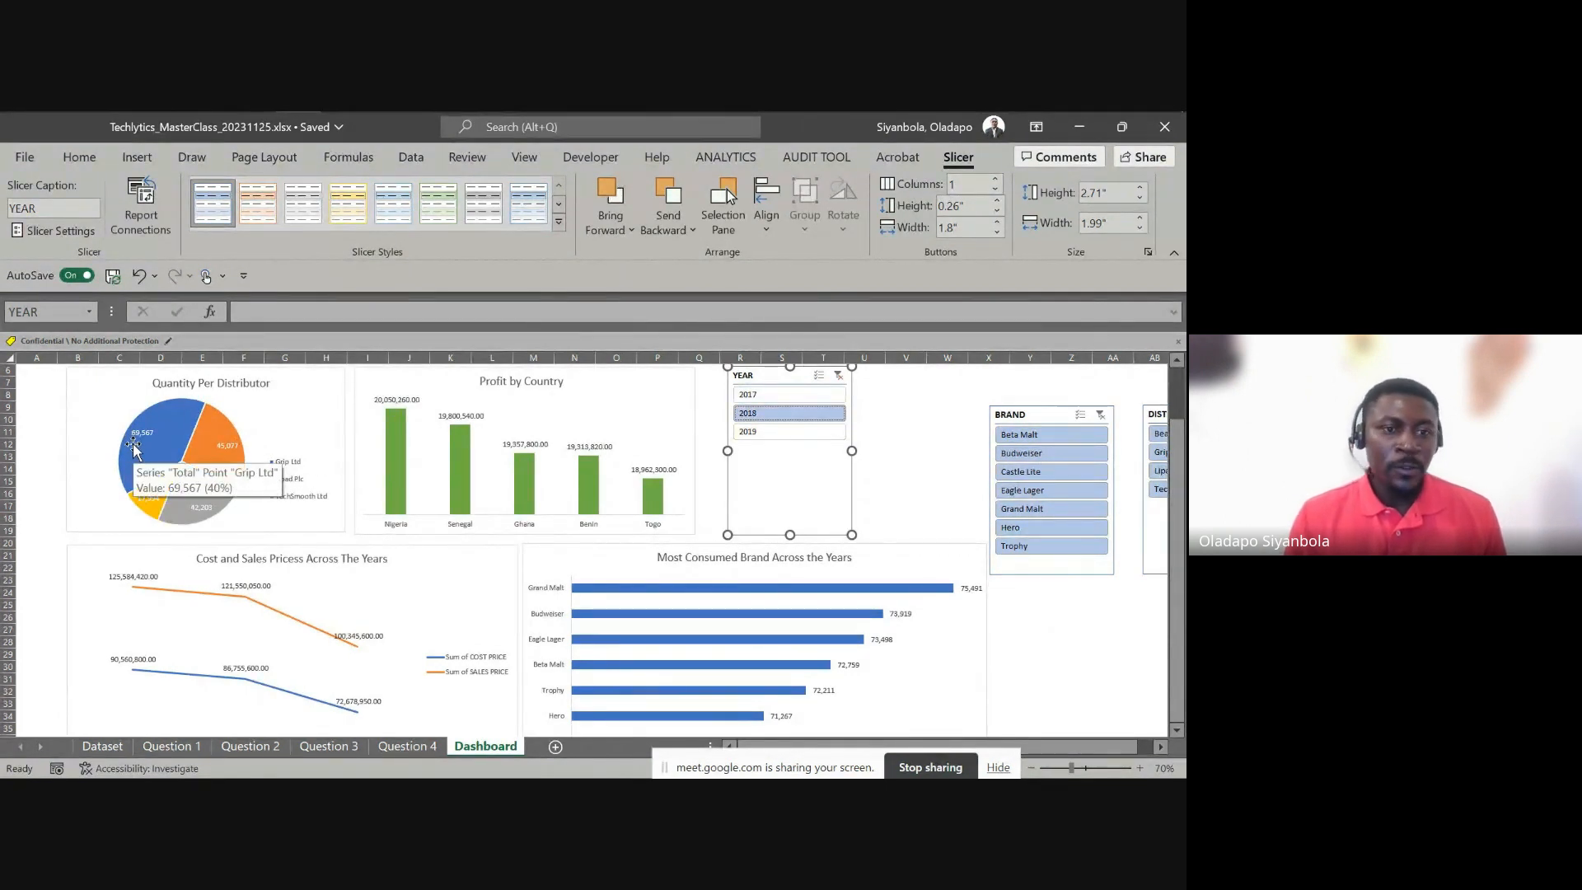
pyautogui.click(793, 437)
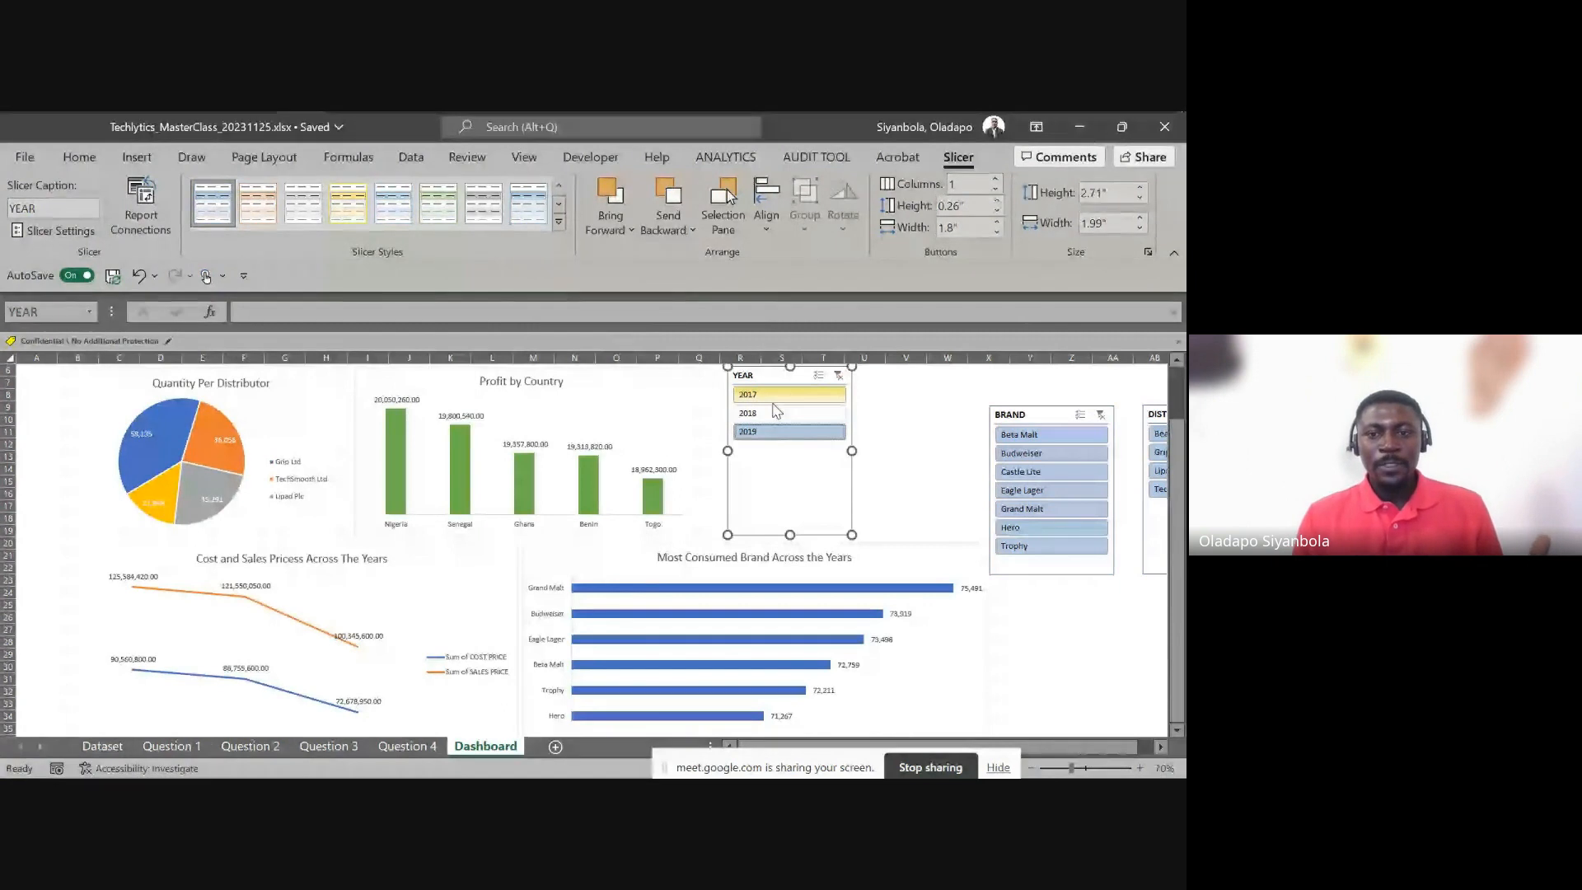
pyautogui.click(903, 464)
pyautogui.scroll(2, 903, 464)
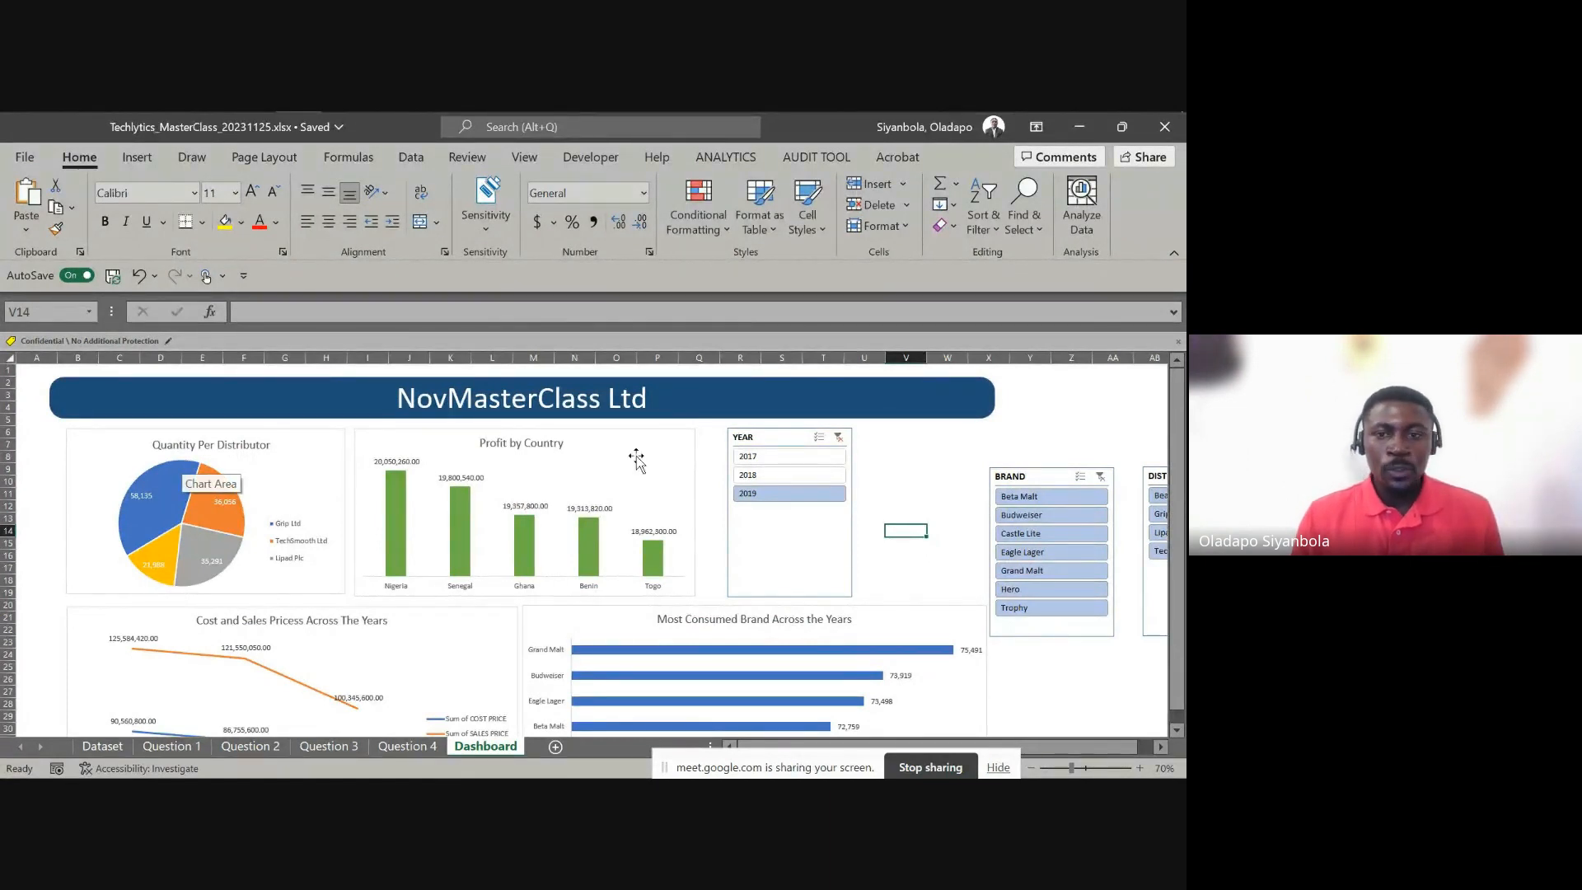
pyautogui.click(839, 437)
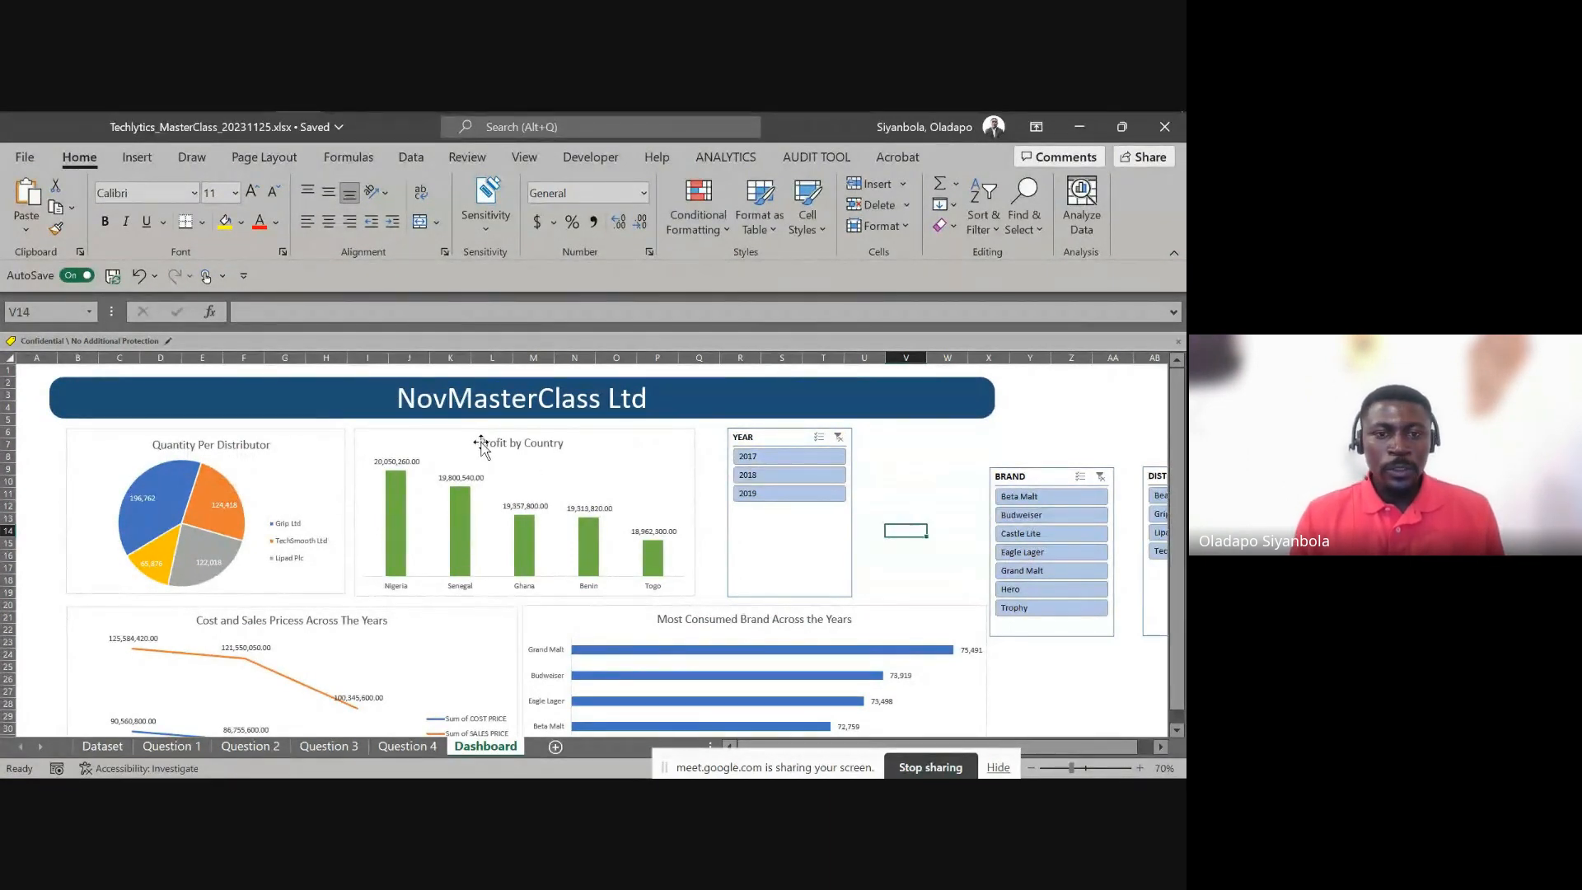
# Move the YEAR slicer closer to the Profit by Country chart and connect it to the Question 2, Question 3 and Question 4 pivot tables
pyautogui.moveTo(772, 438); pyautogui.dragTo(755, 440)
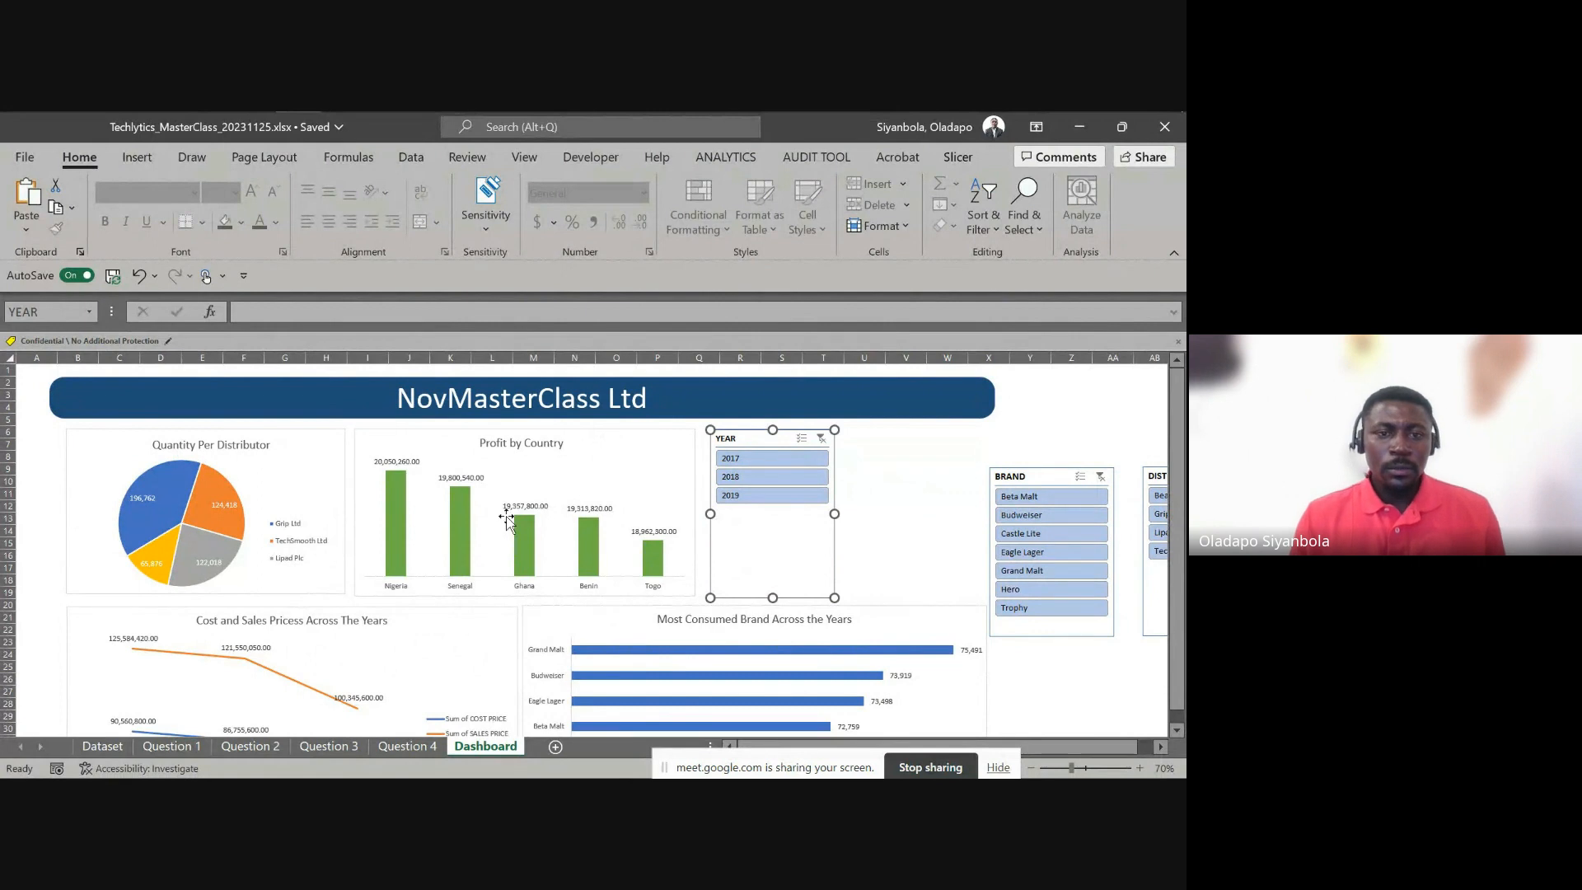
pyautogui.rightClick(729, 446)
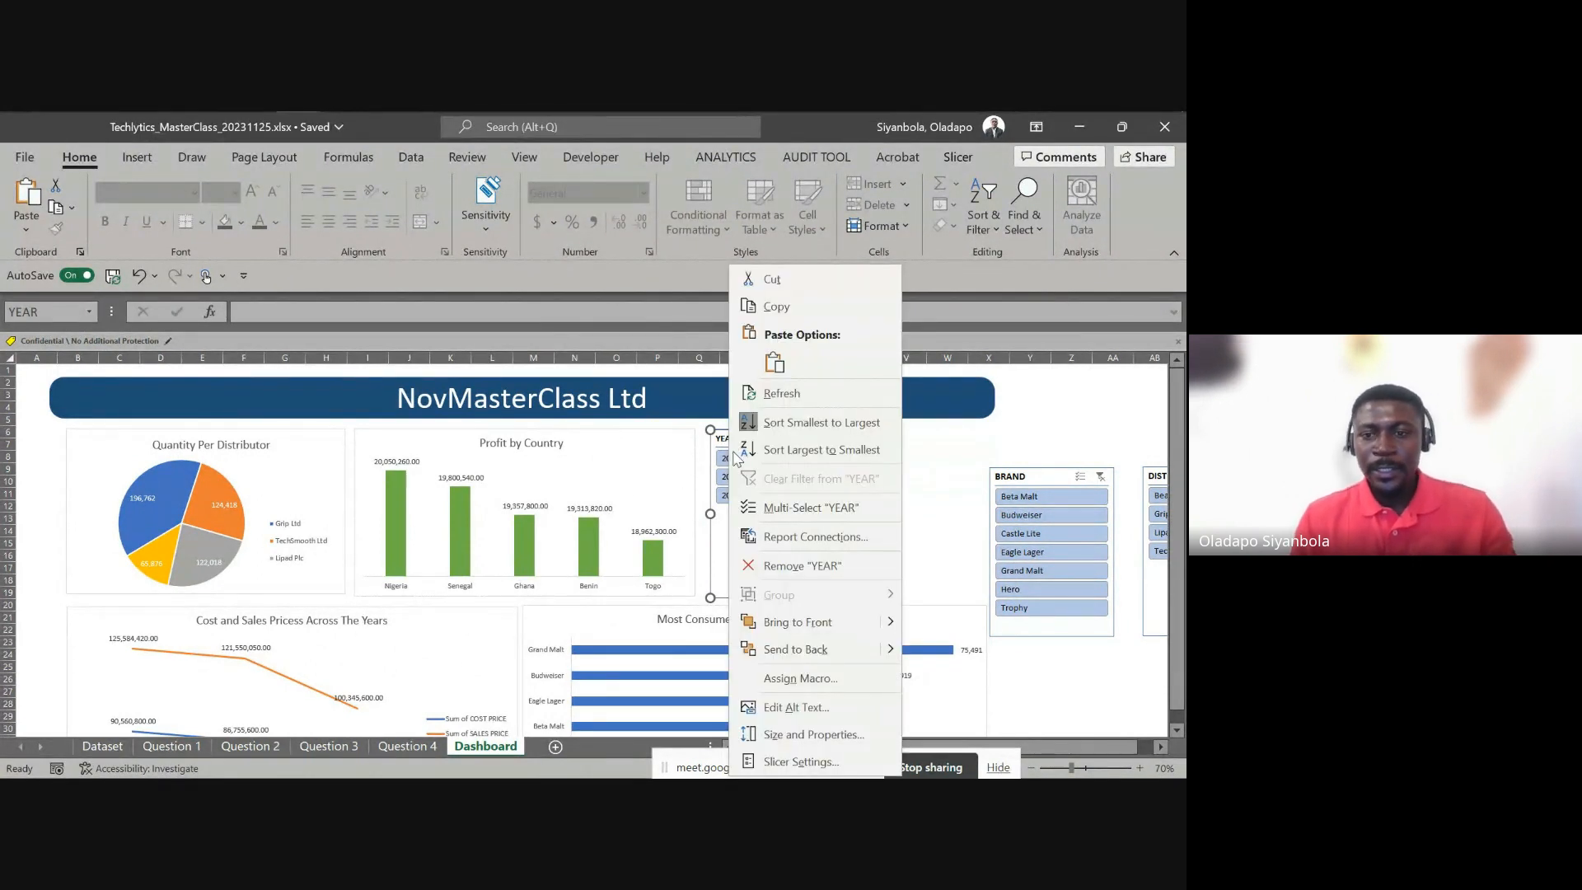
pyautogui.click(793, 537)
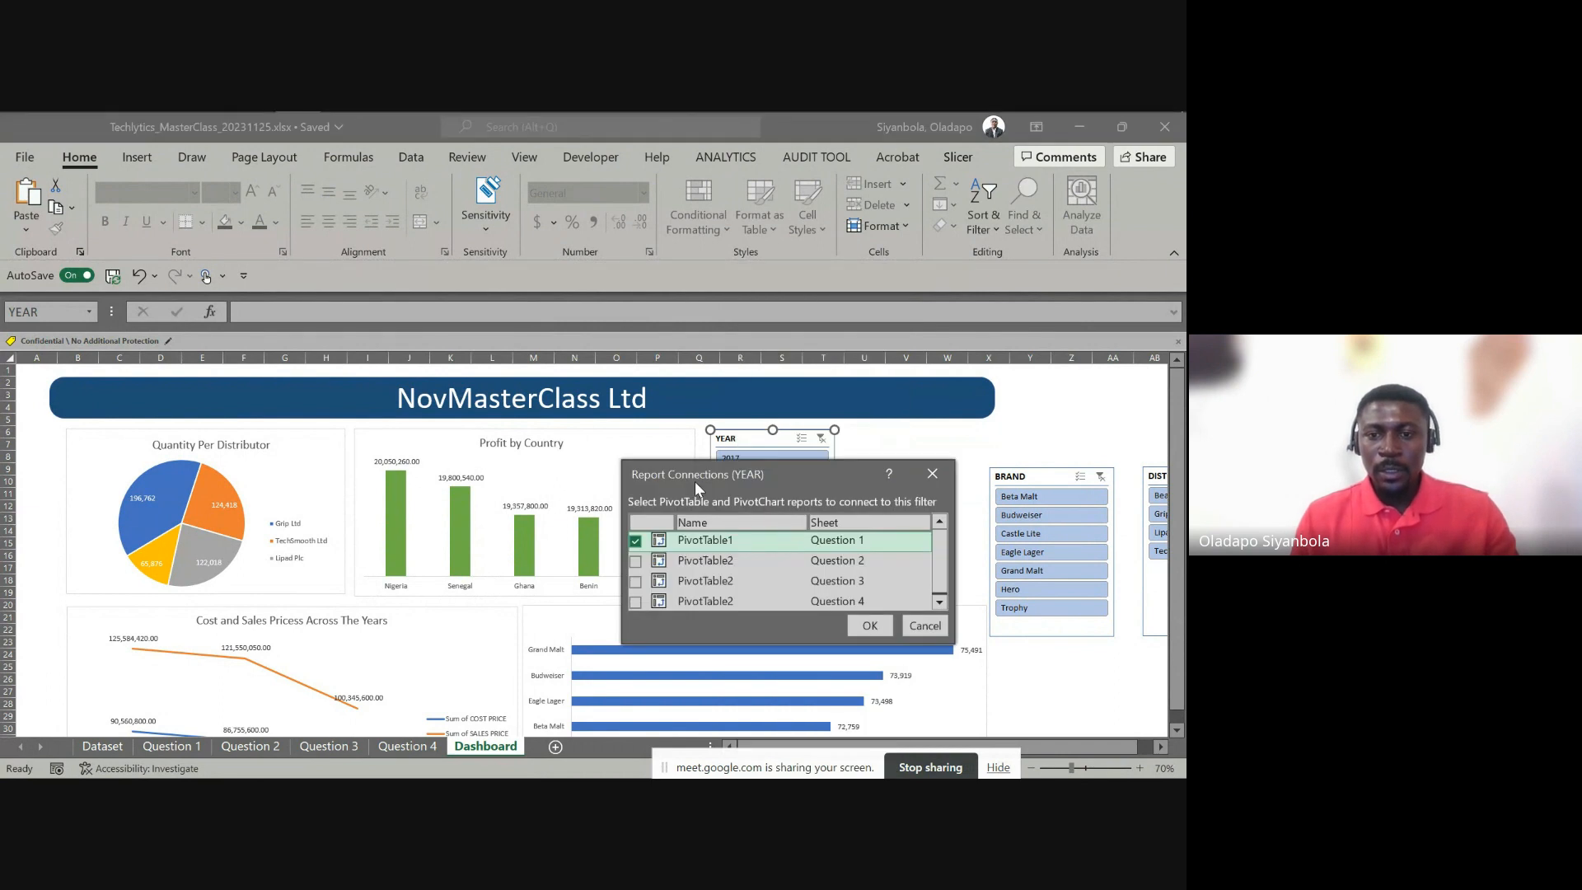
pyautogui.moveTo(695, 481); pyautogui.dragTo(810, 244)
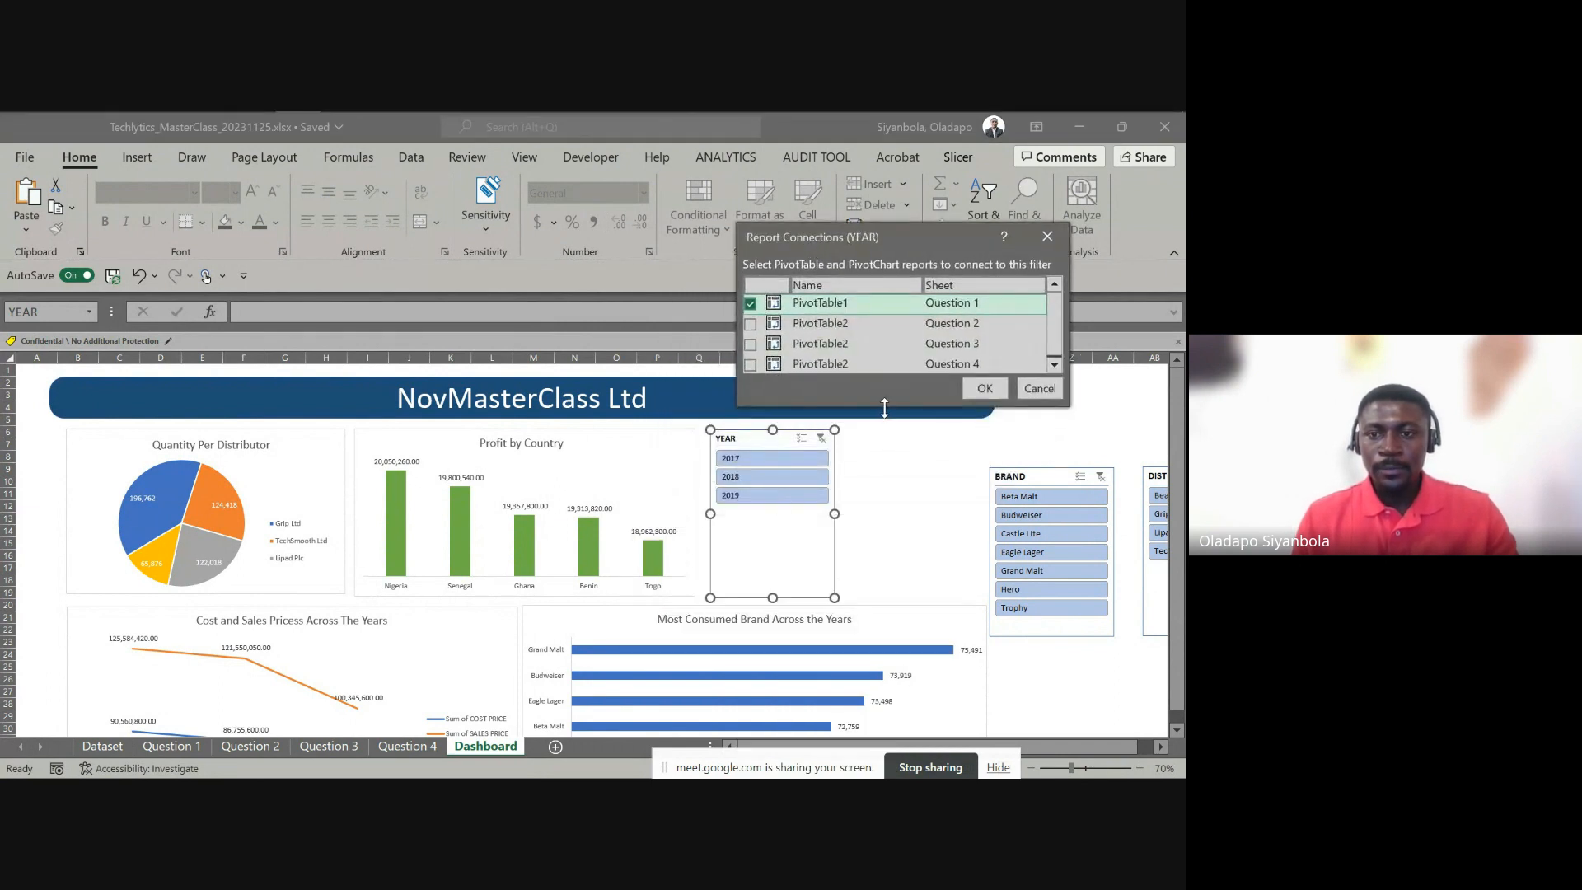
pyautogui.moveTo(883, 406); pyautogui.dragTo(884, 457)
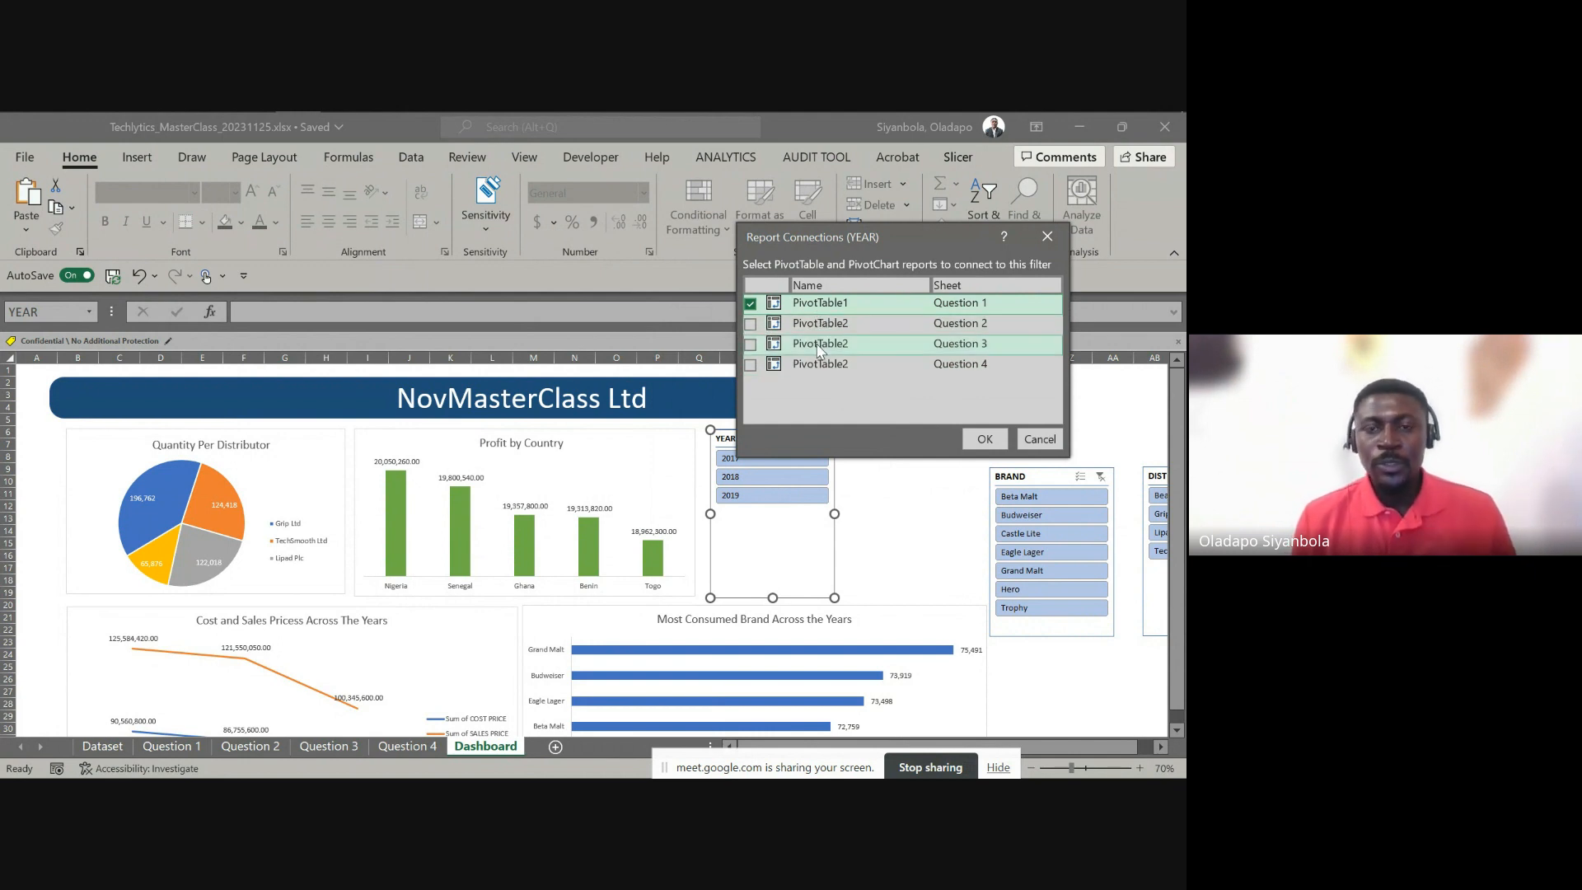
pyautogui.click(750, 324)
pyautogui.click(750, 344)
pyautogui.click(750, 364)
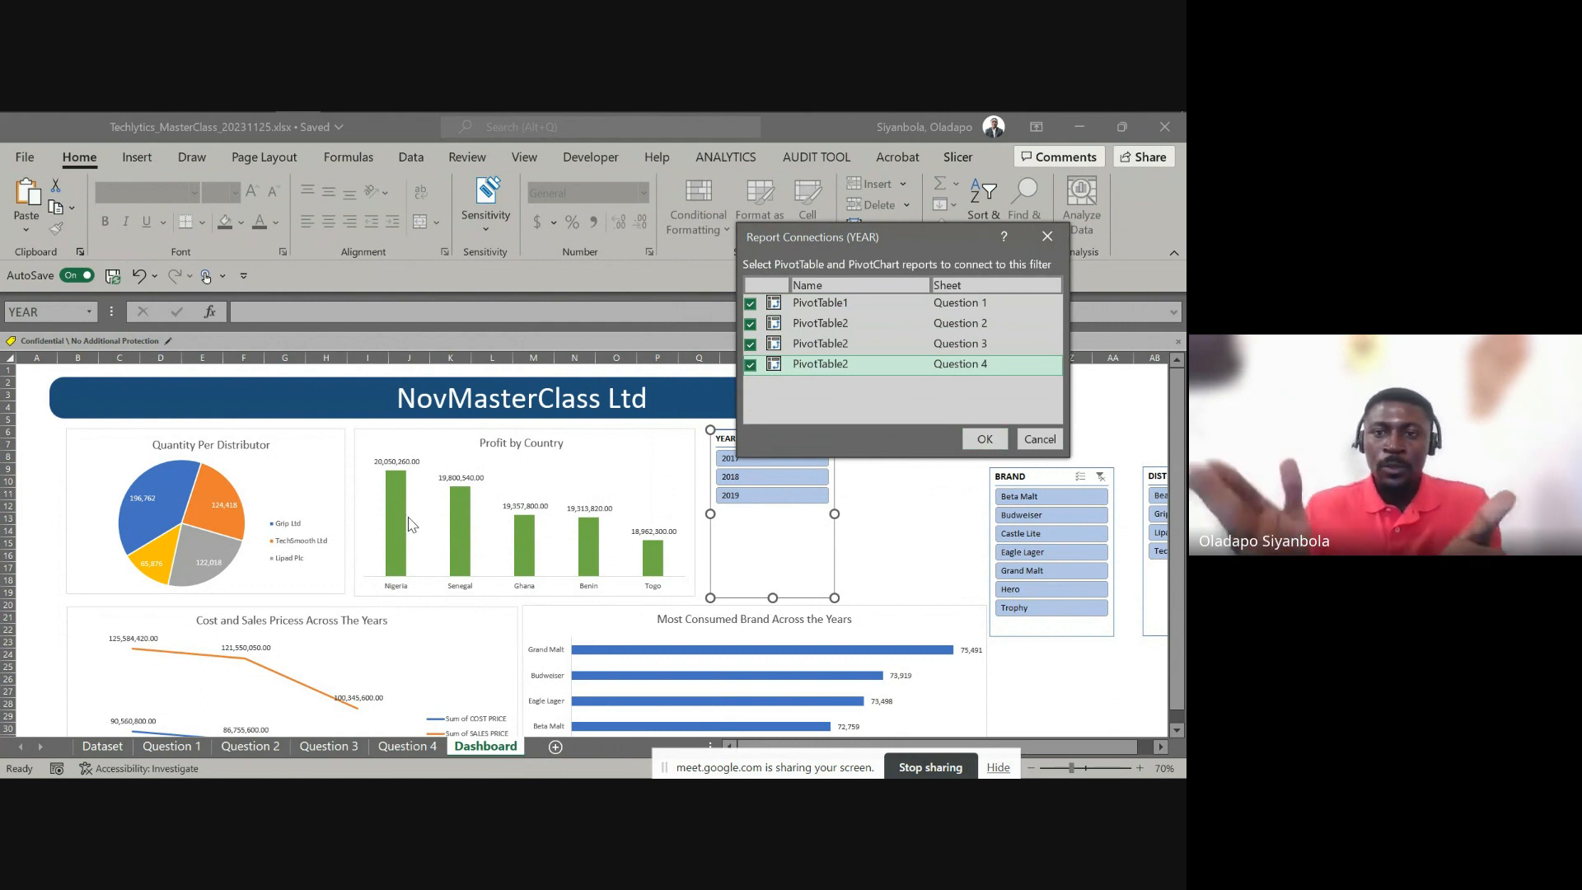
pyautogui.click(982, 437)
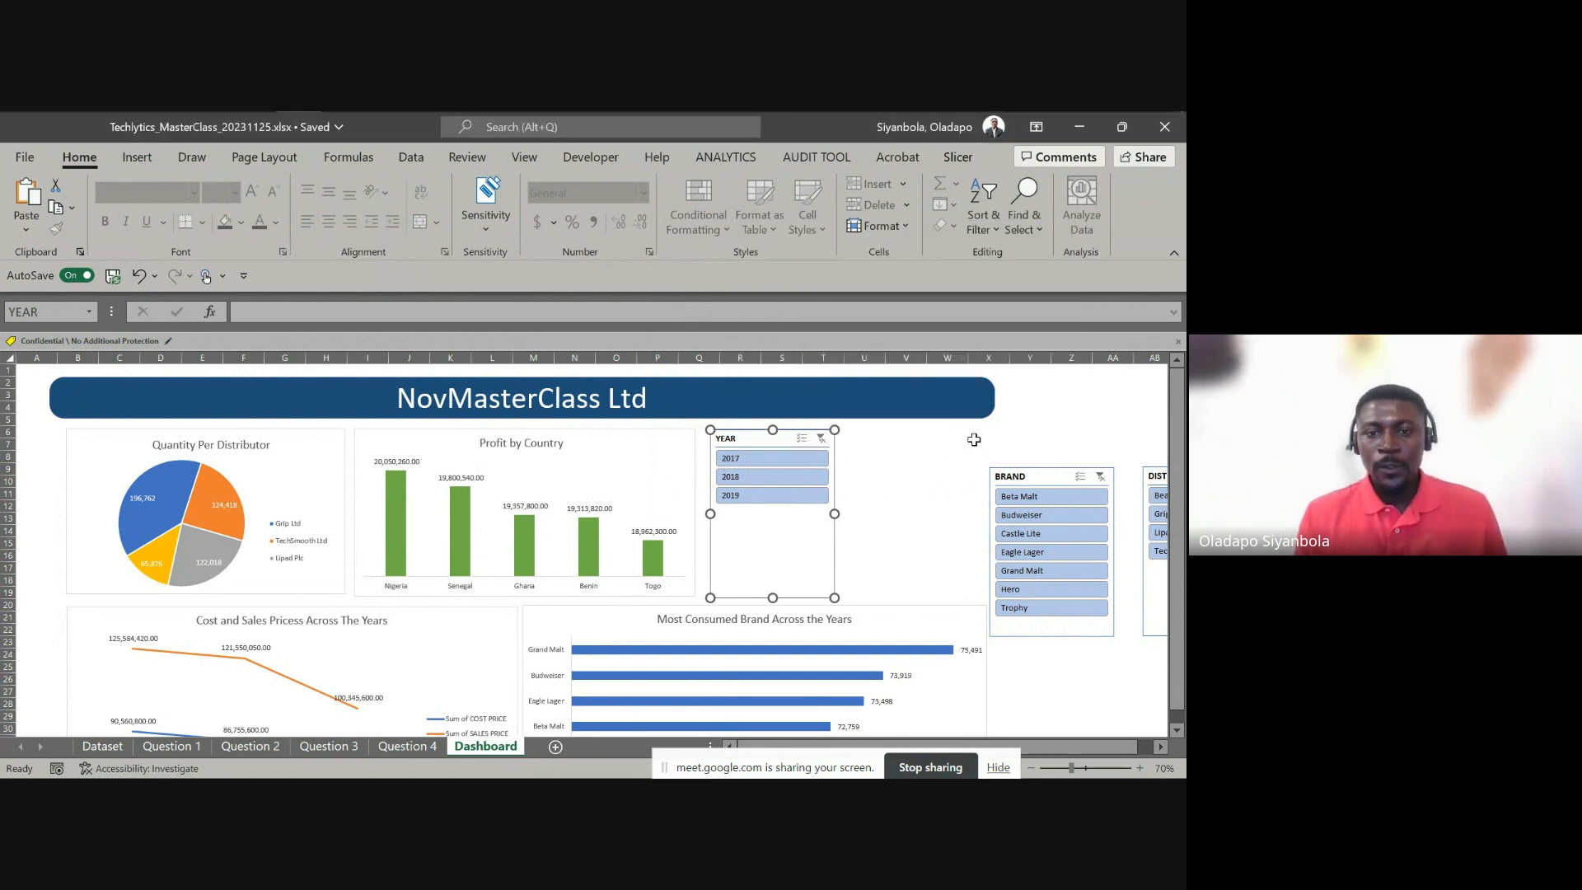
# Check how all four charts respond to the YEAR slicer for 2017, 2018 and 2019, with the whole dashboard in view
pyautogui.click(740, 456)
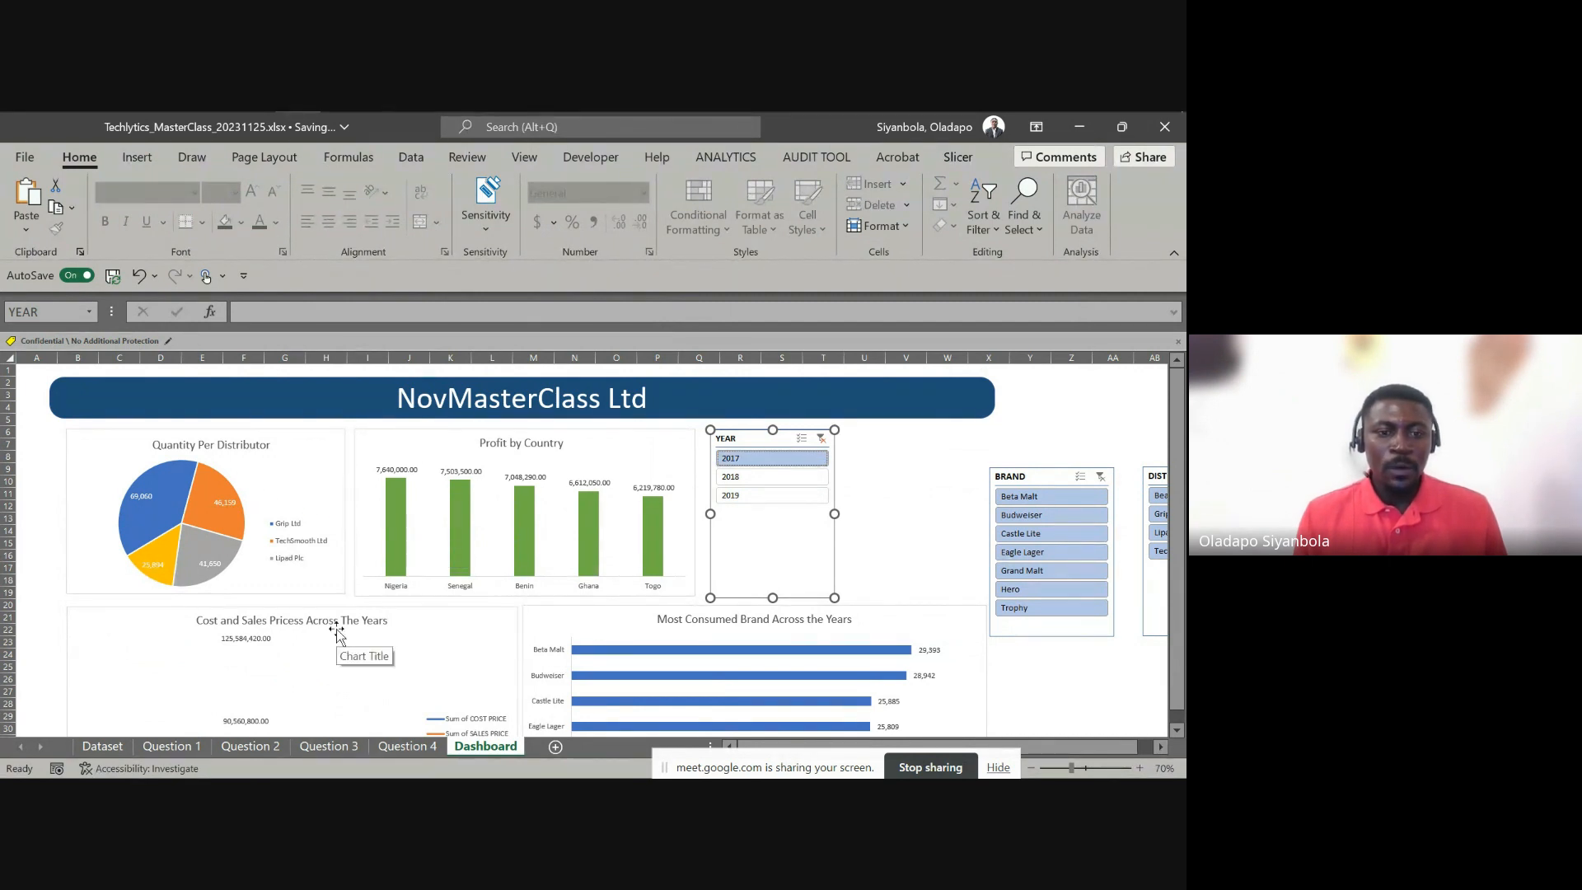
pyautogui.click(1032, 768)
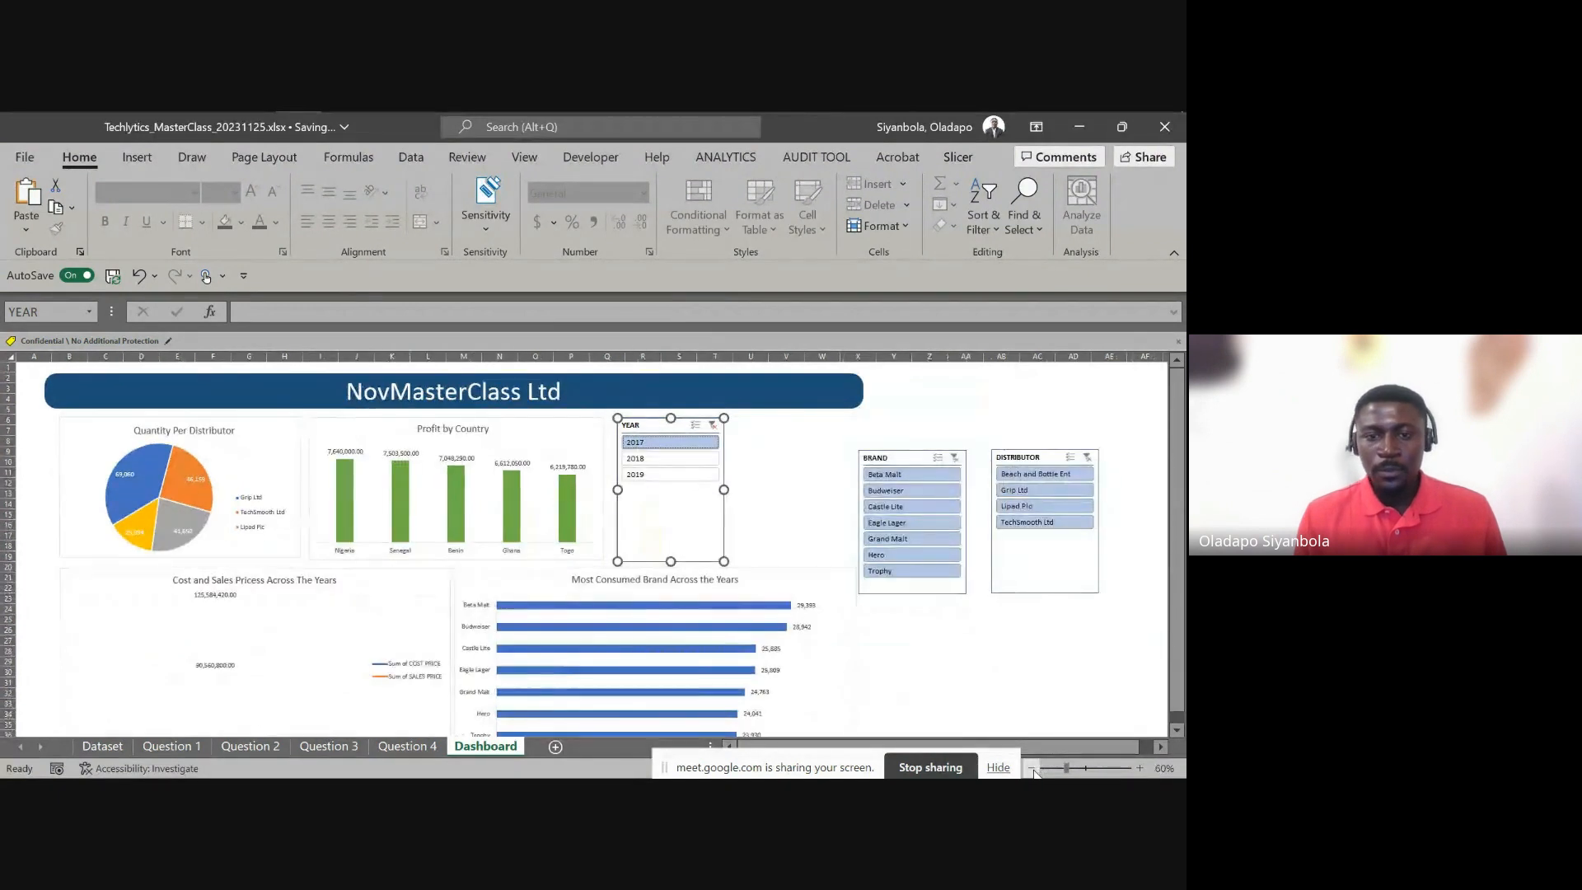
pyautogui.click(1032, 767)
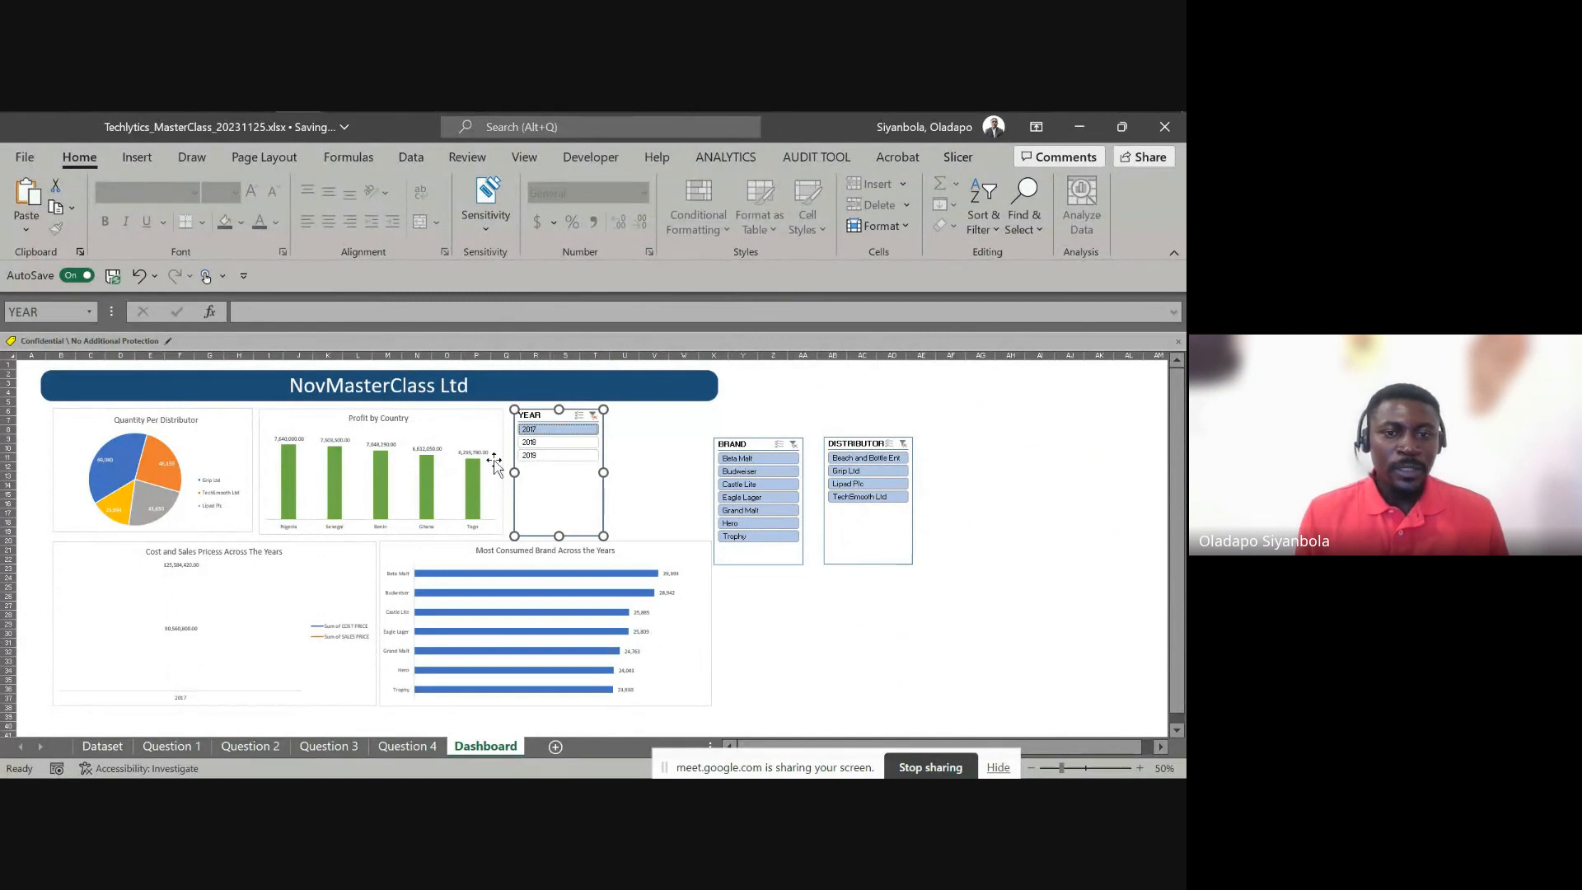
pyautogui.click(551, 442)
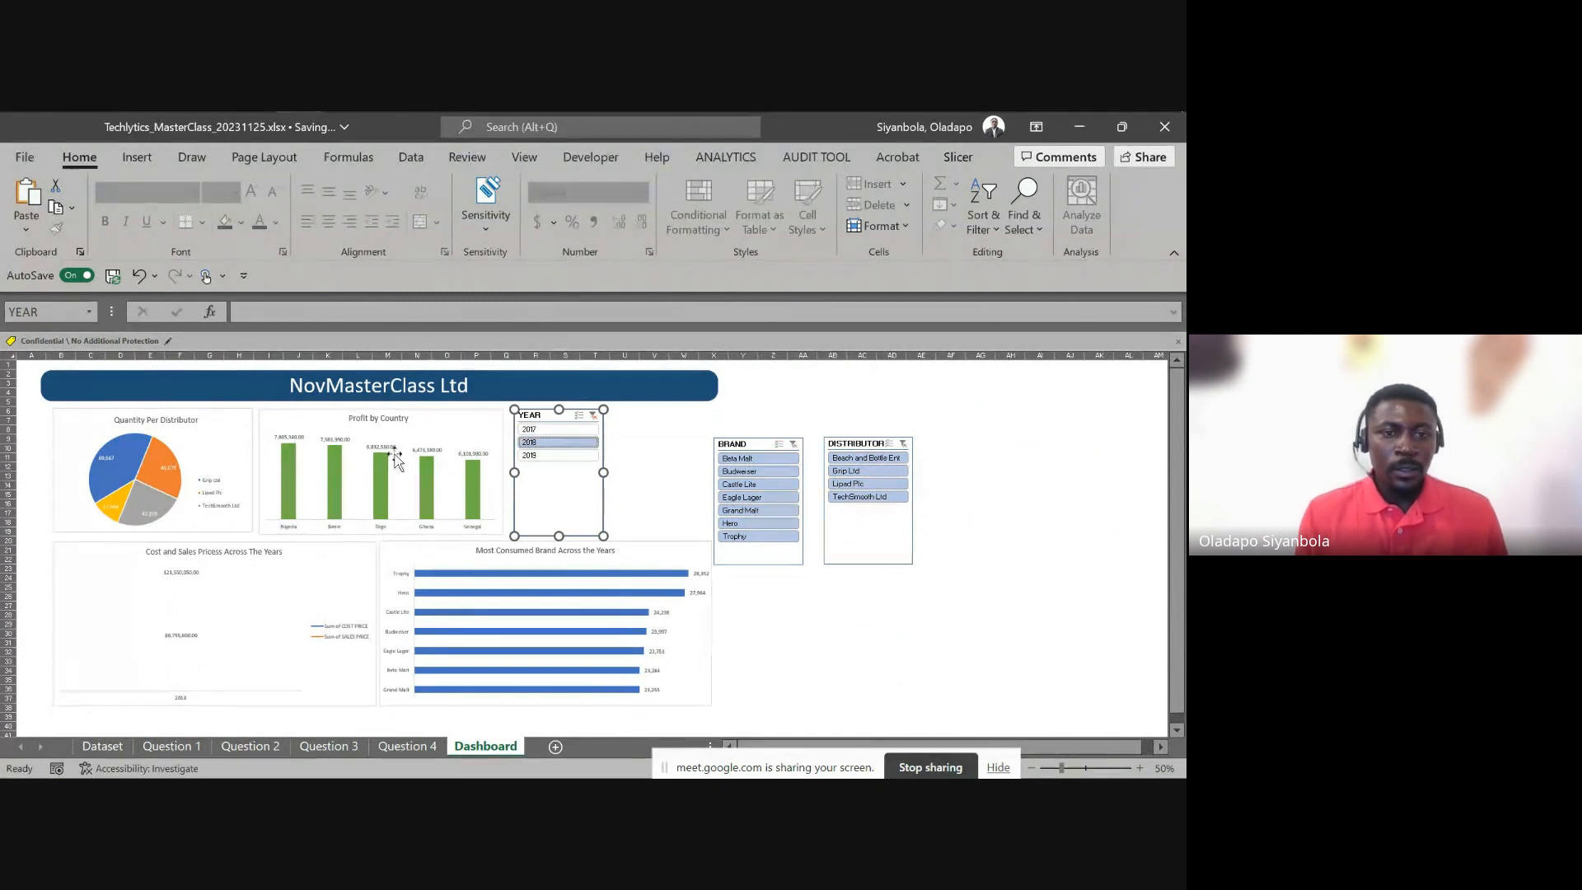
pyautogui.click(545, 458)
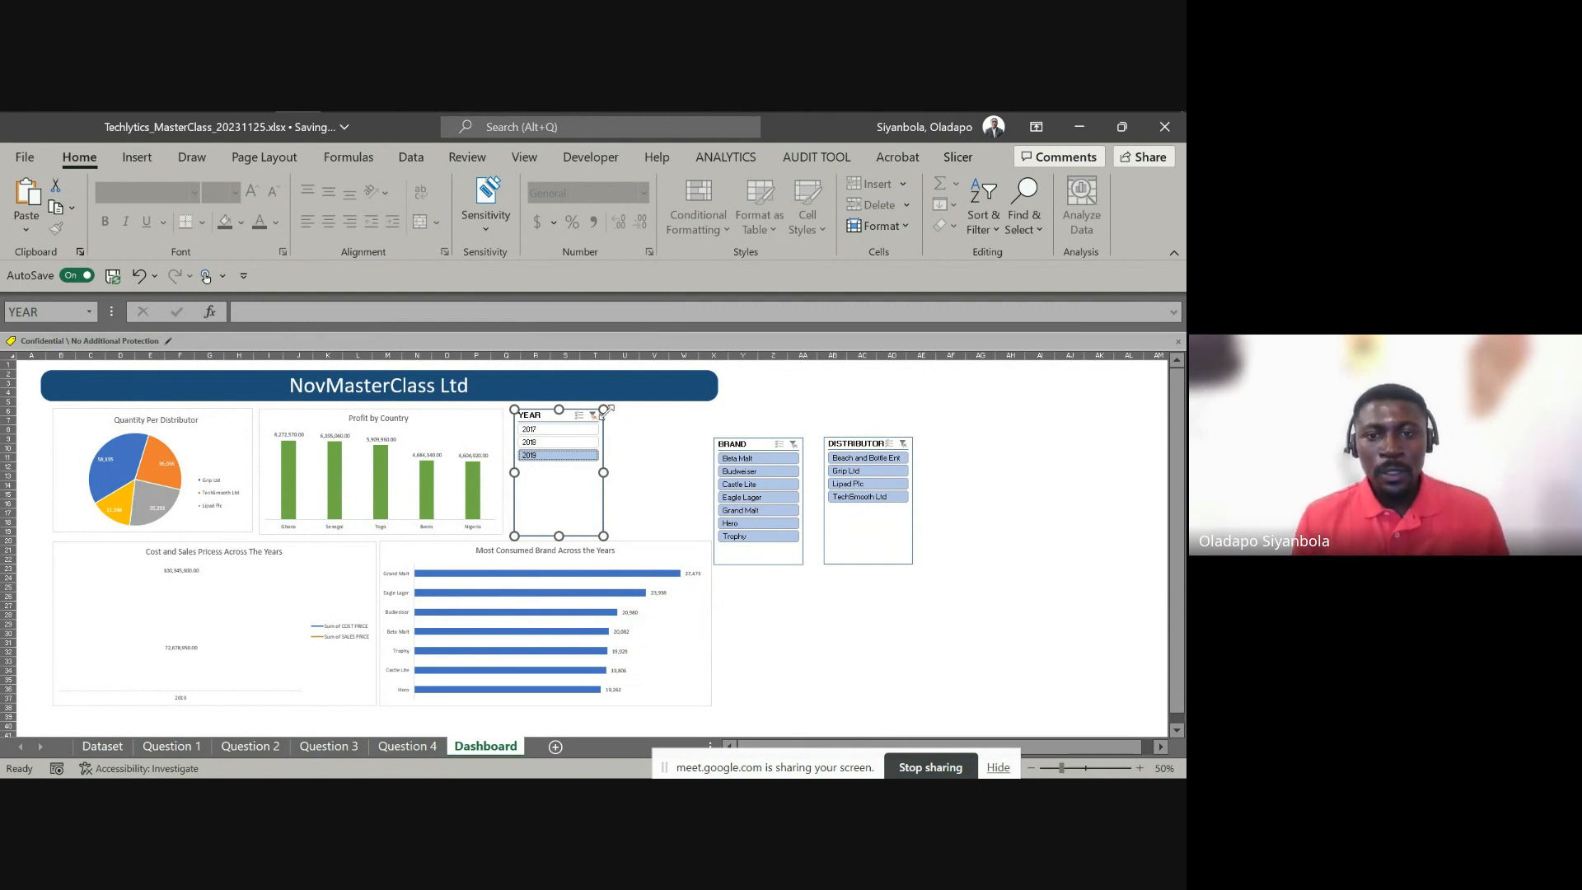
# Turn on multi-select in the YEAR slicer, add 2018 and 2017 to the selection, and shorten the slicer to fit its three items
pyautogui.click(580, 417)
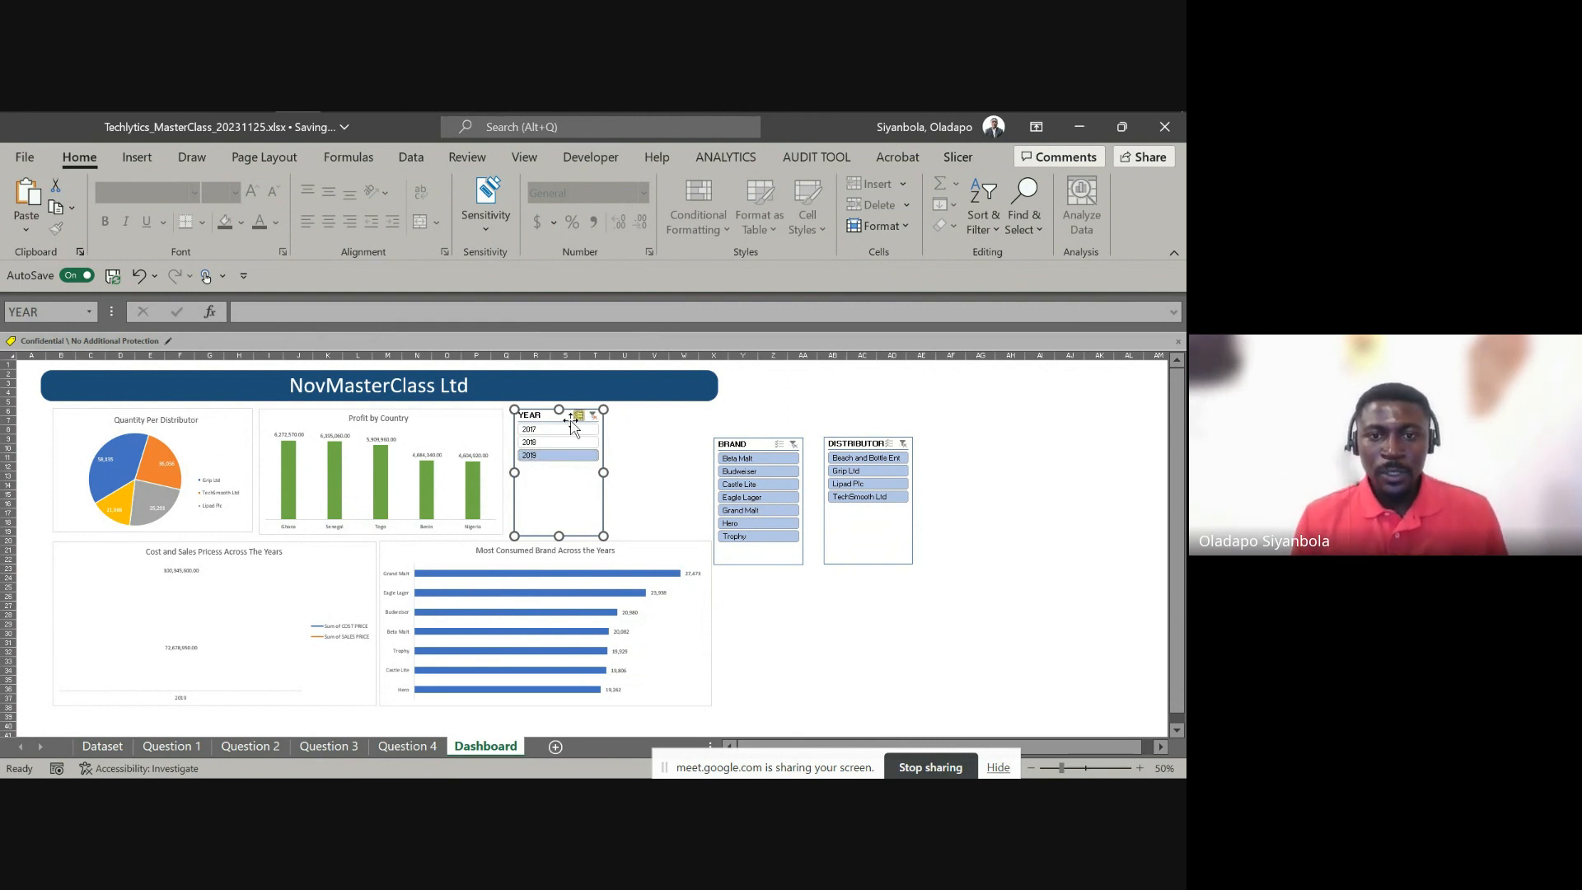
pyautogui.click(550, 444)
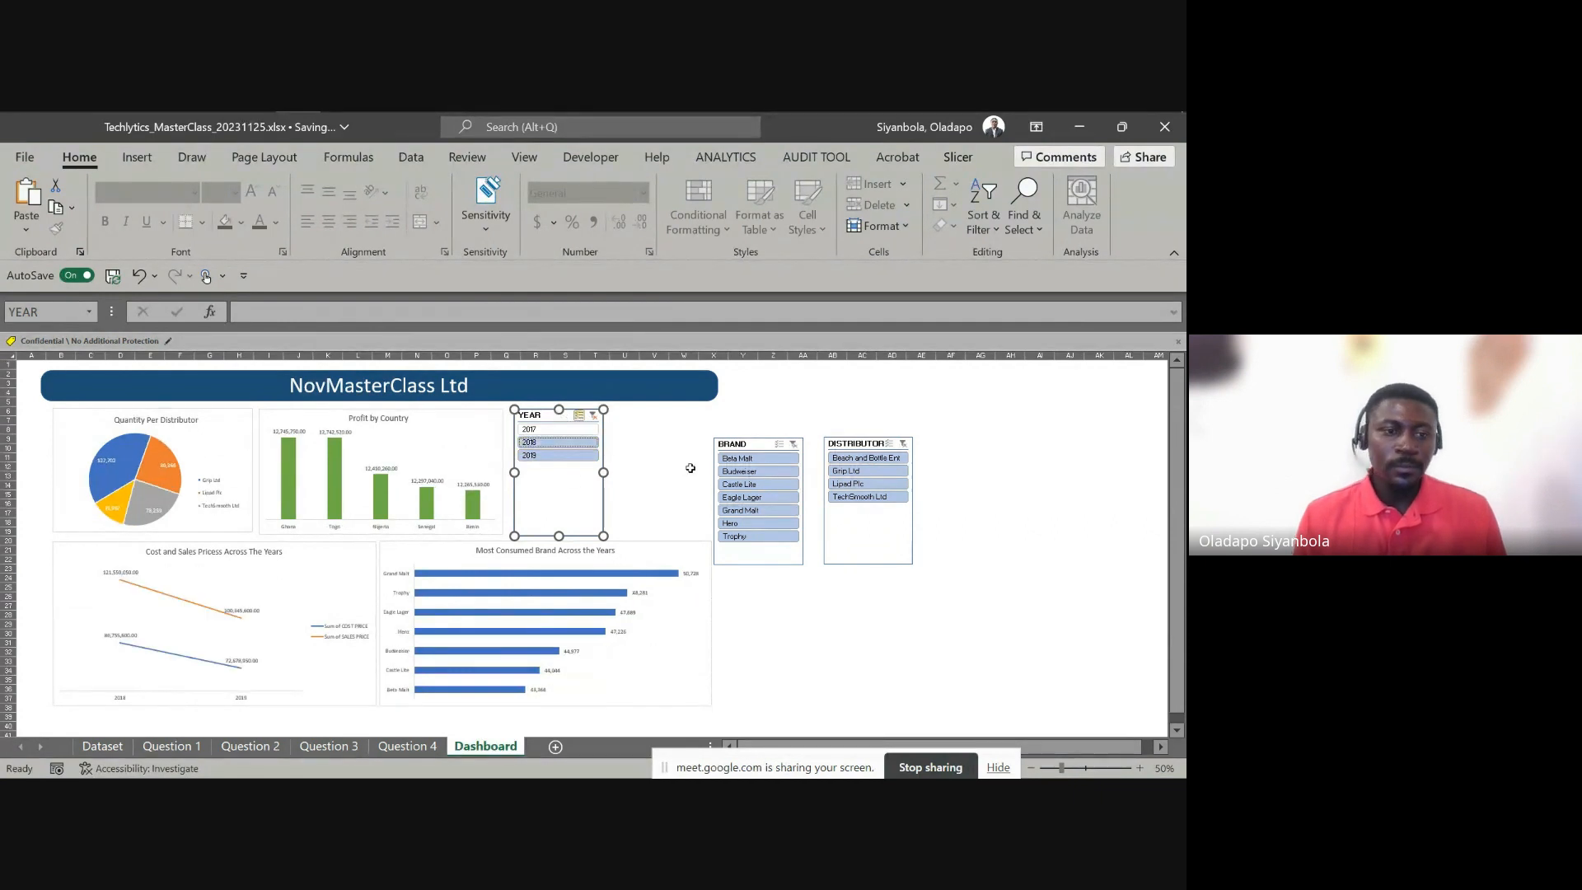
pyautogui.click(546, 429)
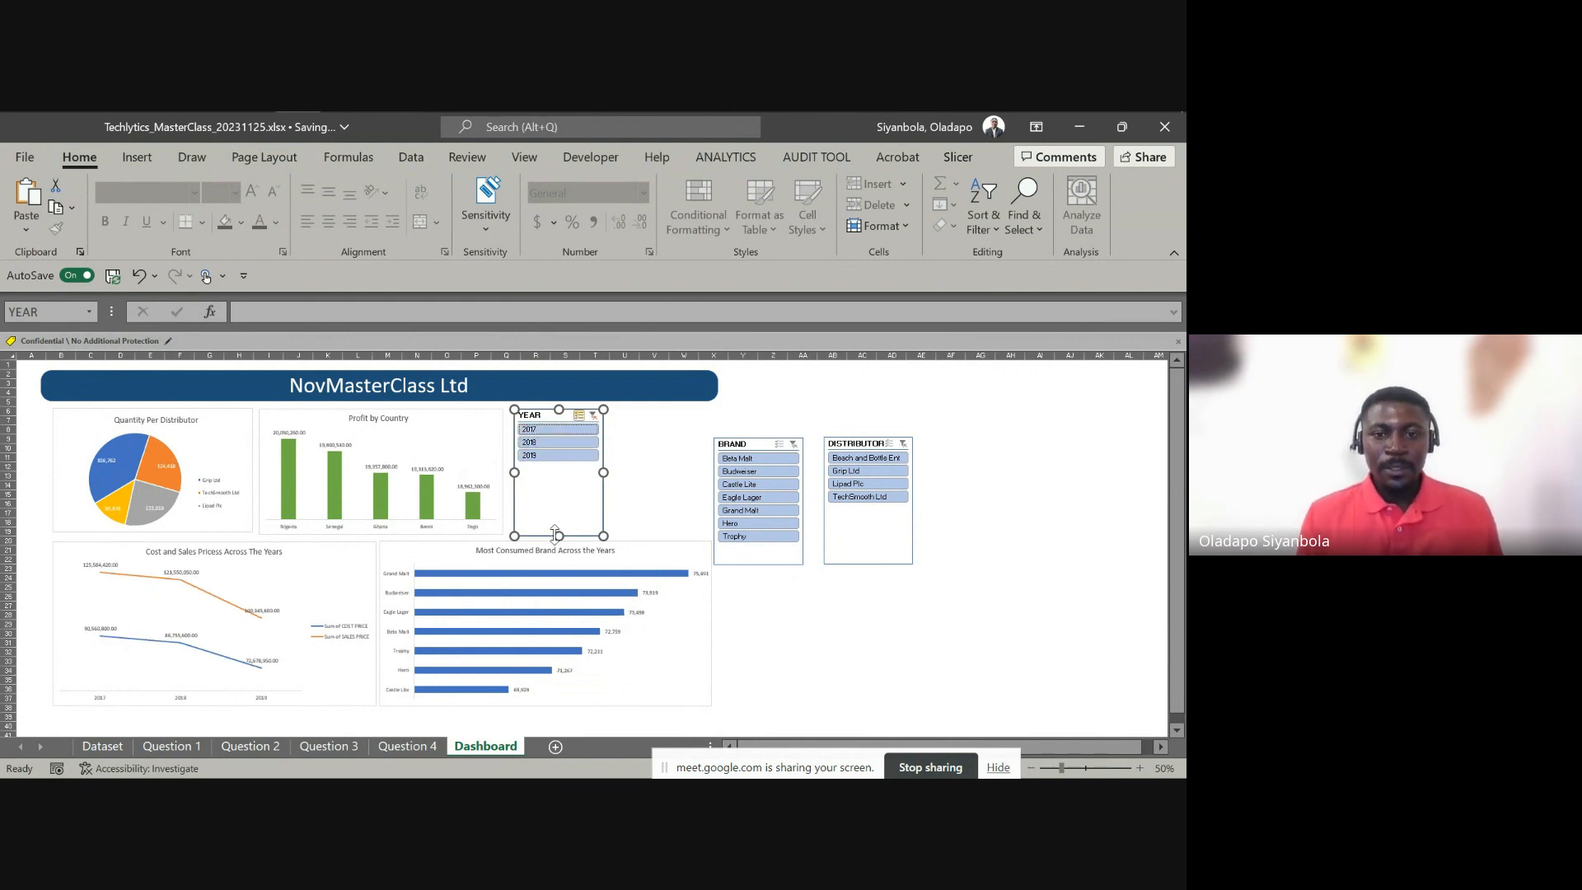
pyautogui.moveTo(559, 536); pyautogui.dragTo(557, 470)
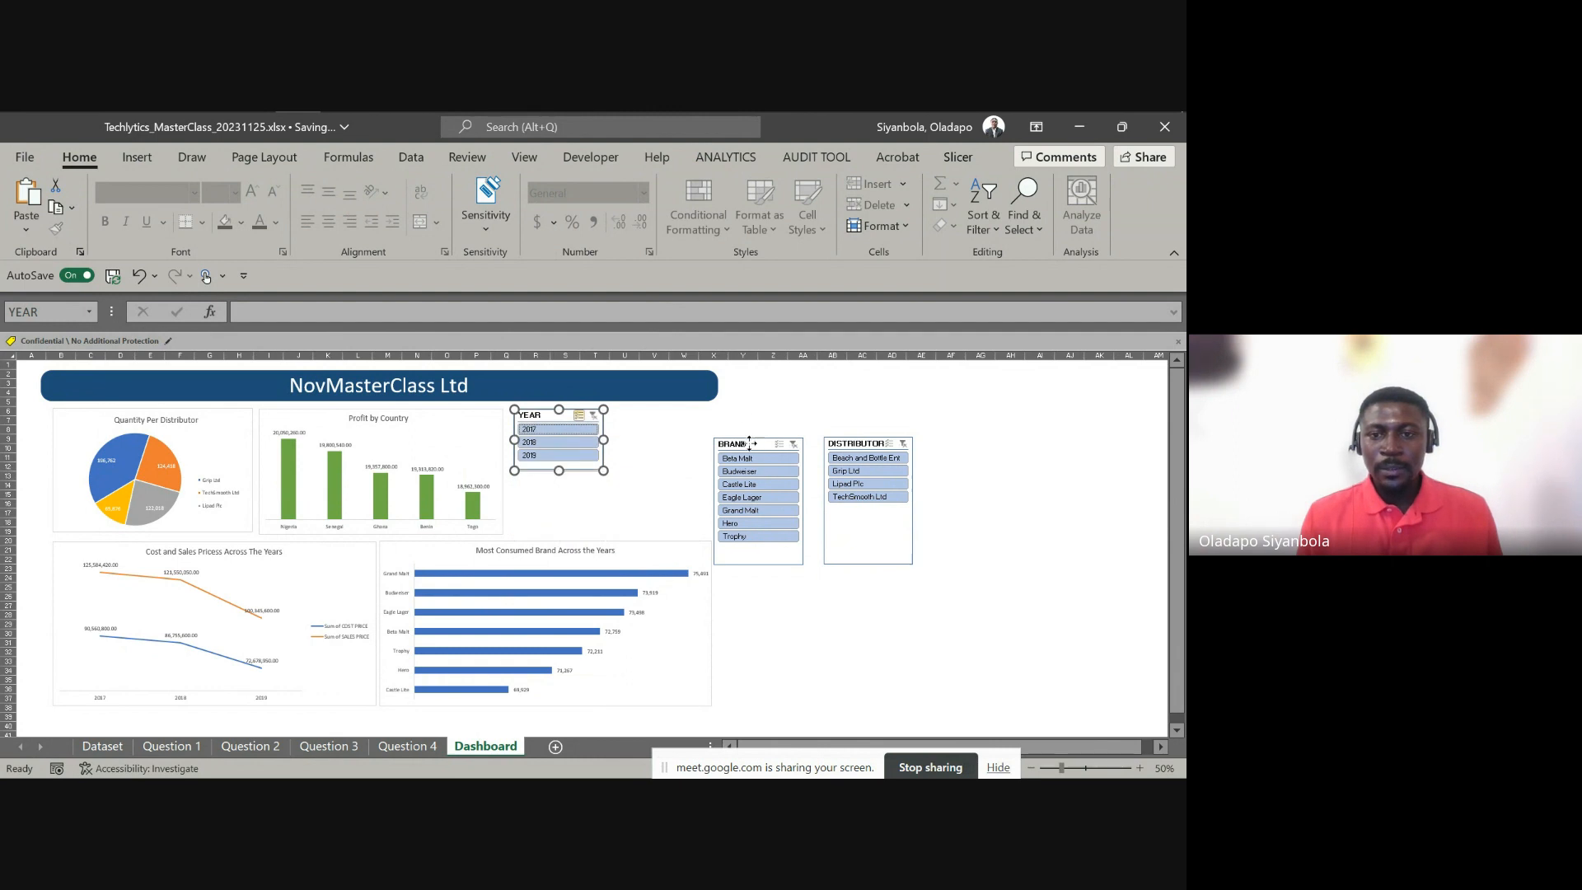
# Place the BRAND slicer beside the YEAR slicer and connect it to the Question 2, Question 3 and Question 4 pivot tables
pyautogui.moveTo(749, 443); pyautogui.dragTo(661, 417)
pyautogui.rightClick(662, 417)
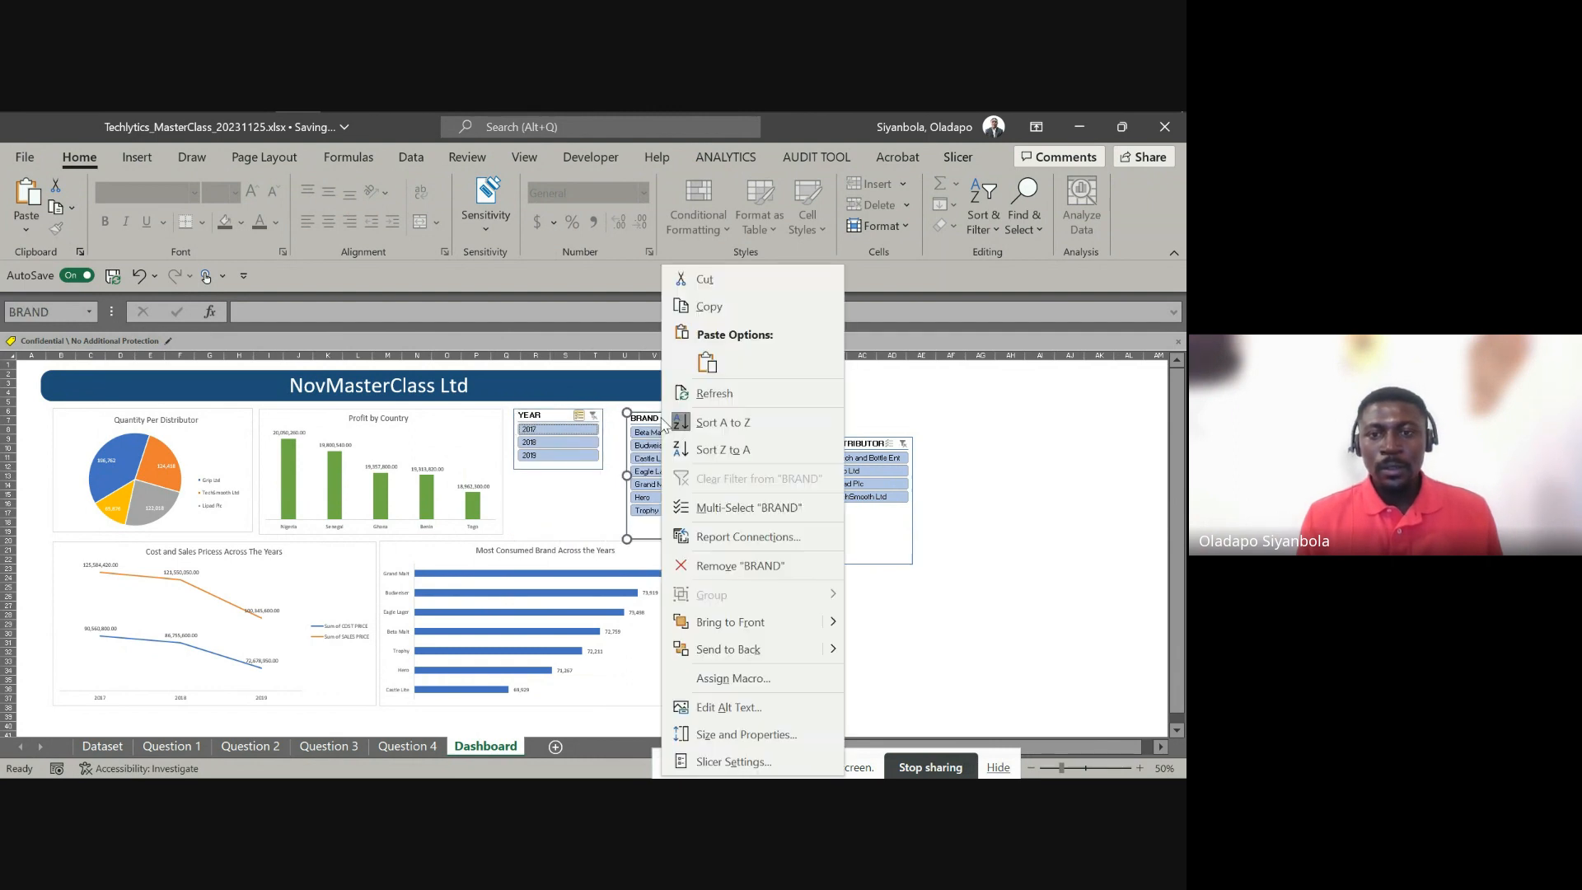
pyautogui.click(736, 539)
pyautogui.moveTo(682, 466); pyautogui.dragTo(718, 219)
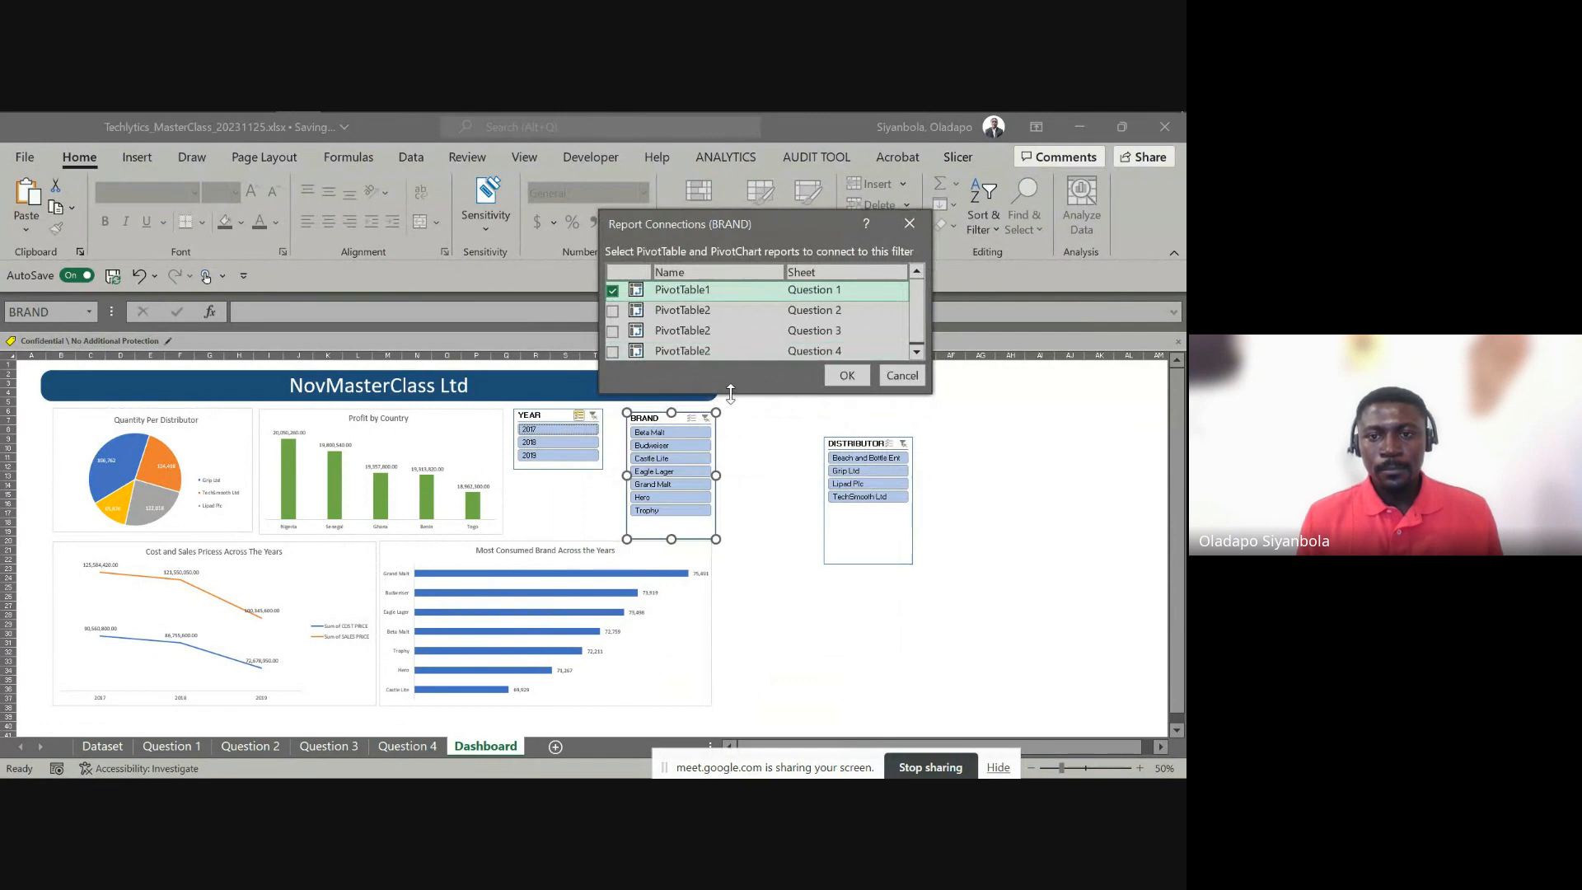
pyautogui.moveTo(741, 393); pyautogui.dragTo(726, 496)
pyautogui.click(612, 351)
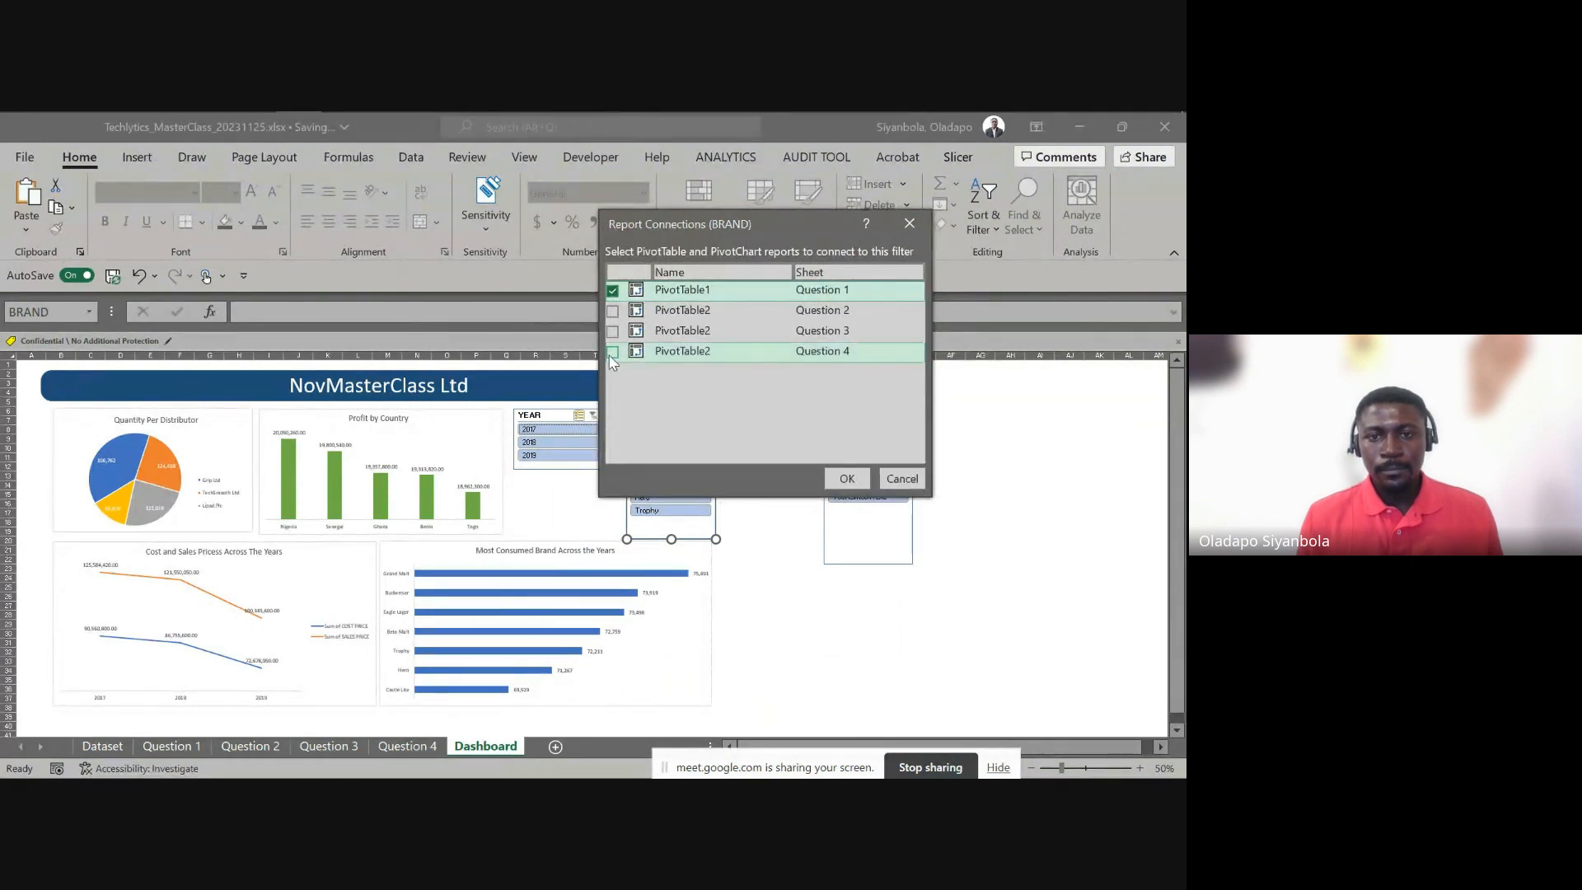
pyautogui.click(612, 331)
pyautogui.click(612, 311)
pyautogui.click(847, 478)
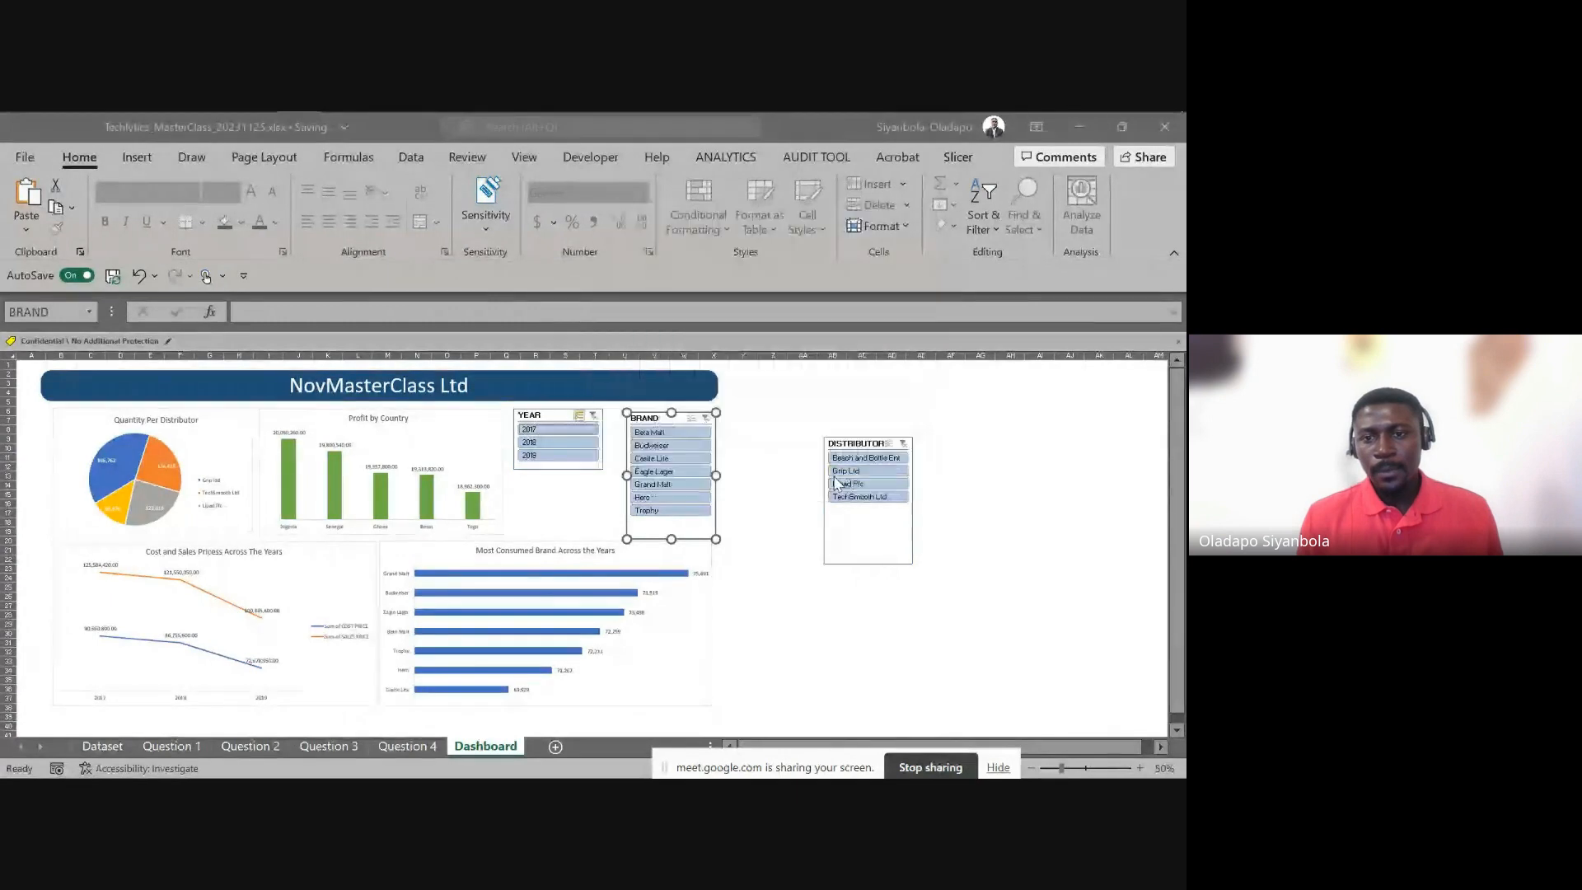
# Connect the DISTRIBUTOR slicer to the Question 2, Question 3 and Question 4 pivot tables, and shorten it to fit its four items
pyautogui.rightClick(840, 445)
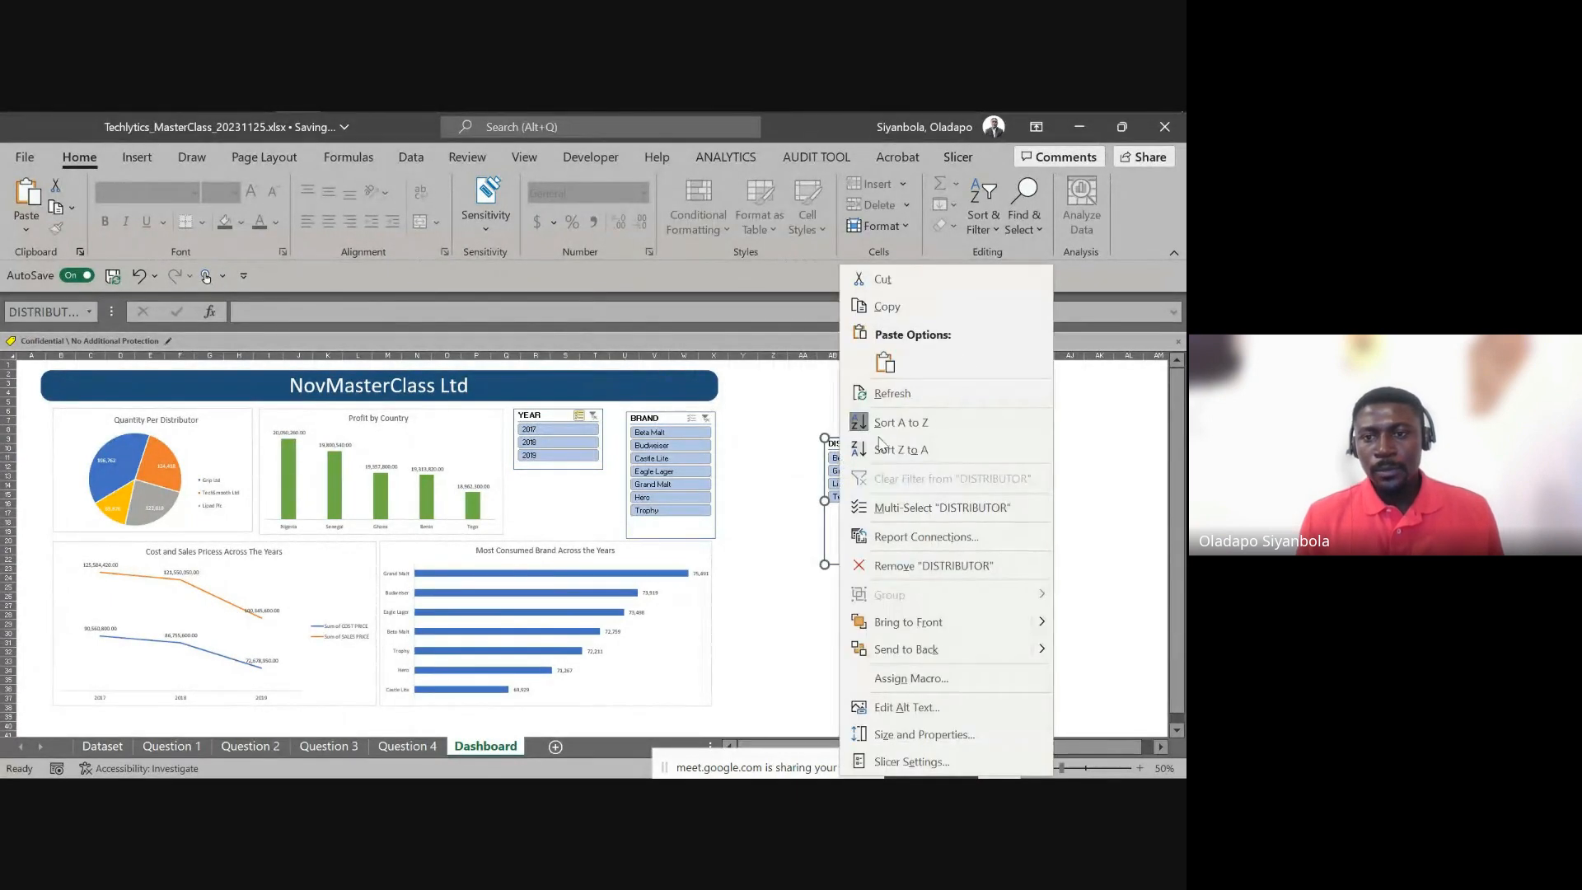
pyautogui.click(926, 536)
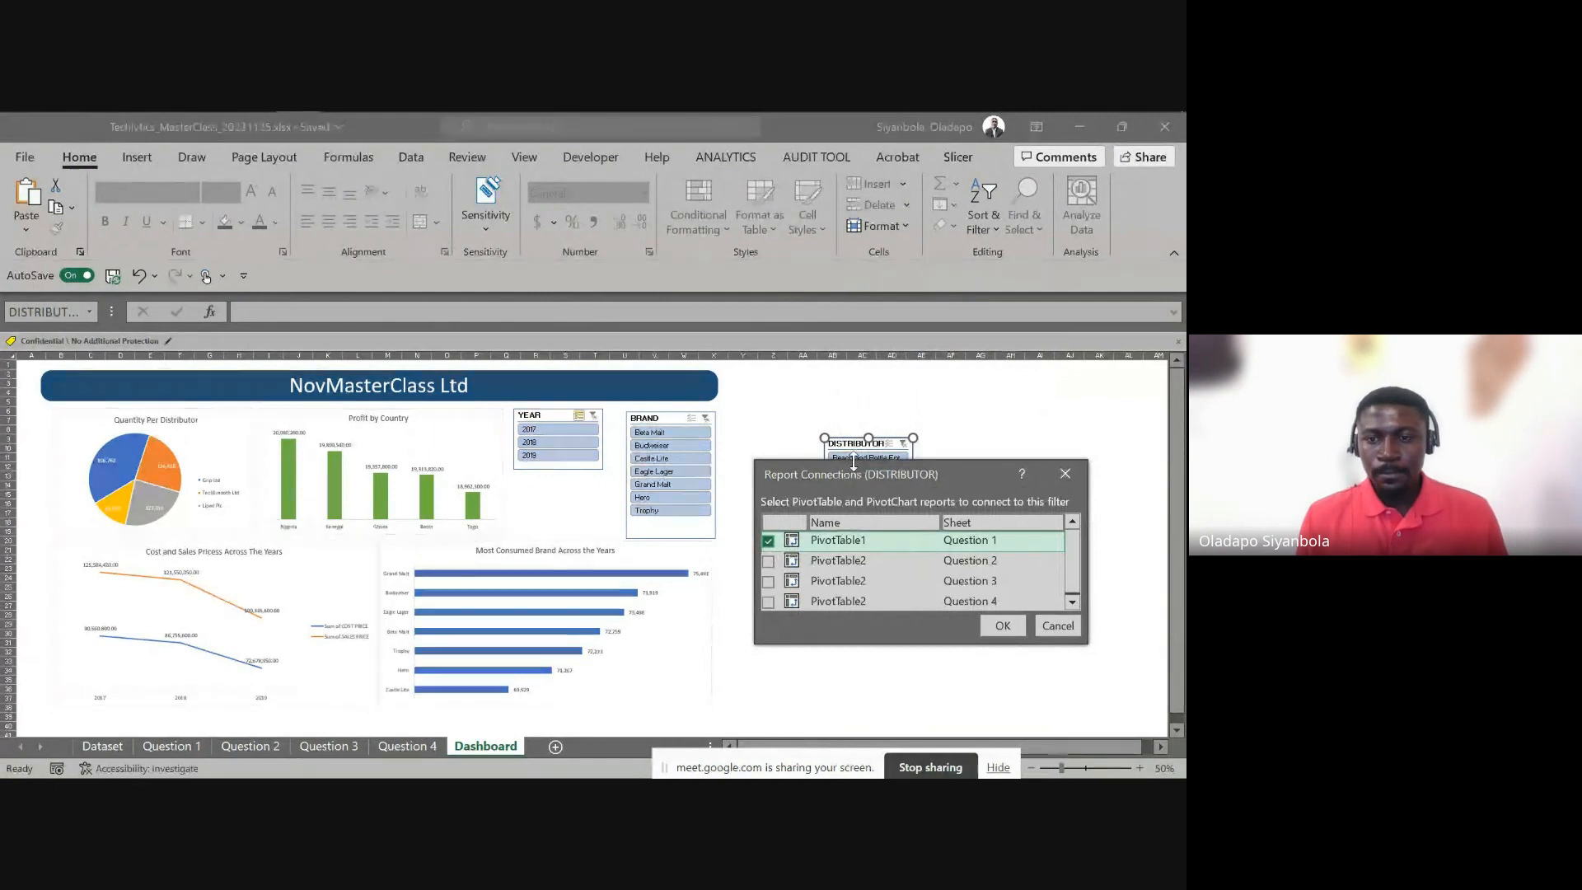
pyautogui.moveTo(819, 461); pyautogui.dragTo(817, 324)
pyautogui.click(768, 426)
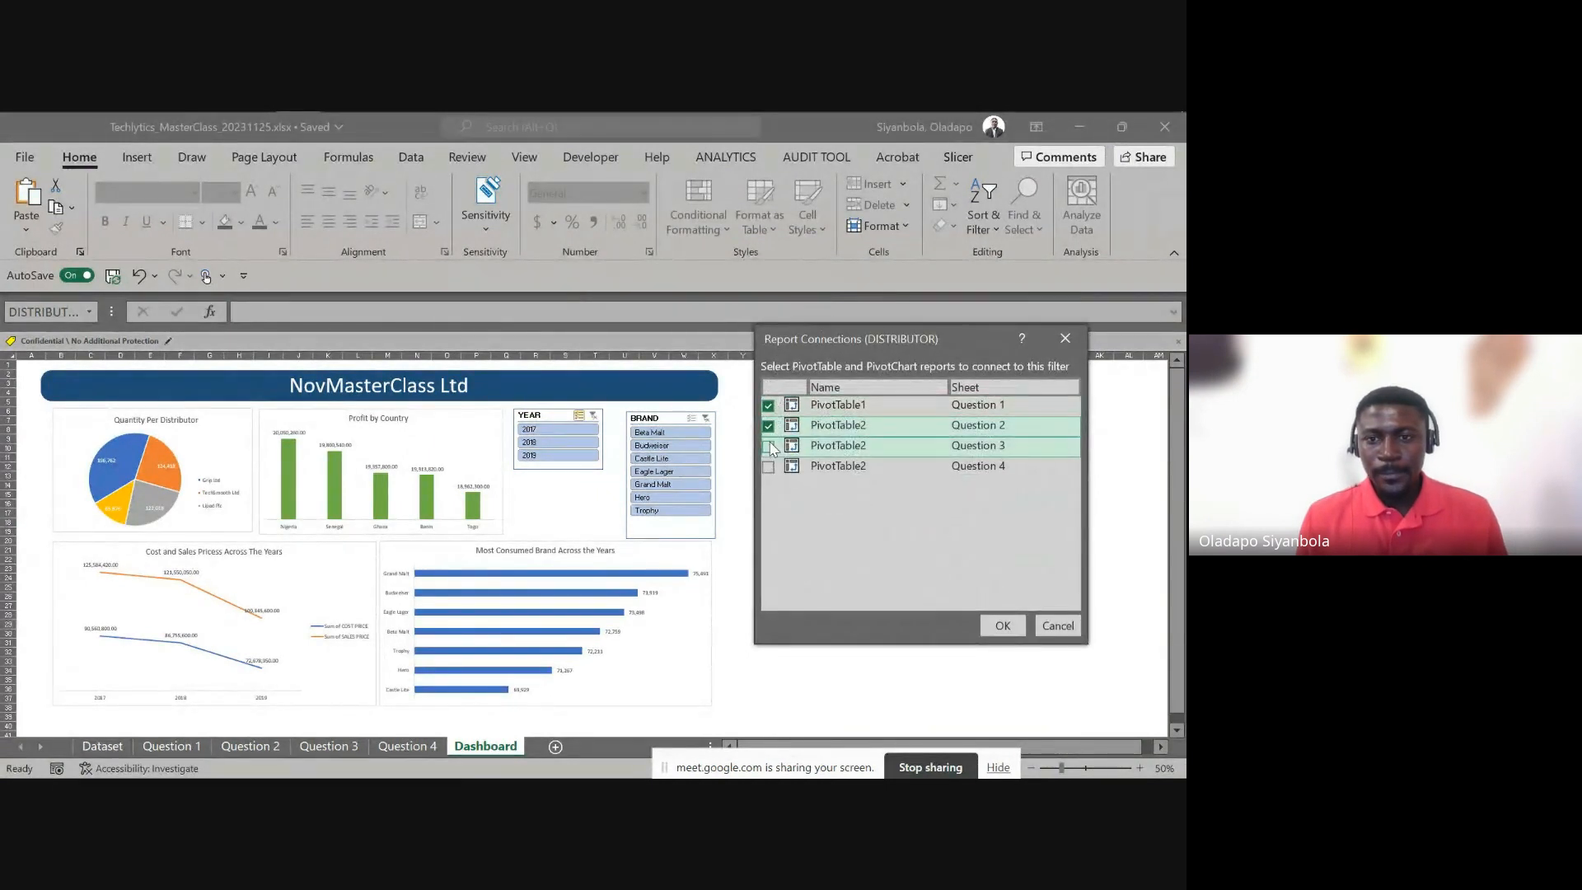
pyautogui.click(768, 446)
pyautogui.click(769, 466)
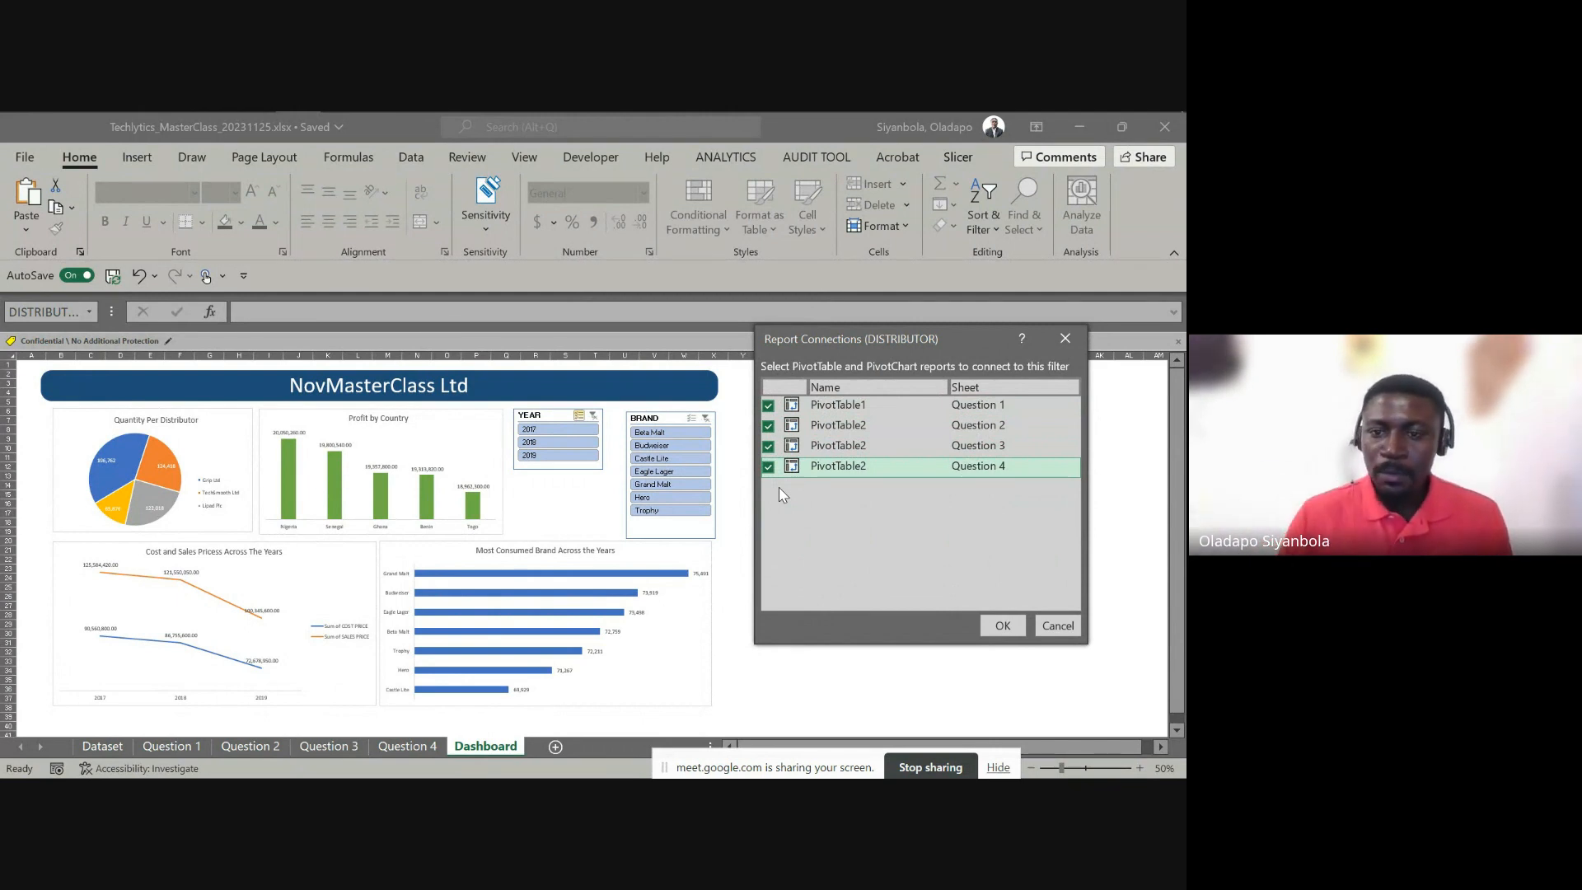
pyautogui.click(1001, 627)
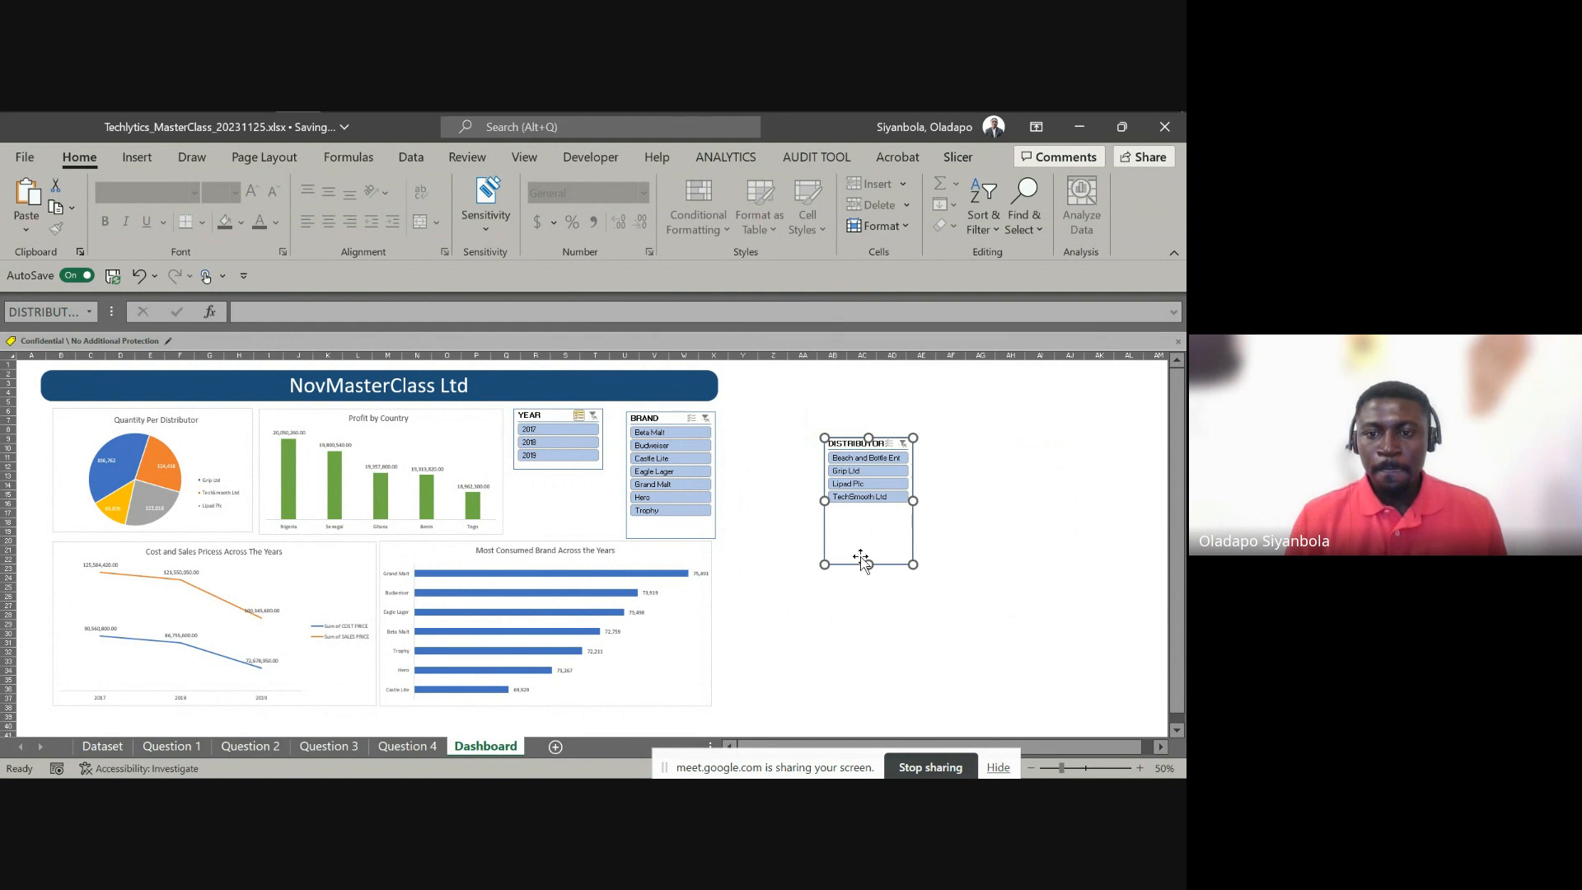
pyautogui.moveTo(870, 565); pyautogui.dragTo(861, 511)
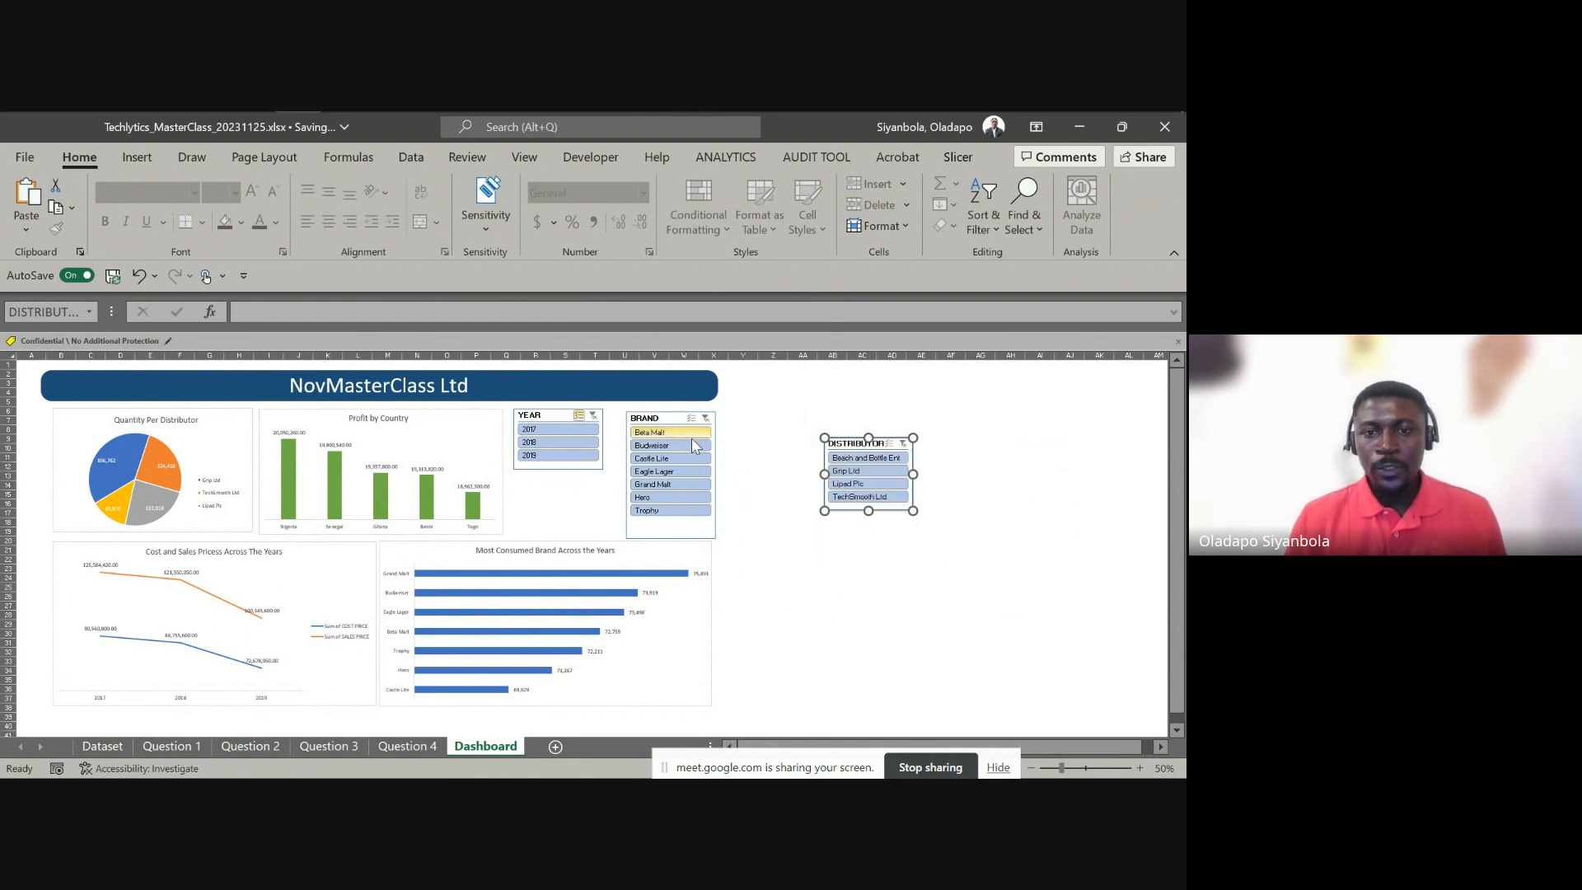
# Apply the light green slicer style to the BRAND slicer
pyautogui.click(657, 423)
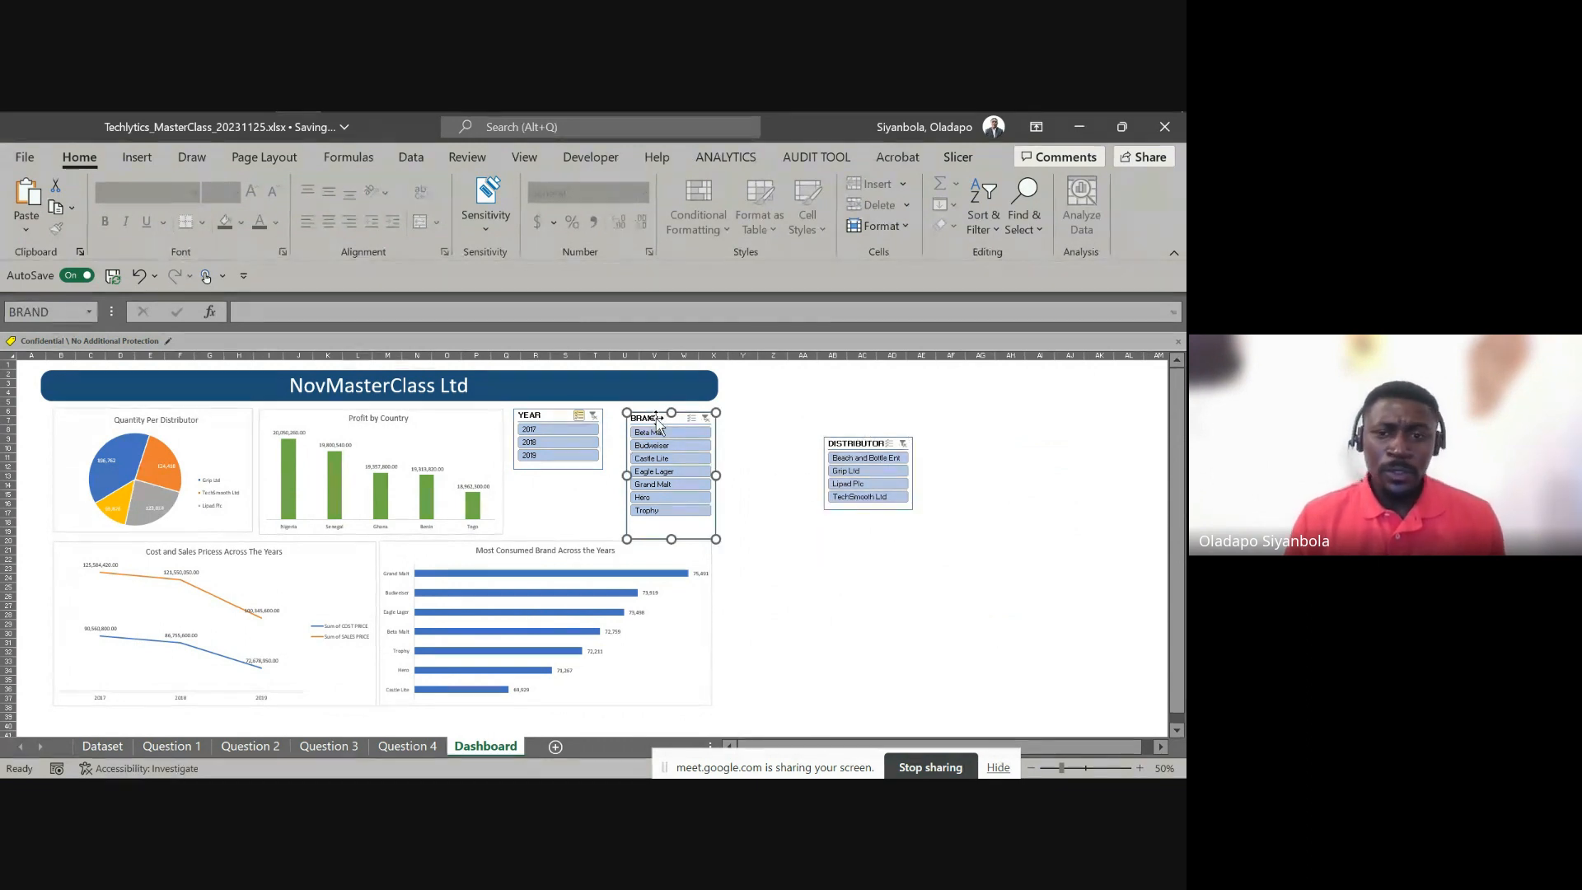
pyautogui.rightClick(657, 422)
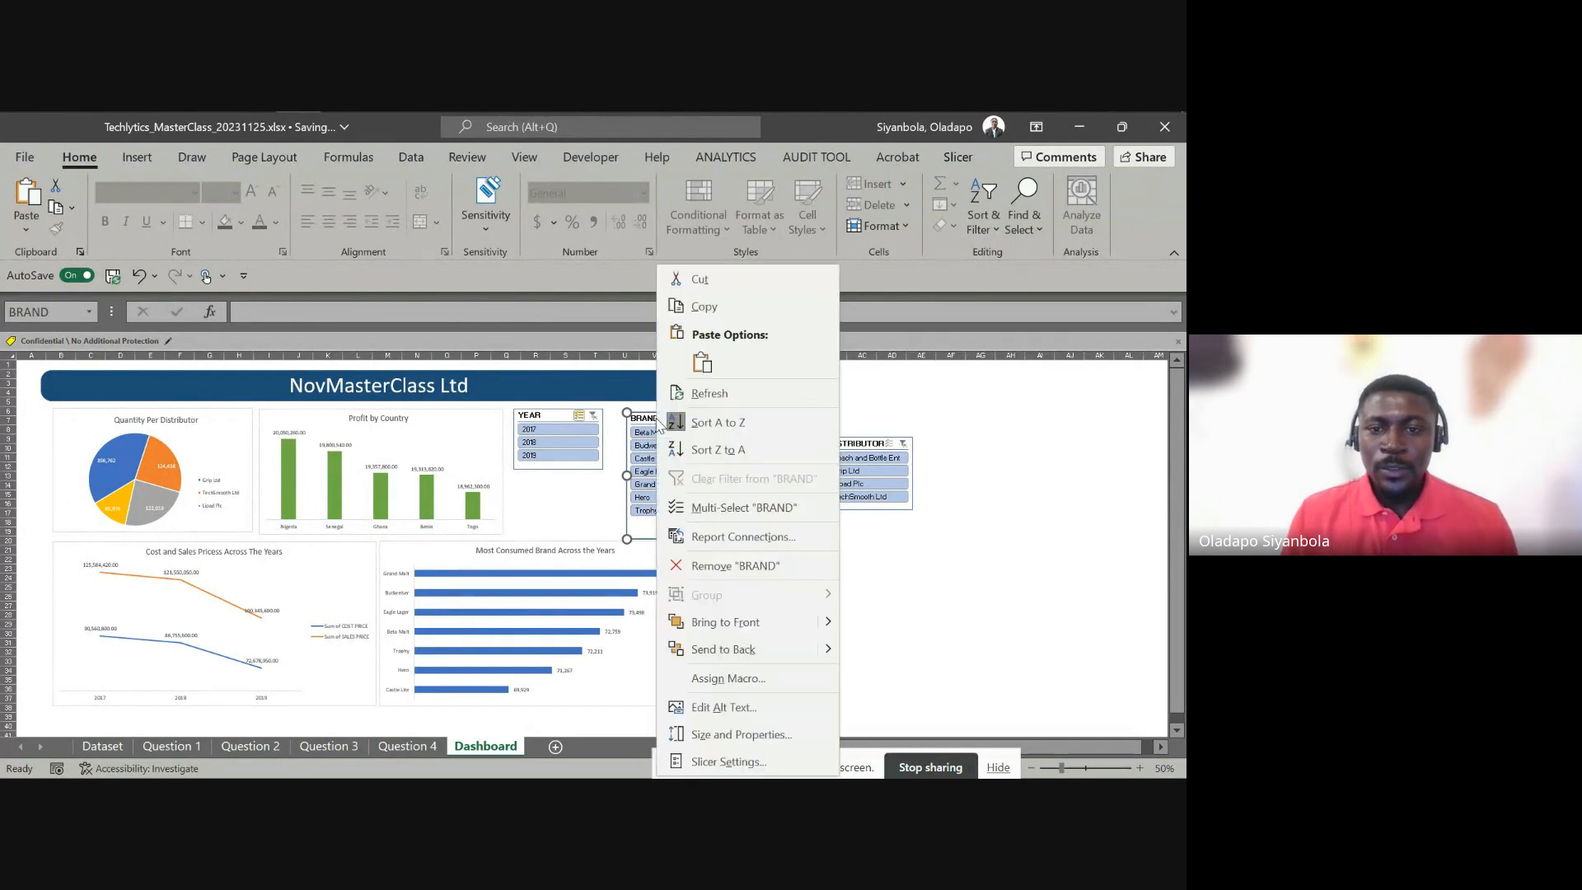
pyautogui.click(647, 421)
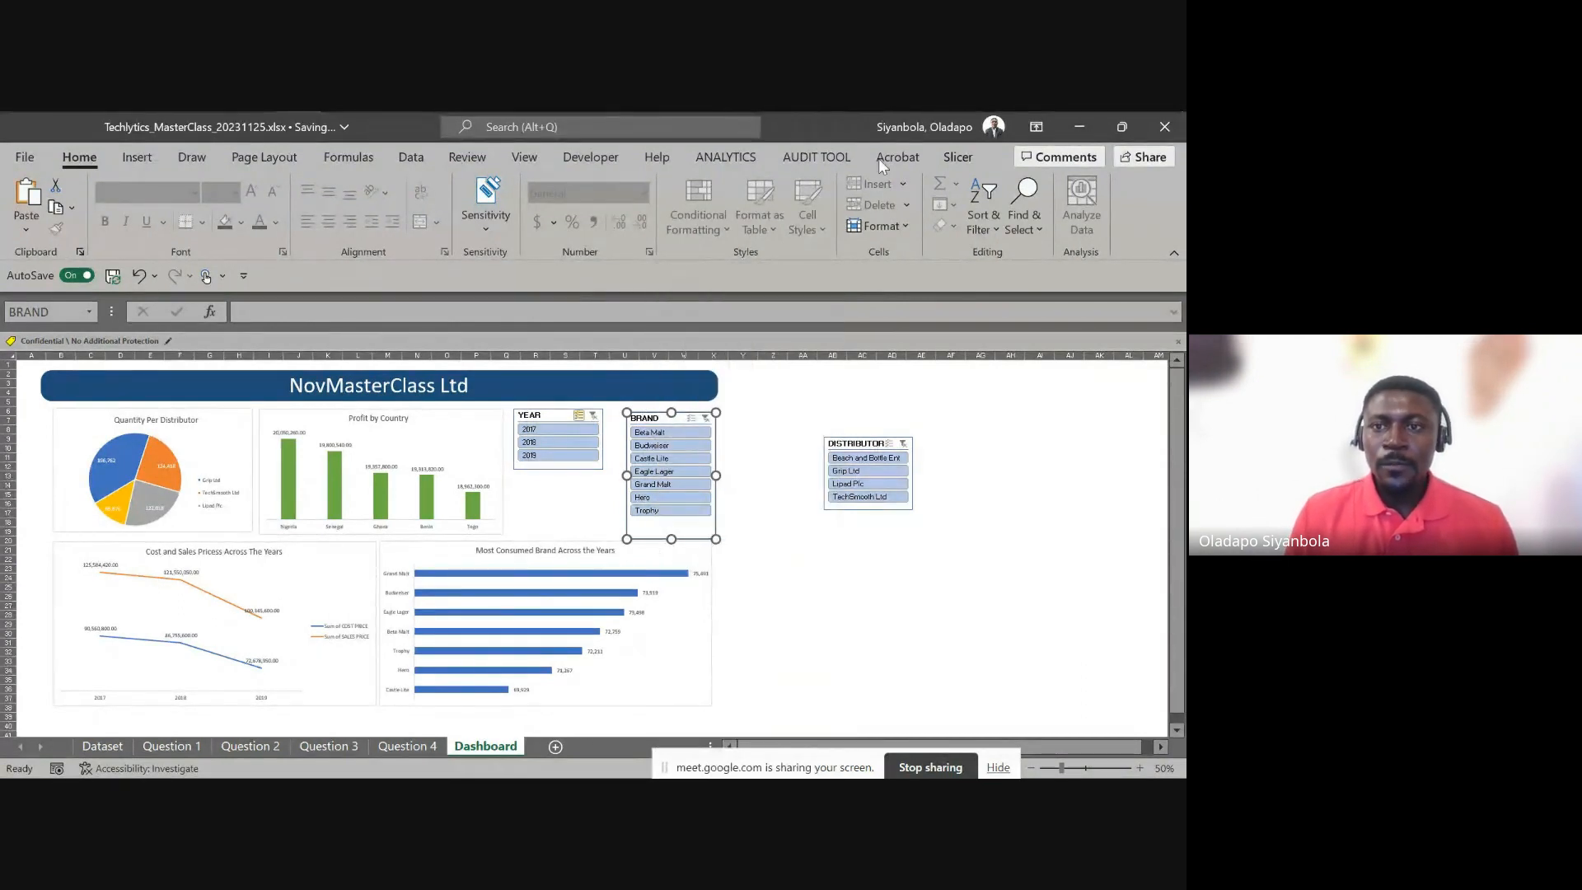
pyautogui.click(957, 157)
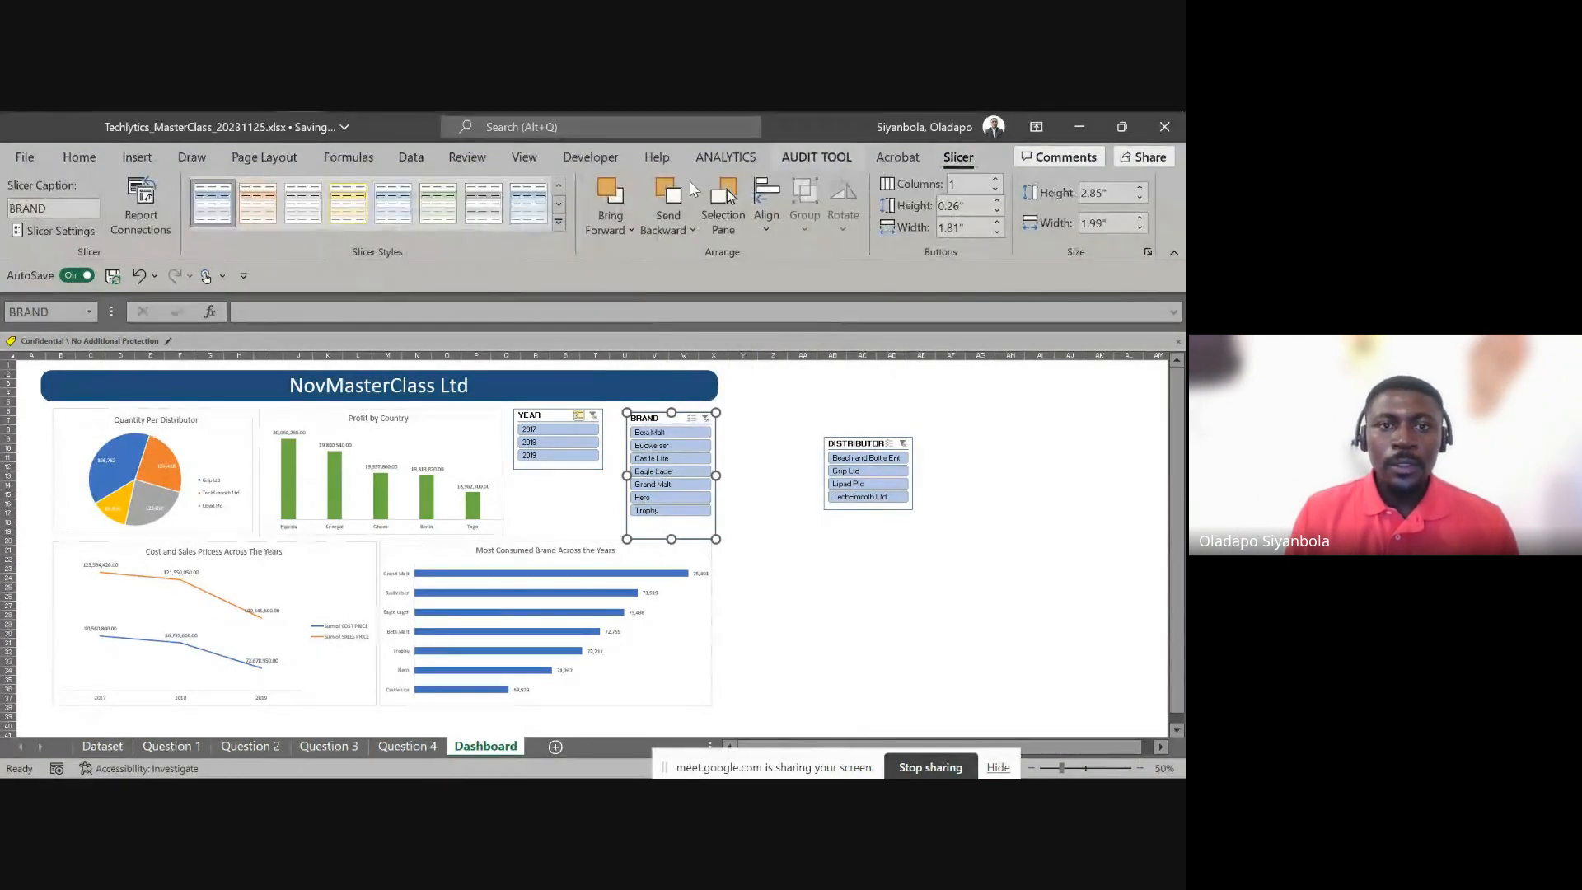
pyautogui.click(421, 206)
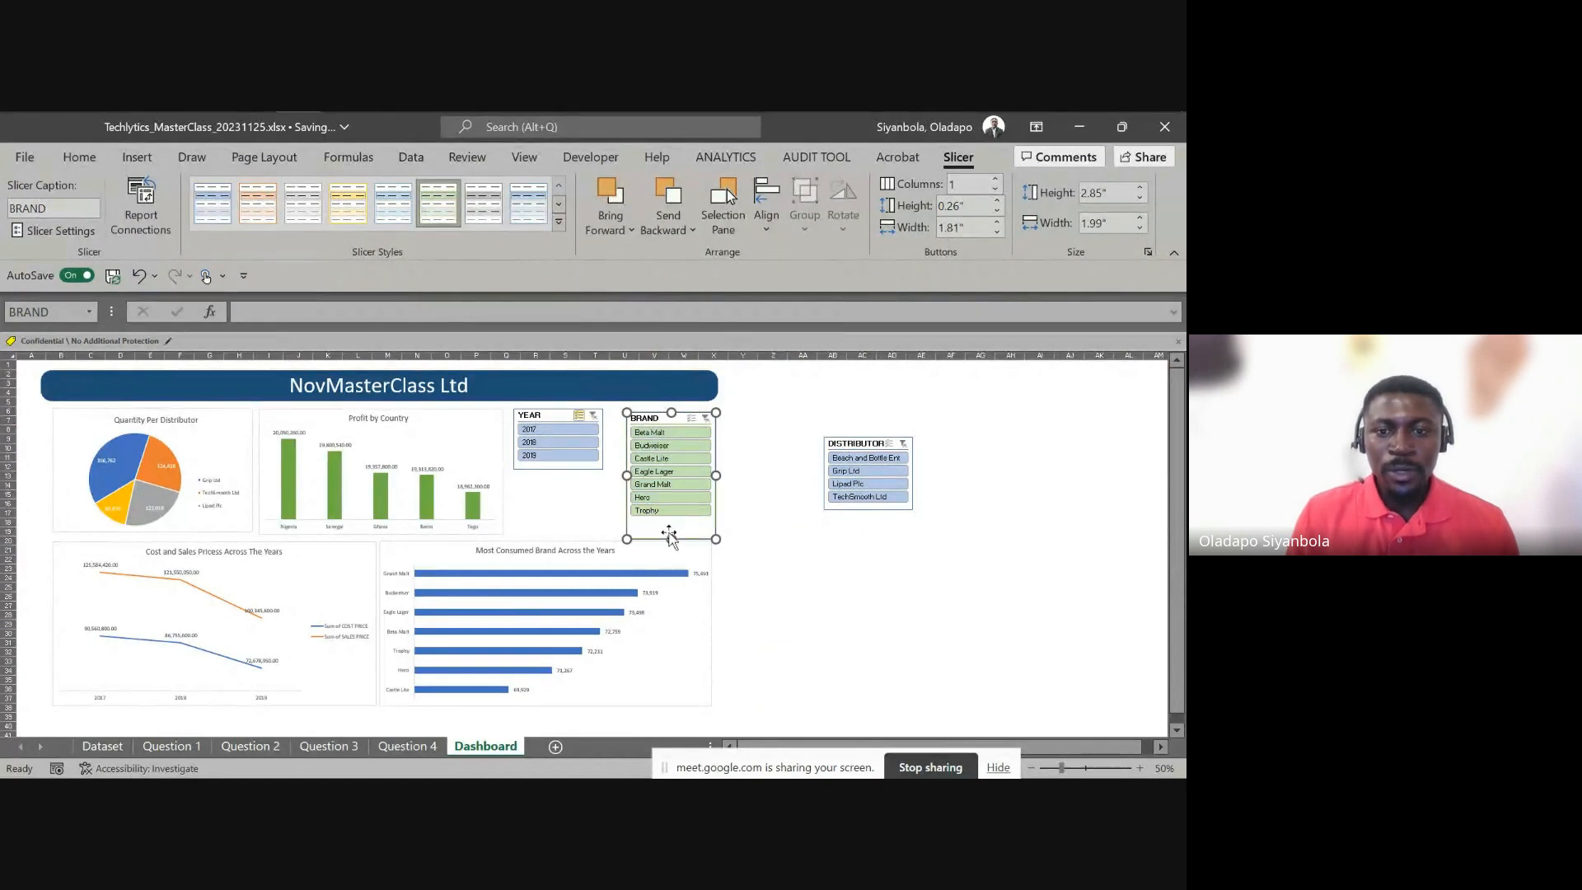
# Widen the BRAND slicer to about 2.99" and lay out its items in two columns
pyautogui.moveTo(671, 539); pyautogui.dragTo(689, 522)
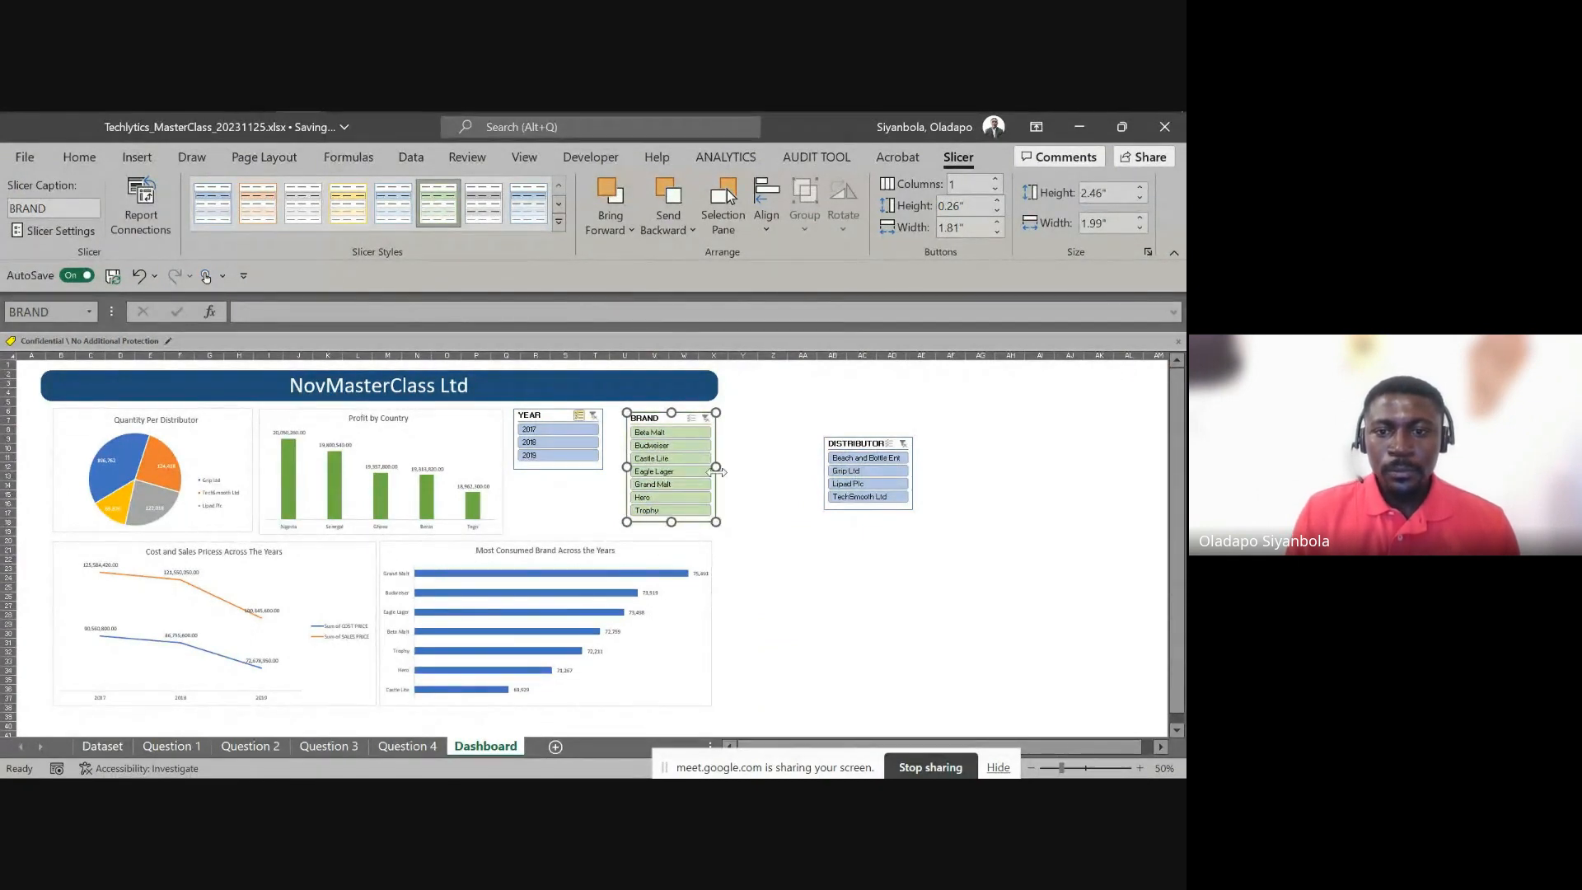
pyautogui.moveTo(714, 466); pyautogui.dragTo(759, 466)
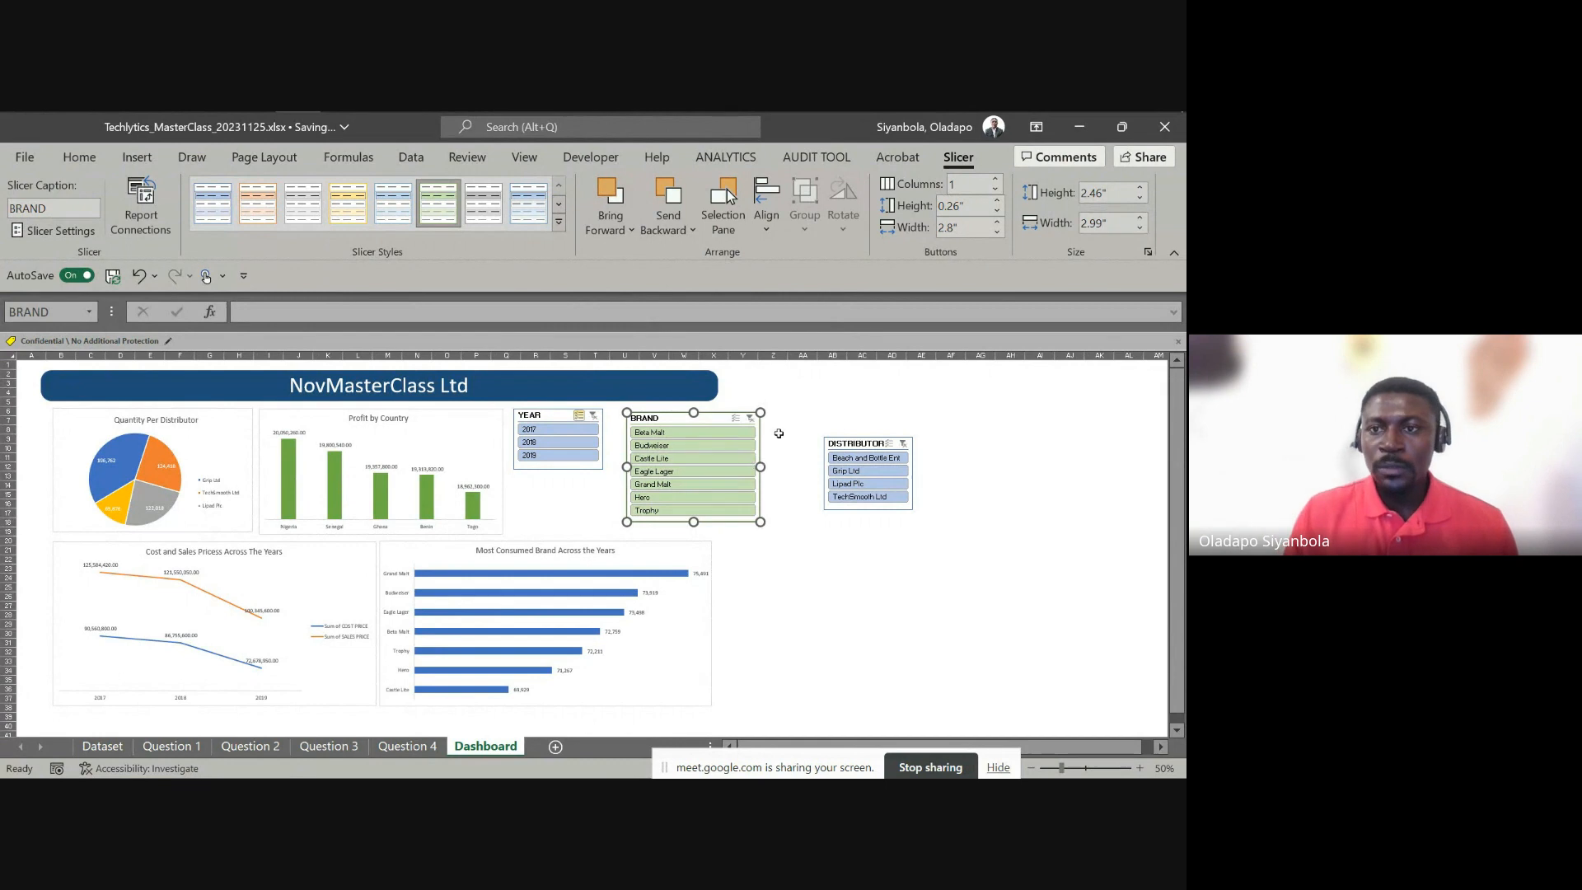
pyautogui.click(996, 178)
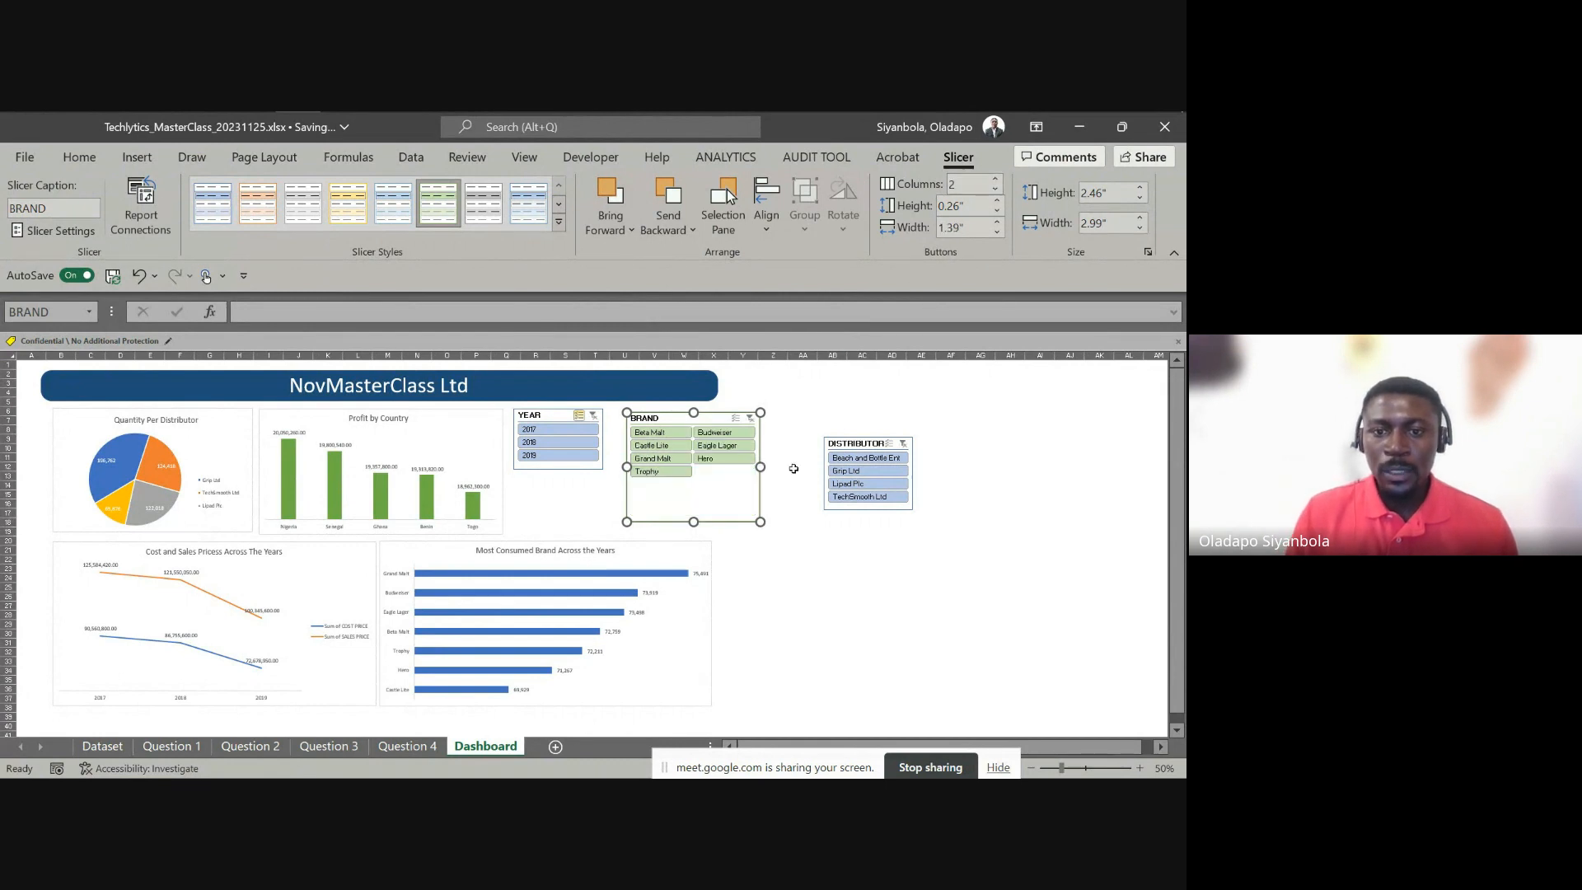
# Shorten the BRAND slicer to about 1.62", place it beneath the YEAR slicer and widen it to about 4.44"
pyautogui.moveTo(696, 520); pyautogui.dragTo(649, 481)
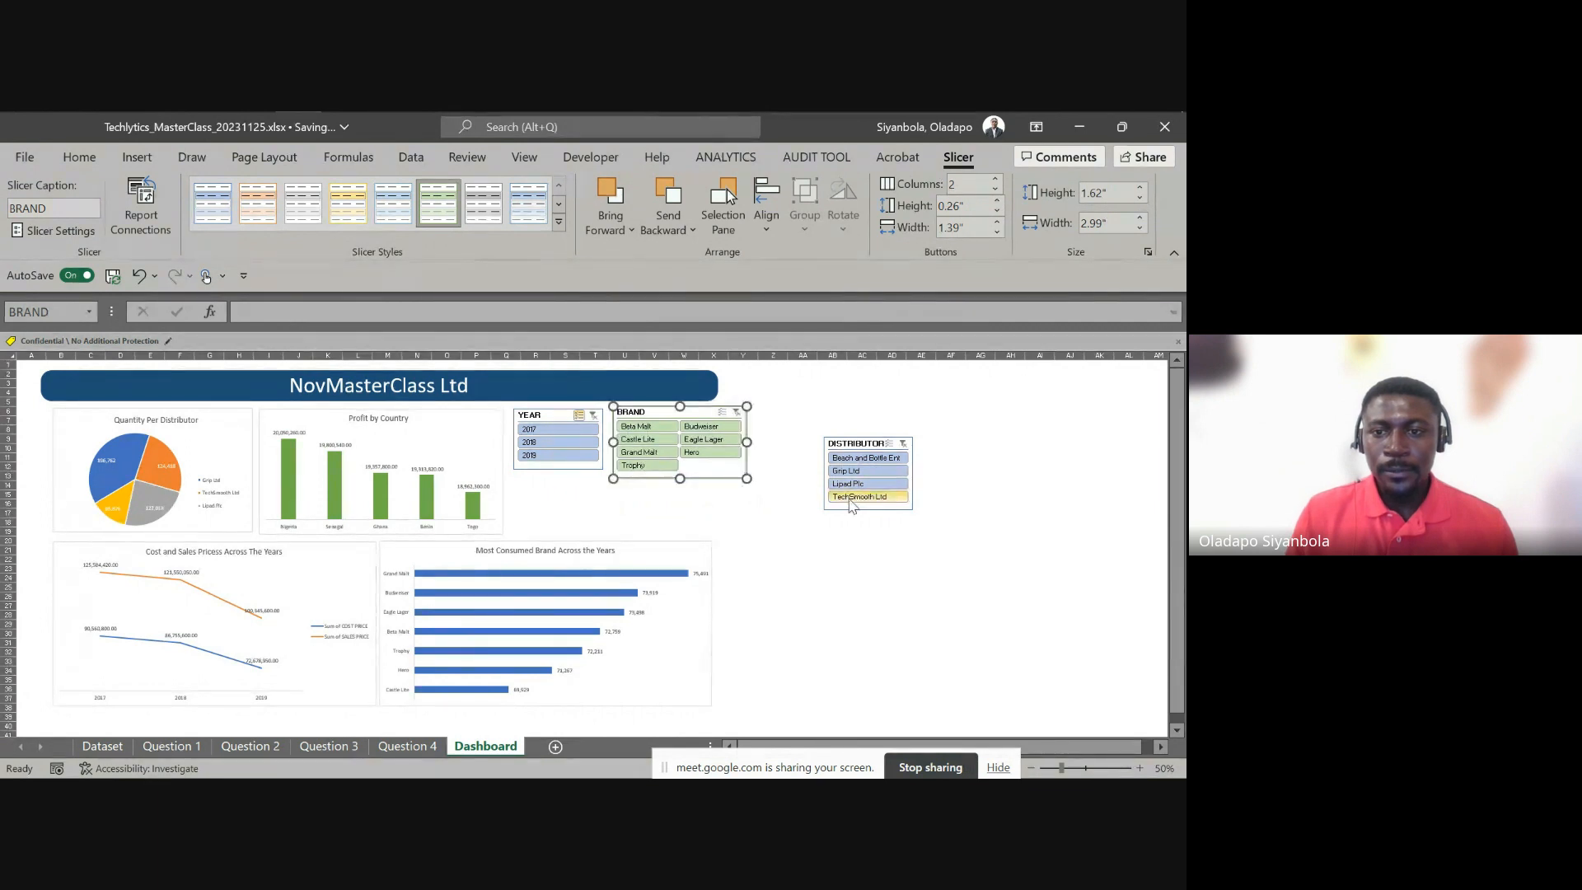
pyautogui.moveTo(851, 513); pyautogui.dragTo(810, 531)
pyautogui.moveTo(683, 473); pyautogui.dragTo(712, 510)
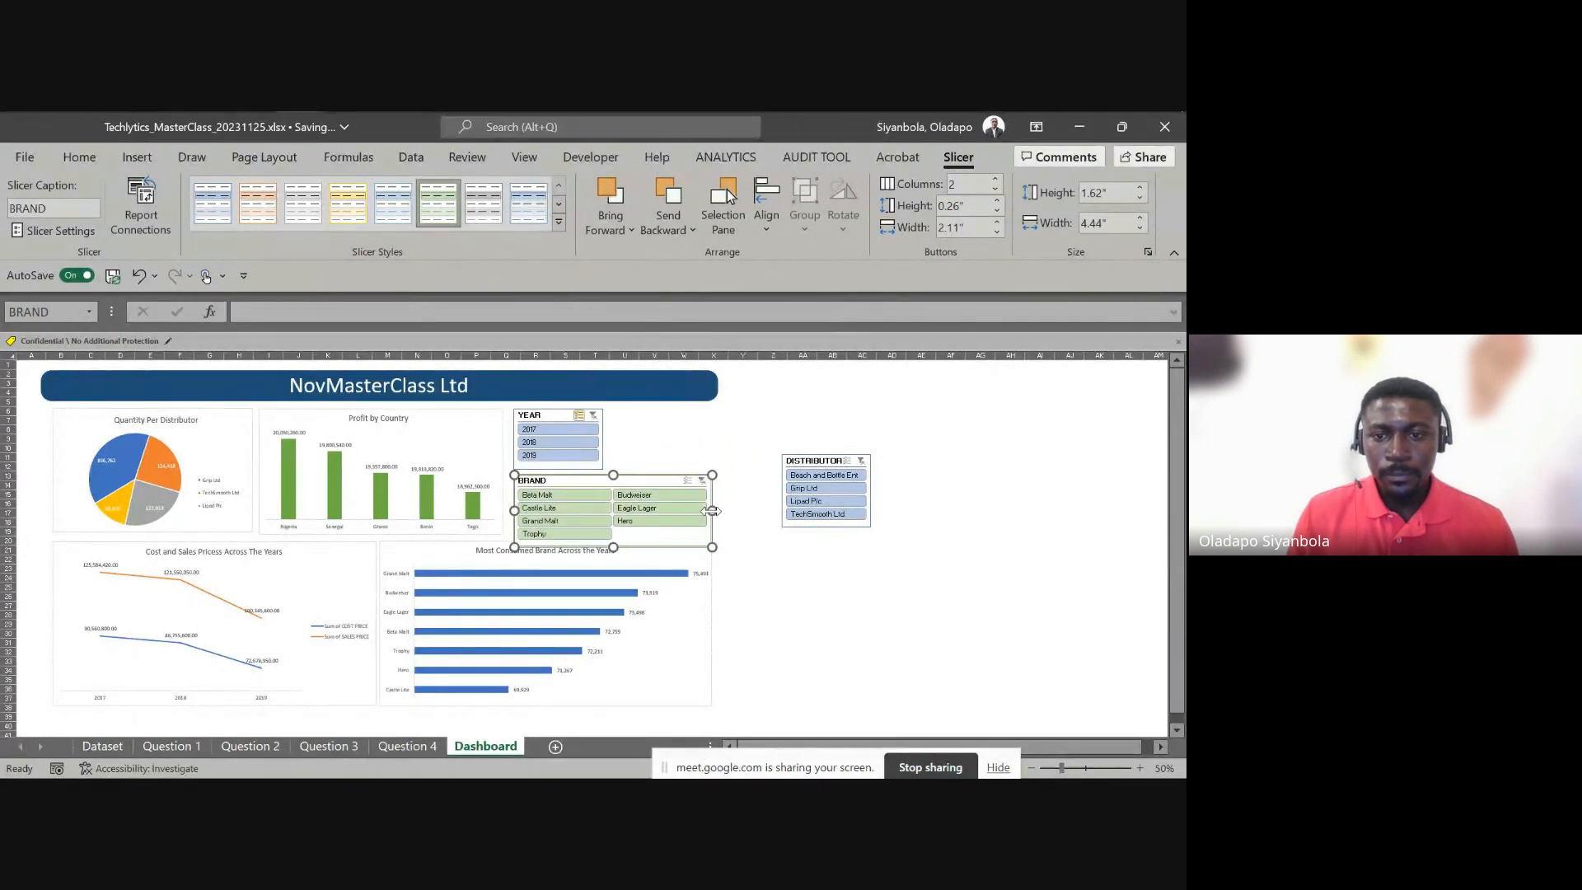
# Place the DISTRIBUTOR slicer beside the YEAR slicer, above the BRAND slicer, and give it the light orange slicer style
pyautogui.moveTo(807, 462); pyautogui.dragTo(632, 410)
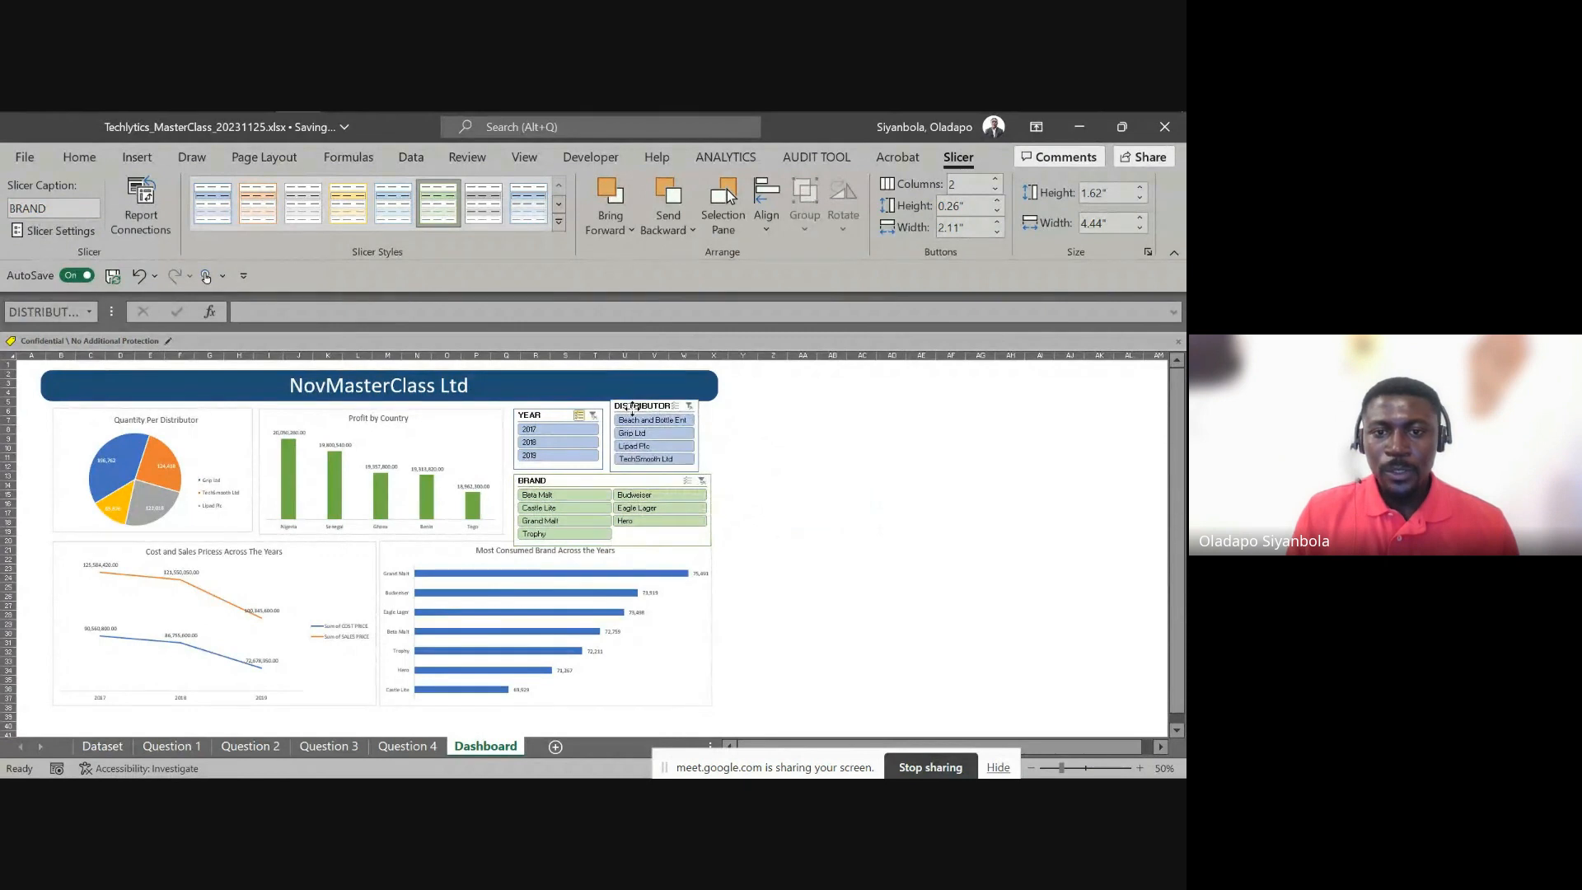
pyautogui.click(258, 202)
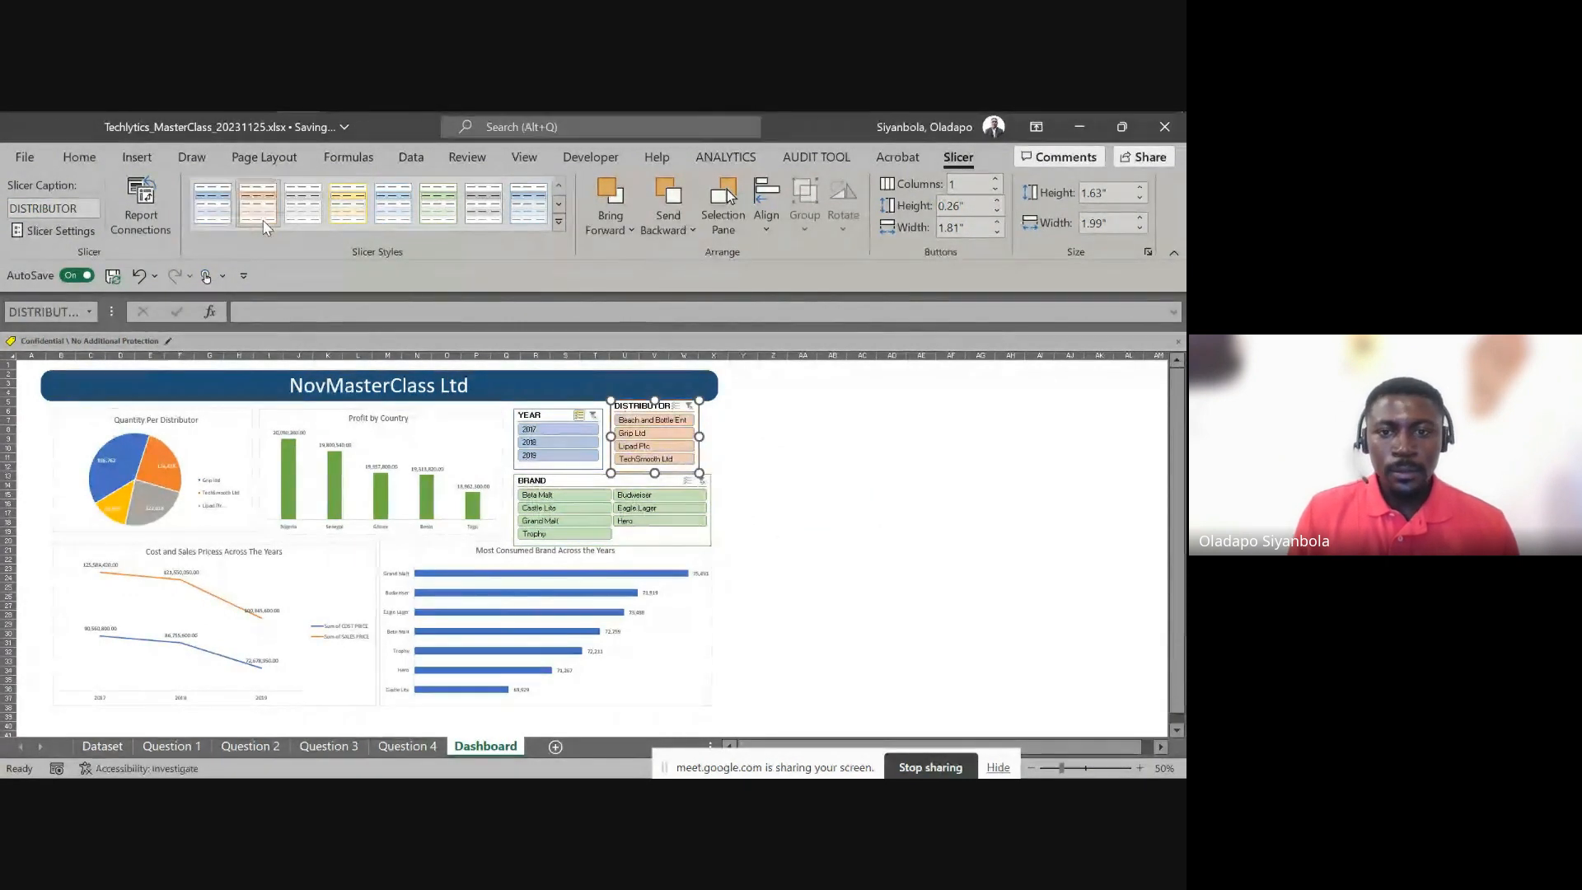
pyautogui.click(765, 459)
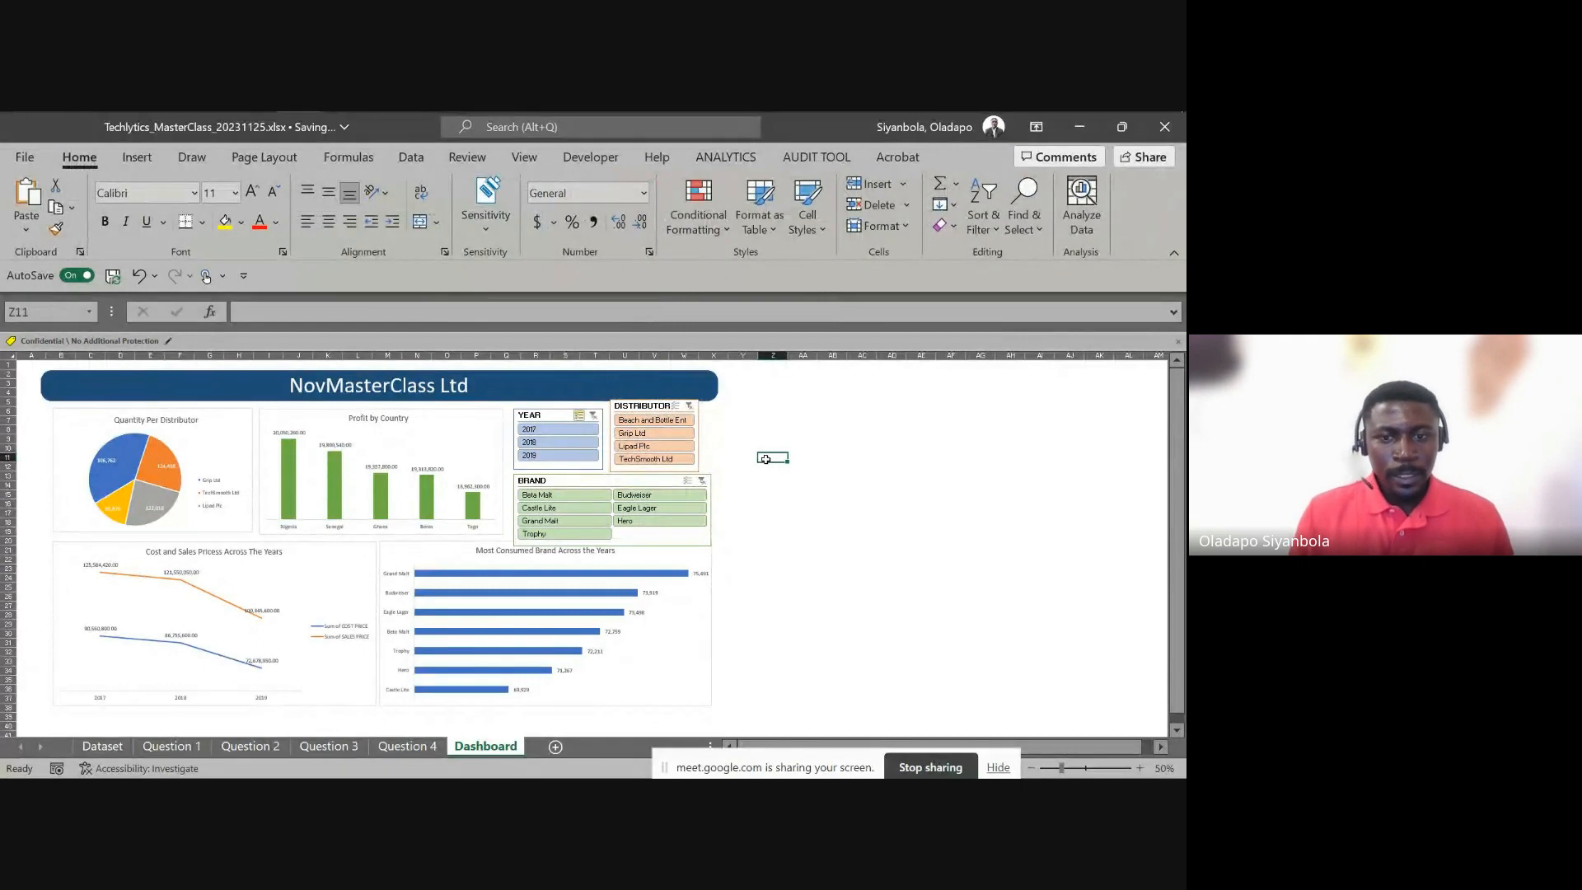
pyautogui.scroll(-1, 766, 458)
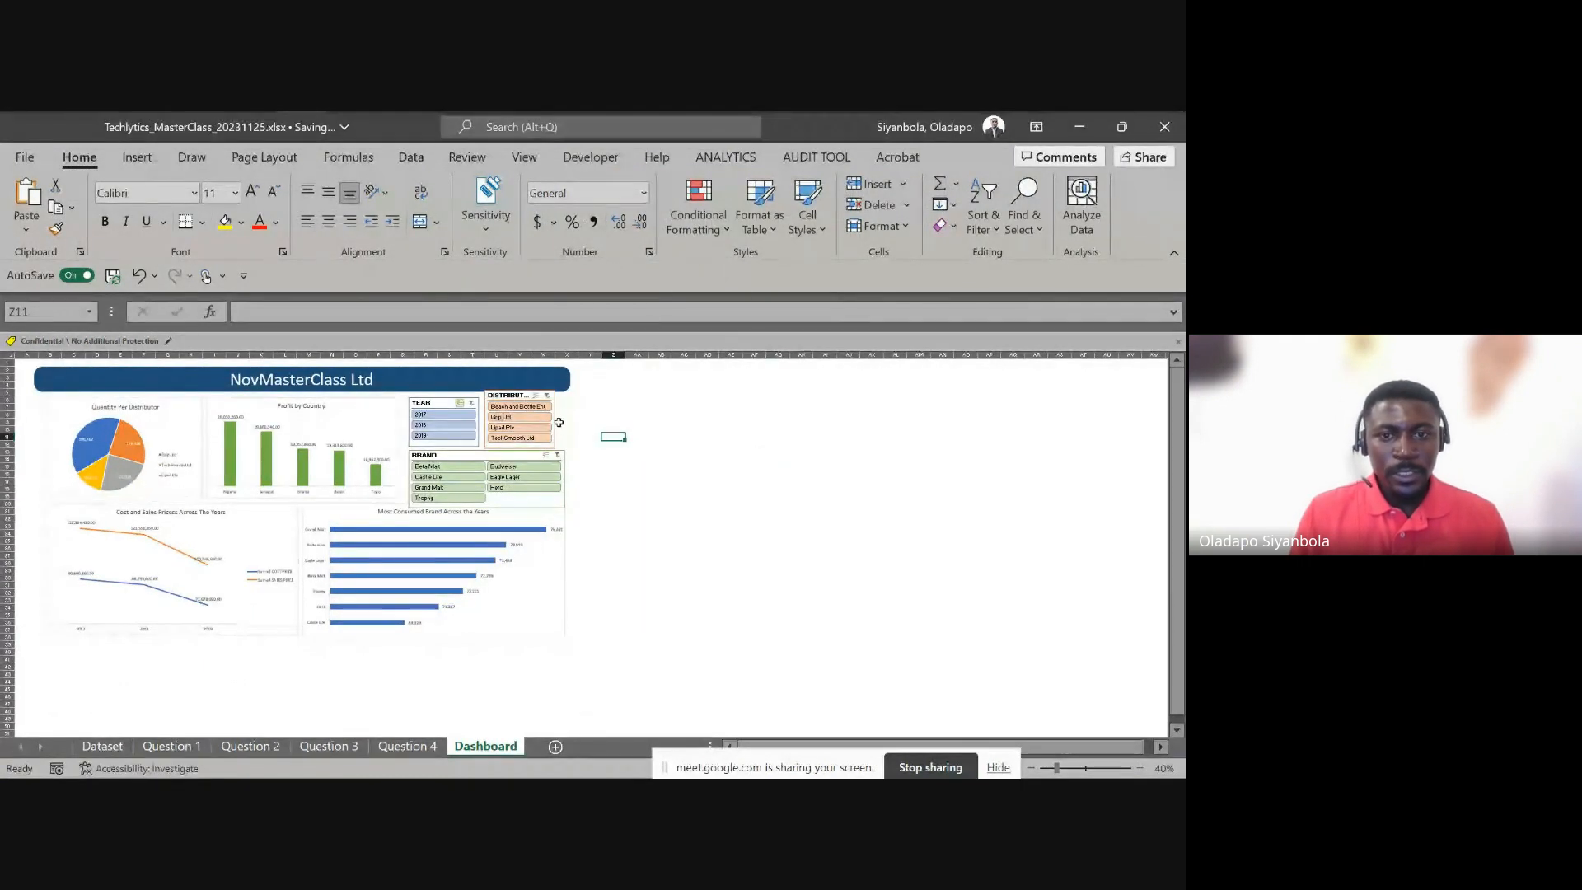
pyautogui.moveTo(552, 420); pyautogui.dragTo(562, 421)
pyautogui.click(484, 407)
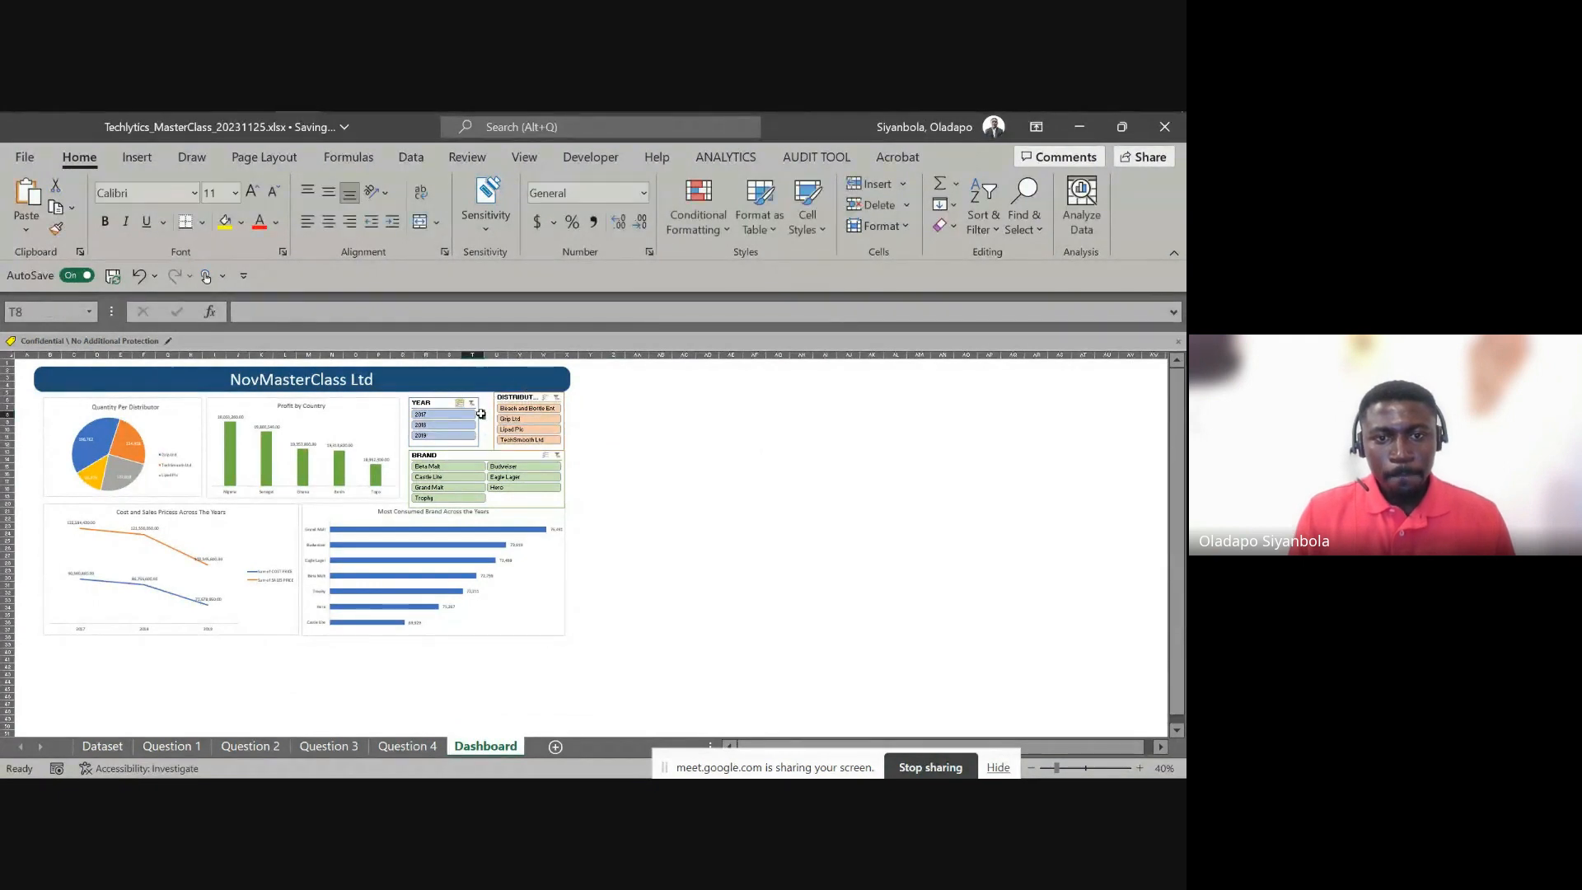
# Check how the charts respond to slicer selections such as Beach and Bottle Ent, Grip Ltd, Beta Malt, Grand Malt and Budweiser
pyautogui.click(527, 410)
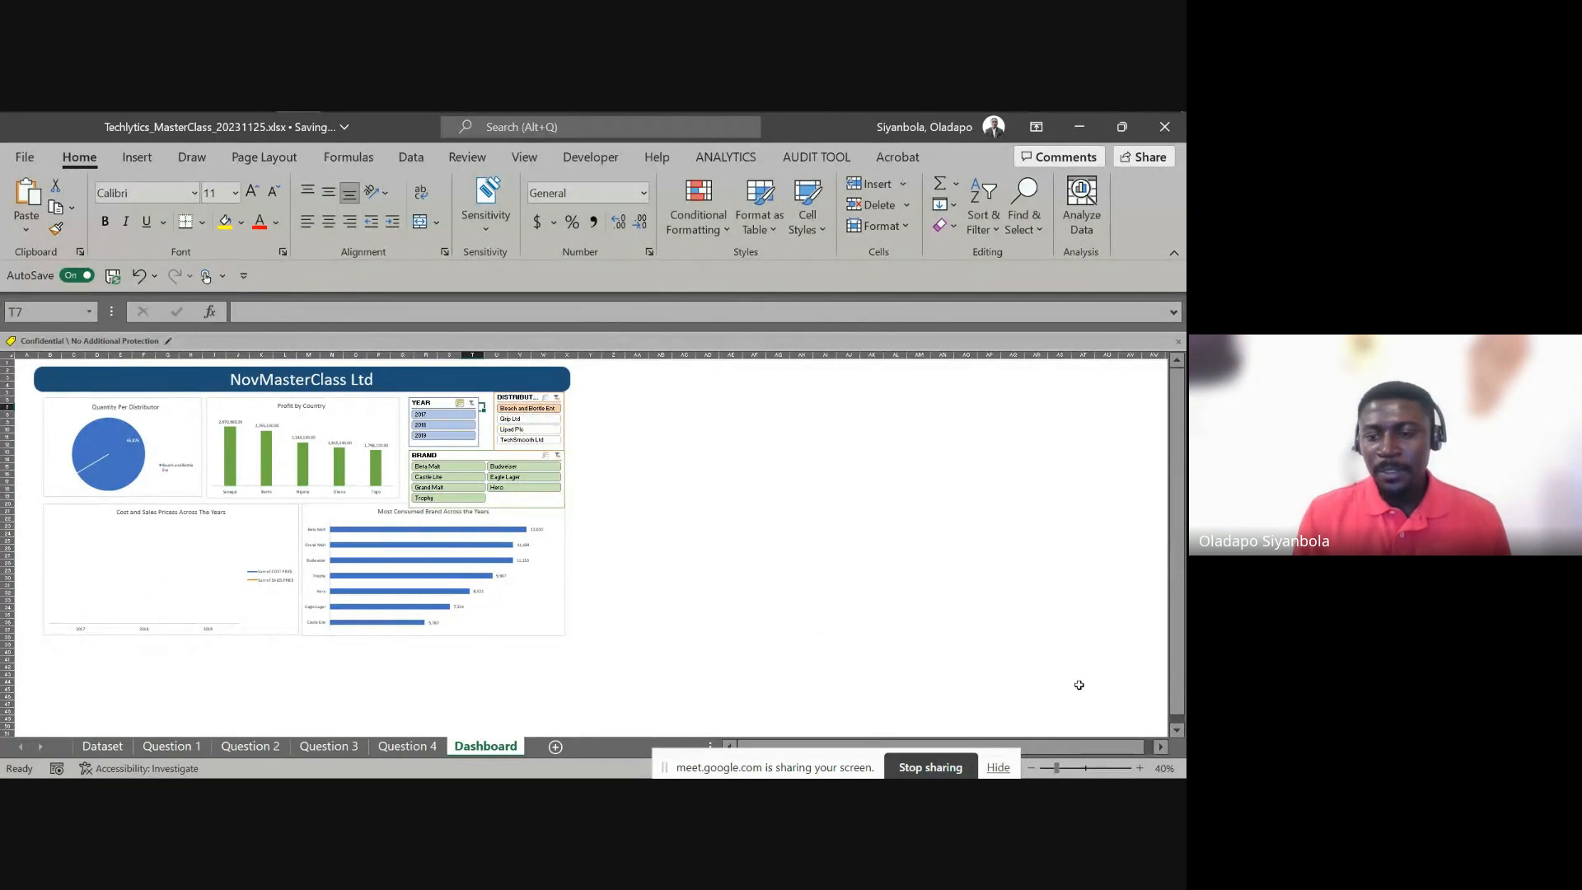
pyautogui.click(1140, 767)
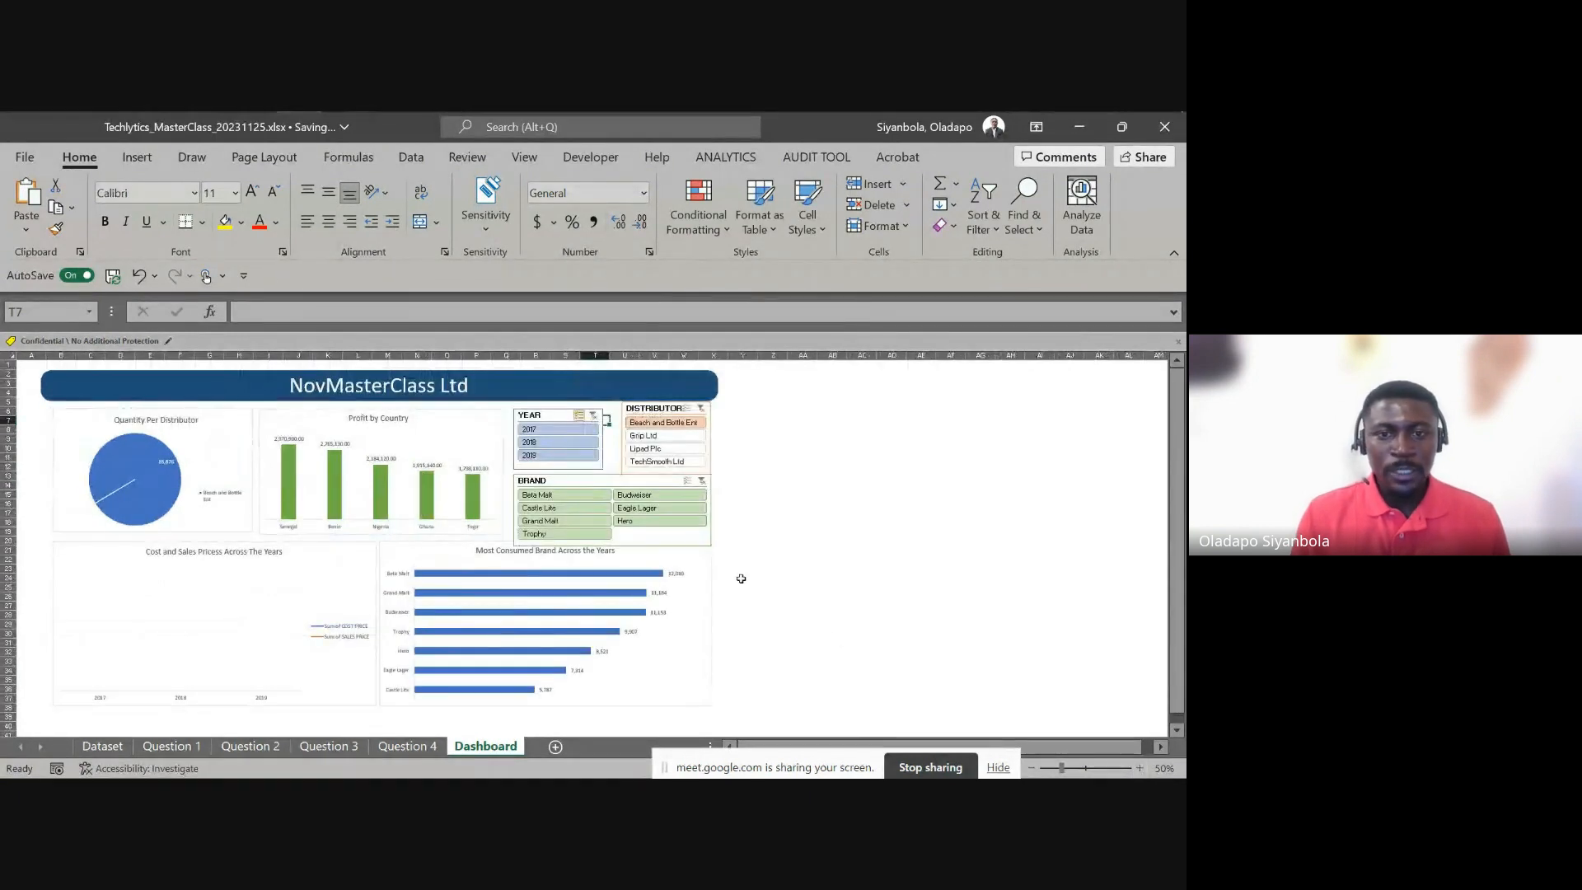
pyautogui.click(655, 435)
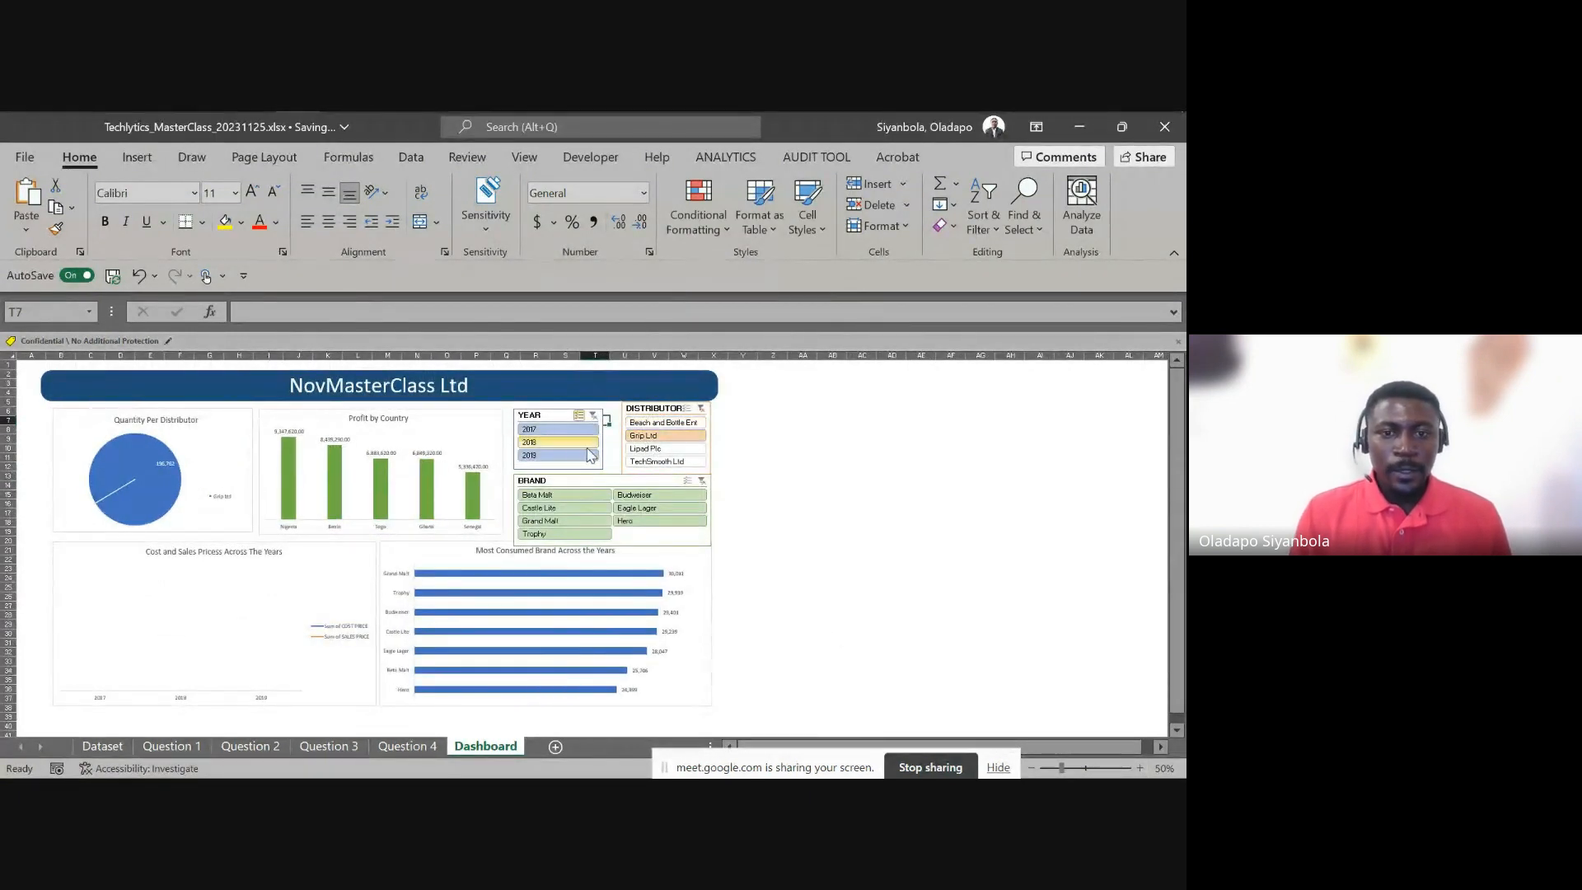
pyautogui.click(592, 521)
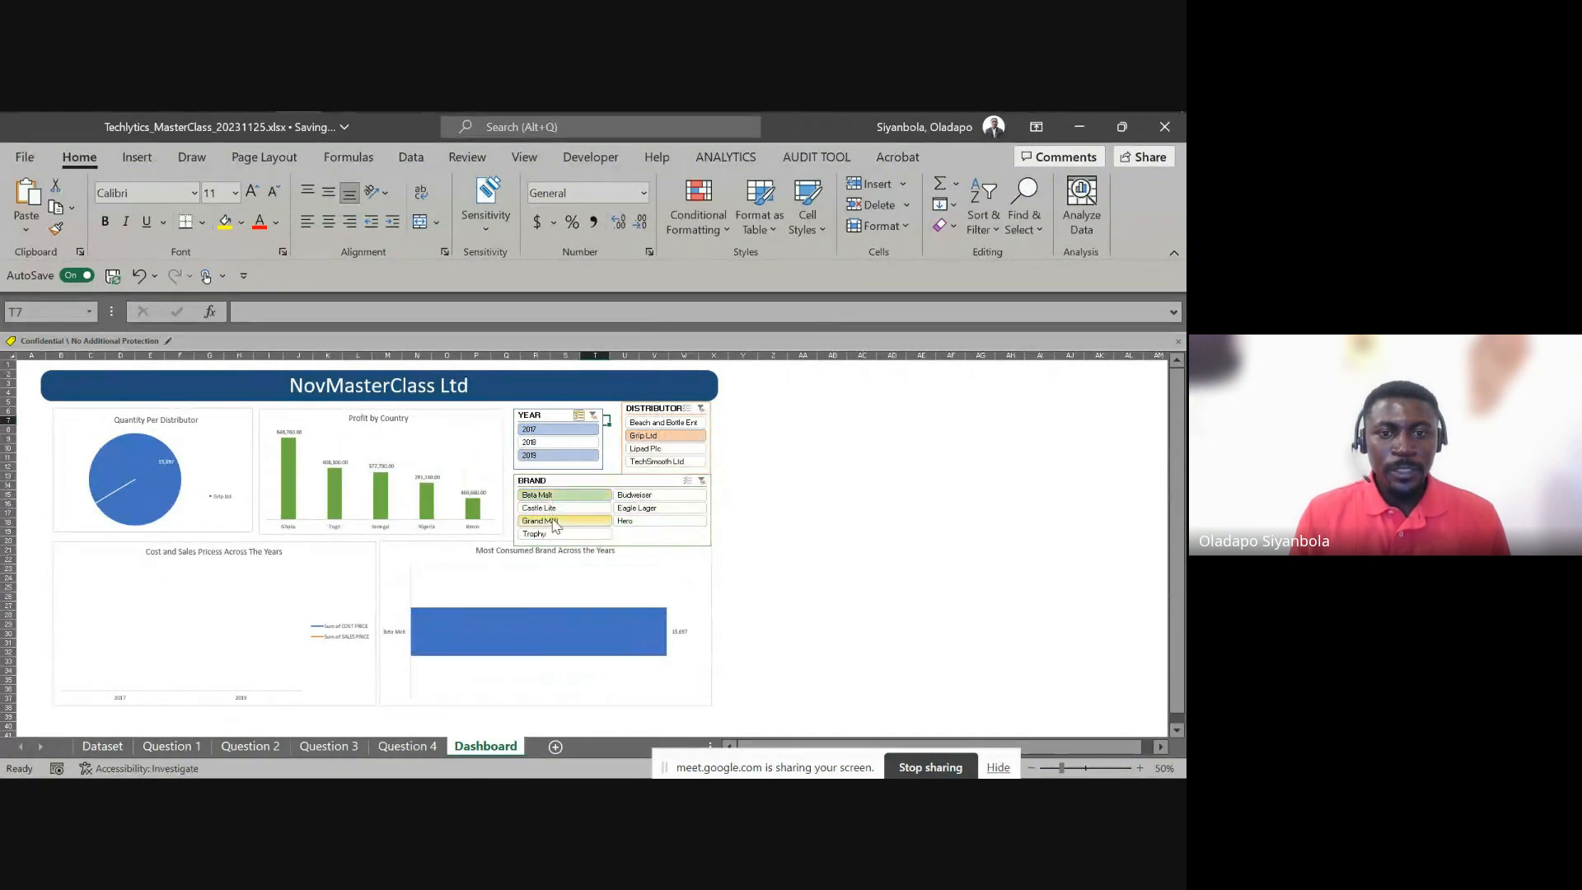
pyautogui.click(651, 494)
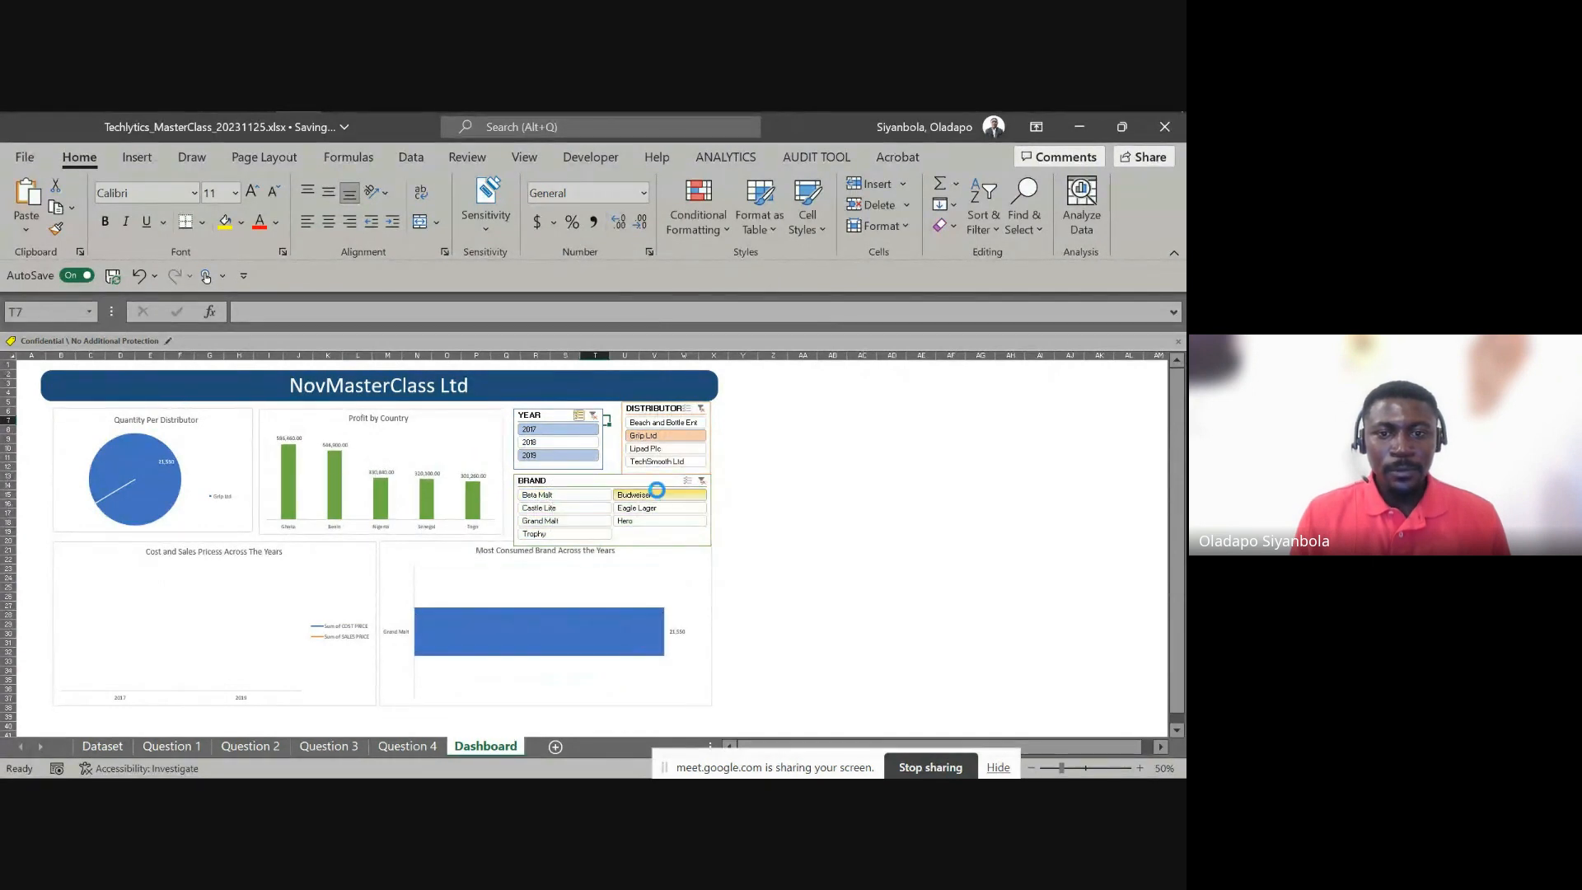
# Clear the filters on the DISTRIBUTOR, YEAR and BRAND slicers
pyautogui.click(700, 408)
pyautogui.click(593, 415)
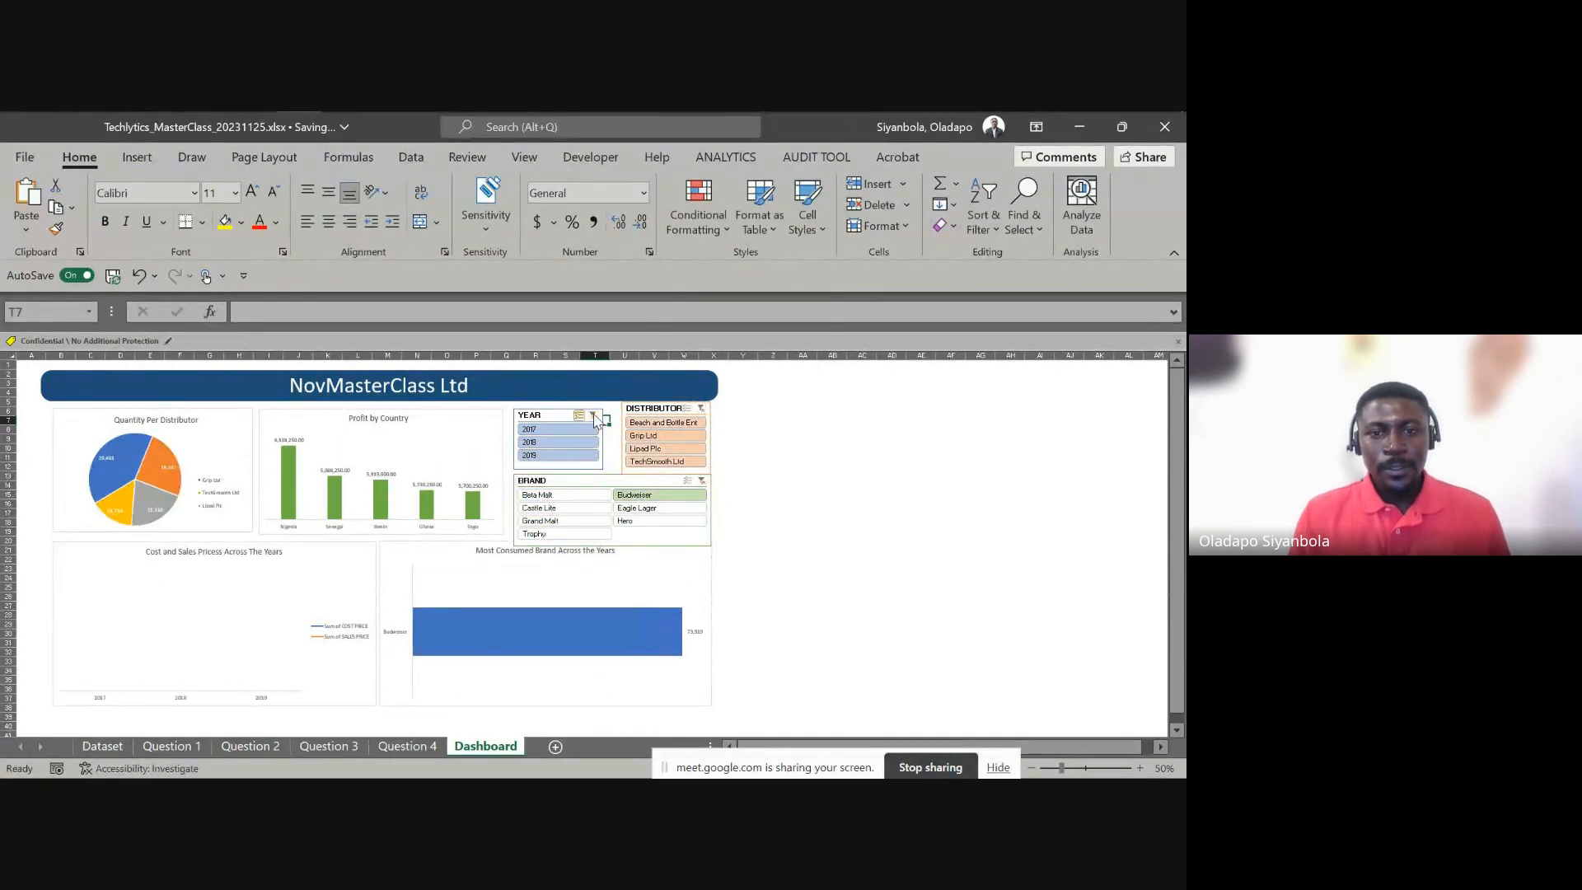
pyautogui.click(702, 481)
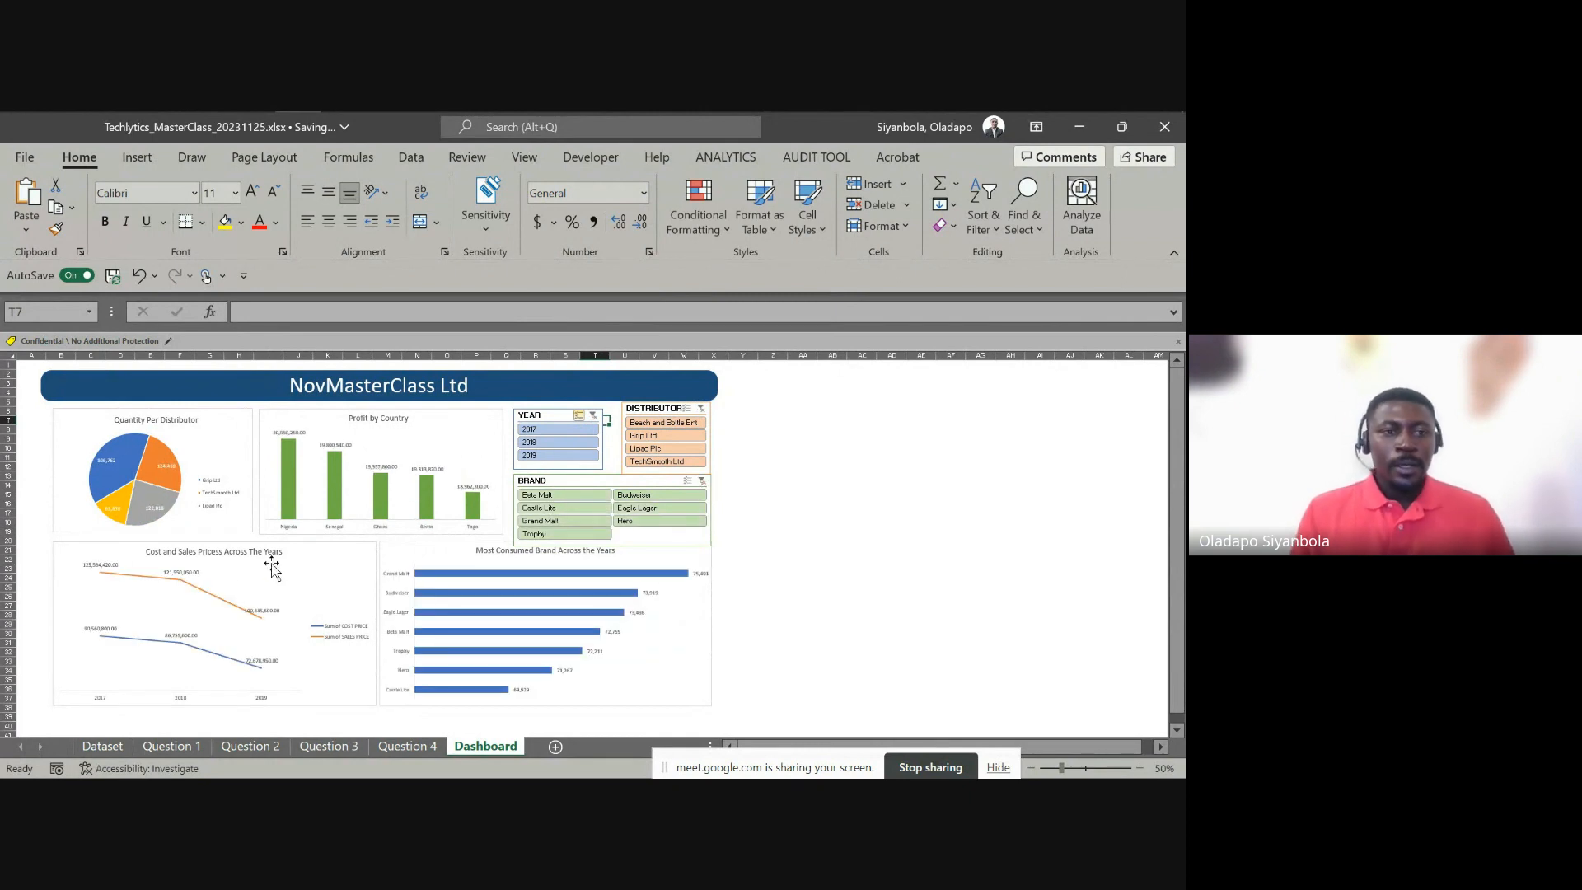
# Nudge the pie, column and line charts and the BRAND slicer slightly upward toward the banner
pyautogui.click(51, 409)
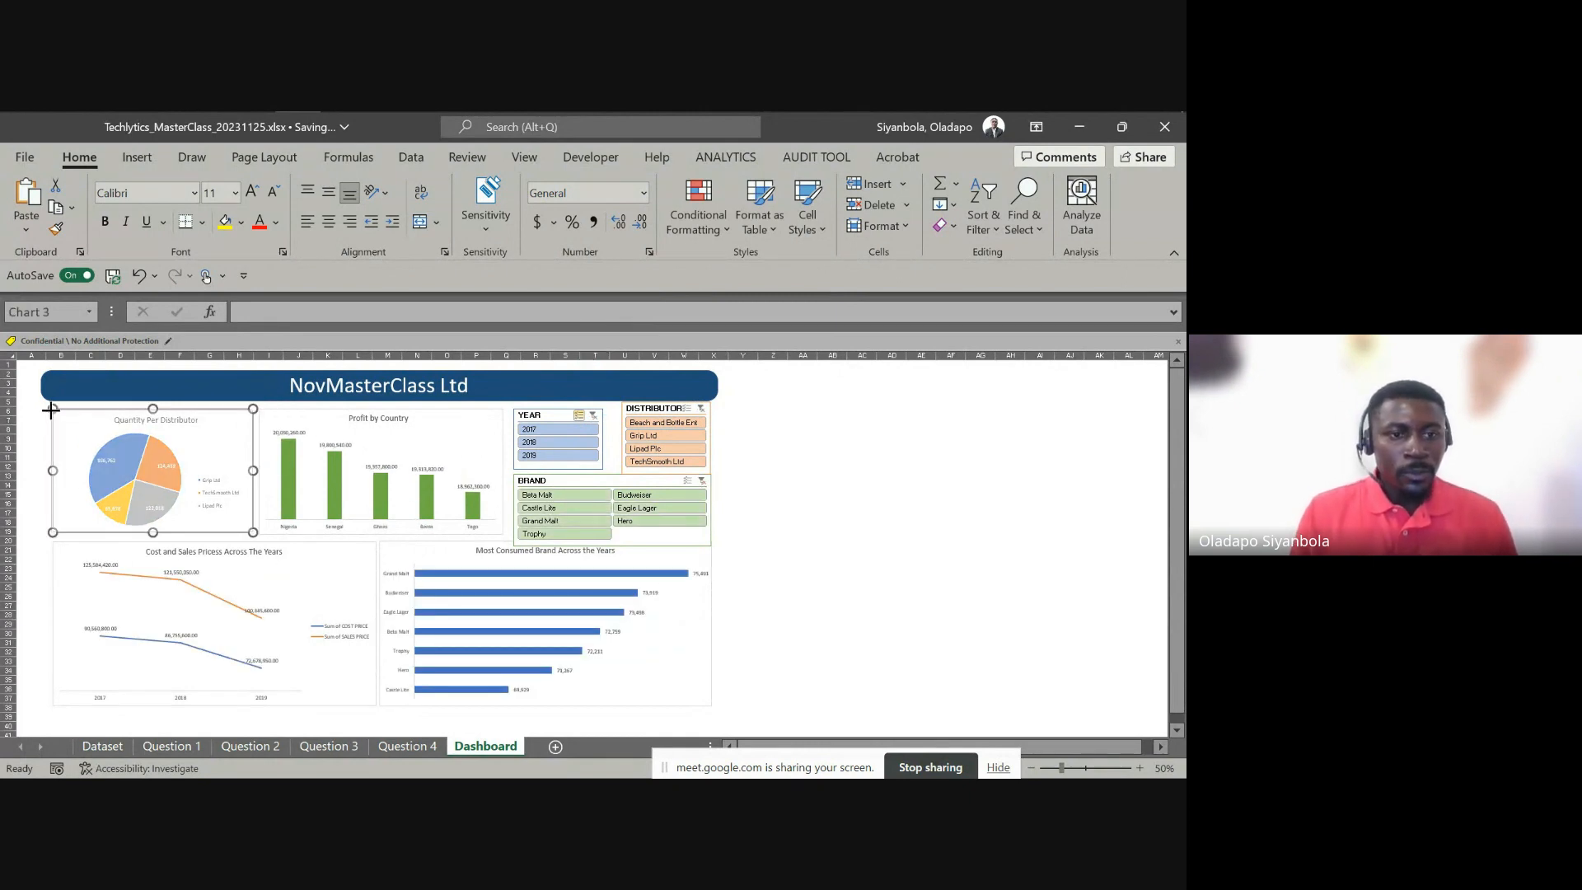
pyautogui.moveTo(68, 410); pyautogui.dragTo(66, 404)
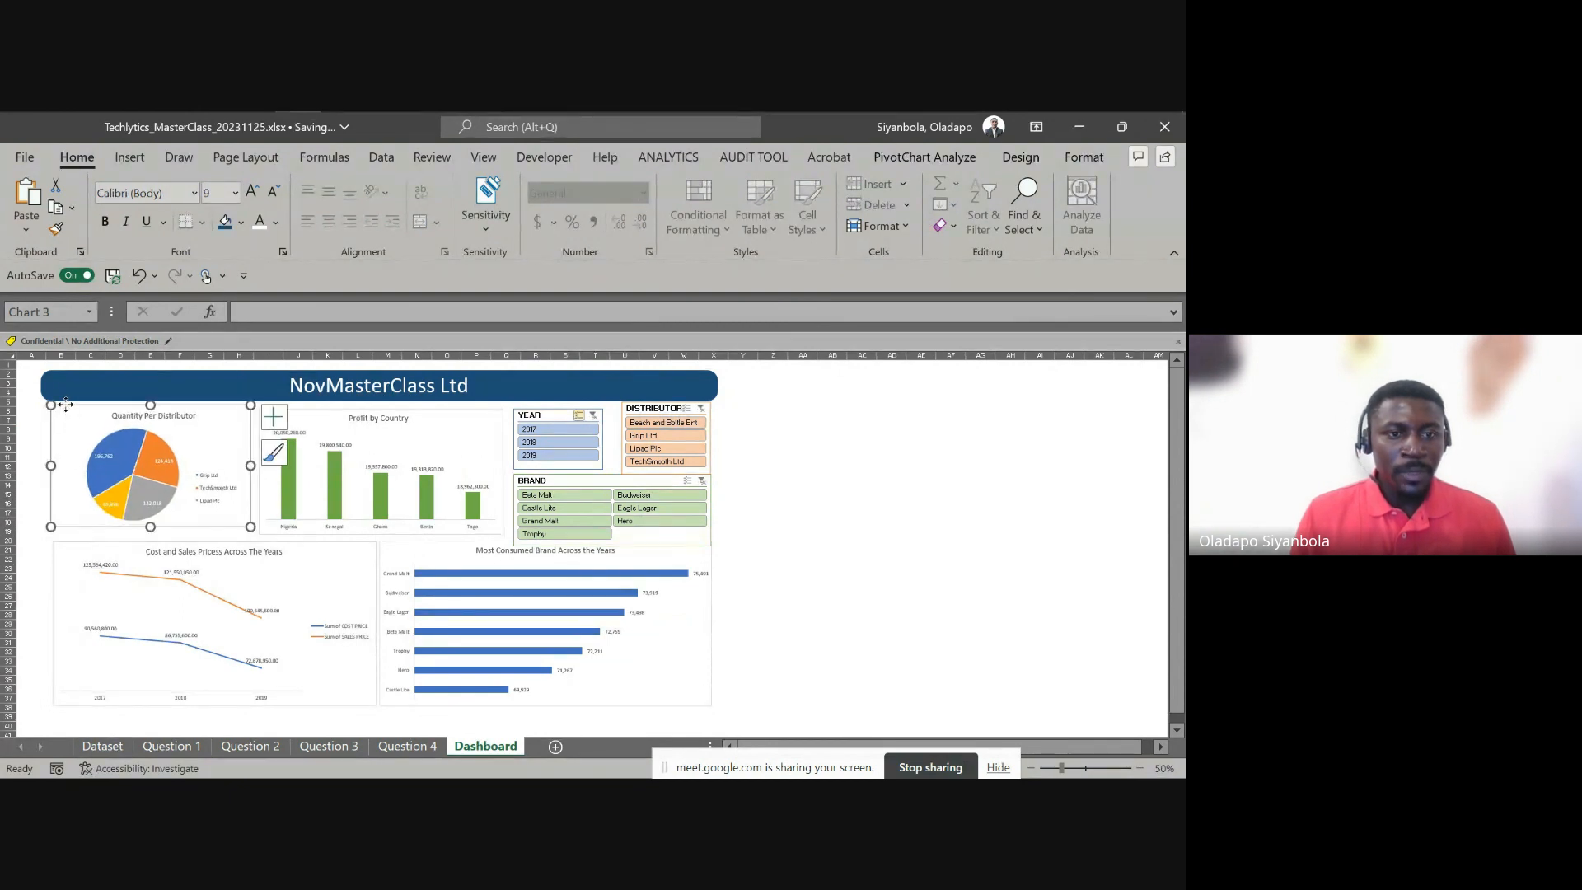
pyautogui.moveTo(300, 408); pyautogui.dragTo(295, 405)
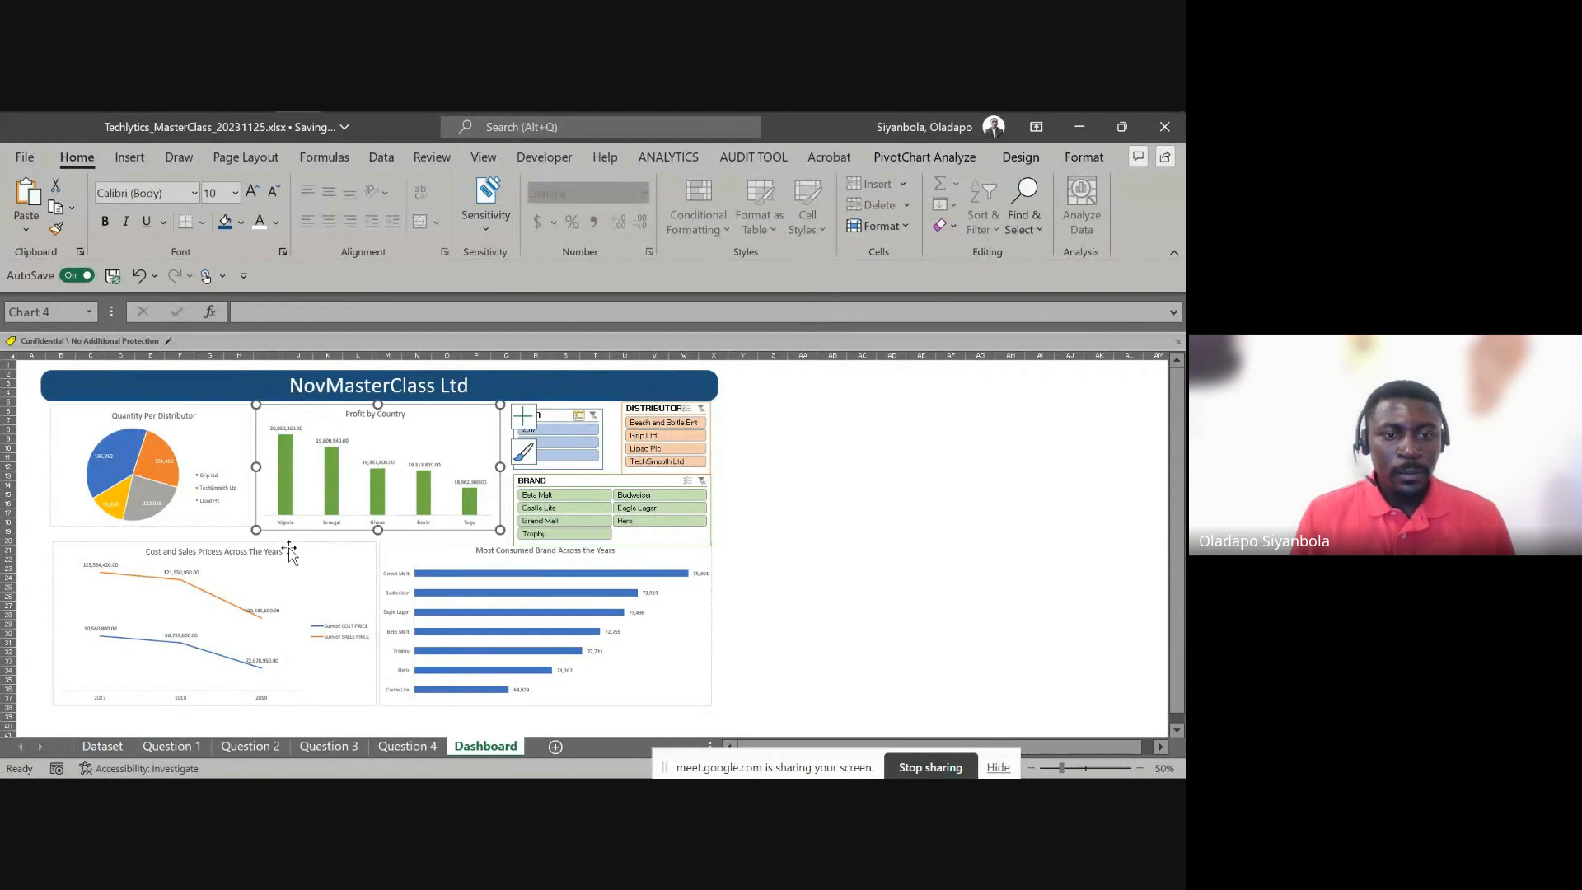
pyautogui.moveTo(288, 553); pyautogui.dragTo(285, 541)
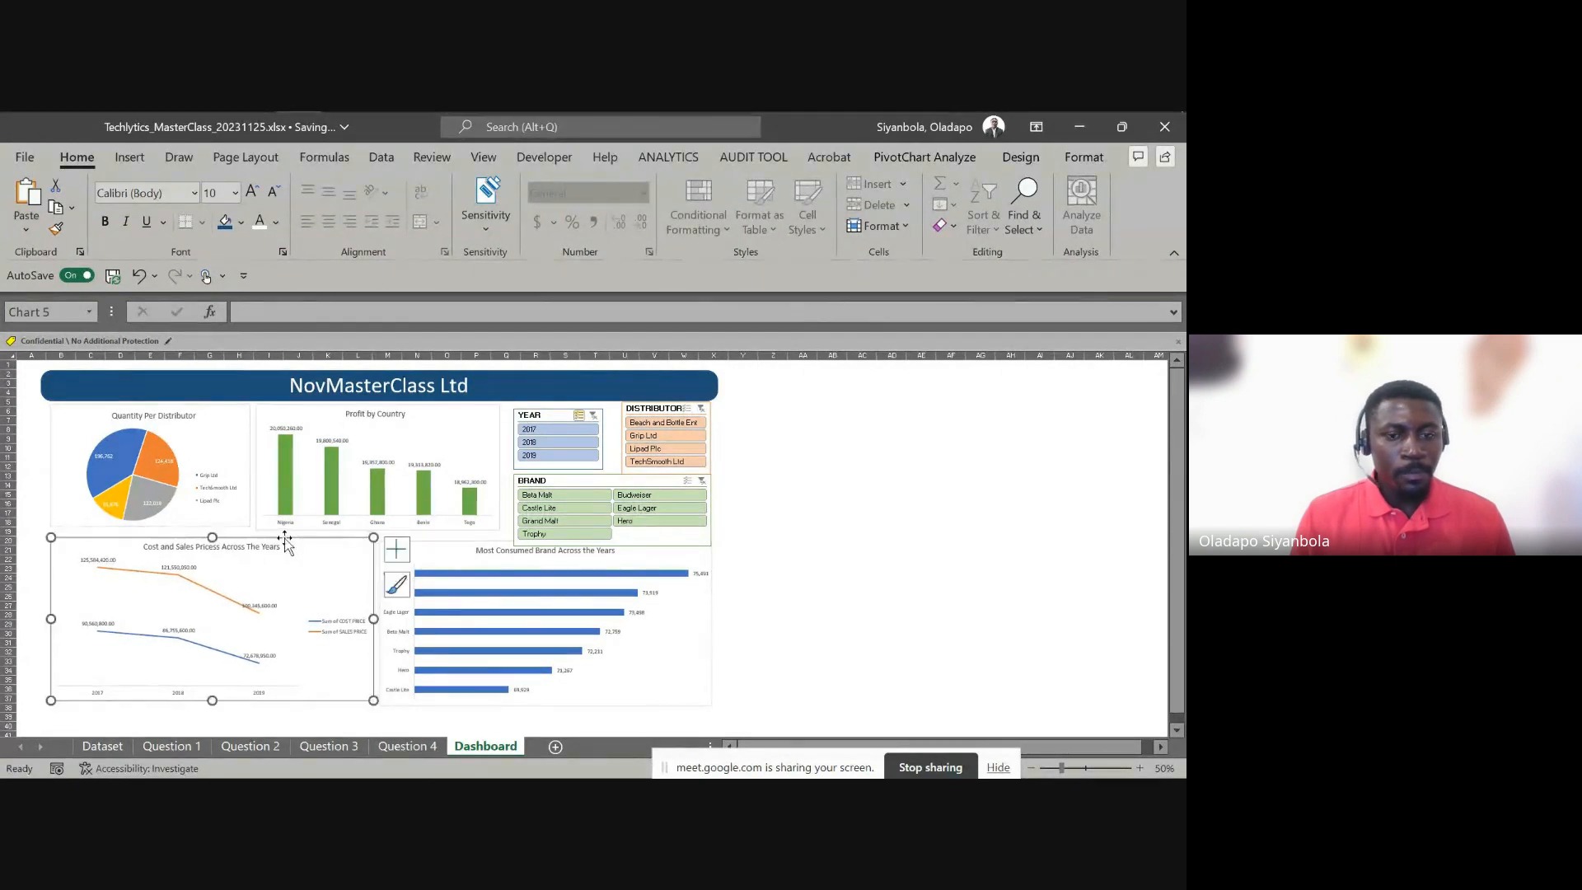
pyautogui.click(443, 547)
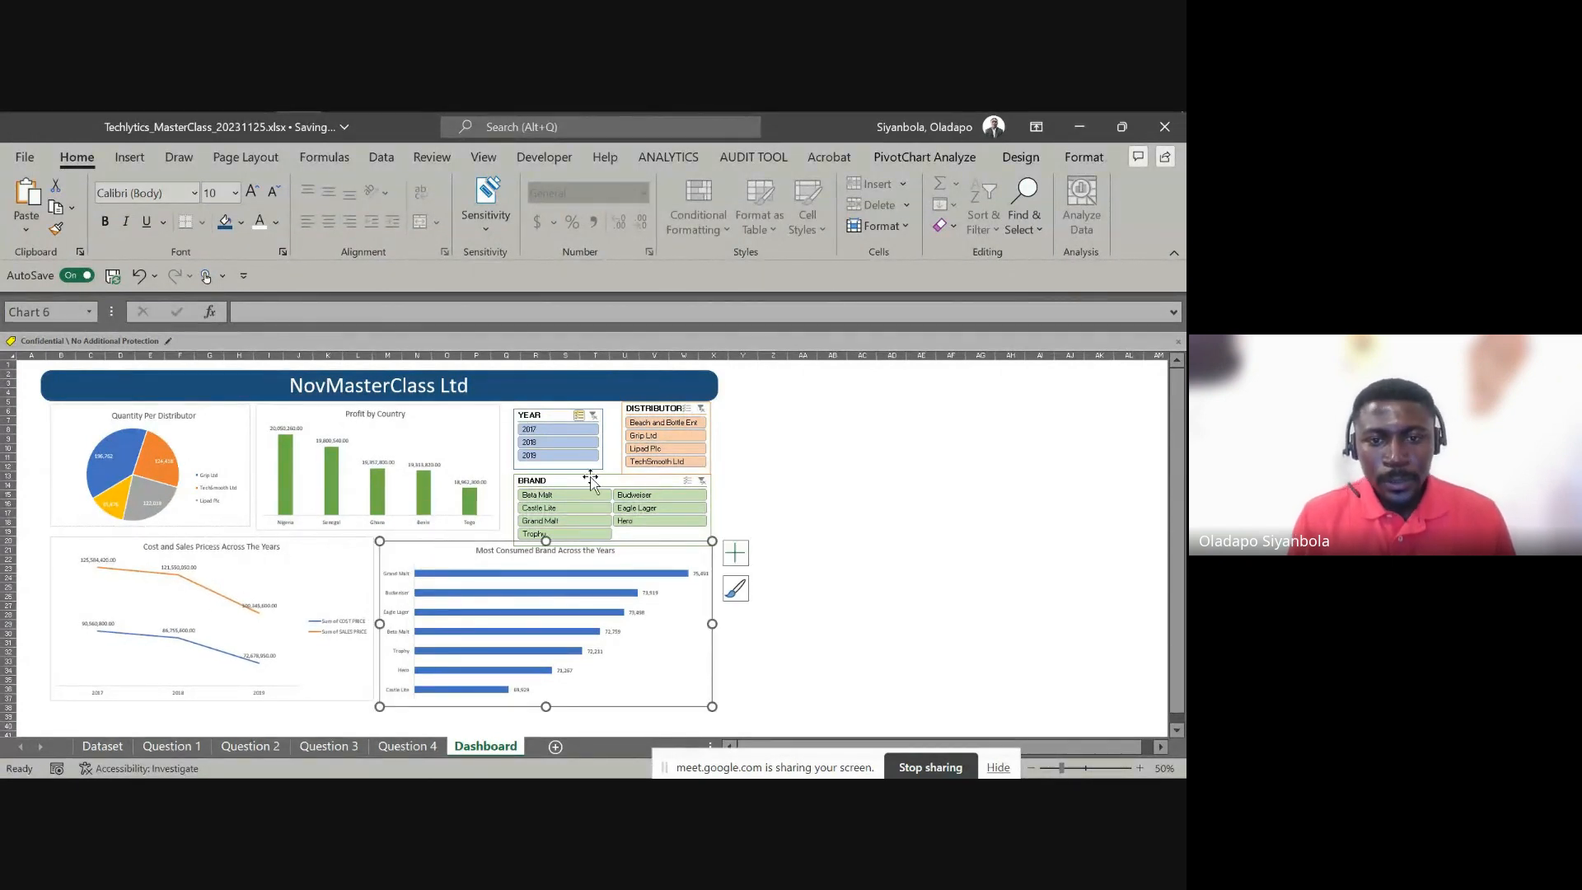
pyautogui.moveTo(589, 480); pyautogui.dragTo(589, 472)
pyautogui.click(717, 431)
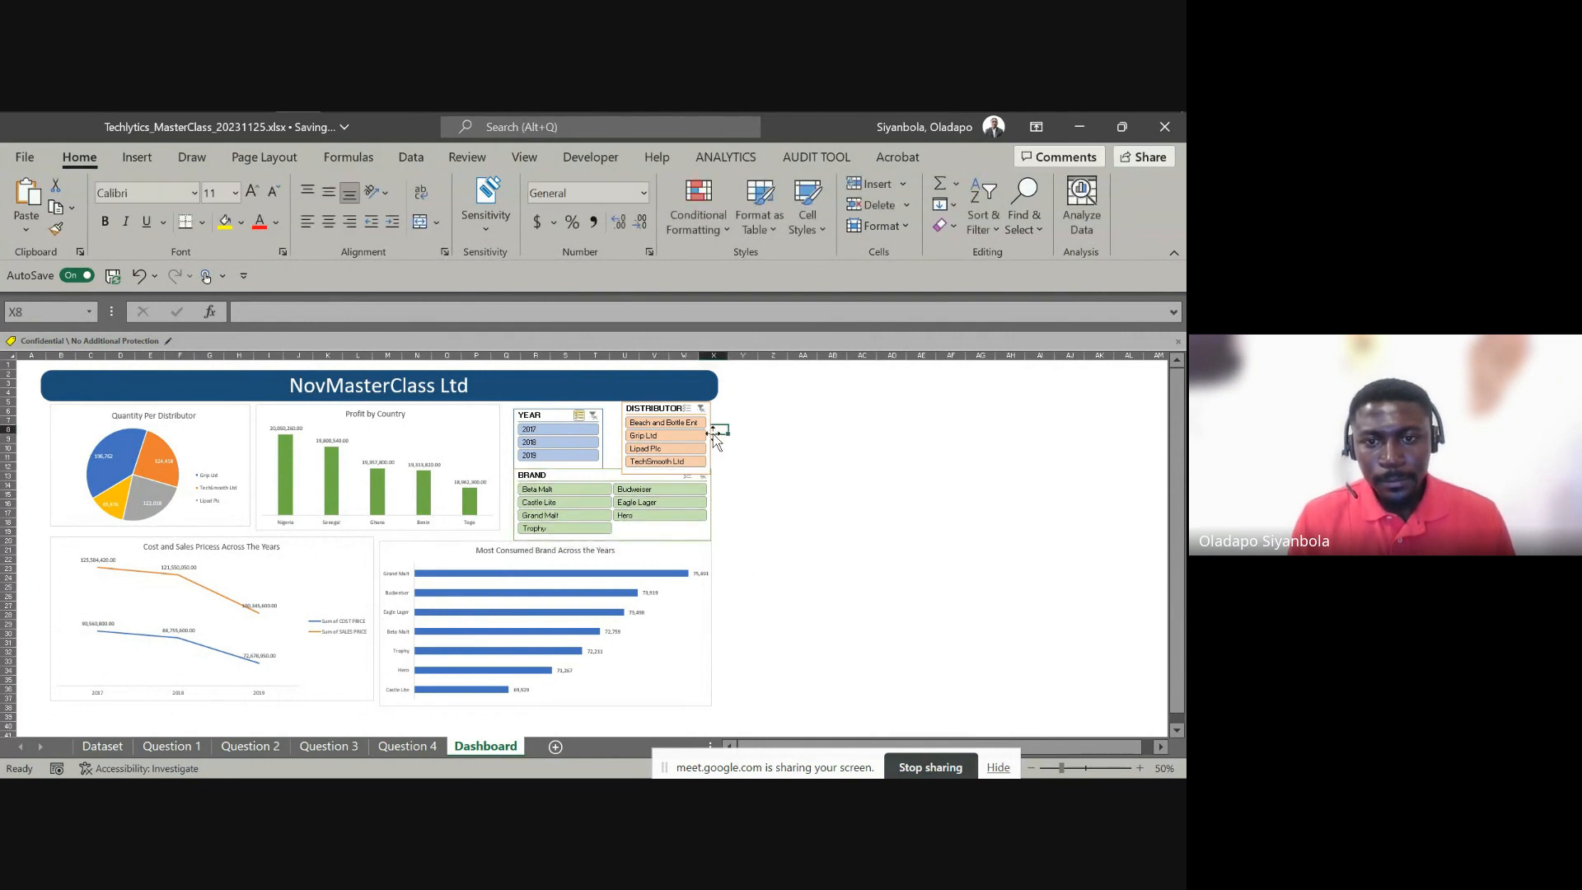
# Extend the cost and sales prices line chart and the most consumed brand bar chart downward to the same bottom level
pyautogui.click(595, 699)
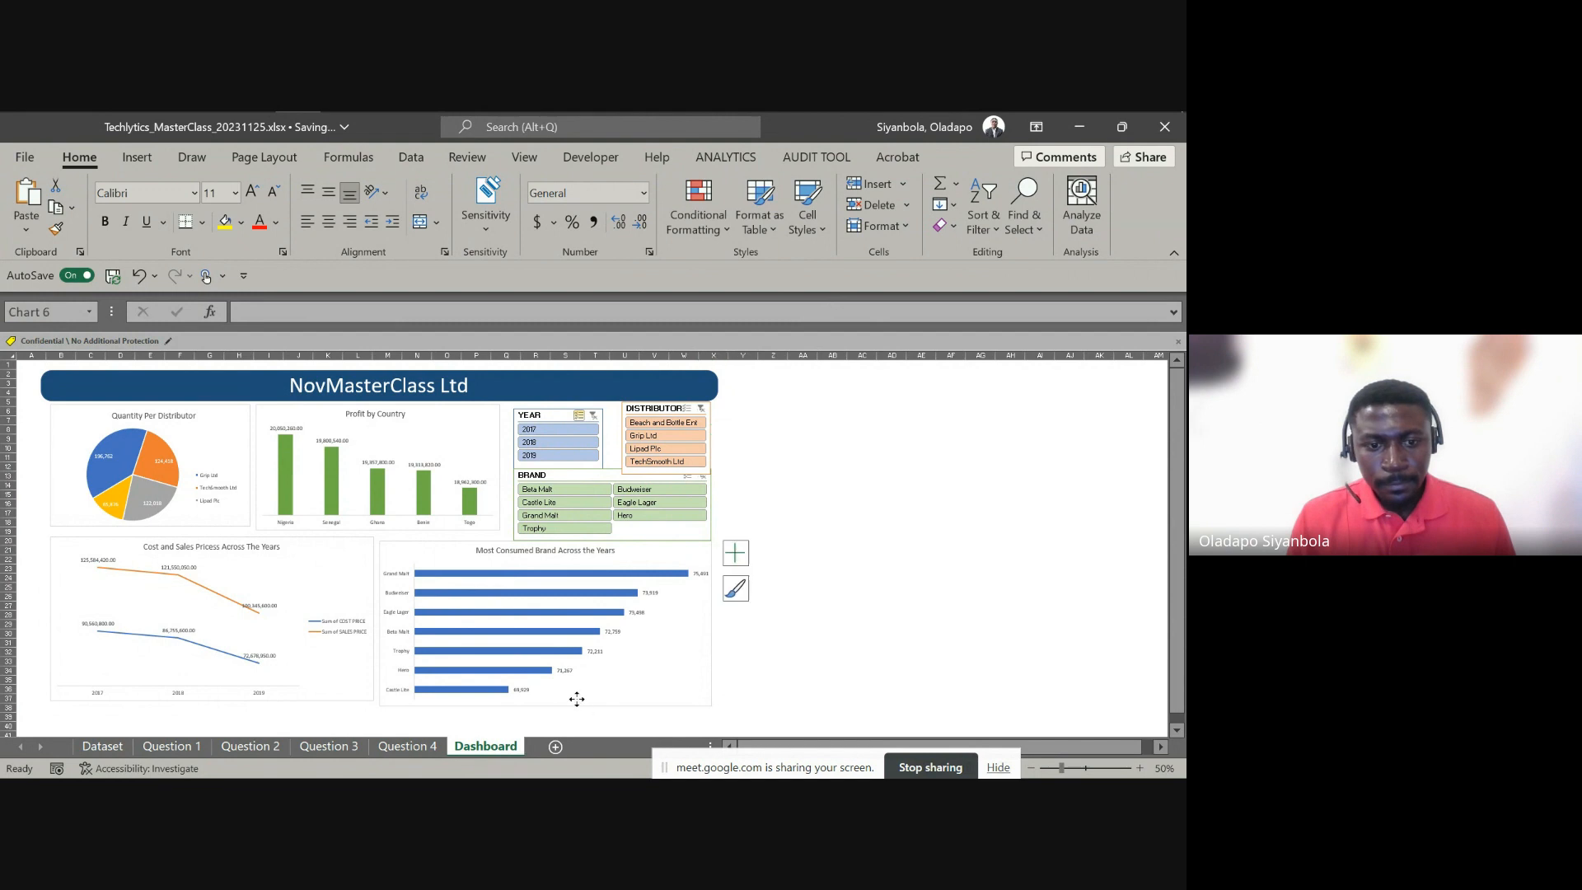
pyautogui.click(334, 700)
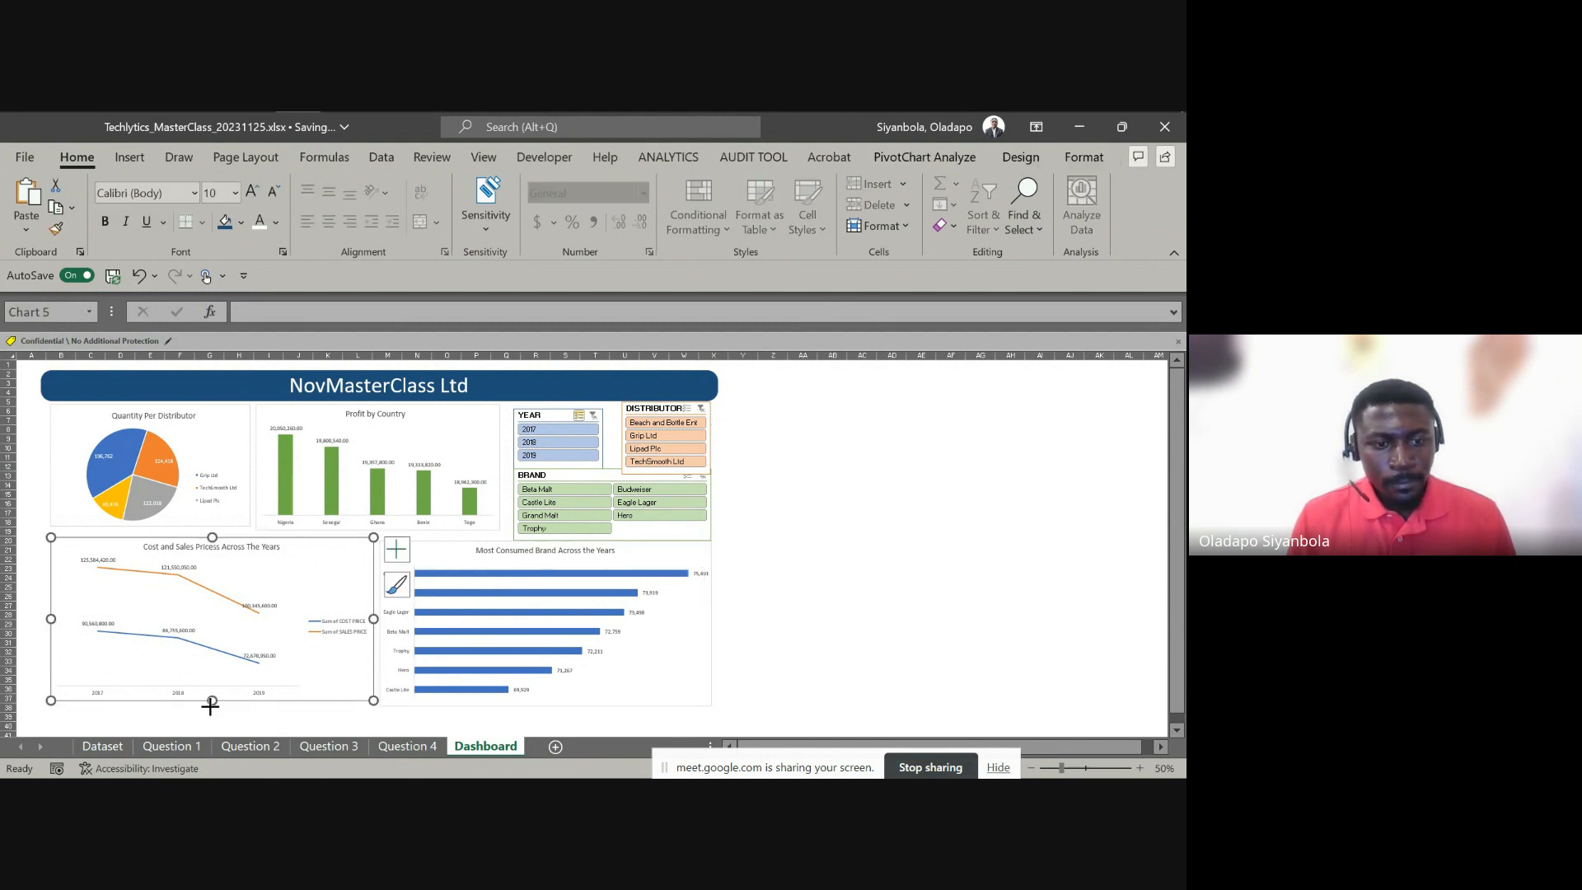
pyautogui.moveTo(212, 702); pyautogui.dragTo(212, 725)
pyautogui.click(553, 709)
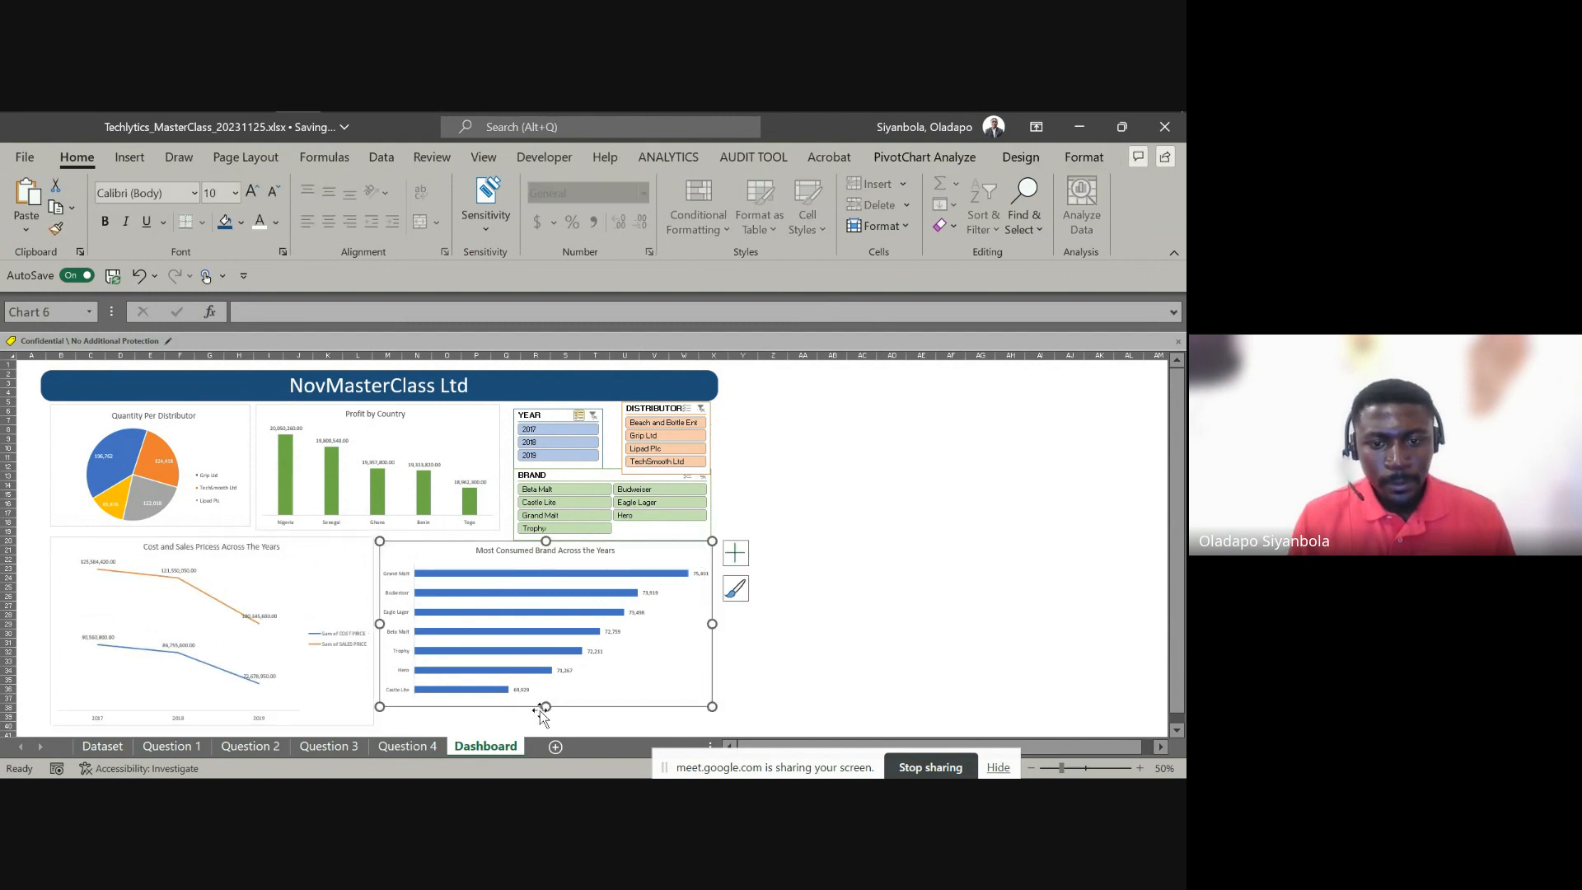
pyautogui.moveTo(546, 706); pyautogui.dragTo(544, 724)
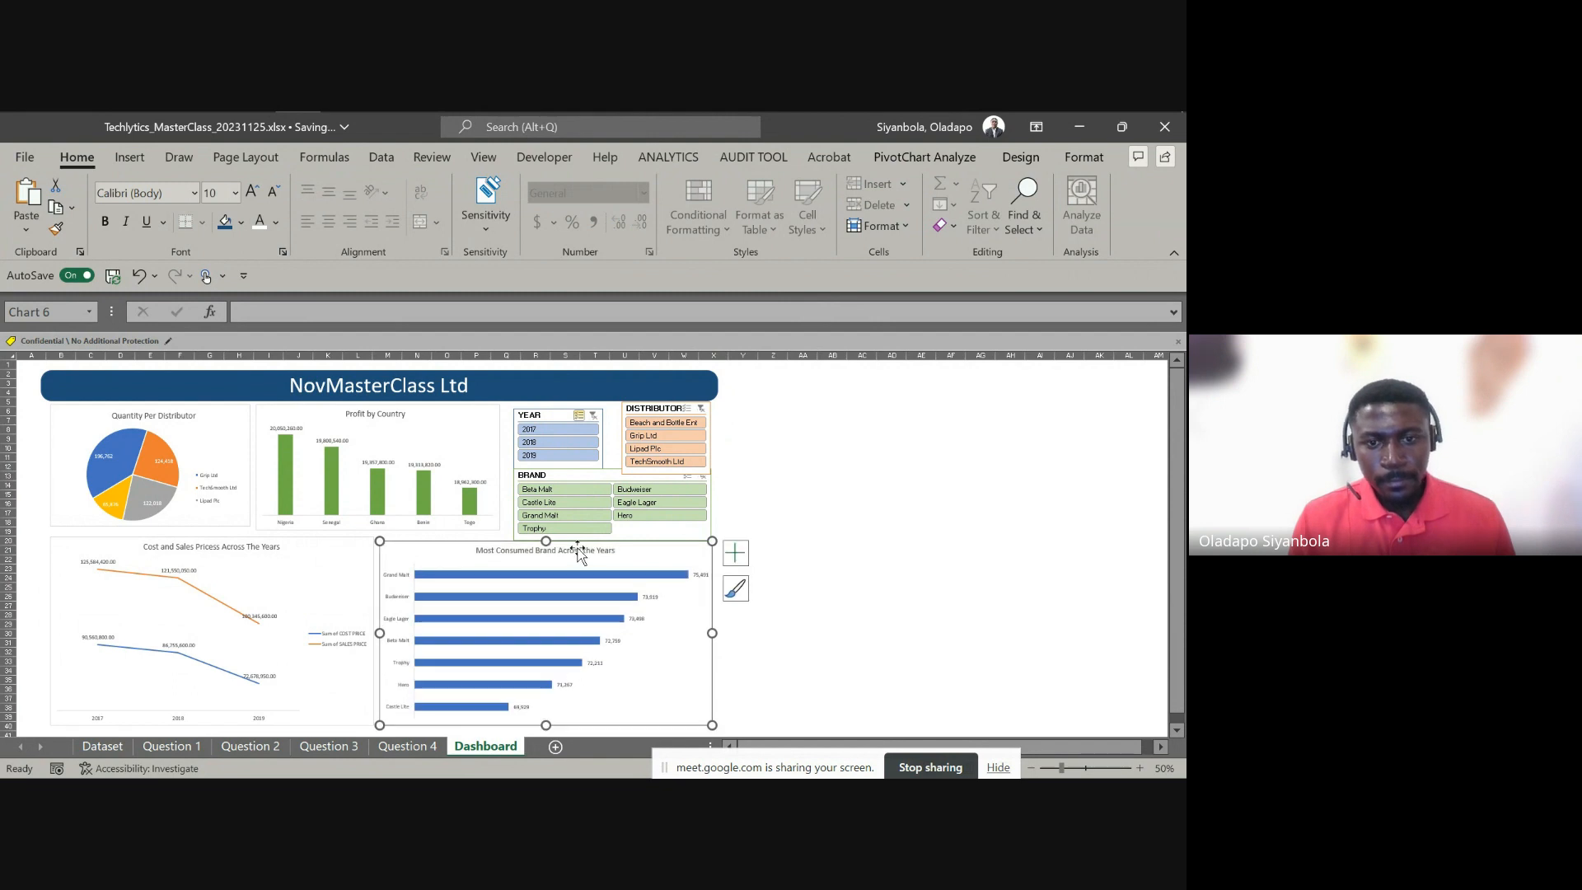
# Lower the bar chart's top edge slightly and move the BRAND slicer down, clear of the YEAR and DISTRIBUTOR slicers
pyautogui.moveTo(550, 541); pyautogui.dragTo(546, 547)
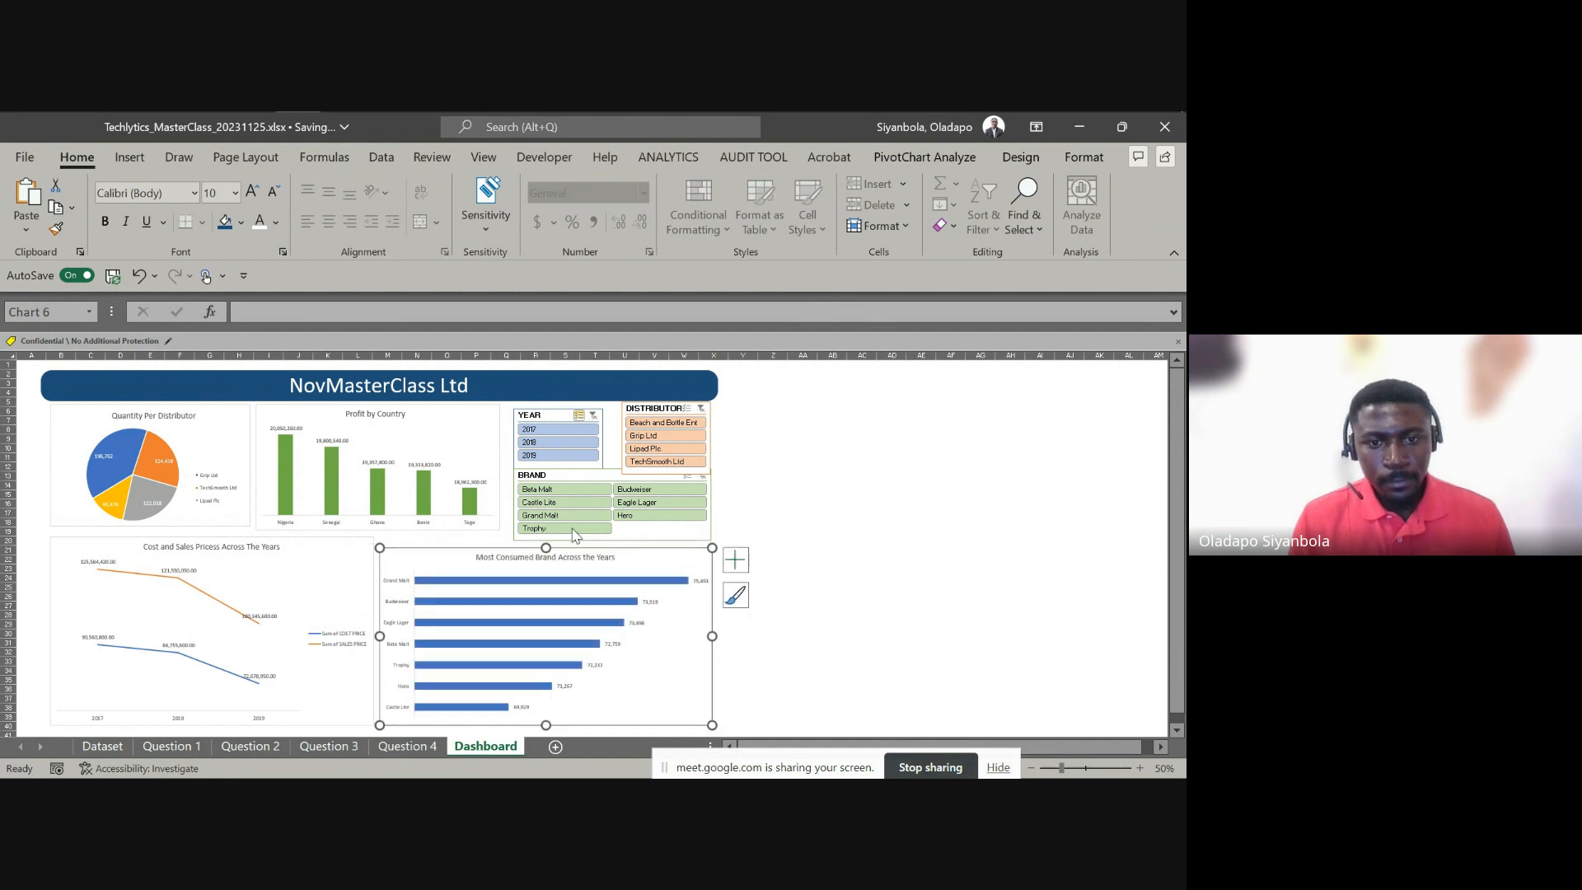
pyautogui.moveTo(604, 474); pyautogui.dragTo(606, 483)
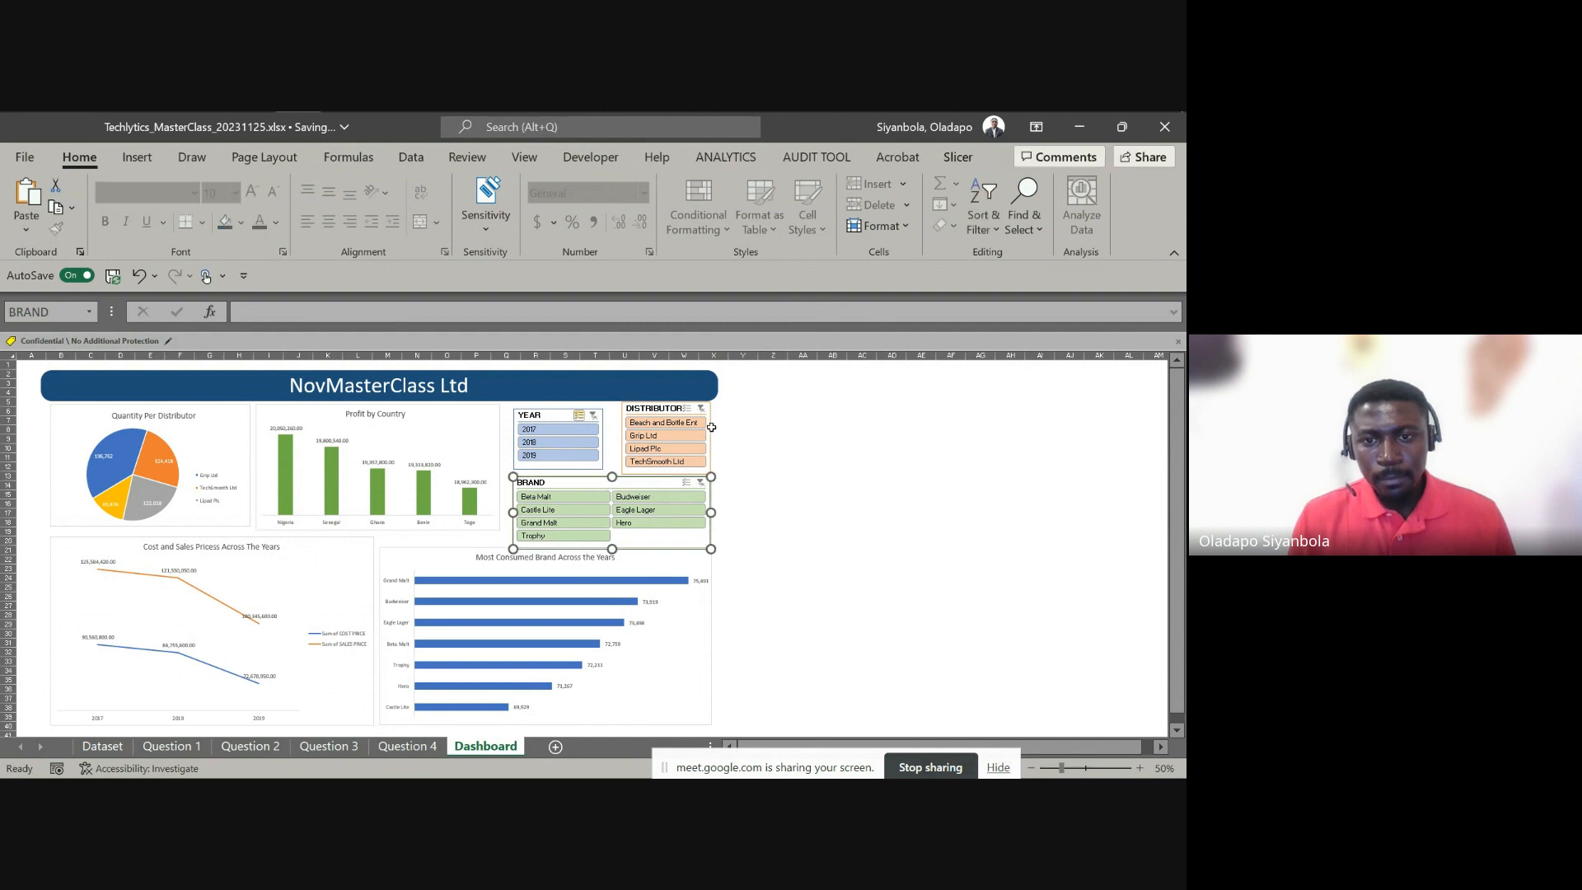
pyautogui.click(775, 476)
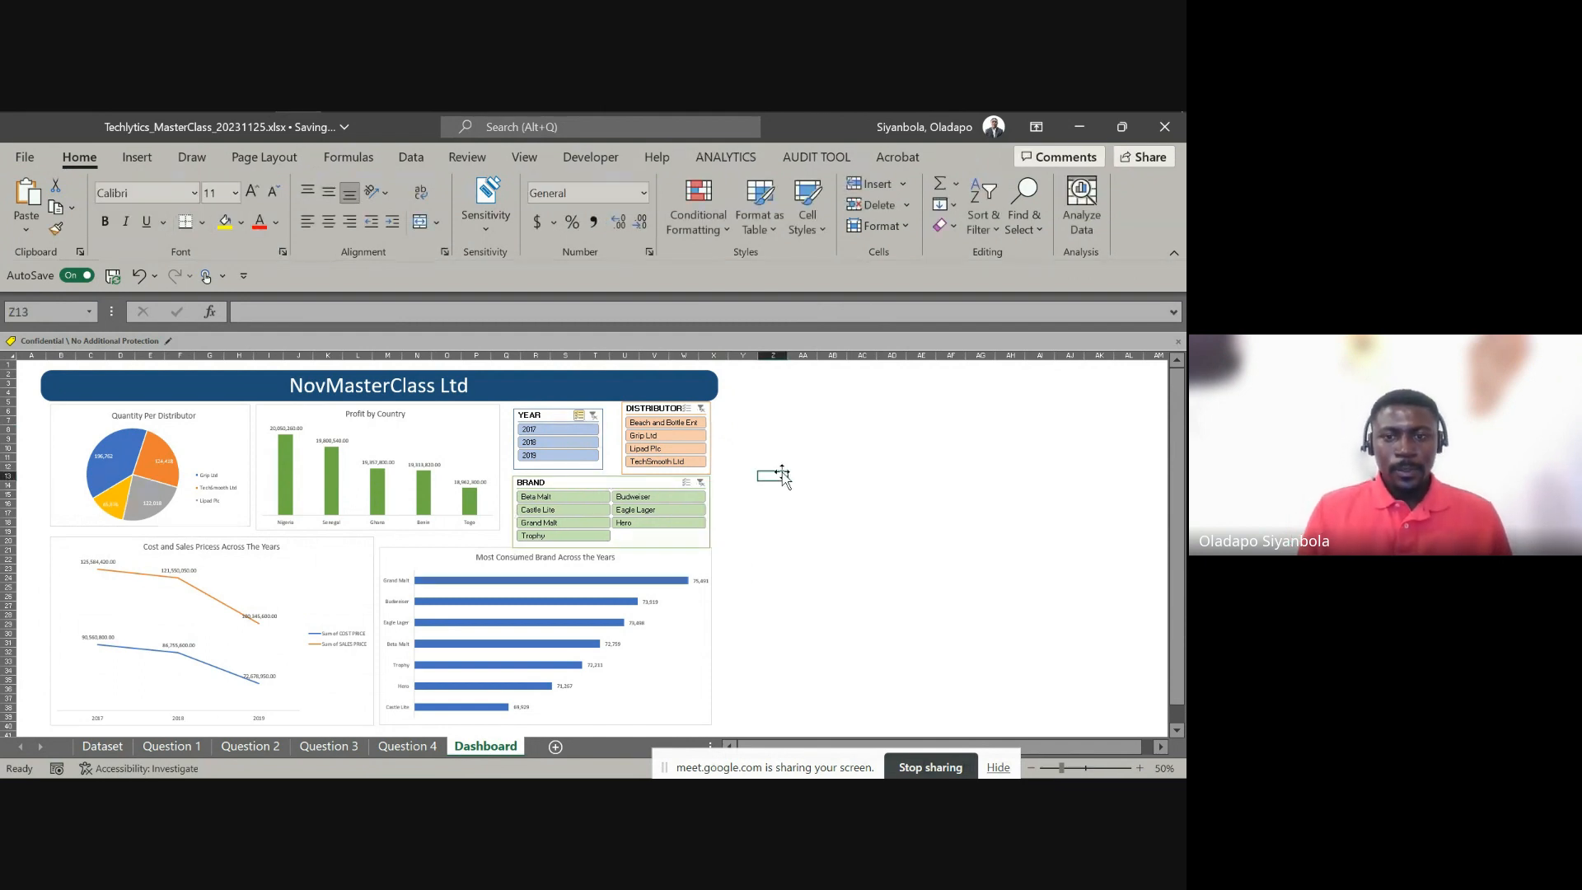
# Shift the most consumed brand bar chart slightly left and bring the banner's left edge in toward the charts' left edge
pyautogui.moveTo(713, 596); pyautogui.dragTo(709, 601)
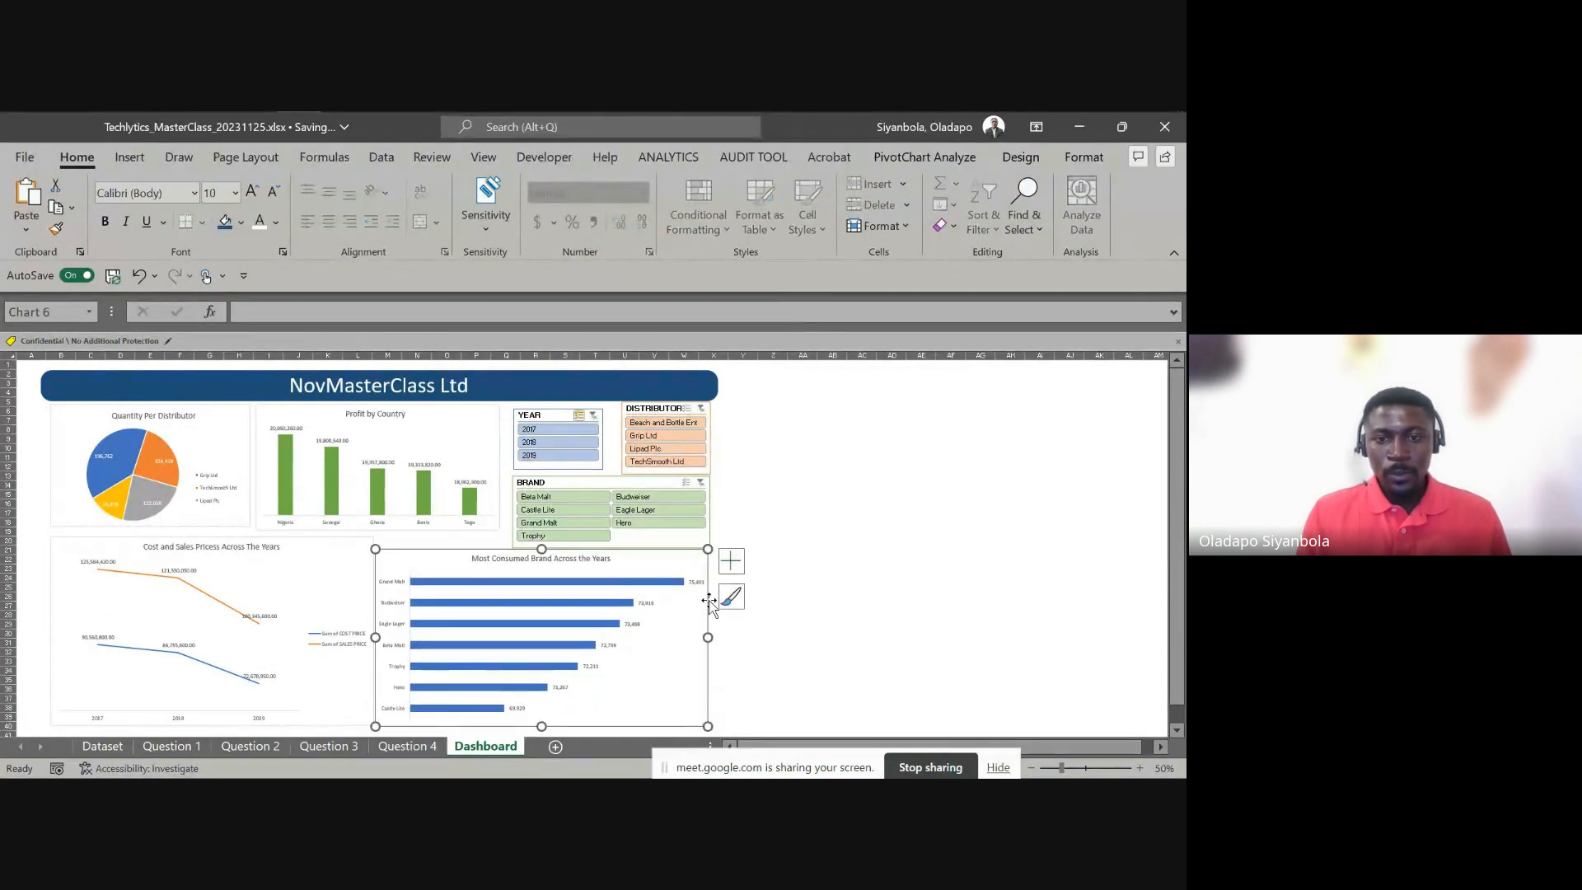
pyautogui.click(396, 541)
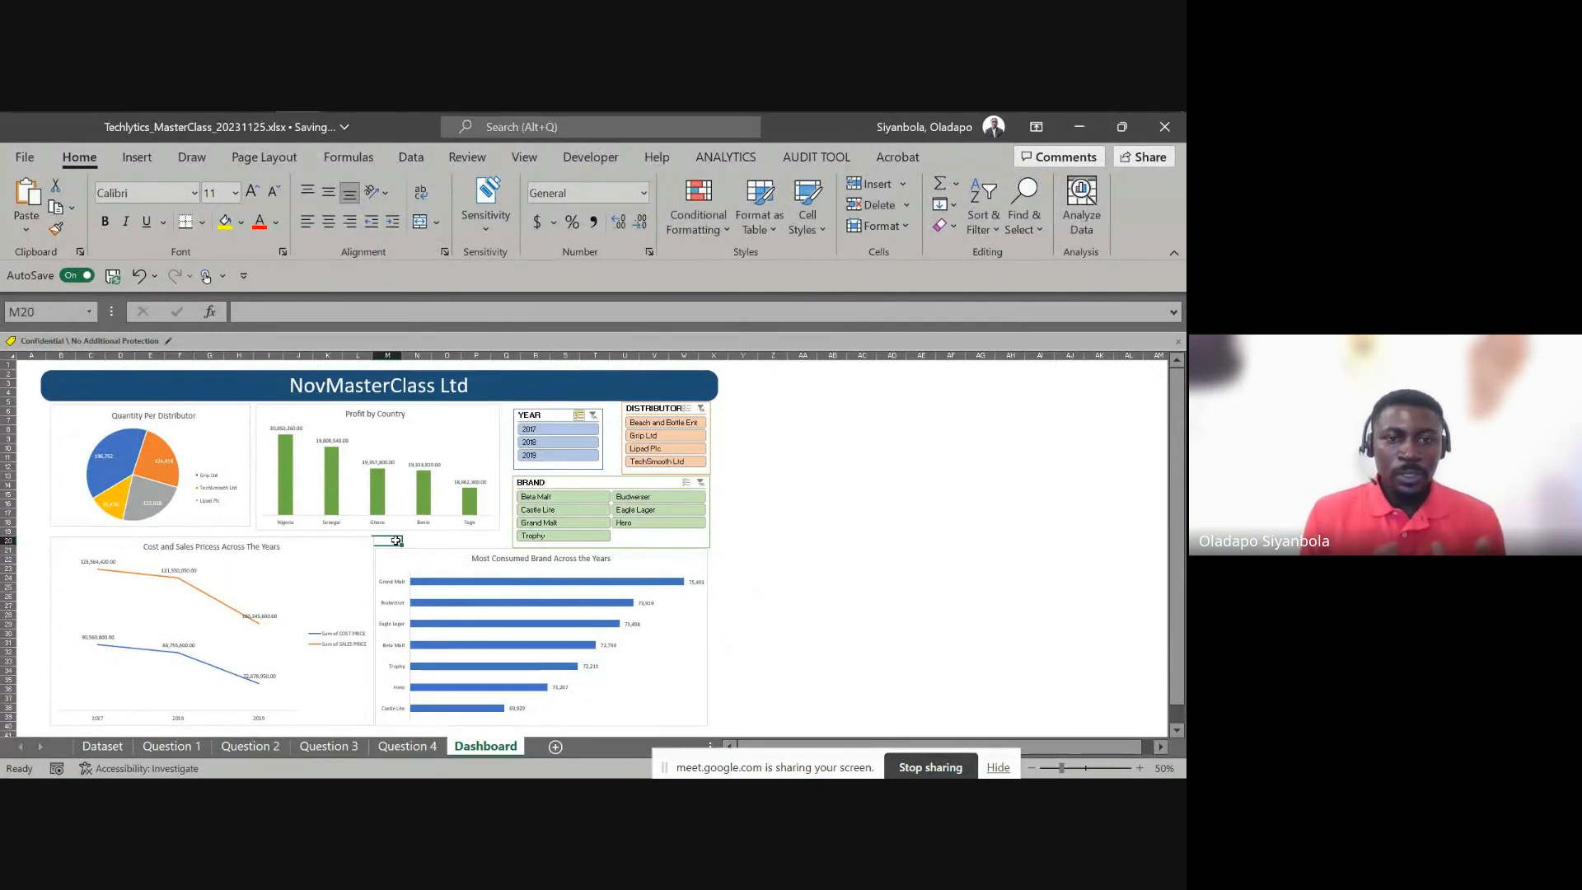
pyautogui.click(107, 376)
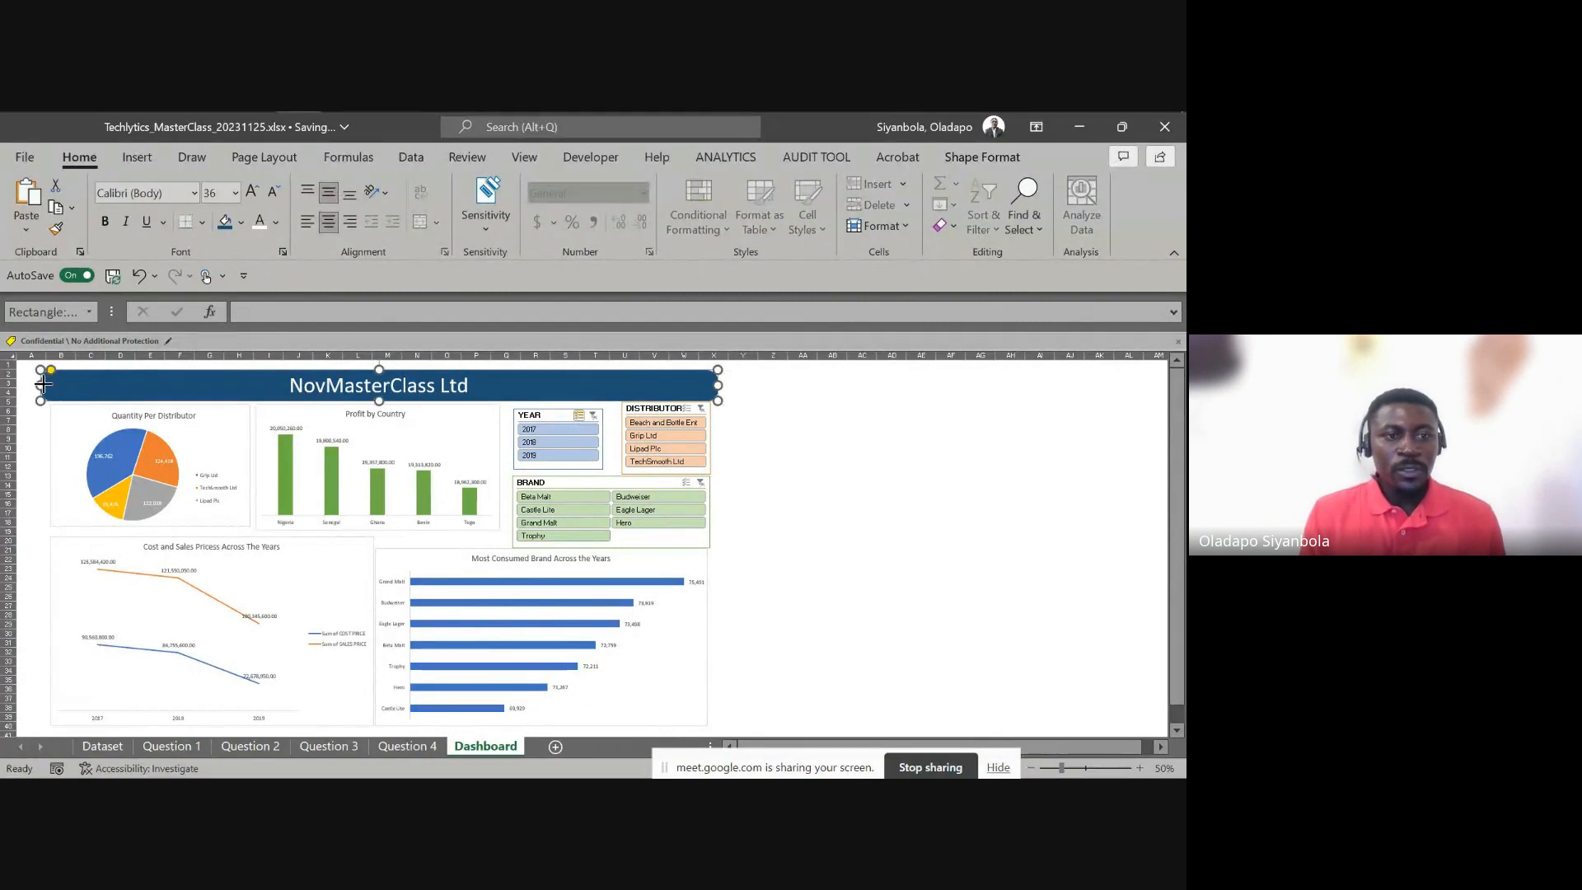
pyautogui.moveTo(44, 384); pyautogui.dragTo(50, 384)
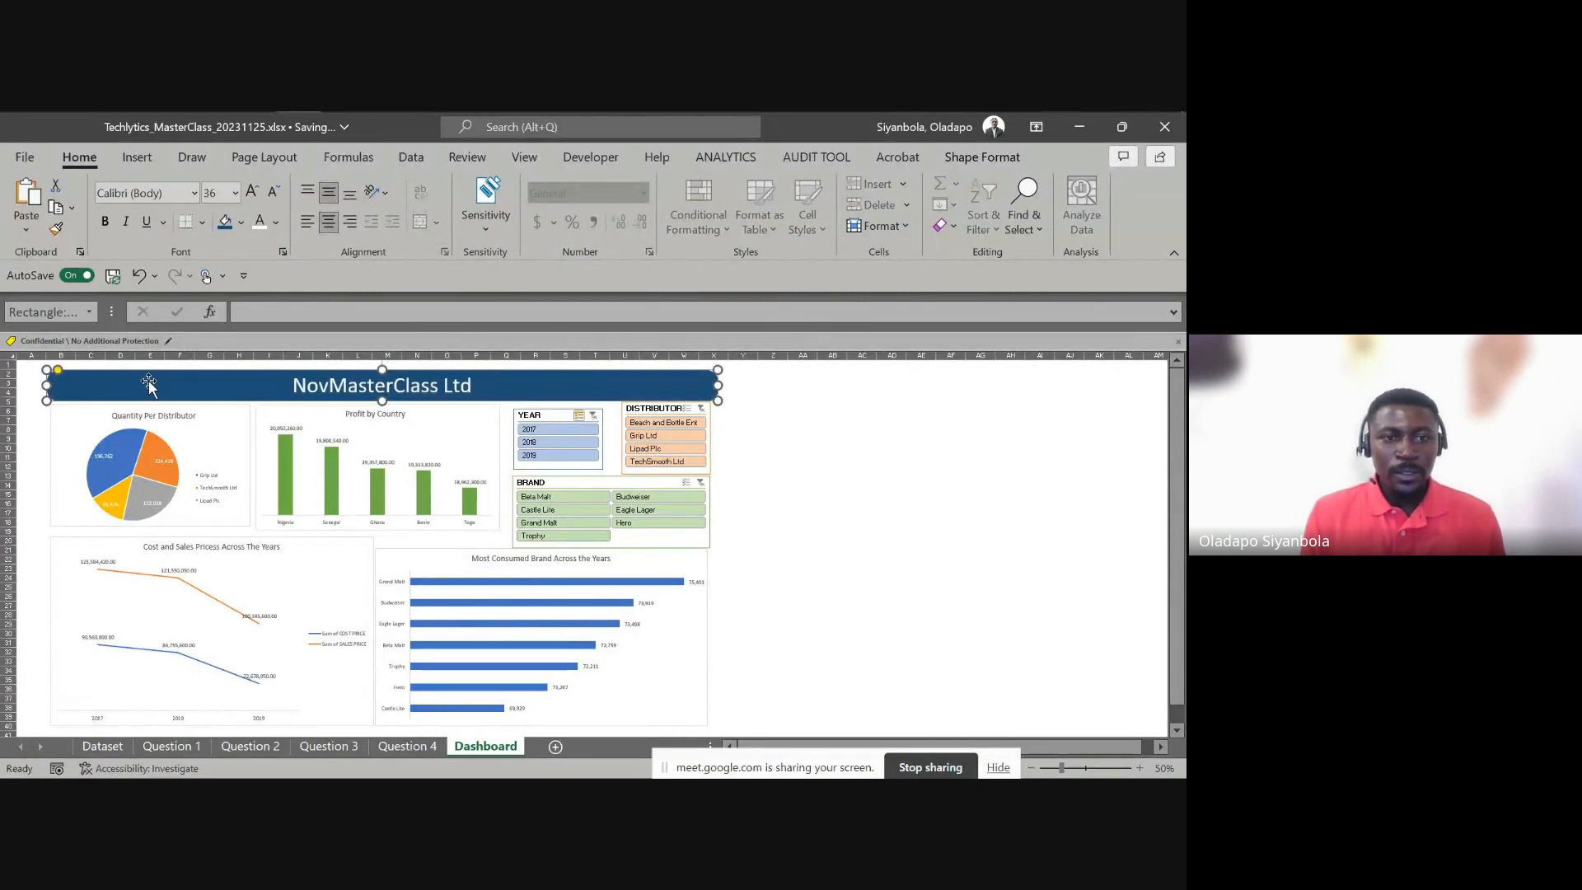
pyautogui.click(137, 160)
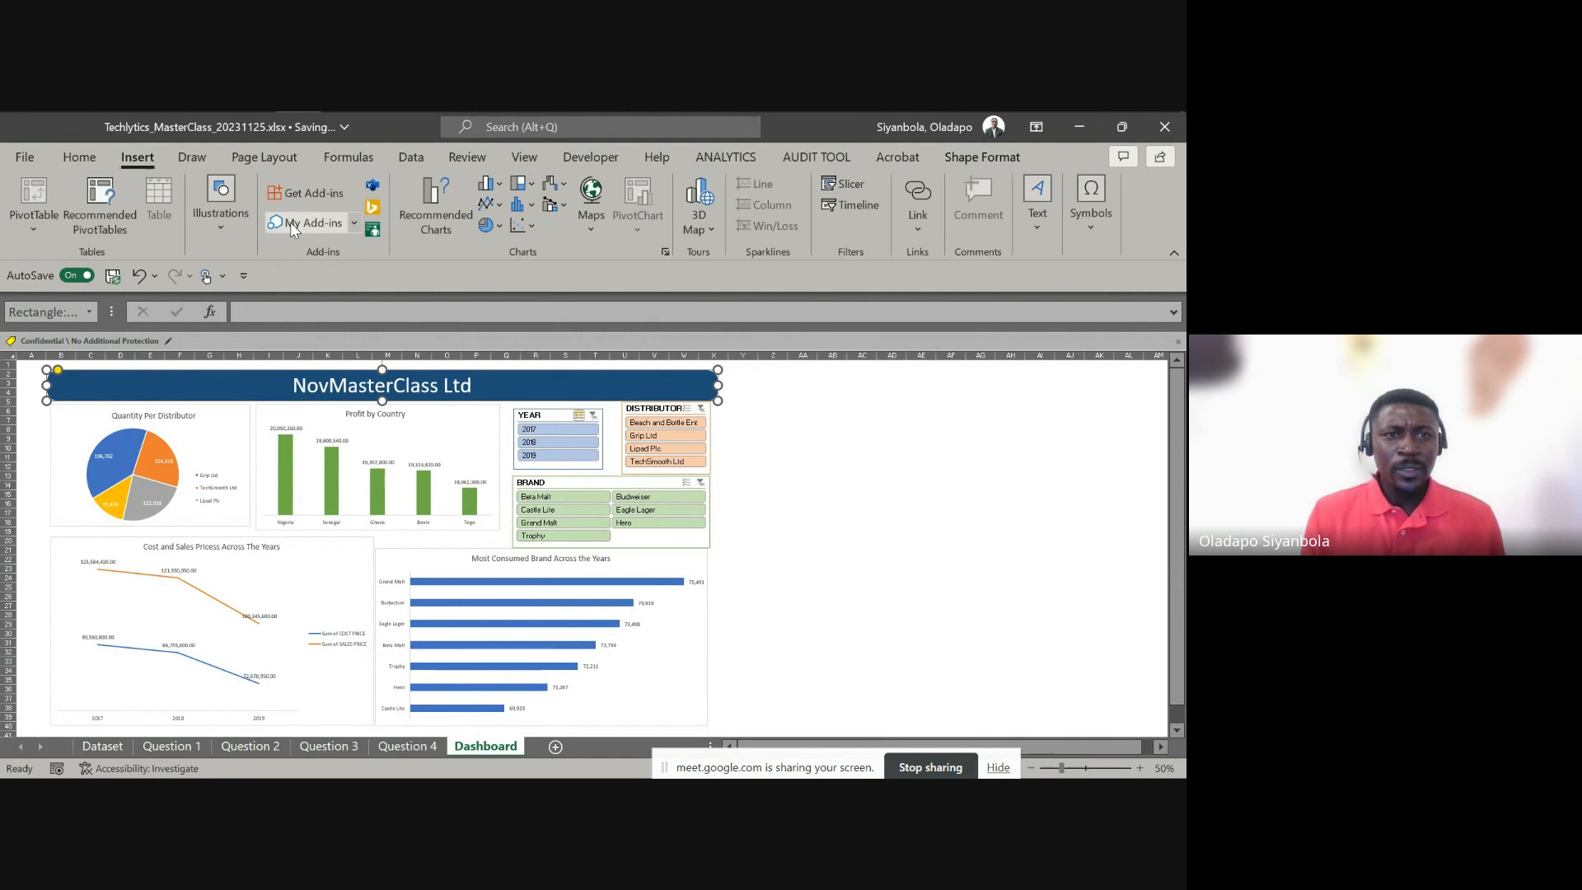
pyautogui.click(224, 221)
pyautogui.click(221, 321)
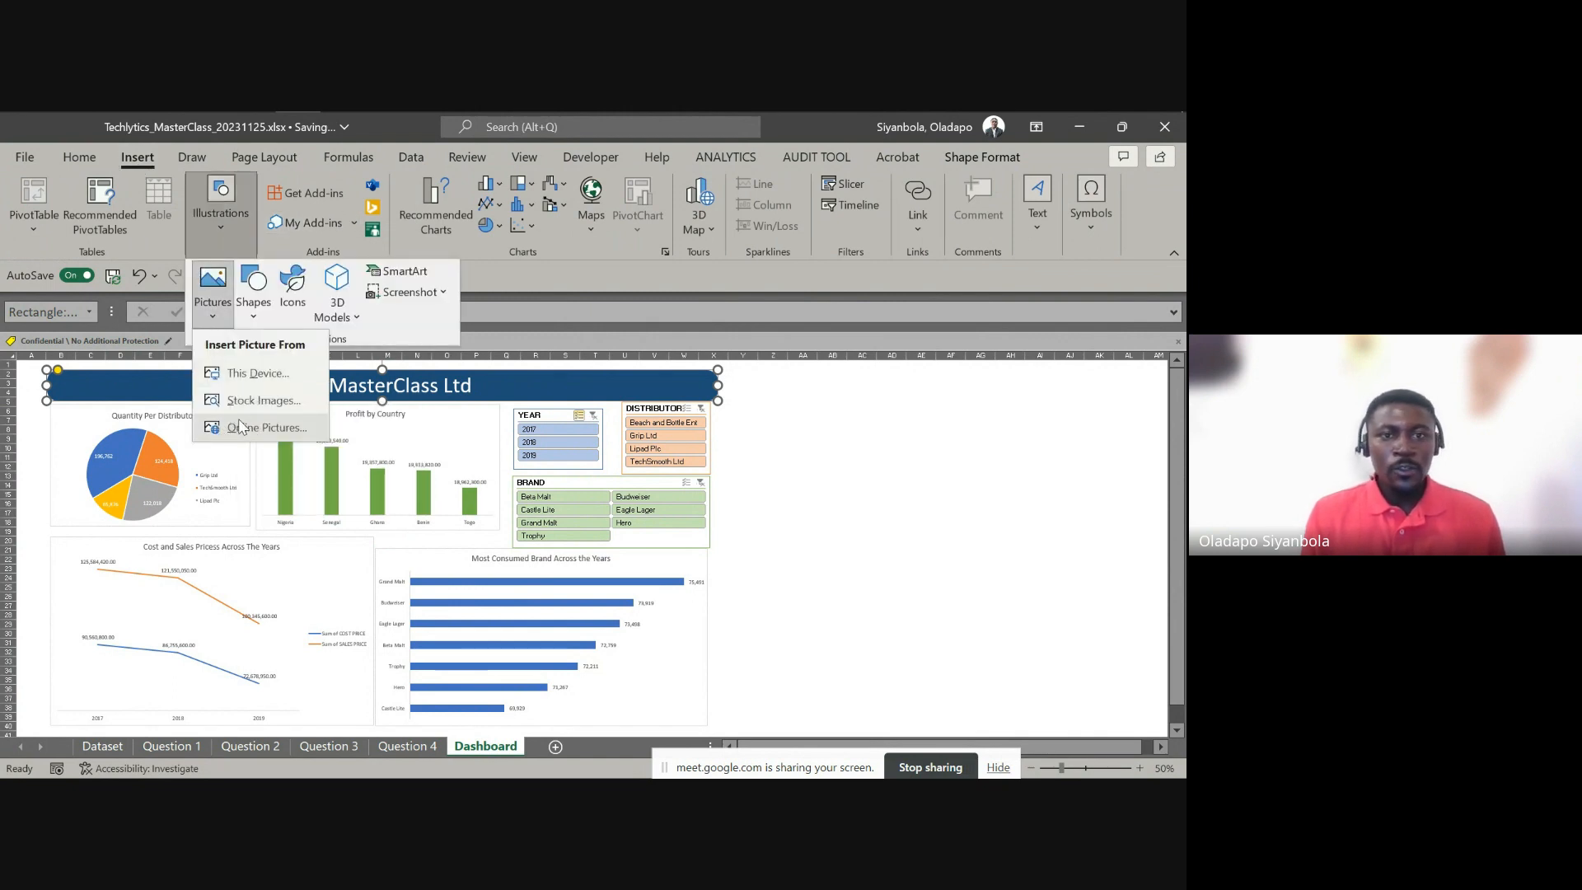
pyautogui.click(783, 426)
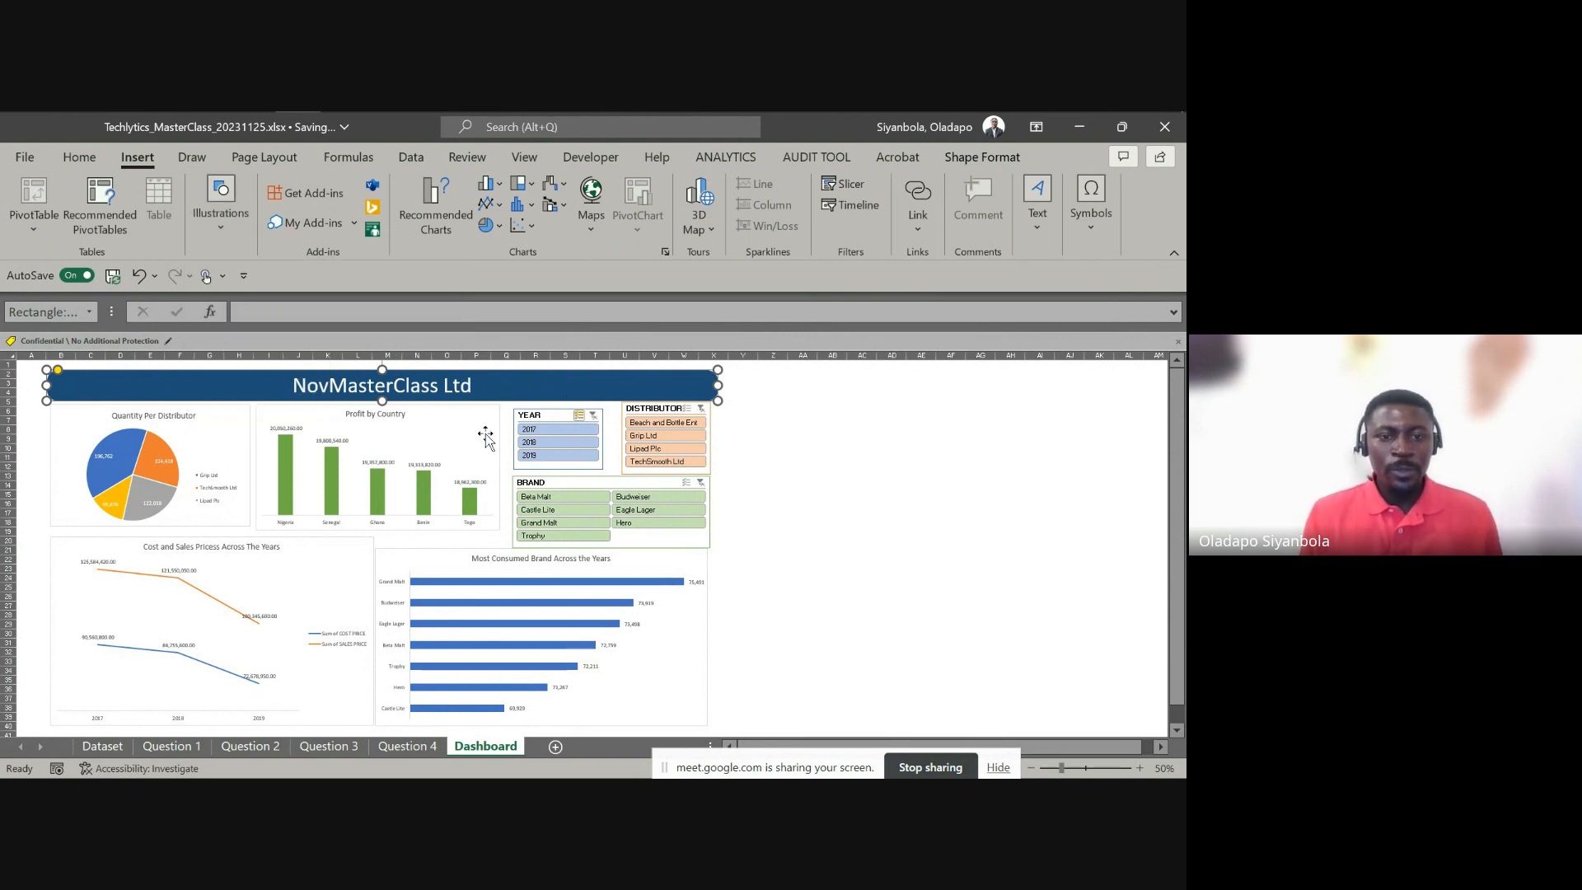
# Review the Dataset sheet and the pivot tables on the Question 1 to Question 4 sheets, ending on the Dashboard
pyautogui.click(407, 746)
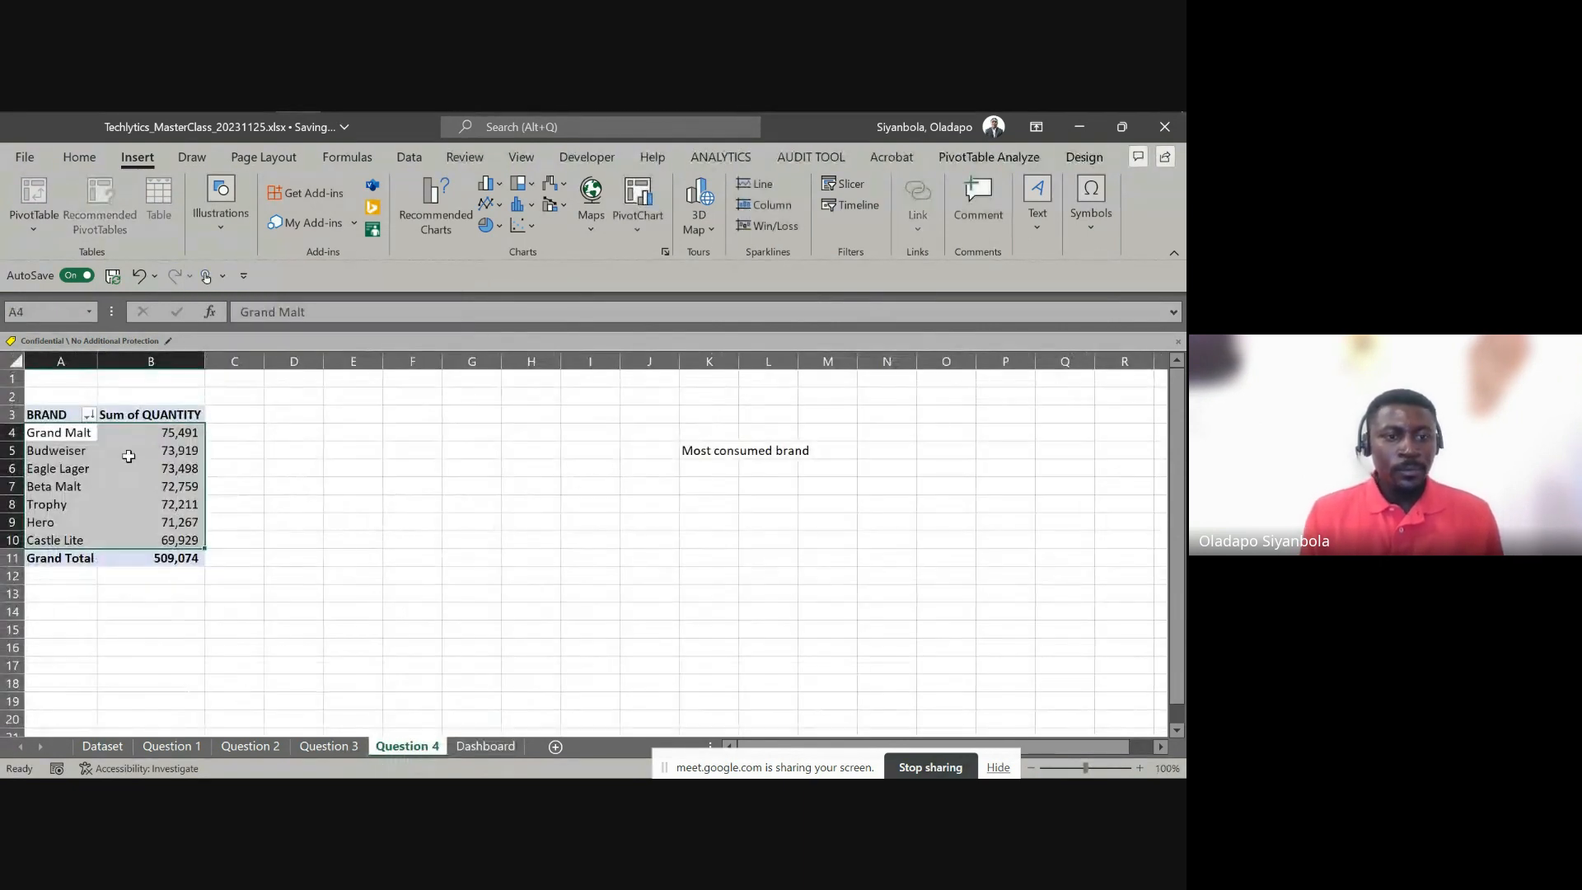
pyautogui.click(129, 457)
pyautogui.click(328, 746)
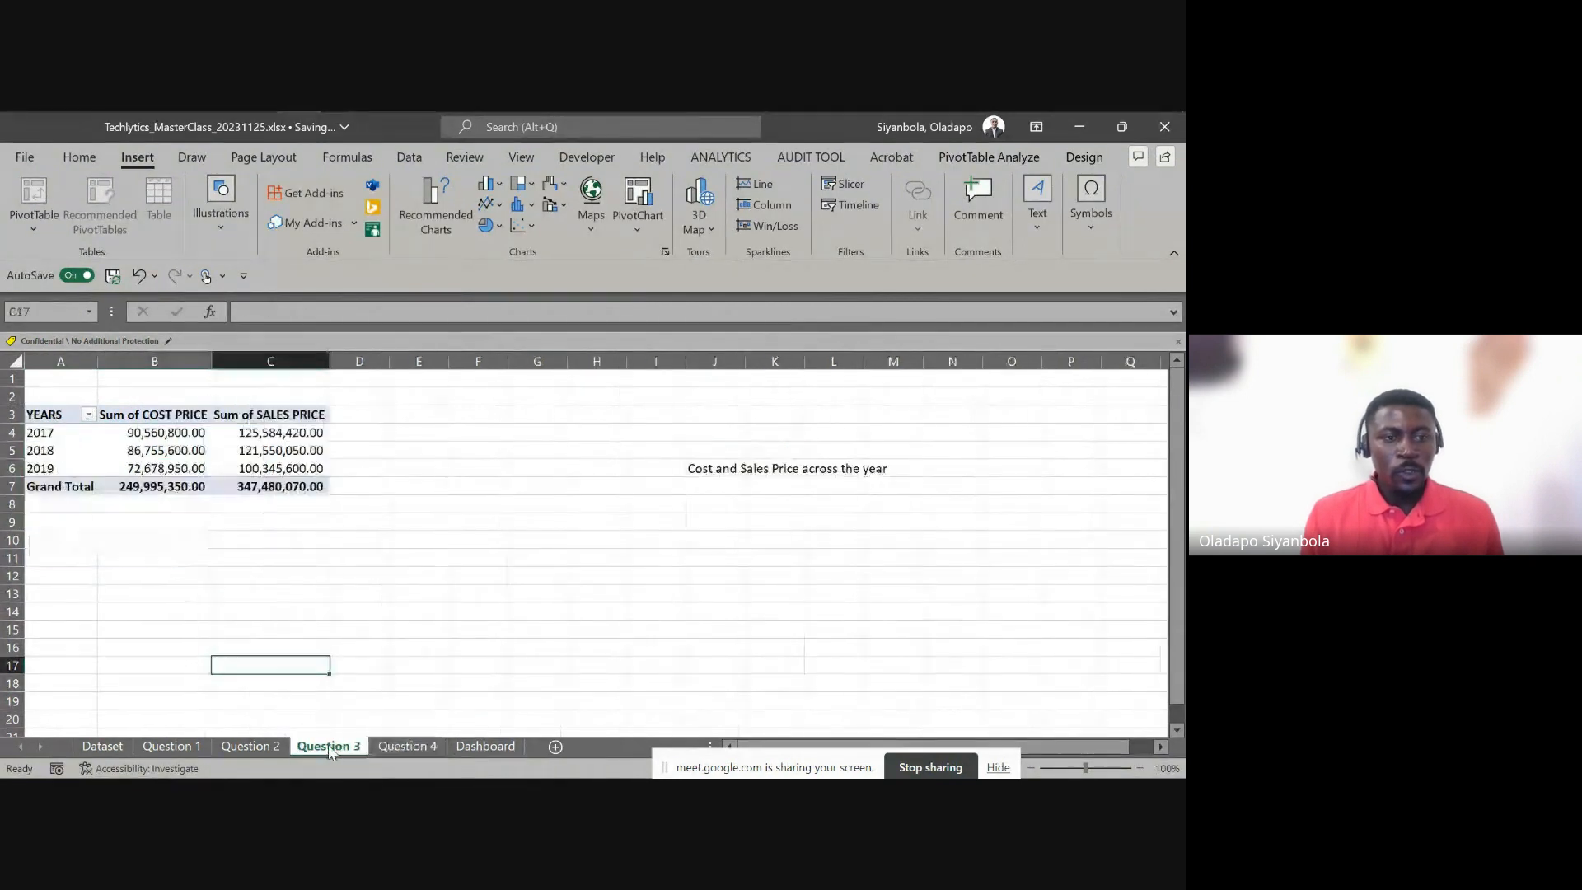
pyautogui.click(247, 745)
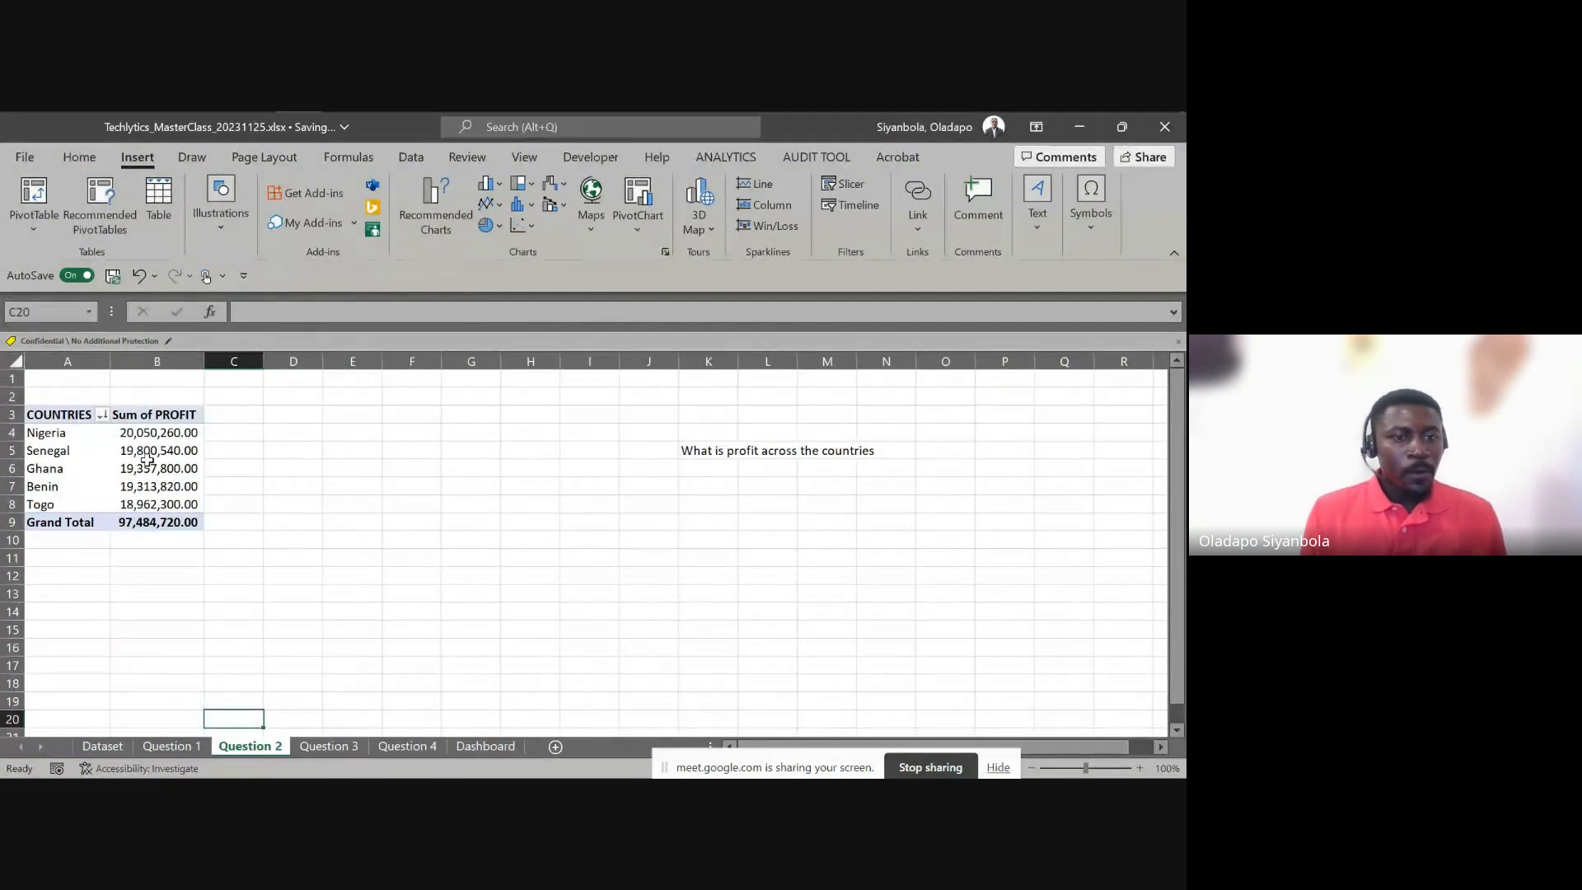
pyautogui.click(485, 746)
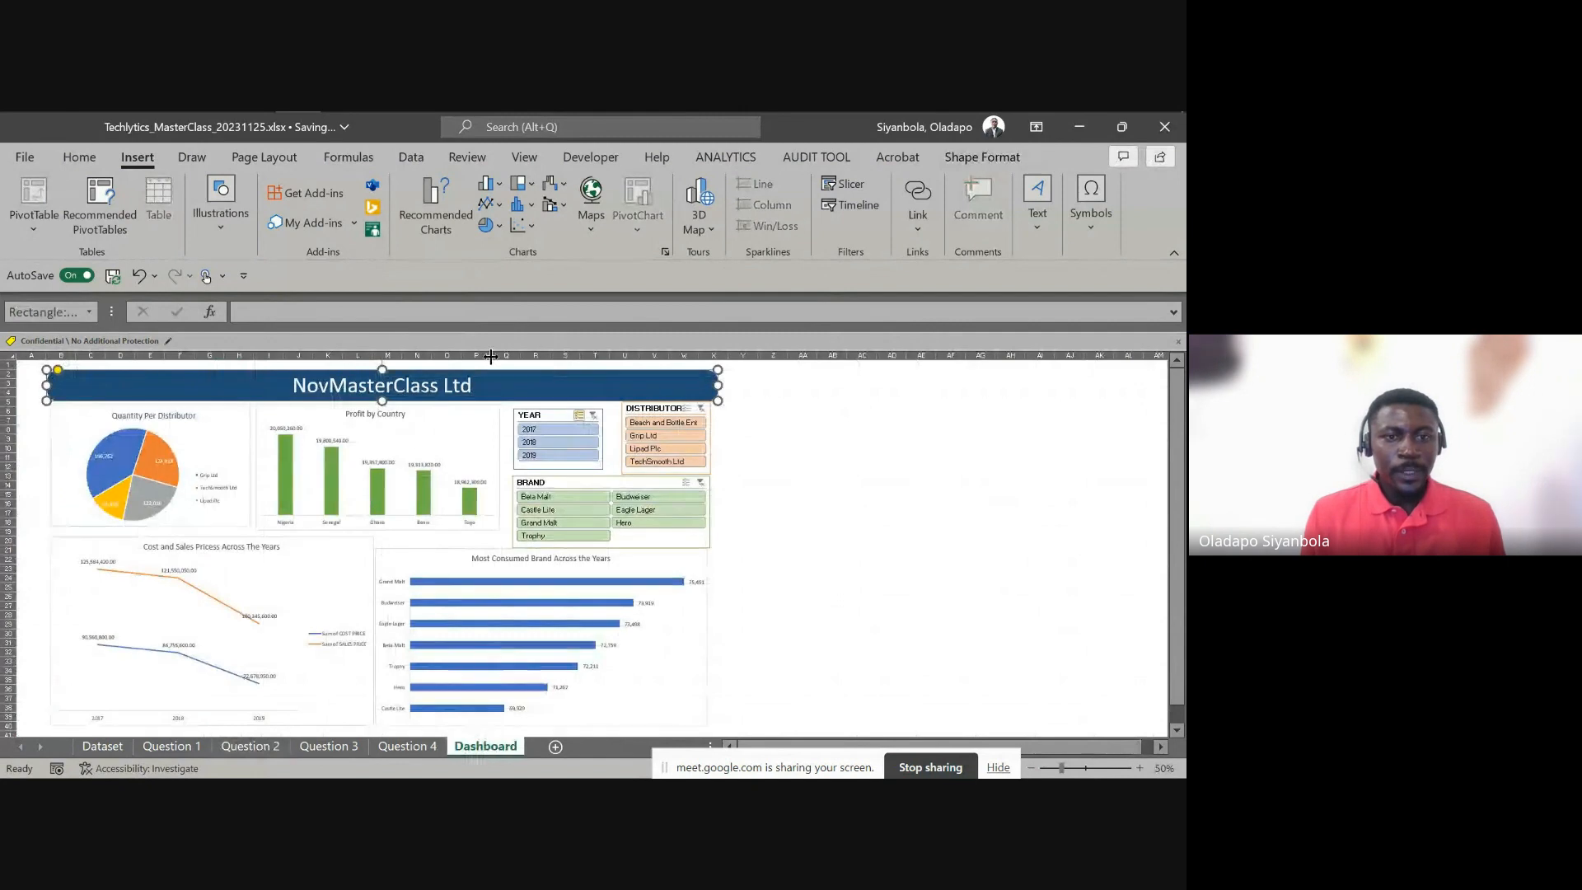
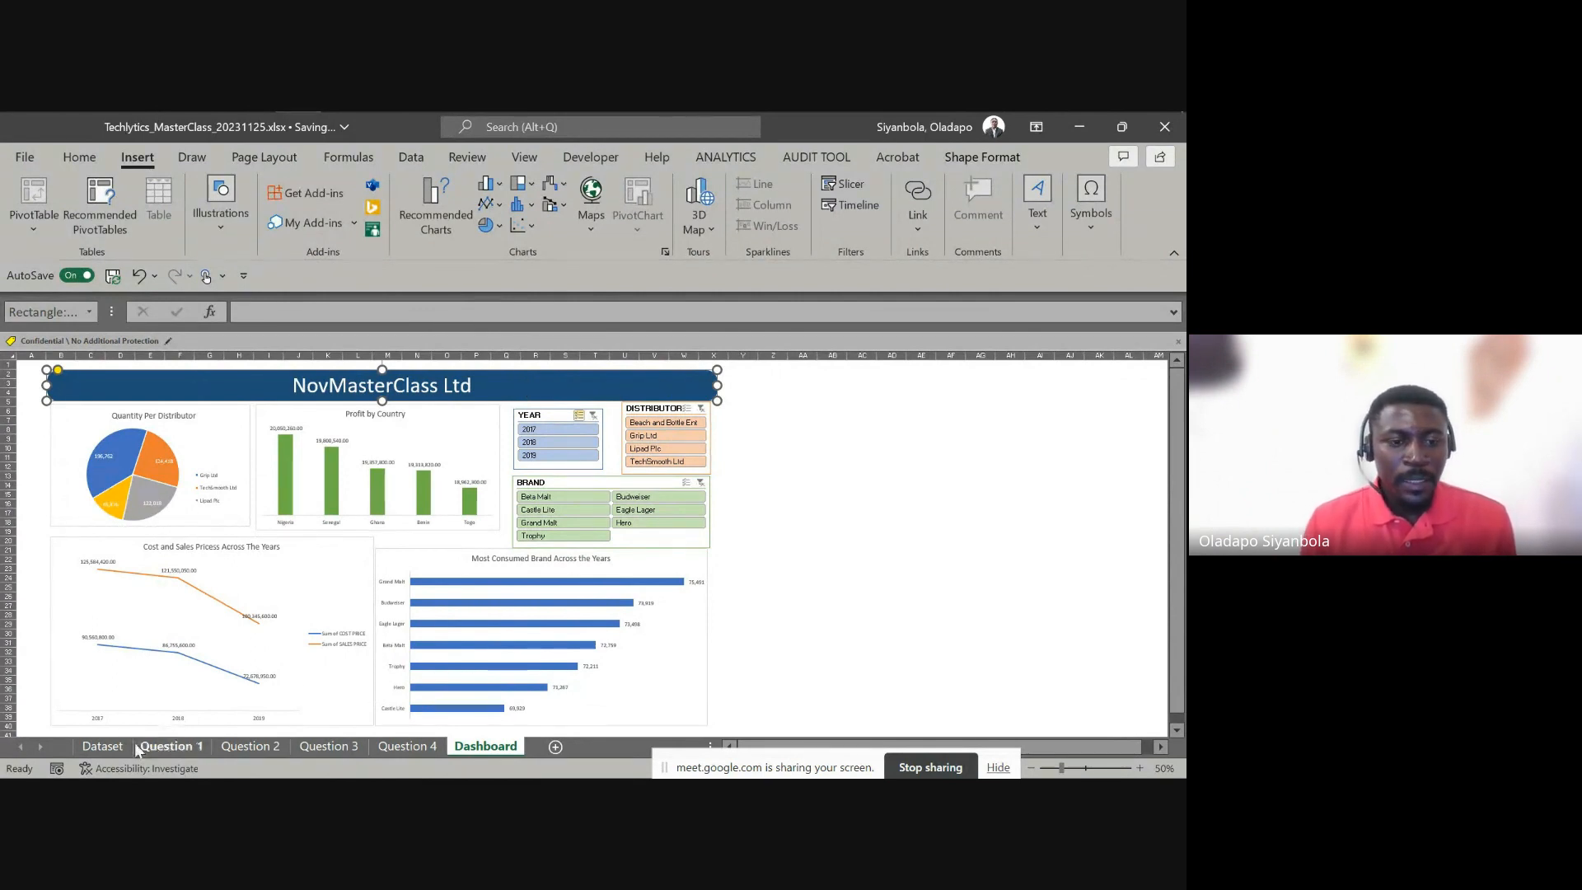
pyautogui.click(102, 746)
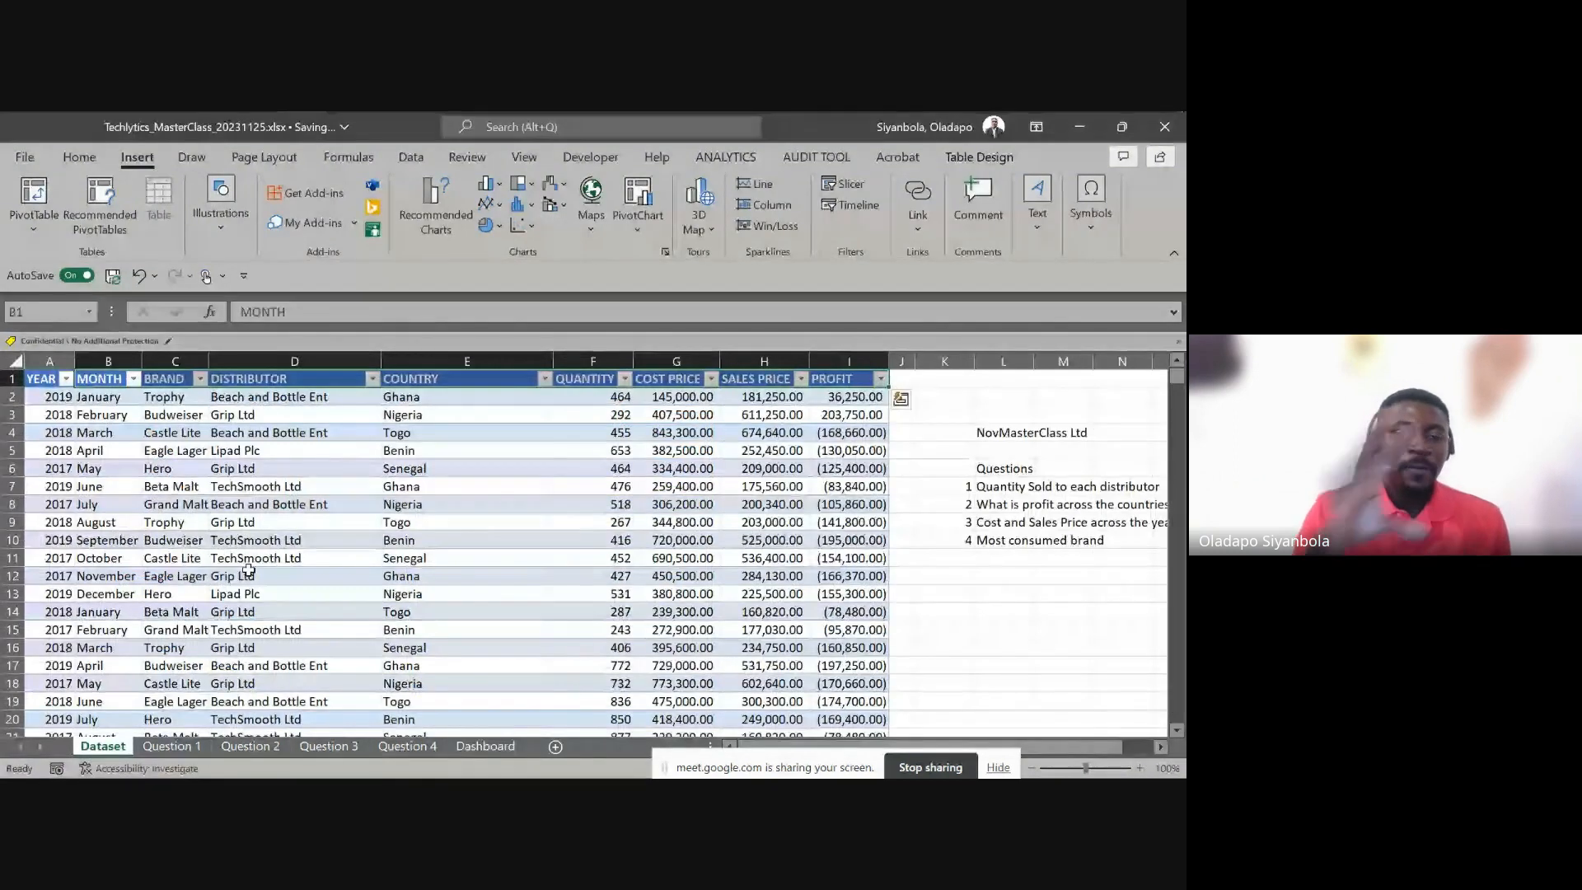
pyautogui.click(170, 746)
pyautogui.click(165, 470)
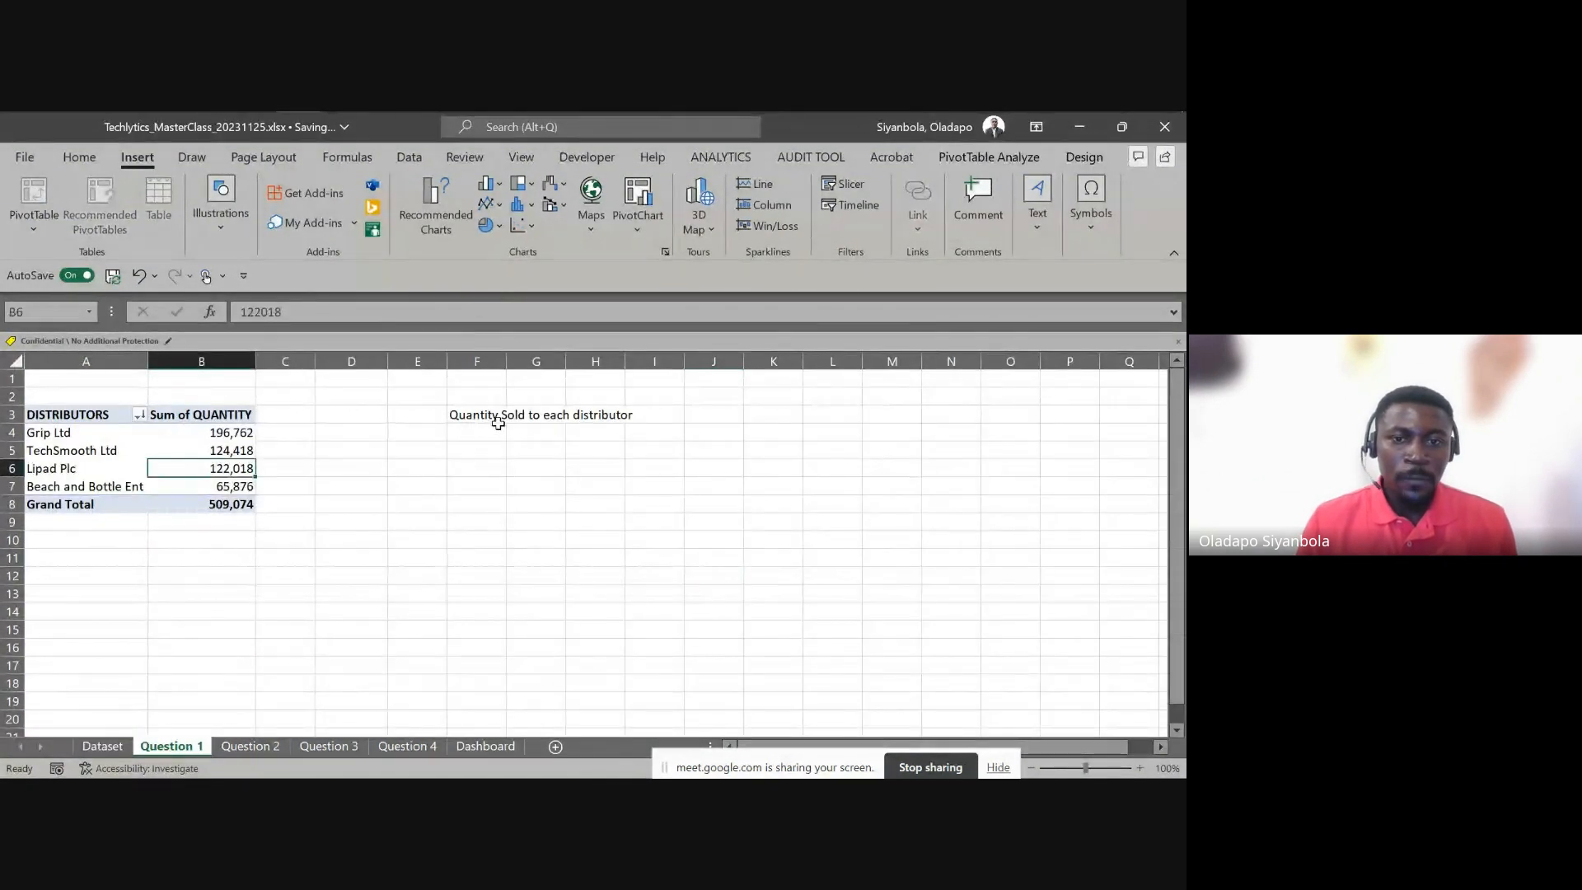
pyautogui.click(250, 747)
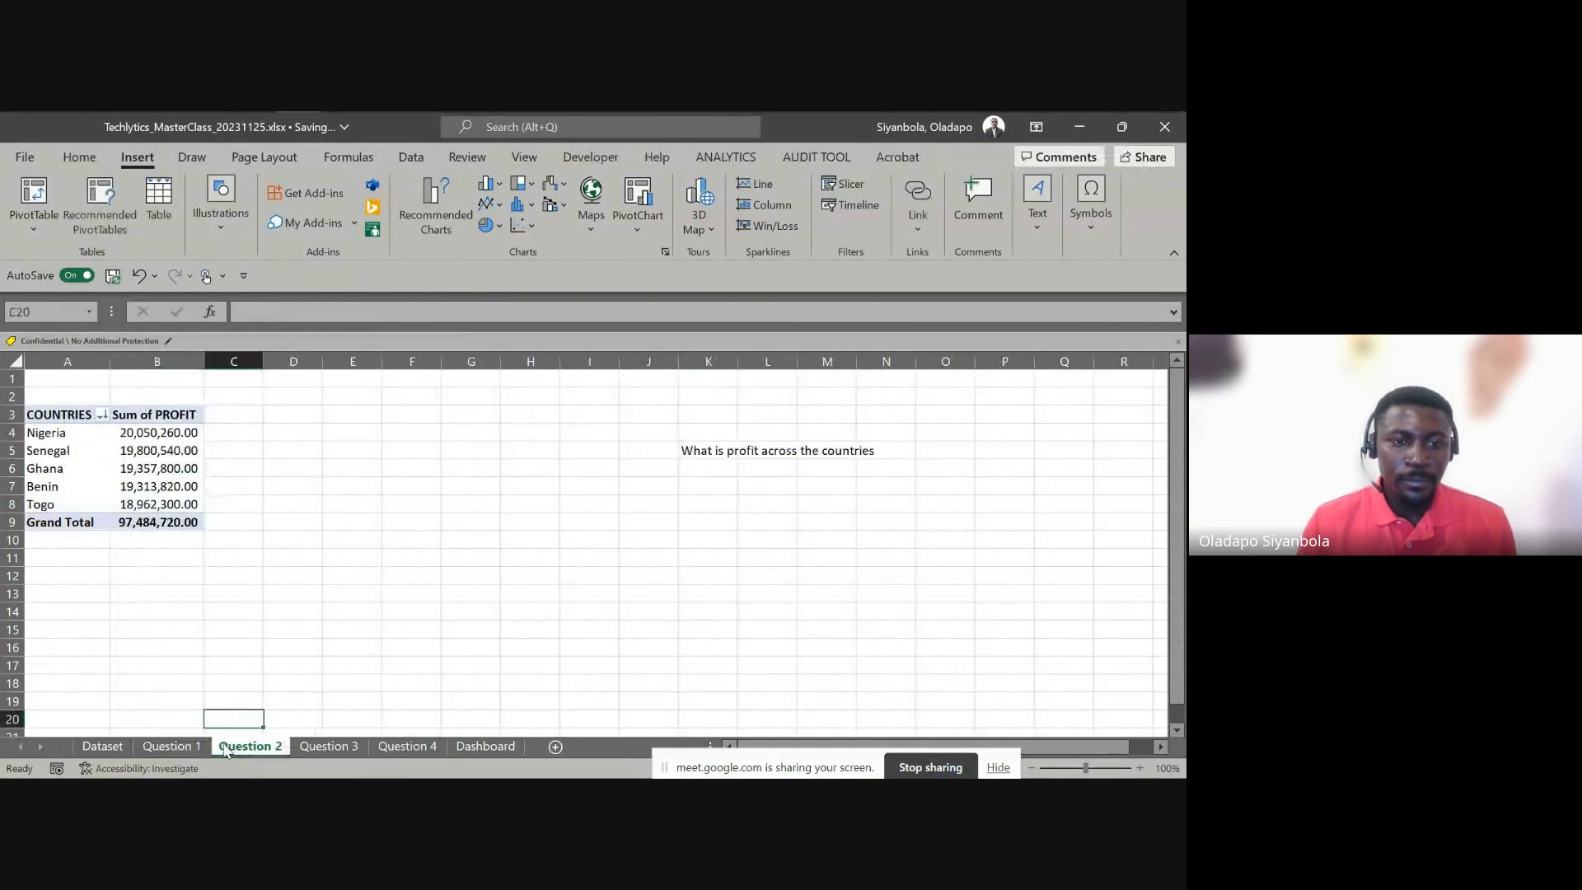
pyautogui.click(334, 748)
pyautogui.click(408, 746)
pyautogui.click(485, 747)
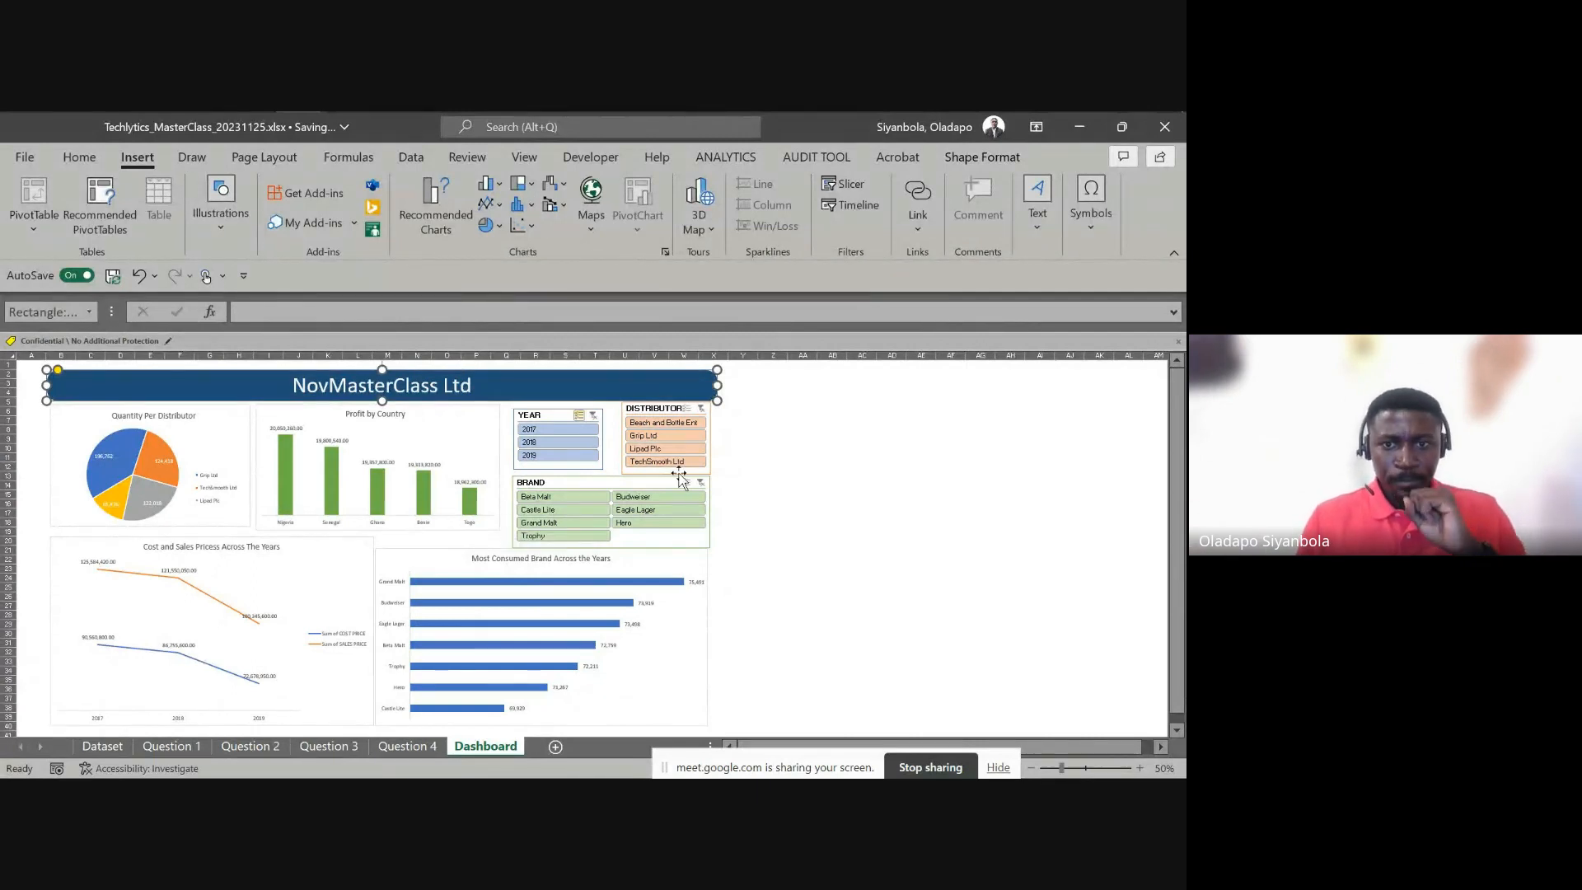
# Test the DISTRIBUTOR slicer with Beach and Bottle Ent and with Lipad Plc, and clear its filter
pyautogui.click(751, 458)
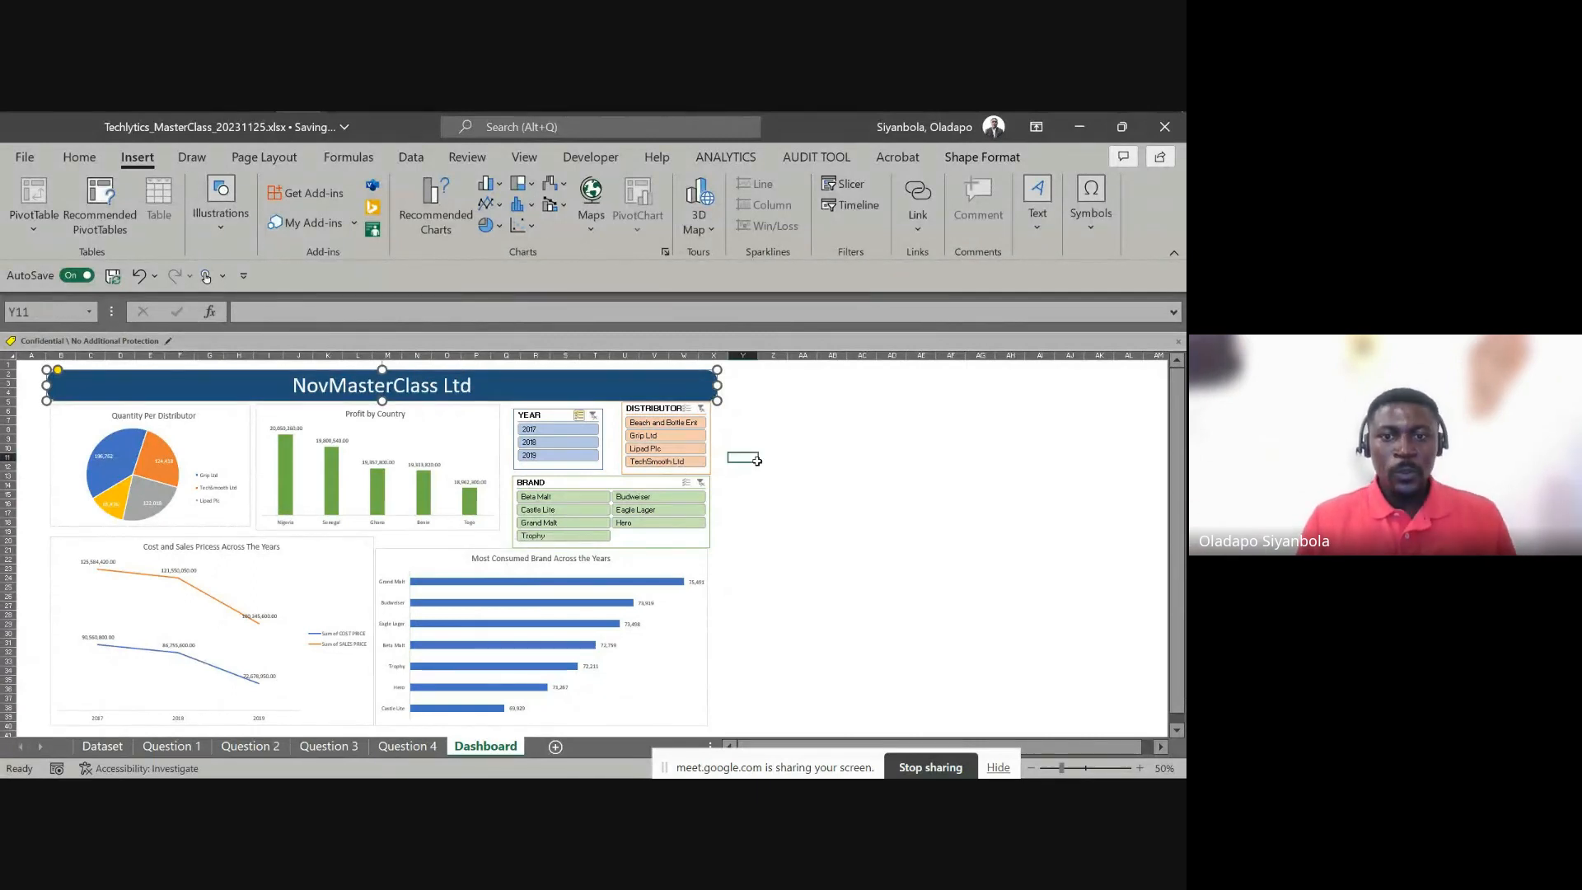
pyautogui.click(651, 423)
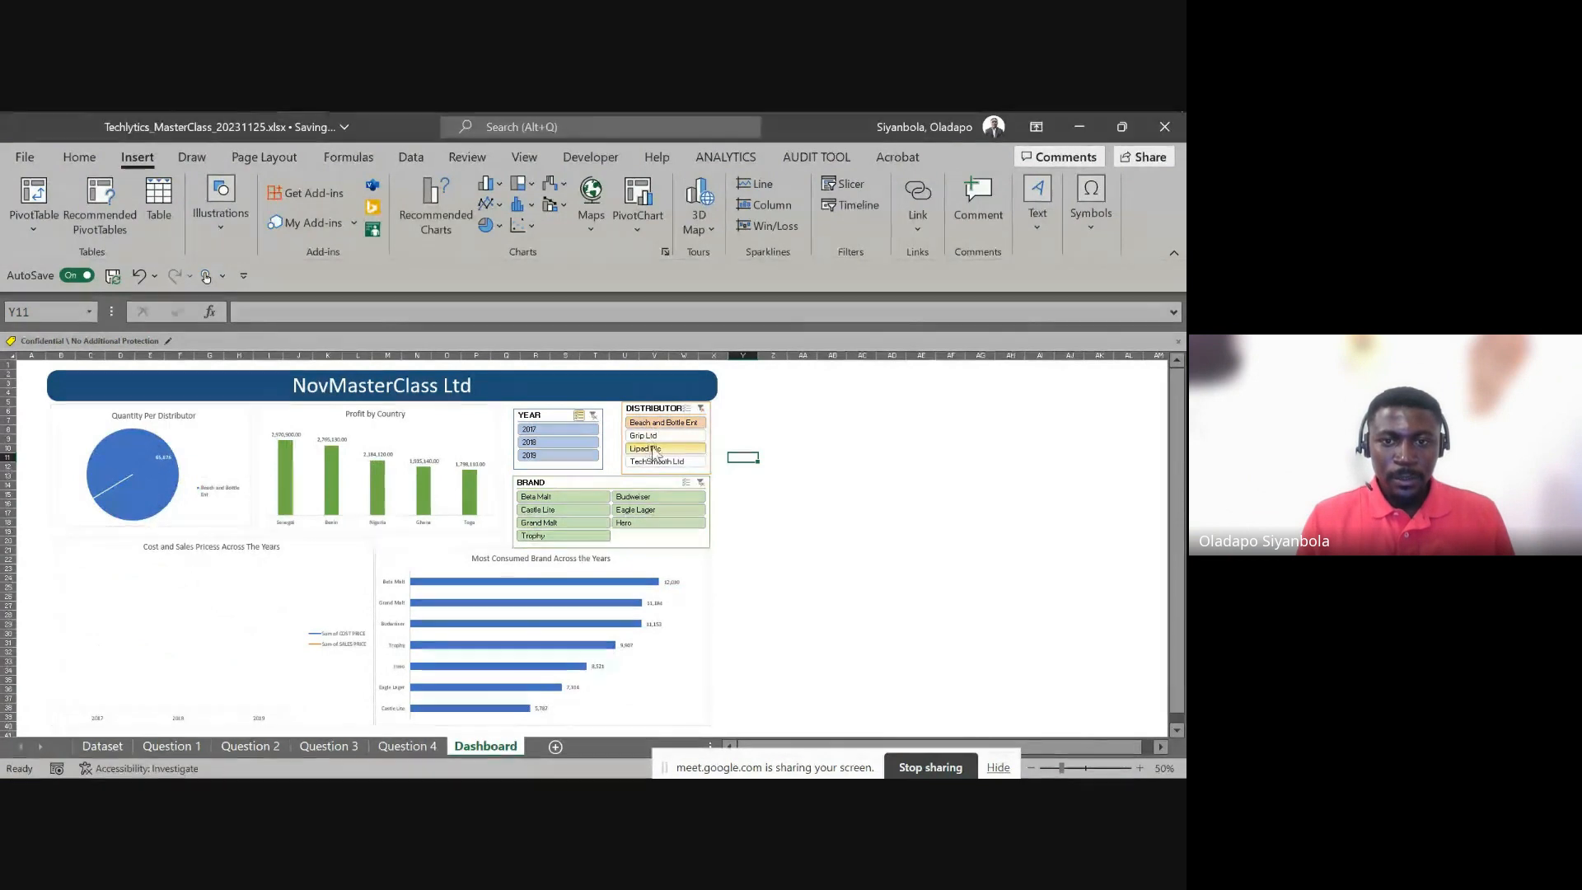
pyautogui.click(653, 450)
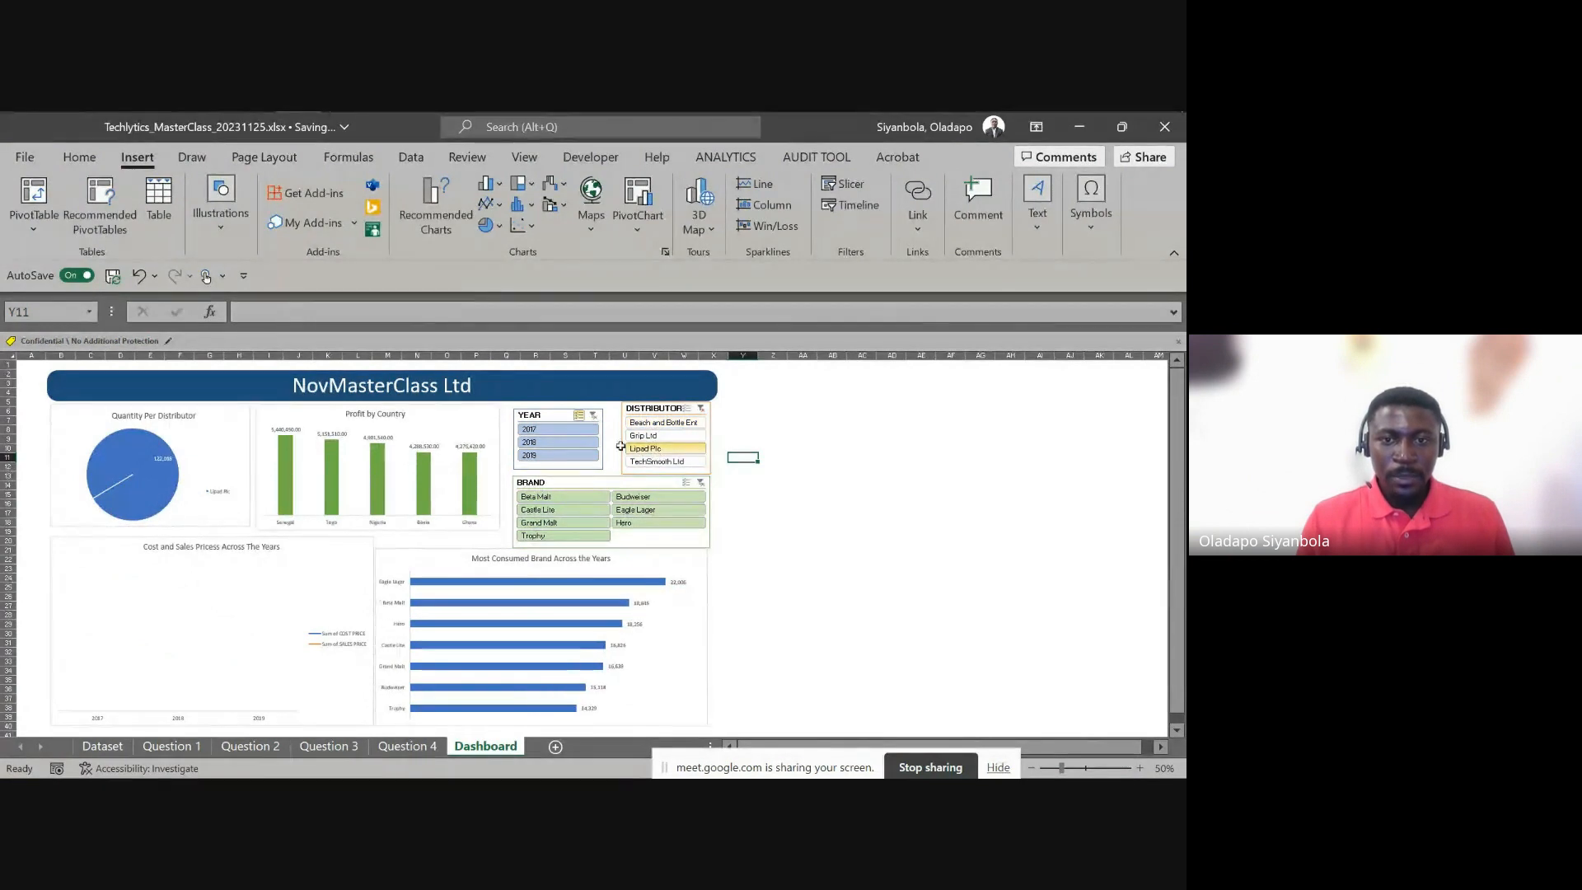
pyautogui.click(700, 408)
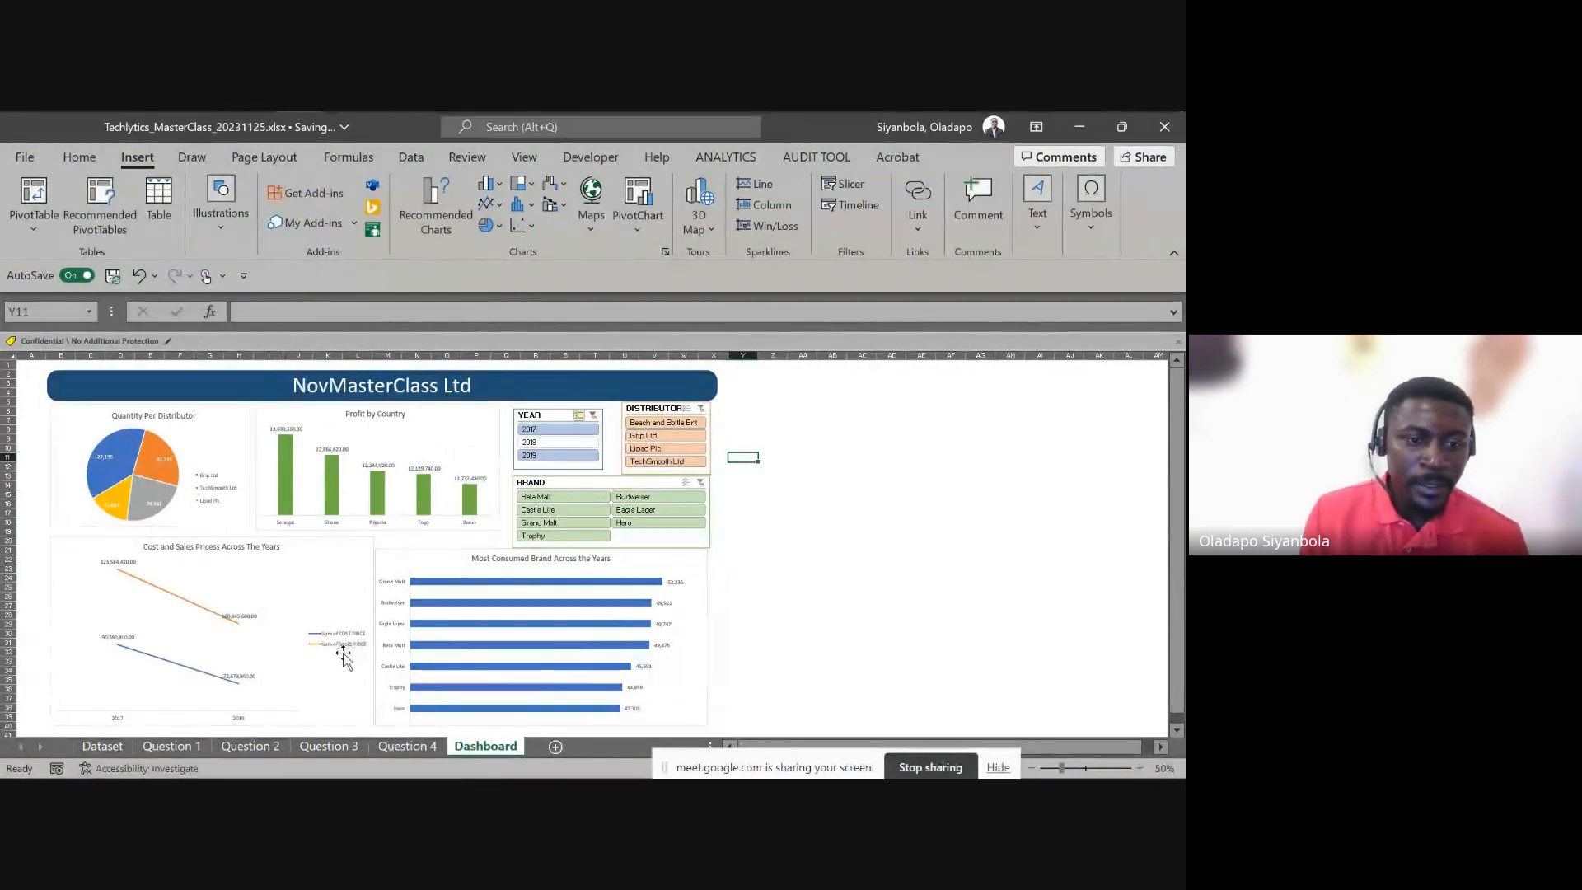
# Start a new record directly below the last row of the Dataset table with year 2020 and month January
pyautogui.click(103, 745)
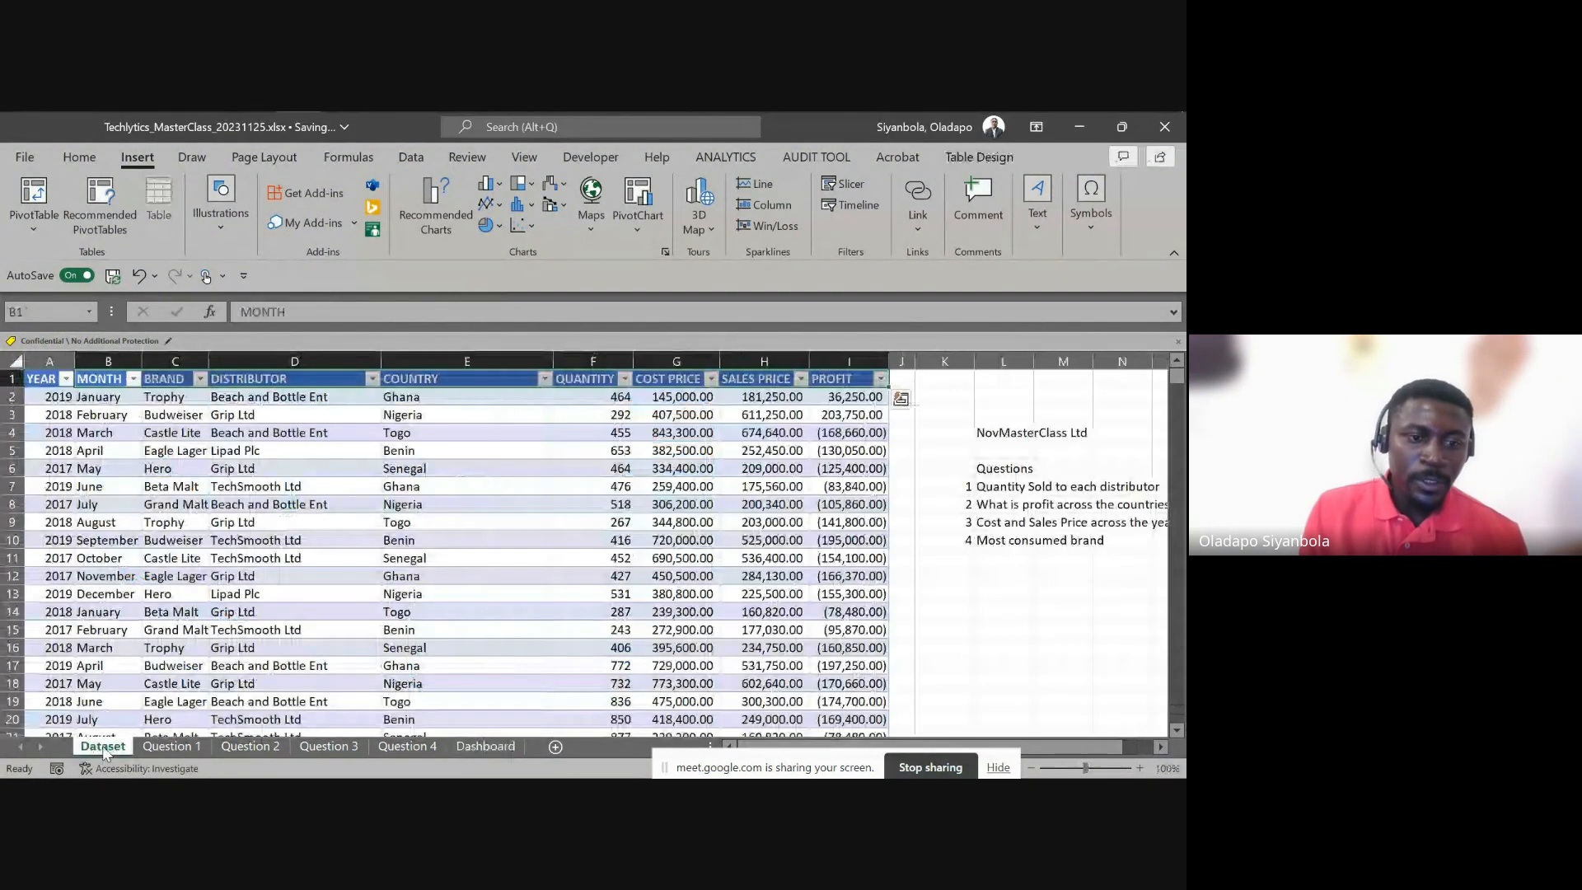
pyautogui.click(217, 600)
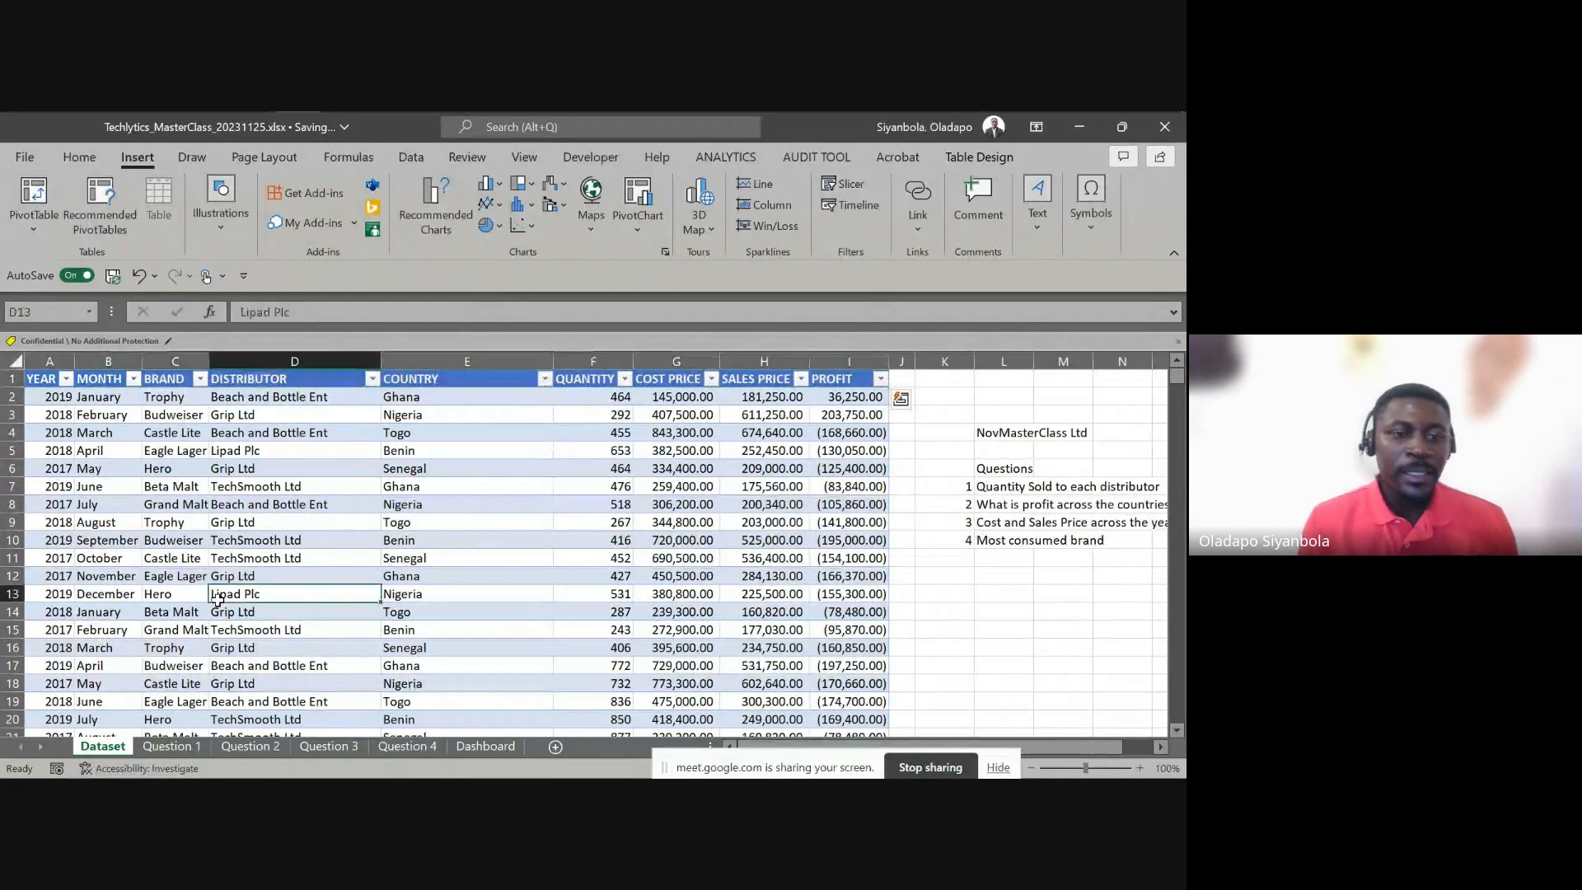
pyautogui.hotkey('ctrl', 'Down')
pyautogui.press('Left')
pyautogui.press('Left')
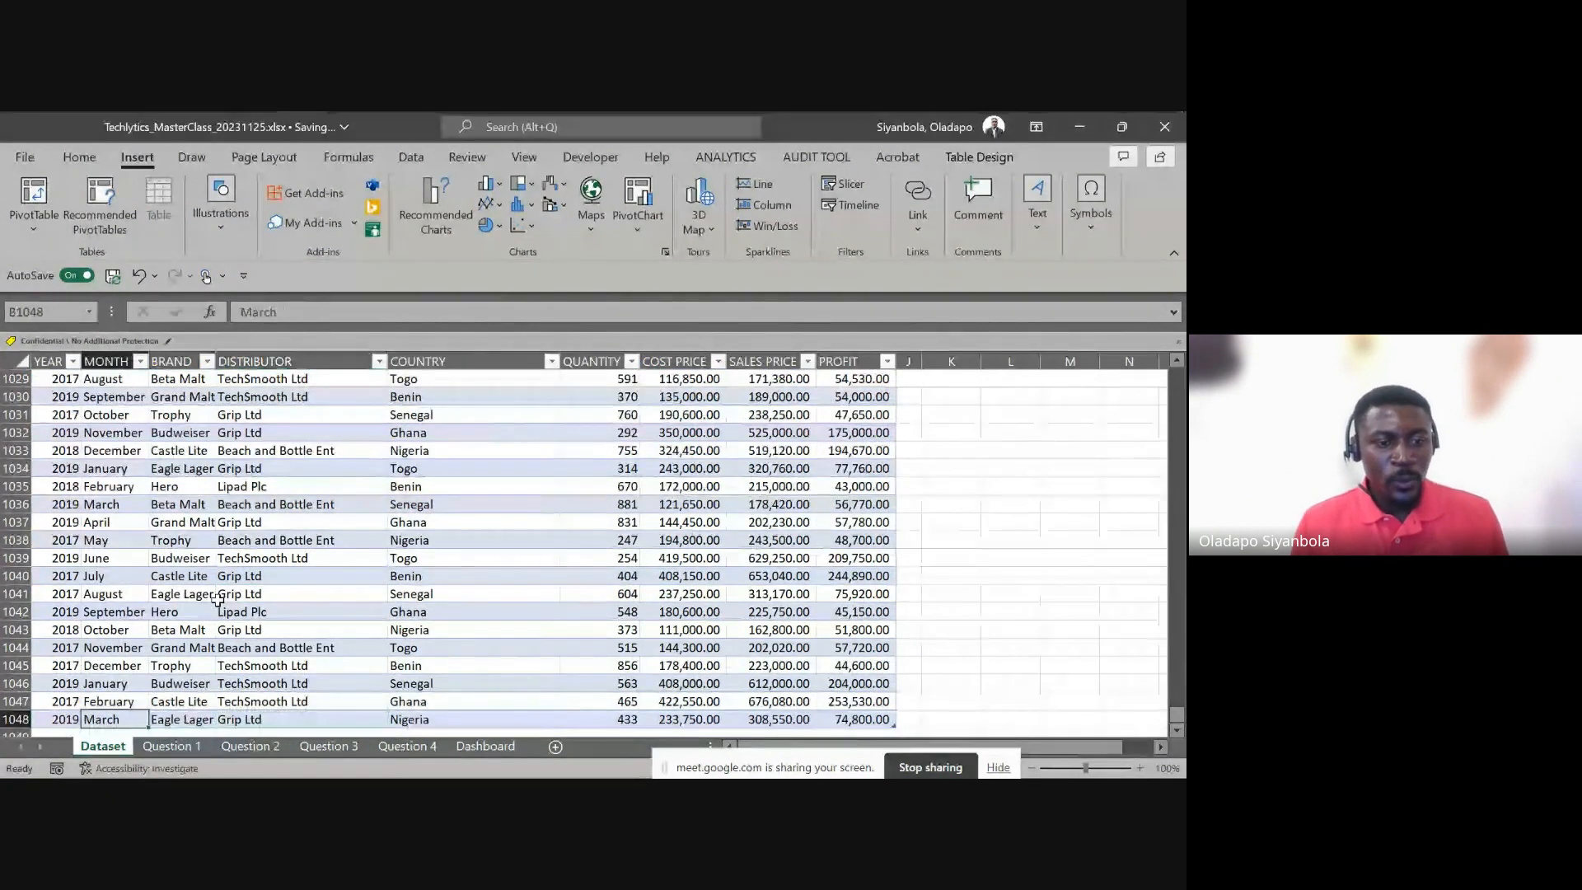
pyautogui.press('Down')
pyautogui.press('Left')
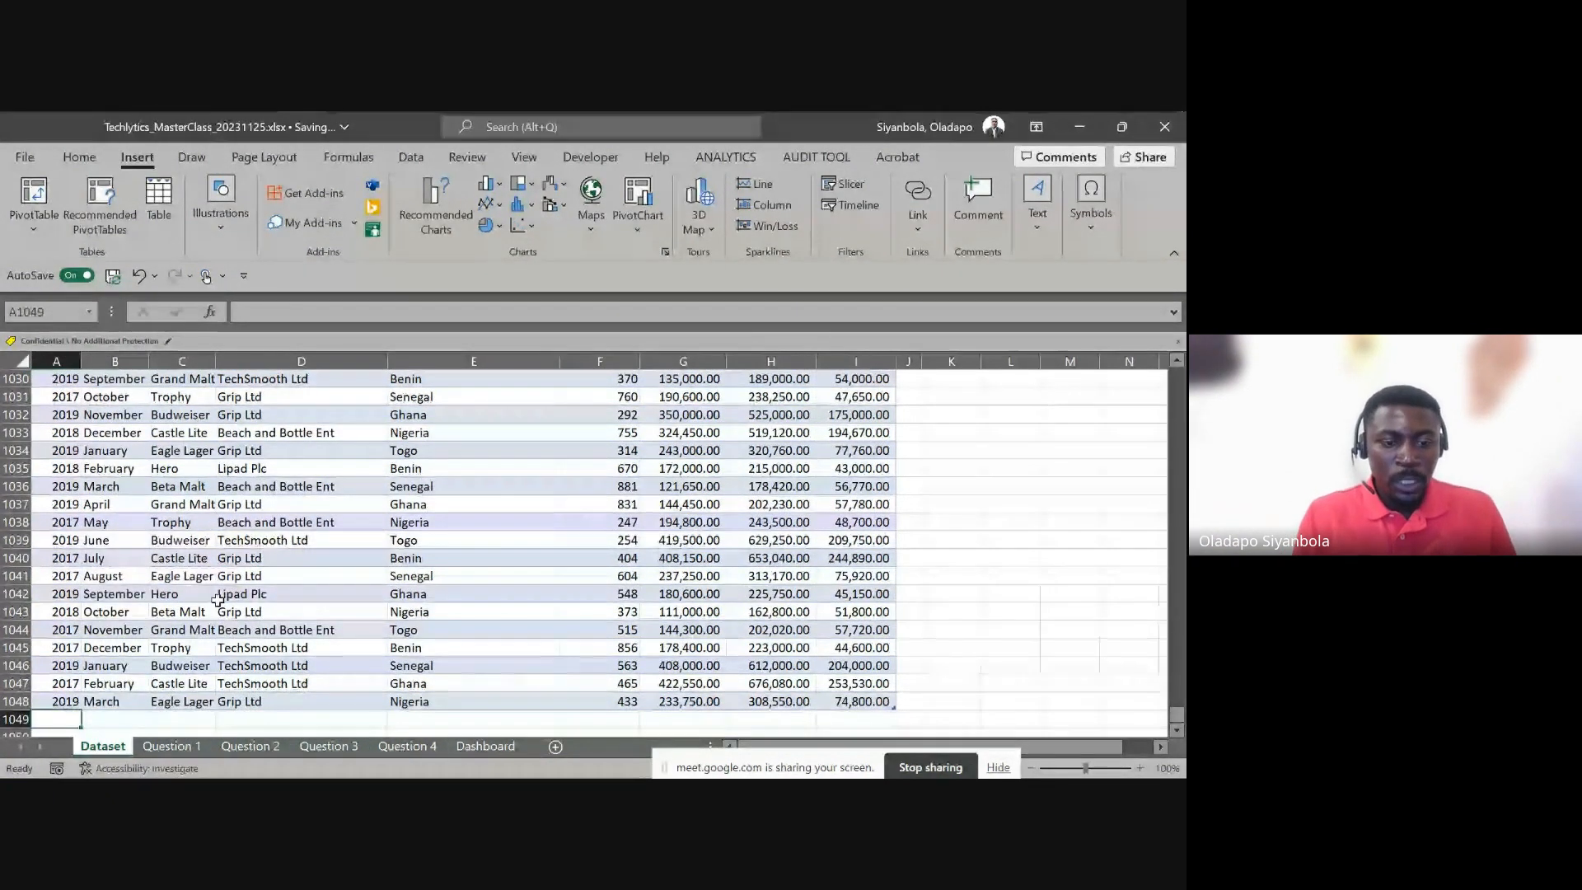
pyautogui.write('2020')
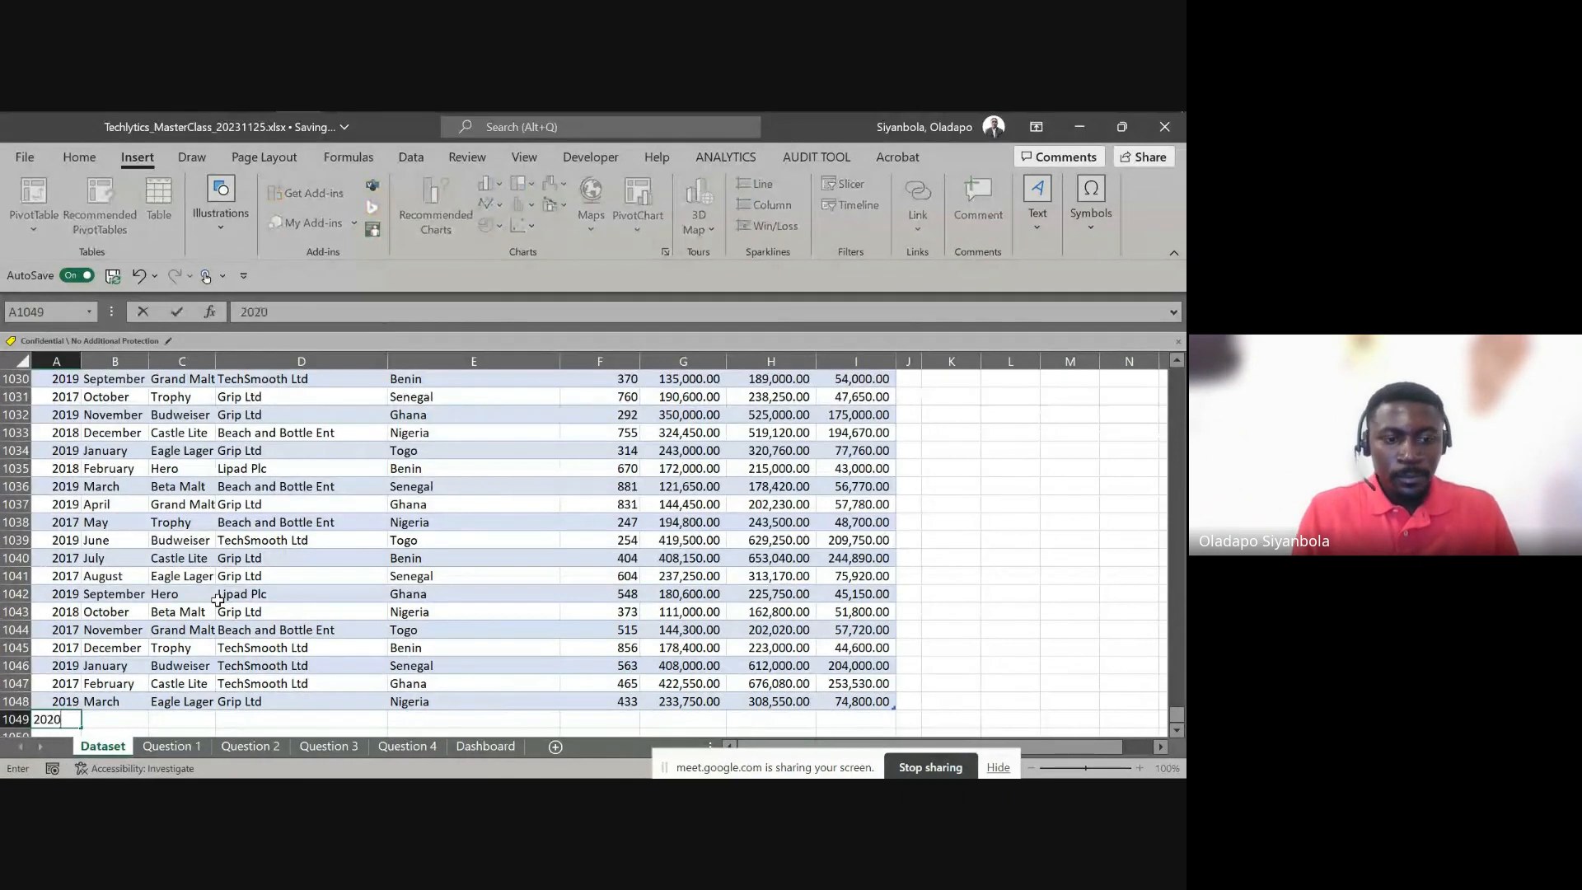
pyautogui.press('Tab')
pyautogui.write('January')
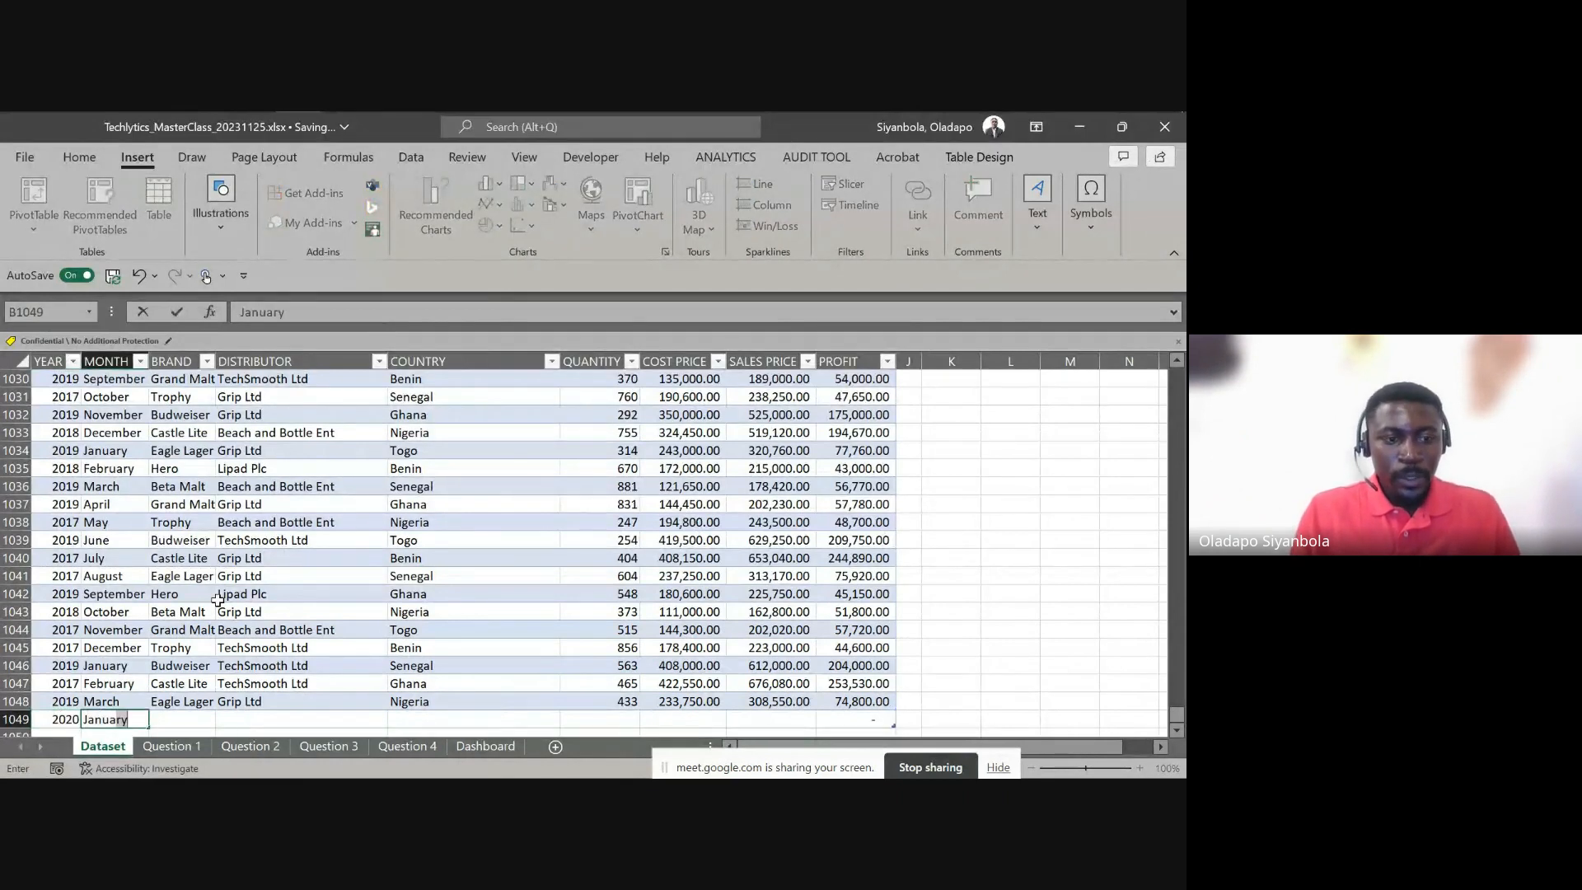
pyautogui.press('Tab')
# Enter Budweiser as the new record's brand and NoverberMasterclass Ltd as its distributor
pyautogui.write('B')
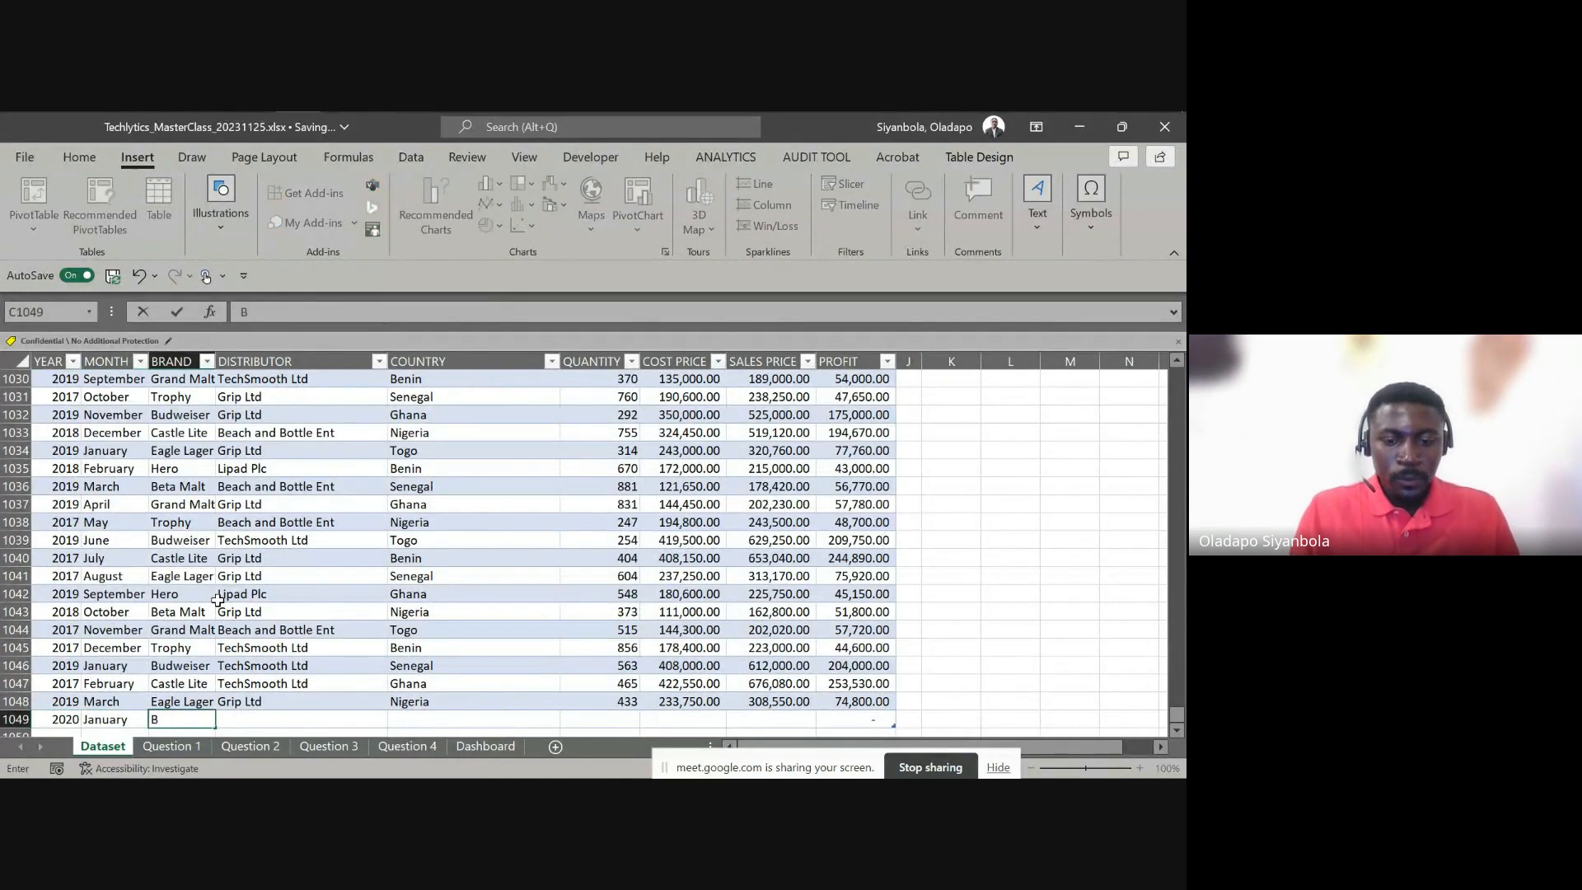
pyautogui.write('udweiser')
pyautogui.press('Tab')
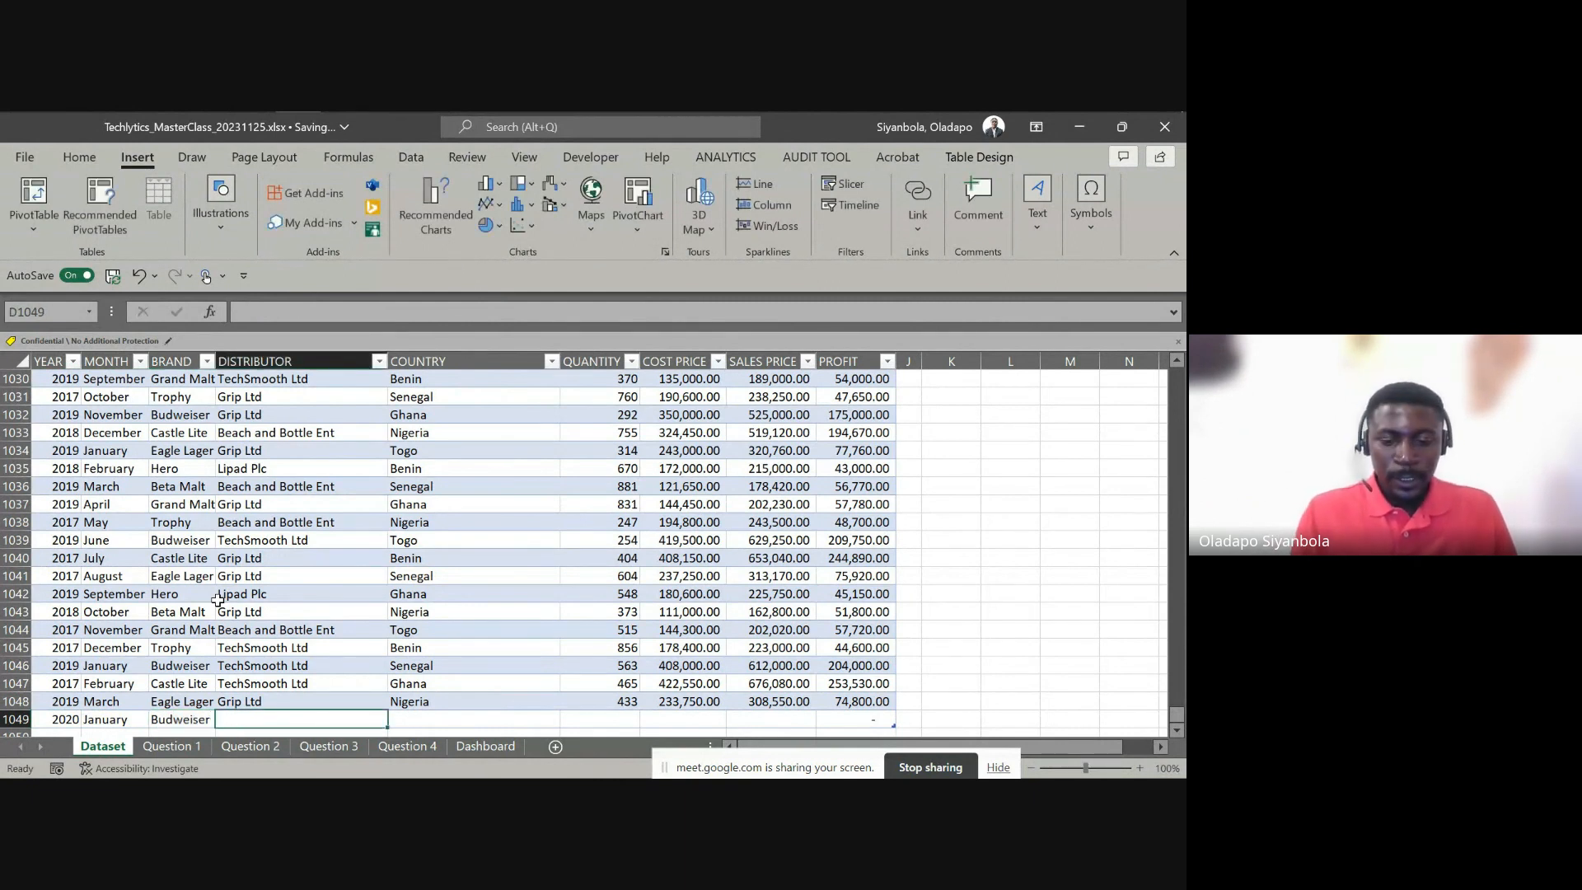
pyautogui.write('Nover')
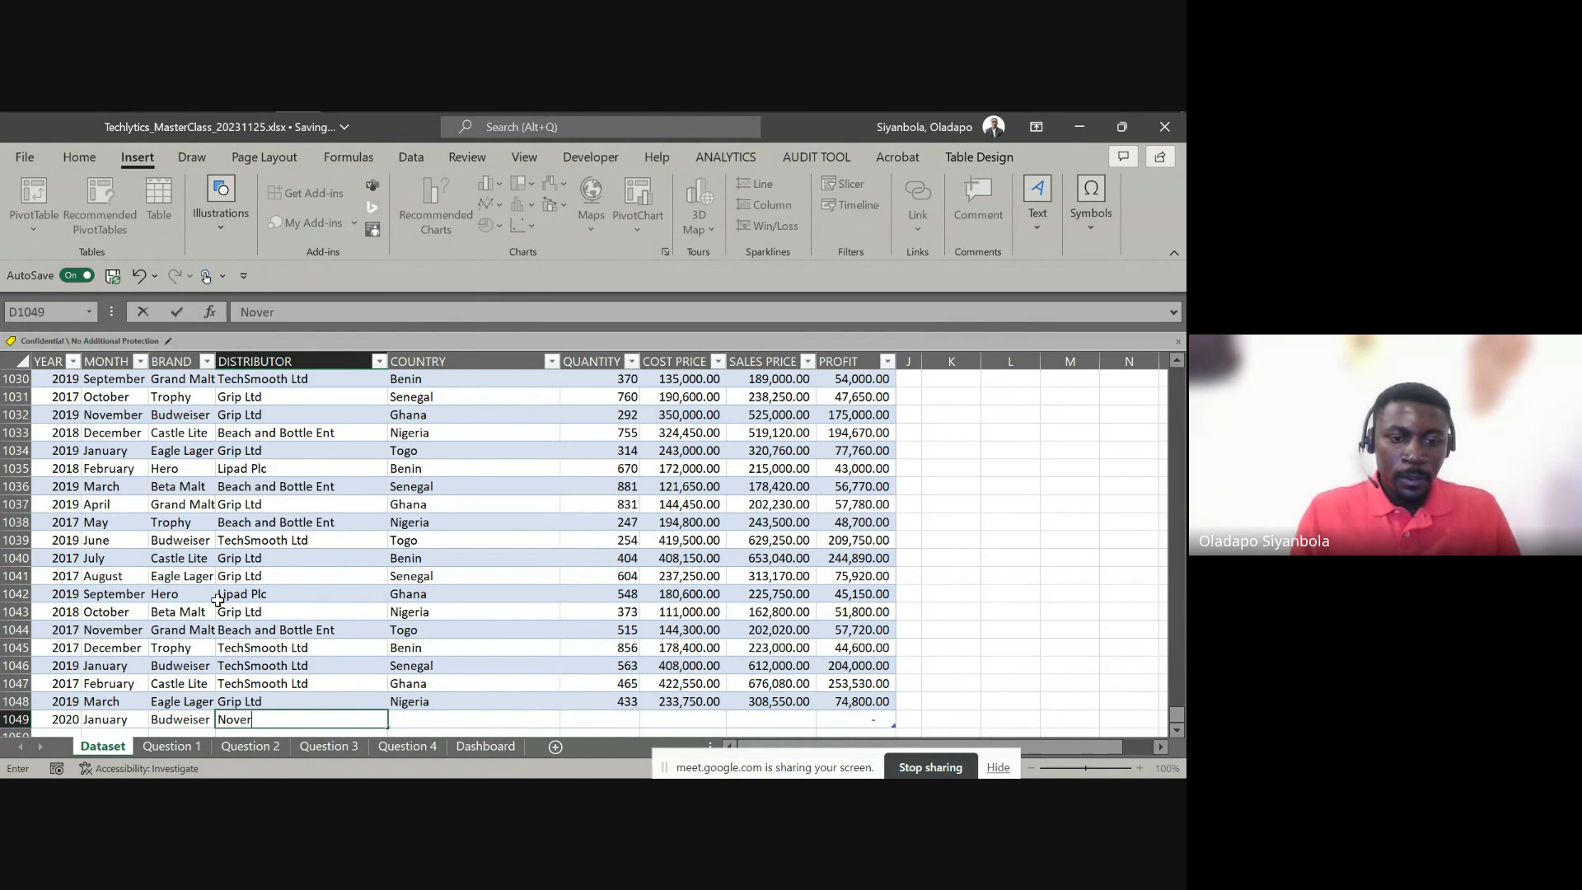
pyautogui.write('berMasterclass Ltd')
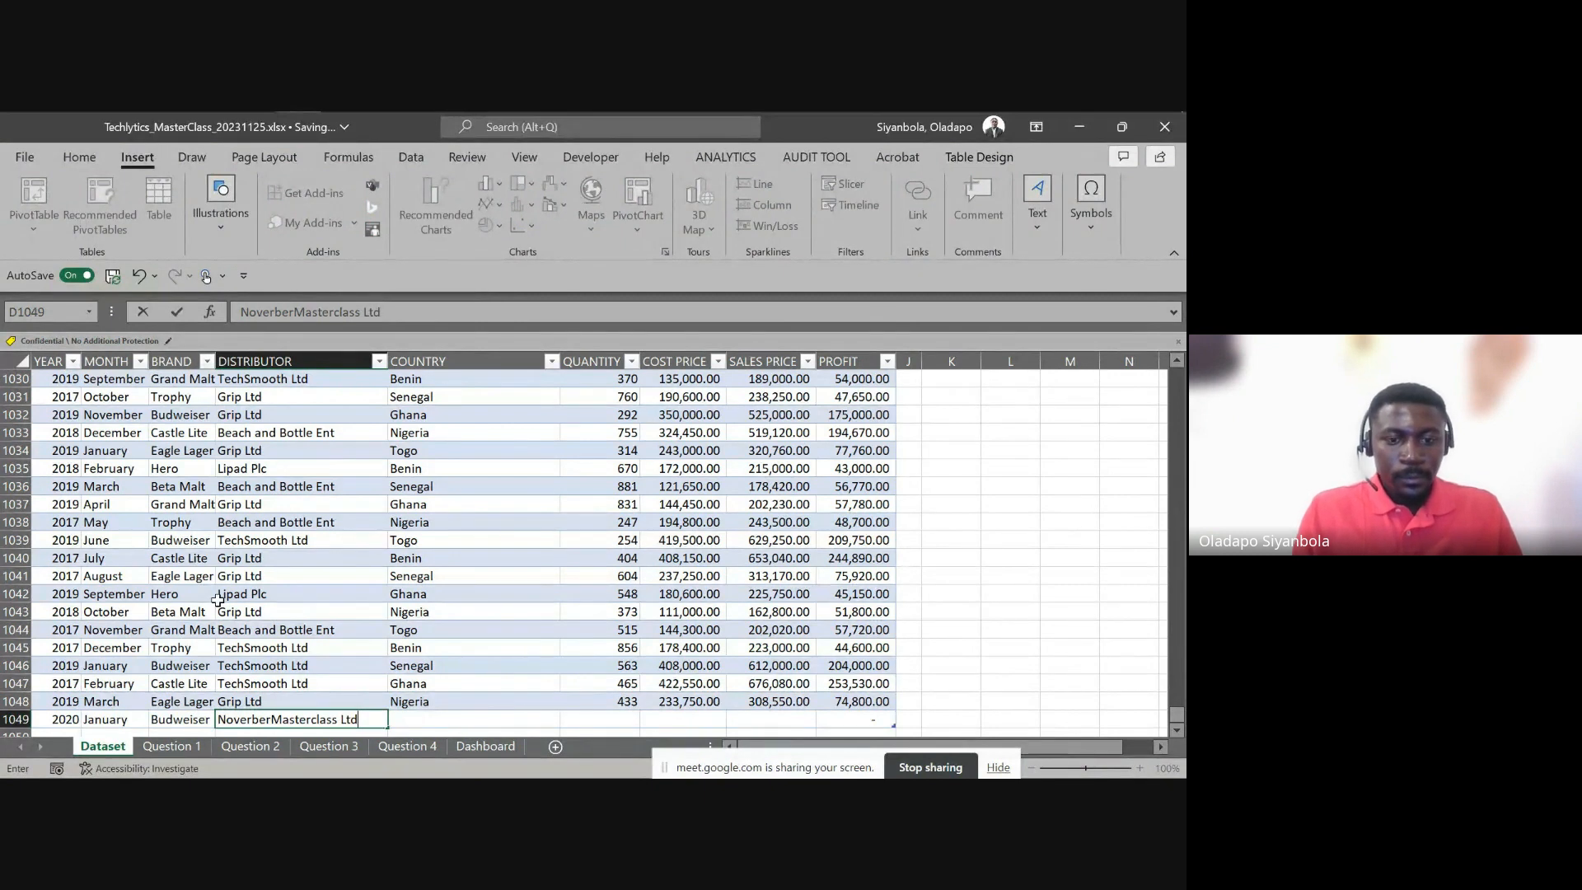
pyautogui.press('Tab')
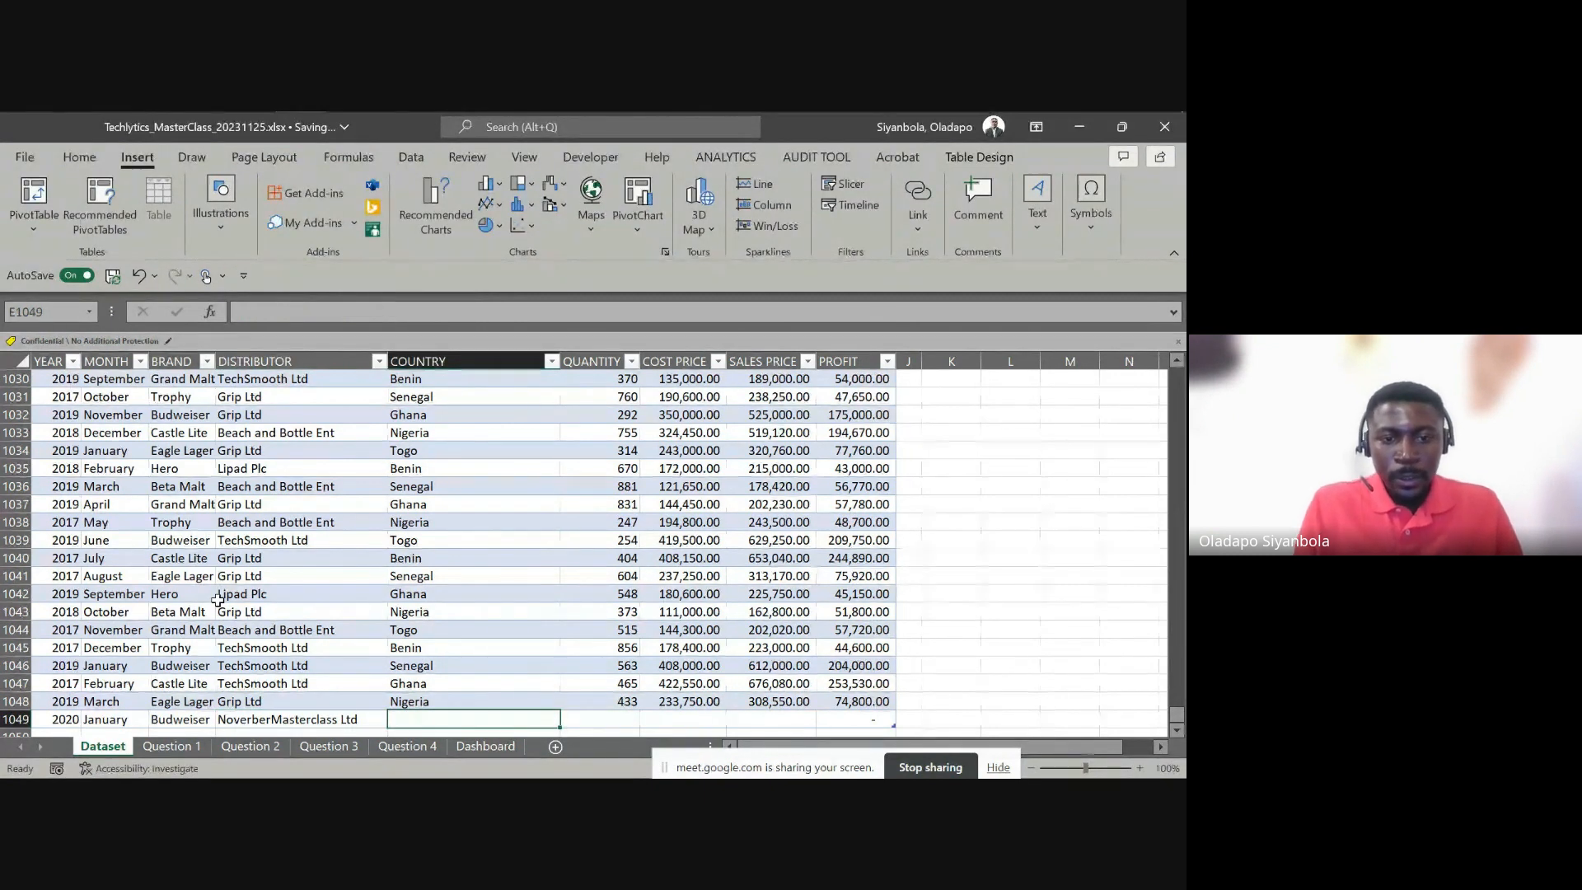
# Enter Zambia as the new record's country and 500 as its quantity
pyautogui.write('Z')
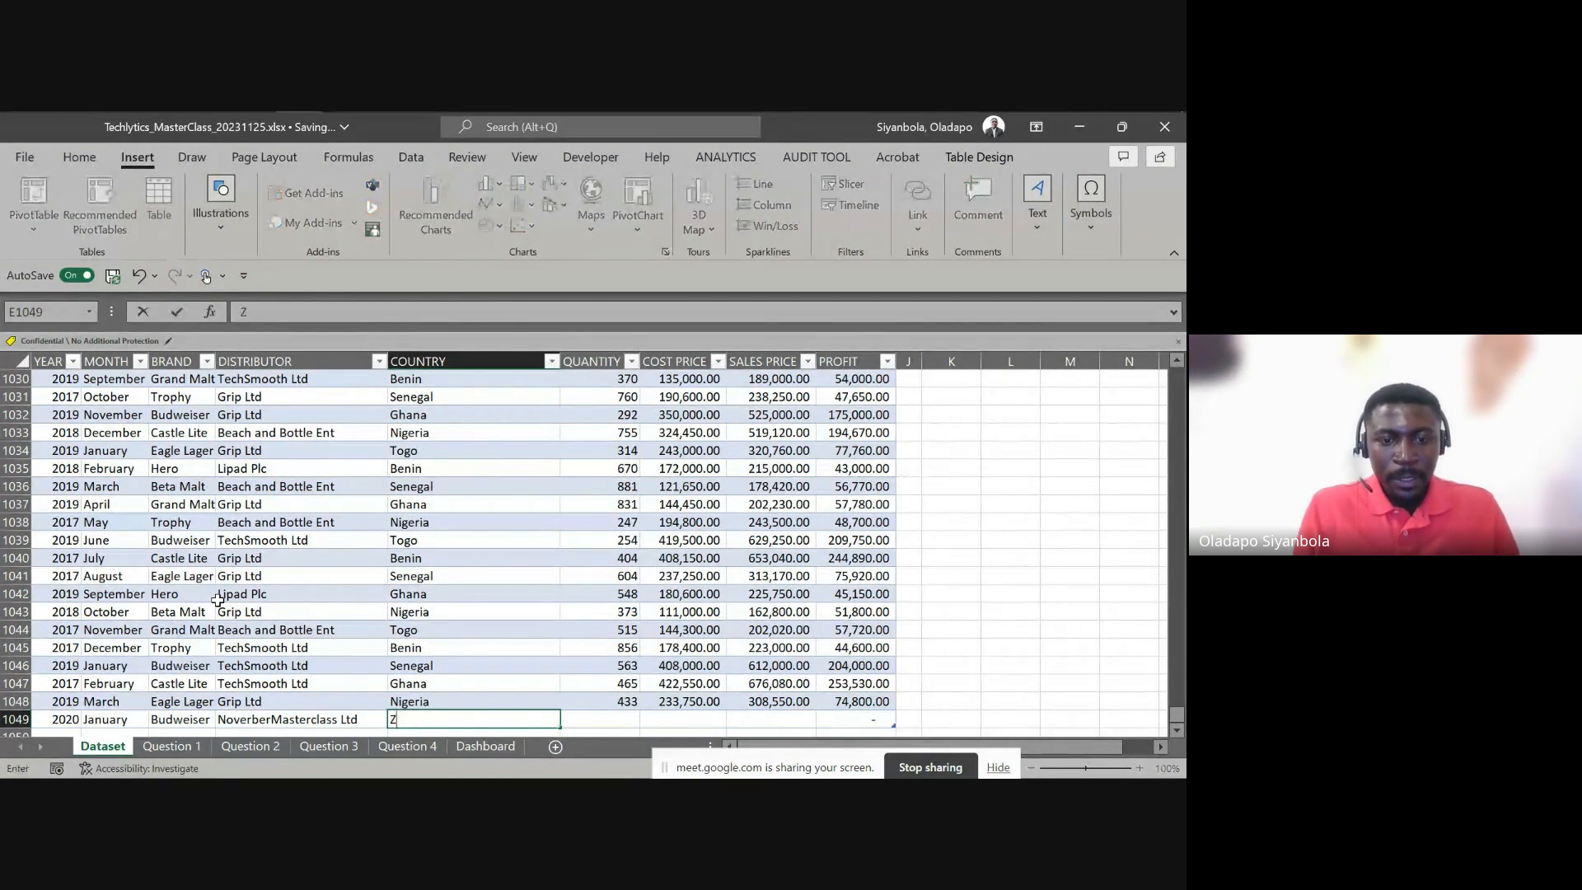
pyautogui.write('m')
pyautogui.press('BackSpace')
pyautogui.write('amb')
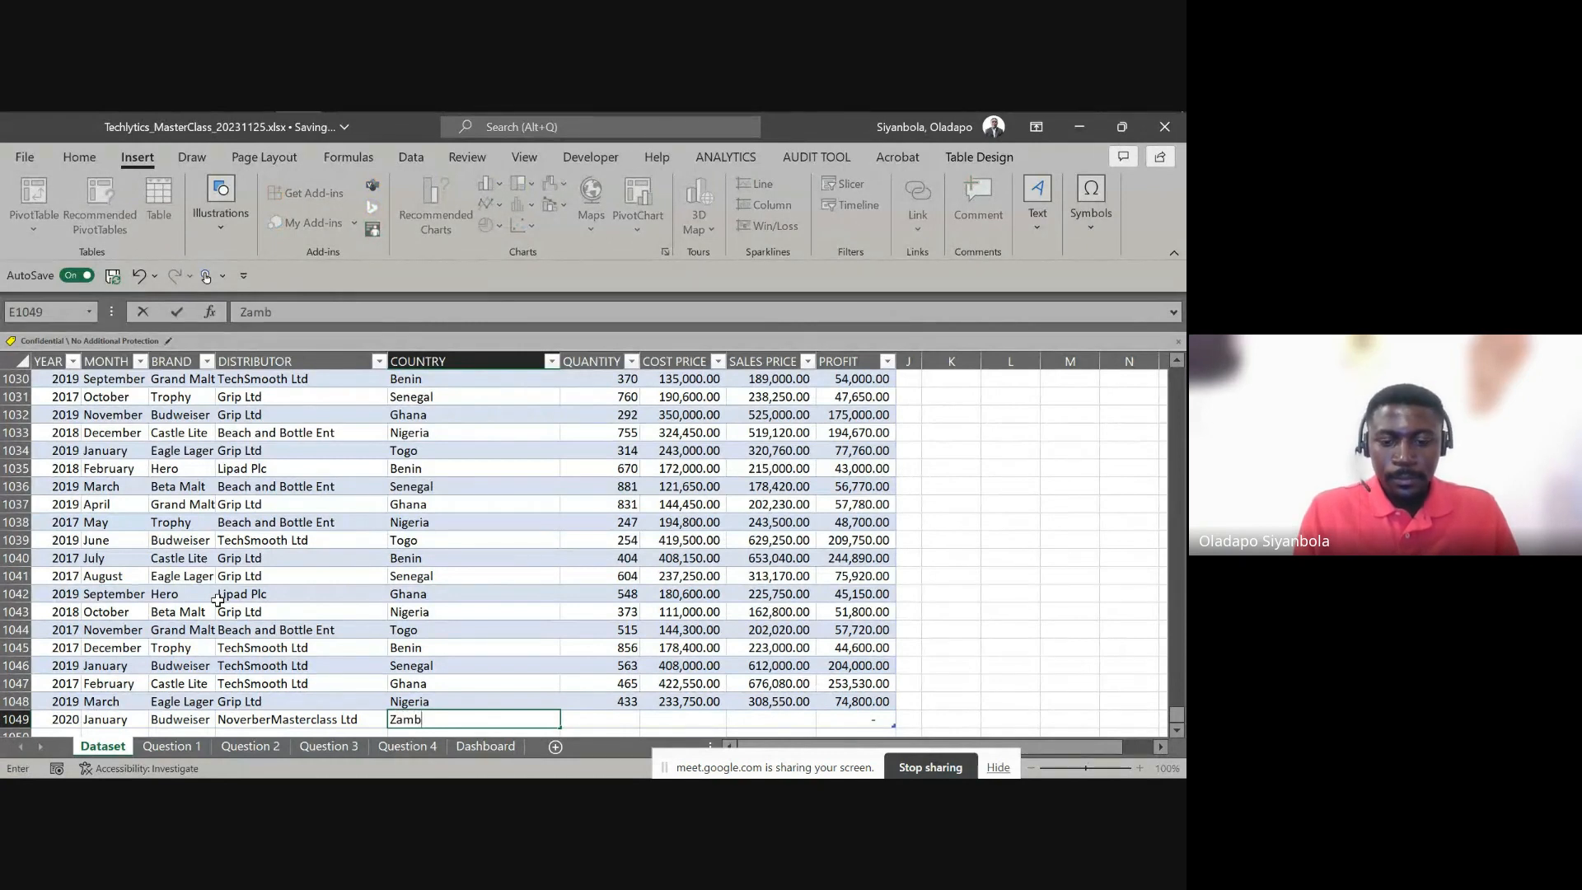
pyautogui.write('ia')
pyautogui.press('Tab')
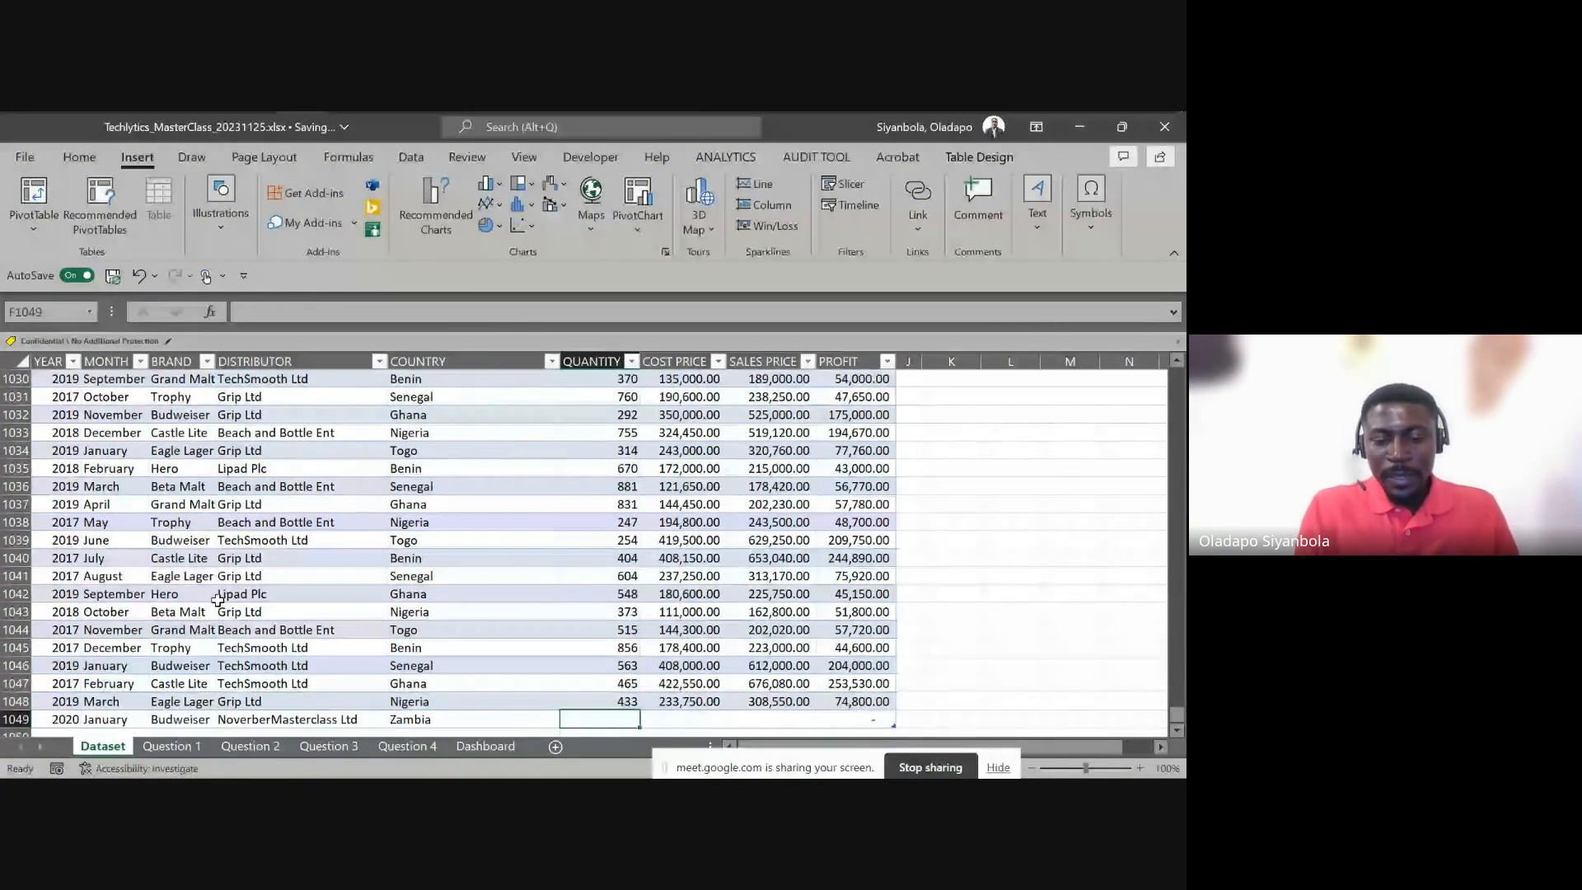
pyautogui.write('500')
pyautogui.press('Tab')
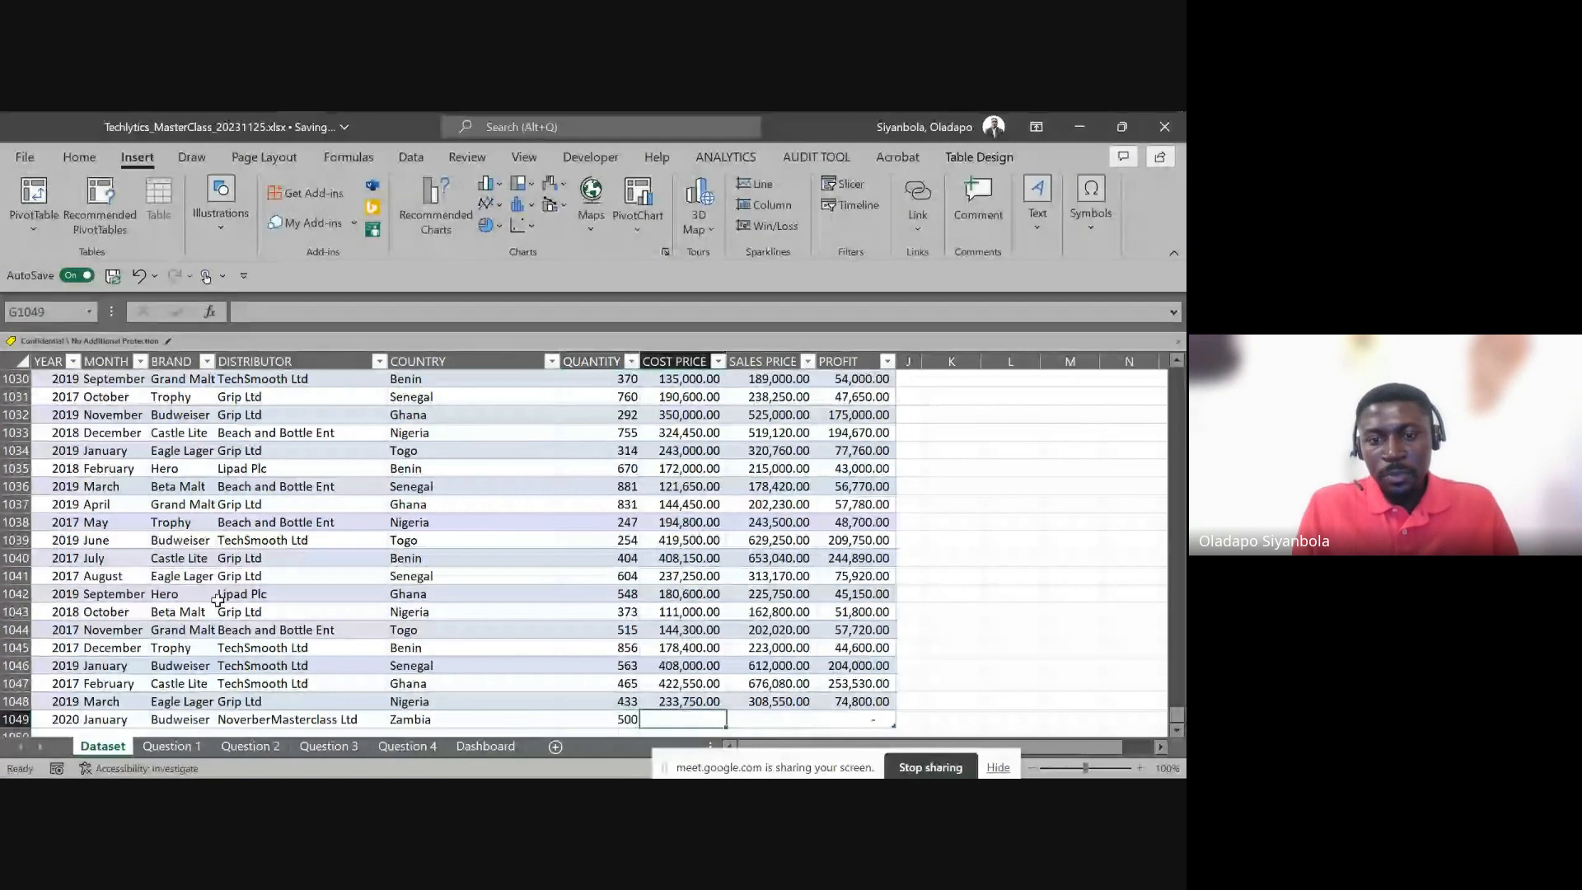
# Enter 400000 as the new record's cost price and 900000 as its sales price
pyautogui.write('400000')
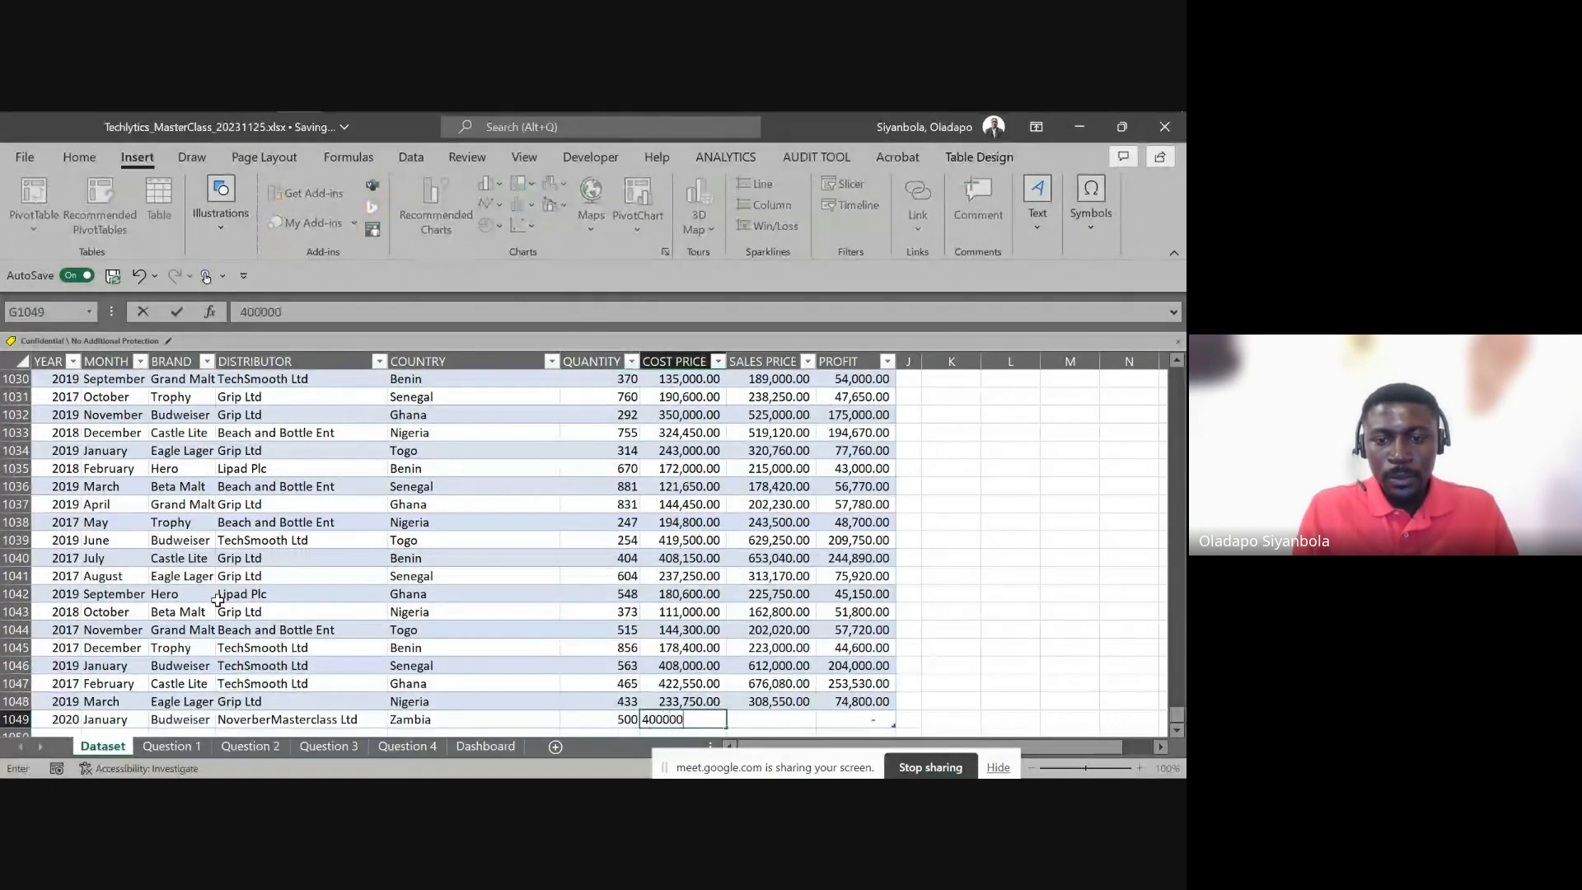
pyautogui.press('Tab')
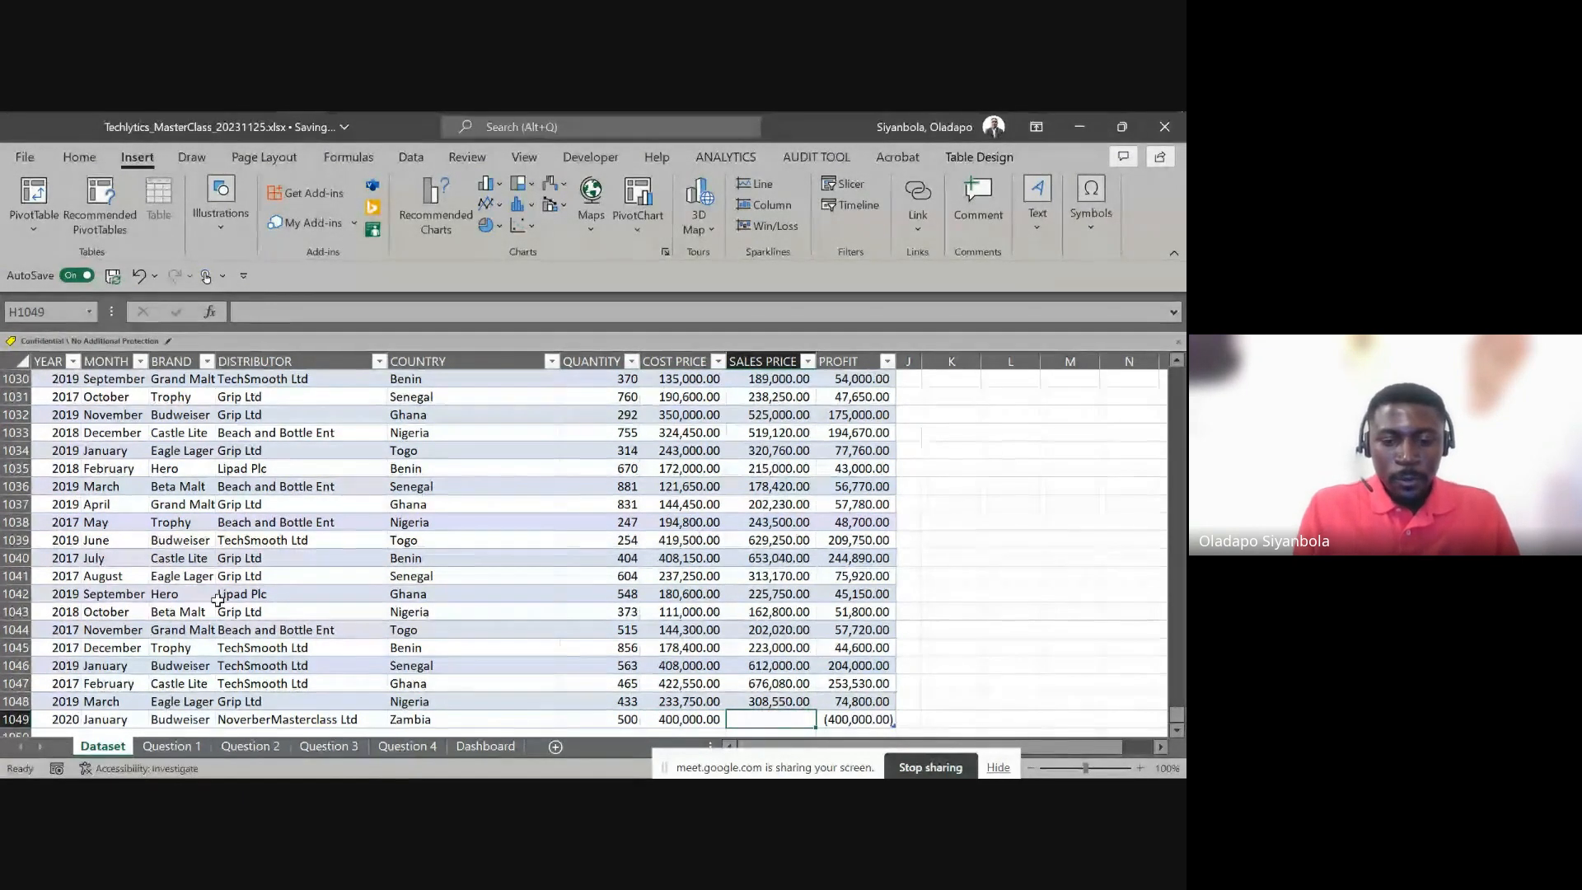
pyautogui.write('900,000')
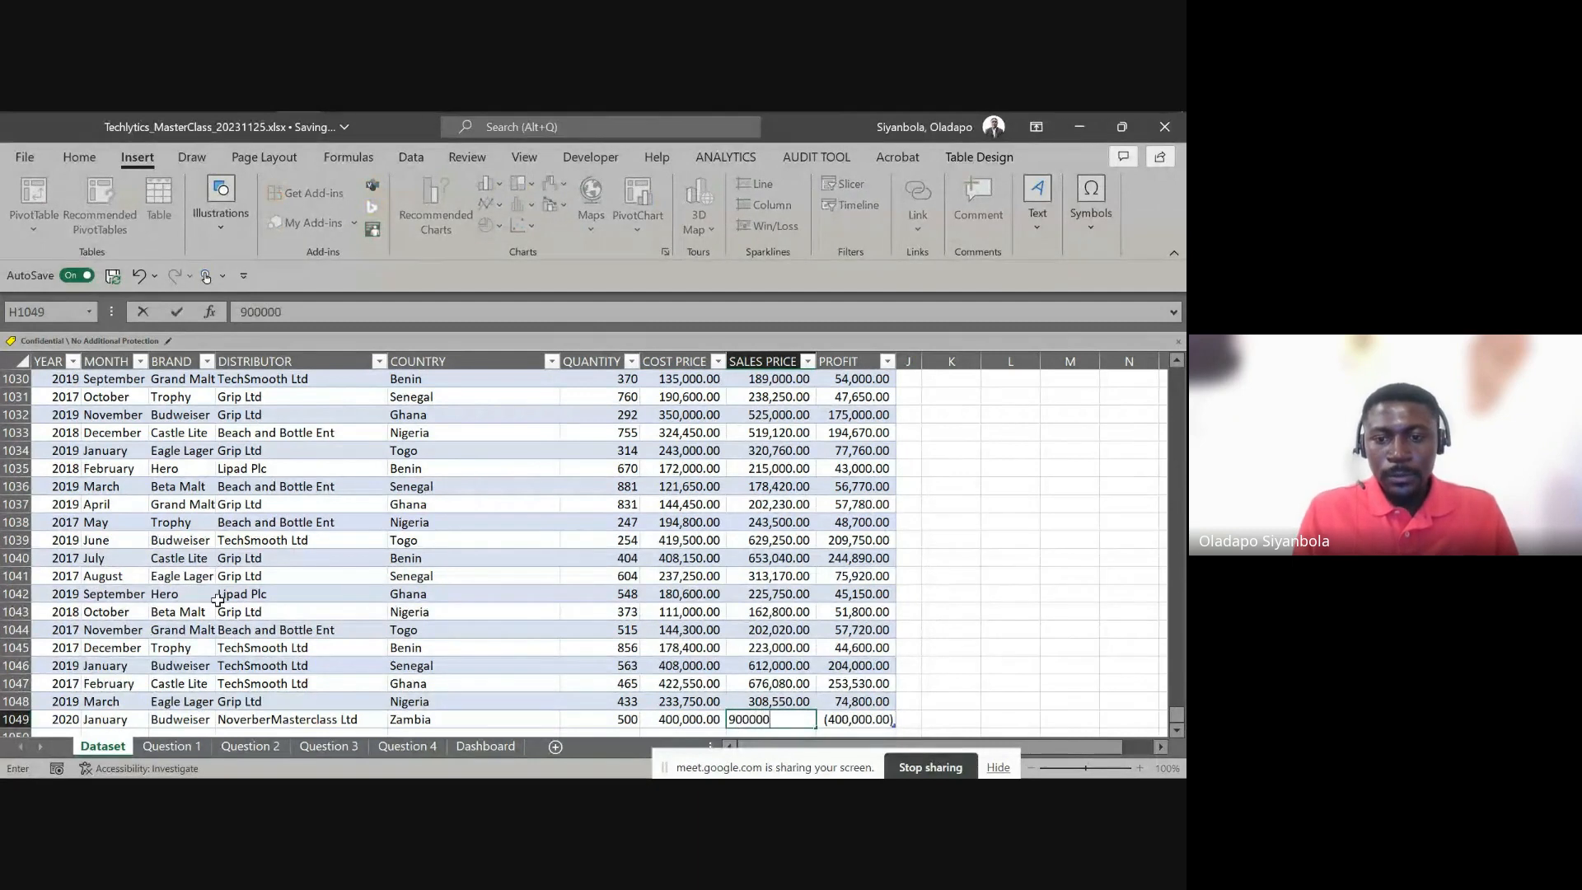
pyautogui.press('Tab')
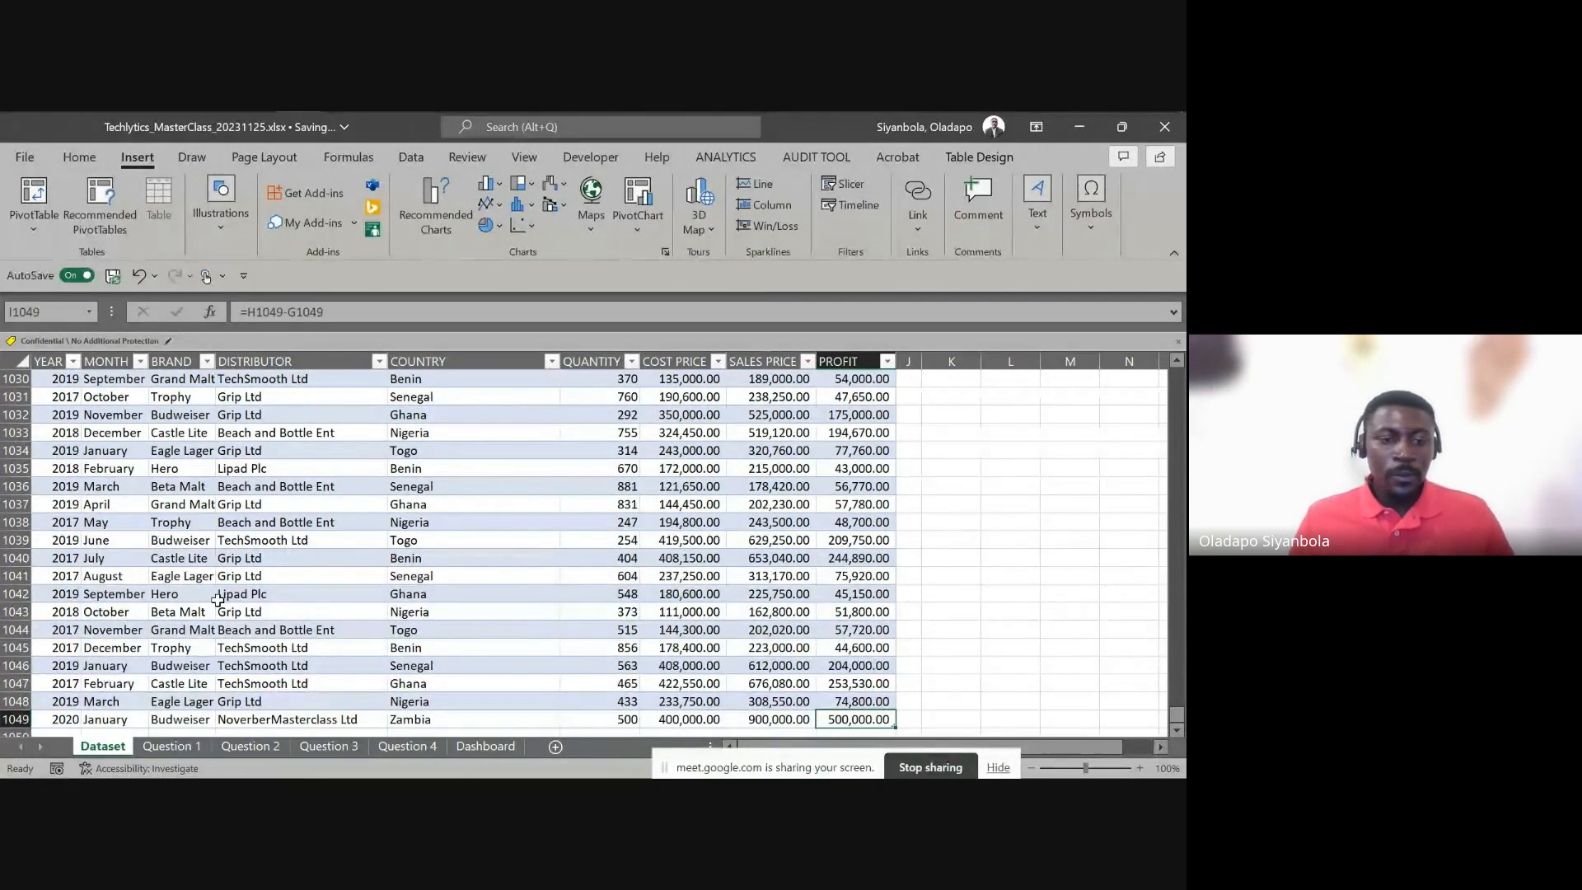
# Compare the Question 1 PivotTable's distributors with the new Dataset record and refresh all PivotTables
pyautogui.click(162, 746)
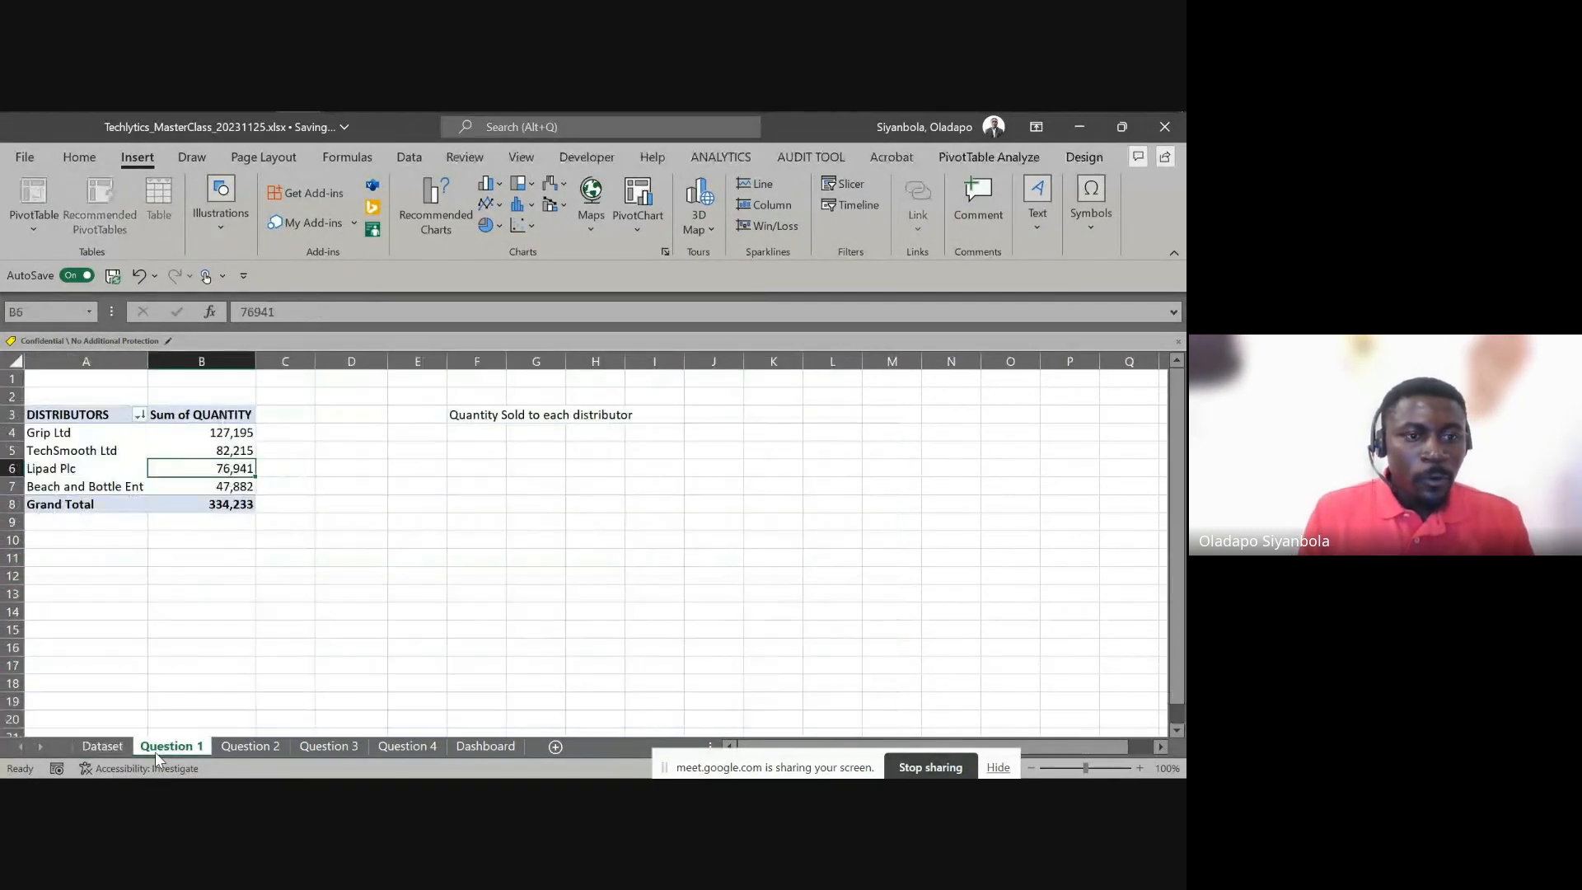
pyautogui.click(96, 436)
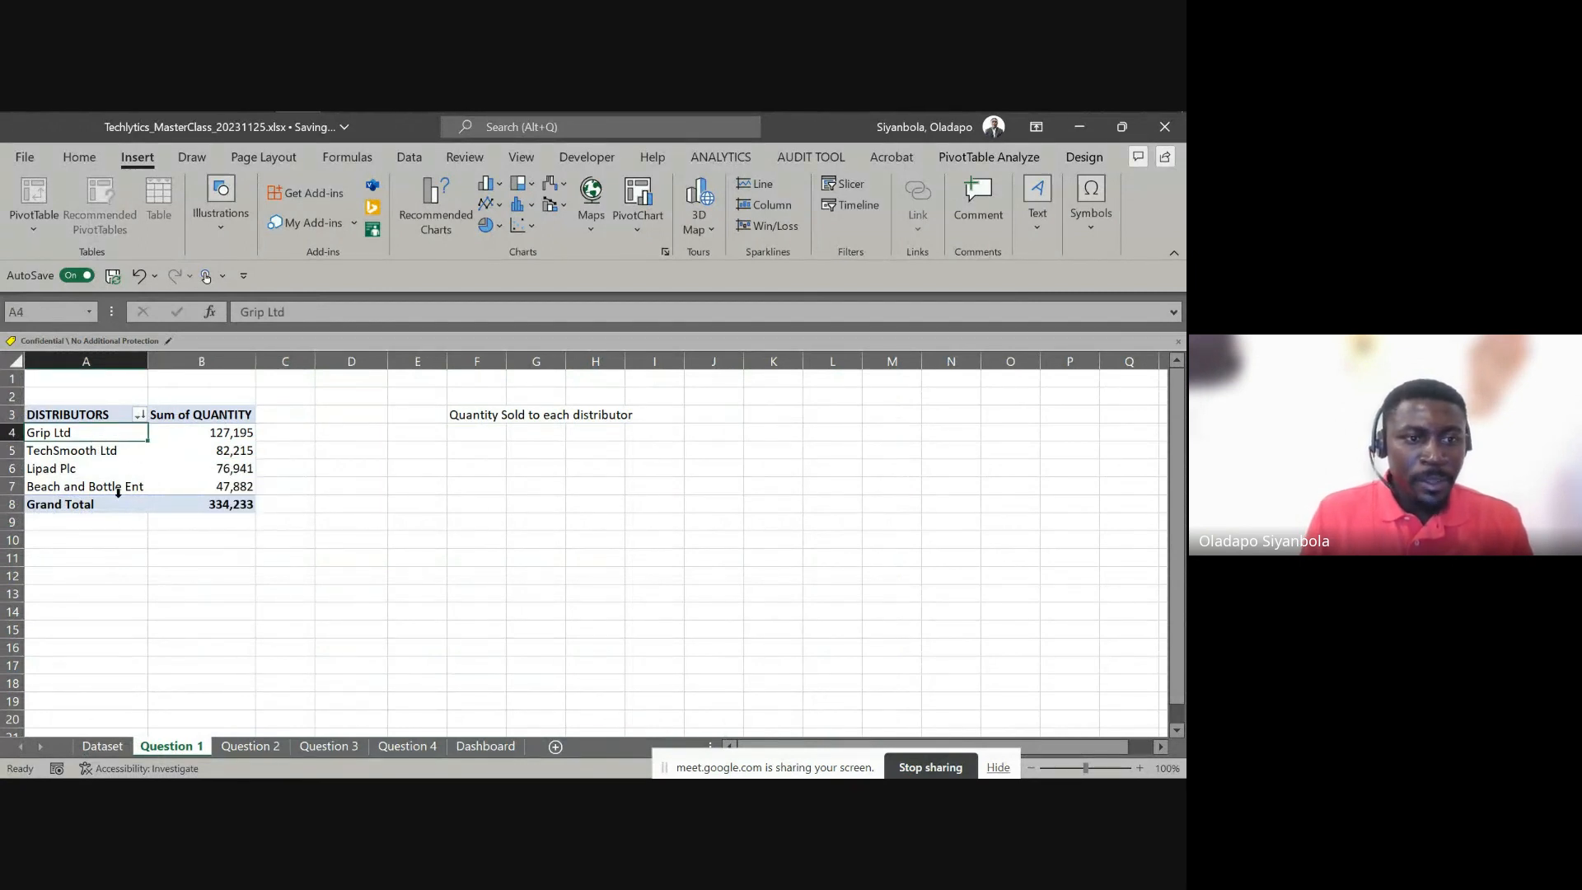
pyautogui.click(112, 744)
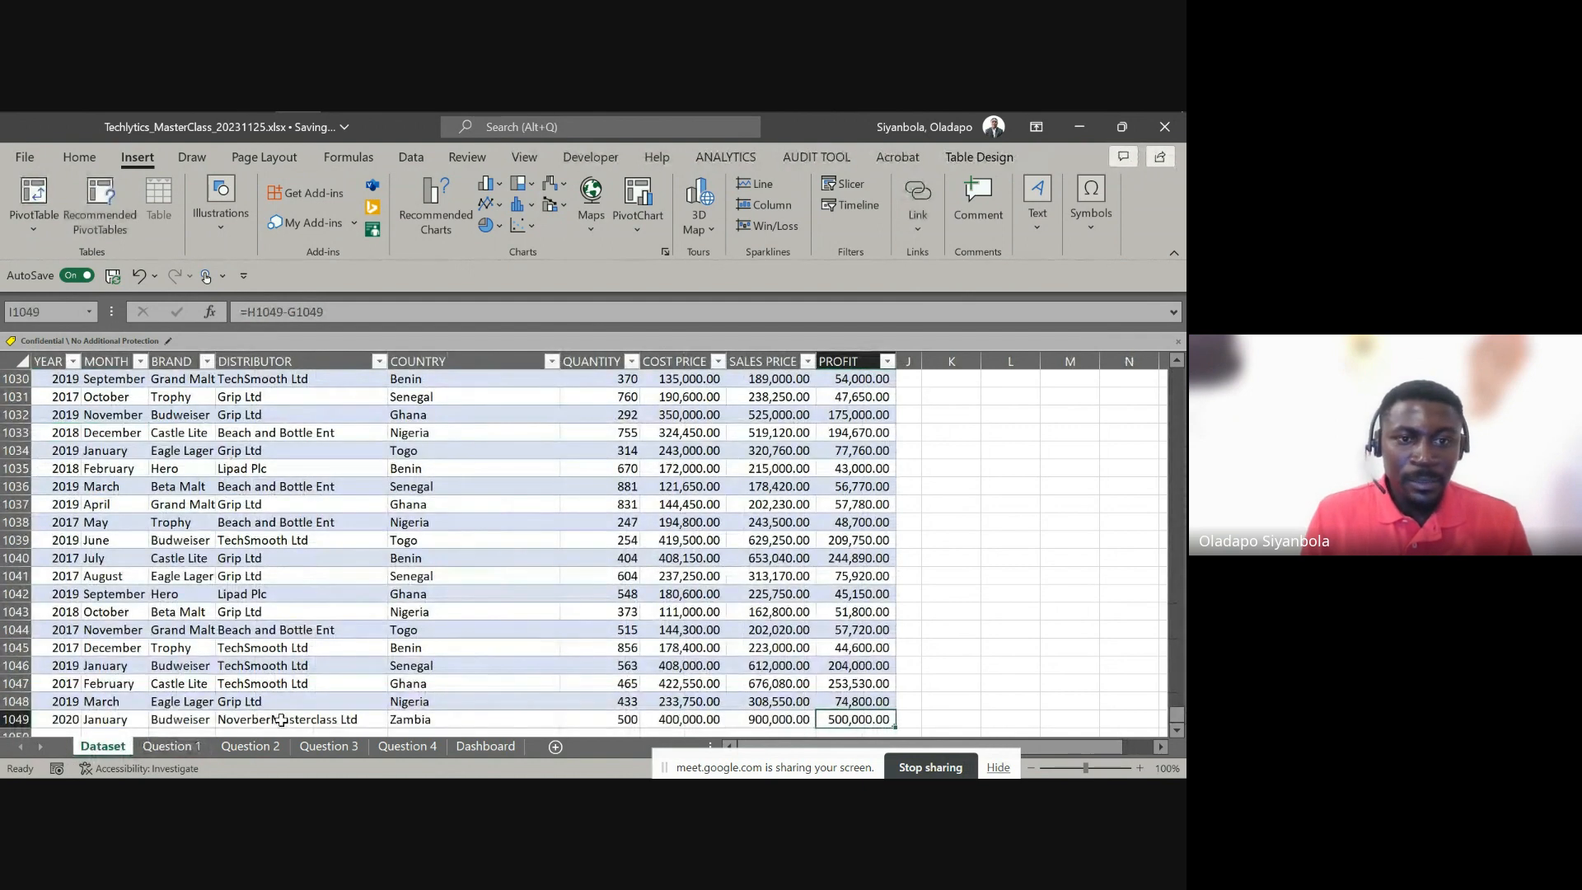
pyautogui.click(169, 747)
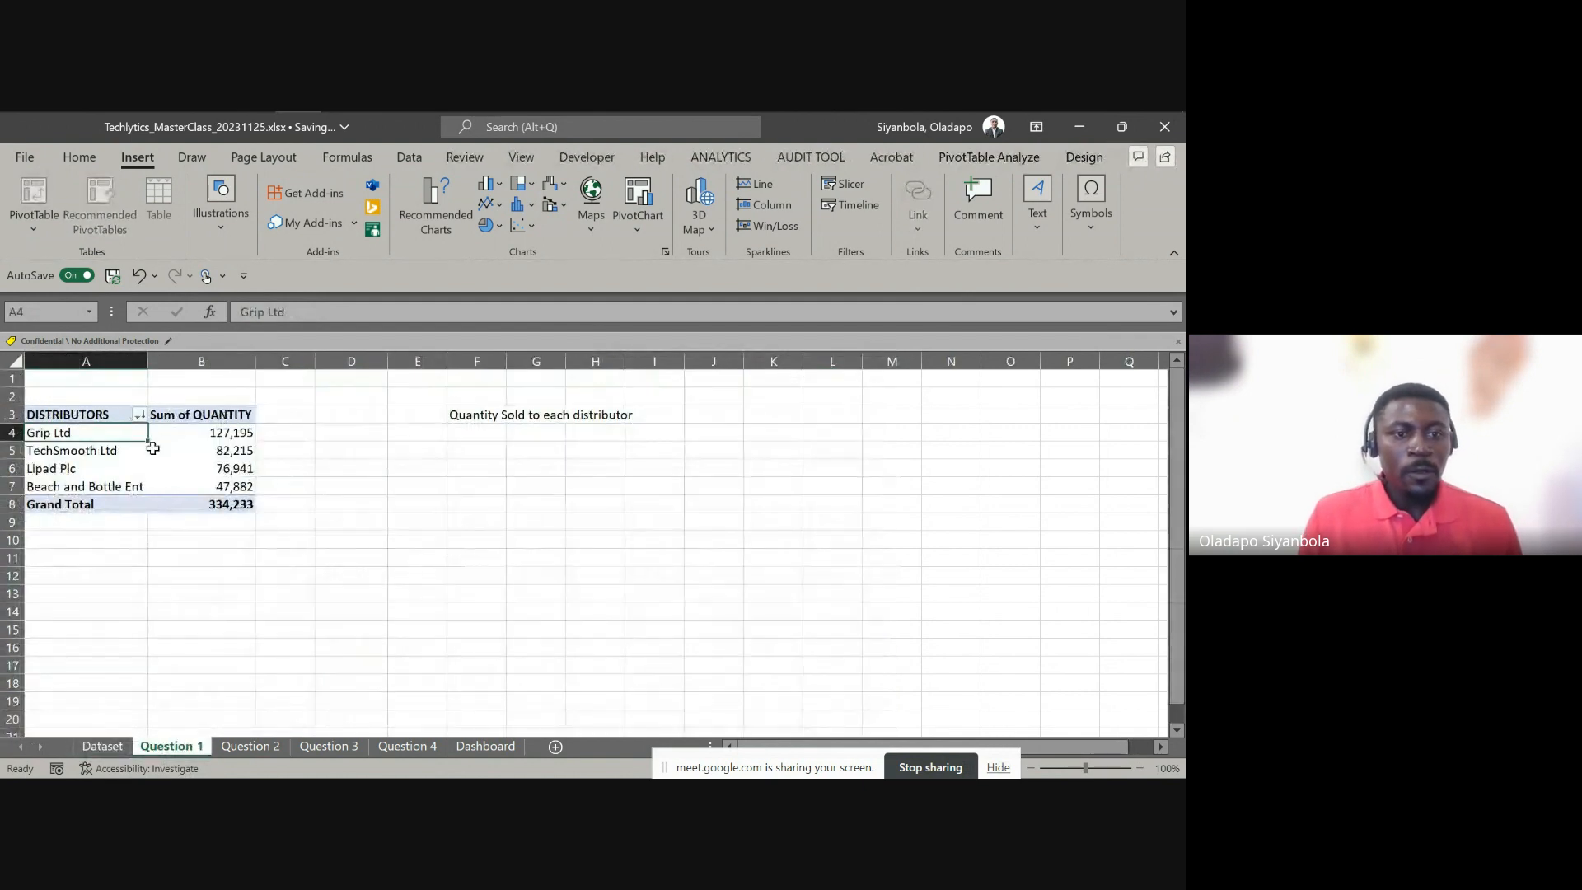
pyautogui.click(156, 439)
pyautogui.click(989, 156)
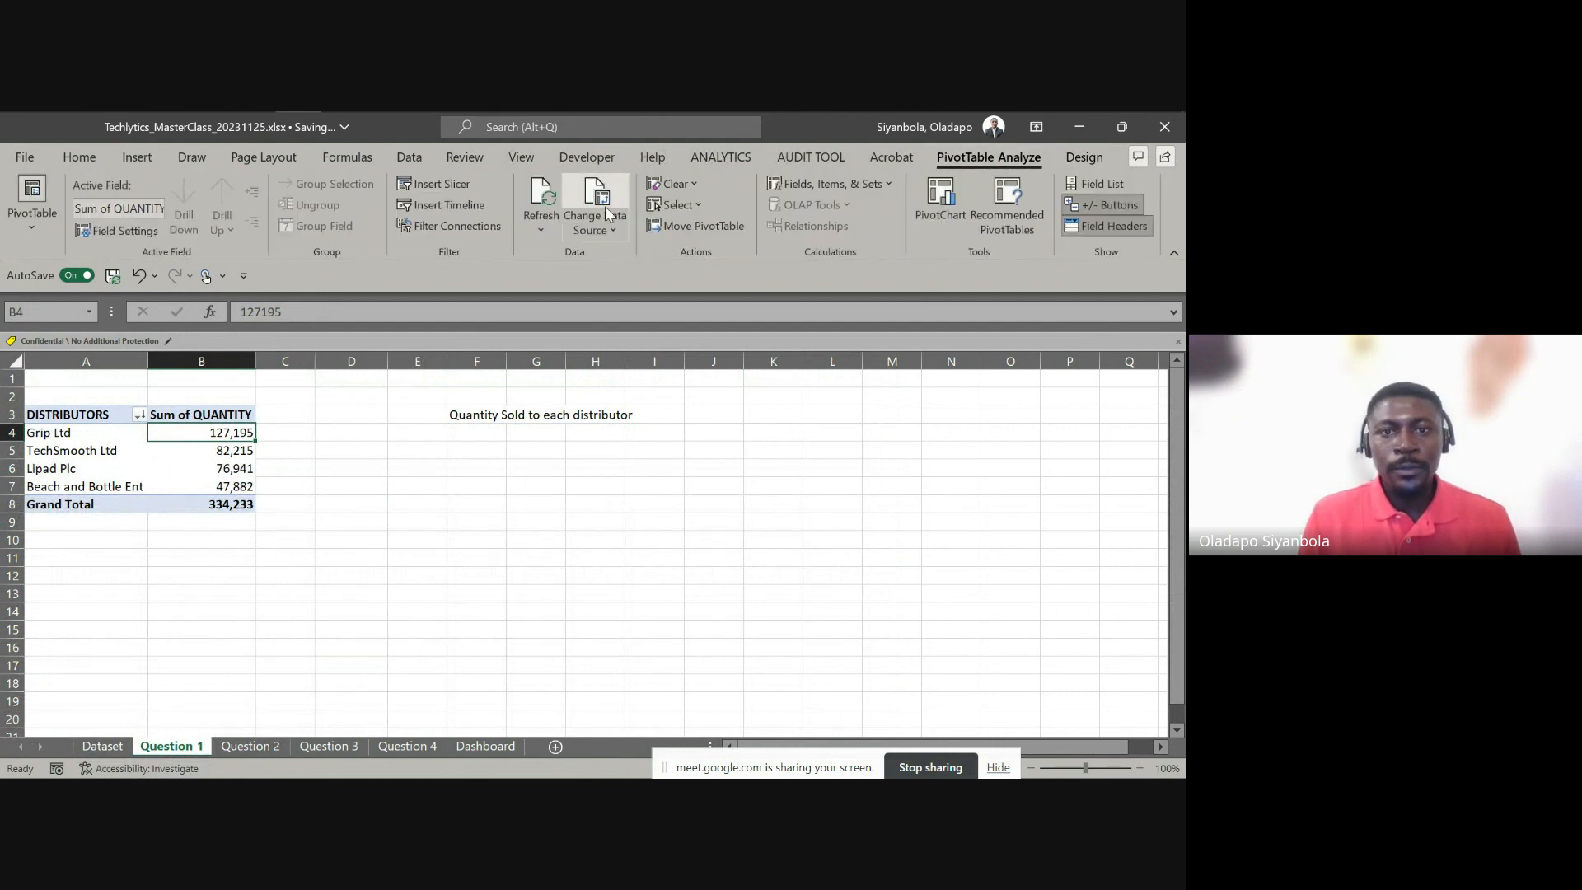
pyautogui.click(543, 231)
pyautogui.click(568, 283)
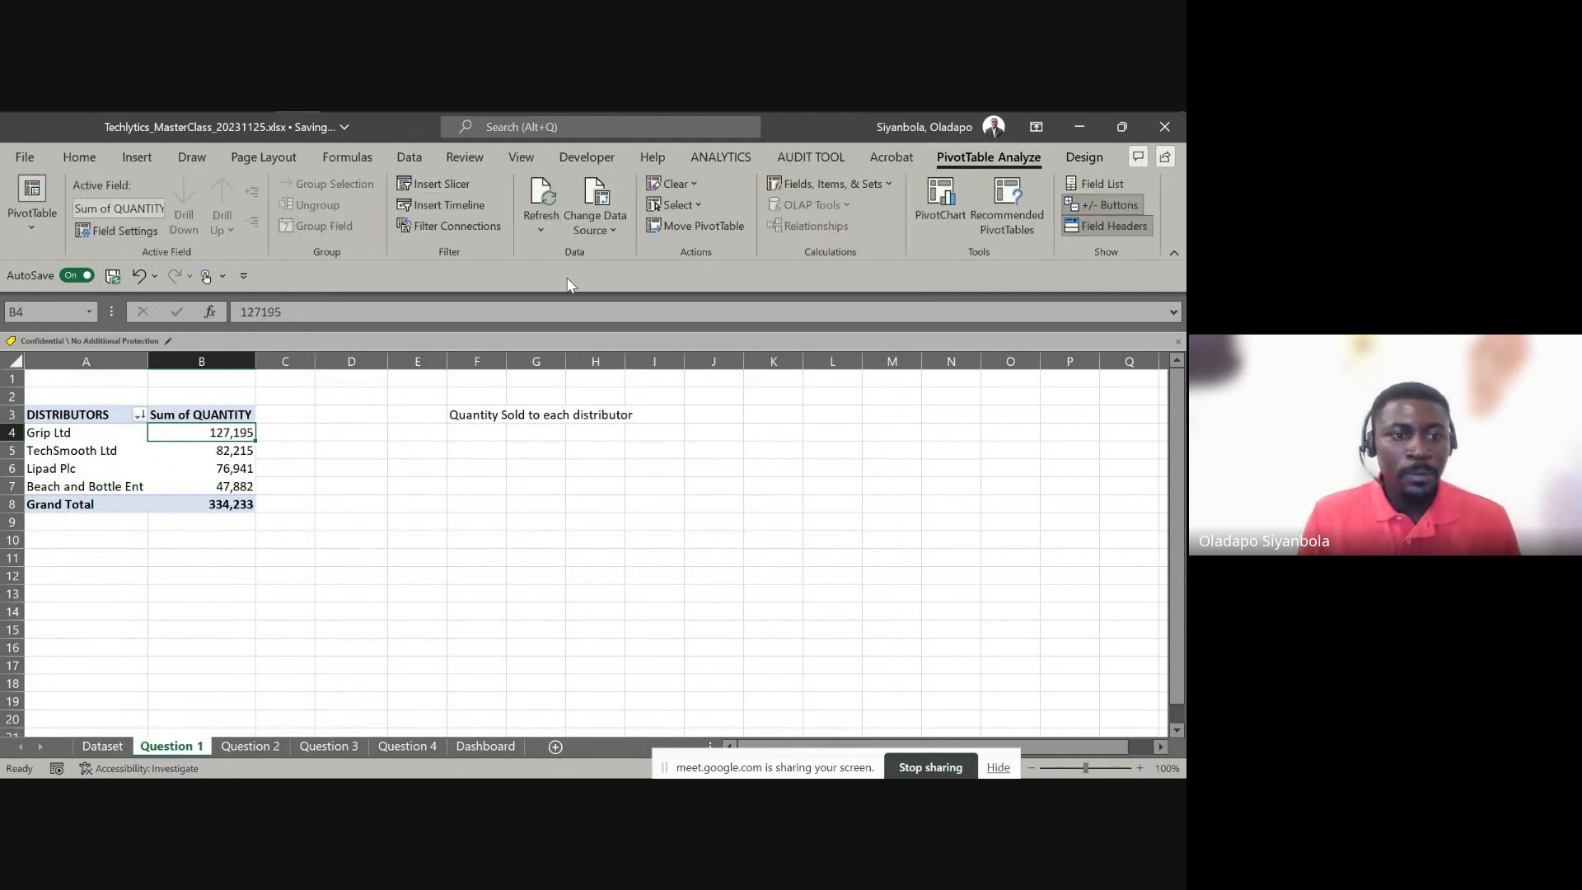
# Run Refresh All again on the Question 1 PivotTable, show its field list, and repeat the refresh
pyautogui.click(231, 450)
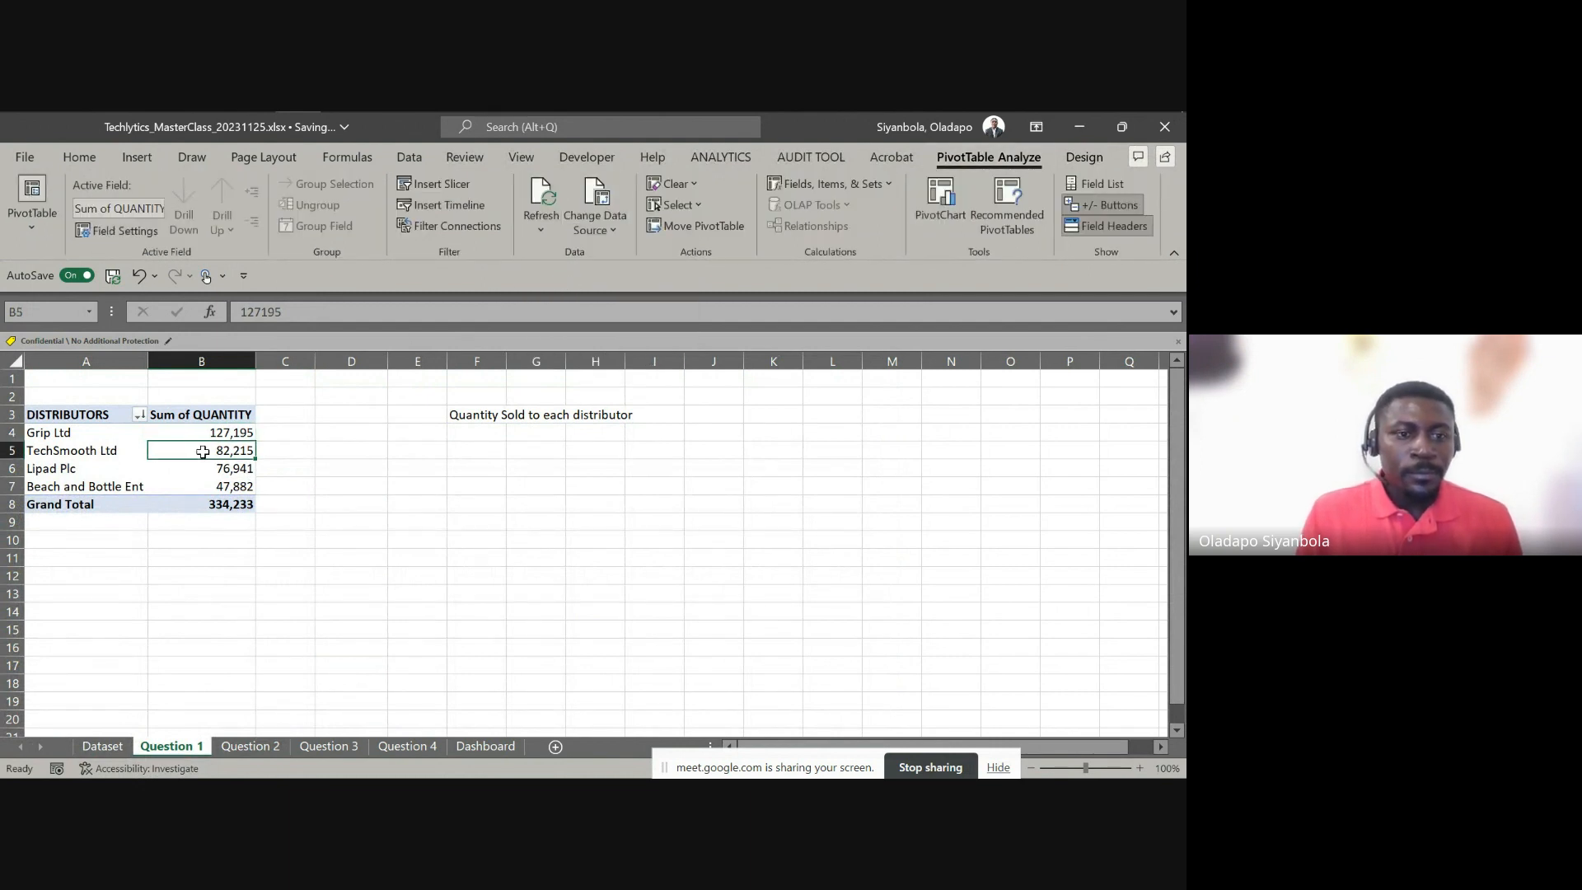
pyautogui.click(542, 231)
pyautogui.click(561, 287)
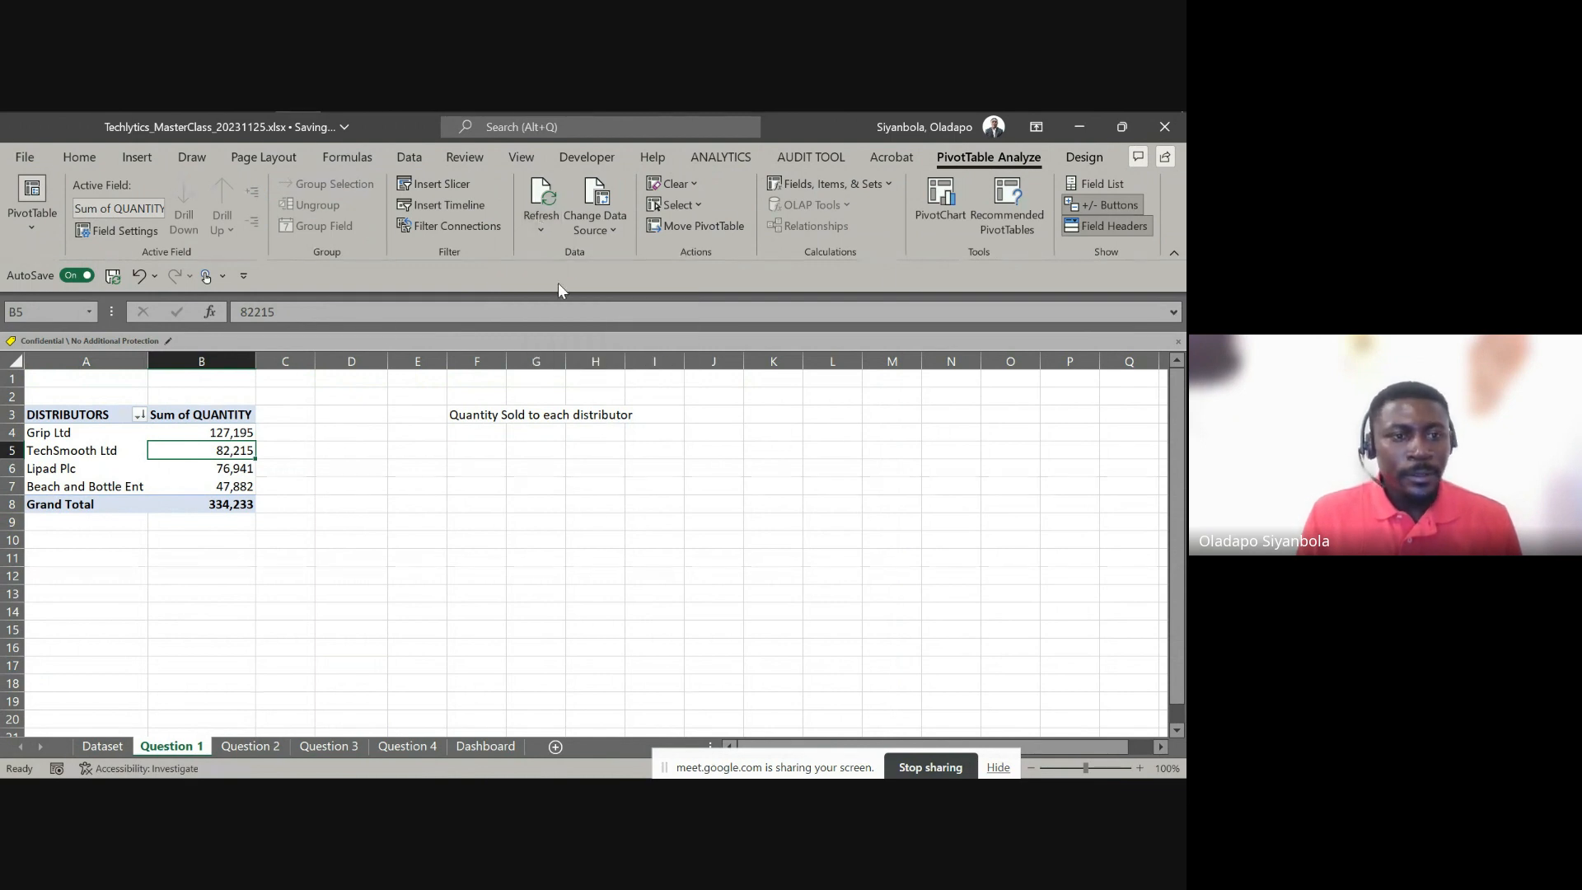
pyautogui.click(1101, 185)
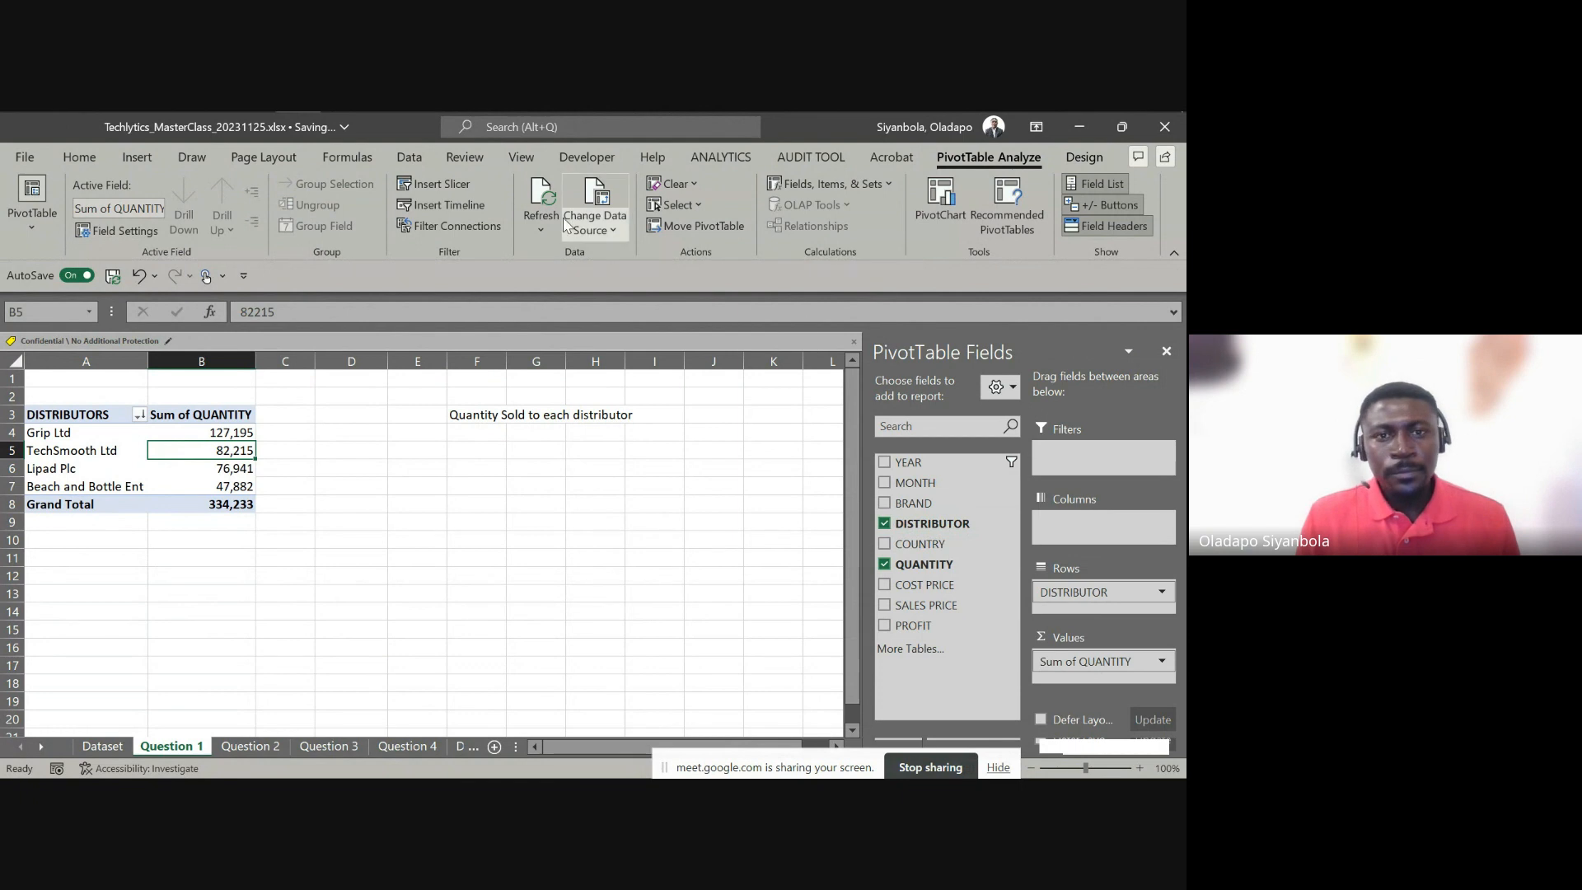
pyautogui.click(541, 231)
pyautogui.click(582, 285)
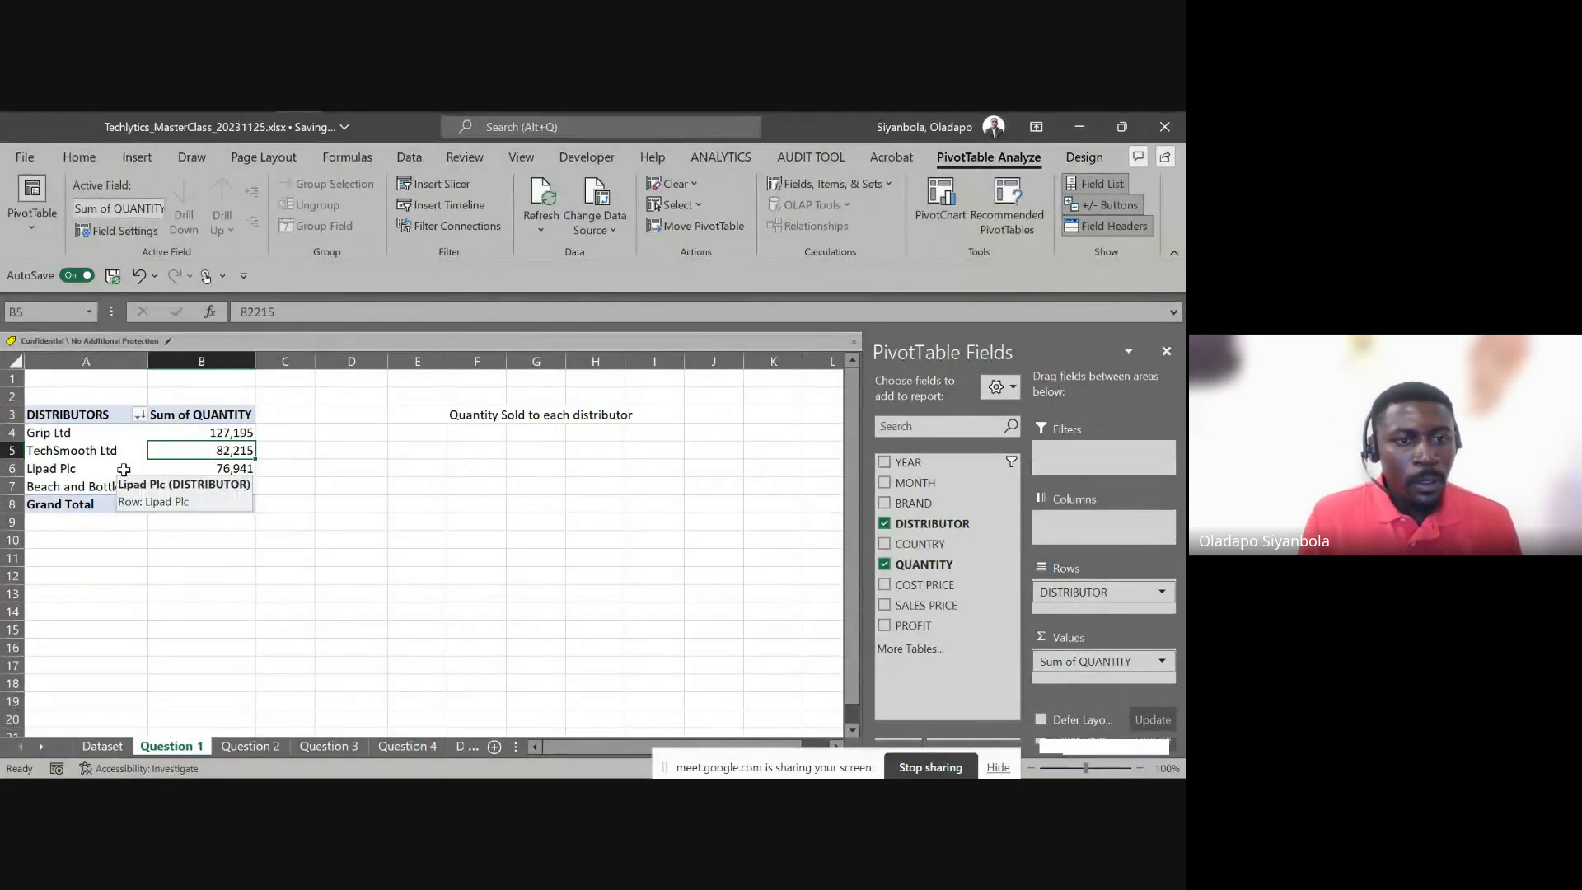
# Check the new record's distributor in the Dataset table's DISTRIBUTOR filter list, leaving the filter unchanged
pyautogui.click(107, 747)
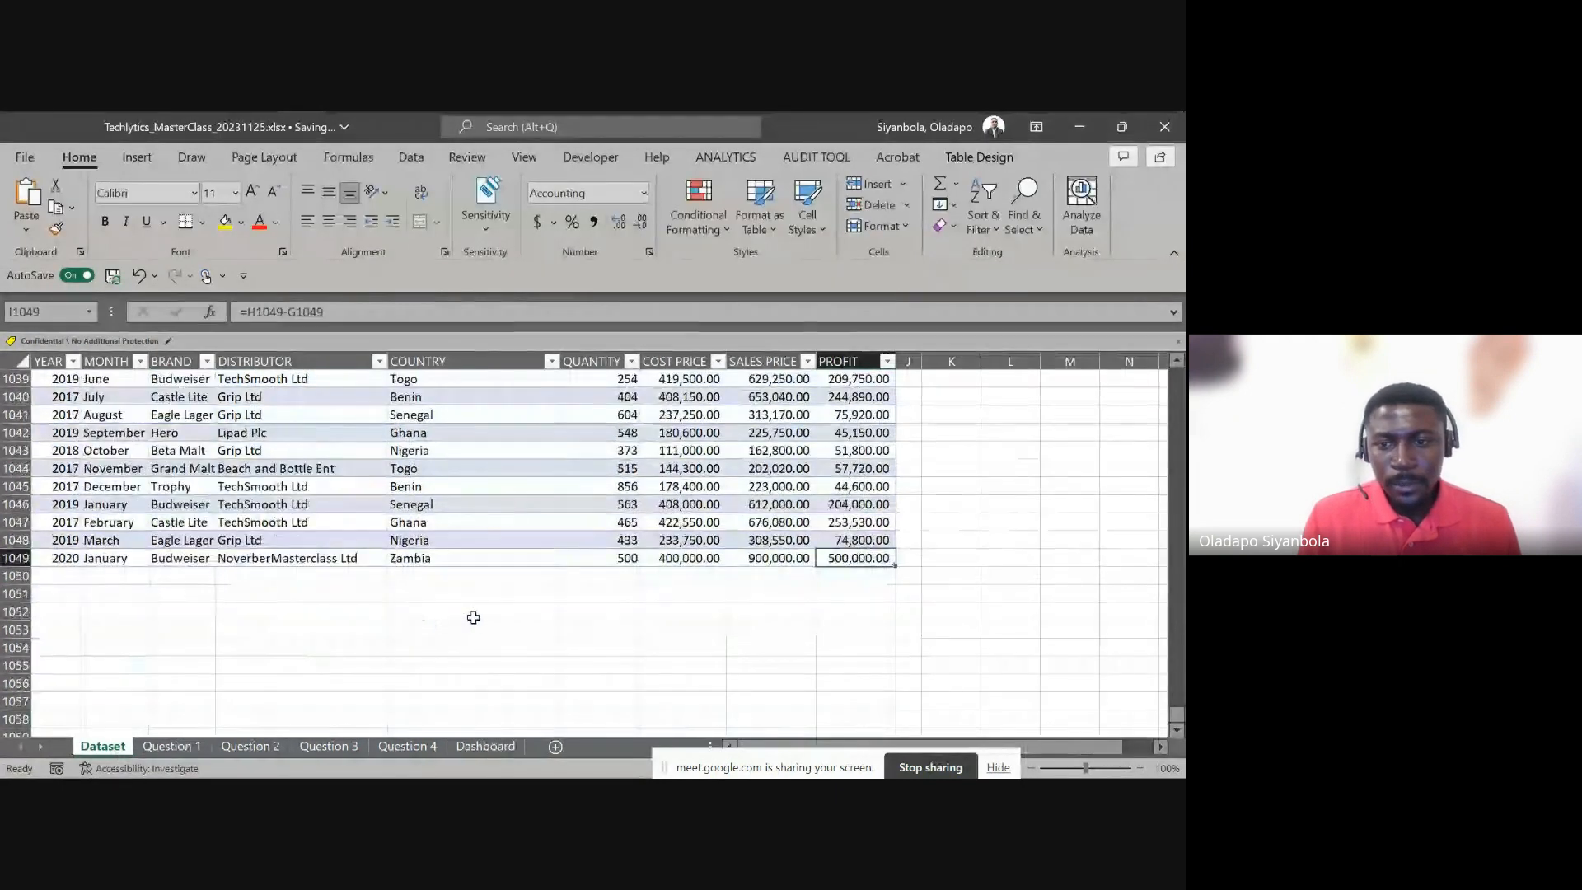
pyautogui.click(266, 559)
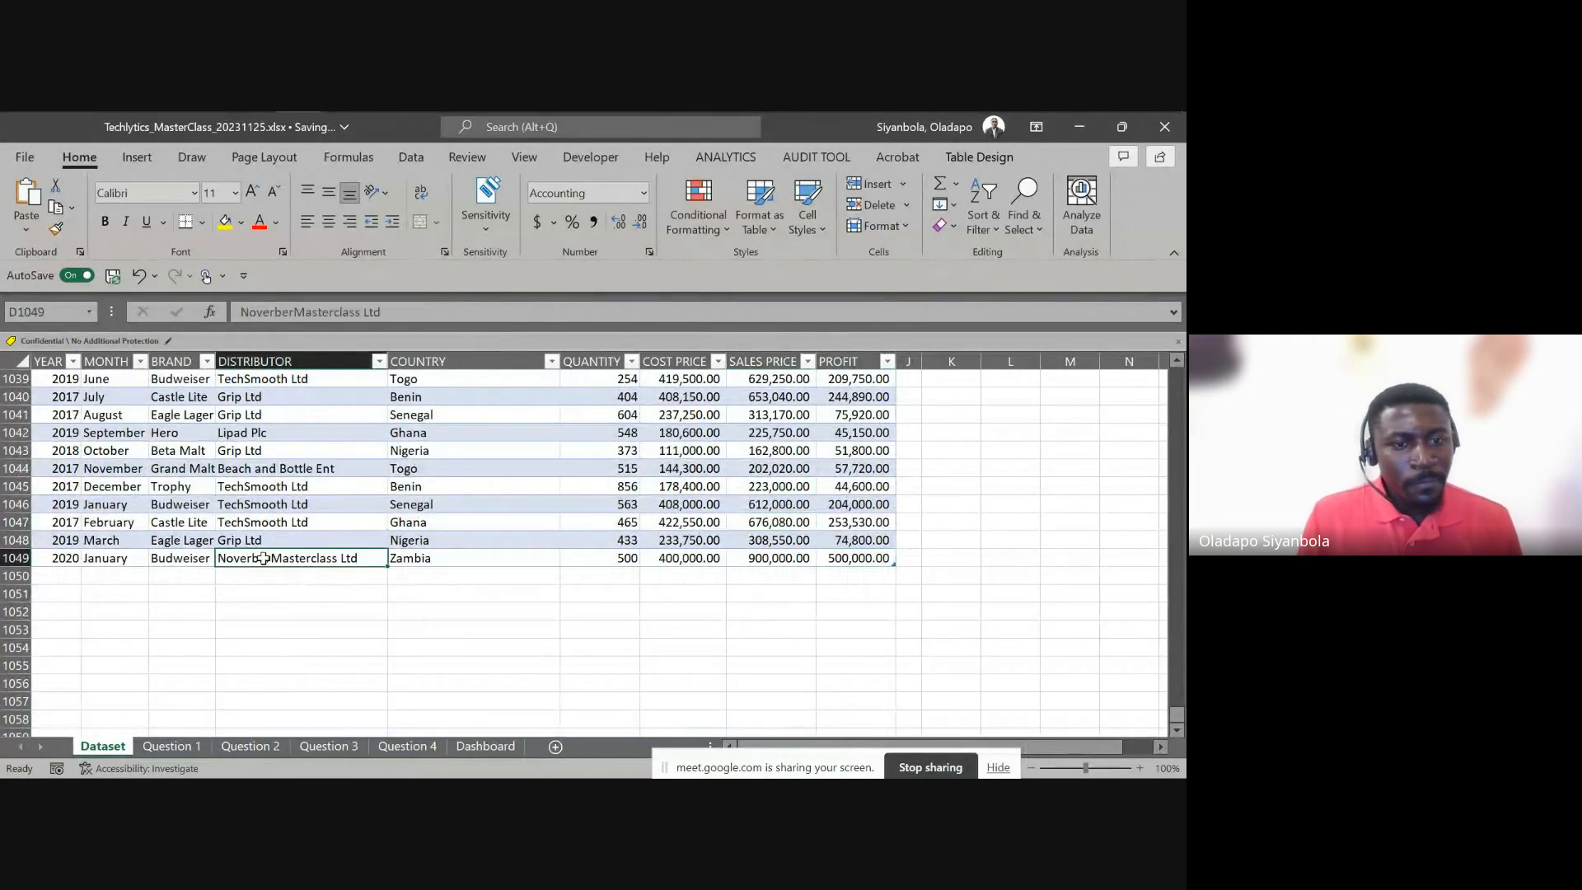
pyautogui.click(379, 361)
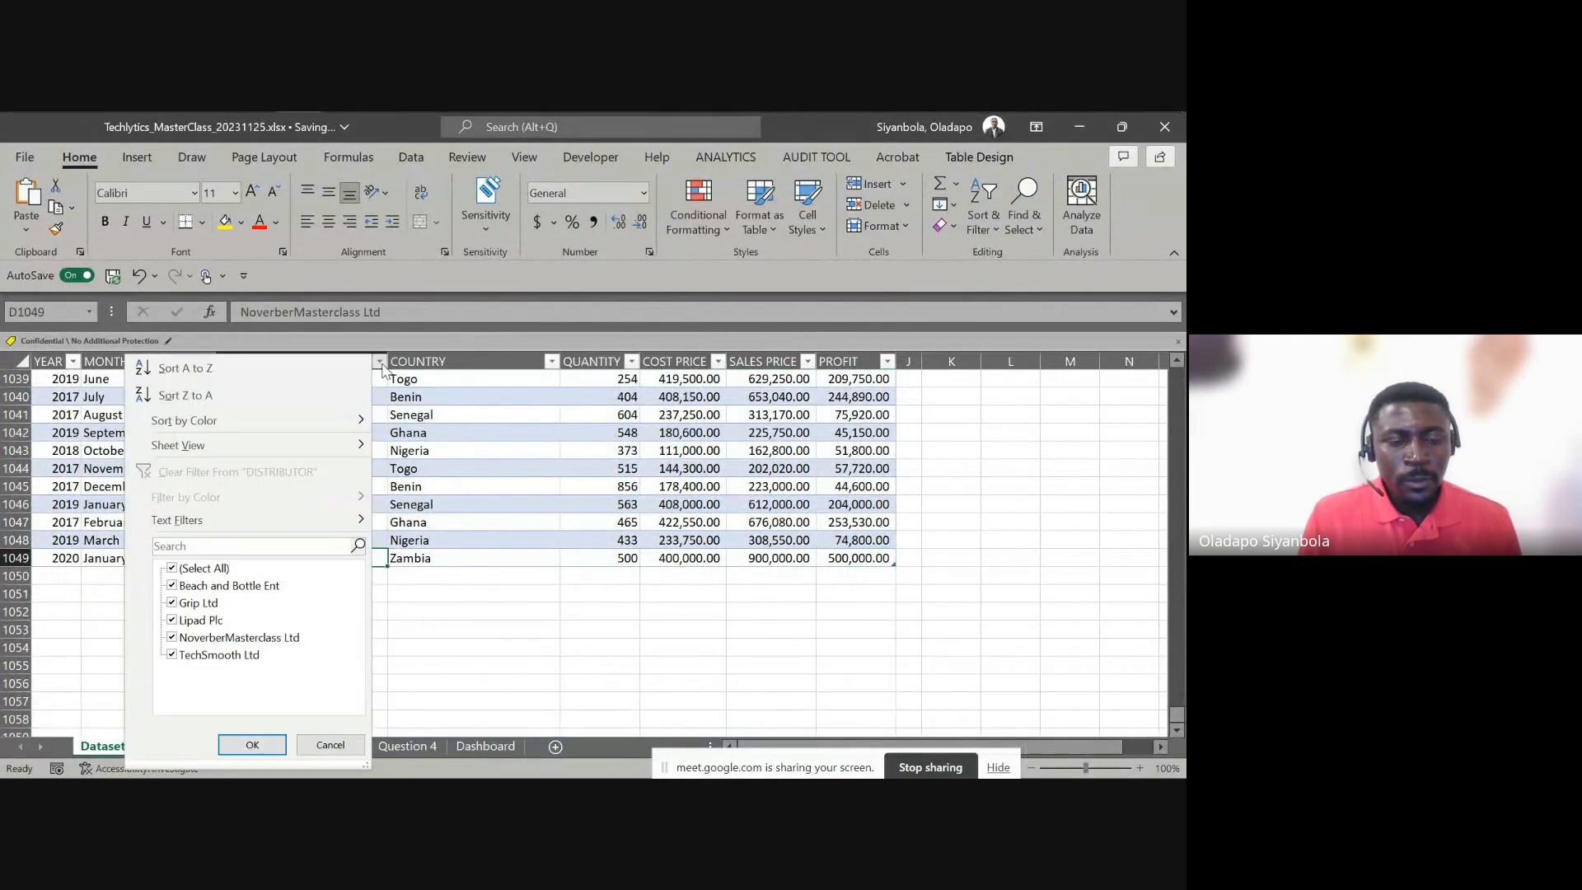
pyautogui.click(314, 745)
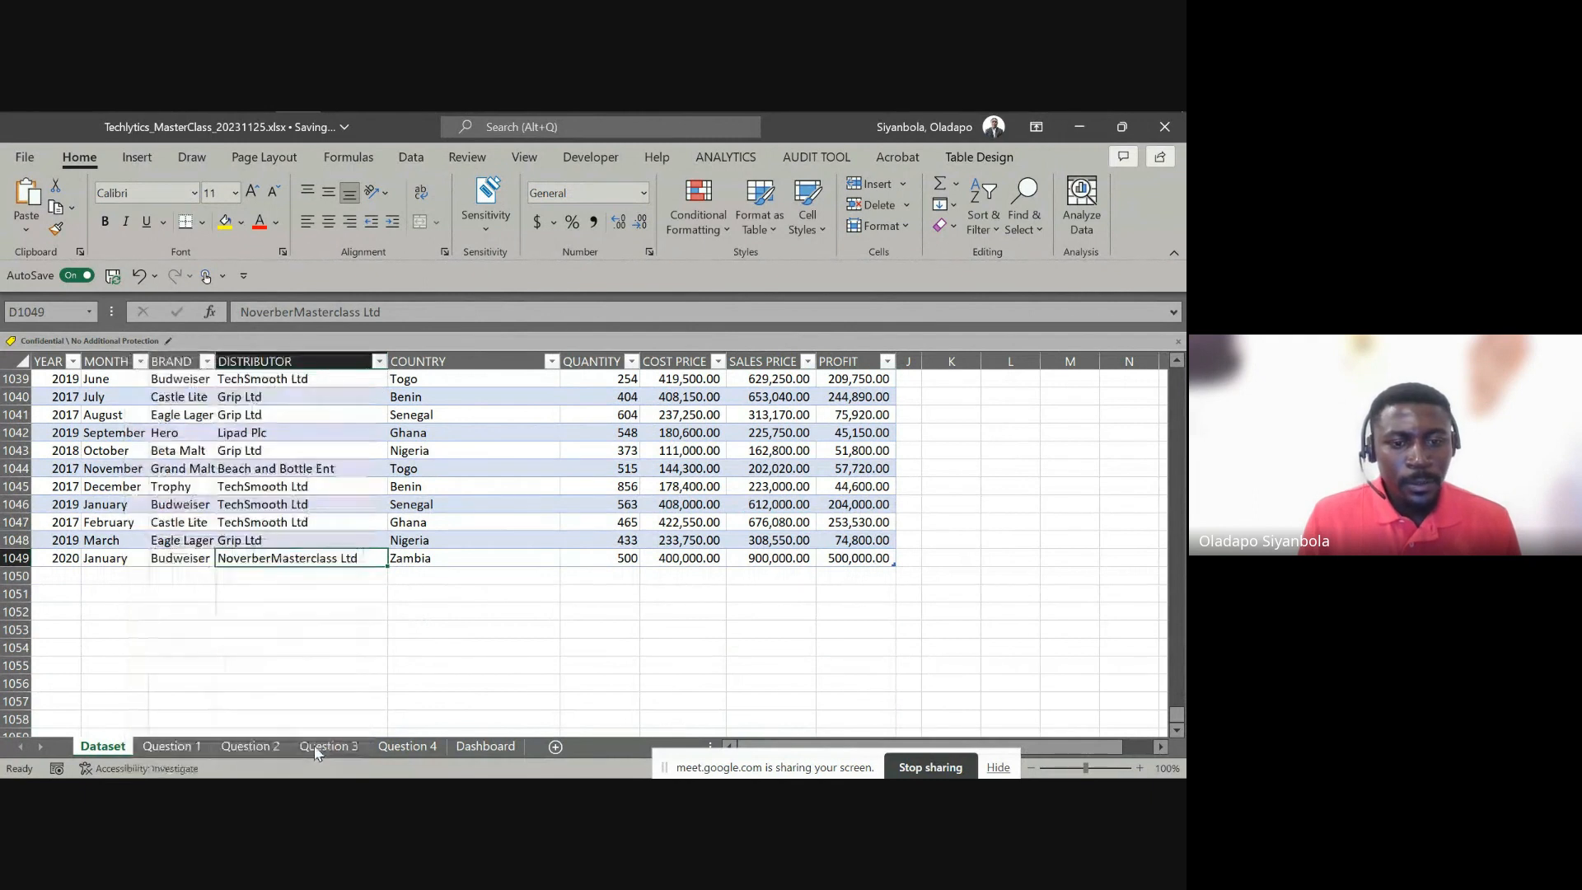
# Remove the DISTRIBUTOR field from the Question 1 PivotTable and add it back to the rows
pyautogui.click(187, 747)
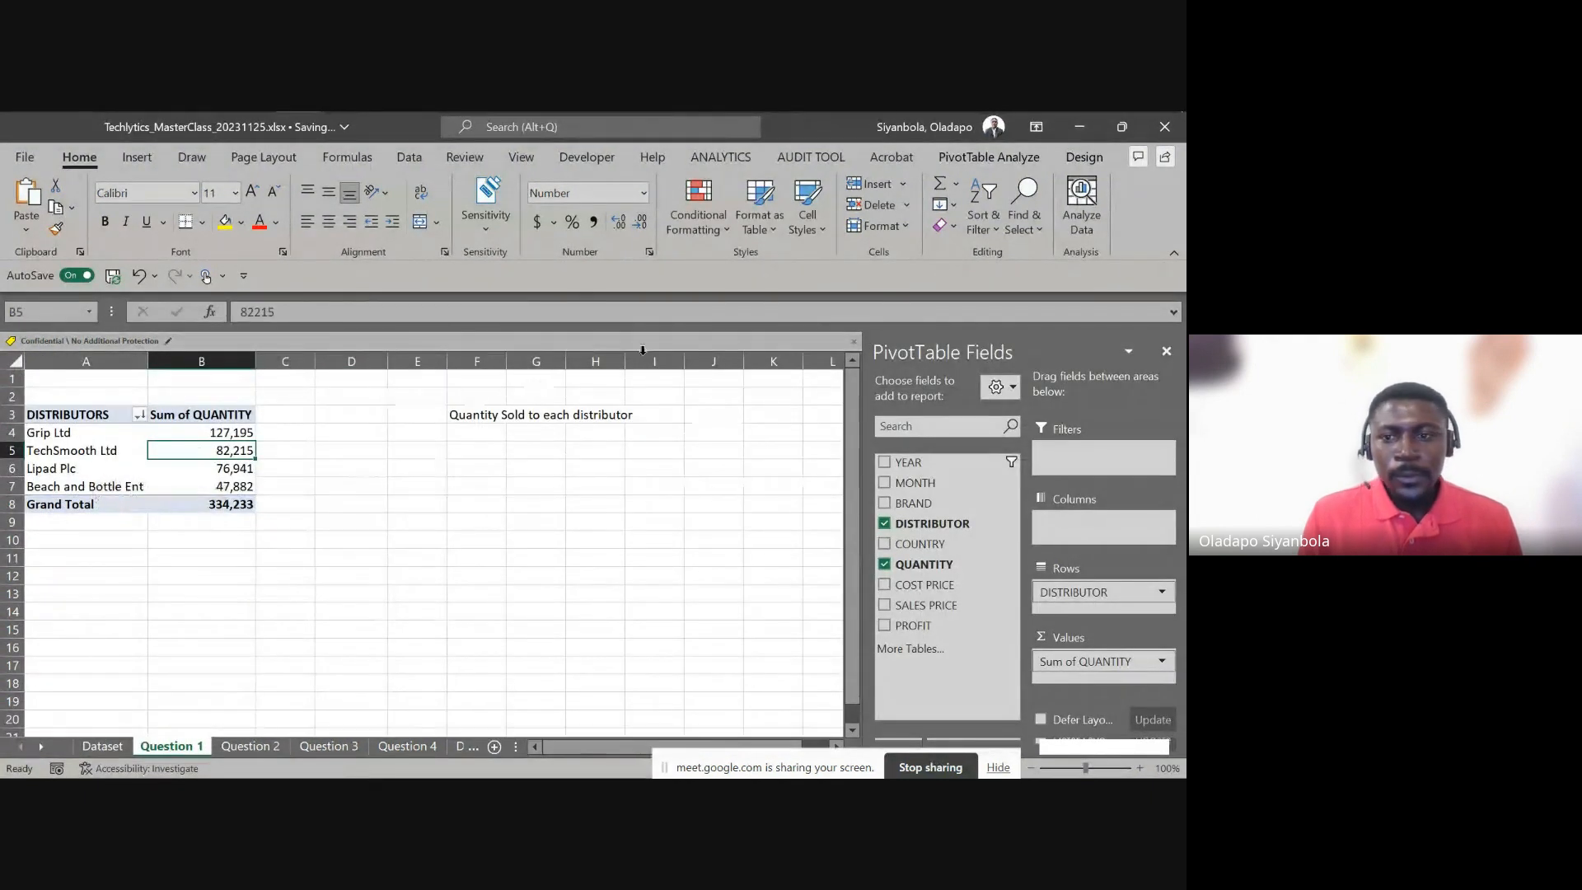
pyautogui.click(882, 520)
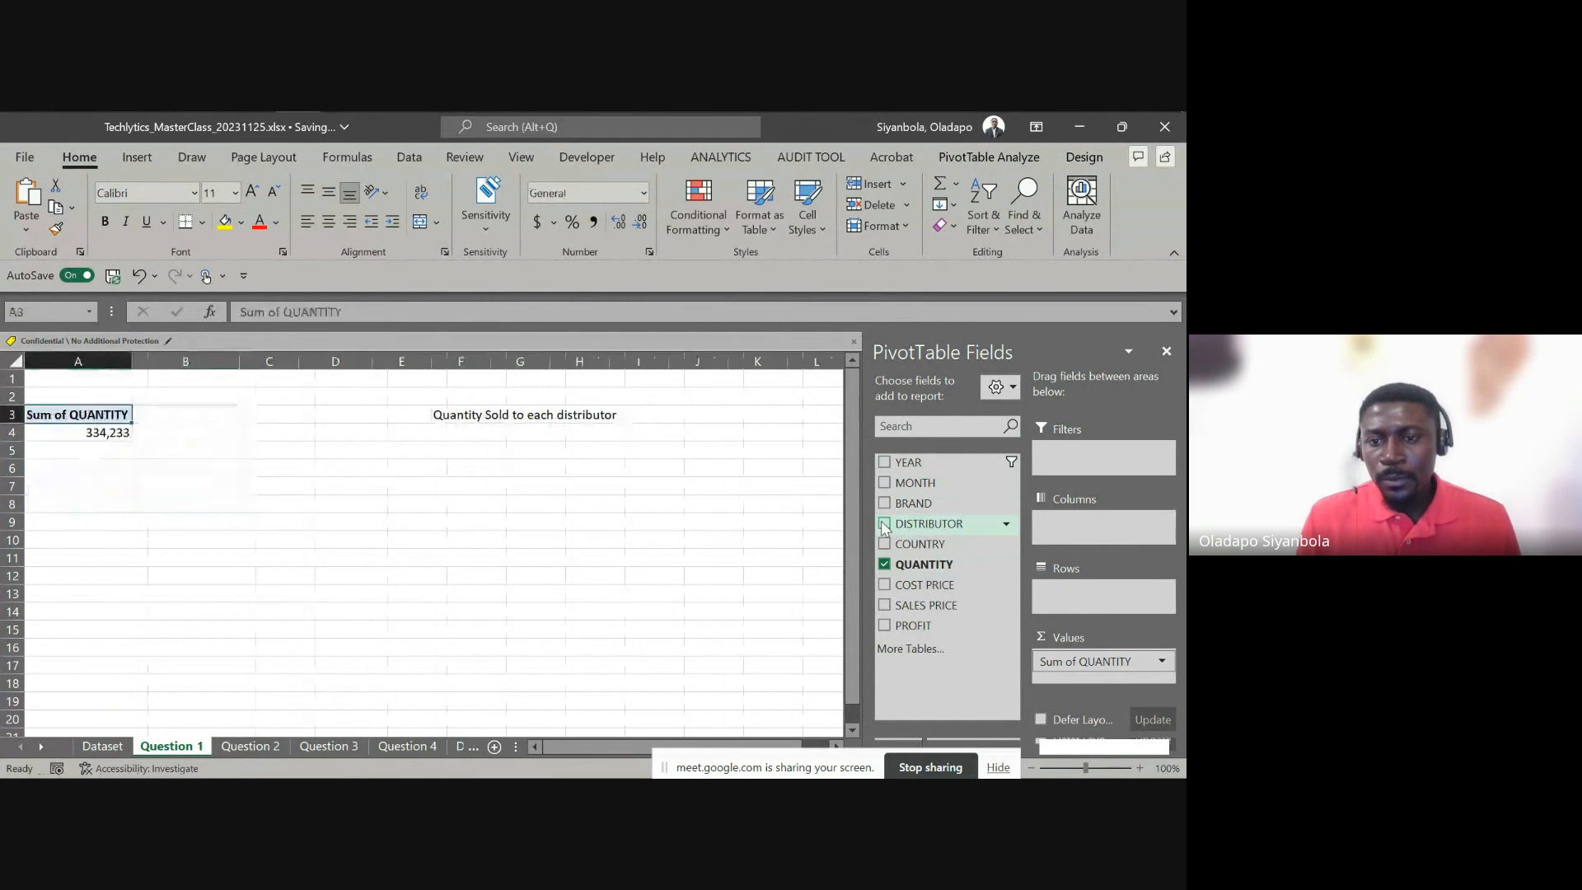
pyautogui.click(883, 523)
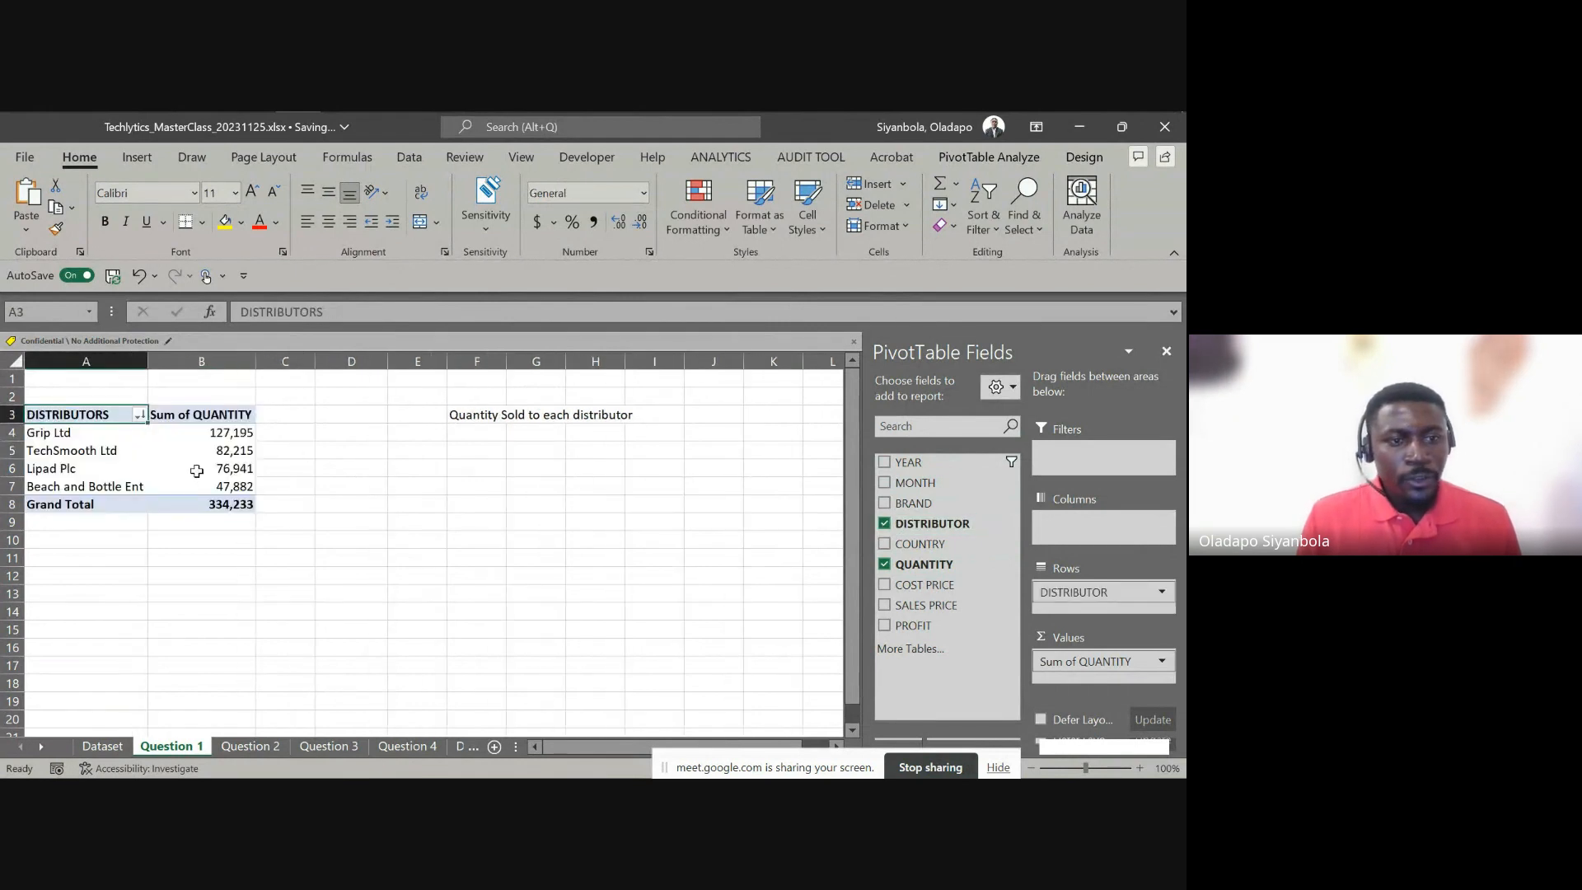
# Examine the Question 1 PivotTable's data source range down to the last Dataset row and keep ProductionTable as the source
pyautogui.click(989, 156)
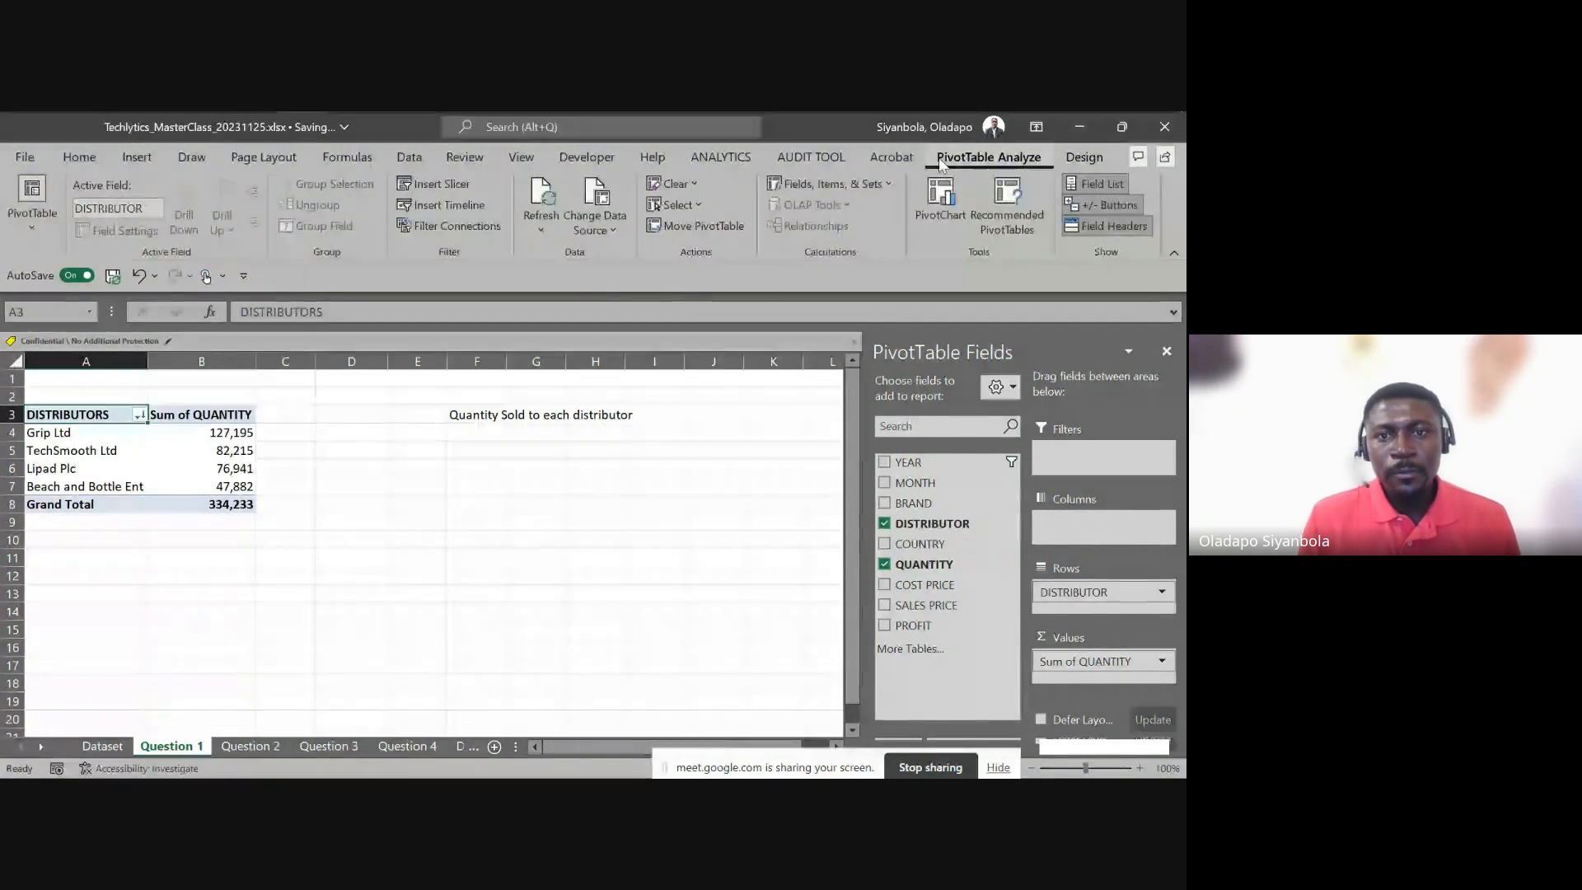
pyautogui.click(541, 230)
pyautogui.click(595, 230)
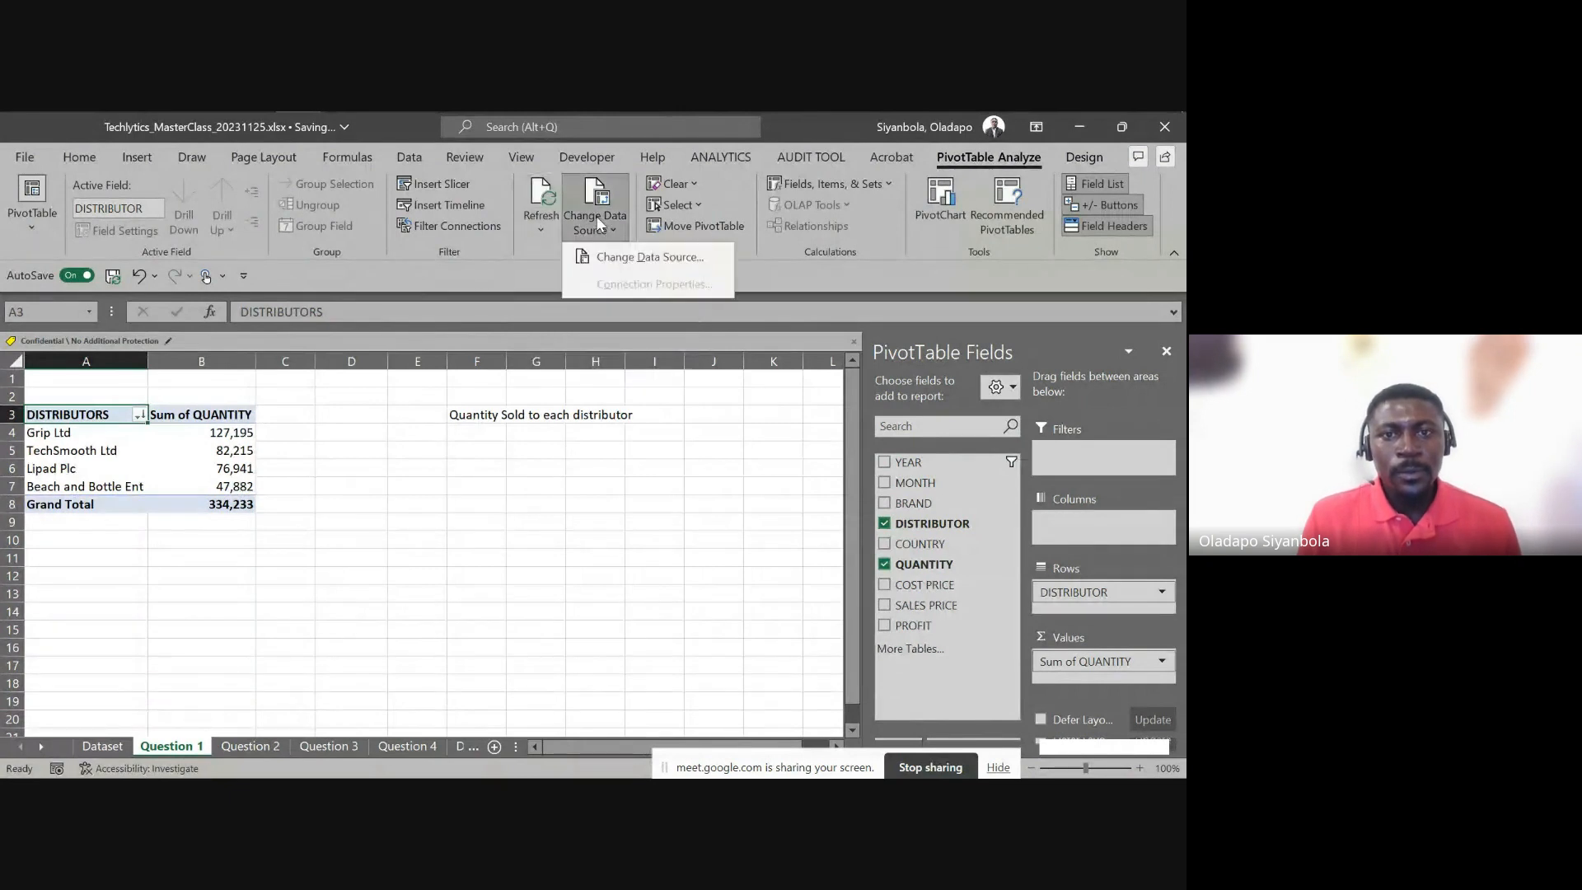
pyautogui.click(631, 258)
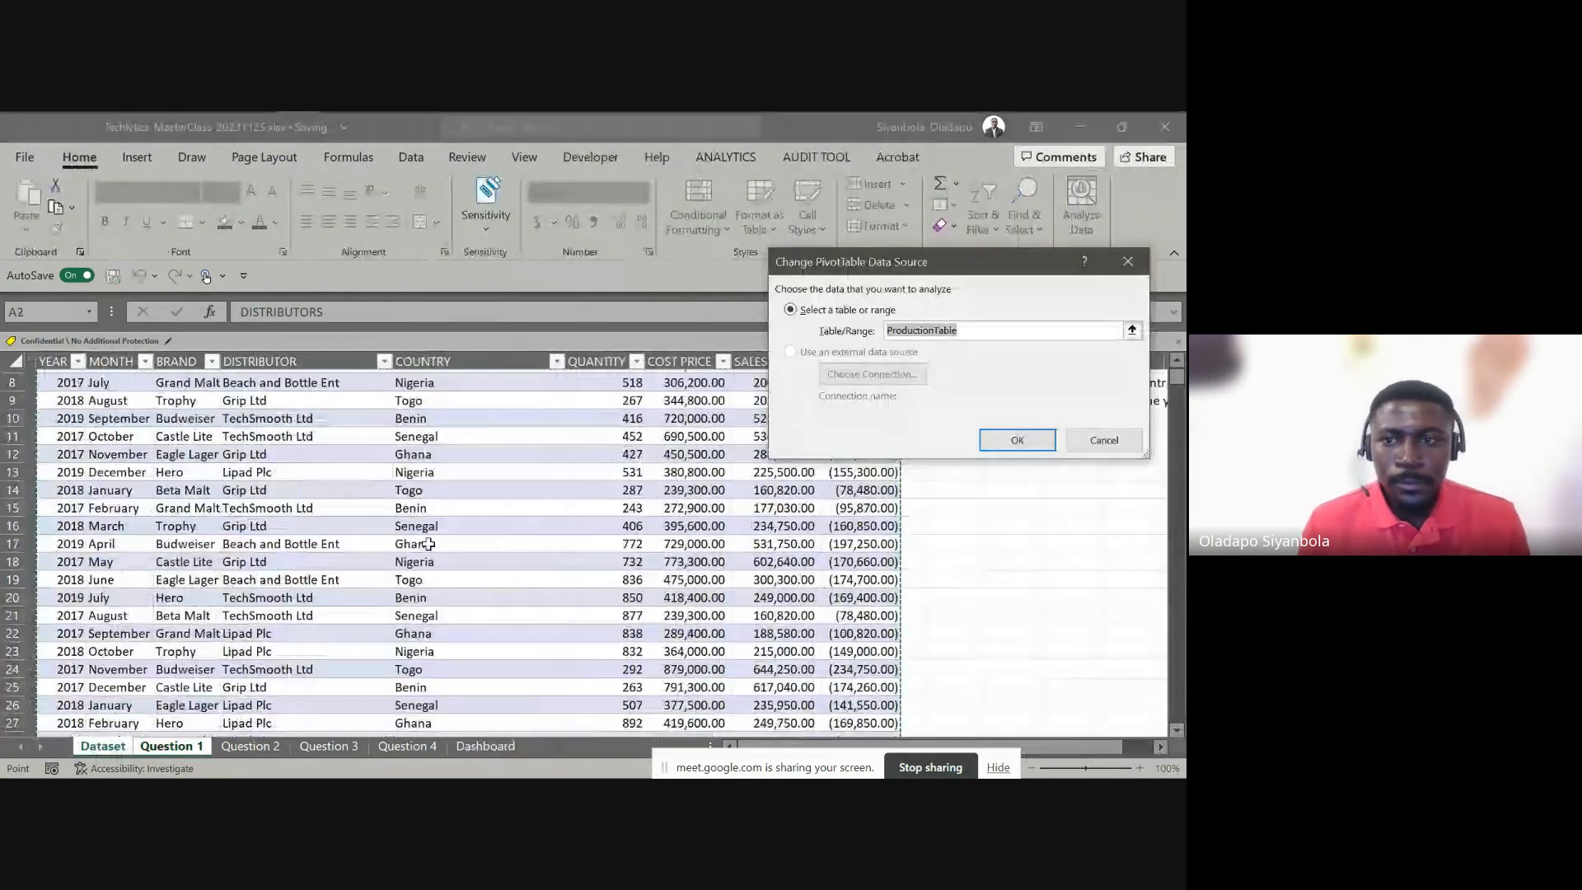
pyautogui.scroll(-20, 428, 544)
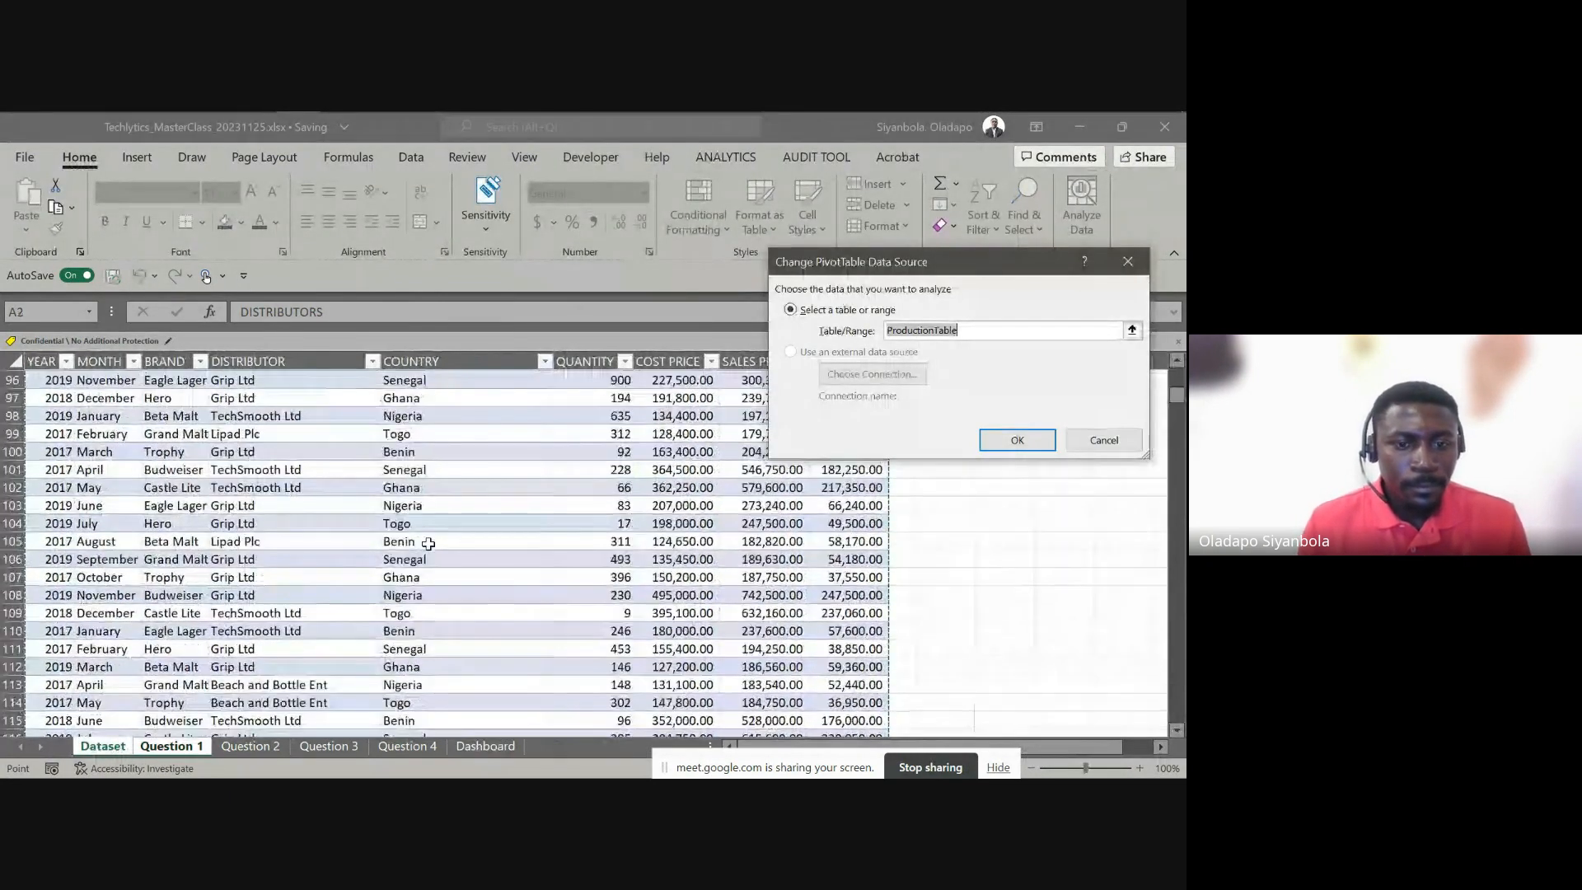
pyautogui.scroll(-20, 429, 543)
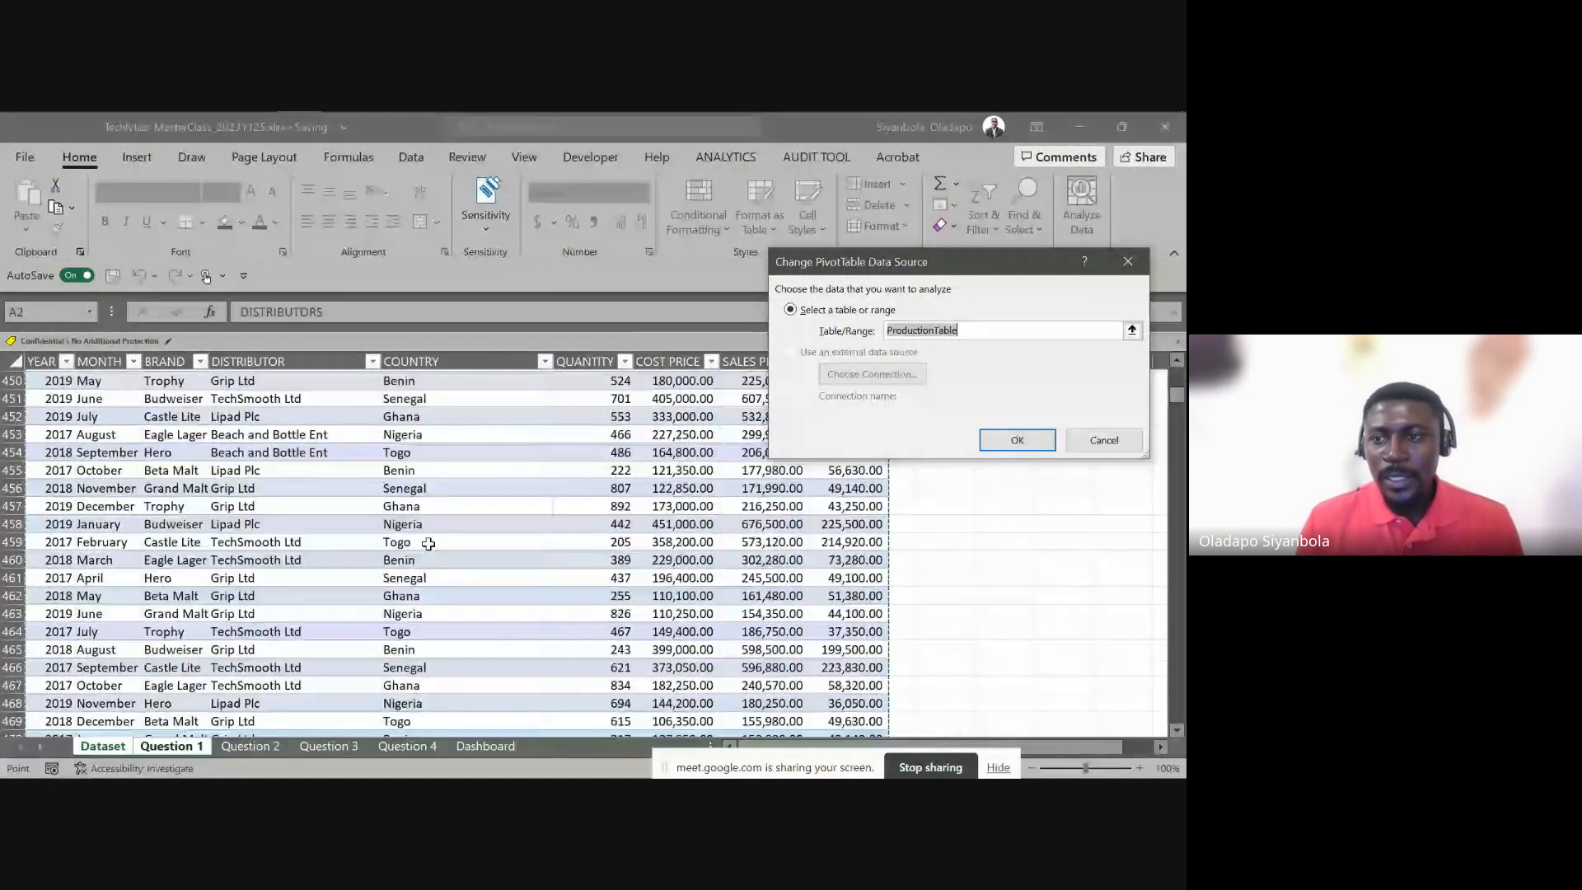
pyautogui.moveTo(1177, 534); pyautogui.dragTo(1179, 726)
pyautogui.click(1178, 734)
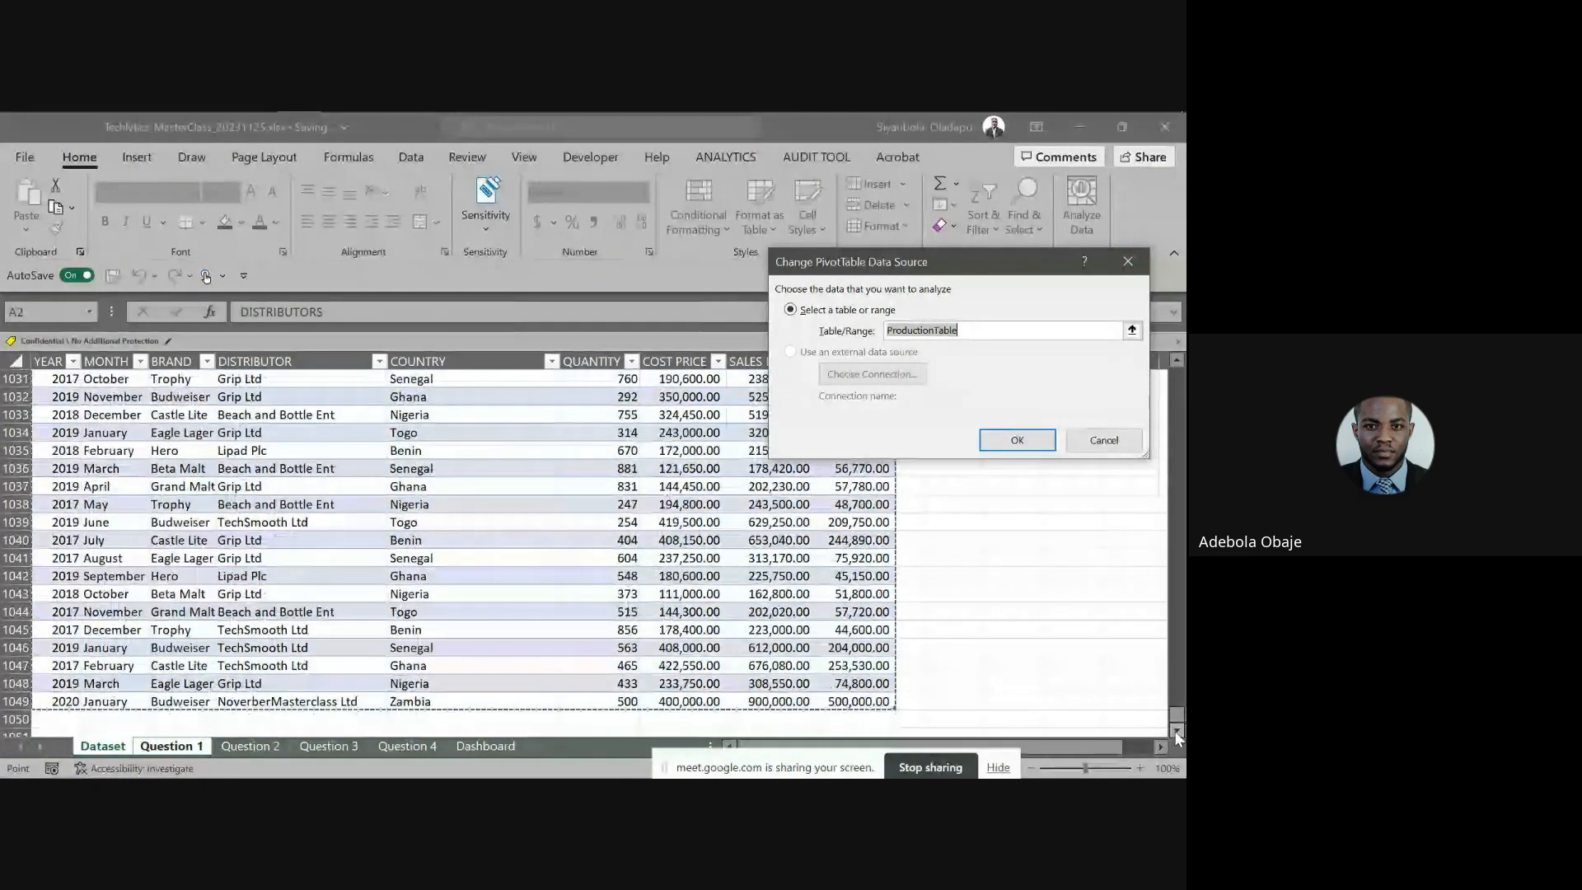
pyautogui.click(1178, 733)
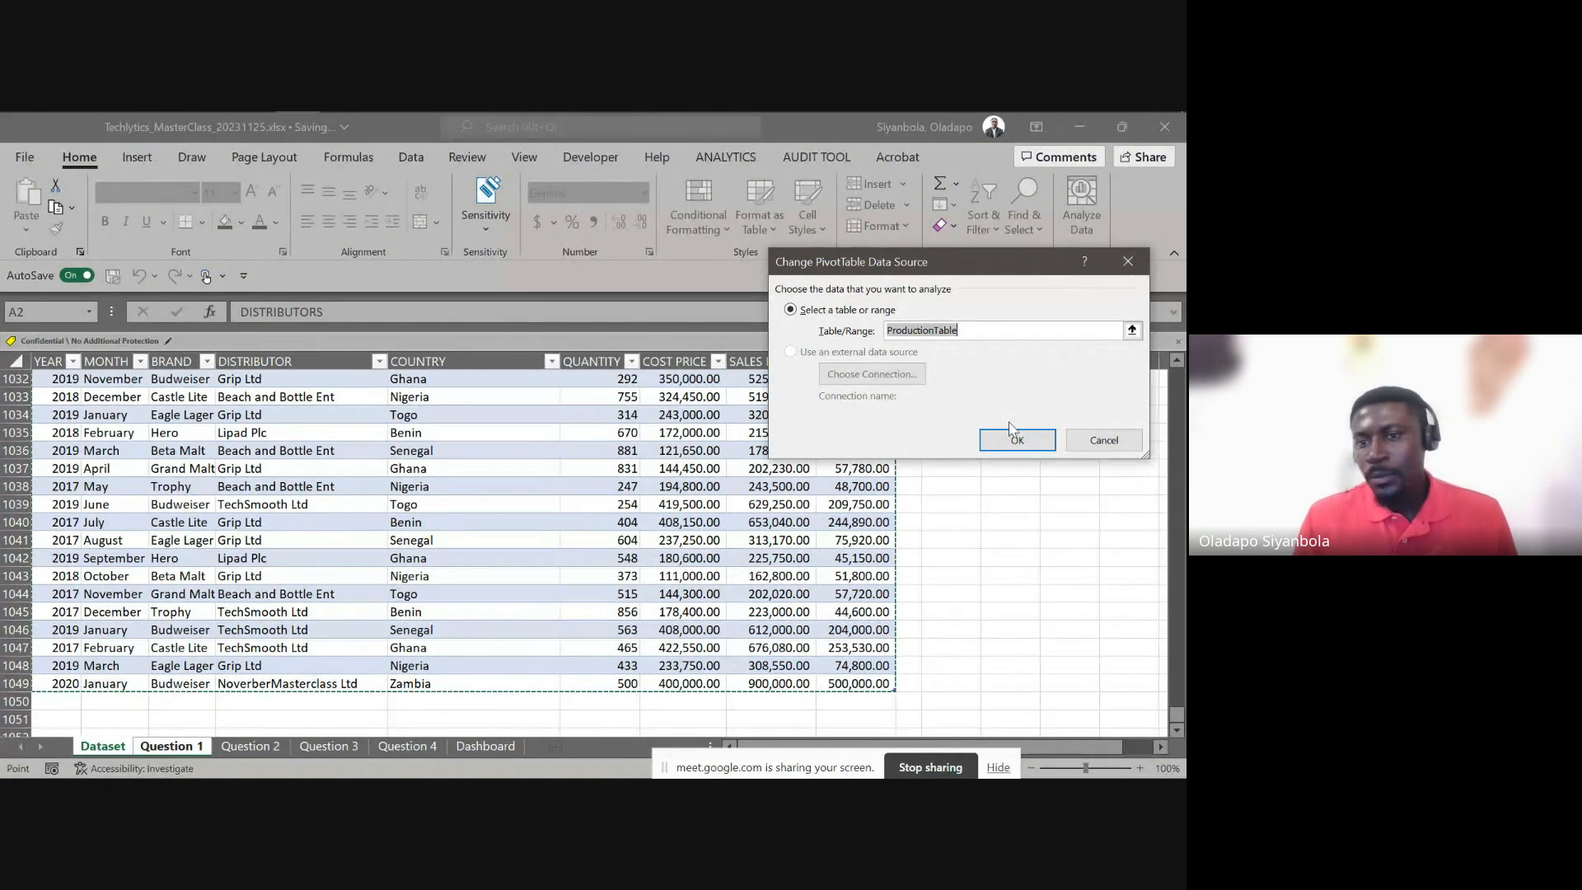
pyautogui.click(1016, 439)
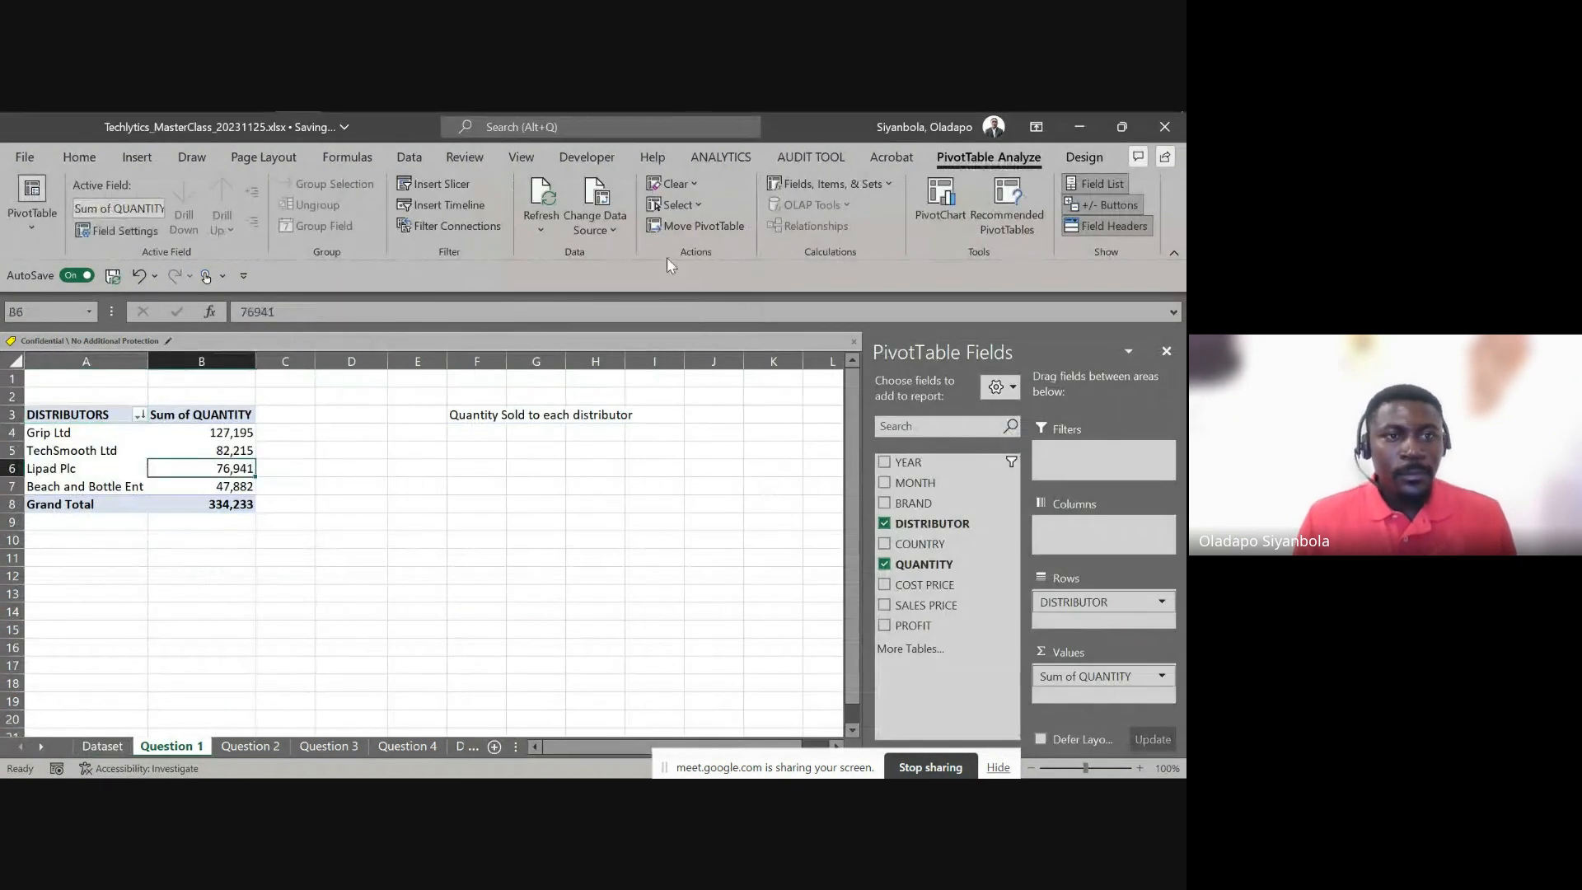
# Run Refresh All twice from the Question 1 PivotTable with ProductionTable as its source
pyautogui.click(555, 230)
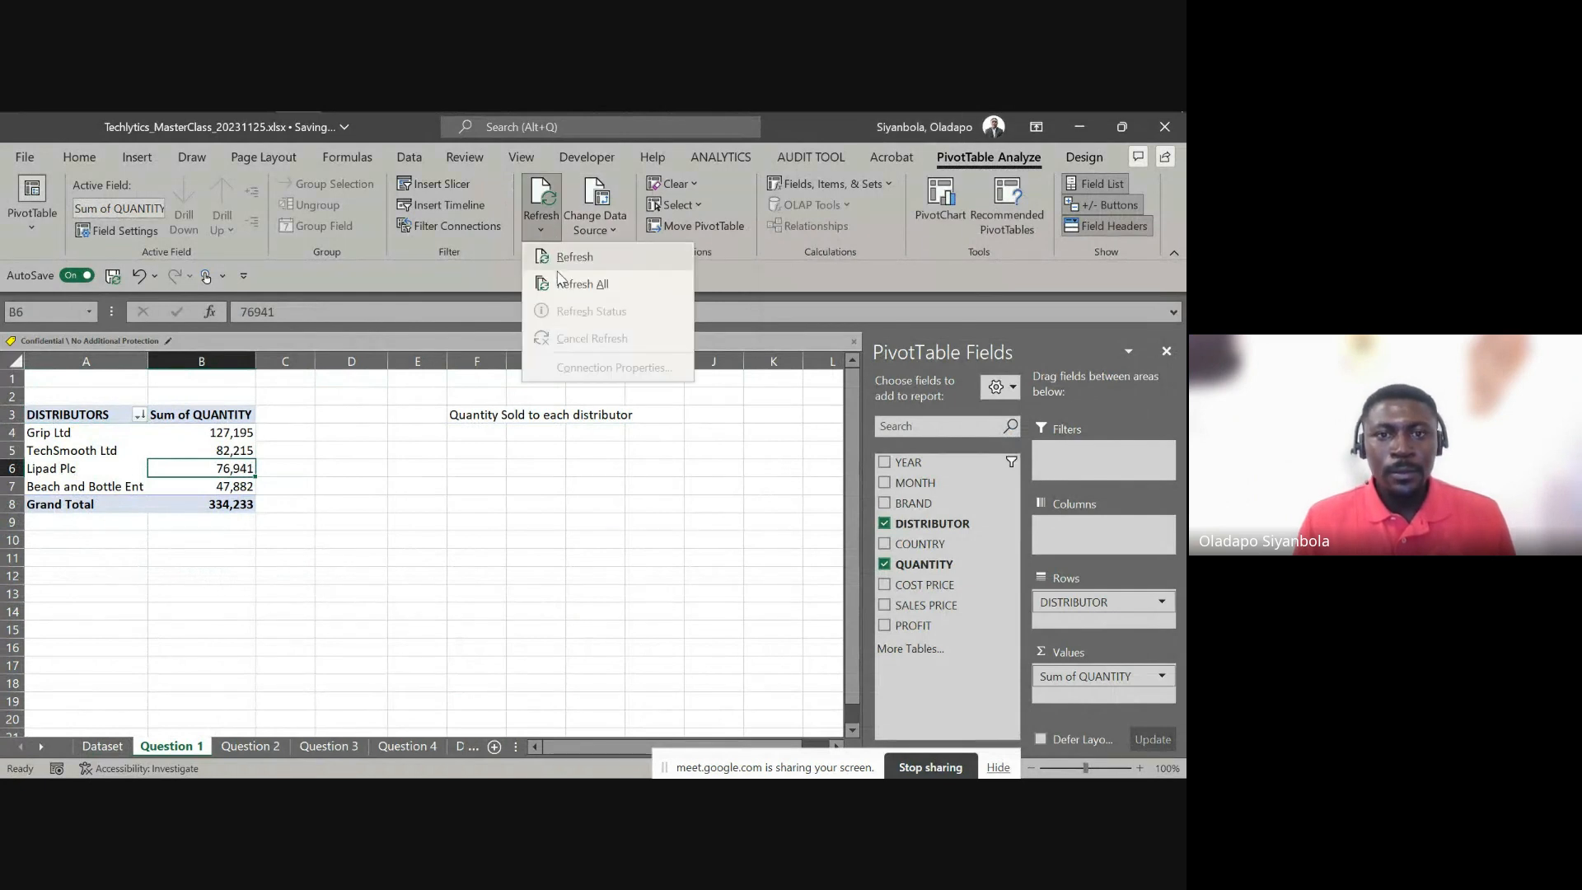
pyautogui.click(558, 276)
pyautogui.click(531, 231)
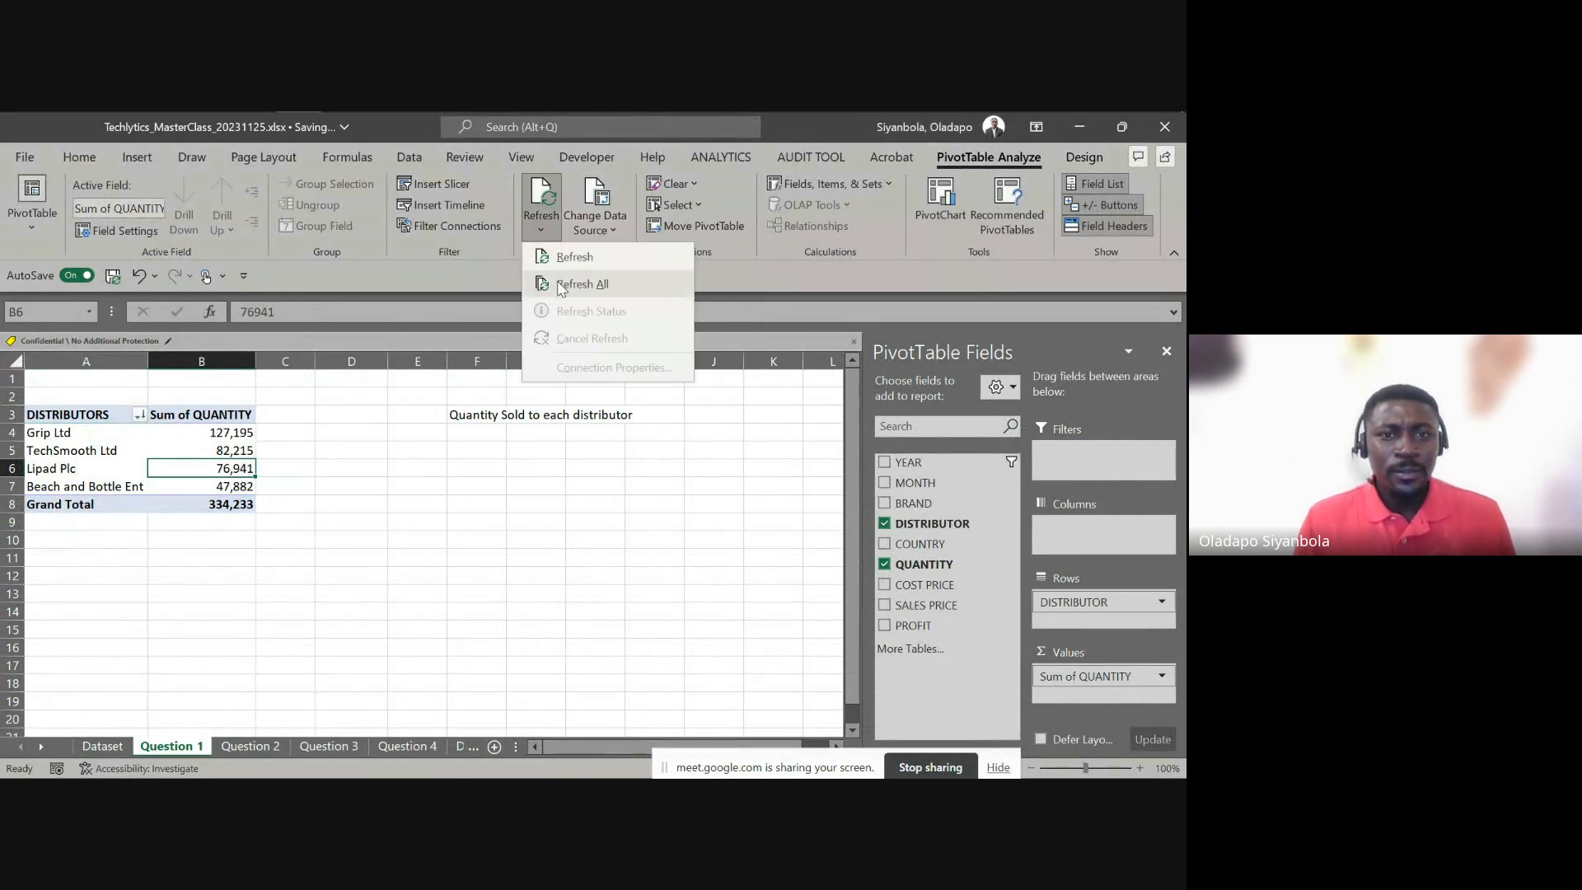
pyautogui.click(561, 277)
# Refresh all data from the COUNTRIES PivotTable on the Question 2 sheet
pyautogui.click(257, 746)
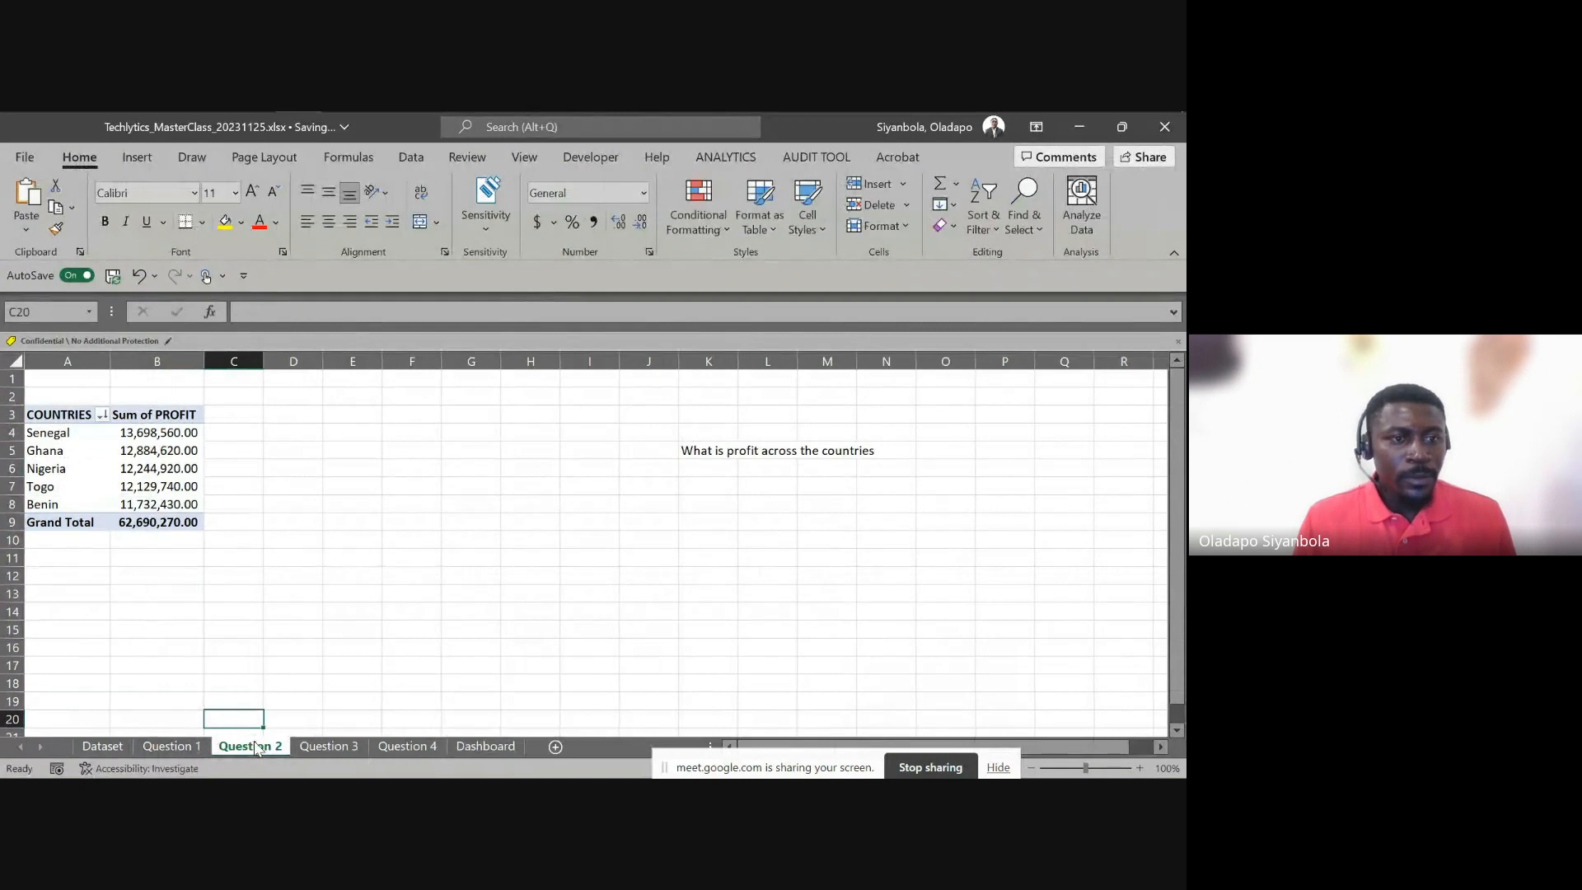
pyautogui.click(90, 455)
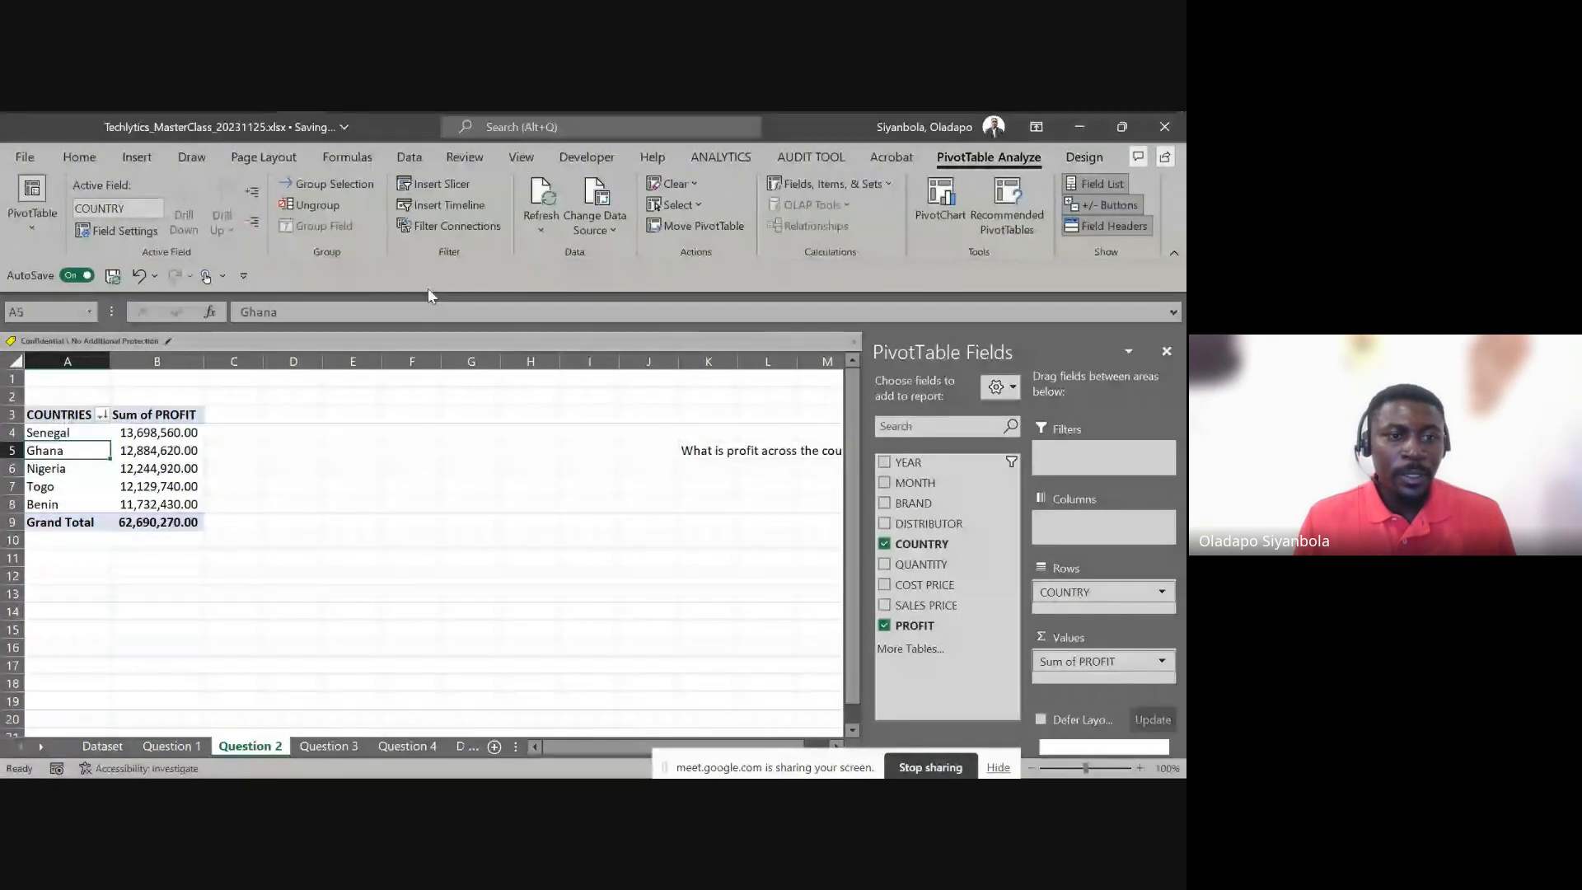
pyautogui.click(540, 230)
pyautogui.click(585, 282)
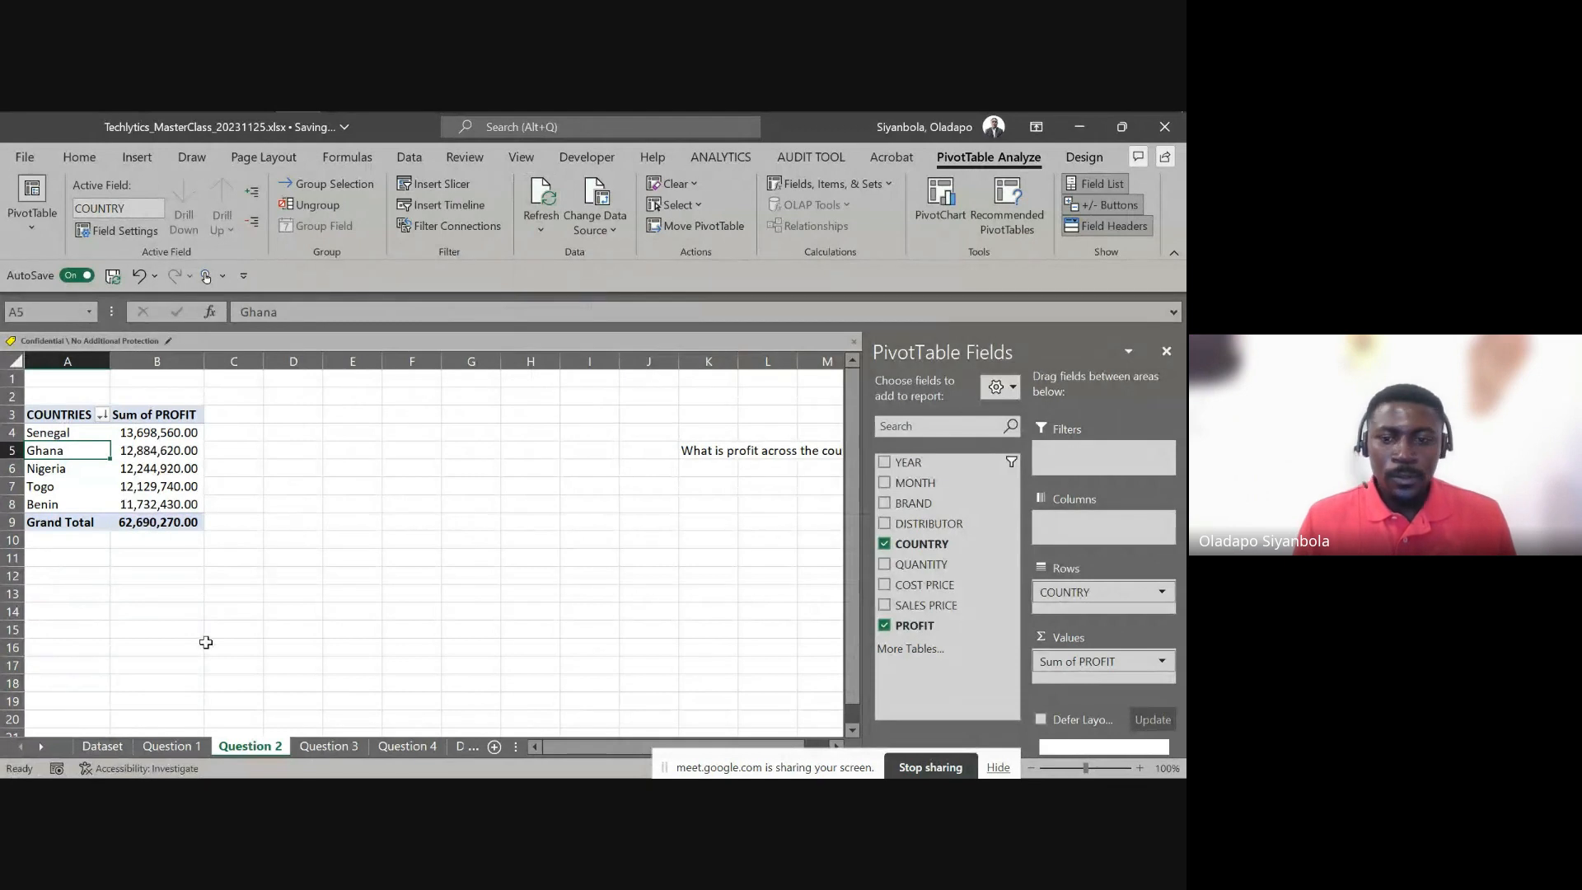
pyautogui.click(326, 746)
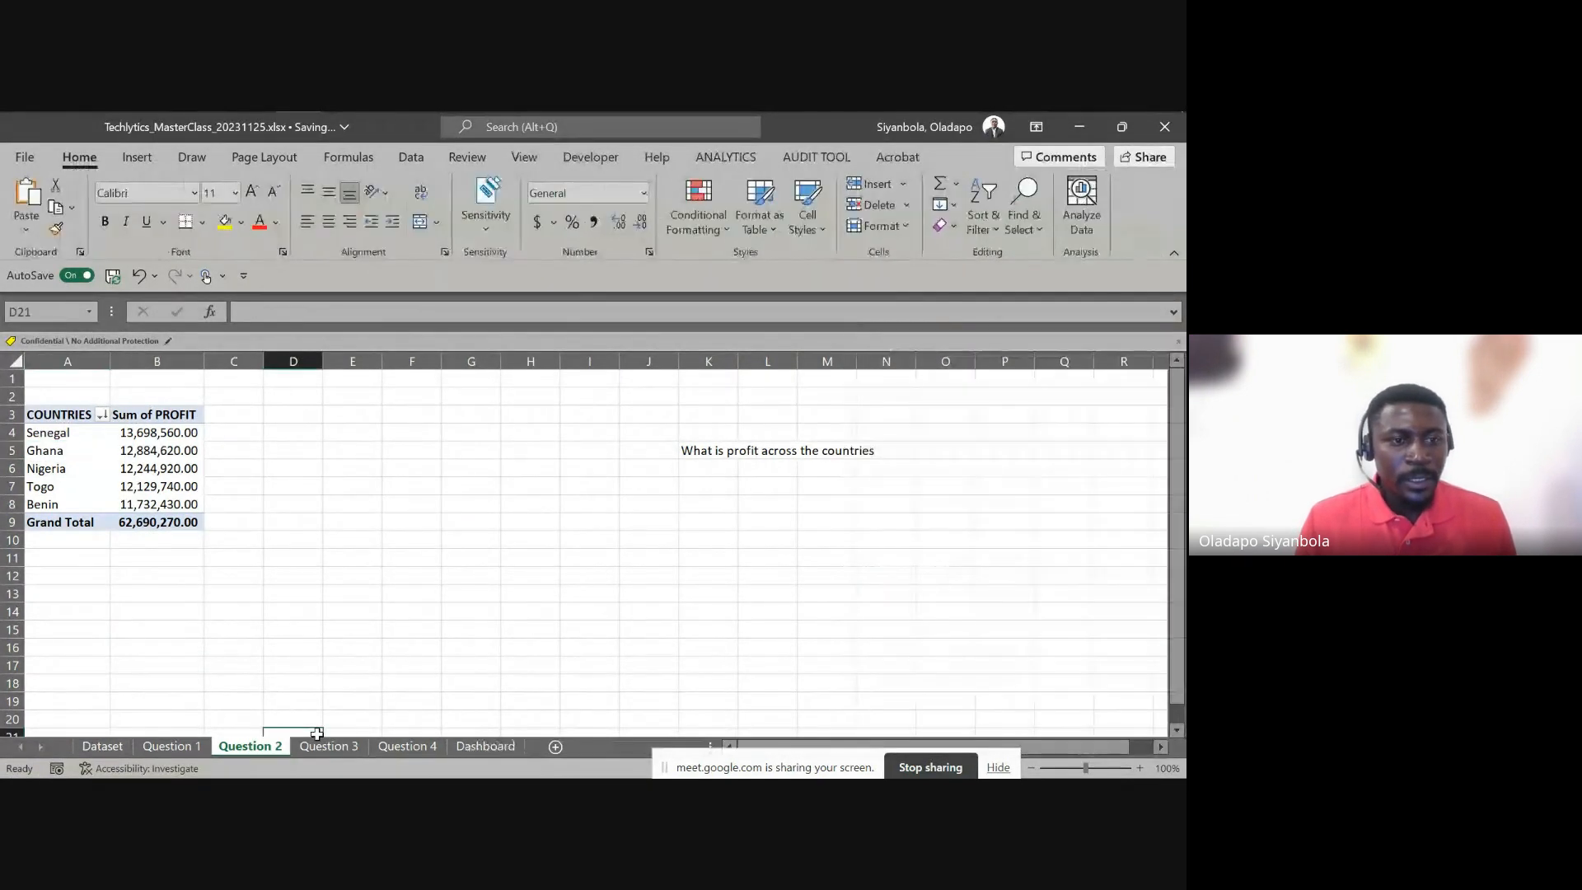
# Clear the YEAR filter from the Question 3 PivotTable and select its 2020 row
pyautogui.click(88, 414)
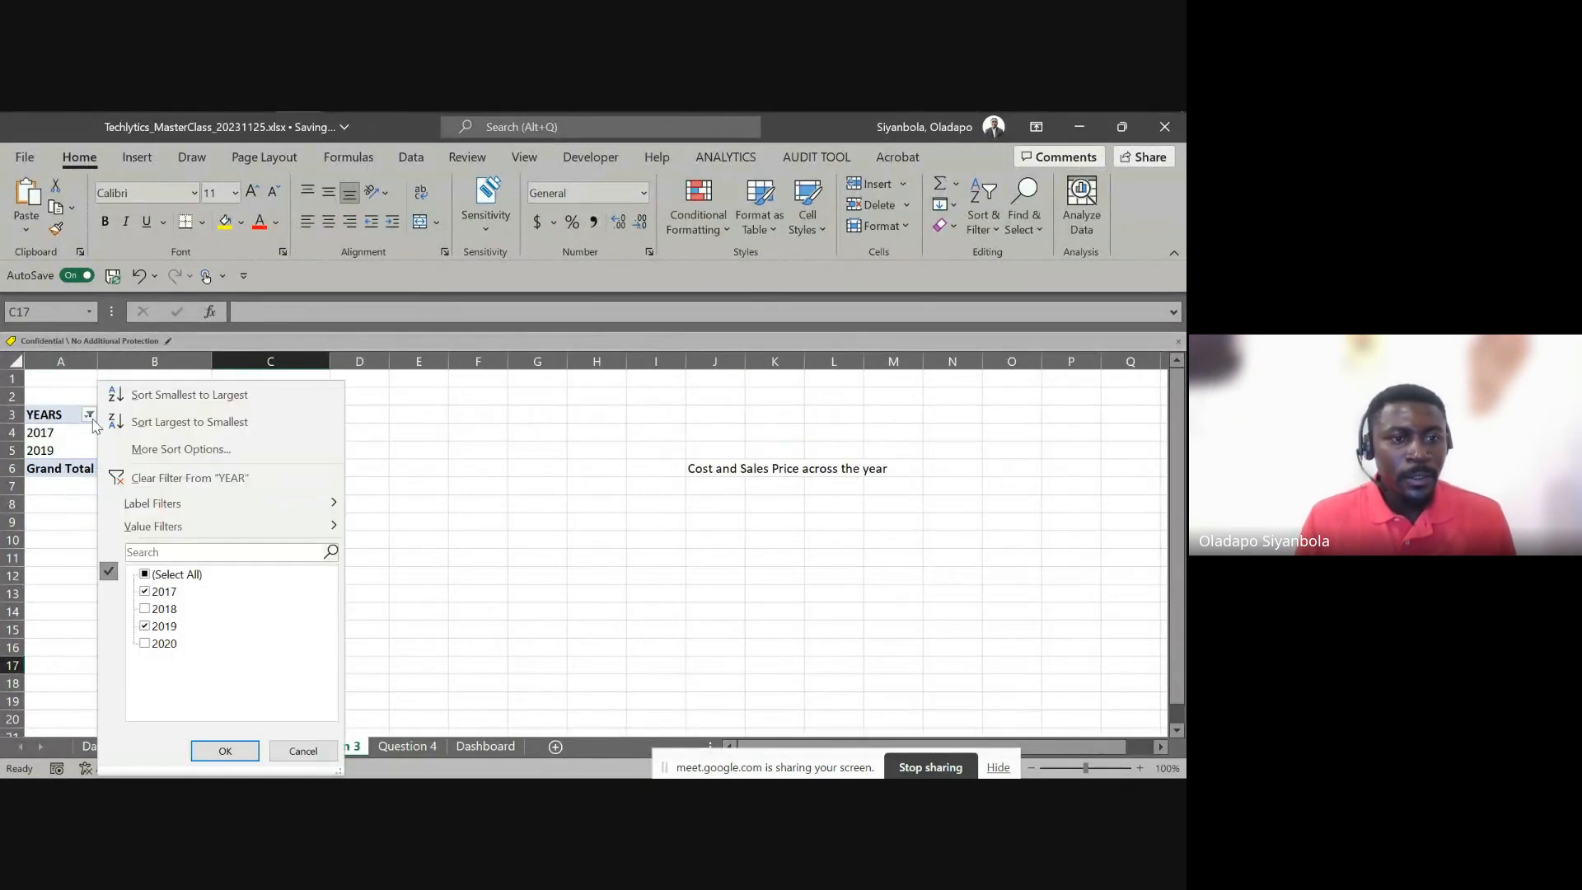
pyautogui.click(200, 476)
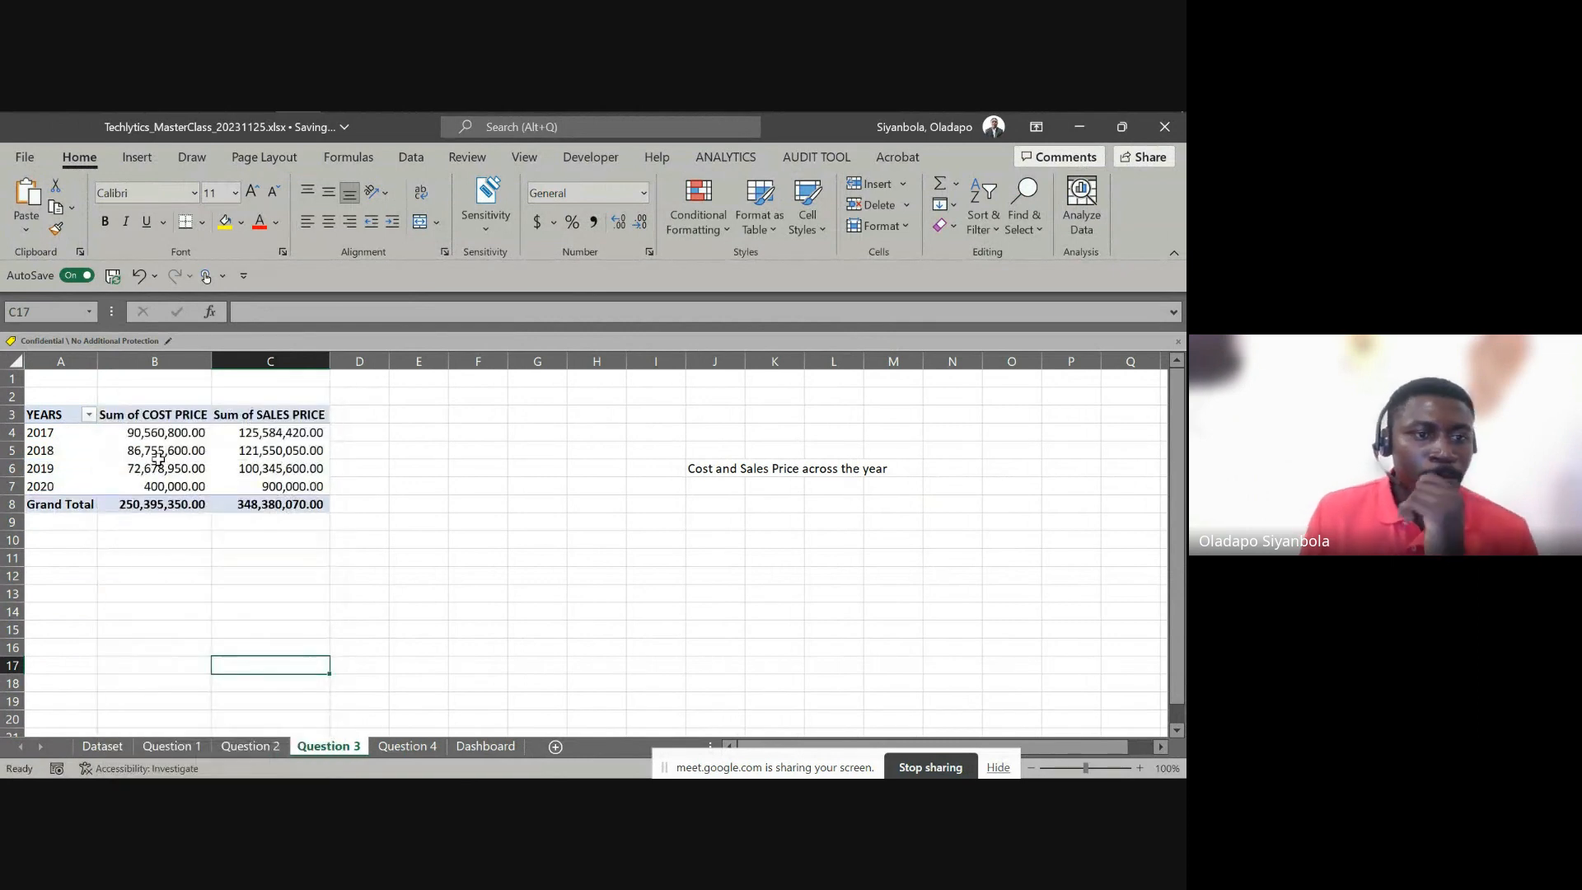
pyautogui.click(160, 466)
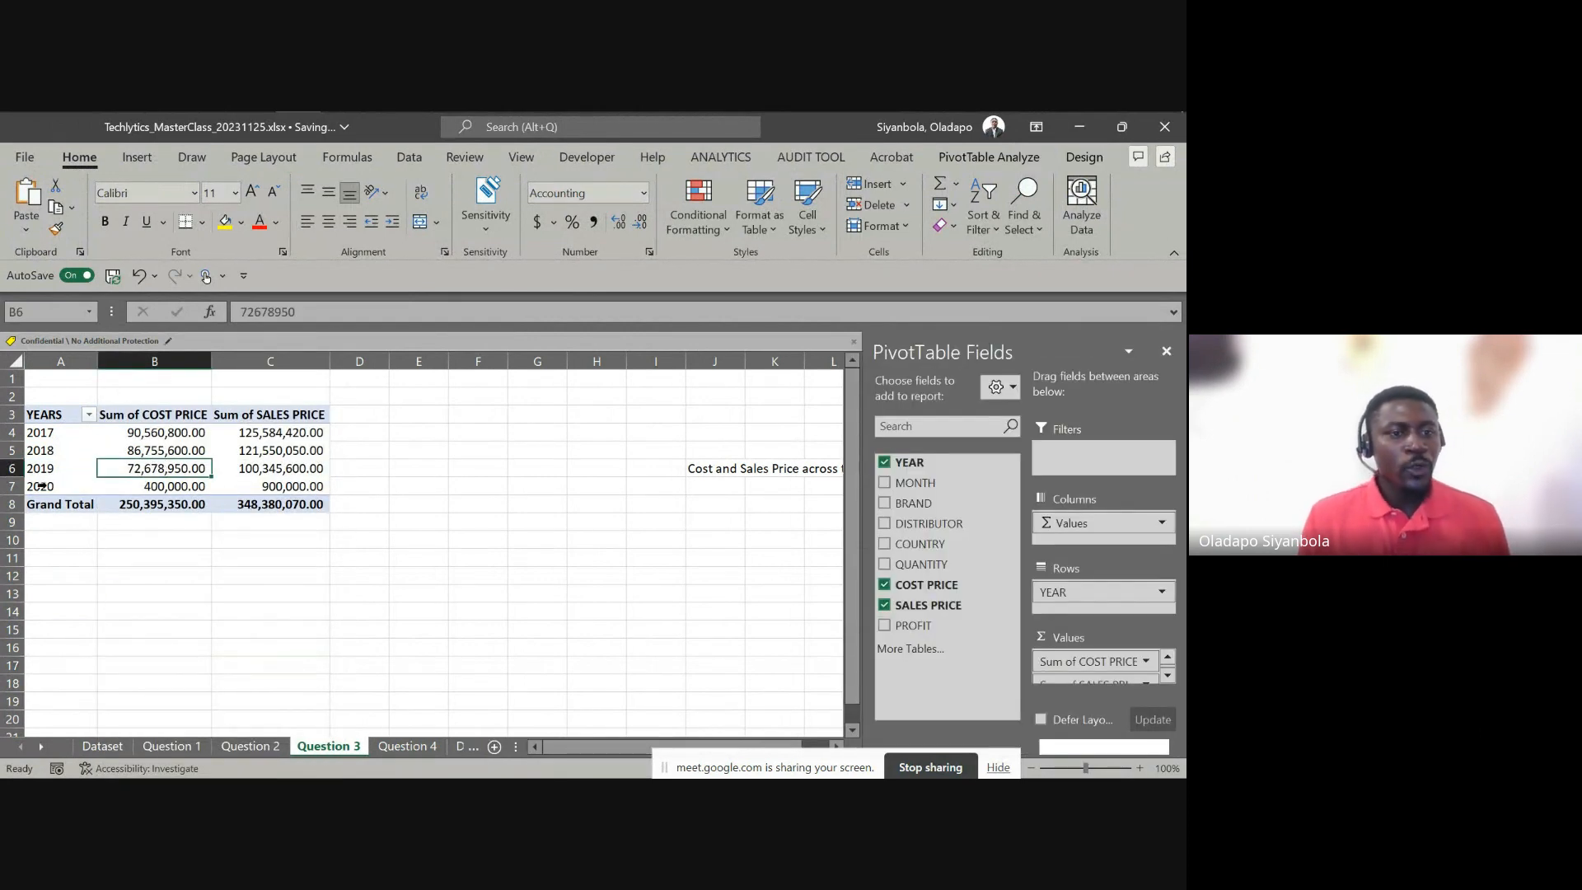
pyautogui.click(41, 488)
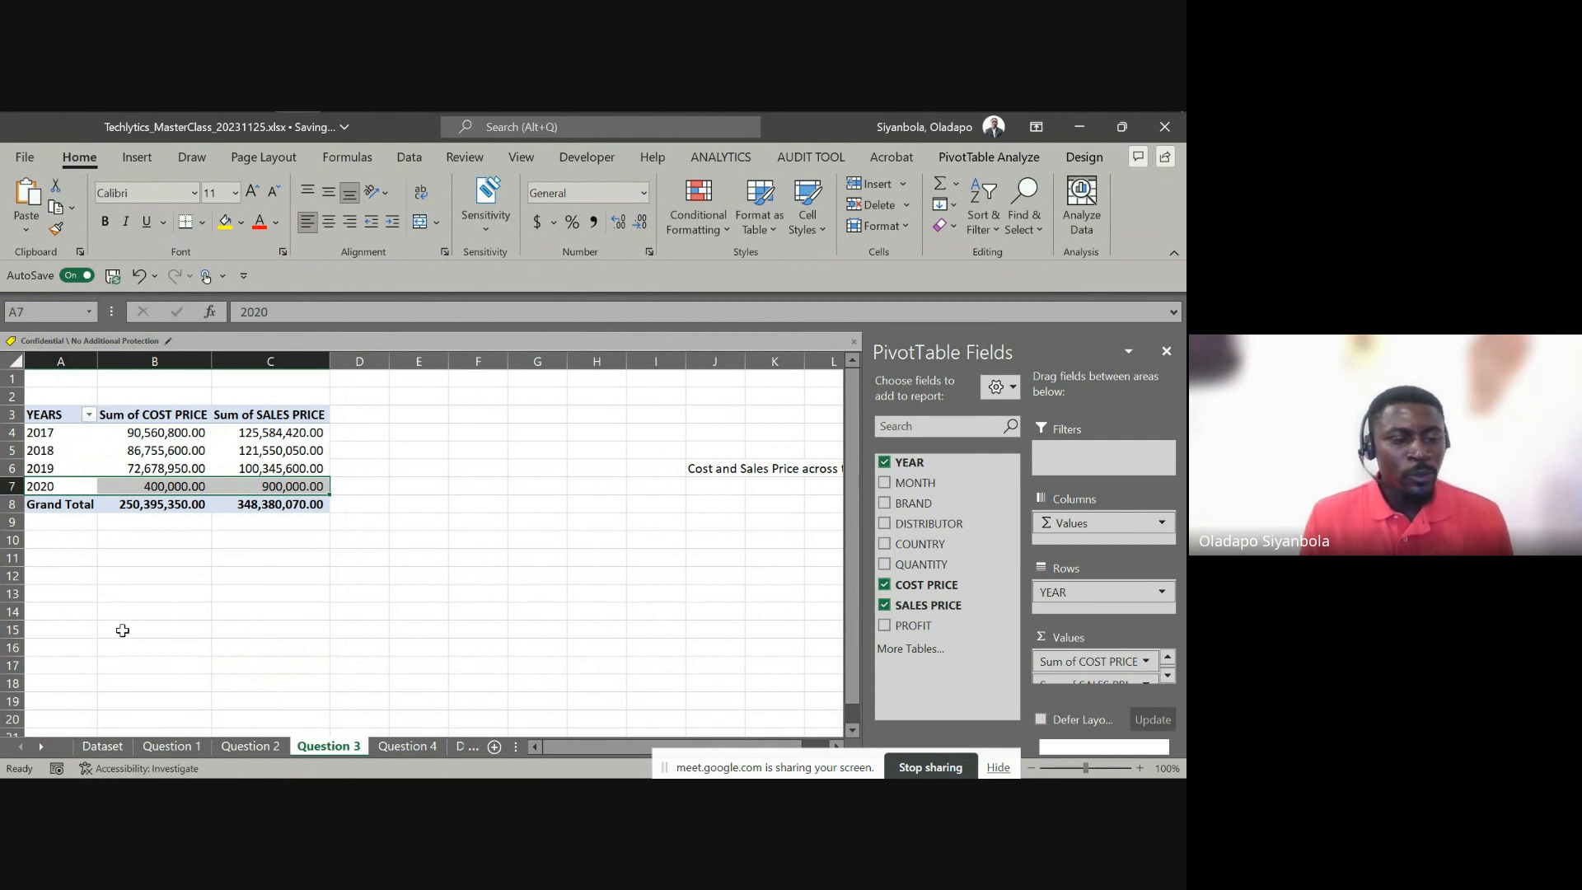
# Examine the Question 2 and Question 1 PivotTables, the Dashboard charts and the YEARS filter list on Question 3 for the 2020 record
pyautogui.click(274, 746)
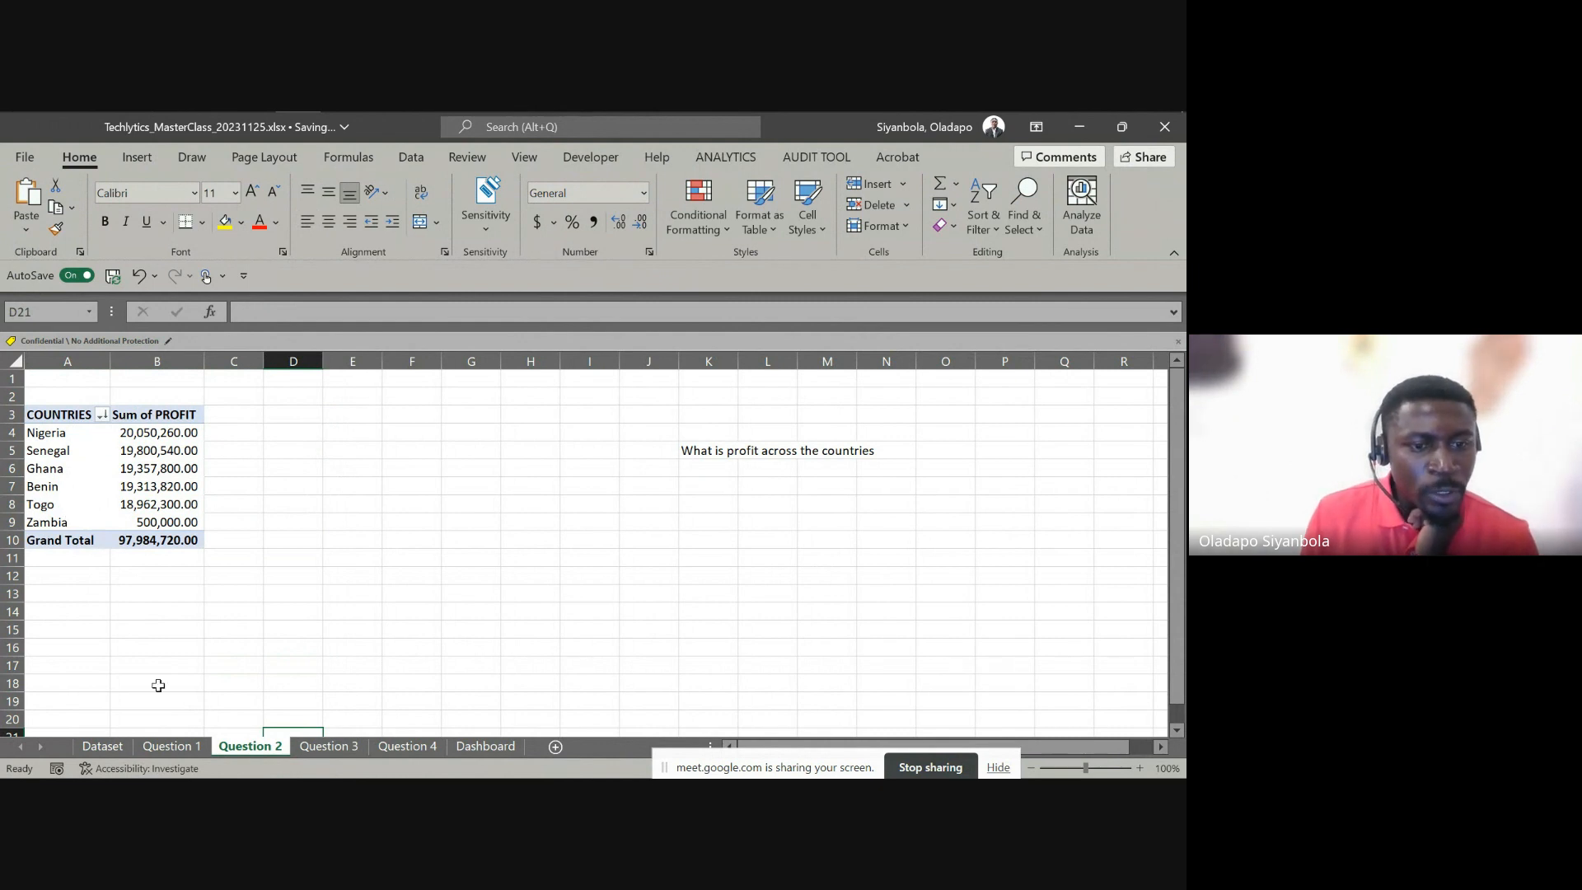
pyautogui.click(174, 746)
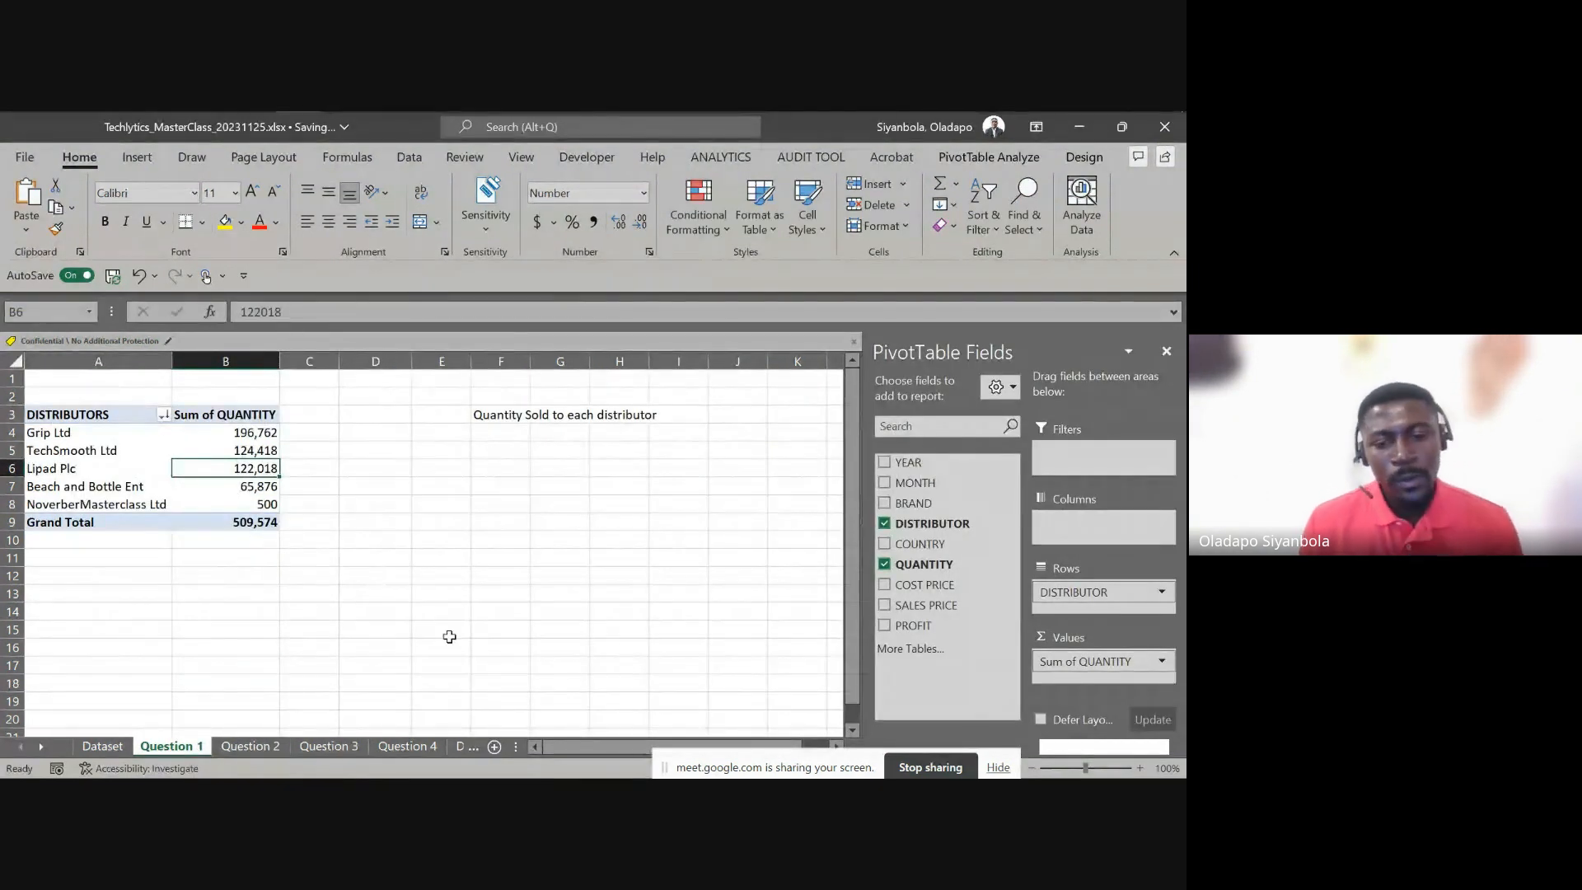
pyautogui.moveTo(517, 747); pyautogui.dragTo(671, 747)
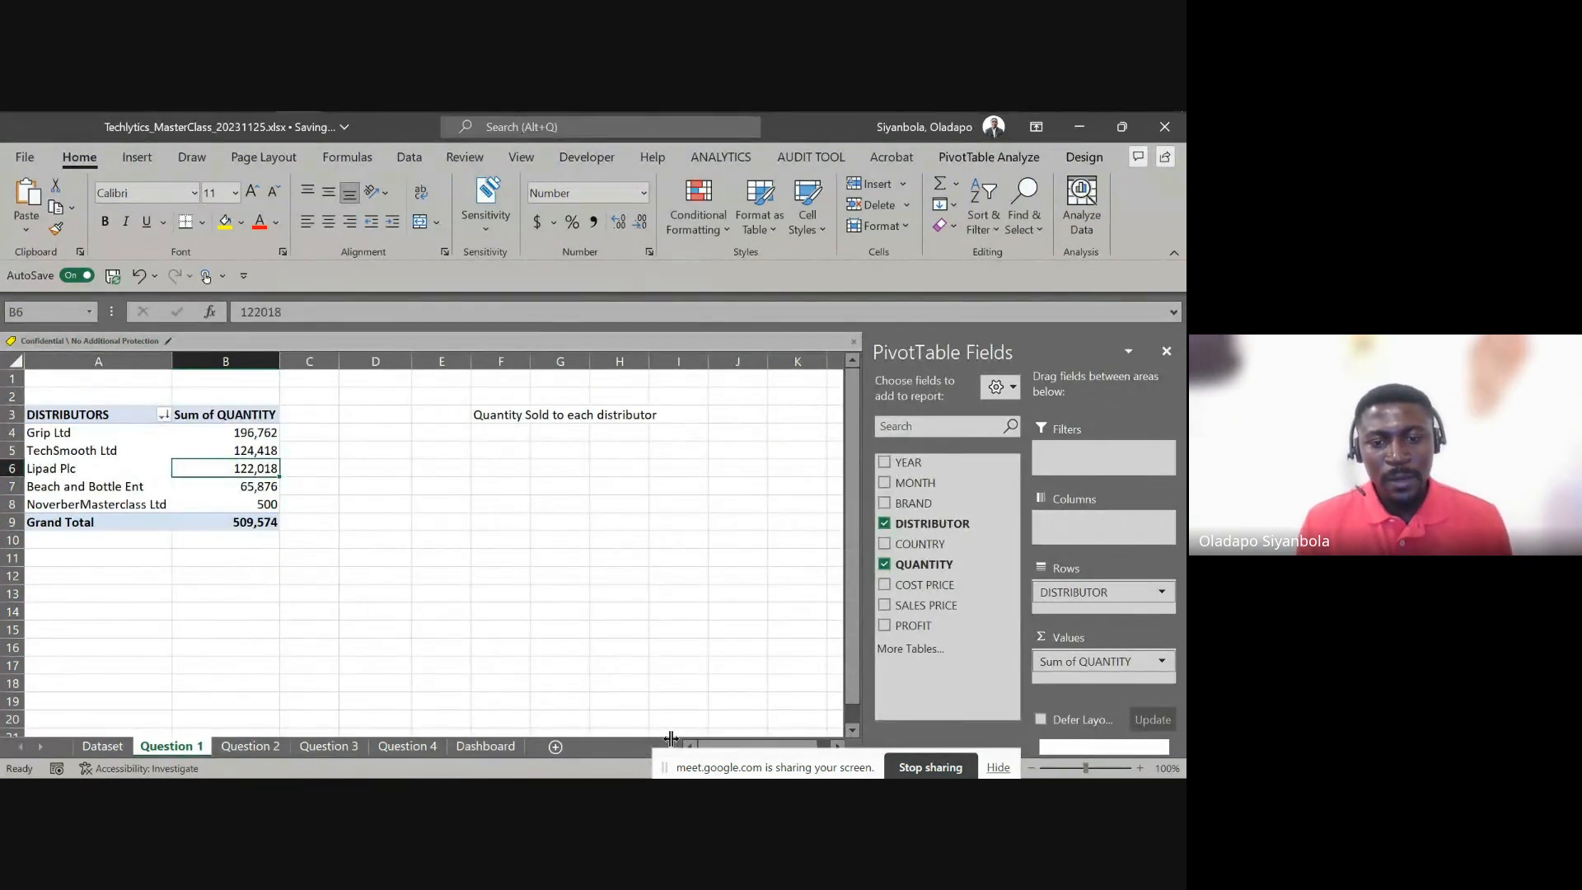
pyautogui.click(486, 746)
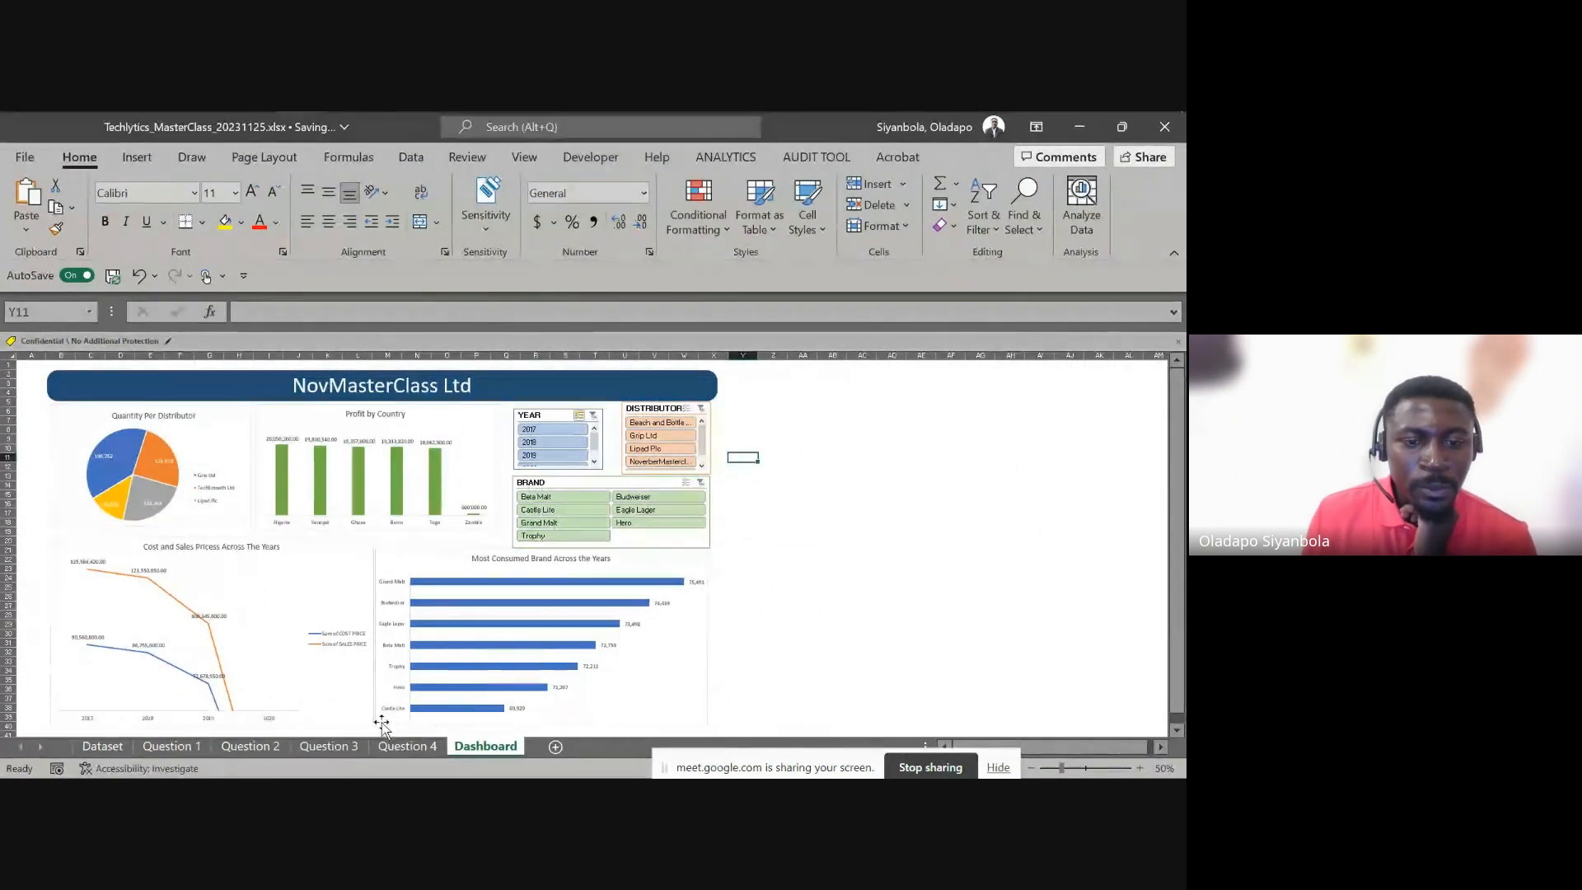
pyautogui.click(353, 745)
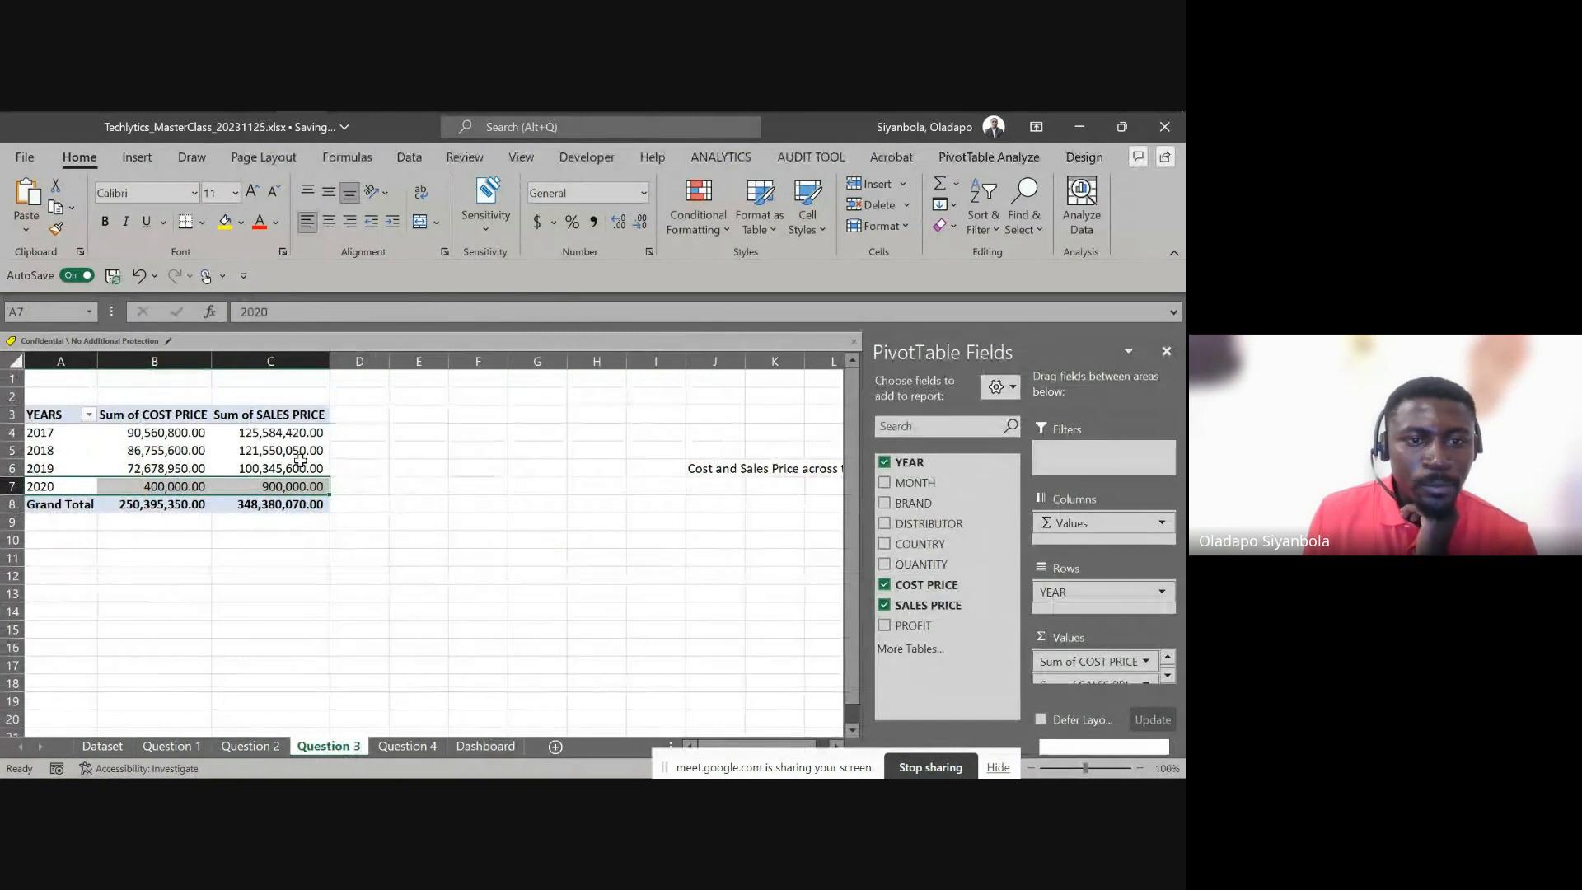
pyautogui.click(88, 414)
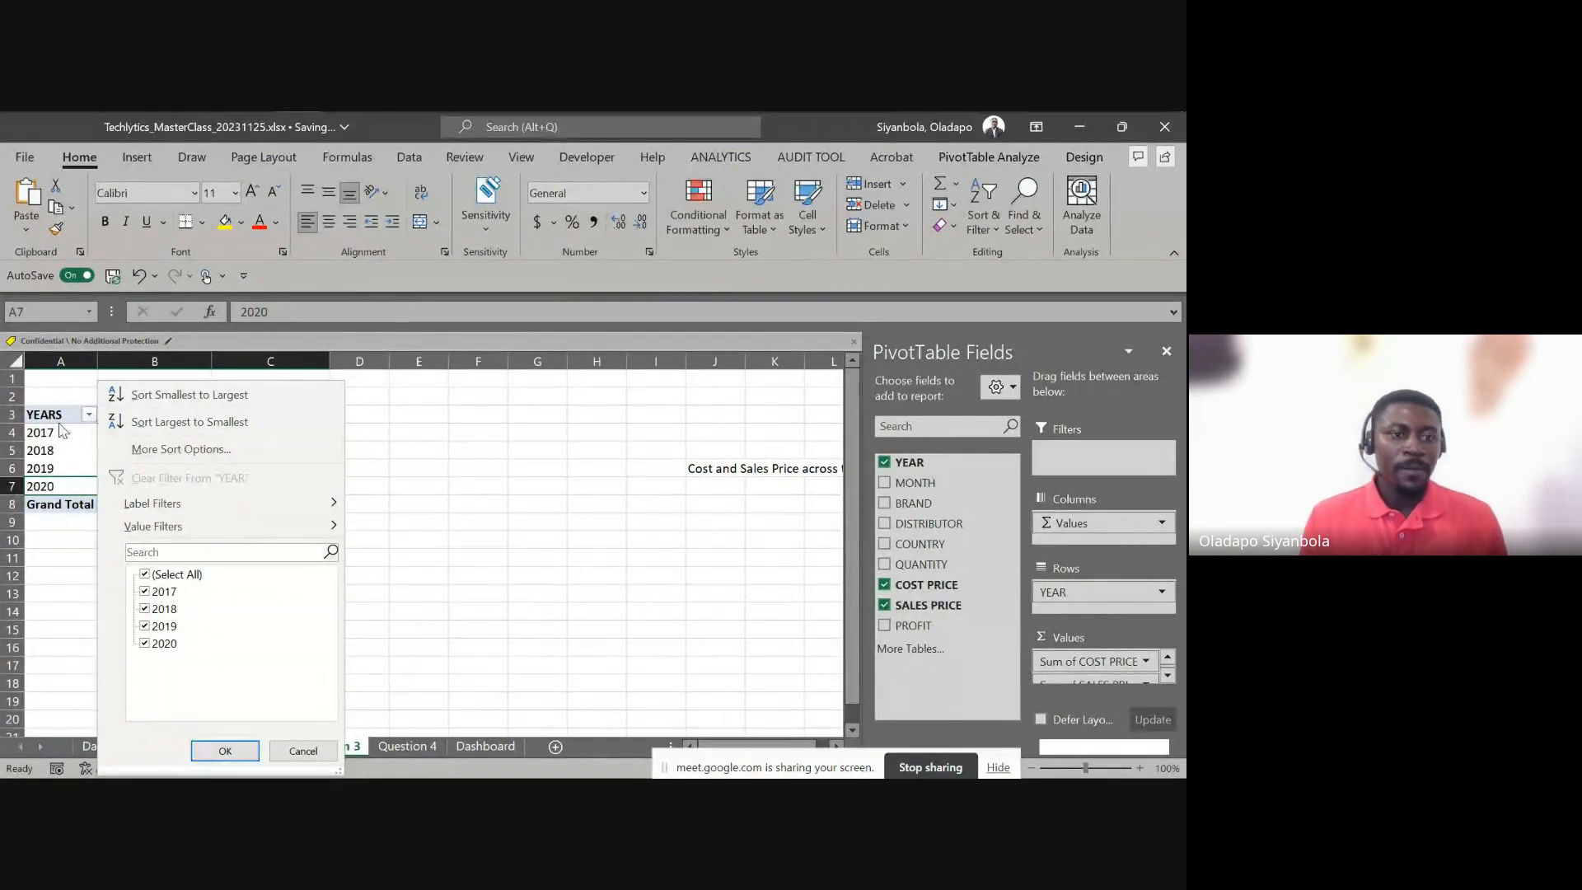
pyautogui.click(60, 426)
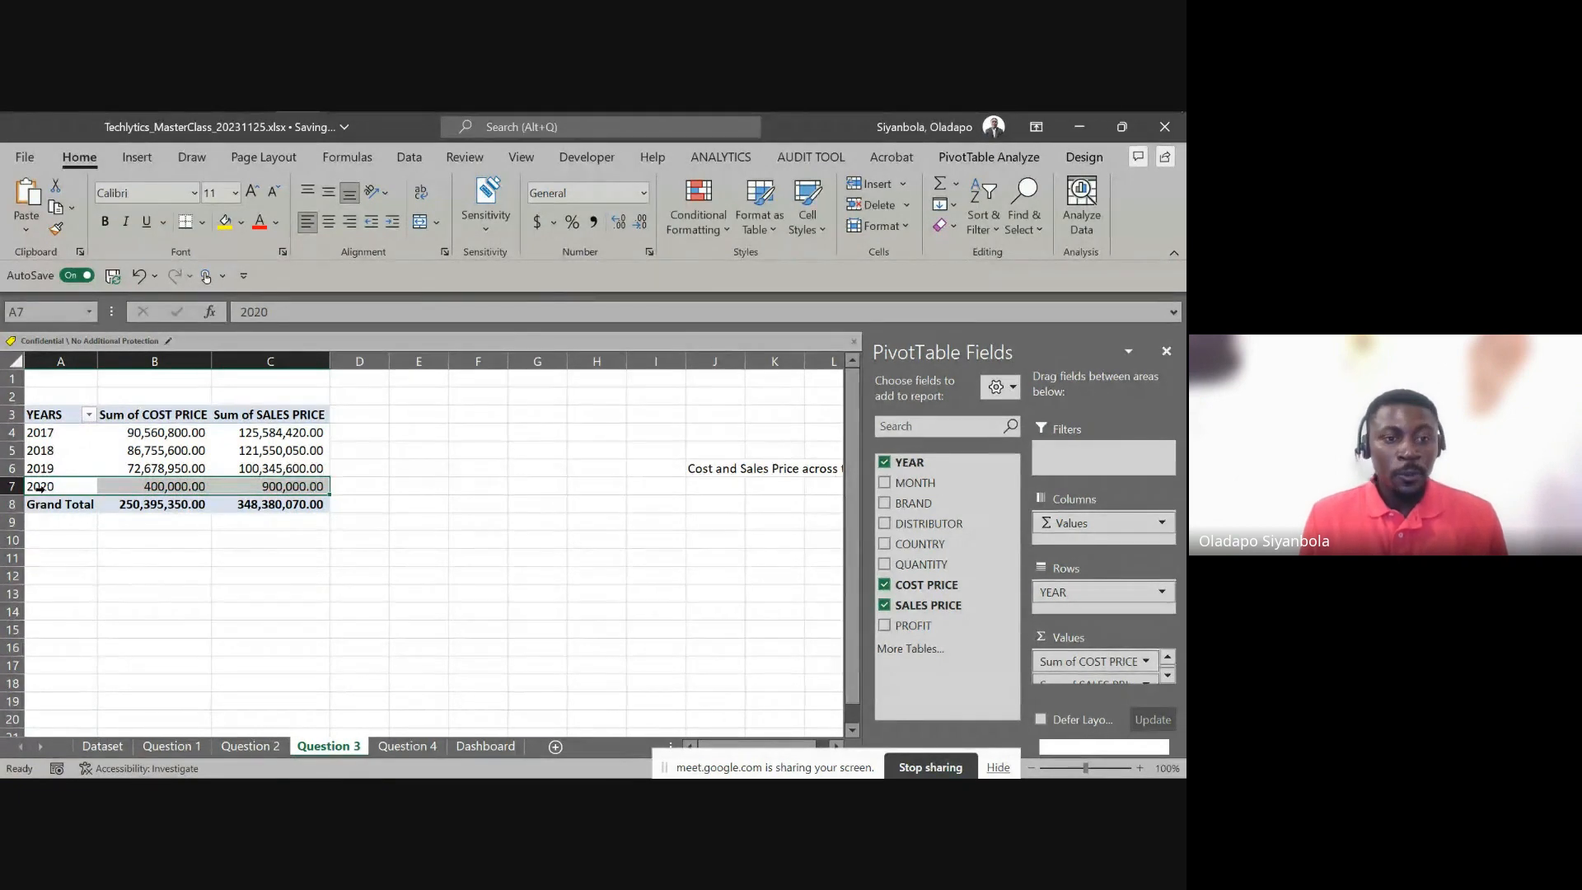
# Check the Zambia row on Question 2, the NoverberMasterclass Ltd row on Question 1, the Question 4 brands, the Dataset record and the Dashboard
pyautogui.click(250, 746)
pyautogui.click(65, 521)
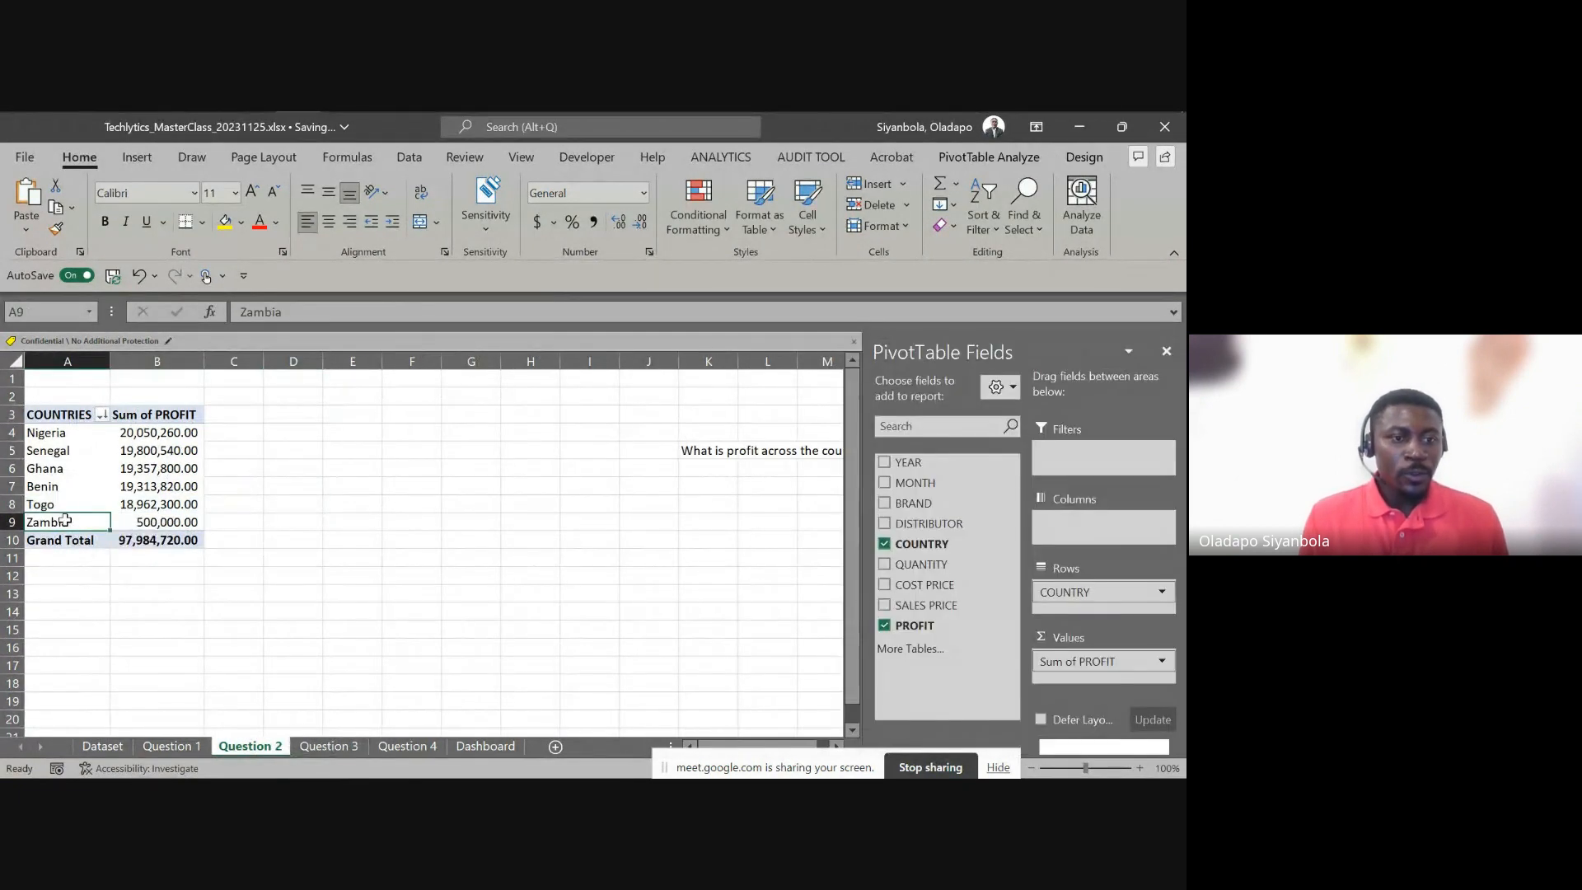
pyautogui.click(175, 748)
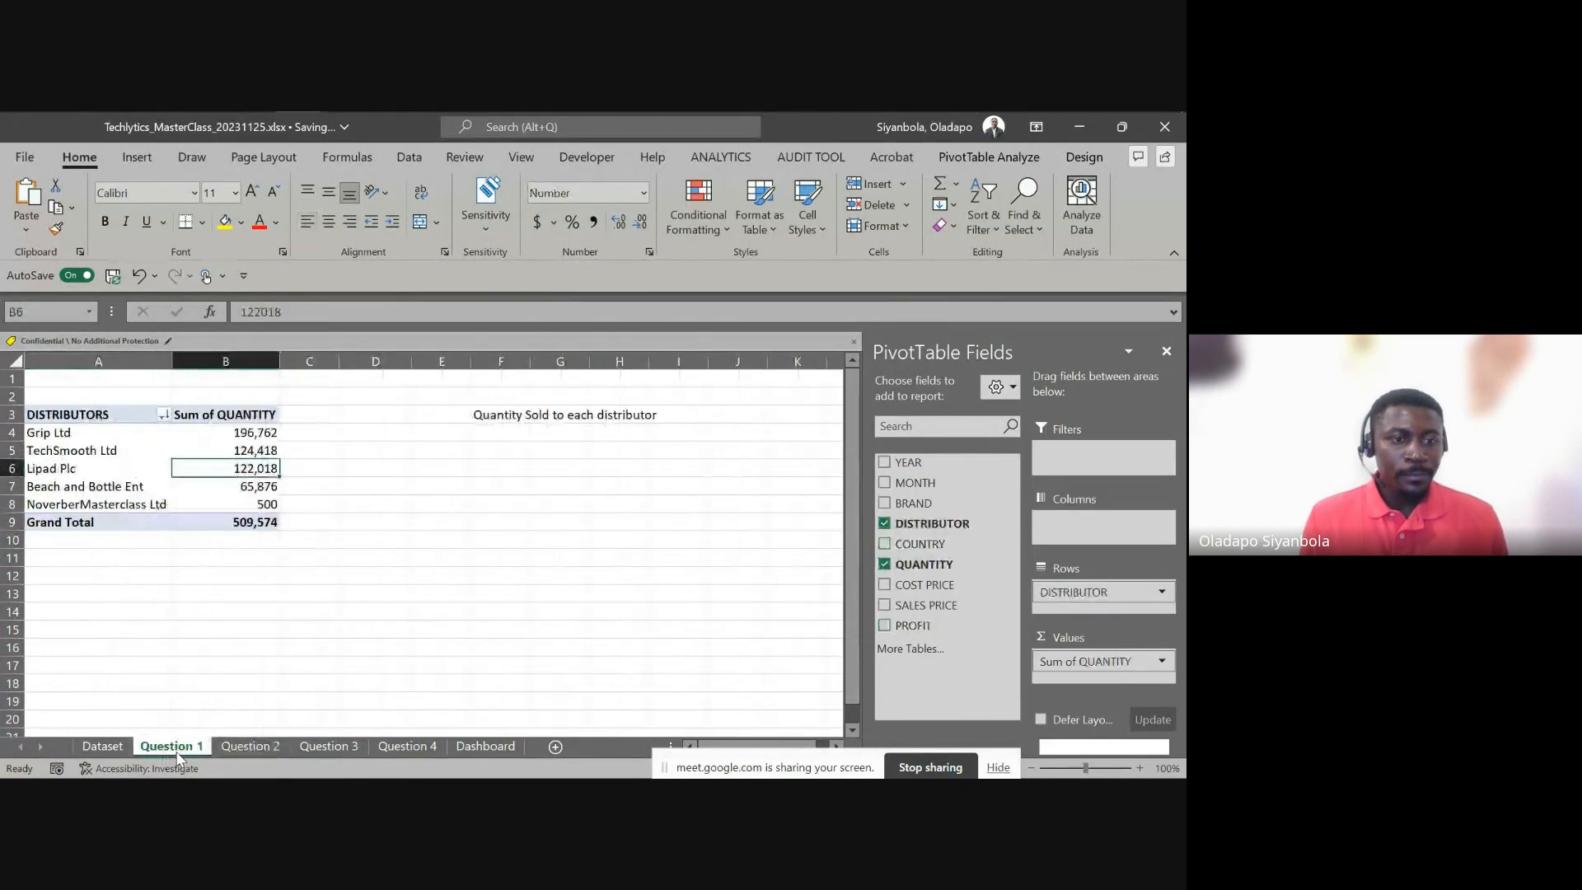
pyautogui.click(71, 507)
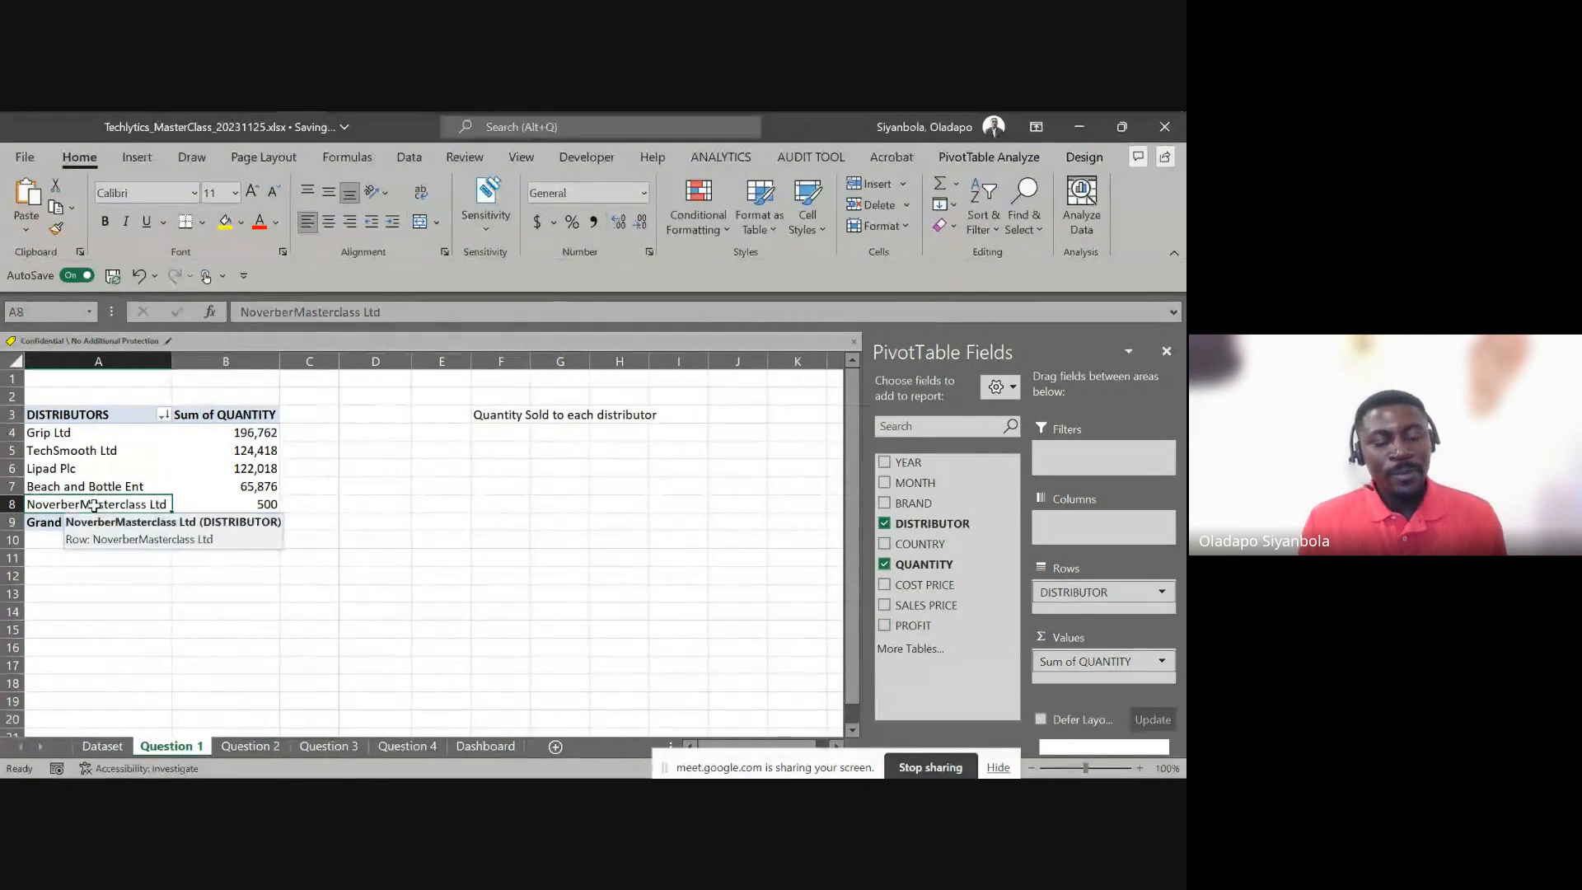
pyautogui.click(424, 746)
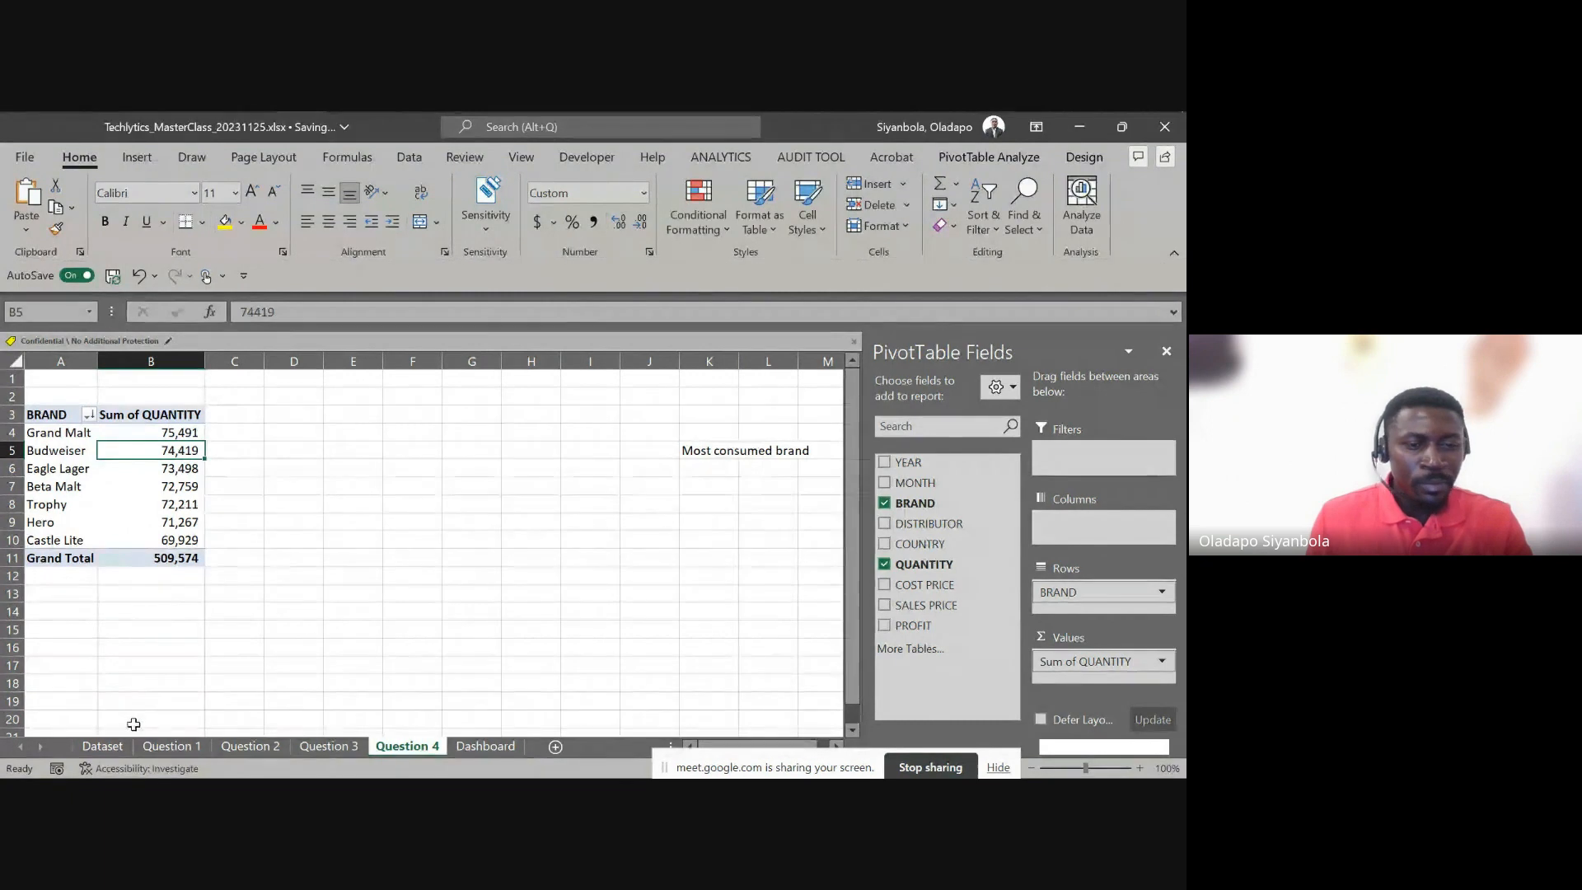
pyautogui.click(102, 746)
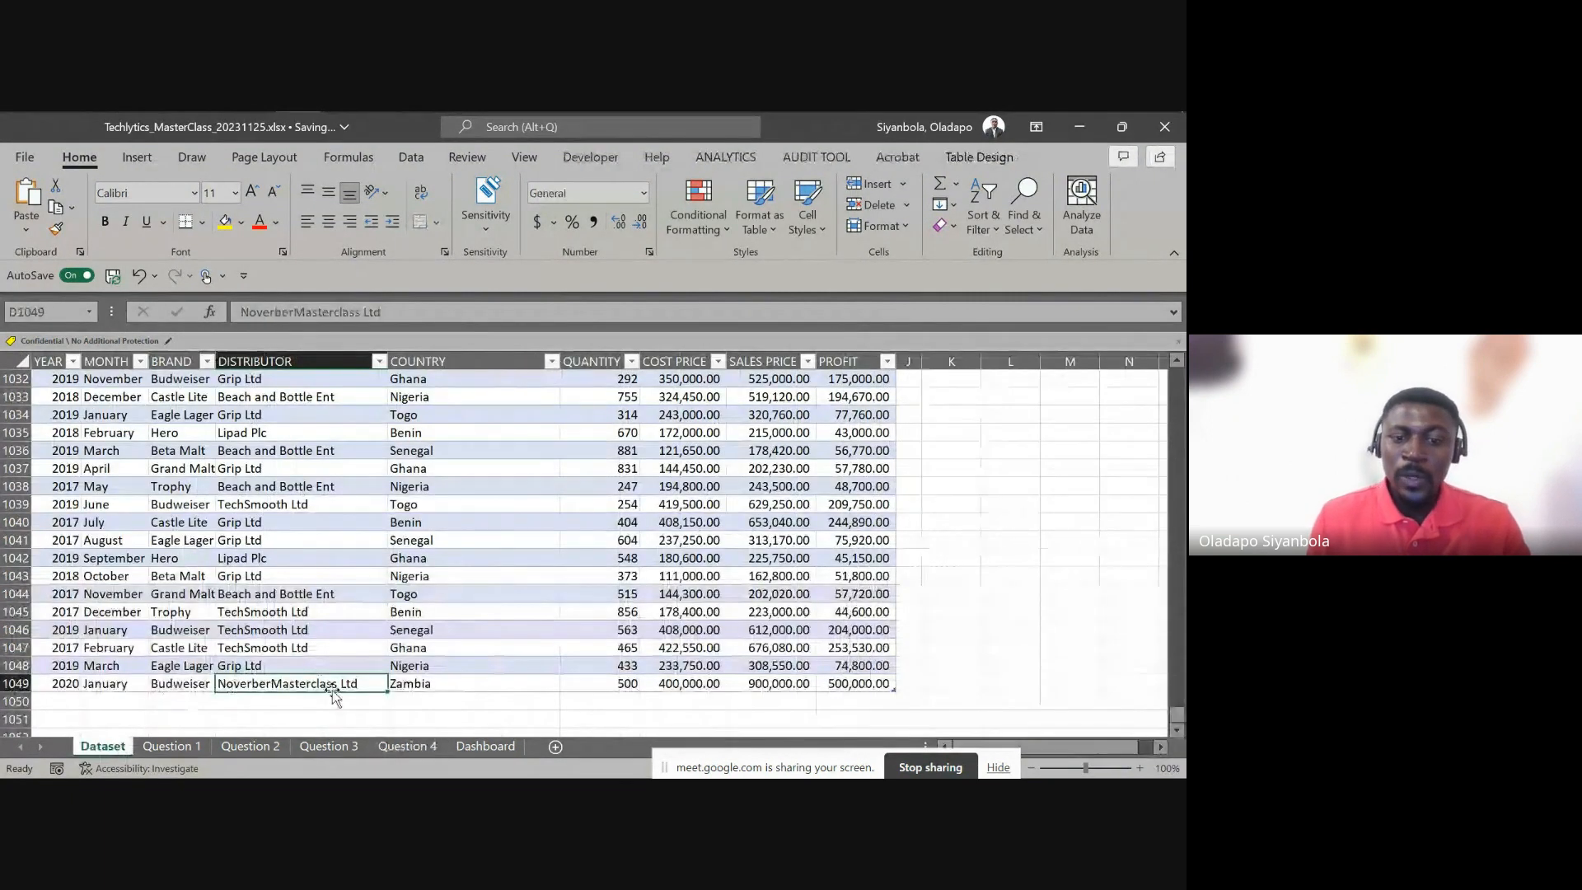
pyautogui.click(486, 747)
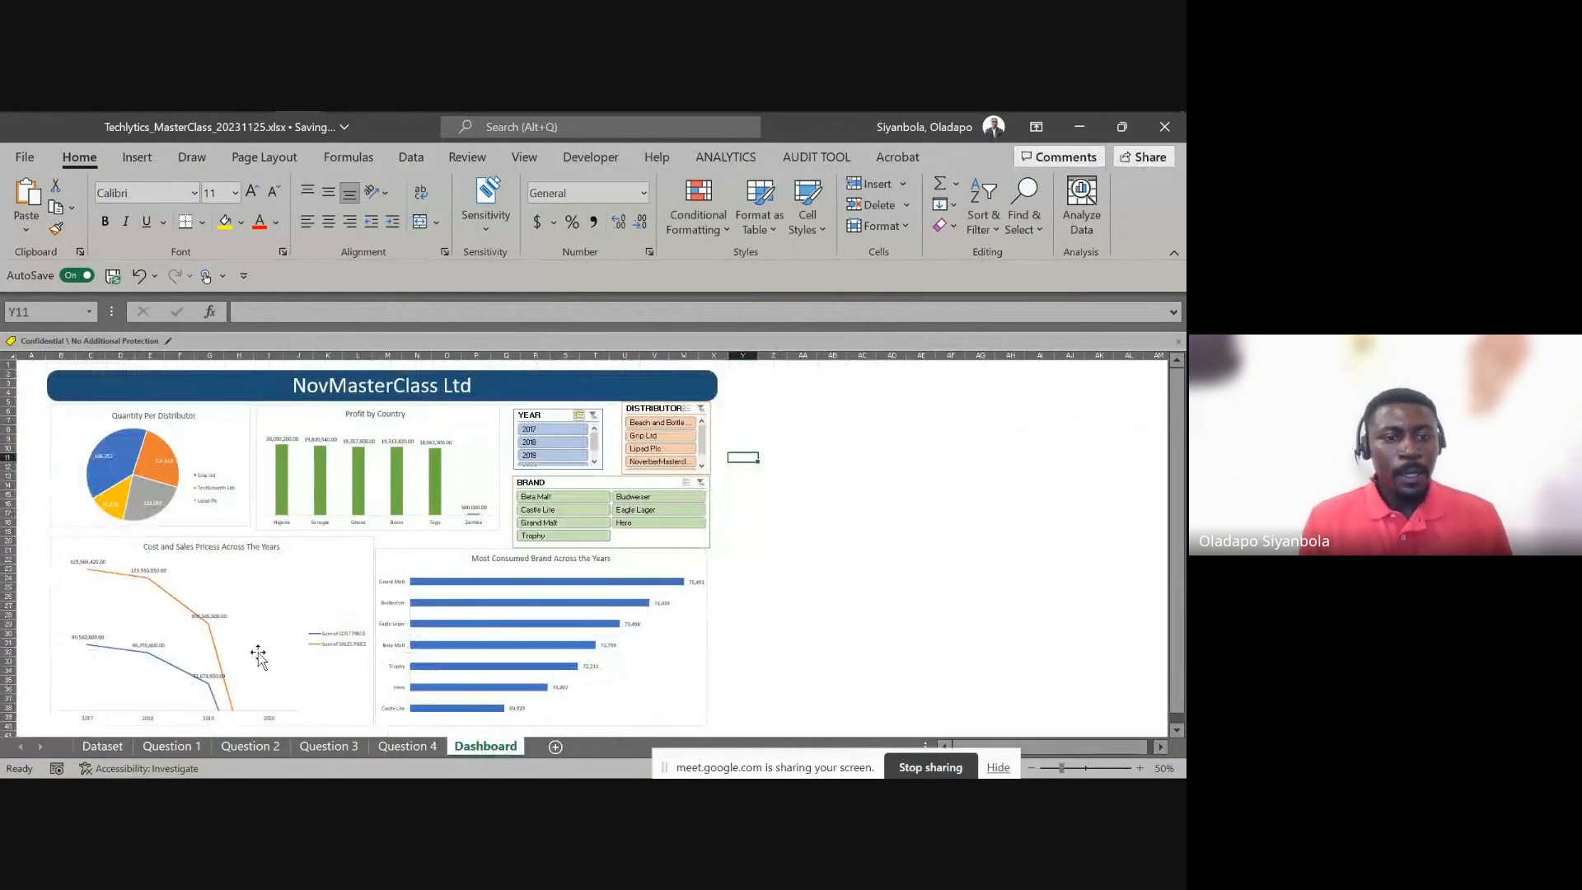
pyautogui.scroll(-1, 272, 676)
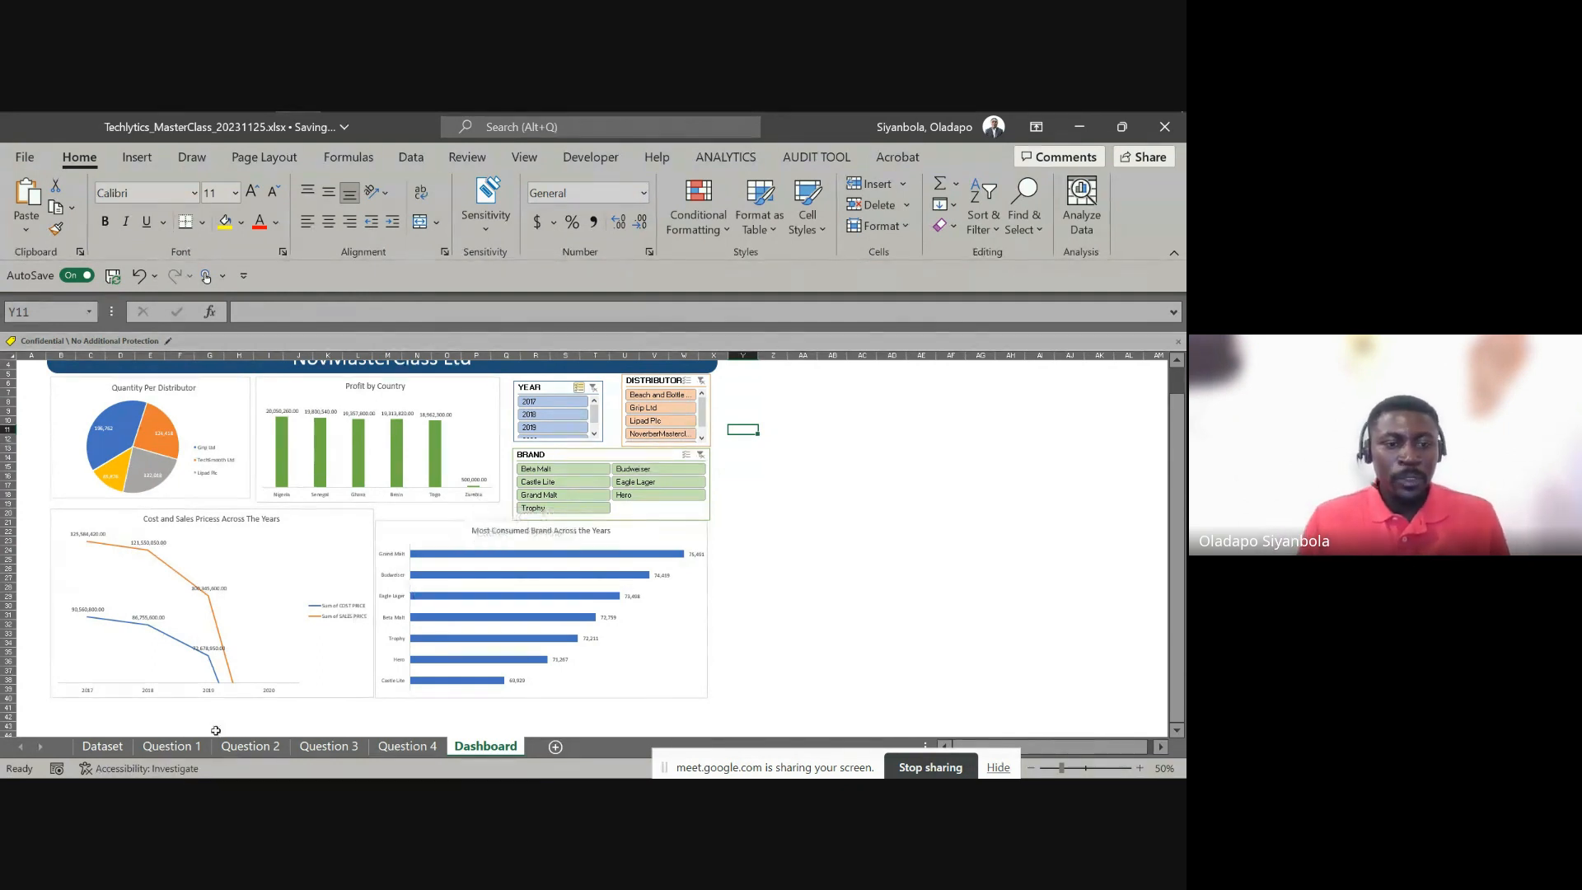
# Start a new record in Dataset row 1050 with year 2021, month July and brand Pepsi
pyautogui.click(105, 746)
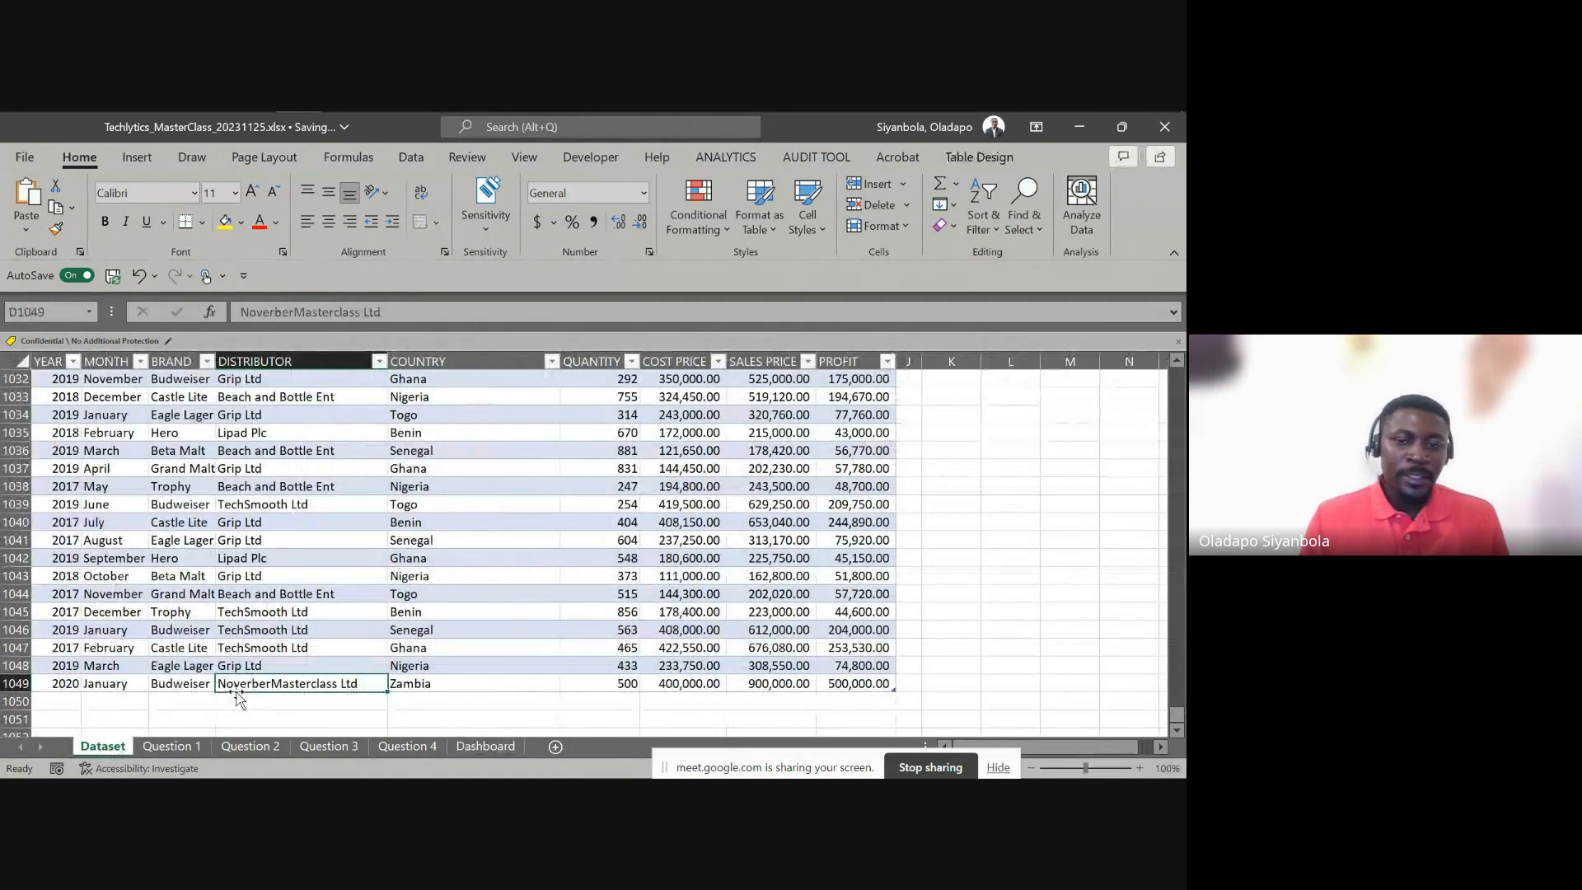
pyautogui.press('Down')
pyautogui.press('Home')
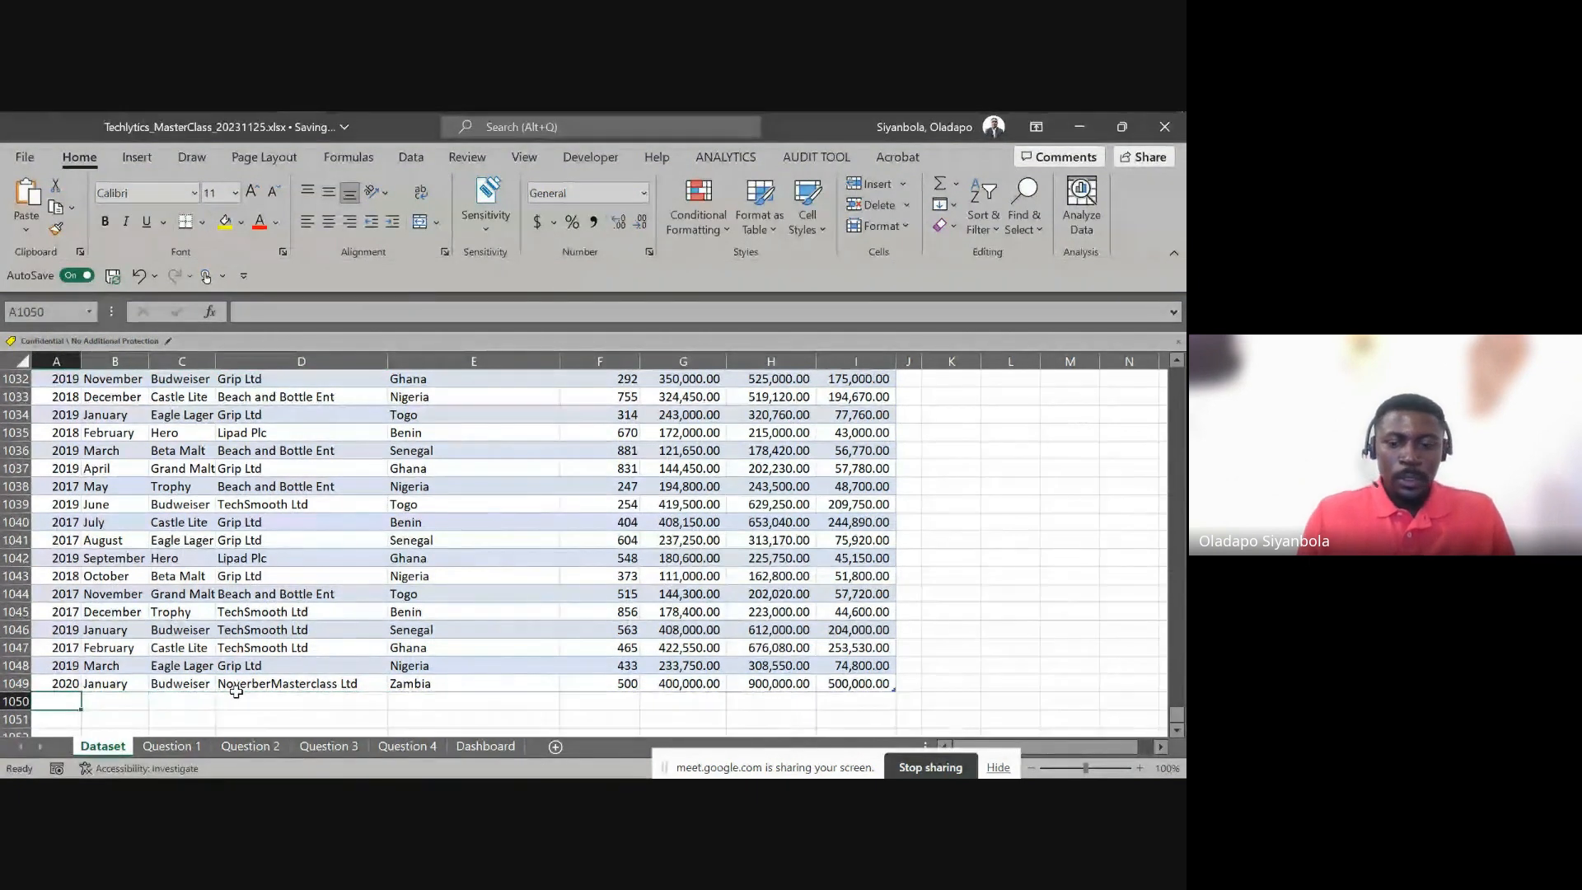
pyautogui.write('2021')
pyautogui.press('Tab')
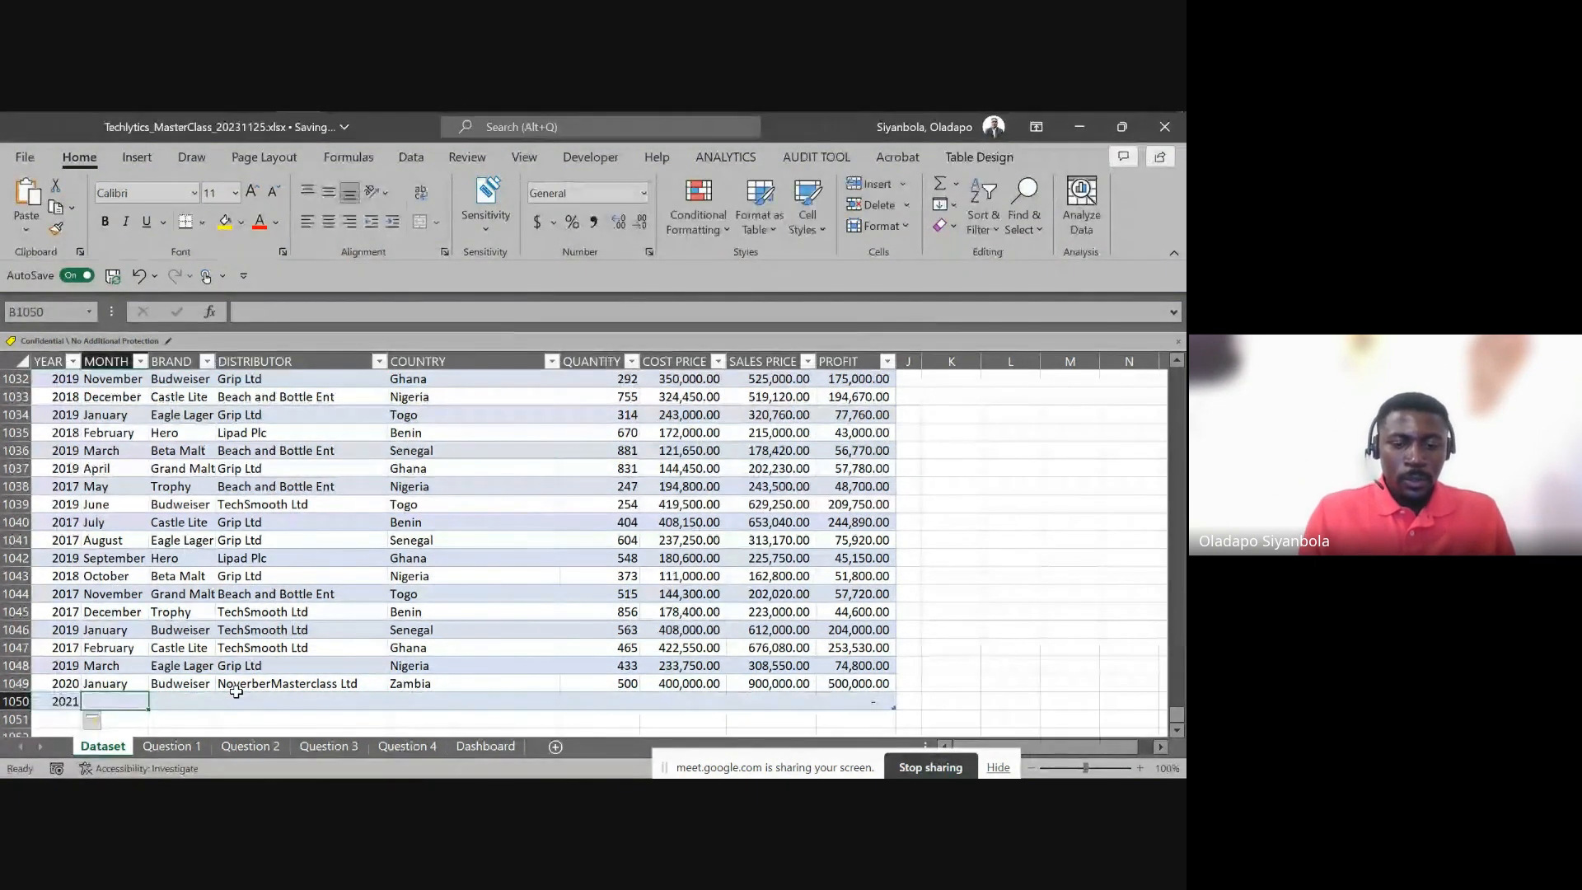
pyautogui.write('July')
pyautogui.press('Tab')
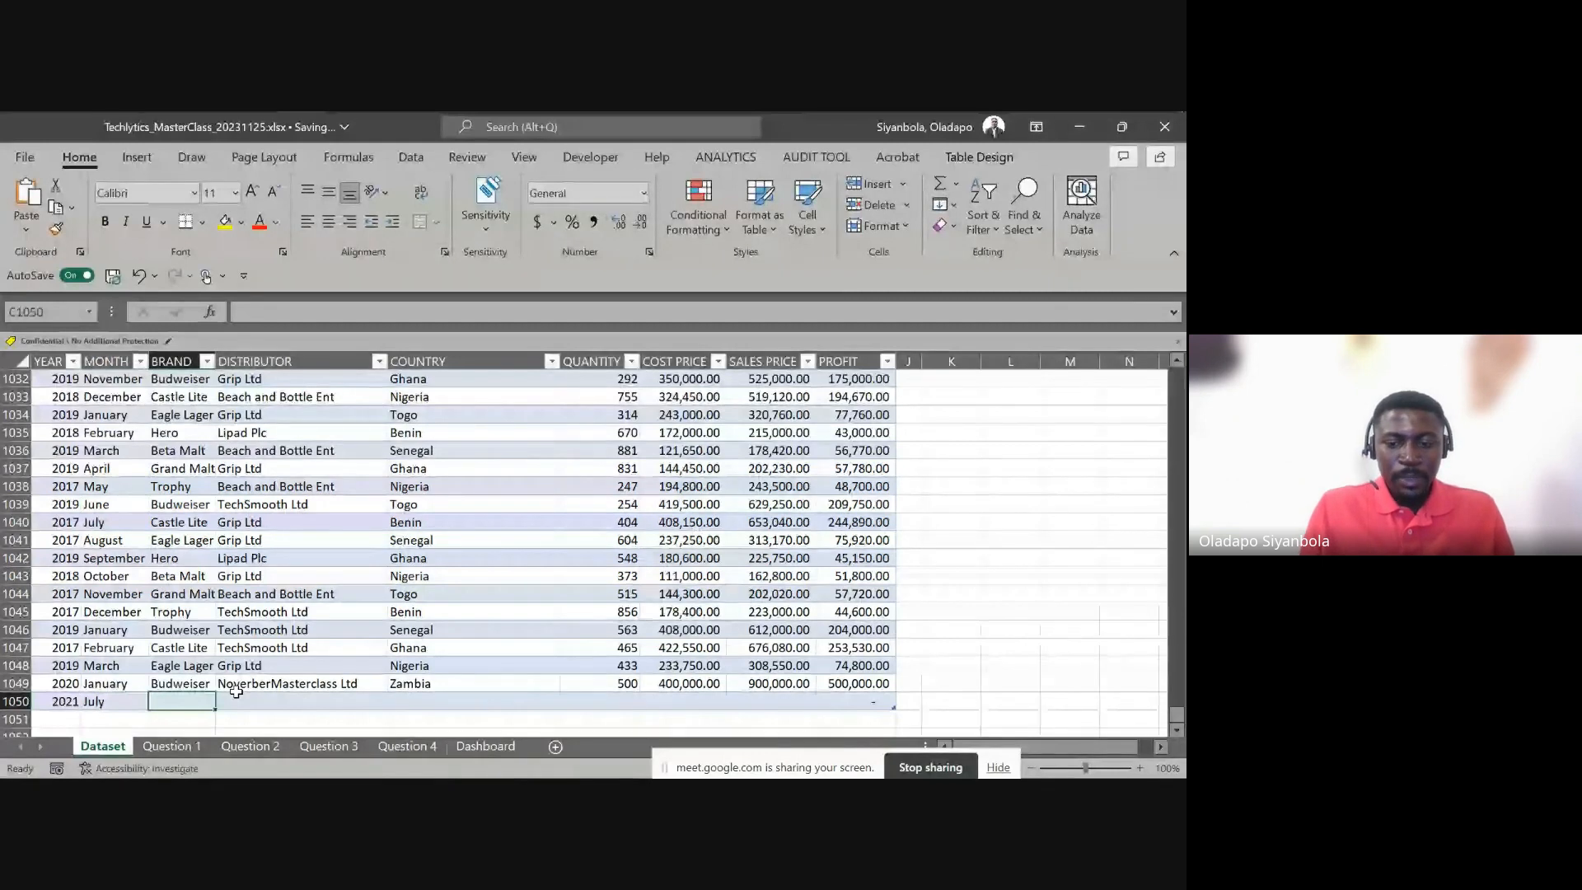
pyautogui.write('Pepsi')
pyautogui.press('Tab')
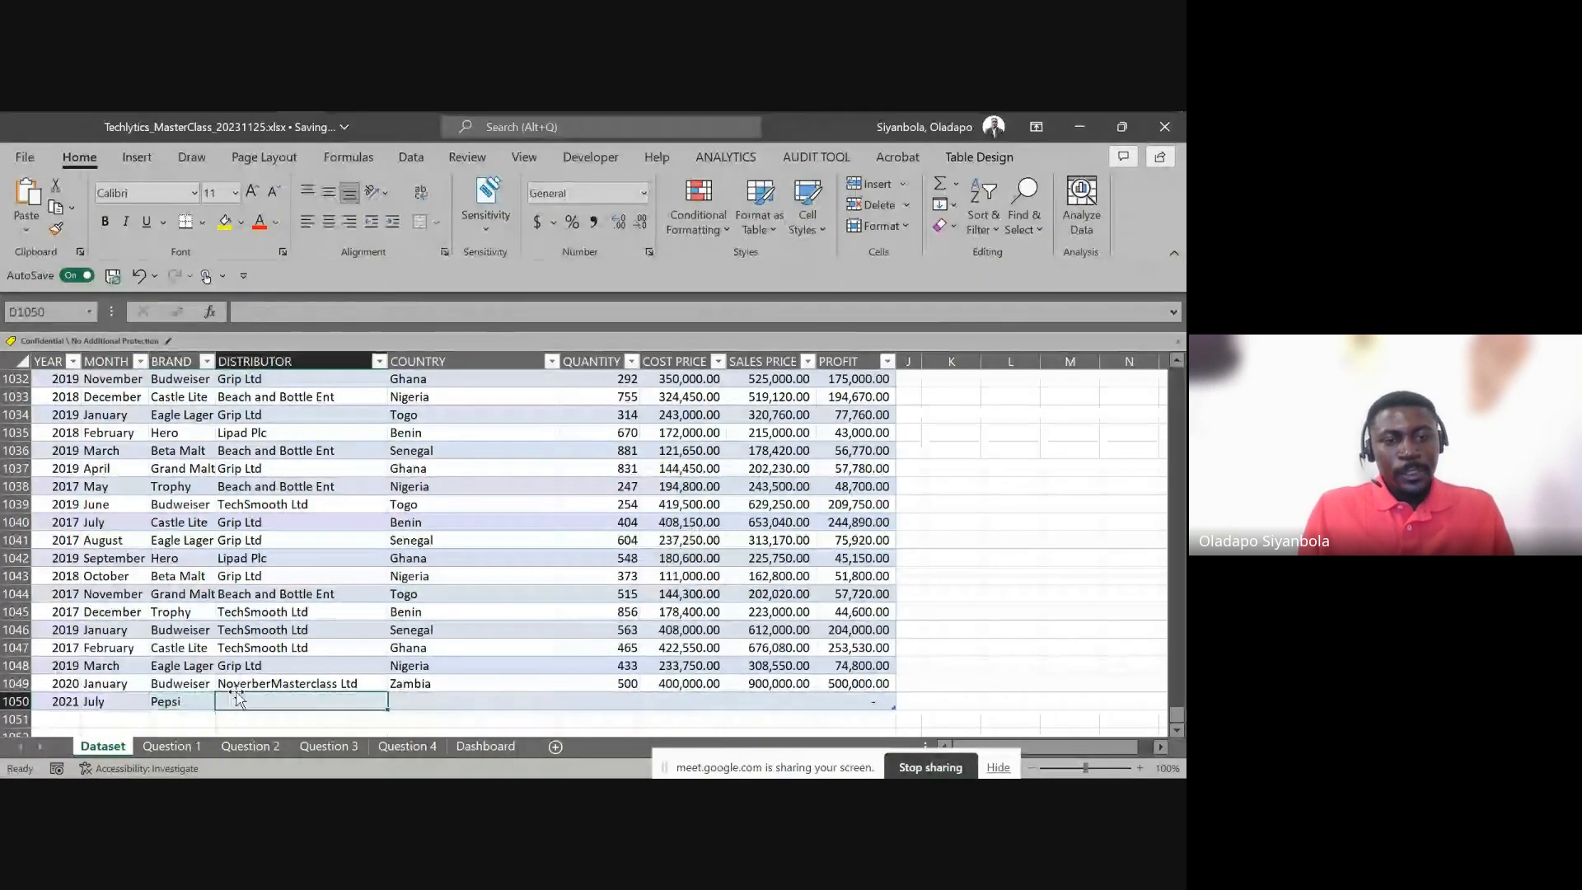
# Enter Laptop Ltd as the distributor and Zimbabwe as the country in the 2021 Dataset record
pyautogui.write('Lapto')
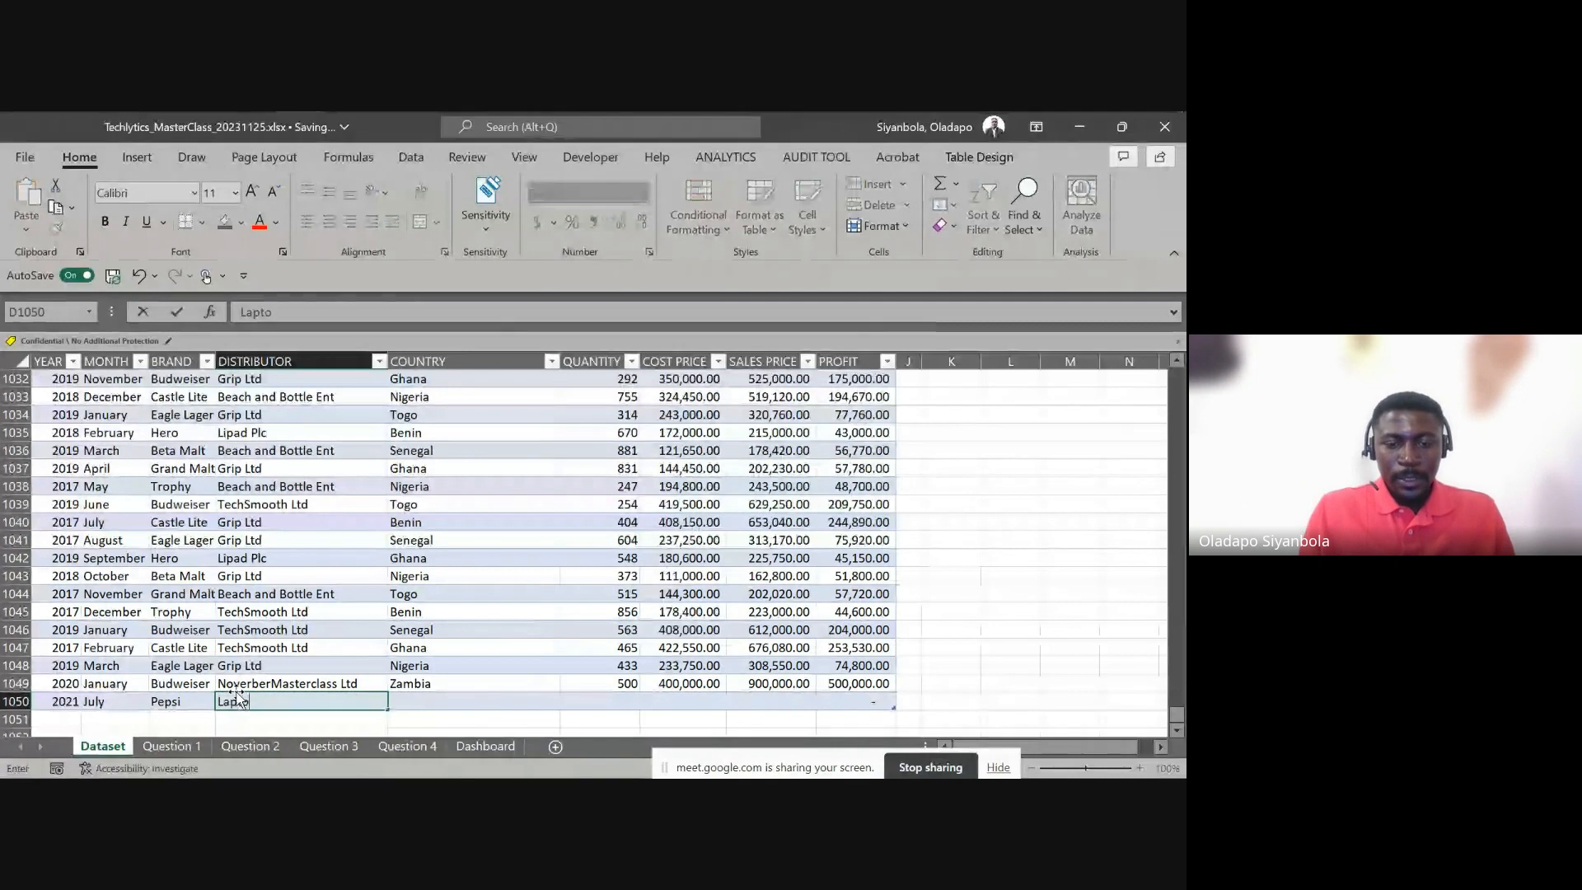
pyautogui.write('p Ldtd')
pyautogui.press('Tab')
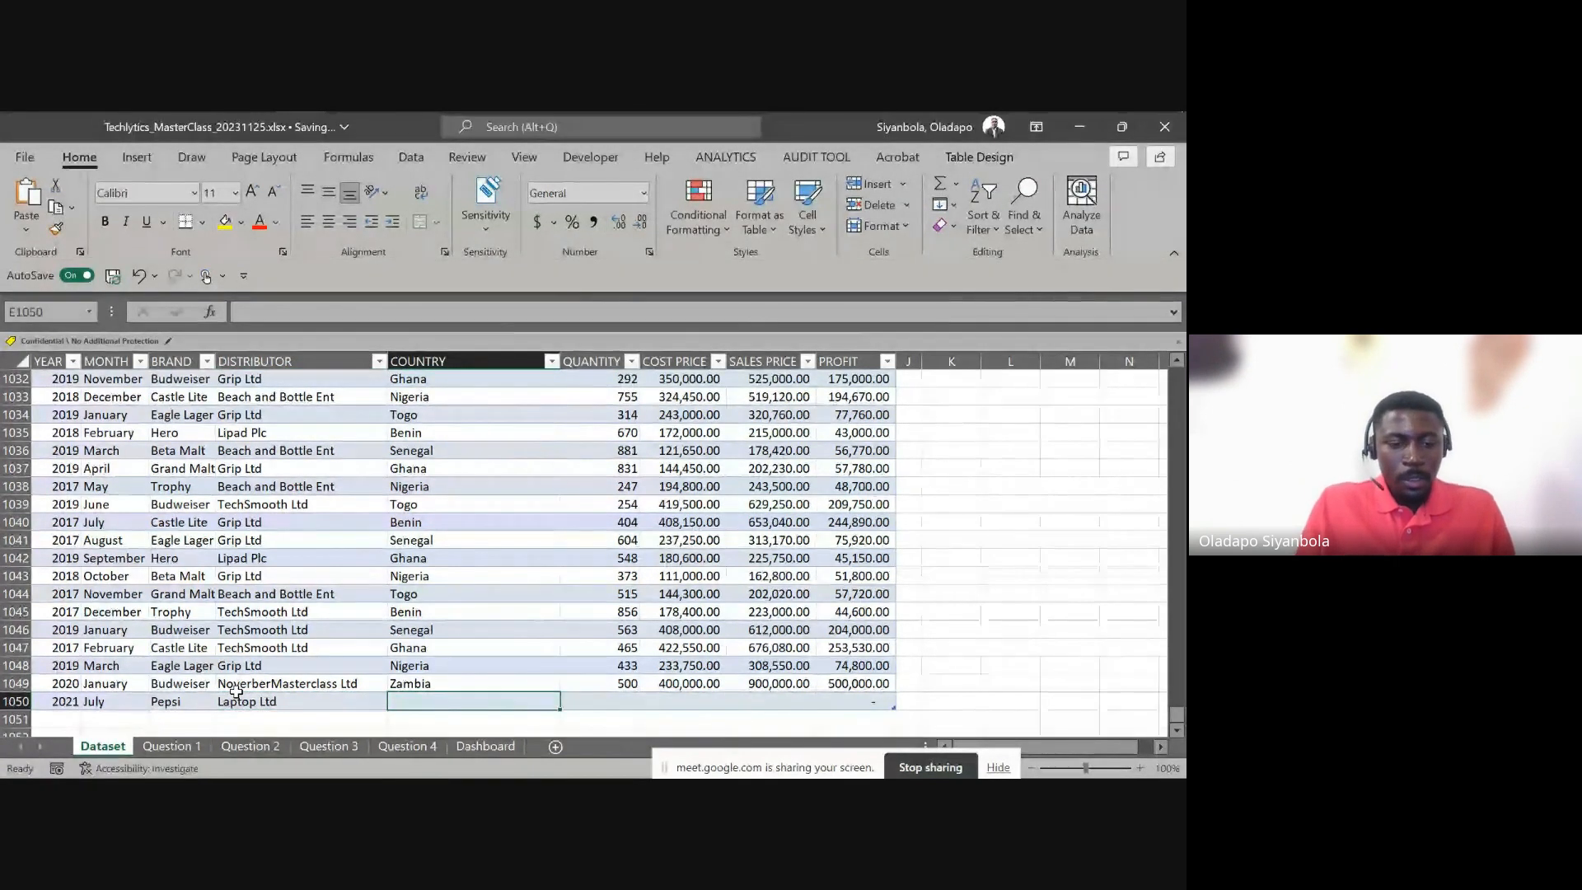
pyautogui.write('Zimbabw')
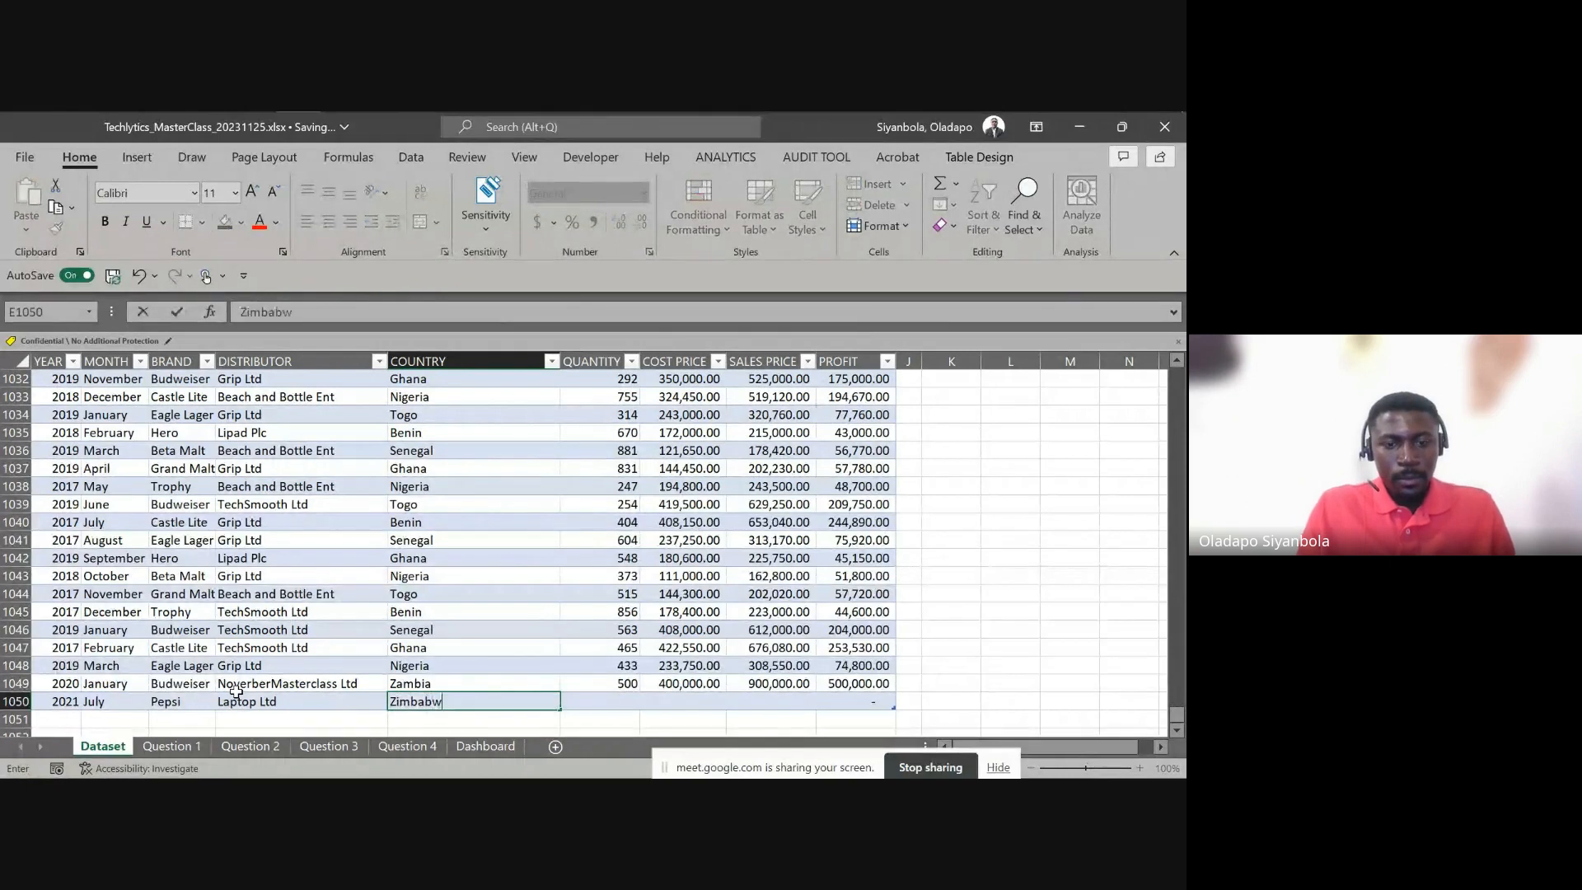
pyautogui.write('e')
pyautogui.press('Tab')
# Complete the 2021 record with quantity 800, cost price 800000 and sales price 1000000
pyautogui.write('5')
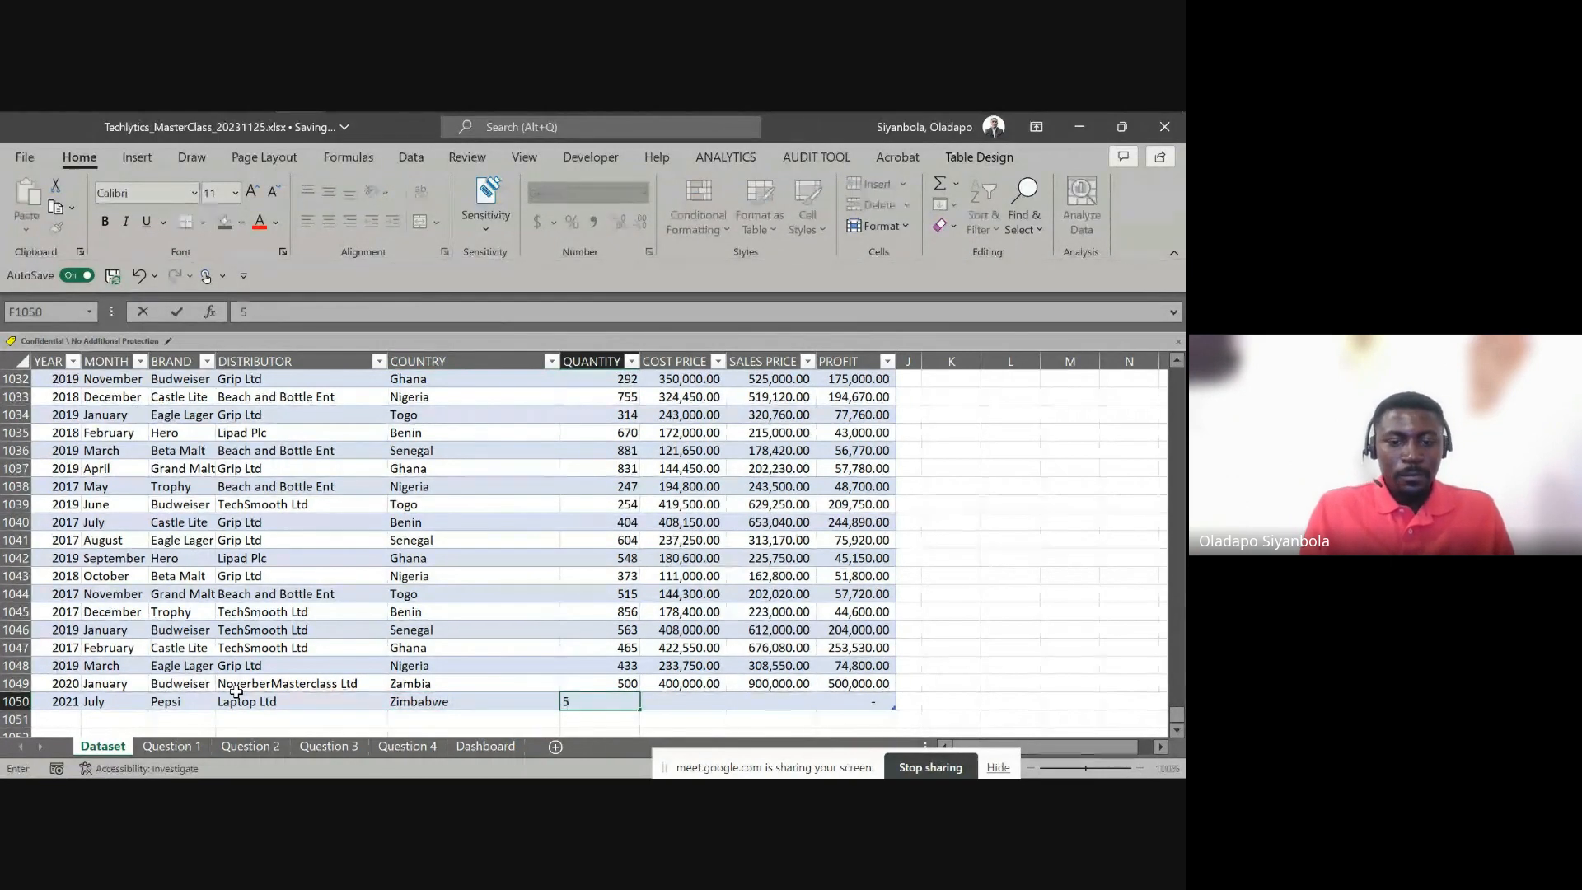
pyautogui.write('00')
pyautogui.press('Tab')
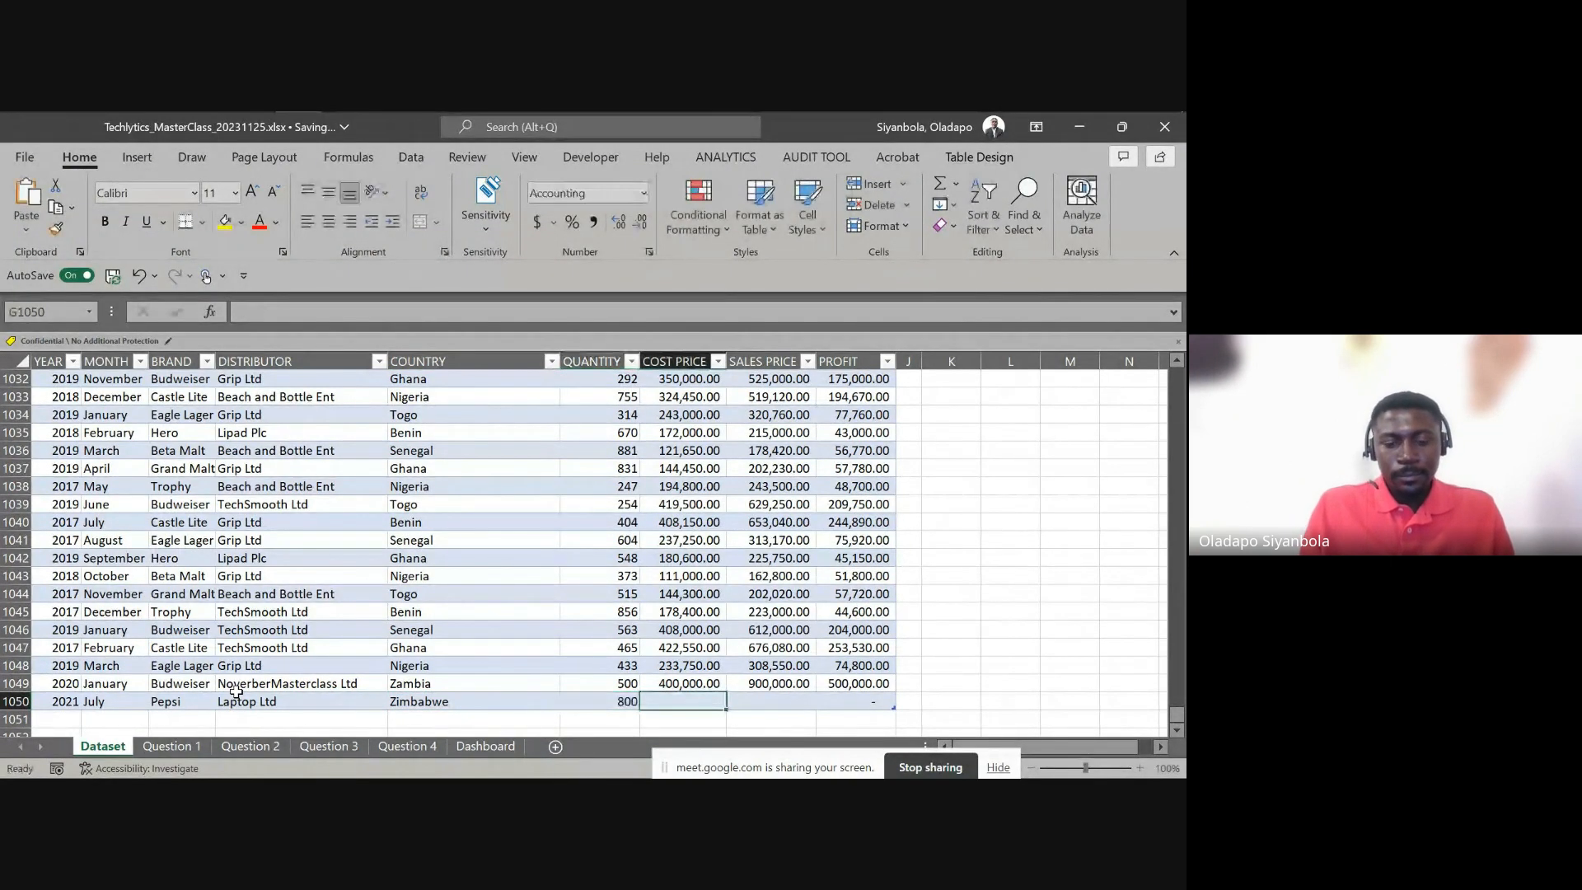
pyautogui.write('800000')
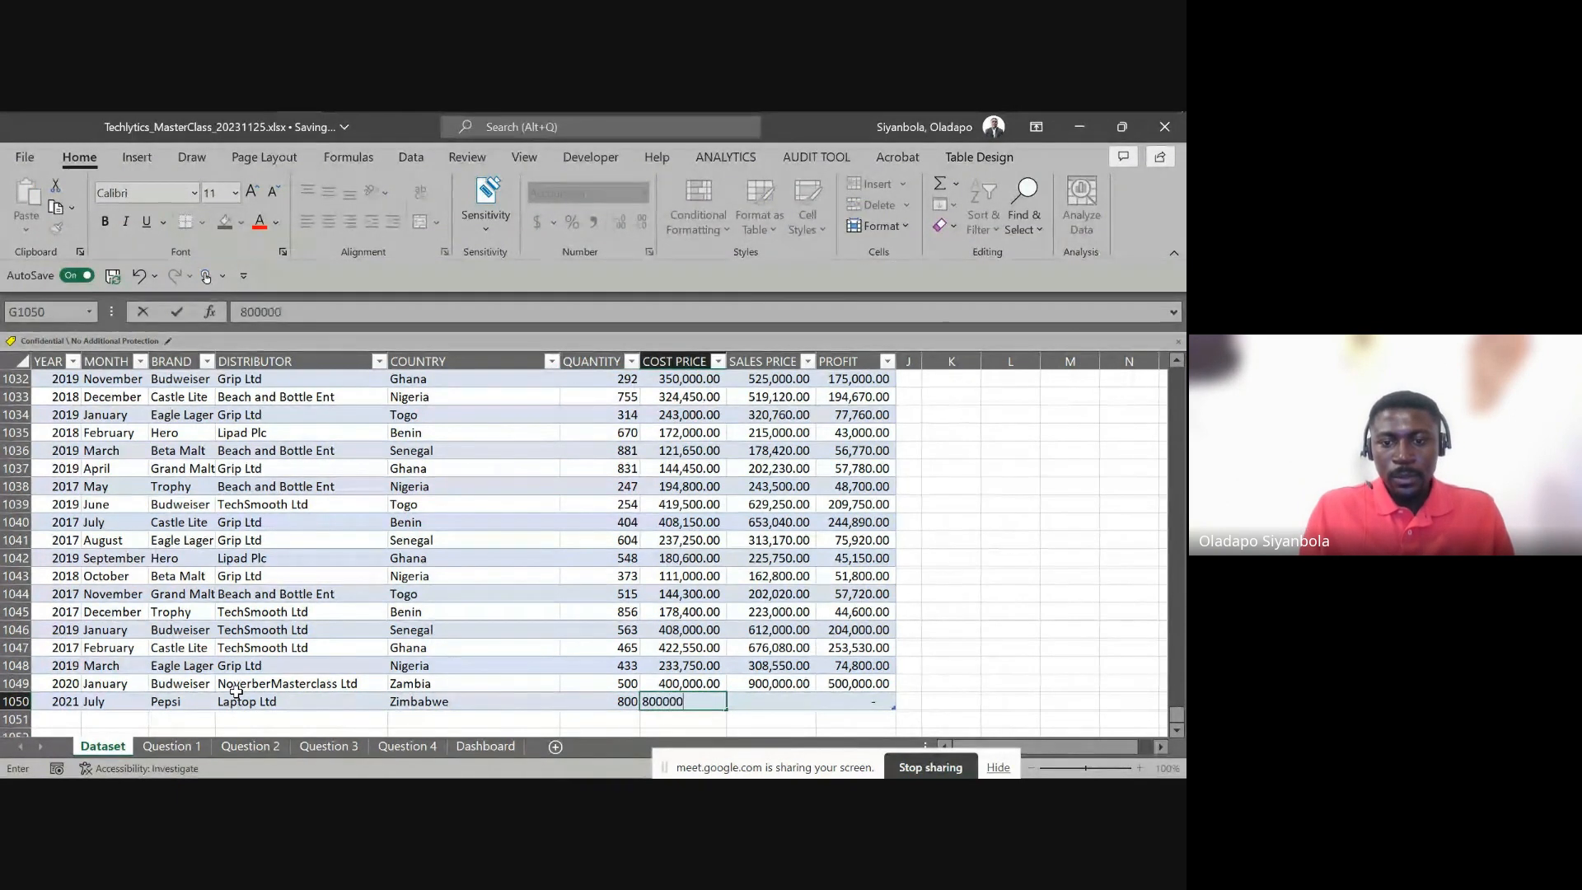
pyautogui.press('Tab')
pyautogui.write('1000')
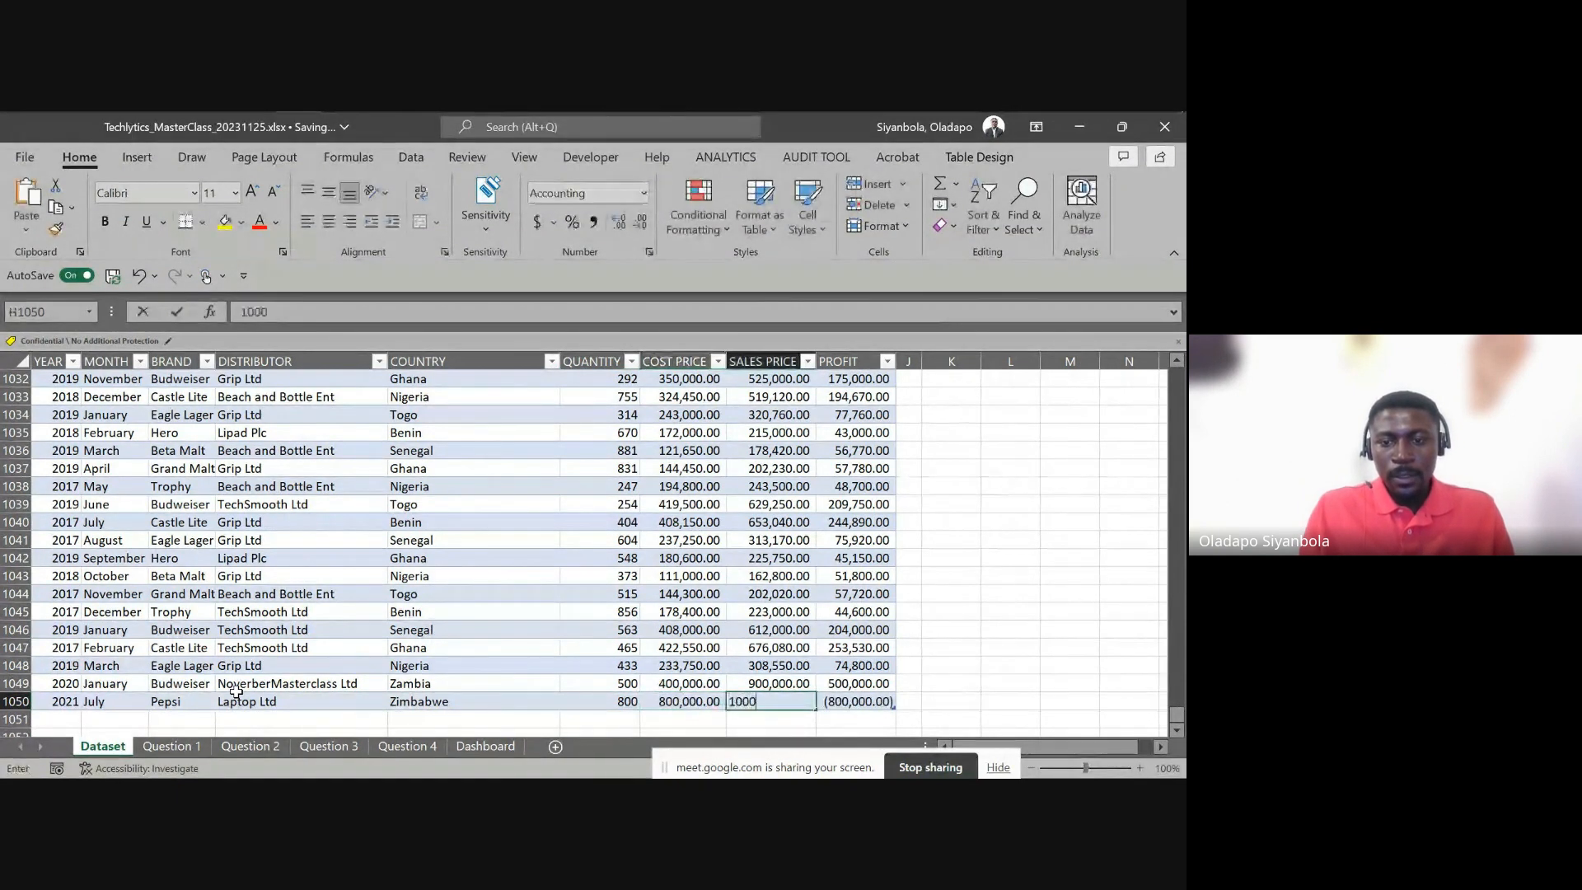
pyautogui.press('Return')
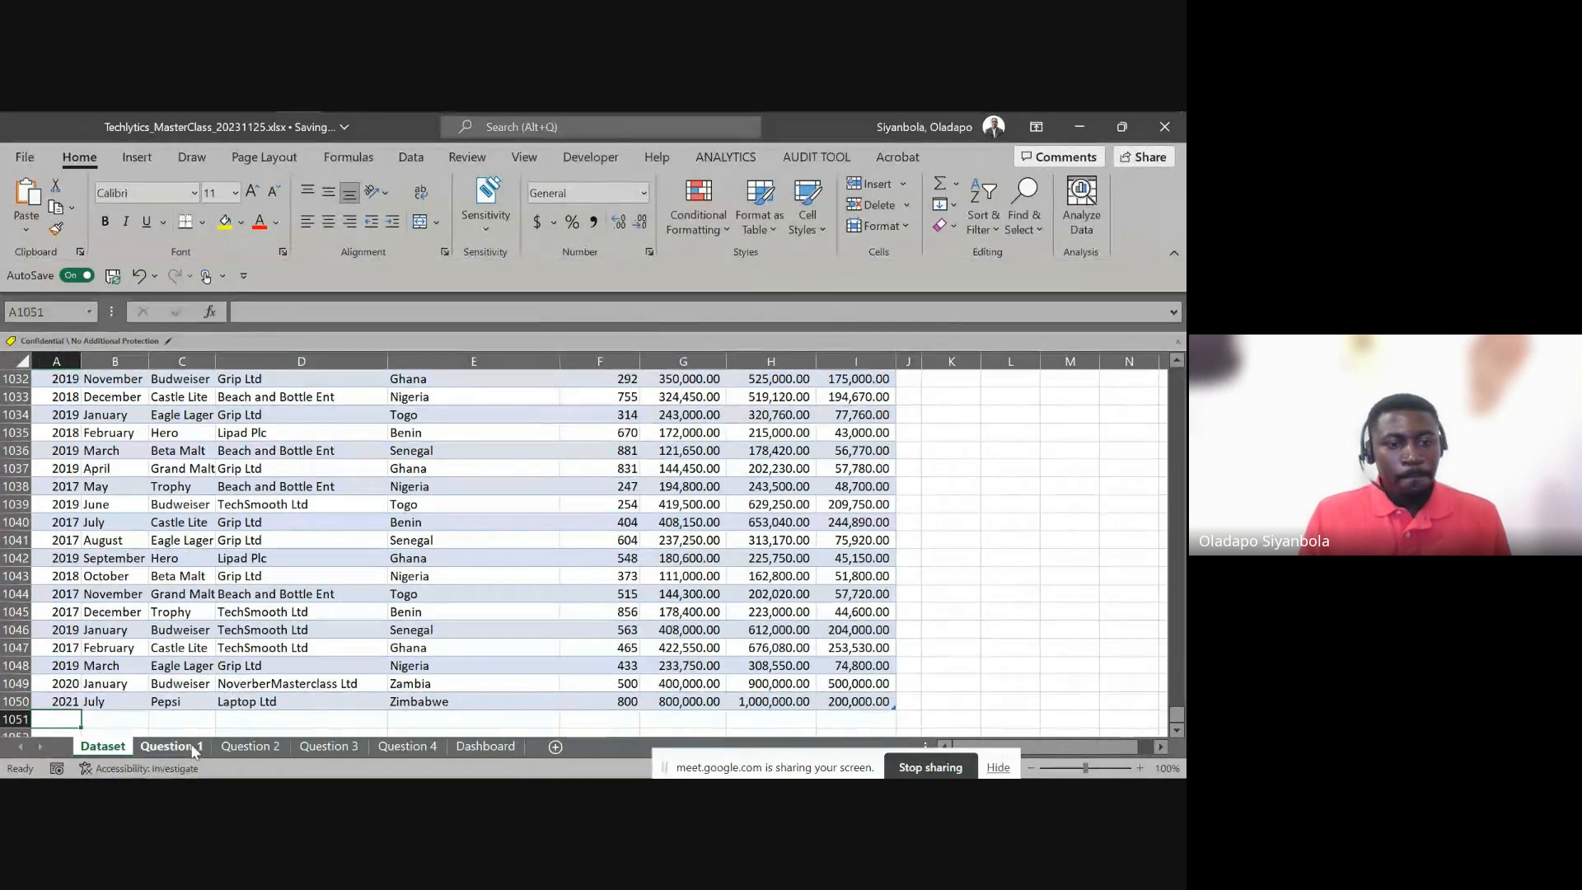
# Refresh all data from the Question 1 PivotTable, and check its Laptop Ltd row and the Question 2 country profits
pyautogui.click(196, 749)
pyautogui.click(155, 451)
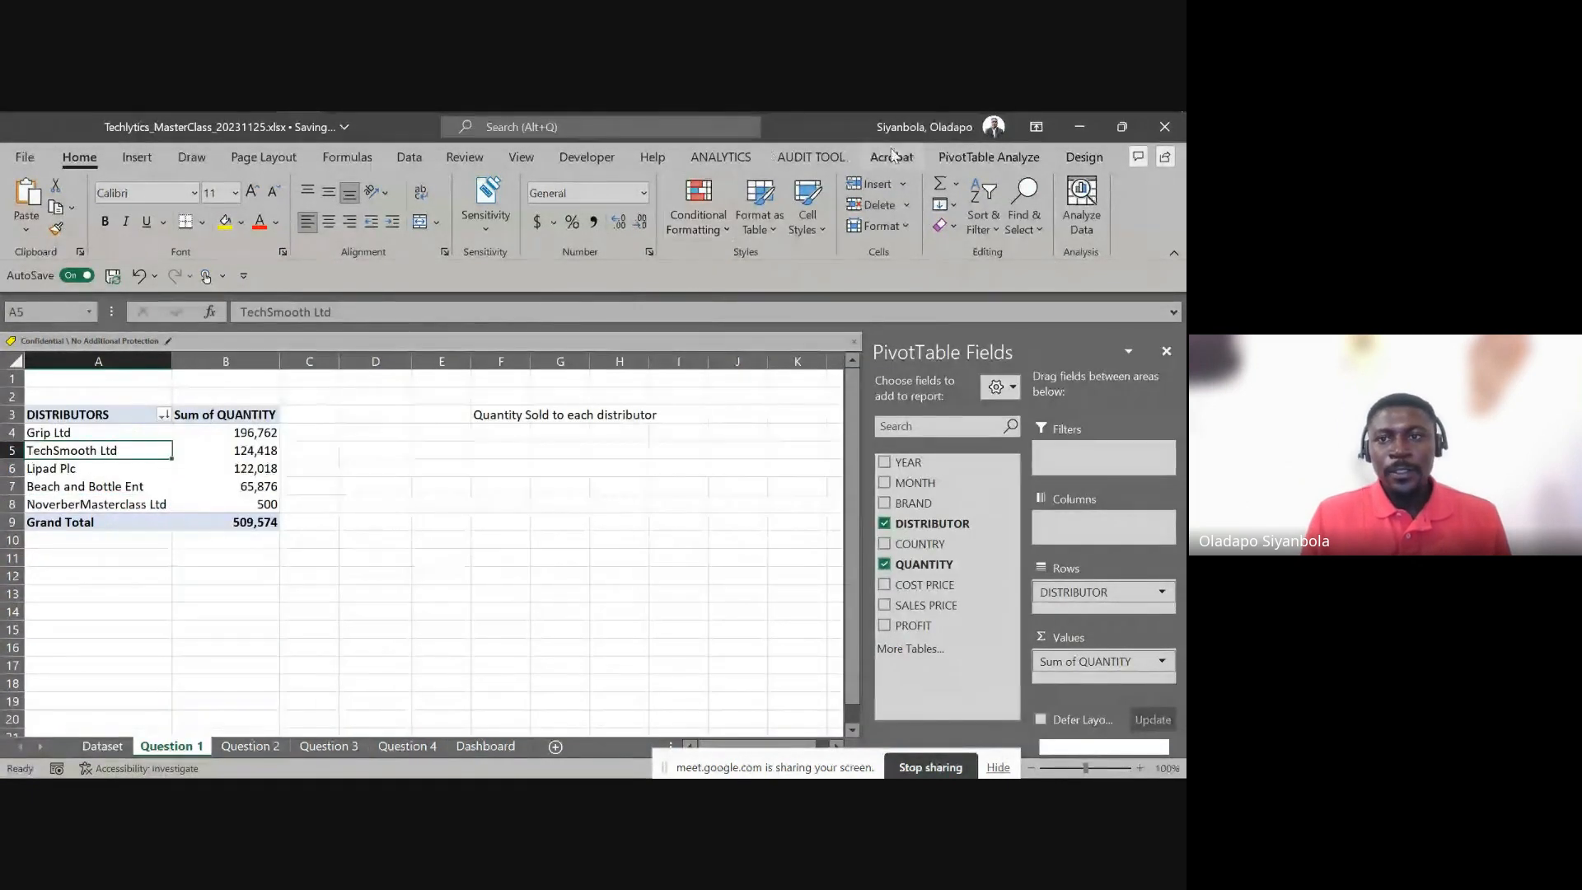
pyautogui.click(989, 156)
pyautogui.click(541, 223)
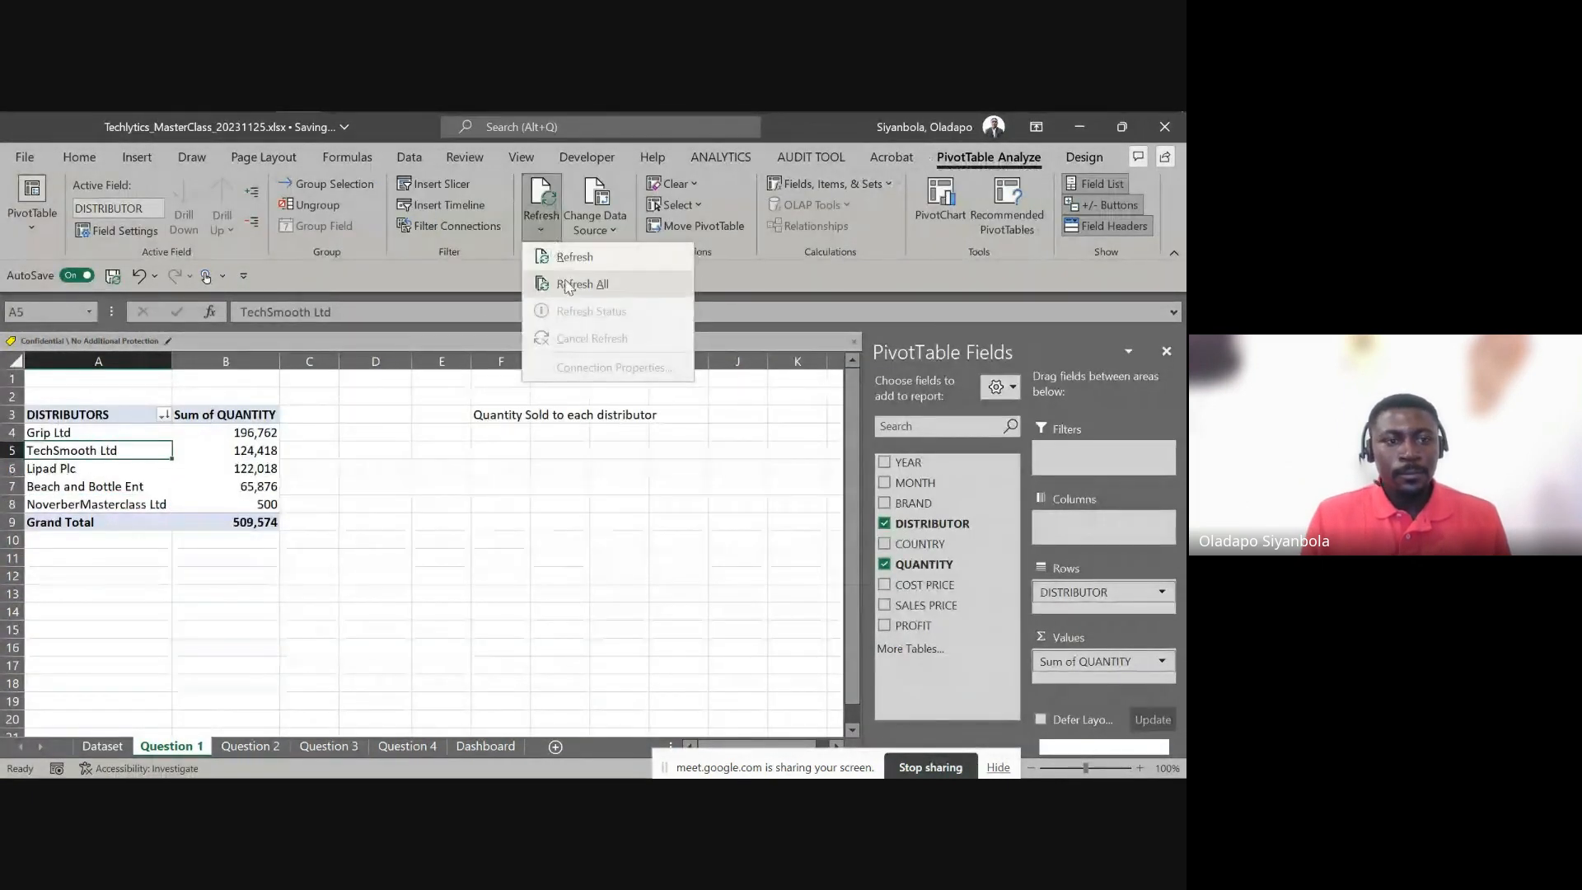
pyautogui.click(567, 284)
pyautogui.click(10, 504)
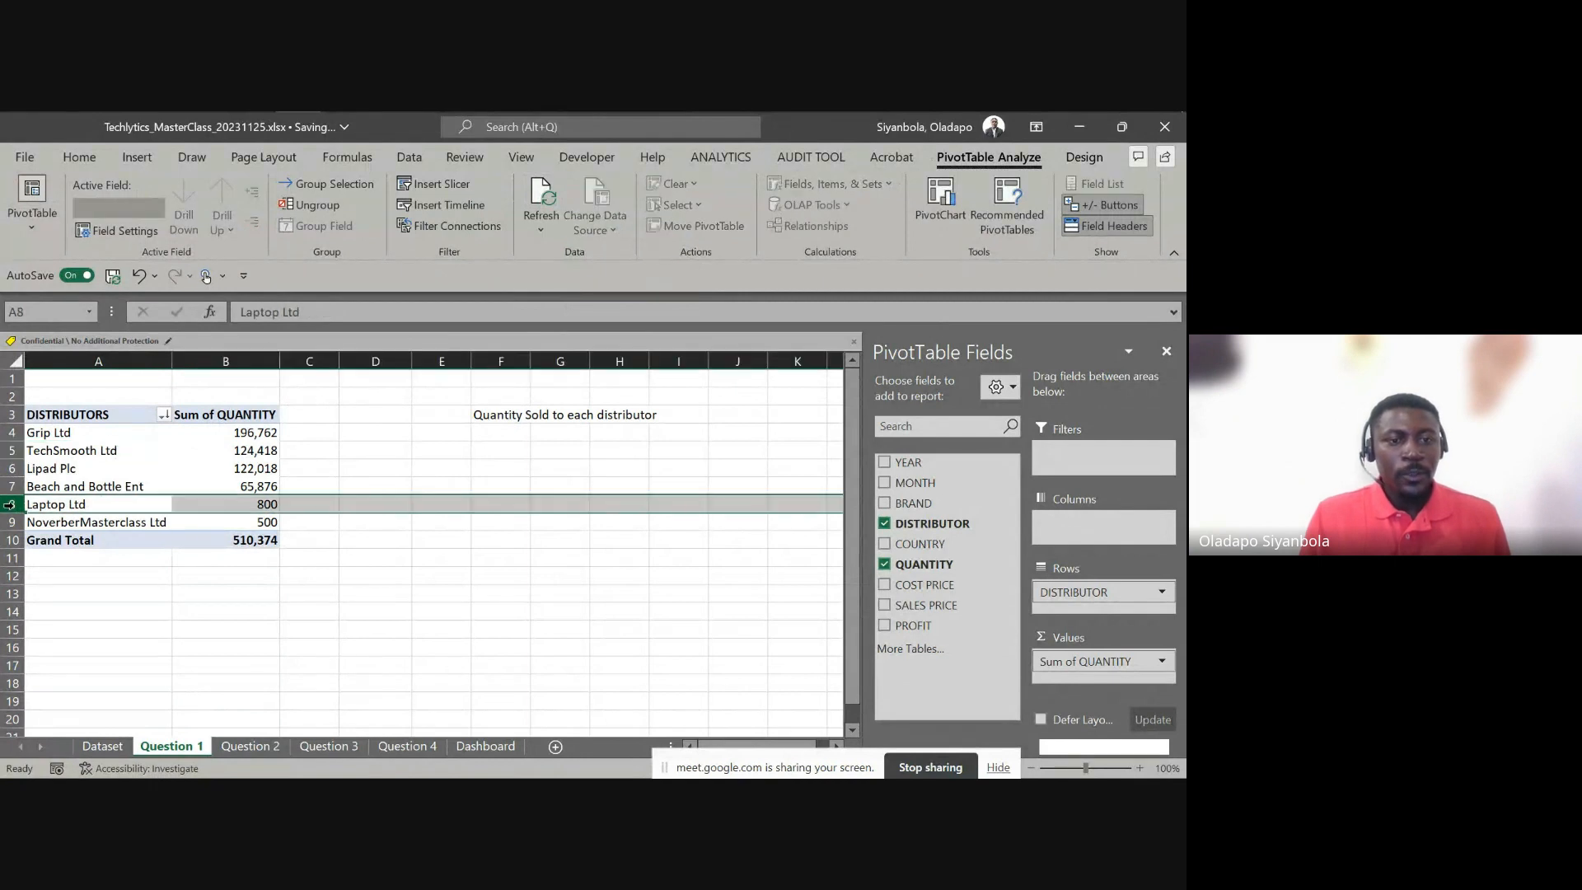
pyautogui.click(250, 746)
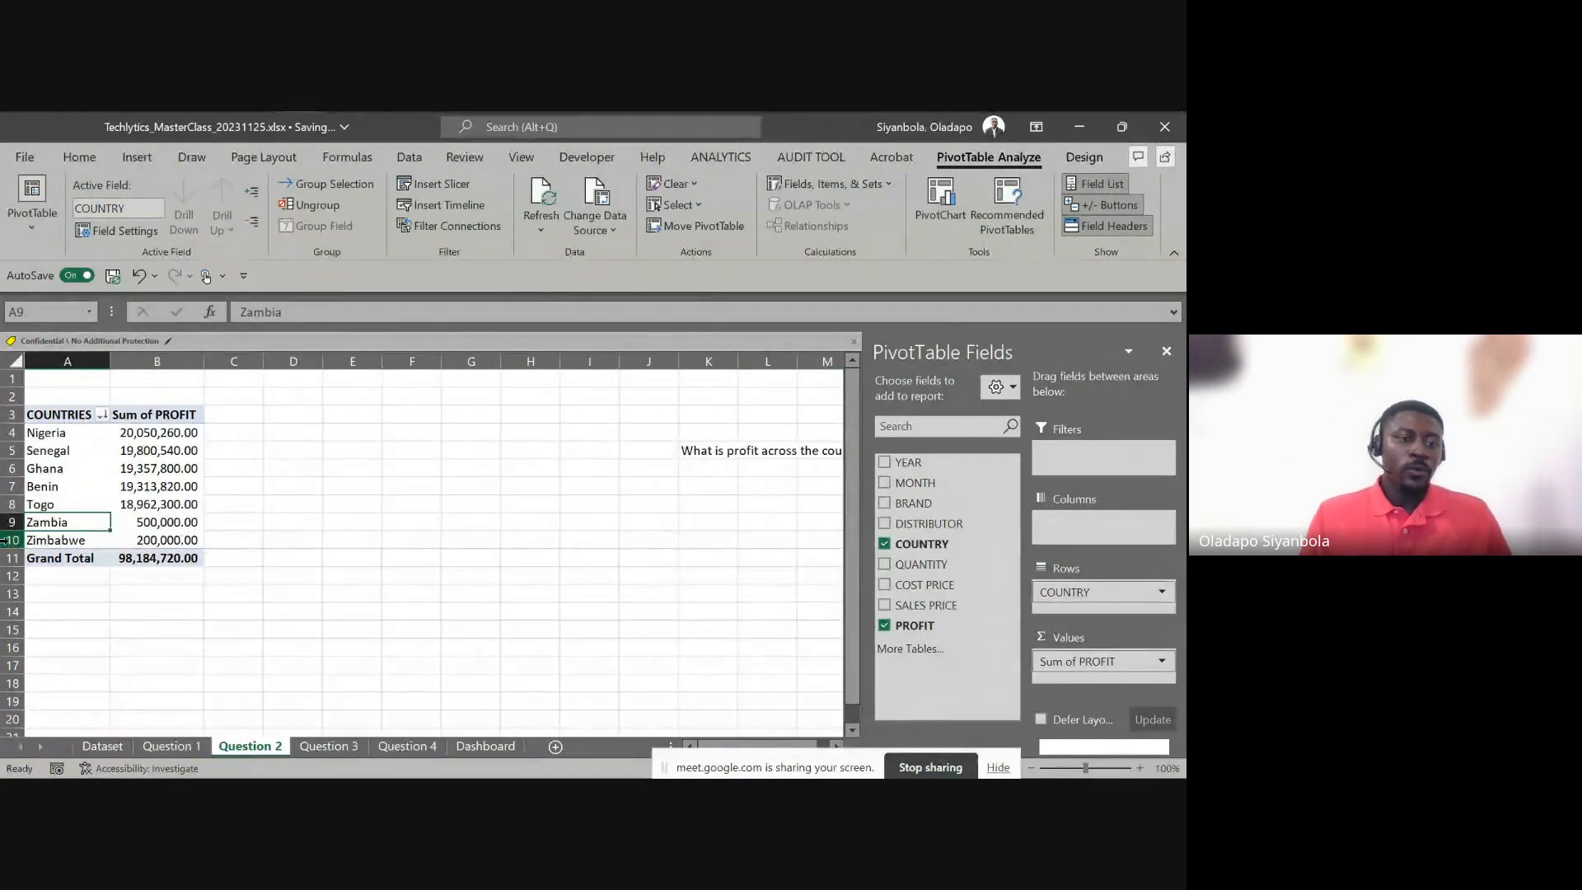
# Check the 2020 and 2021 rows in the Question 3 PivotTable and the Pepsi row in the Question 4 PivotTable
pyautogui.click(10, 540)
pyautogui.click(329, 746)
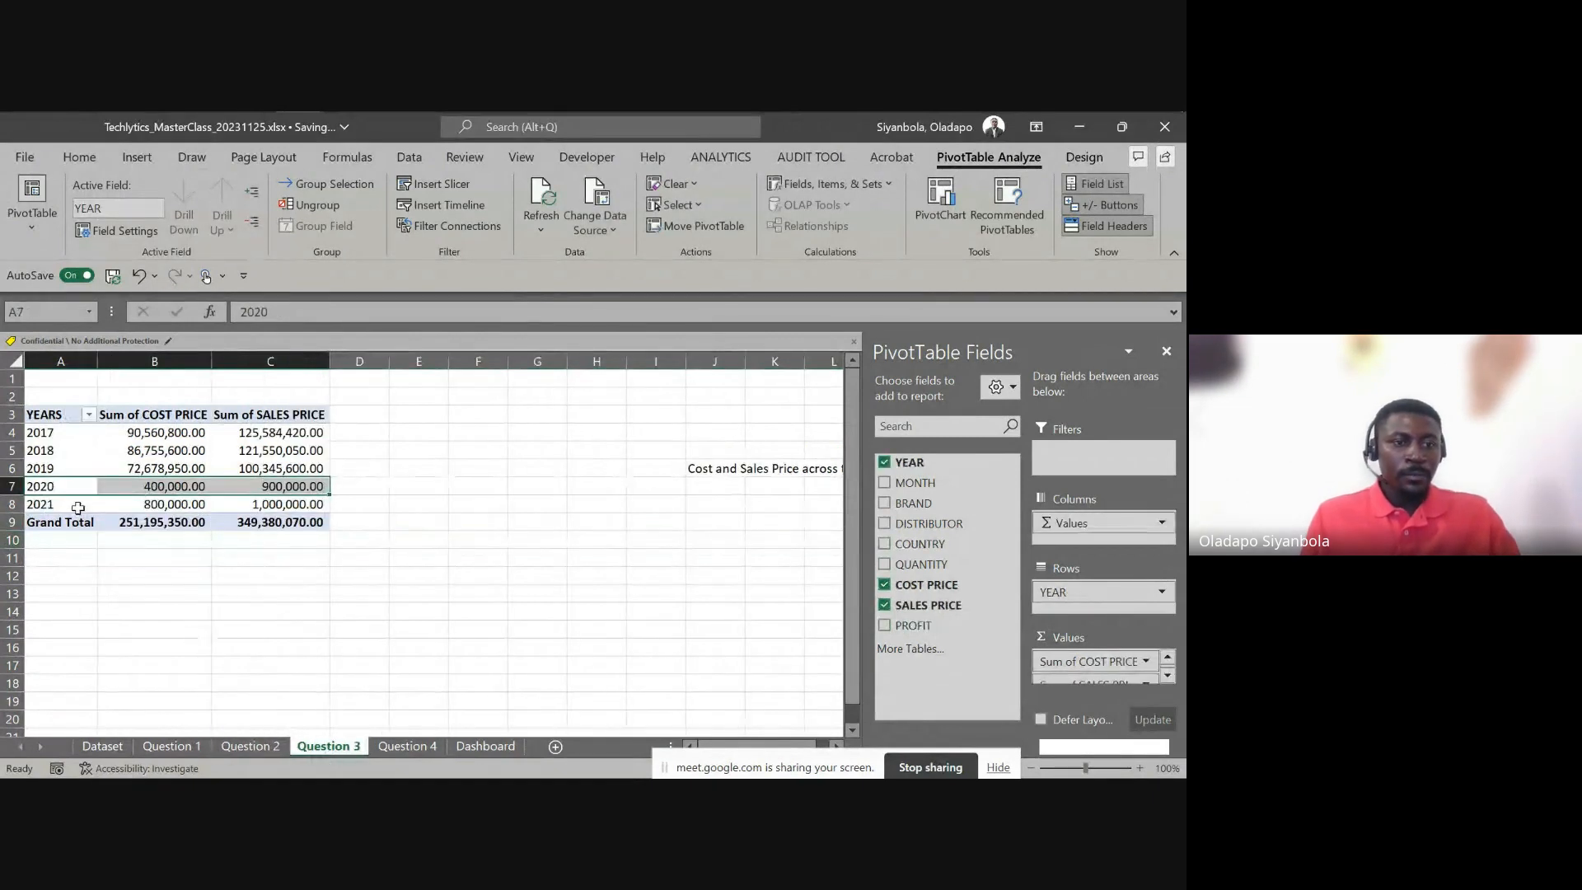
pyautogui.click(39, 505)
pyautogui.click(391, 746)
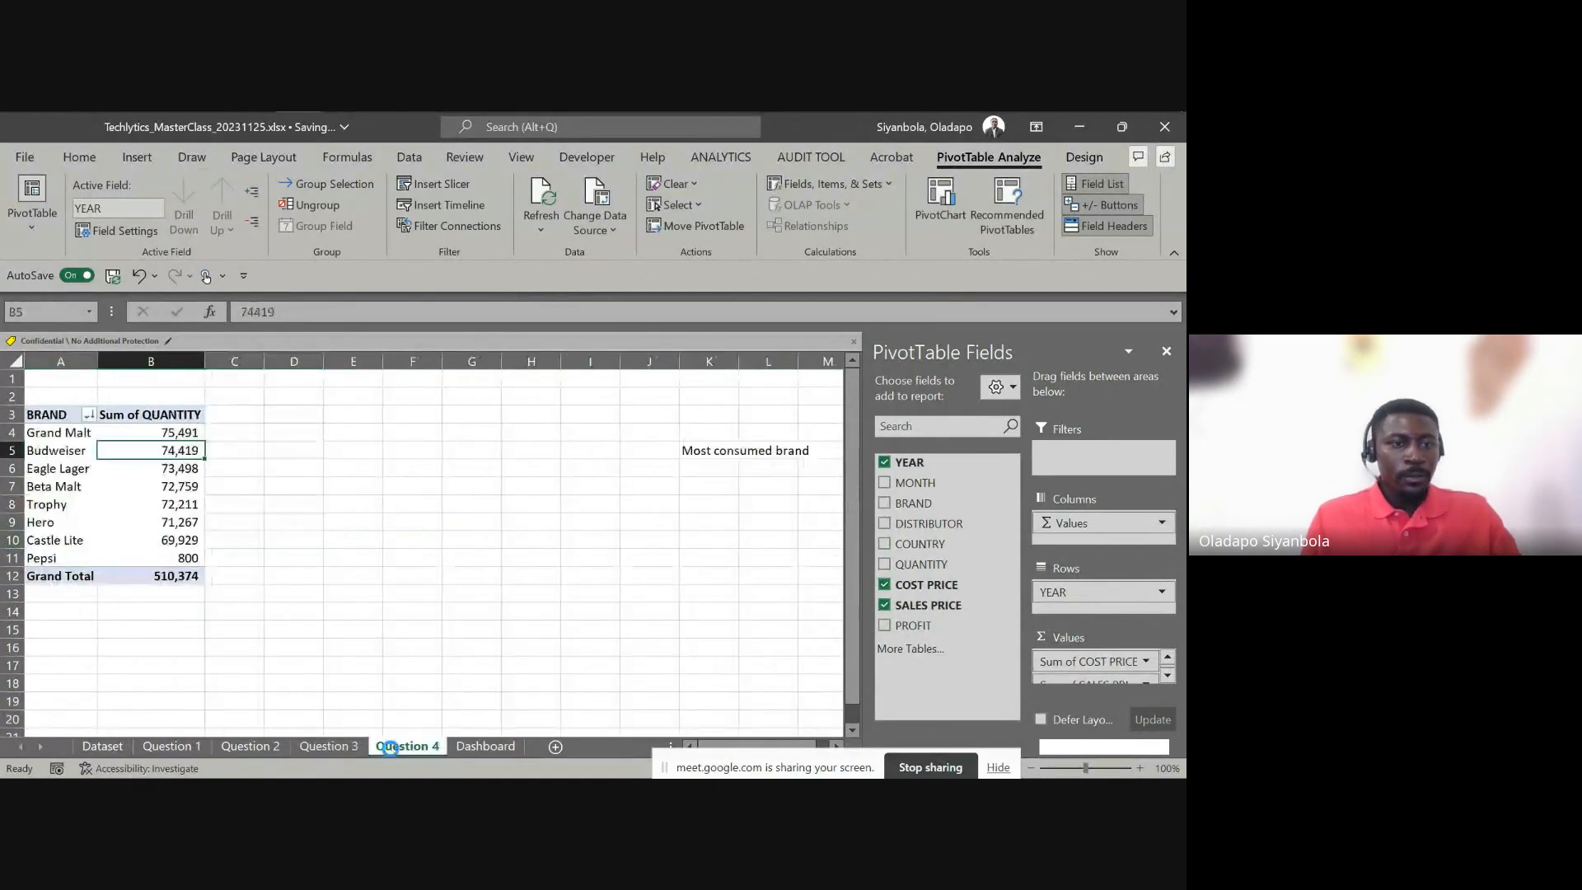
pyautogui.click(67, 558)
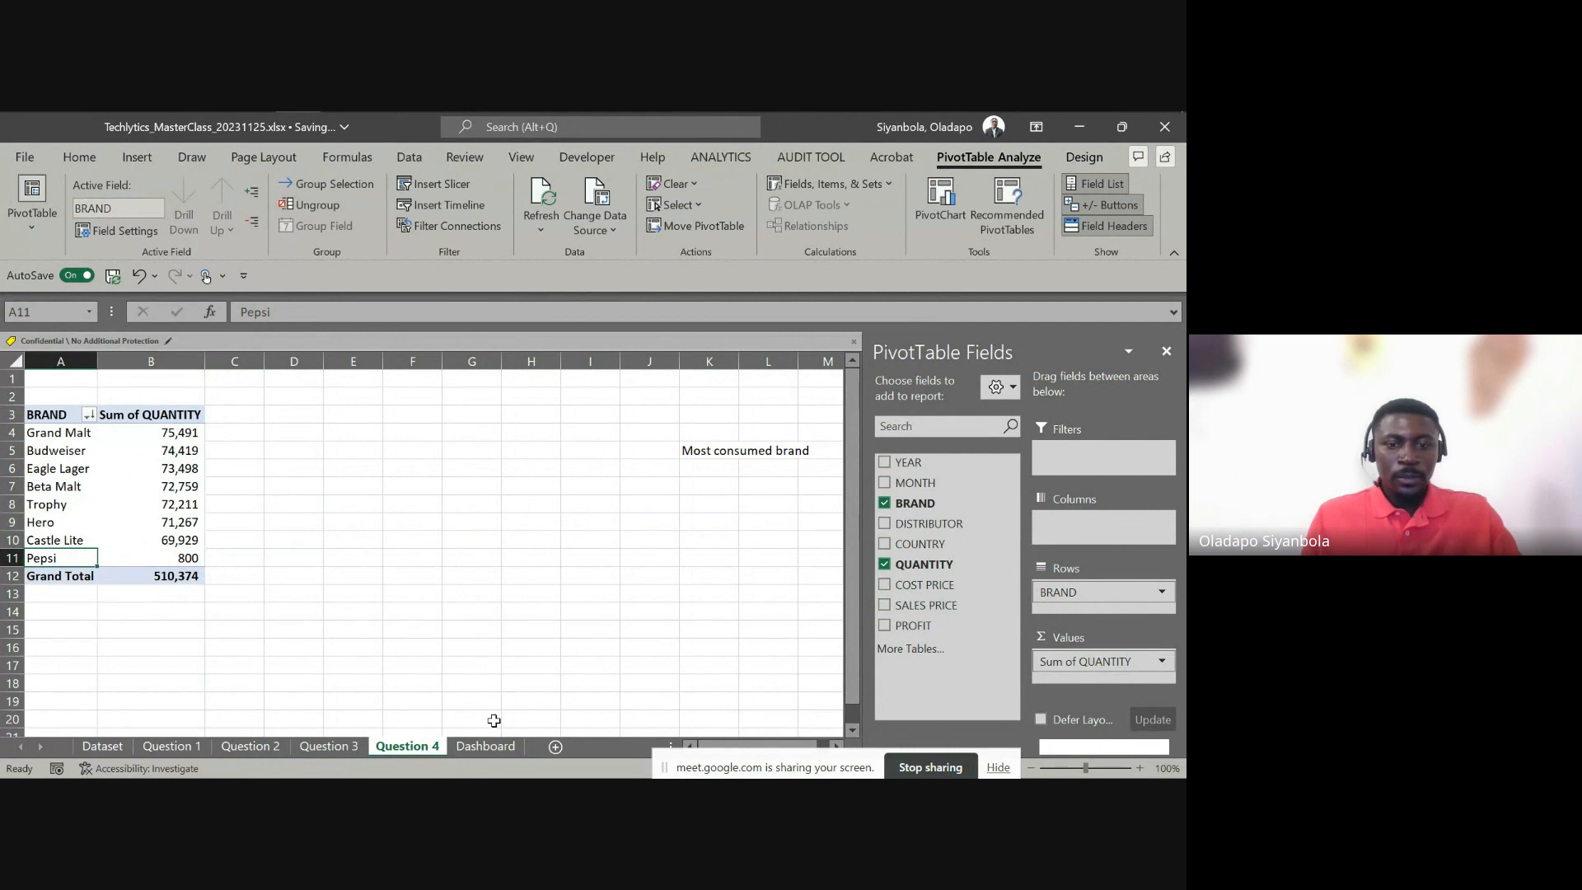
# Examine the refreshed charts and slicers on the Dashboard sheet for the newly added records
pyautogui.click(486, 746)
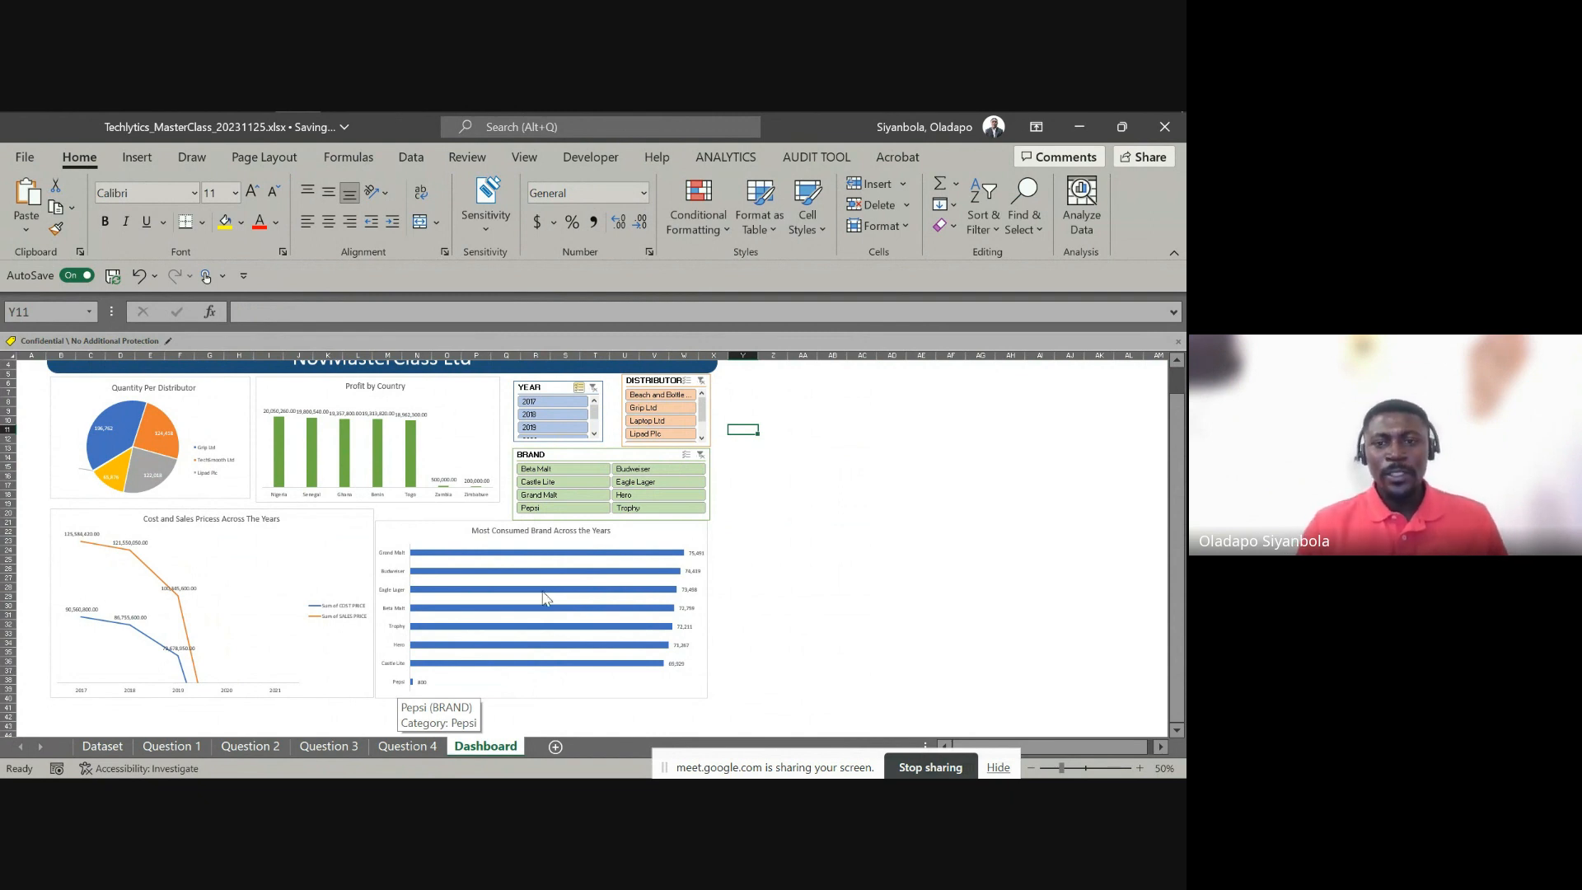
pyautogui.click(824, 495)
pyautogui.scroll(1, 819, 498)
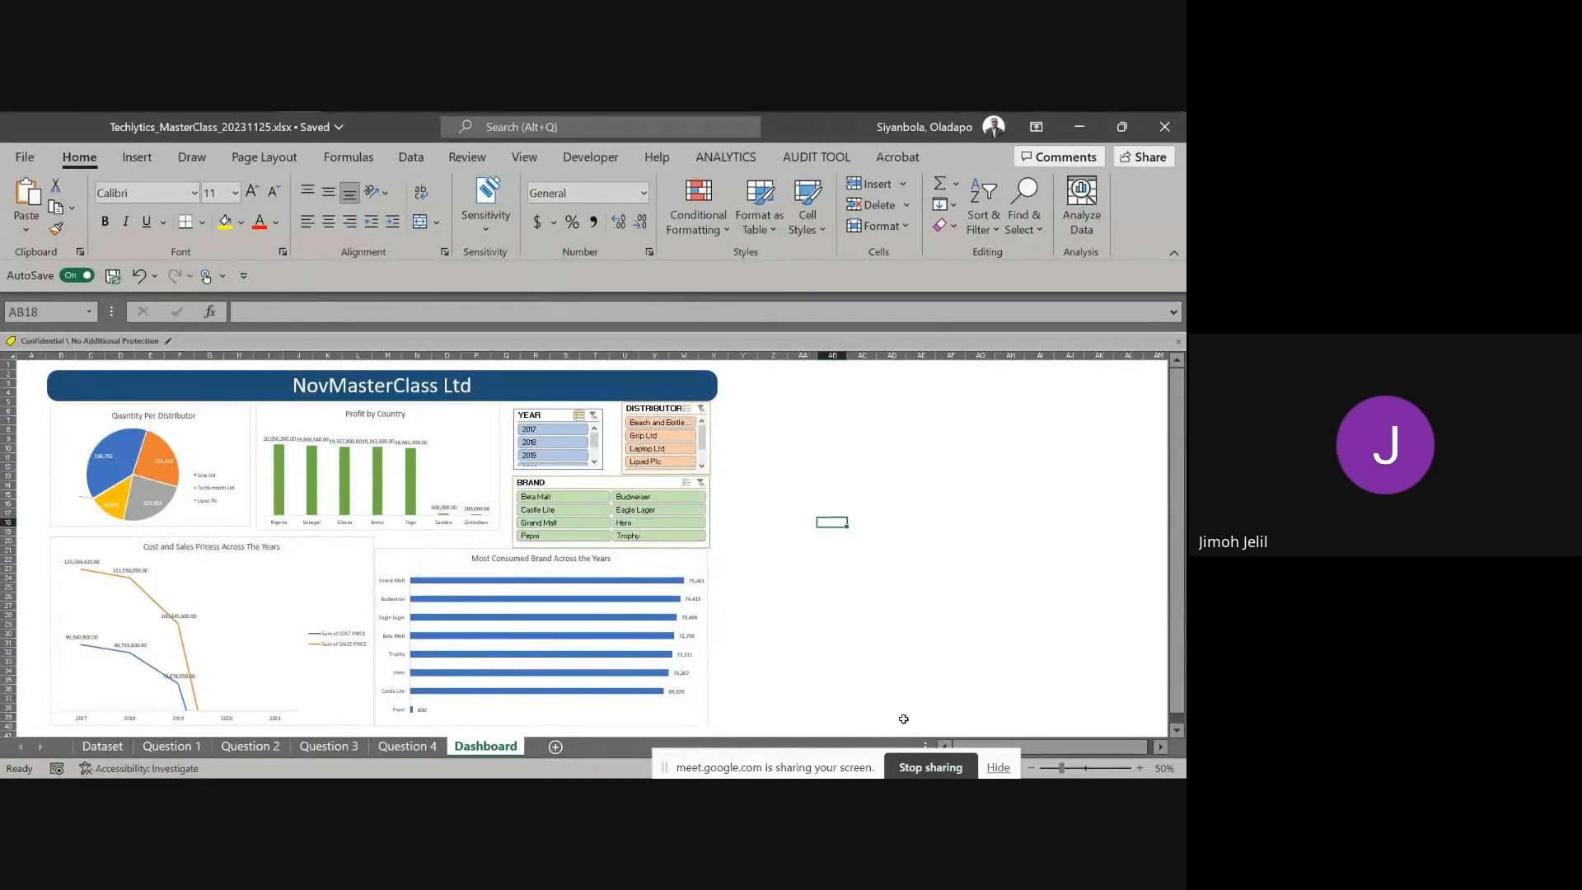
# Inspect the Categories in reverse order option for the brand axis of the Dashboard's Most Consumed Brand chart, and stop sharing the screen
pyautogui.click(407, 746)
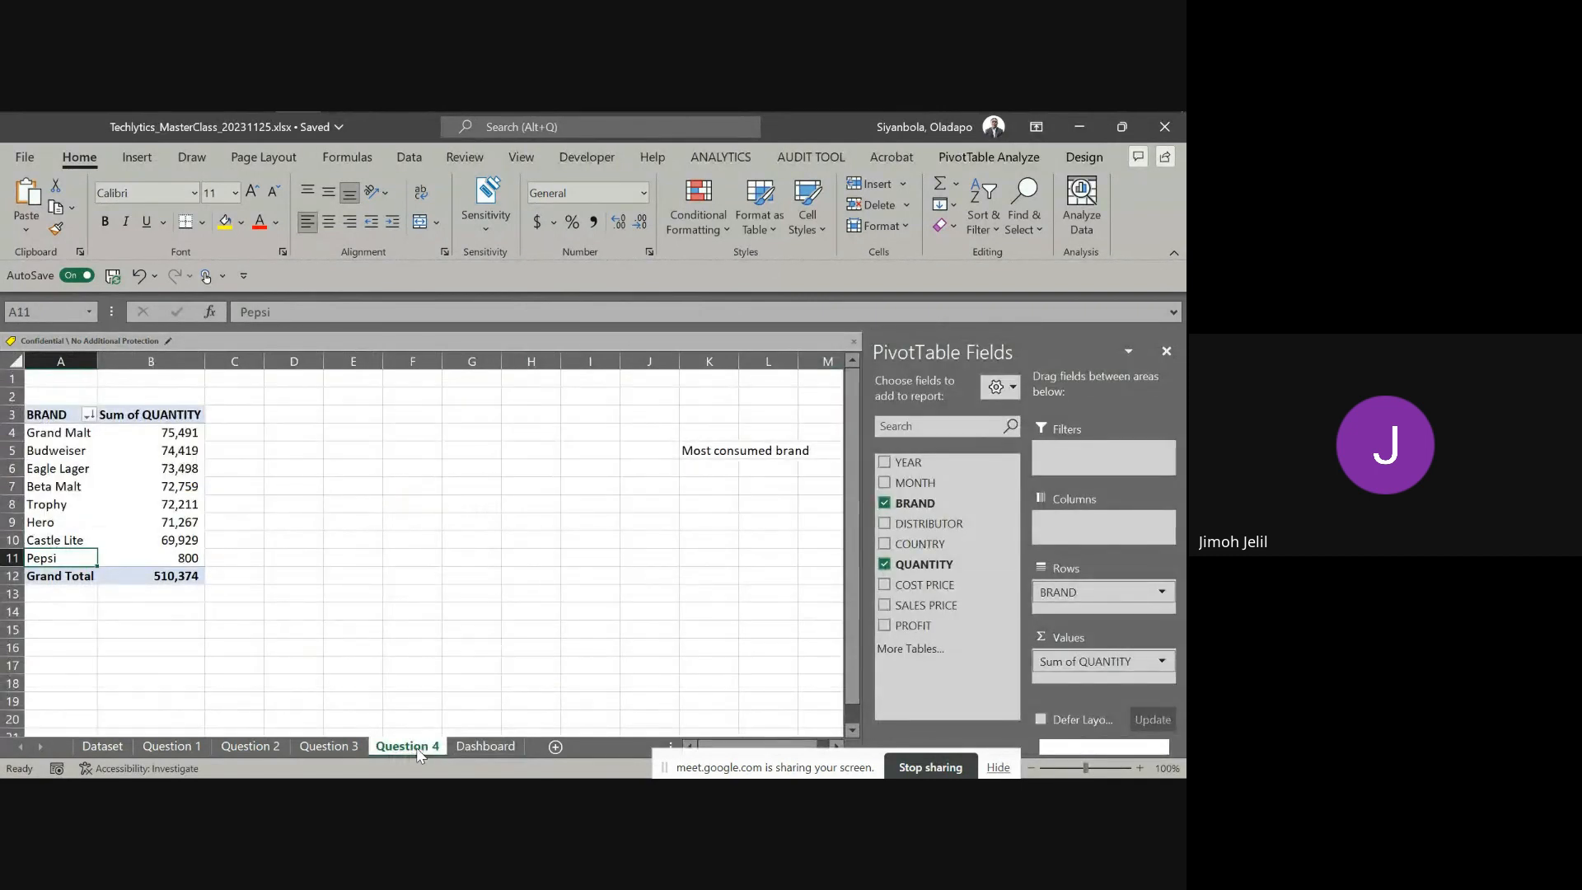
pyautogui.click(362, 747)
pyautogui.click(485, 746)
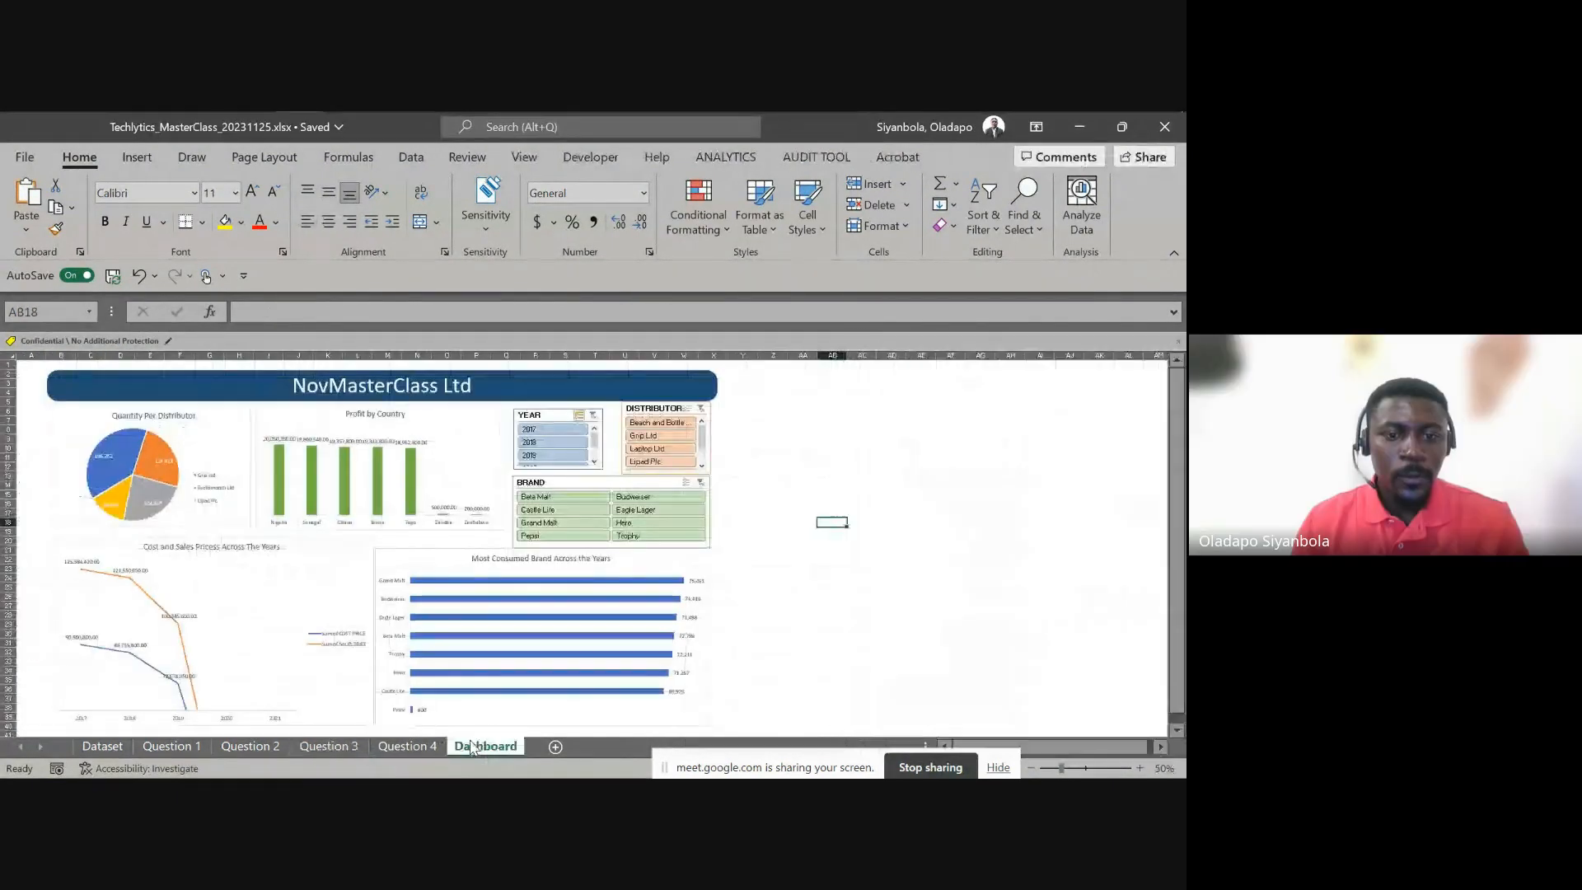
pyautogui.click(395, 649)
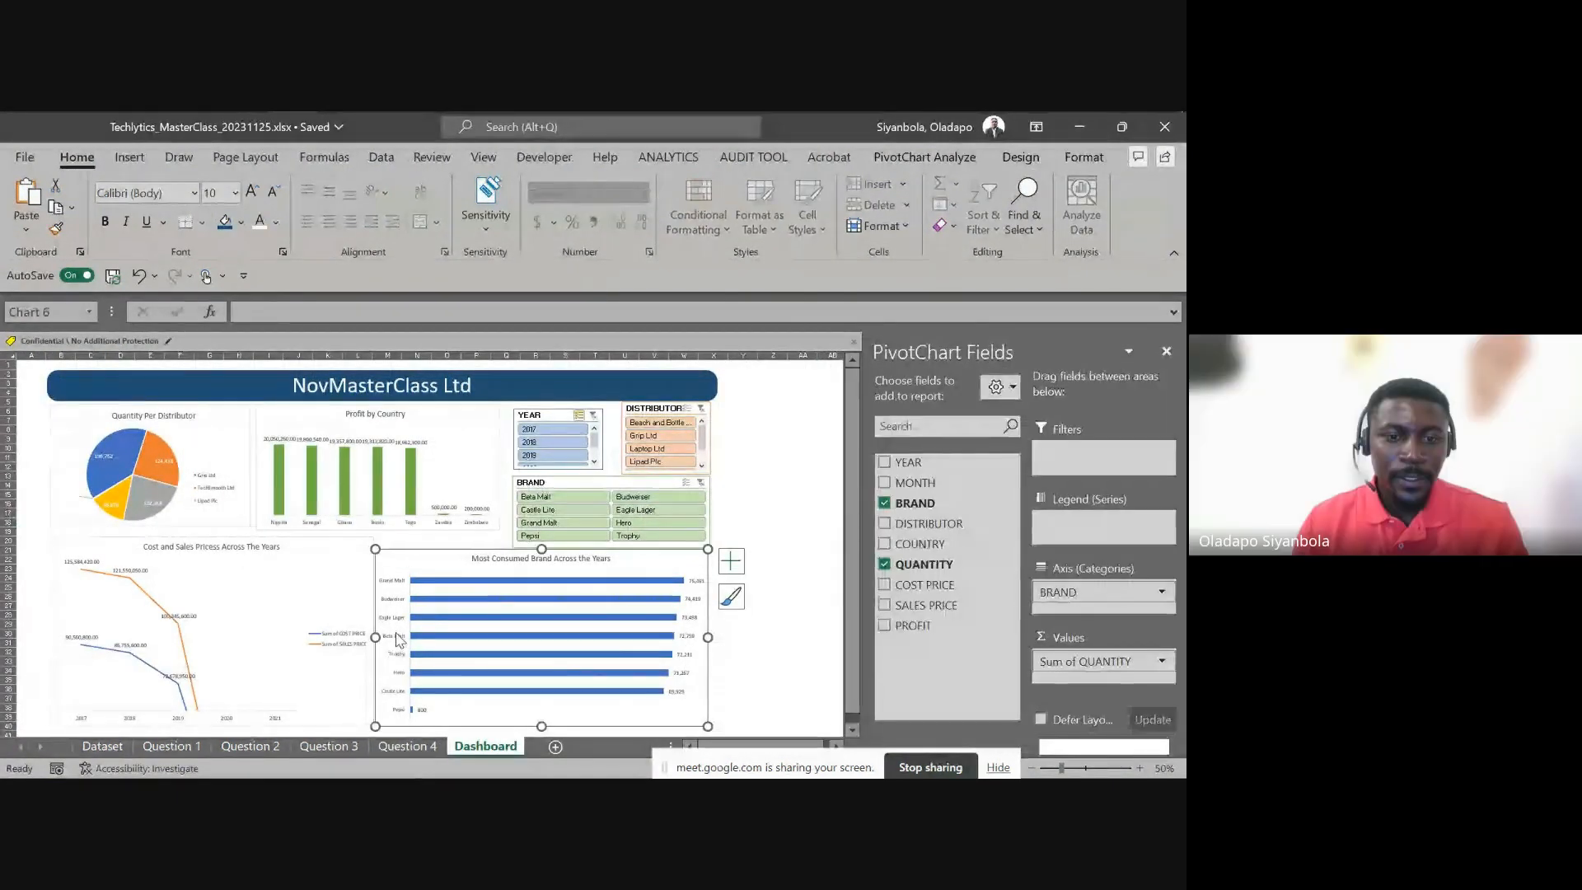
pyautogui.click(398, 642)
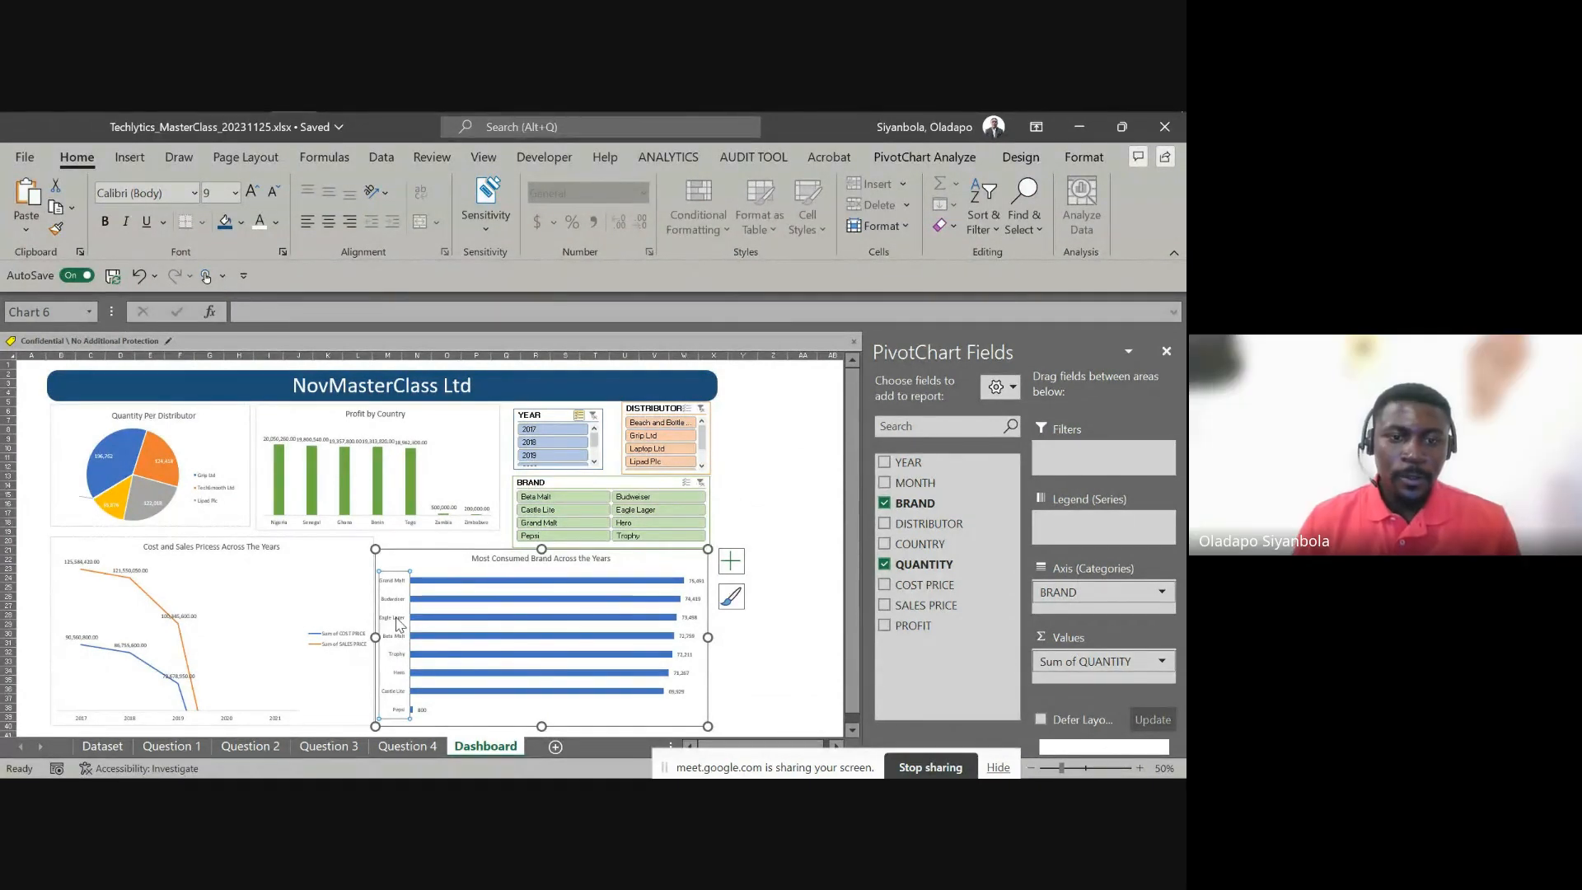
pyautogui.rightClick(399, 639)
pyautogui.click(453, 612)
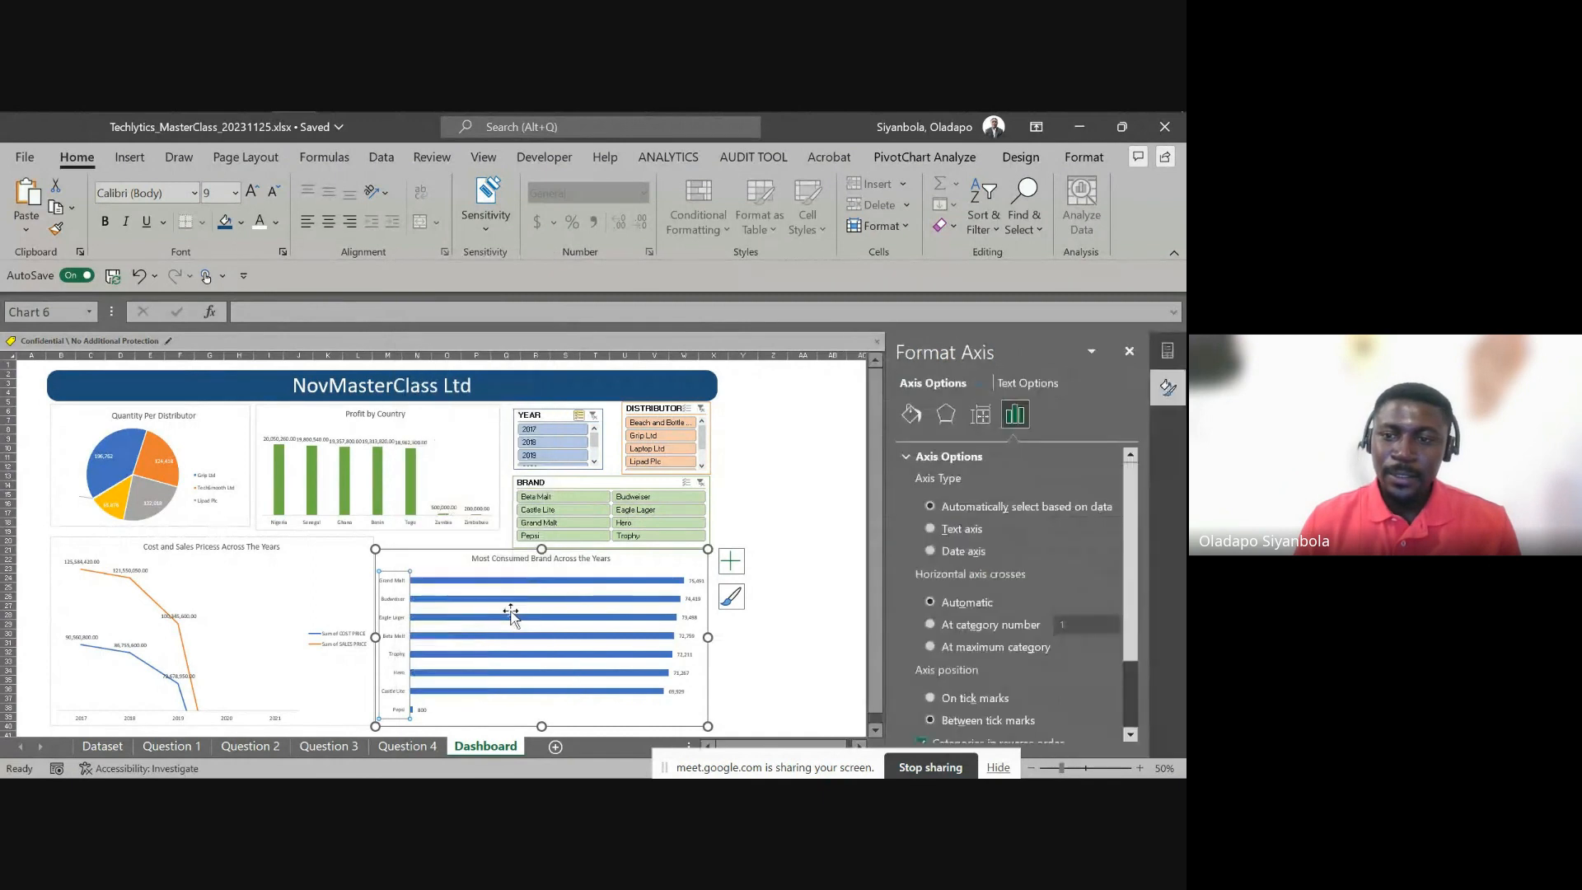
pyautogui.scroll(-3, 979, 691)
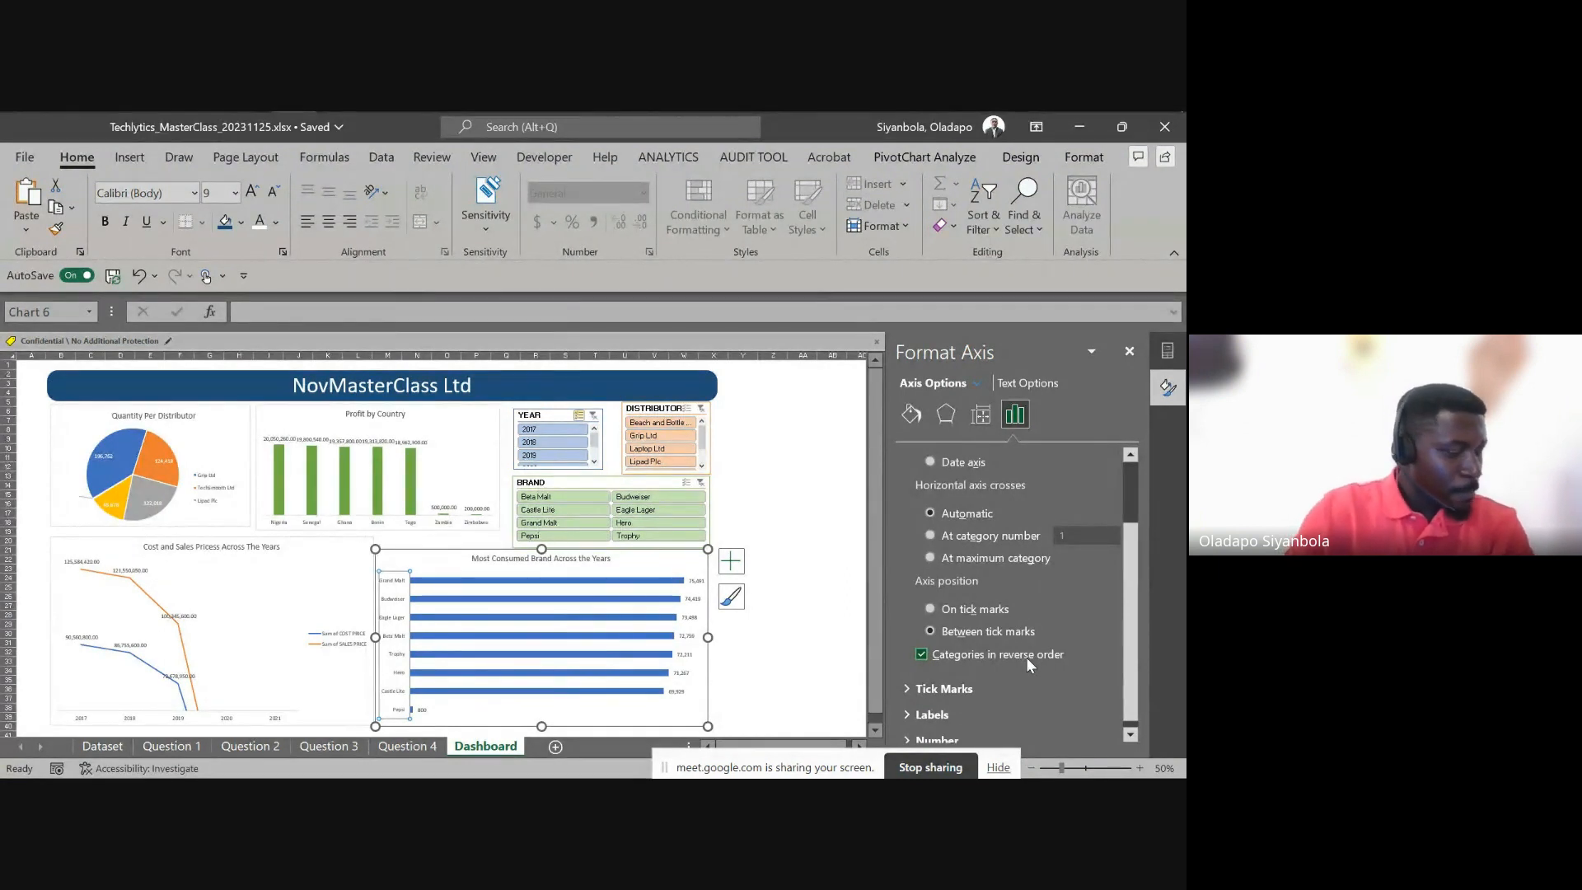
pyautogui.click(943, 764)
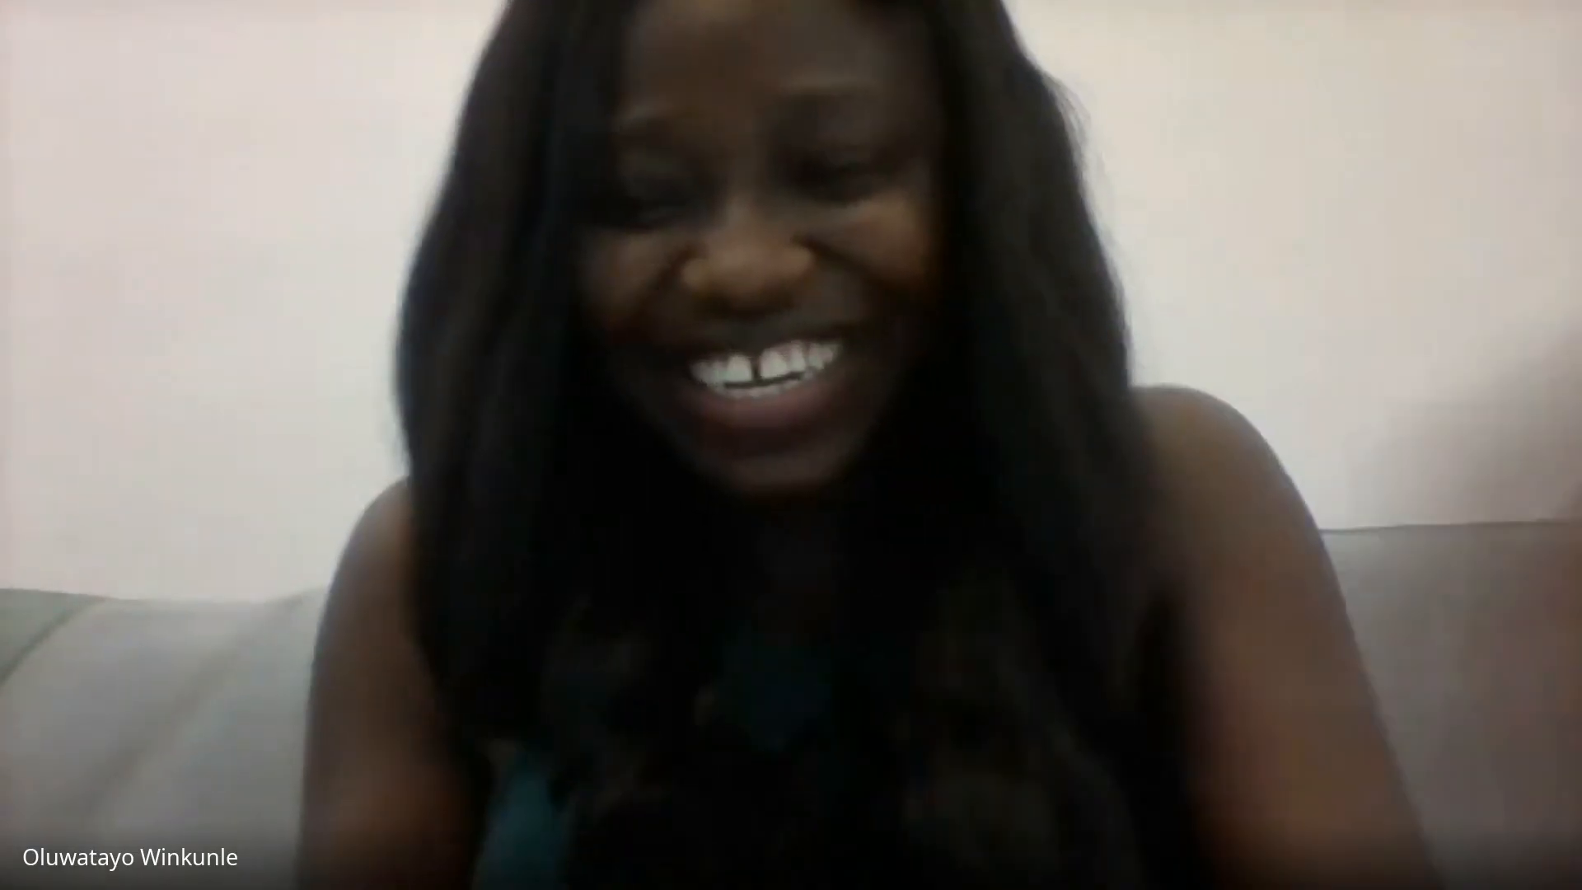